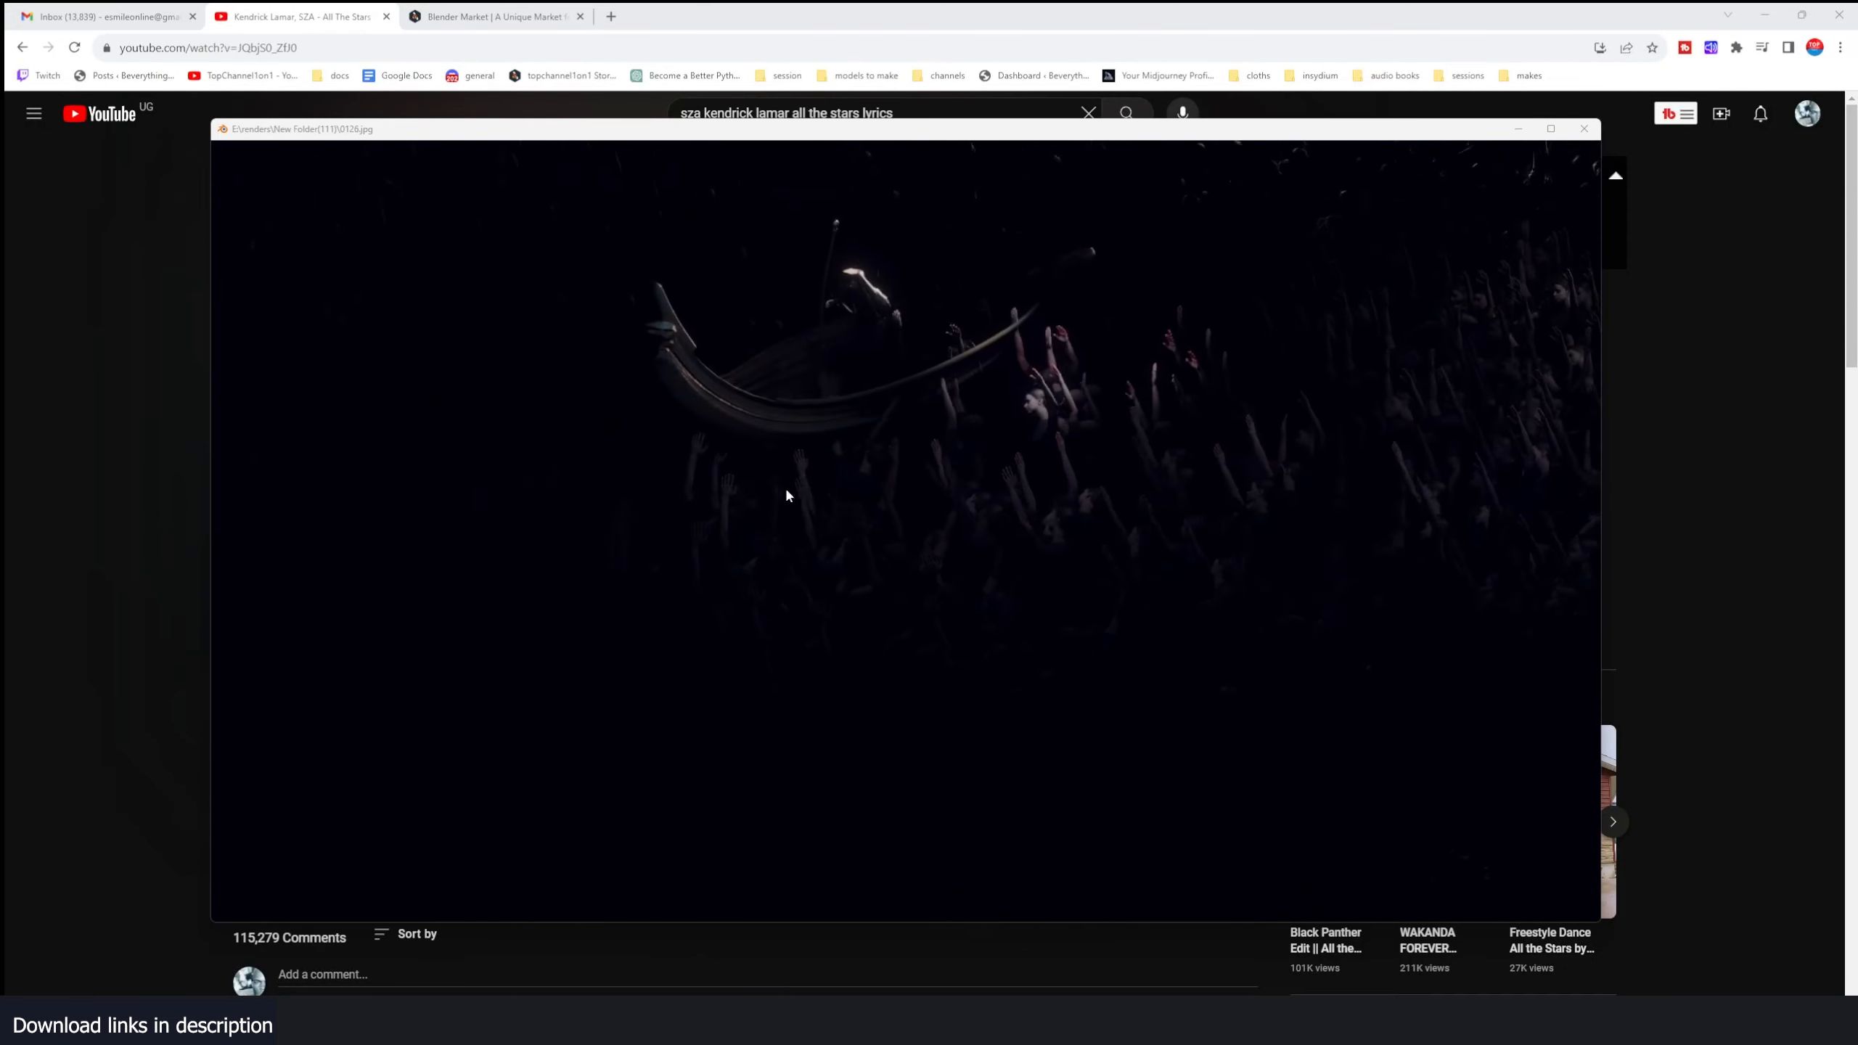
# Play the opening crowd shot of the All The Stars reference video from the beginning and switch to Blender.
pyautogui.click(187, 466)
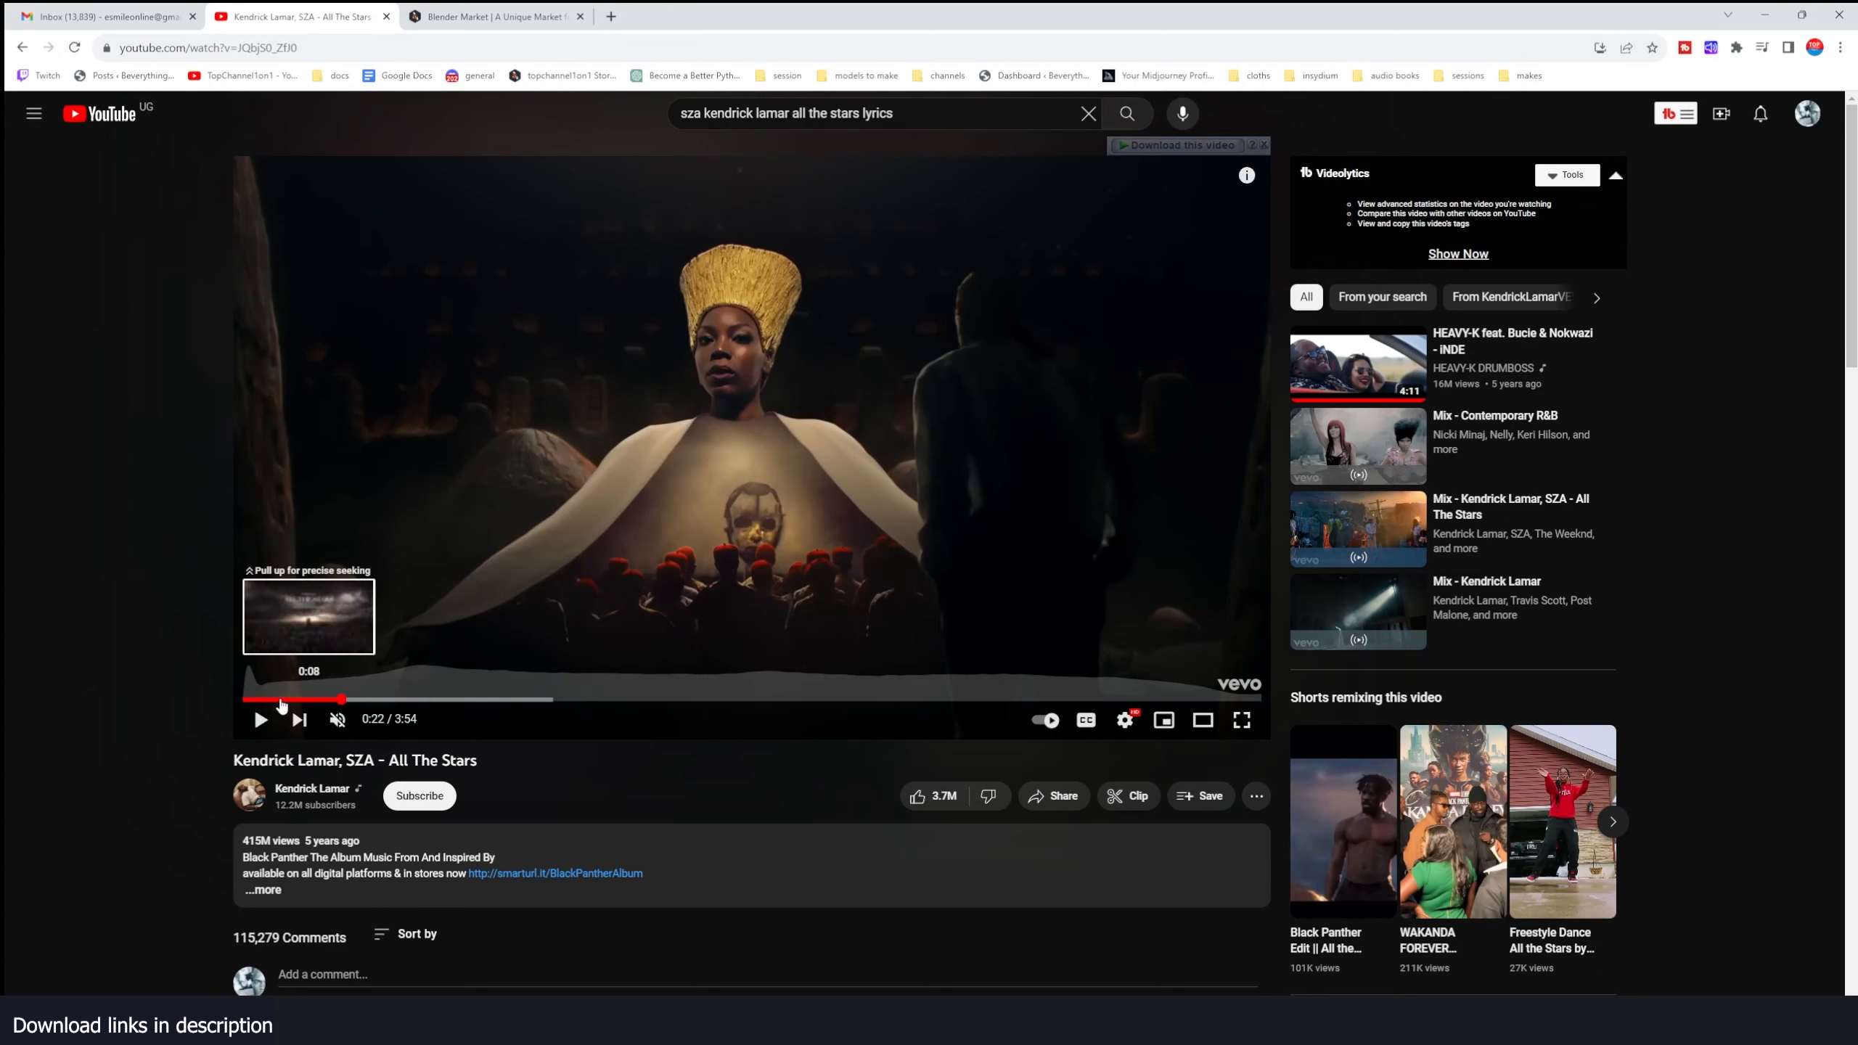
pyautogui.click(262, 700)
pyautogui.click(427, 611)
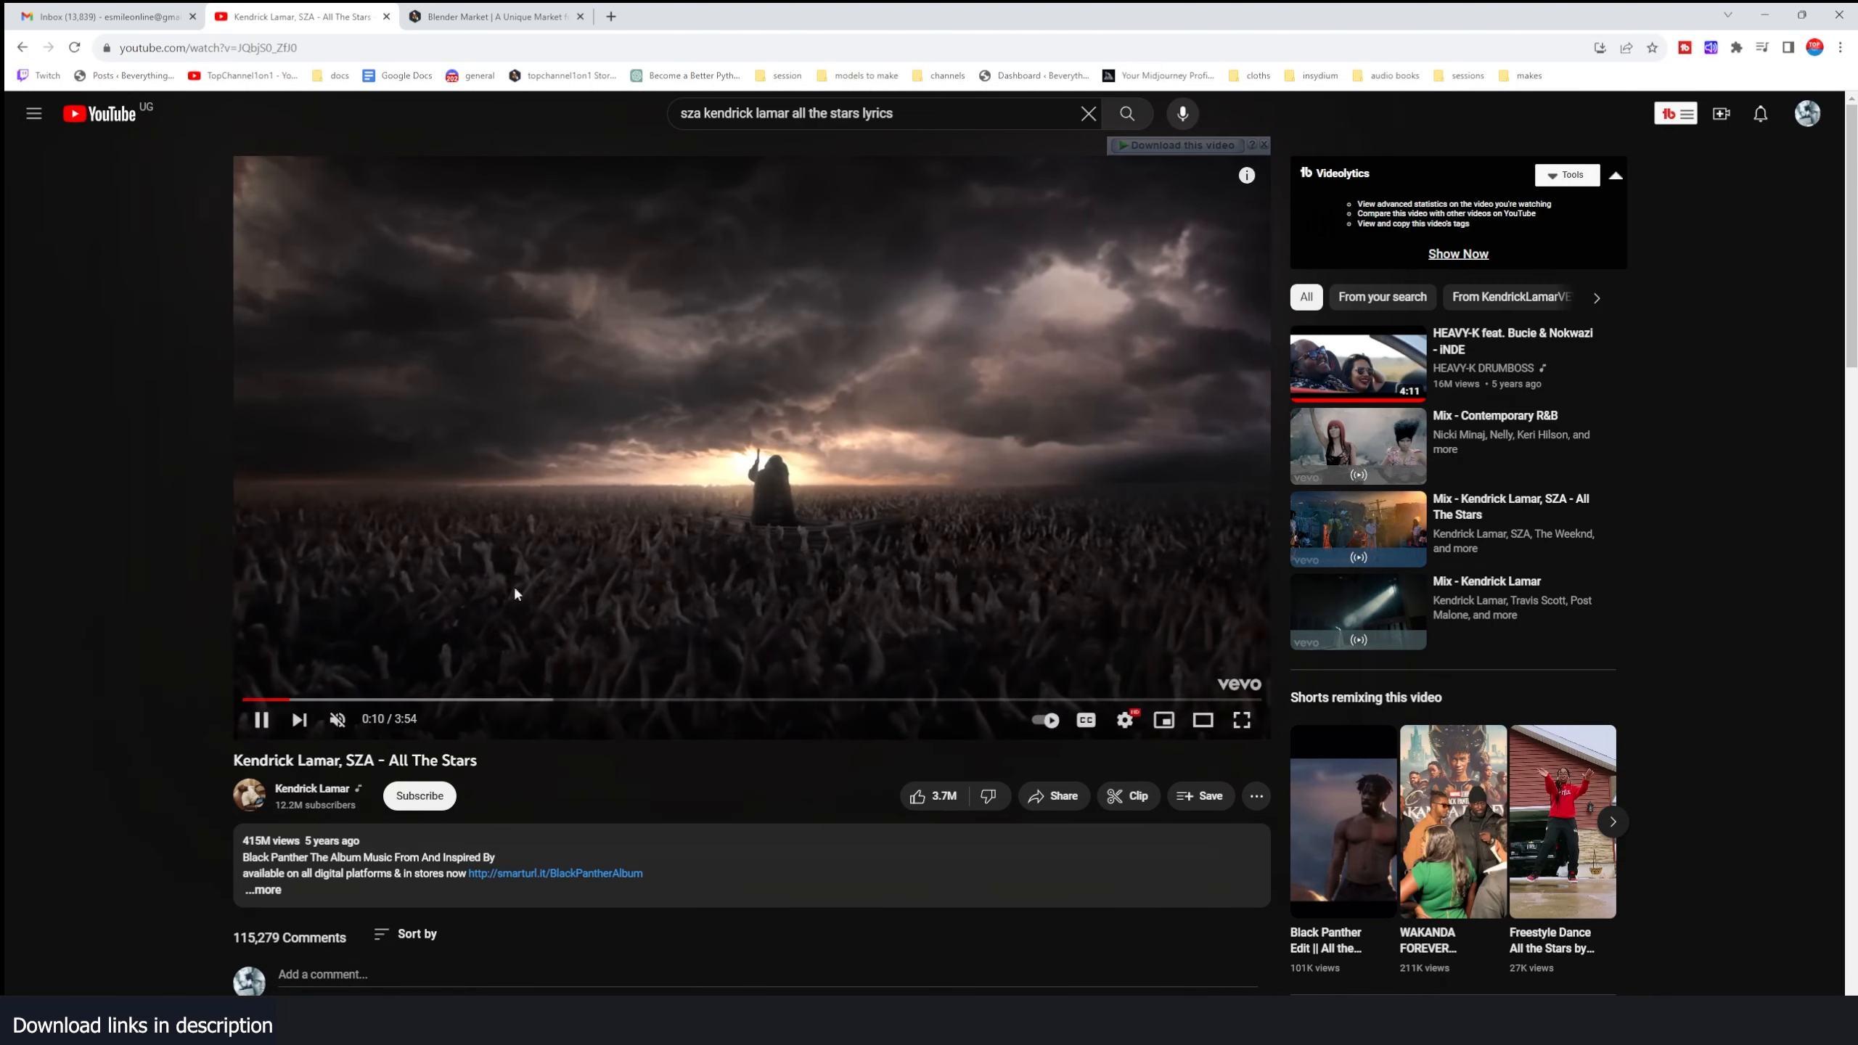
pyautogui.hotkey('alt', 'Tab')
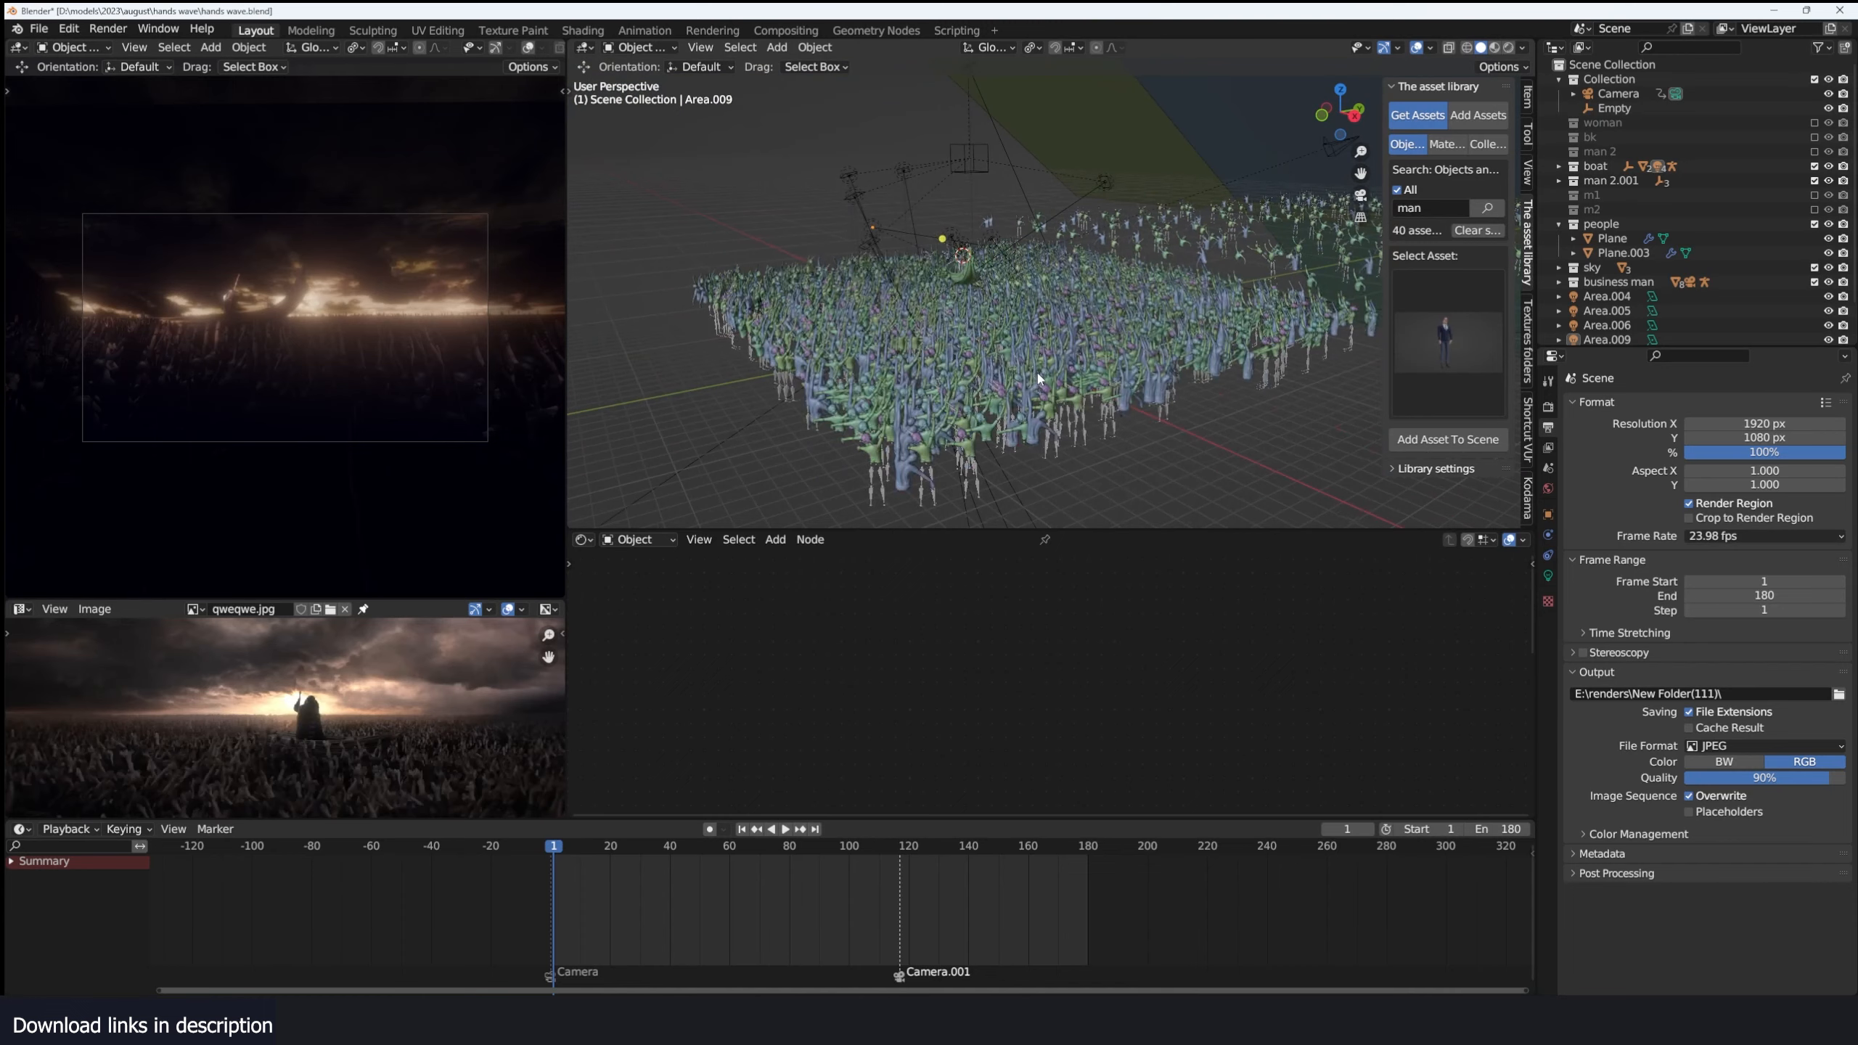
# Play the start of the animation and examine the finished crowd of waving people from several angles.
pyautogui.moveTo(1038, 379); pyautogui.dragTo(1128, 400, button='middle')
pyautogui.press('space')
pyautogui.scroll(3, 970, 385)
pyautogui.scroll(-5, 1129, 400)
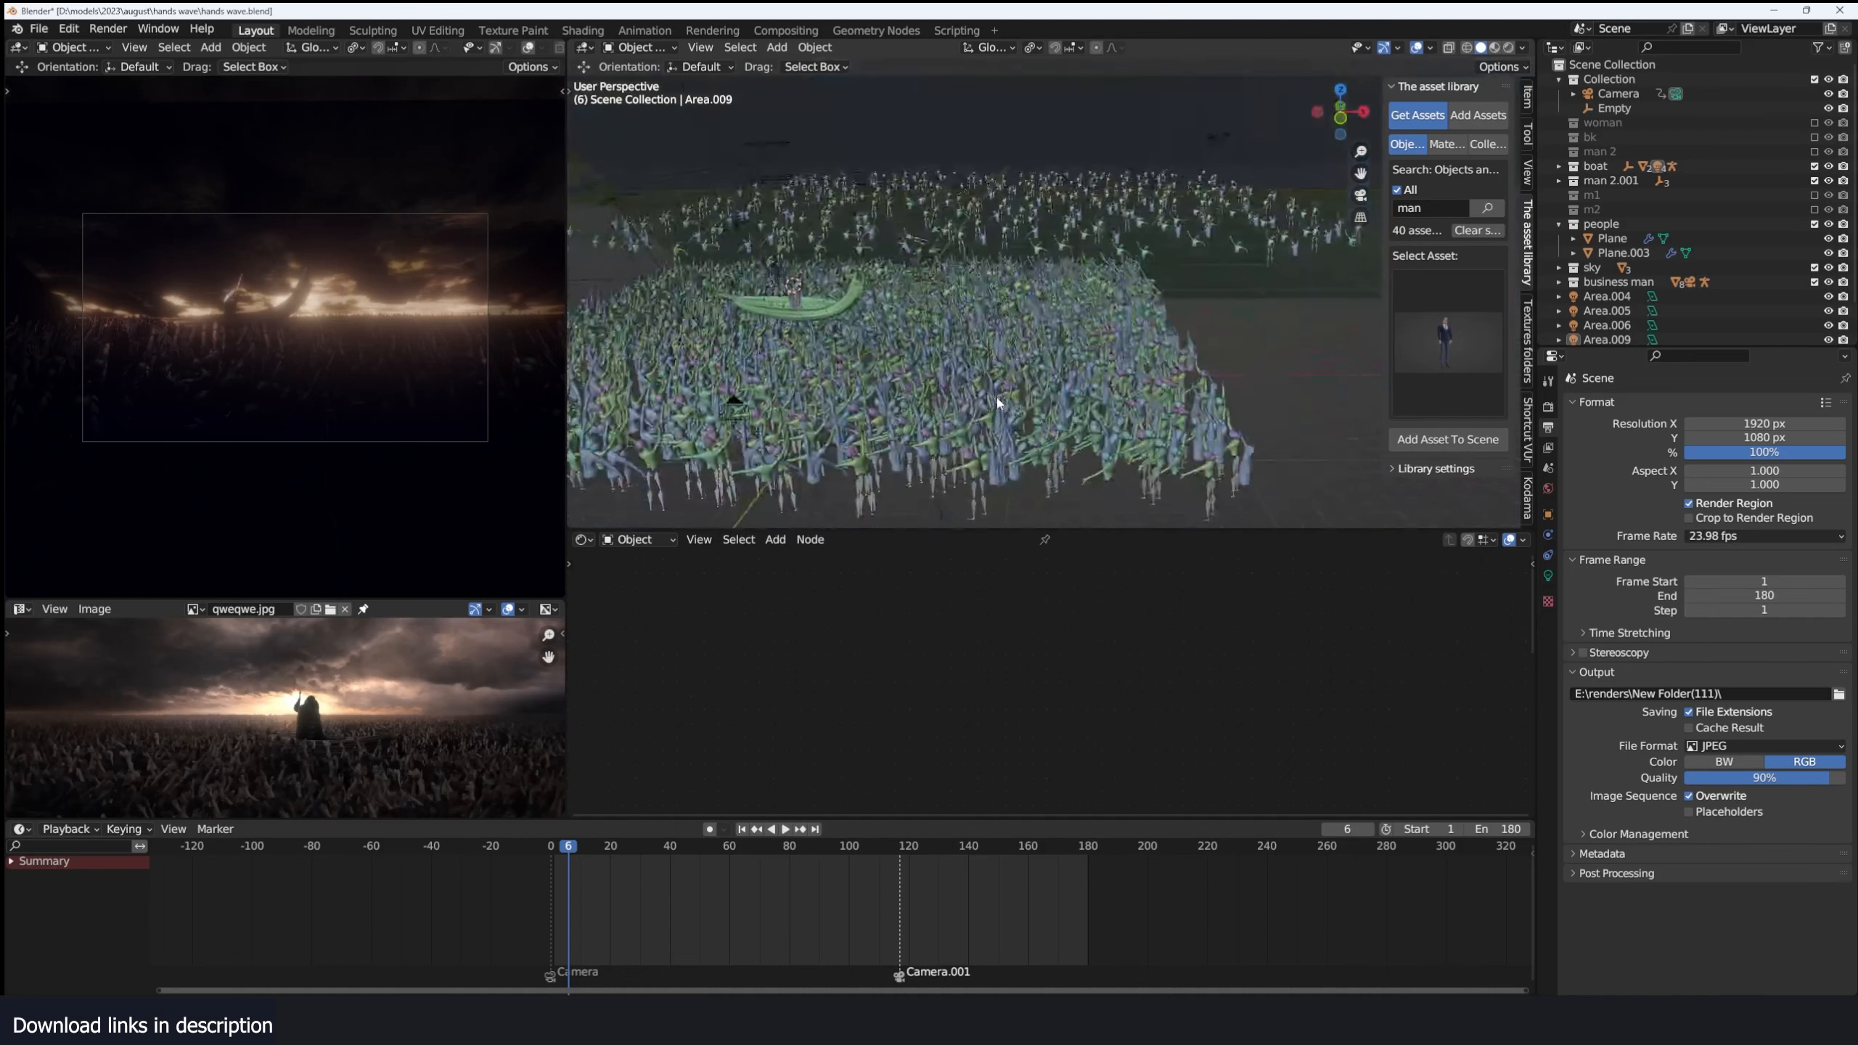
pyautogui.click(1013, 286)
pyautogui.click(1185, 260)
pyautogui.moveTo(1200, 256); pyautogui.dragTo(1099, 312, button='middle')
pyautogui.scroll(-4, 1090, 326)
pyautogui.scroll(8, 1086, 331)
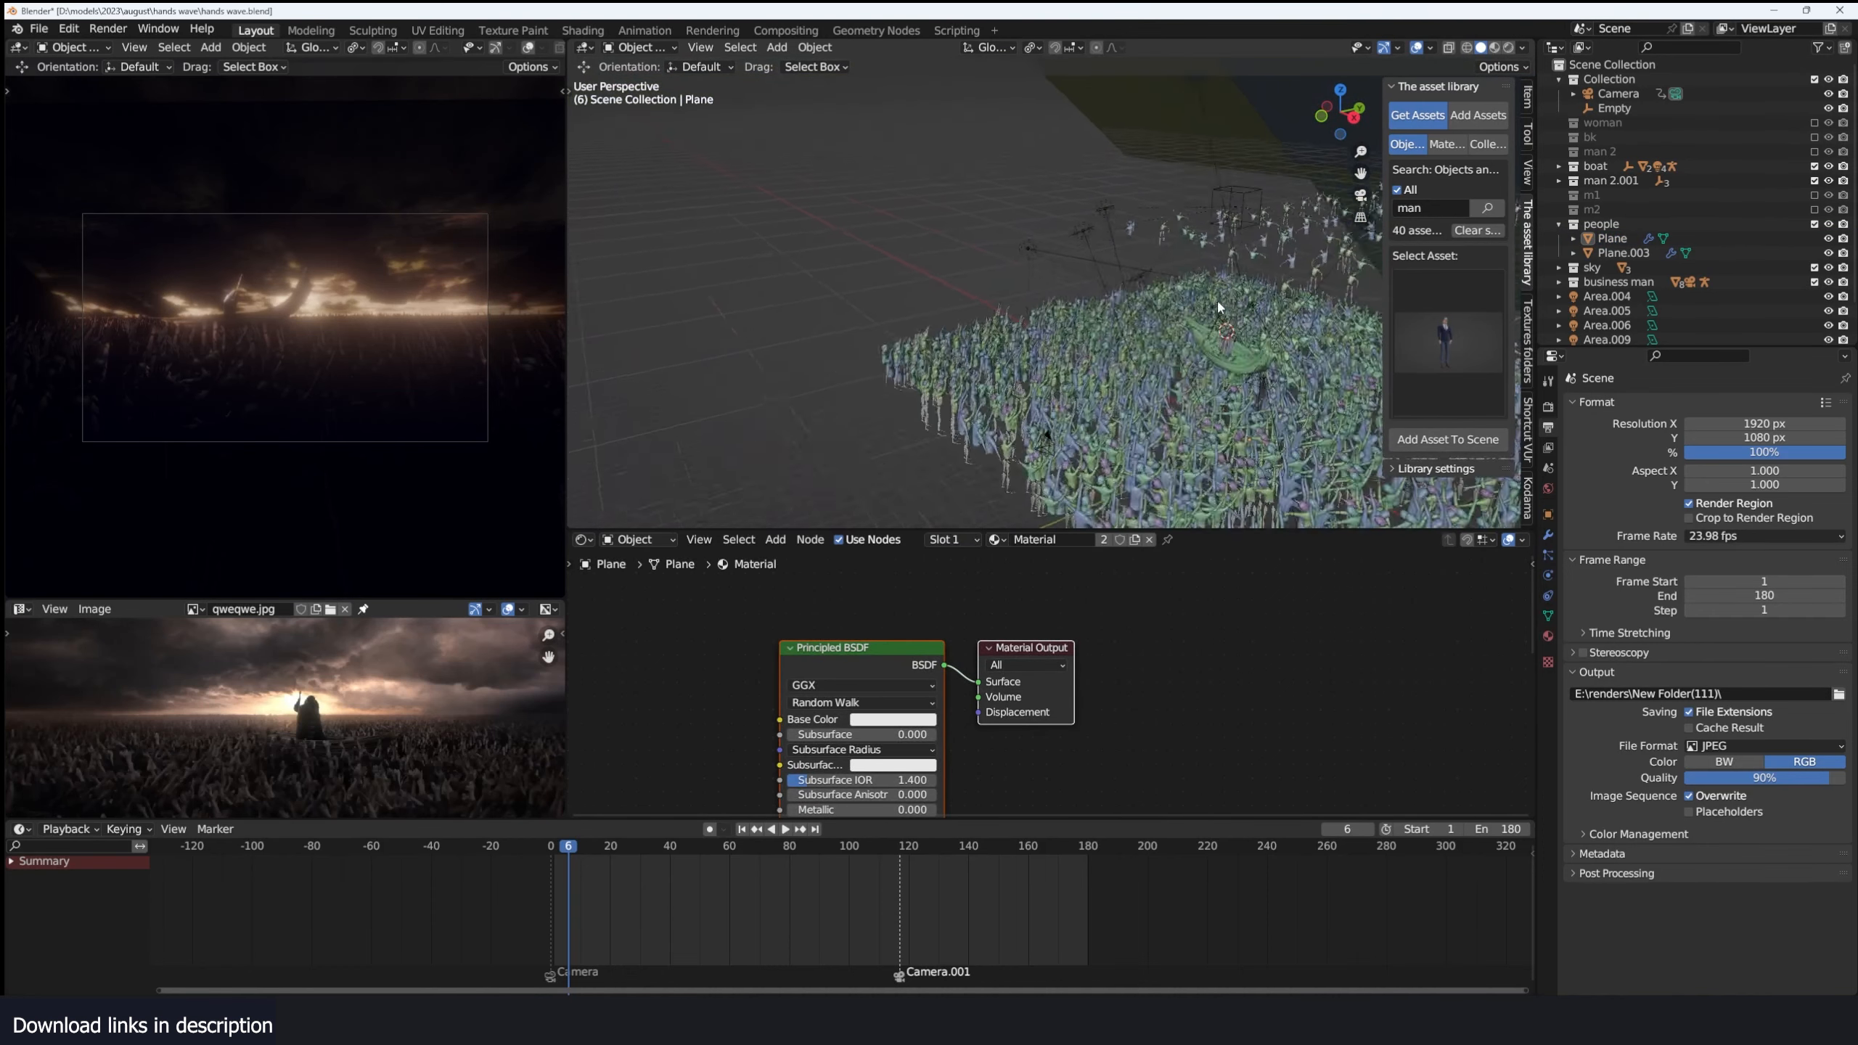
# Examine the boat and its passengers in the middle of the crowd.
pyautogui.moveTo(936, 300); pyautogui.dragTo(1132, 273, button='middle')
pyautogui.click(1133, 273)
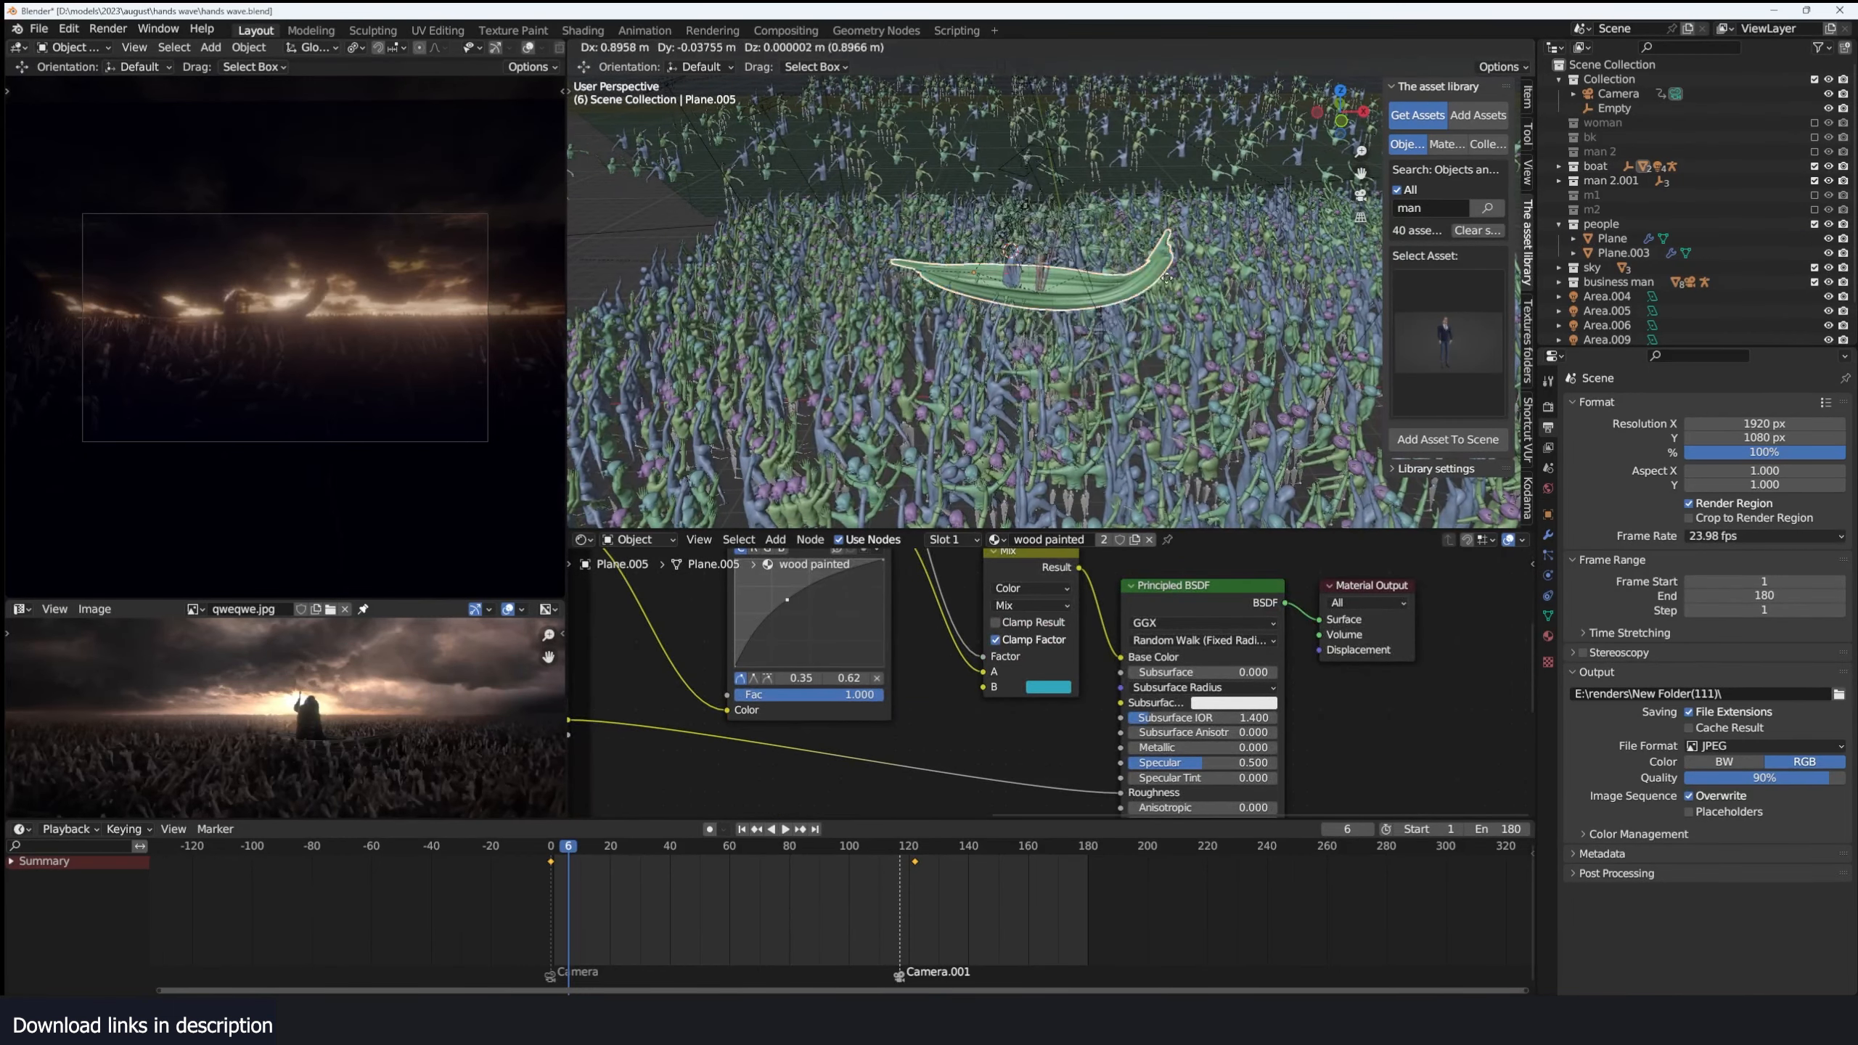
pyautogui.press('g')
pyautogui.rightClick(1323, 282)
pyautogui.scroll(-8, 1251, 258)
pyautogui.moveTo(1251, 257); pyautogui.dragTo(1456, 338, button='middle')
# Play the animation briefly and examine how the crowd looks against the sky in the rendered preview.
pyautogui.click(322, 337)
pyautogui.moveTo(315, 249); pyautogui.dragTo(362, 267, button='middle')
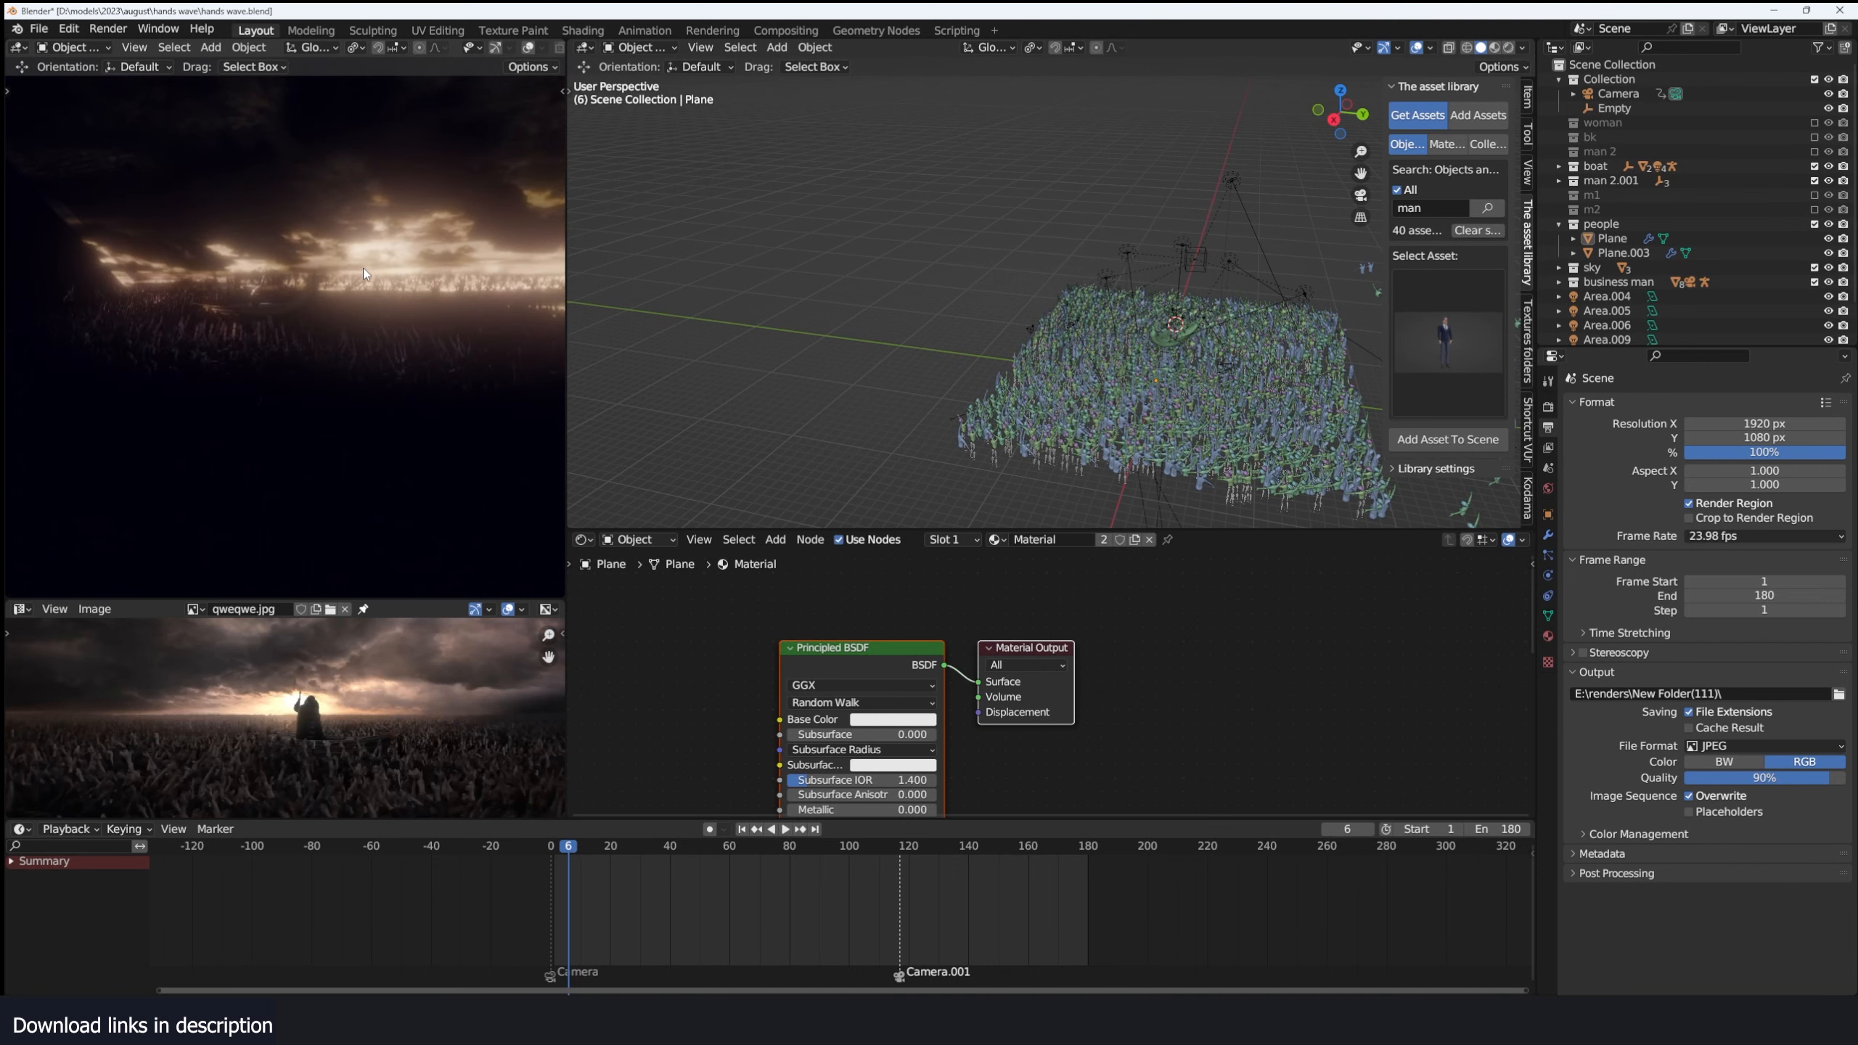
pyautogui.press('space')
pyautogui.press('space')
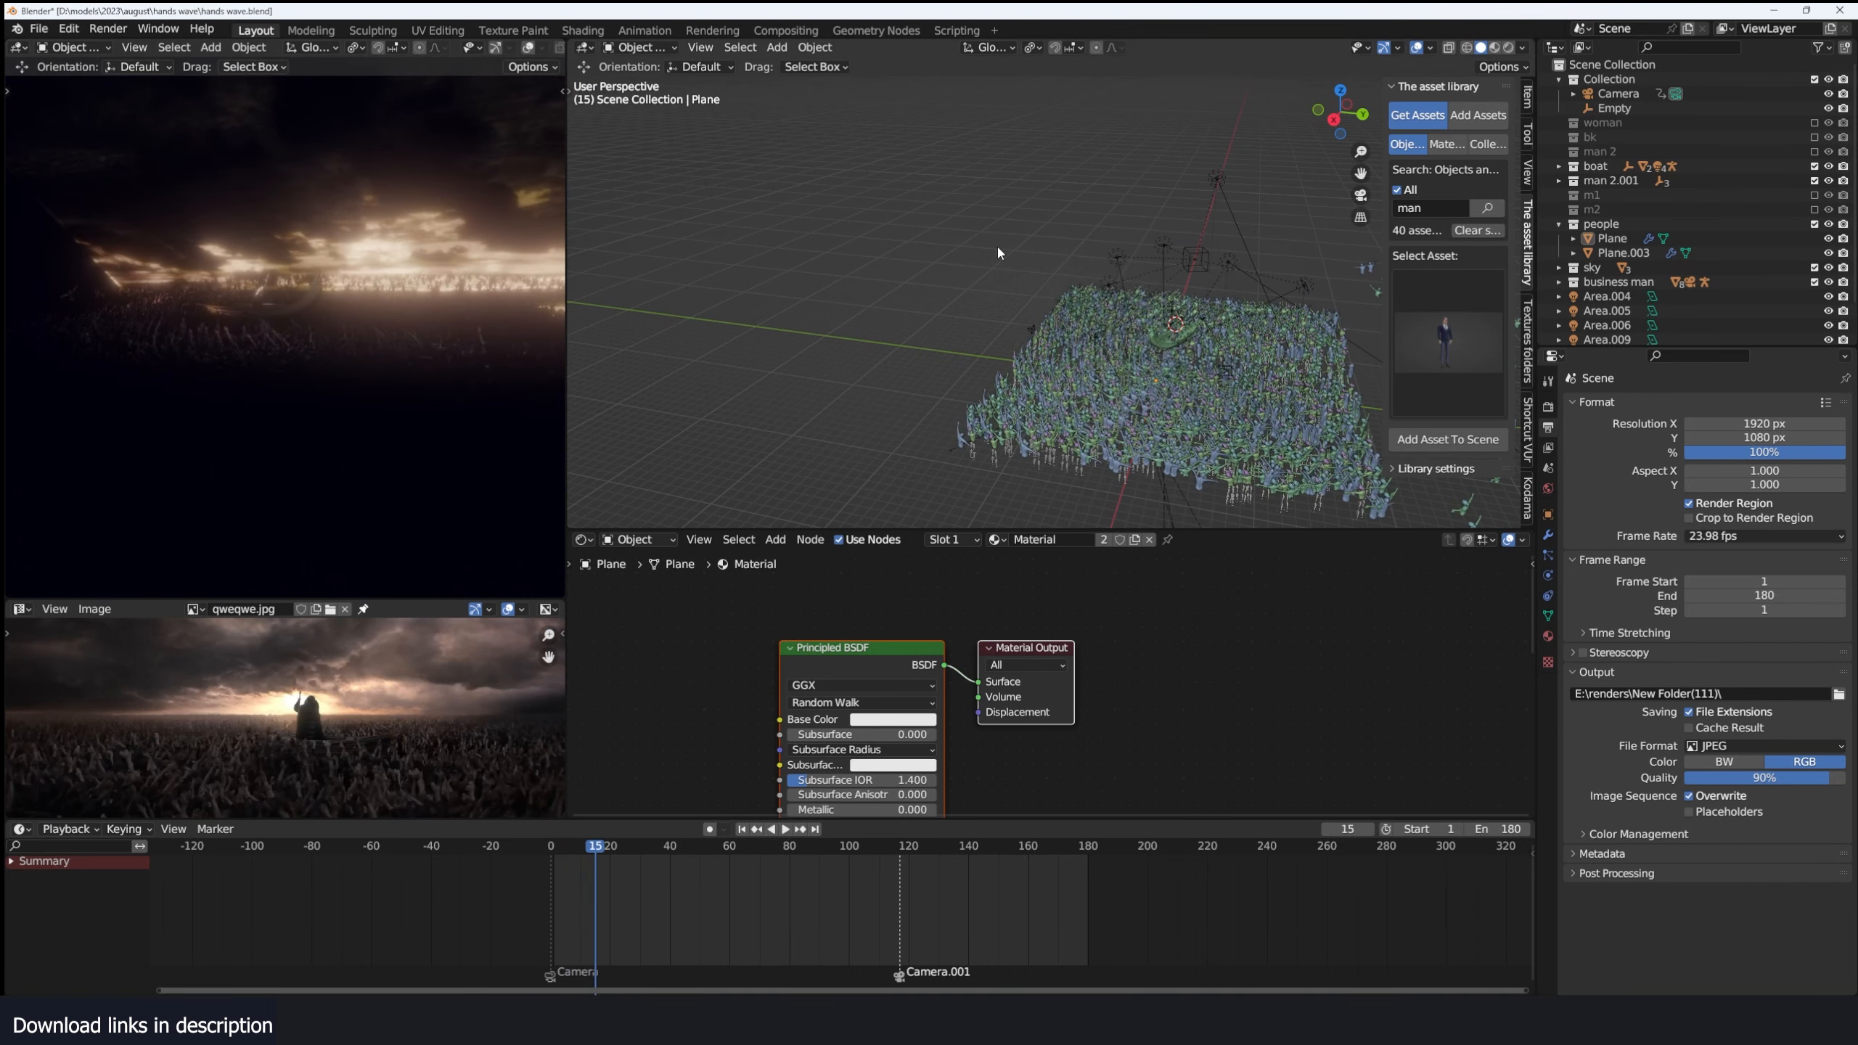
pyautogui.moveTo(996, 244); pyautogui.dragTo(1000, 391, button='middle')
pyautogui.scroll(-2, 1051, 344)
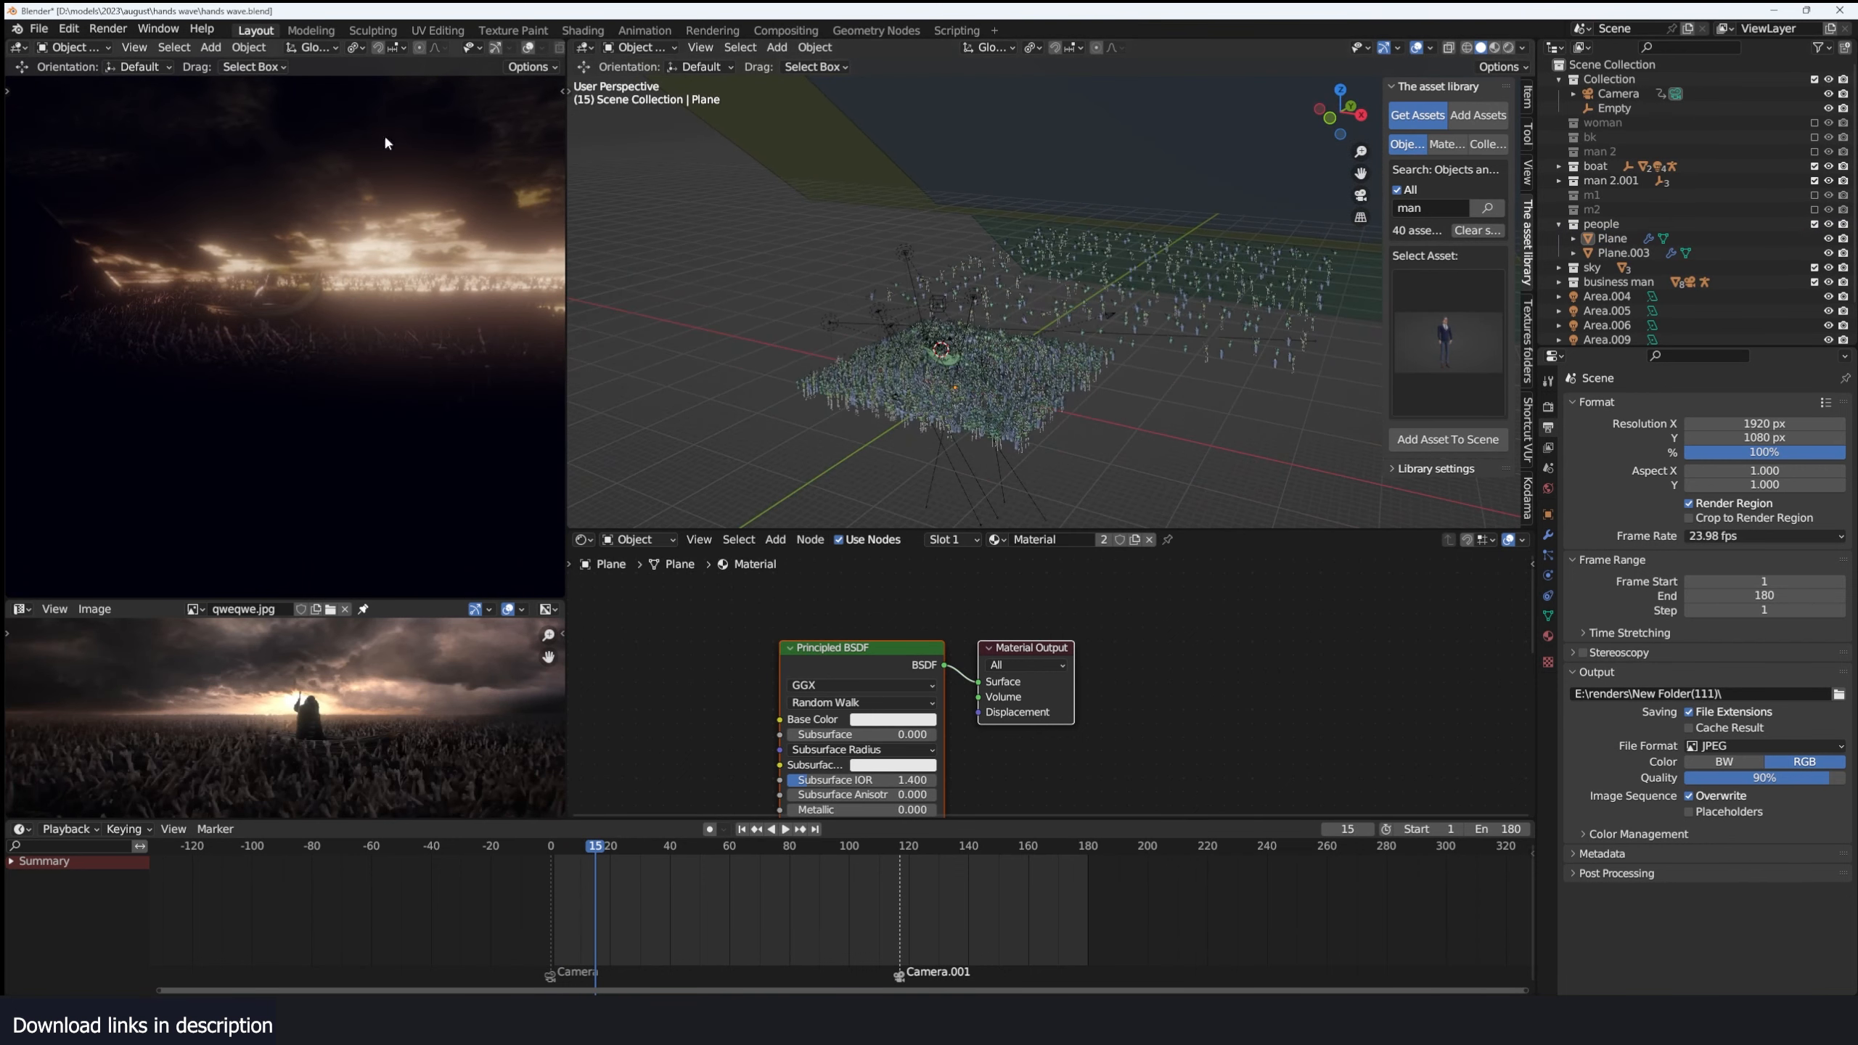
pyautogui.moveTo(383, 135)
pyautogui.mouseDown(button='middle')
pyautogui.moveTo(379, 167)
pyautogui.moveTo(500, 238)
pyautogui.moveTo(382, 237)
pyautogui.moveTo(358, 323)
pyautogui.mouseUp(button='middle')
pyautogui.scroll(8, 835, 459)
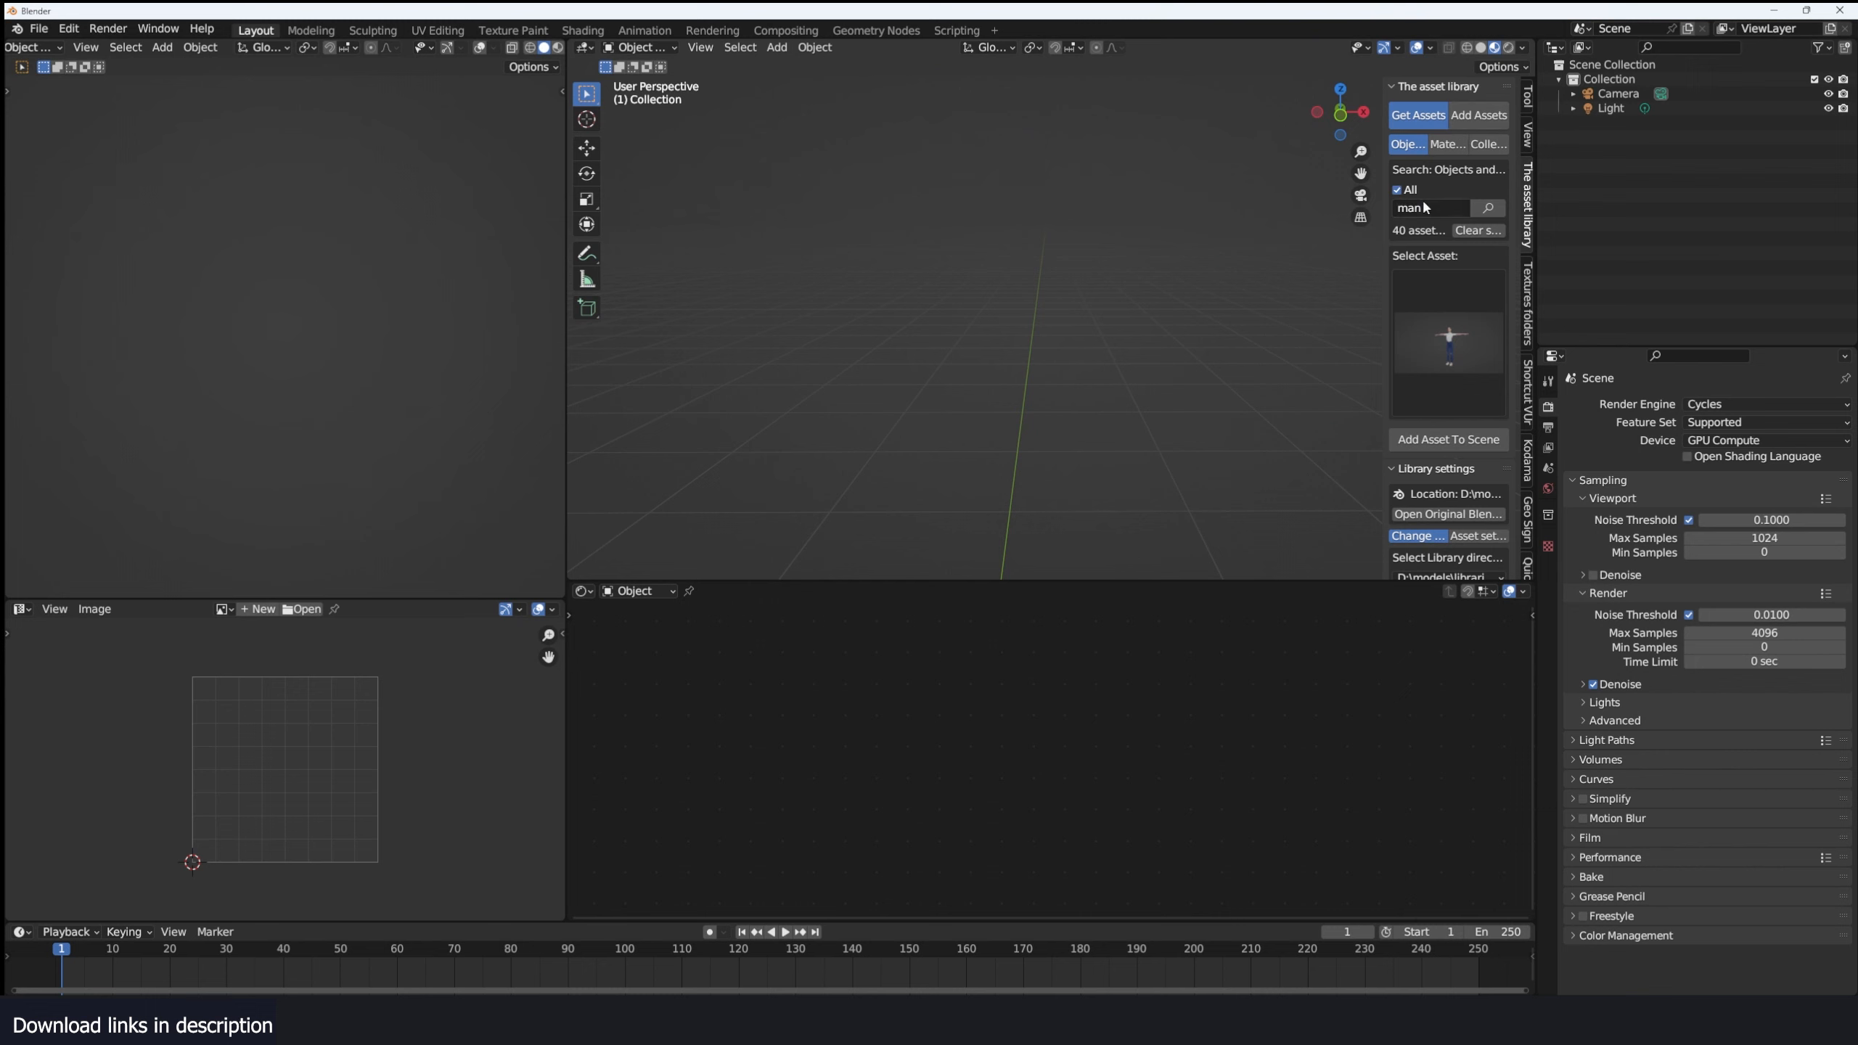
# Add the woman character from the asset library to the new scene and make it editable and local.
pyautogui.click(1456, 331)
pyautogui.click(1339, 604)
pyautogui.click(1448, 442)
pyautogui.scroll(-3, 1042, 382)
pyautogui.moveTo(1041, 382); pyautogui.dragTo(984, 384, button='middle')
pyautogui.scroll(3, 1010, 373)
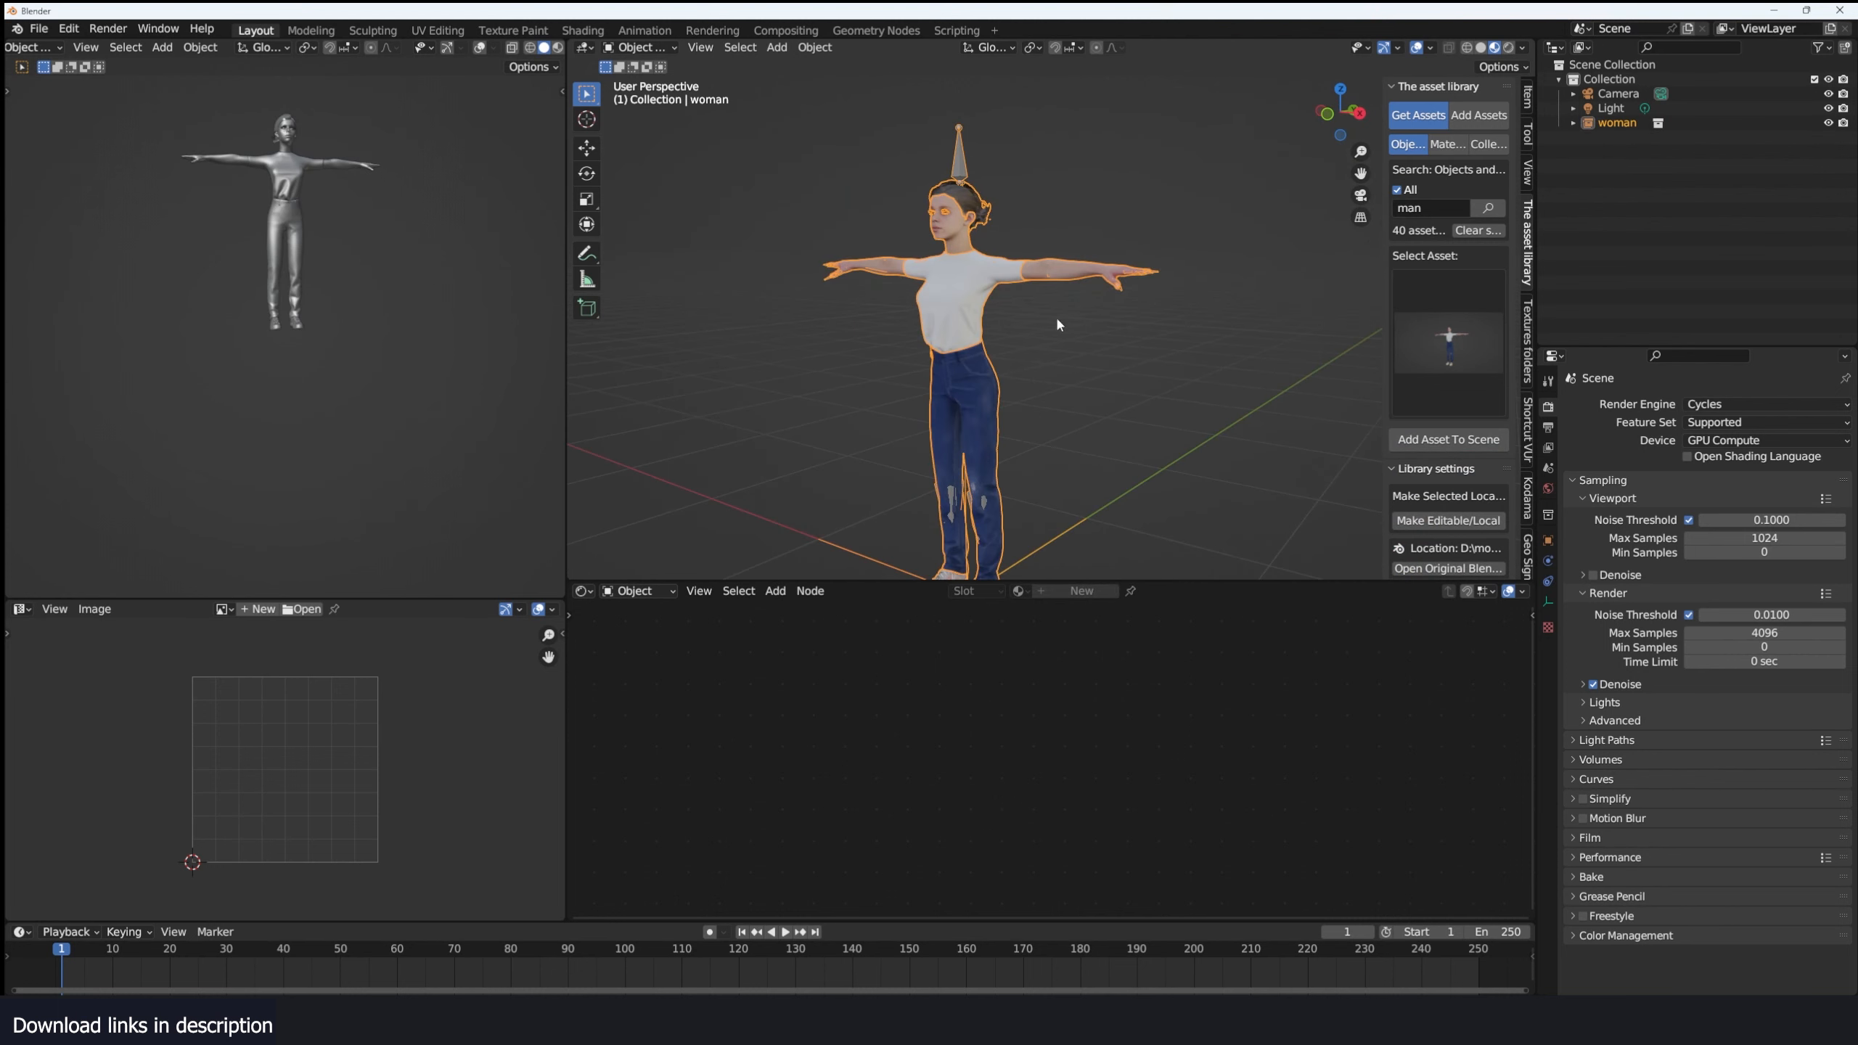
pyautogui.scroll(-2, 1053, 329)
pyautogui.click(1448, 521)
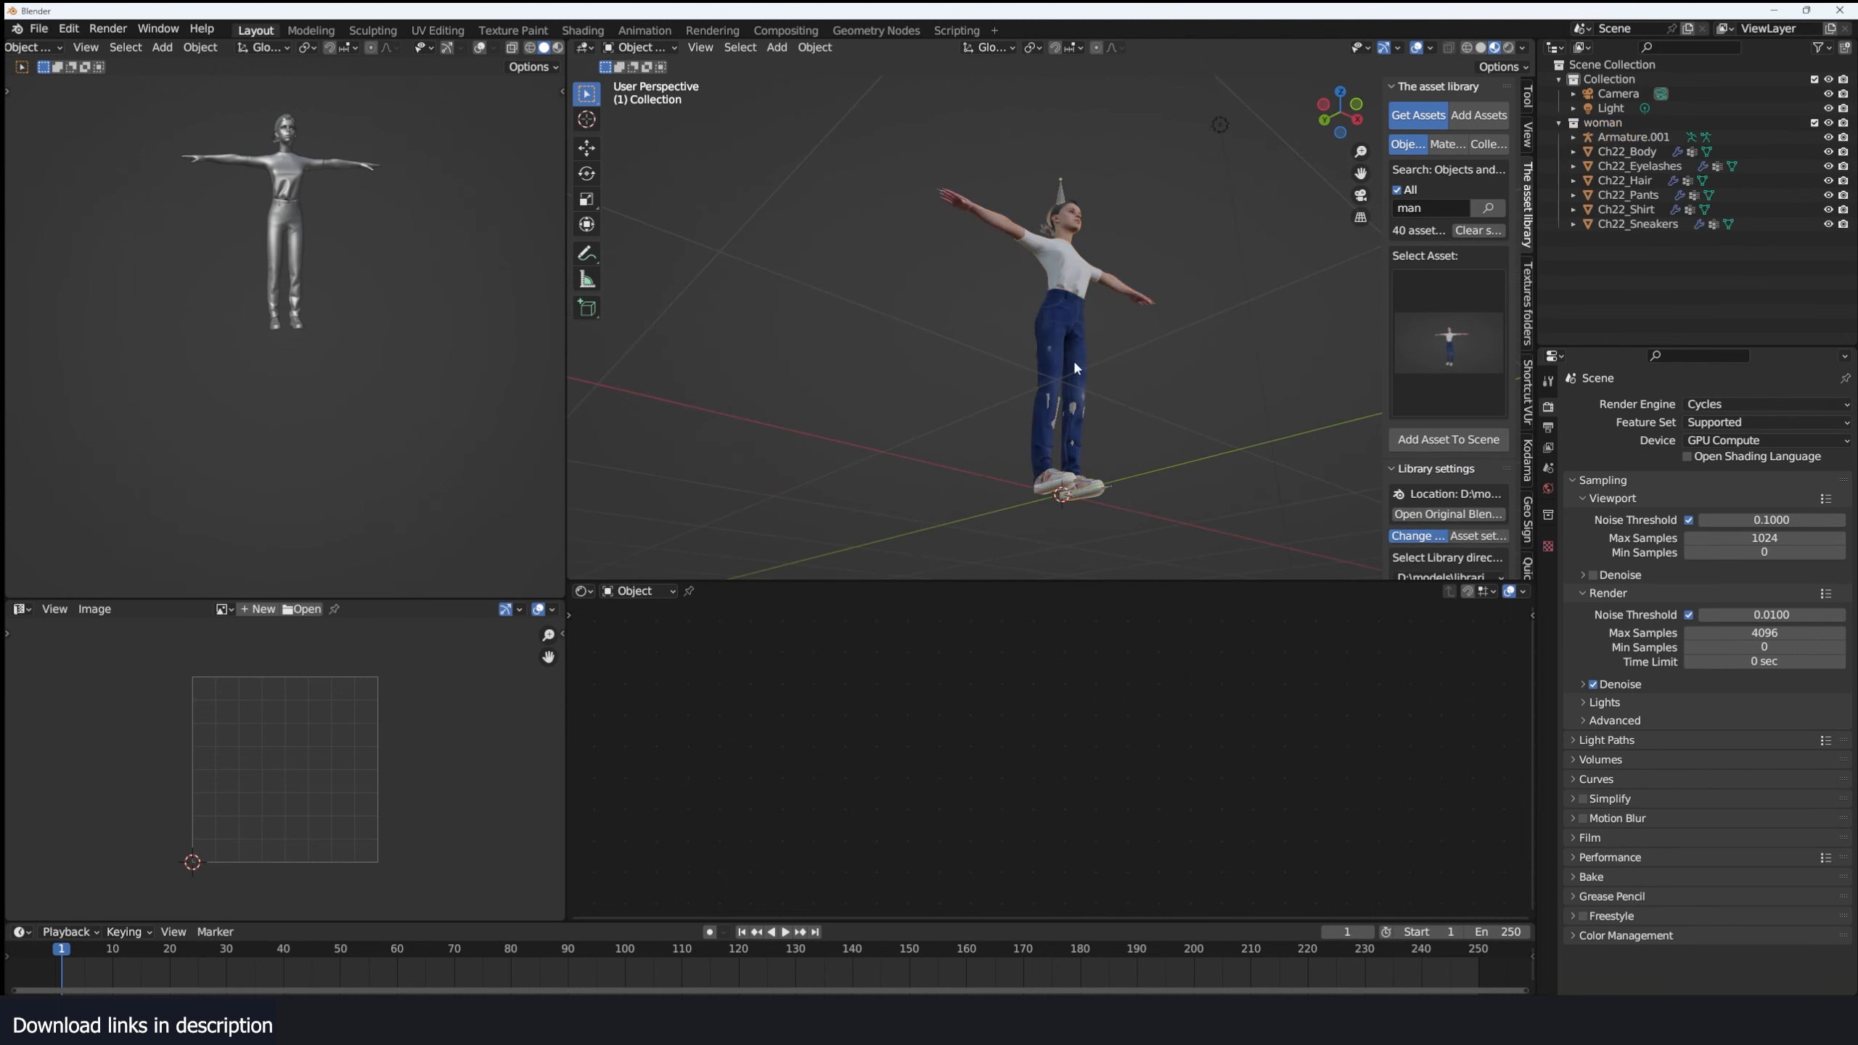
# Delete the woman's pants mesh in front view.
pyautogui.moveTo(1074, 364); pyautogui.dragTo(938, 381, button='middle')
pyautogui.scroll(3, 970, 306)
pyautogui.scroll(3, 1001, 363)
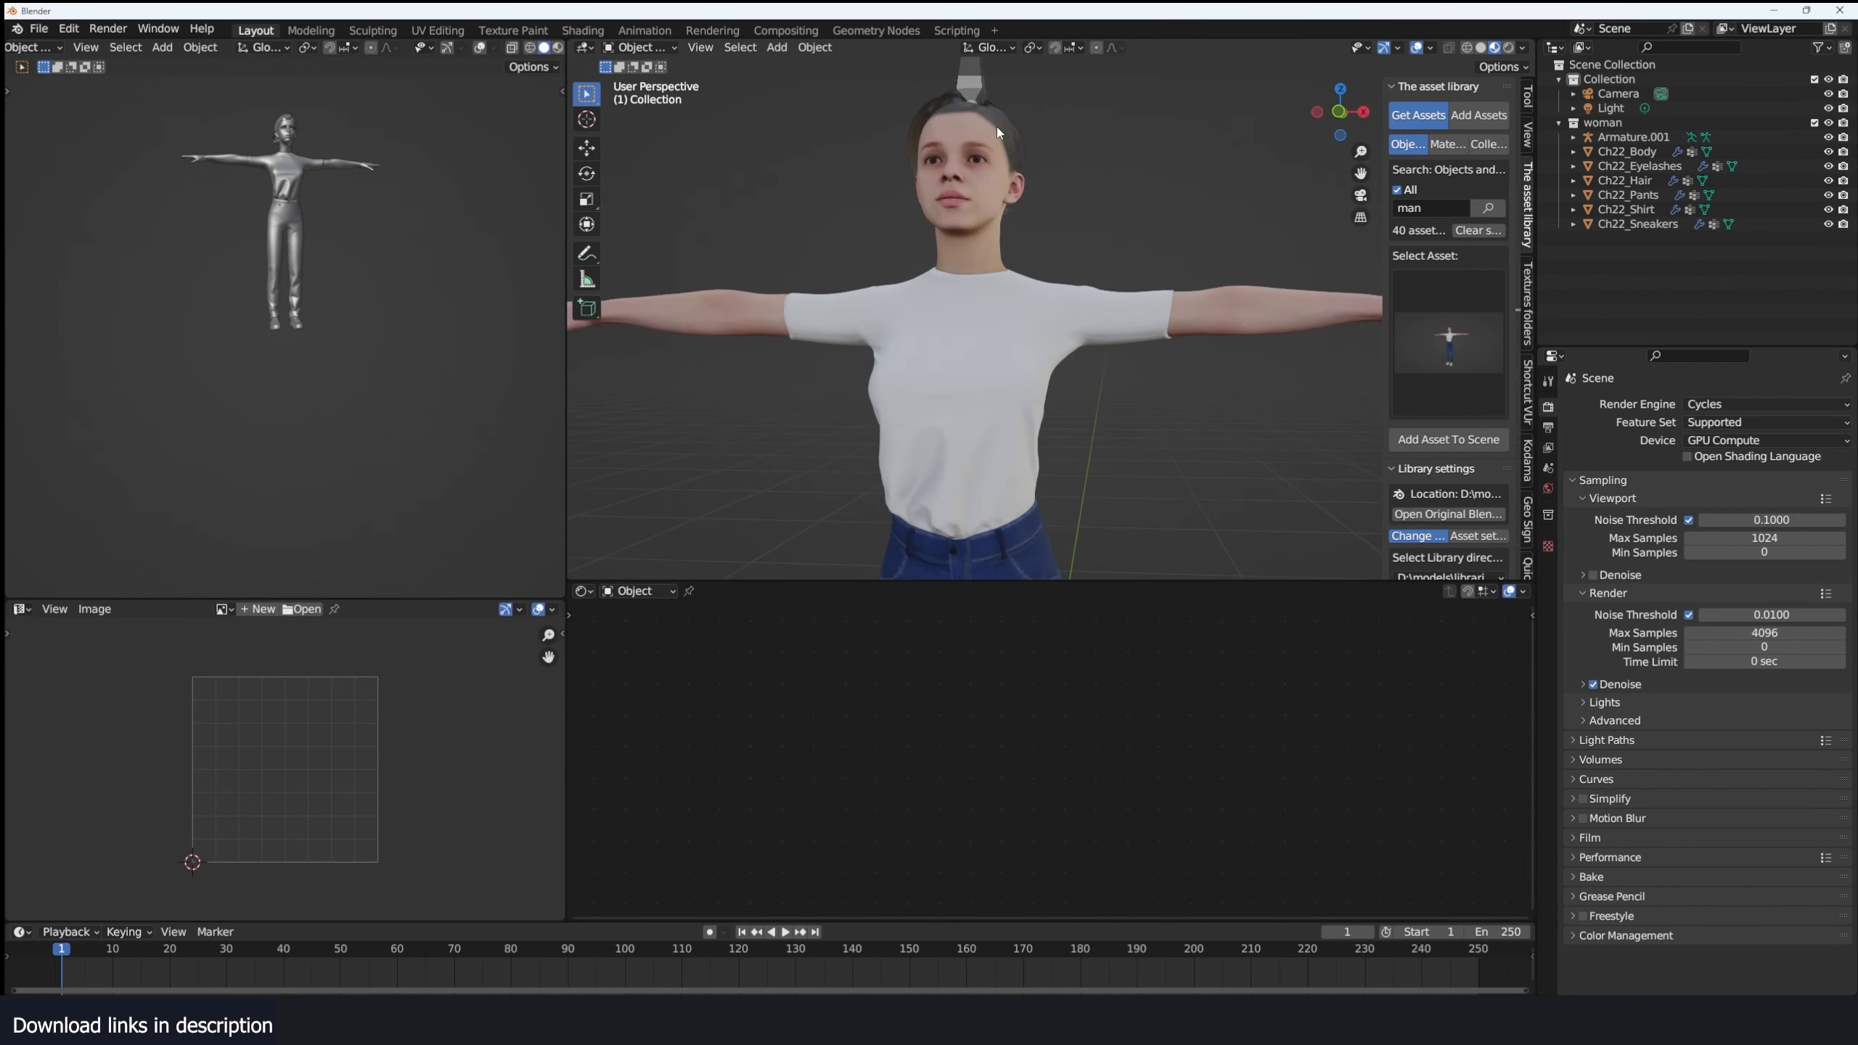
pyautogui.click(996, 126)
pyautogui.press('KP_1')
pyautogui.scroll(-4, 1086, 290)
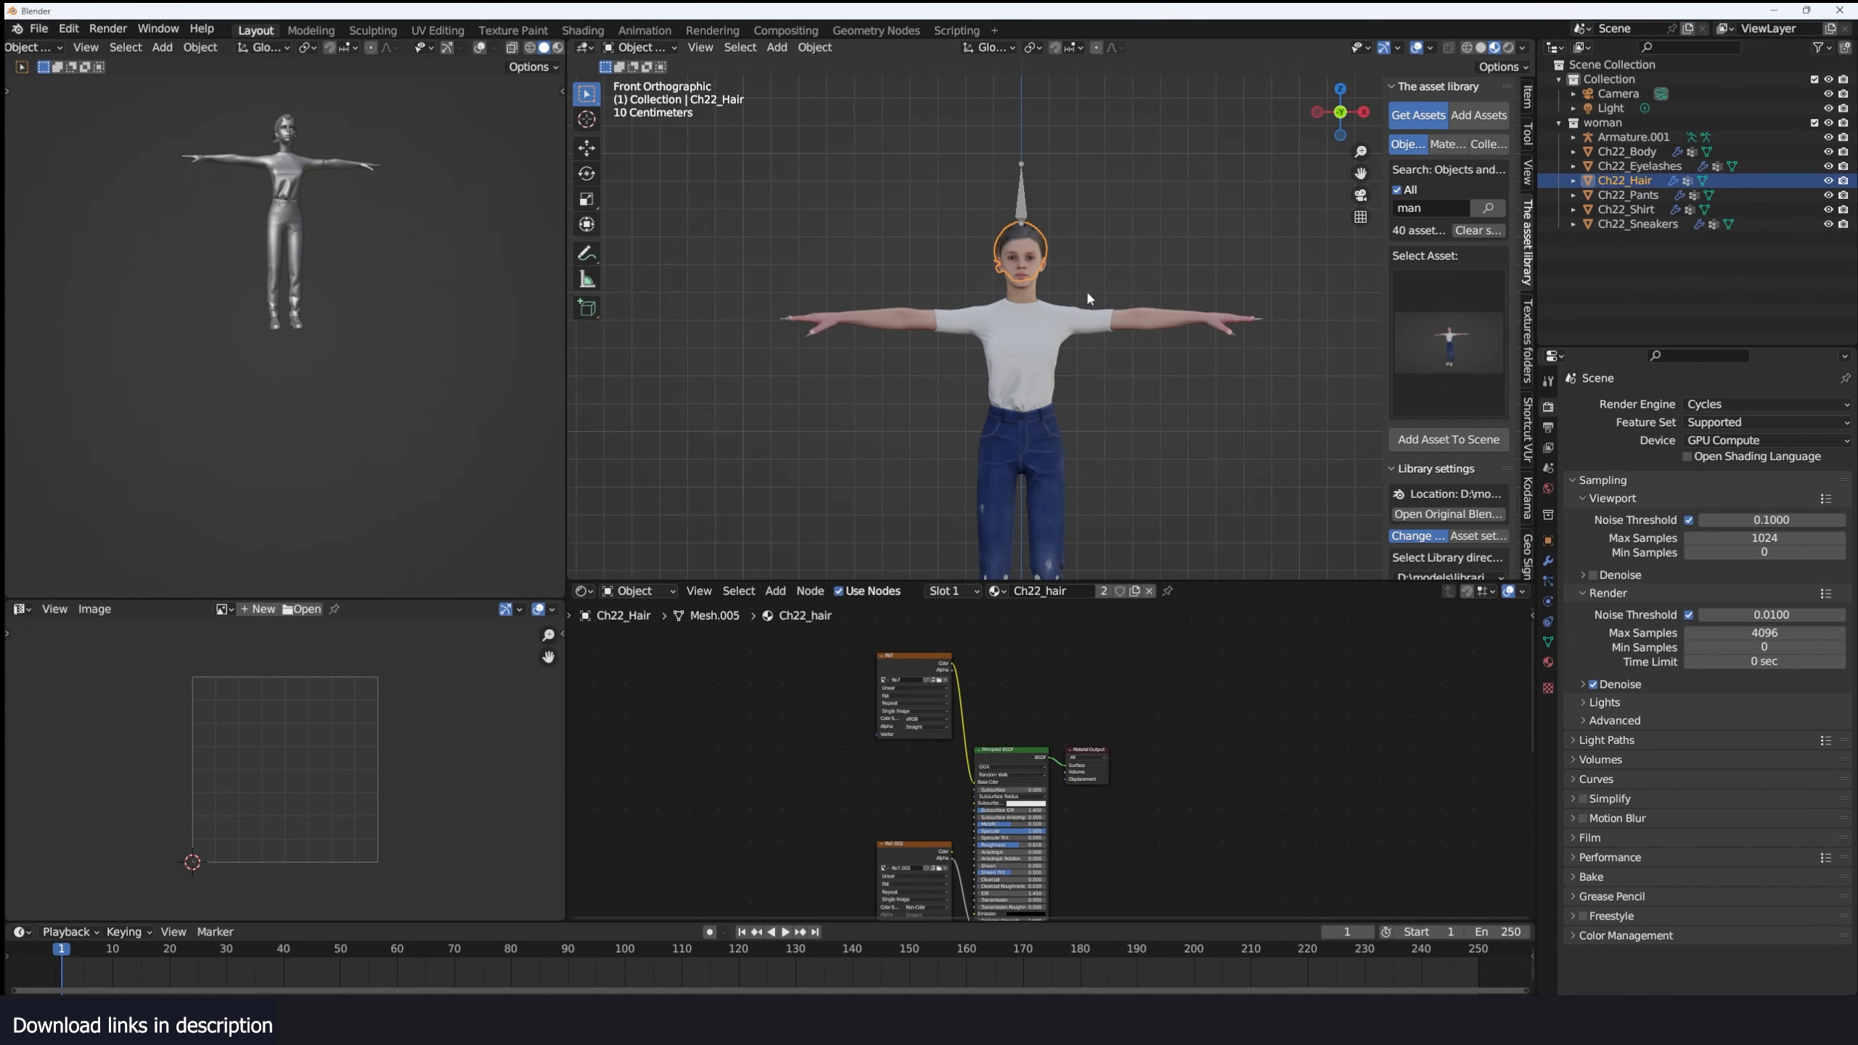
pyautogui.click(1075, 376)
pyautogui.keyDown('shift'); pyautogui.moveTo(1078, 380); pyautogui.dragTo(1092, 360, button='middle'); pyautogui.keyUp('shift')
pyautogui.press('x')
pyautogui.click(1064, 360)
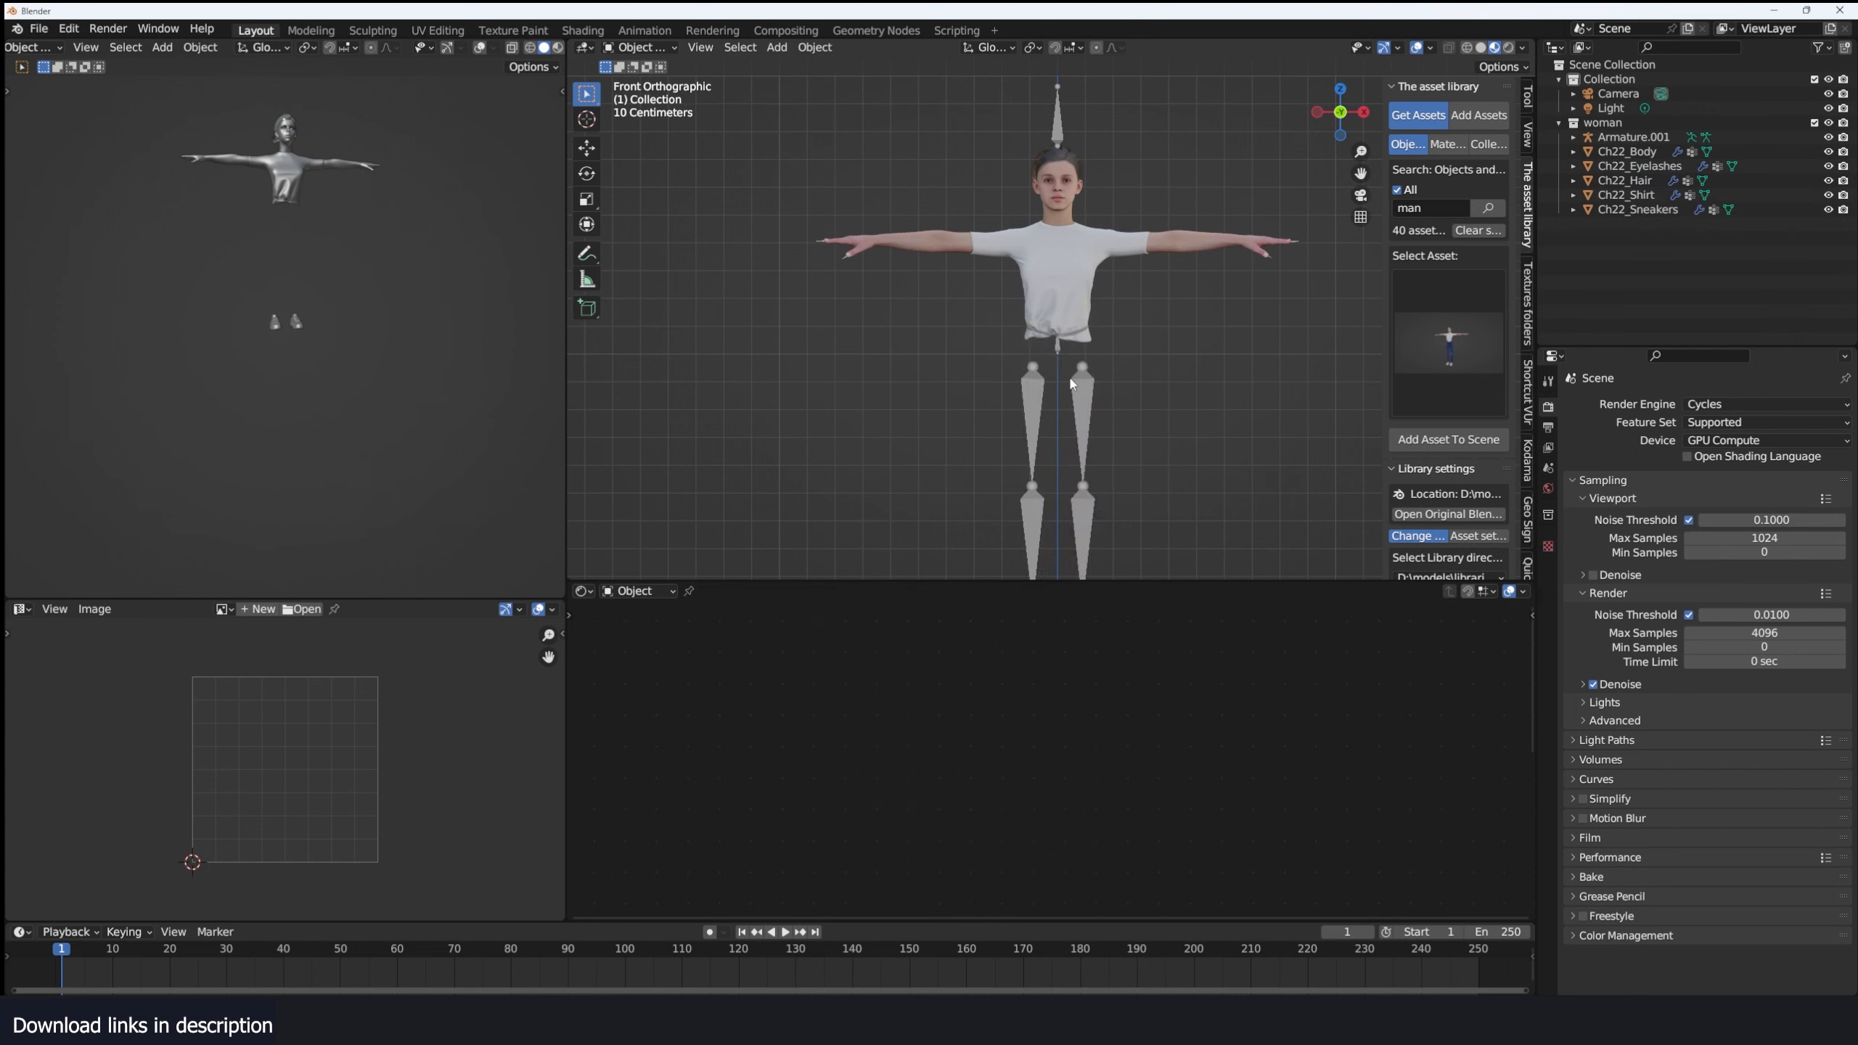
# Examine the finished crowd's figures from a low angle in the other Blender window and return to the new scene.
pyautogui.click(1083, 371)
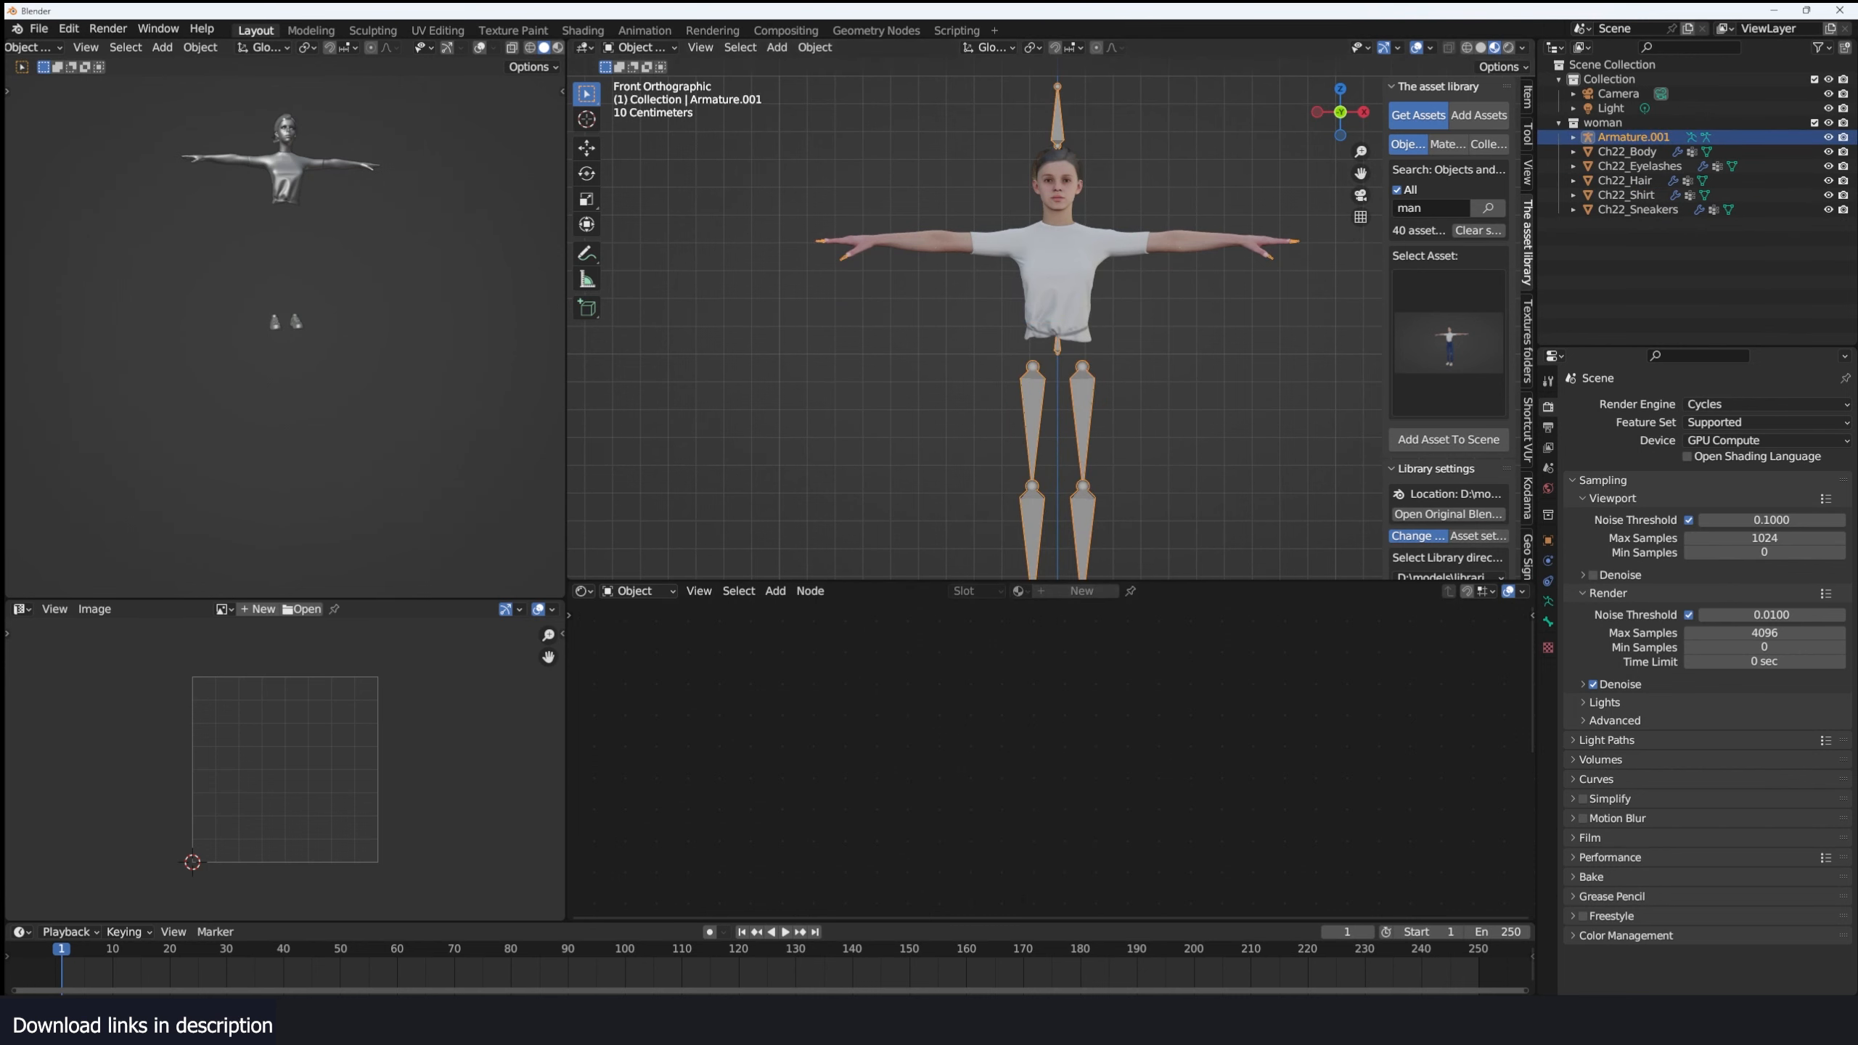
pyautogui.click(635, 960)
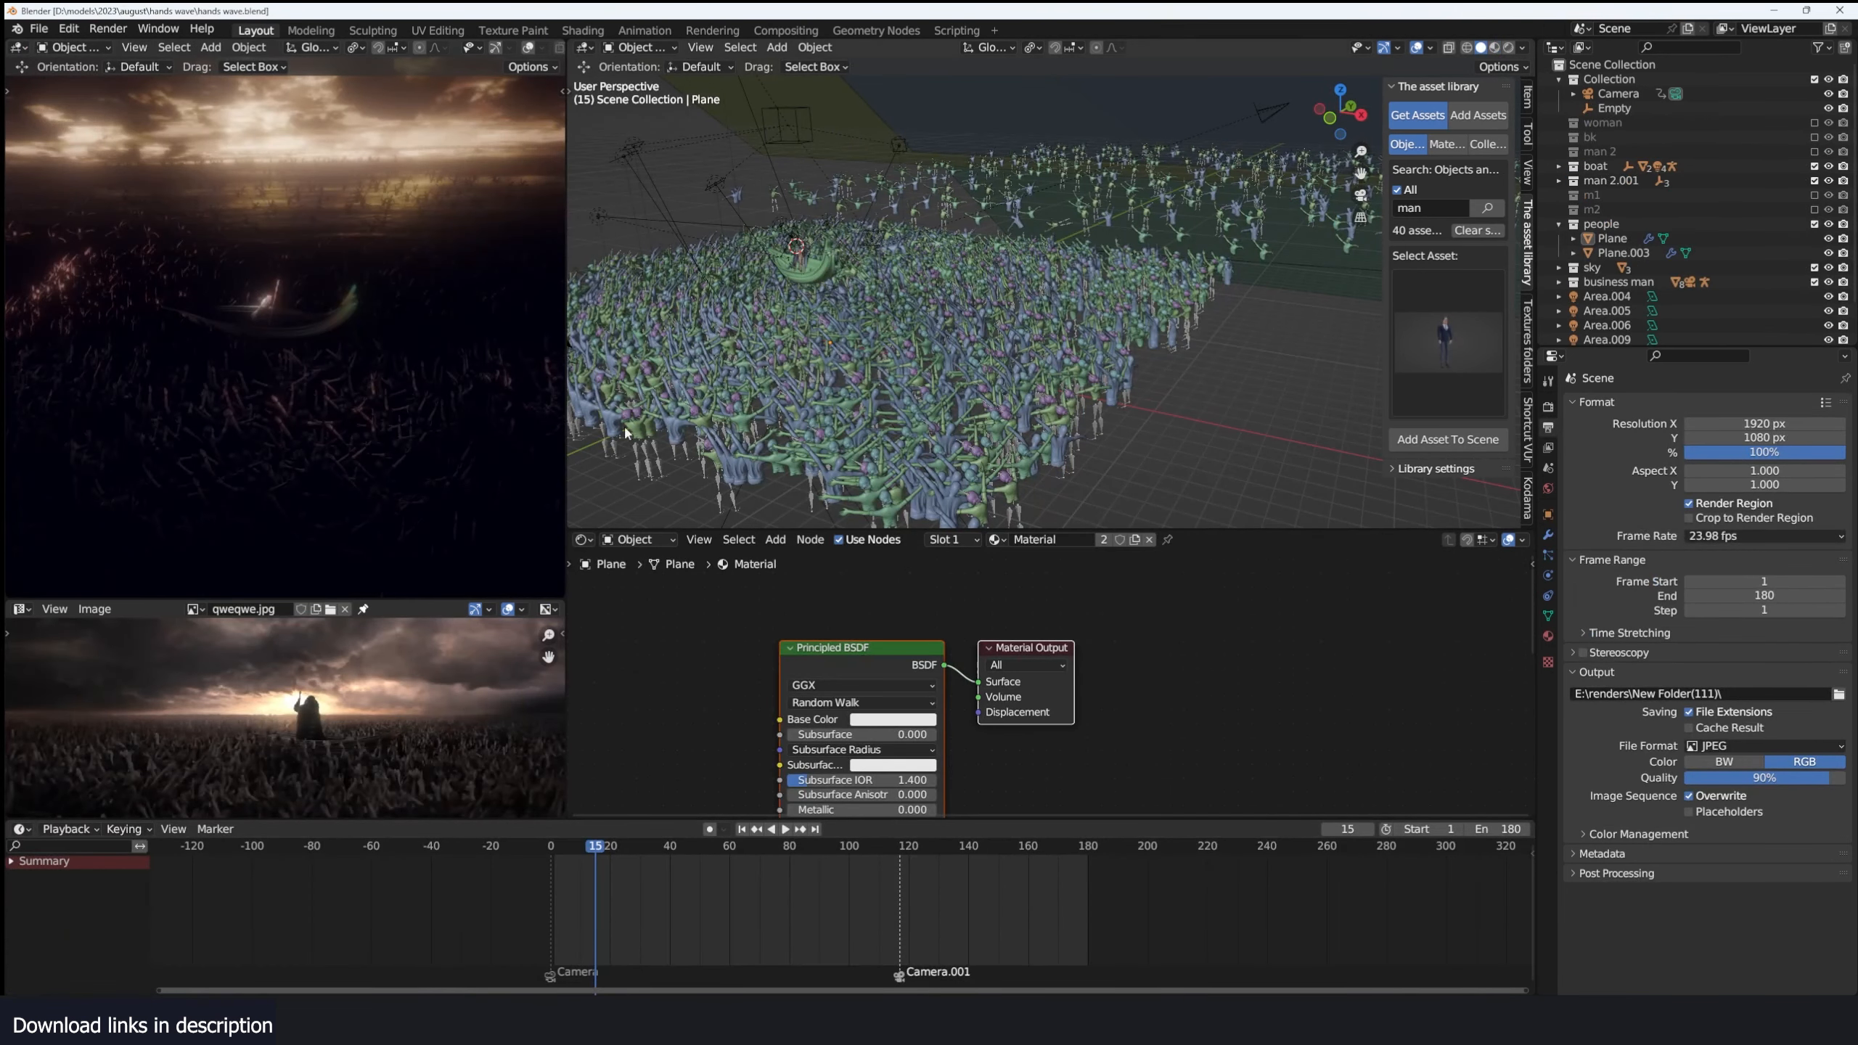
pyautogui.moveTo(1360, 278); pyautogui.dragTo(954, 447, button='middle')
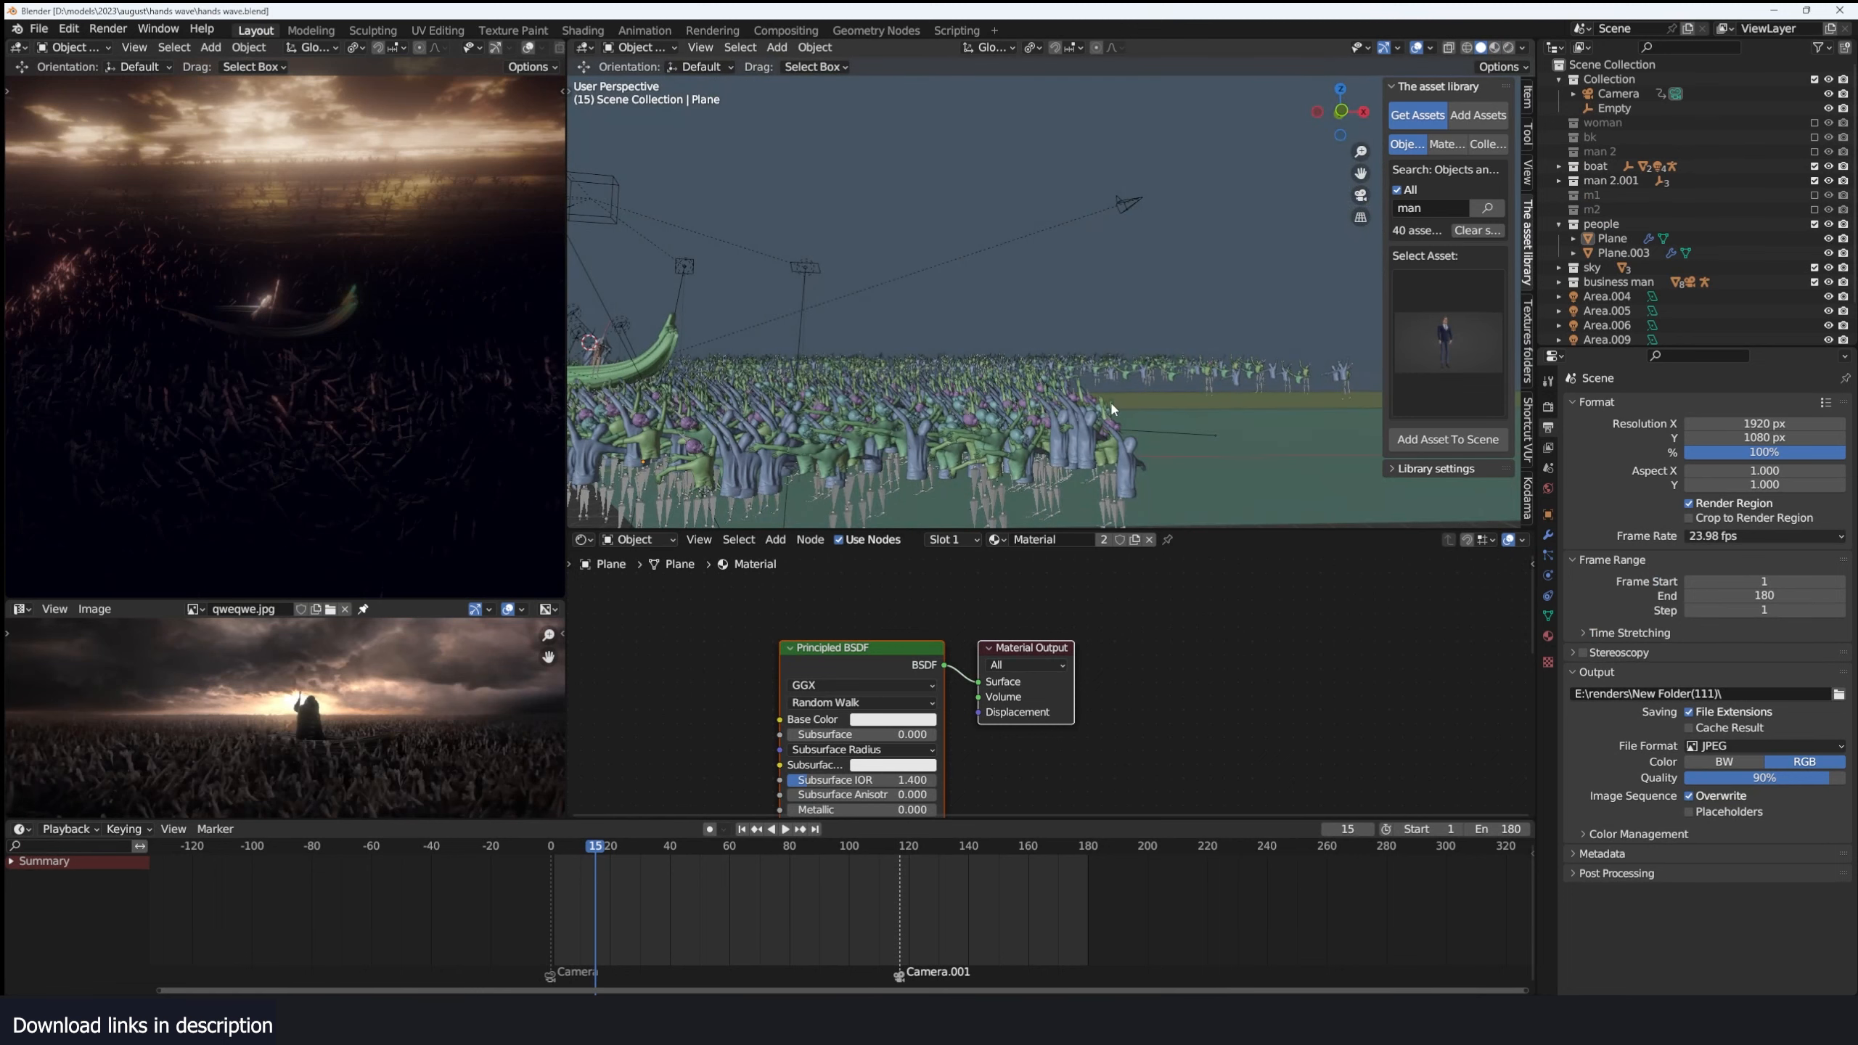
pyautogui.click(1774, 10)
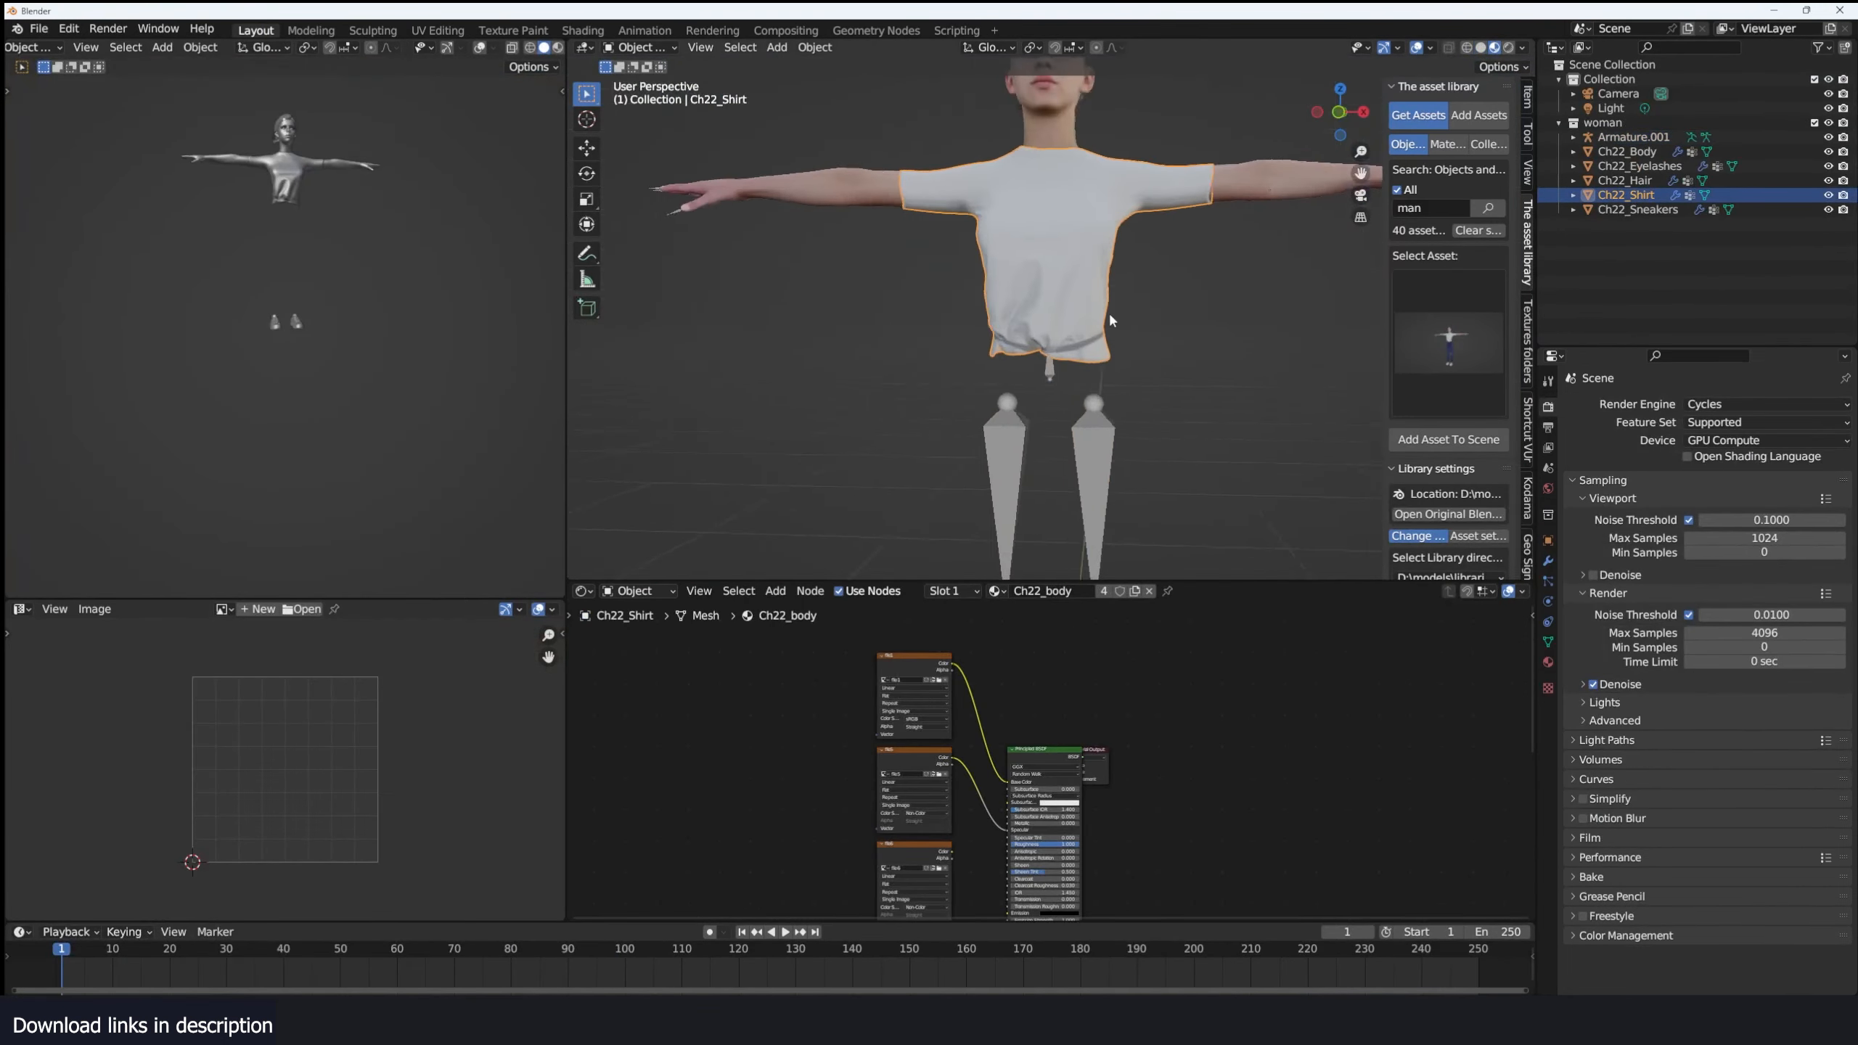
# Select the armature in front view and set the solid viewport shading colour to Random.
pyautogui.scroll(-4, 1092, 311)
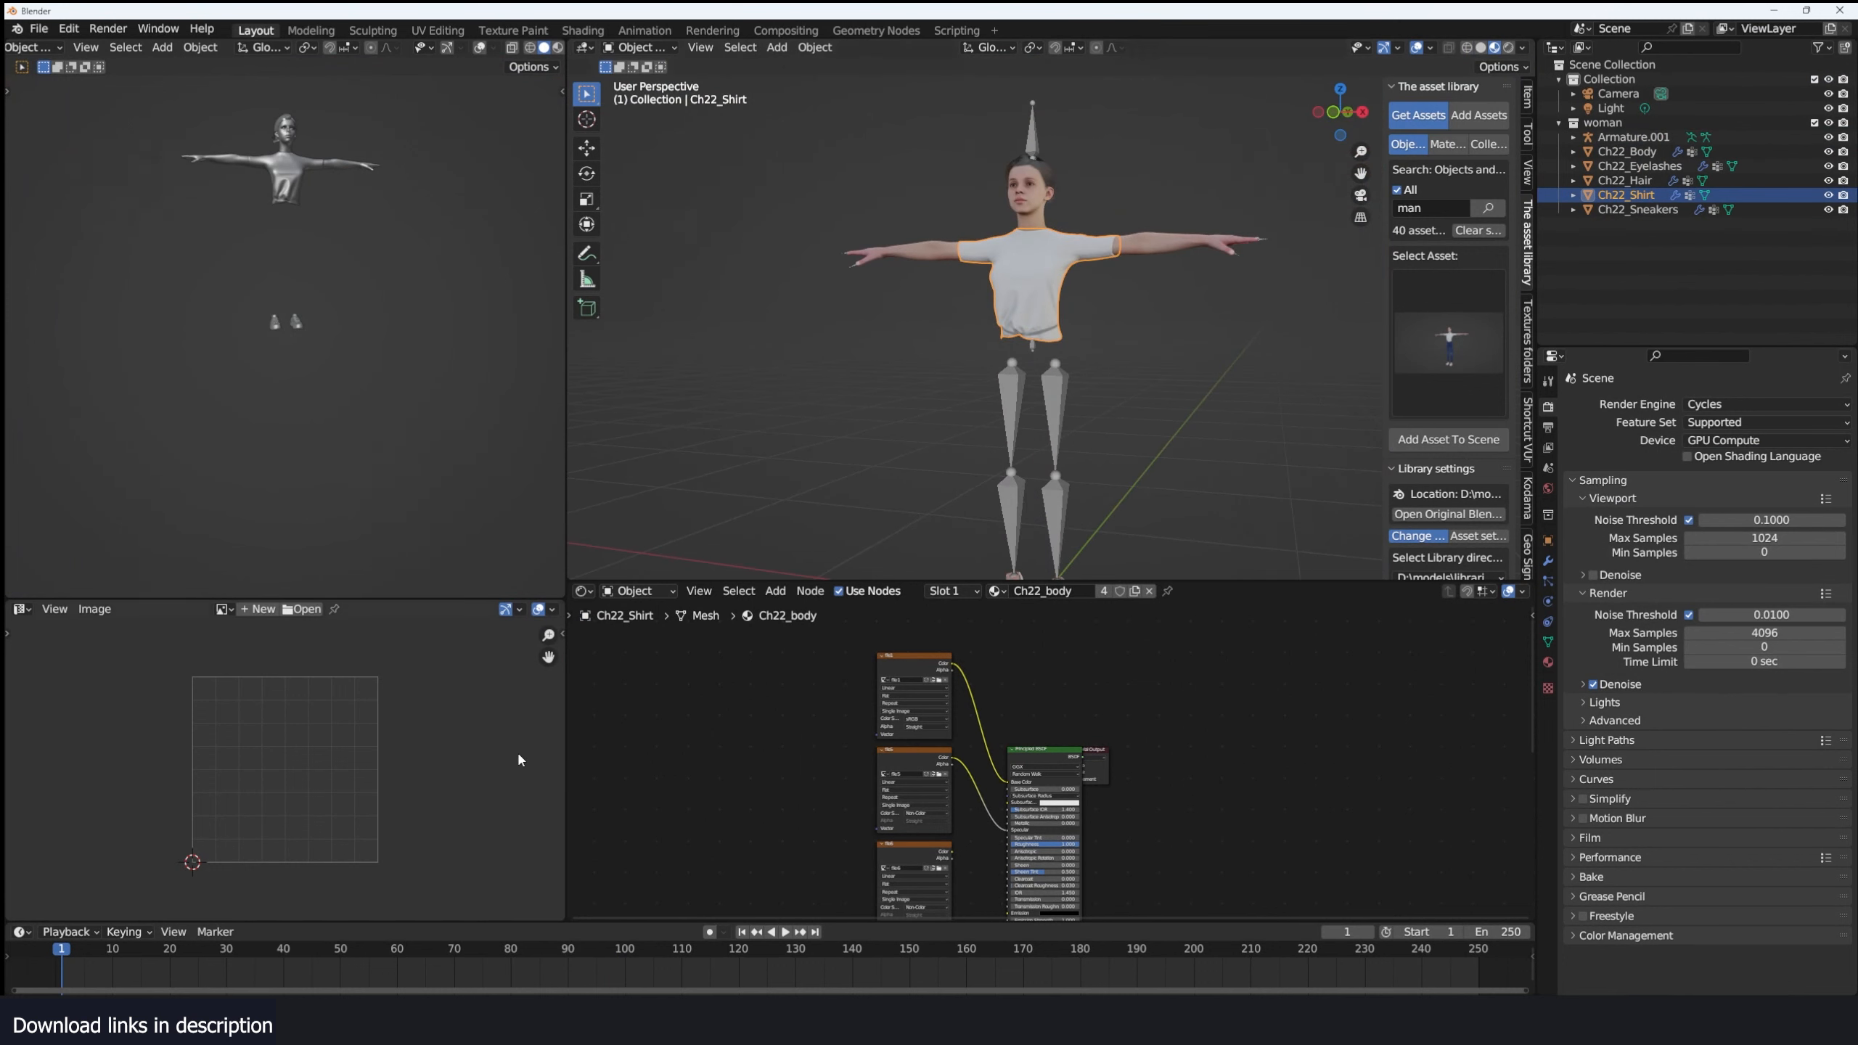
pyautogui.click(1037, 120)
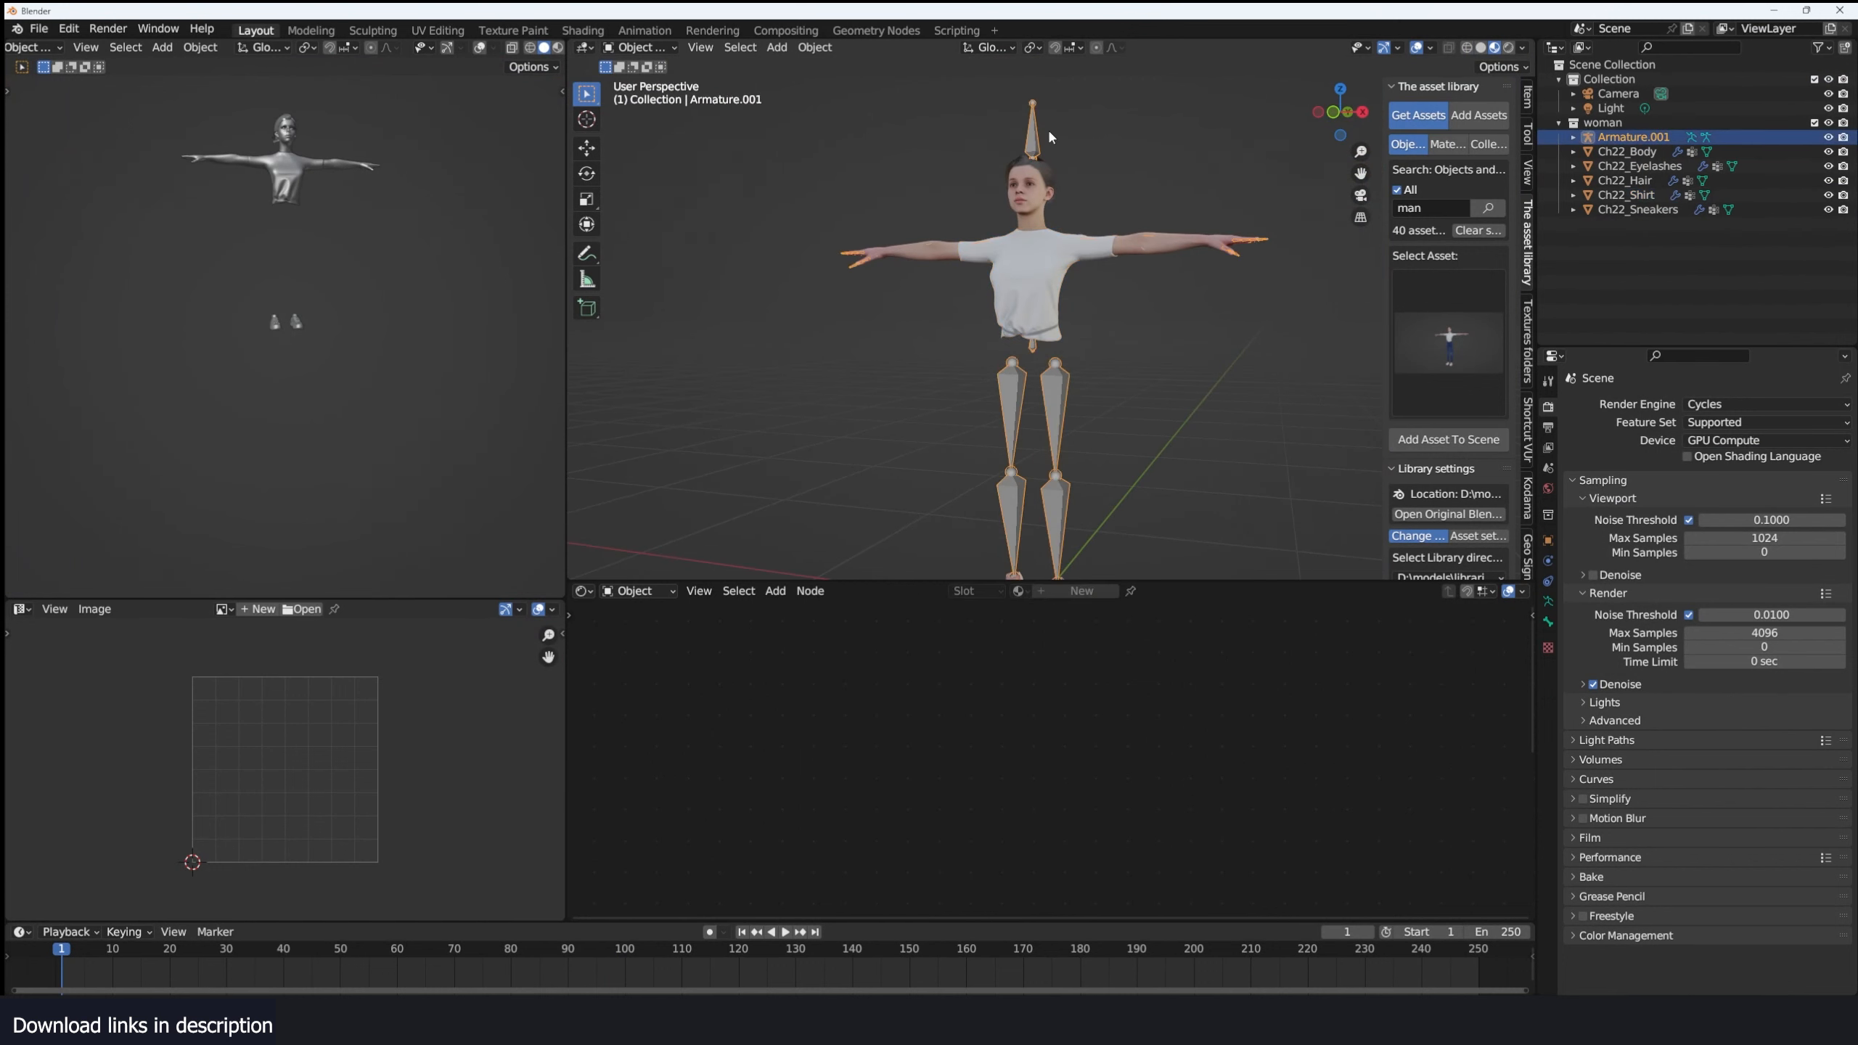
pyautogui.press('KP_1')
pyautogui.scroll(2, 1037, 255)
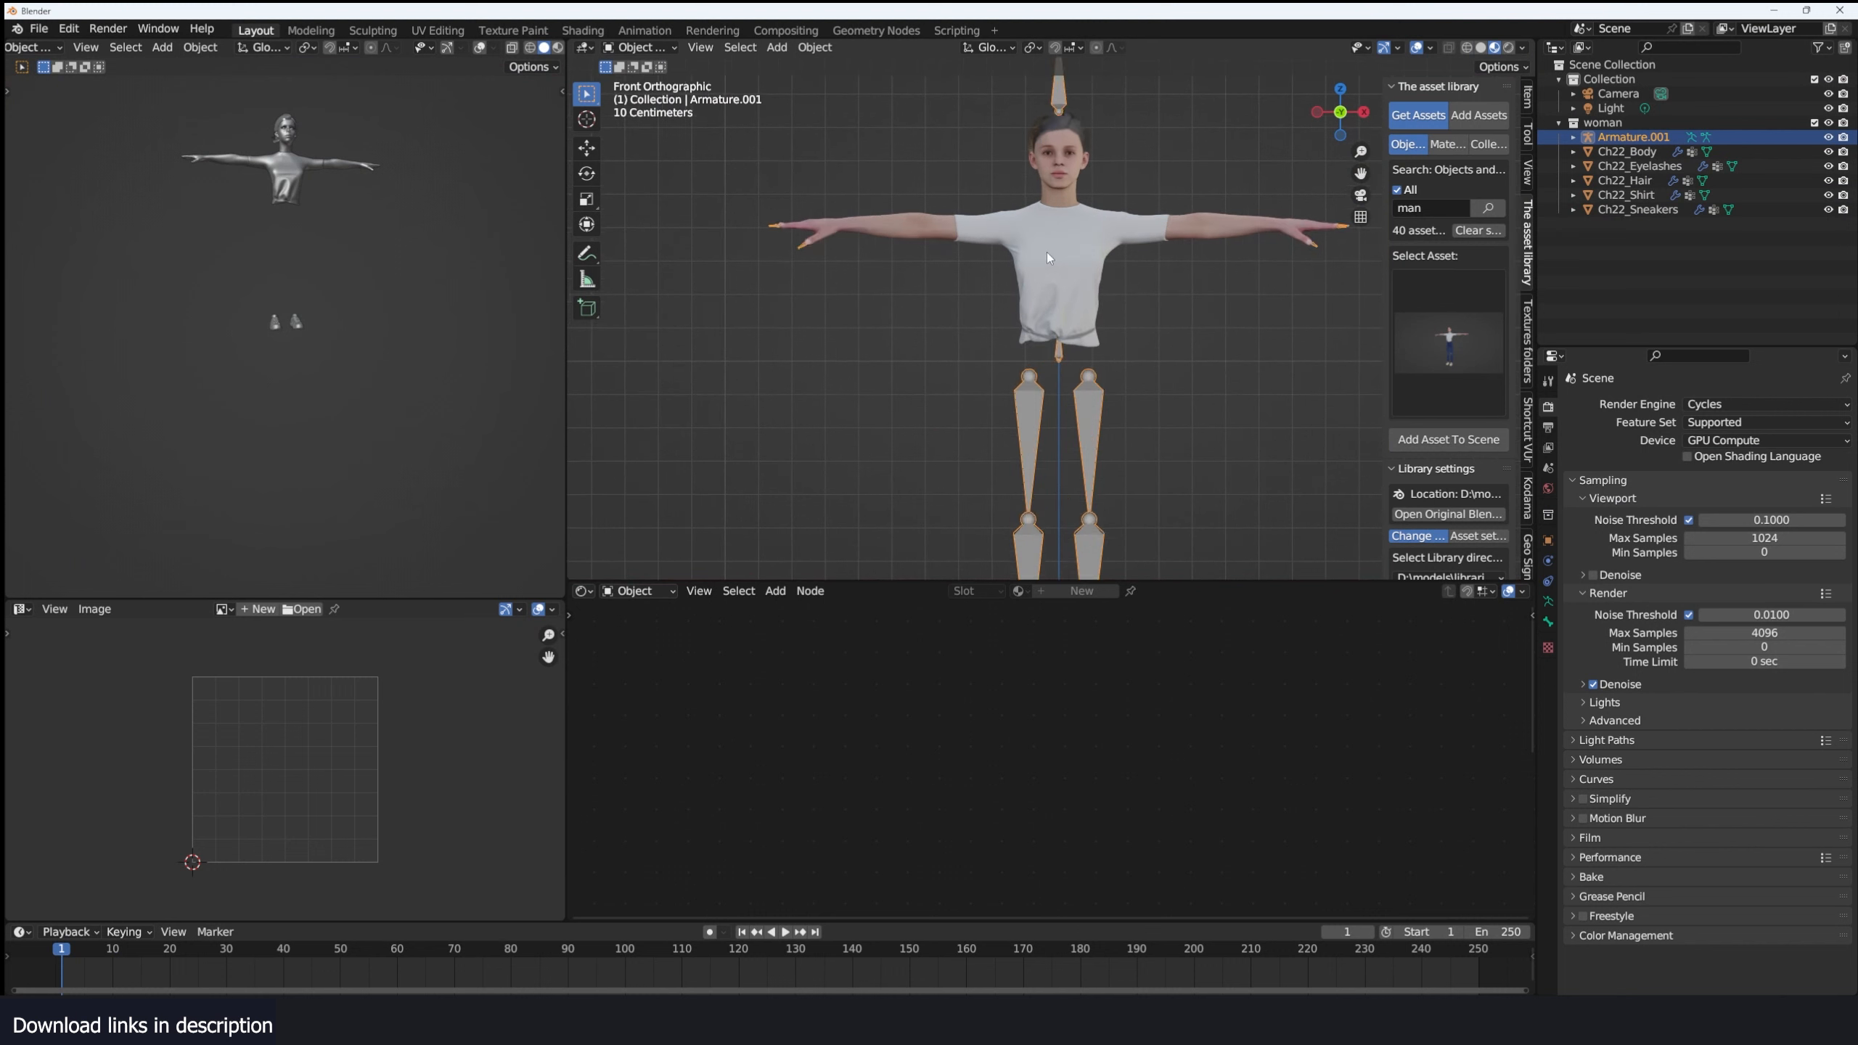
pyautogui.click(1548, 602)
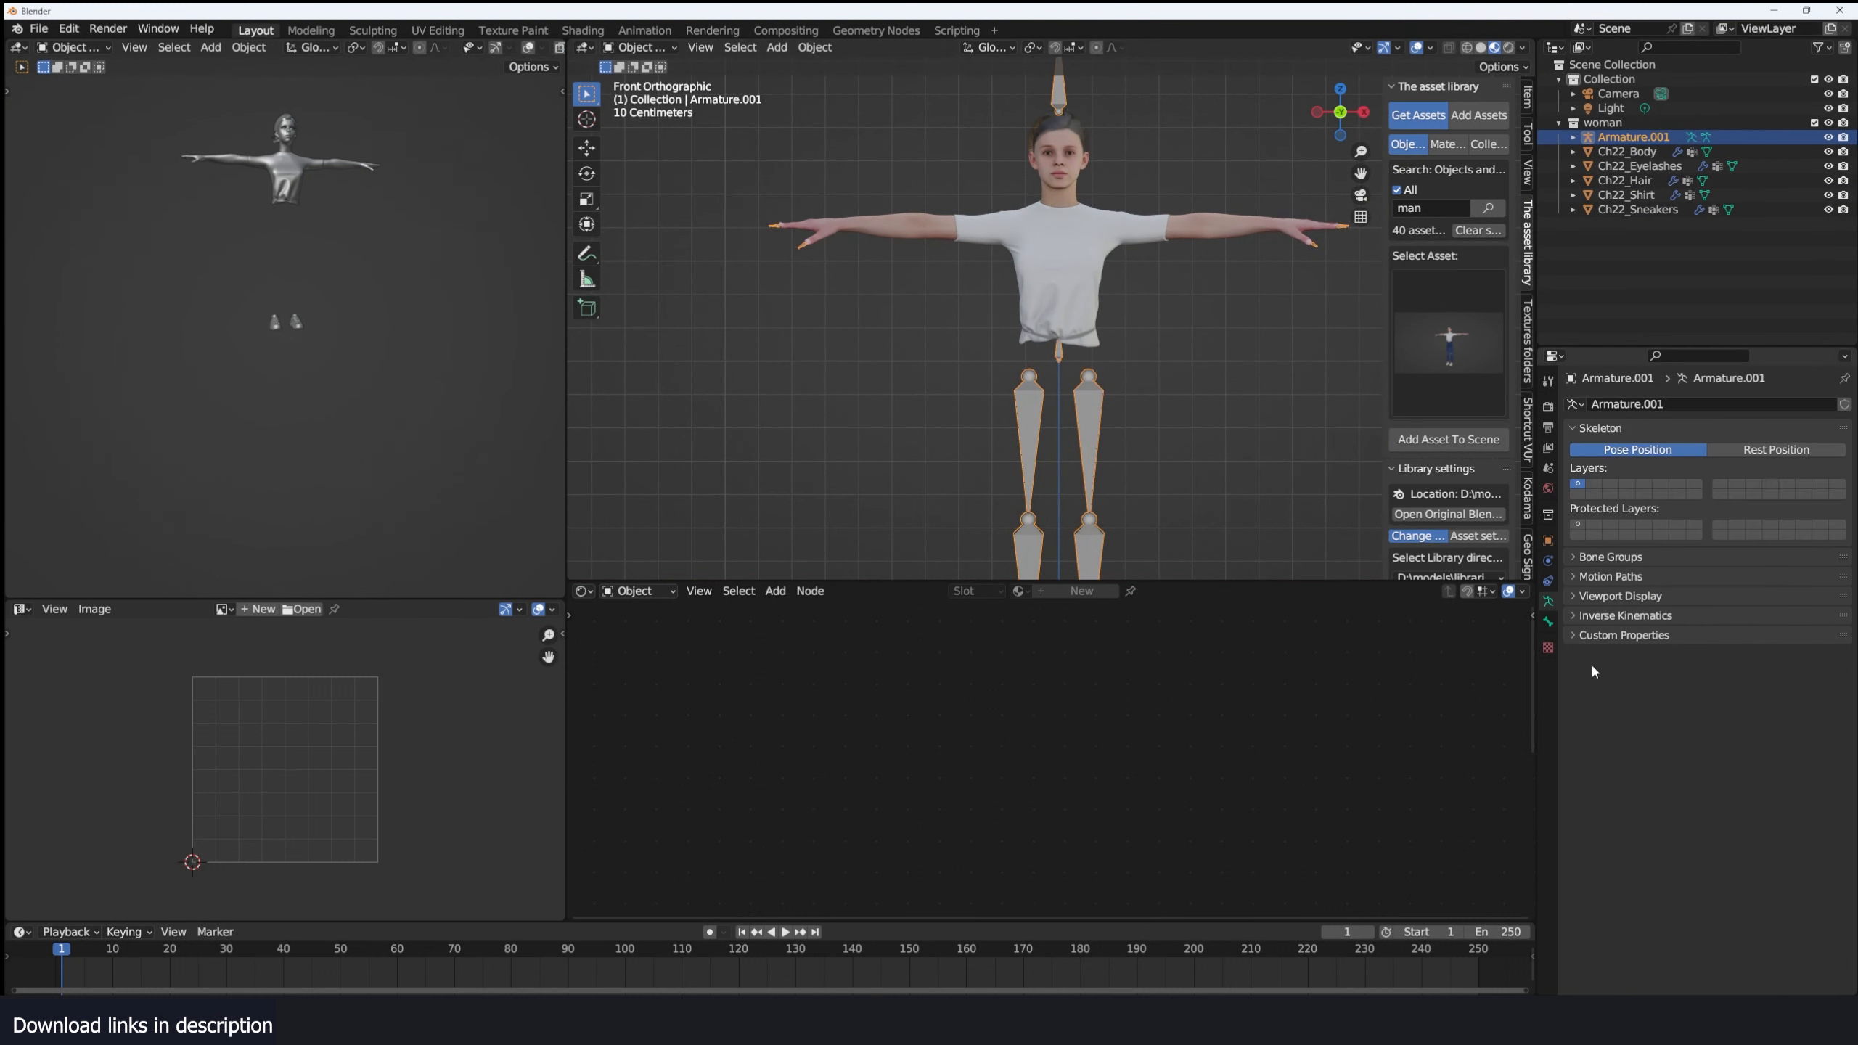
pyautogui.click(1334, 346)
pyautogui.keyDown('shift'); pyautogui.scroll(1, 1207, 296); pyautogui.keyUp('shift')
pyautogui.hotkey('shift', 'q')
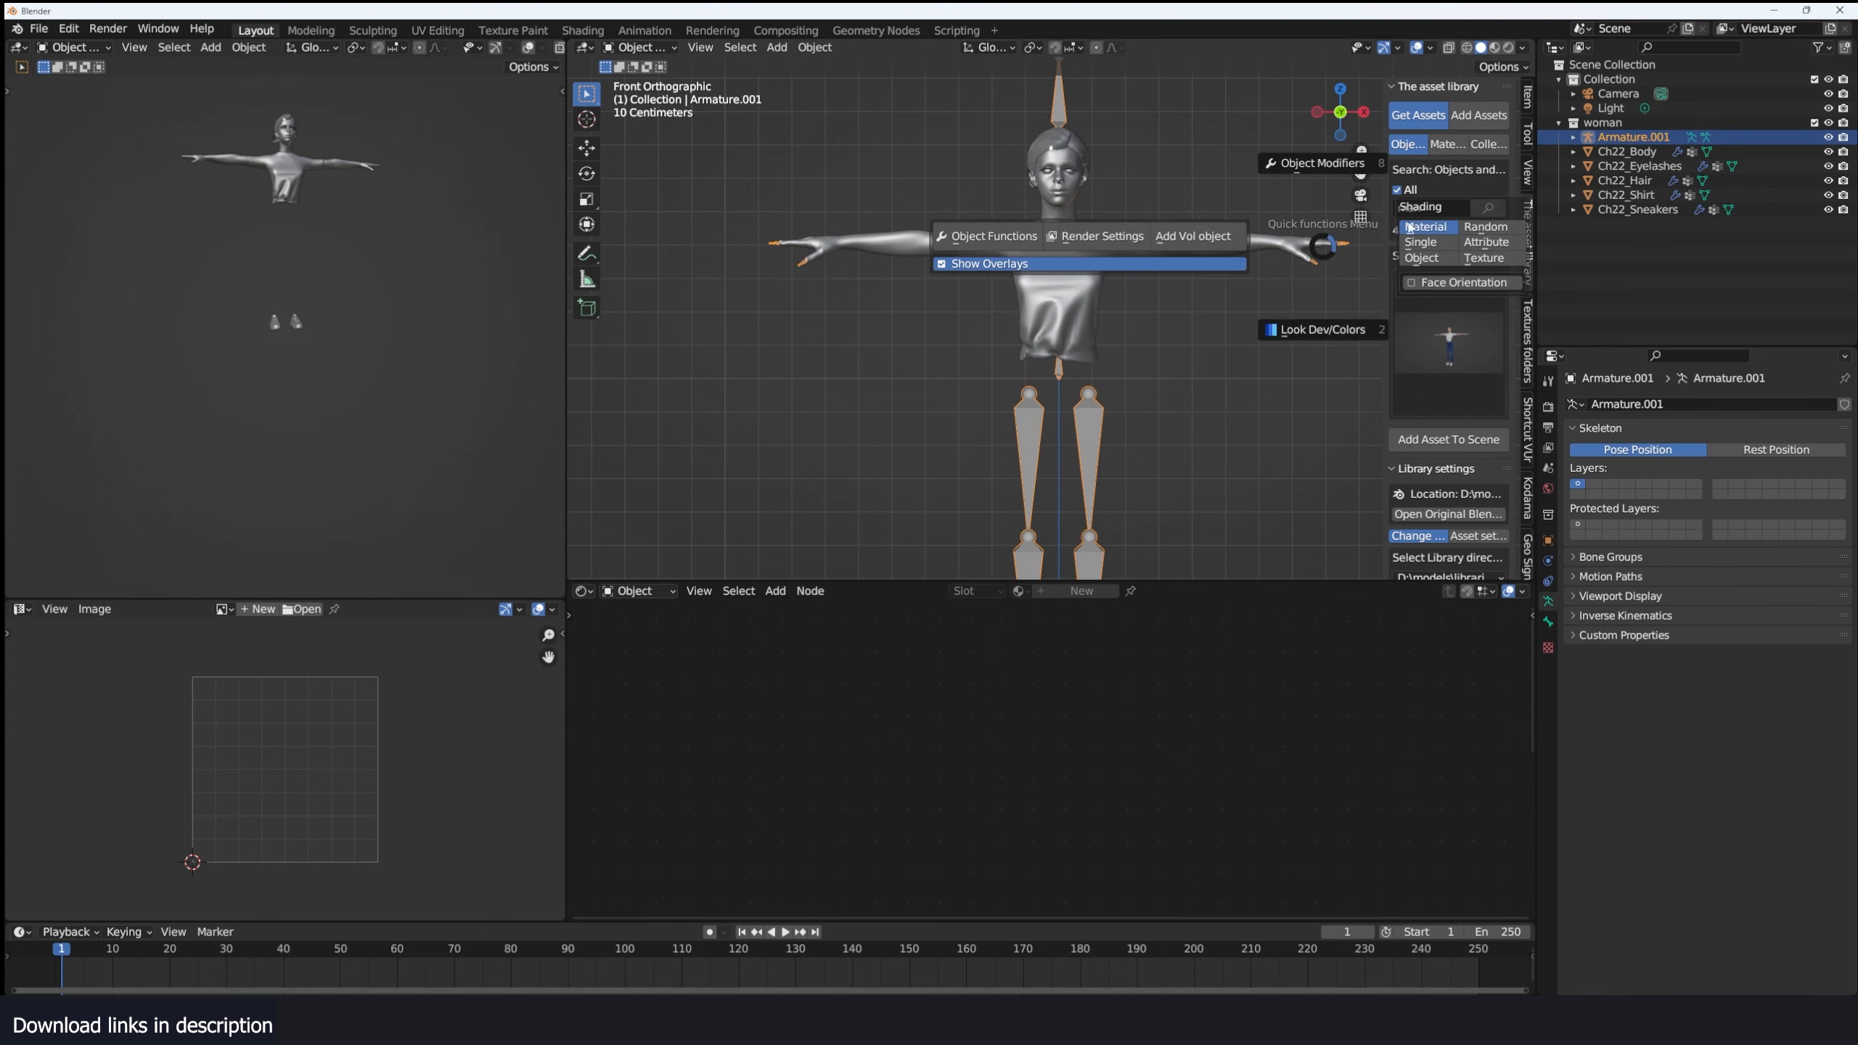
pyautogui.click(1467, 231)
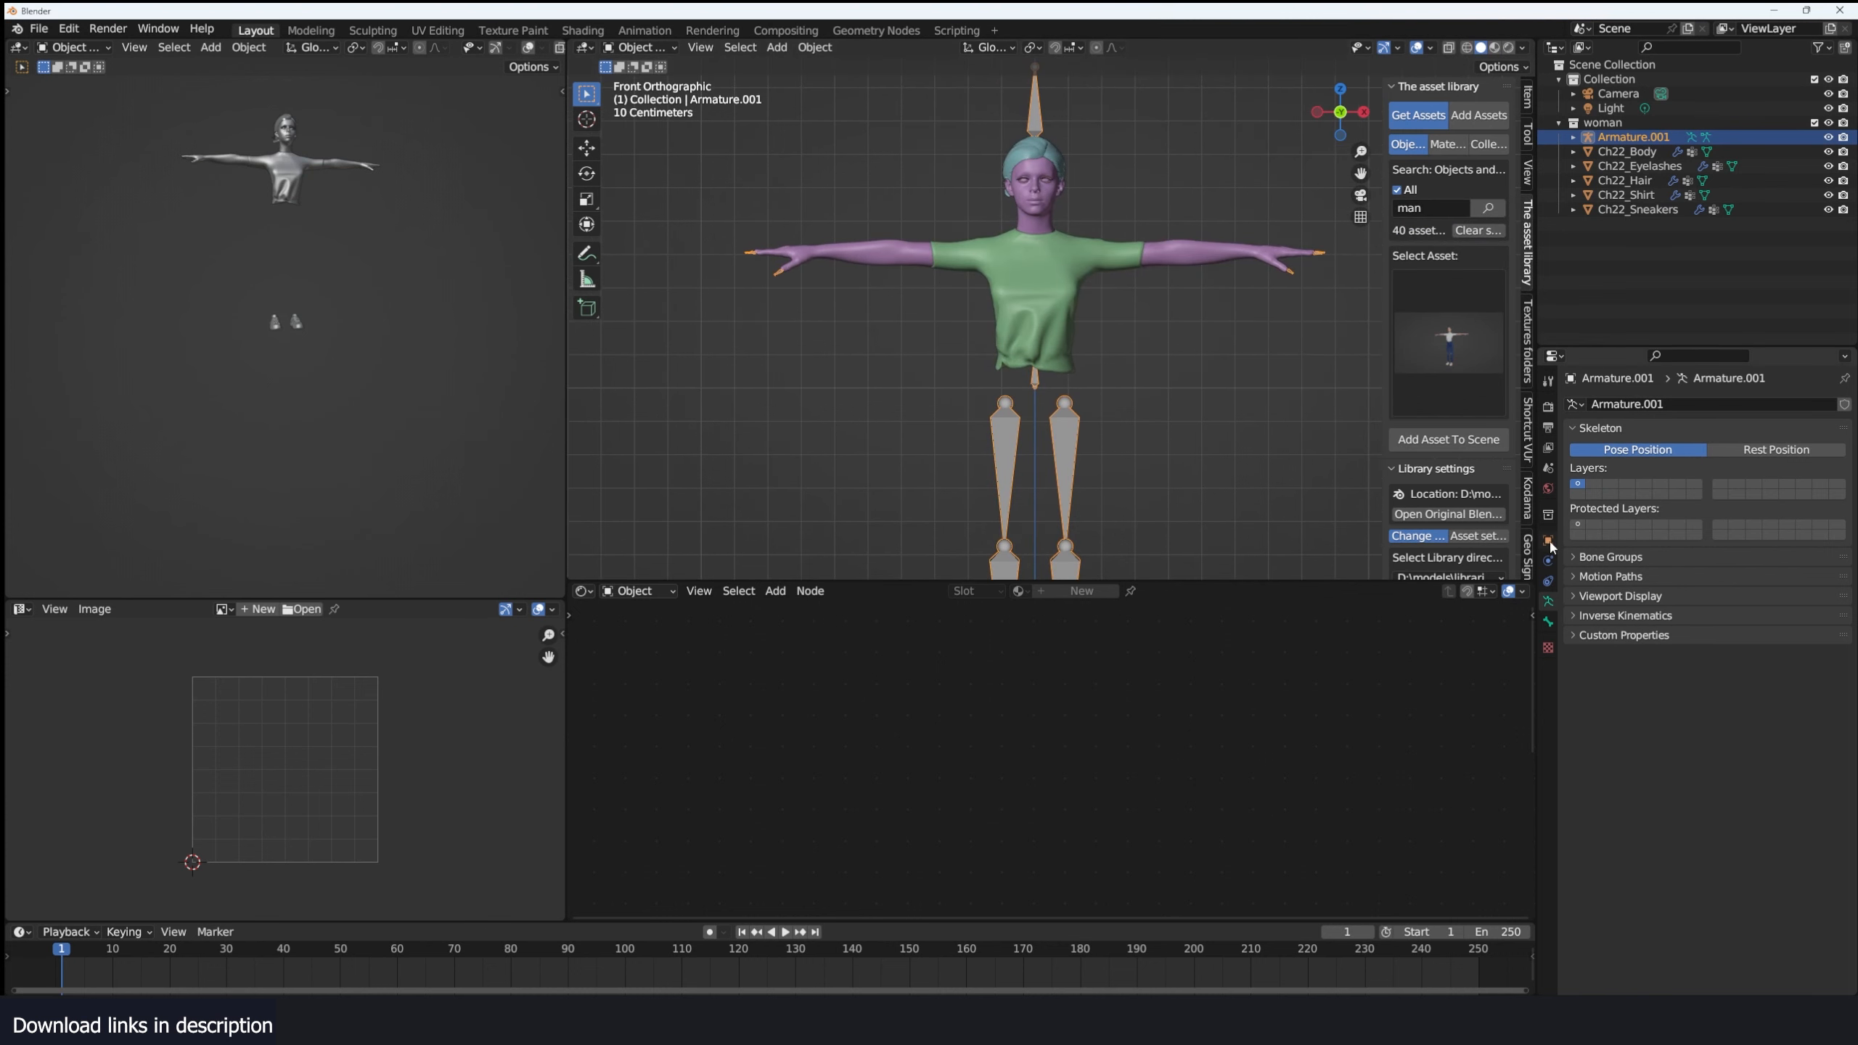
# Set the armature's viewport display to In Front.
pyautogui.click(1548, 540)
pyautogui.click(1619, 712)
pyautogui.click(1683, 765)
# Enter pose mode and rotate the woman's left and right arms up above her head.
pyautogui.hotkey('ctrl', 'Tab')
pyautogui.keyDown('shift'); pyautogui.moveTo(1105, 349); pyautogui.dragTo(1102, 397, button='middle'); pyautogui.keyUp('shift')
pyautogui.click(1122, 299)
pyautogui.press('r')
pyautogui.click(1120, 224)
pyautogui.click(983, 240)
pyautogui.press('r')
pyautogui.press('r')
pyautogui.click(985, 220)
# Refine the raised pose by rotating the right arm, the left arm and the left forearm in front view.
pyautogui.click(982, 150)
pyautogui.press('r')
pyautogui.press('r')
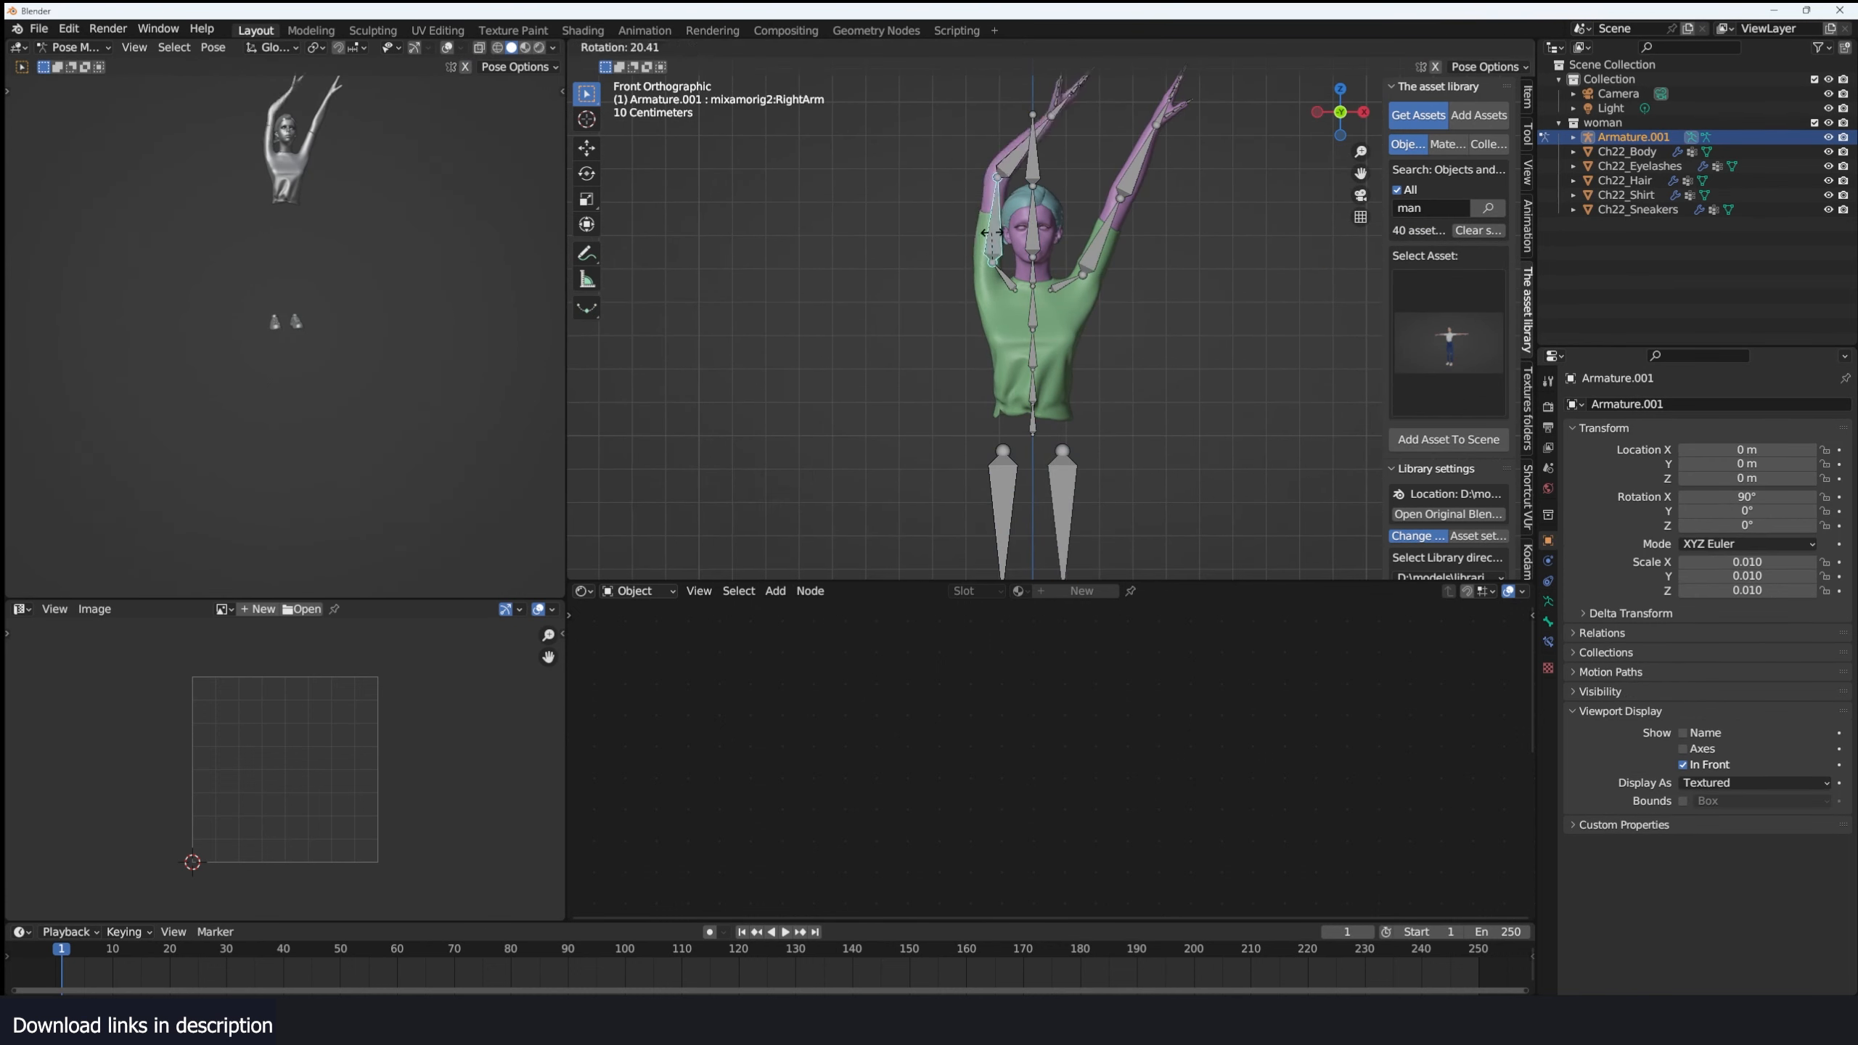
pyautogui.click(996, 157)
pyautogui.click(1103, 236)
pyautogui.press('r')
pyautogui.press('r')
pyautogui.click(1138, 177)
pyautogui.press('r')
pyautogui.click(1123, 172)
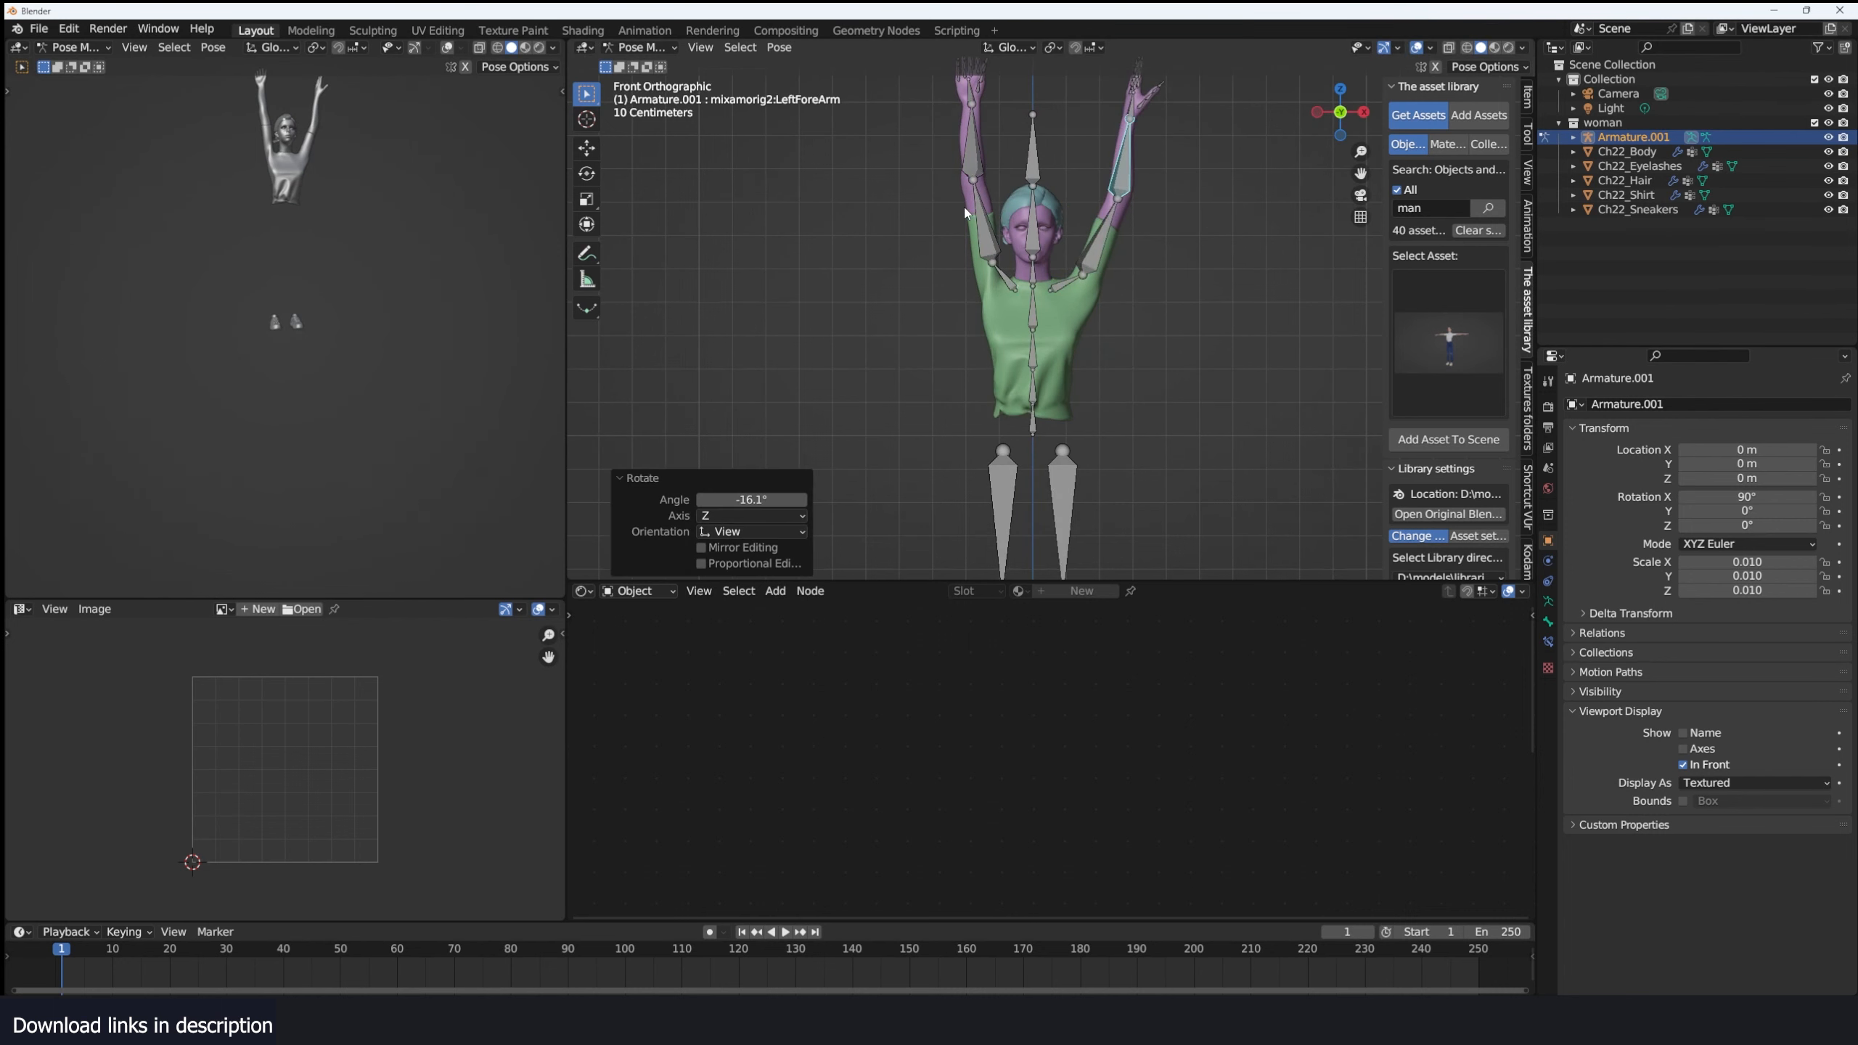
# Adjust the depth of the raised right arm and forearm from the side and in perspective.
pyautogui.press('KP_3')
pyautogui.click(923, 208)
pyautogui.press('r')
pyautogui.moveTo(944, 190); pyautogui.dragTo(1141, 220, button='middle')
pyautogui.press('r')
pyautogui.click(1157, 222)
pyautogui.click(1047, 121)
pyautogui.press('r')
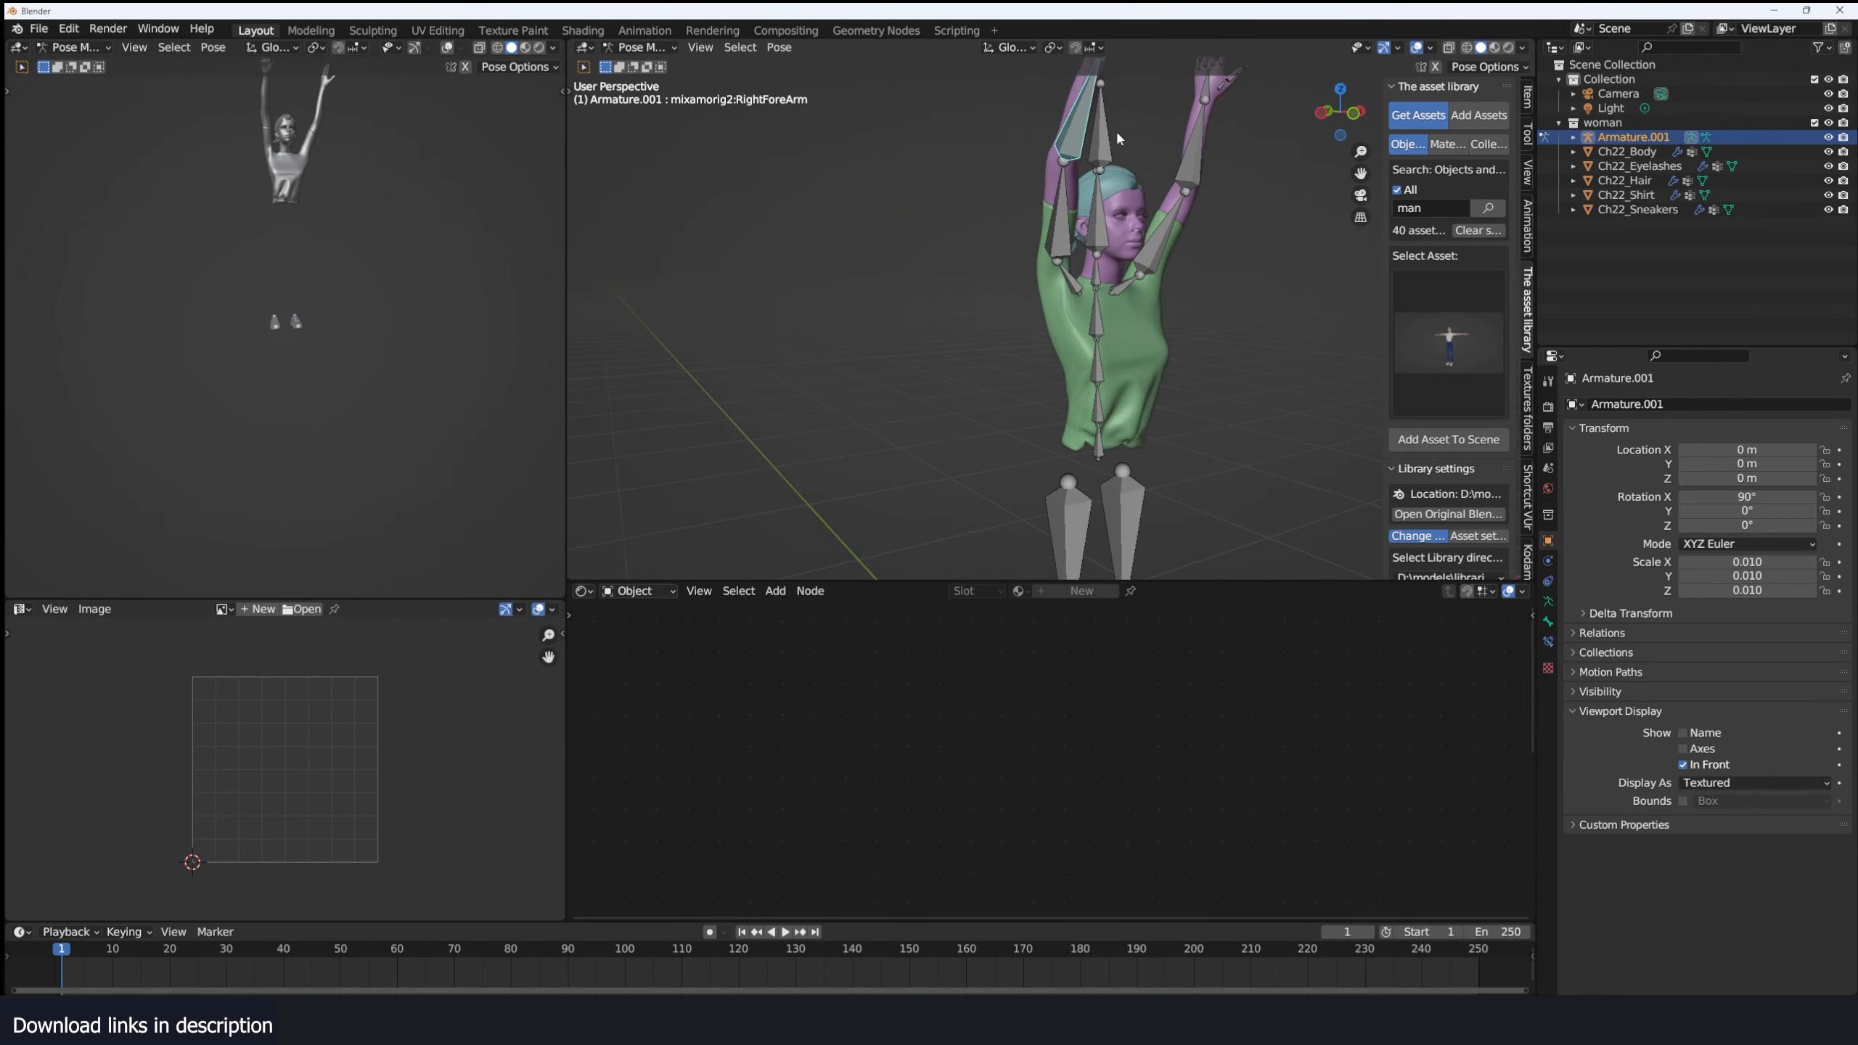
pyautogui.click(1120, 137)
# Rotate the right upper arm outward and the right forearm by about 7° in front view.
pyautogui.press('KP_1')
pyautogui.click(1041, 500)
pyautogui.press('Tab')
pyautogui.press('Tab')
pyautogui.hotkey('ctrl', 'Tab')
pyautogui.click(980, 271)
pyautogui.press('r')
pyautogui.click(971, 256)
pyautogui.click(952, 197)
pyautogui.press('r')
pyautogui.click(966, 192)
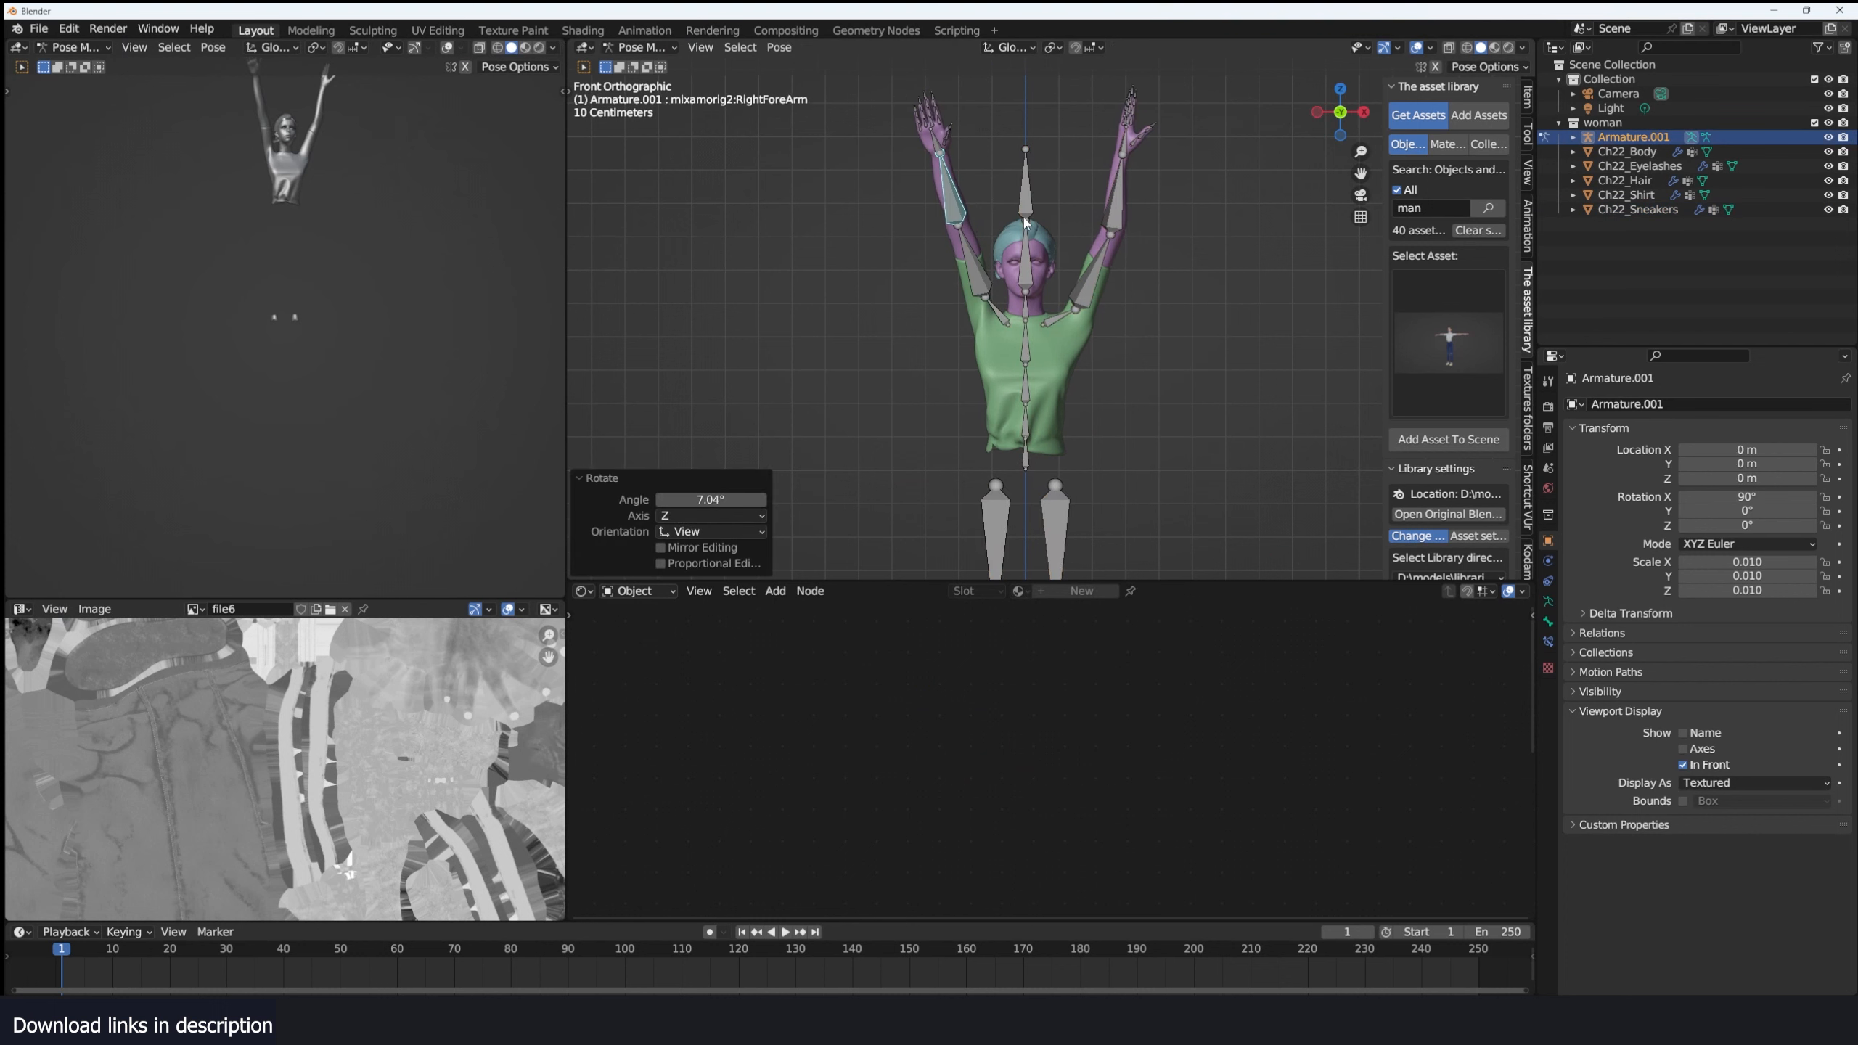
# Enlarge the timeline and swing both upper arms towards the character's left around their own origins at frame 1.
pyautogui.keyDown('shift'); pyautogui.moveTo(1011, 264); pyautogui.dragTo(1010, 280, button='middle'); pyautogui.keyUp('shift')
pyautogui.click(970, 287)
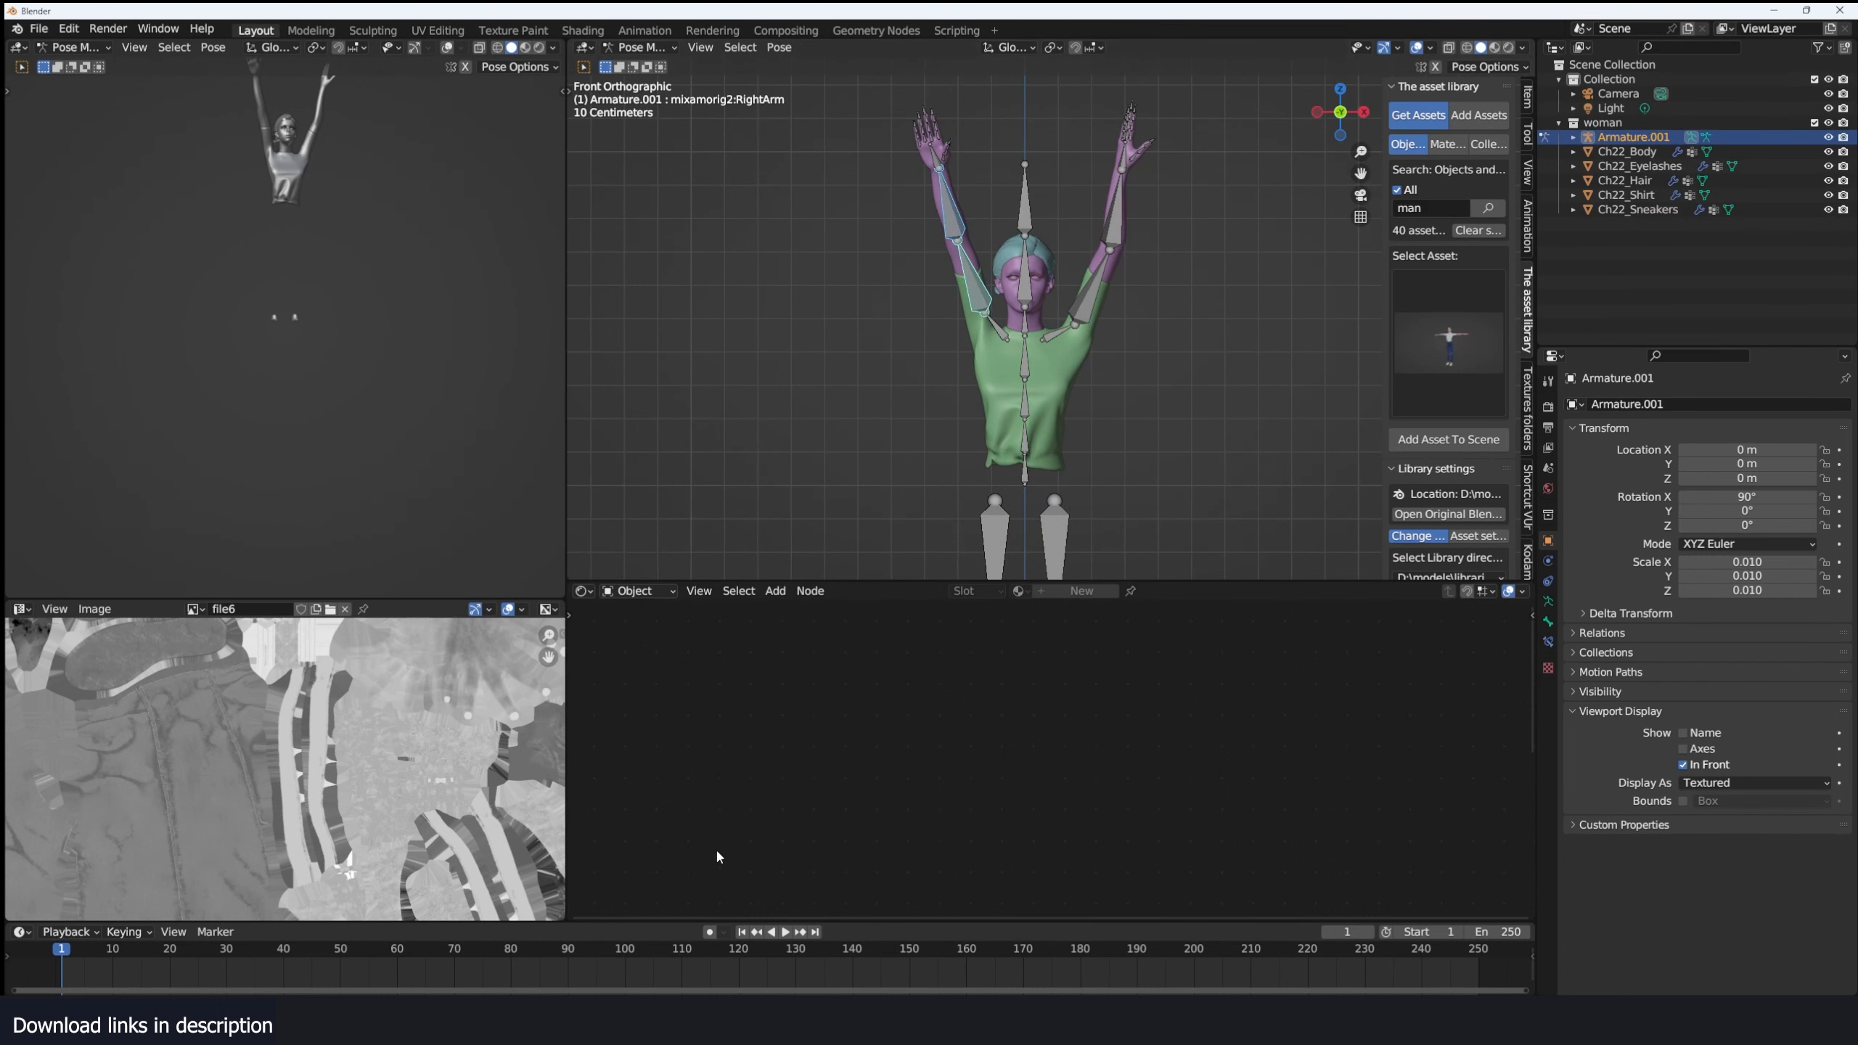
pyautogui.moveTo(732, 918); pyautogui.dragTo(714, 861)
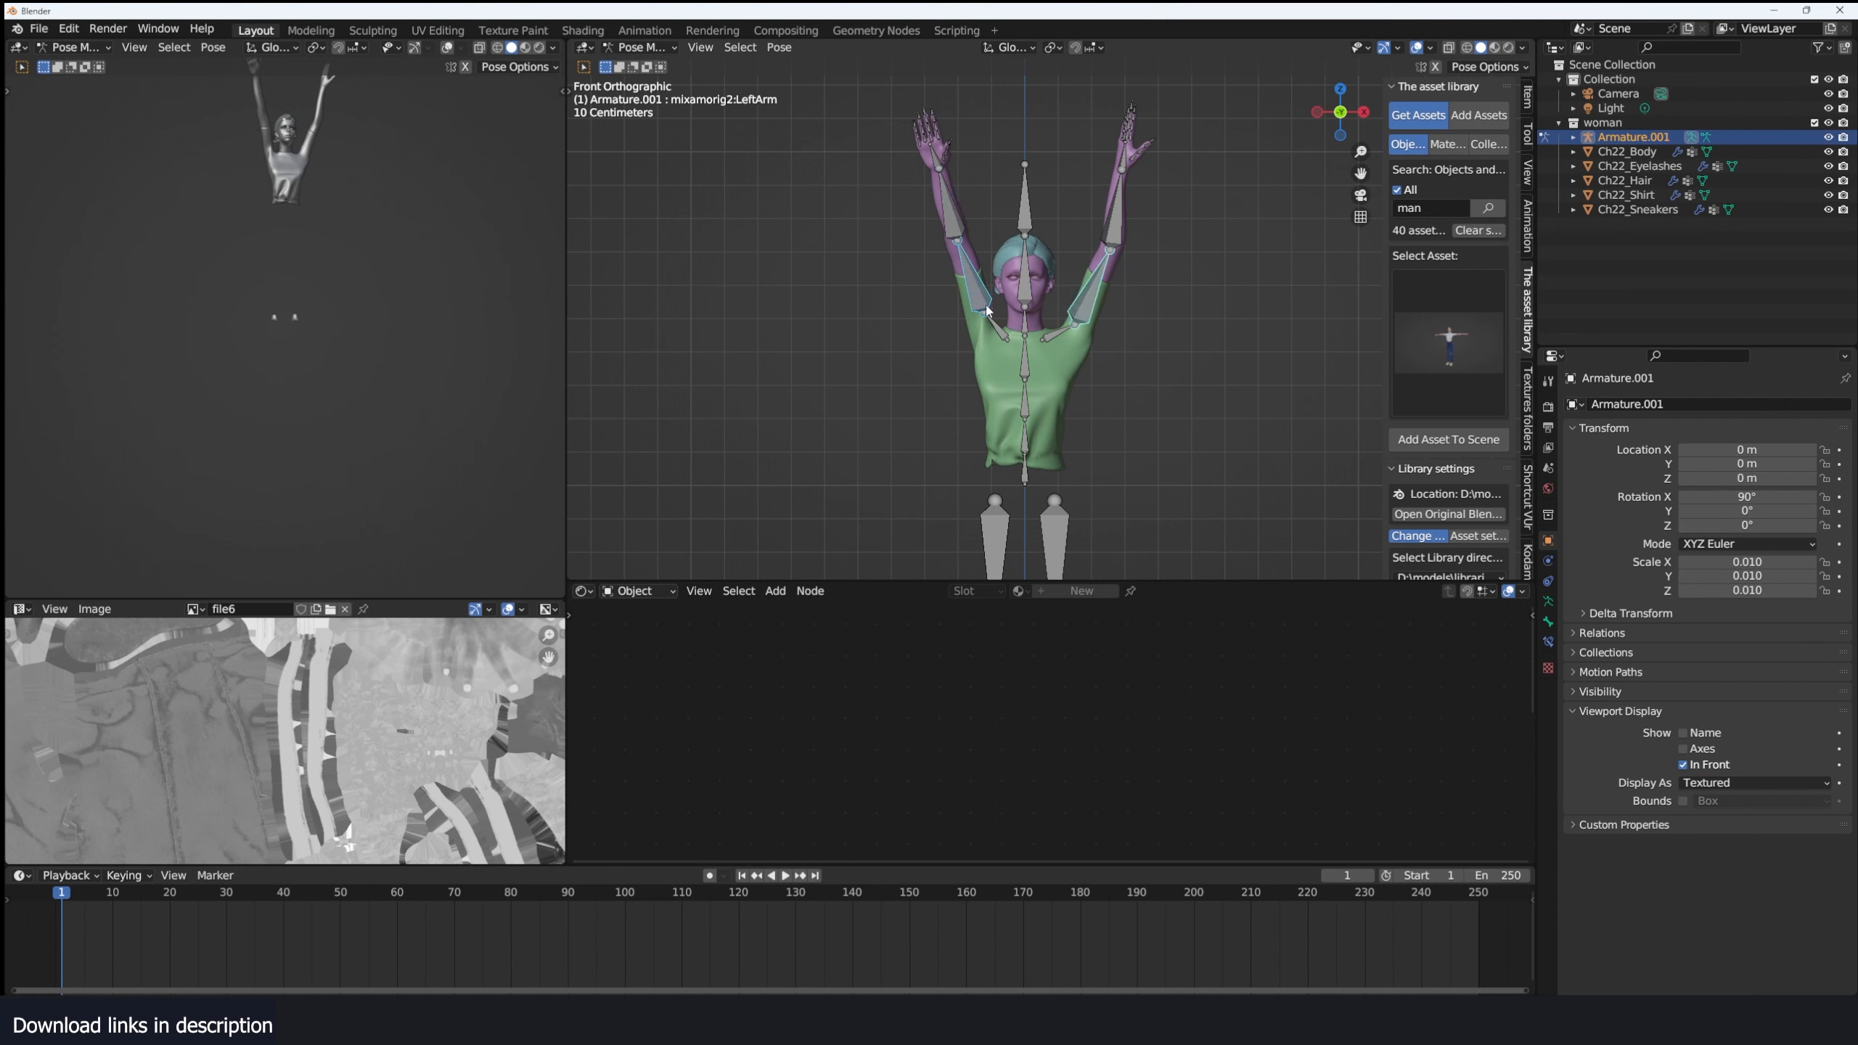
pyautogui.press('.')
pyautogui.click(1021, 413)
pyautogui.press('r')
pyautogui.click(1231, 458)
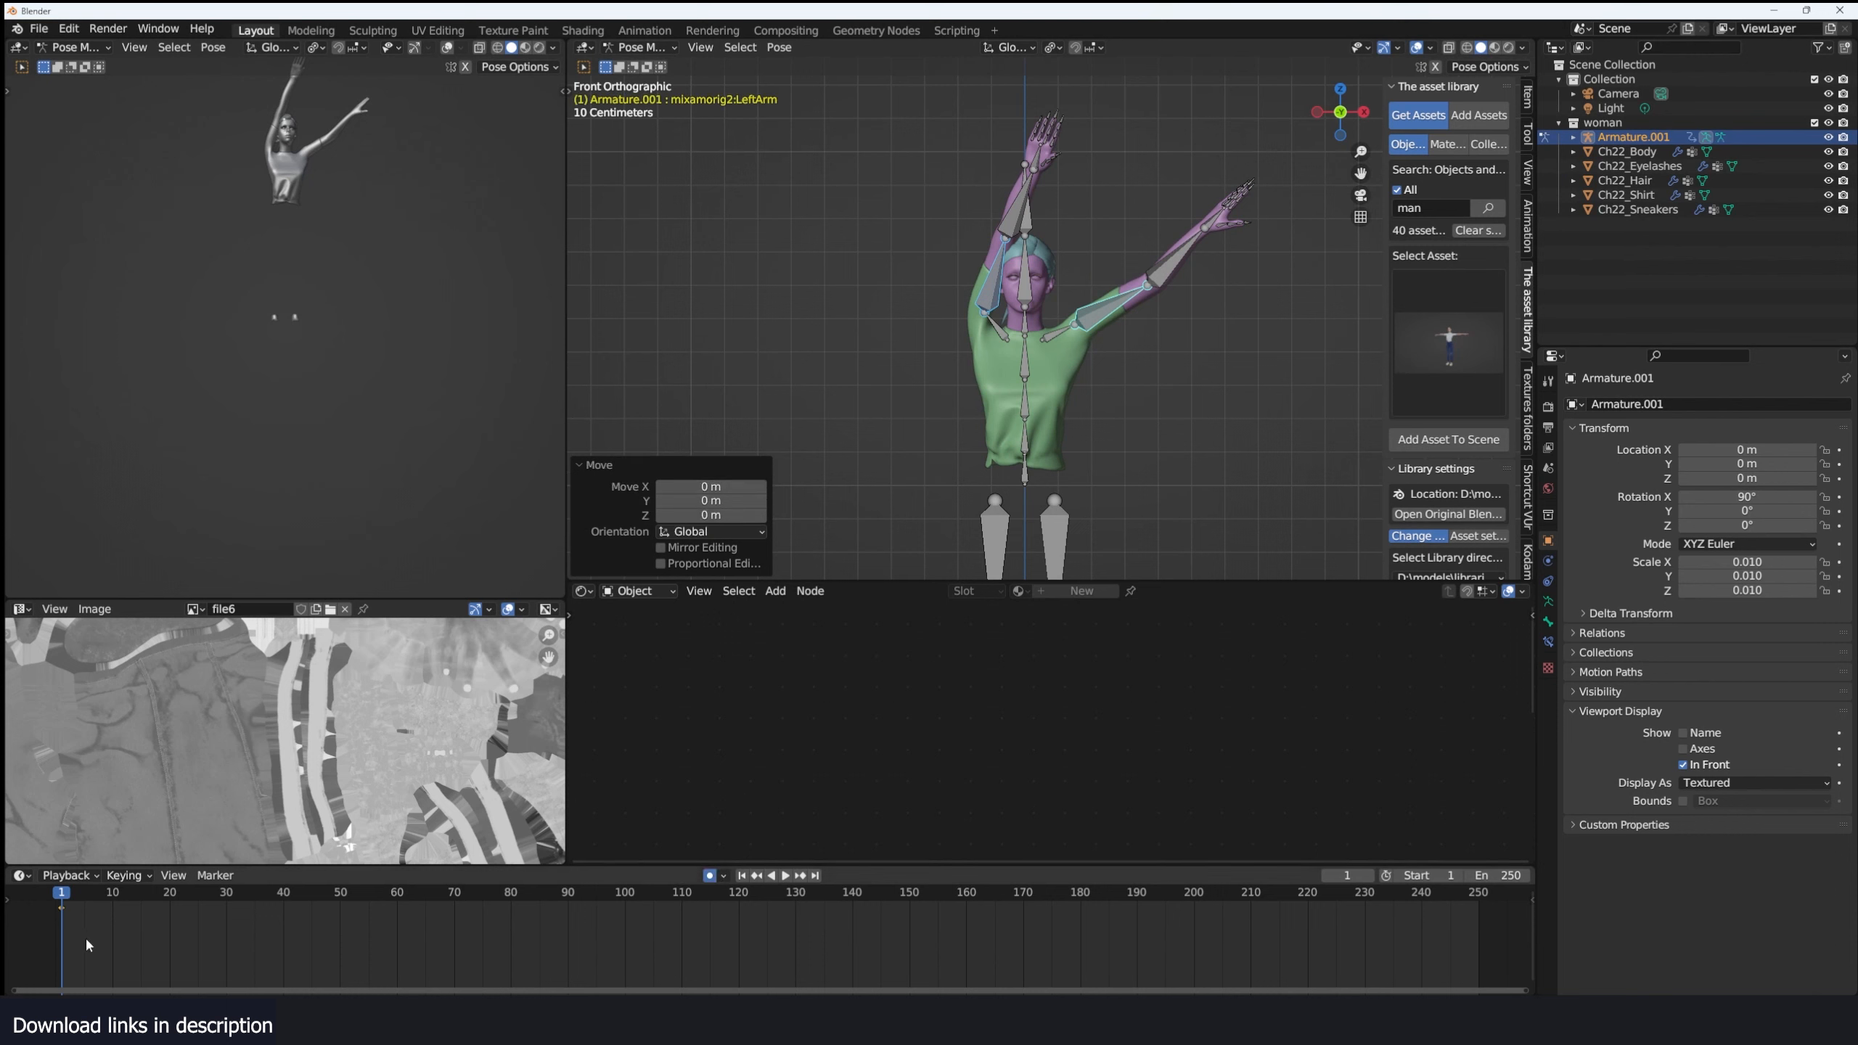
# Keyframe both upper arms swinging from side to side at frames 20, 40, 60 and 80.
pyautogui.press('r')
pyautogui.click(914, 366)
pyautogui.moveTo(170, 895); pyautogui.dragTo(397, 900)
pyautogui.press('r')
pyautogui.click(1170, 366)
pyautogui.press('r')
pyautogui.moveTo(397, 894); pyautogui.dragTo(510, 897)
pyautogui.hotkey('shift', 'd')
# Set the animation's end frame to 80 and play it back.
pyautogui.doubleClick(1499, 875)
pyautogui.write('80')
pyautogui.press('space')
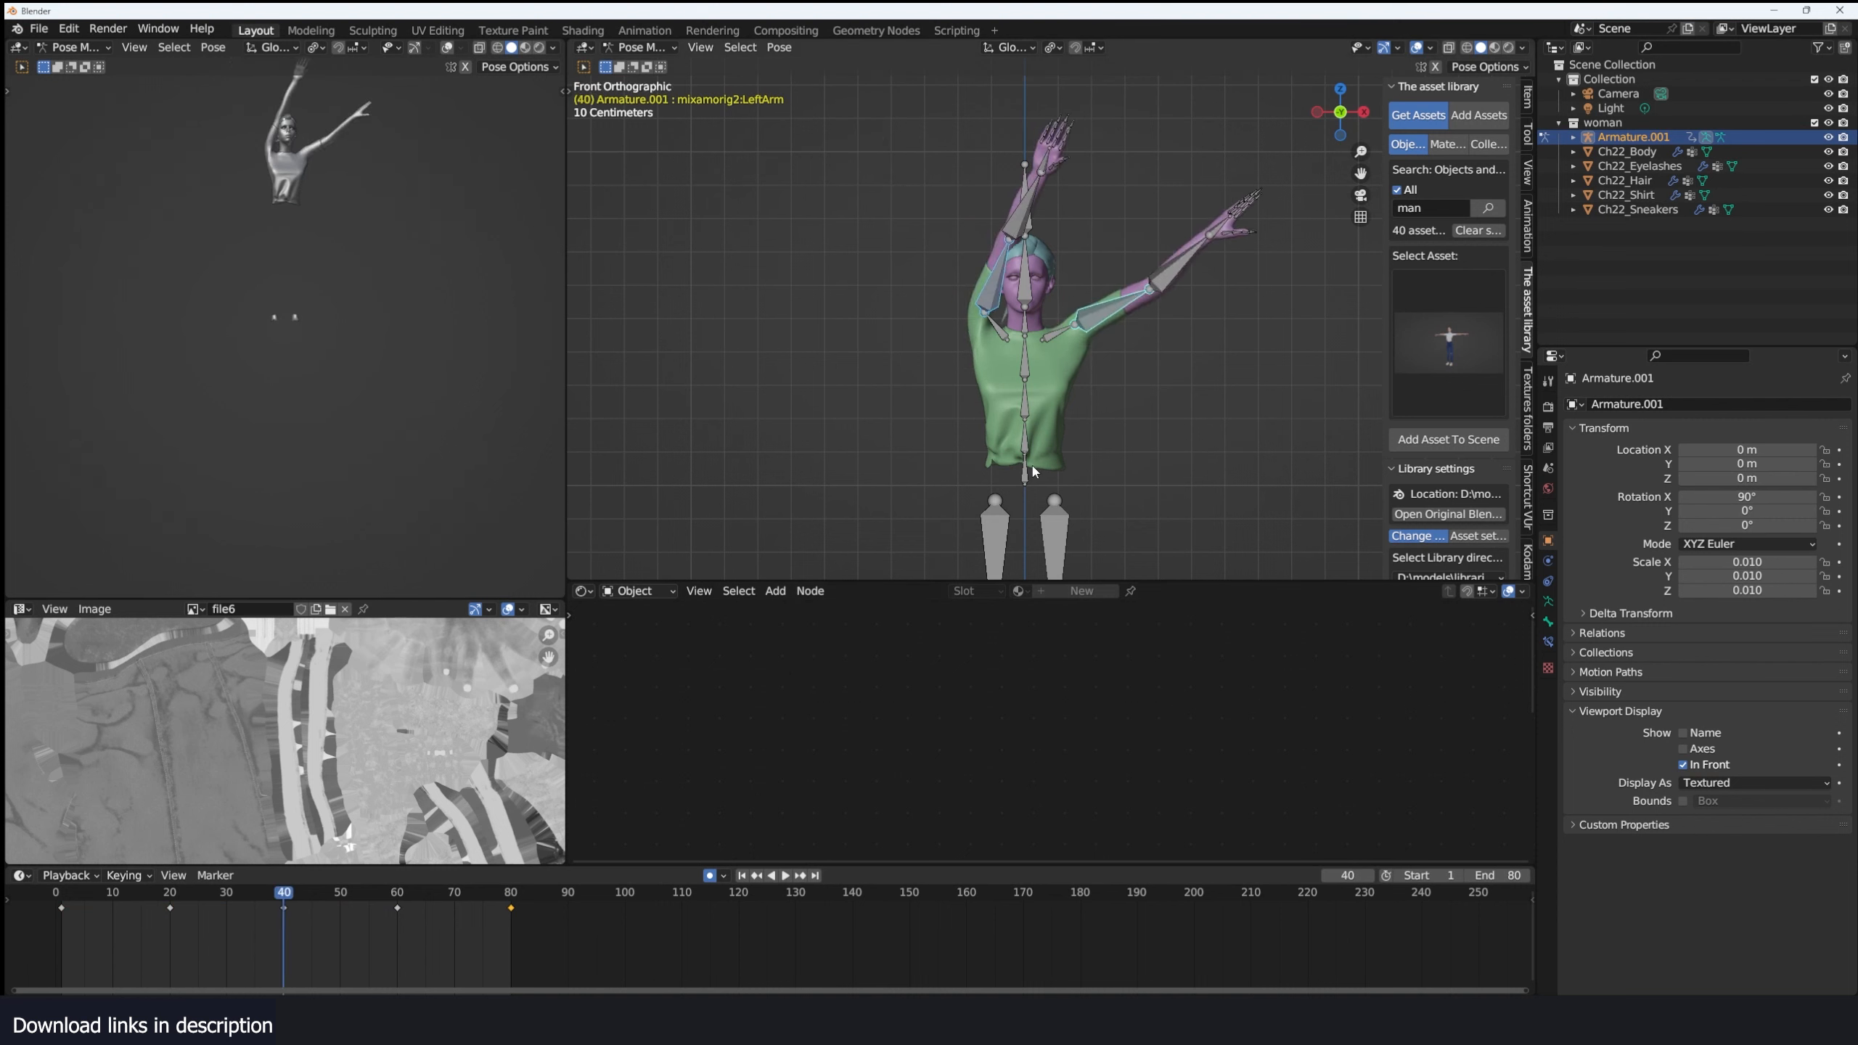
# Keyframe both shoulders swaying from side to side between frames 1 and 80.
pyautogui.click(62, 893)
pyautogui.click(997, 328)
pyautogui.keyDown('shift'); pyautogui.click(1055, 335); pyautogui.keyUp('shift')
pyautogui.press('r')
pyautogui.click(1174, 331)
pyautogui.press('r')
pyautogui.moveTo(61, 892); pyautogui.dragTo(510, 895)
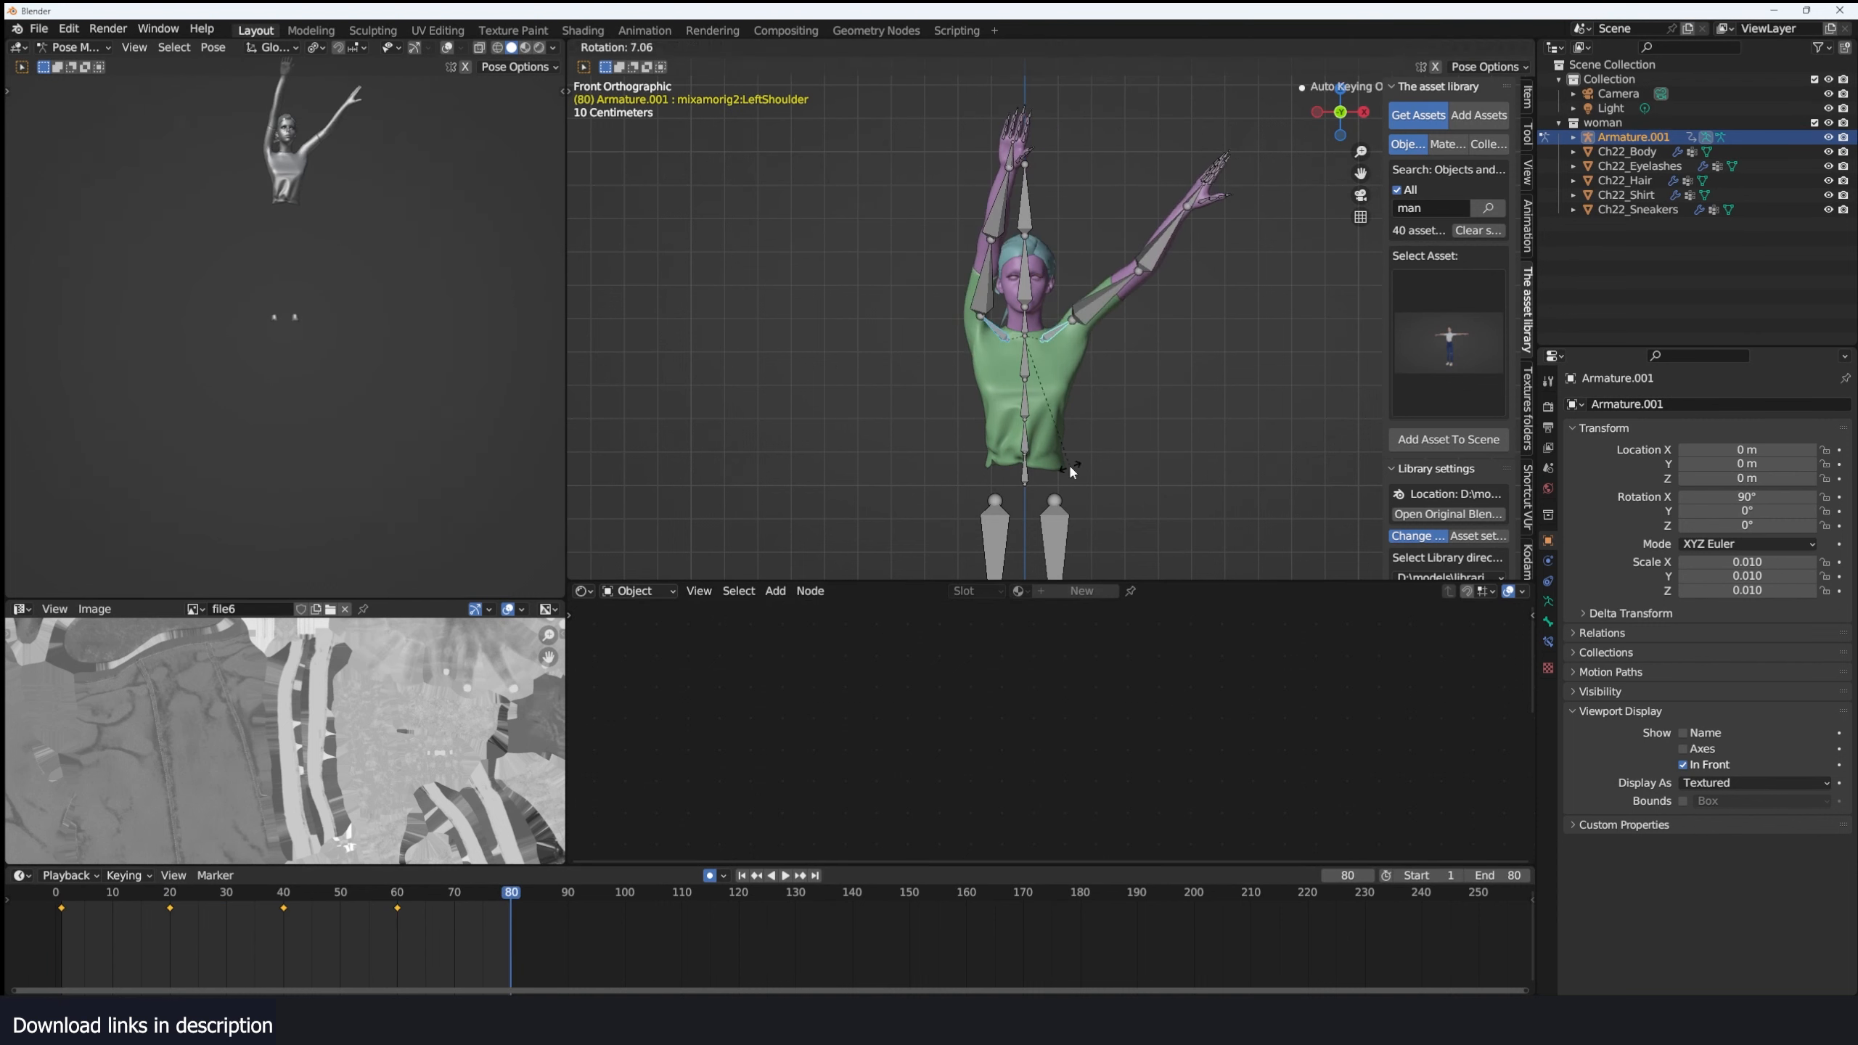
# Keyframe both forearms following the swing between frames 1 and 80 and play the waving animation.
pyautogui.click(1165, 245)
pyautogui.press('r')
pyautogui.press('r')
pyautogui.moveTo(61, 893); pyautogui.dragTo(510, 894)
pyautogui.click(1252, 470)
pyautogui.press('space')
pyautogui.scroll(3, 373, 237)
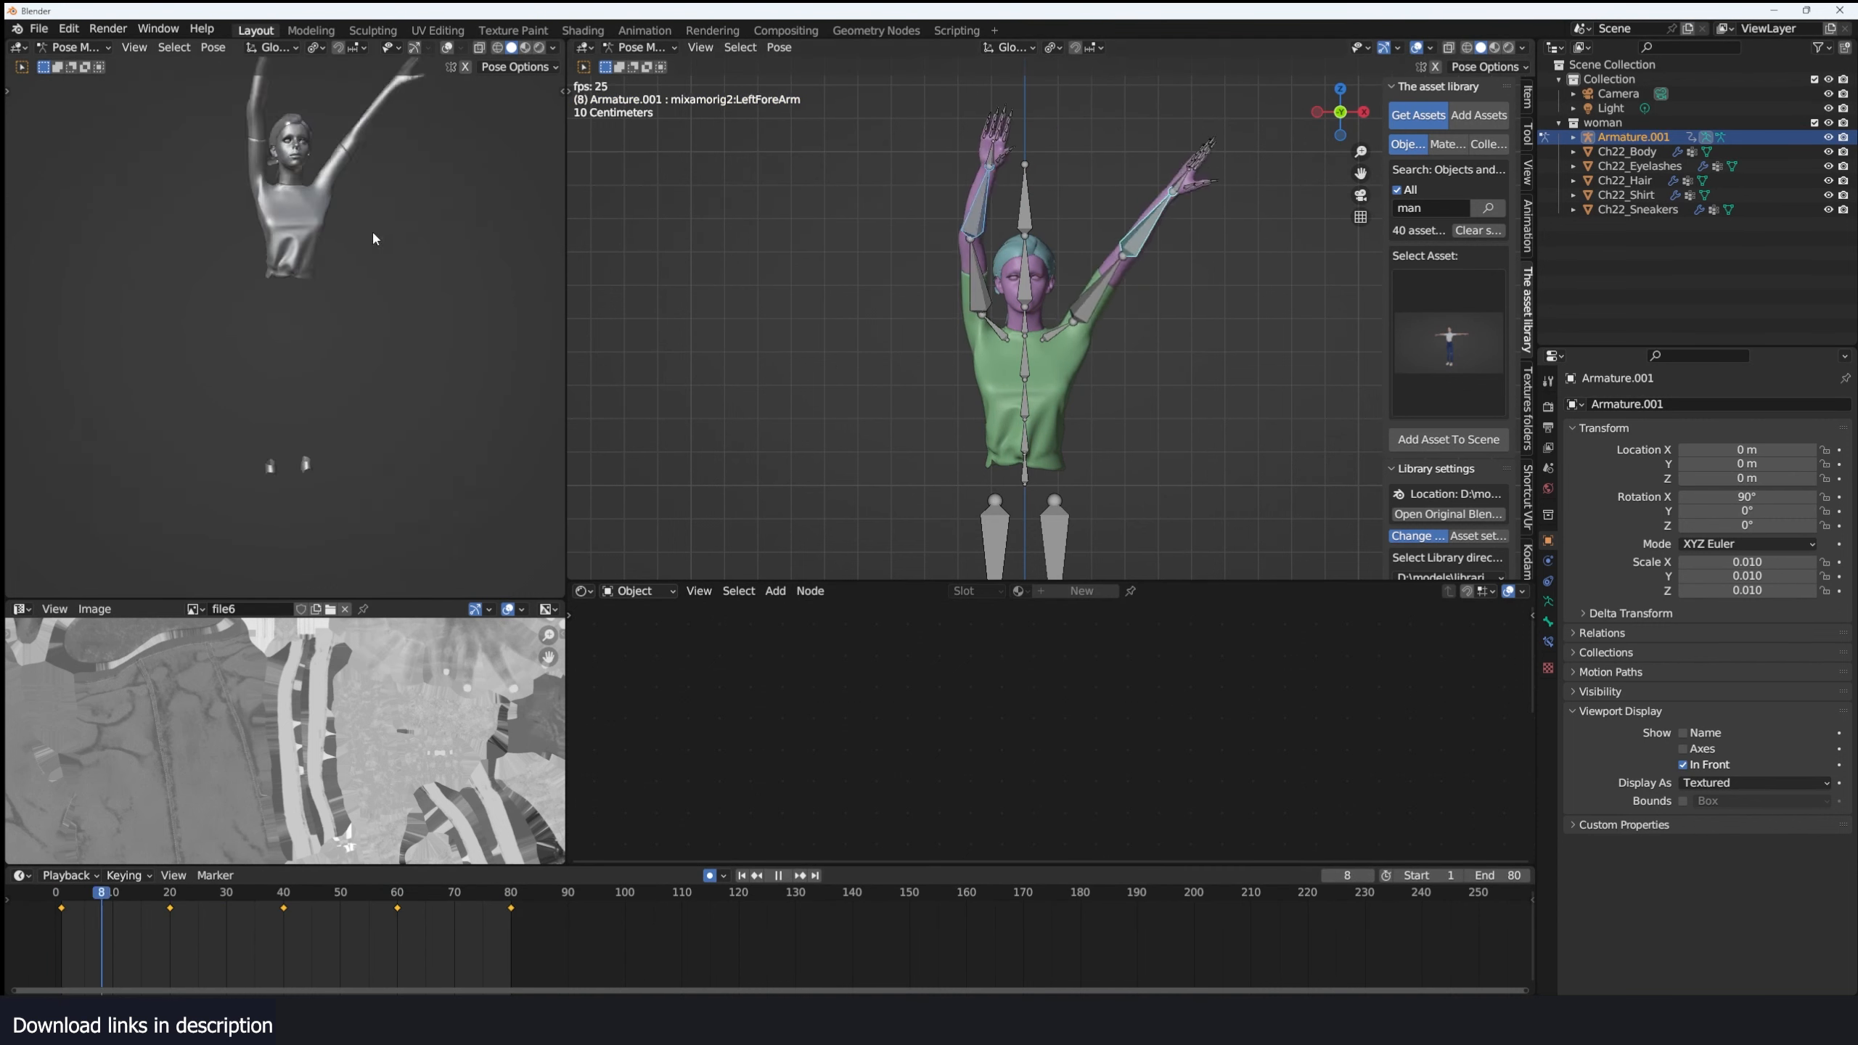
# Rotate an arm bone of the woman's rig about its local Y axis and play back the waving motion.
pyautogui.click(877, 315)
pyautogui.moveTo(1171, 366); pyautogui.dragTo(1083, 410, button='middle')
pyautogui.press('r')
pyautogui.press('y')
pyautogui.press('y')
pyautogui.click(920, 417)
pyautogui.press('space')
pyautogui.press('space')
# Keyframe the rotation of the woman's hands so they follow the arm swing, returning to the start of the animation.
pyautogui.click(775, 199)
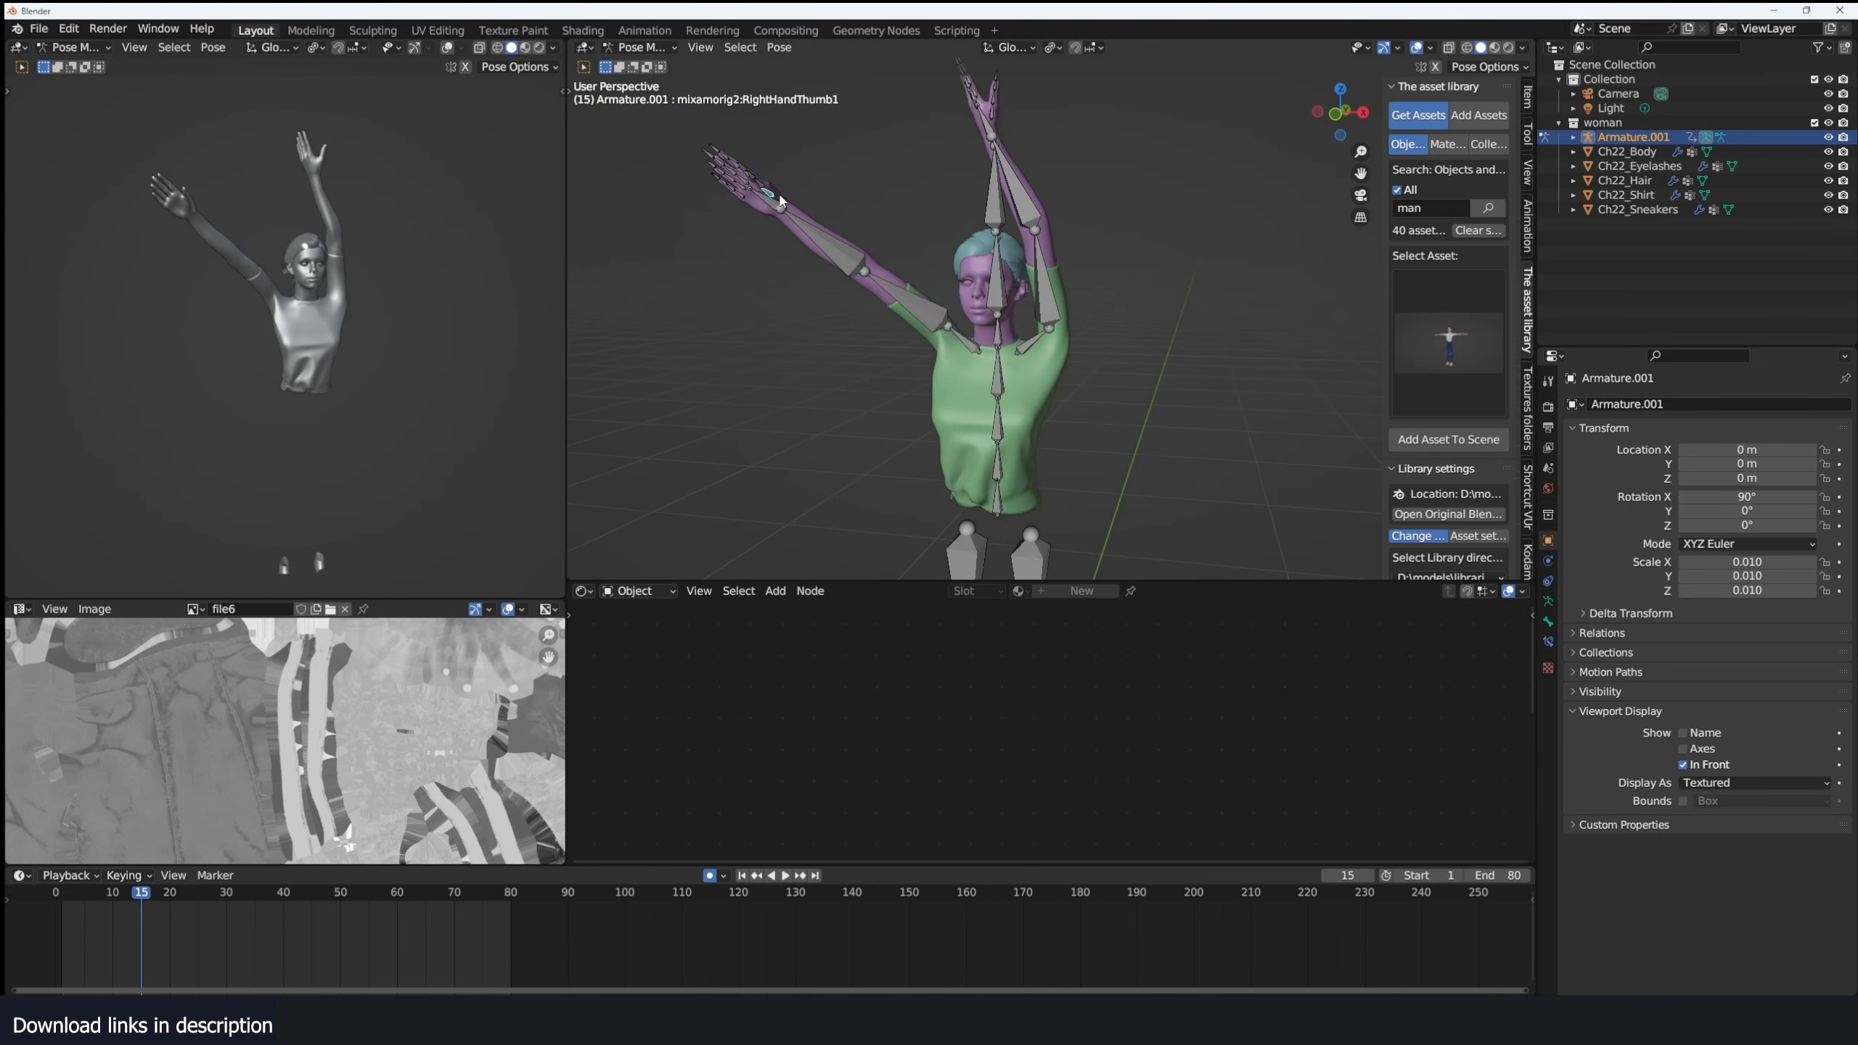
pyautogui.press('KP_1')
pyautogui.click(1026, 162)
pyautogui.press('r')
pyautogui.press('r')
pyautogui.click(62, 893)
pyautogui.press('r')
pyautogui.press('r')
pyautogui.moveTo(61, 892)
pyautogui.mouseDown()
pyautogui.moveTo(509, 894)
pyautogui.moveTo(57, 893)
pyautogui.mouseUp()
pyautogui.press('r')
# Keyframe the spine bones leaning from side to side at frames 1, 20, 40 and 60, copy the first pose to frame 80, and play it.
pyautogui.click(1025, 438)
pyautogui.keyDown('shift'); pyautogui.click(1025, 402); pyautogui.keyUp('shift')
pyautogui.press('r')
pyautogui.click(170, 893)
pyautogui.press('r')
pyautogui.click(283, 892)
pyautogui.press('r')
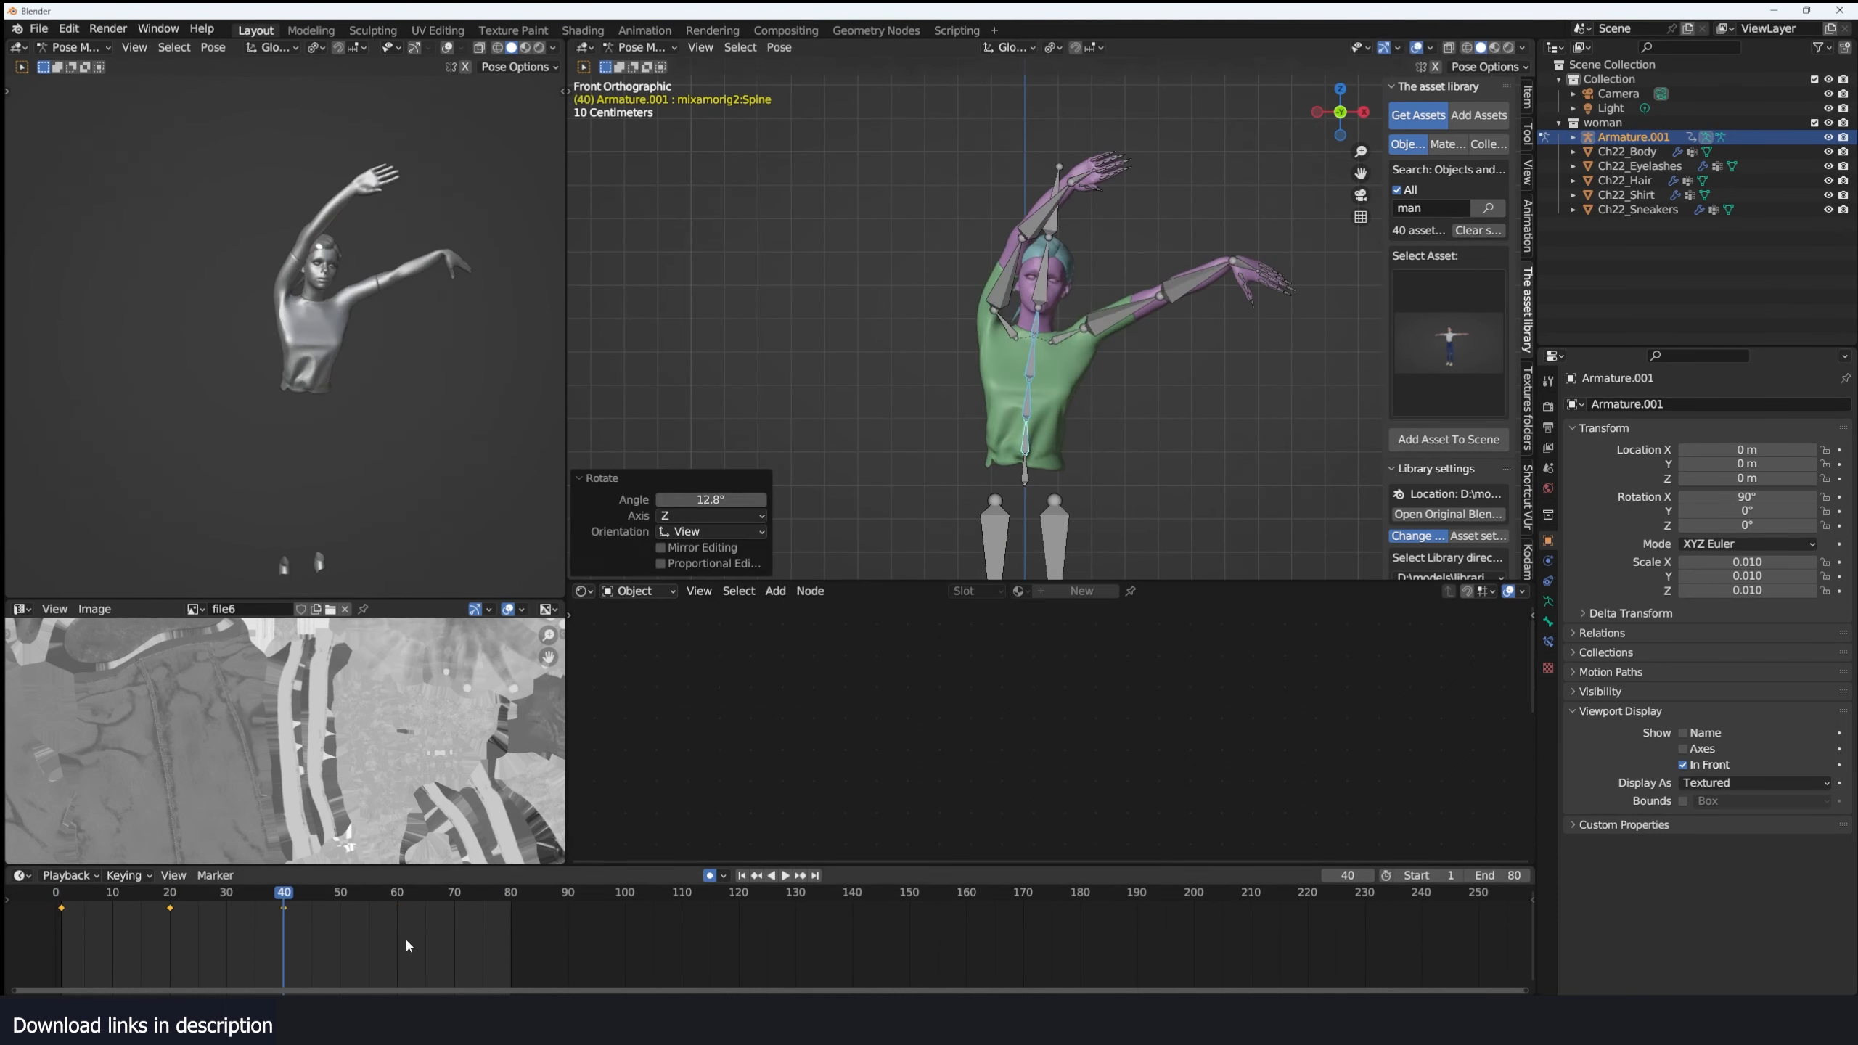
pyautogui.click(397, 893)
pyautogui.press('r')
pyautogui.press('r')
pyautogui.moveTo(49, 926); pyautogui.dragTo(71, 905)
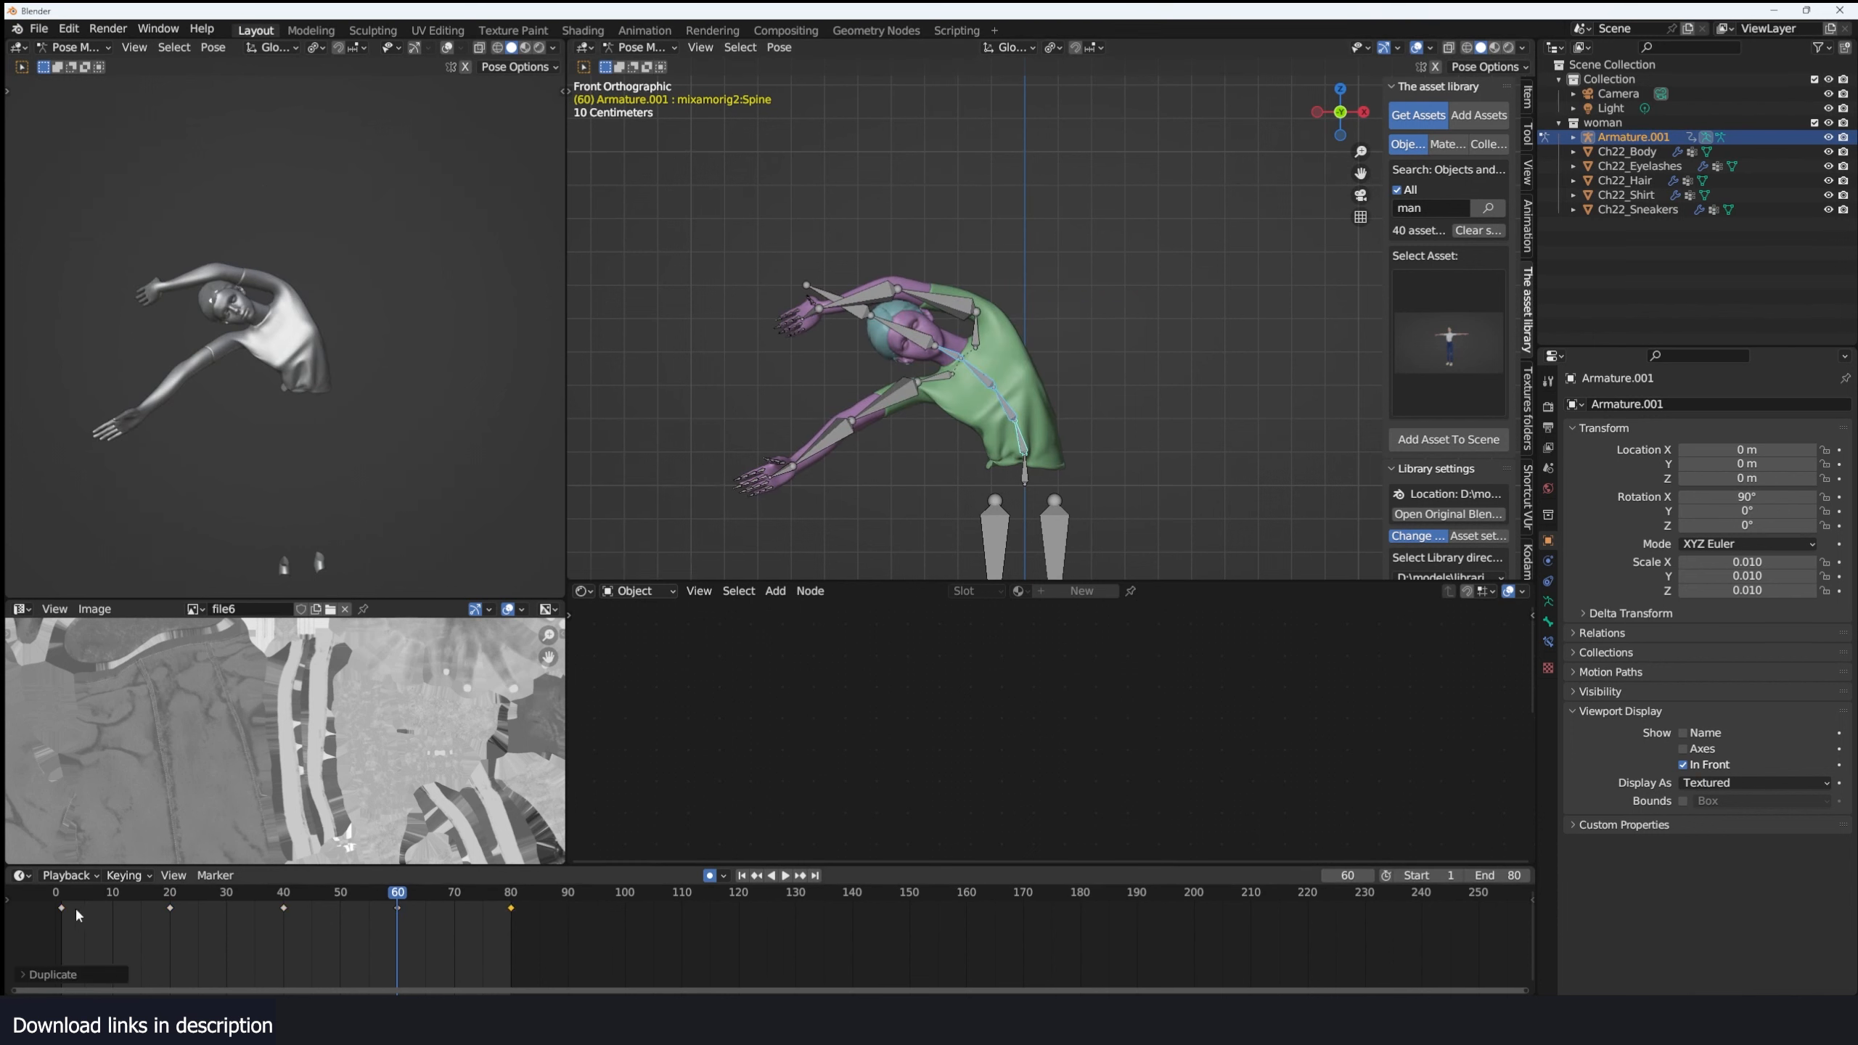
pyautogui.press('space')
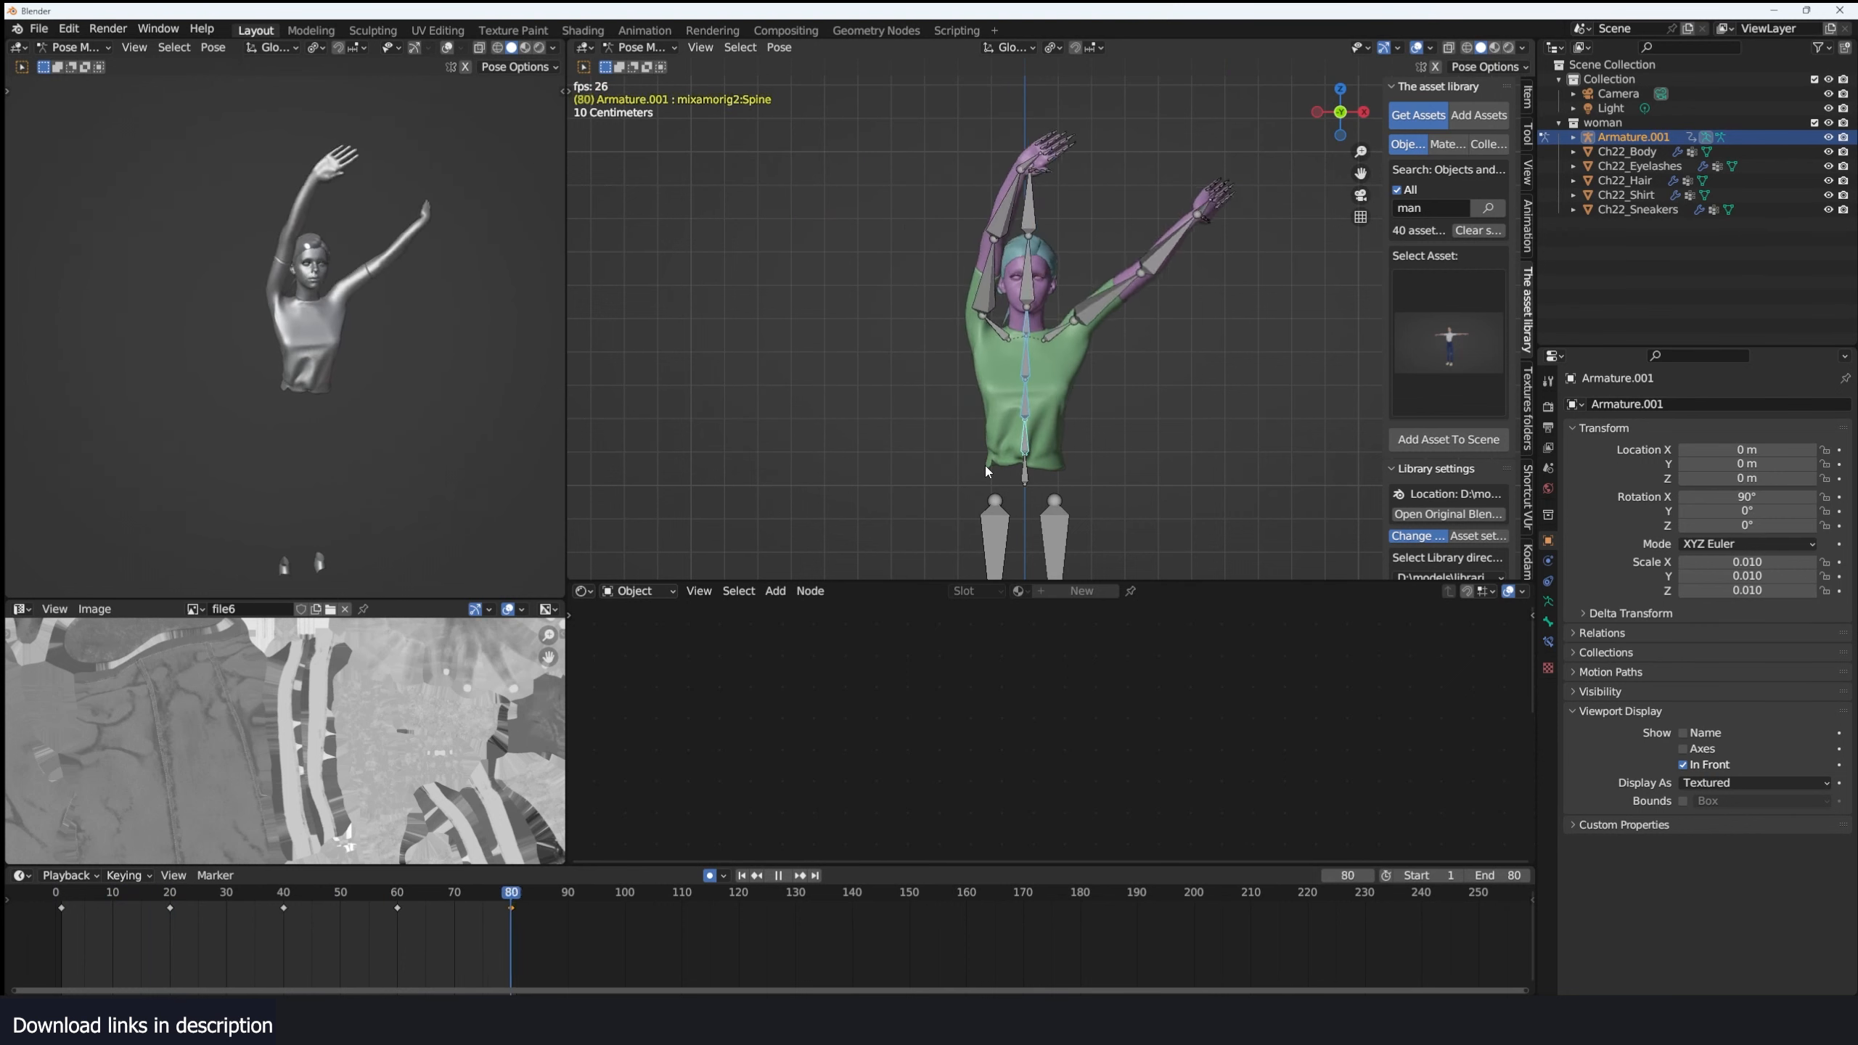
pyautogui.press('space')
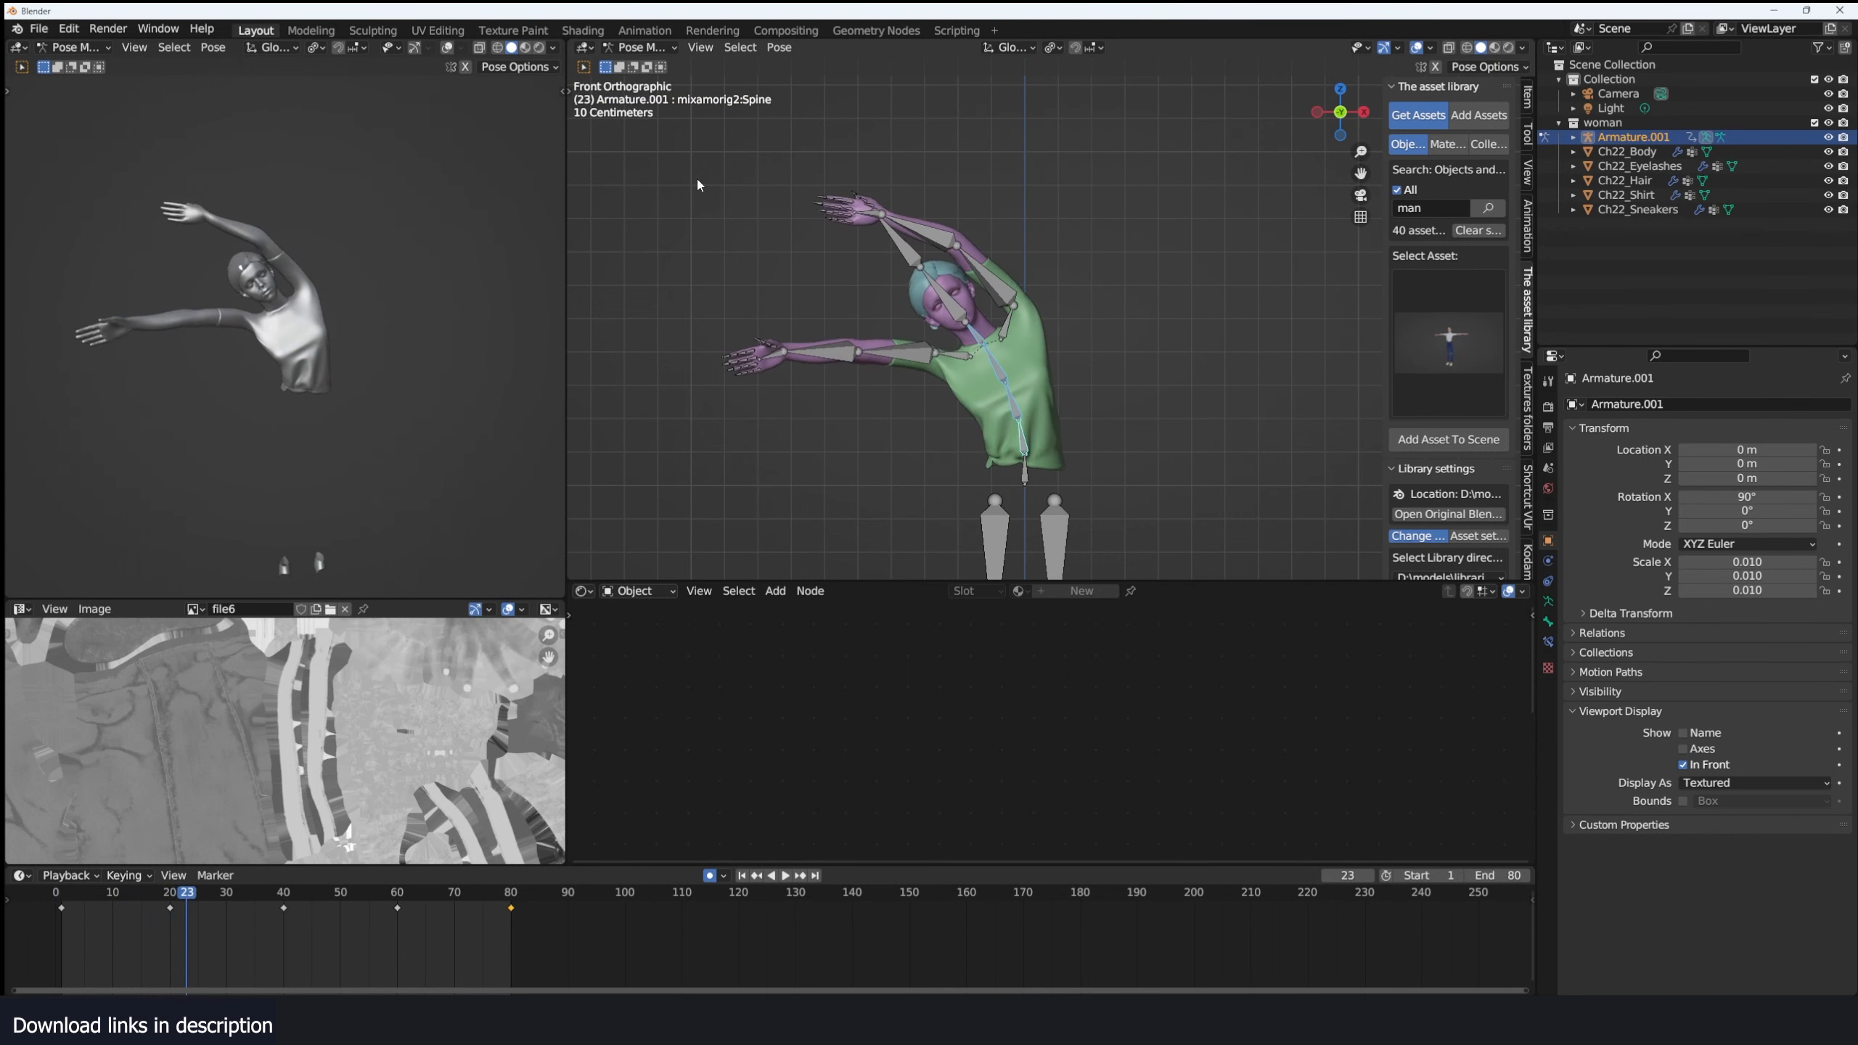
# Copy the first-frame keyframes of all the armature's bones to frame 80 and play the loop.
pyautogui.moveTo(689, 148); pyautogui.dragTo(1203, 450)
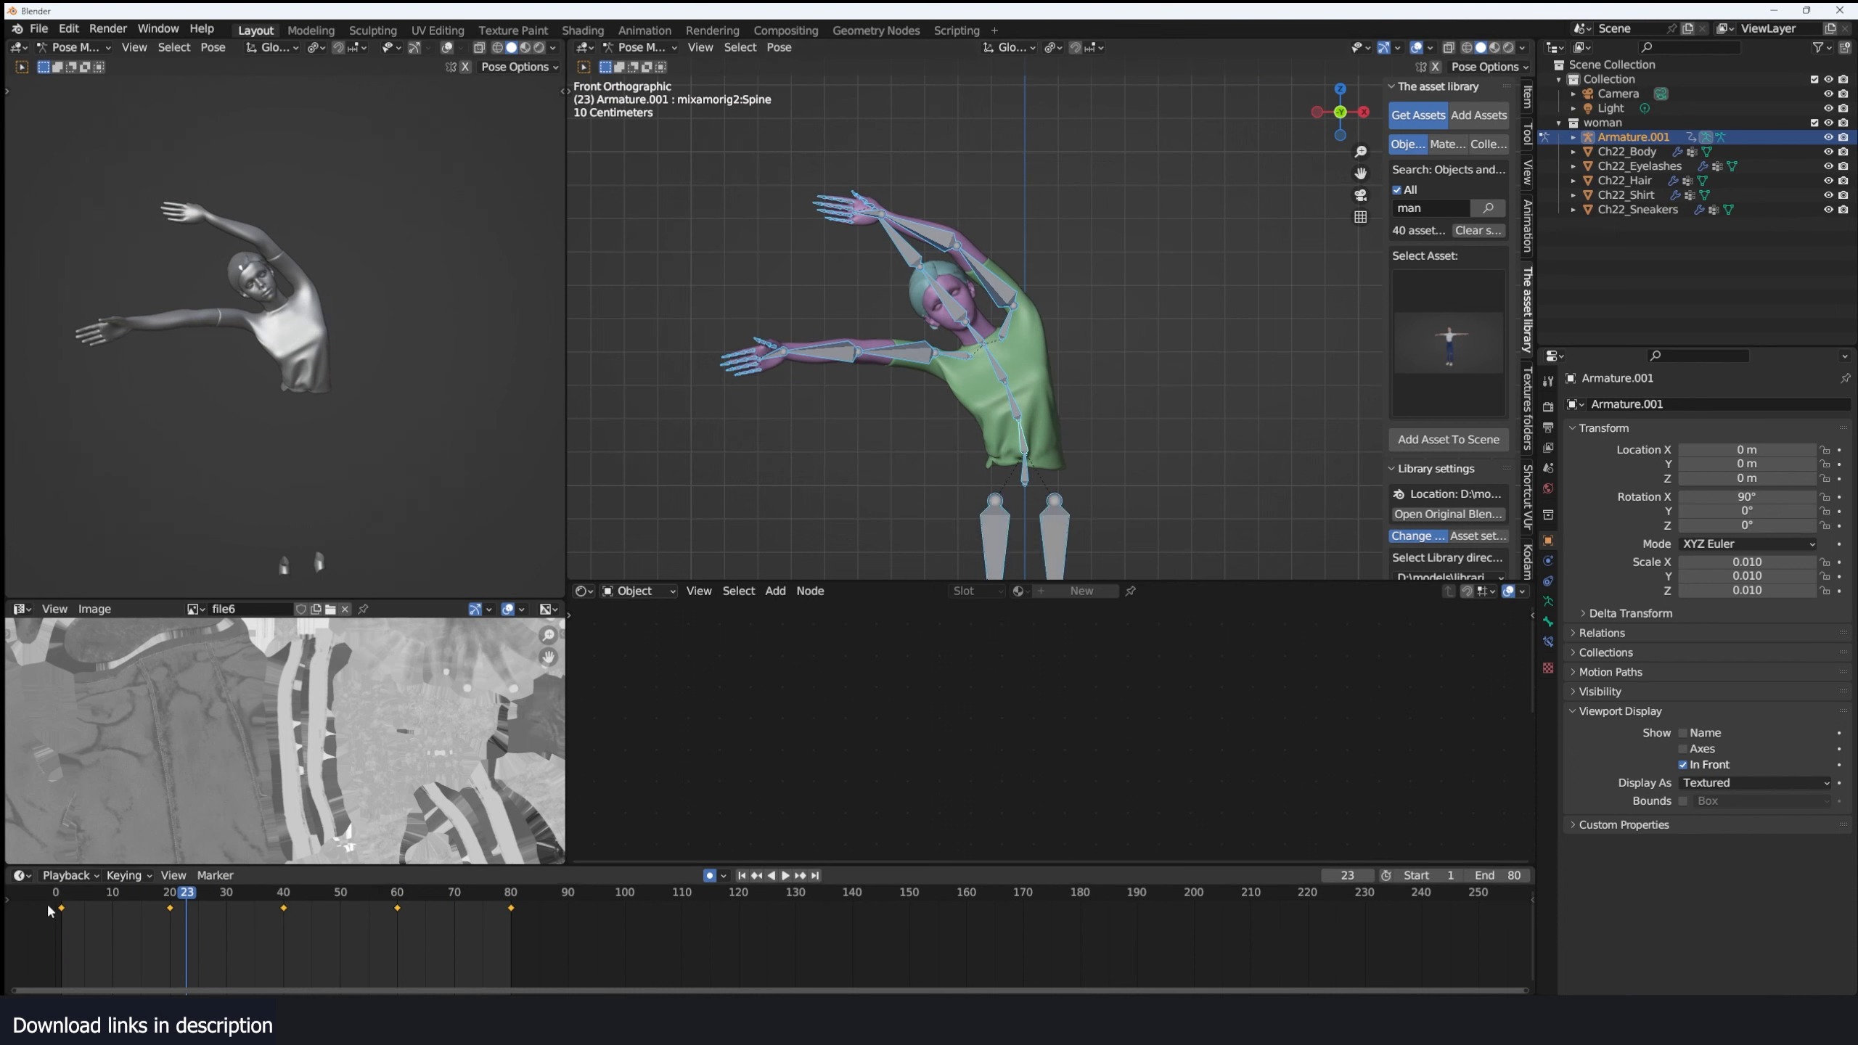
pyautogui.press('g')
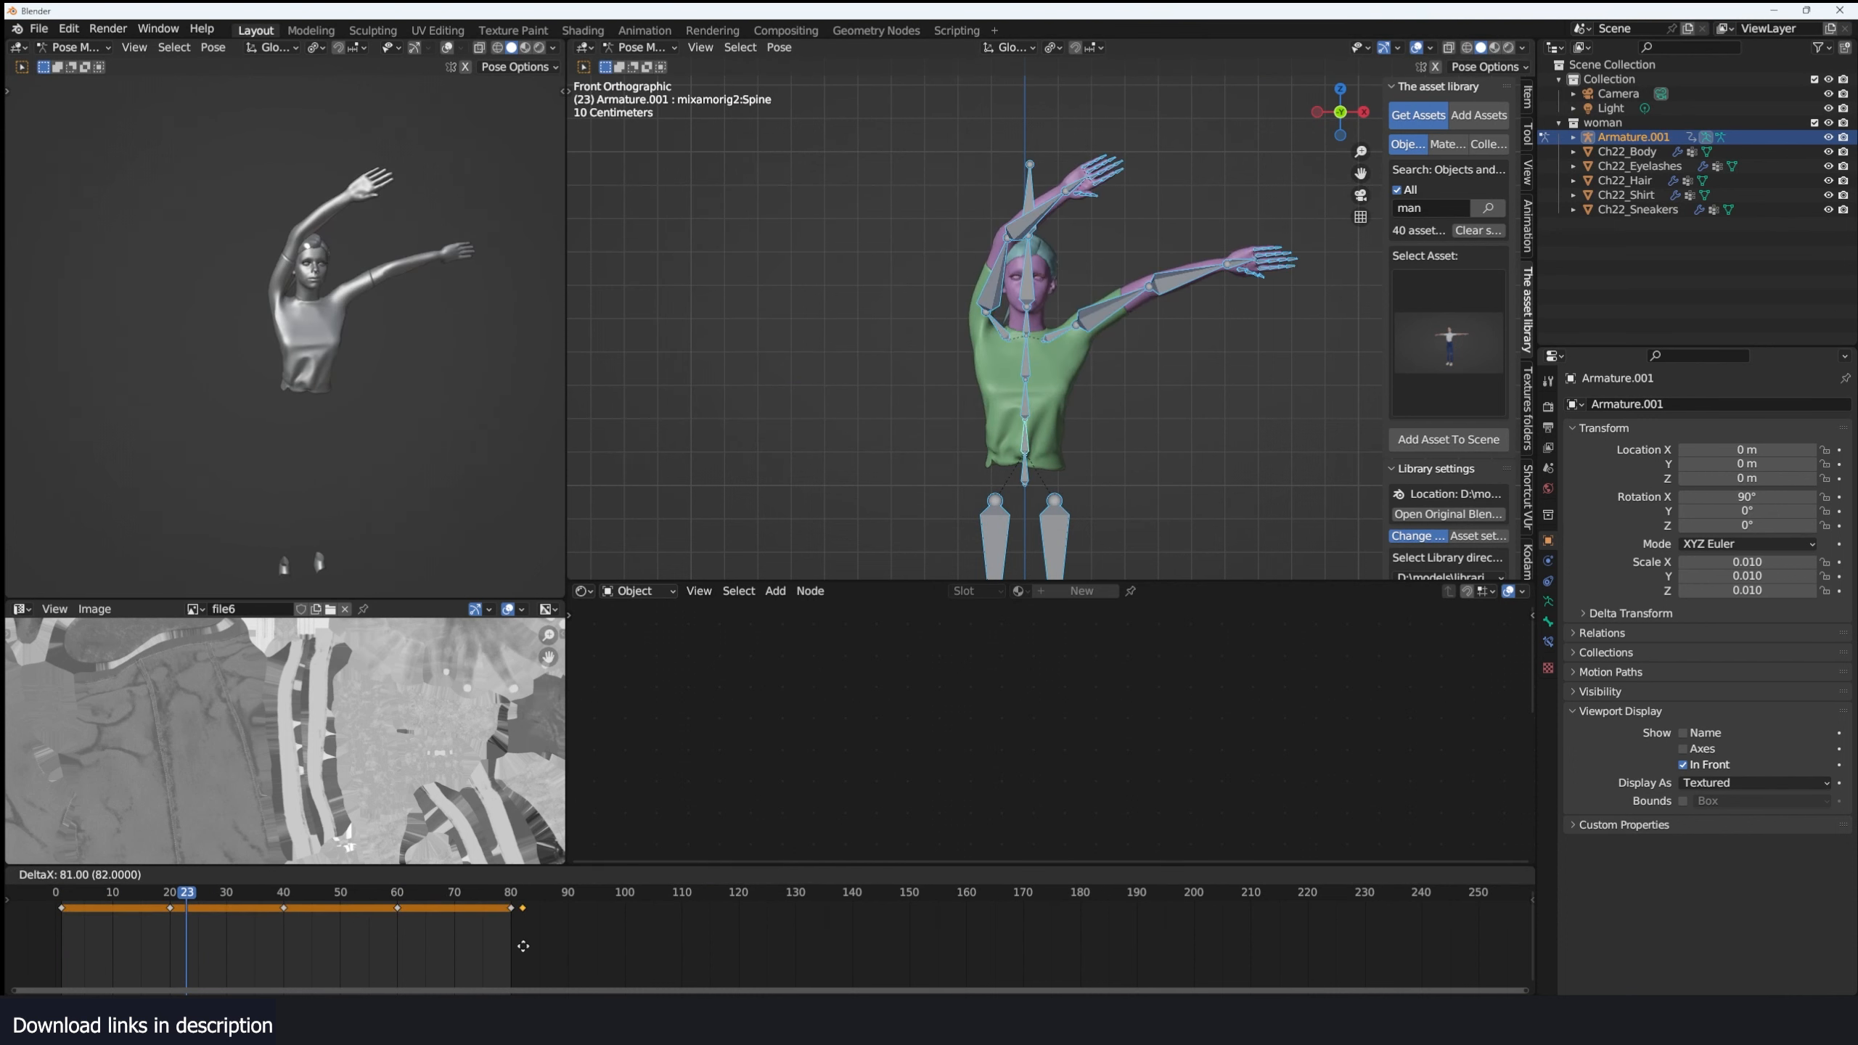
pyautogui.click(510, 946)
pyautogui.press('space')
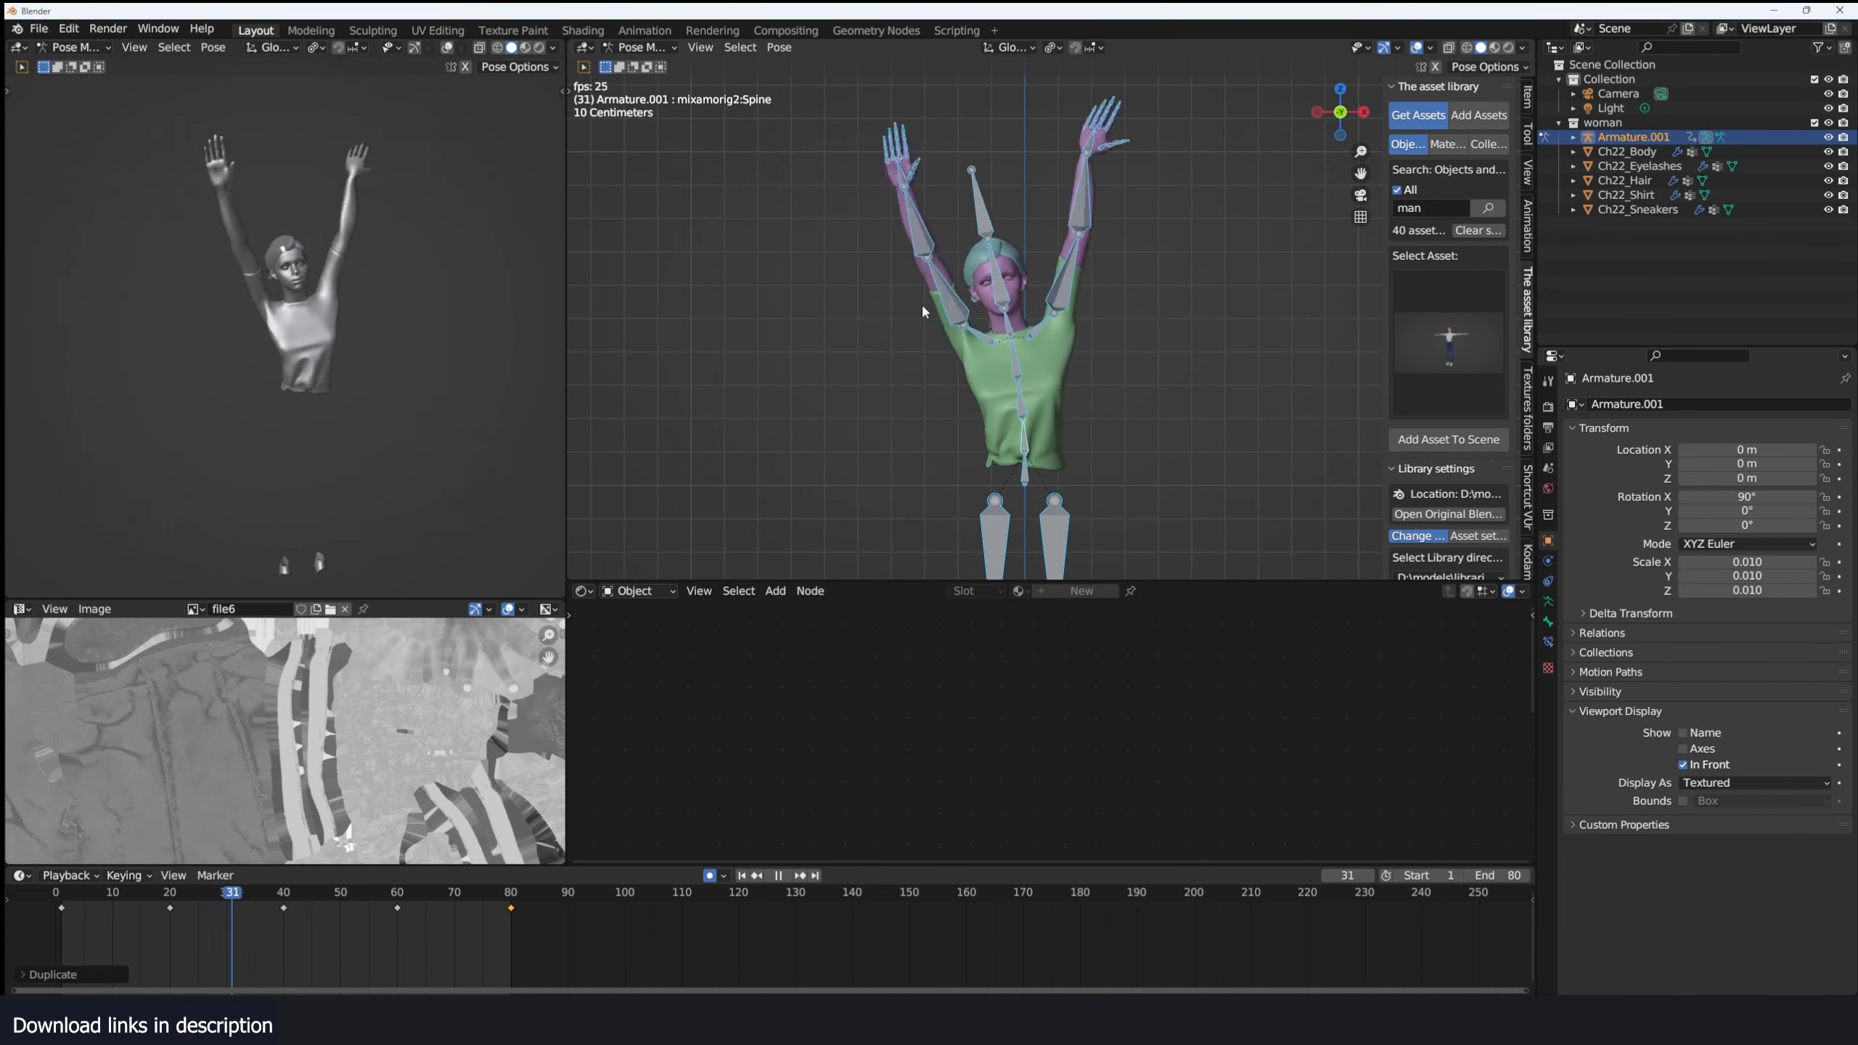
pyautogui.press('space')
# Return to Object Mode and add the walking man asset from the asset library to the scene.
pyautogui.hotkey('ctrl', 'Tab')
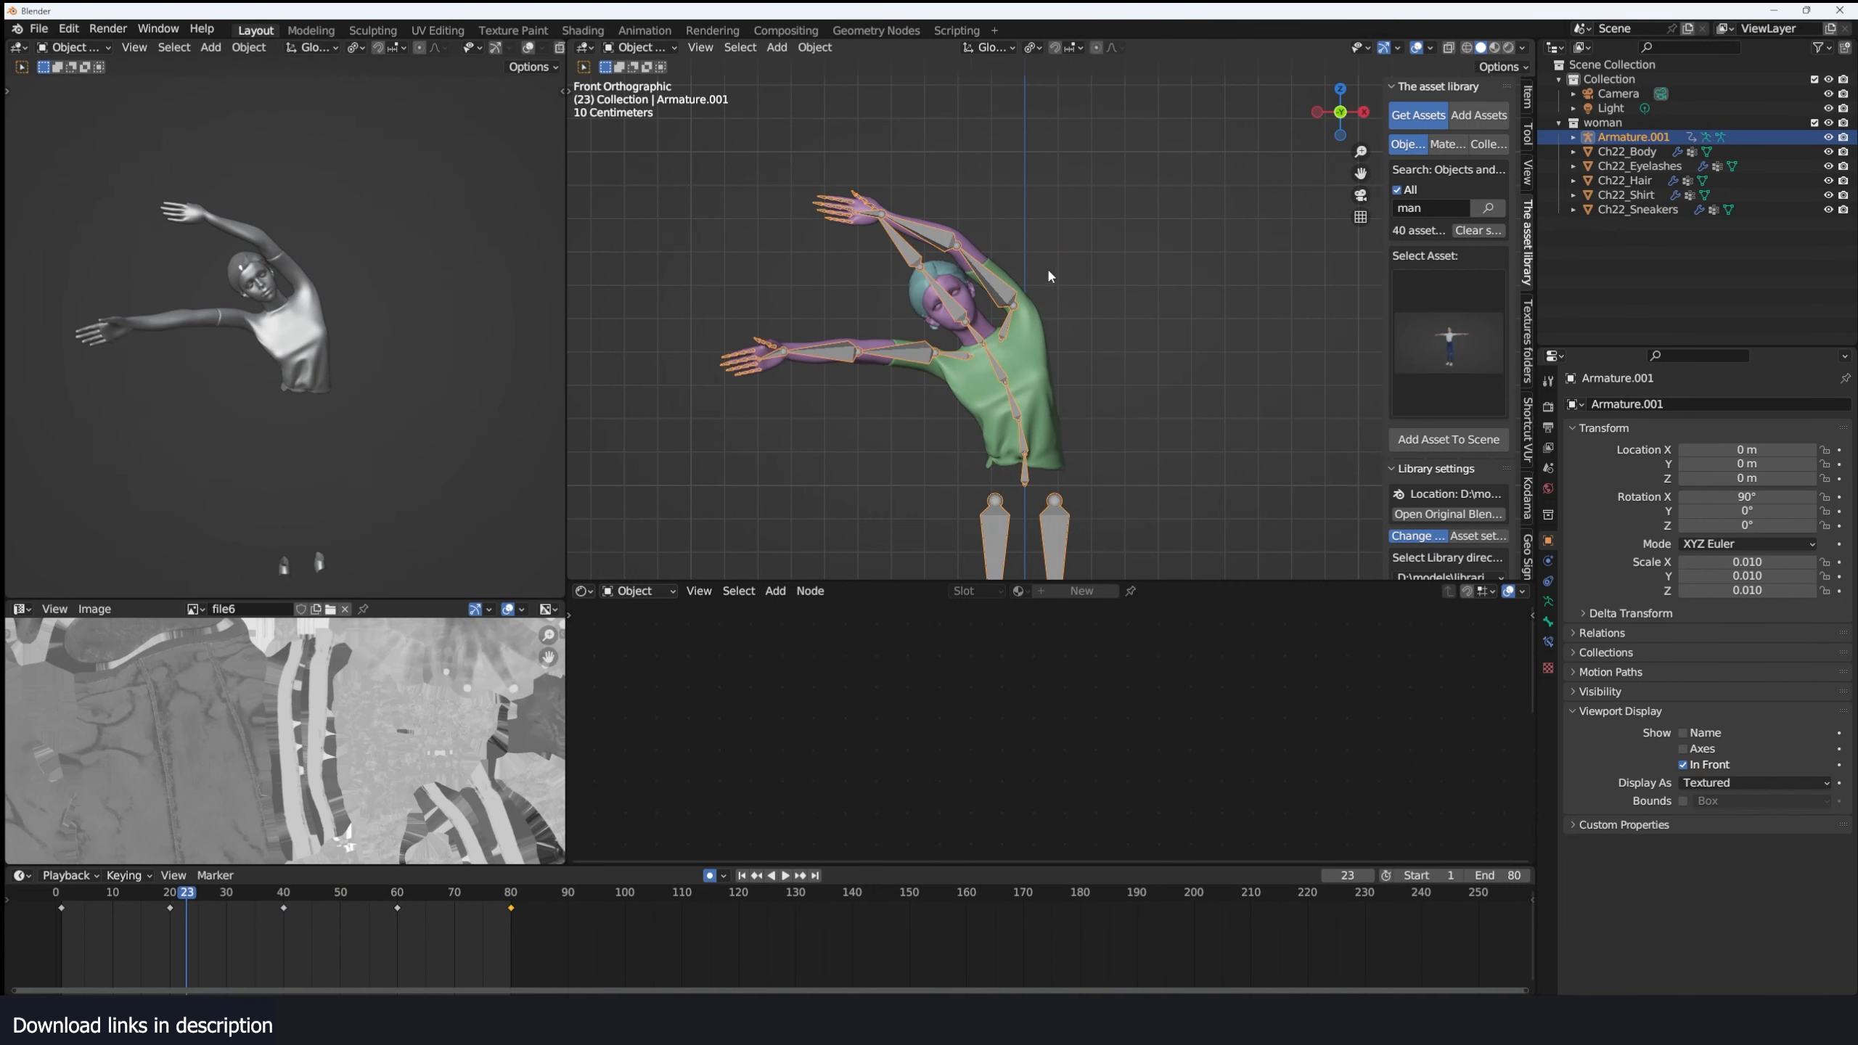
pyautogui.keyDown('shift'); pyautogui.moveTo(1035, 347); pyautogui.dragTo(943, 319, button='middle'); pyautogui.keyUp('shift')
pyautogui.click(1435, 372)
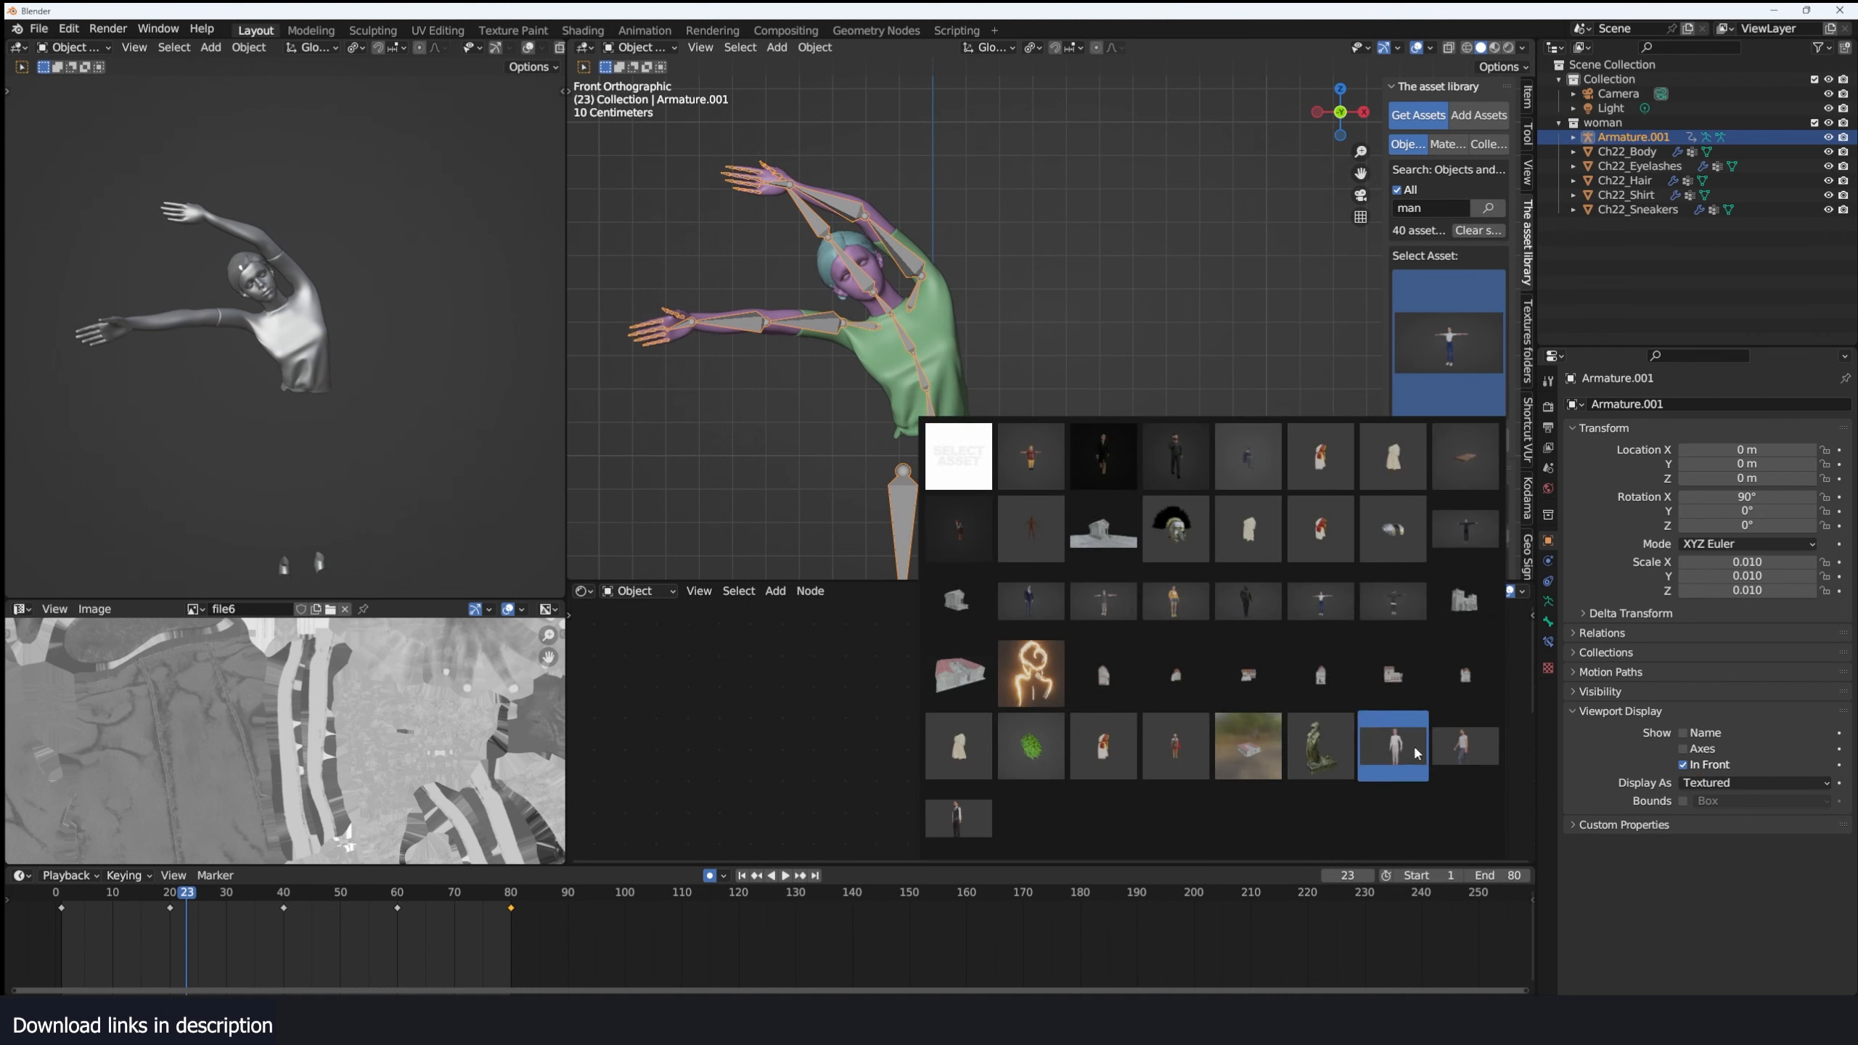
pyautogui.click(1472, 736)
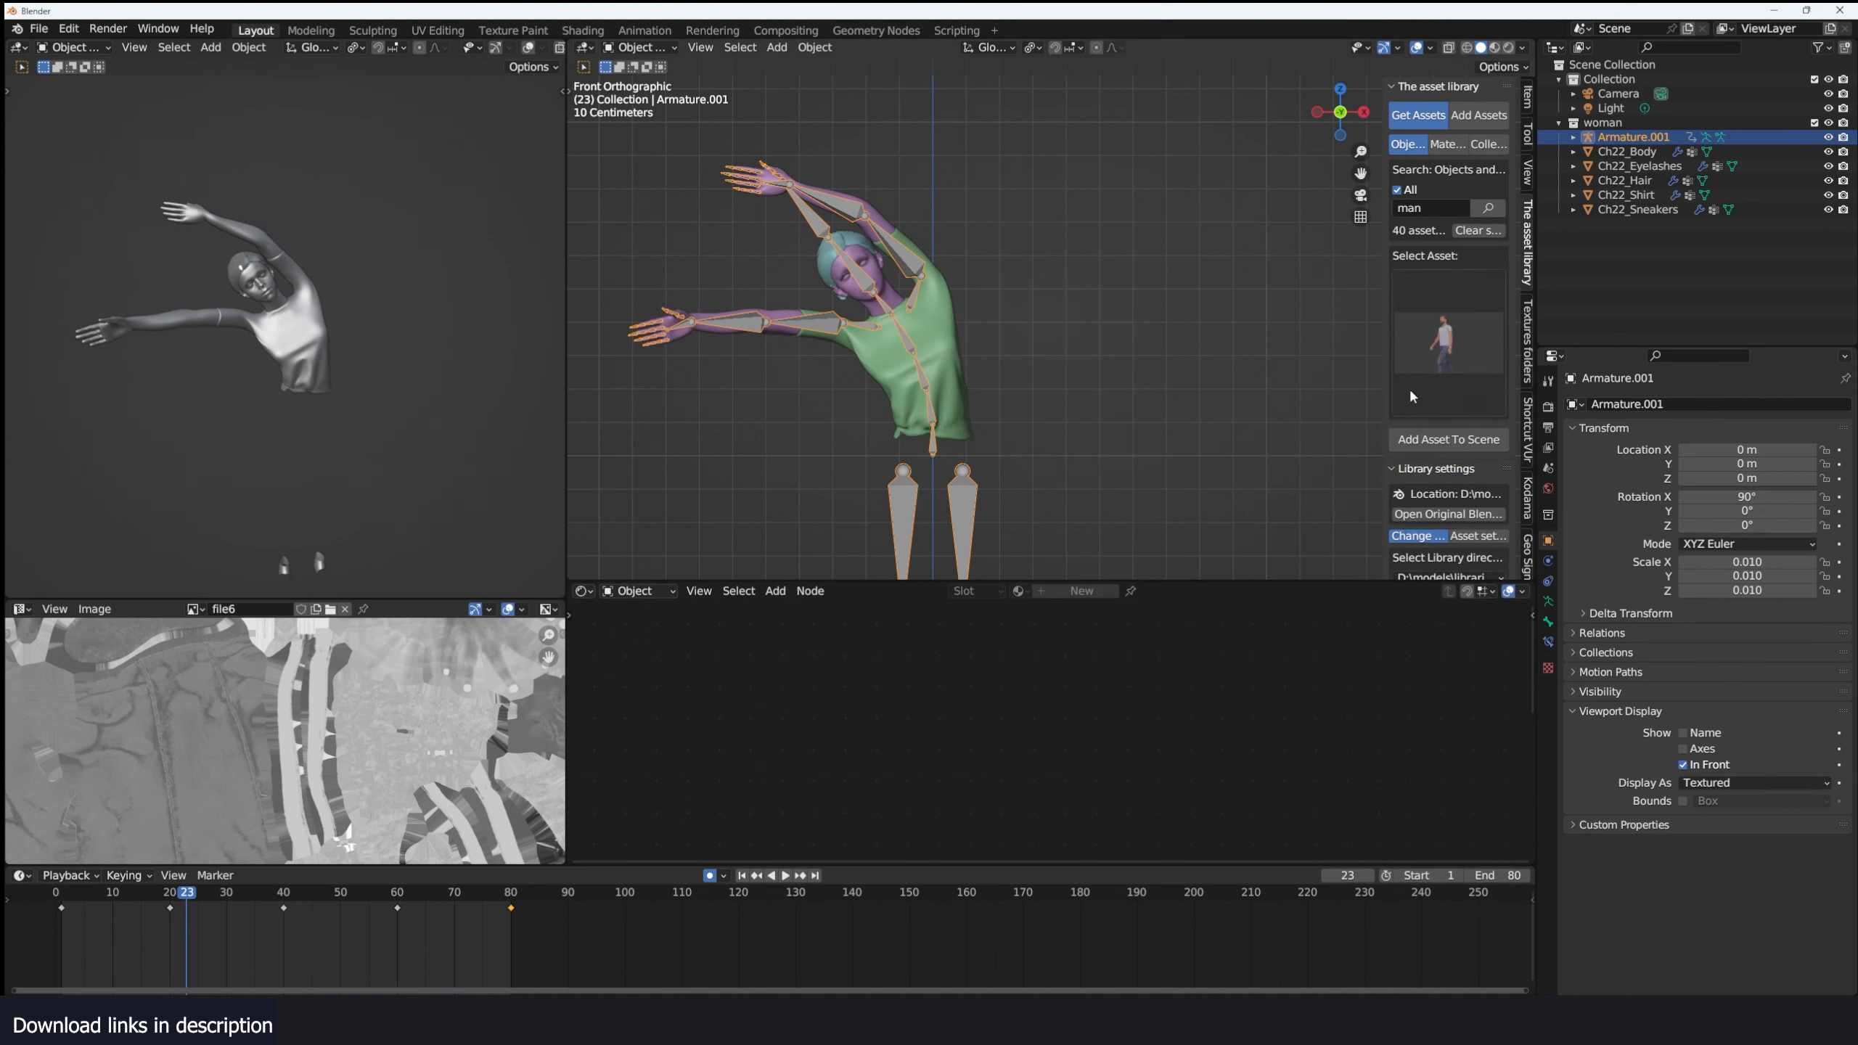
pyautogui.click(1448, 439)
pyautogui.click(1024, 325)
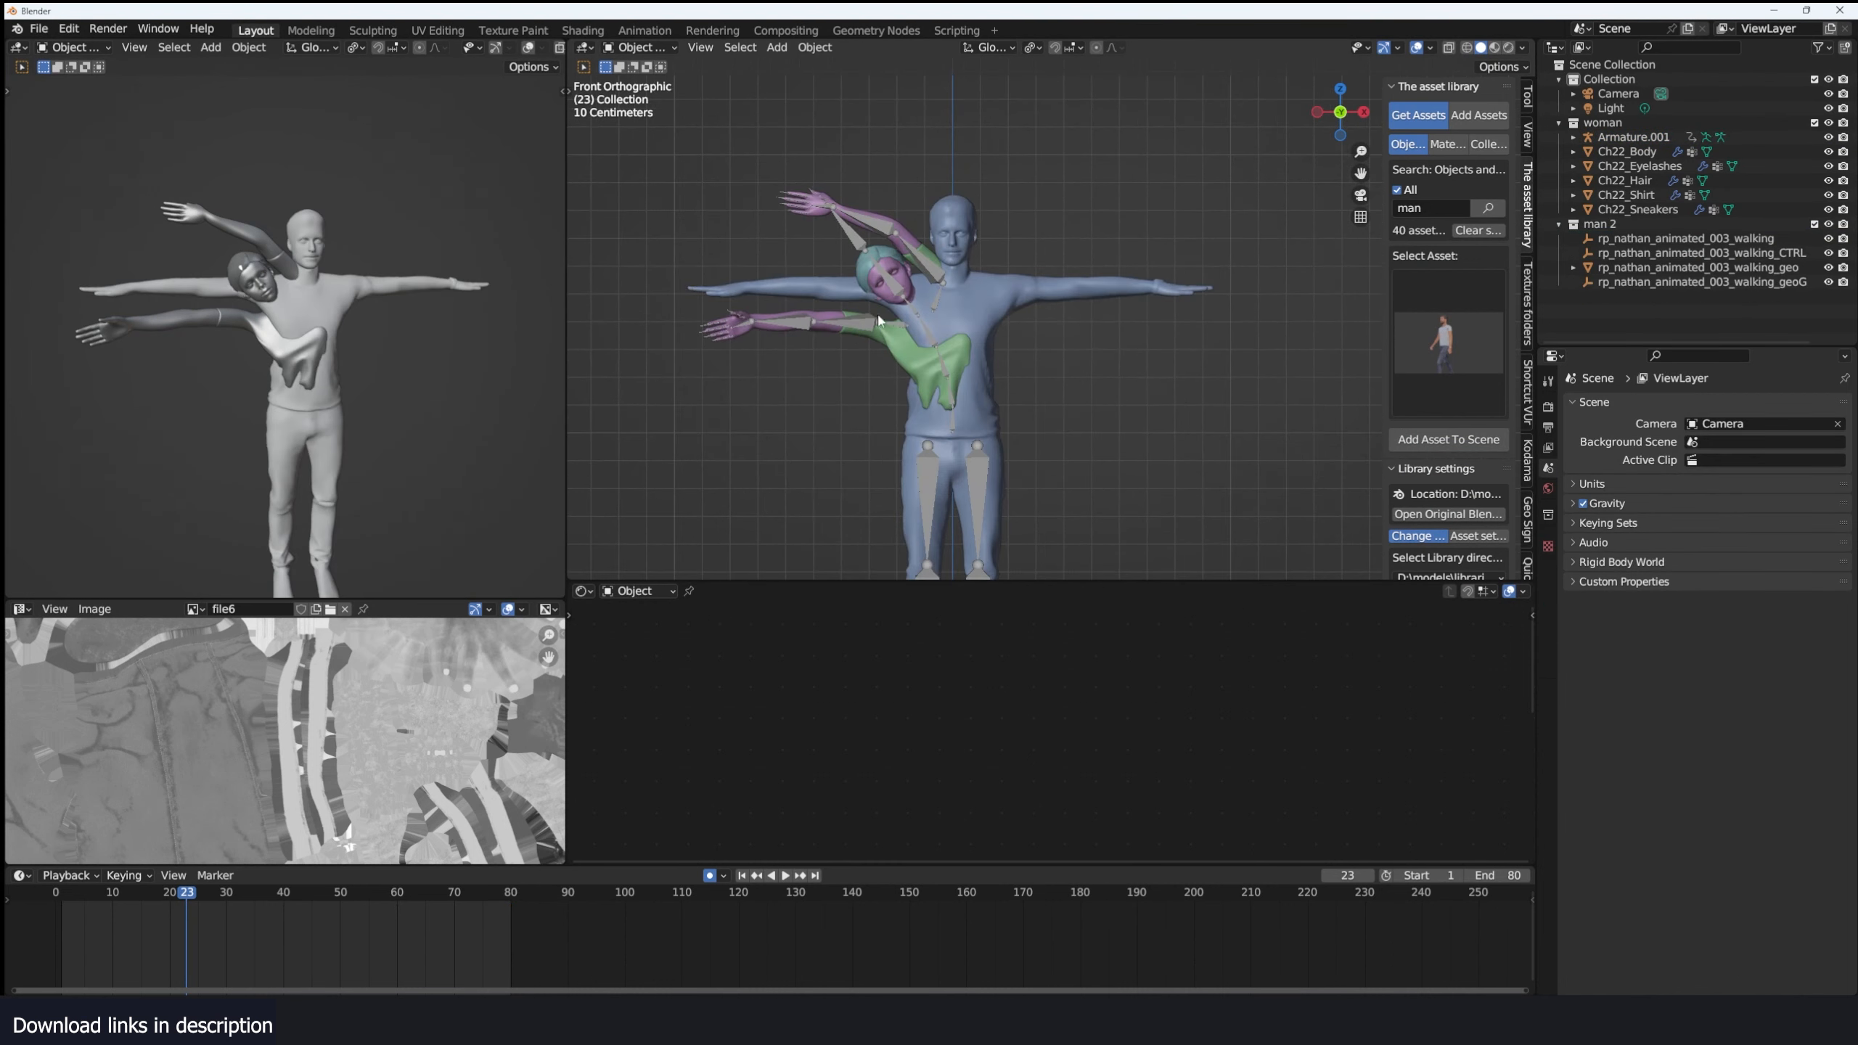
# Try to parent the man mesh to Armature.001 with automatic weights at frame 0 and play the result.
pyautogui.click(1034, 301)
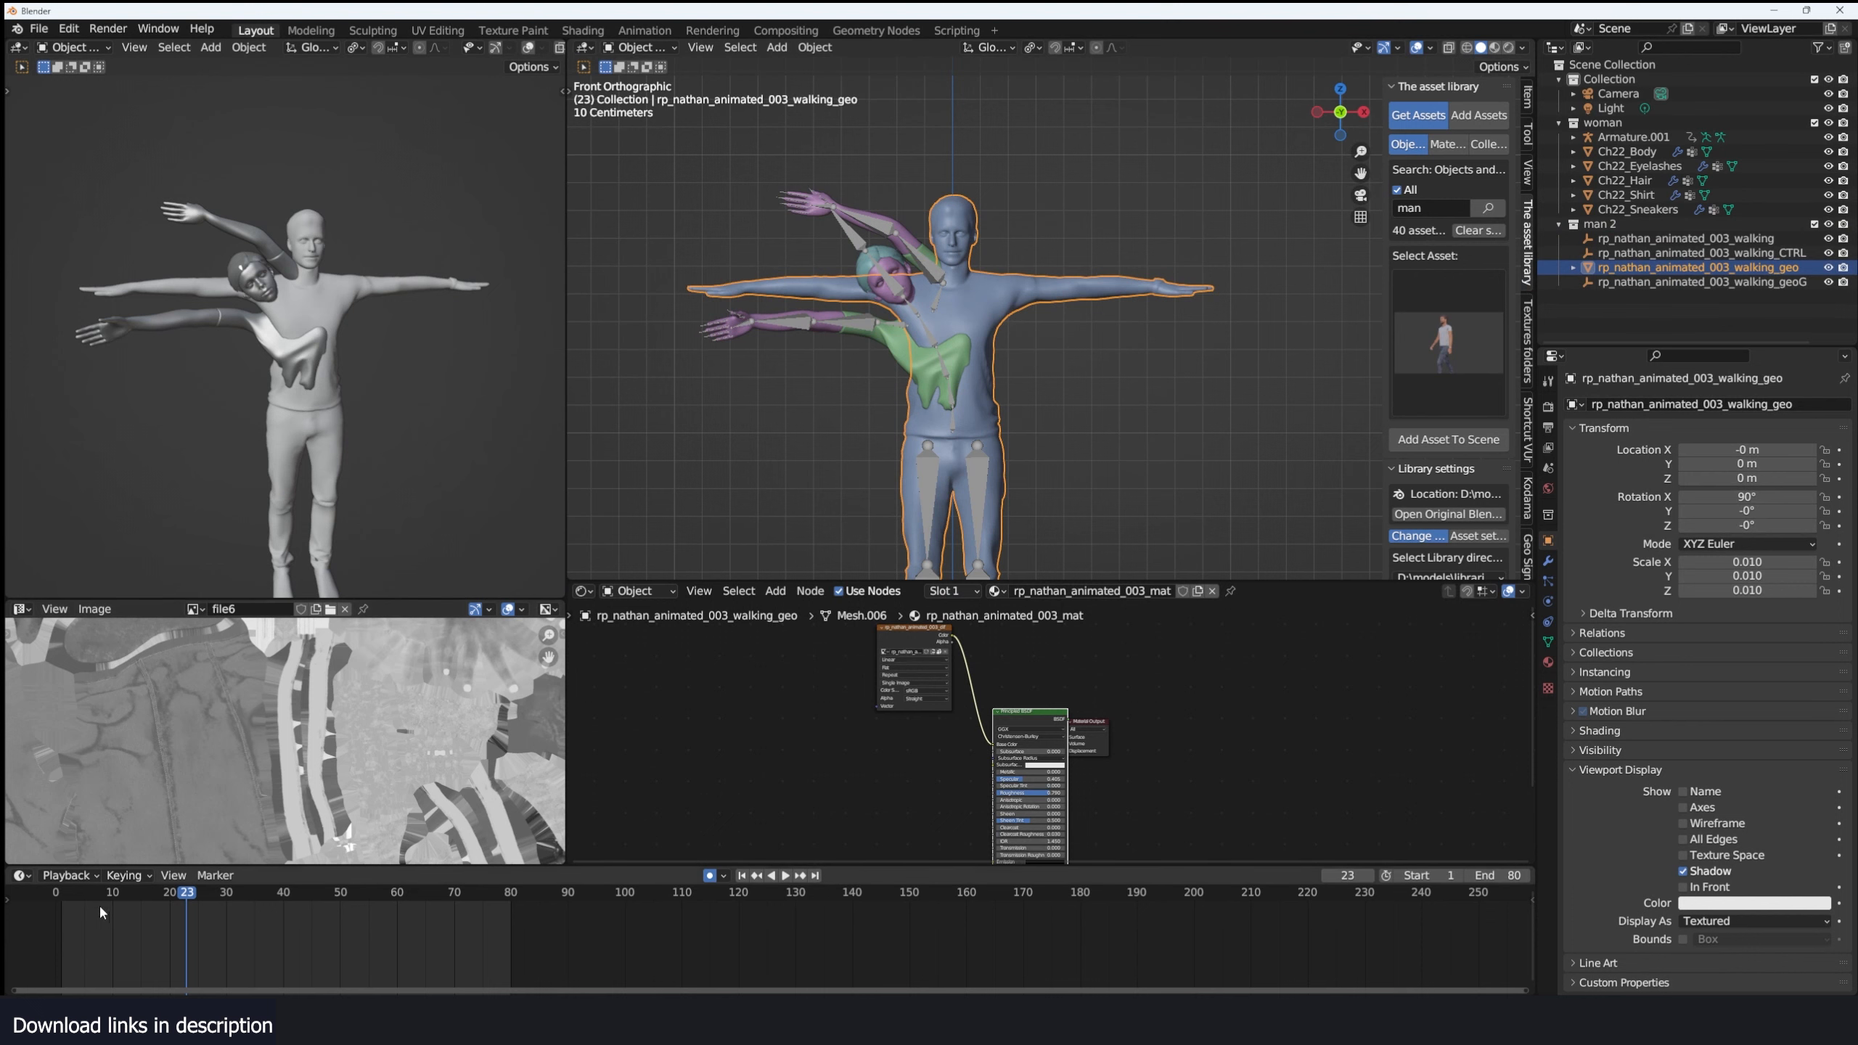
pyautogui.moveTo(100, 911); pyautogui.dragTo(56, 915)
pyautogui.scroll(3, 994, 381)
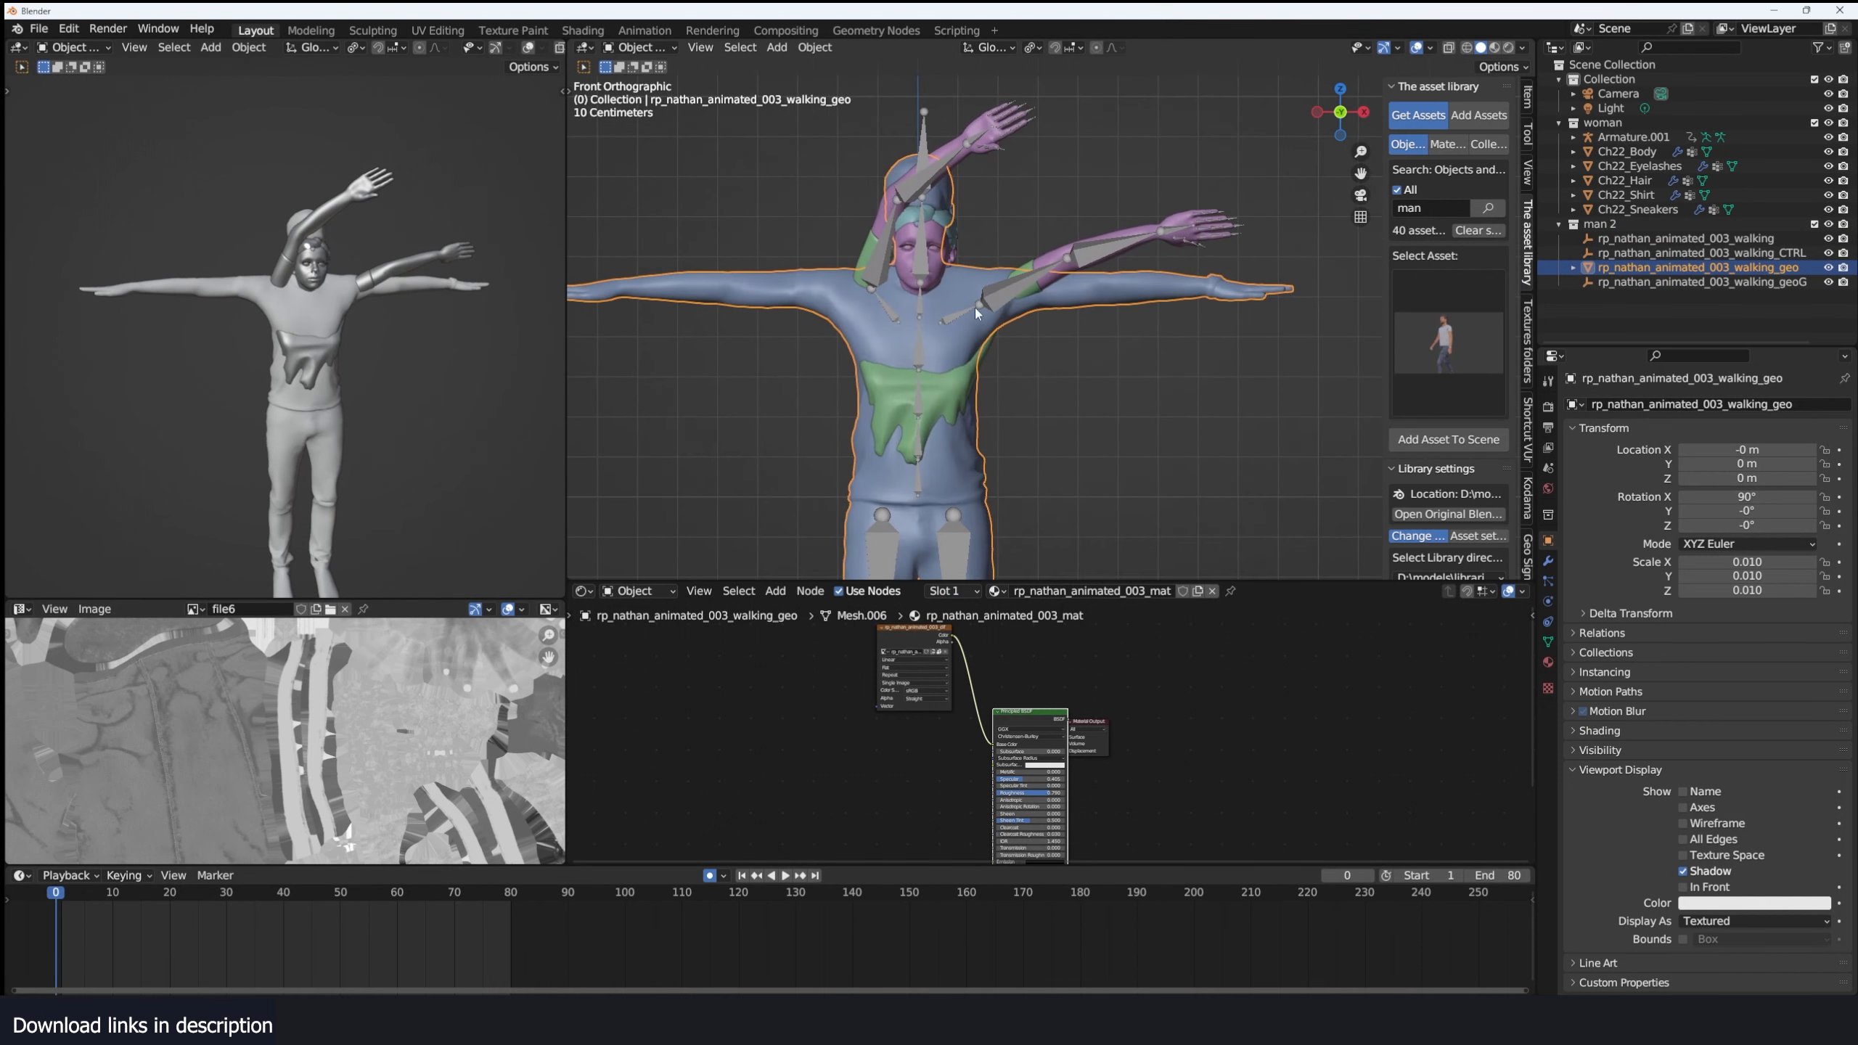
pyautogui.keyDown('shift'); pyautogui.click(1027, 287); pyautogui.keyUp('shift')
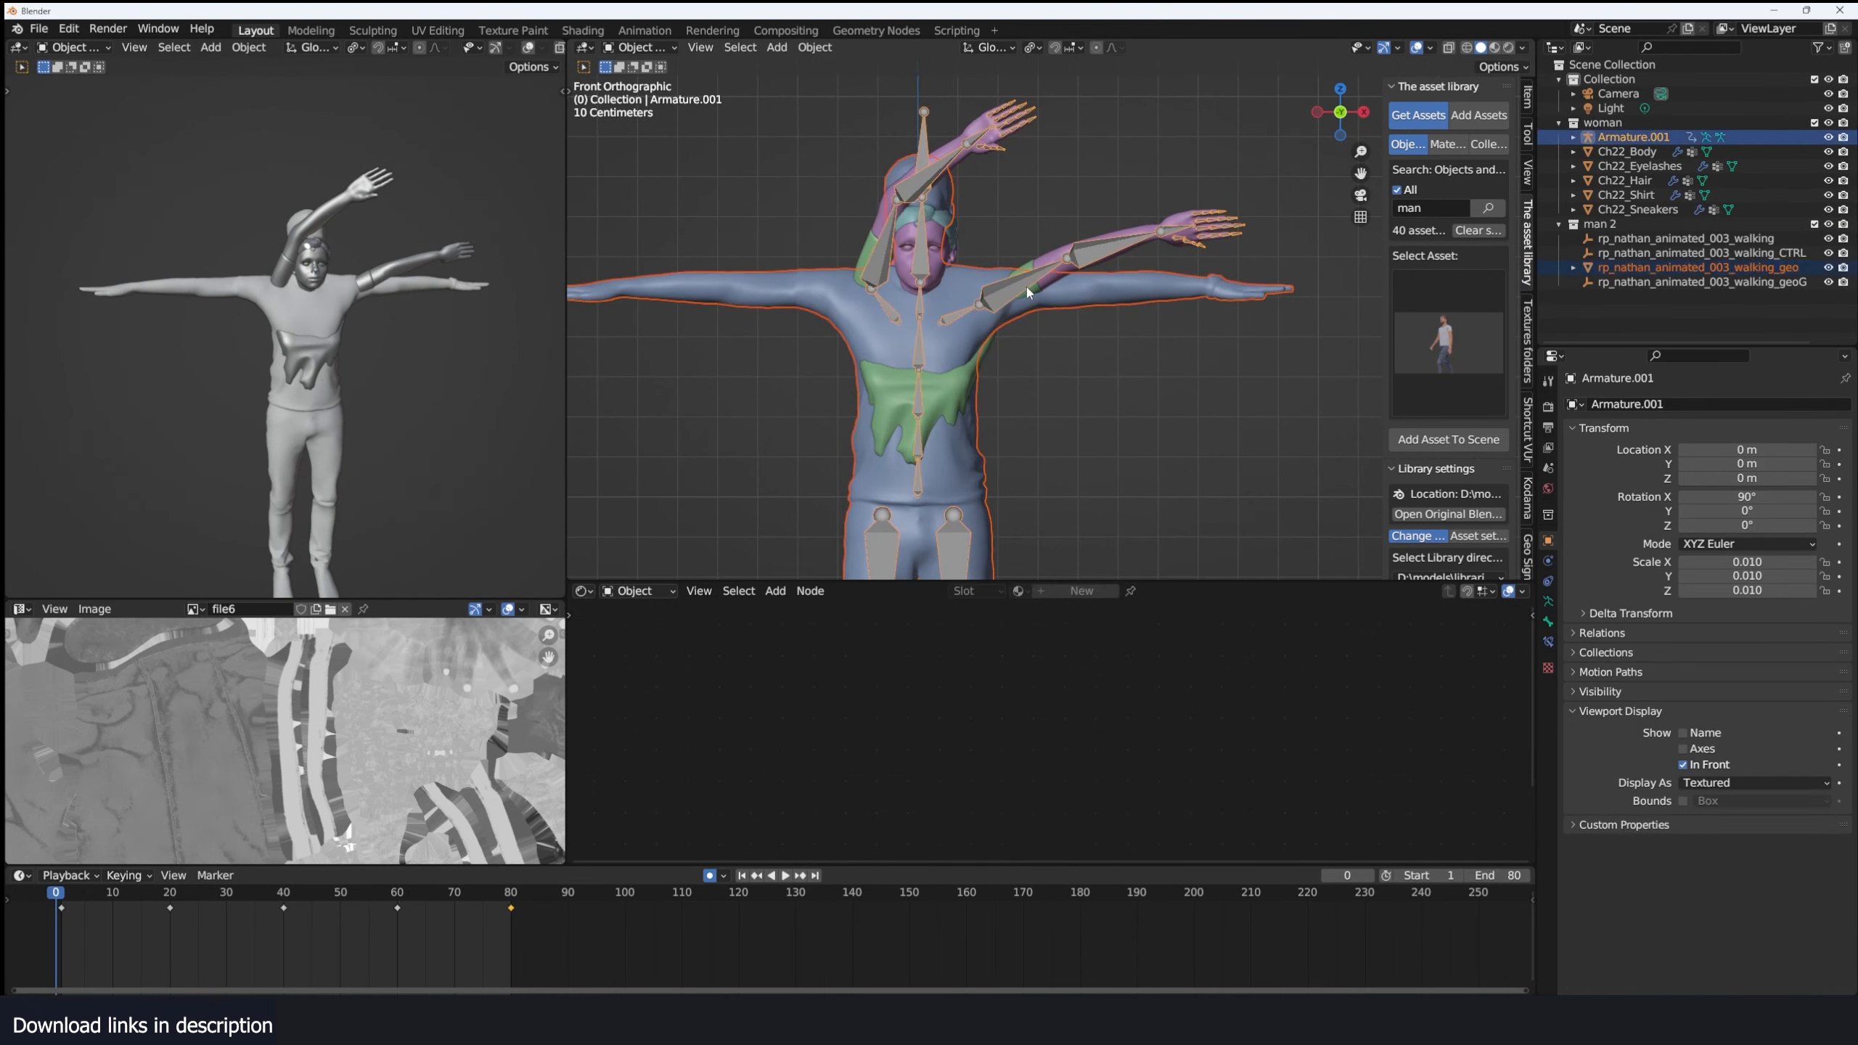
pyautogui.hotkey('ctrl', 'p')
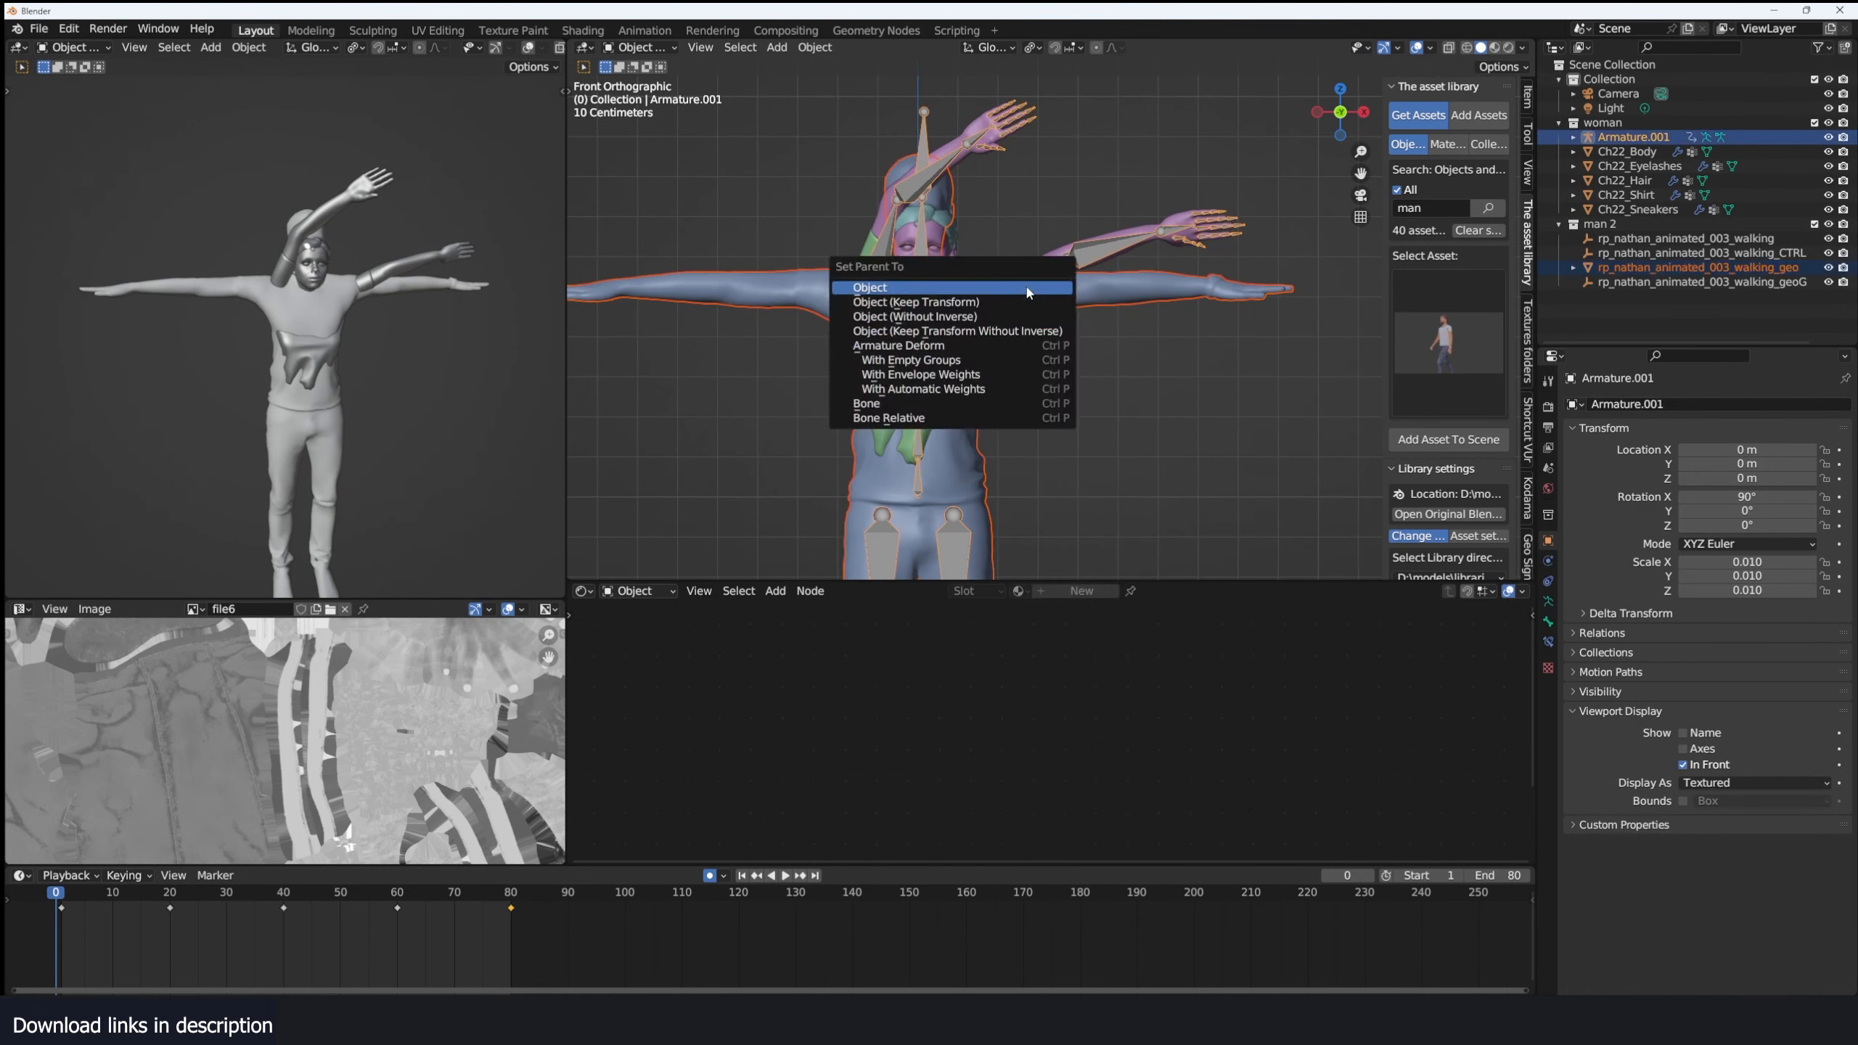
pyautogui.click(1001, 388)
pyautogui.scroll(-1, 1076, 384)
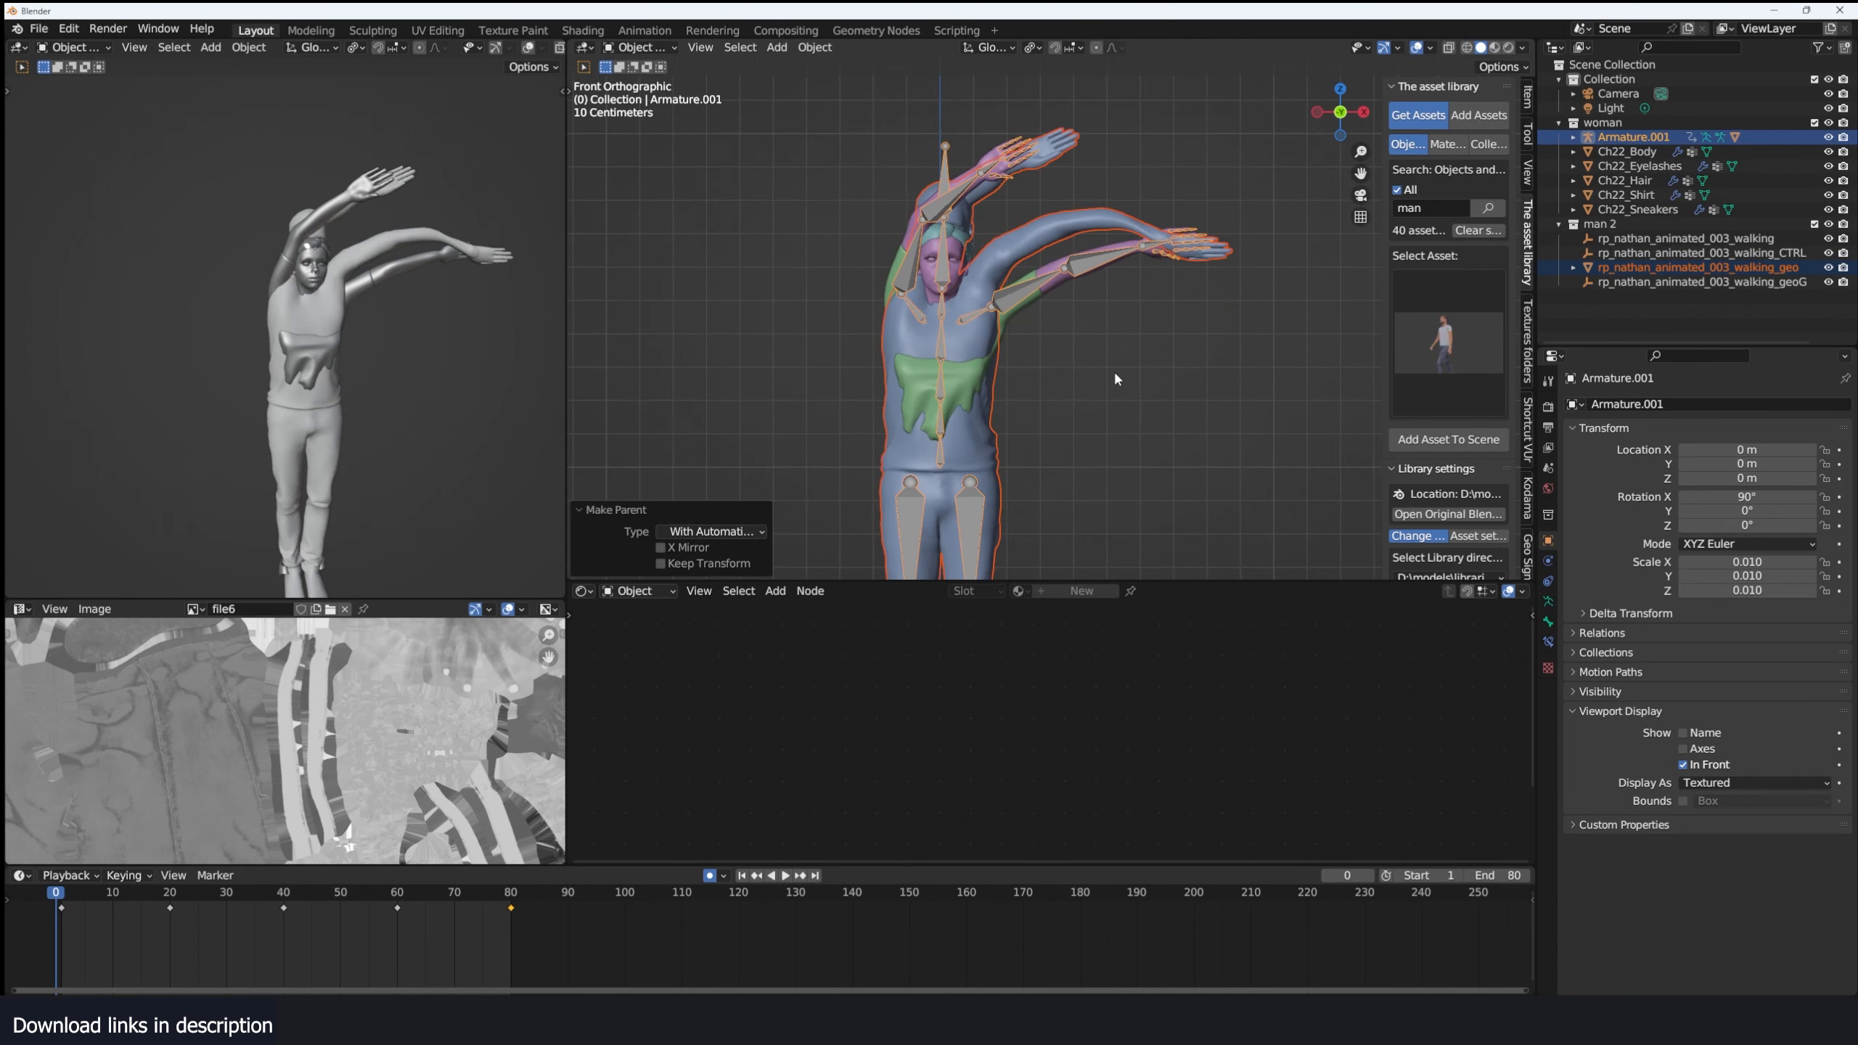
pyautogui.press('space')
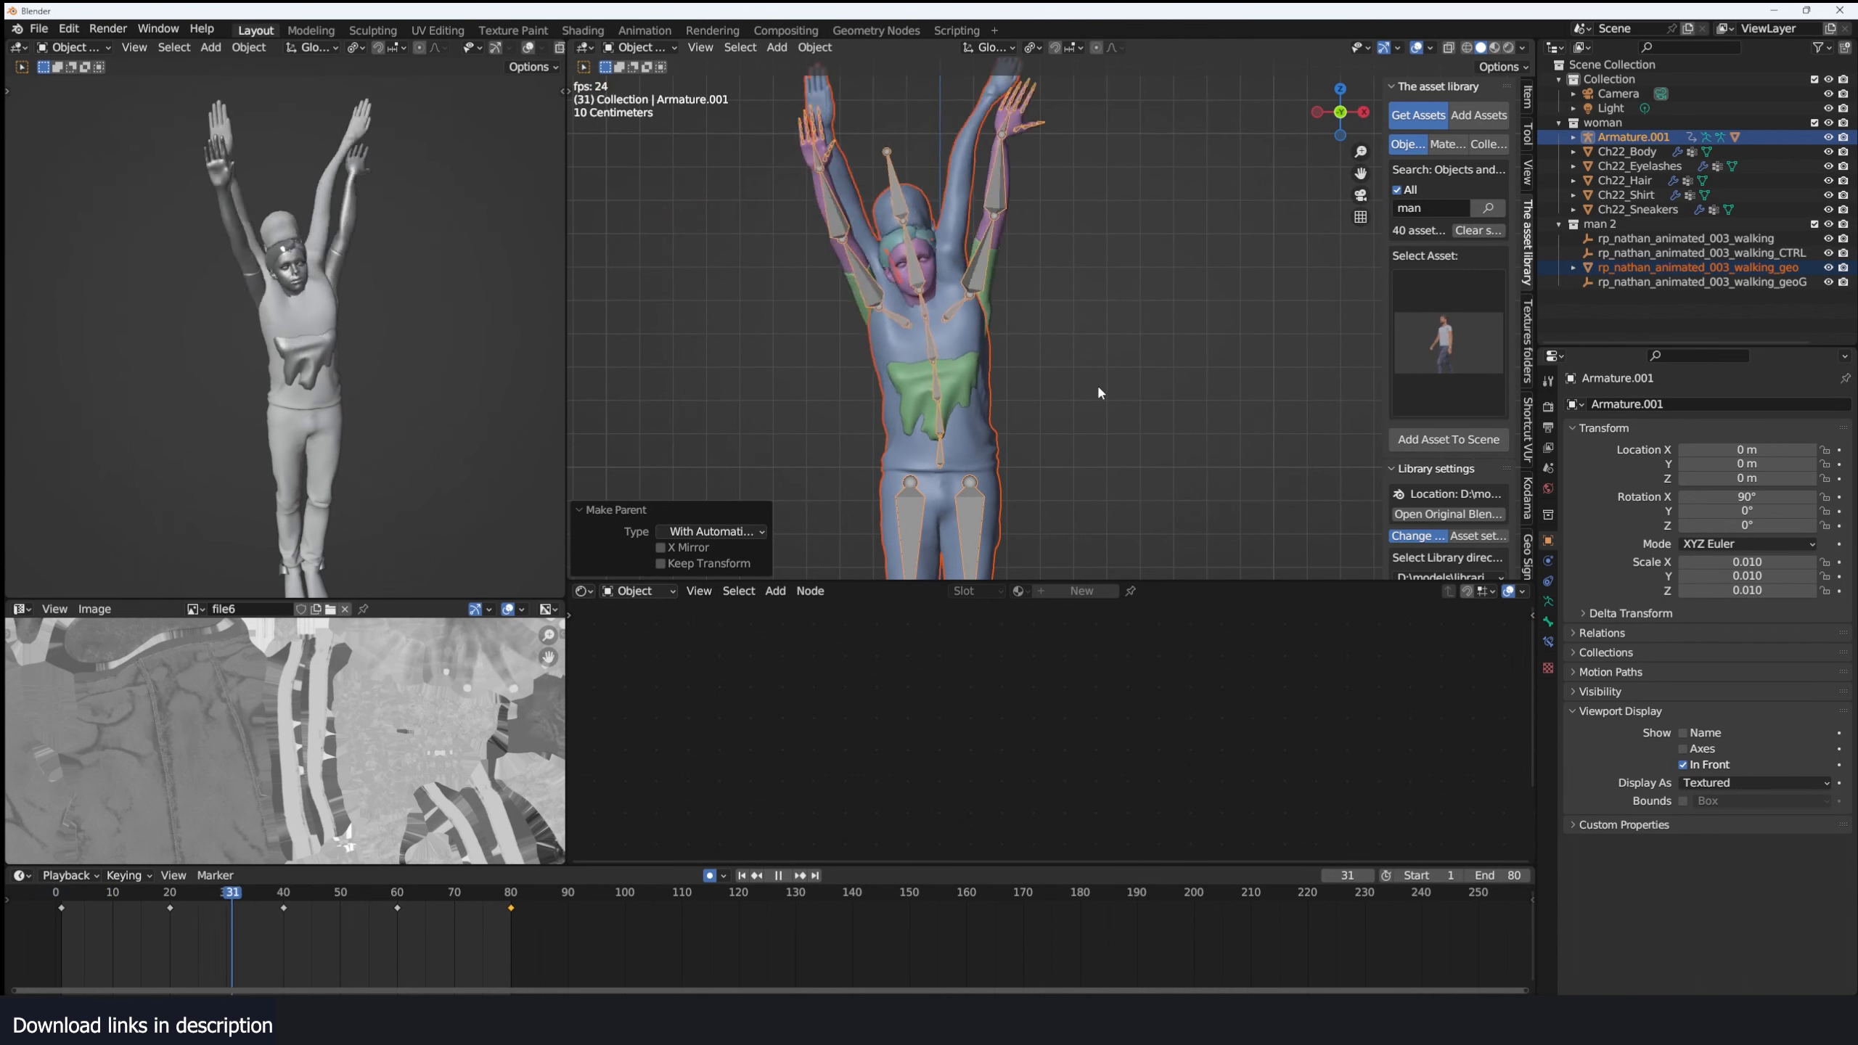
pyautogui.press('Escape')
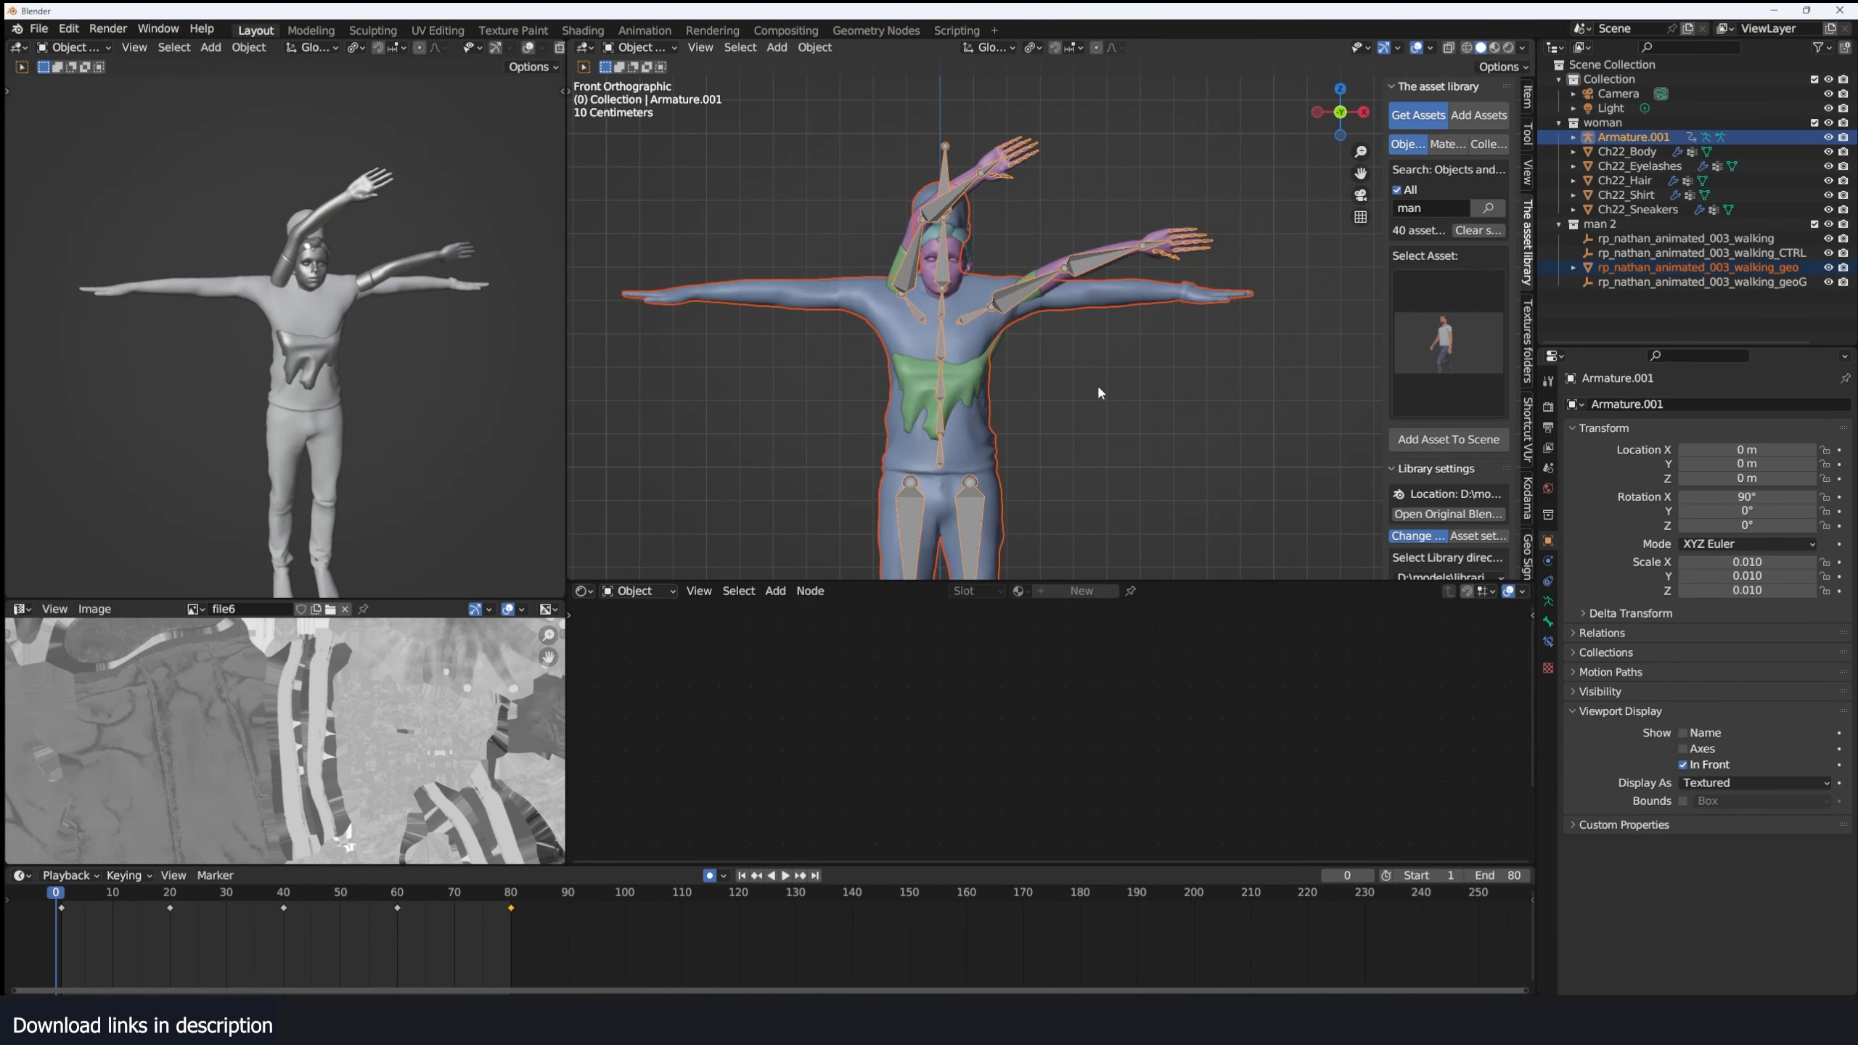
# Turn off auto keying and clear the rotation of all bones in Armature.001 to put it in a T-pose.
pyautogui.click(999, 306)
pyautogui.hotkey('ctrl', 'Tab')
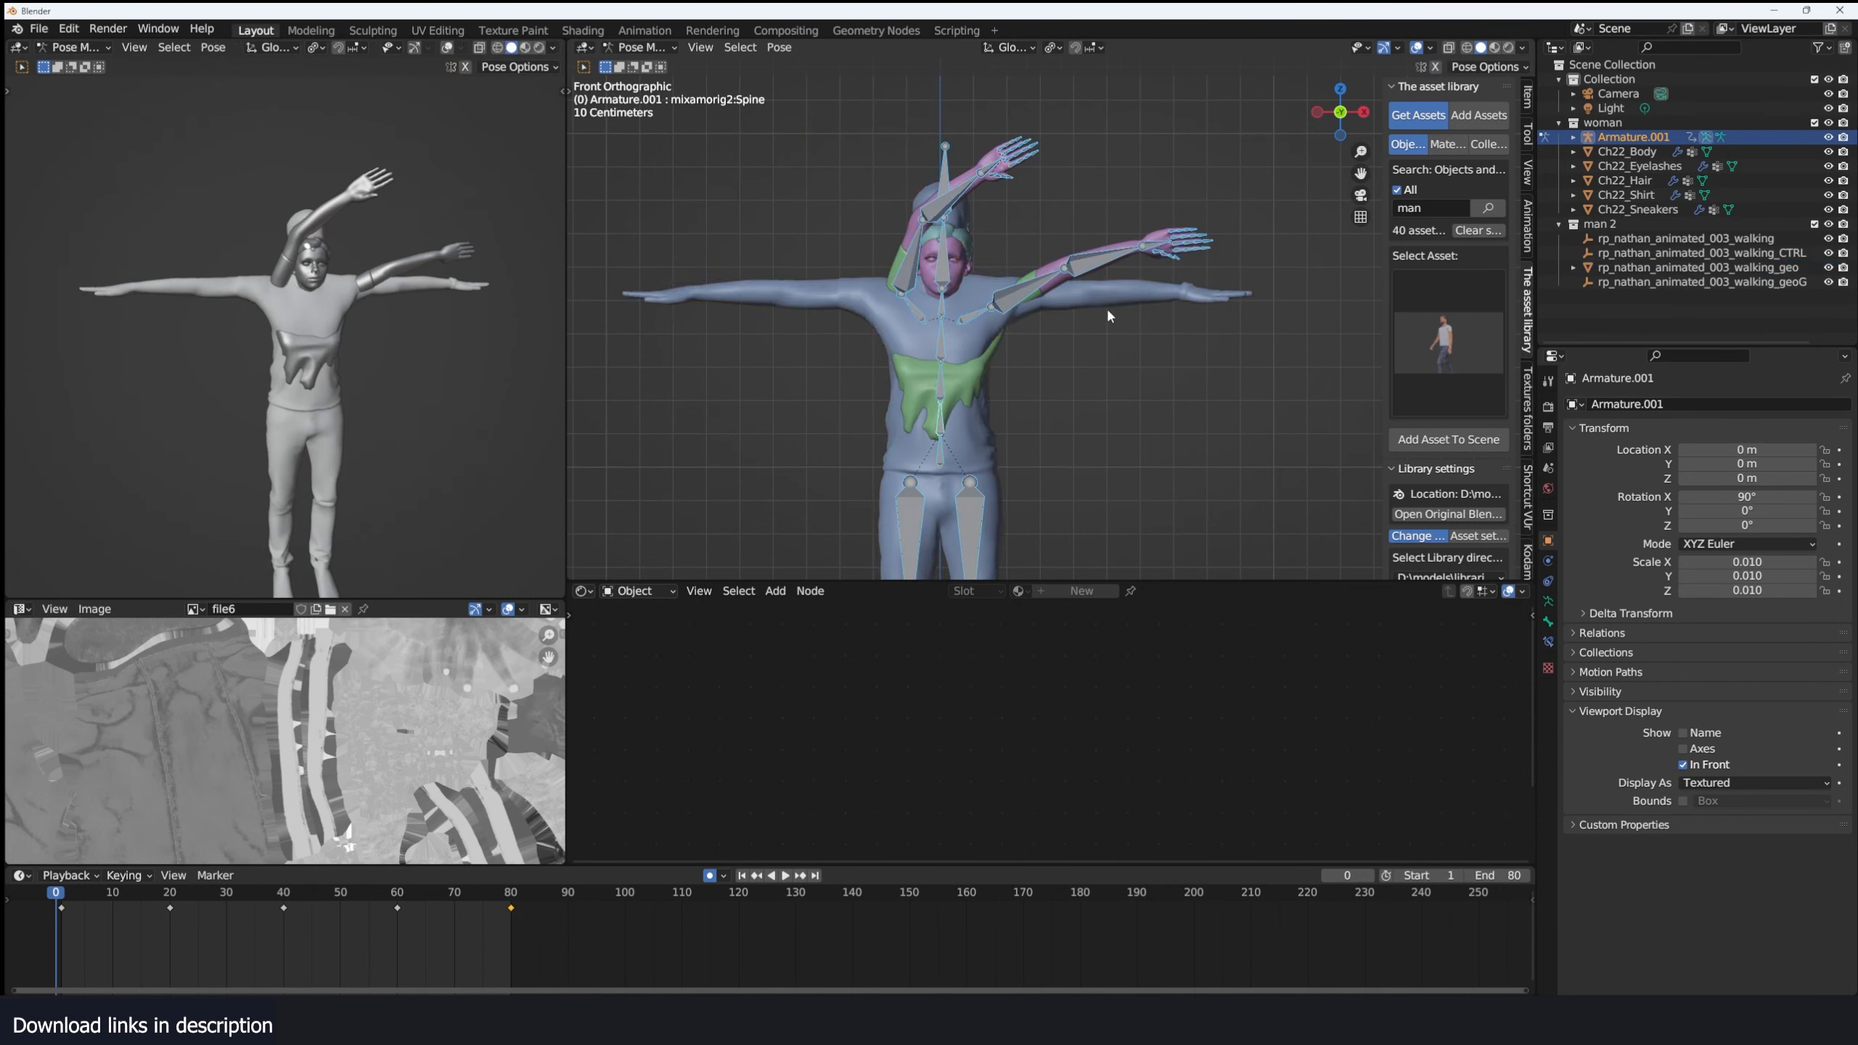
pyautogui.click(710, 875)
pyautogui.hotkey('alt', 'r')
pyautogui.hotkey('ctrl', 'Tab')
# Scale the man mesh by about 0.866 to match the armature's height and compare the two from the side.
pyautogui.press('KP_Decimal')
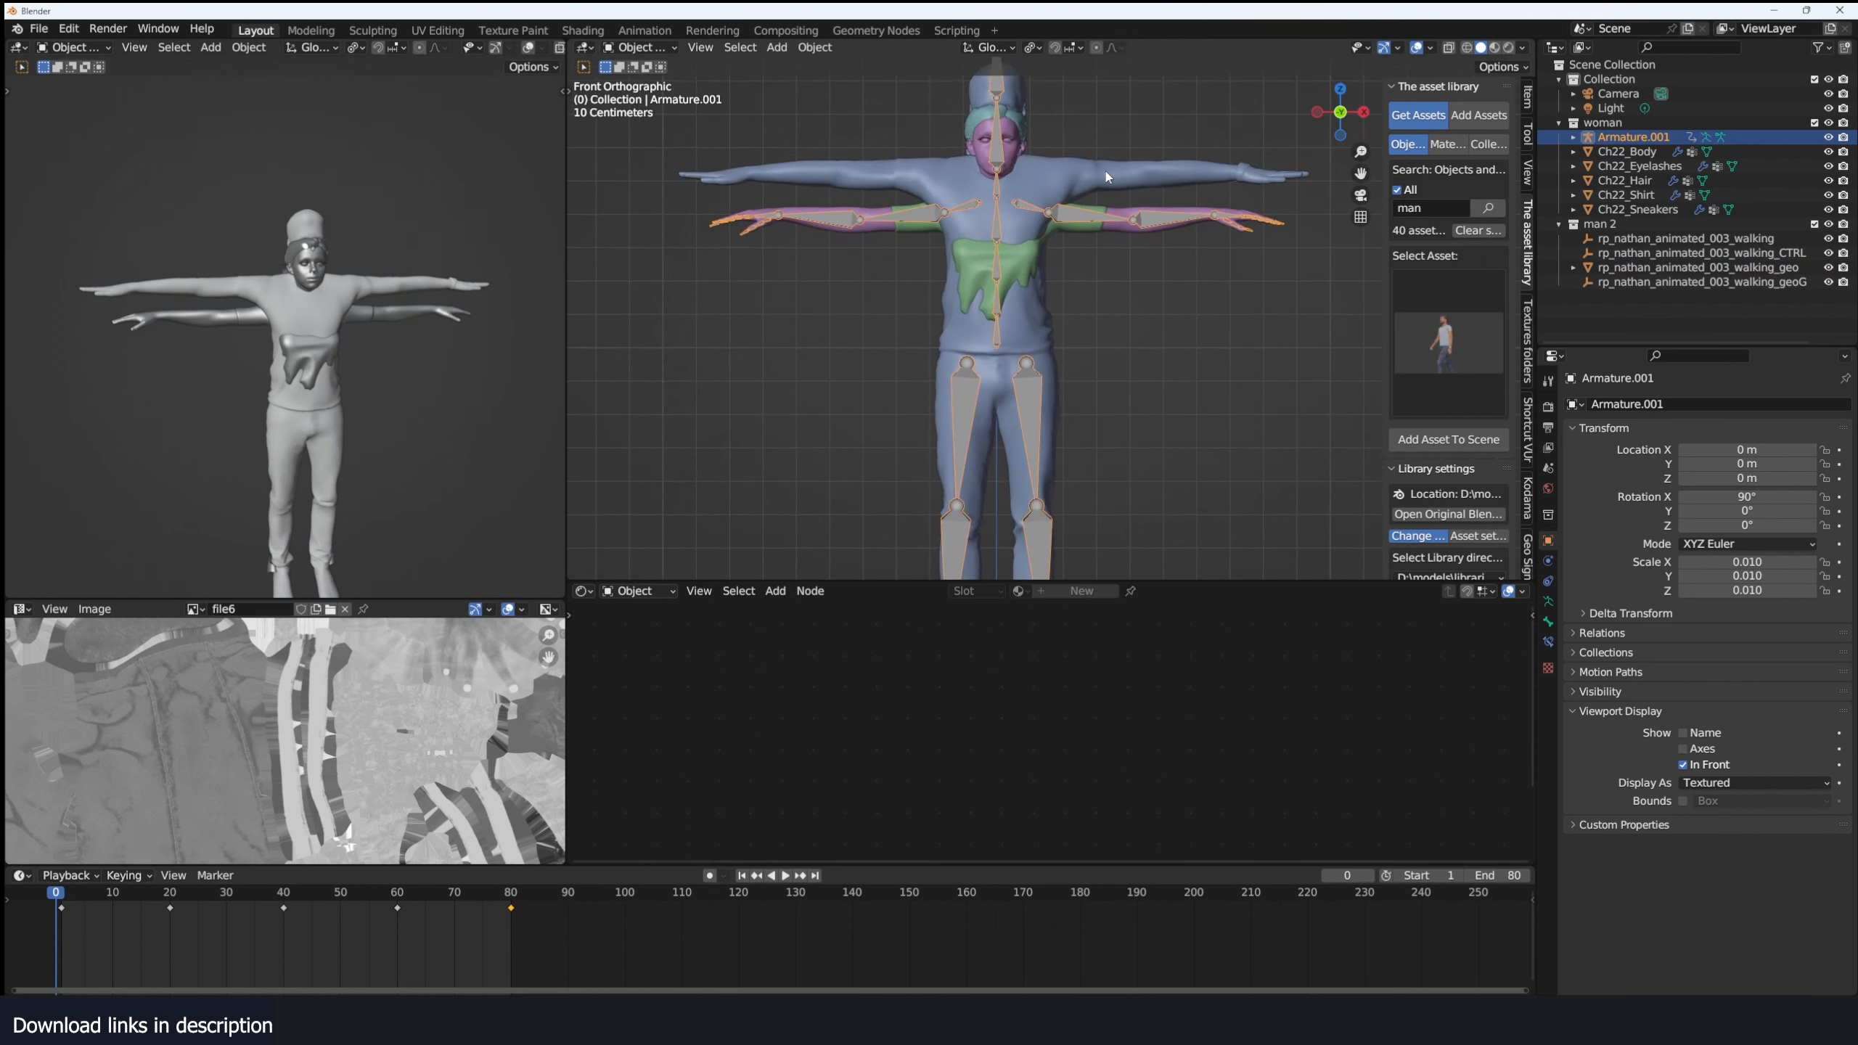
pyautogui.click(1016, 154)
pyautogui.press('s')
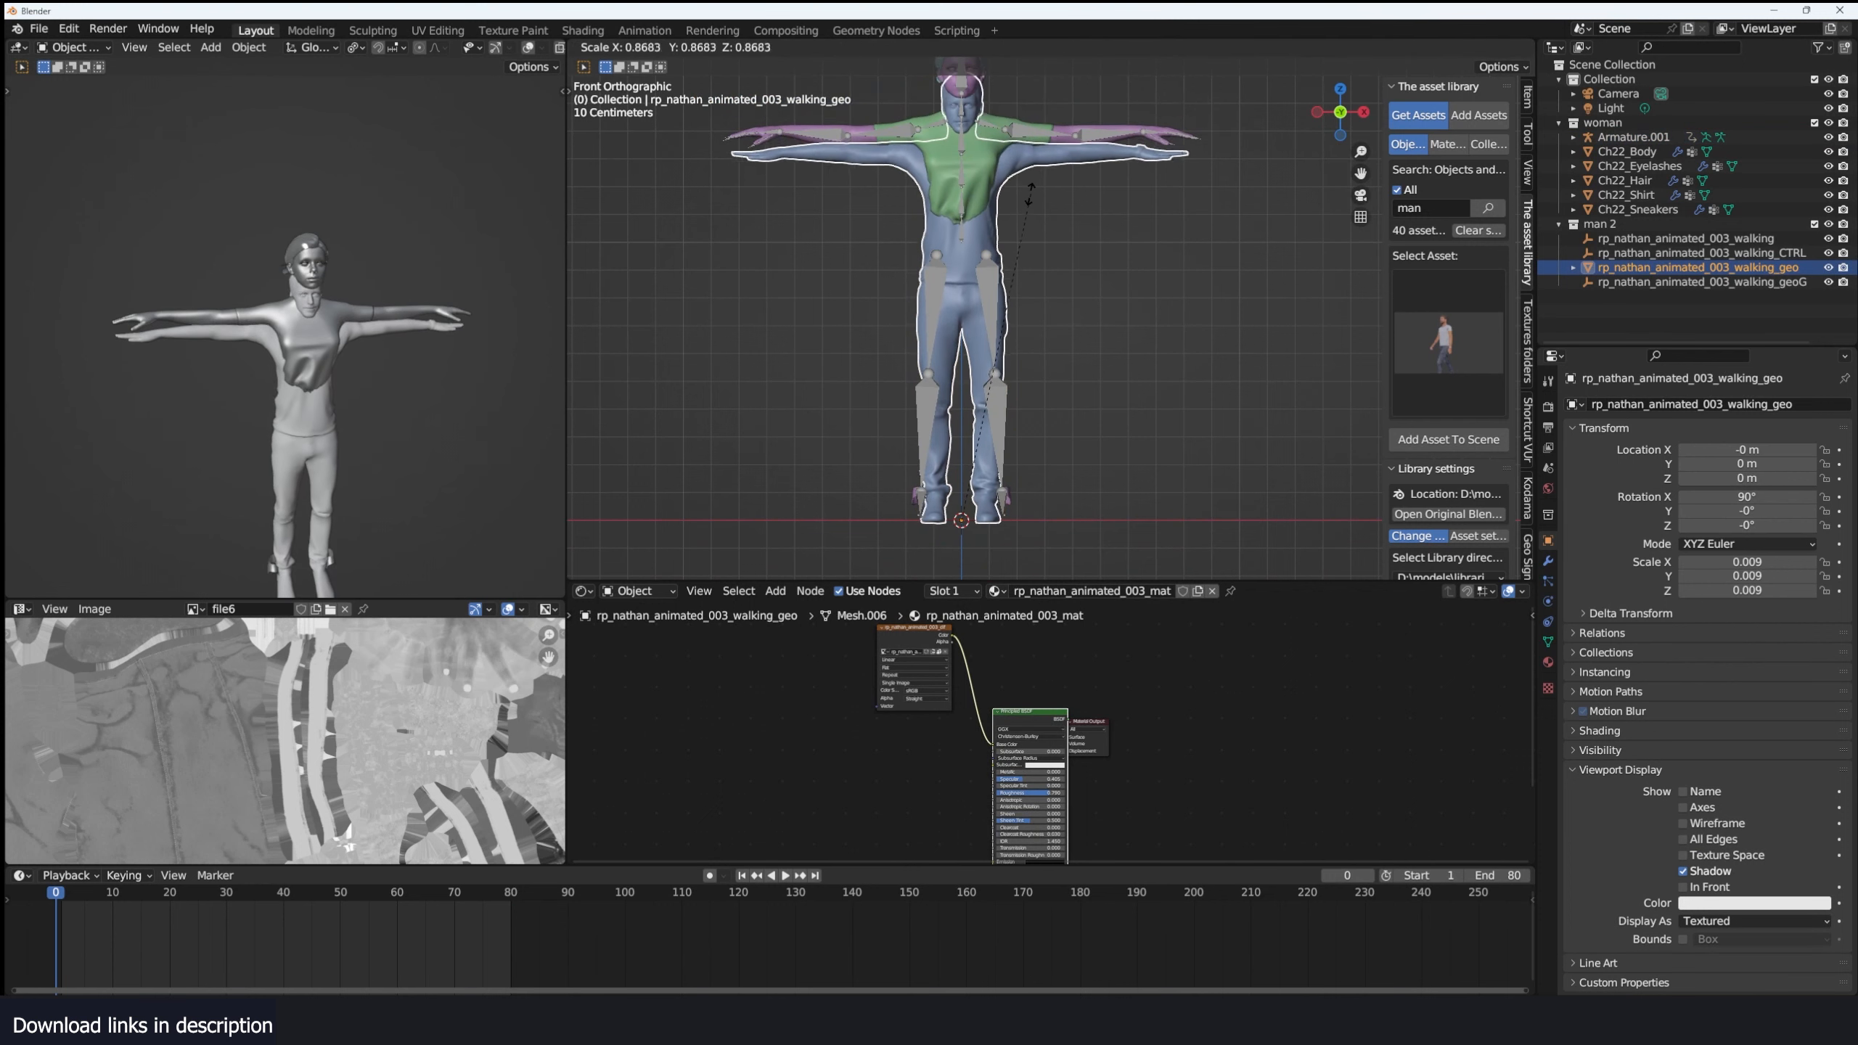
pyautogui.click(1048, 233)
pyautogui.press('KP_3')
pyautogui.press('g')
pyautogui.press('Escape')
# Fine-tune the man mesh's size by scaling it by about 1.075 and again by about 0.989 to fit the bones.
pyautogui.press('s')
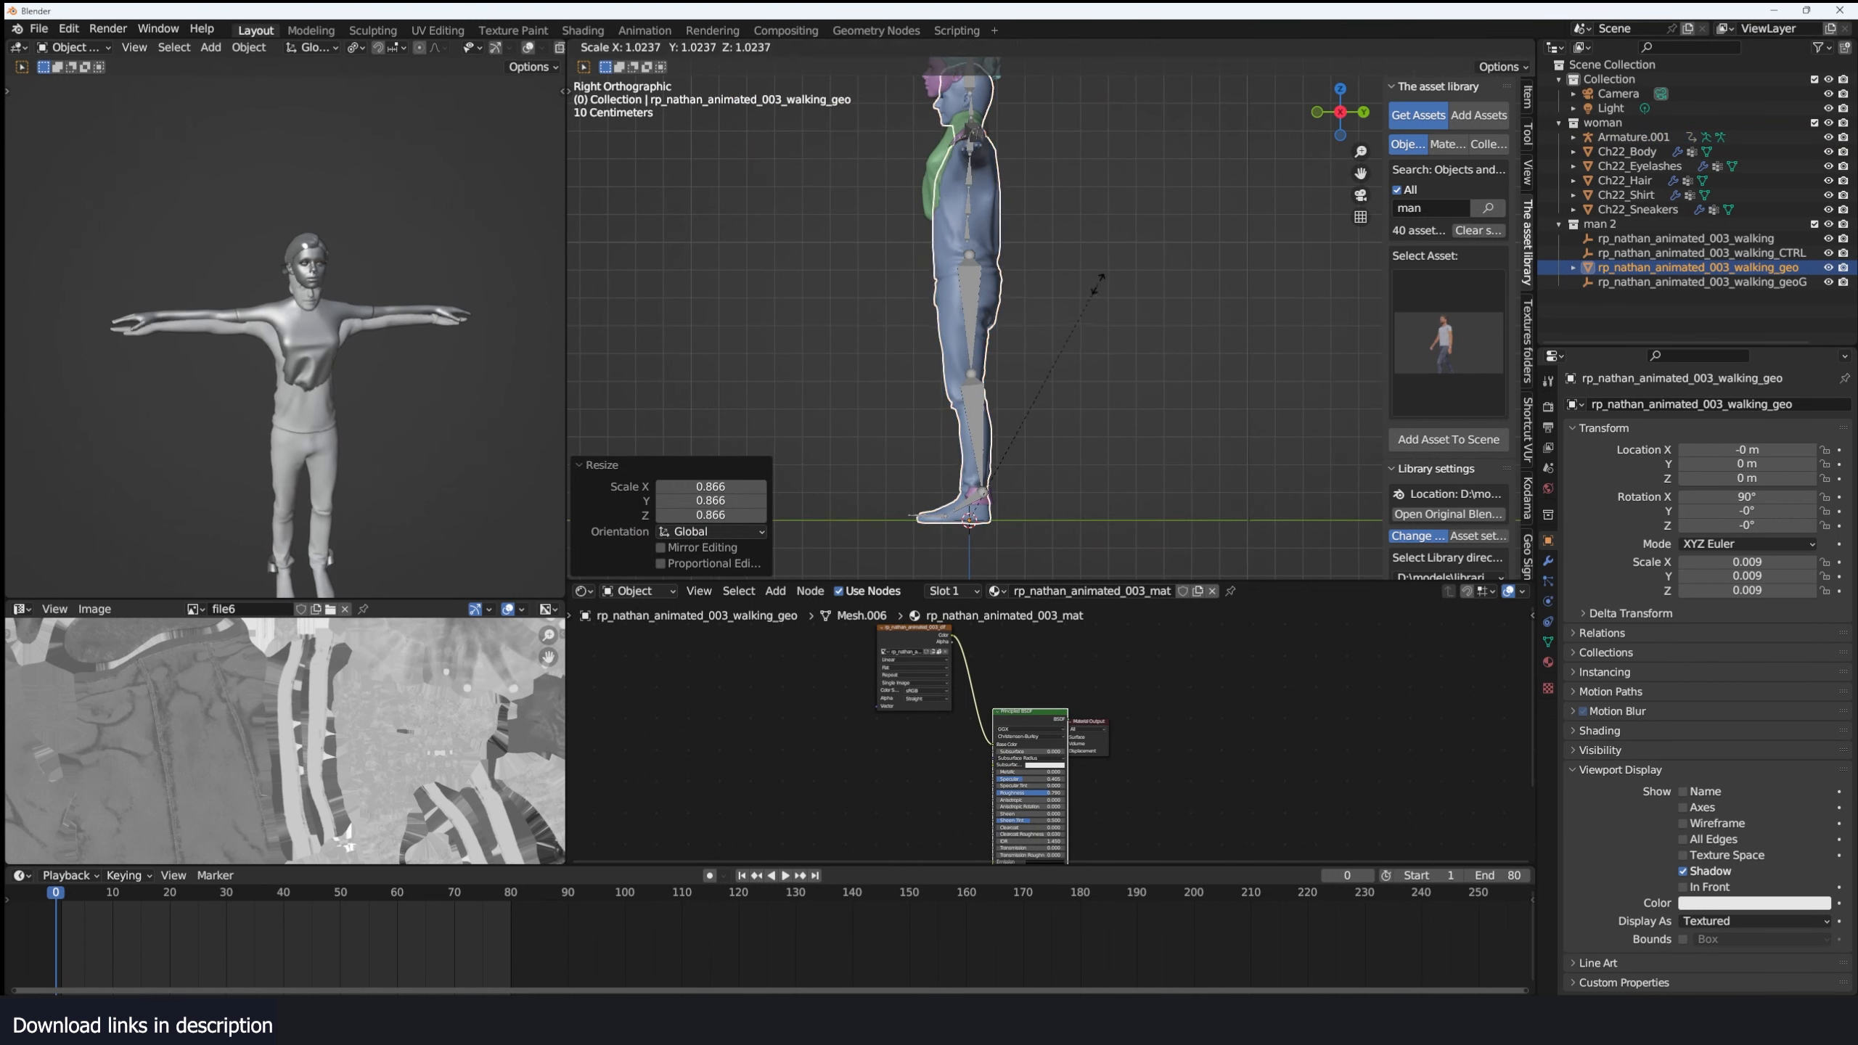
pyautogui.click(1108, 276)
pyautogui.press('KP_1')
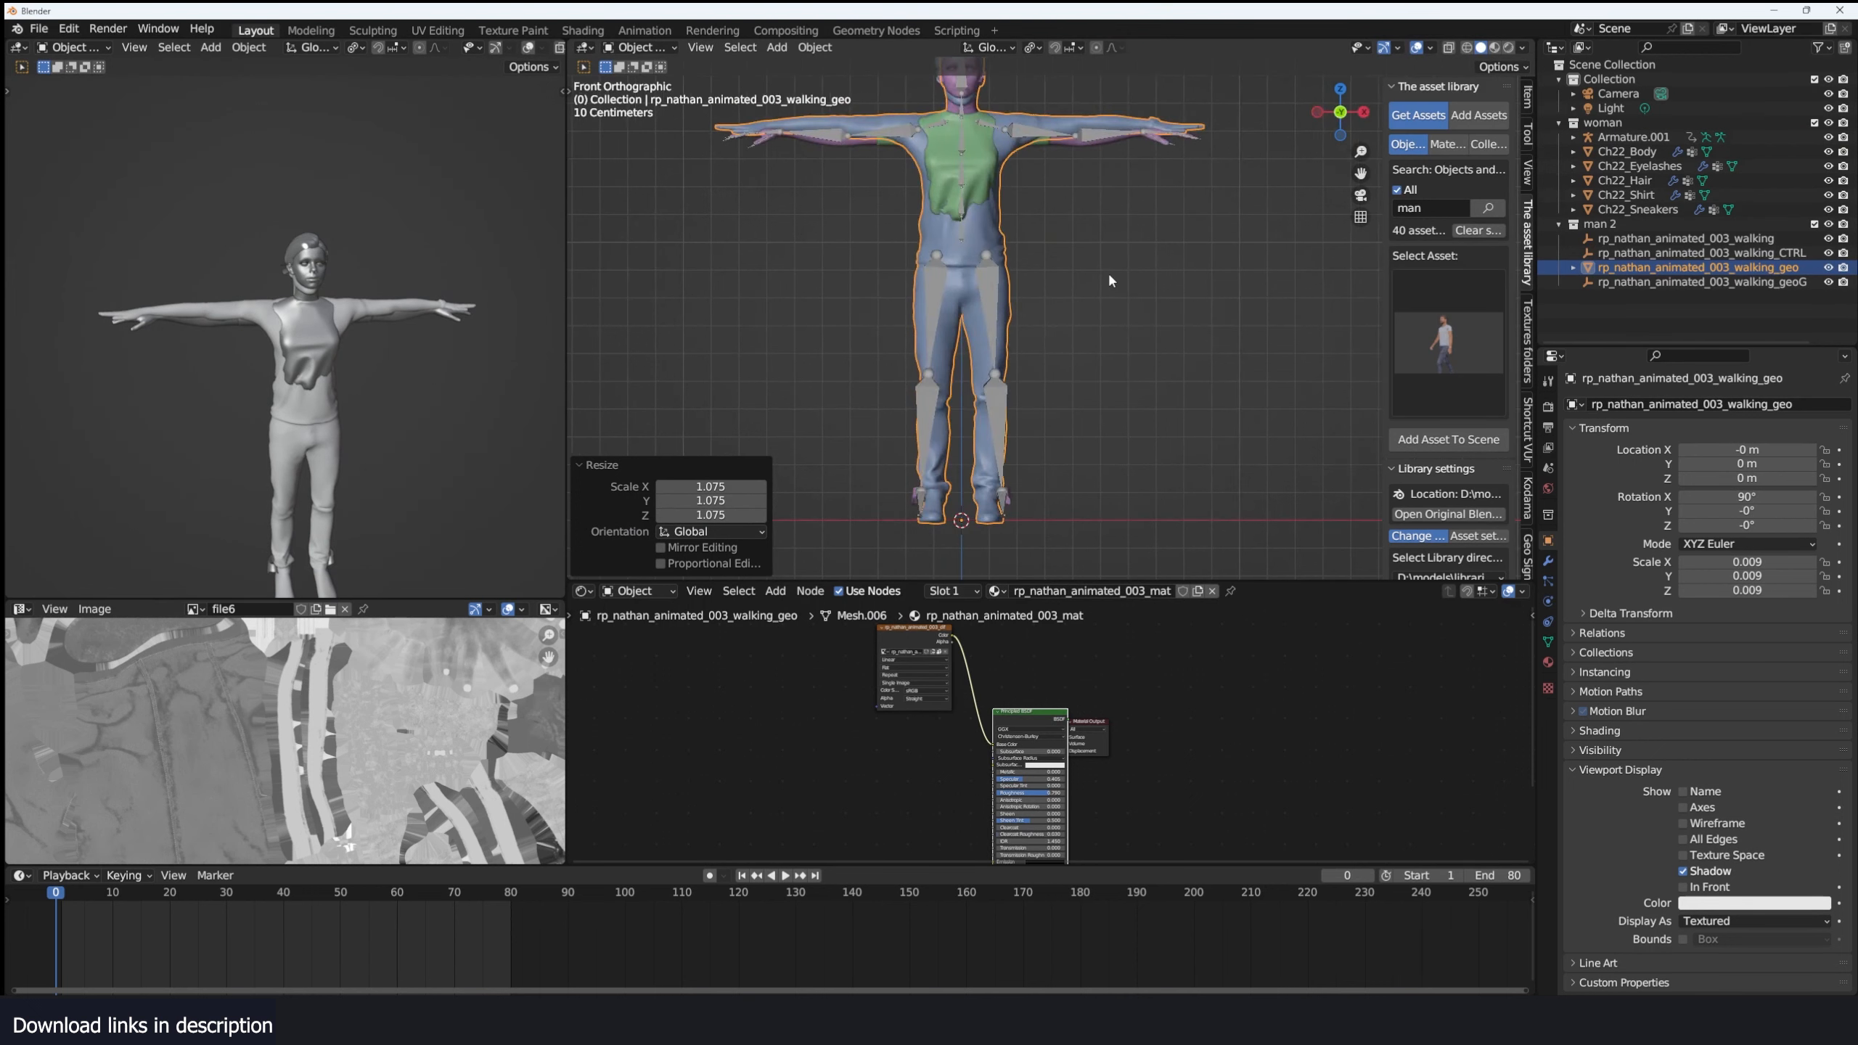
pyautogui.press('s')
pyautogui.click(1185, 176)
pyautogui.keyDown('shift'); pyautogui.moveTo(1185, 175); pyautogui.dragTo(1186, 236, button='middle'); pyautogui.keyUp('shift')
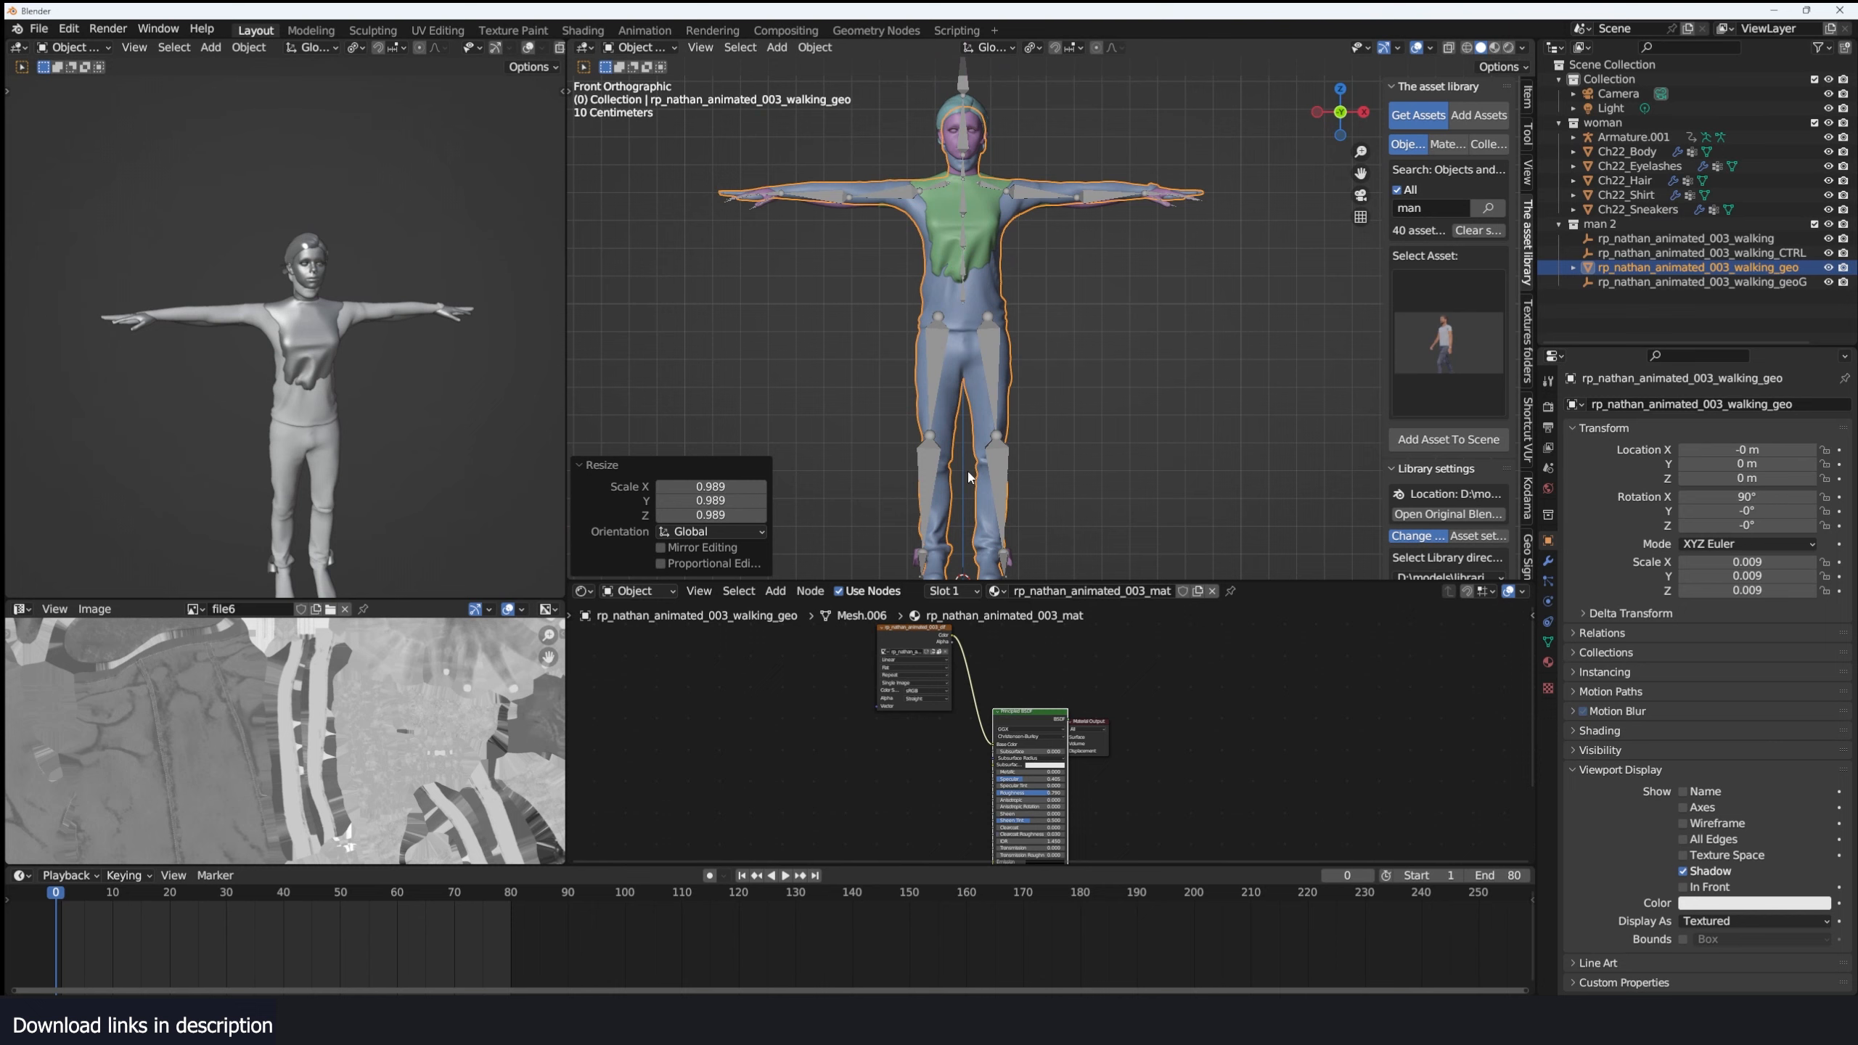
pyautogui.scroll(1, 1046, 172)
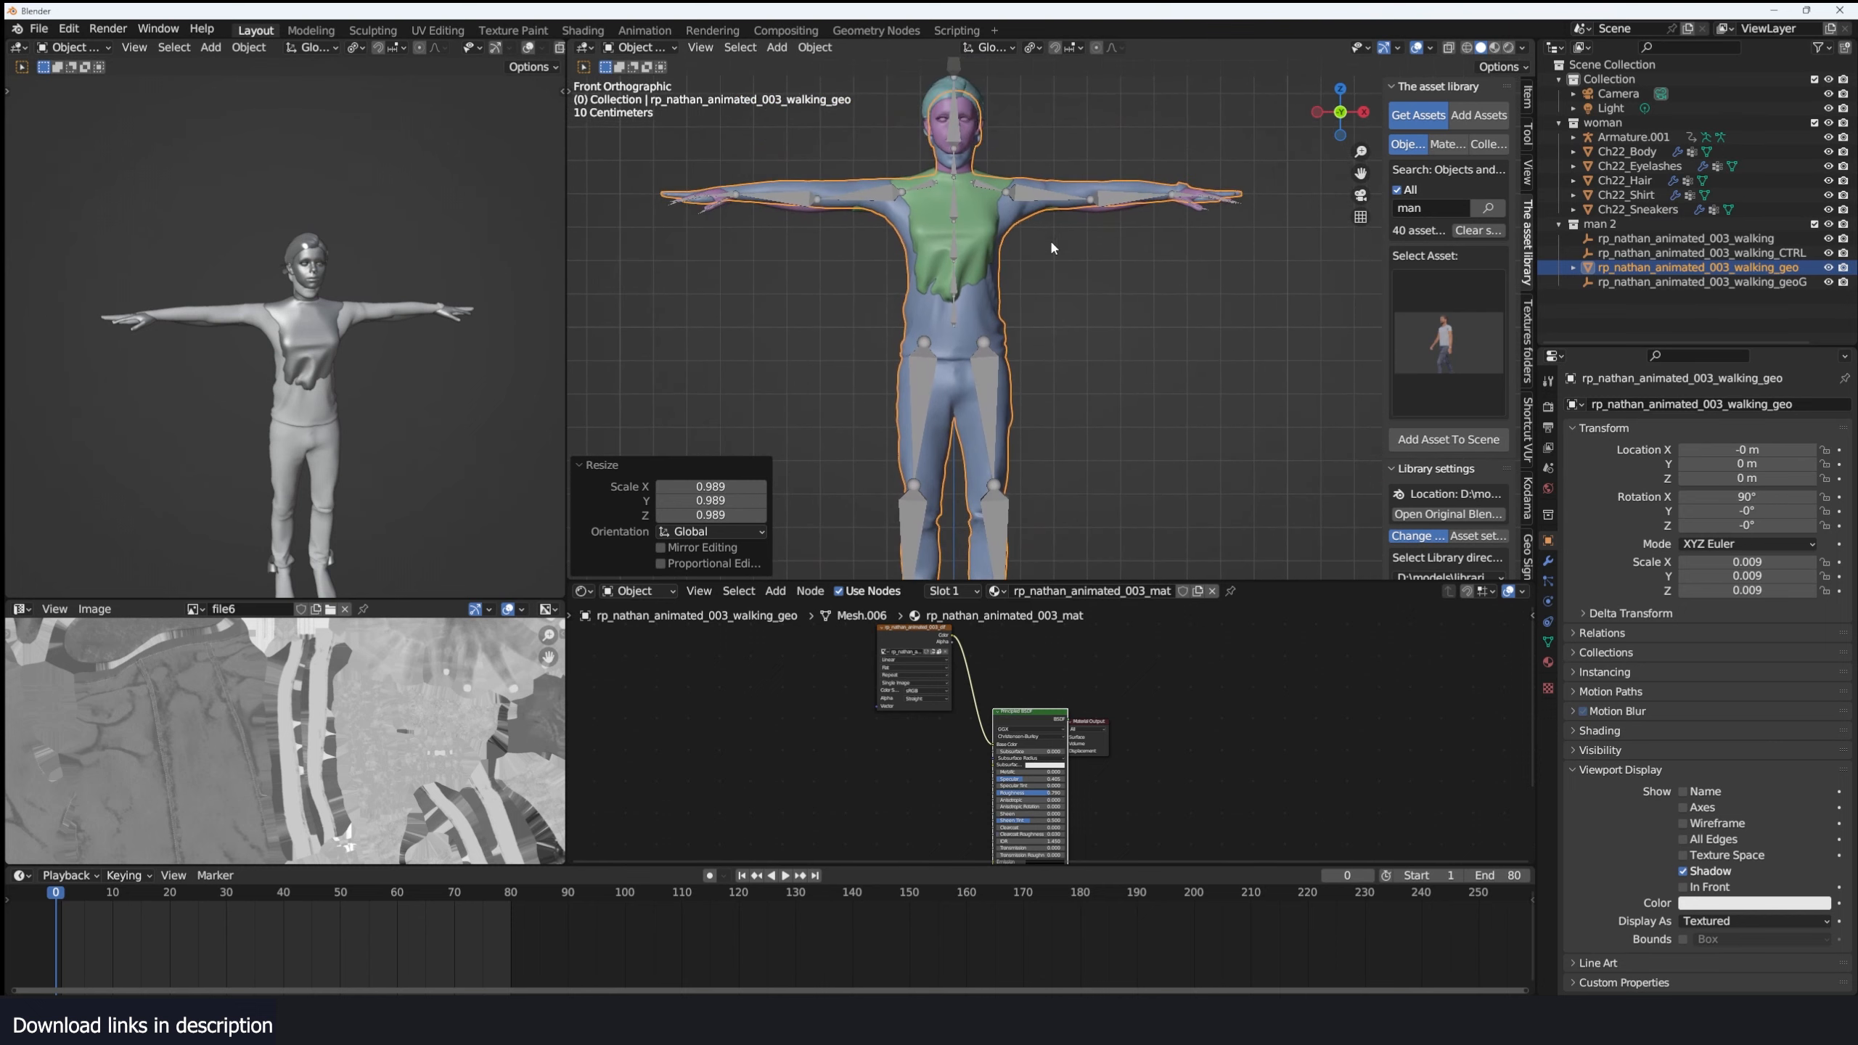
pyautogui.keyDown('shift'); pyautogui.moveTo(984, 192); pyautogui.dragTo(997, 270, button='middle'); pyautogui.keyUp('shift')
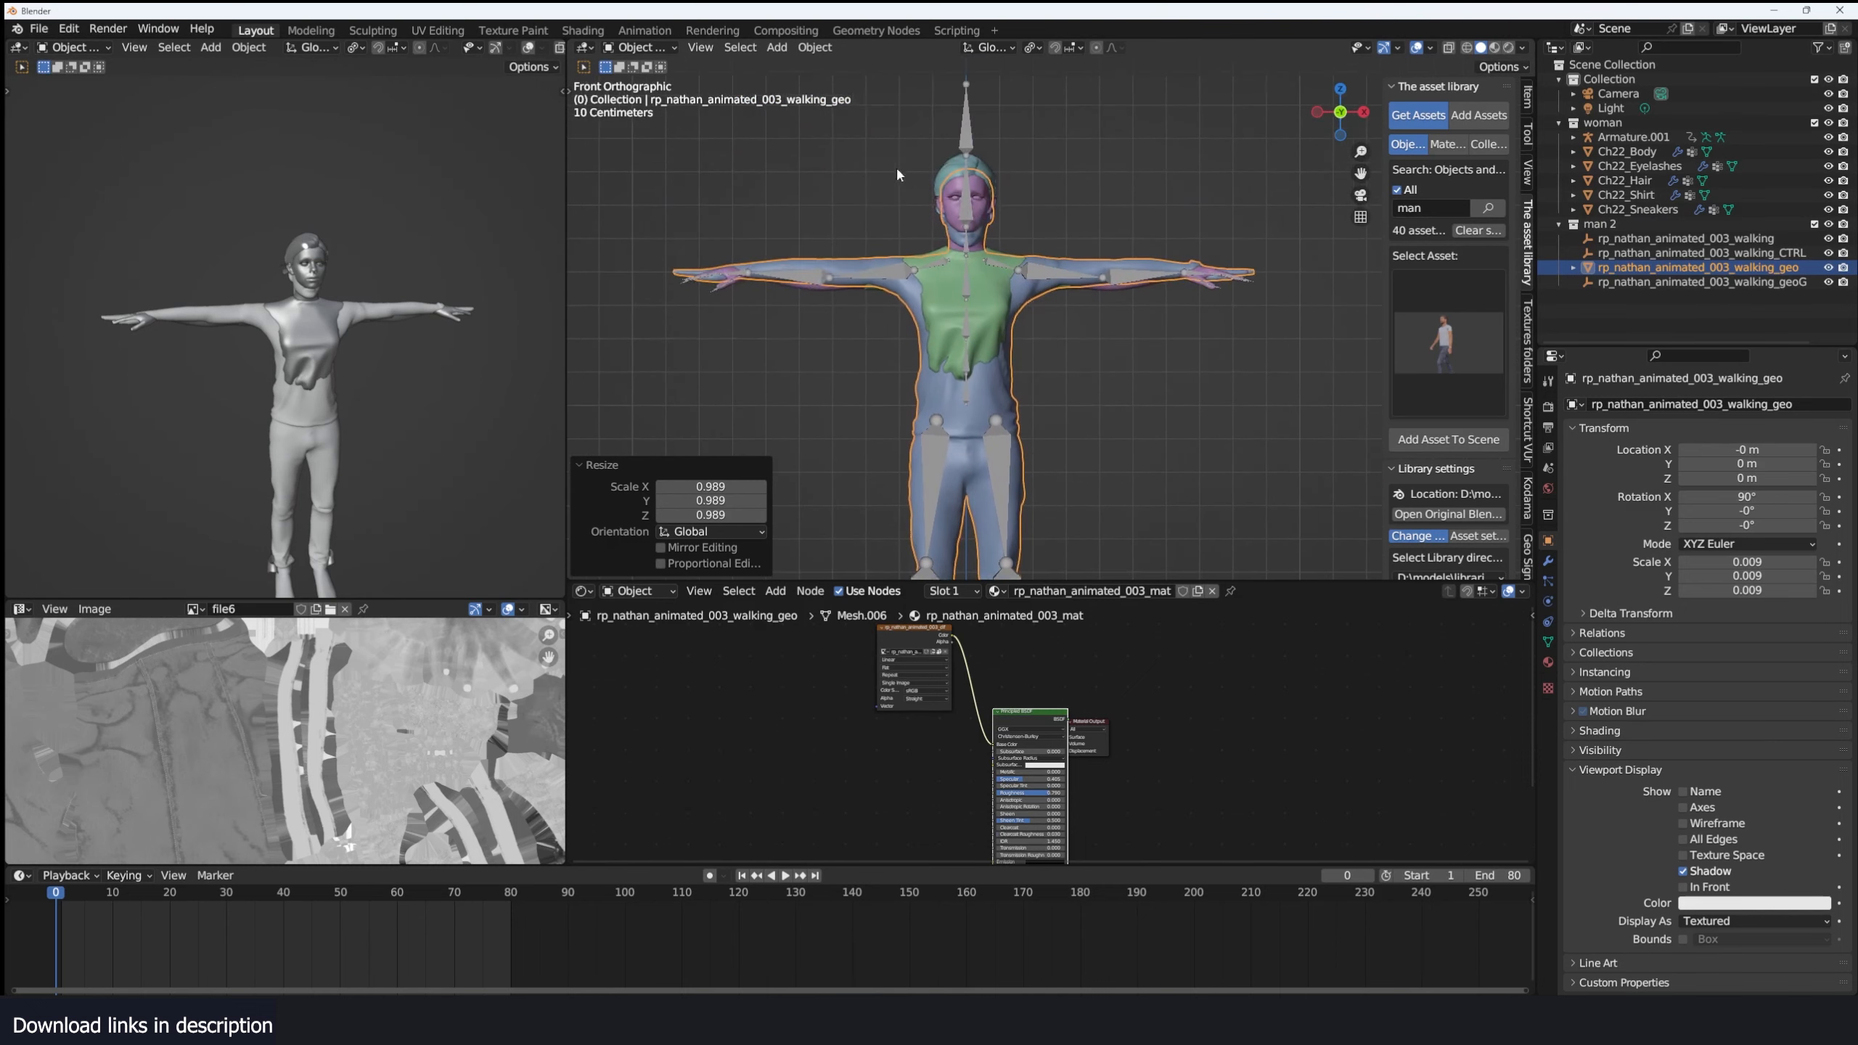
pyautogui.scroll(1, 1070, 282)
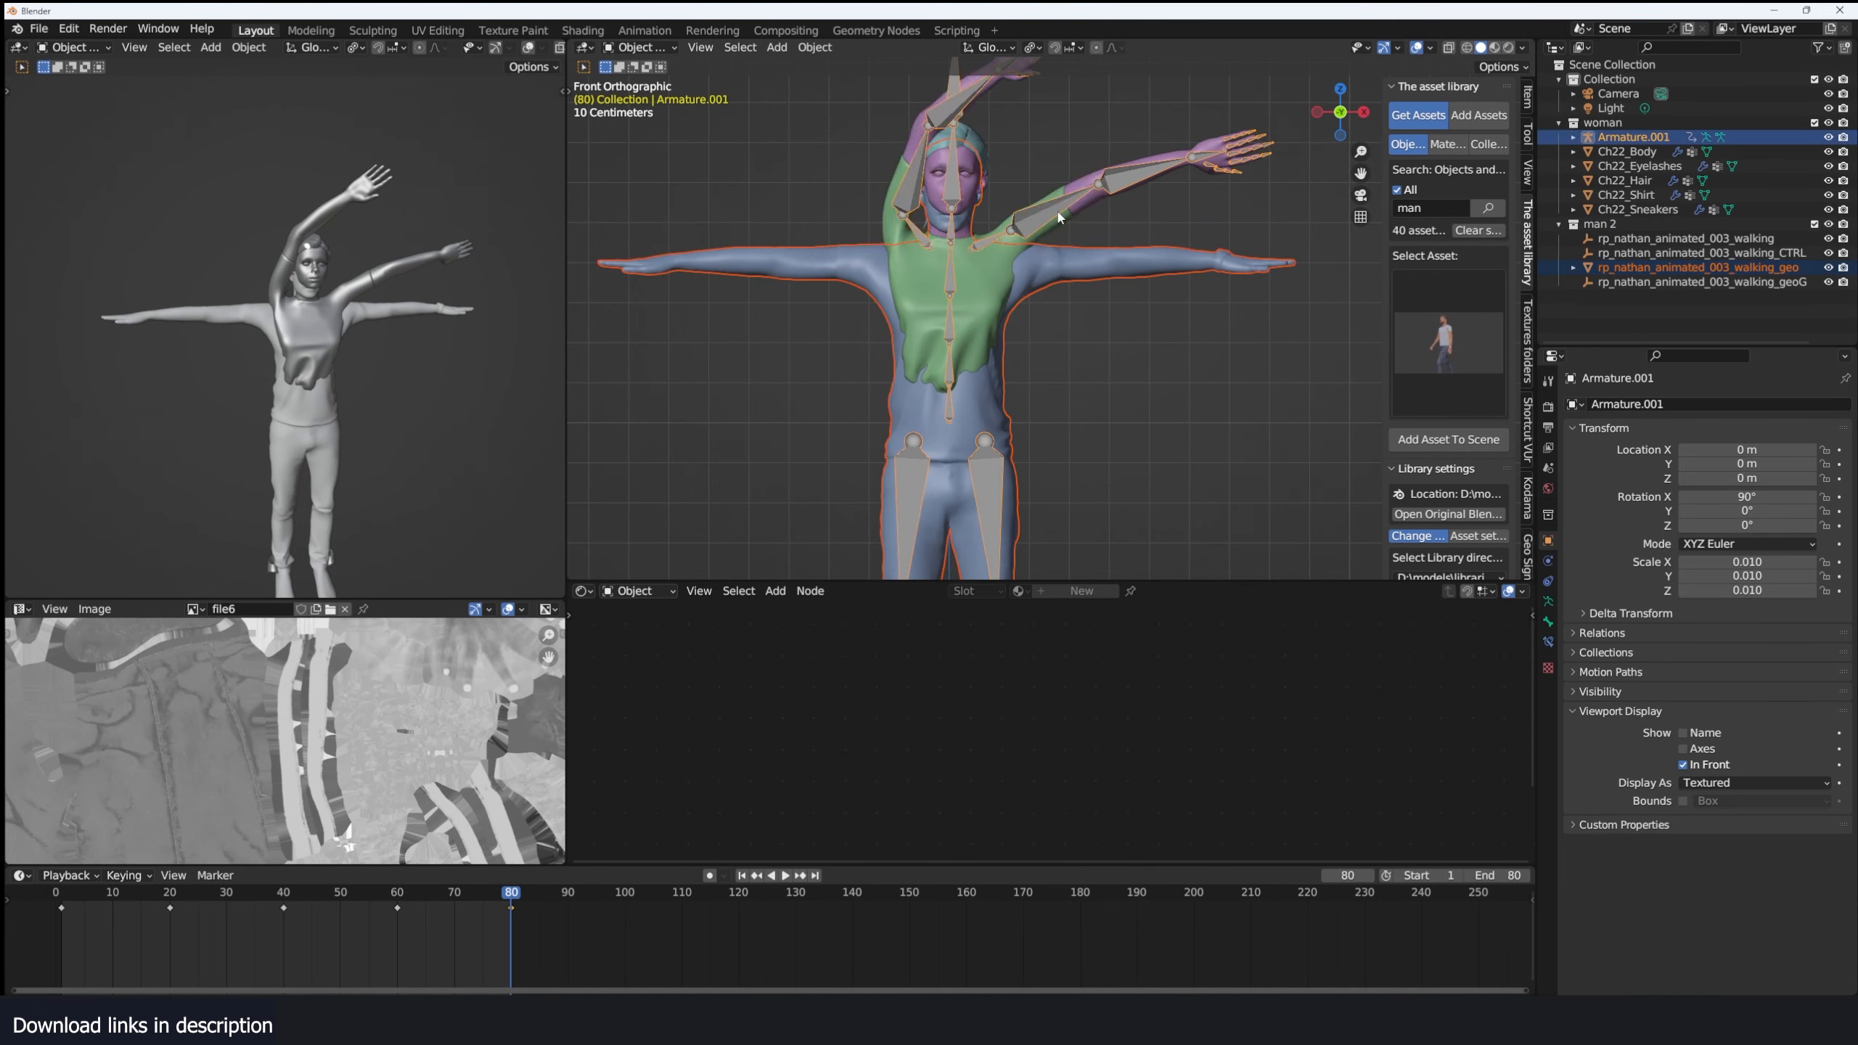
# Parent the fitted man mesh to Armature.001 with automatic weights and play the animation.
pyautogui.hotkey('ctrl', 'p')
pyautogui.click(1057, 212)
pyautogui.click(1106, 267)
pyautogui.press('space')
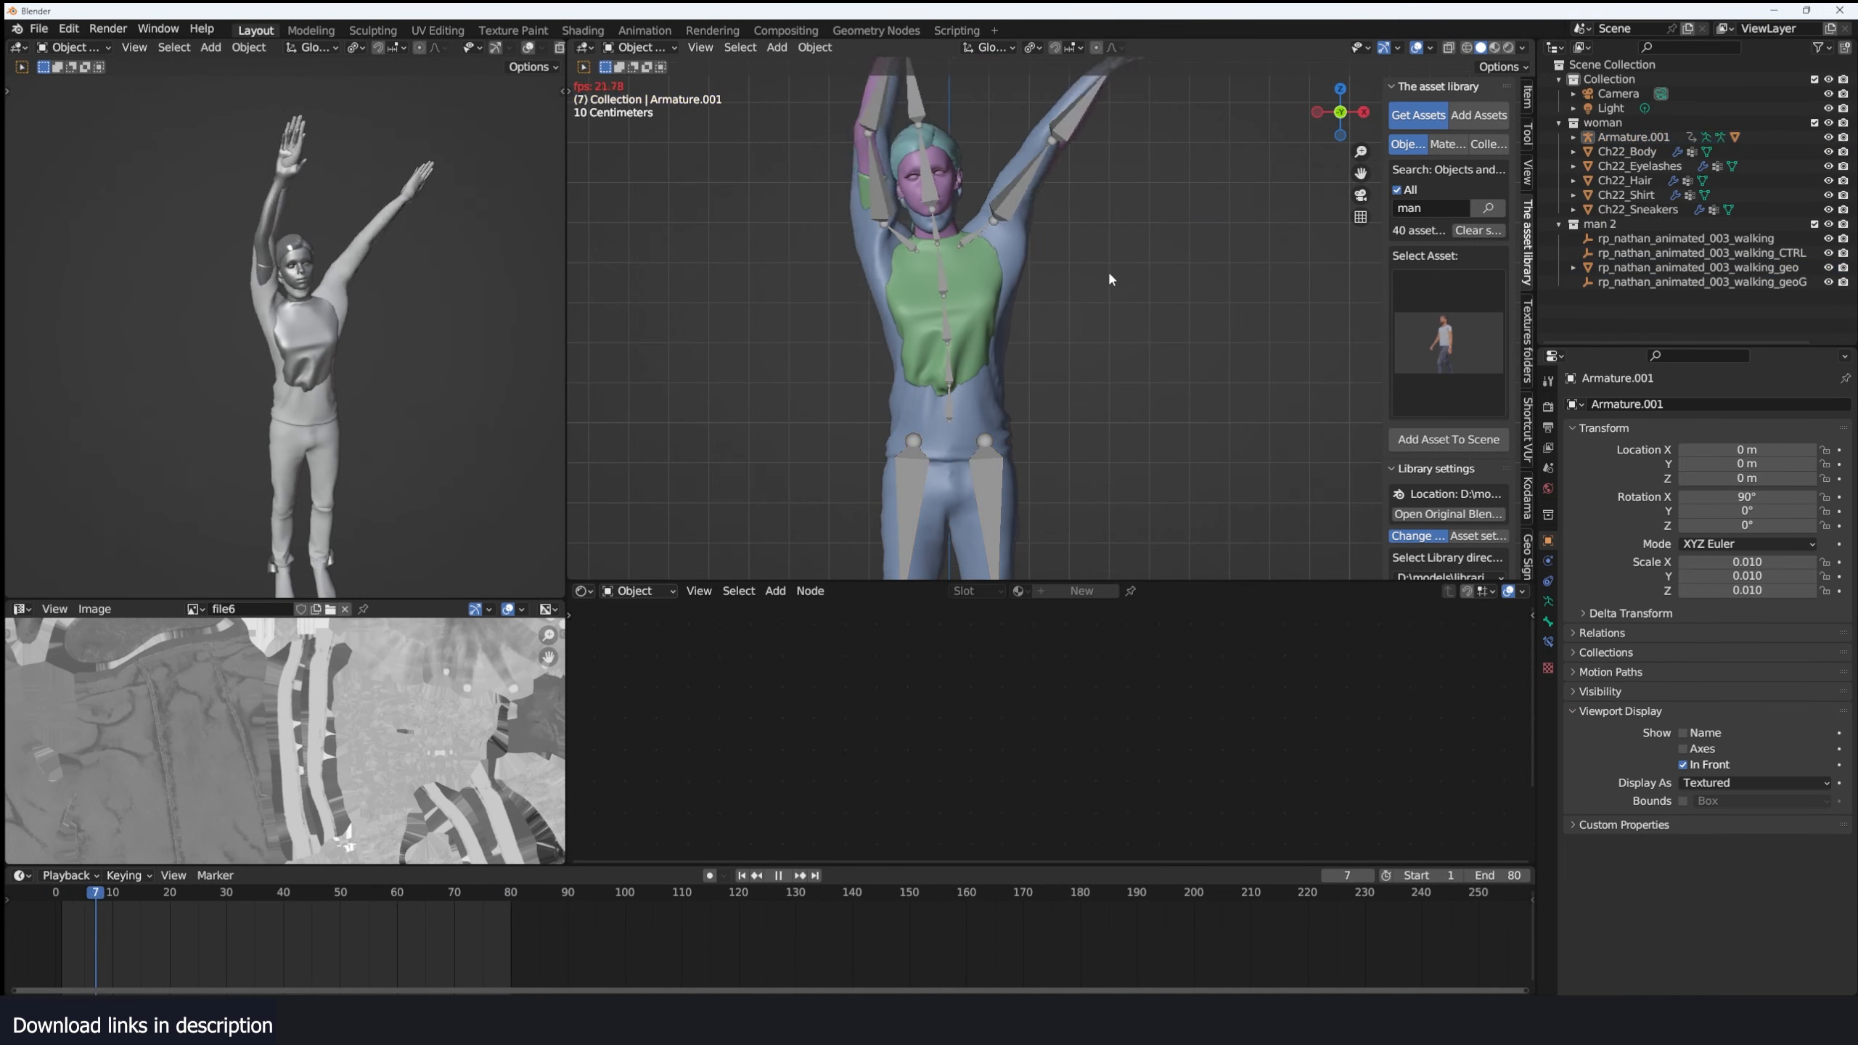
pyautogui.press('space')
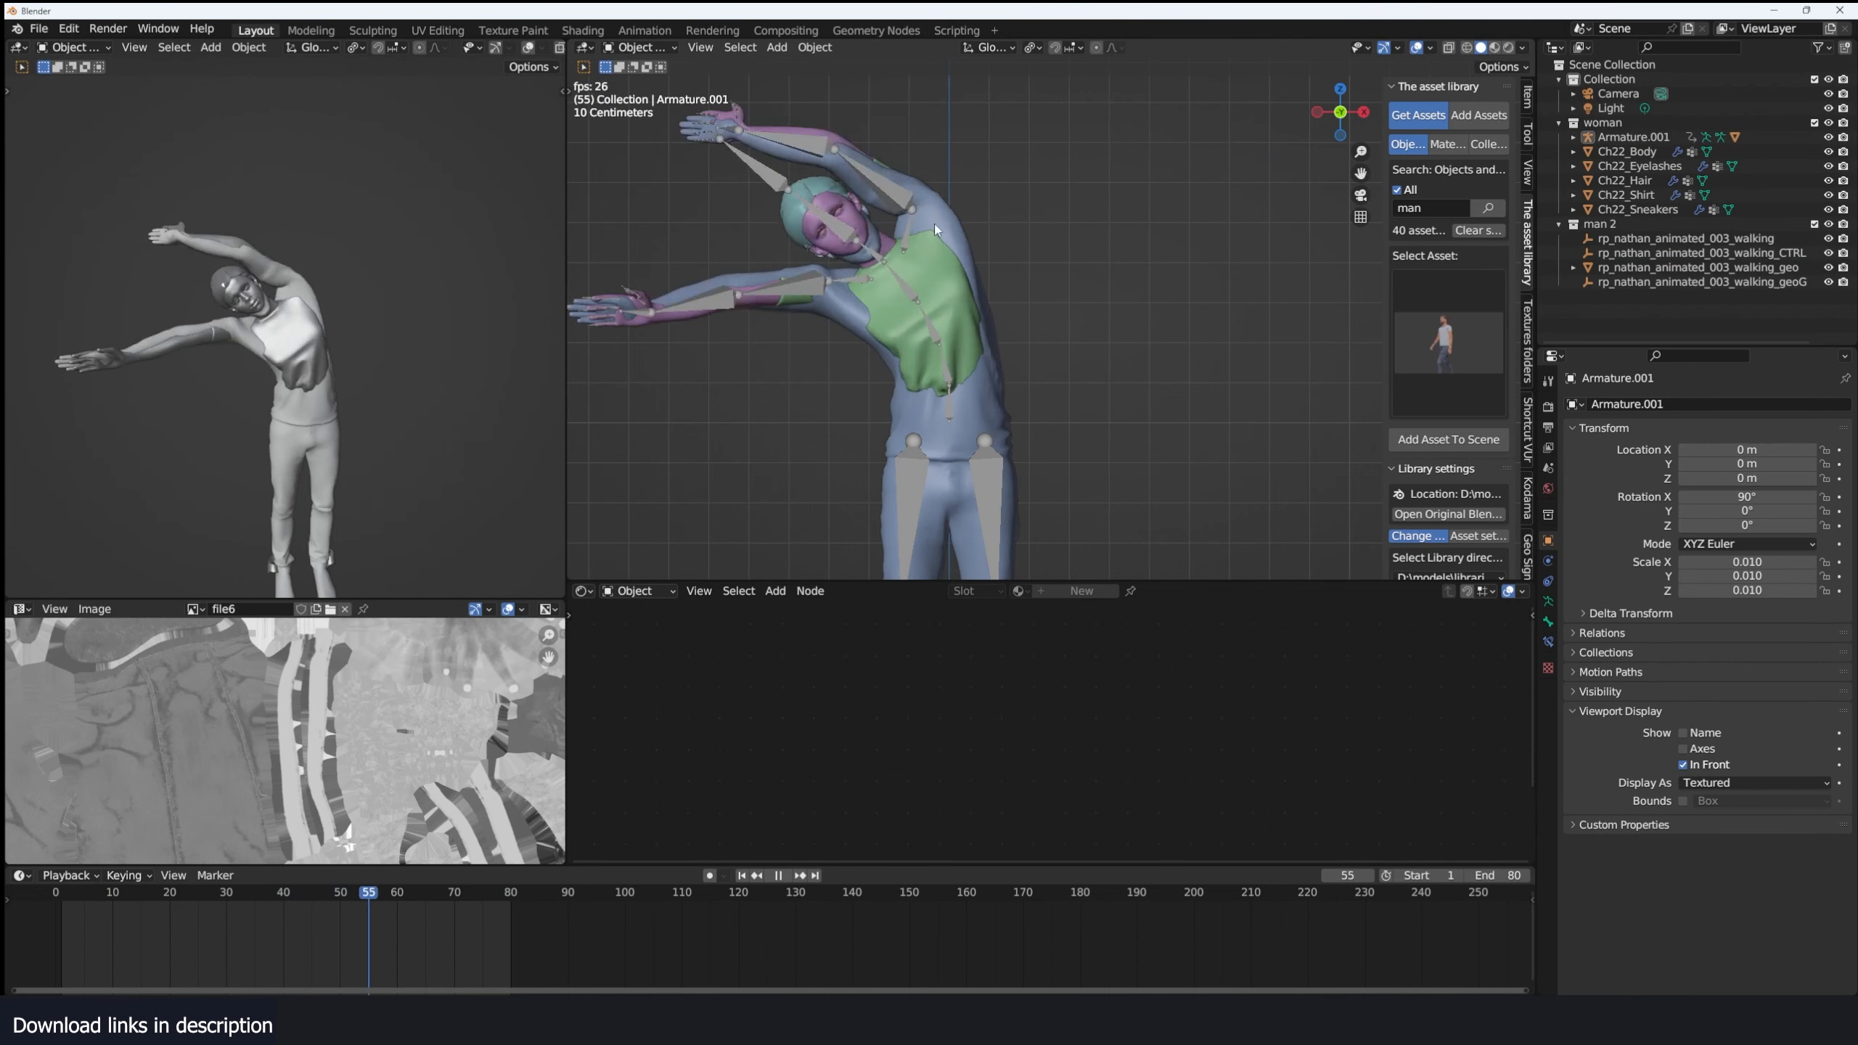
# Duplicate the man mesh together with its armature, move the copy about 0.95 m along X, and play the animation.
pyautogui.click(925, 206)
pyautogui.click(905, 206)
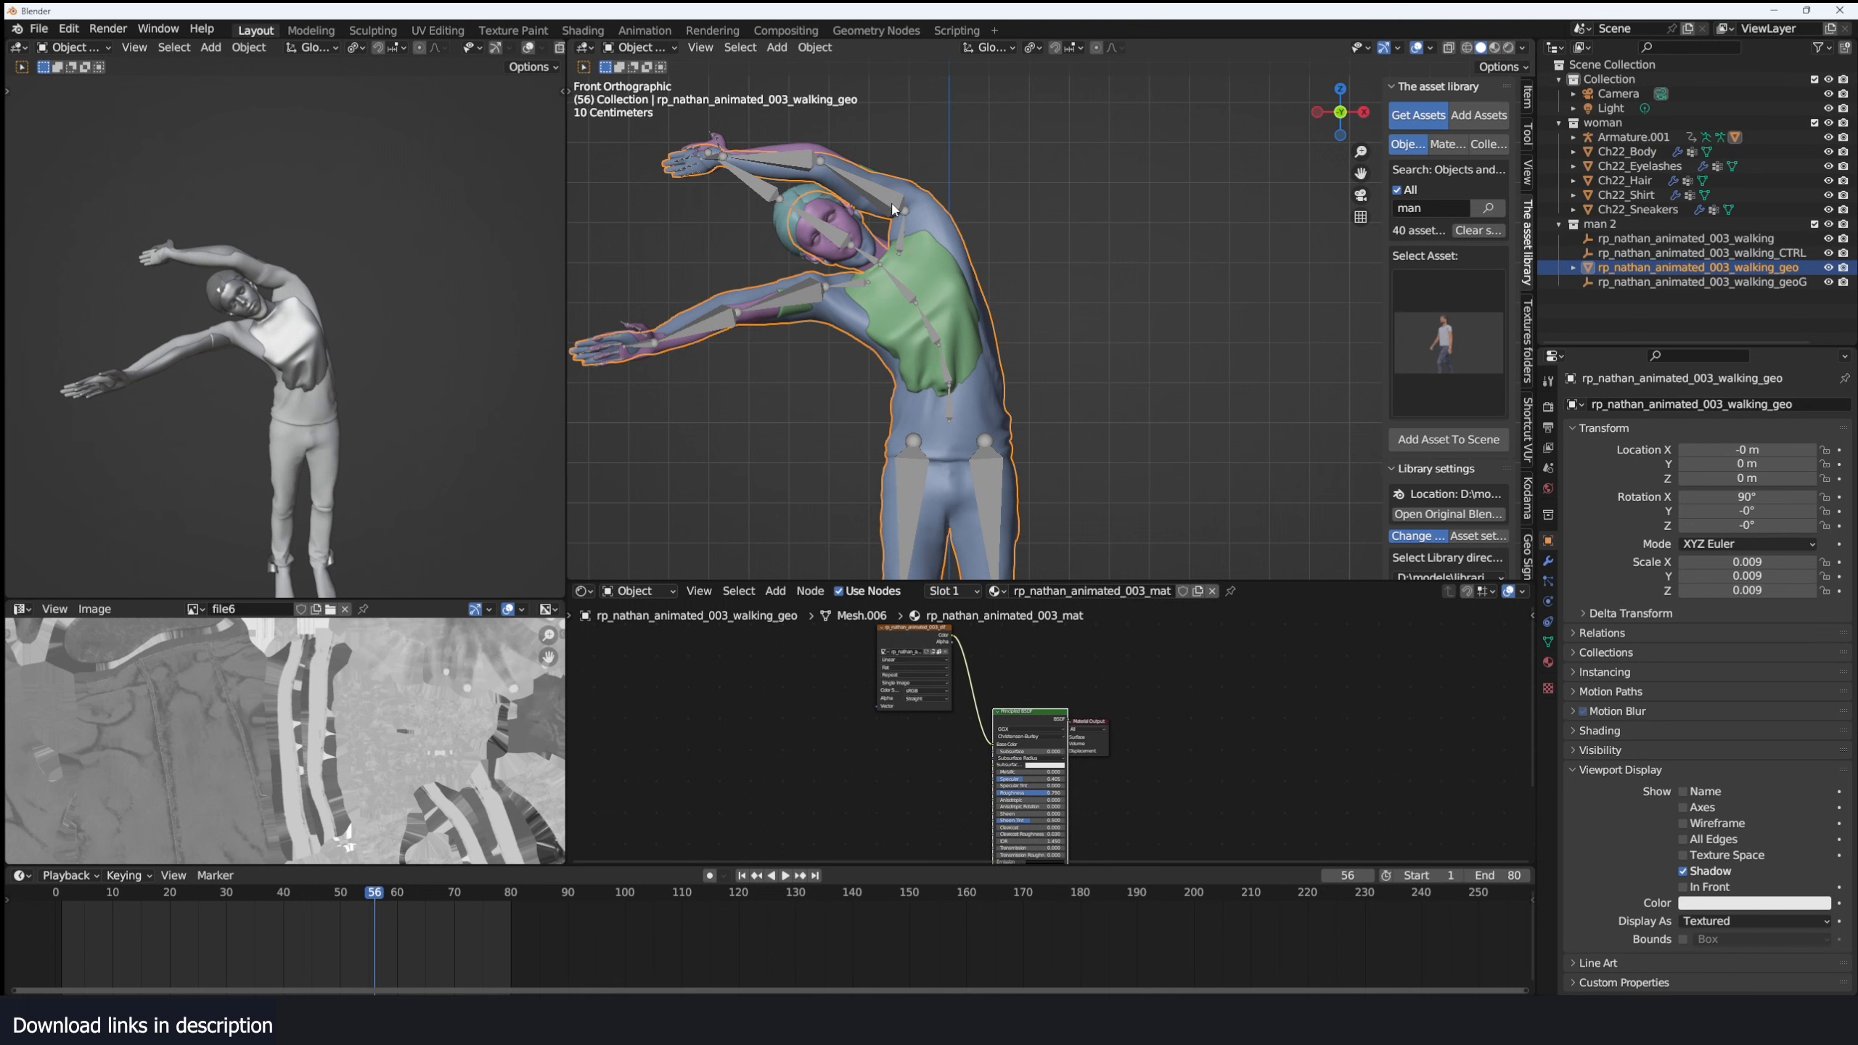
pyautogui.keyDown('shift'); pyautogui.click(896, 204); pyautogui.keyUp('shift')
pyautogui.keyDown('shift'); pyautogui.moveTo(917, 304); pyautogui.dragTo(926, 293, button='middle'); pyautogui.keyUp('shift')
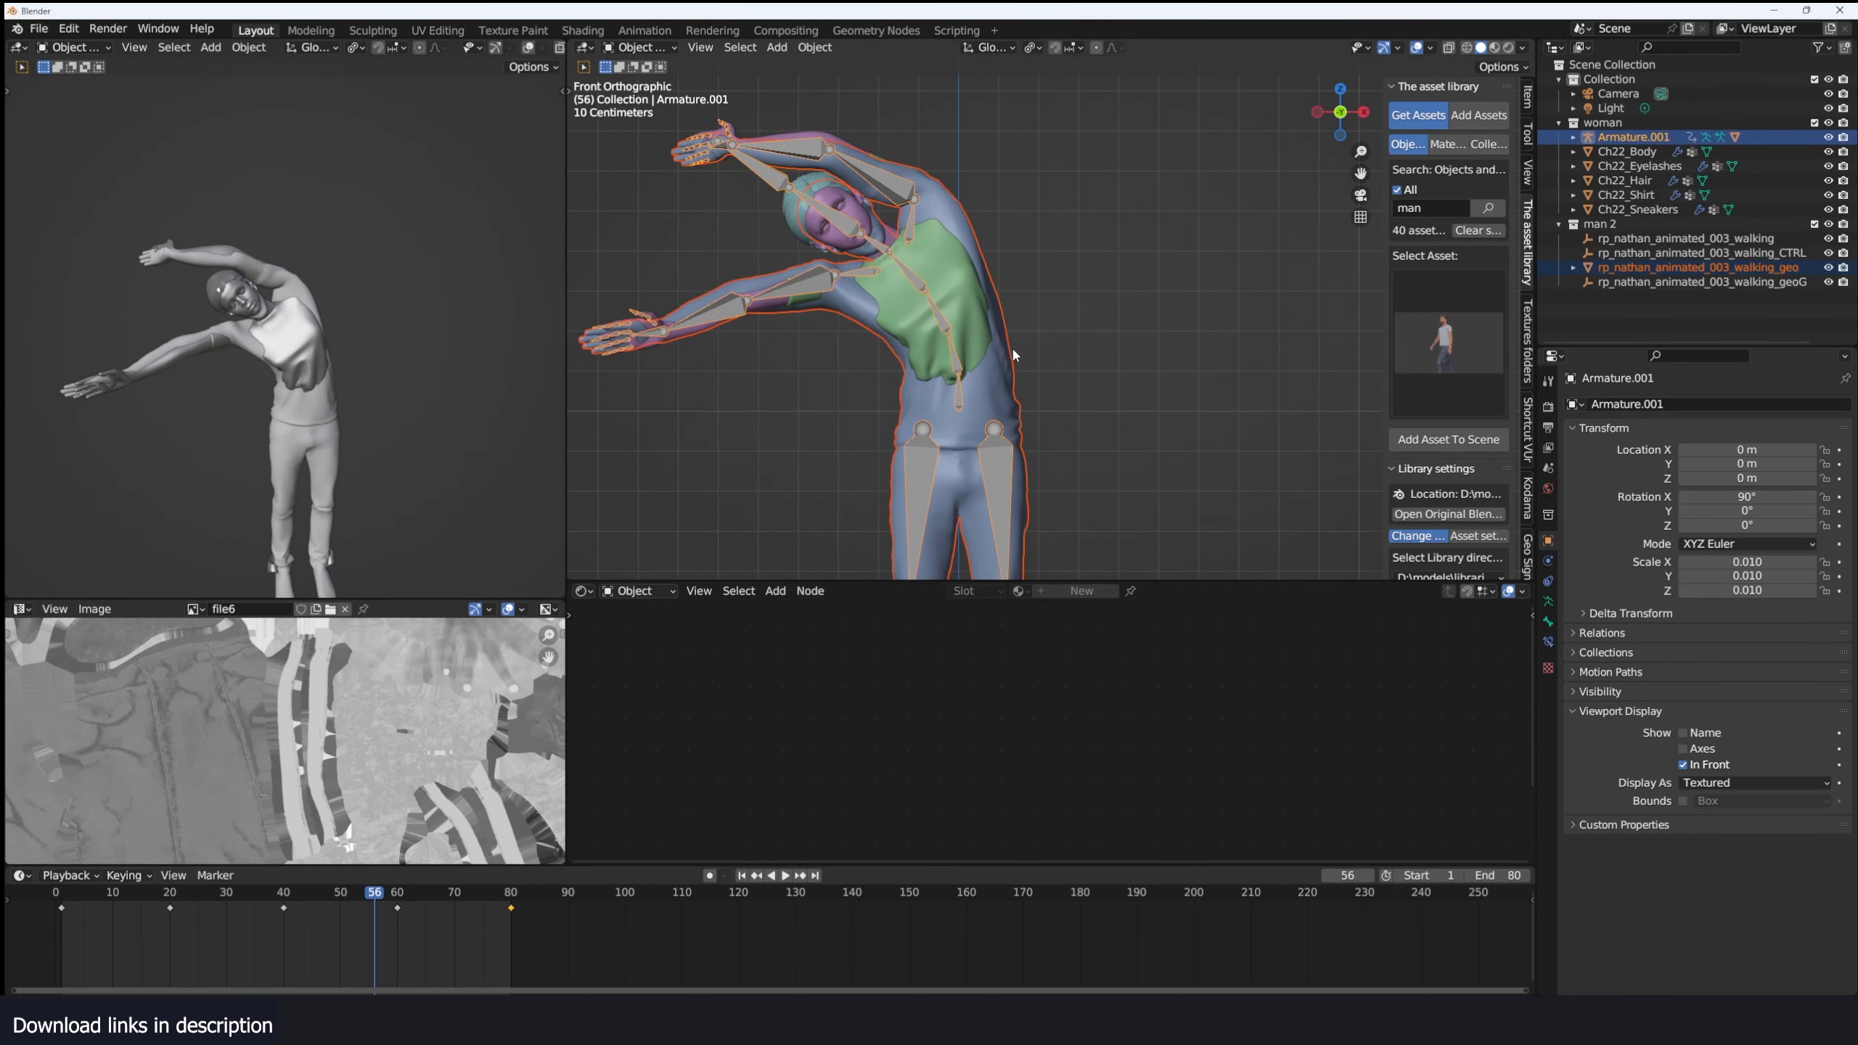
pyautogui.hotkey('shift', 'd')
pyautogui.press('Escape')
pyautogui.press('g')
pyautogui.press('x')
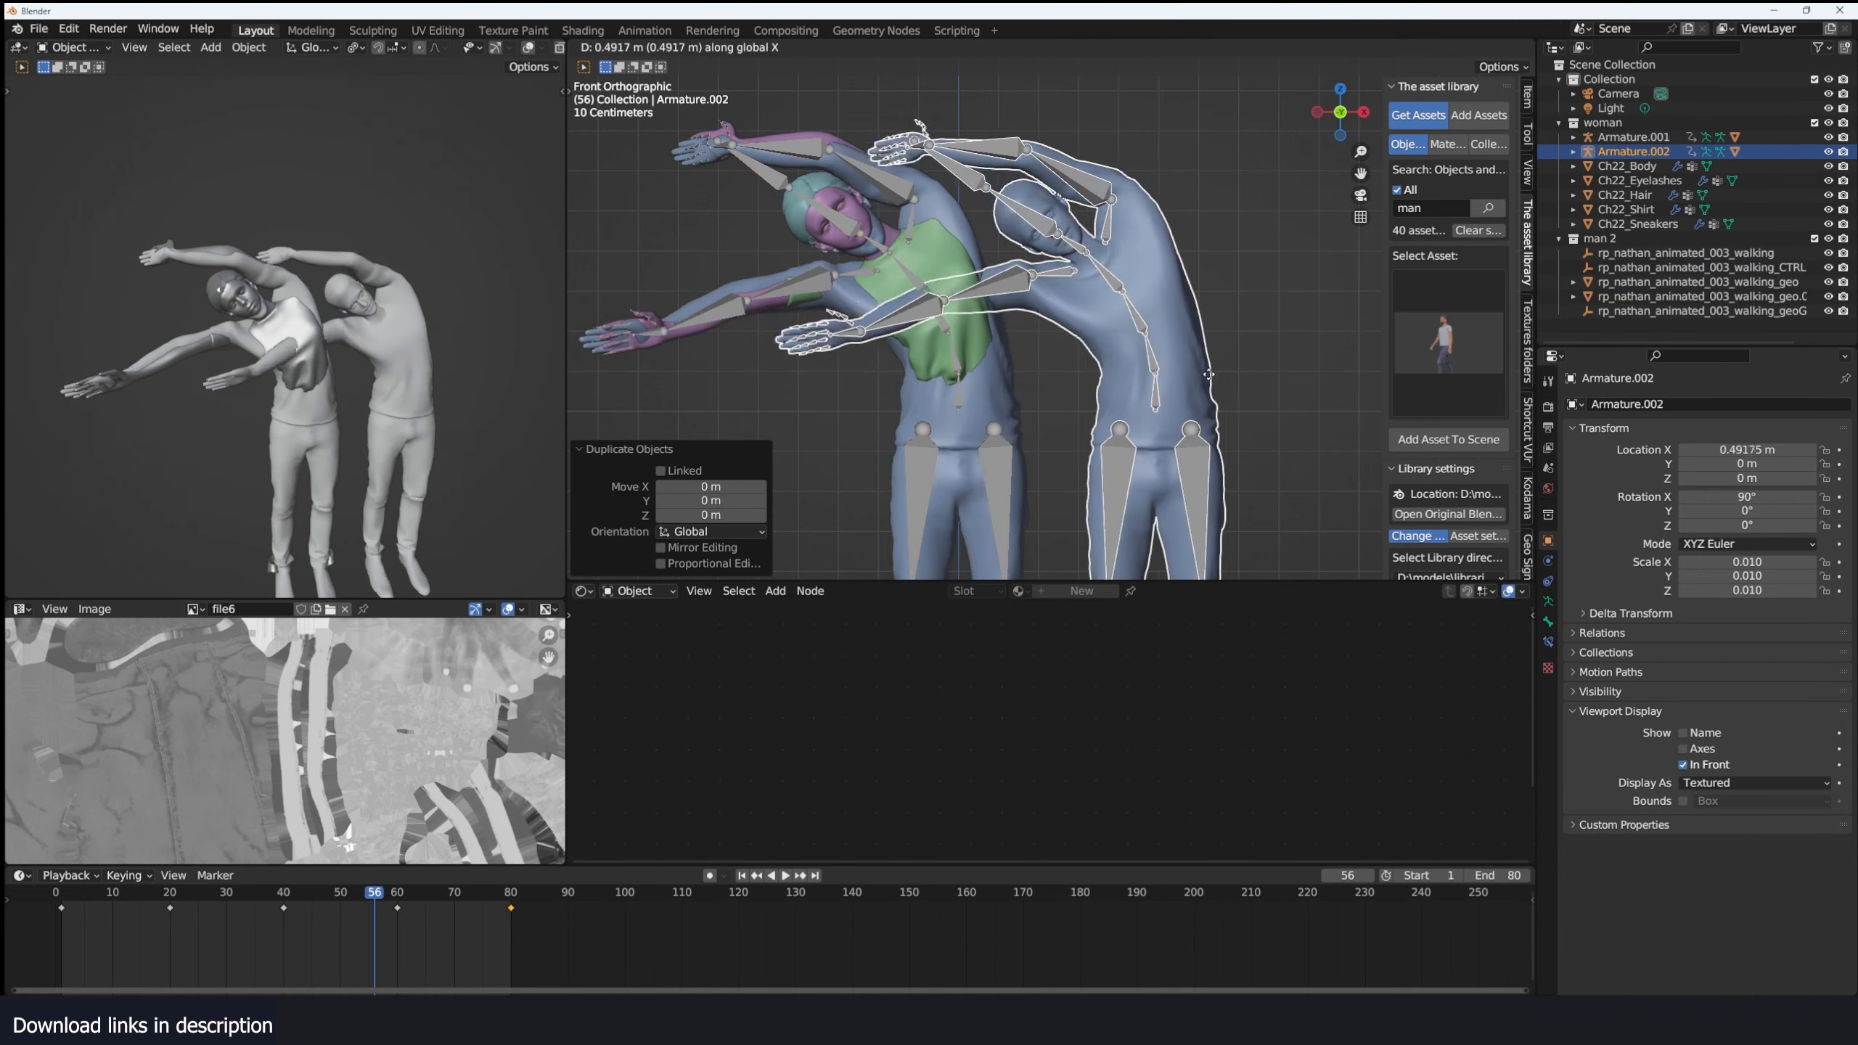
pyautogui.click(1309, 384)
pyautogui.hotkey('alt', 'a')
pyautogui.press('space')
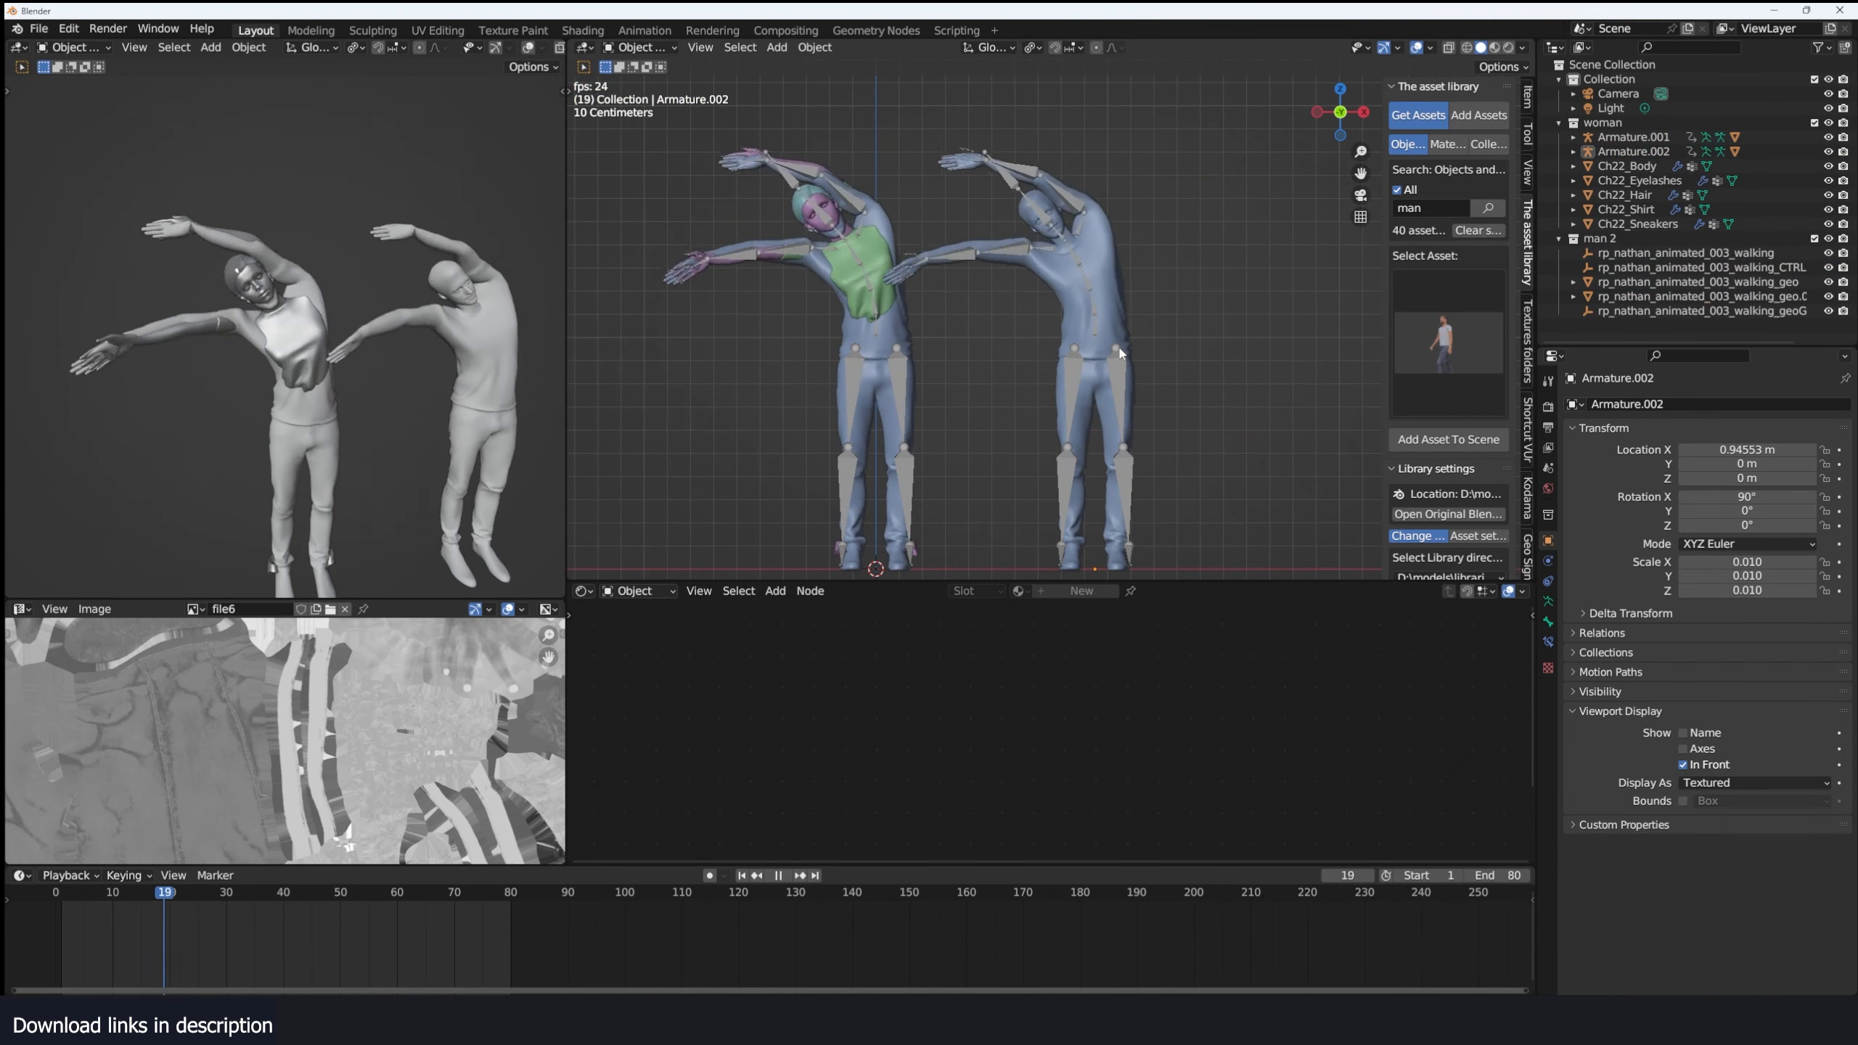
pyautogui.press('space')
# Add the man 1 asset from the asset library to the scene and make it editable.
pyautogui.click(1466, 394)
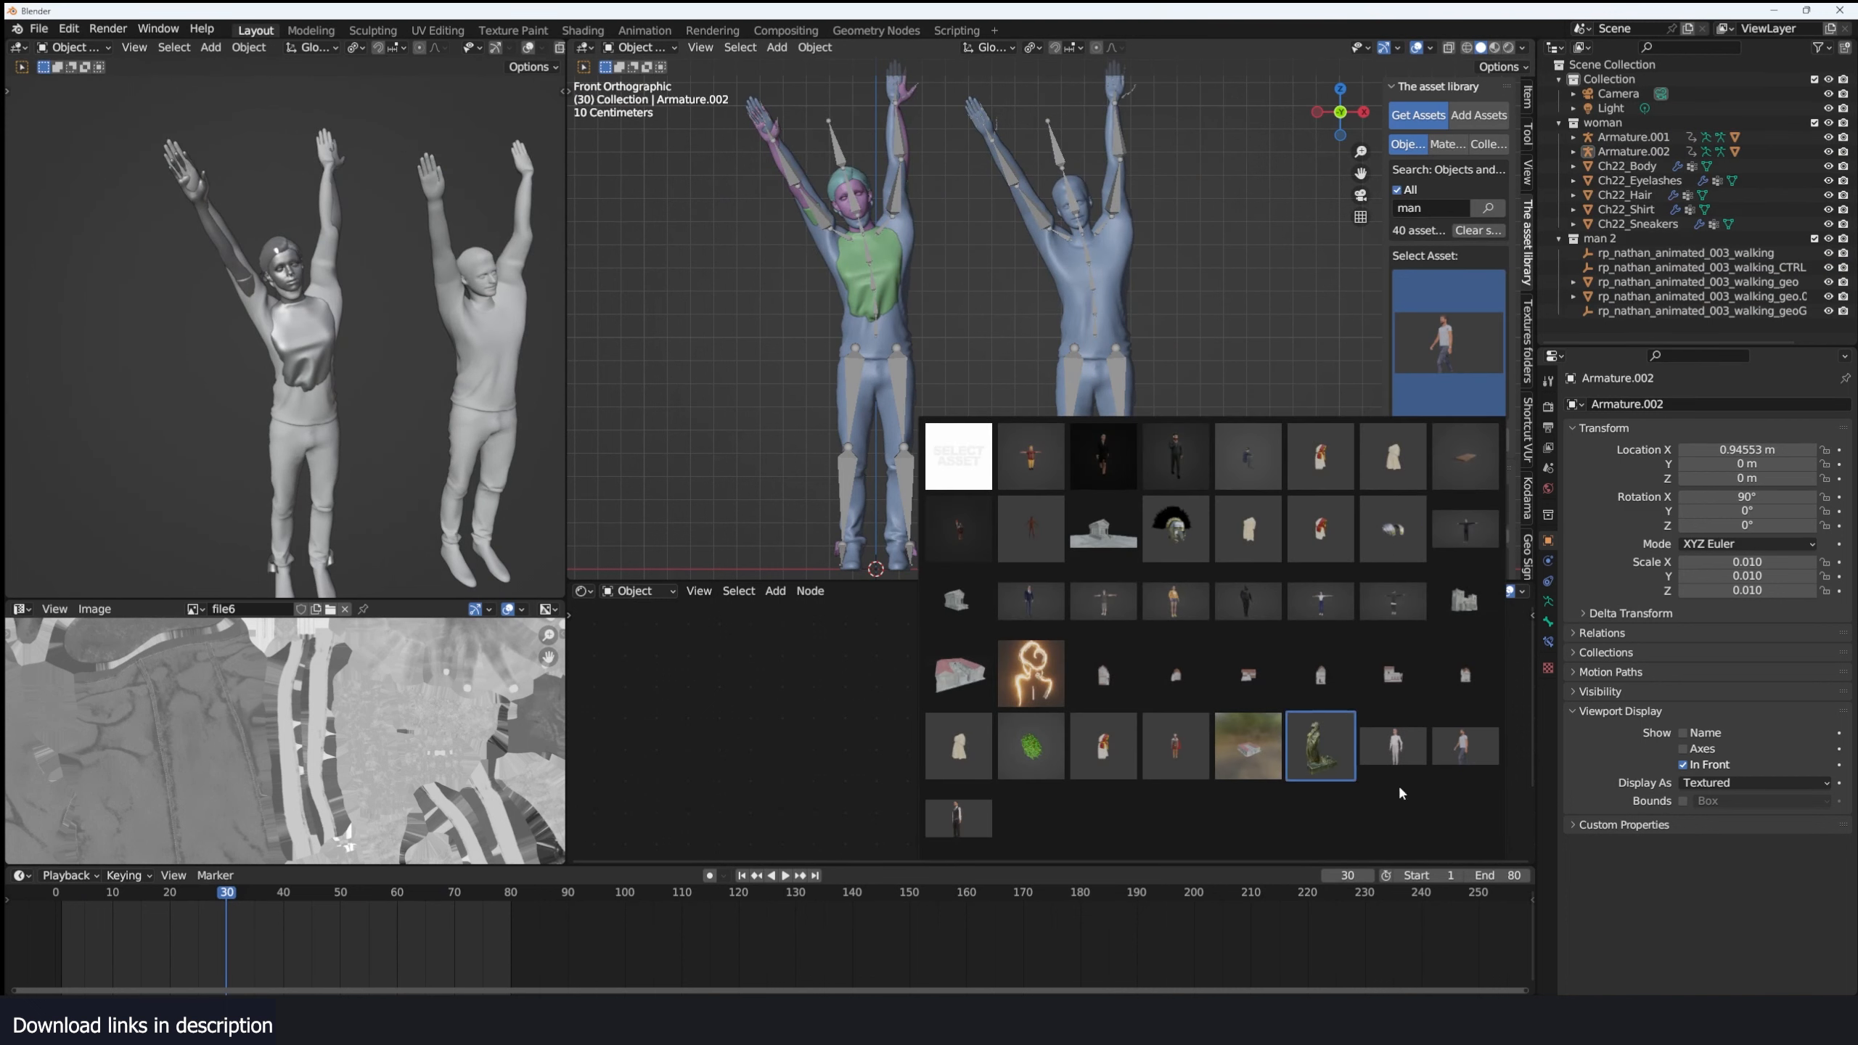
pyautogui.click(982, 824)
pyautogui.click(1449, 440)
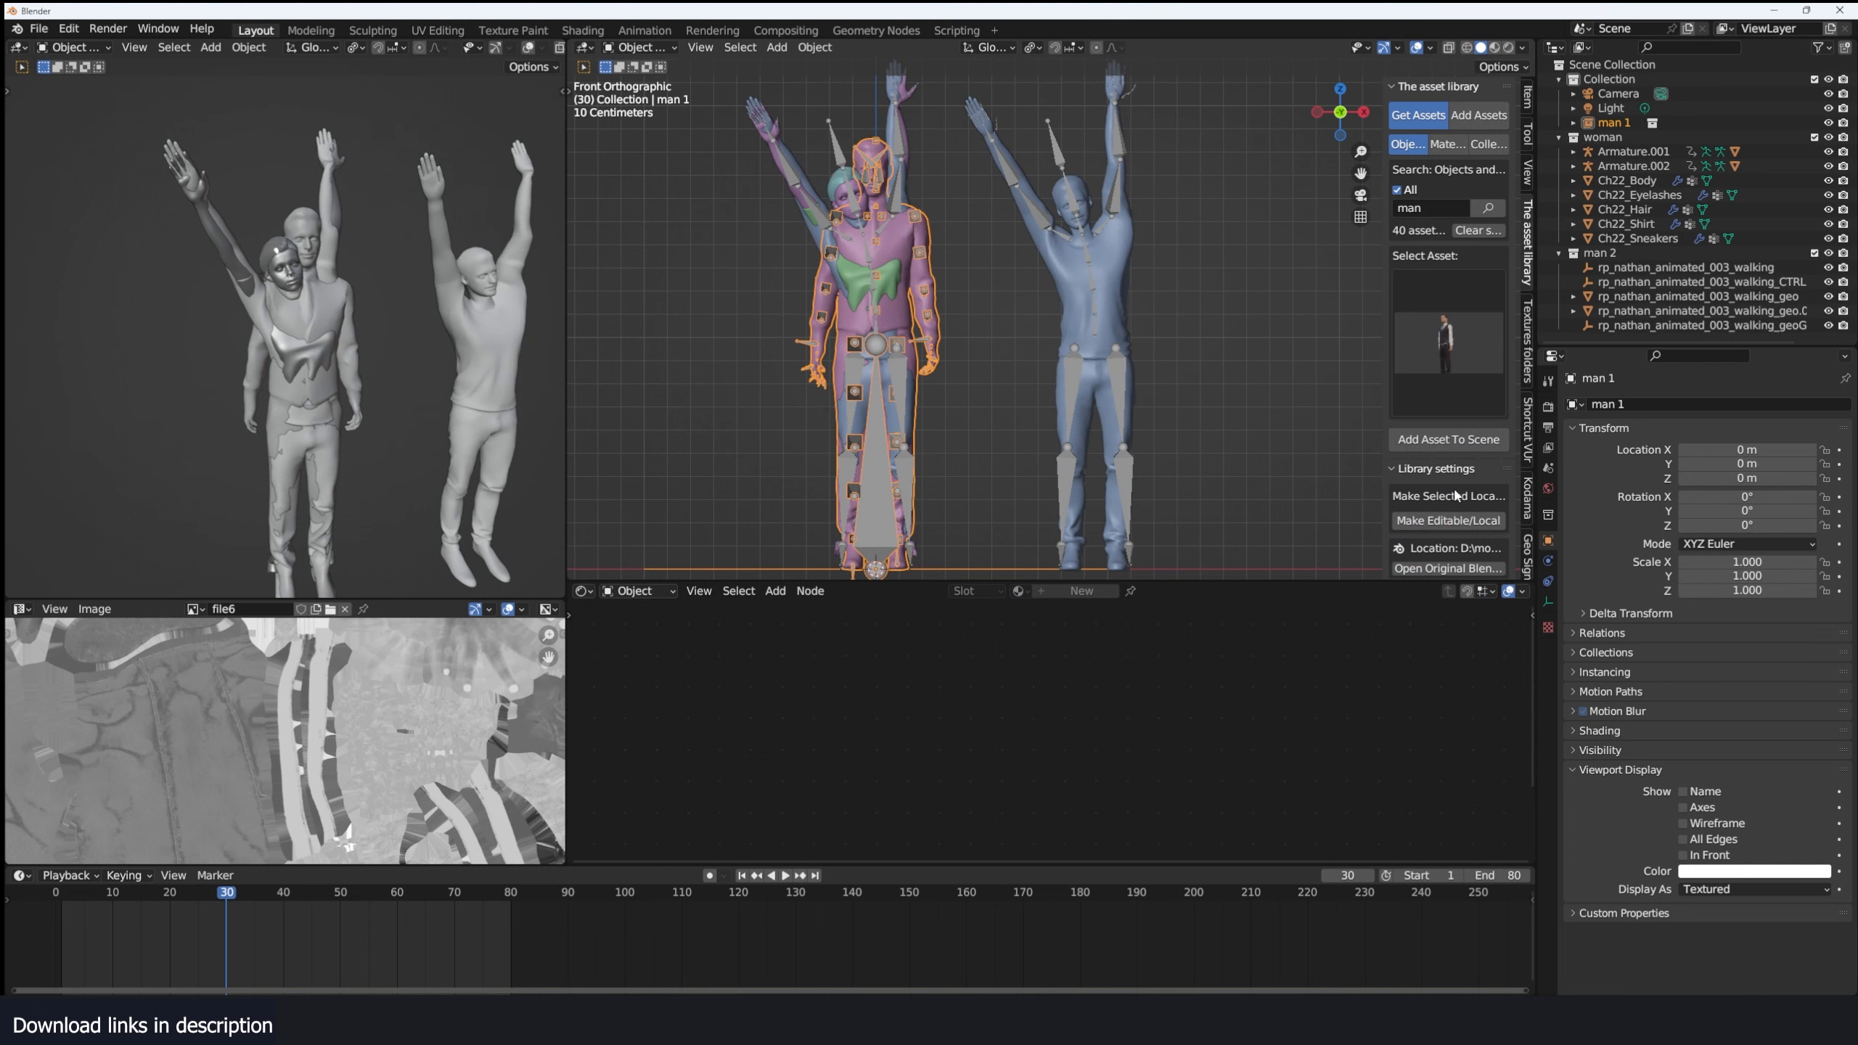
pyautogui.click(1449, 521)
# Delete the new man's own rig, rp_eric_rigged_001, and select his mesh.
pyautogui.click(917, 284)
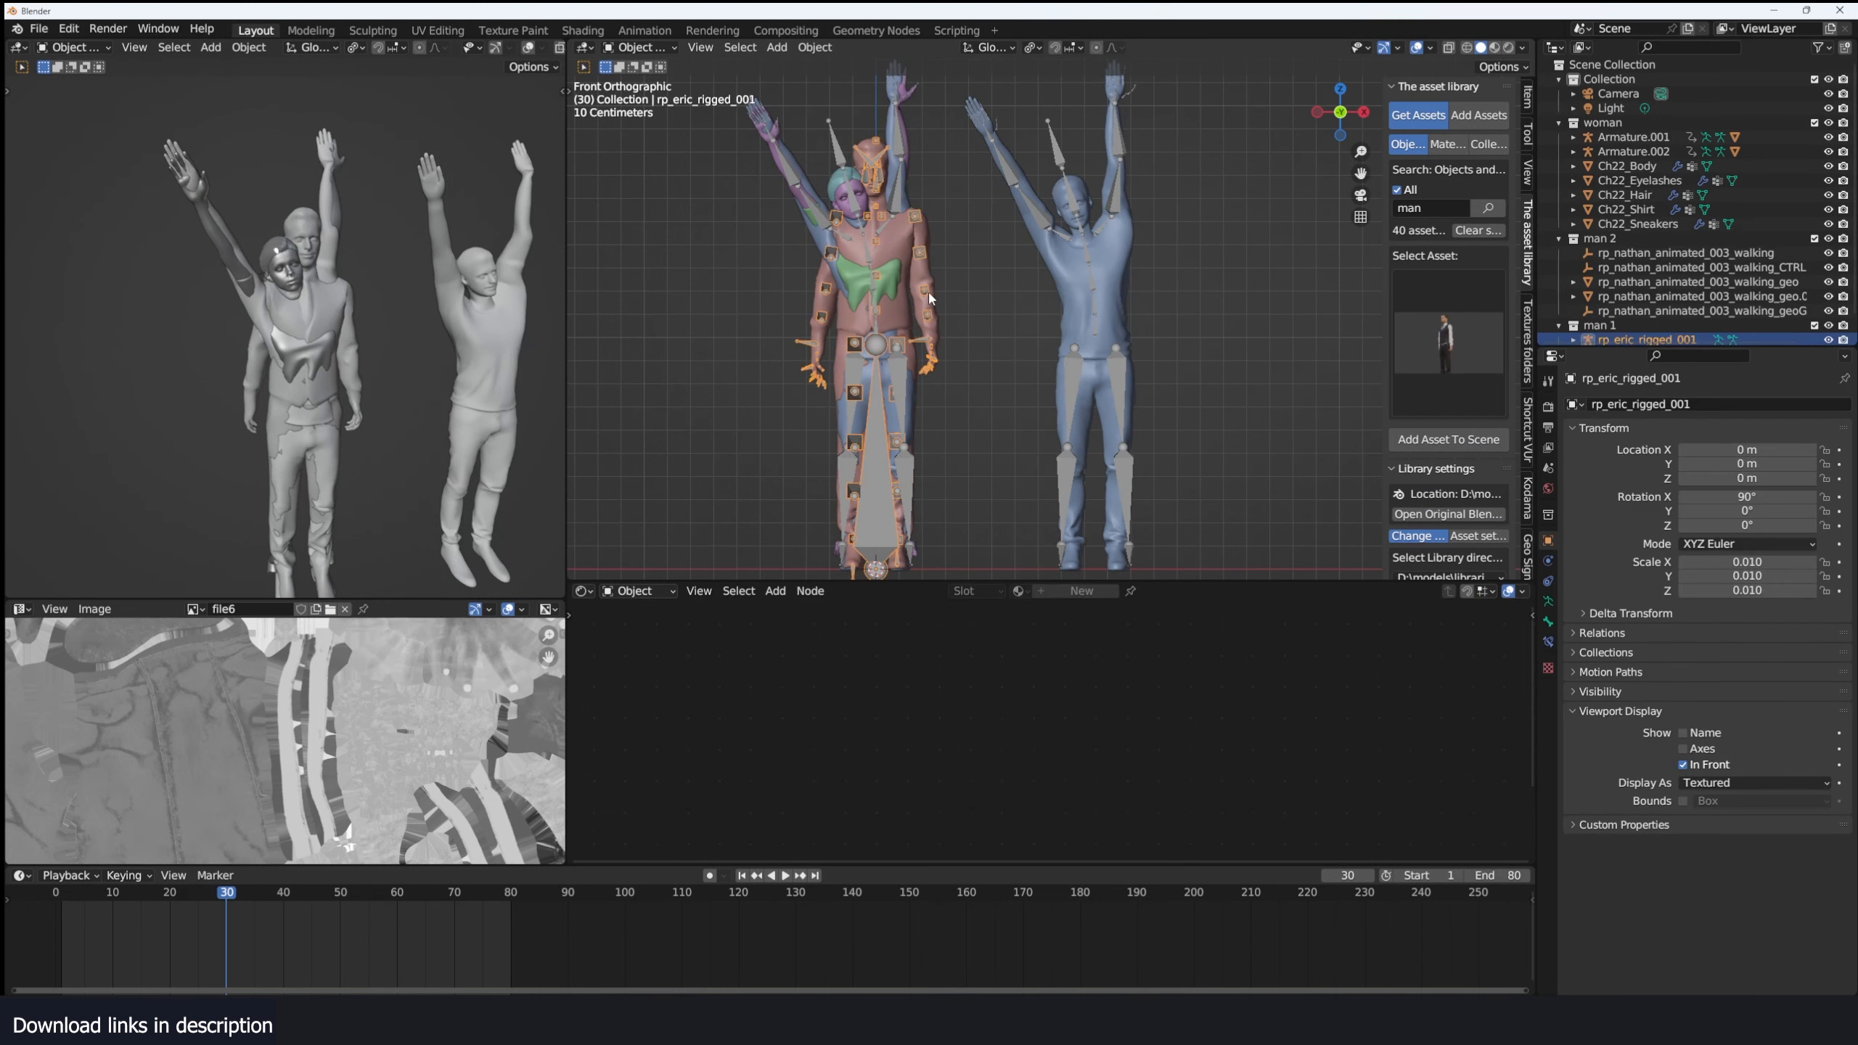
pyautogui.press('x')
pyautogui.click(904, 293)
pyautogui.moveTo(915, 224)
pyautogui.keyDown('shift'); pyautogui.mouseDown(button='middle')
pyautogui.moveTo(902, 270)
pyautogui.moveTo(898, 254)
pyautogui.mouseUp(button='middle'); pyautogui.keyUp('shift')
pyautogui.click(899, 295)
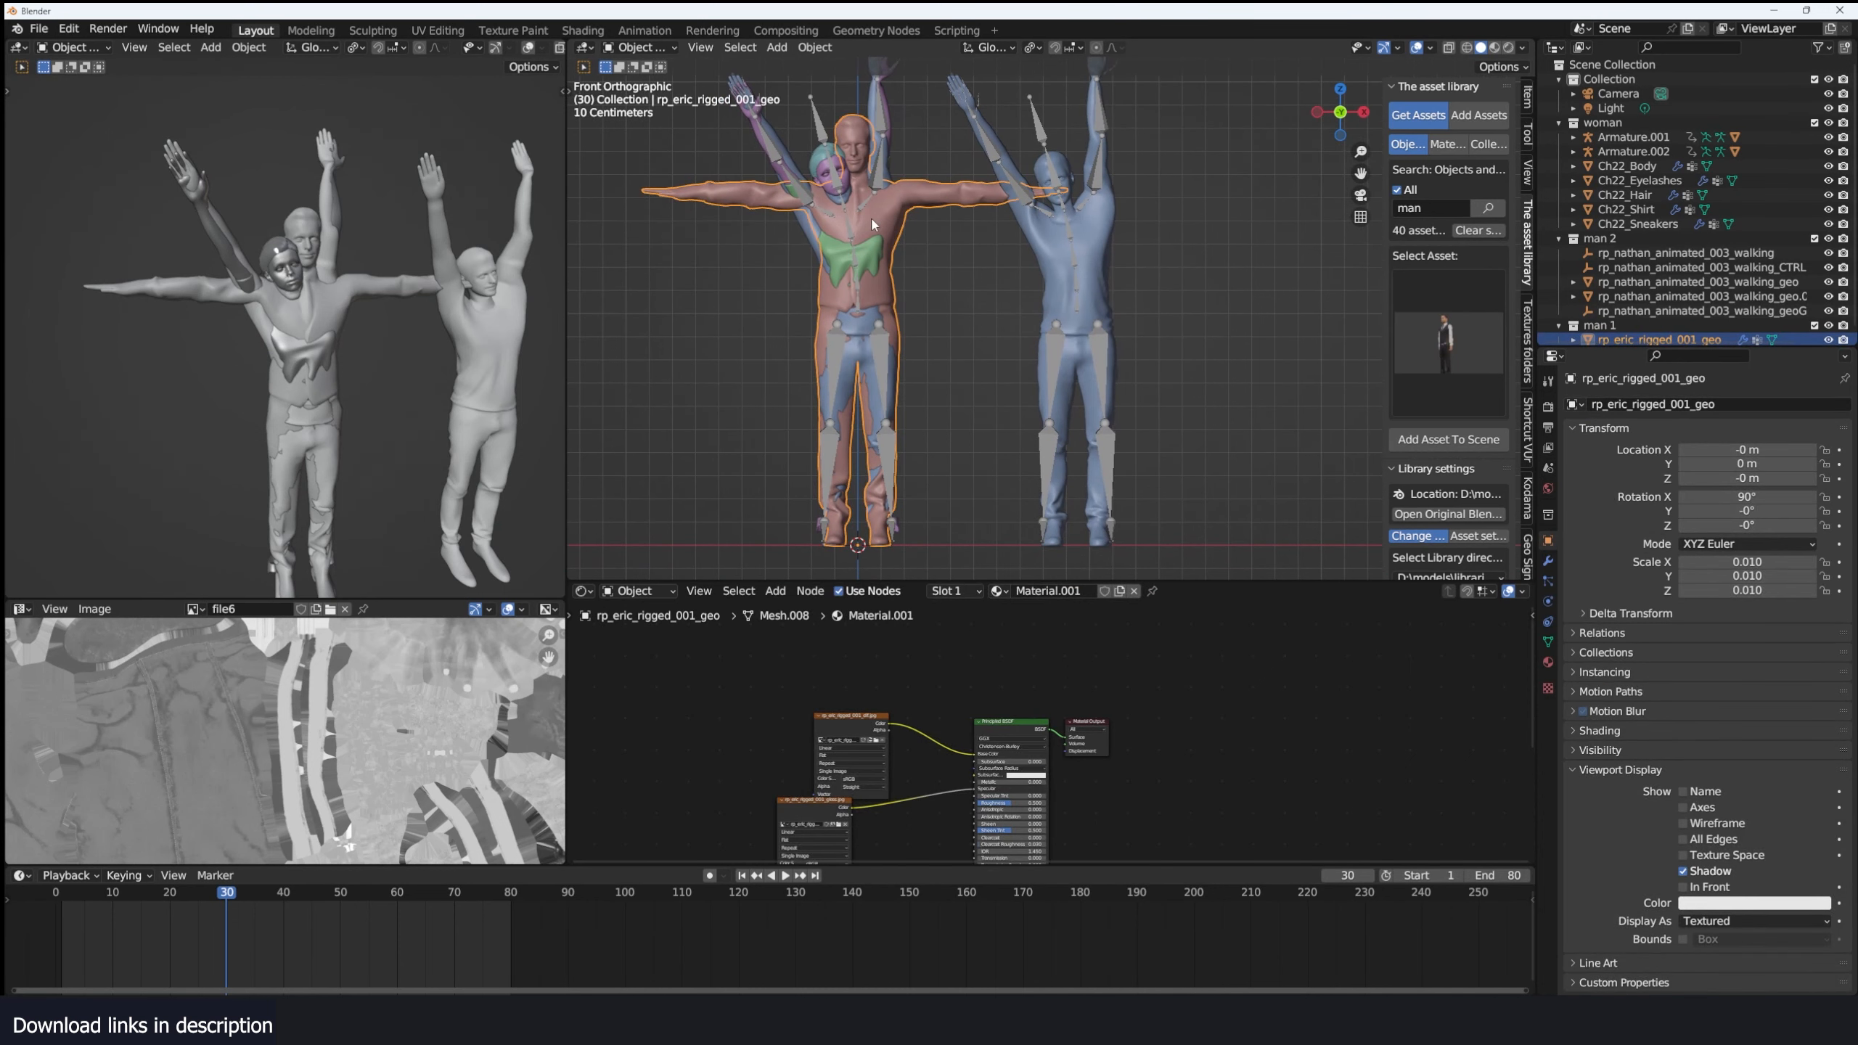
# Clear the rotation and location of all Armature.001 bones in Pose Mode to restore the T-pose.
pyautogui.click(786, 199)
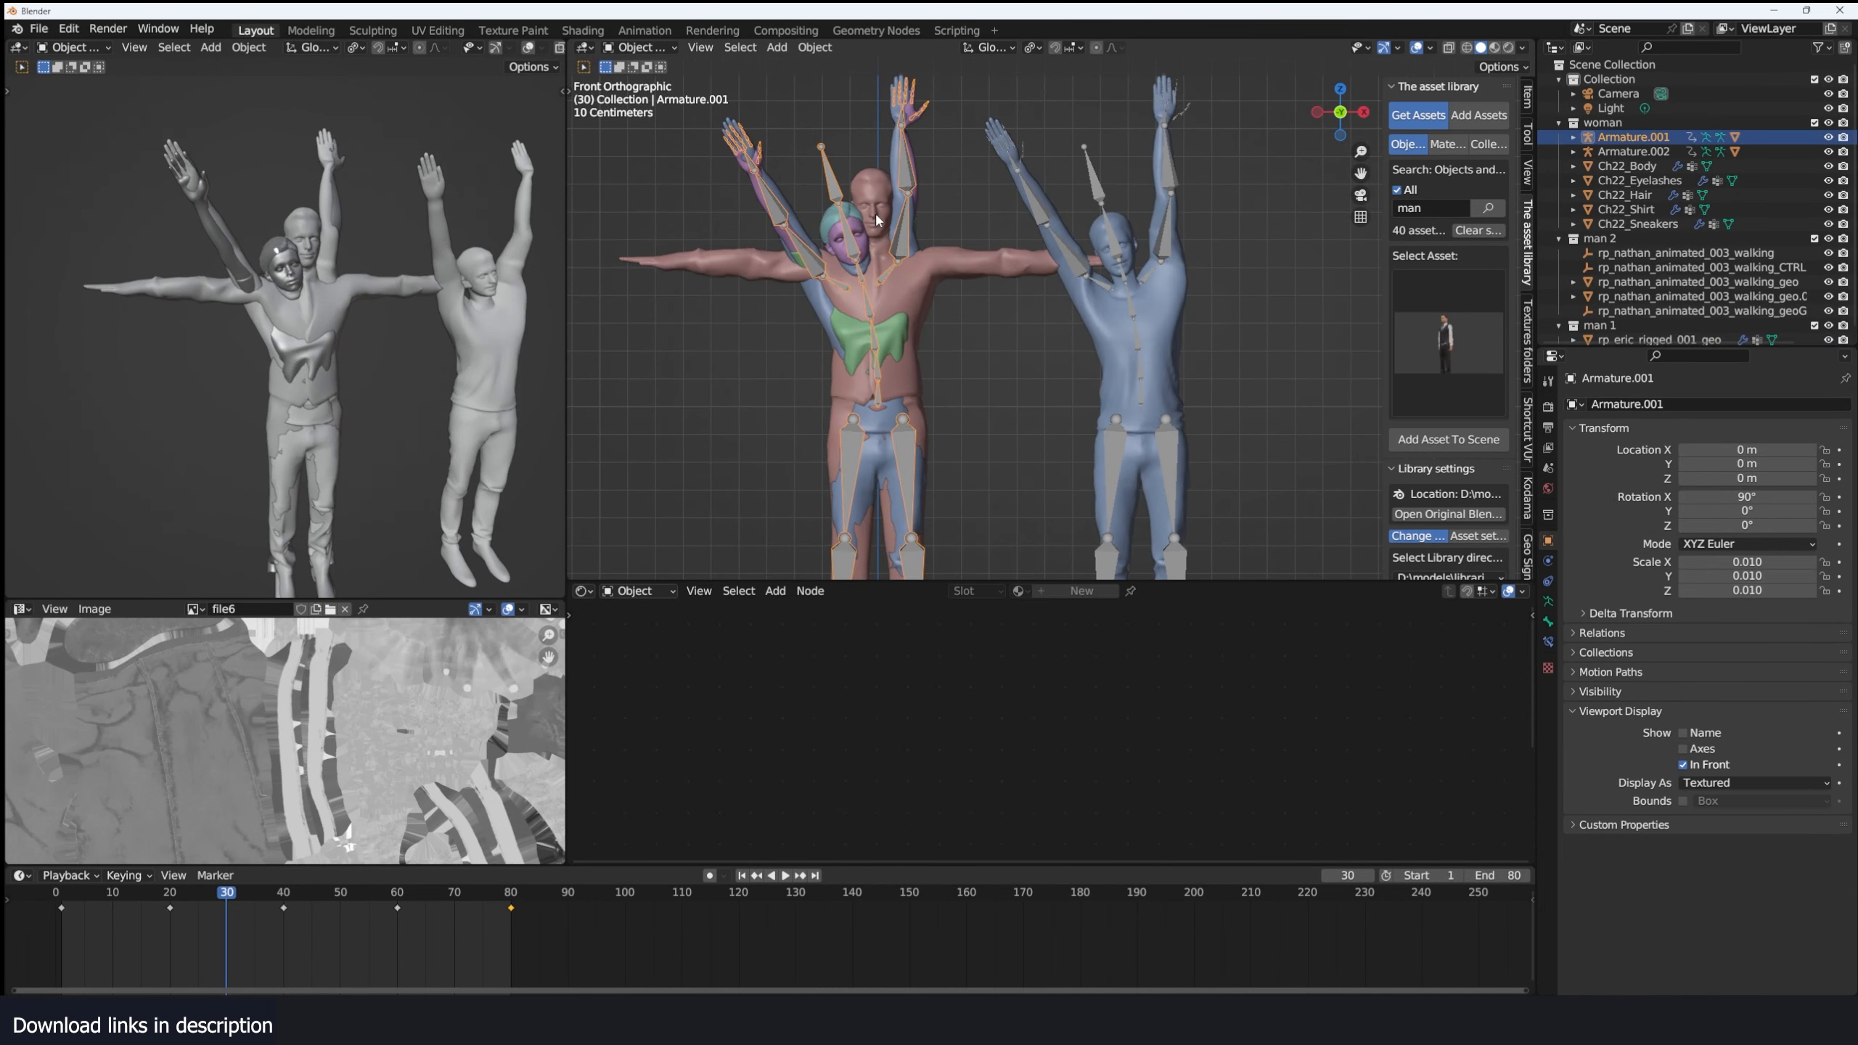
pyautogui.scroll(3, 905, 272)
pyautogui.hotkey('ctrl', 'Tab')
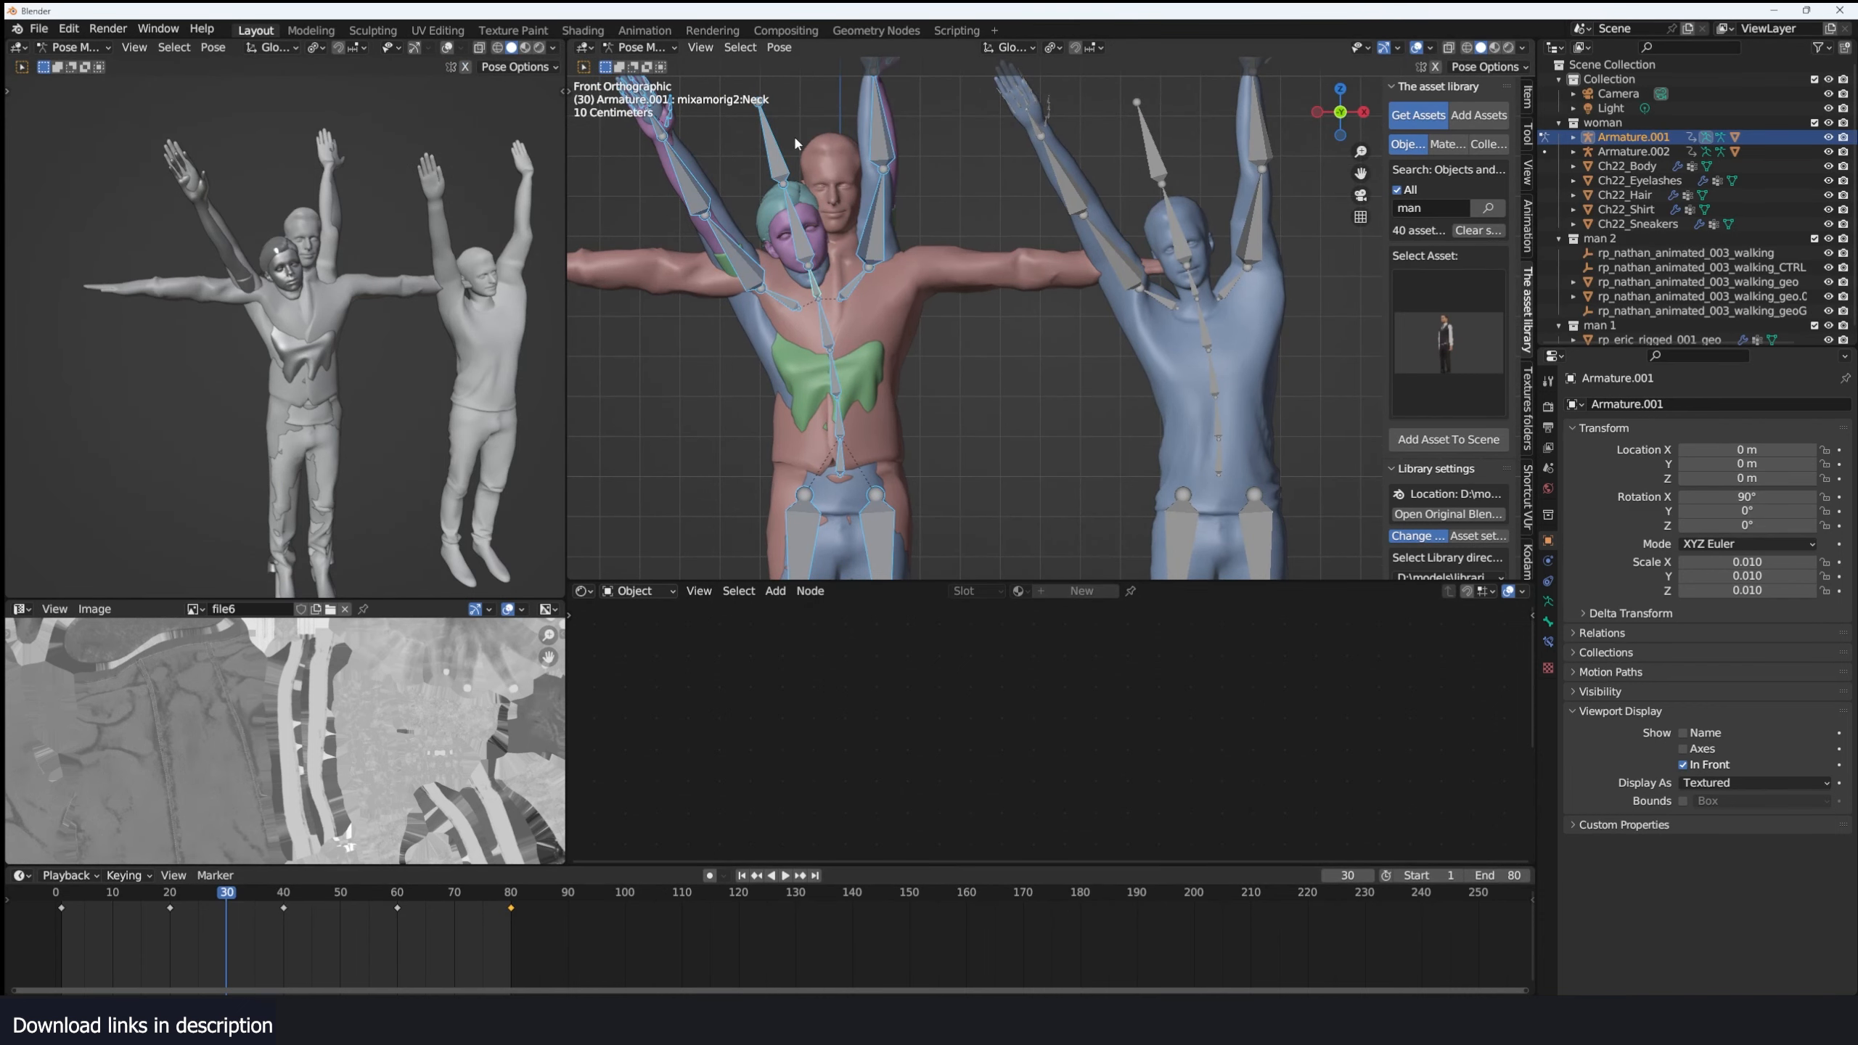
pyautogui.hotkey('alt', 'r')
pyautogui.hotkey('alt', 'g')
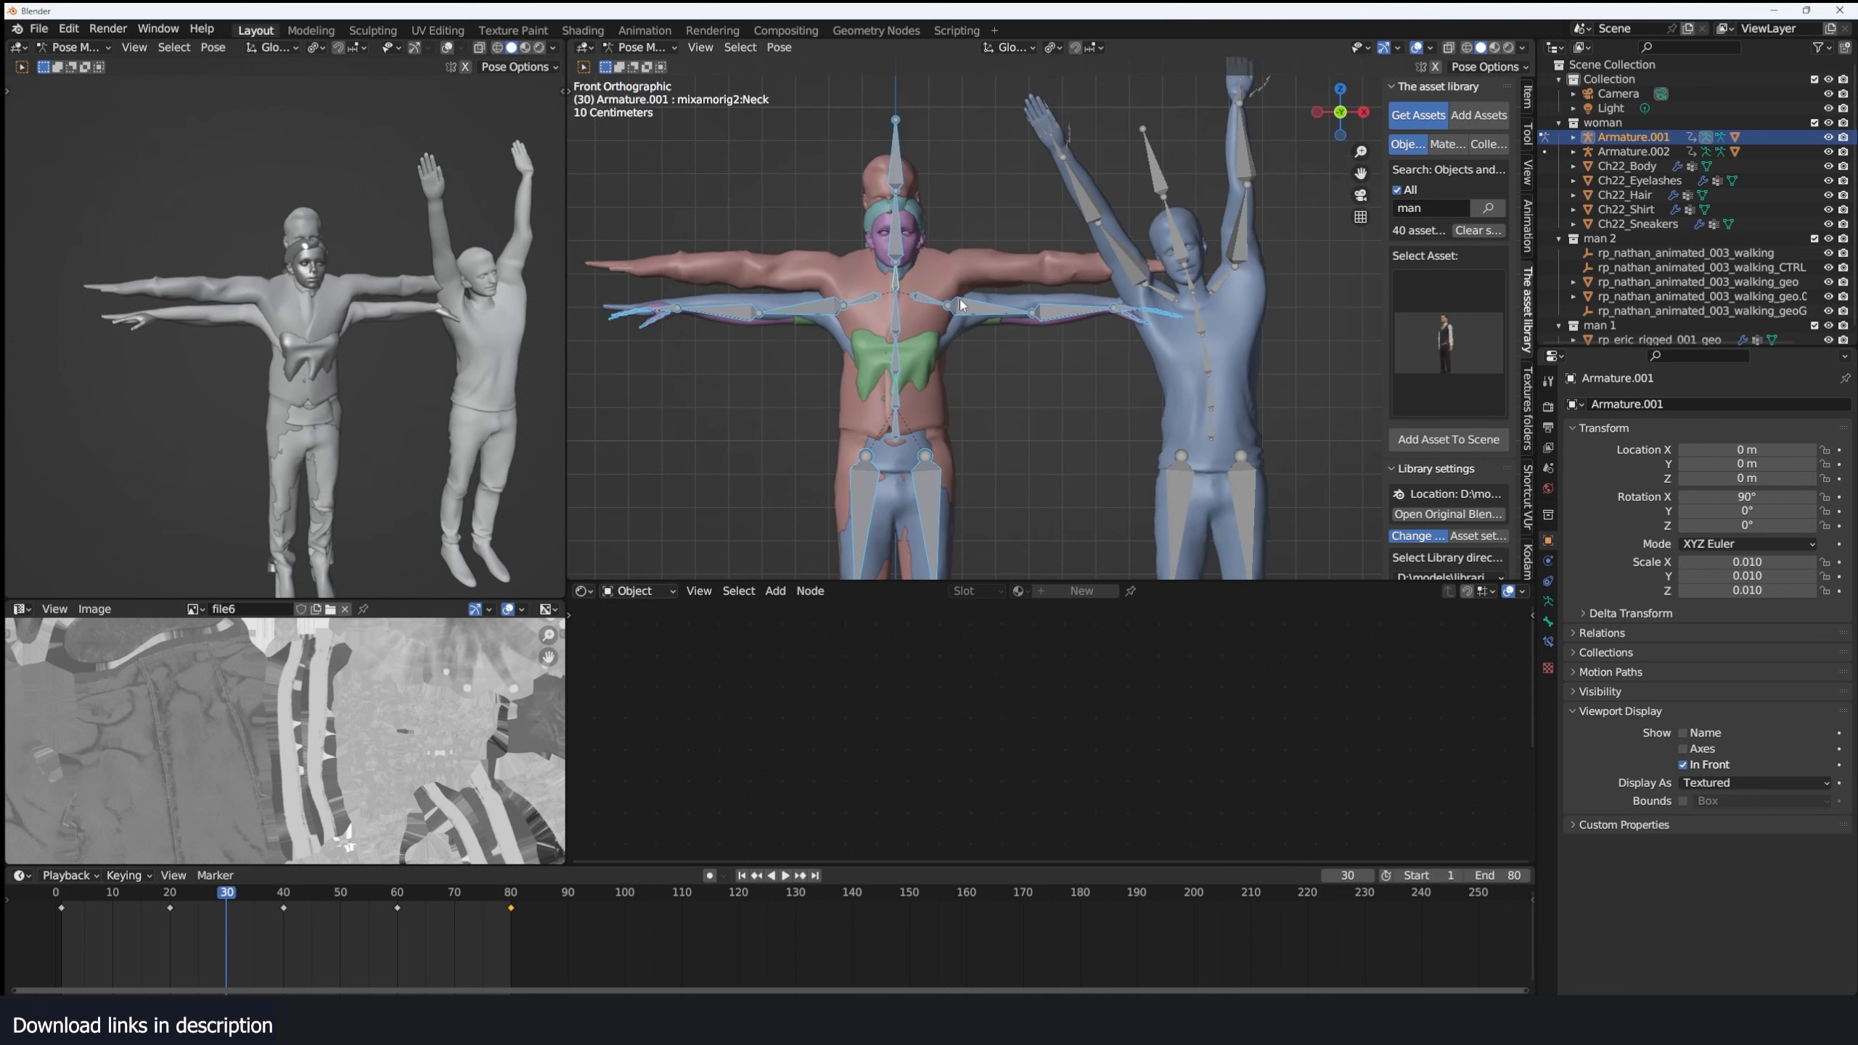
pyautogui.scroll(1, 941, 272)
pyautogui.keyDown('shift'); pyautogui.moveTo(974, 276); pyautogui.dragTo(1045, 276, button='middle'); pyautogui.keyUp('shift')
pyautogui.scroll(2, 1094, 294)
pyautogui.scroll(-2, 983, 273)
pyautogui.hotkey('ctrl', 'Tab')
# Scale the rp_eric_rigged_001_geo mesh by about 0.919 and again by about 1.008 to fit Armature.001.
pyautogui.click(1054, 270)
pyautogui.press('s')
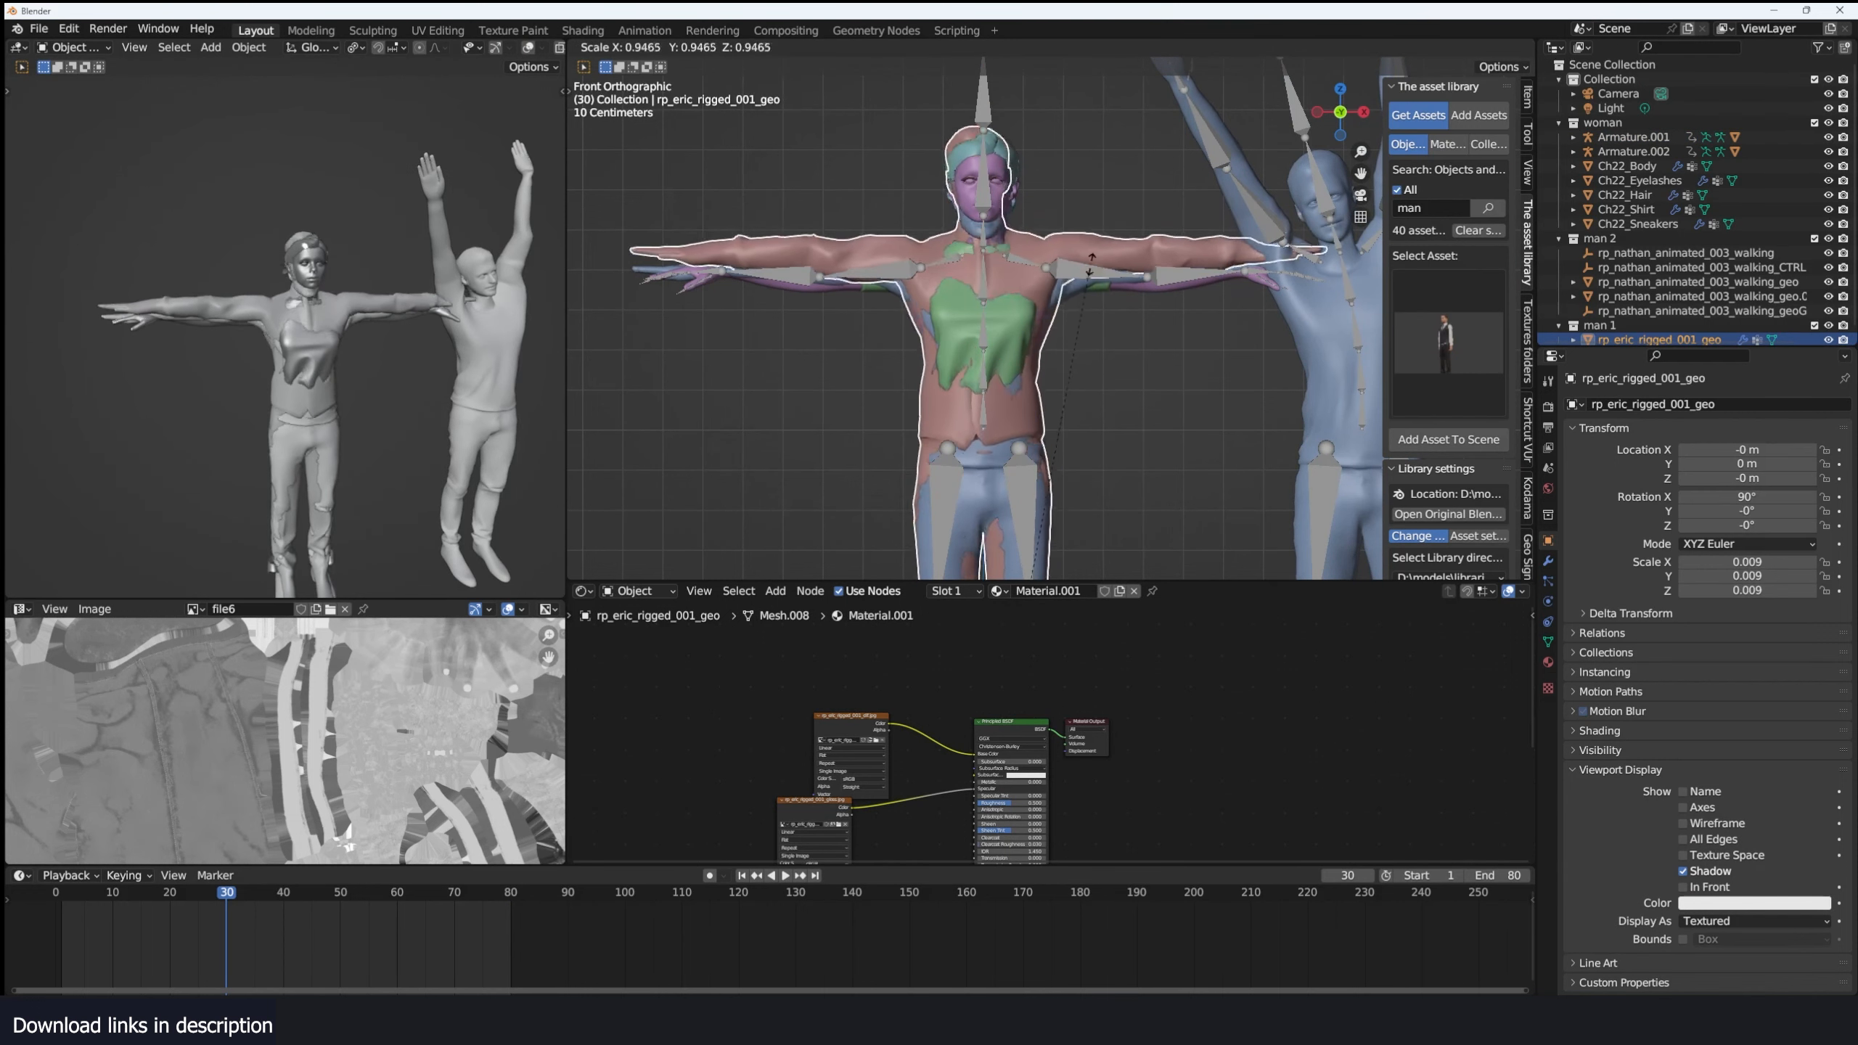
pyautogui.click(1090, 272)
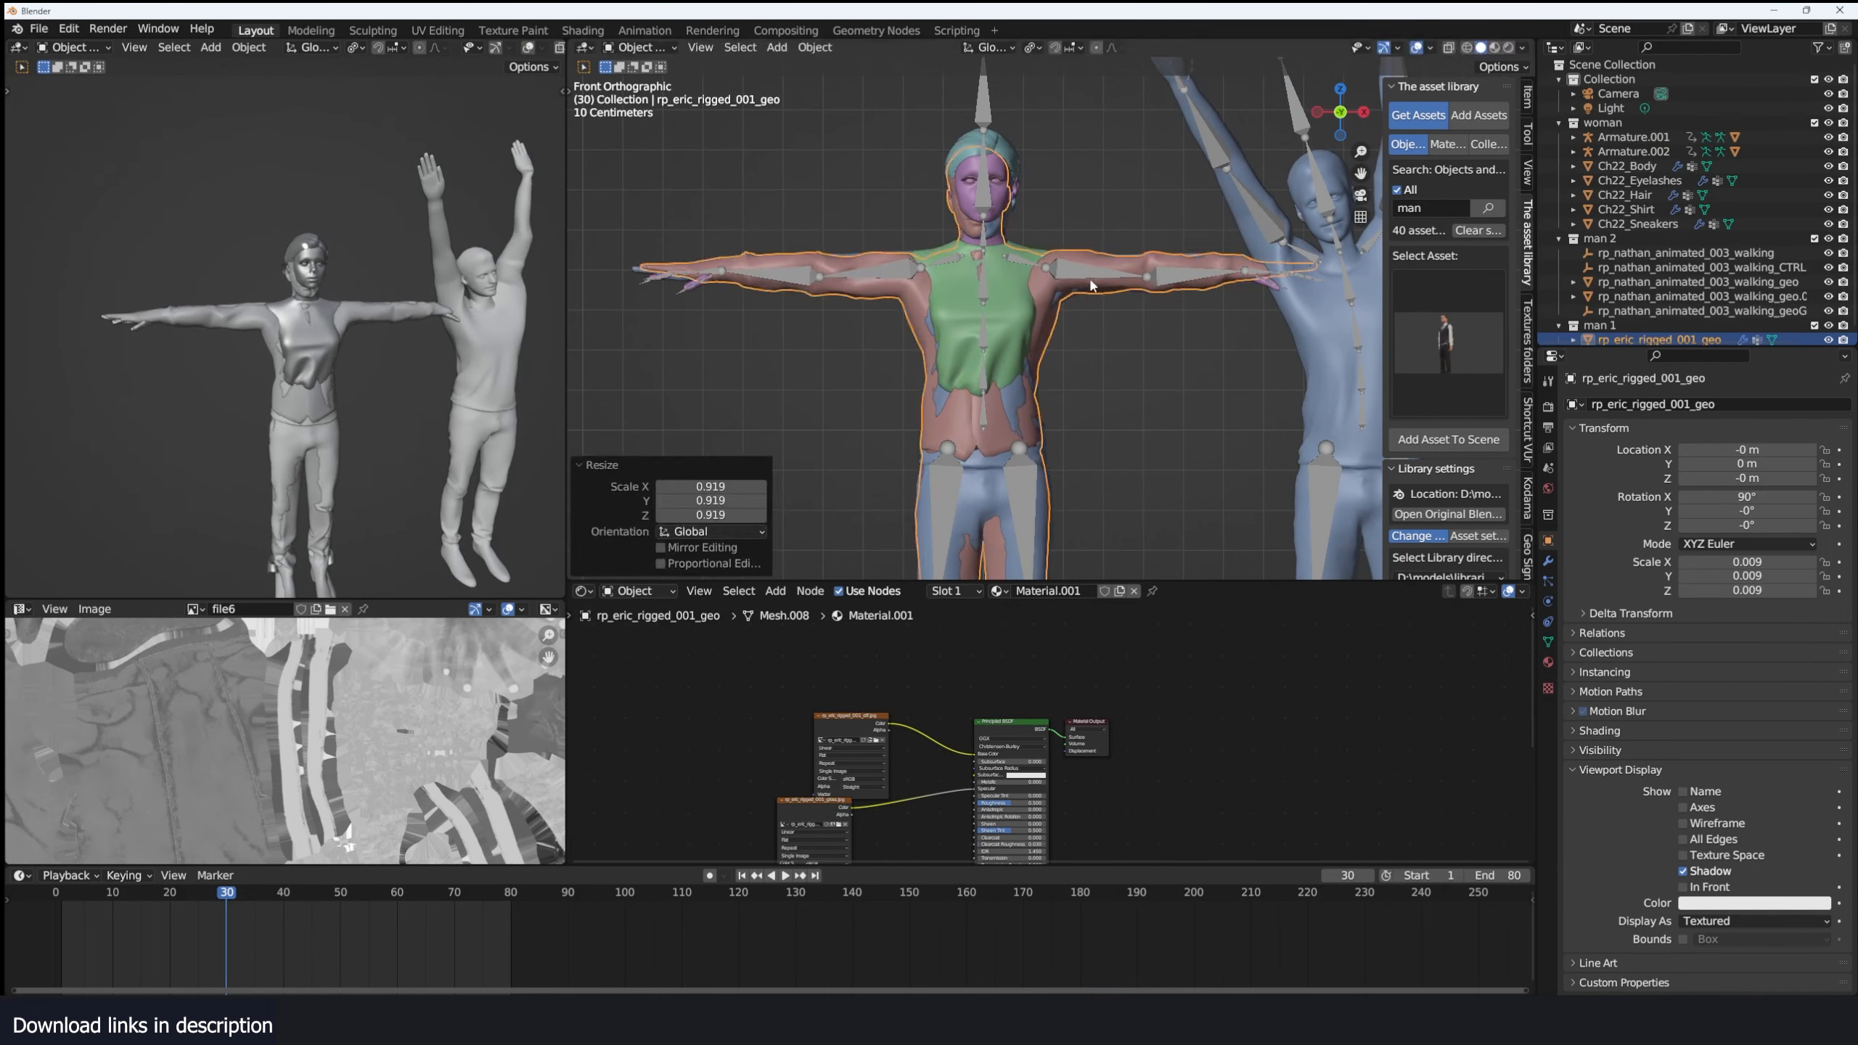
pyautogui.press('KP_7')
pyautogui.press('KP_1')
pyautogui.press('s')
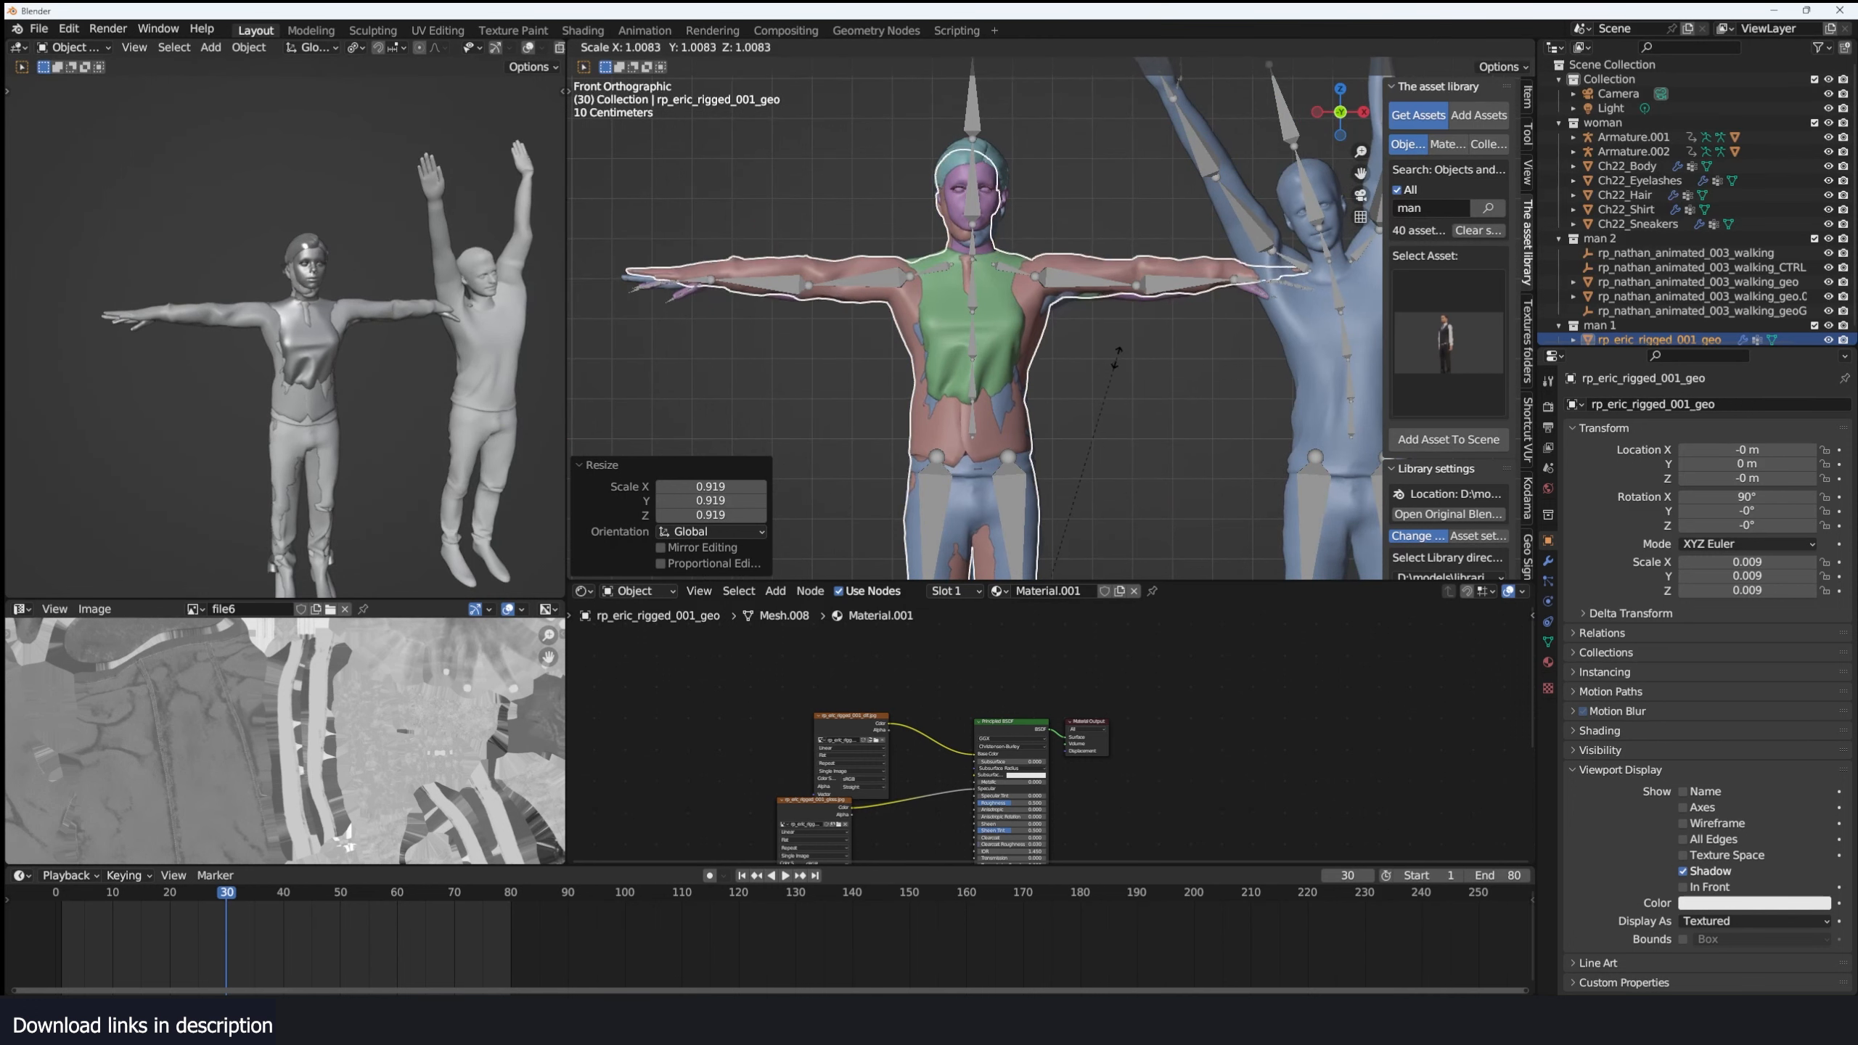
pyautogui.click(1108, 359)
pyautogui.keyDown('shift'); pyautogui.moveTo(1061, 370); pyautogui.dragTo(1013, 353, button='middle'); pyautogui.keyUp('shift')
pyautogui.scroll(3, 1036, 311)
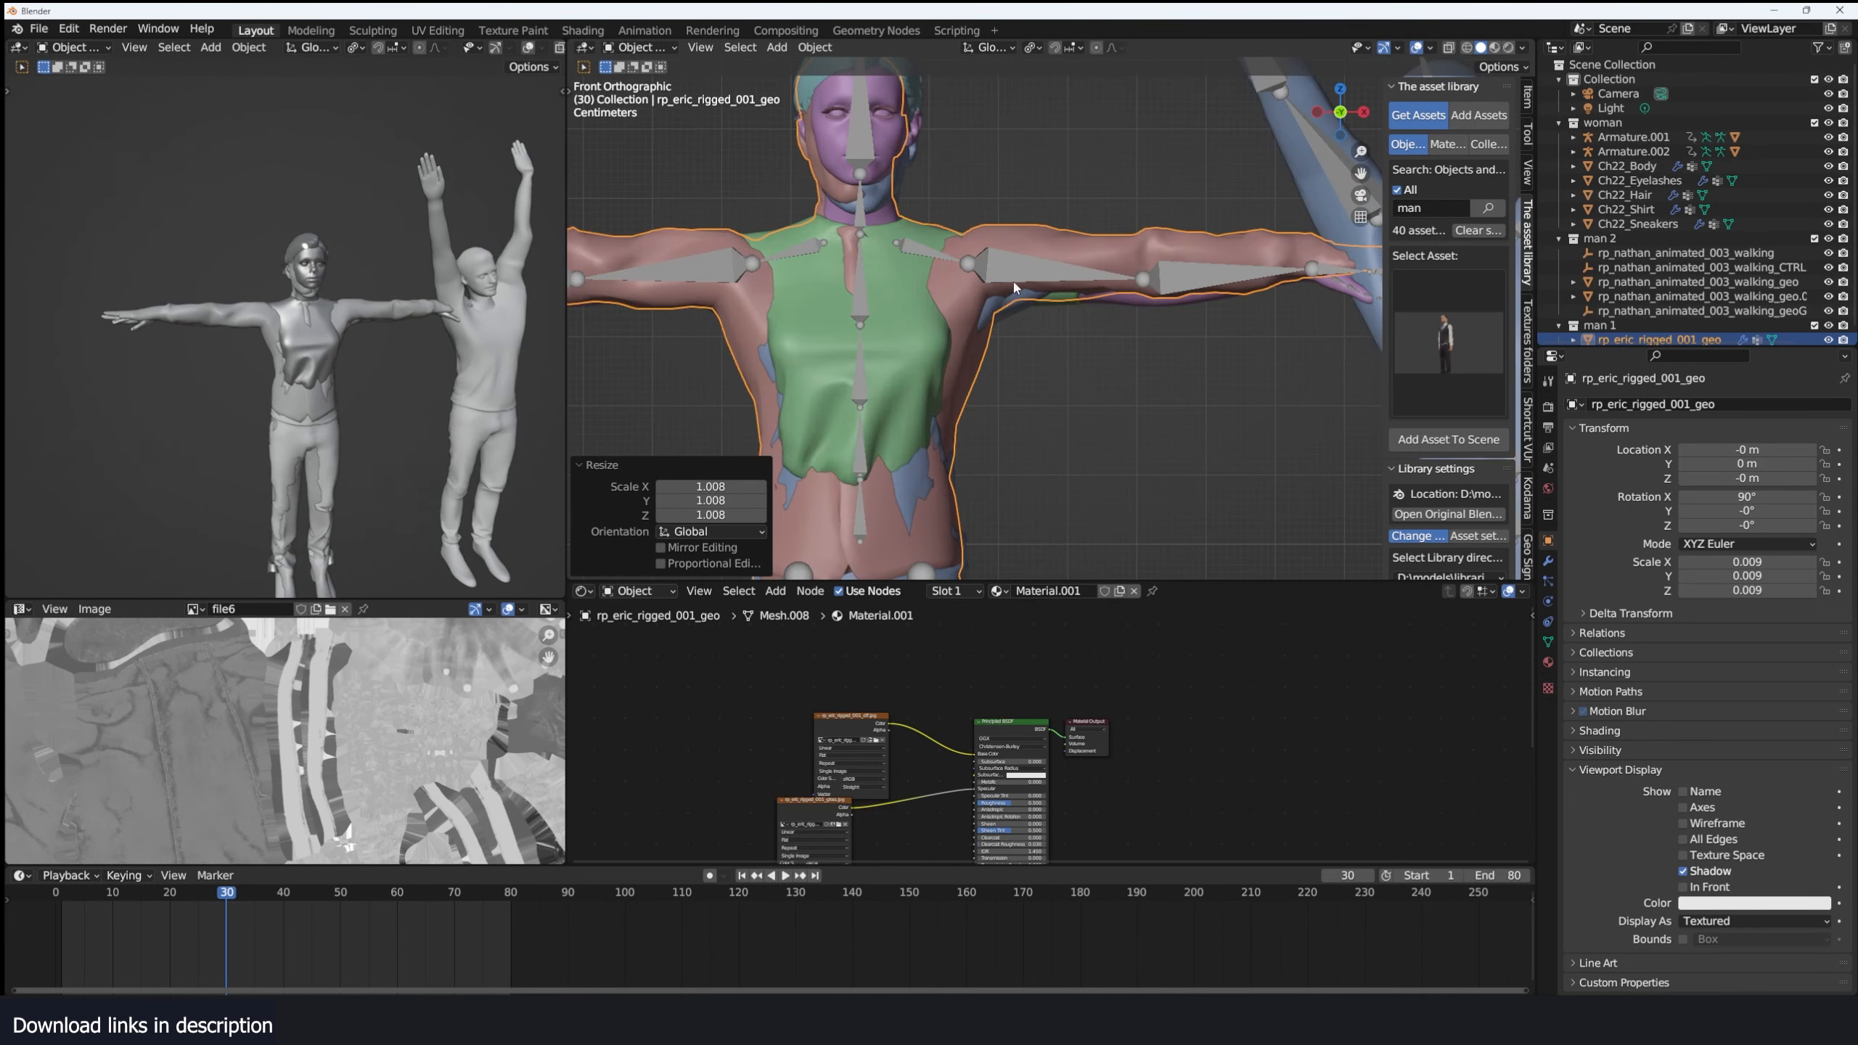
# Parent the new man mesh to Armature.001 with automatic weights and play the animation.
pyautogui.keyDown('shift'); pyautogui.click(1011, 260); pyautogui.keyUp('shift')
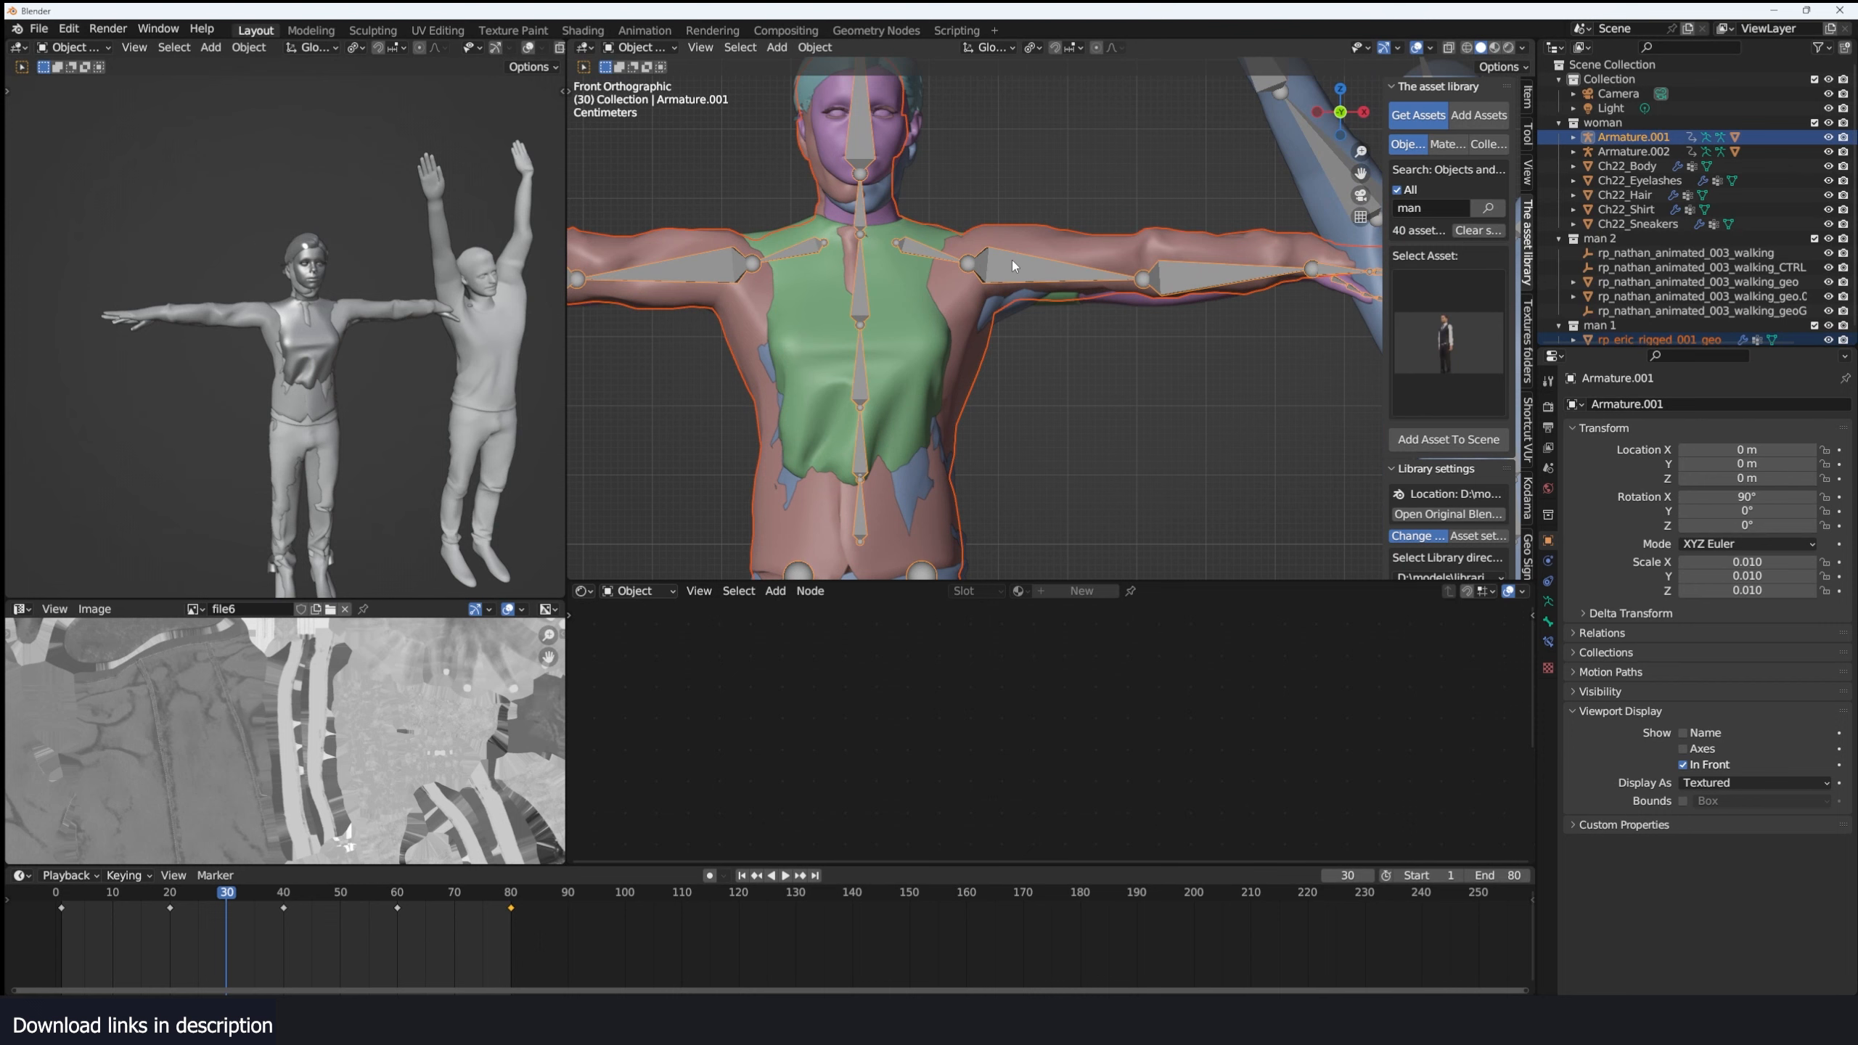
pyautogui.hotkey('ctrl', 'p')
pyautogui.click(1014, 264)
pyautogui.scroll(-3, 1107, 302)
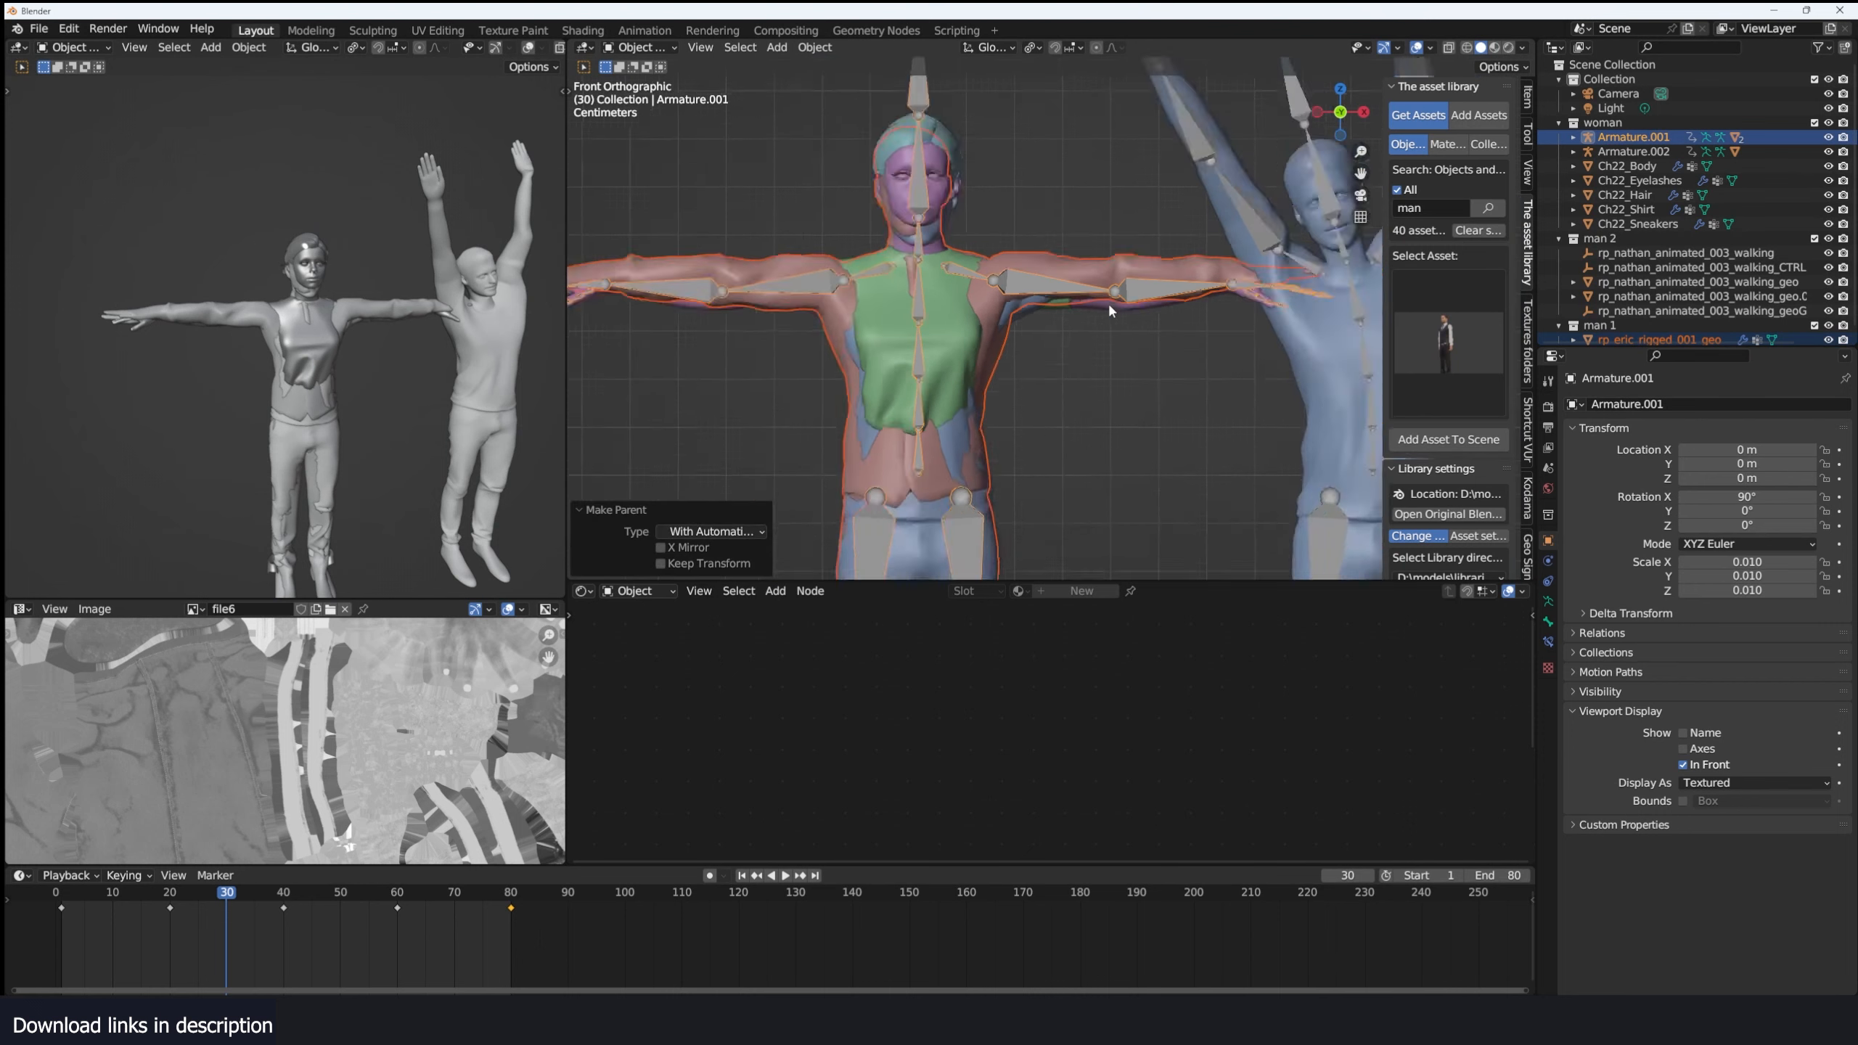
pyautogui.press('space')
pyautogui.press('Escape')
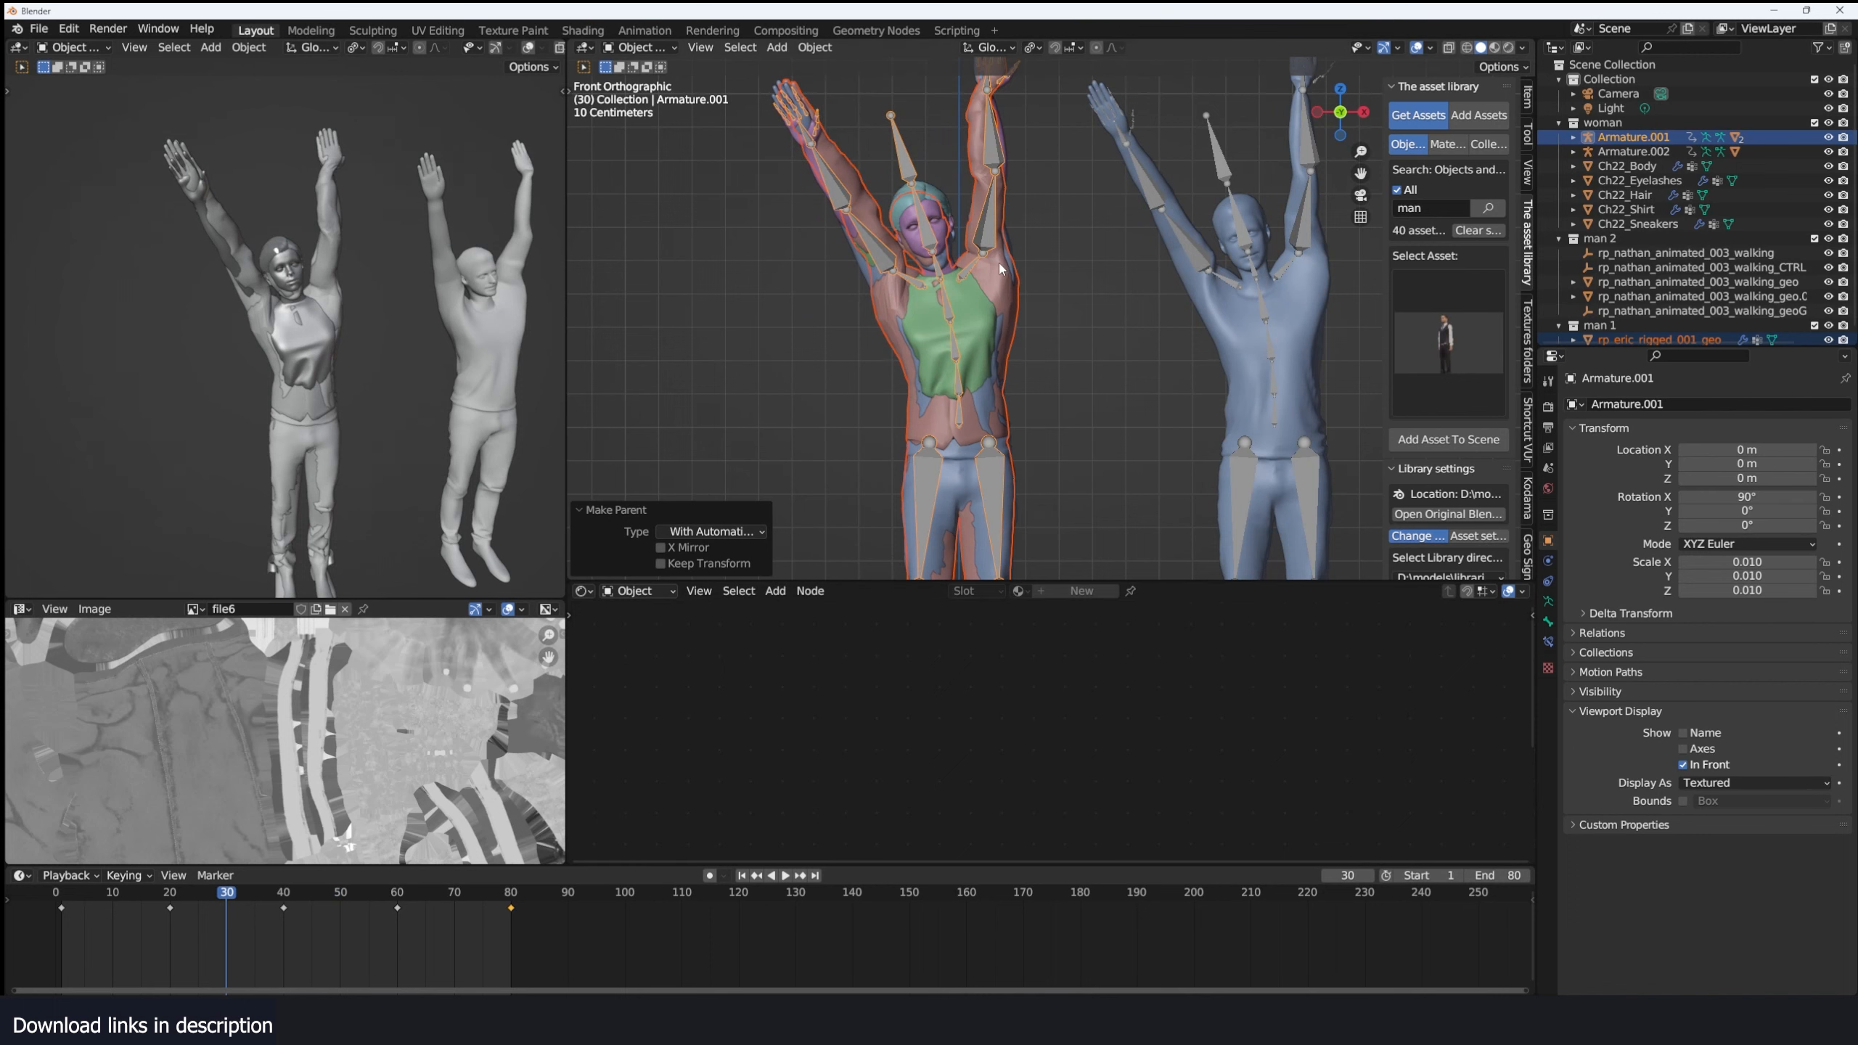
# Duplicate the new man mesh together with its armature and move the copy about 1.71 m along X.
pyautogui.keyDown('shift'); pyautogui.moveTo(1121, 351); pyautogui.dragTo(958, 286, button='middle'); pyautogui.keyUp('shift')
pyautogui.hotkey('shift', 'd')
pyautogui.press('x')
pyautogui.click(791, 384)
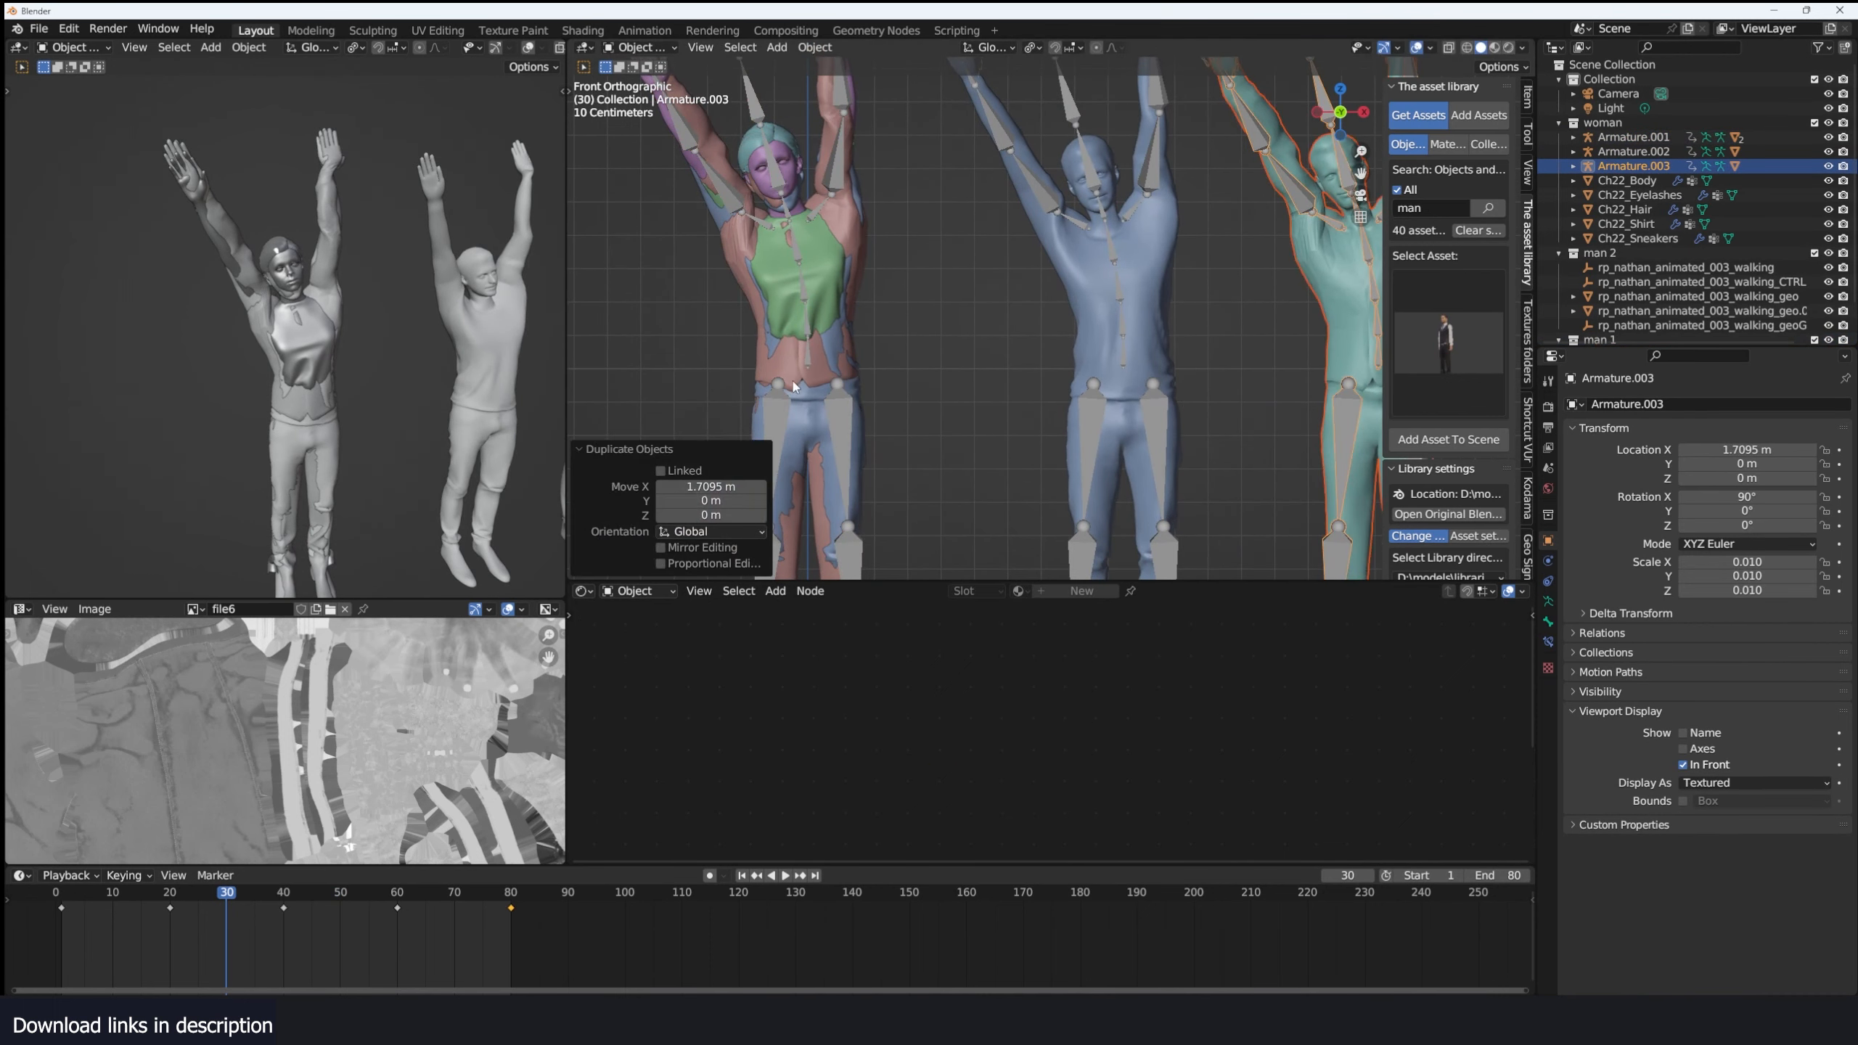
# Switch the perspective viewport to Material Preview shading with all three characters in view.
pyautogui.scroll(-5, 375, 292)
pyautogui.scroll(-3, 531, 53)
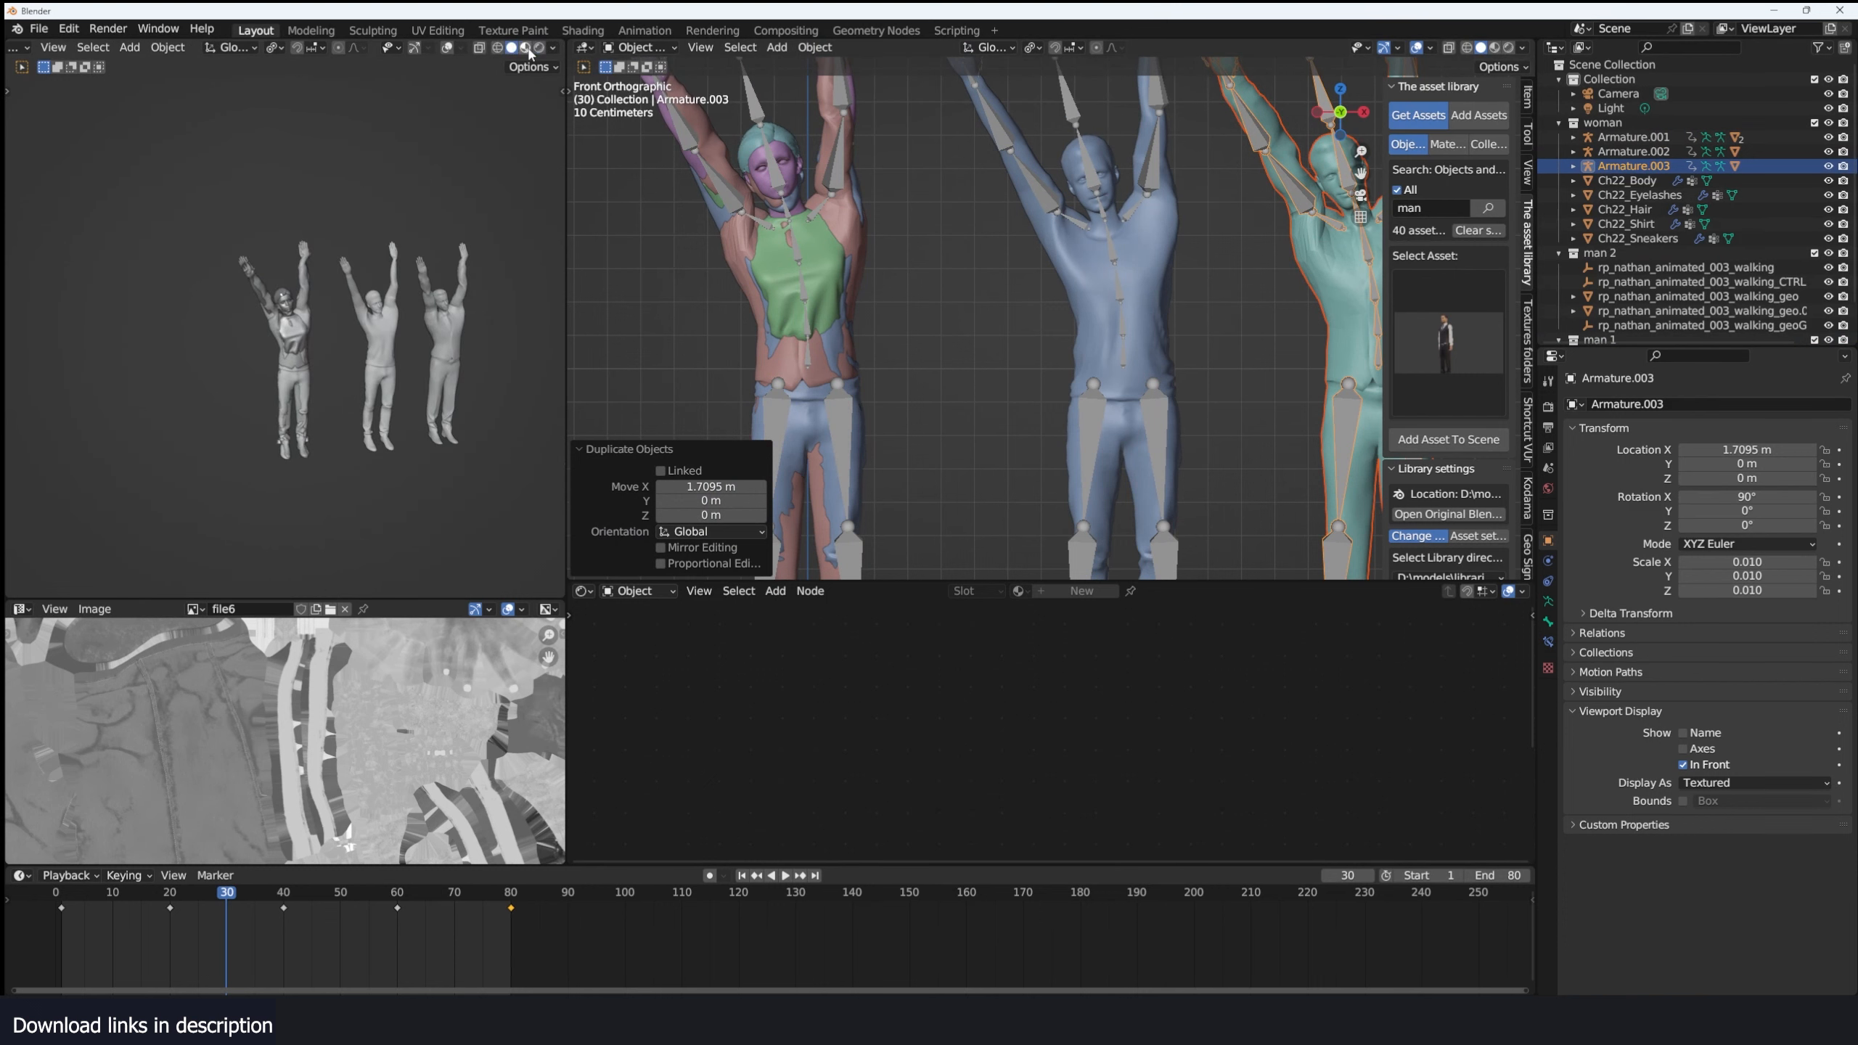
pyautogui.click(526, 48)
pyautogui.scroll(2, 505, 147)
# Delete the original rp_eric_rigged_001_geo mesh overlapping the woman and play the animation.
pyautogui.click(865, 240)
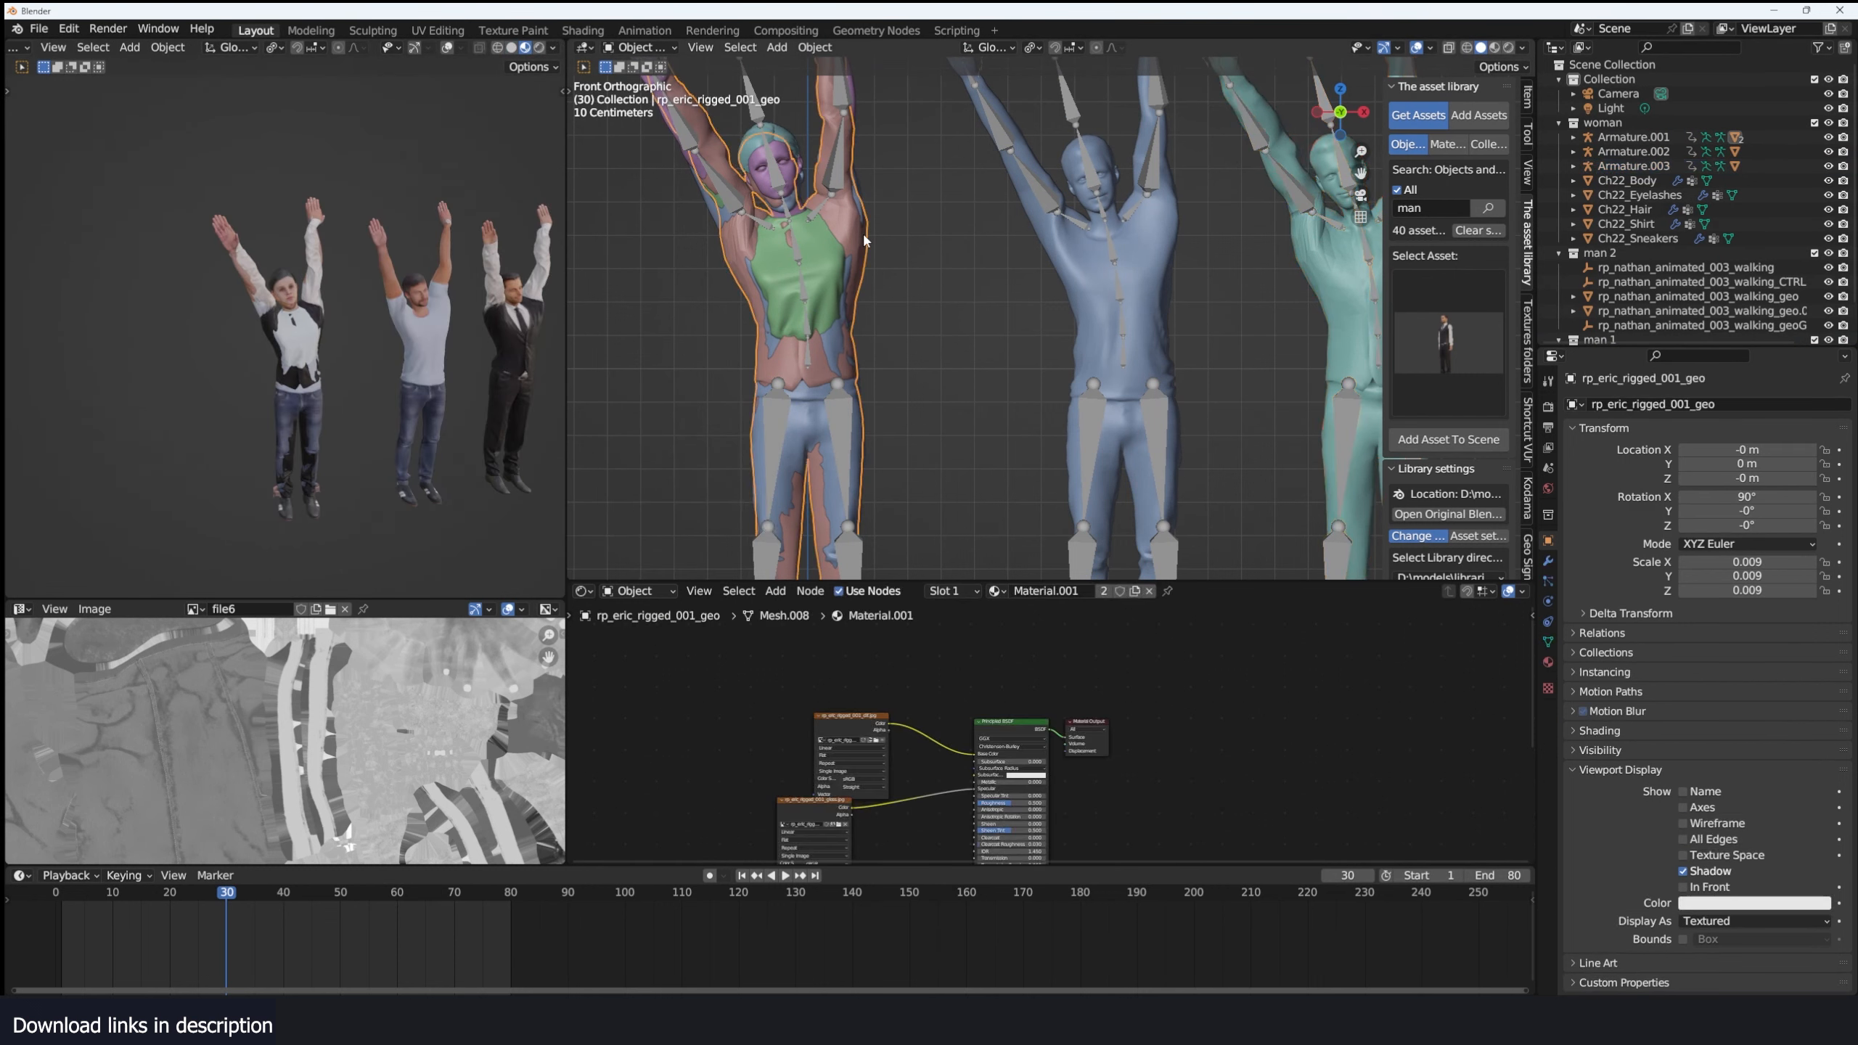
pyautogui.scroll(-4, 867, 272)
pyautogui.press('g')
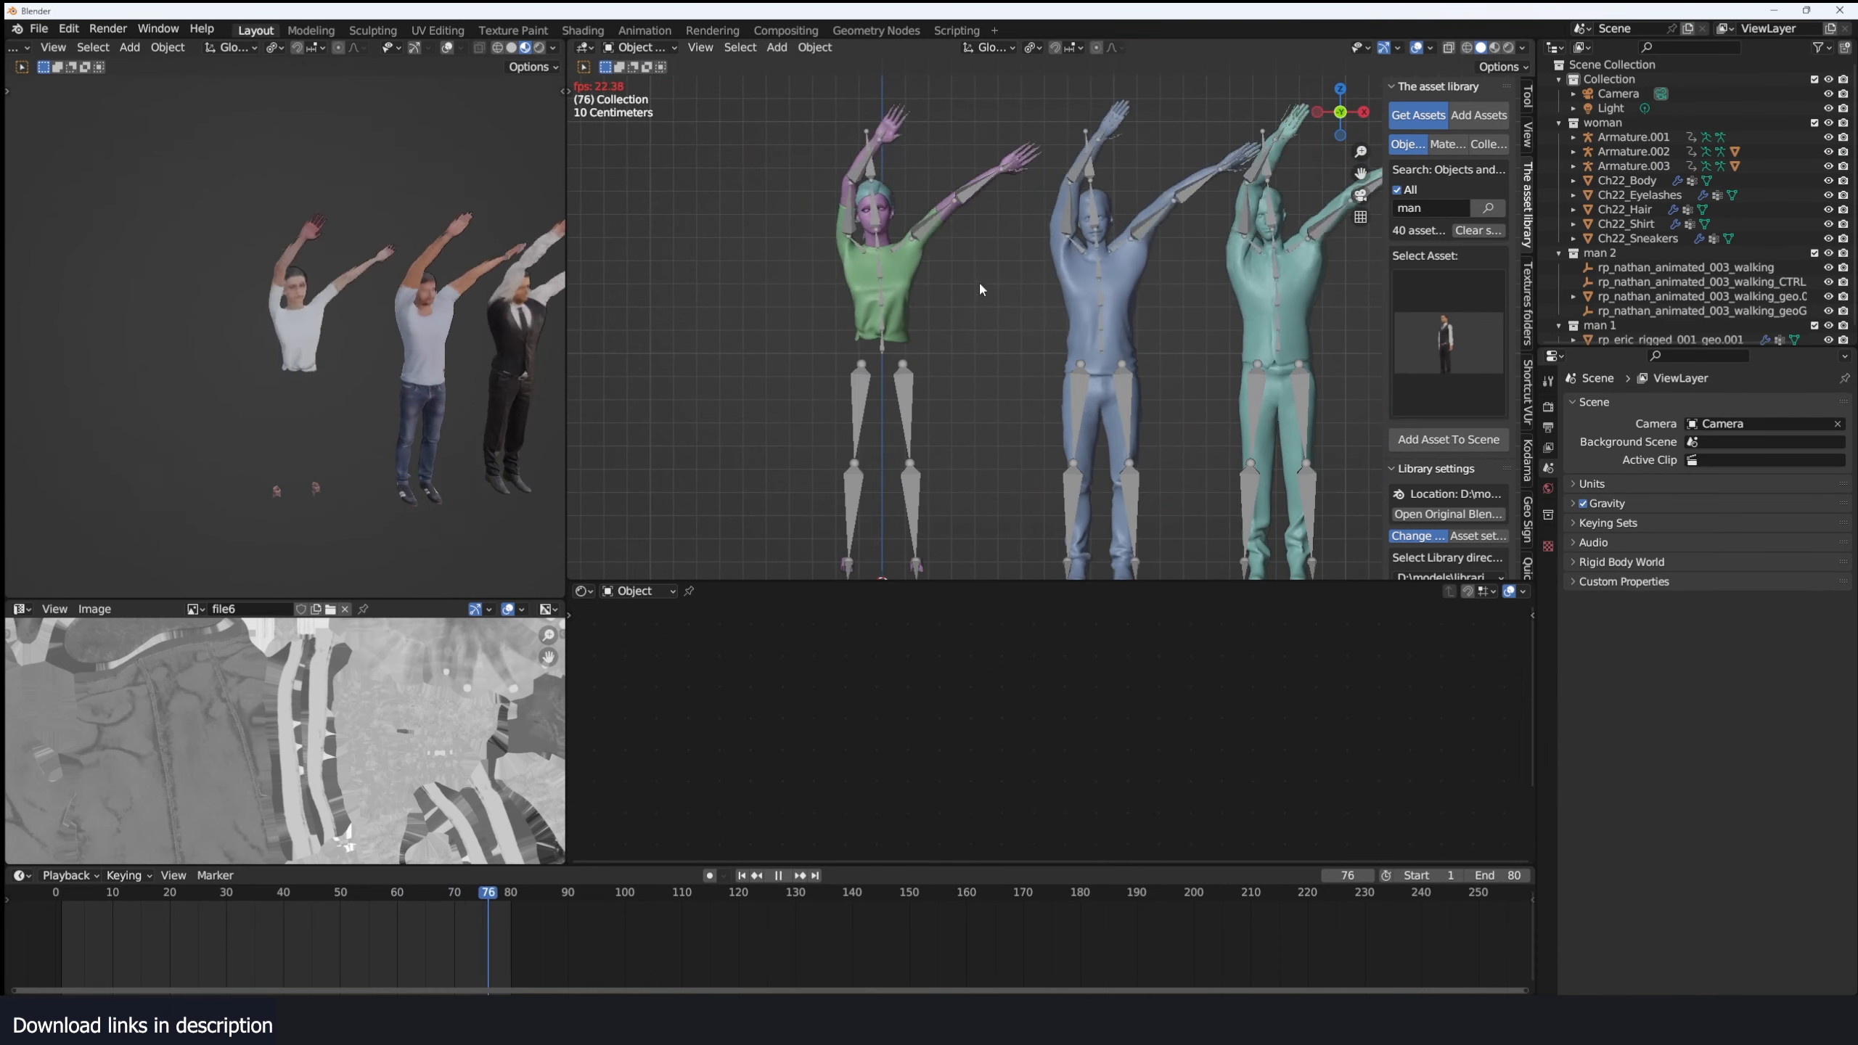
pyautogui.press('space')
# Delete the vertices below the waist of the middle man's mesh, rp_nathan_animated_003_walking_geo.001.
pyautogui.click(1135, 404)
pyautogui.keyDown('shift'); pyautogui.moveTo(1135, 404); pyautogui.dragTo(1015, 312, button='middle'); pyautogui.keyUp('shift')
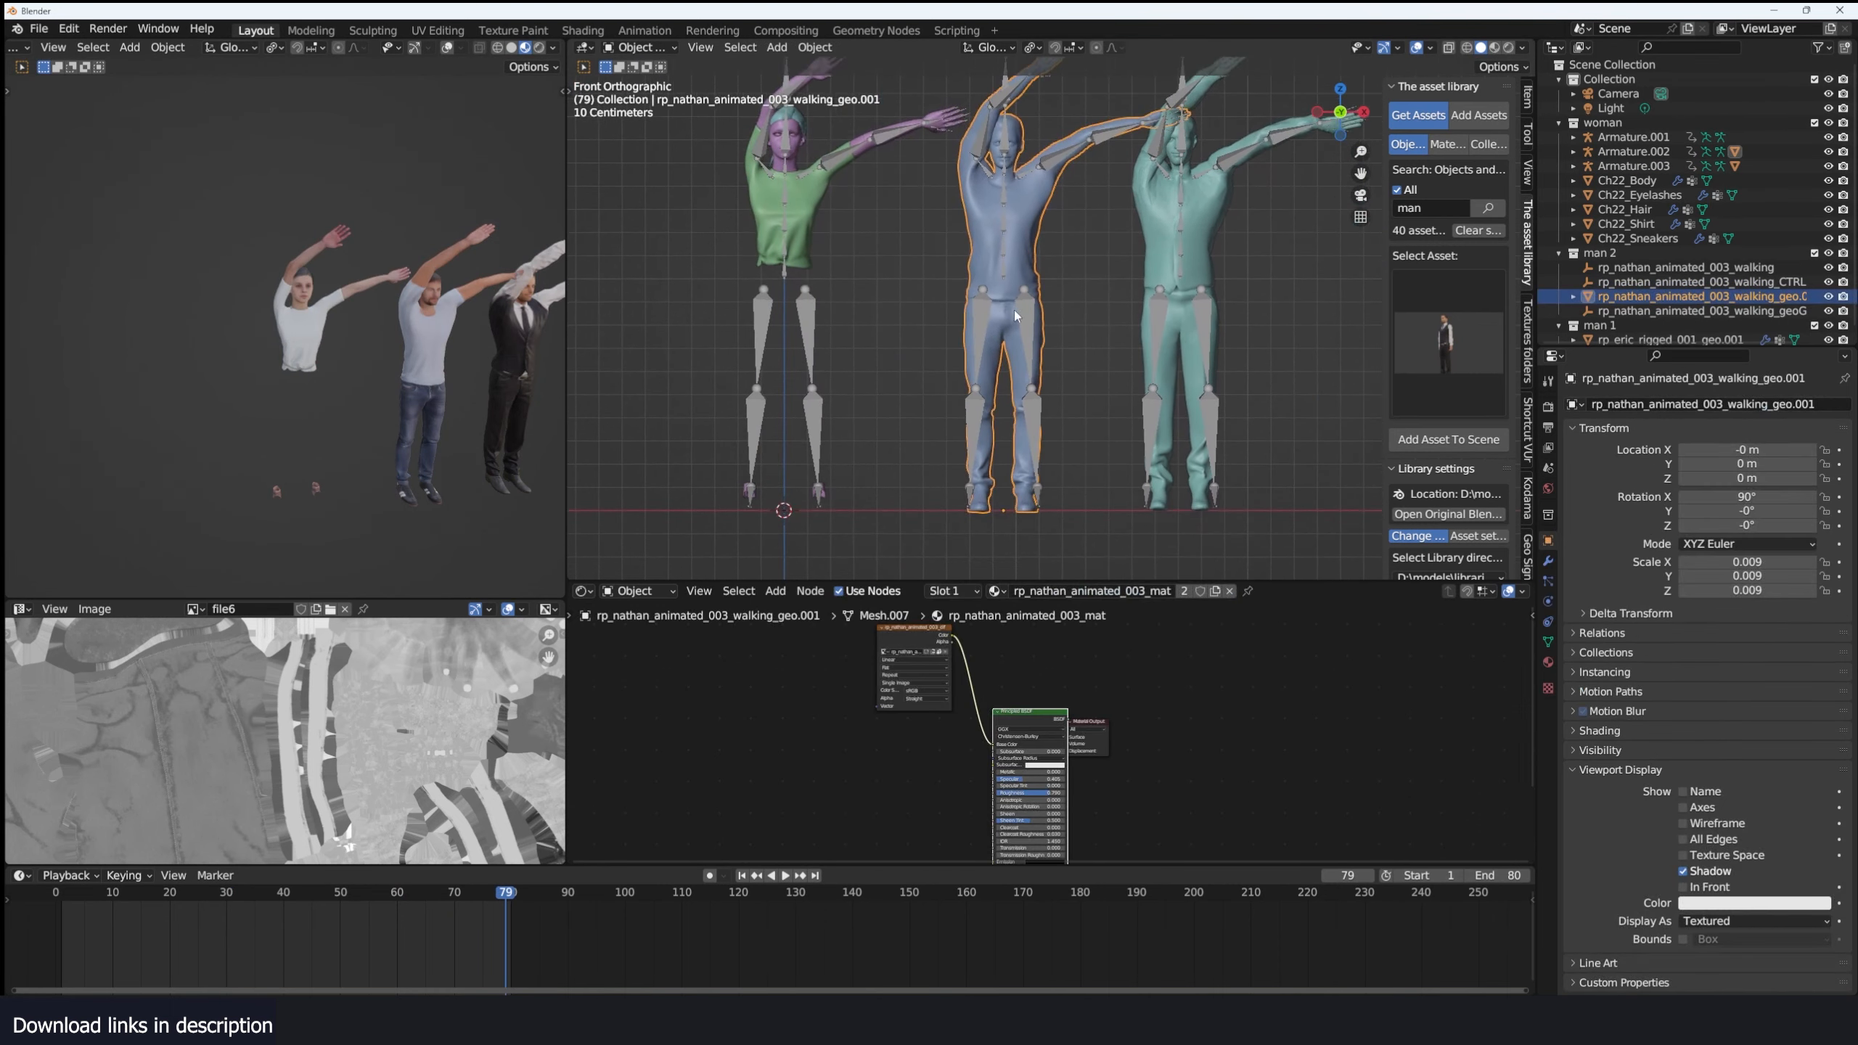
pyautogui.press('Tab')
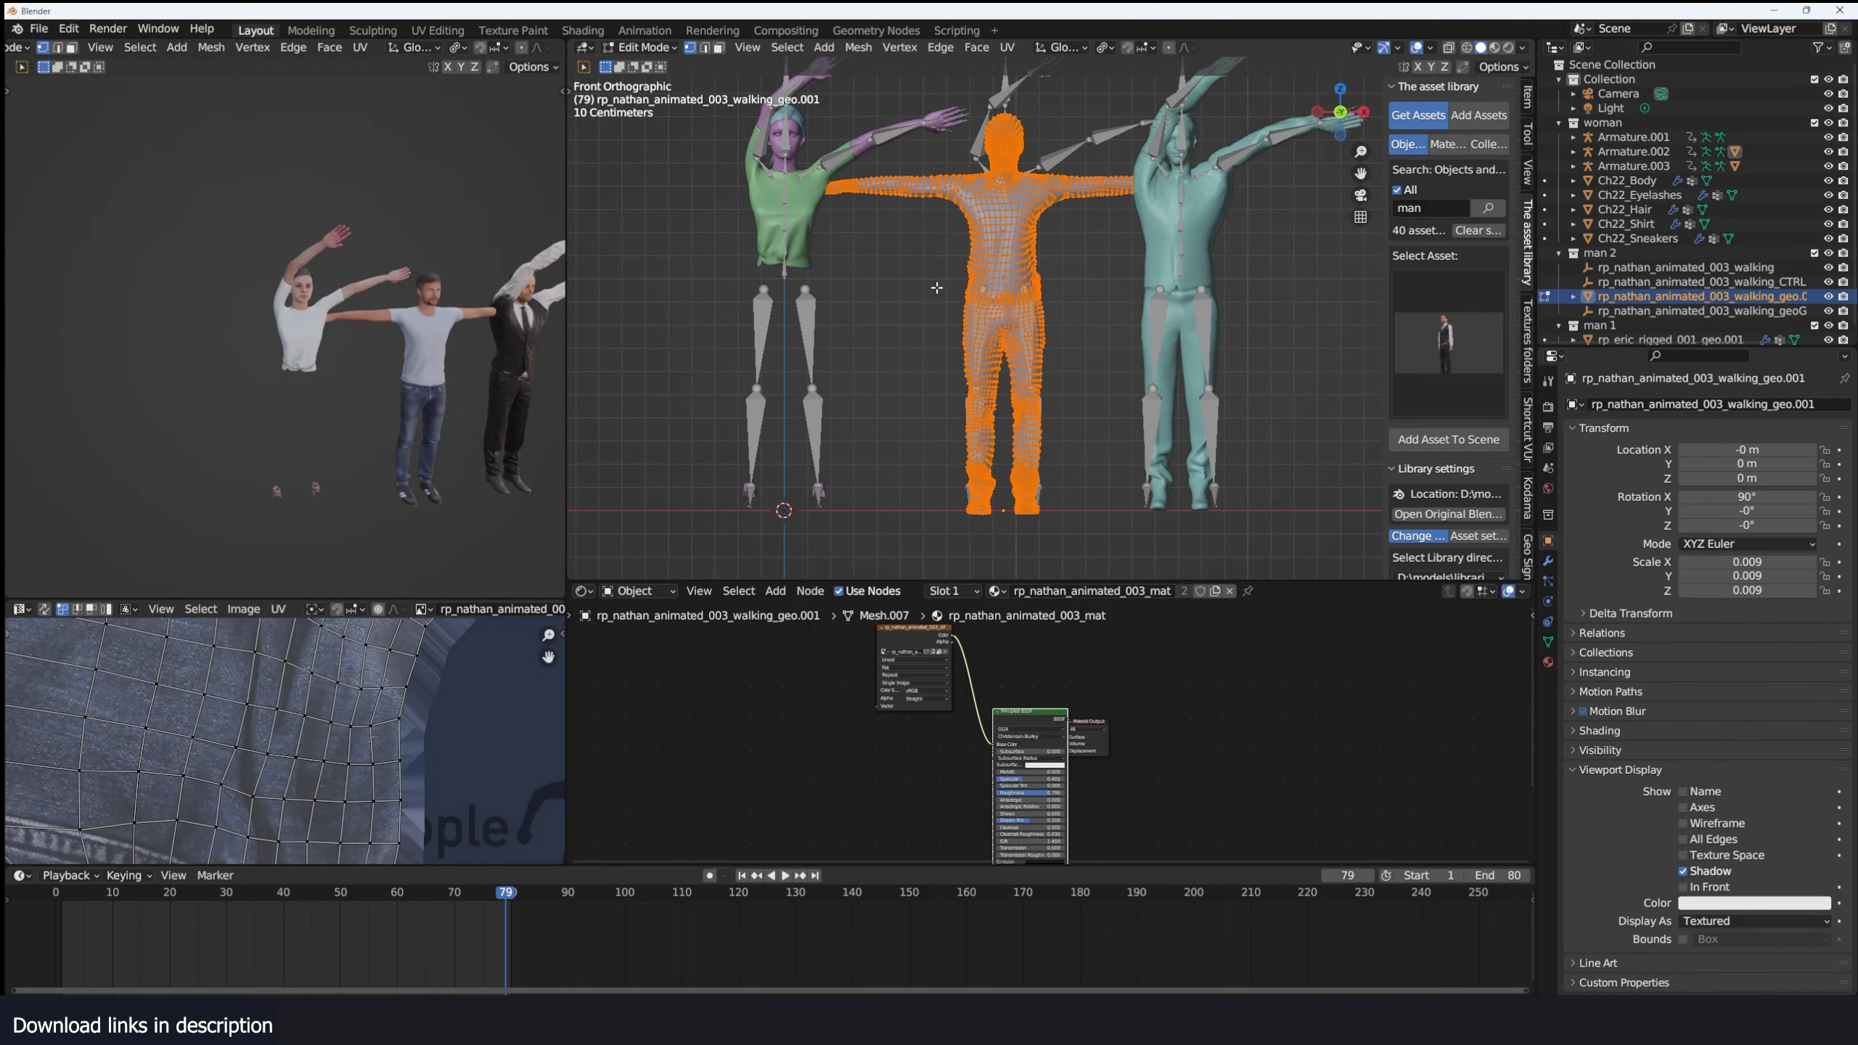
pyautogui.moveTo(916, 289); pyautogui.dragTo(1132, 545)
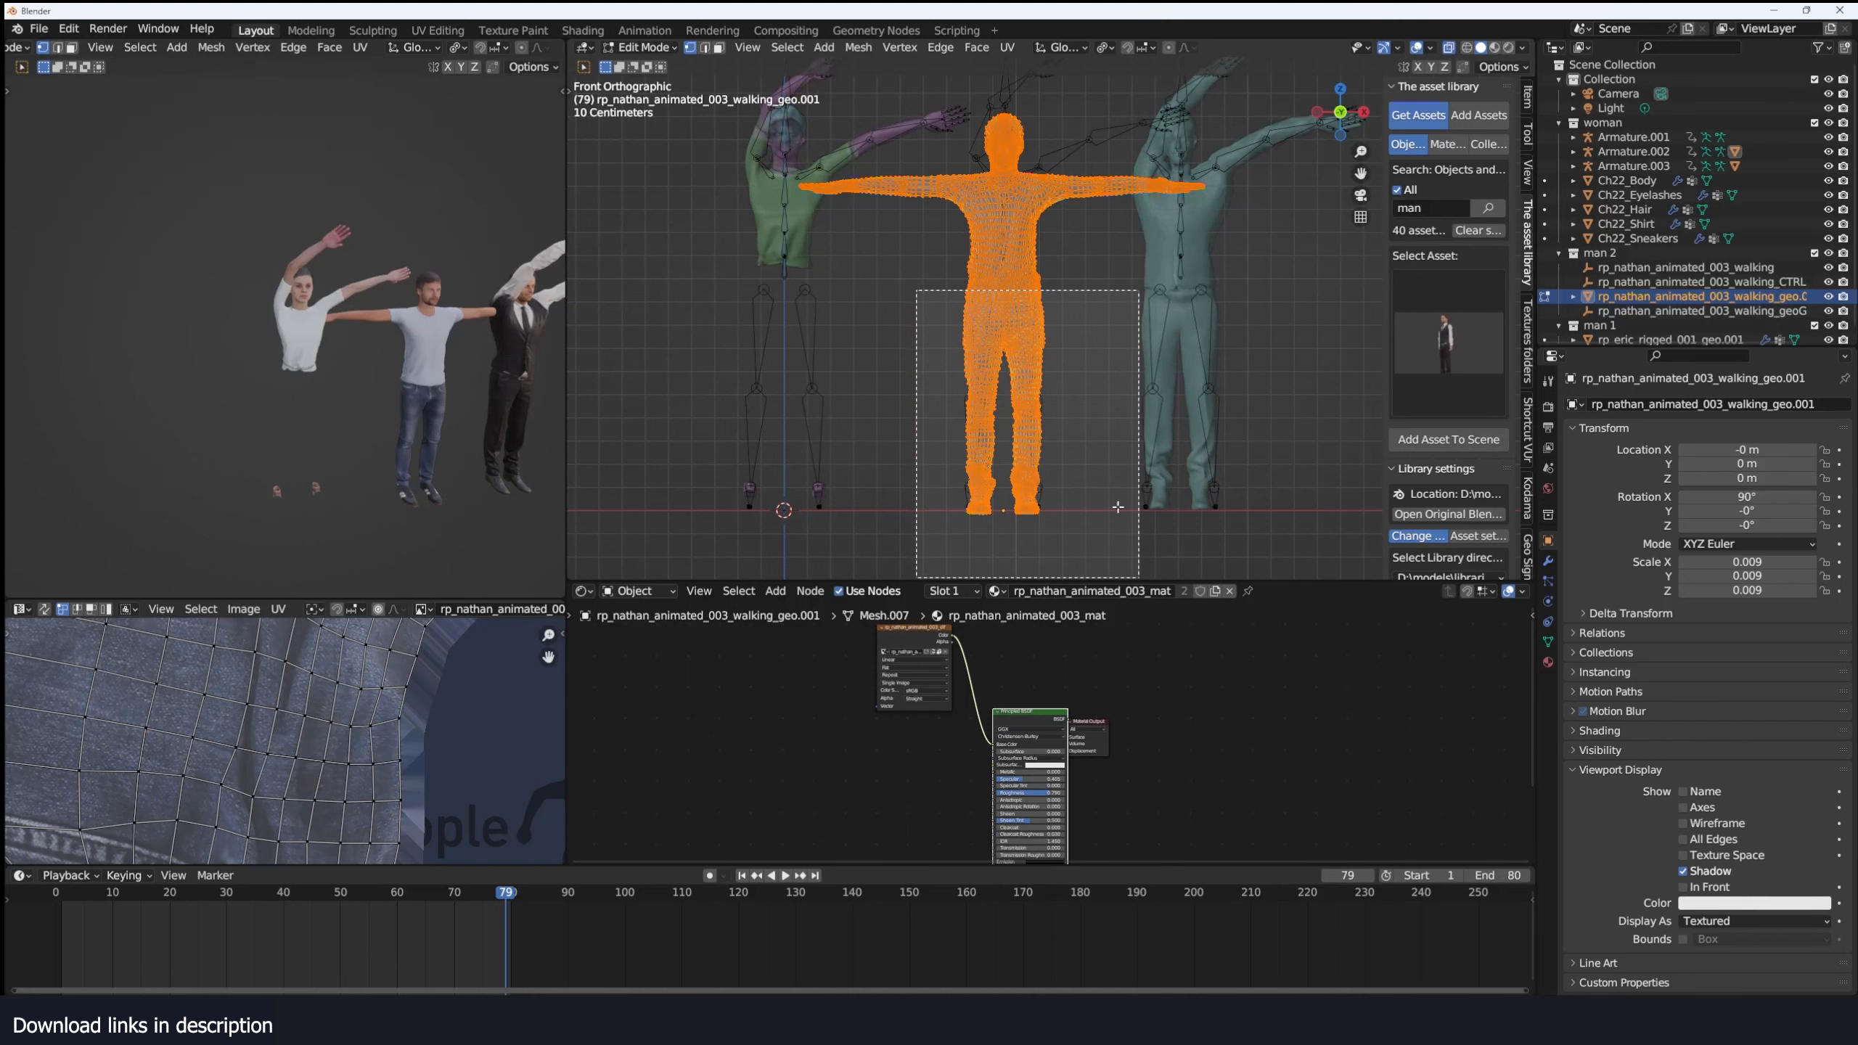
pyautogui.moveTo(1074, 414); pyautogui.dragTo(1065, 396)
pyautogui.moveTo(1066, 397); pyautogui.dragTo(929, 362, button='middle')
pyautogui.press('KP_1')
pyautogui.press('x')
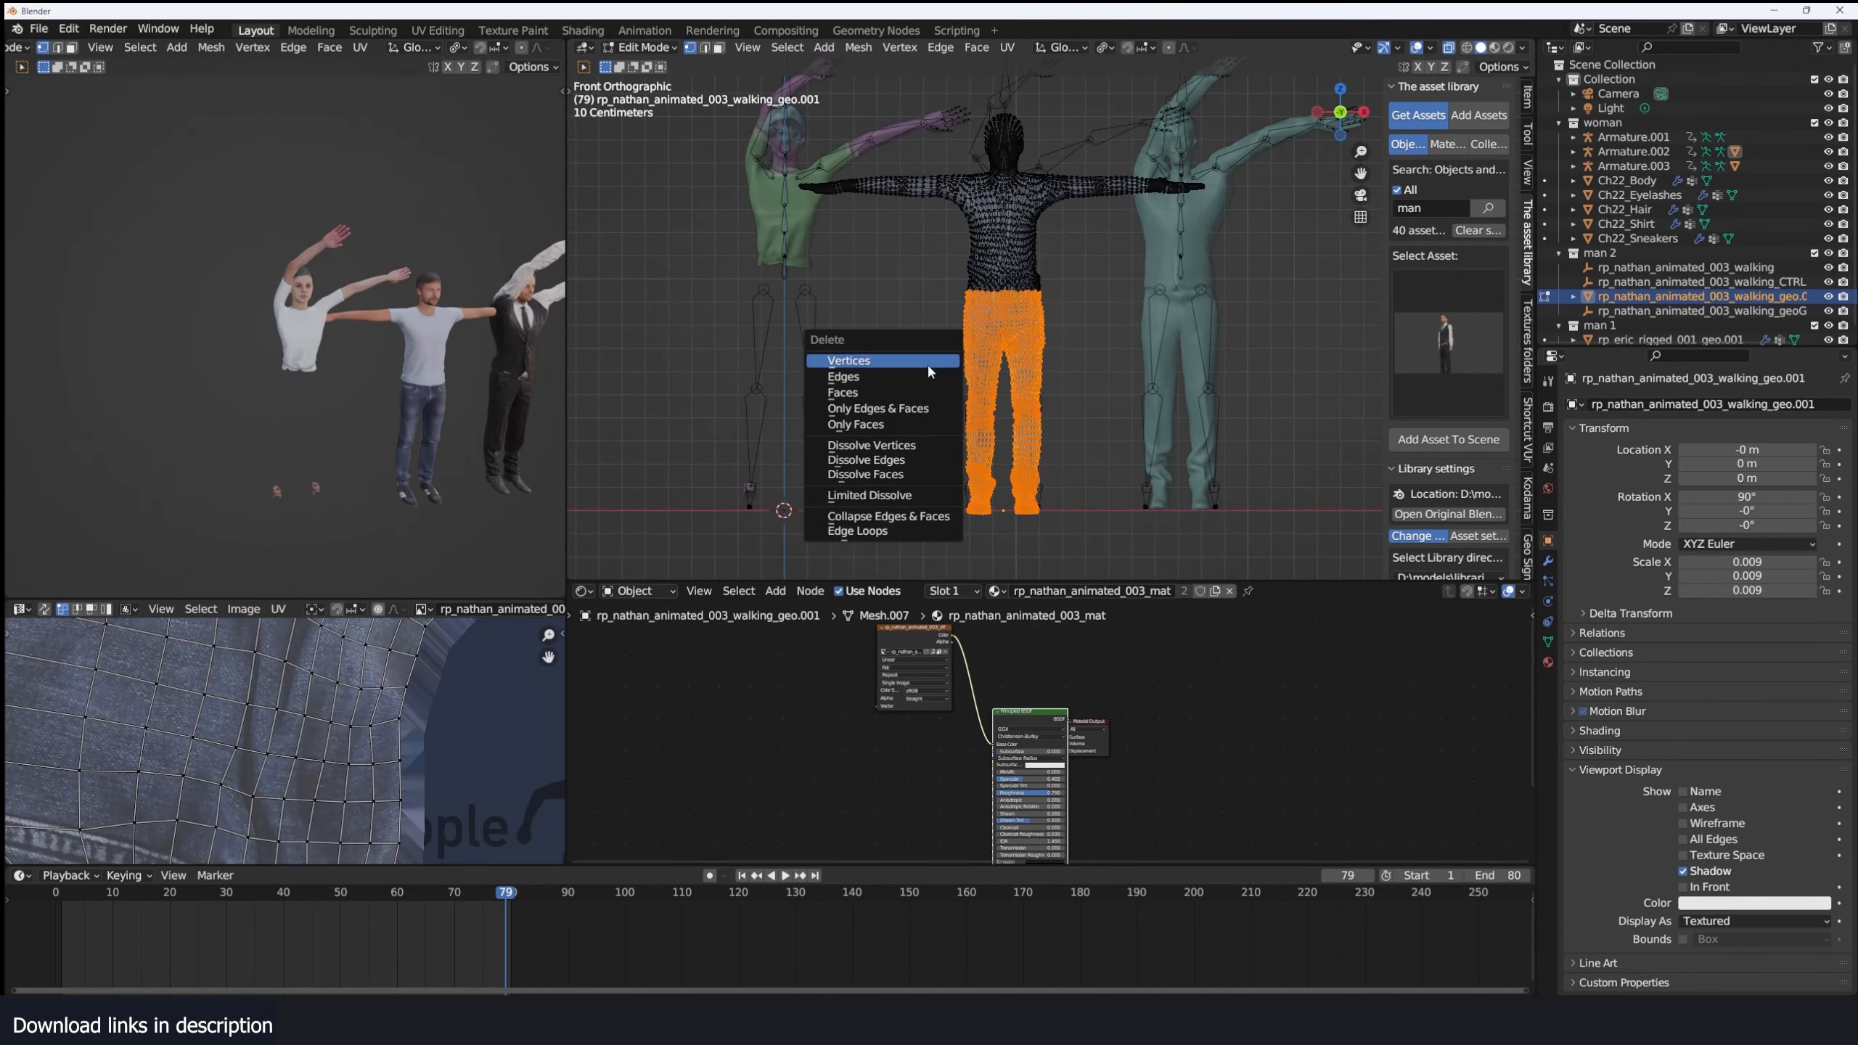
pyautogui.click(927, 363)
pyautogui.press('Tab')
# Delete the vertices below the waist of the suited man's mesh and play the animation.
pyautogui.click(1156, 324)
pyautogui.press('Tab')
pyautogui.moveTo(1102, 274); pyautogui.dragTo(1323, 559)
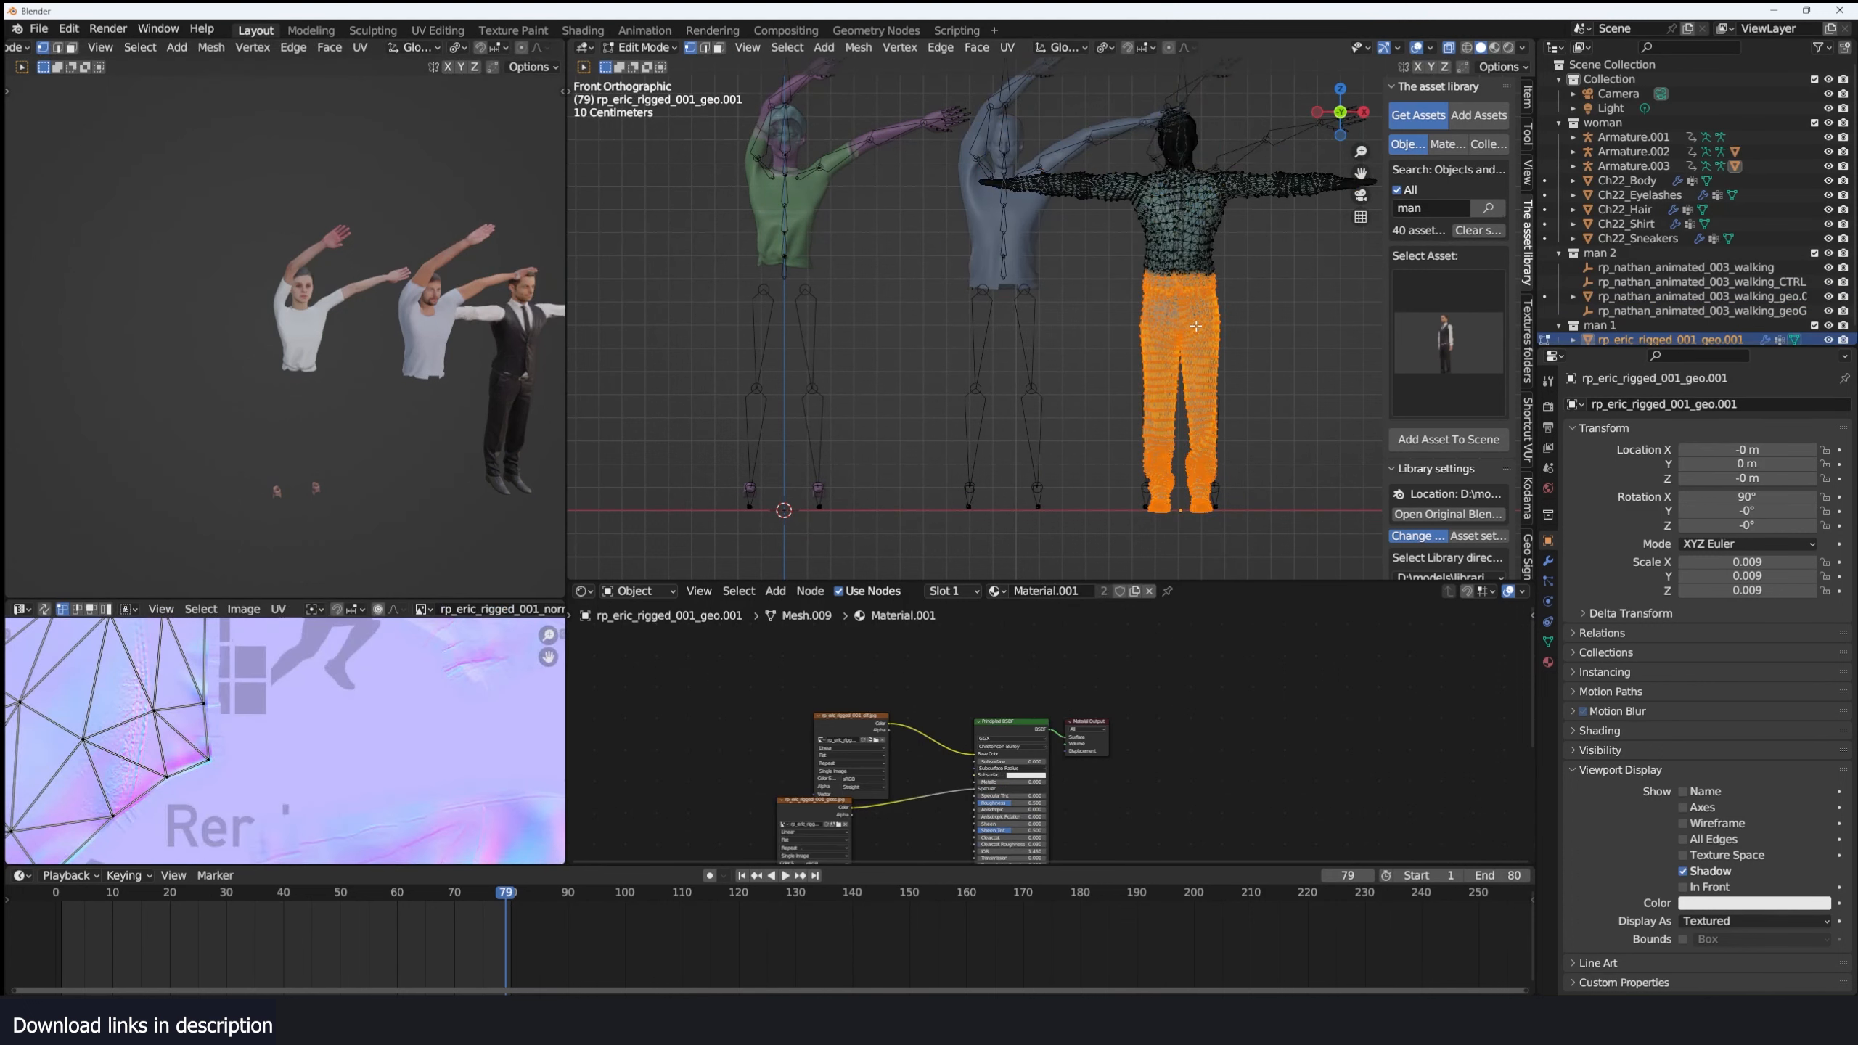
pyautogui.click(1124, 287)
pyautogui.moveTo(1089, 281); pyautogui.dragTo(1373, 583)
pyautogui.press('x')
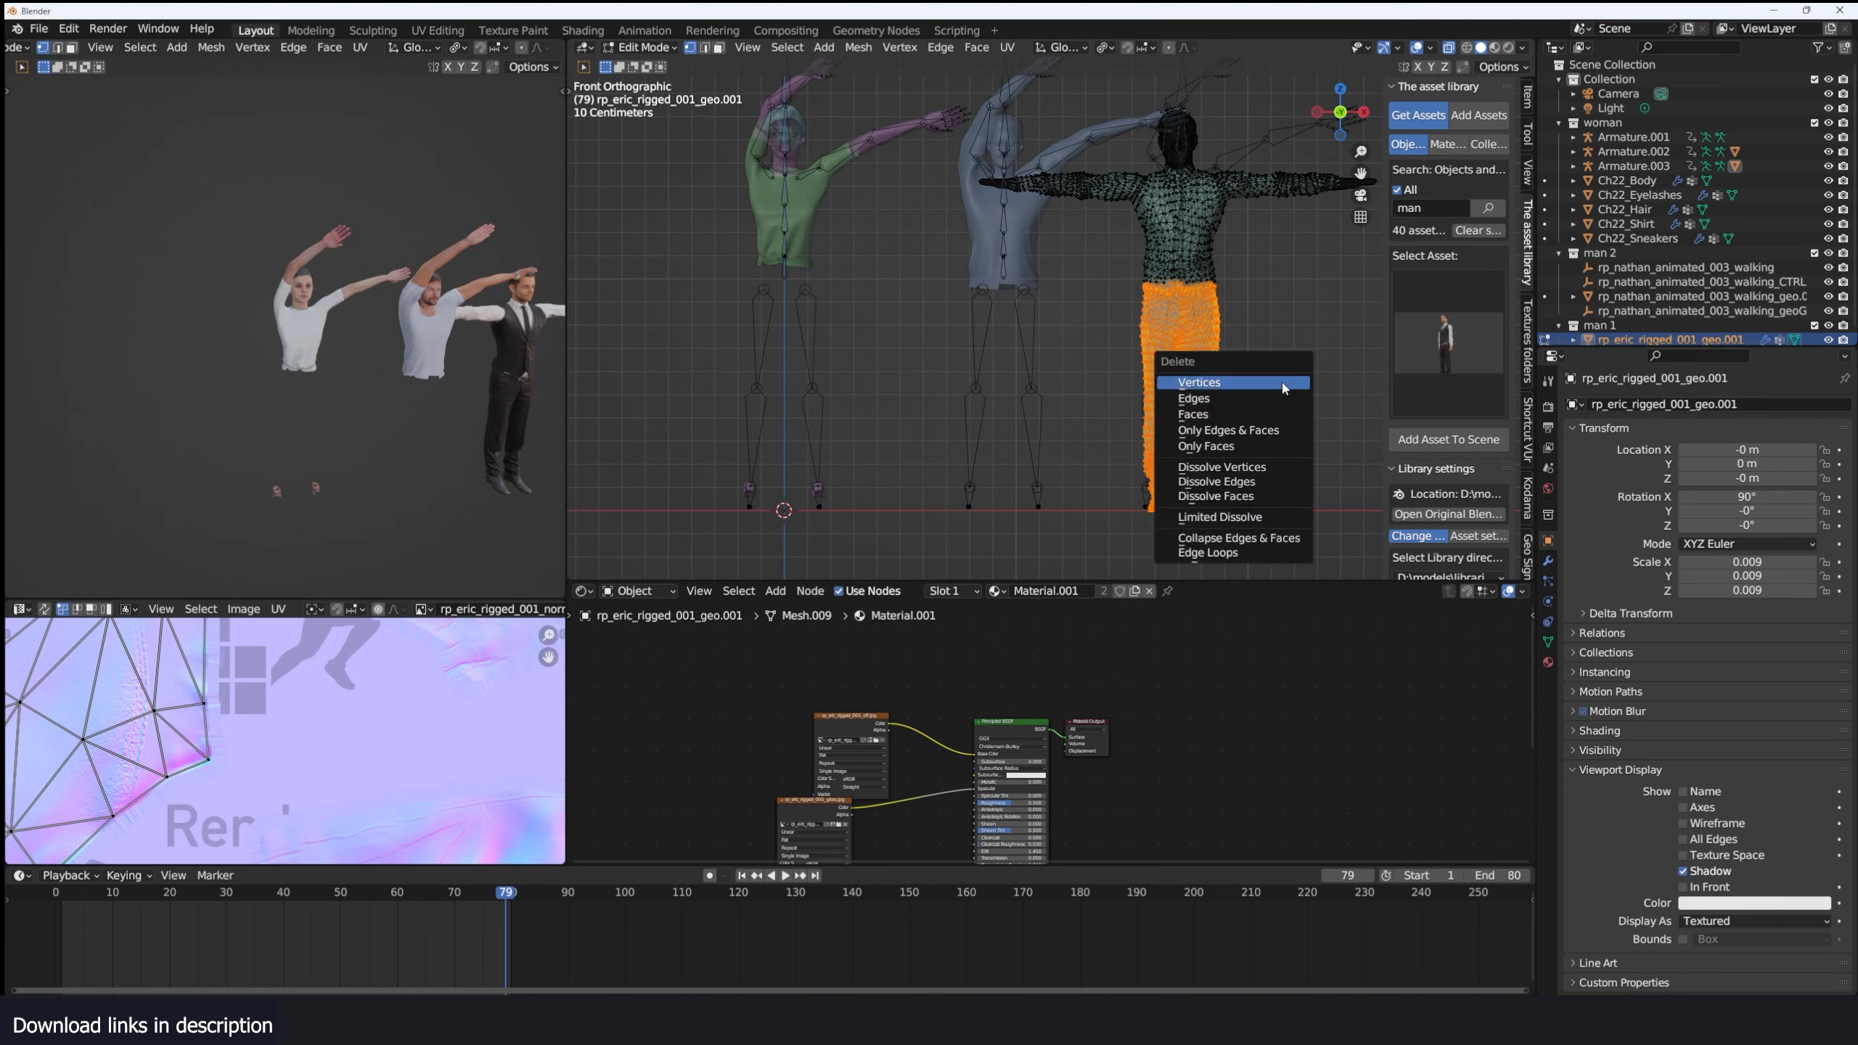
pyautogui.click(1219, 369)
pyautogui.press('Tab')
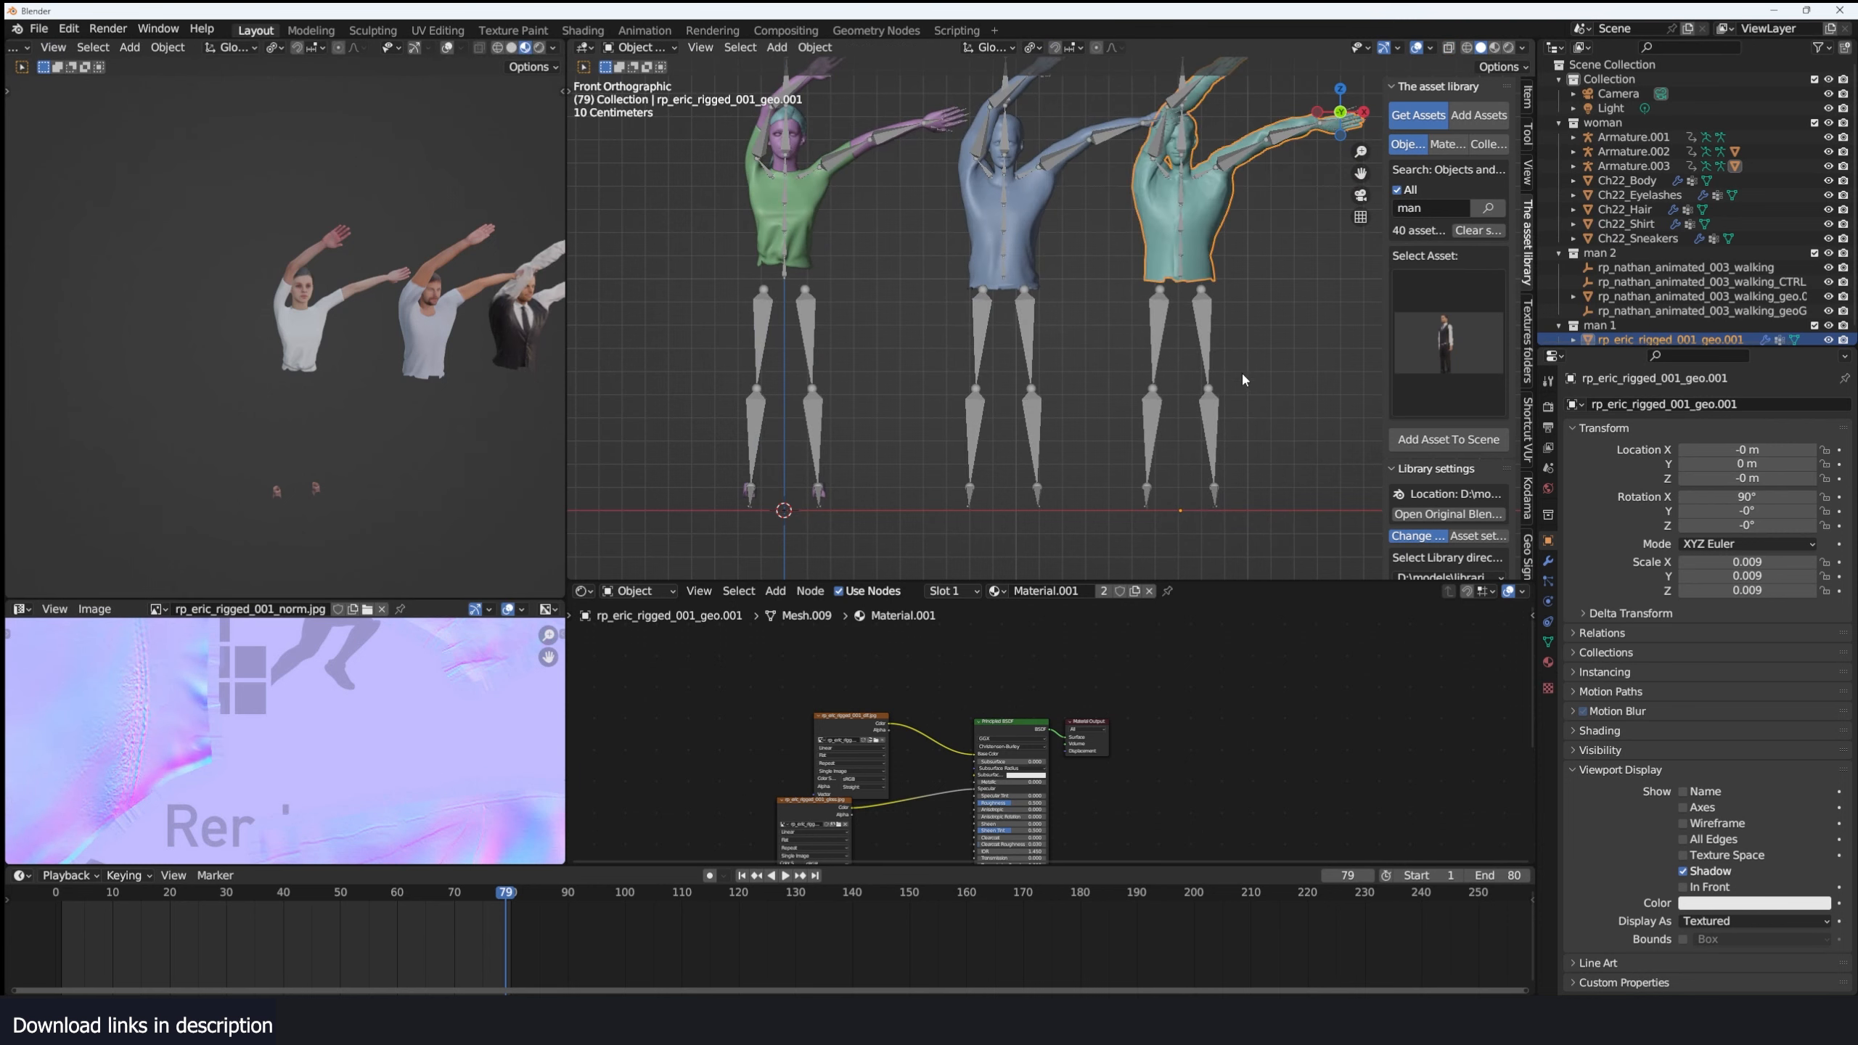
pyautogui.press('space')
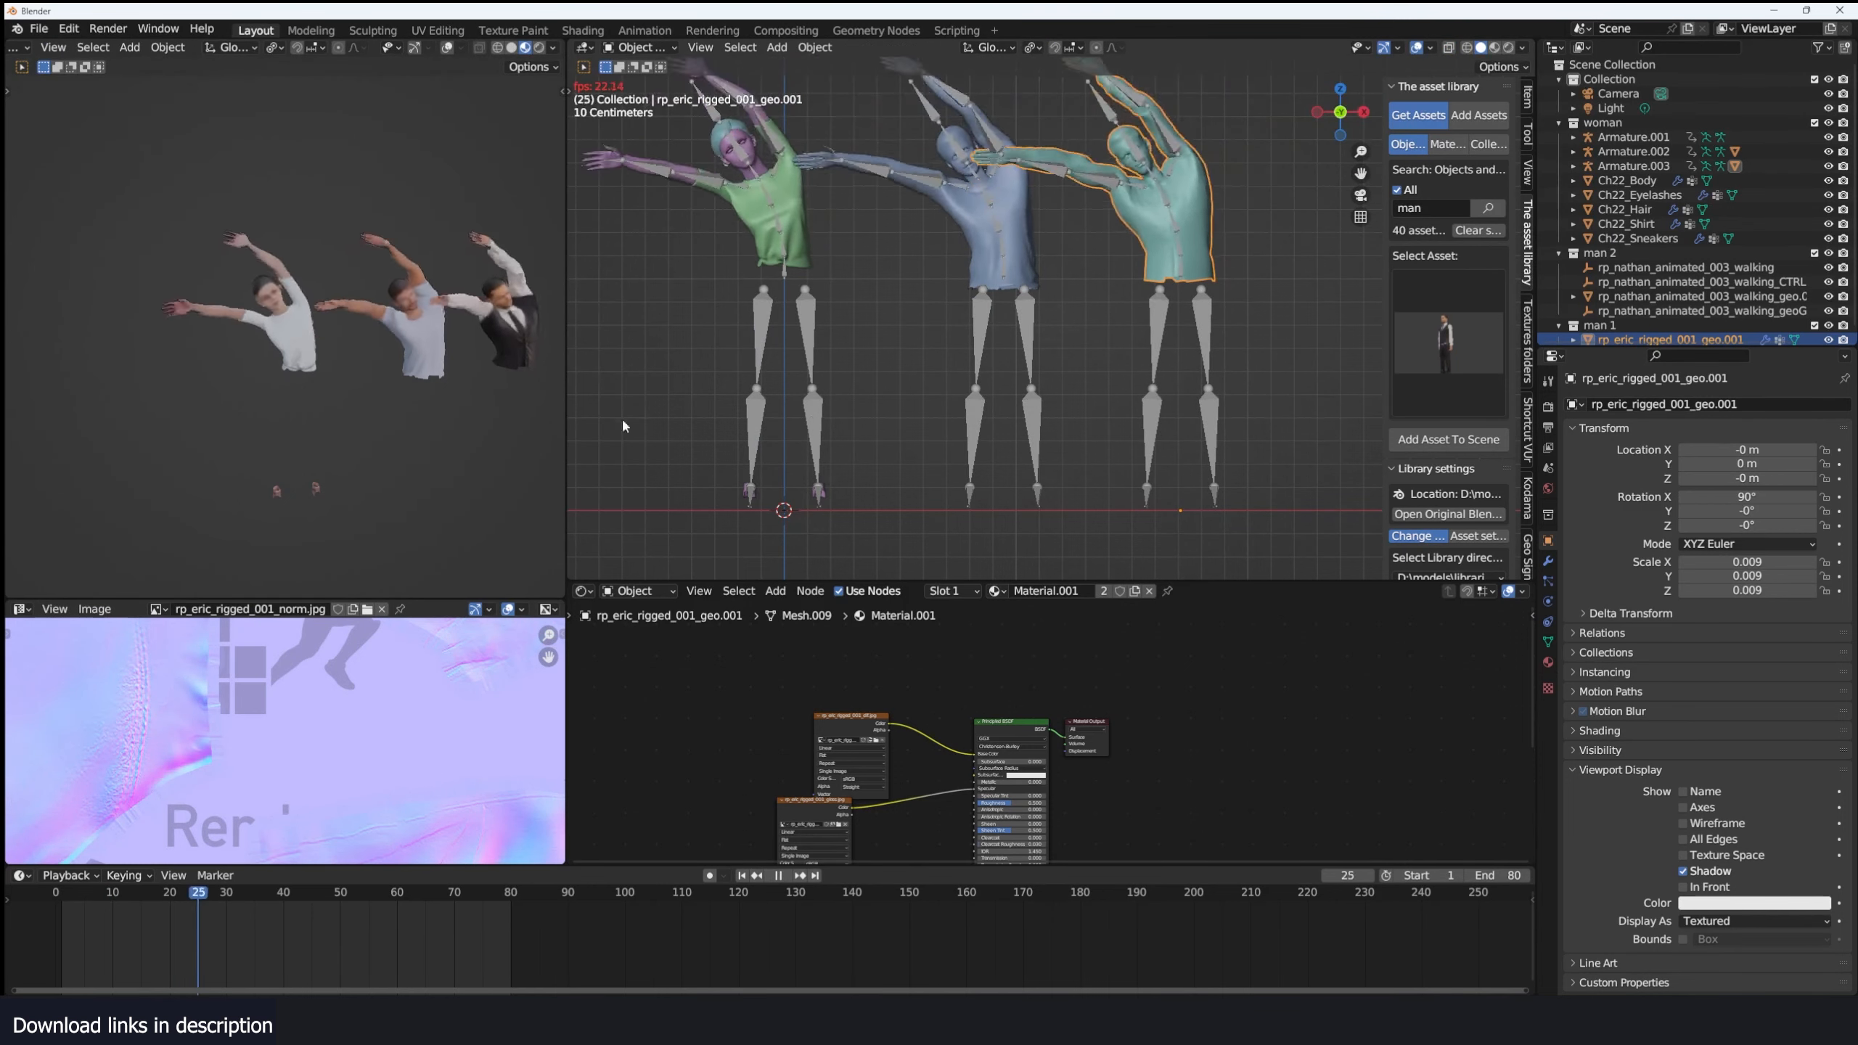
pyautogui.press('space')
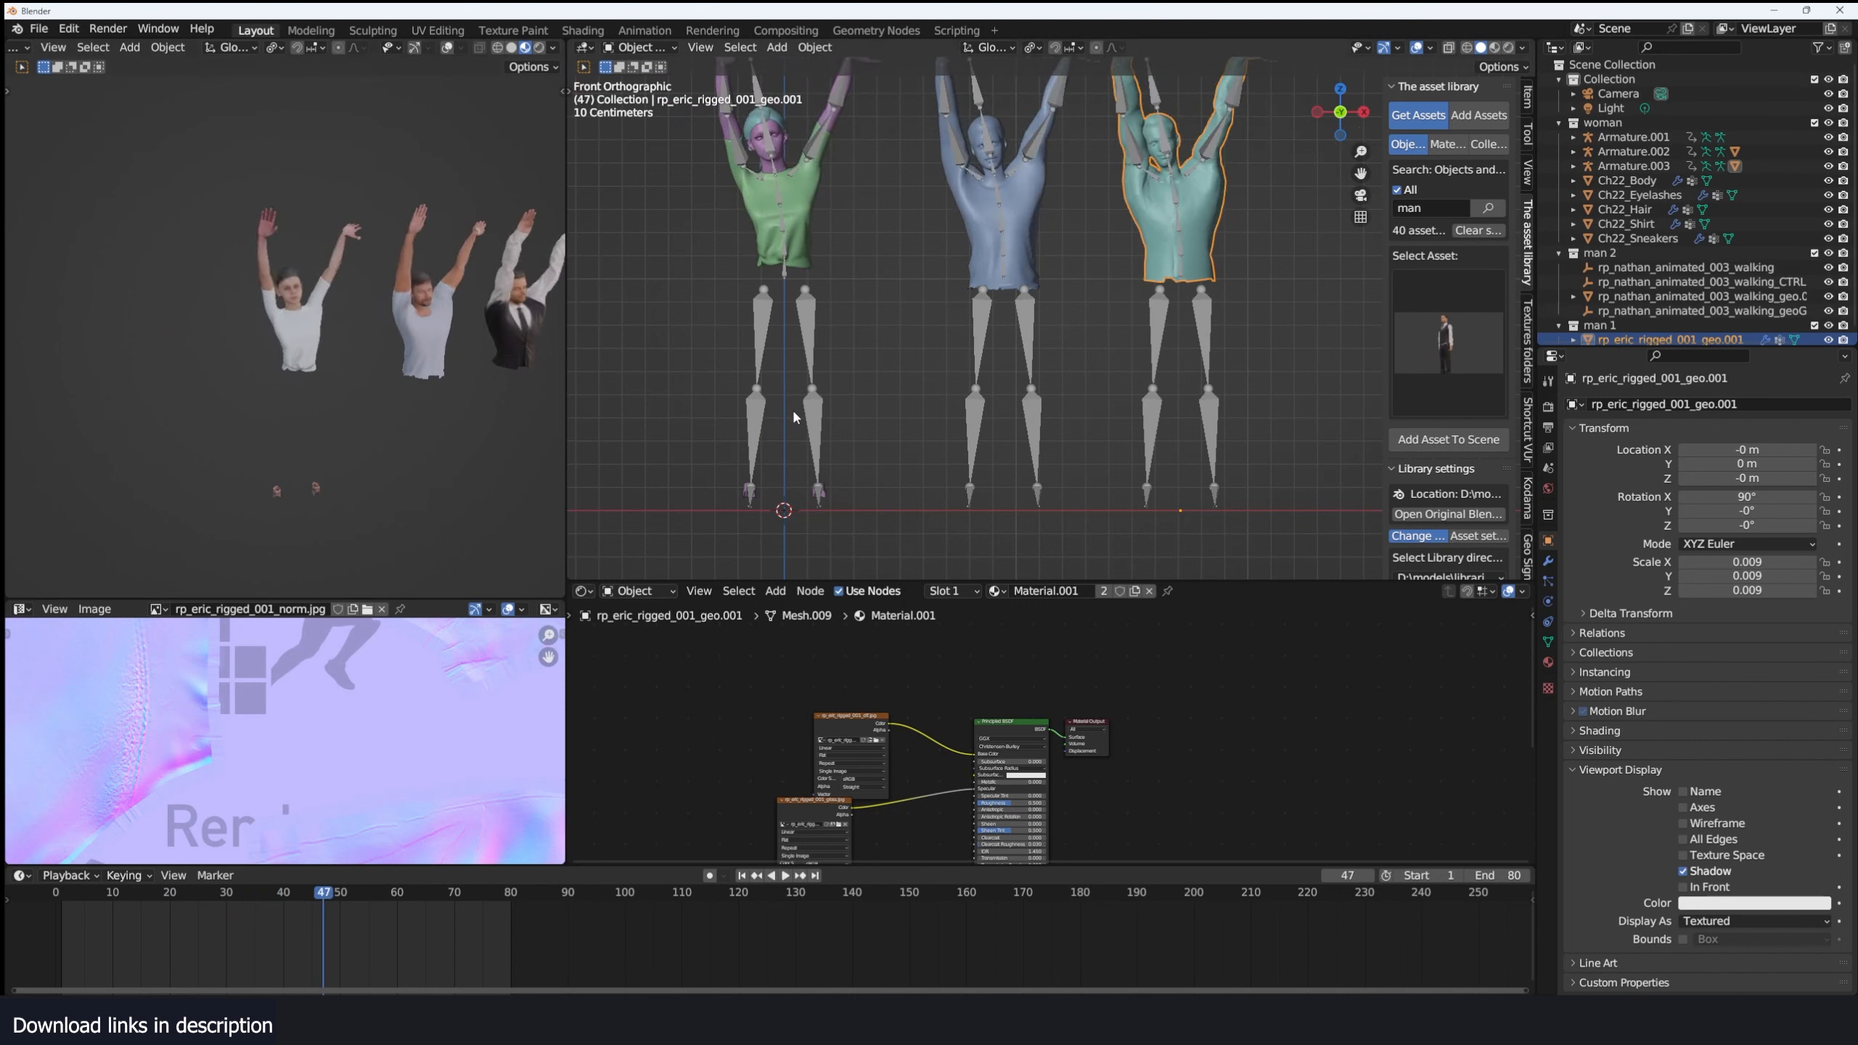
# Delete the leftover ankle vertices from the woman's Ch22_Body mesh and play the animation.
pyautogui.click(786, 220)
pyautogui.click(751, 491)
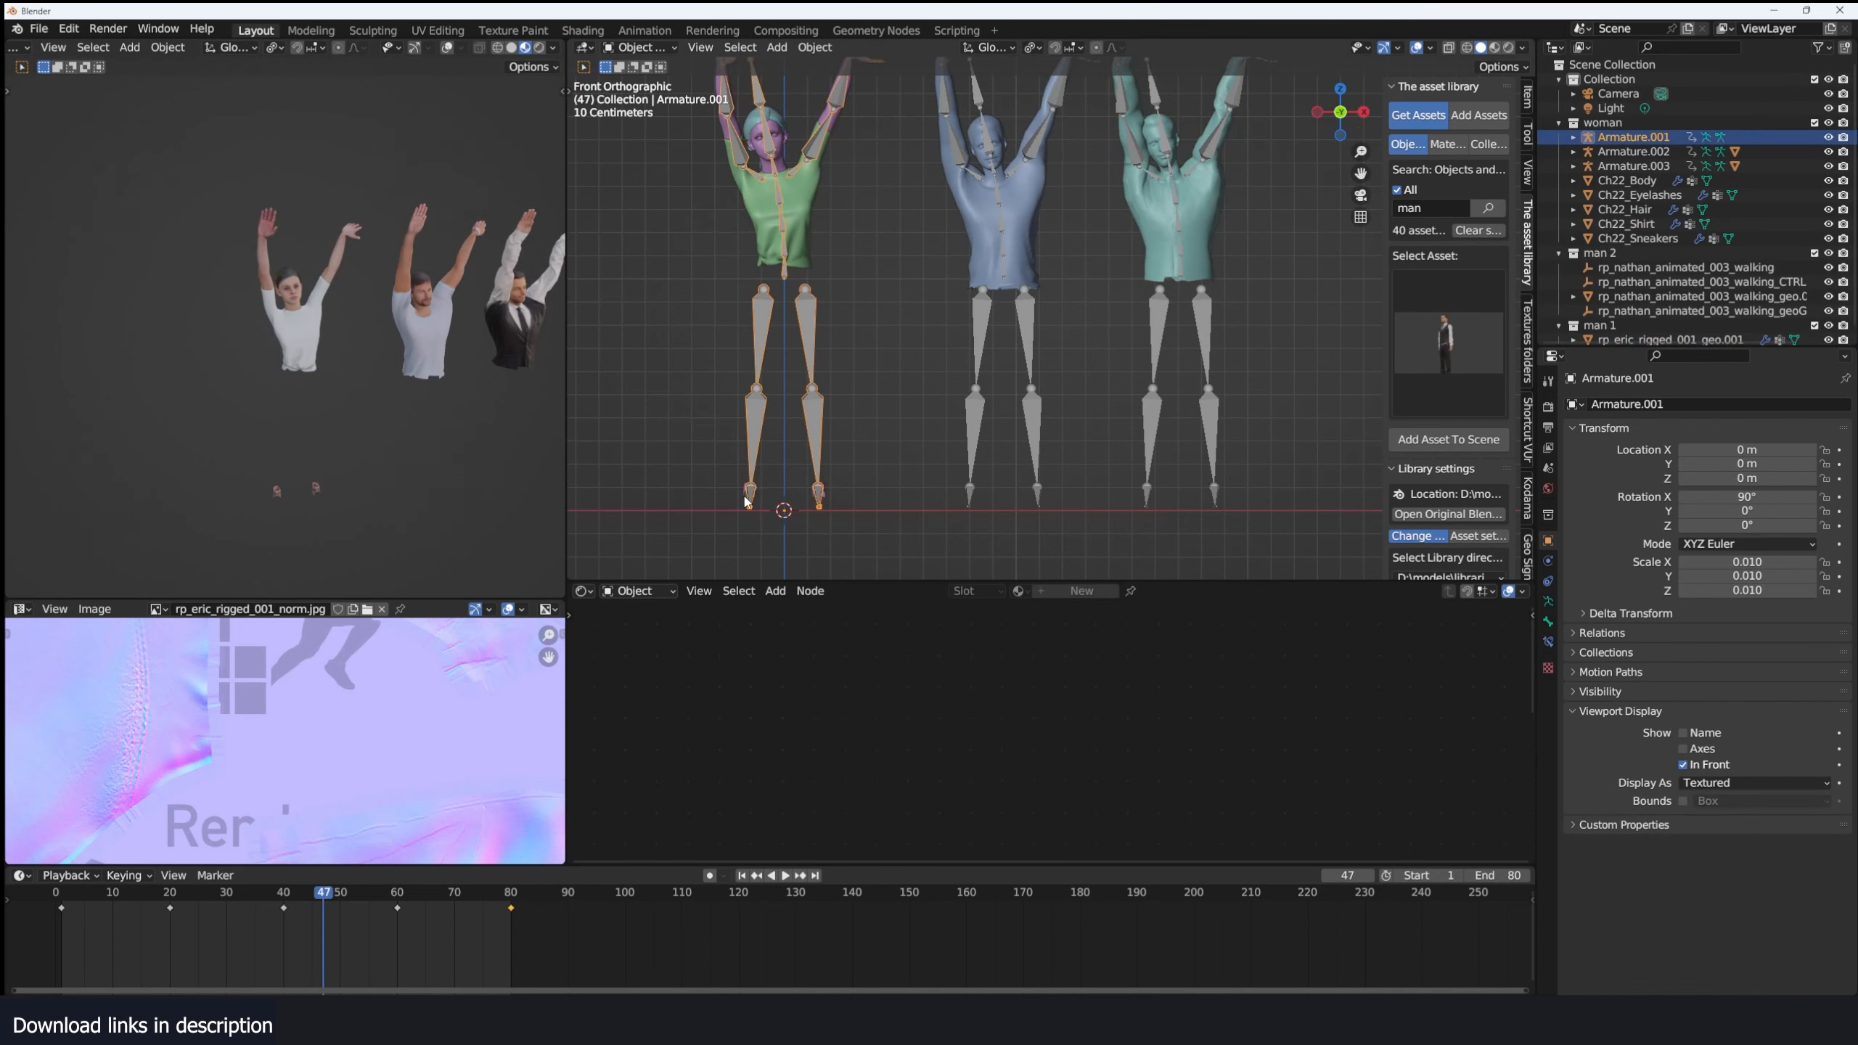
pyautogui.press('Tab')
pyautogui.moveTo(684, 466); pyautogui.dragTo(840, 519)
pyautogui.hotkey('alt', 'z')
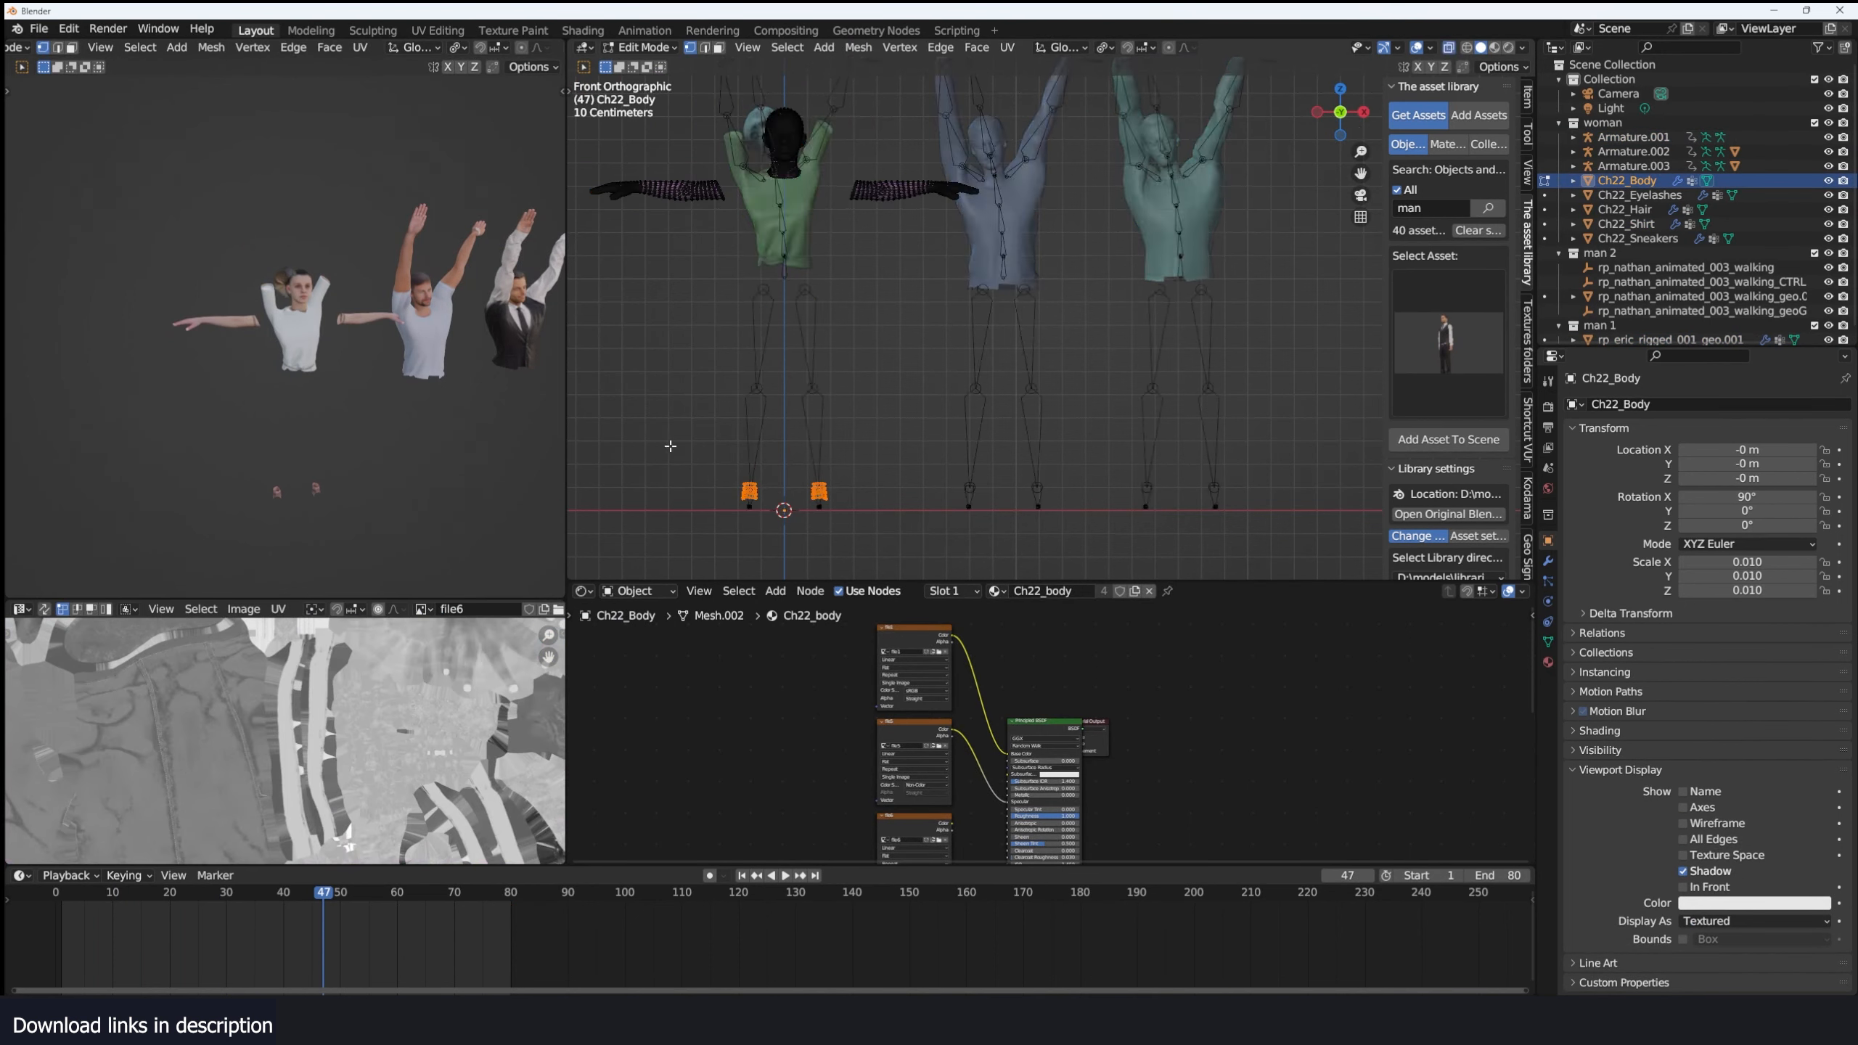
pyautogui.moveTo(673, 450); pyautogui.dragTo(1109, 581)
pyautogui.press('x')
pyautogui.click(1025, 500)
pyautogui.press('Tab')
pyautogui.hotkey('alt', 'z')
pyautogui.press('space')
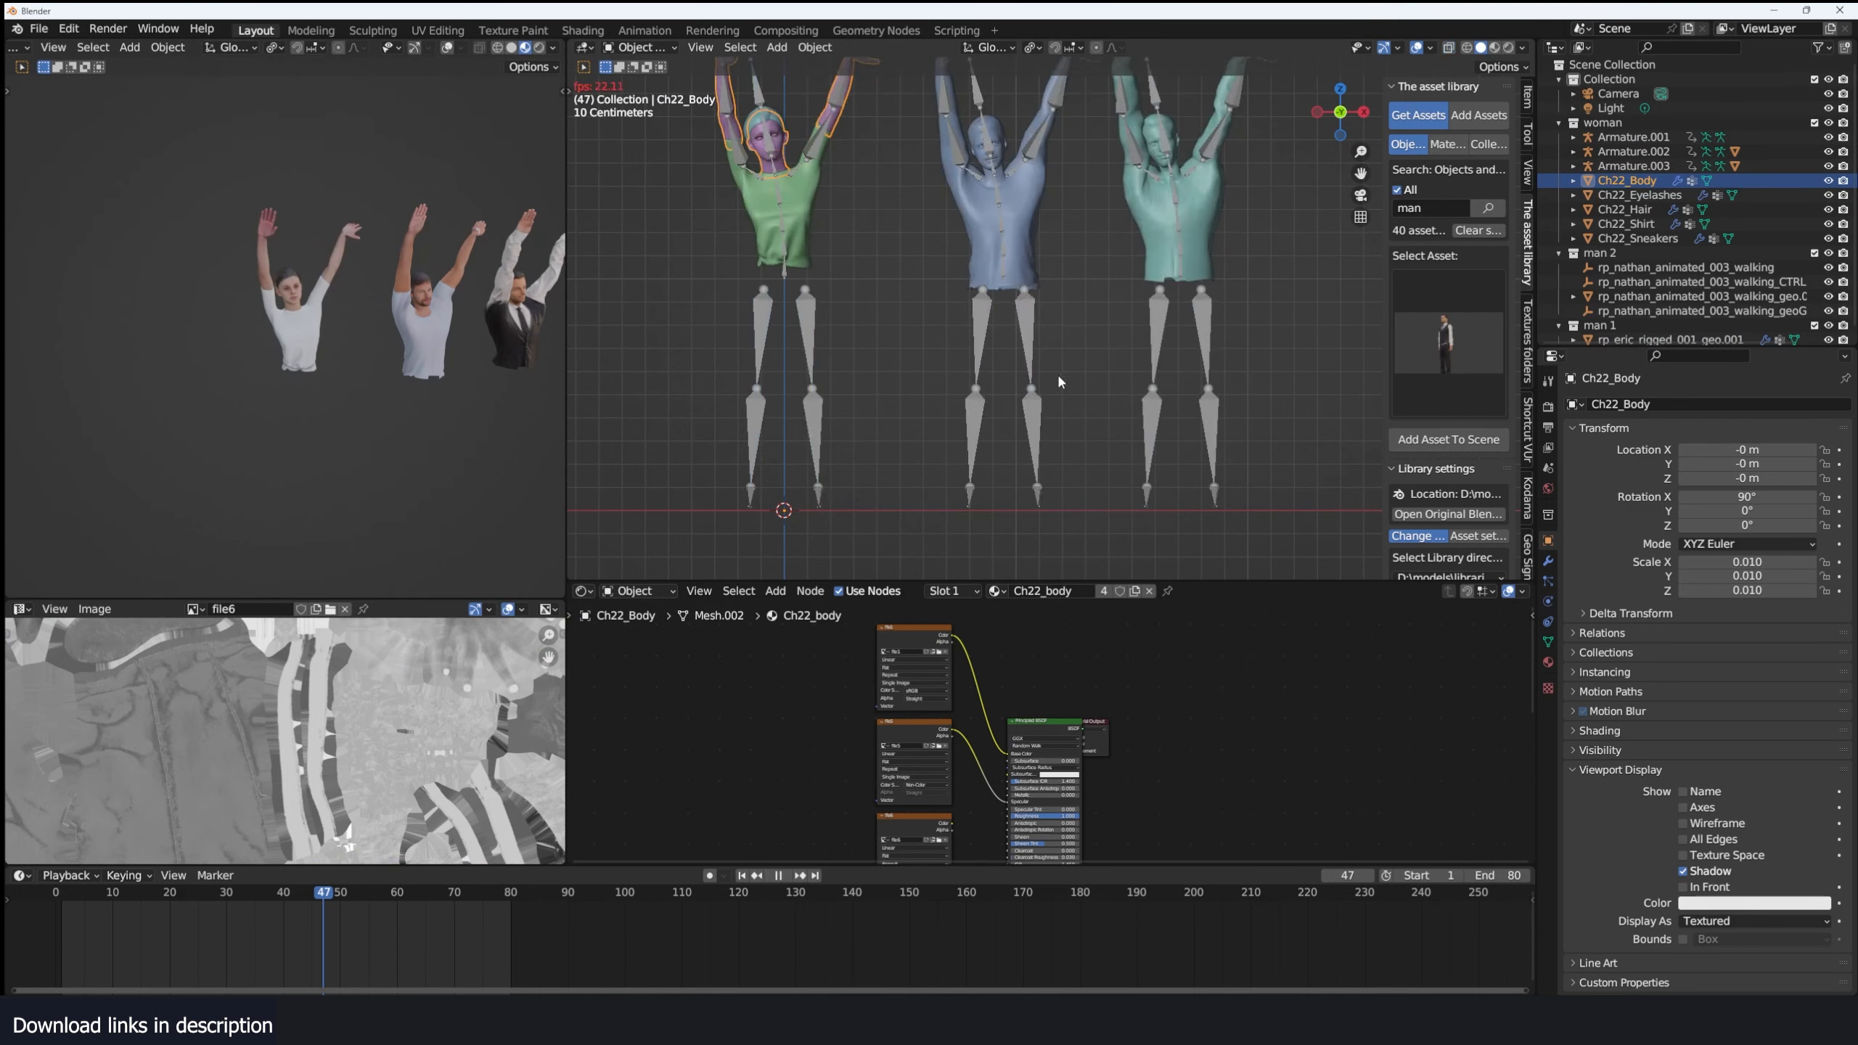
# Scale all of Armature.002's keyframes by 2 from frame 1 and play the animation.
pyautogui.click(920, 208)
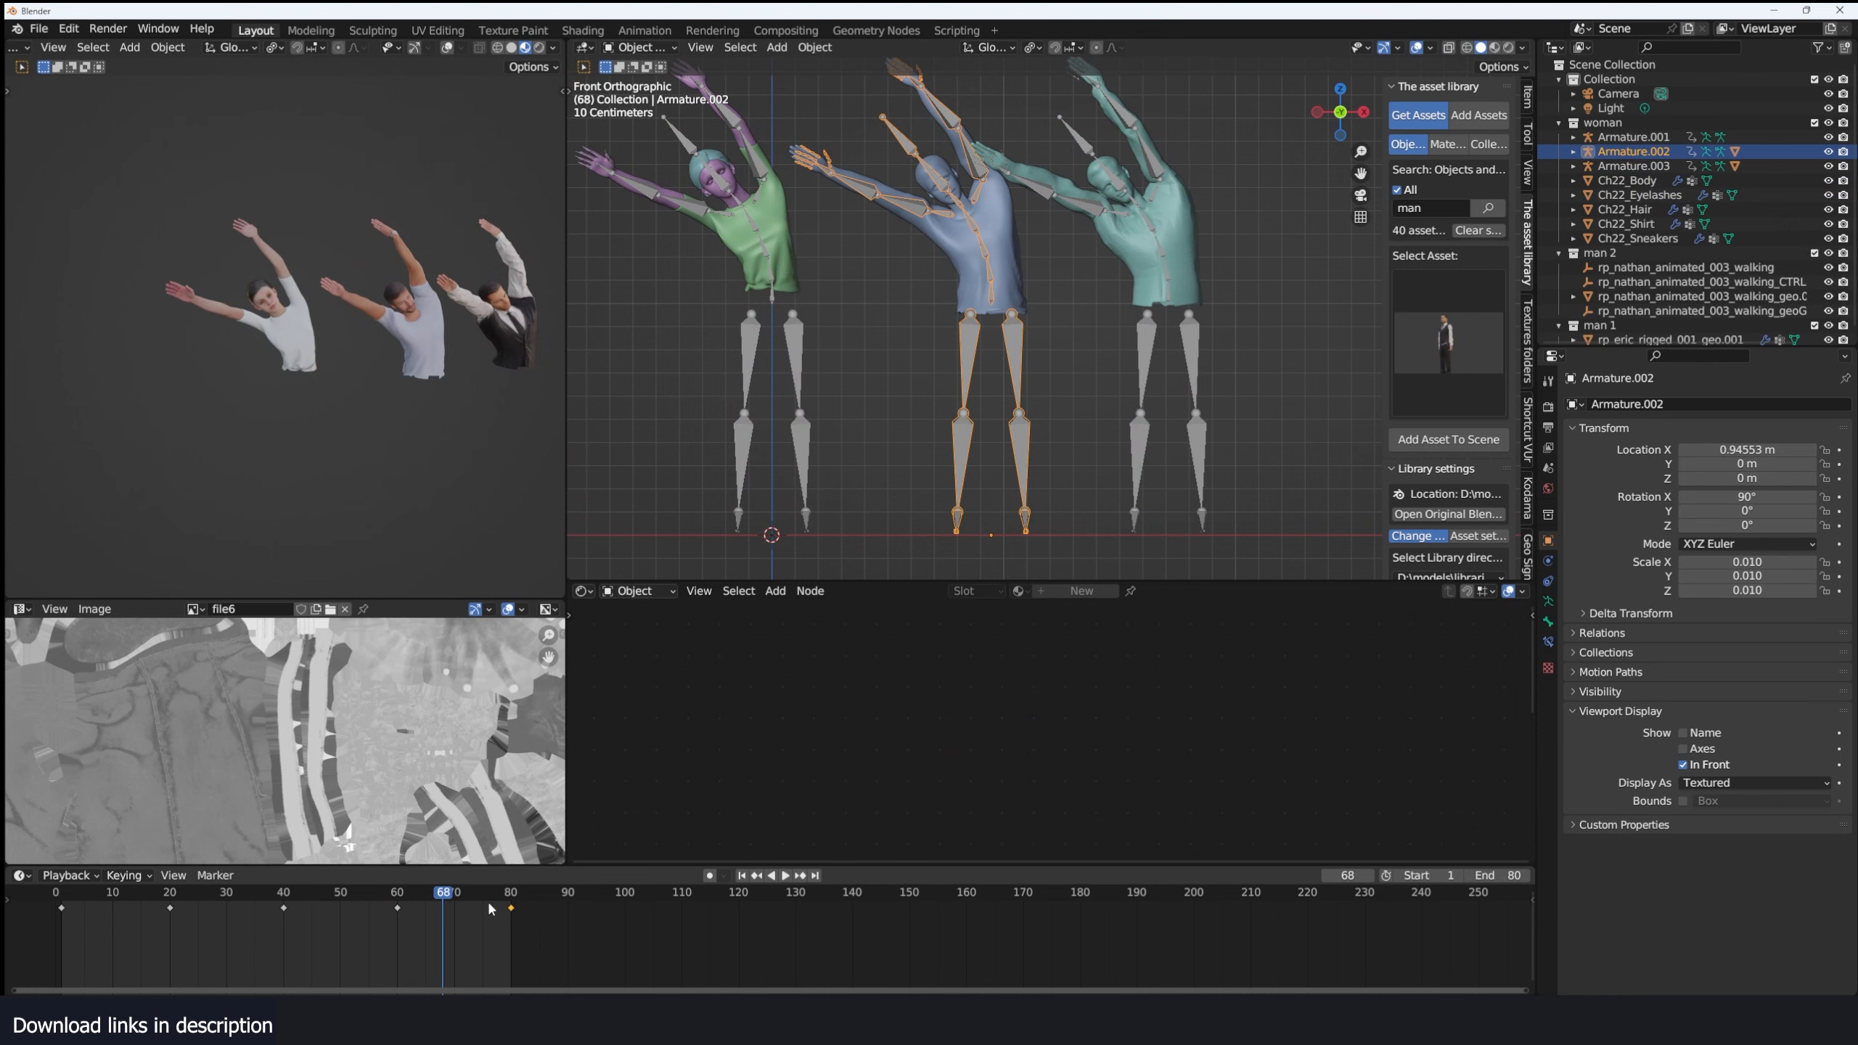
pyautogui.press('space')
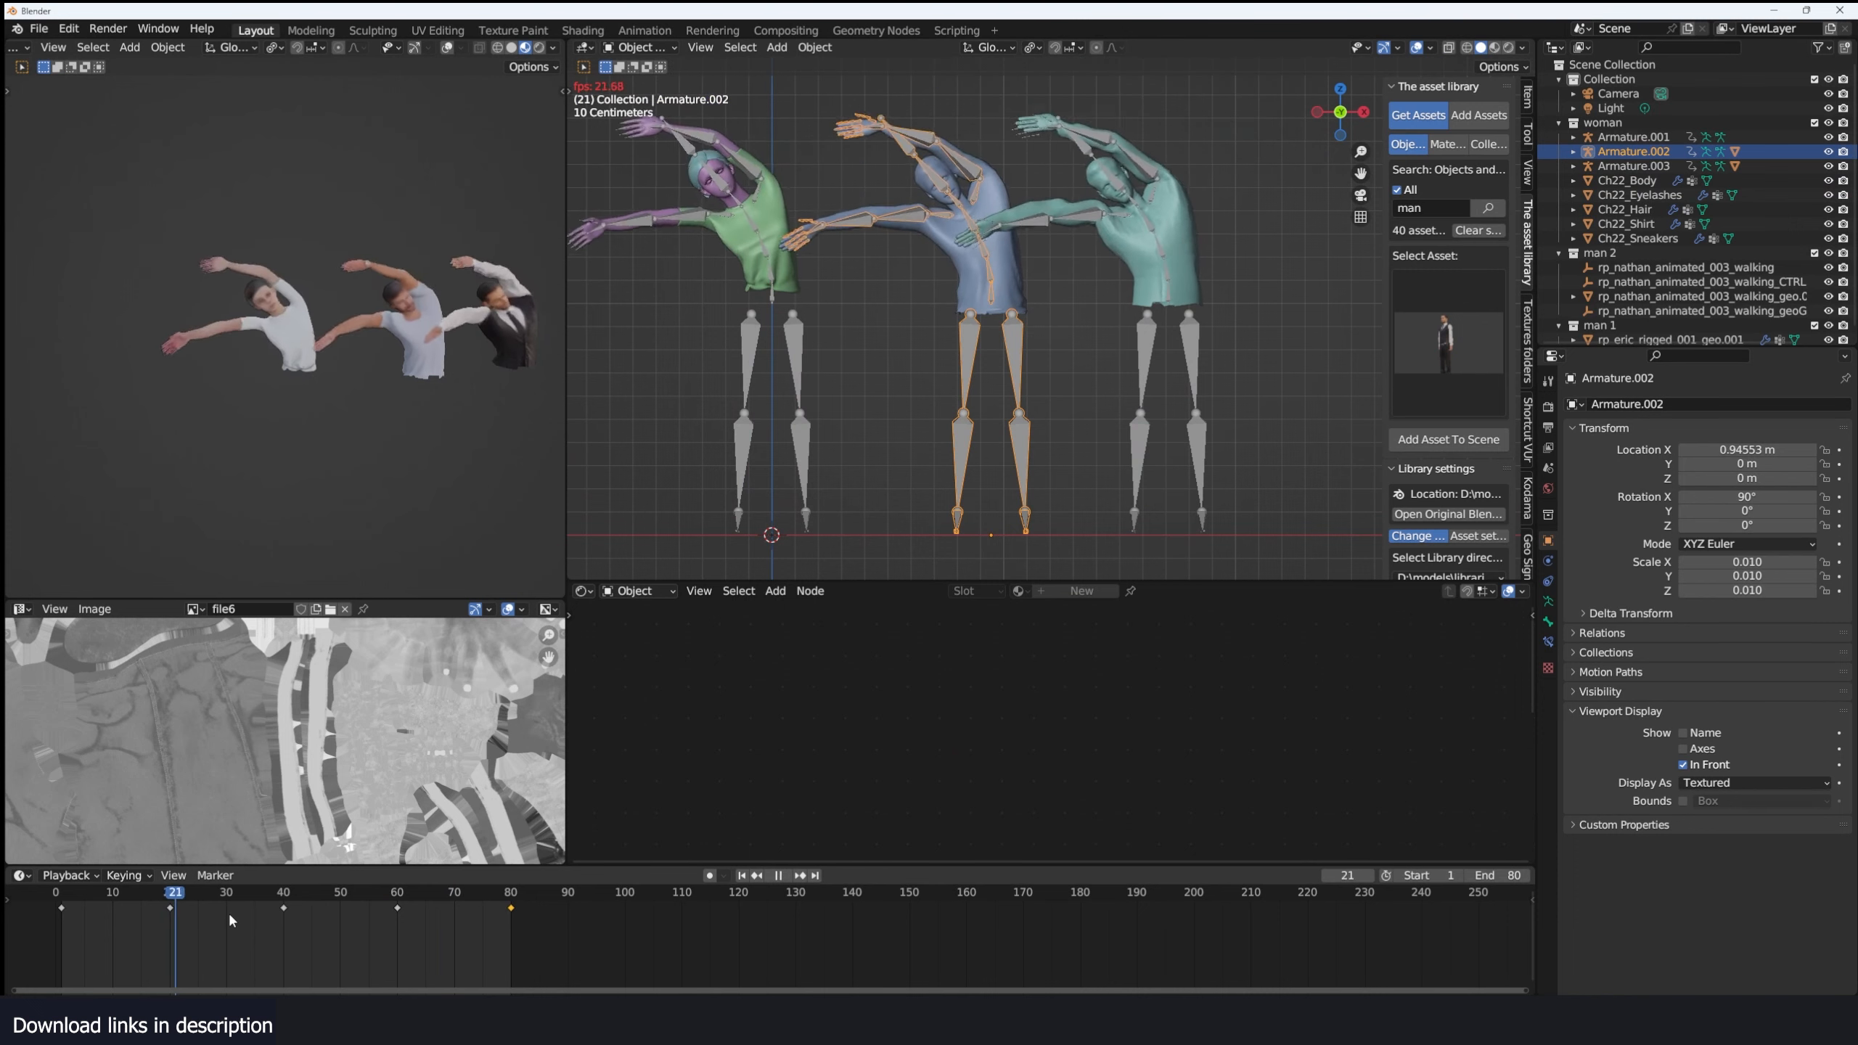
pyautogui.press('space')
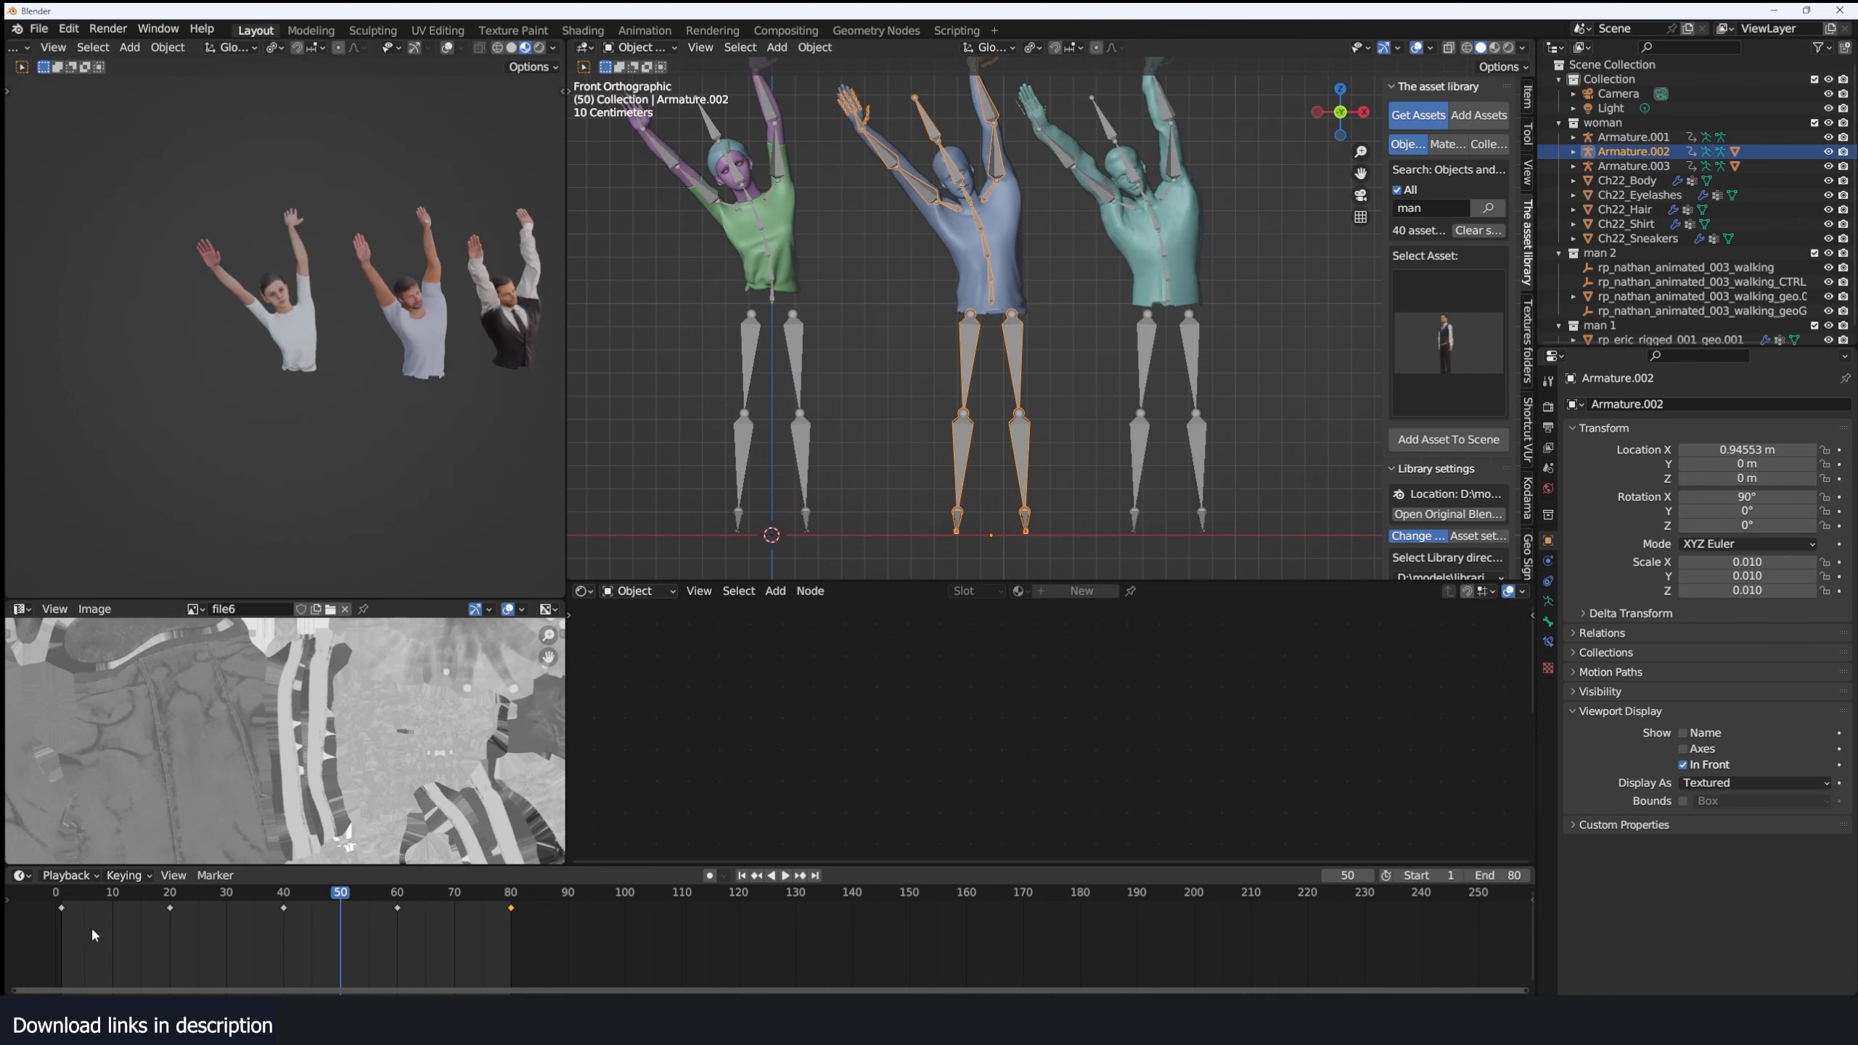
pyautogui.moveTo(74, 929); pyautogui.dragTo(60, 929)
pyautogui.press('a')
pyautogui.press('s')
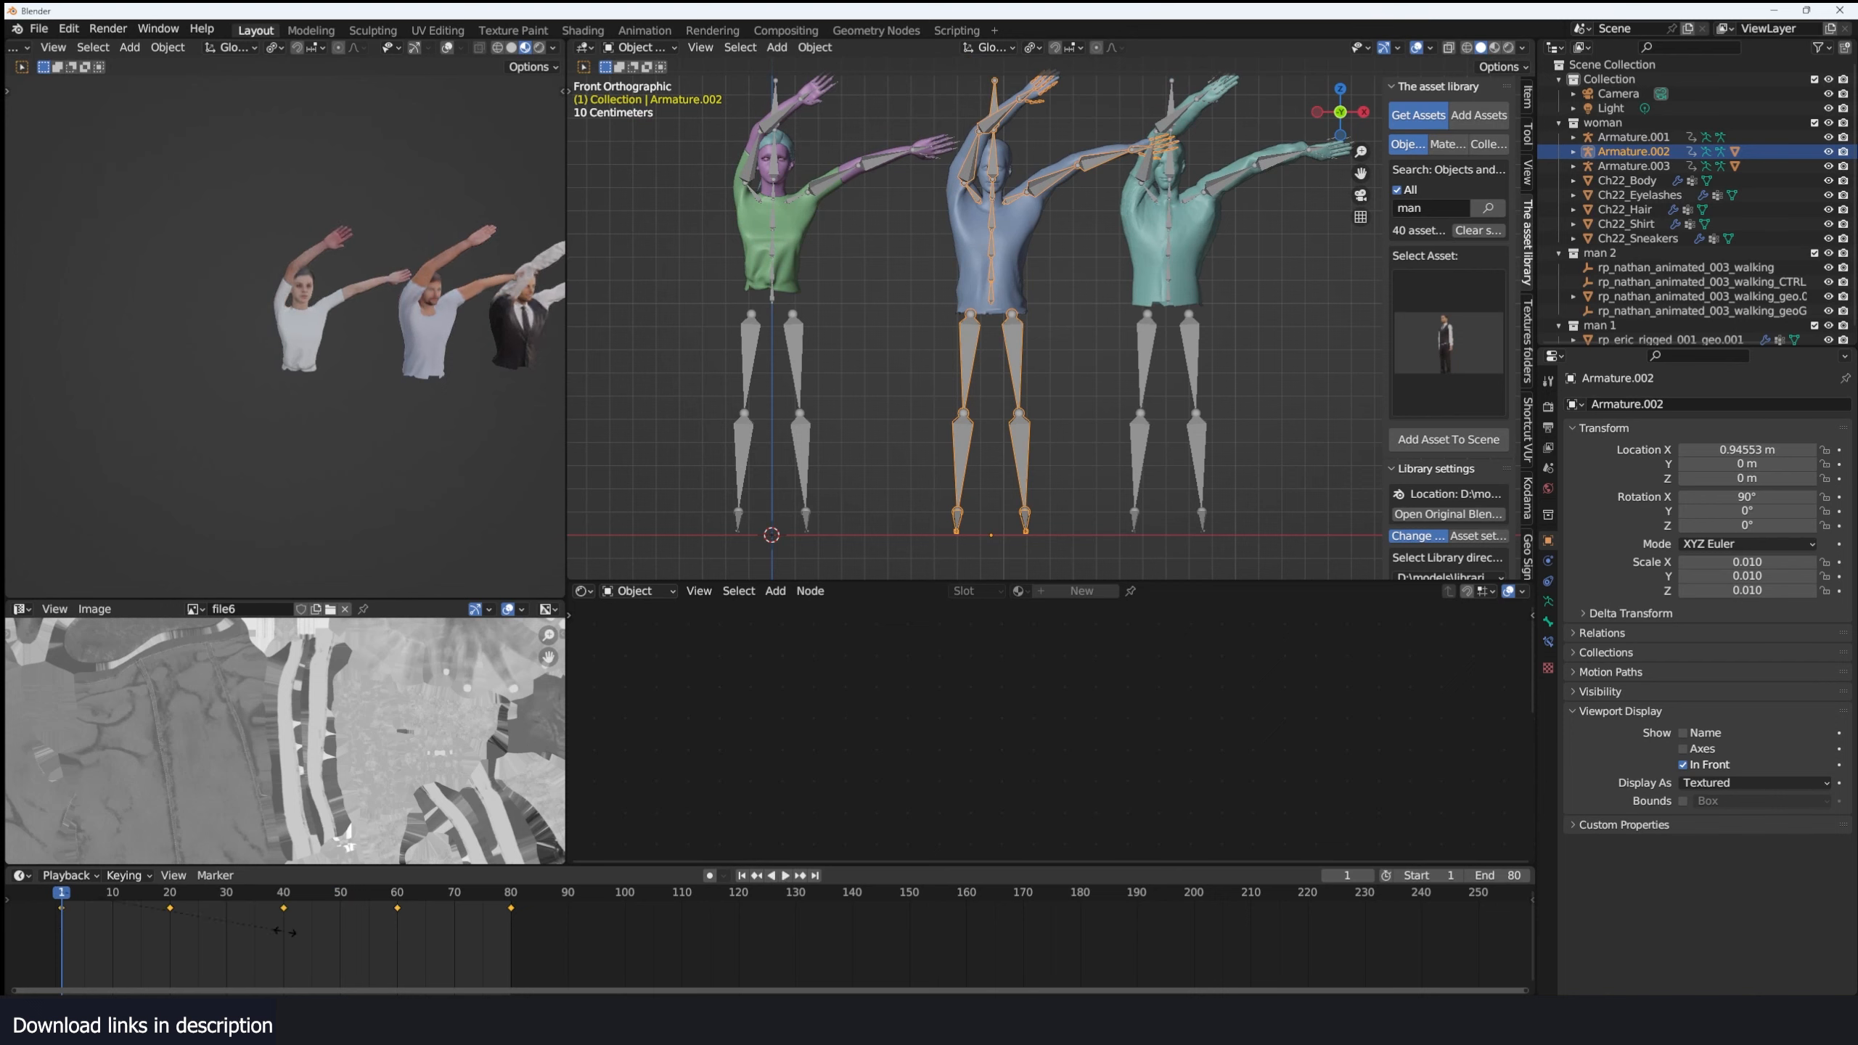
pyautogui.press('2')
pyautogui.press('Return')
pyautogui.press('space')
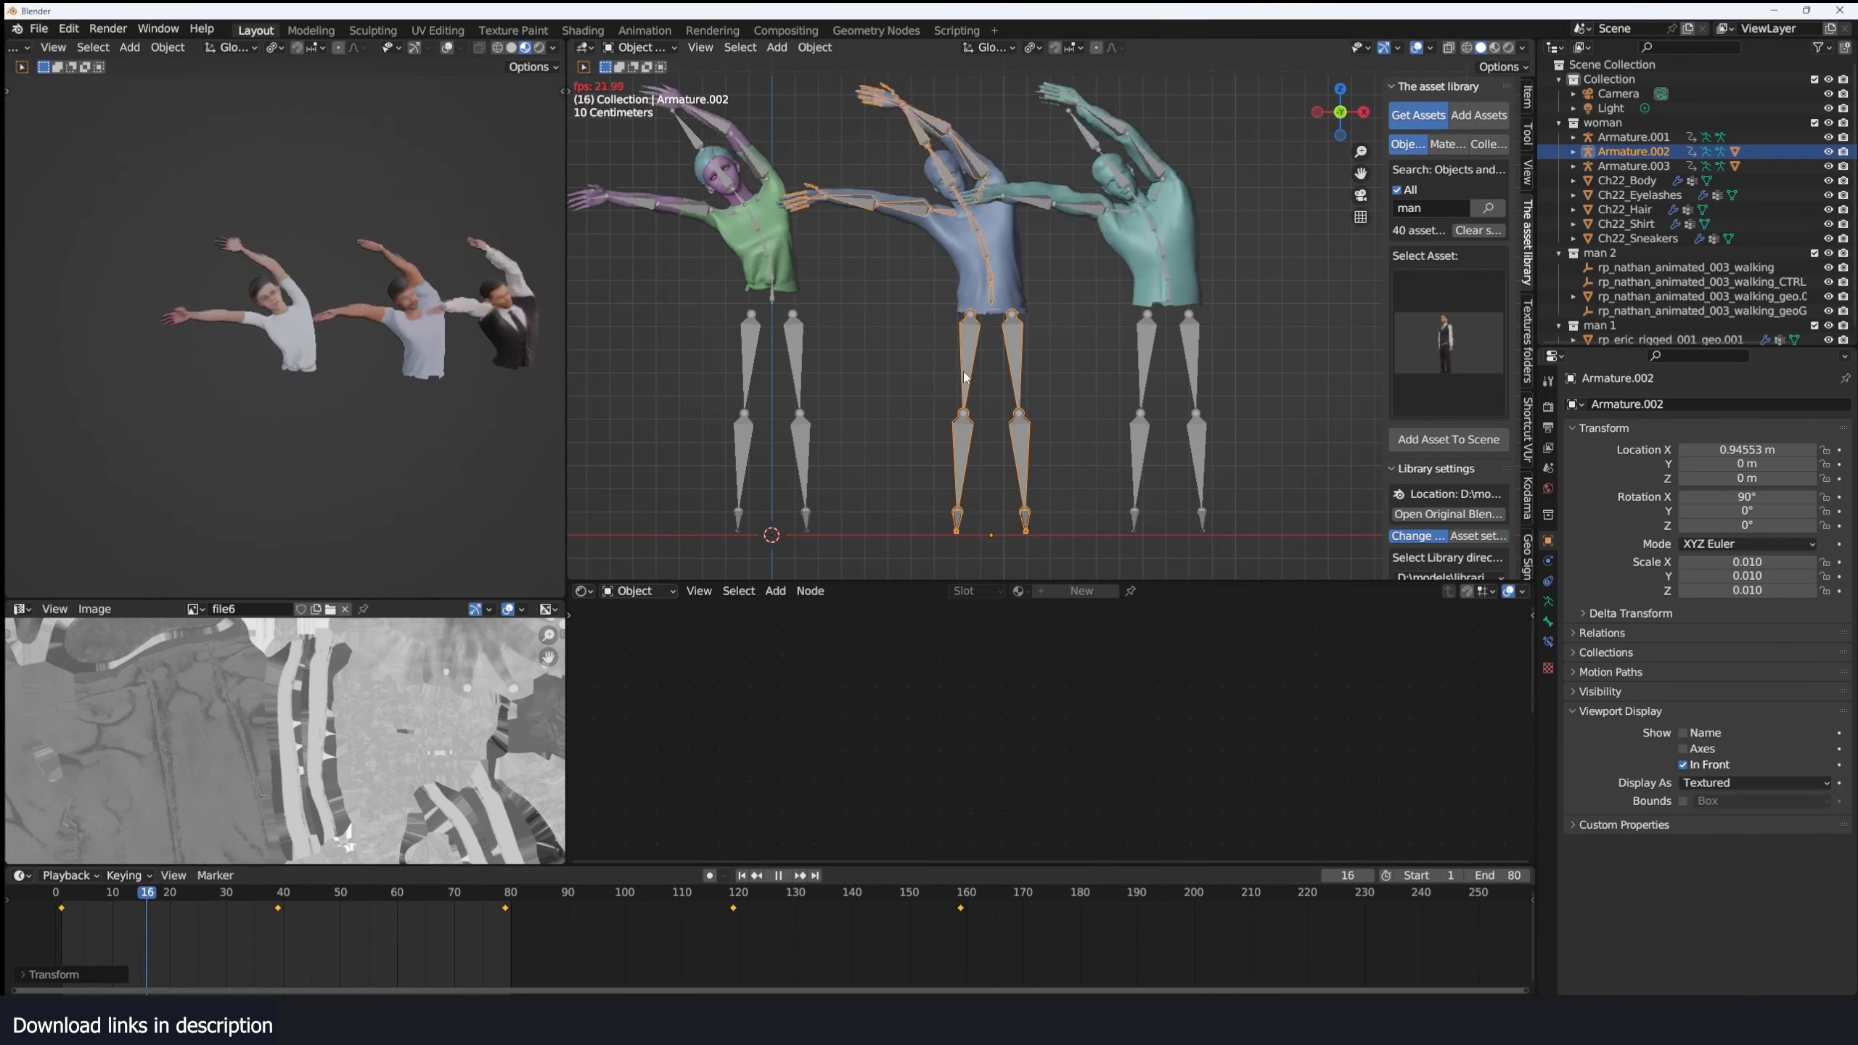
# Stop the playback, enter Pose Mode on Armature.002, scale its bone keyframes by 2 from frame 1 and play the animation.
pyautogui.press('Escape')
pyautogui.hotkey('ctrl', 'Tab')
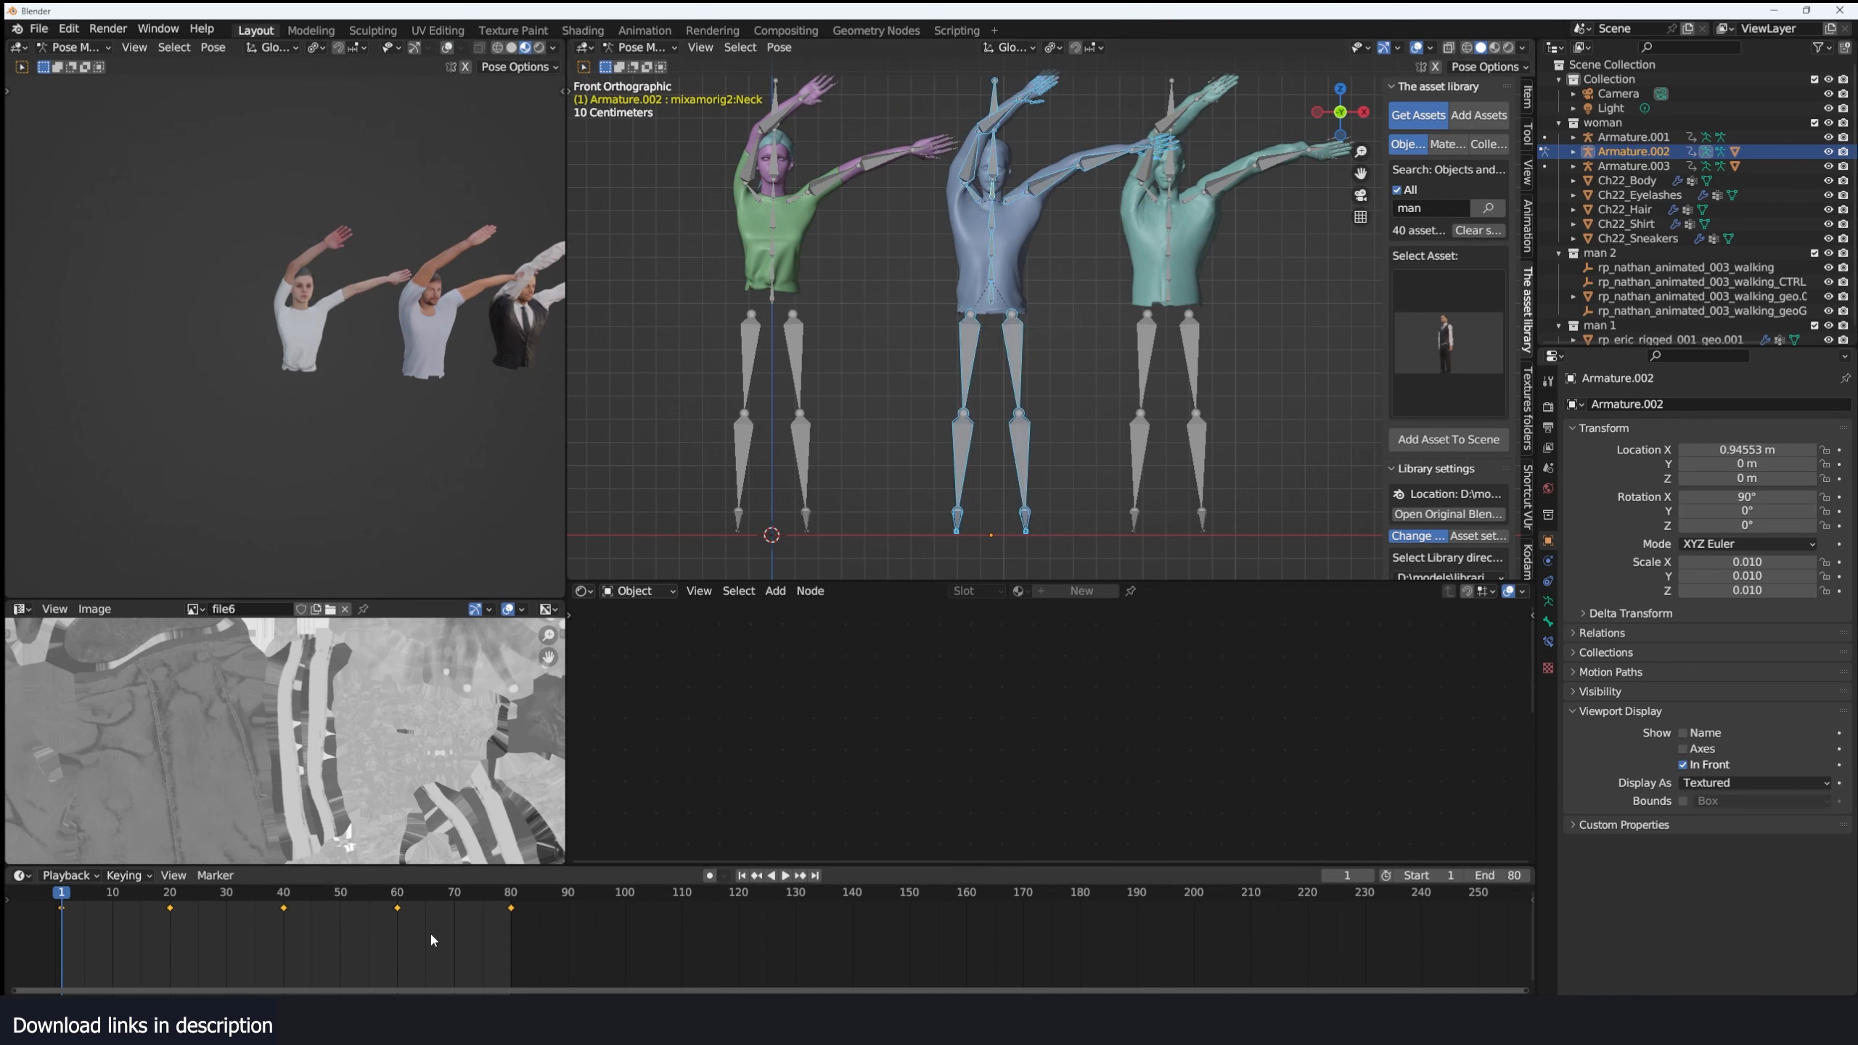
pyautogui.write('s')
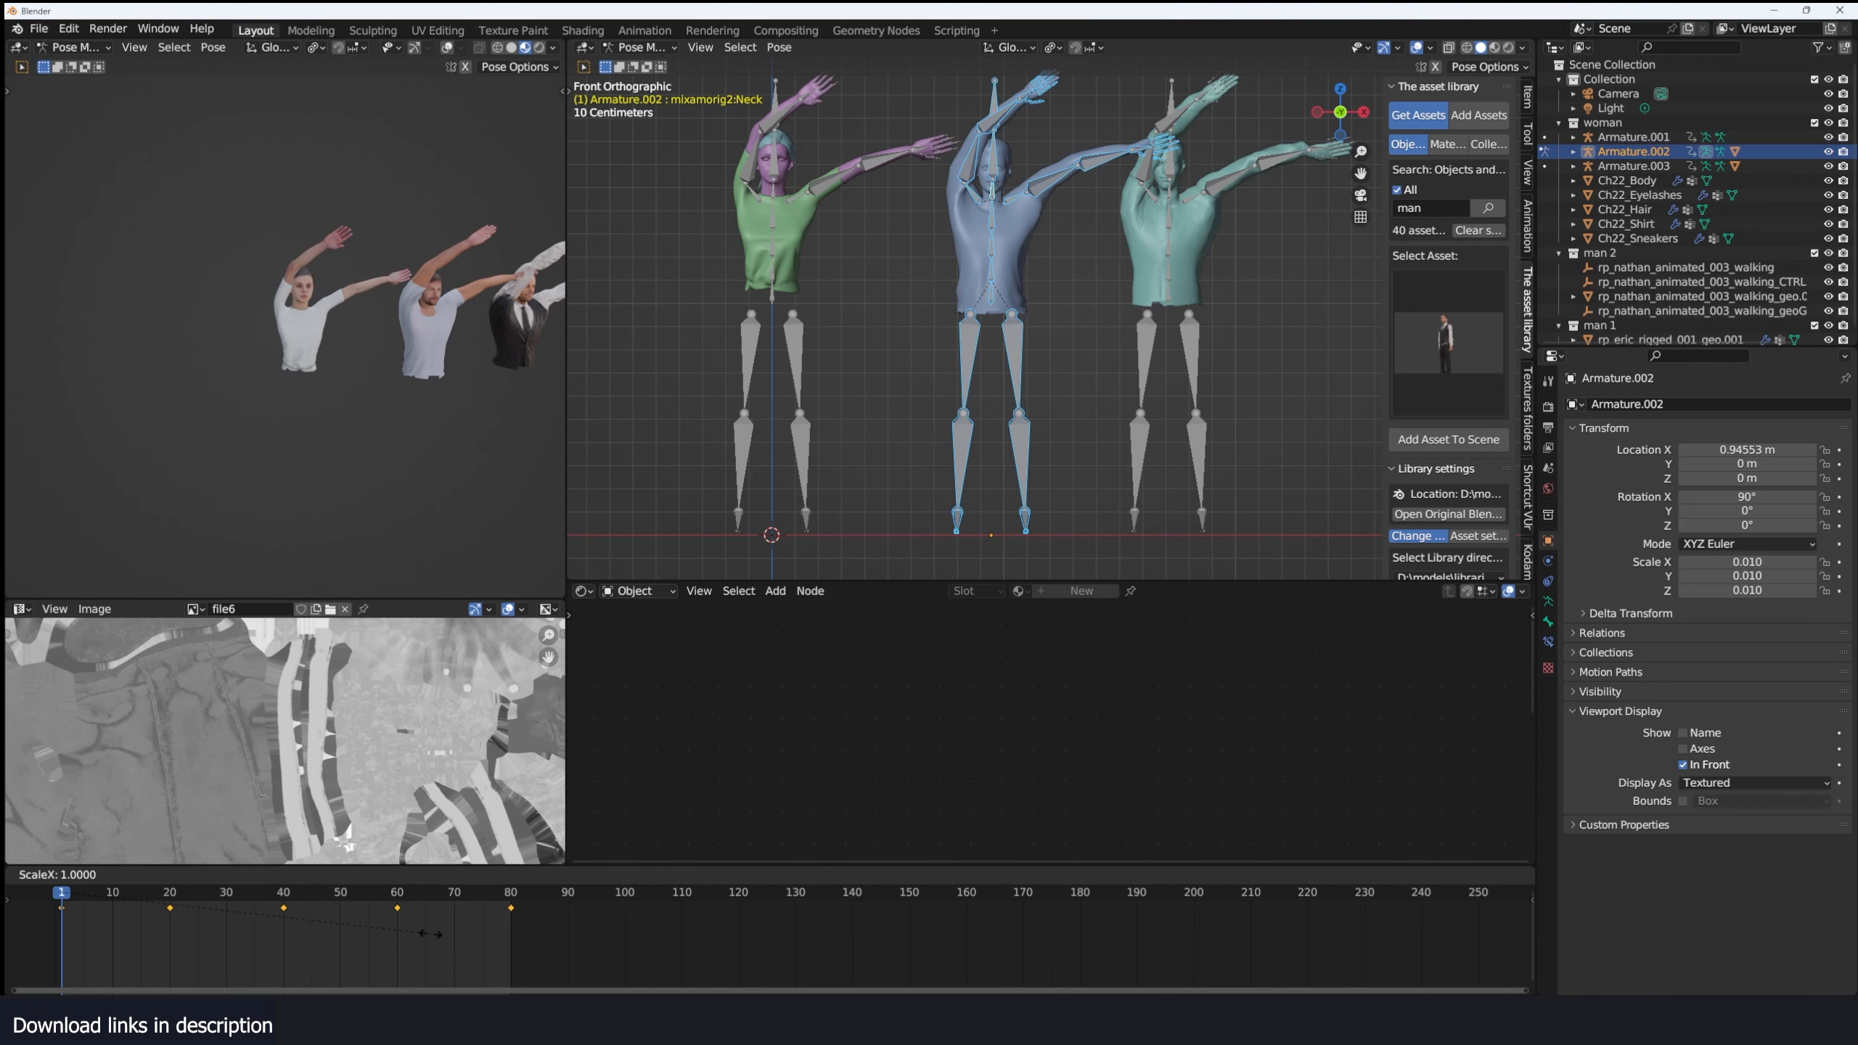
pyautogui.write('2')
pyautogui.press('Return')
pyautogui.press('space')
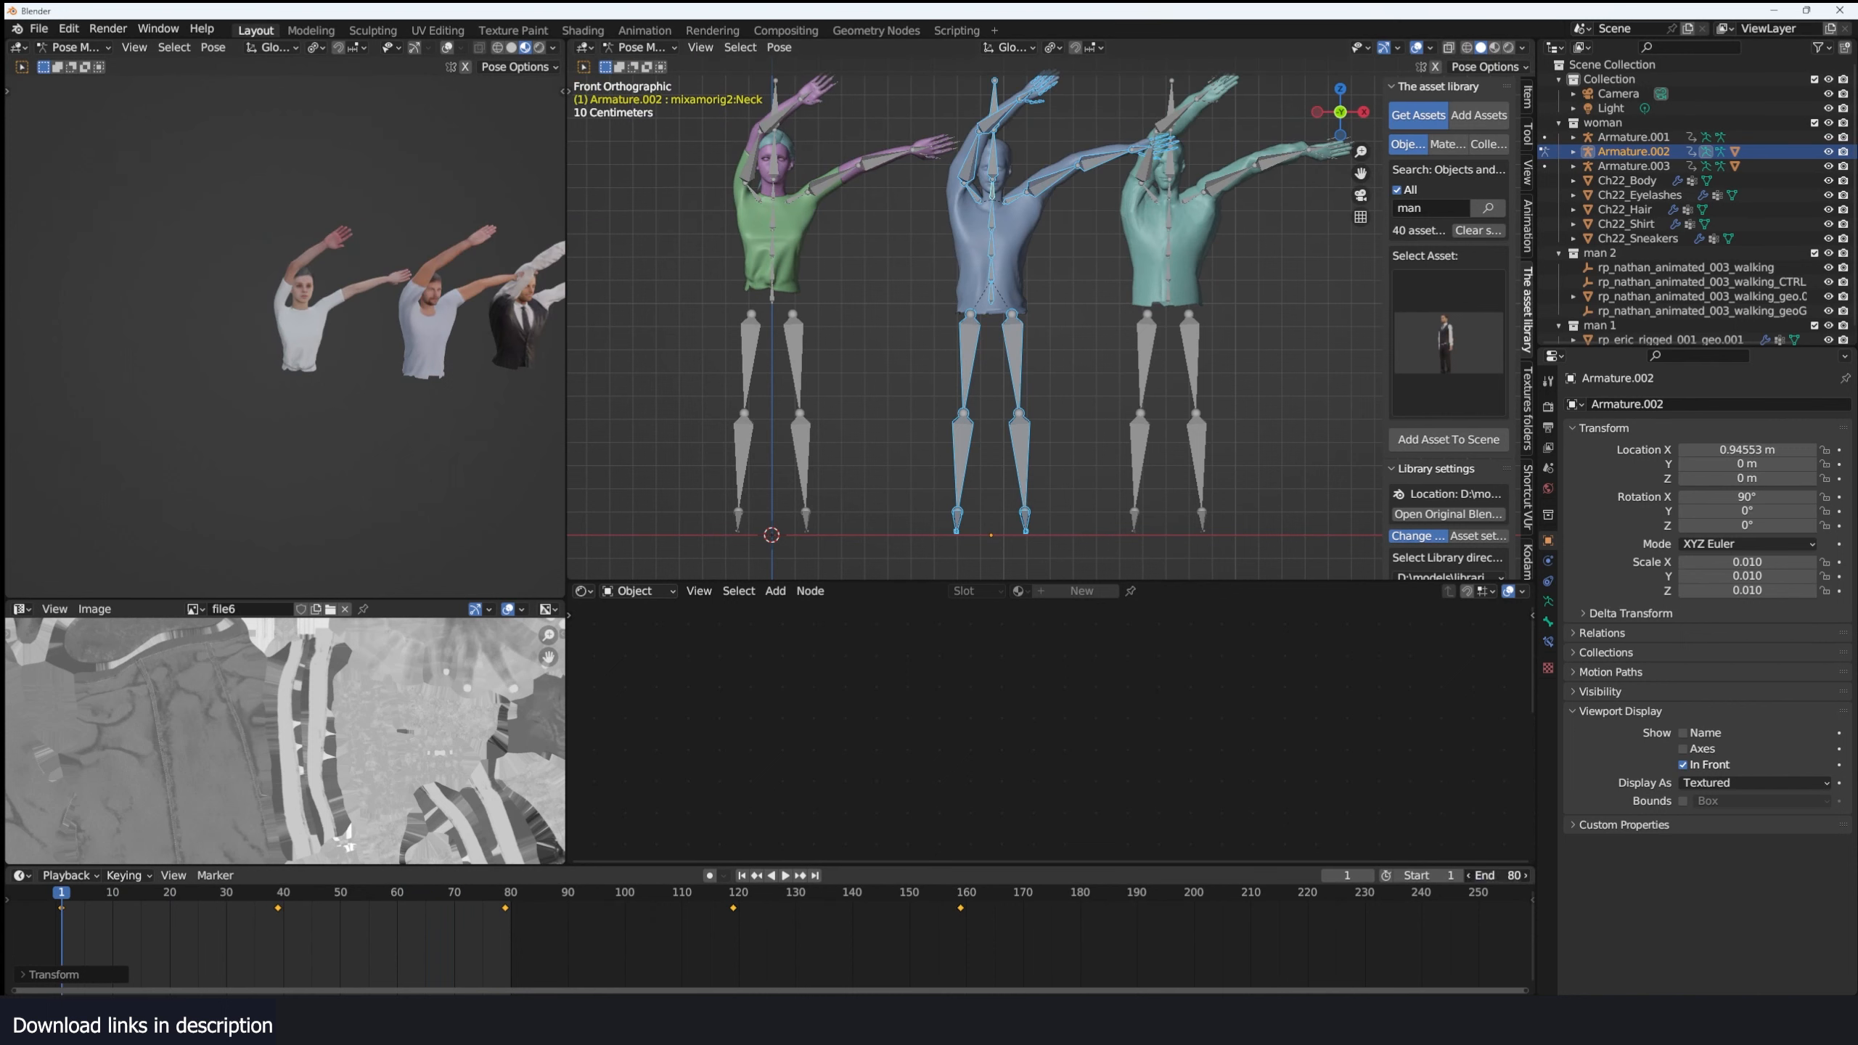
# Stop the playback and set the scene's end frame to 160.
pyautogui.press('Escape')
pyautogui.doubleClick(1499, 876)
pyautogui.write('160')
pyautogui.press('Return')
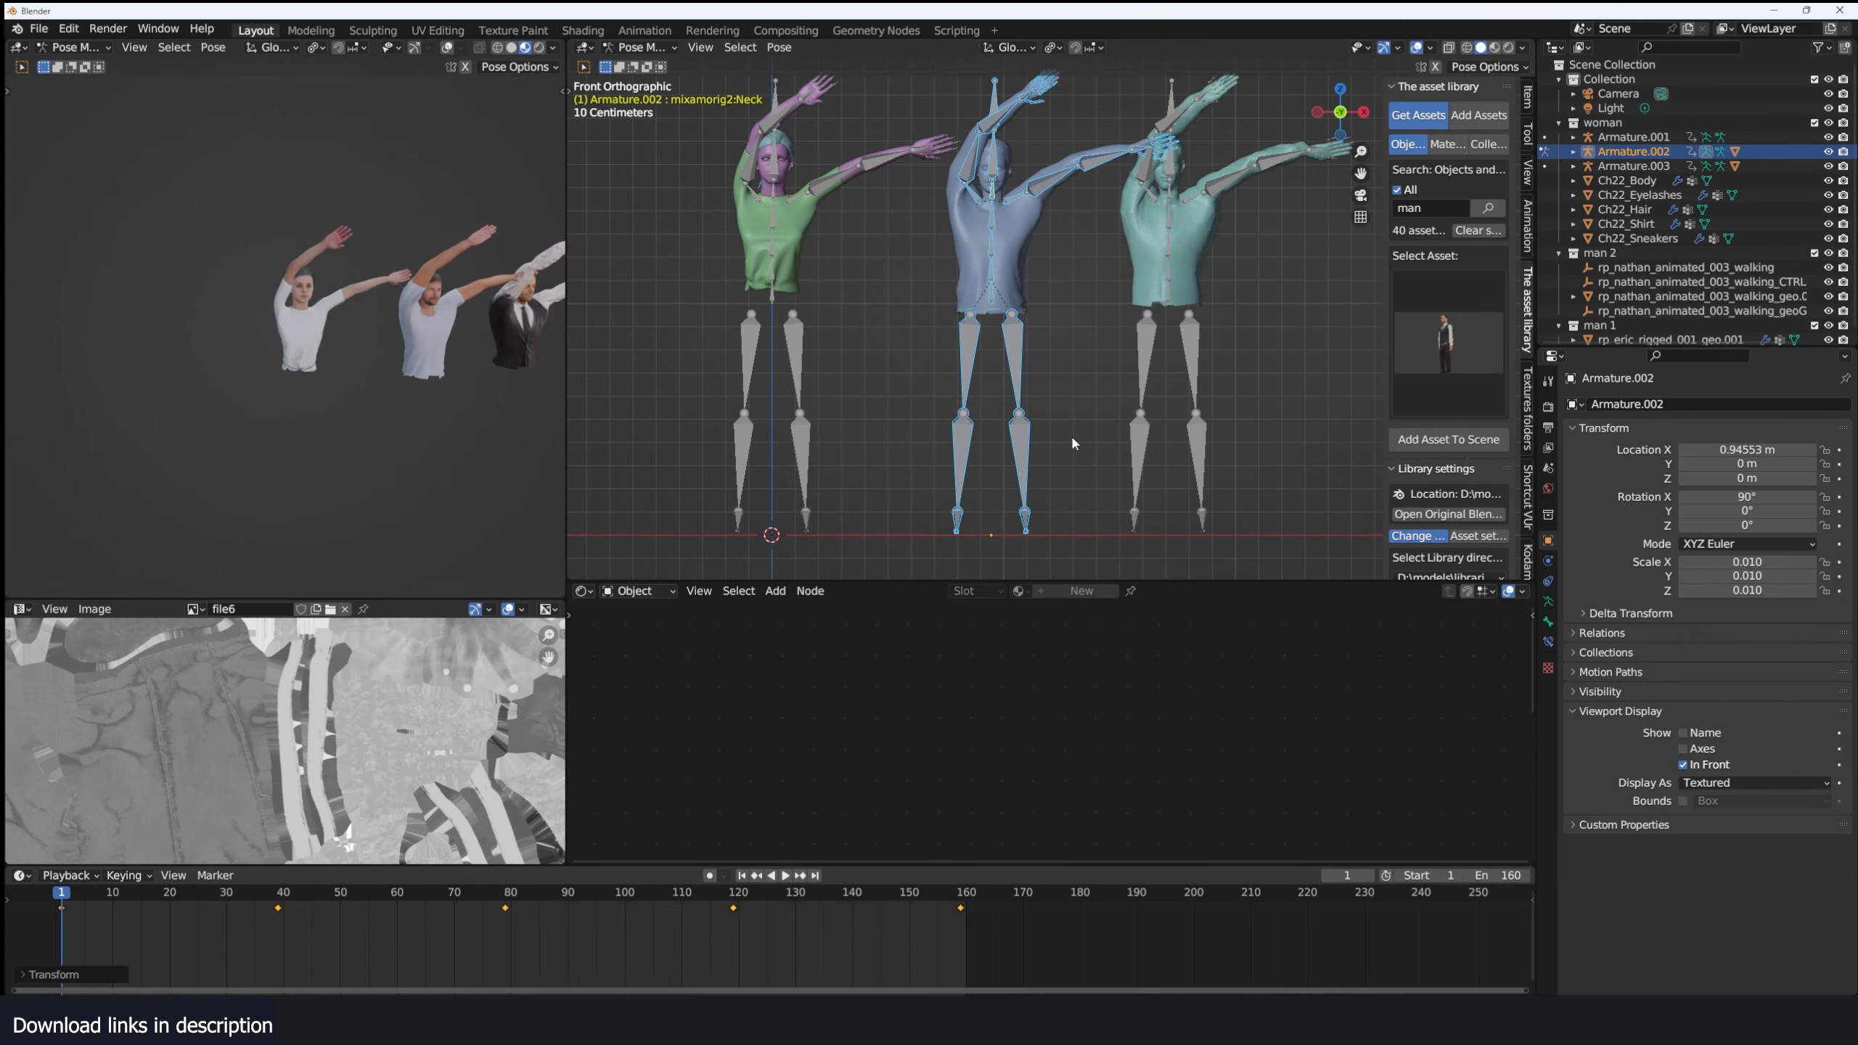
# Duplicate Armature.001's keyframes at frames 20 to 80 by 80 frames so they reach frame 160, and play the animation in Pose Mode.
pyautogui.hotkey('ctrl', 'Tab')
pyautogui.click(798, 347)
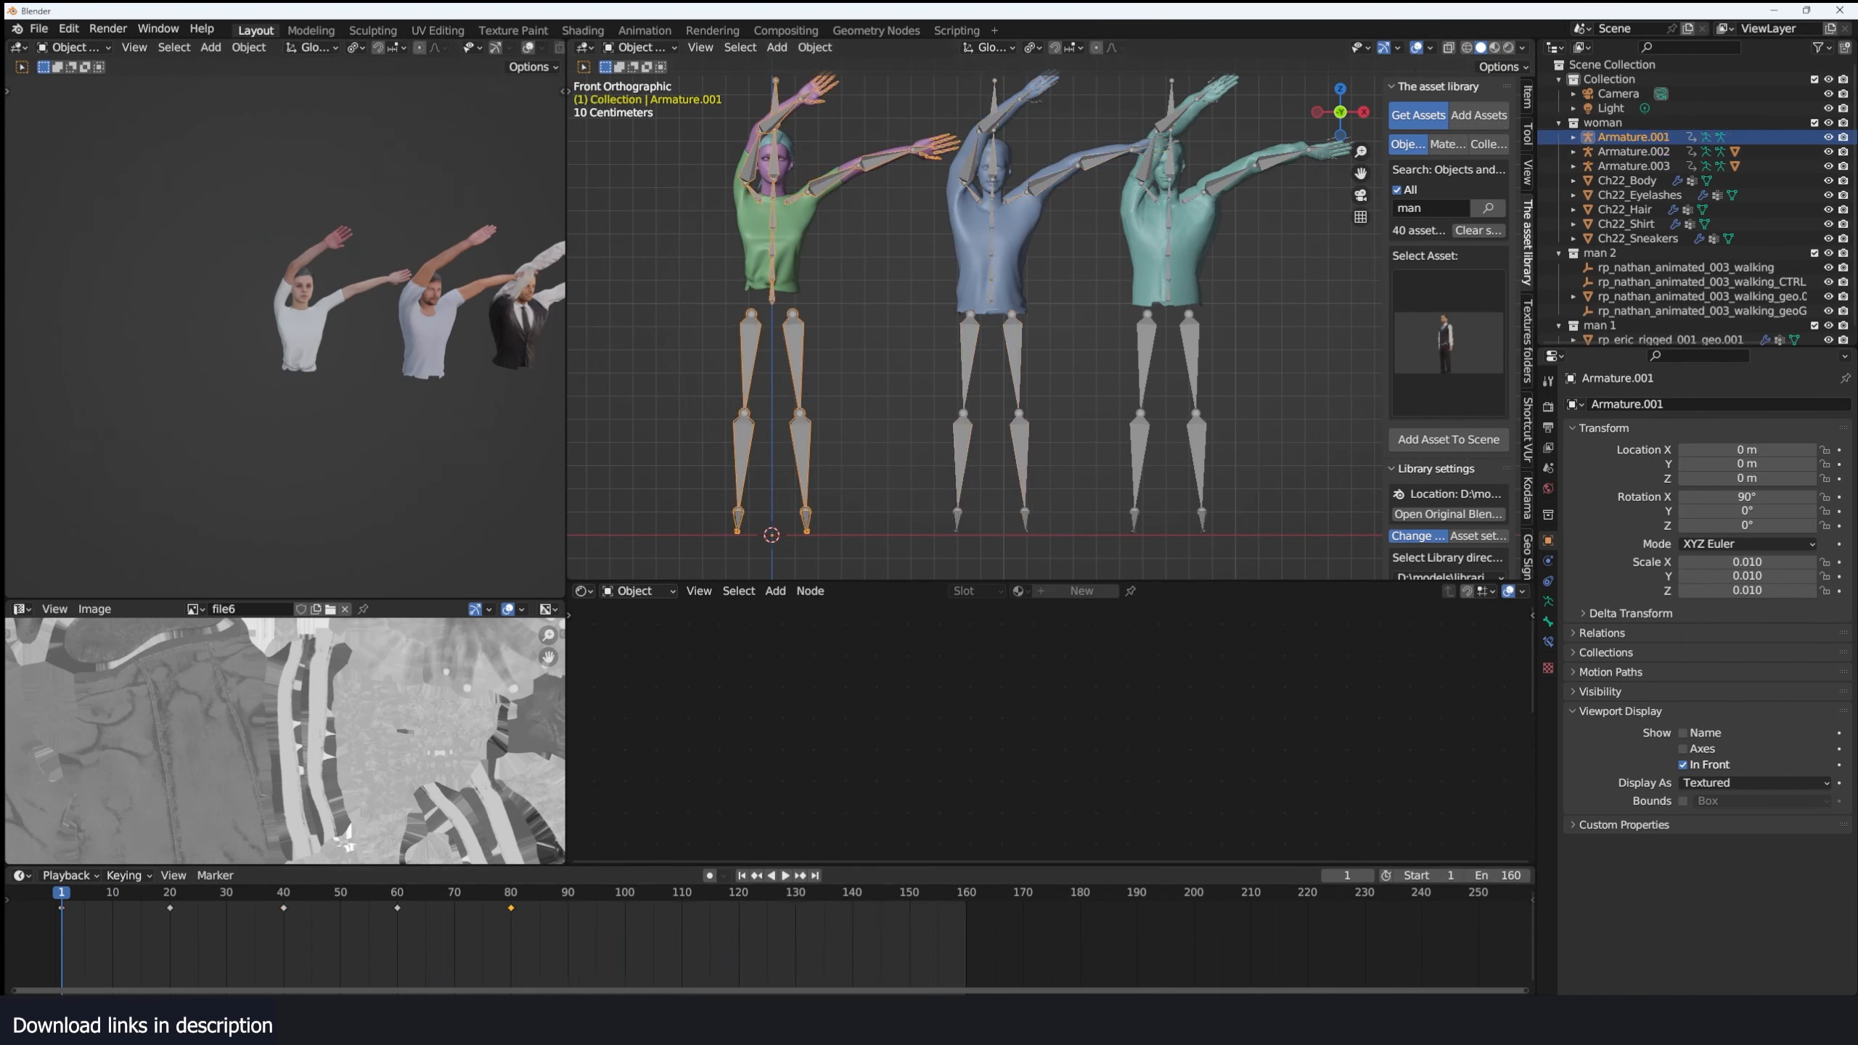
pyautogui.moveTo(170, 952); pyautogui.dragTo(580, 894)
pyautogui.hotkey('shift', 'd')
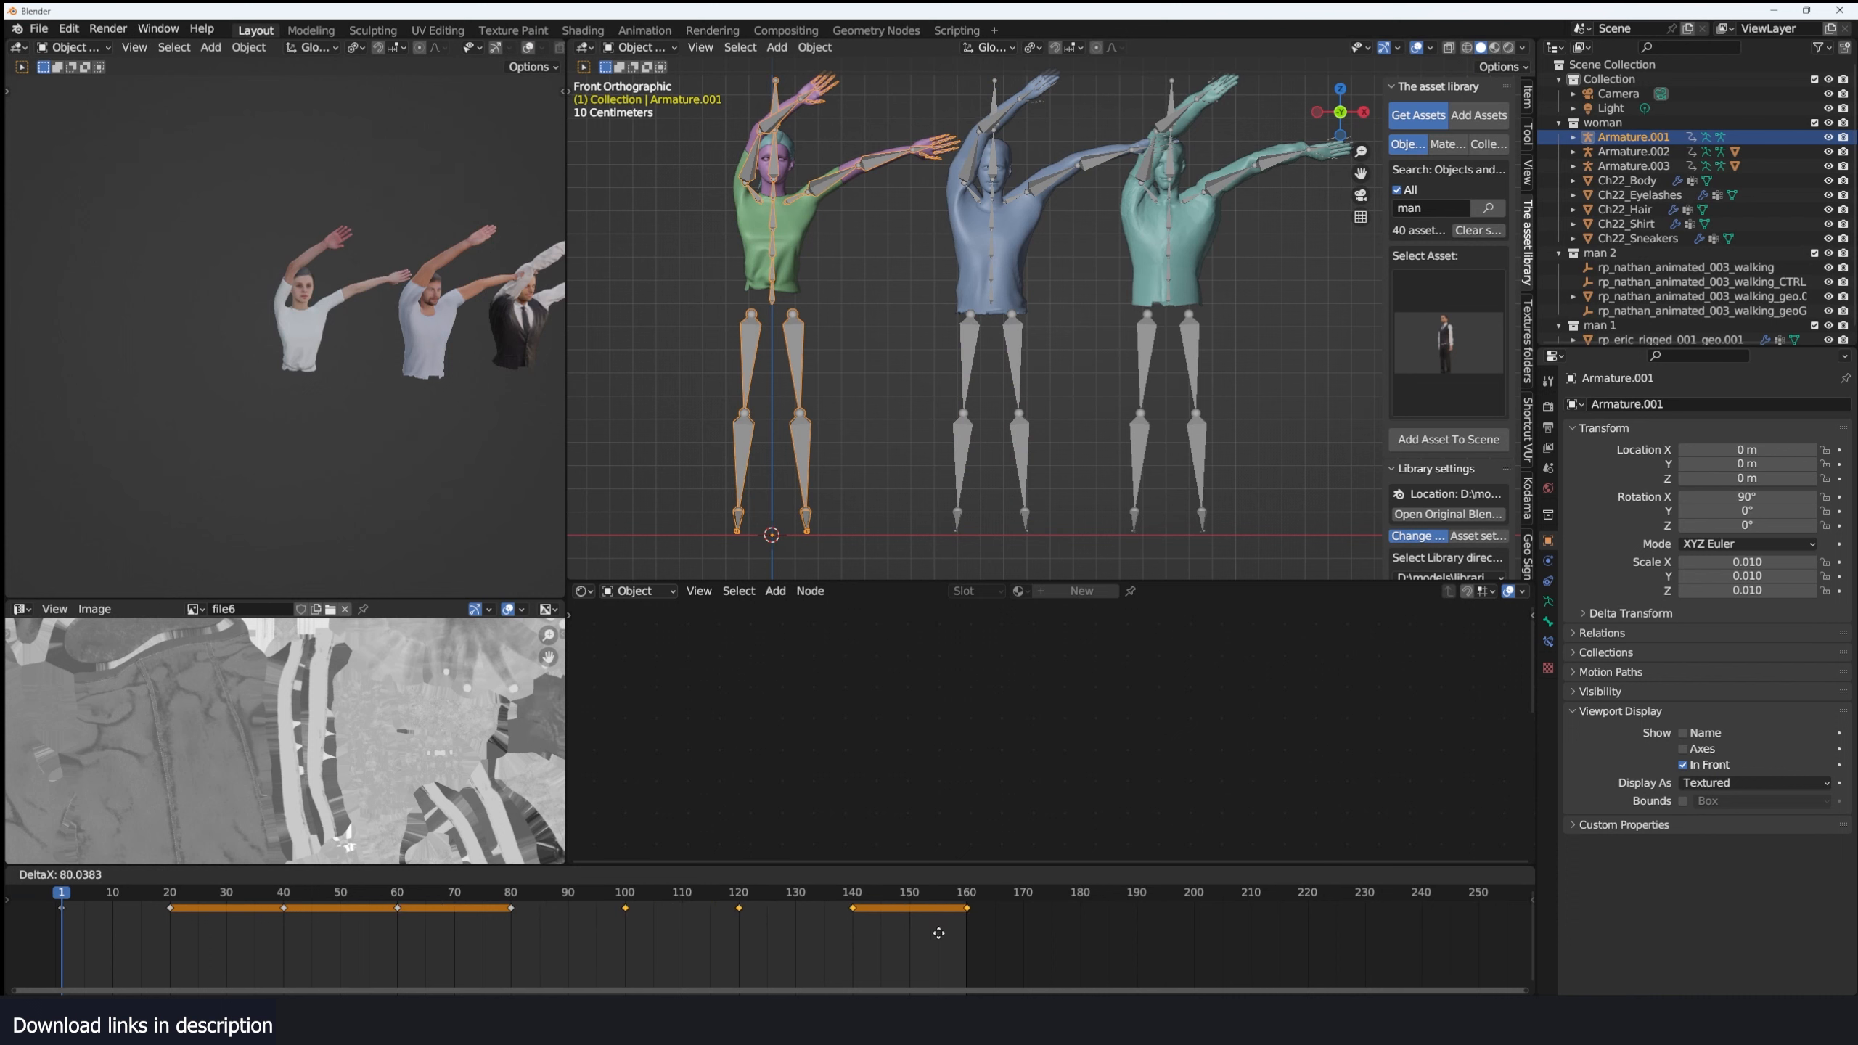
pyautogui.click(938, 934)
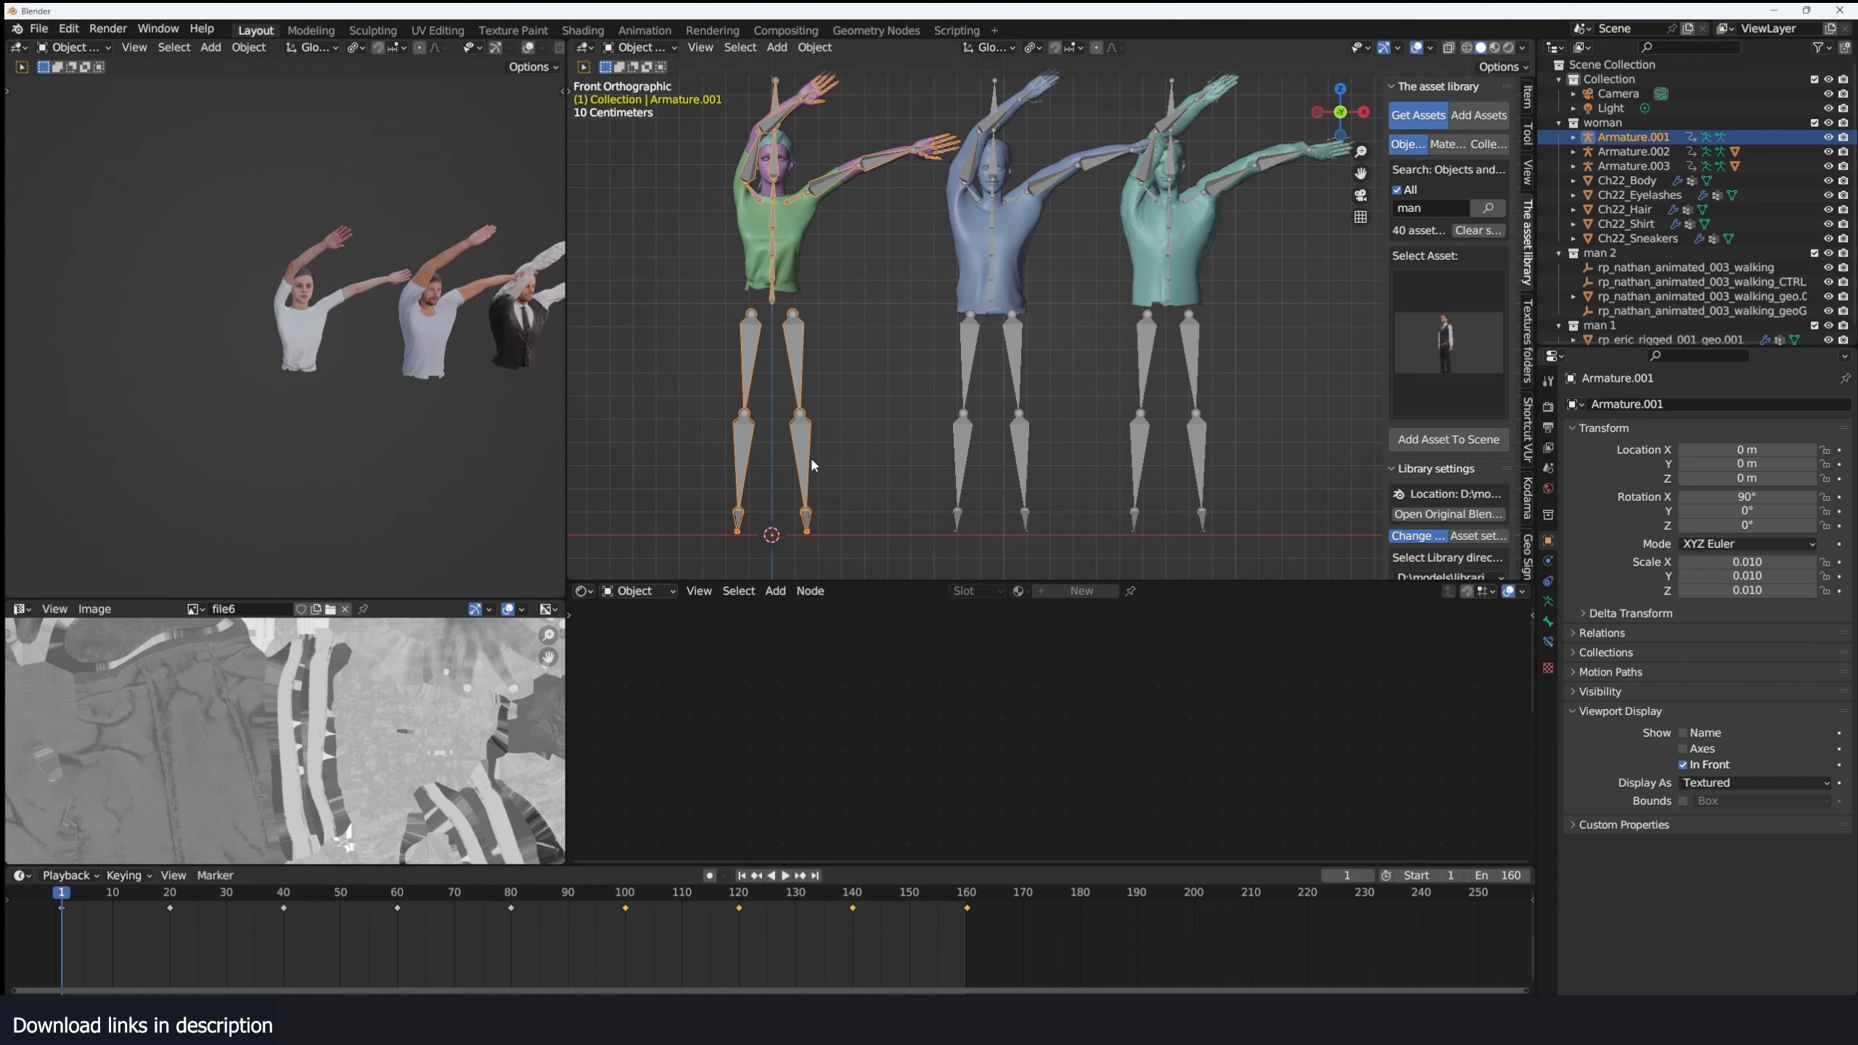
pyautogui.hotkey('ctrl', 'Tab')
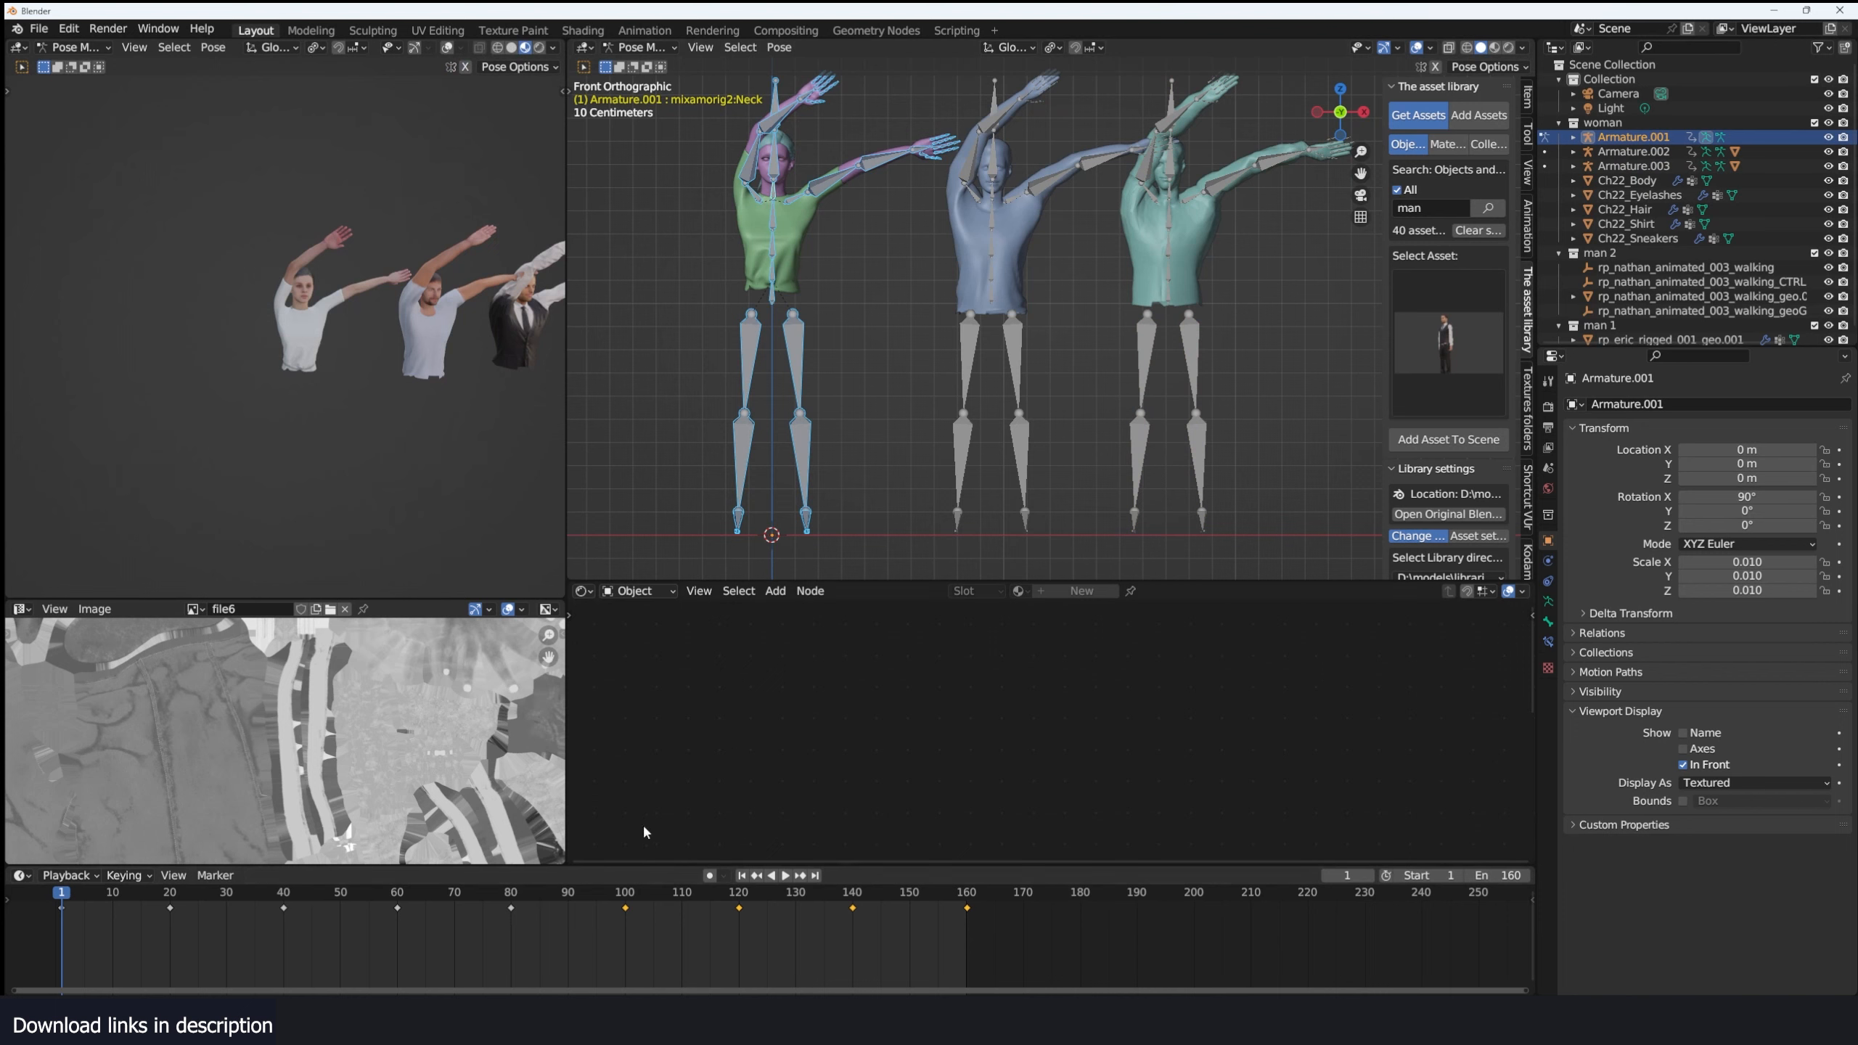
pyautogui.press('space')
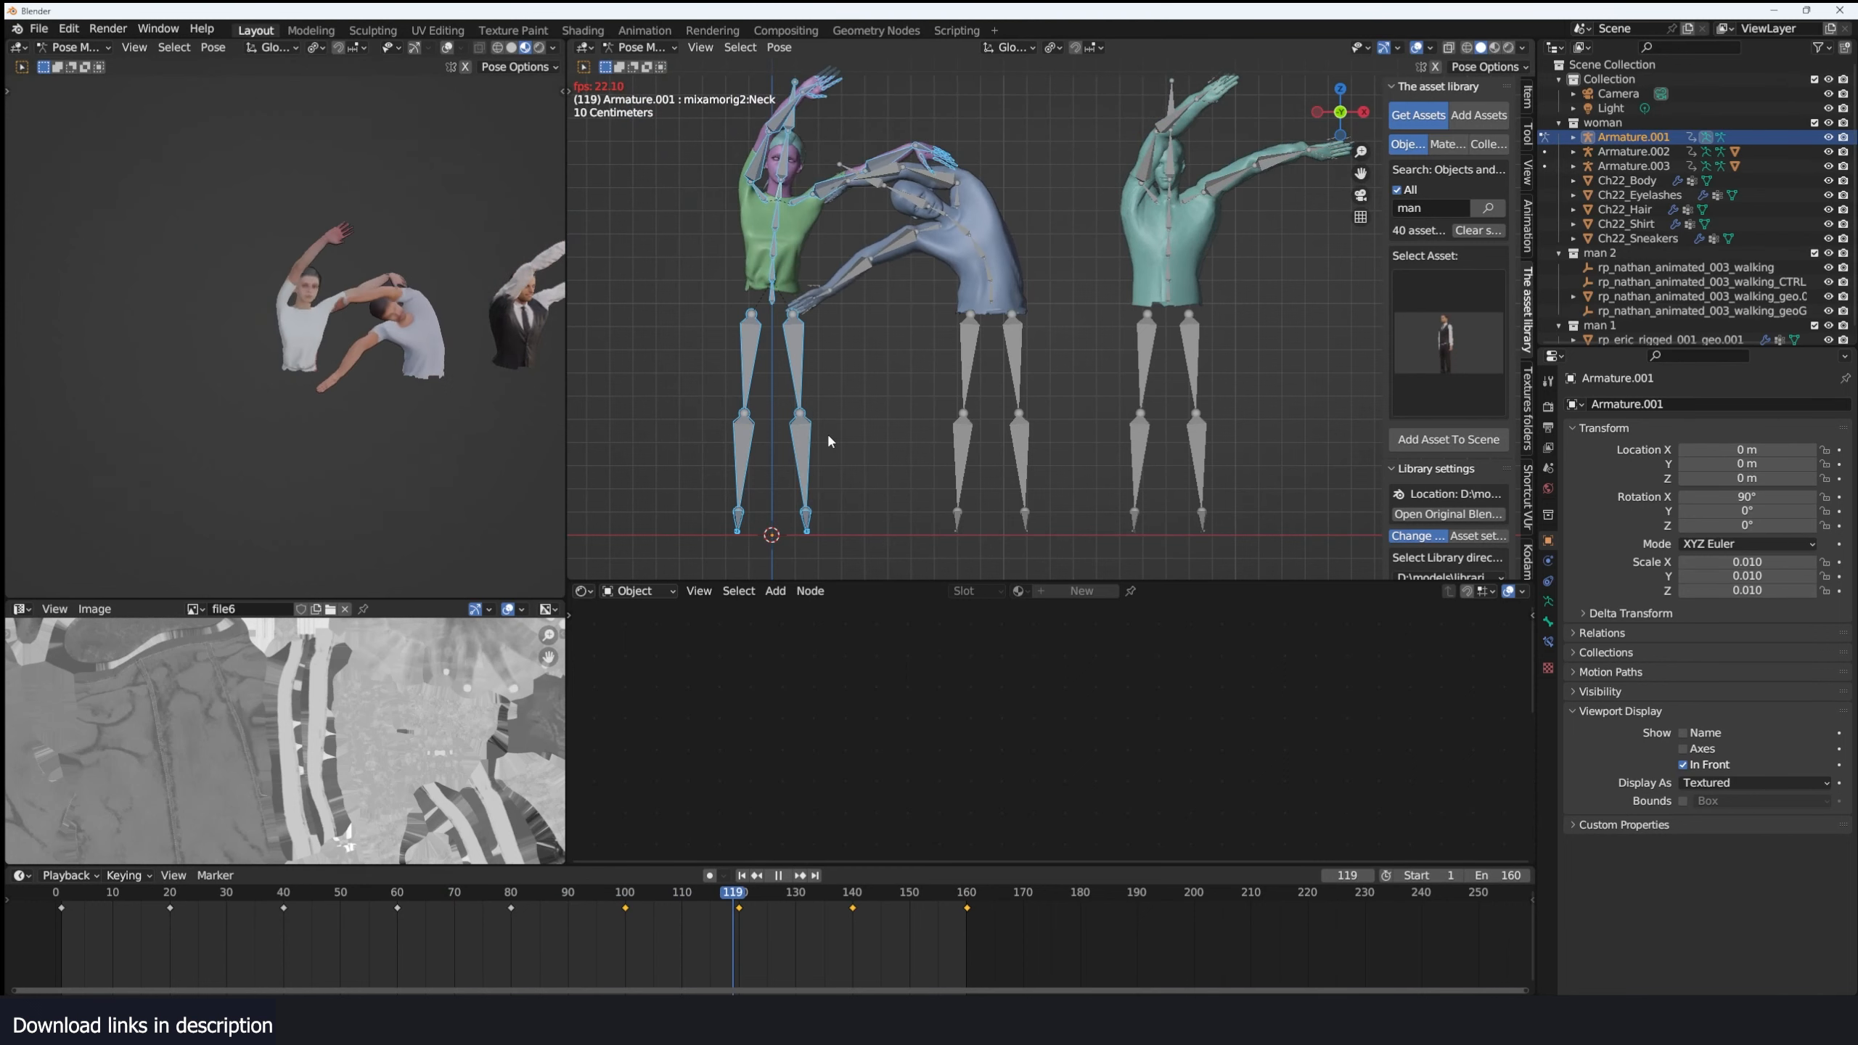
# Stop the playback and select the suited man's rig, Armature.003.
pyautogui.press('Escape')
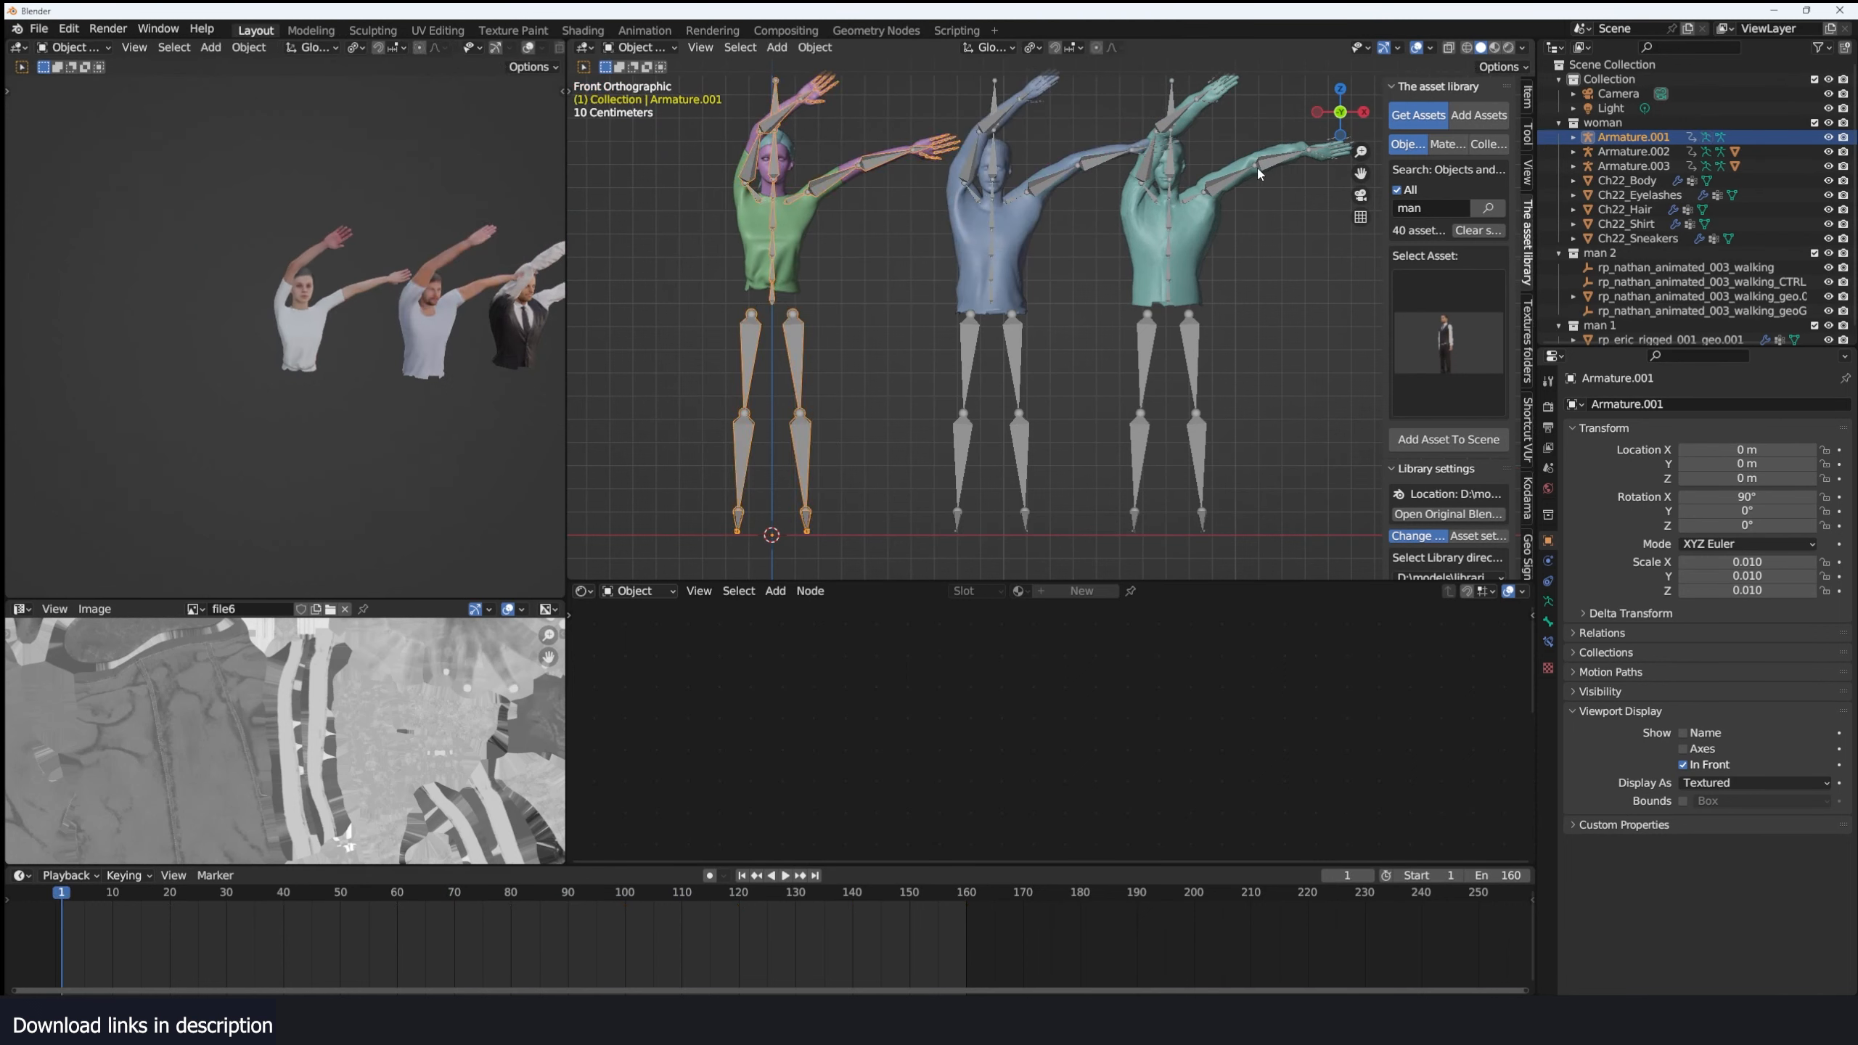
pyautogui.click(1257, 169)
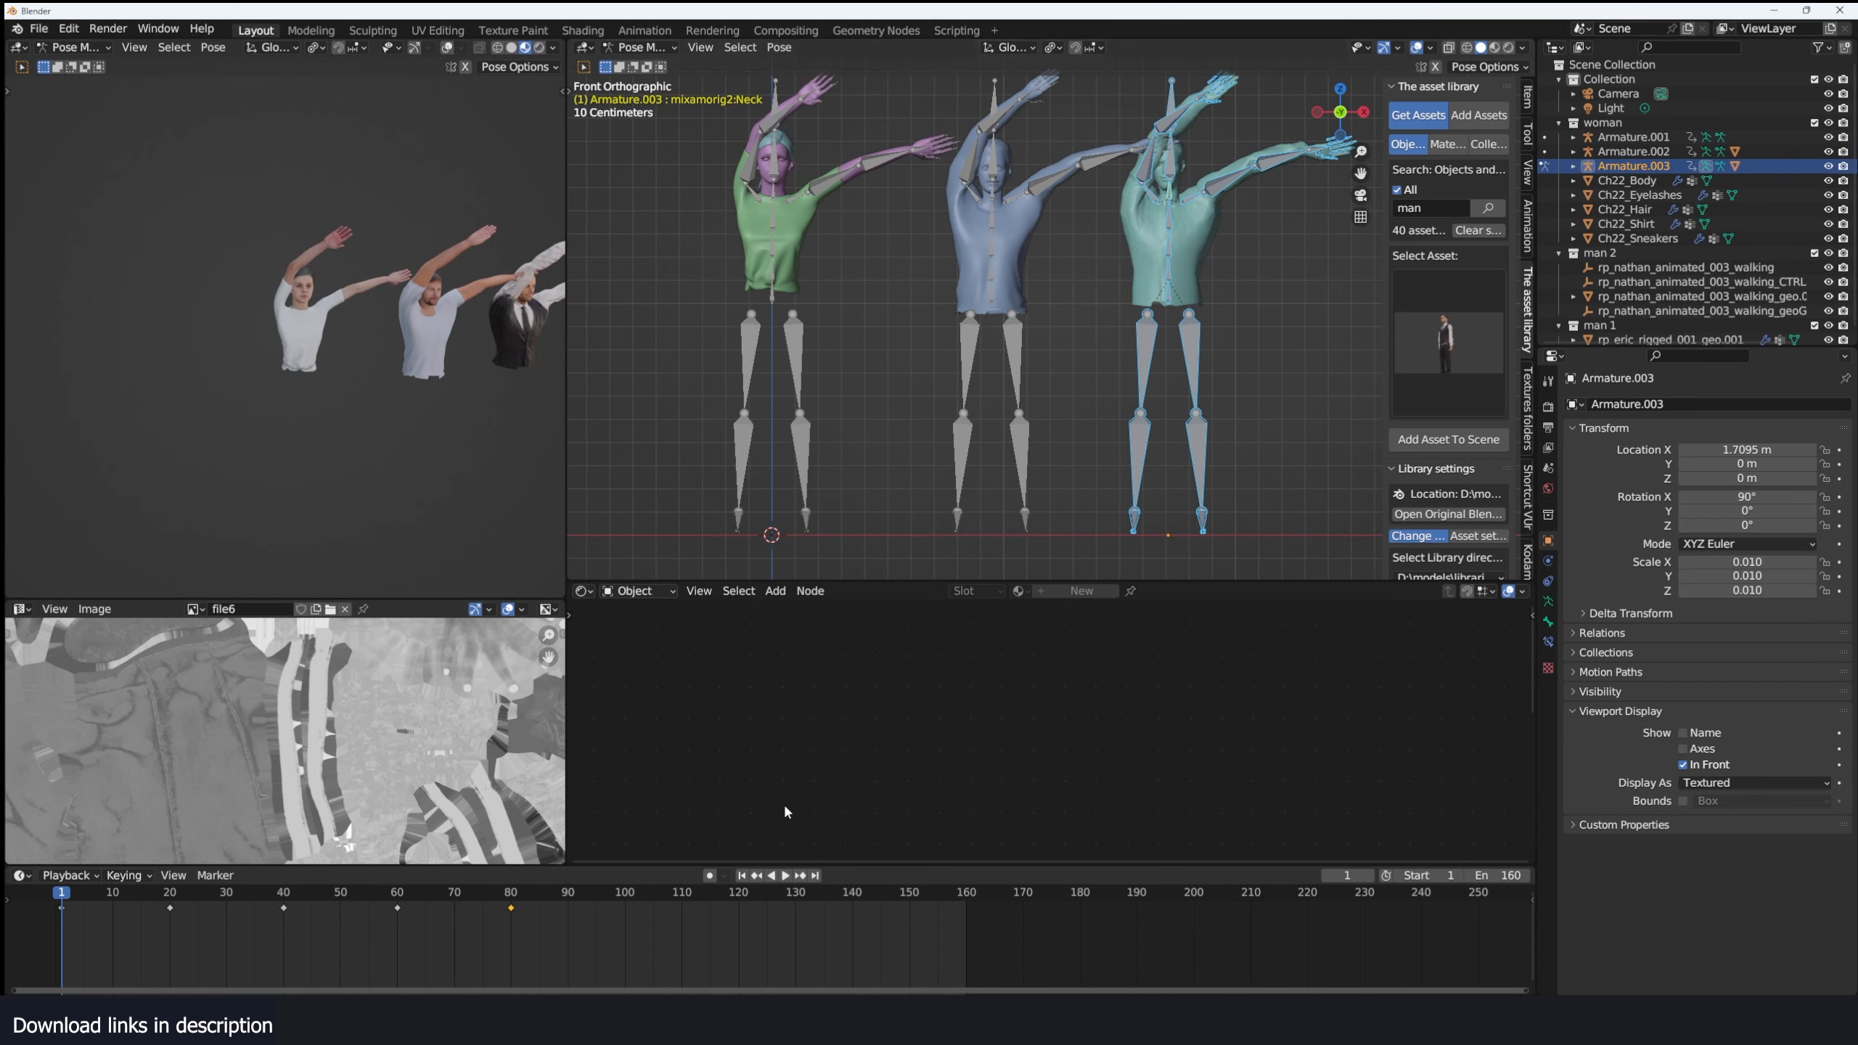
pyautogui.moveTo(150, 953); pyautogui.dragTo(706, 906)
pyautogui.hotkey('shift', 'd')
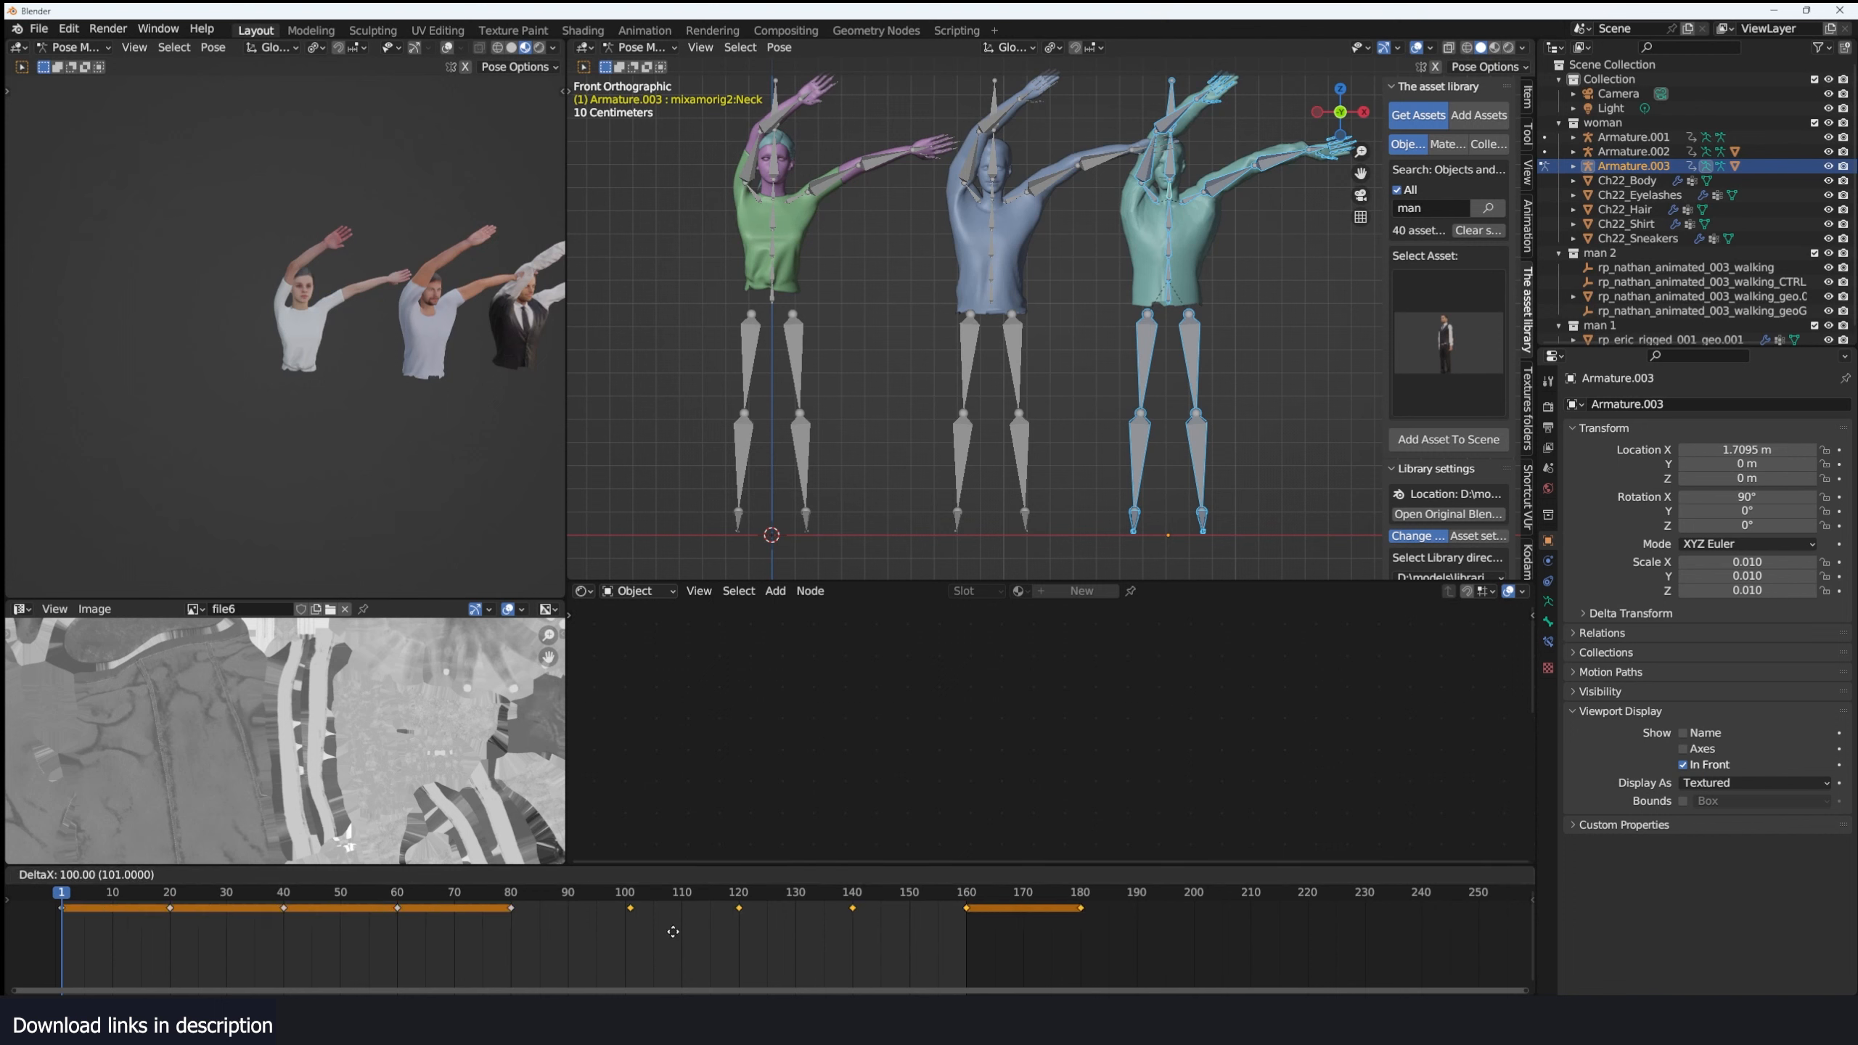
pyautogui.click(672, 937)
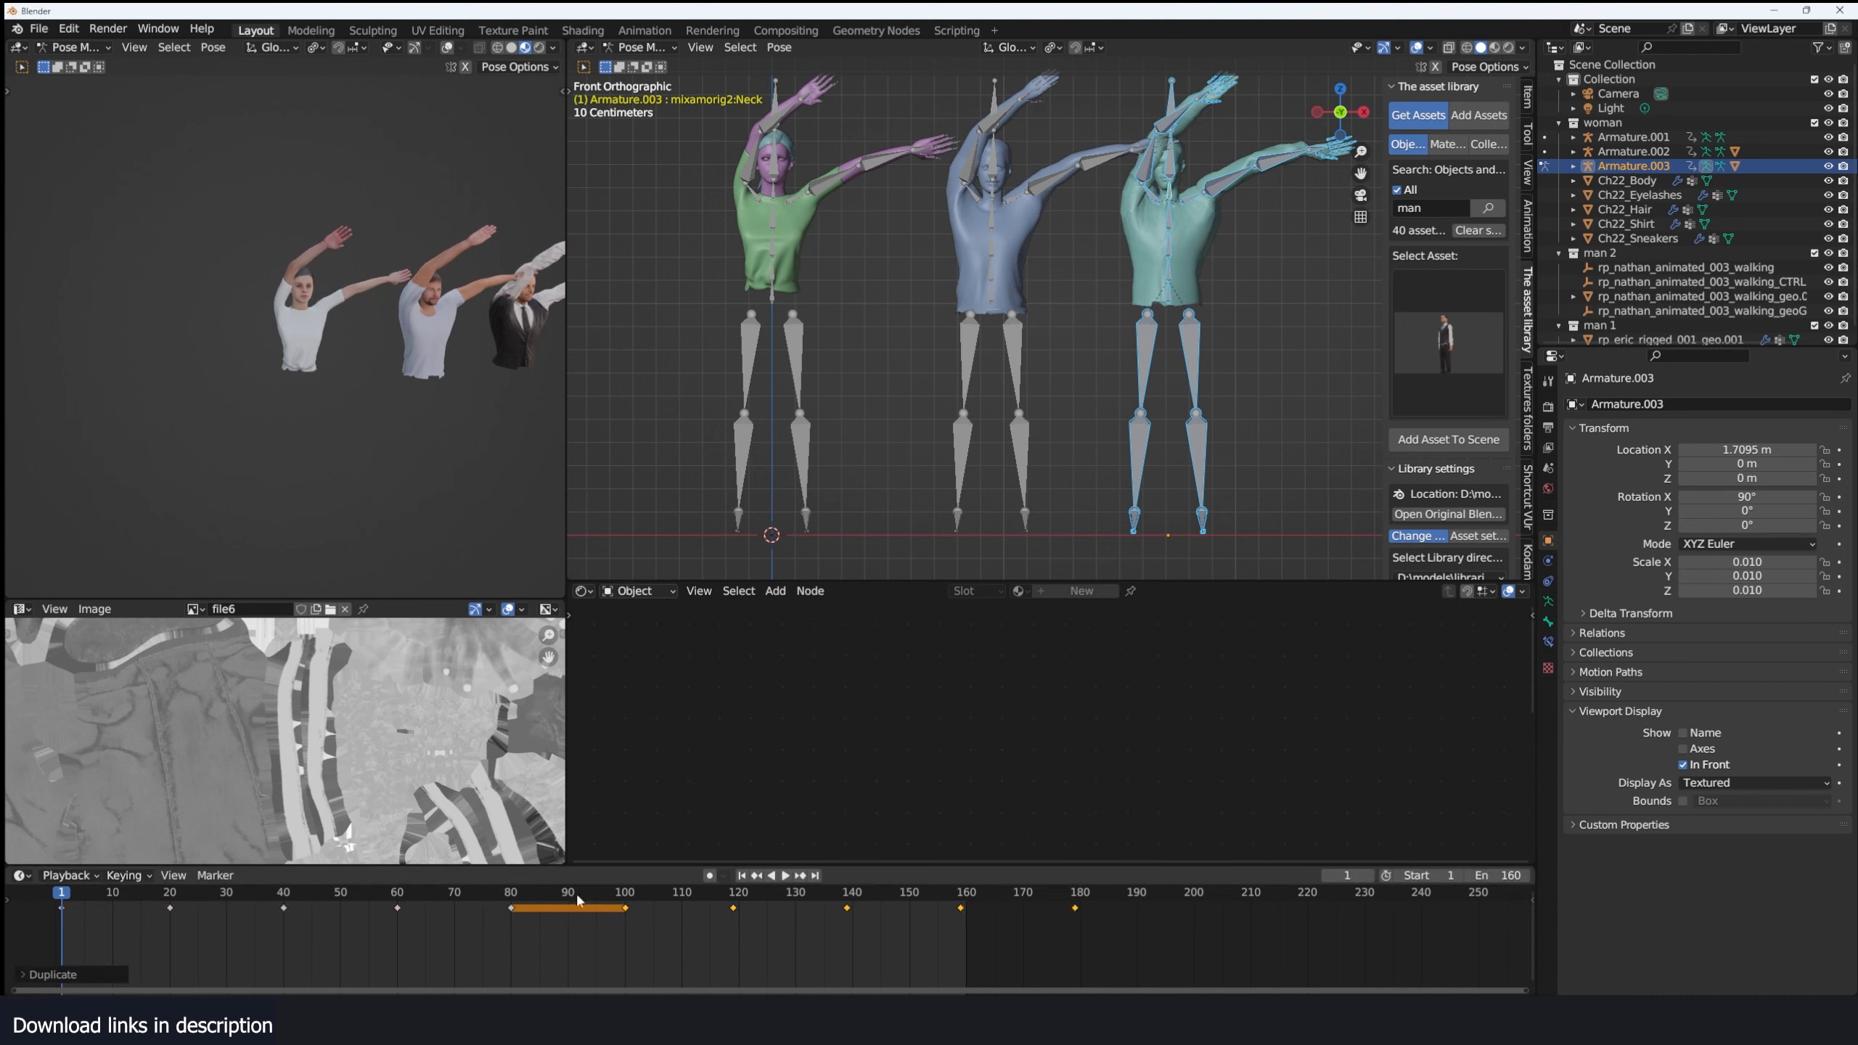
pyautogui.hotkey('ctrl', 'z')
# Duplicate Armature.003's keyframes at frames 20 to 80 after the original cycle to extend the wave, and play the animation.
pyautogui.hotkey('shift', 'd')
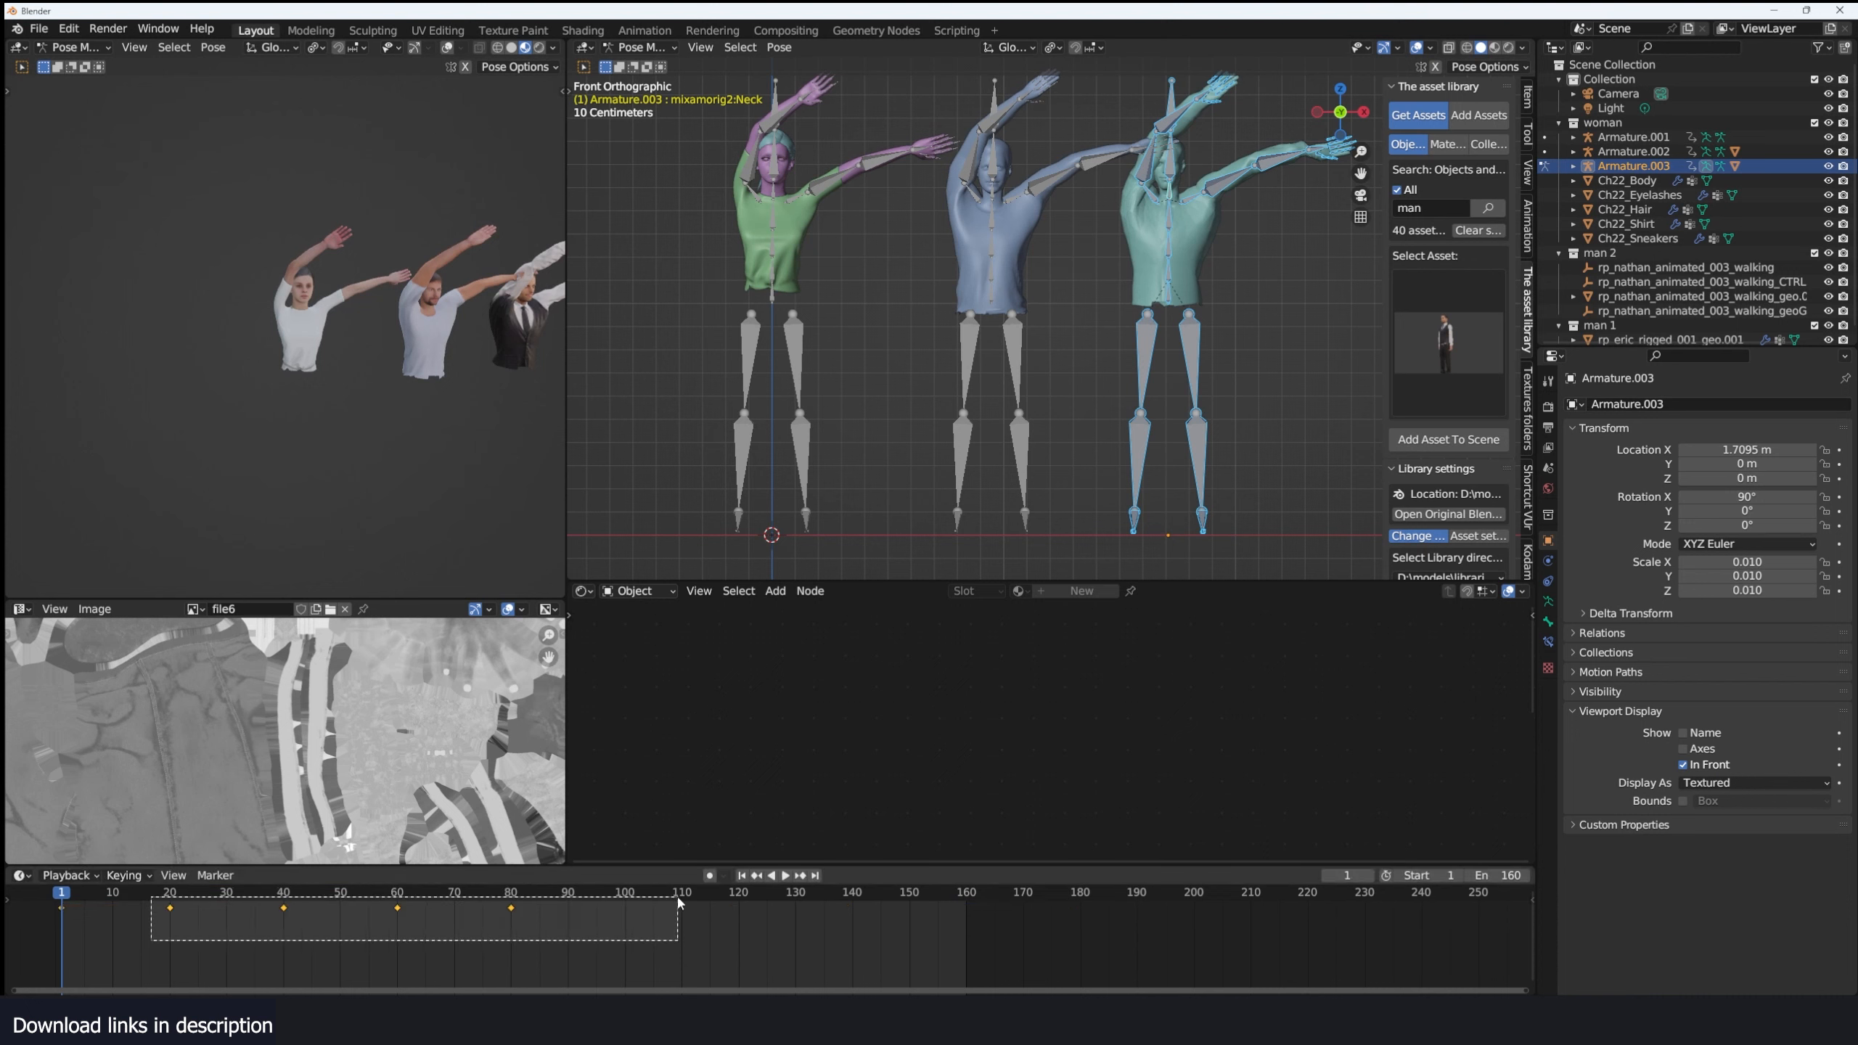
pyautogui.click(810, 927)
pyautogui.press('space')
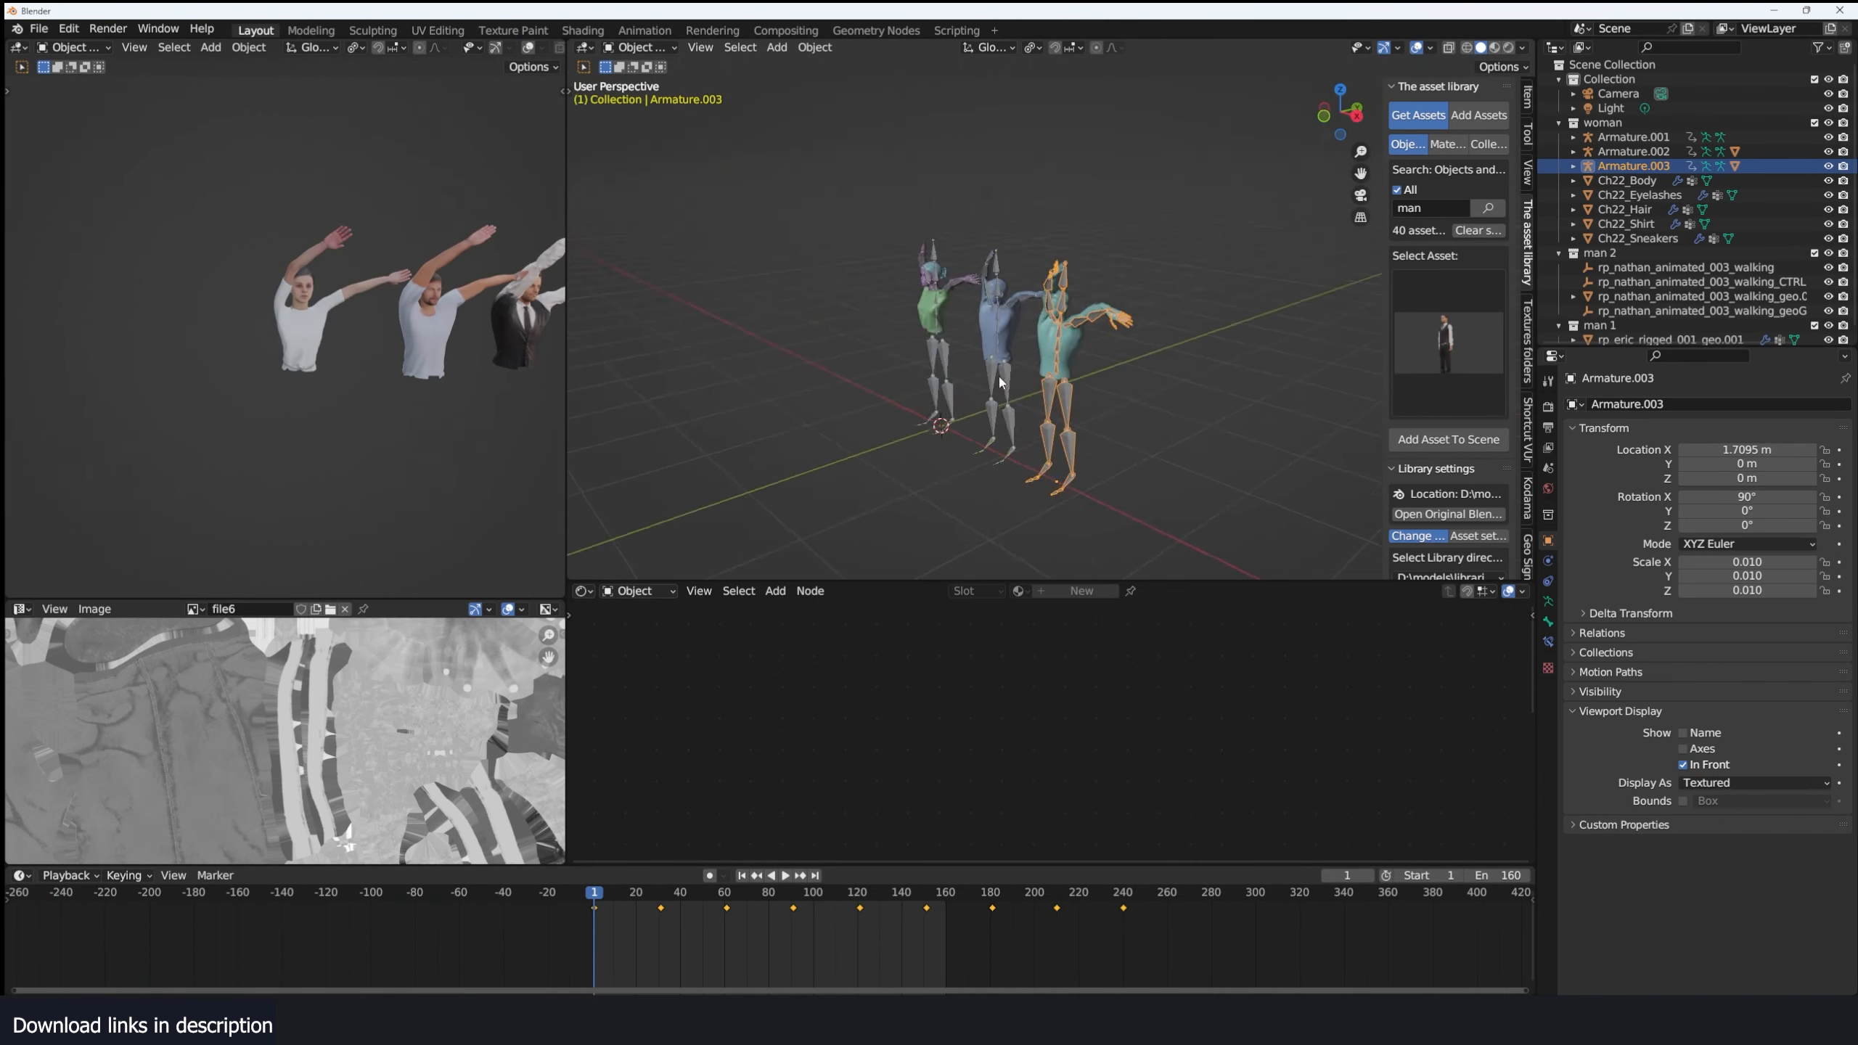
# Move the woman's Ch22 meshes and Armature.001 into a new collection named m1.
pyautogui.moveTo(1000, 382); pyautogui.dragTo(1080, 384, button='middle')
pyautogui.scroll(2, 958, 258)
pyautogui.moveTo(748, 213); pyautogui.dragTo(897, 521)
pyautogui.keyDown('shift'); pyautogui.click(838, 427); pyautogui.keyUp('shift')
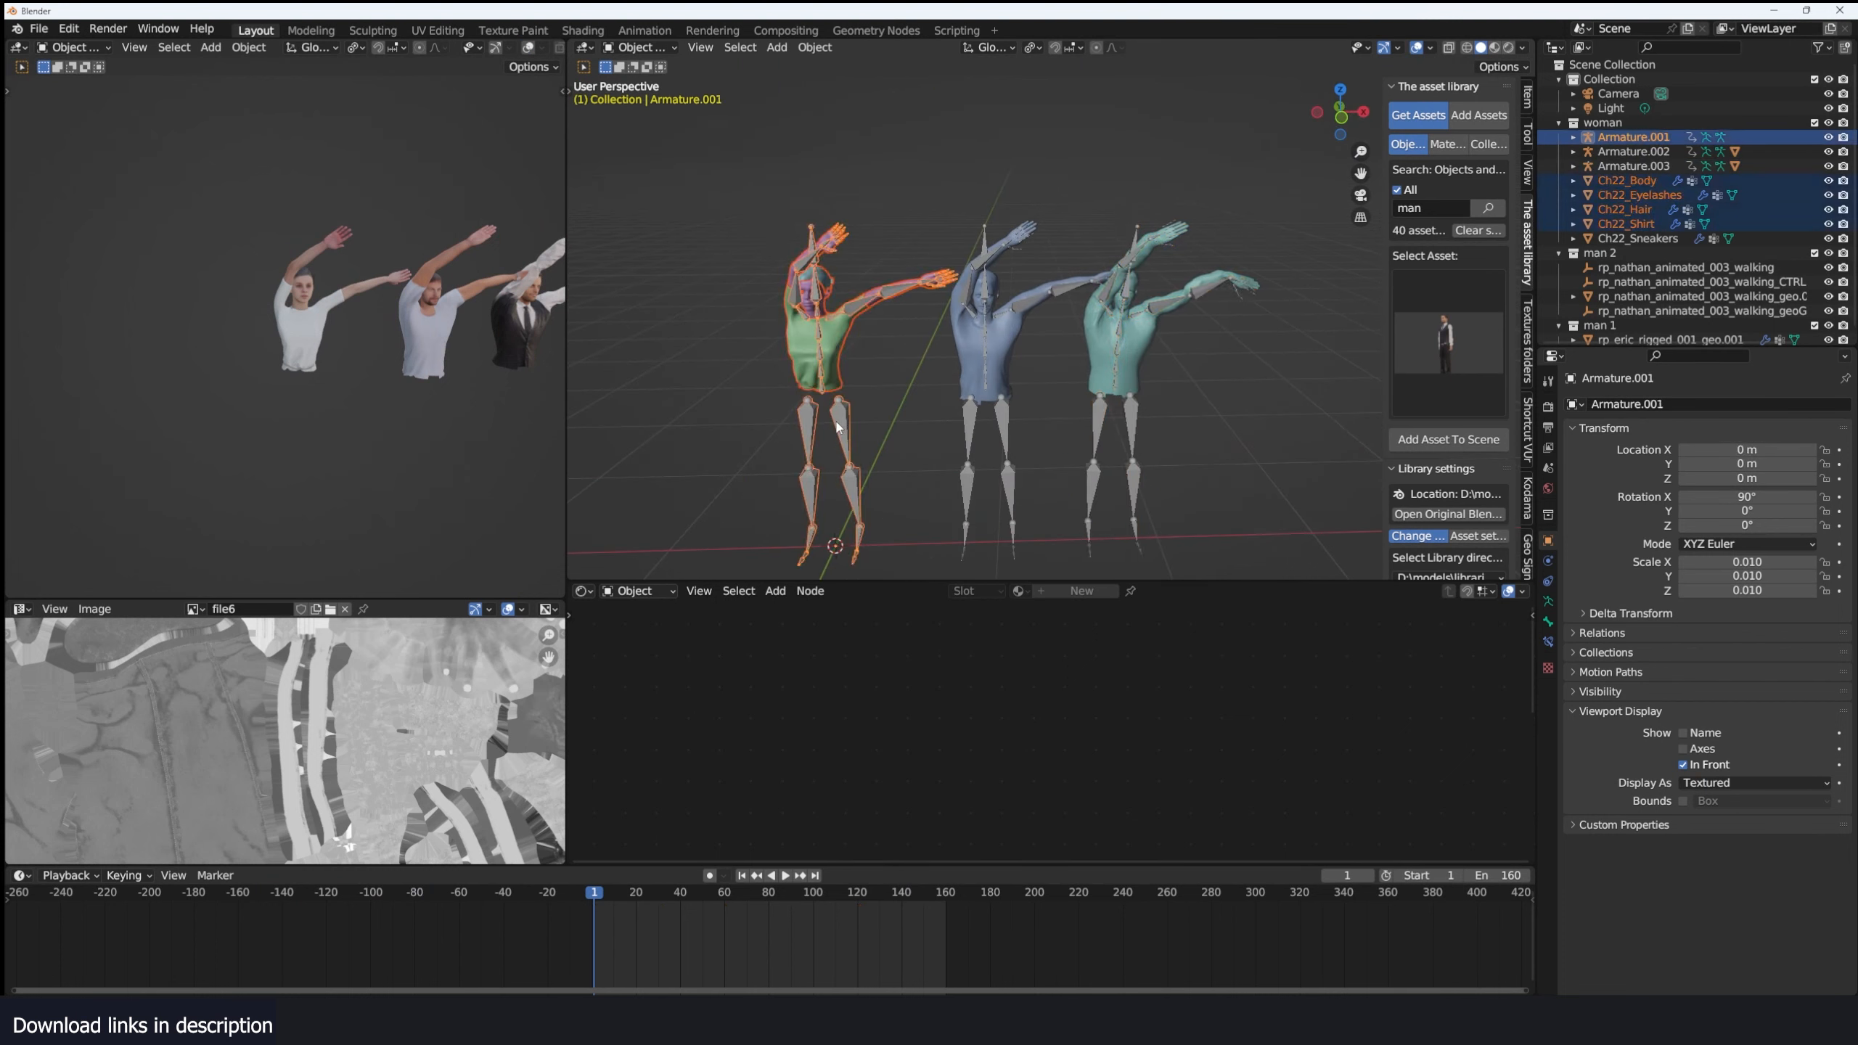
pyautogui.press('m')
pyautogui.click(835, 468)
pyautogui.write('m1')
pyautogui.press('Return')
# Move the middle man's mesh and Armature.002 into a new collection named m2.
pyautogui.click(970, 409)
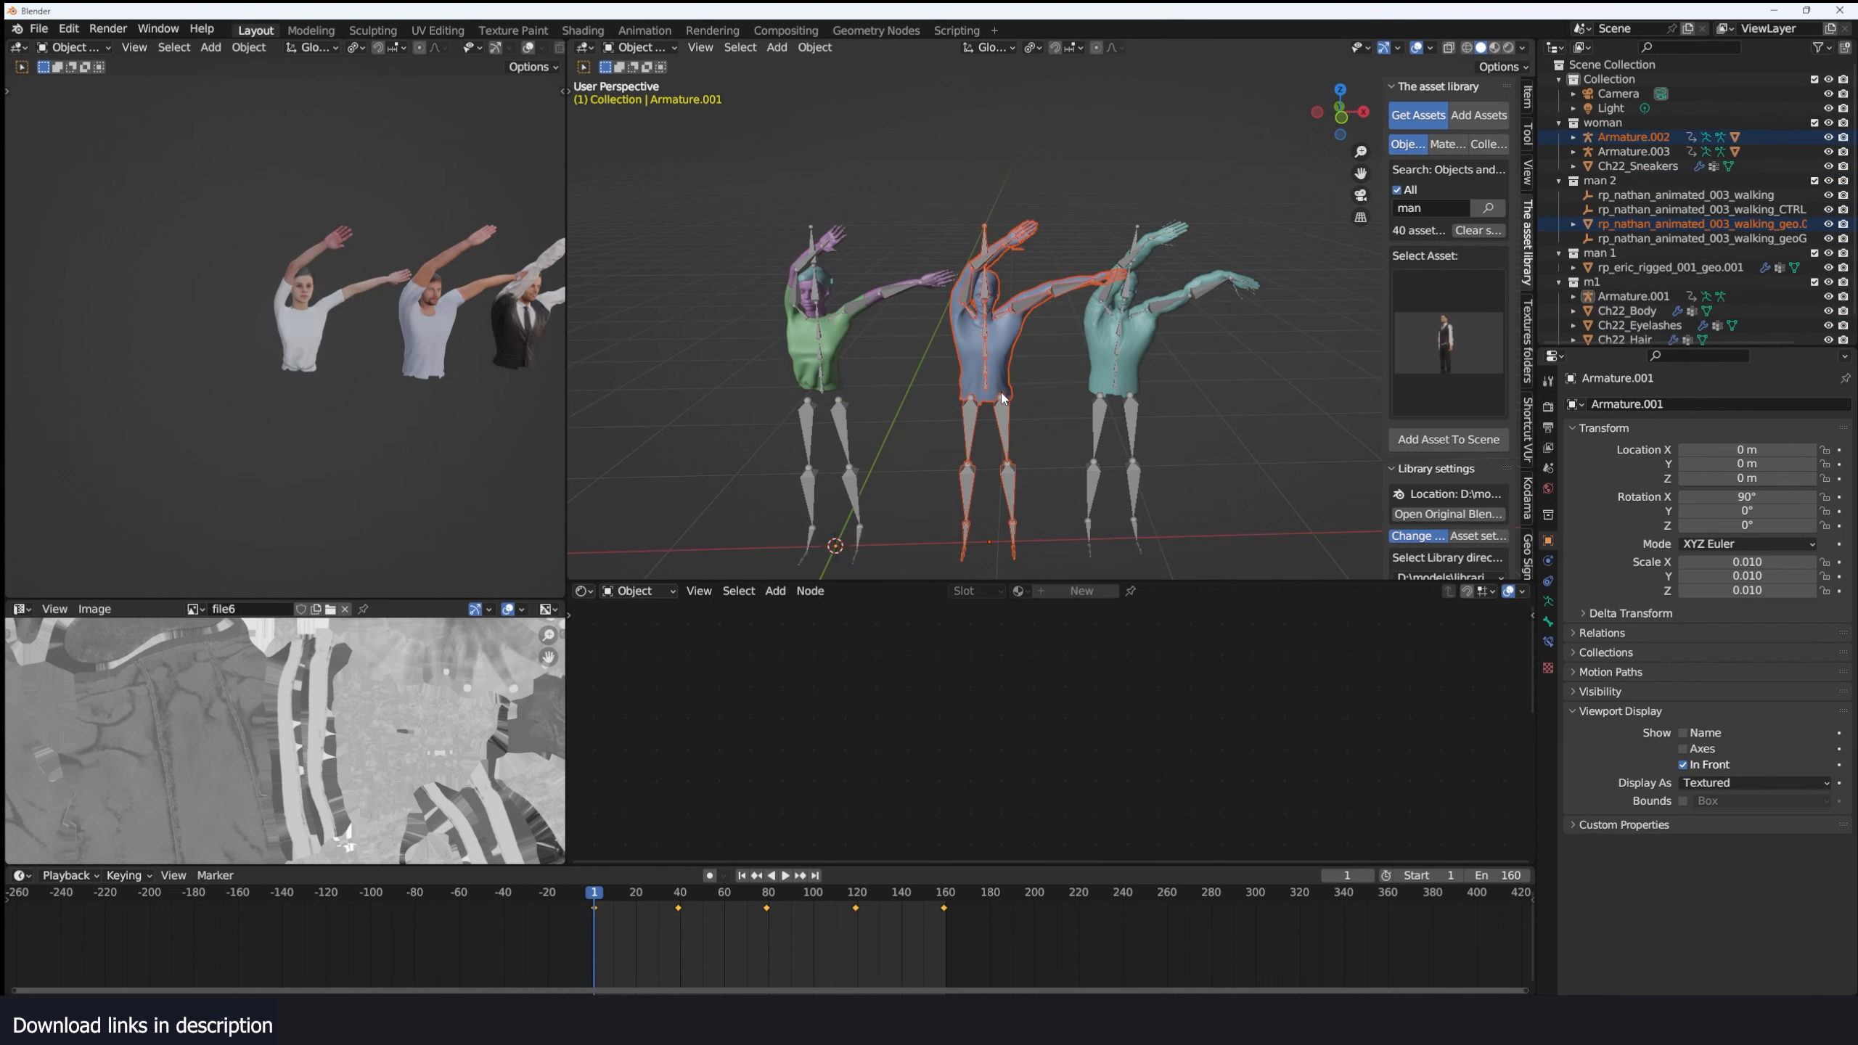
pyautogui.keyDown('shift'); pyautogui.click(1001, 393); pyautogui.keyUp('shift')
pyautogui.press('m')
pyautogui.click(1001, 393)
pyautogui.write('m2')
pyautogui.press('Return')
# Move the suited man's mesh, rp_eric_rigged_001_geo.001, and Armature.003 into a new collection named m3.
pyautogui.moveTo(1060, 369); pyautogui.dragTo(1098, 405)
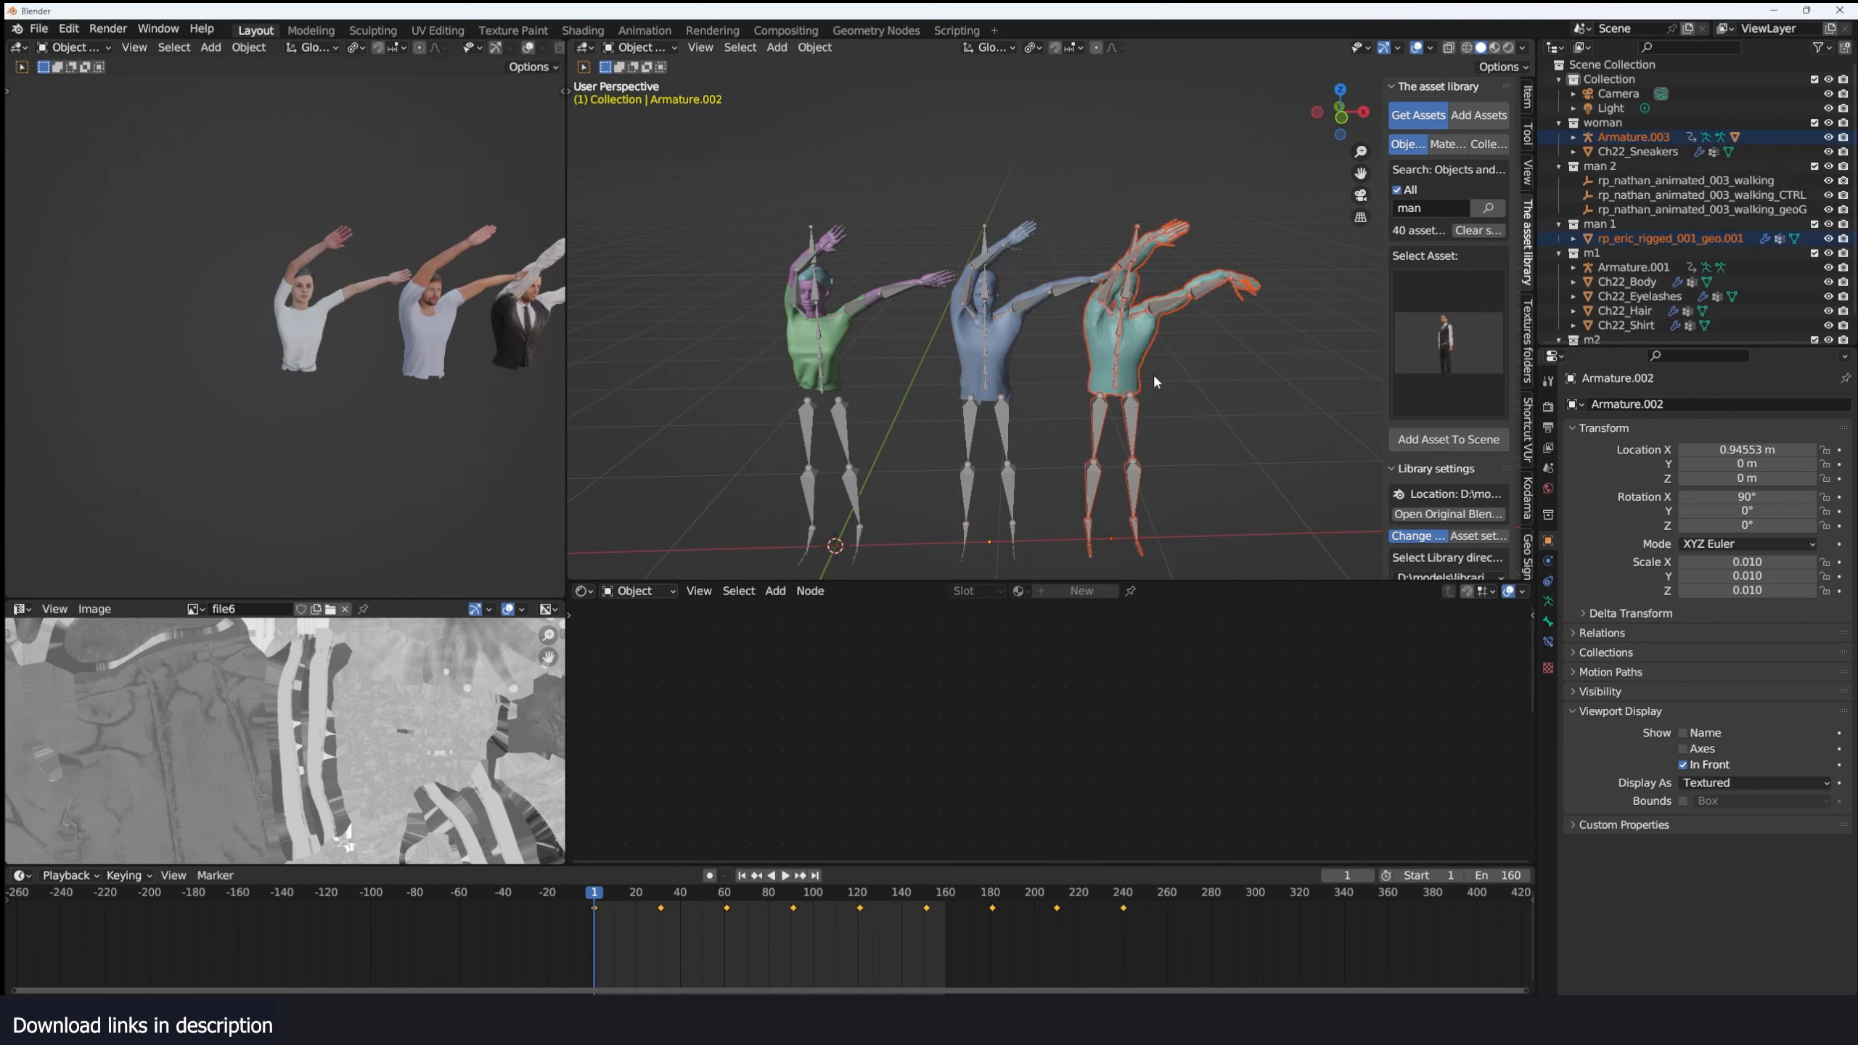
pyautogui.keyDown('shift'); pyautogui.click(1134, 381); pyautogui.keyUp('shift')
pyautogui.press('m')
pyautogui.click(1133, 380)
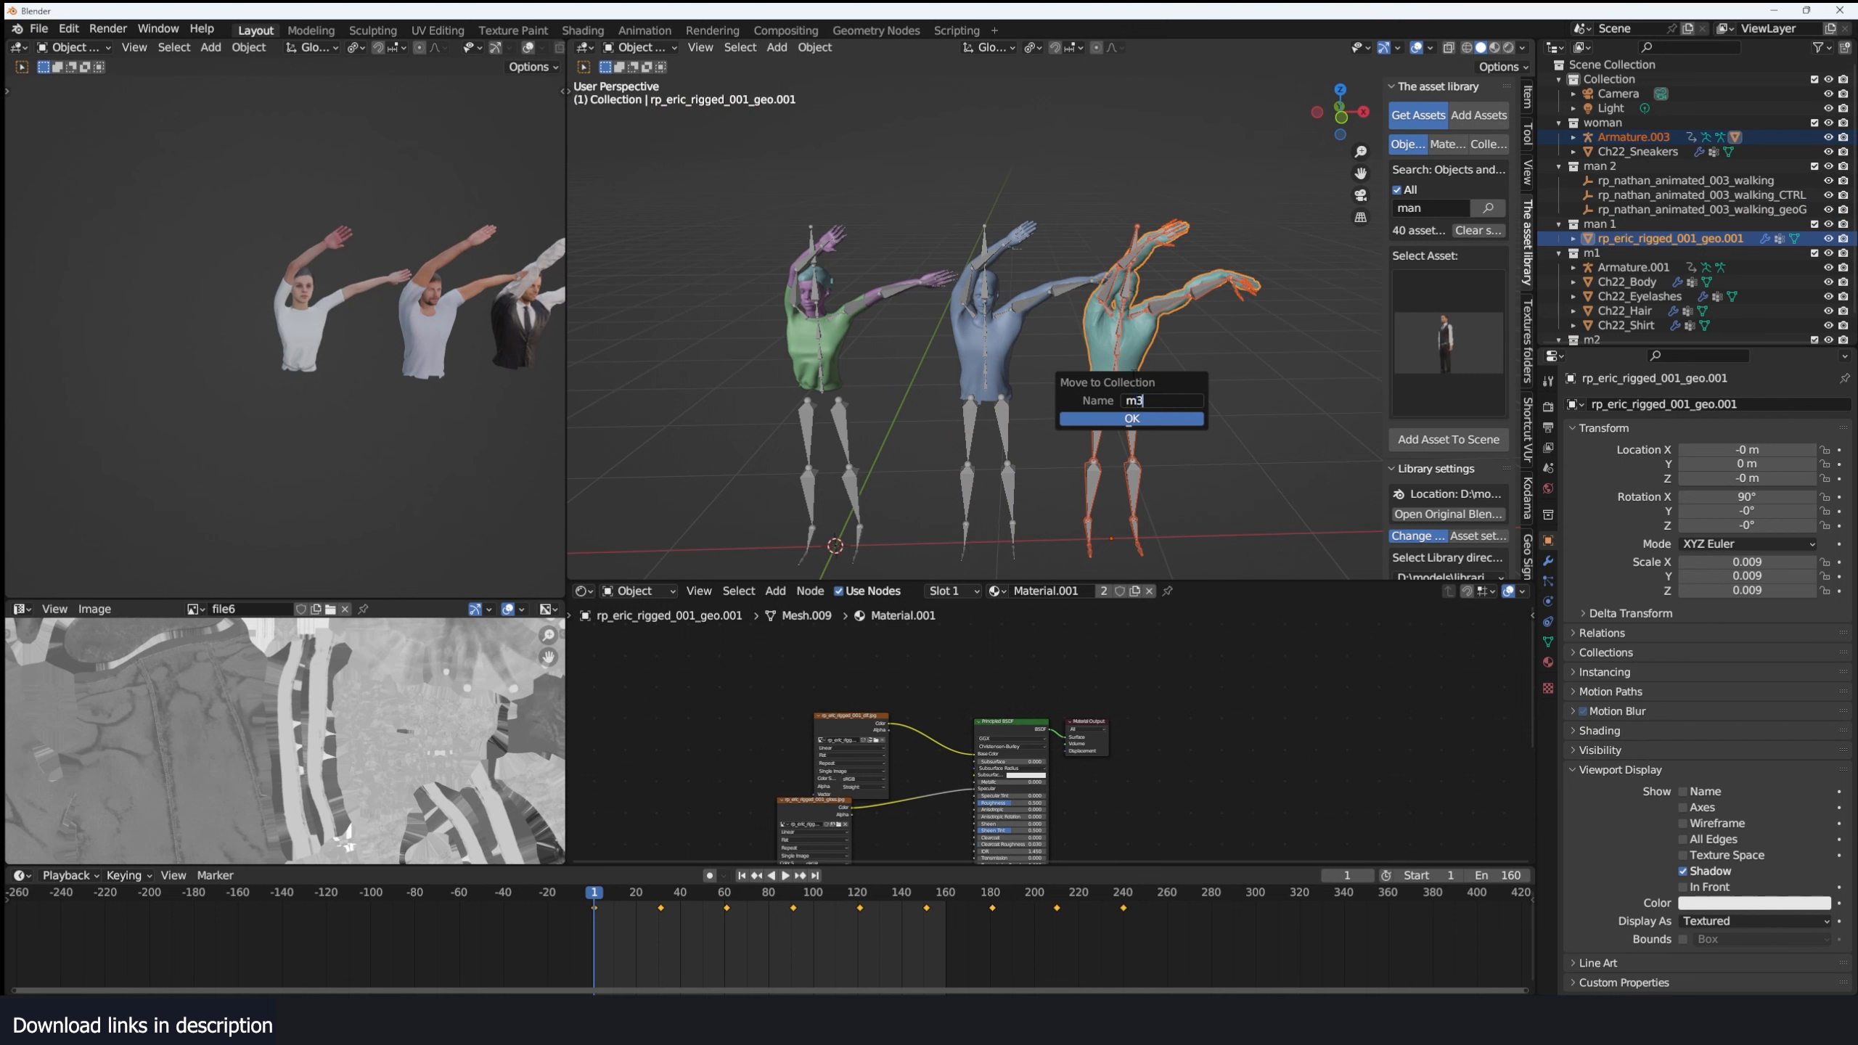
pyautogui.press('Return')
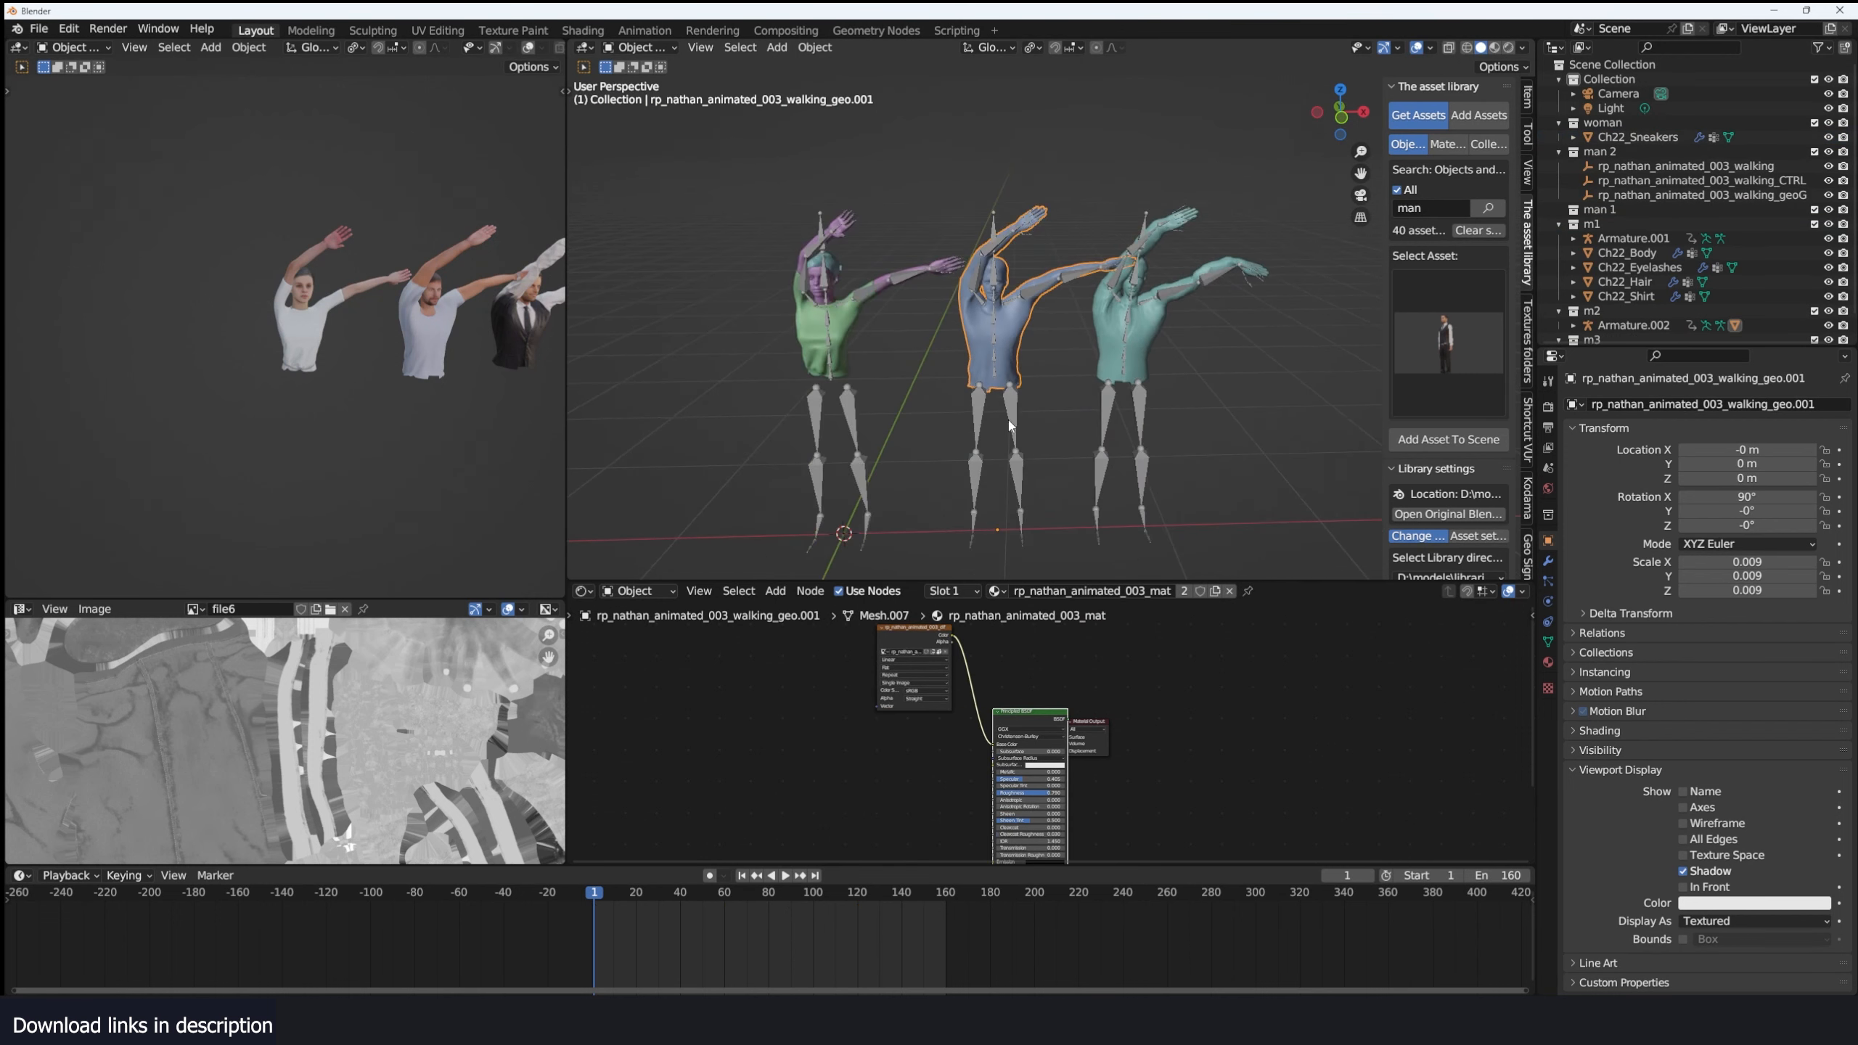
# Clear the location of Armature.002 and Armature.003 so all three characters sit at the world origin.
pyautogui.click(1109, 436)
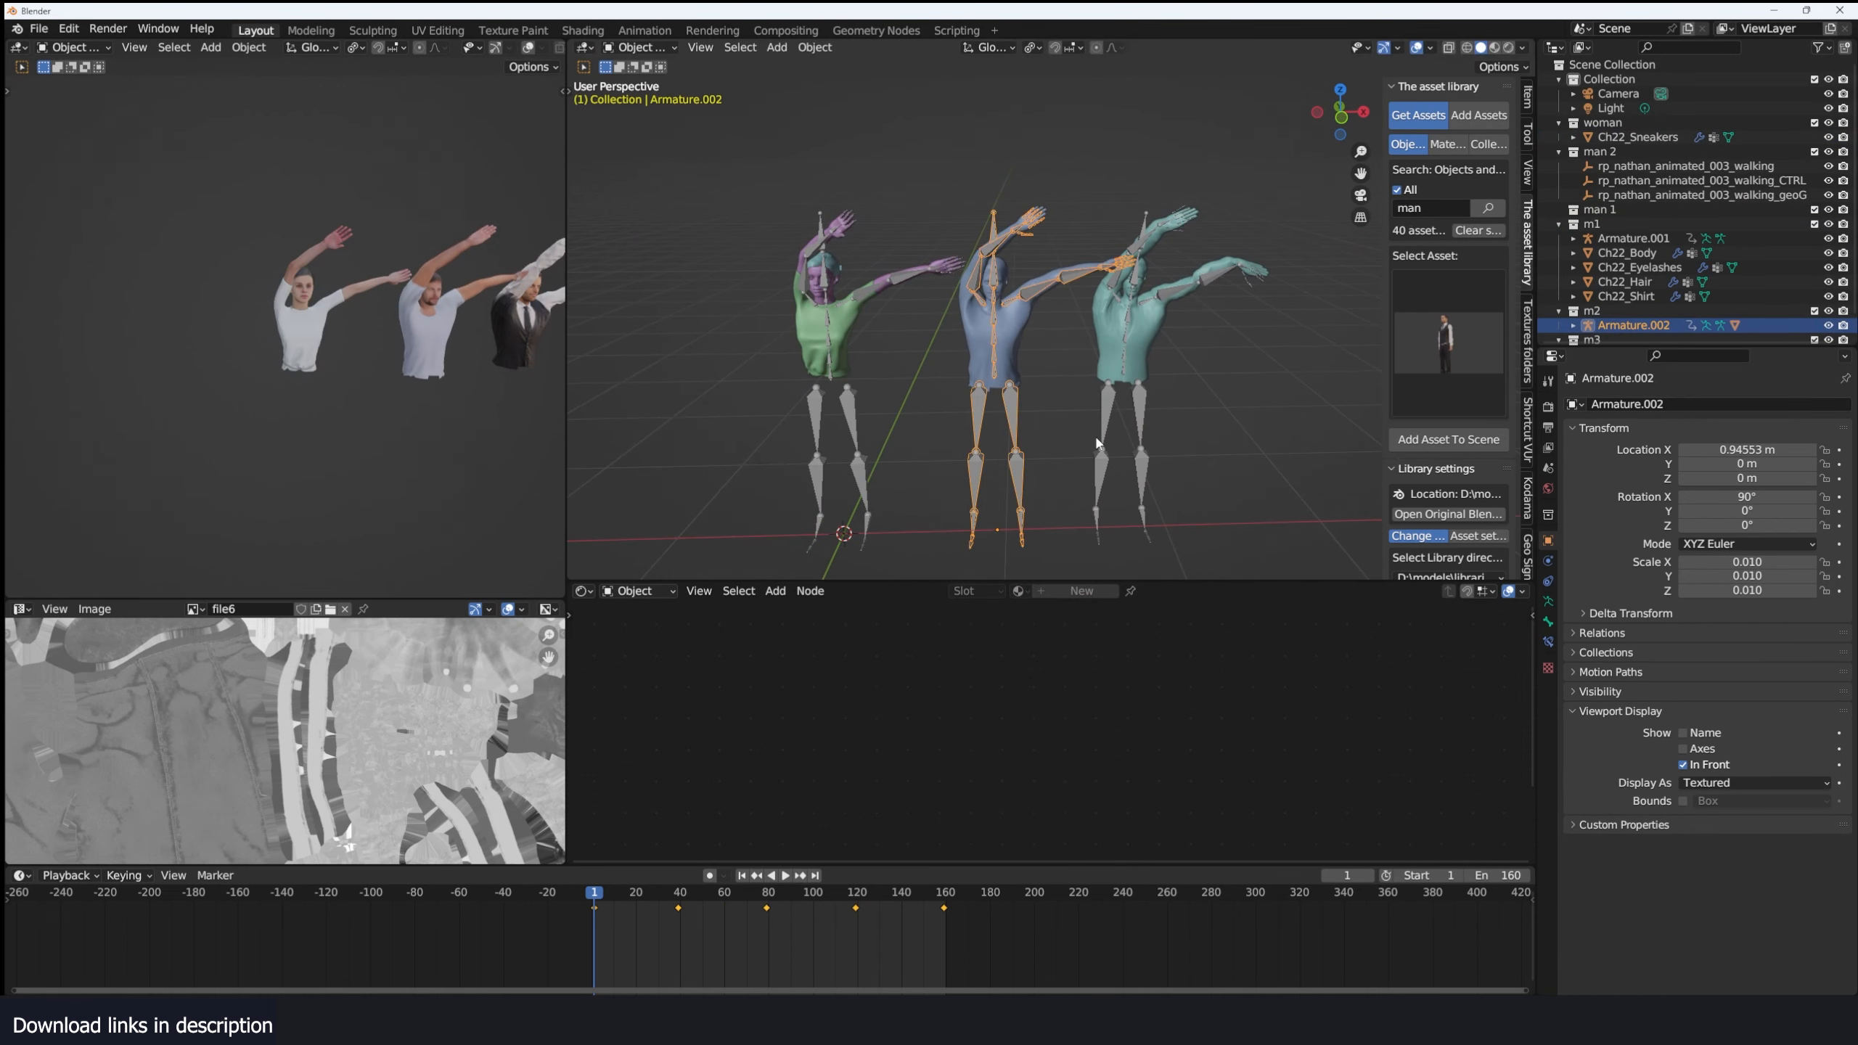
pyautogui.moveTo(1218, 427); pyautogui.dragTo(970, 492)
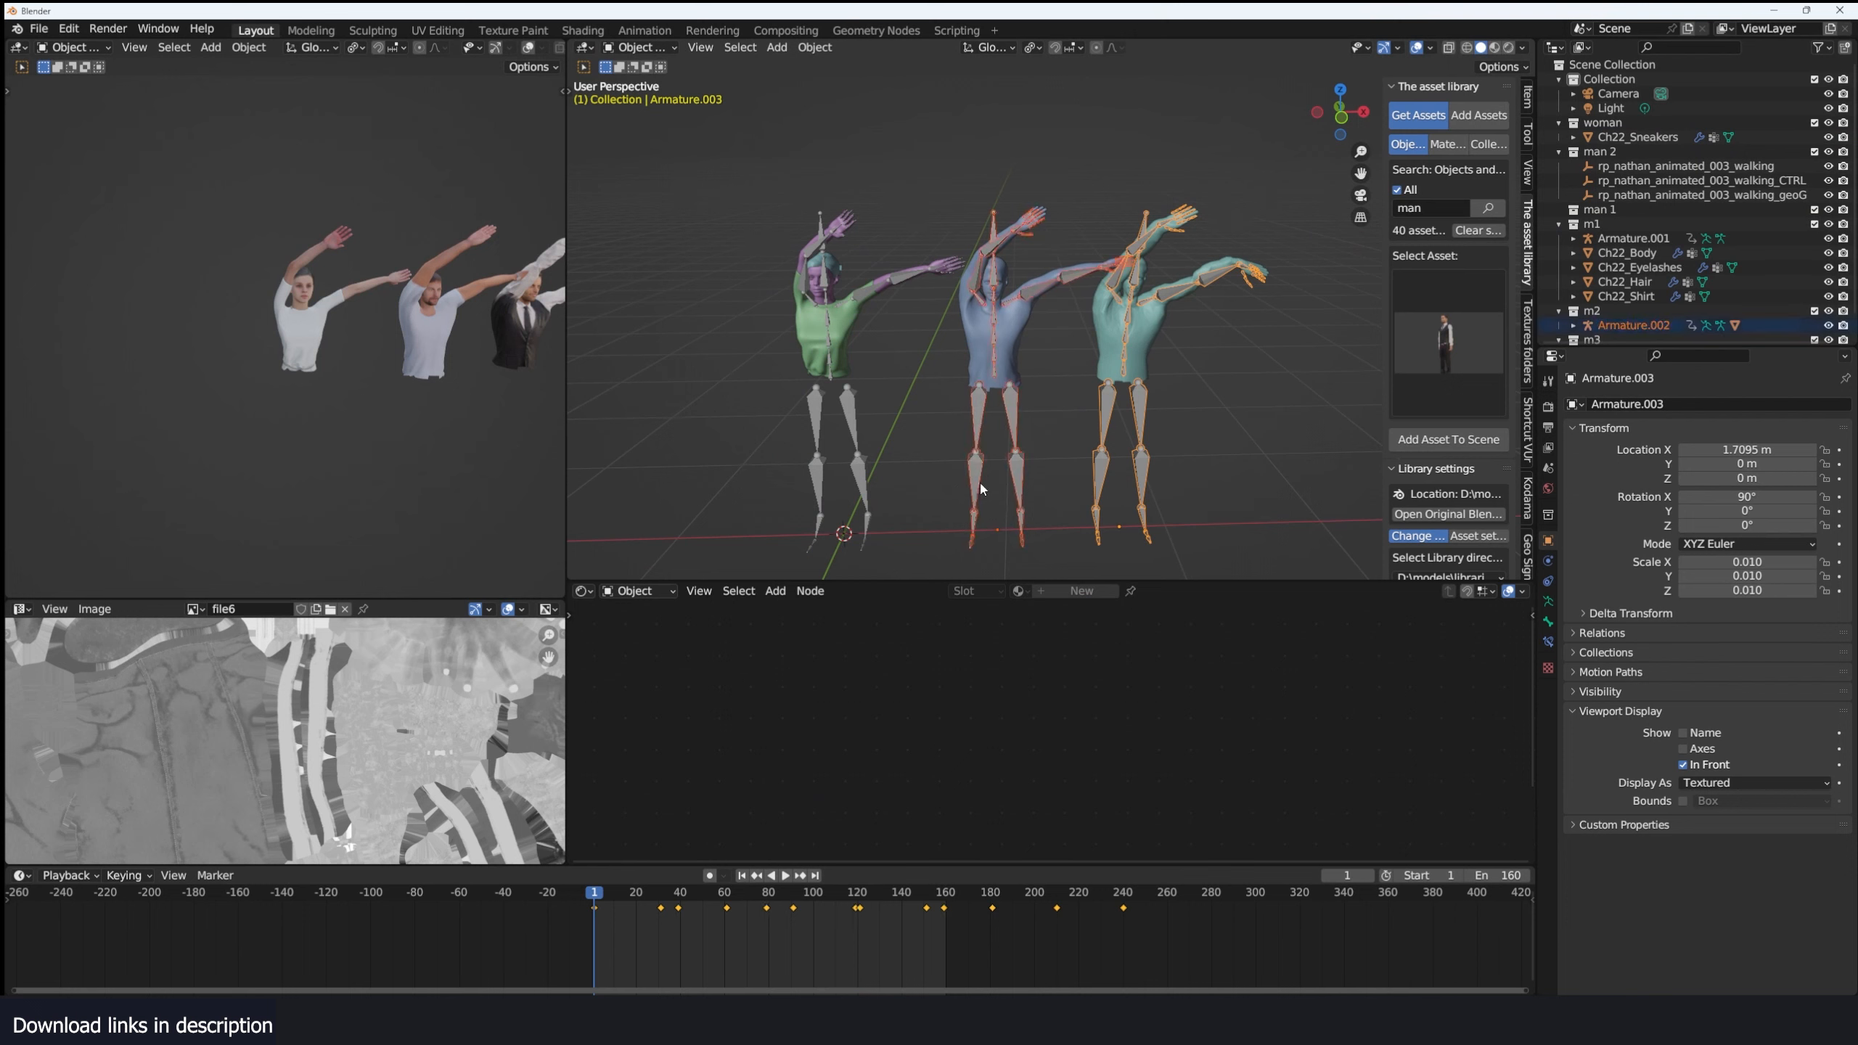
pyautogui.hotkey('alt', 'g')
pyautogui.click(825, 392)
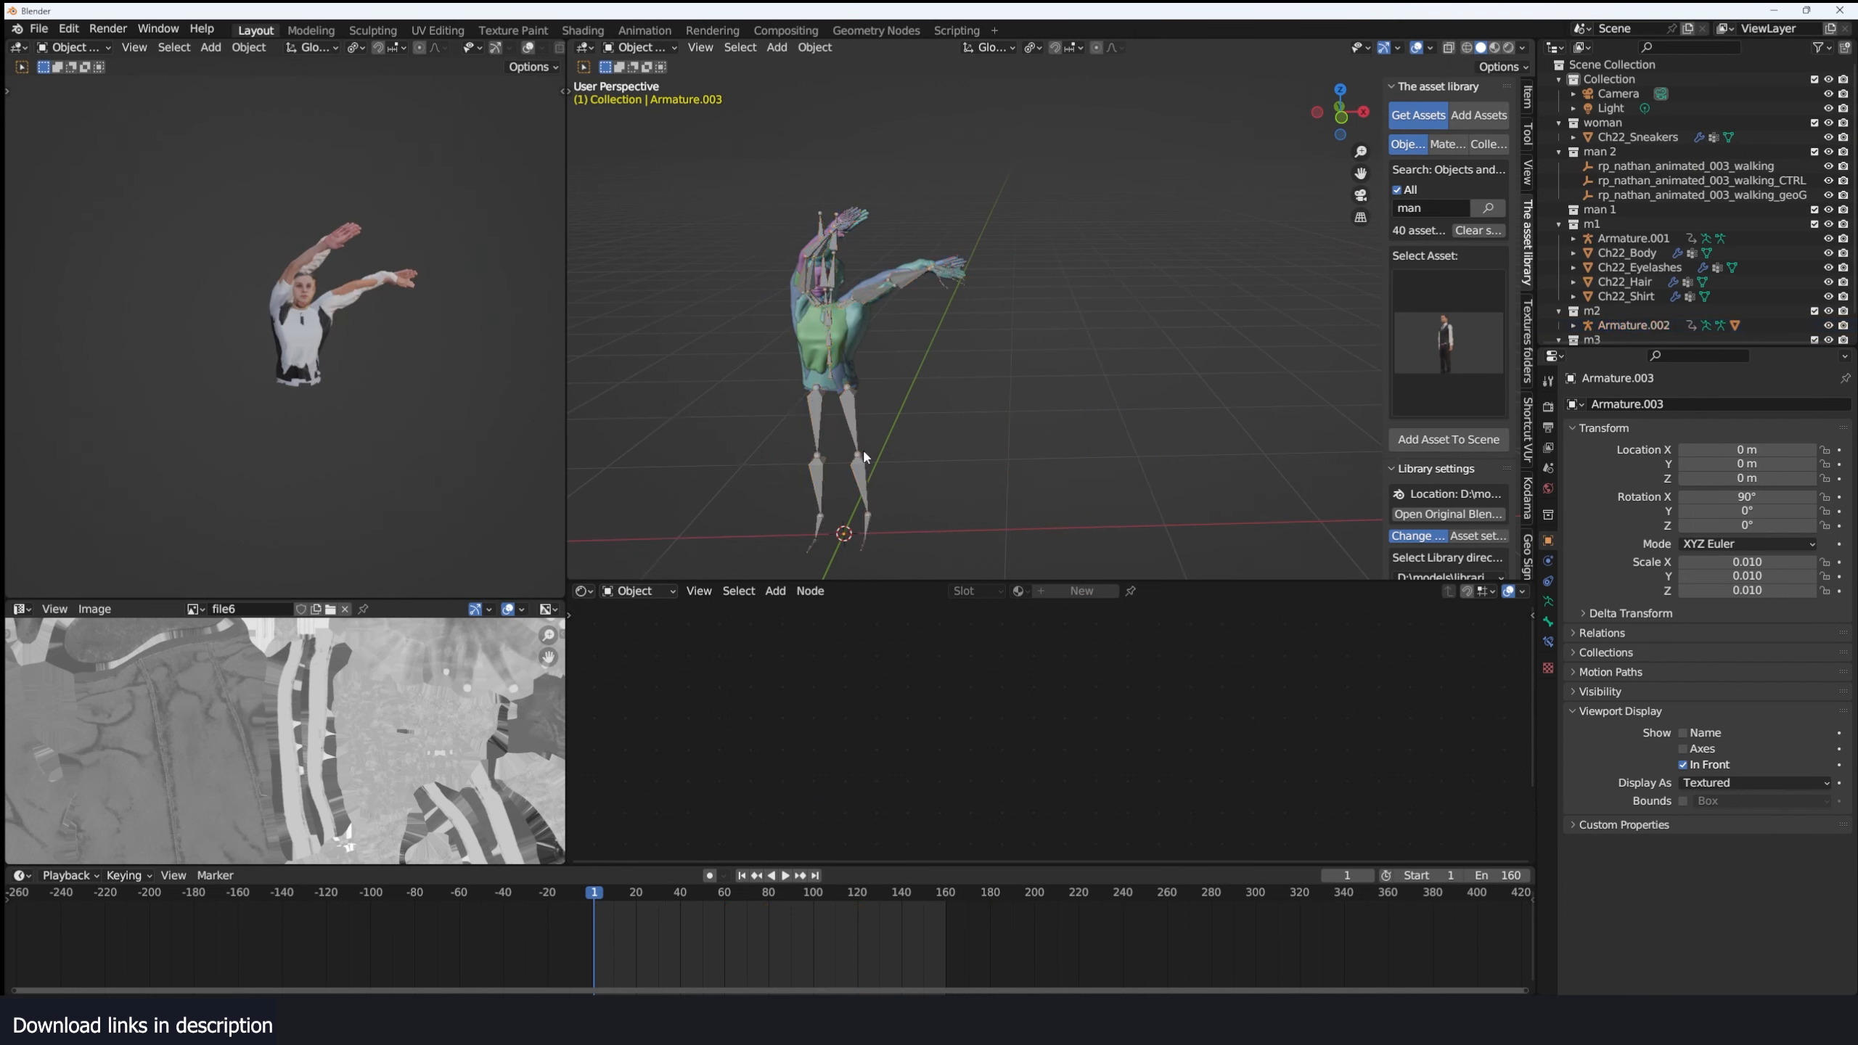
# Play the animation and examine how the three overlapping characters wave, stopping at frame 91.
pyautogui.press('space')
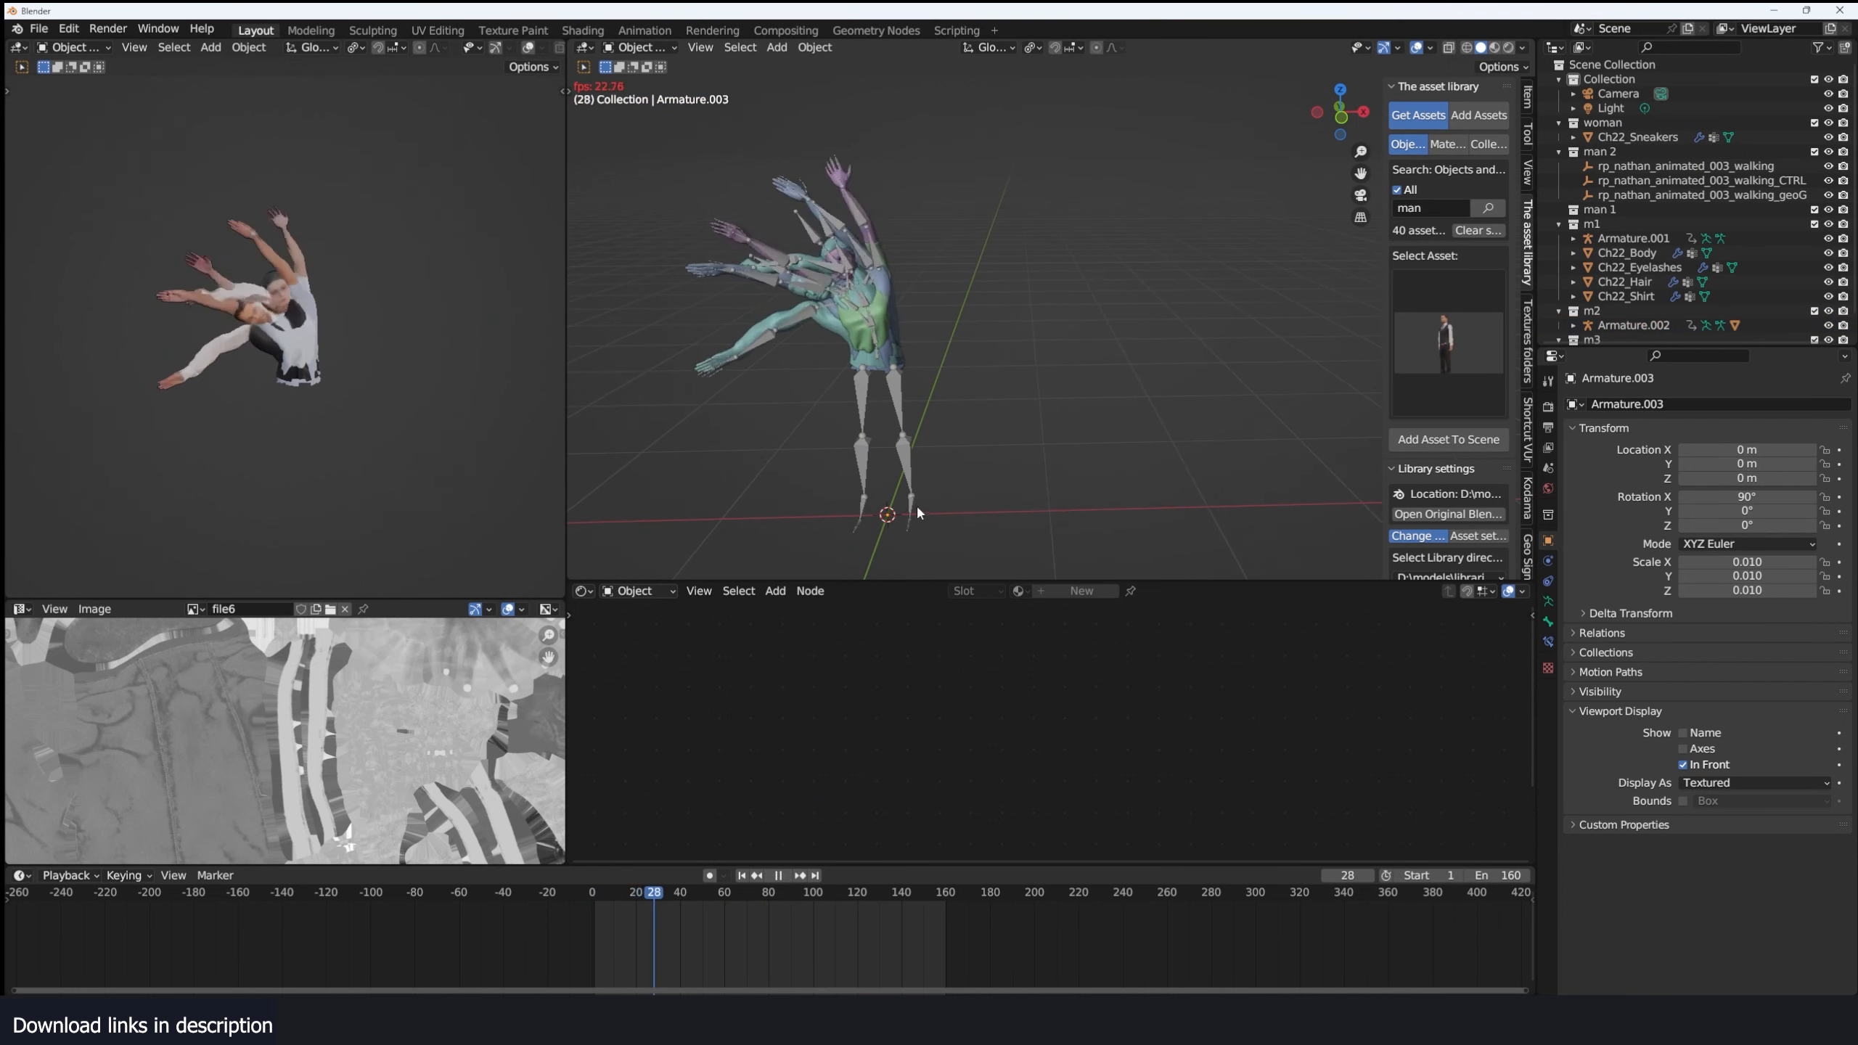
pyautogui.moveTo(882, 393); pyautogui.dragTo(1022, 437, button='middle')
pyautogui.press('space')
pyautogui.scroll(-5, 944, 231)
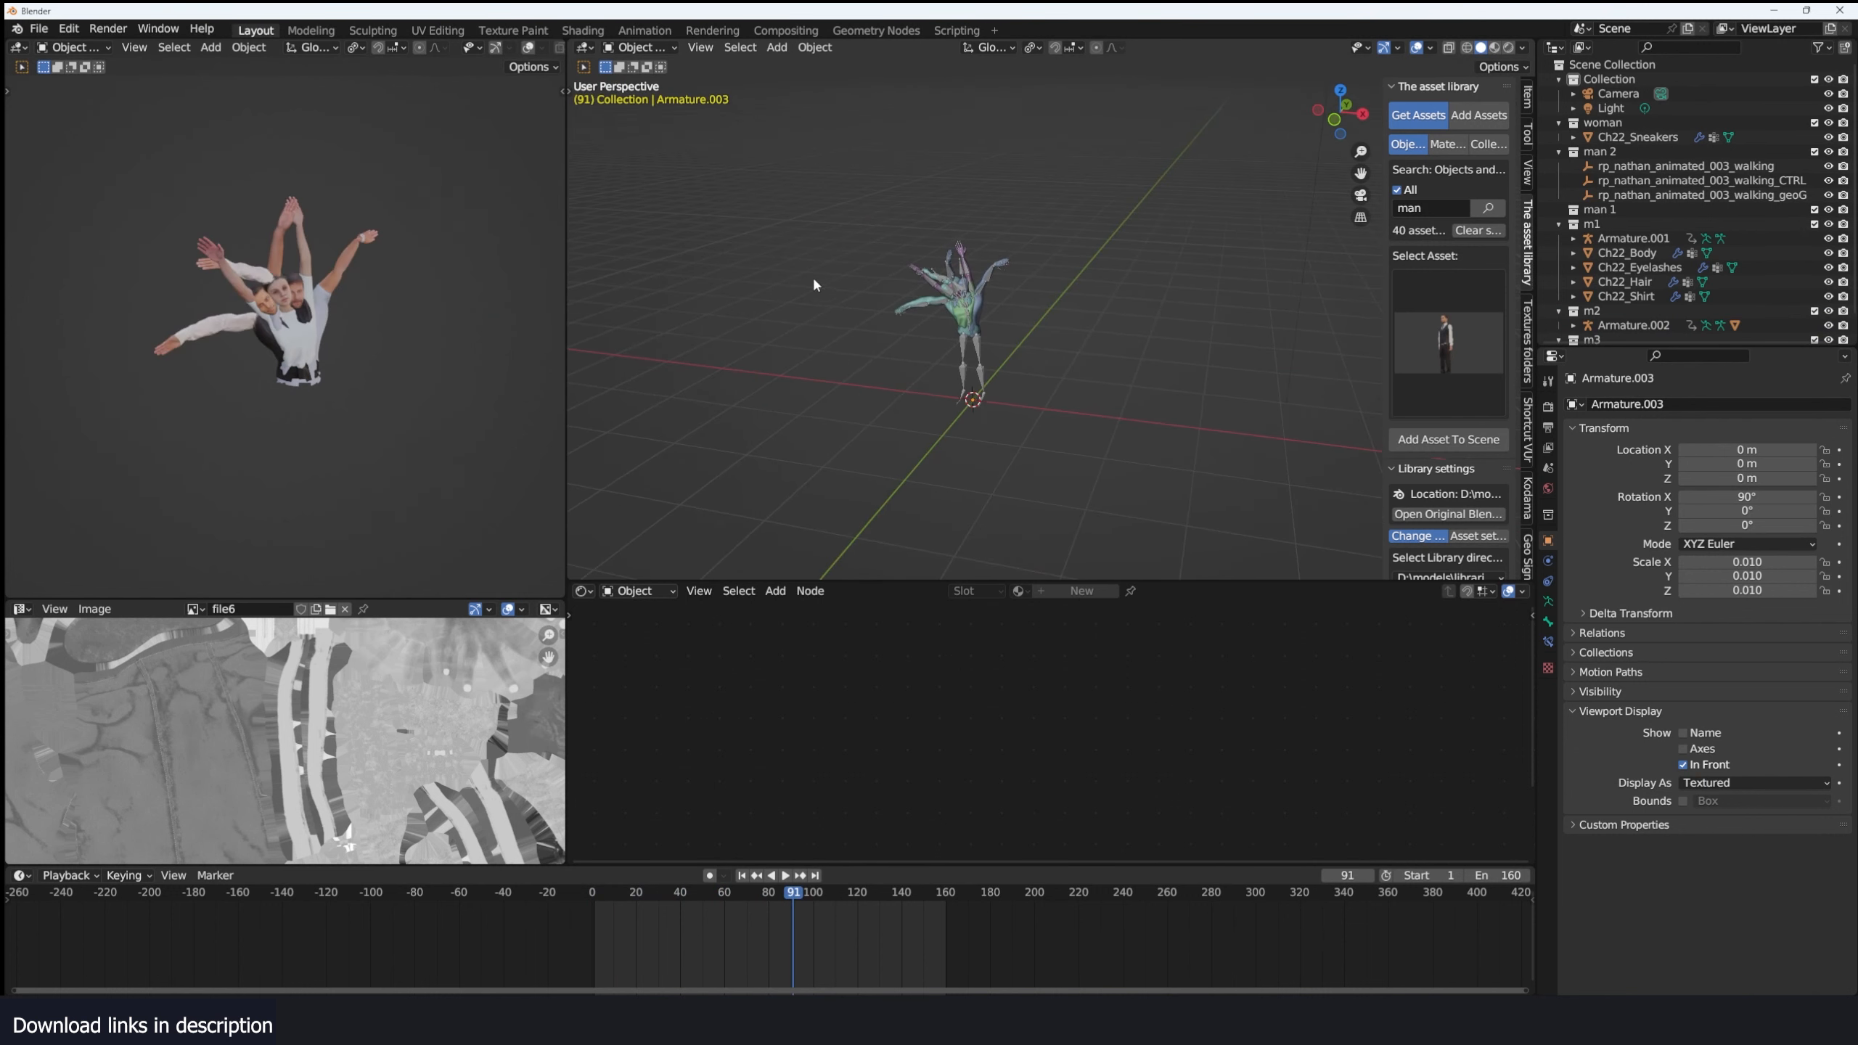
pyautogui.scroll(-4, 939, 323)
pyautogui.scroll(6, 940, 322)
pyautogui.scroll(-5, 922, 326)
pyautogui.scroll(5, 921, 327)
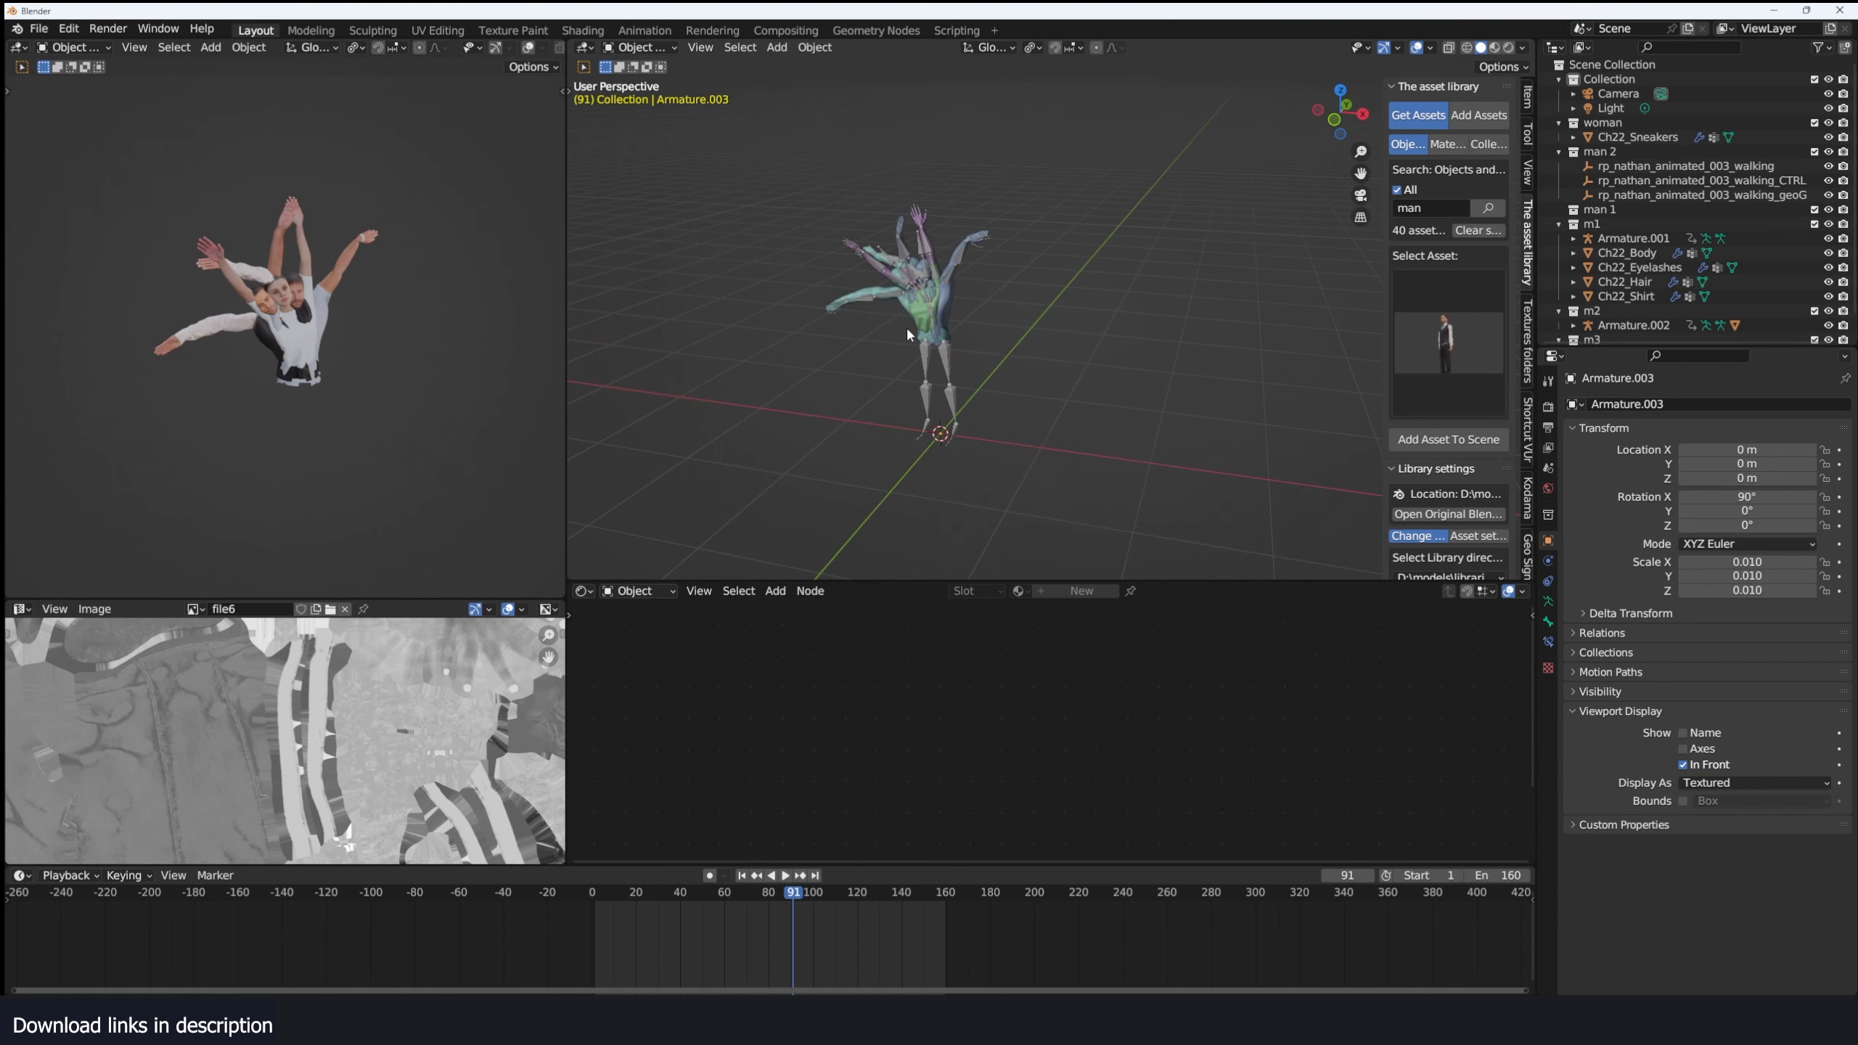
pyautogui.scroll(-3, 951, 318)
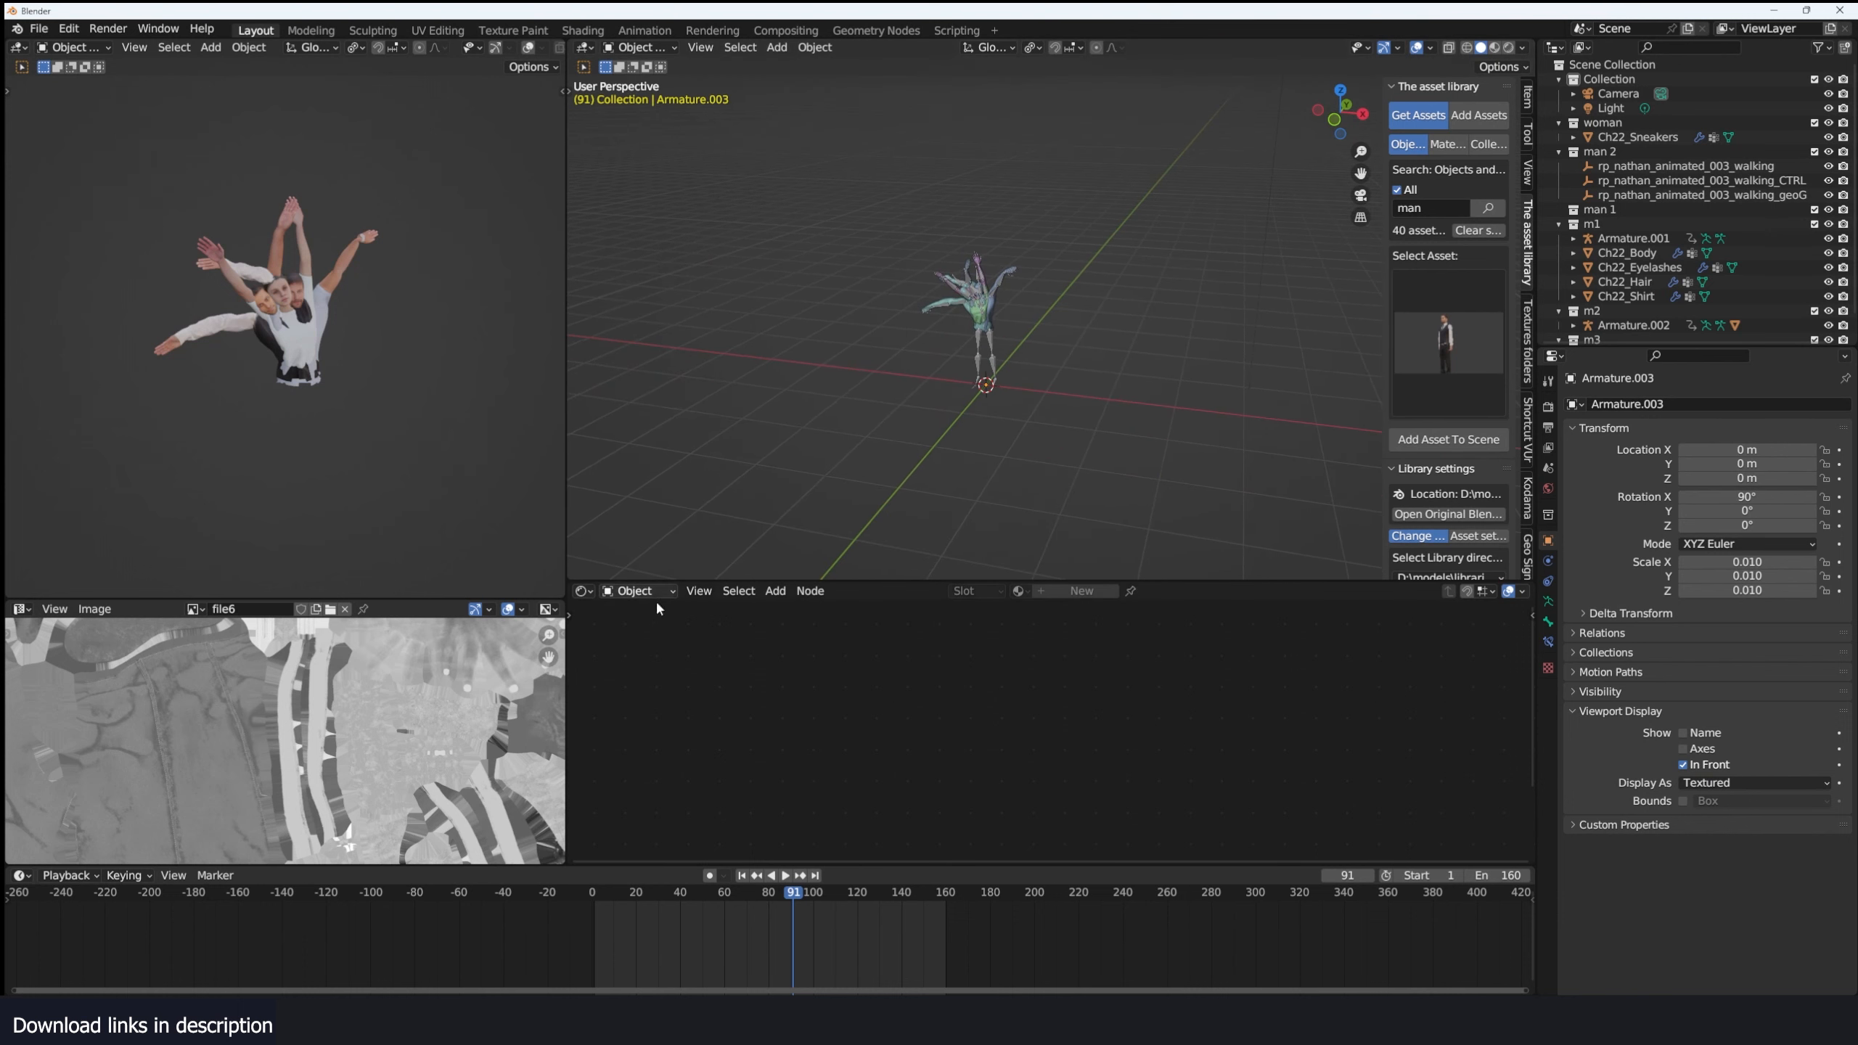
# Widen the main 3D viewport and slightly enlarge the node editor beneath it.
pyautogui.moveTo(569, 641); pyautogui.dragTo(455, 640)
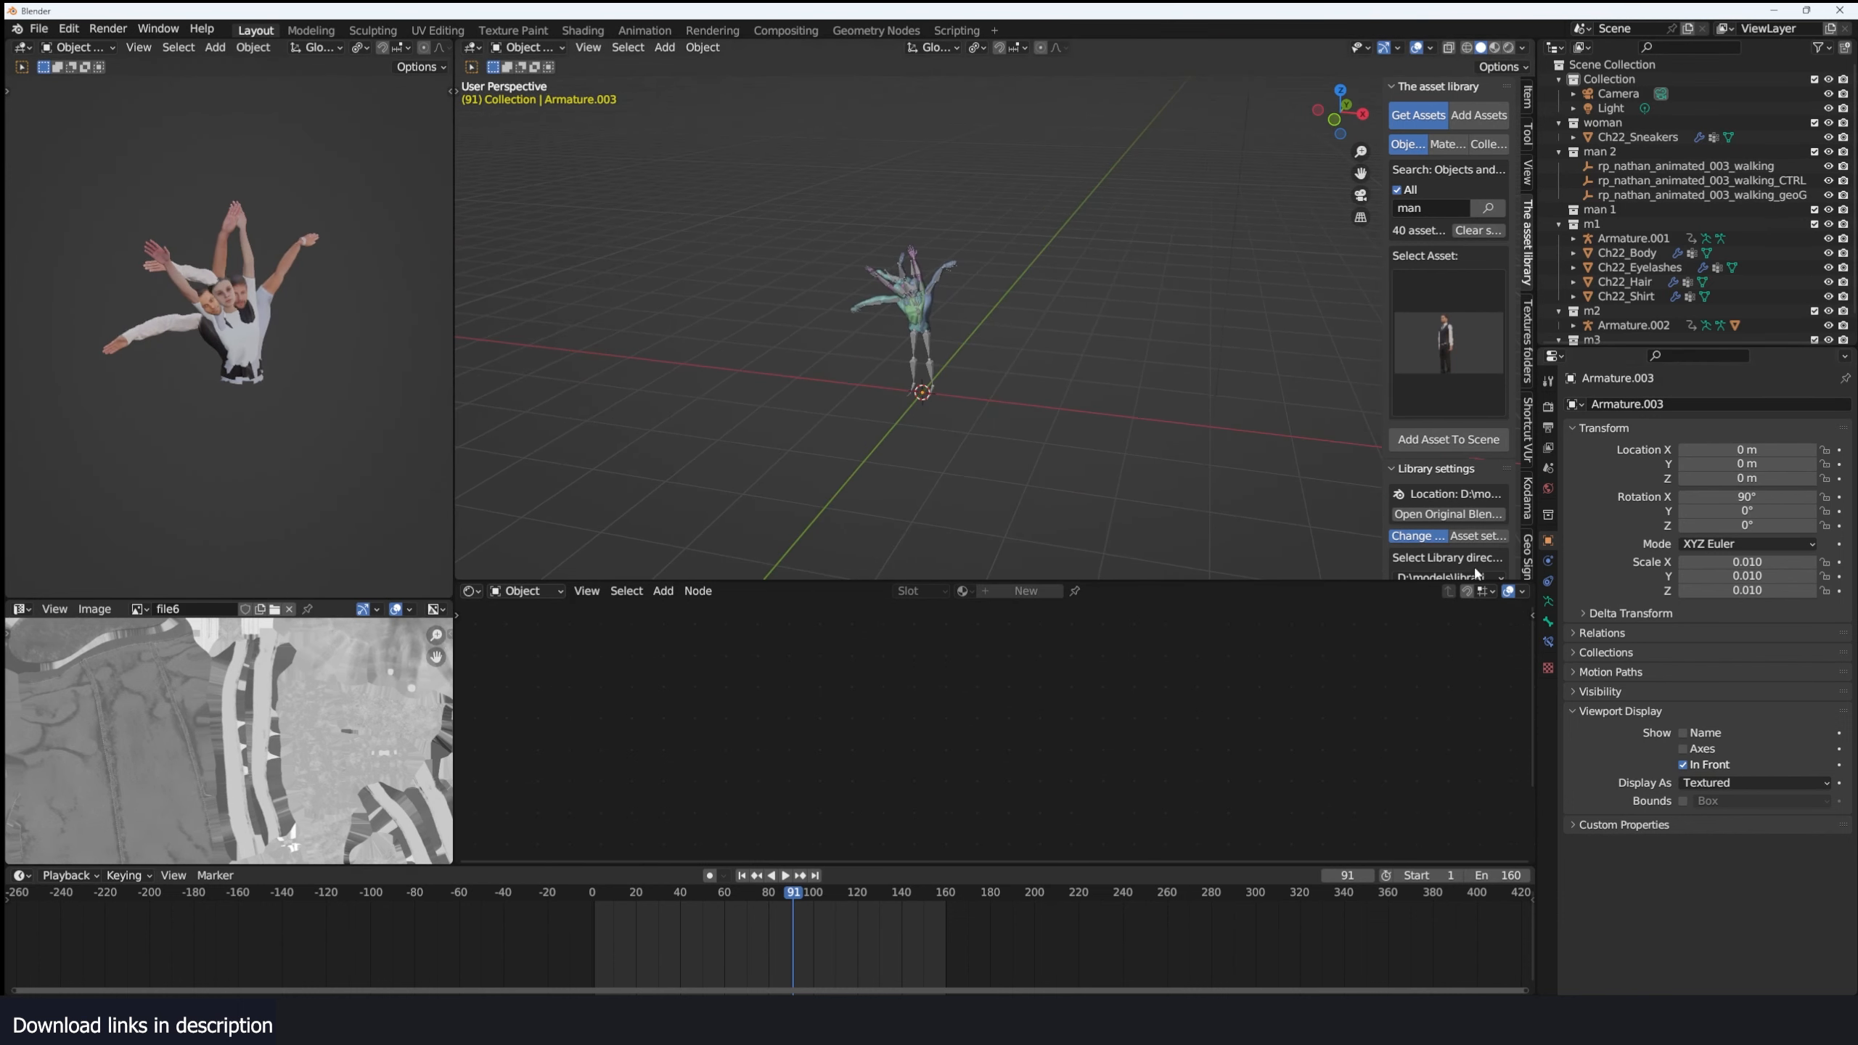
pyautogui.click(1548, 602)
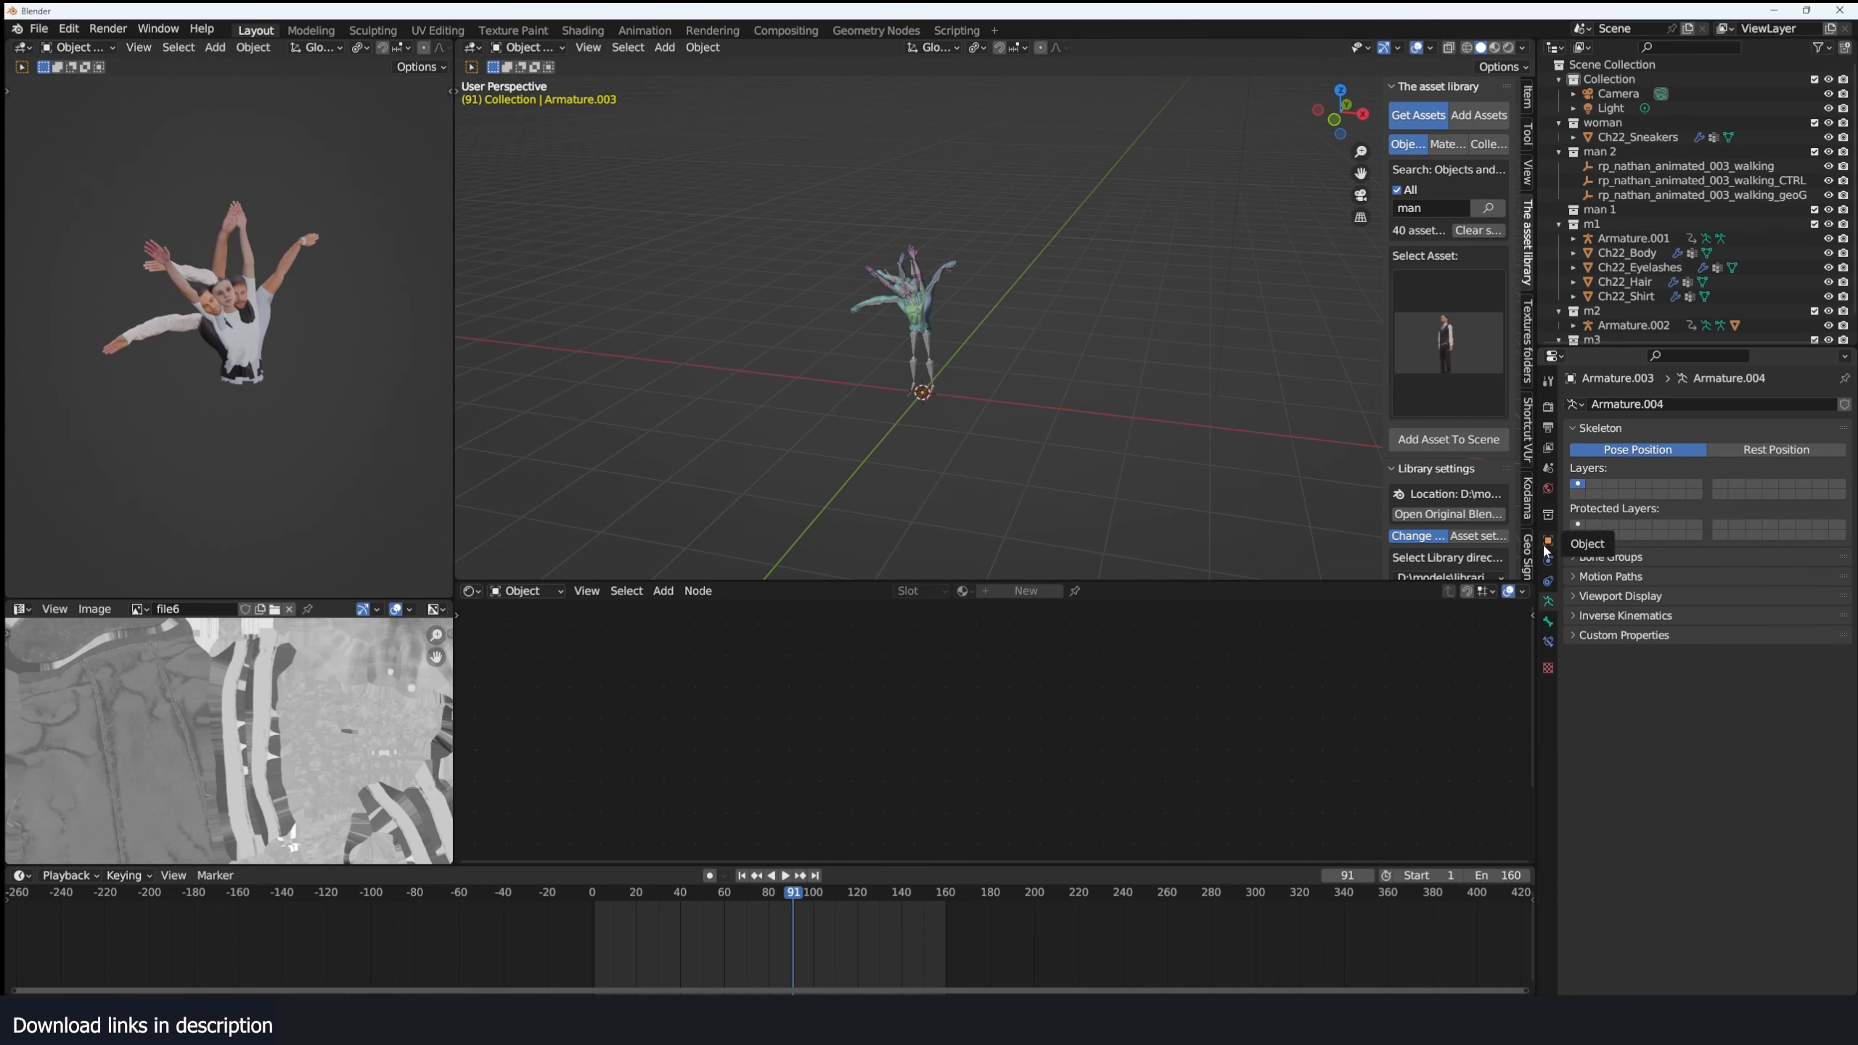
pyautogui.scroll(2, 960, 344)
pyautogui.scroll(1, 960, 344)
pyautogui.moveTo(1024, 582); pyautogui.dragTo(1017, 564)
pyautogui.scroll(-2, 925, 399)
pyautogui.keyDown('shift'); pyautogui.moveTo(926, 399); pyautogui.dragTo(979, 344, button='middle'); pyautogui.keyUp('shift')
# Add a plane at the world origin and scale it up more than 4 times as a ground under the characters.
pyautogui.hotkey('shift', 'a')
pyautogui.moveTo(979, 342)
pyautogui.click(1060, 343)
pyautogui.press('s')
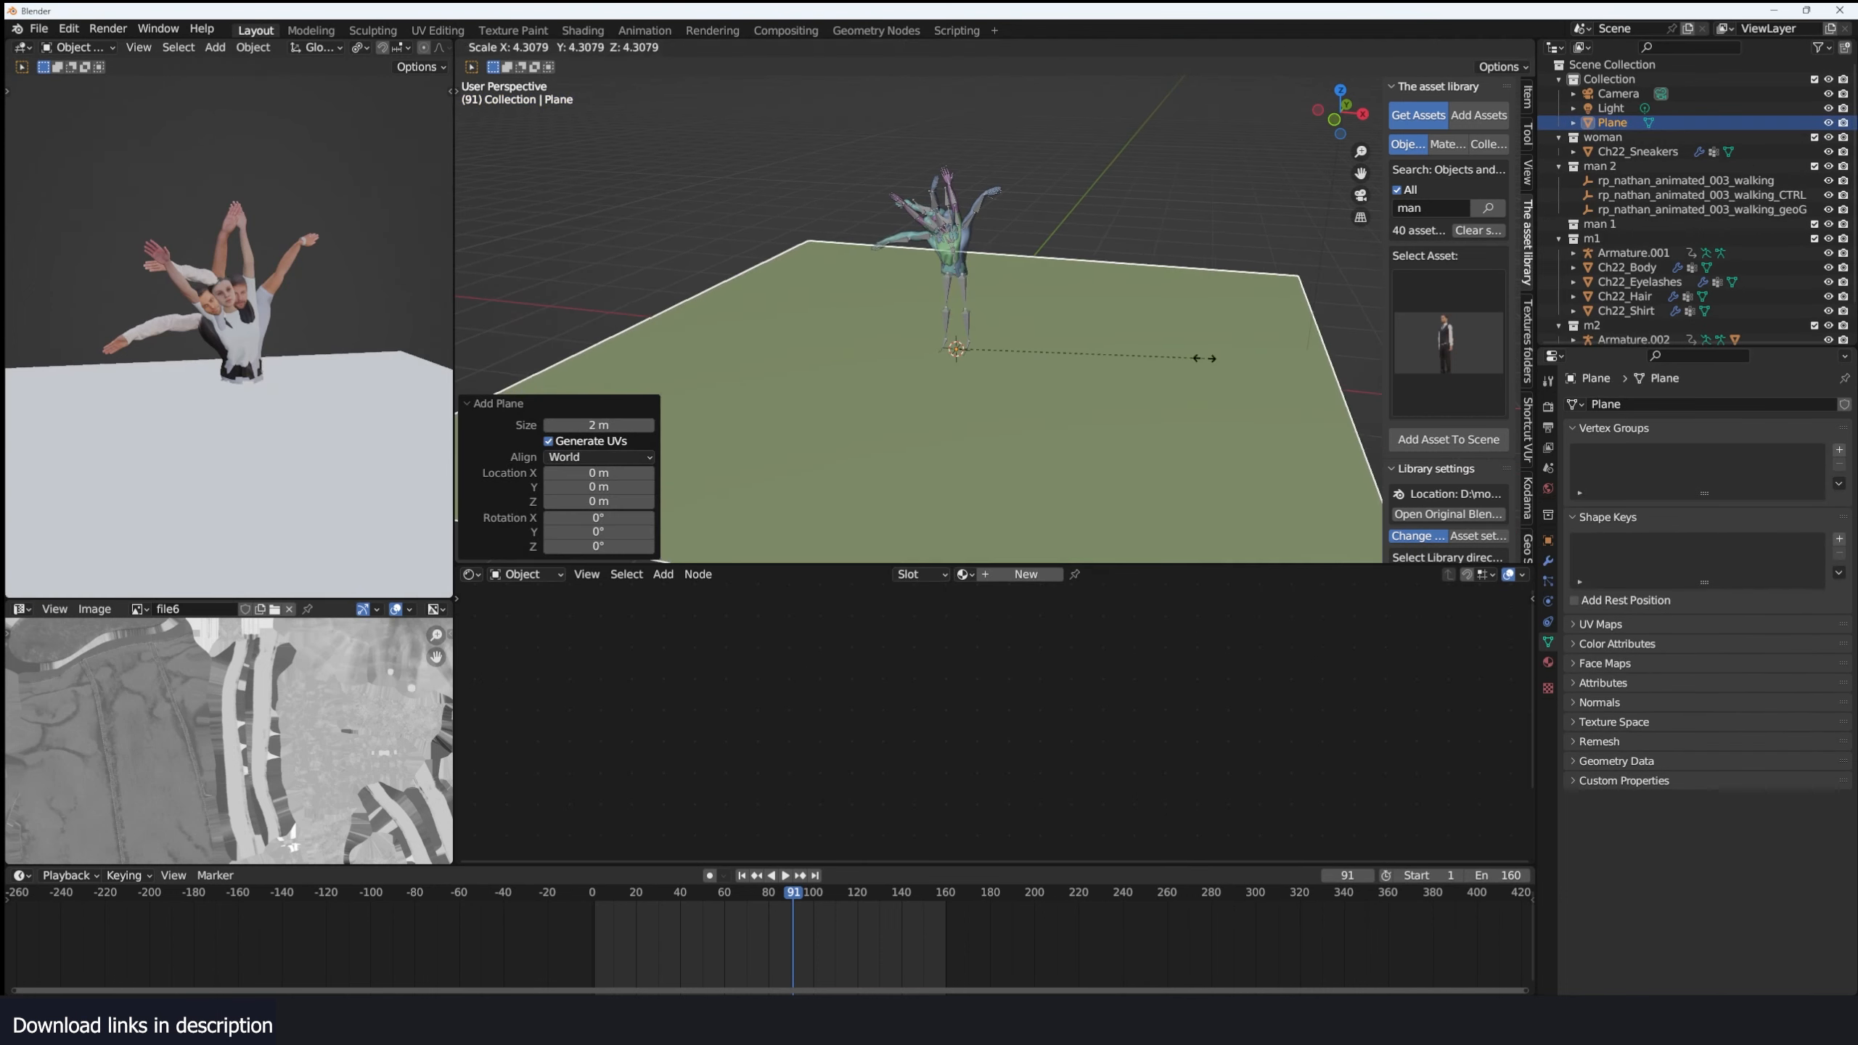
pyautogui.click(1261, 339)
pyautogui.scroll(-5, 1189, 367)
pyautogui.press('Tab')
pyautogui.press('Tab')
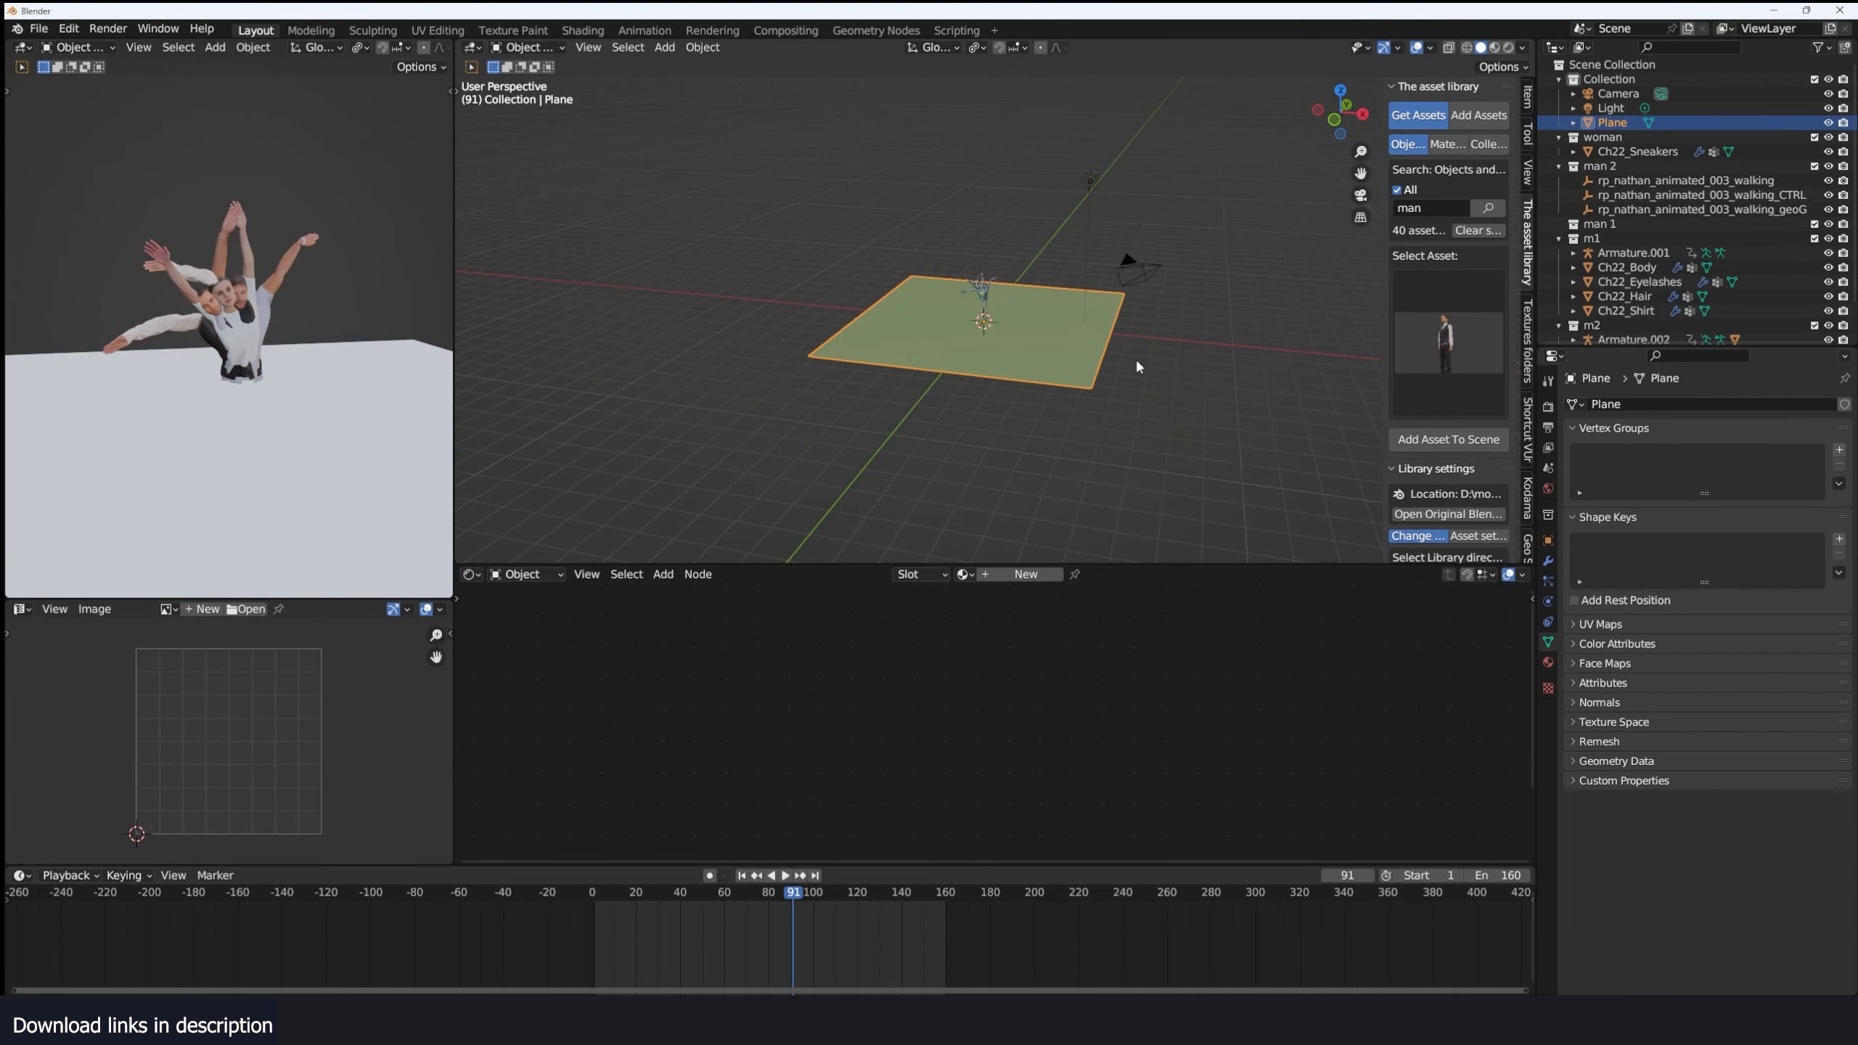
# Apply the plane's transform and create a new Geometry Nodes tree for it in an enlarged node editor.
pyautogui.click(1017, 577)
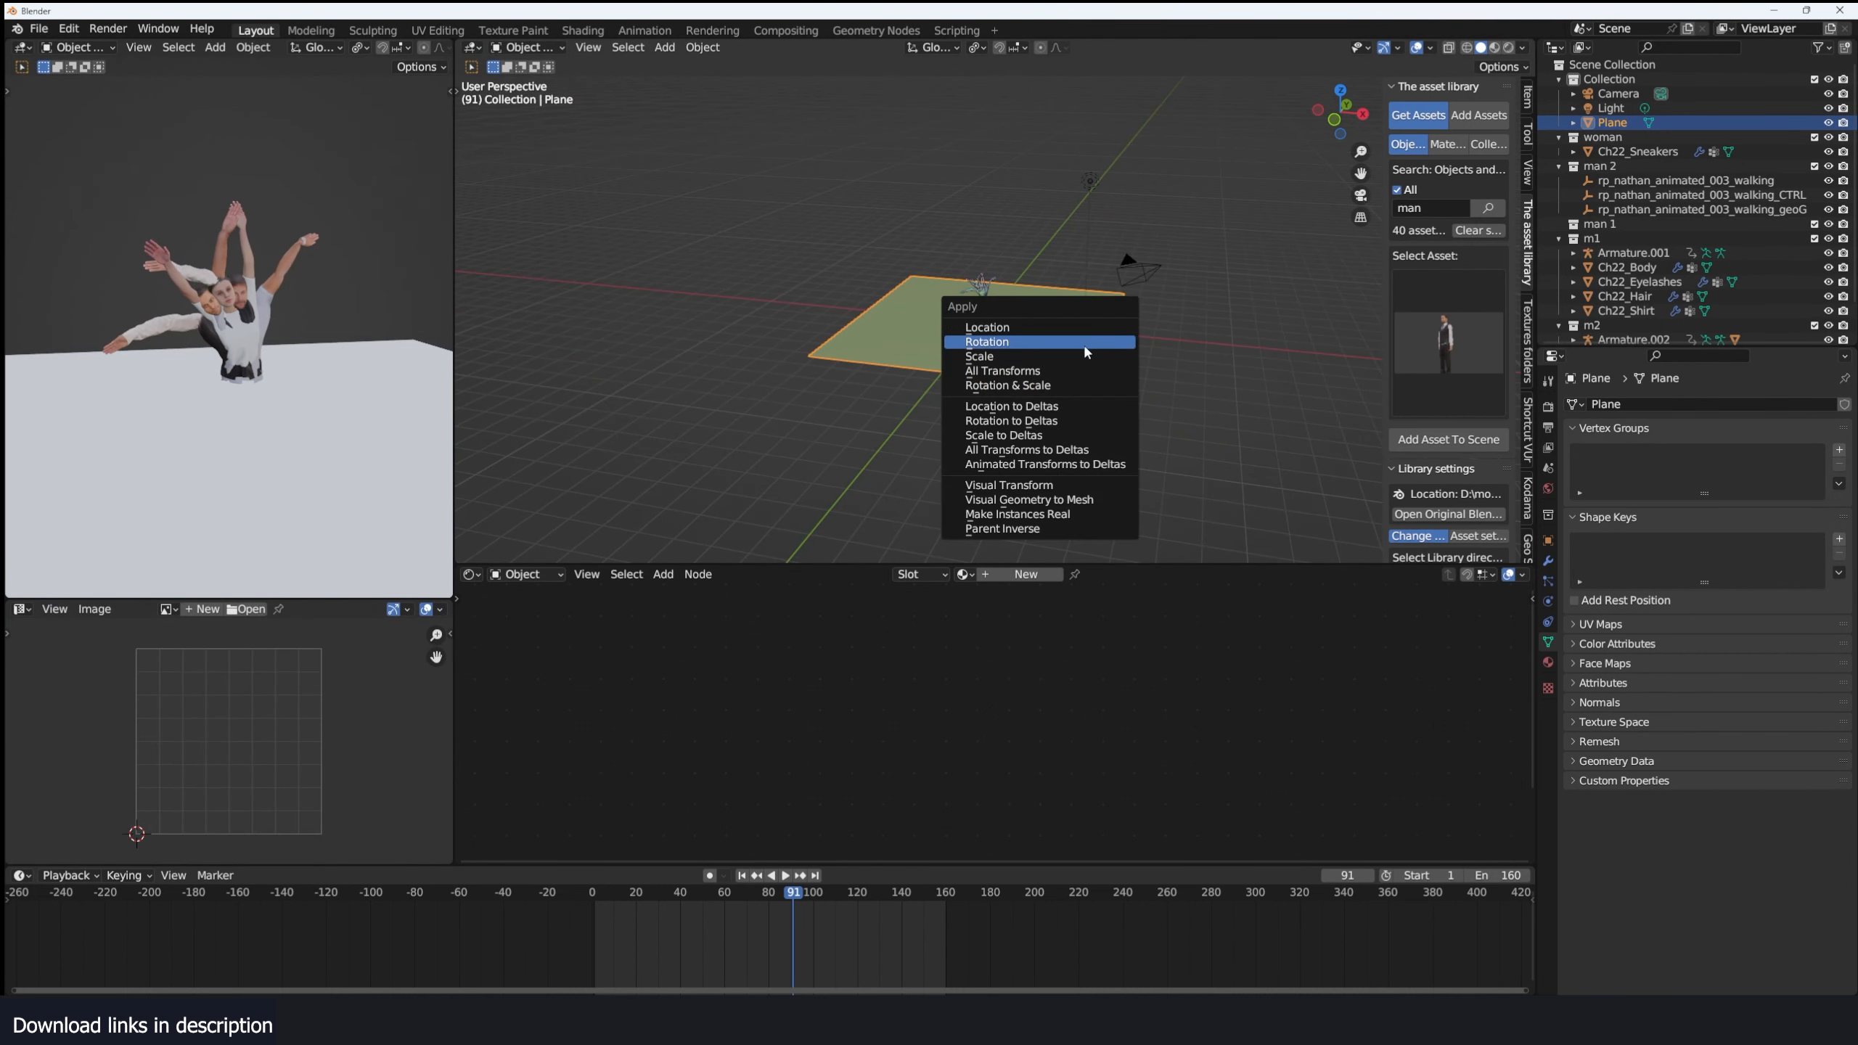
pyautogui.click(1082, 342)
pyautogui.moveTo(1120, 563); pyautogui.dragTo(1123, 412)
pyautogui.scroll(2, 868, 770)
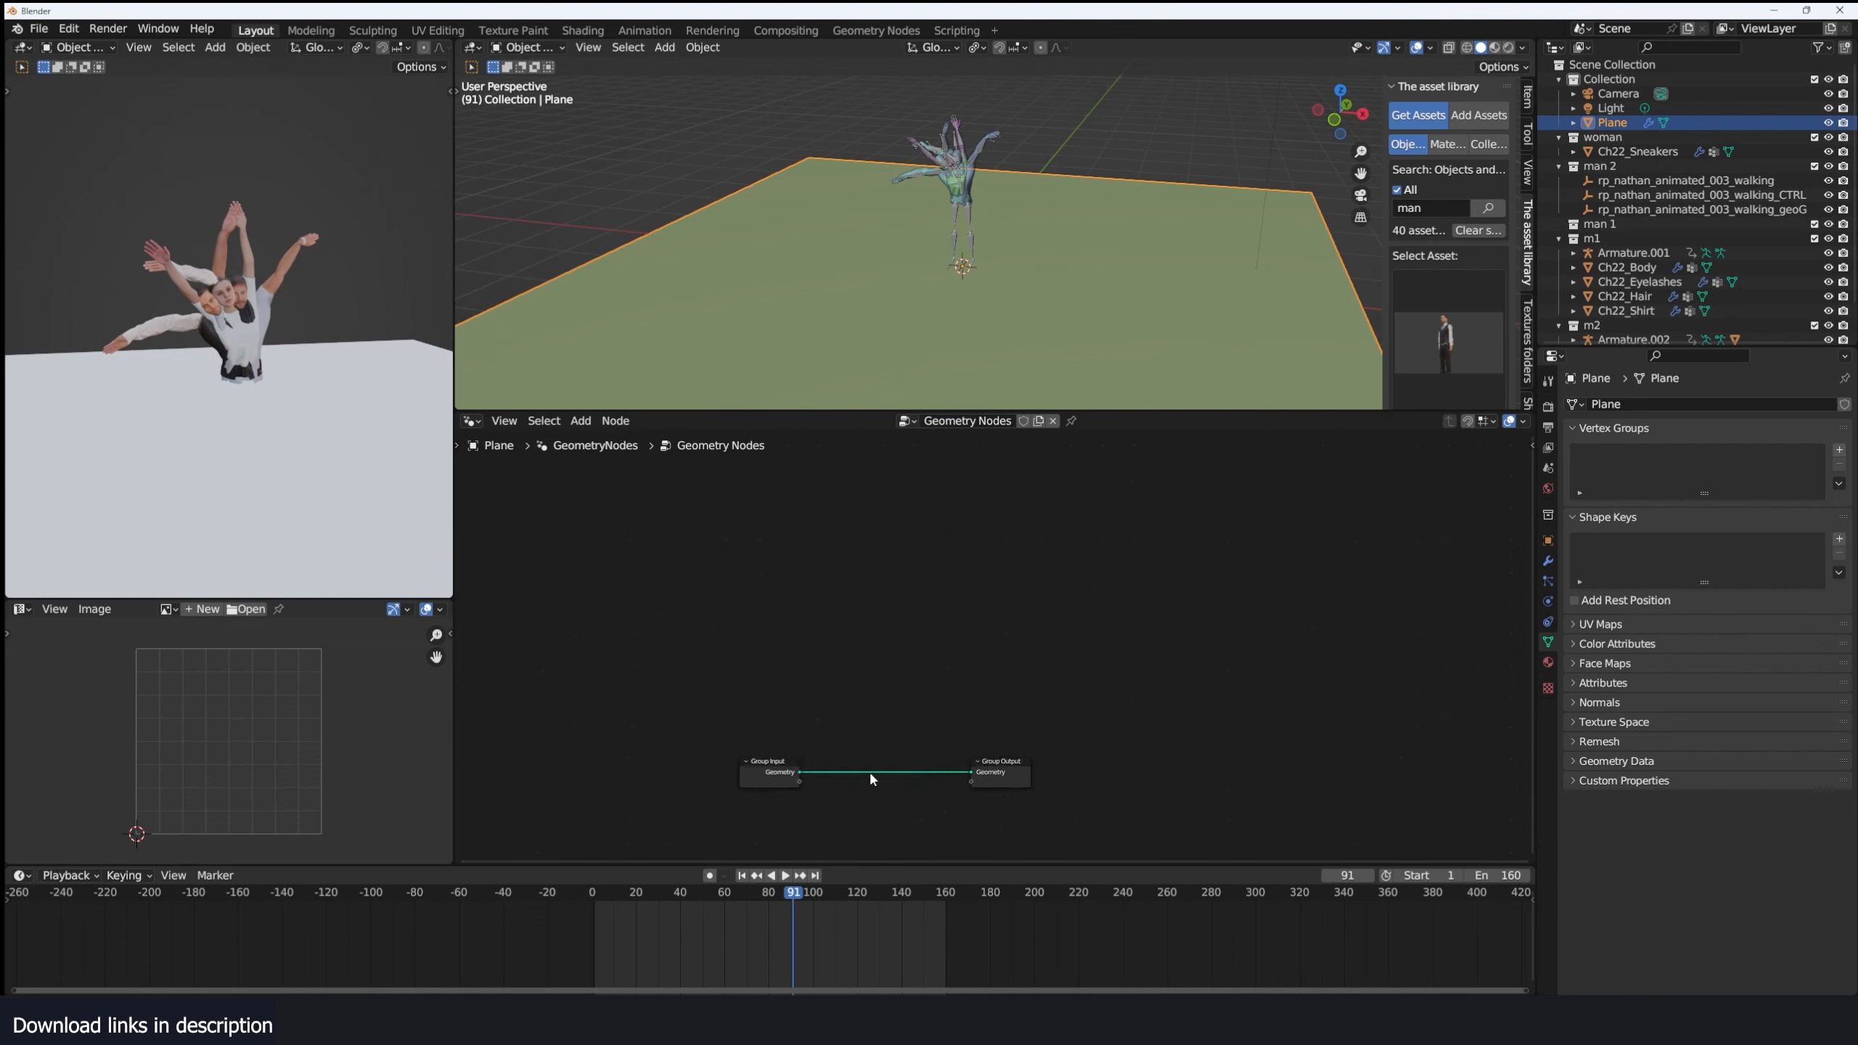
pyautogui.moveTo(885, 862); pyautogui.dragTo(885, 946)
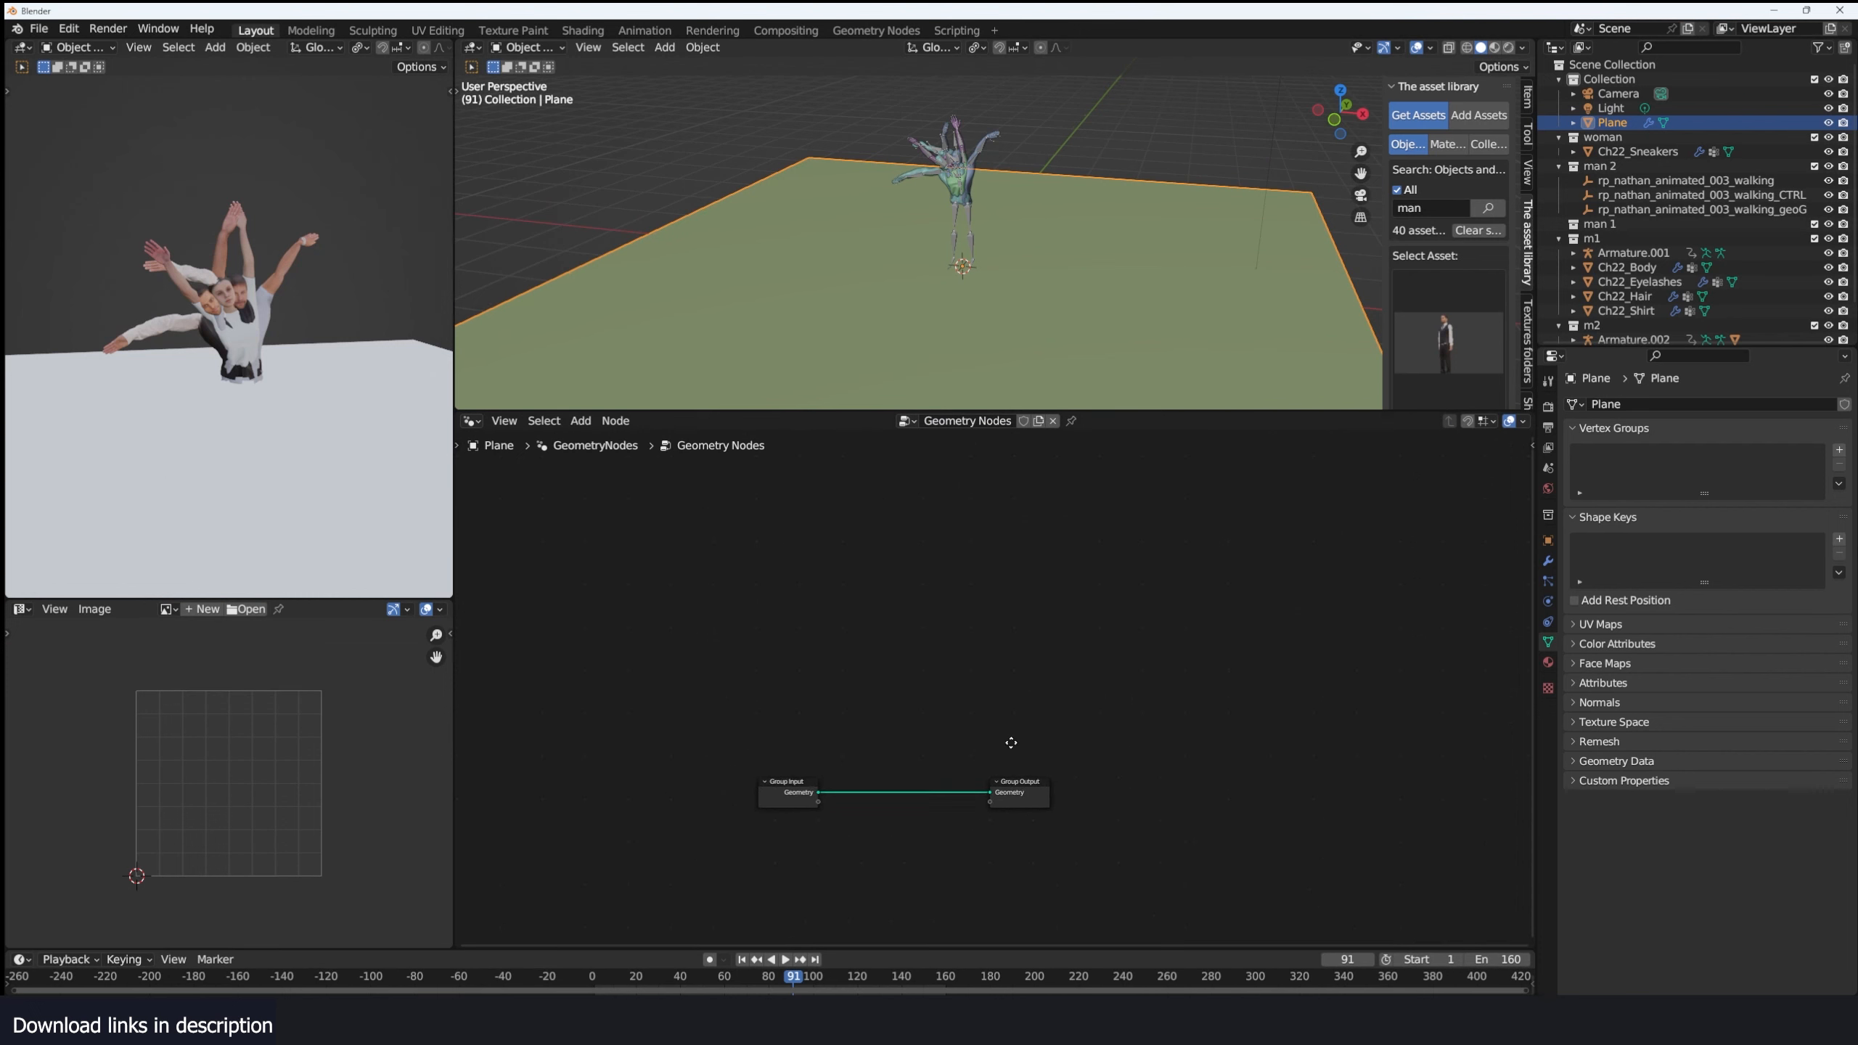
pyautogui.moveTo(1107, 648); pyautogui.dragTo(585, 676)
pyautogui.click(848, 600)
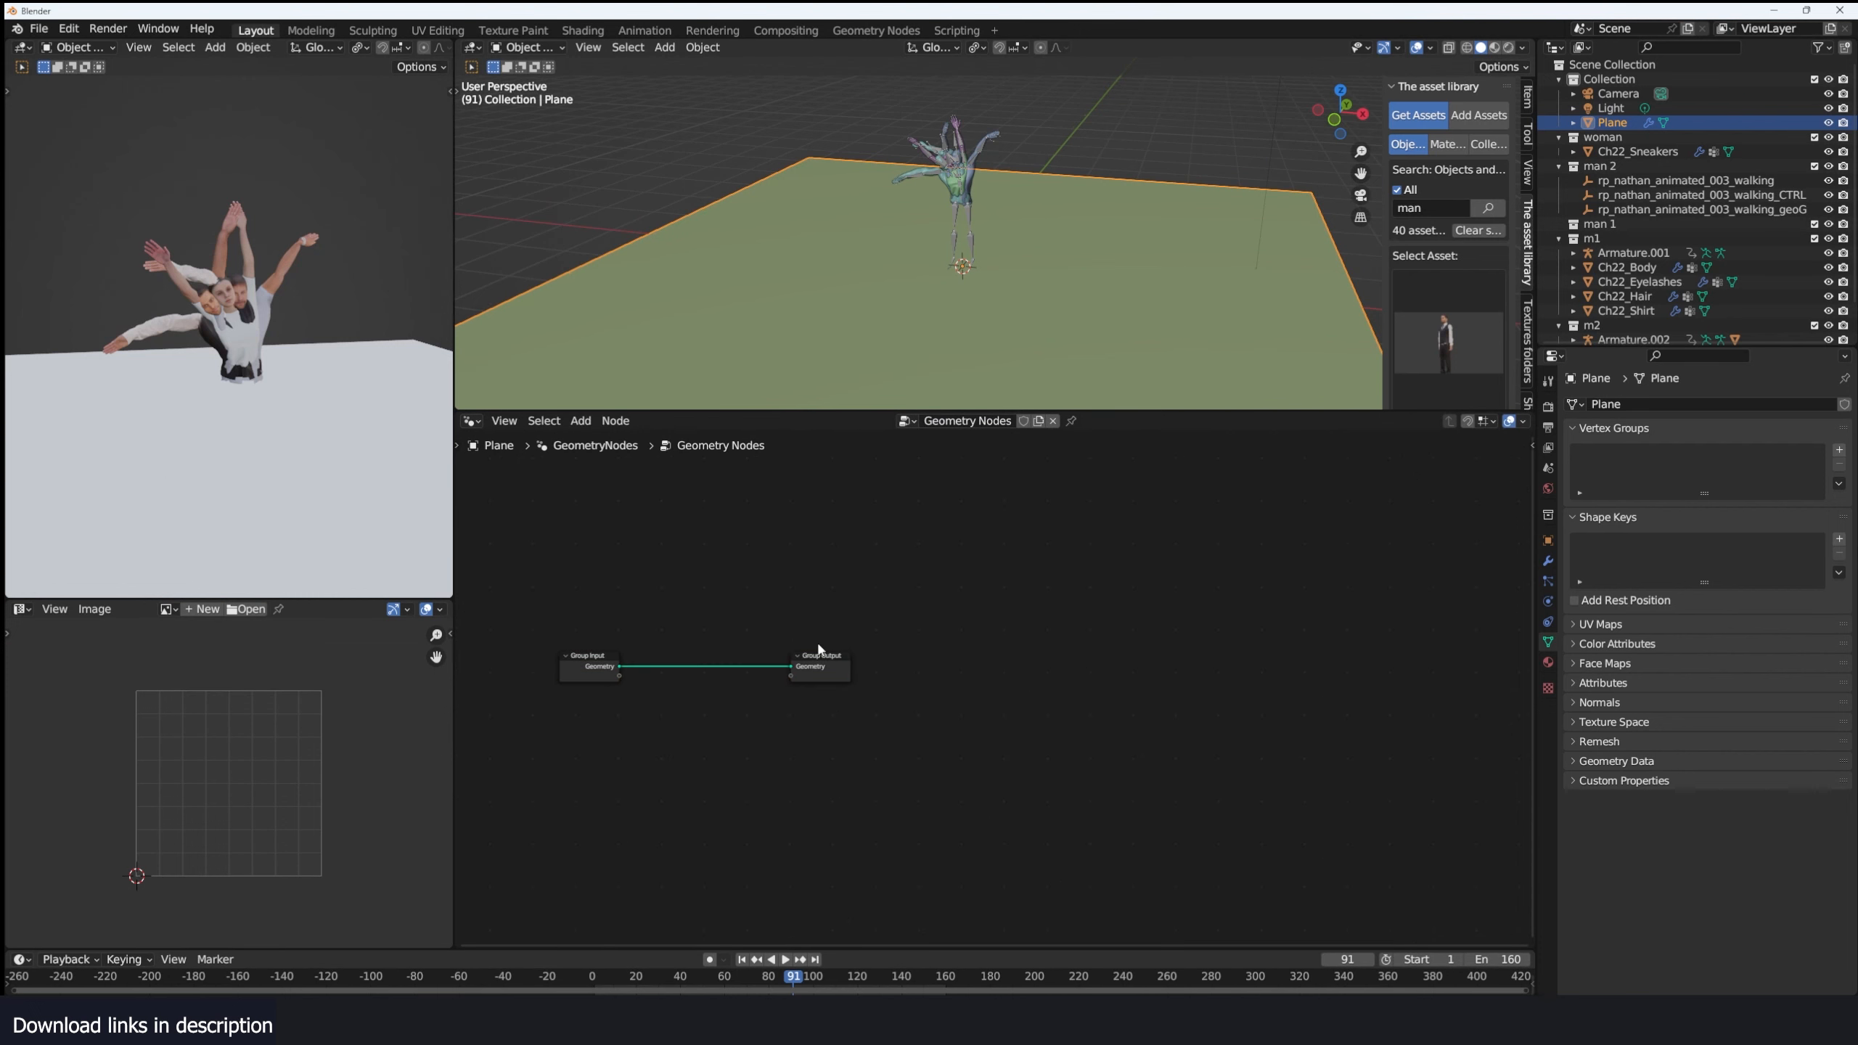
# Insert a Distribute Points on Faces node between the Group Input and Group Output, leaving room after it for more nodes.
pyautogui.moveTo(822, 661); pyautogui.dragTo(1186, 653)
pyautogui.hotkey('shift', 'a')
pyautogui.moveTo(913, 579)
pyautogui.click(873, 452)
pyautogui.write('dis')
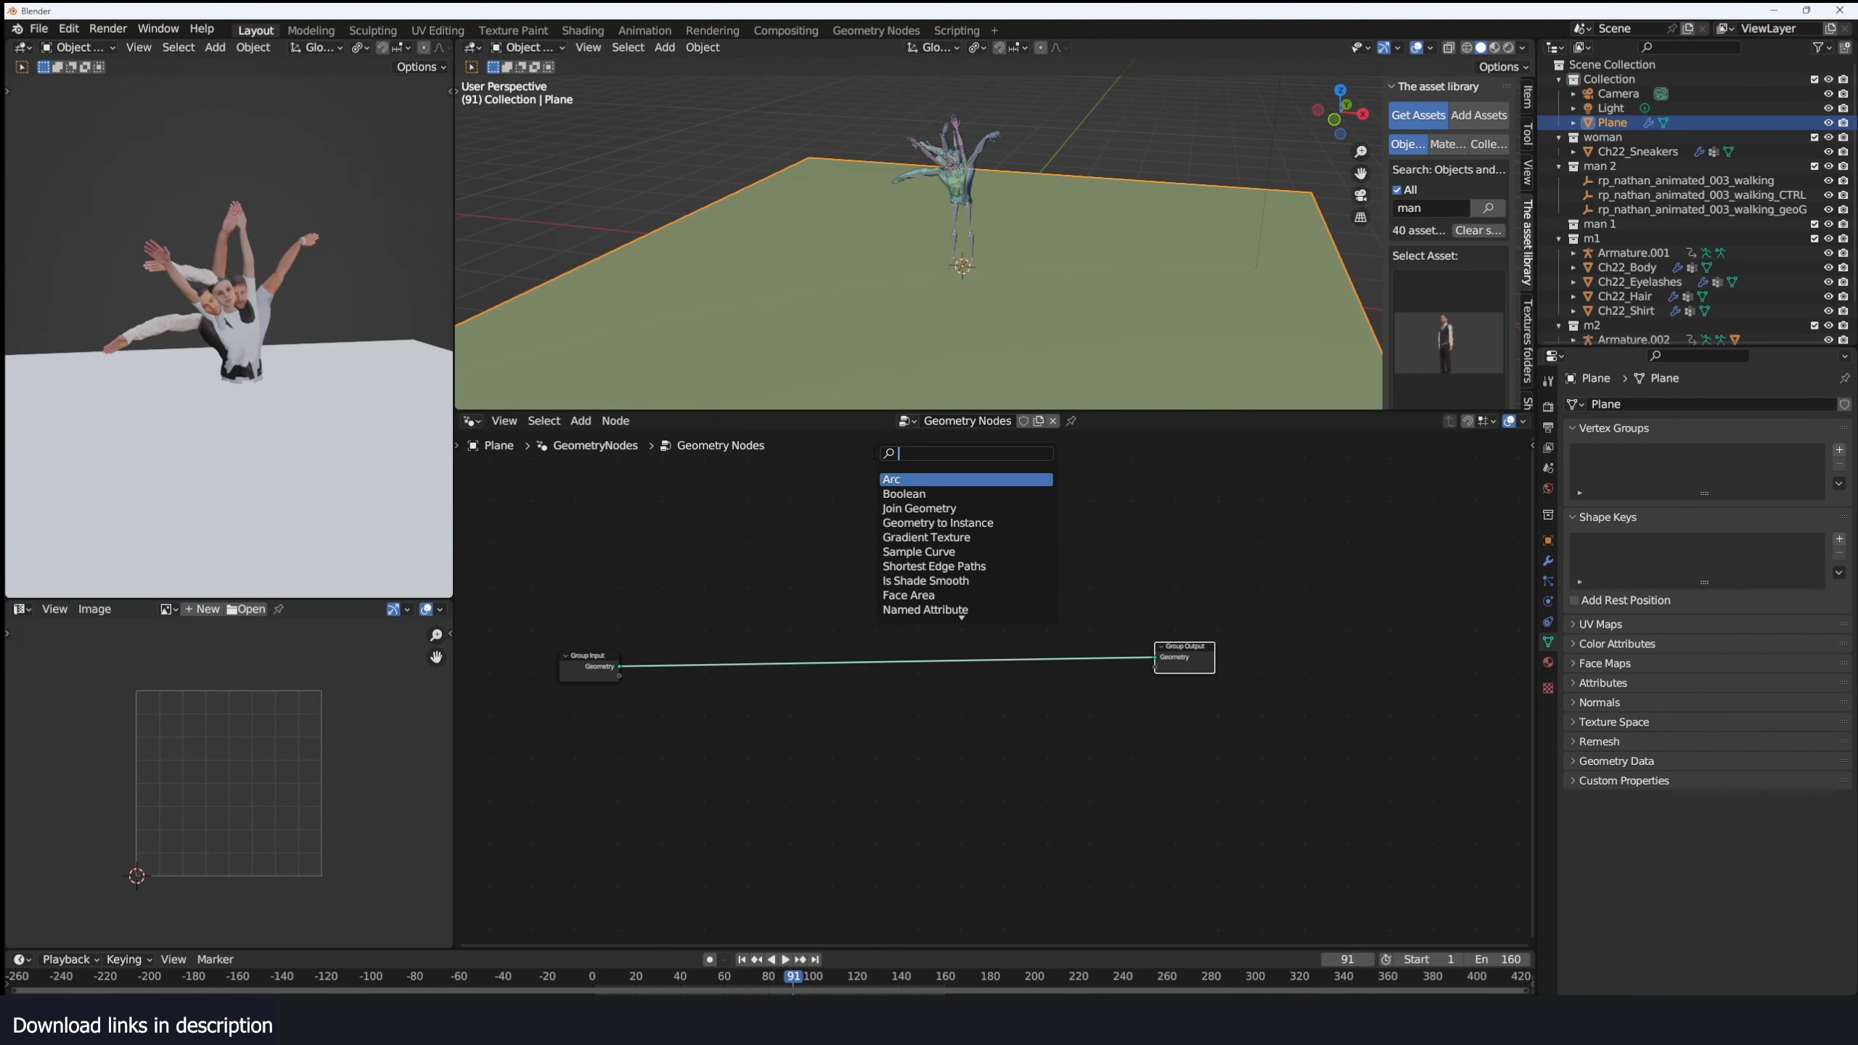
pyautogui.click(907, 508)
pyautogui.click(628, 609)
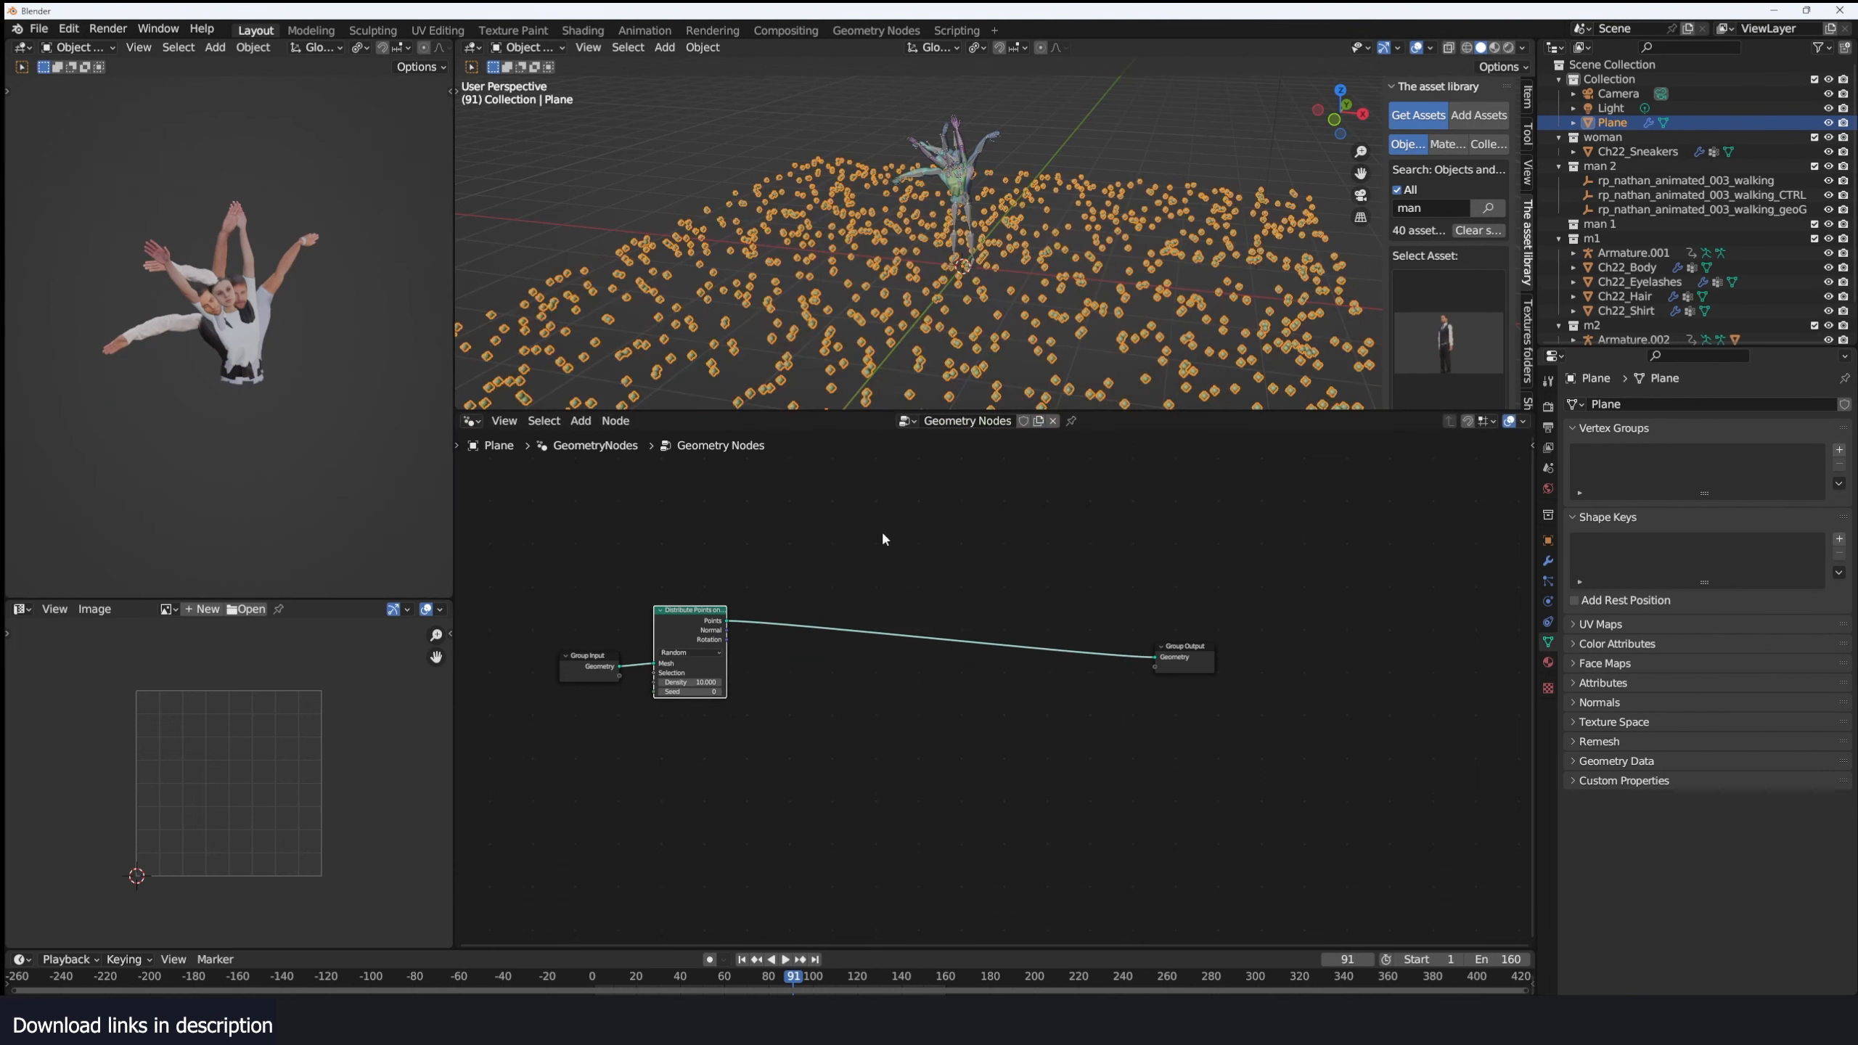
pyautogui.scroll(1, 911, 213)
pyautogui.moveTo(696, 680); pyautogui.dragTo(770, 679)
# Insert an Instance on Points node between Distribute Points on Faces and the Group Output.
pyautogui.keyDown('shift'); pyautogui.moveTo(801, 388); pyautogui.dragTo(845, 349, button='middle'); pyautogui.keyUp('shift')
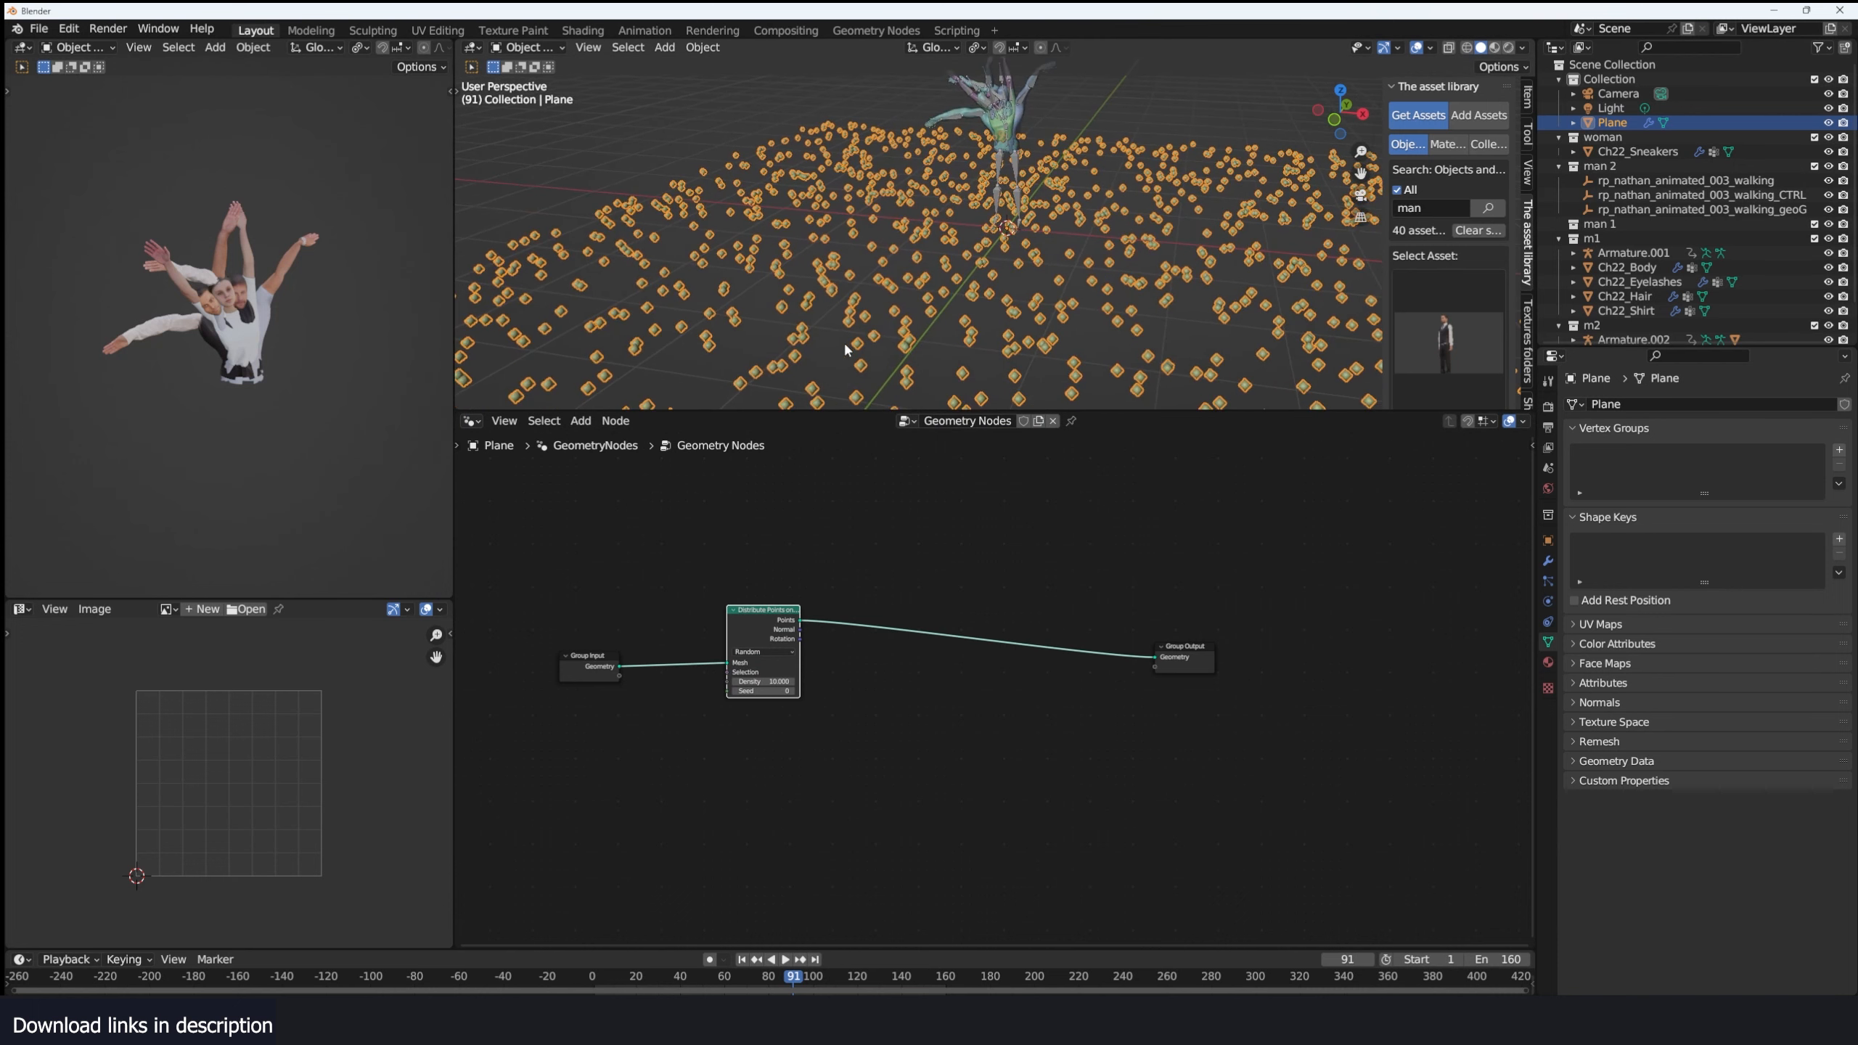
pyautogui.scroll(-2, 863, 340)
pyautogui.scroll(1, 938, 666)
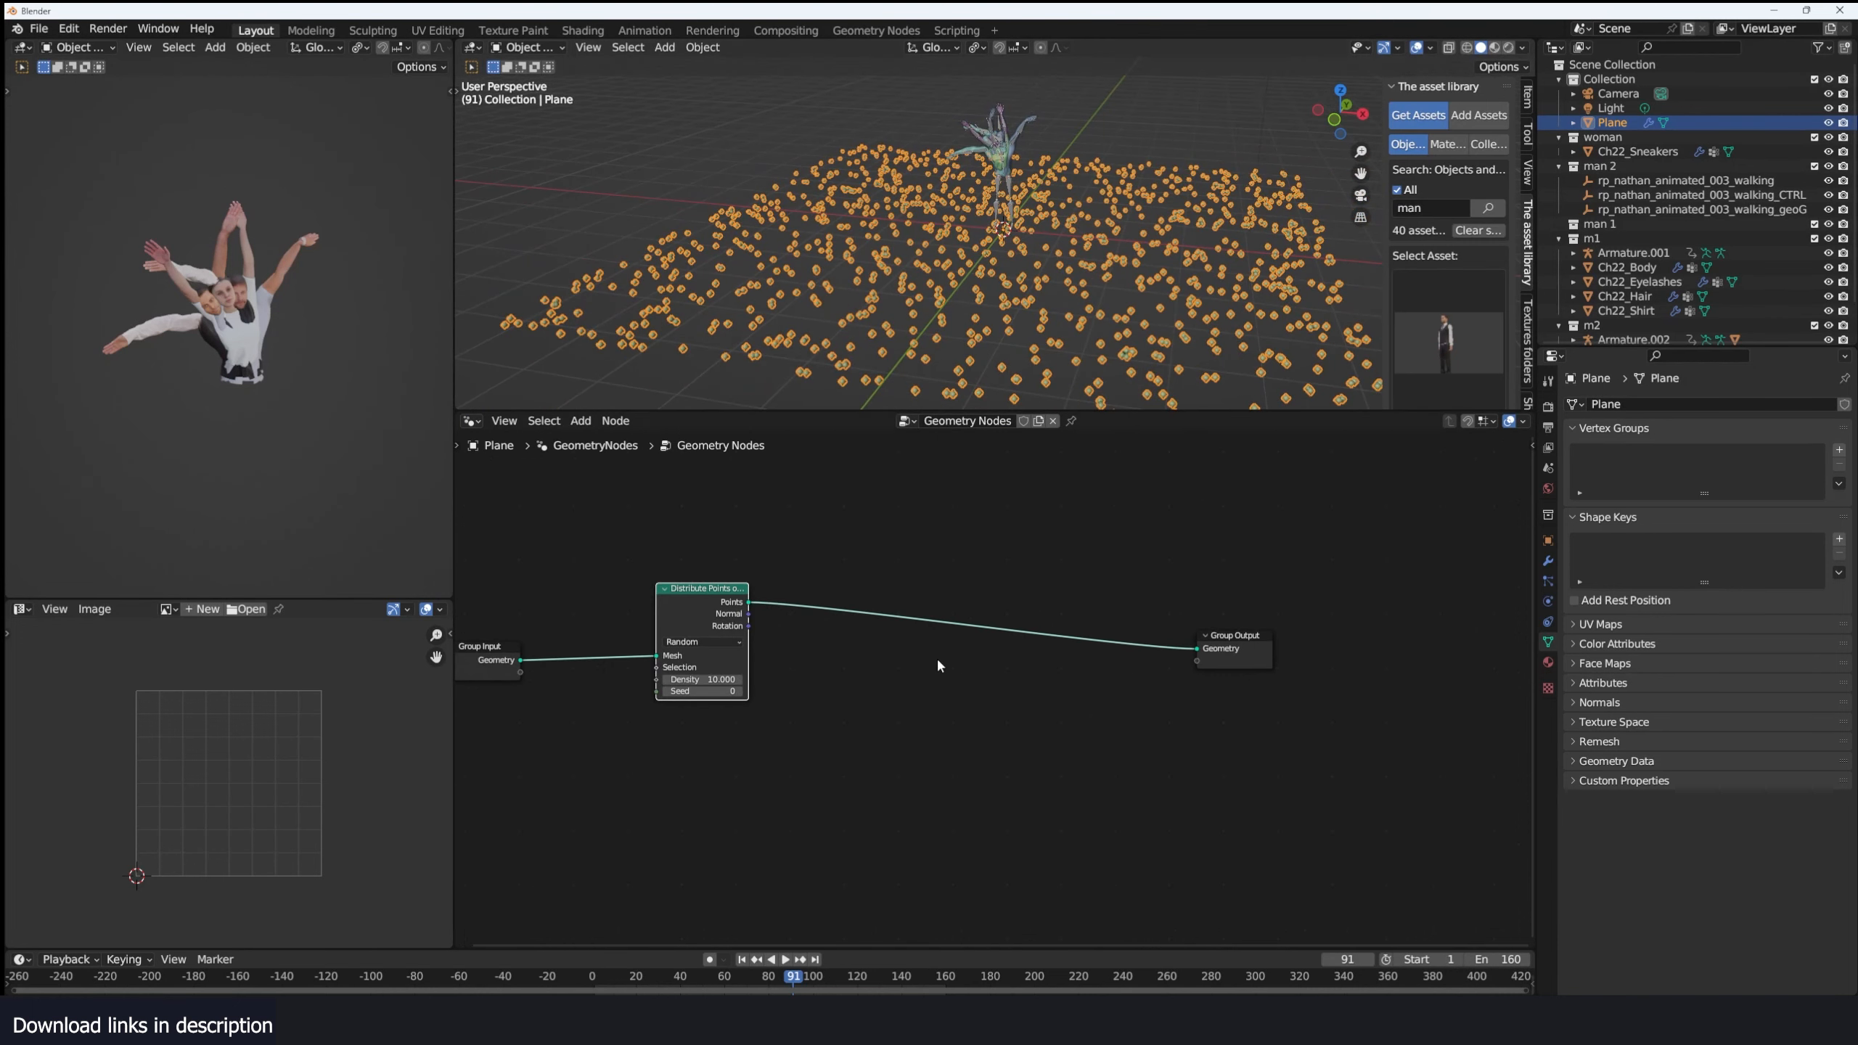
pyautogui.keyDown('shift'); pyautogui.moveTo(1002, 256); pyautogui.dragTo(1006, 328, button='middle'); pyautogui.keyUp('shift')
pyautogui.scroll(2, 1007, 329)
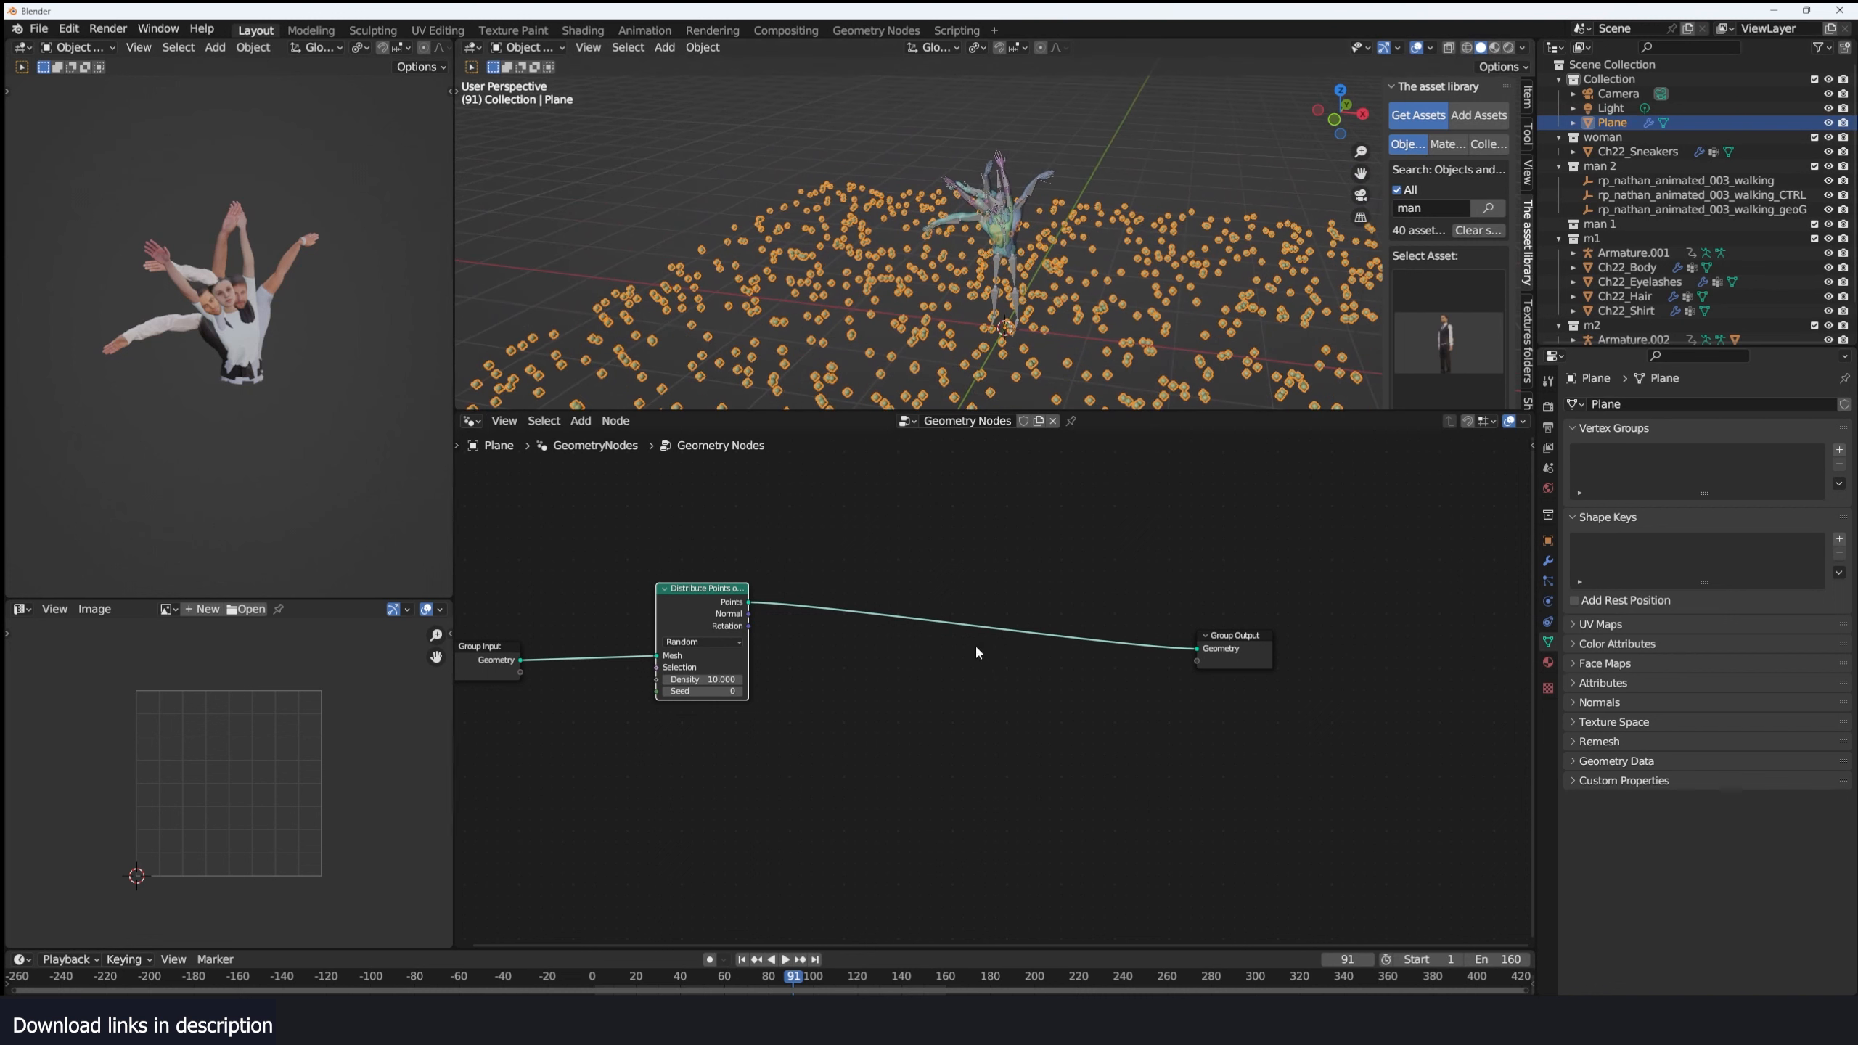
pyautogui.moveTo(979, 651); pyautogui.dragTo(1017, 627, button='middle')
pyautogui.hotkey('shift', 'a')
pyautogui.click(1016, 626)
pyautogui.write('on')
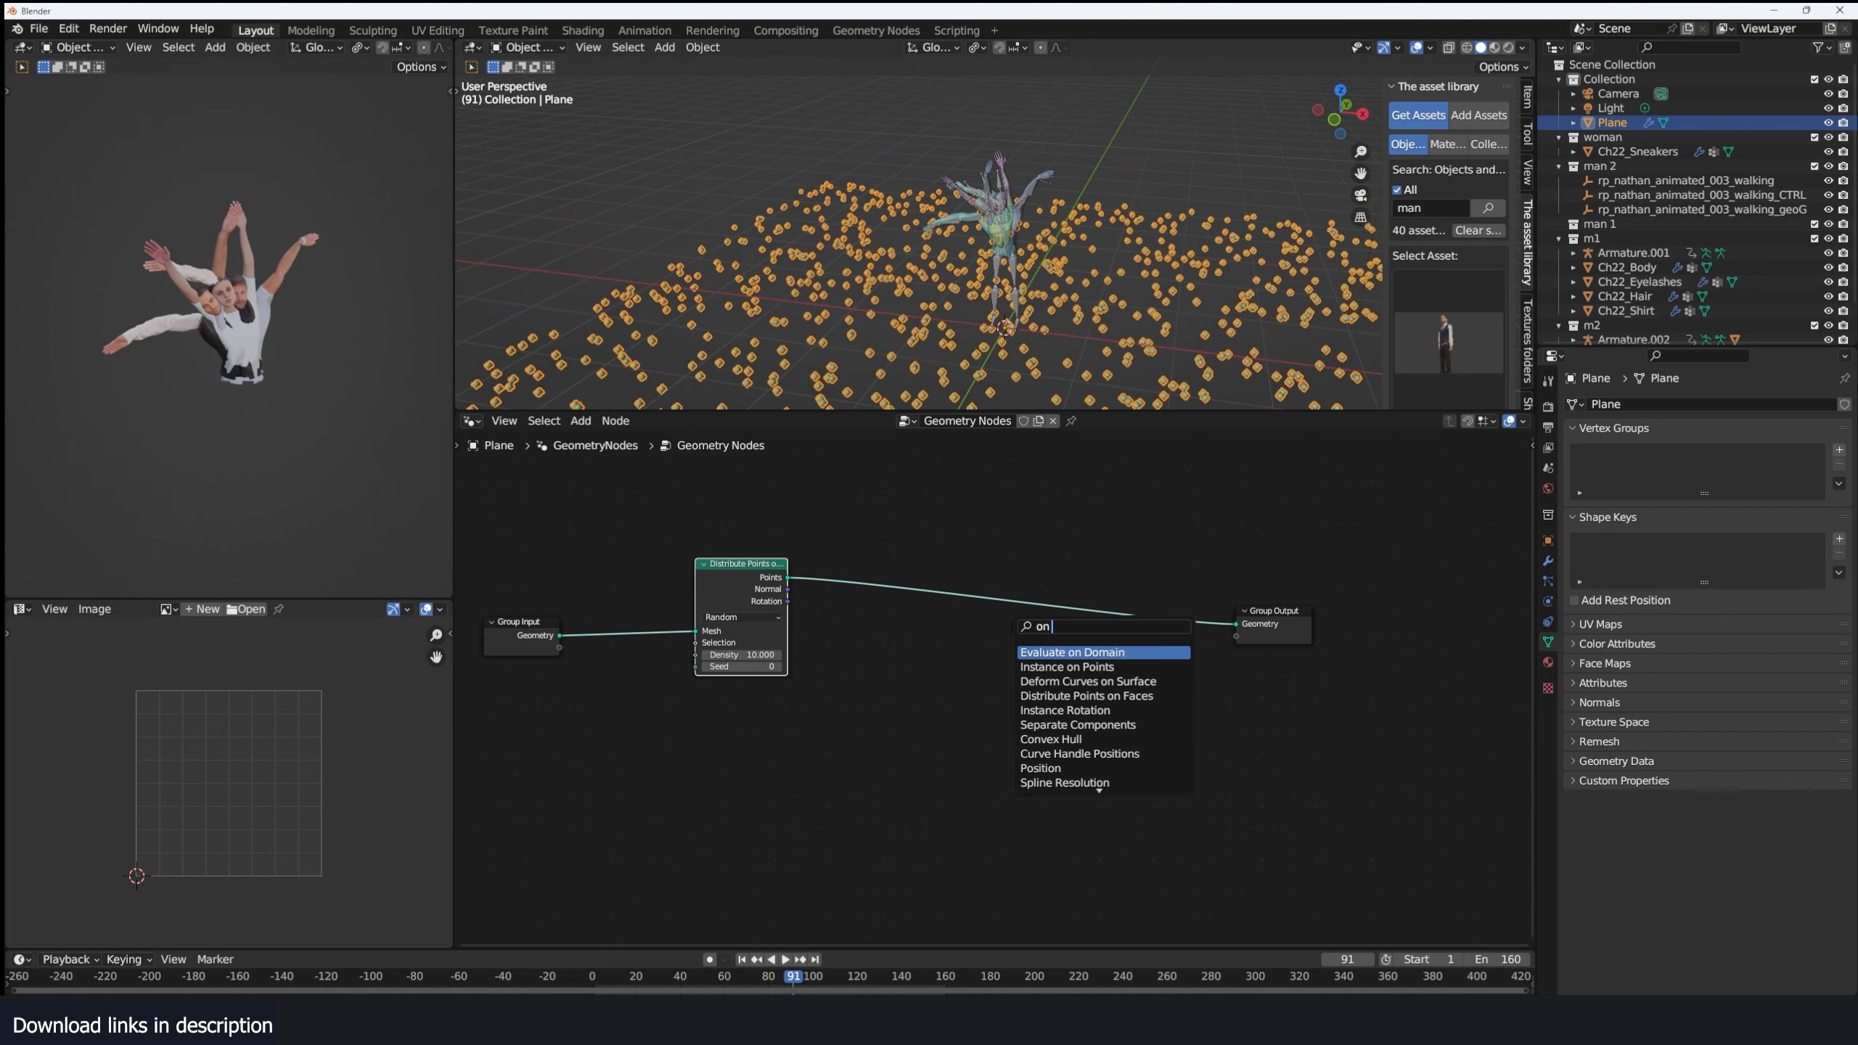
pyautogui.write(' po')
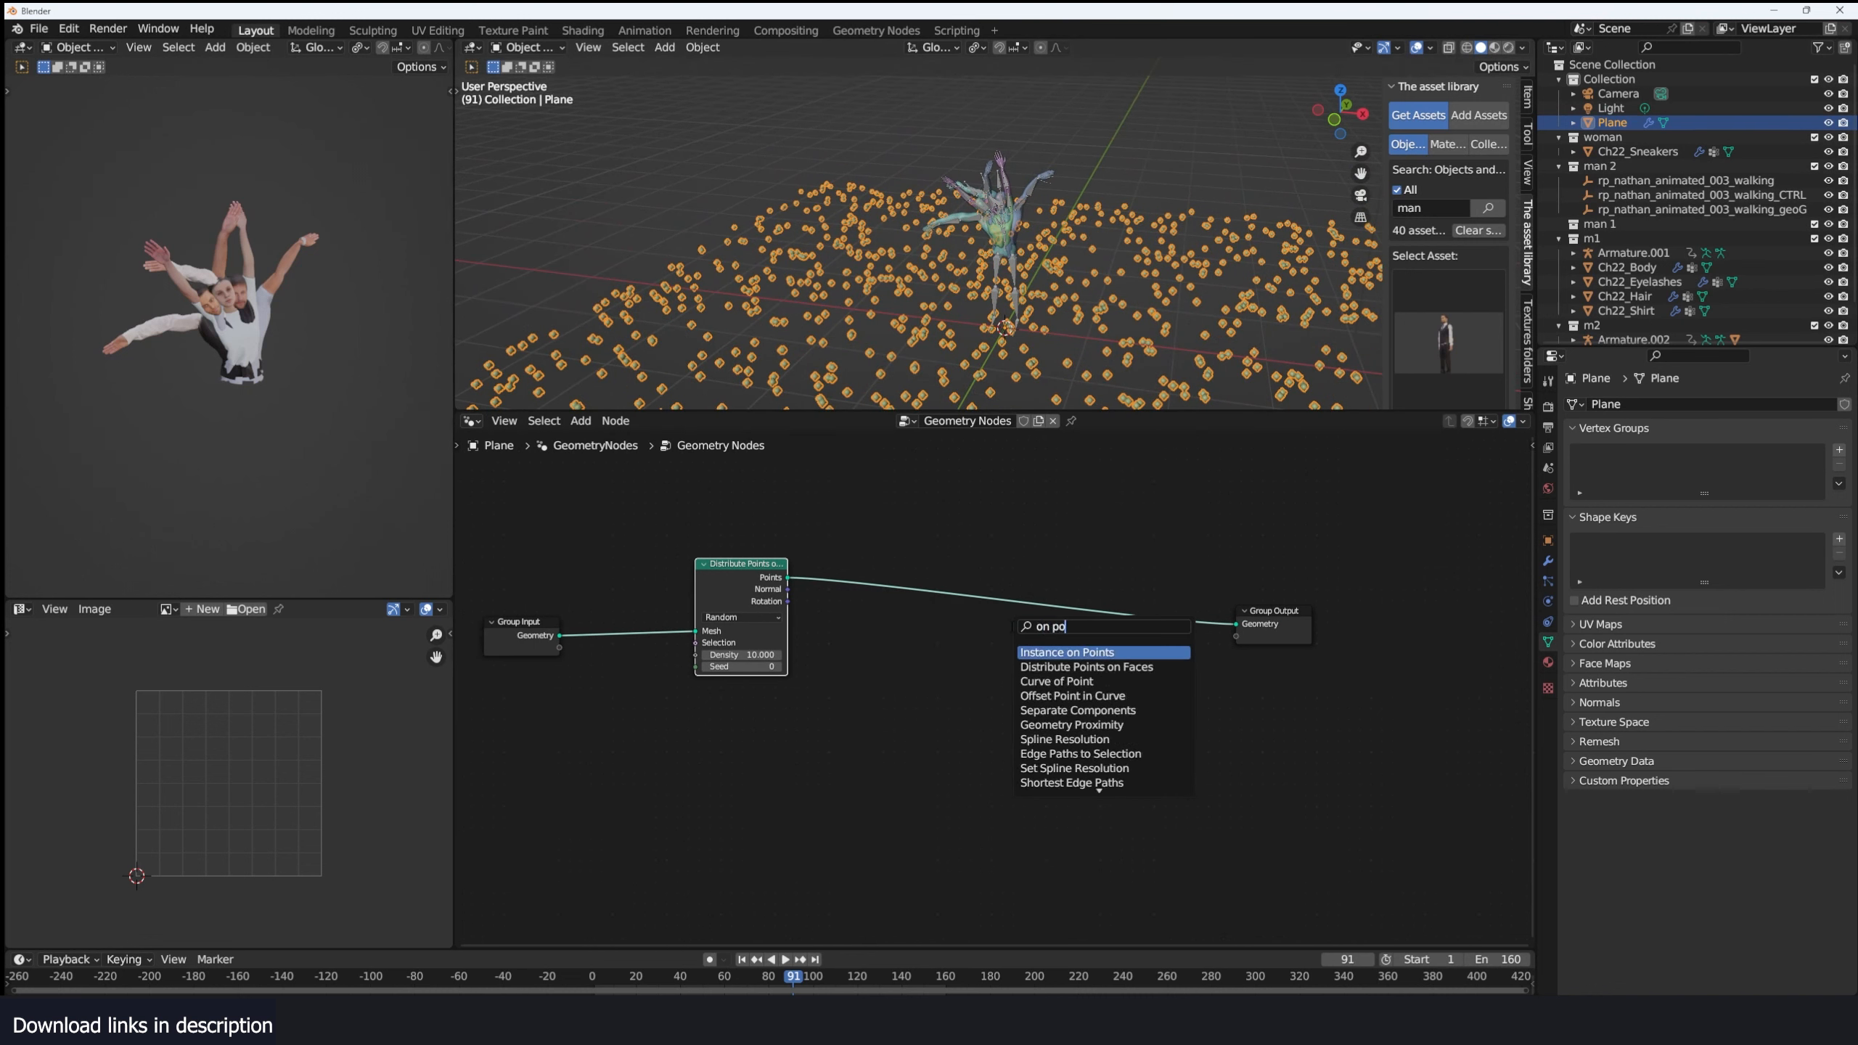
pyautogui.press('Return')
pyautogui.click(1095, 548)
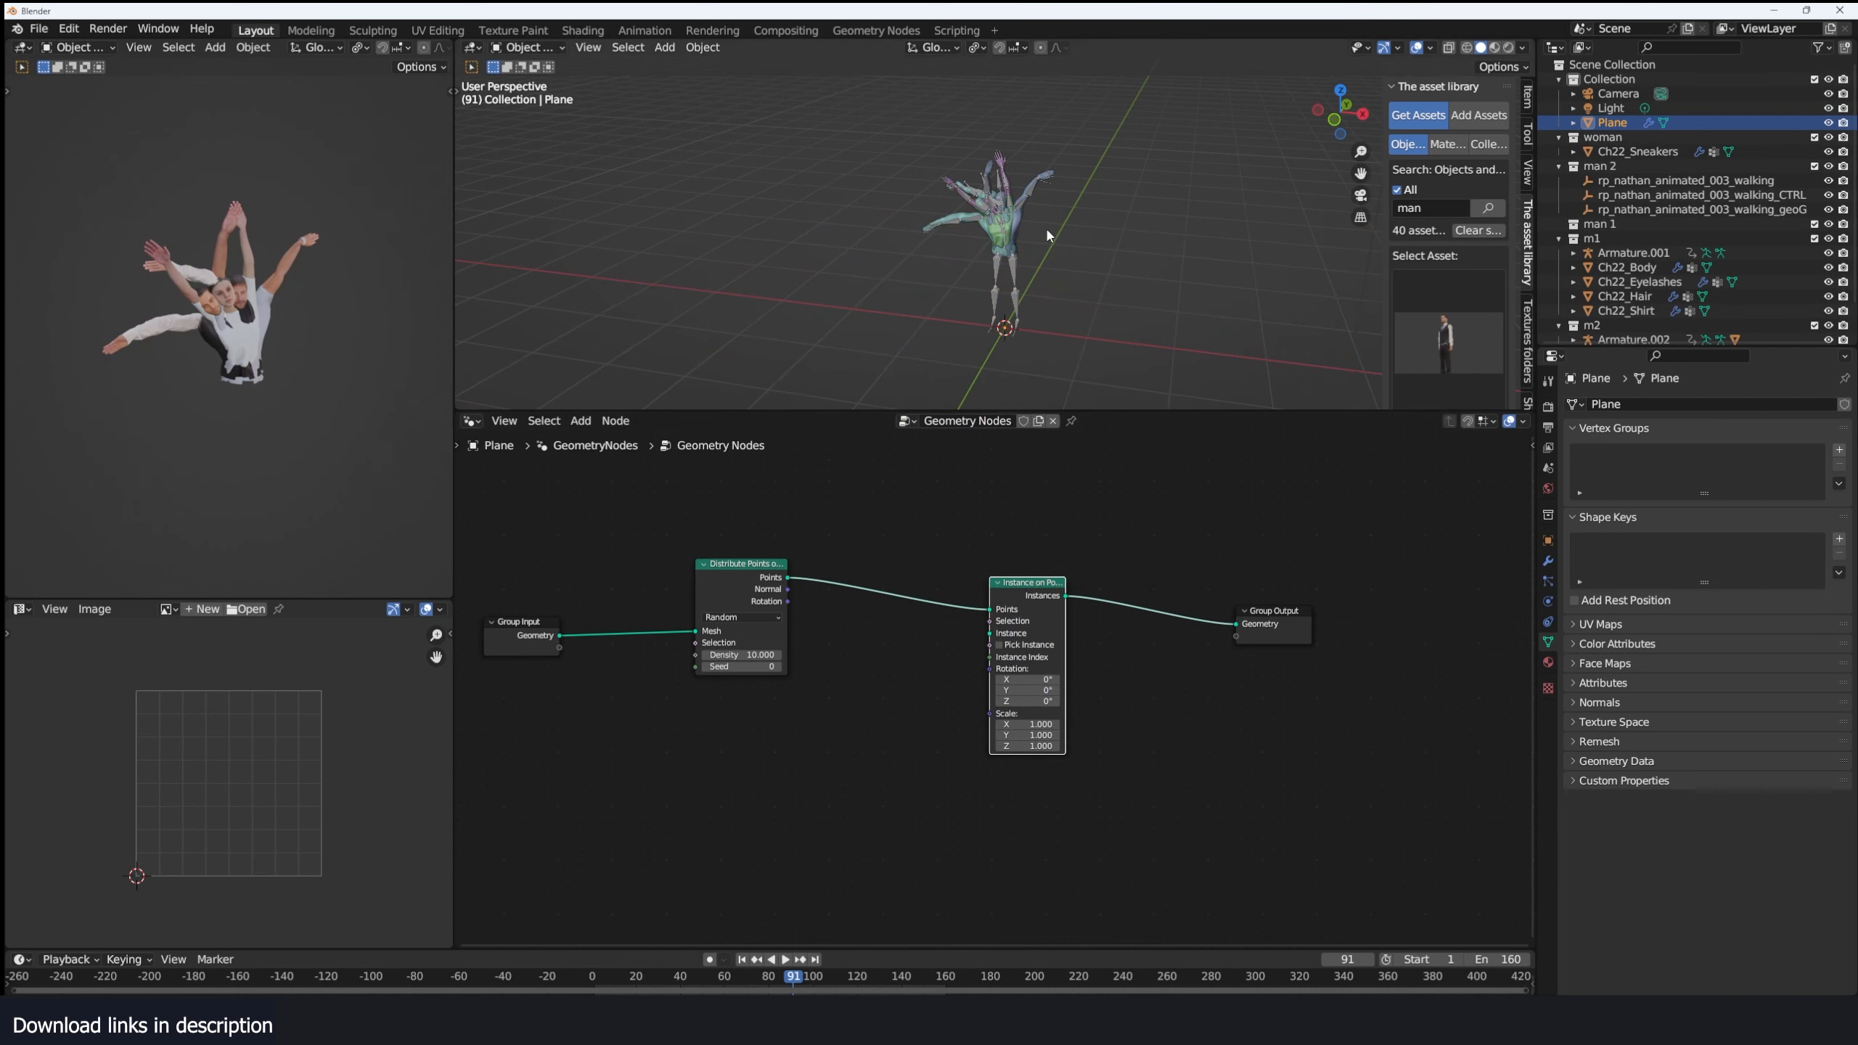
# Add Collection Info nodes for the m1, m2 and m3 collections and exclude those three collections from the view layer.
pyautogui.click(1559, 167)
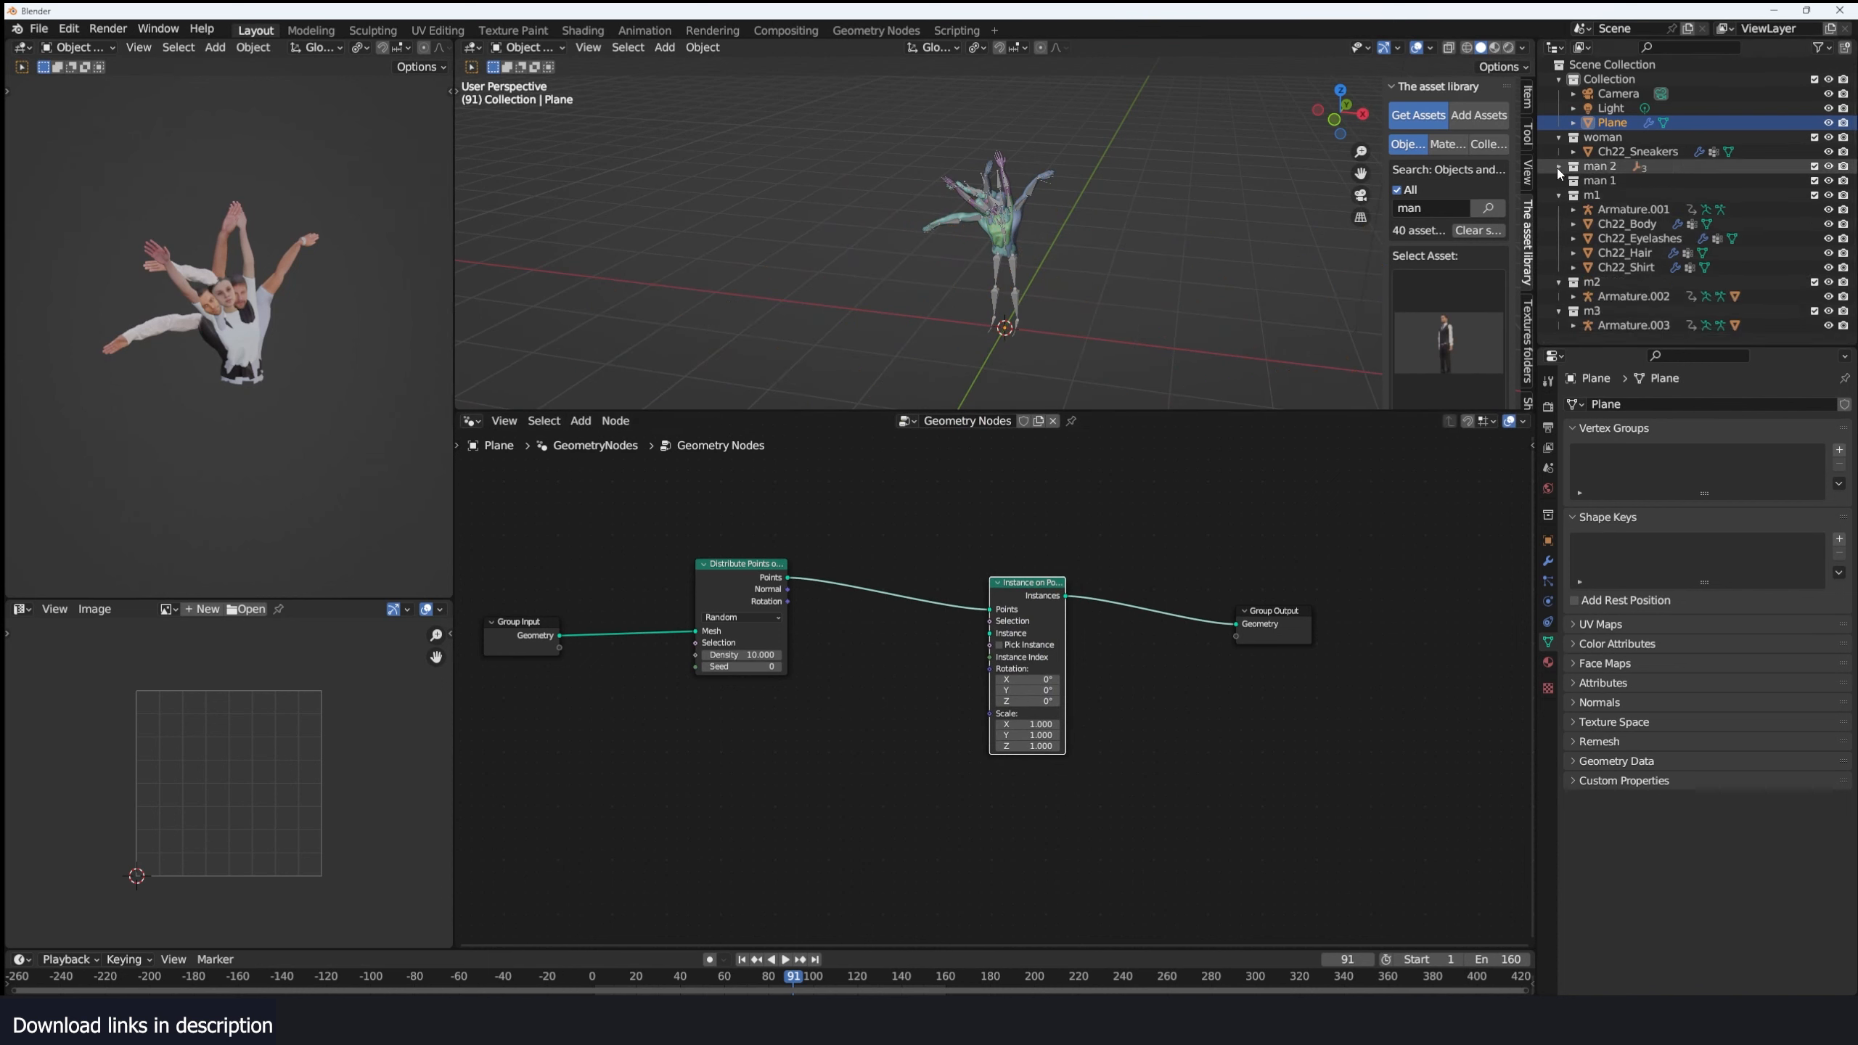
pyautogui.click(1559, 194)
pyautogui.click(1559, 209)
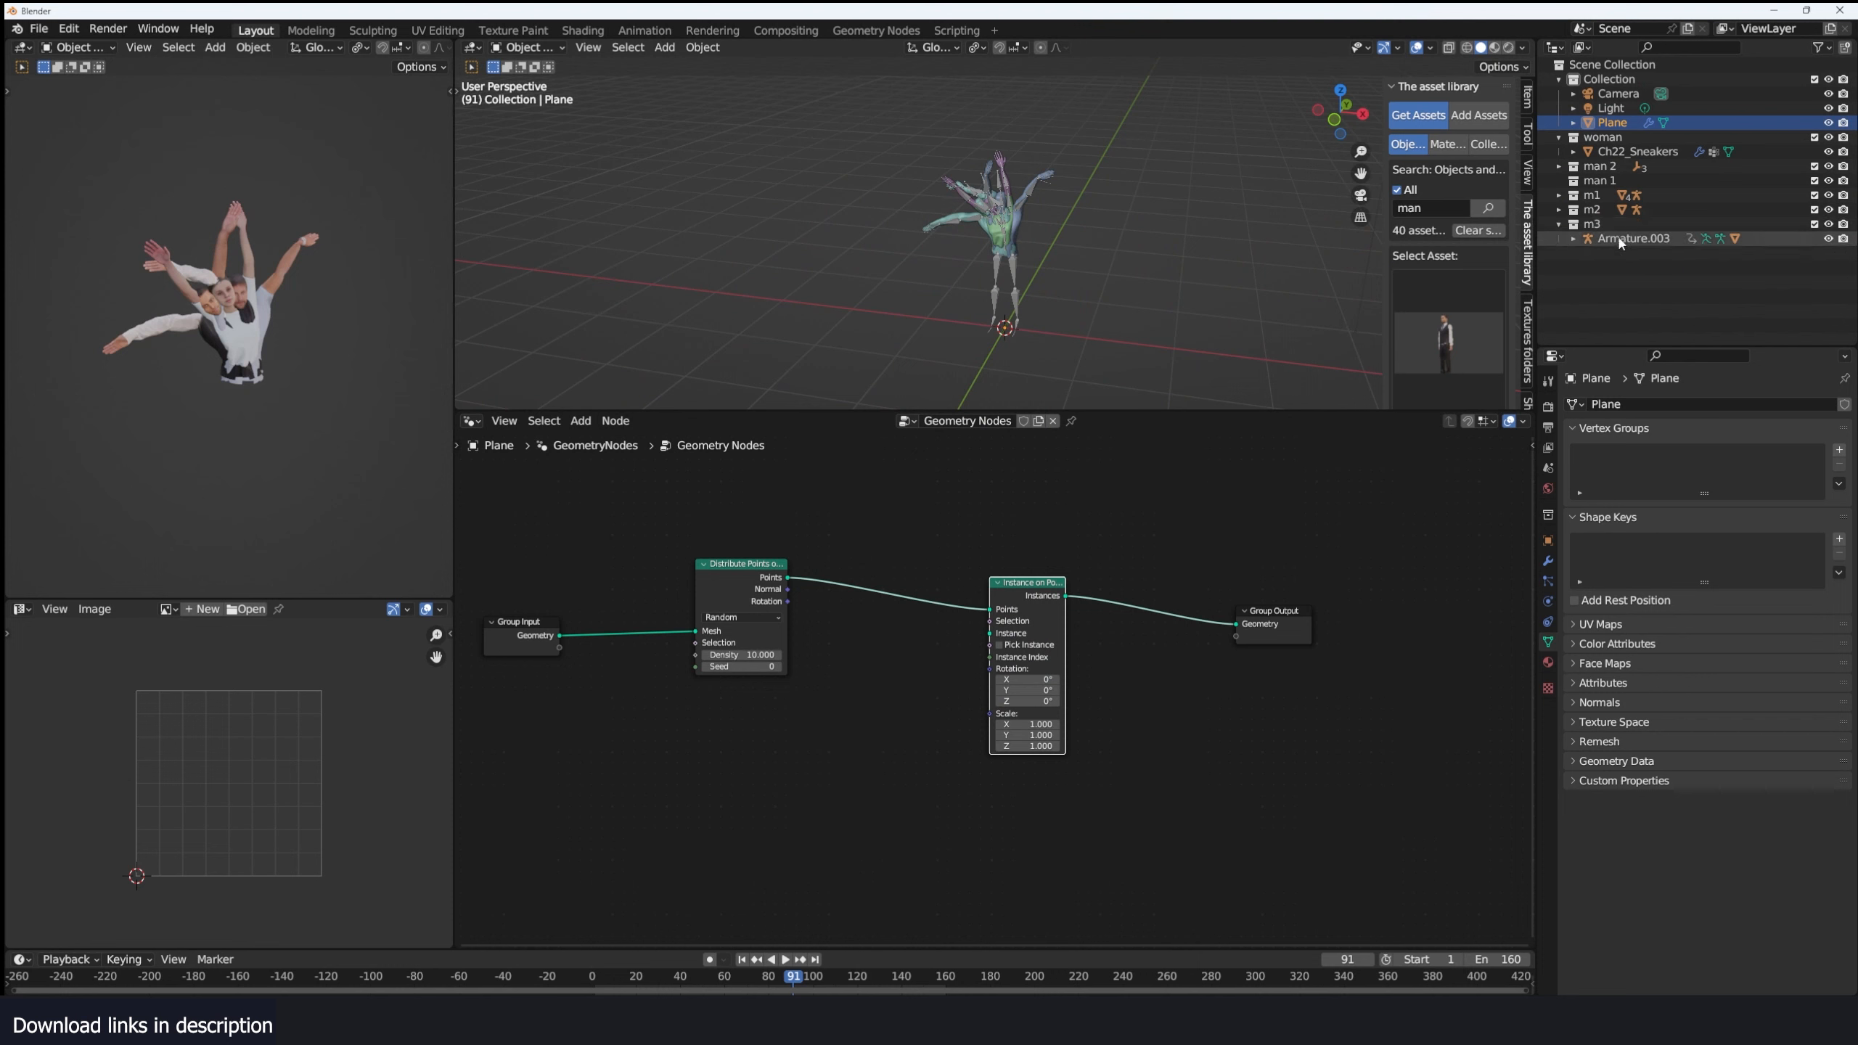
pyautogui.click(1559, 225)
pyautogui.moveTo(1591, 194); pyautogui.dragTo(583, 721)
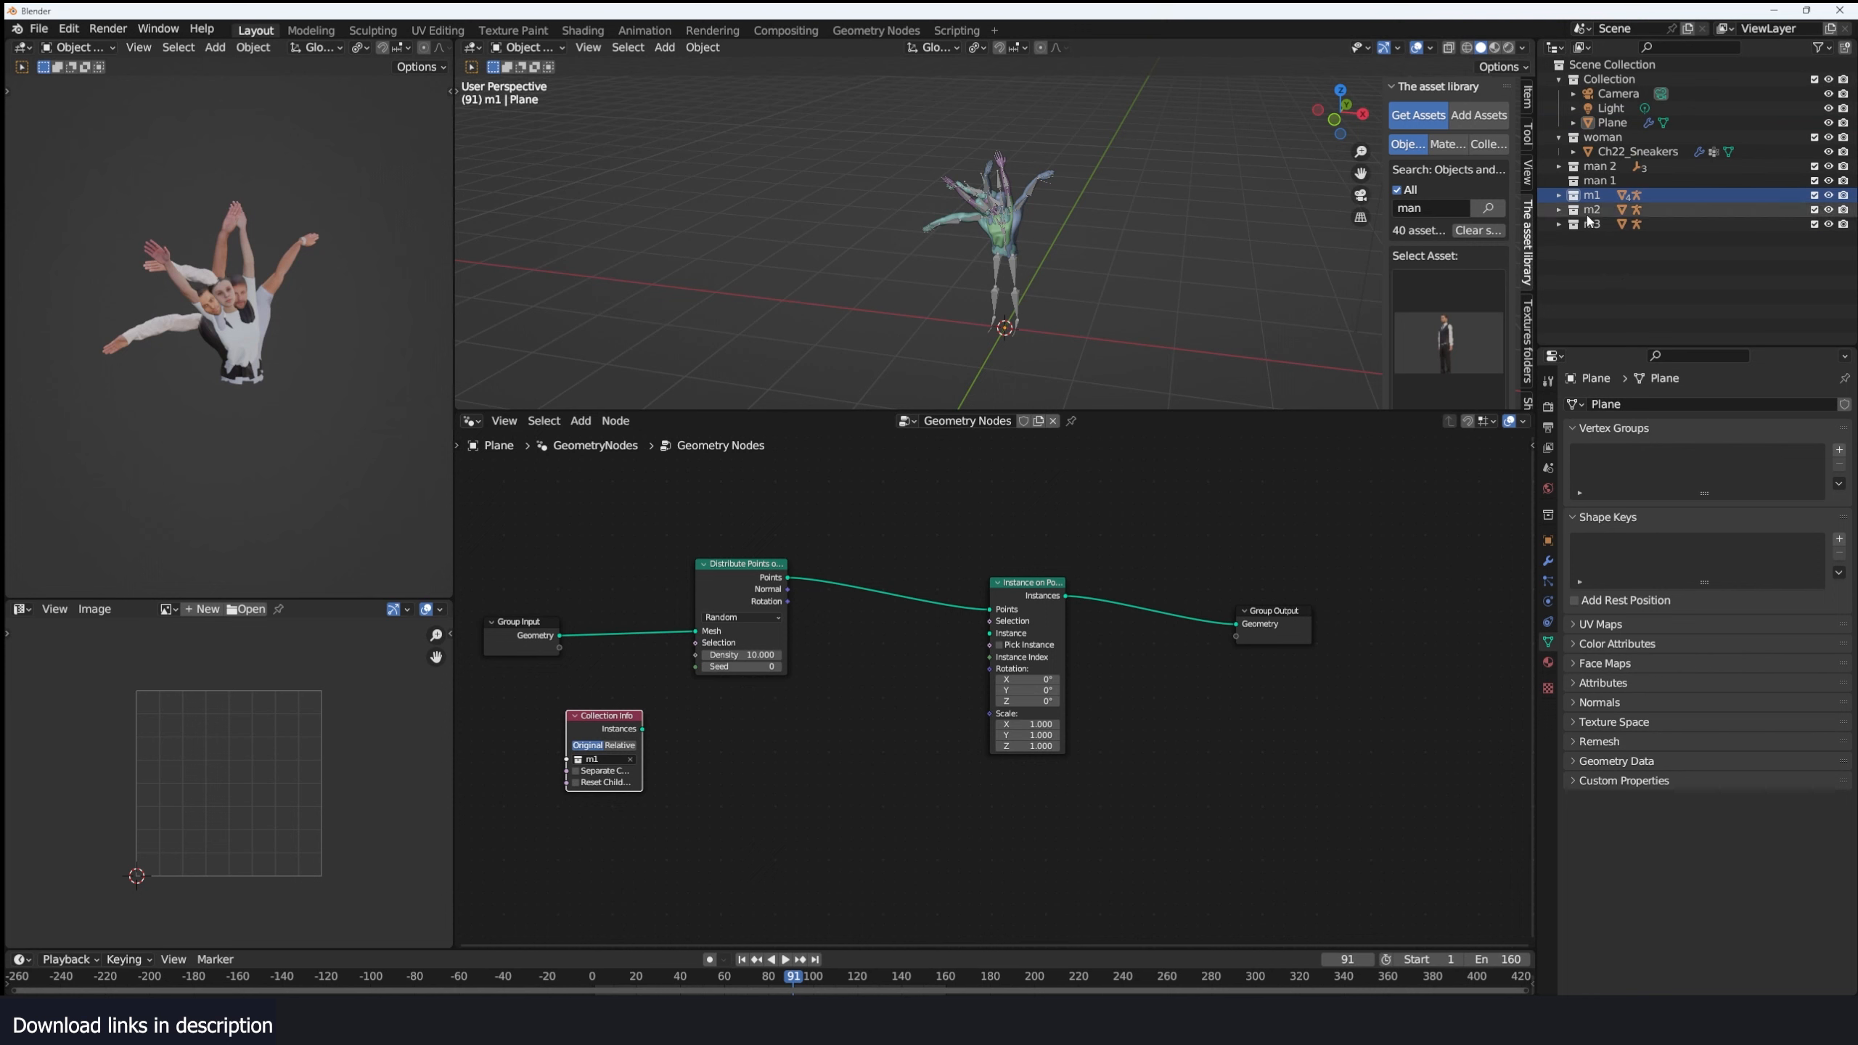
pyautogui.moveTo(1592, 209); pyautogui.dragTo(675, 805)
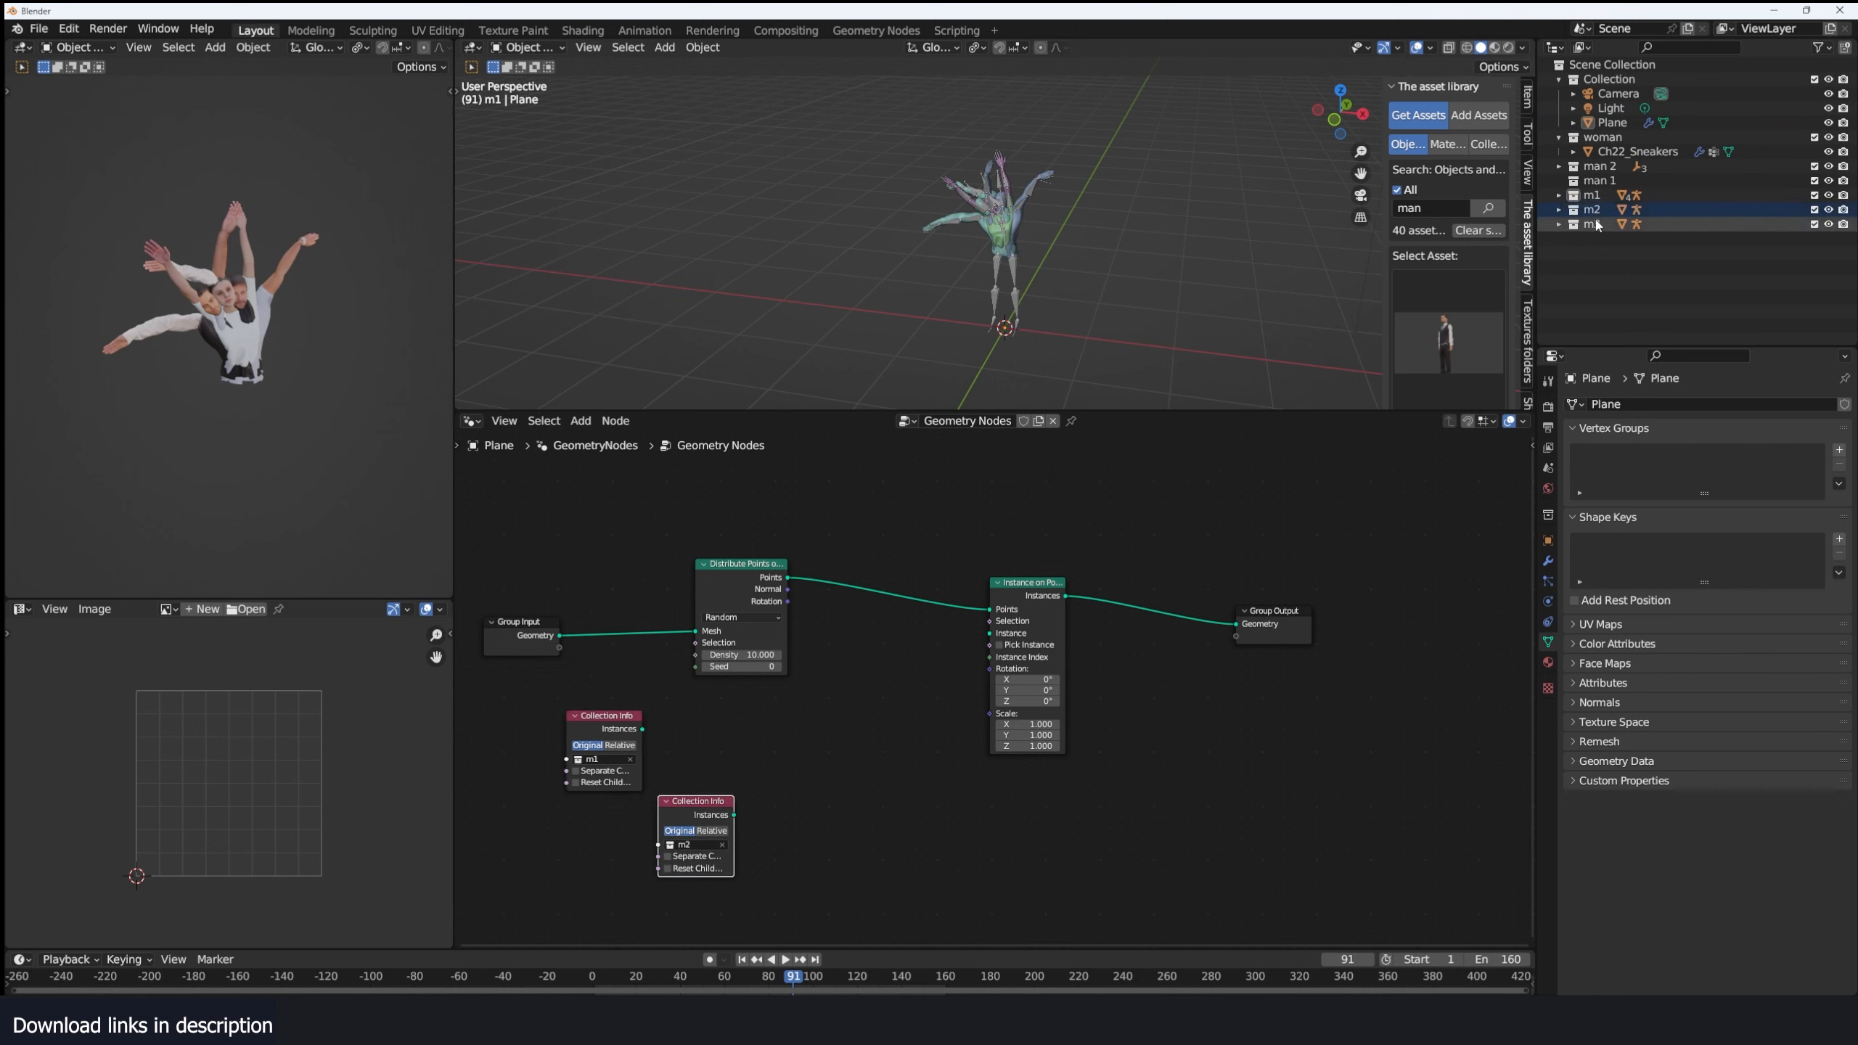
pyautogui.moveTo(1592, 224); pyautogui.dragTo(814, 864)
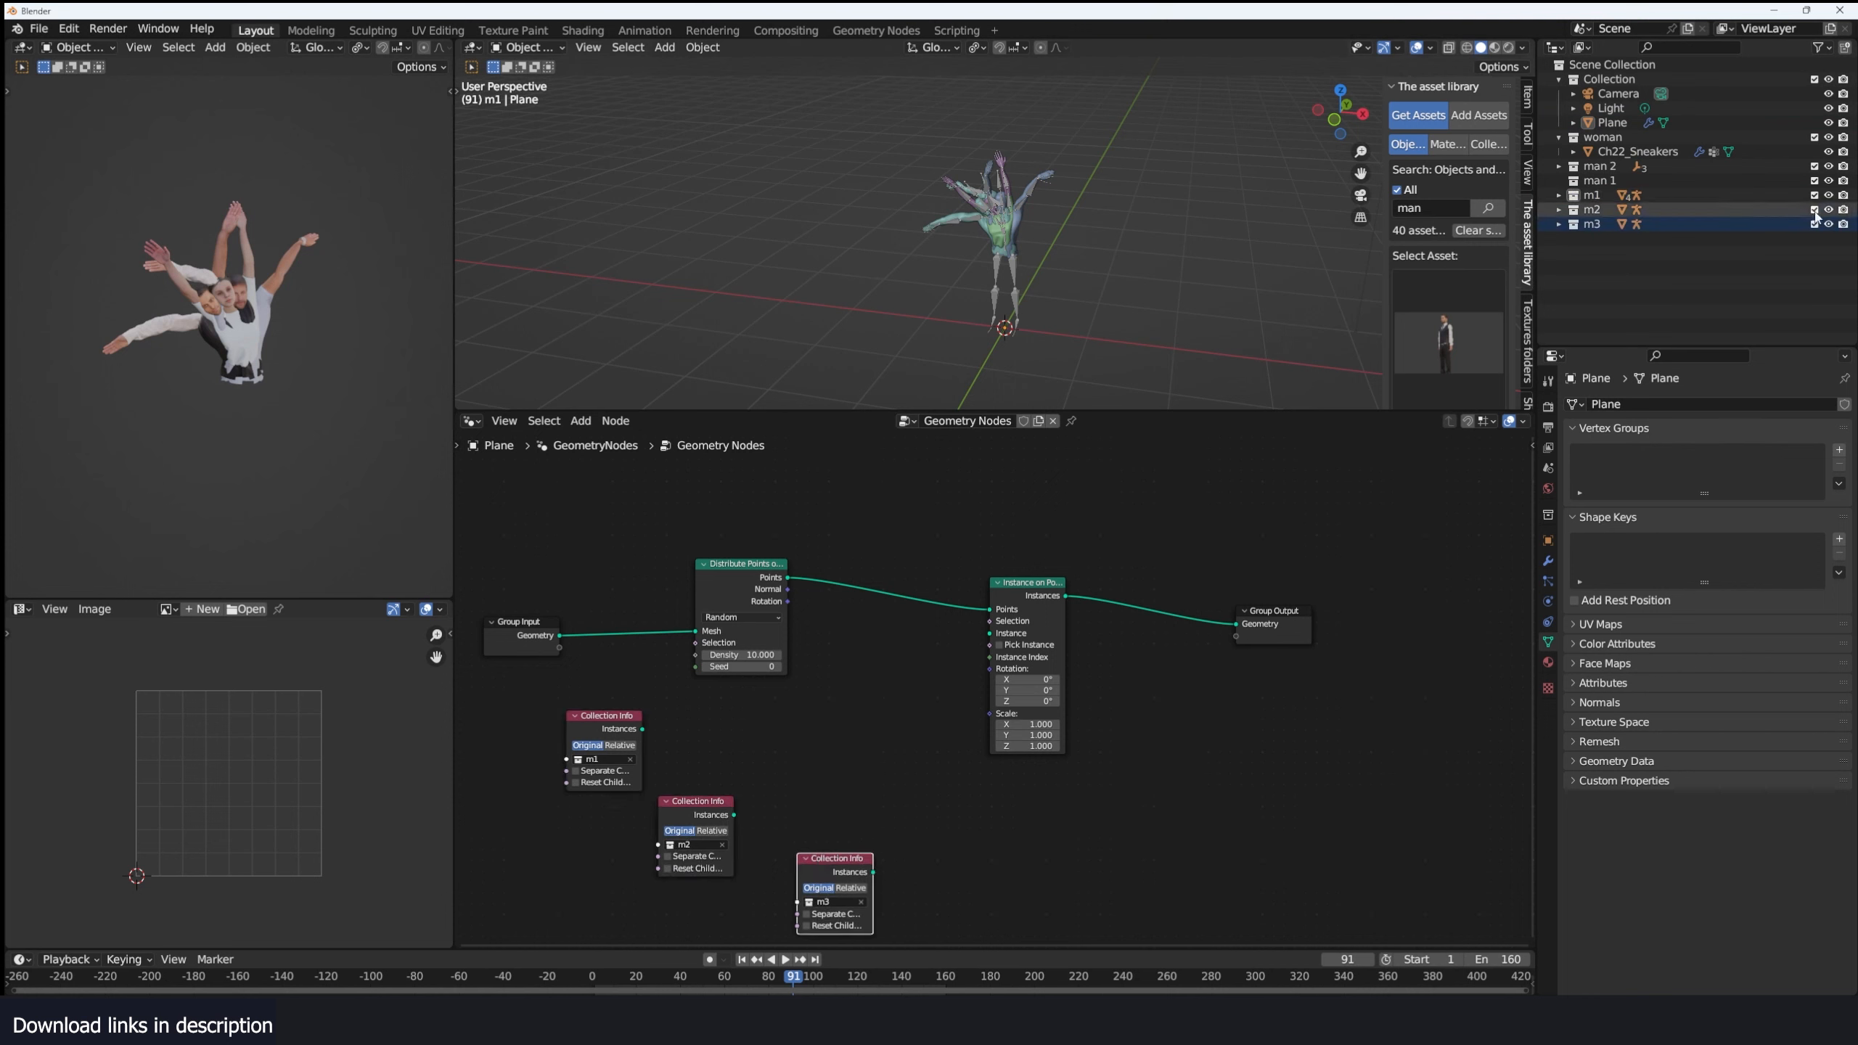
pyautogui.moveTo(1814, 195); pyautogui.dragTo(1815, 224)
# Preview the m1 and m3 Collection Info outputs through a Viewer node to check the characters they supply.
pyautogui.scroll(3, 1014, 751)
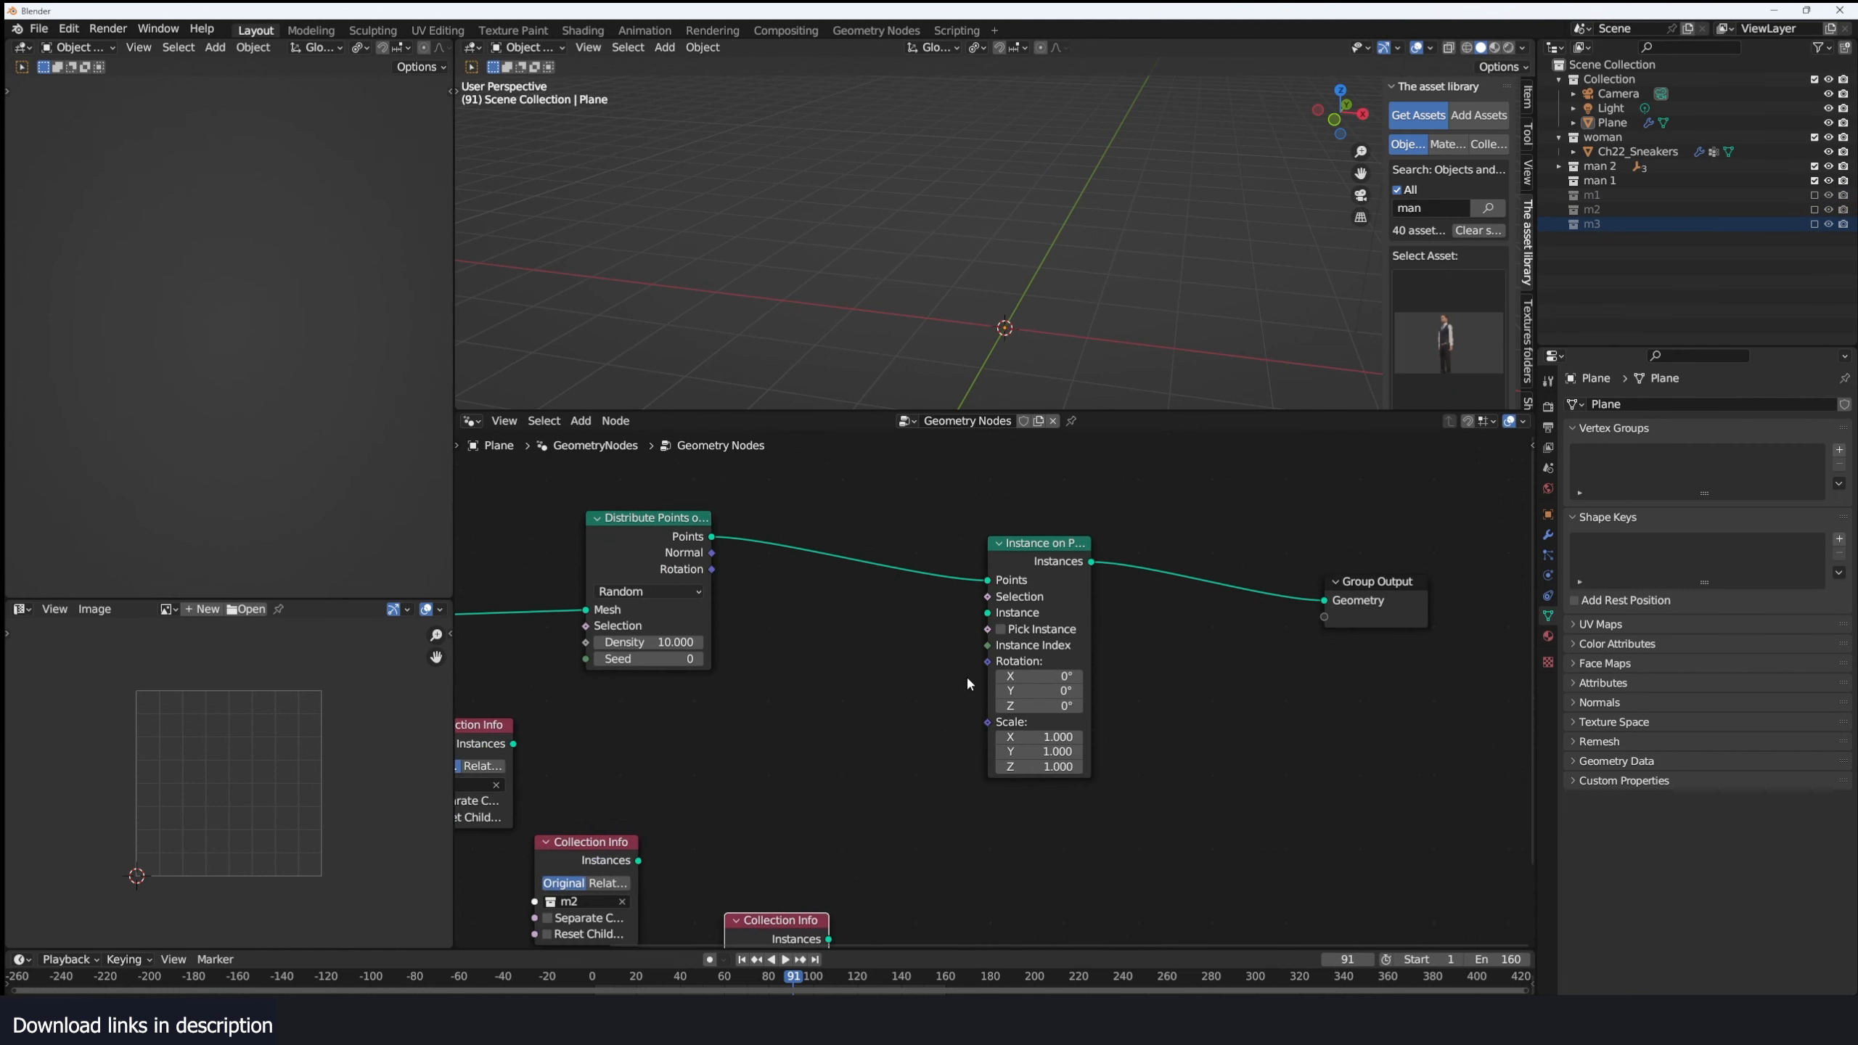
pyautogui.keyDown('ctrl'); pyautogui.keyDown('shift'); pyautogui.click(851, 728); pyautogui.keyUp('shift'); pyautogui.keyUp('ctrl')
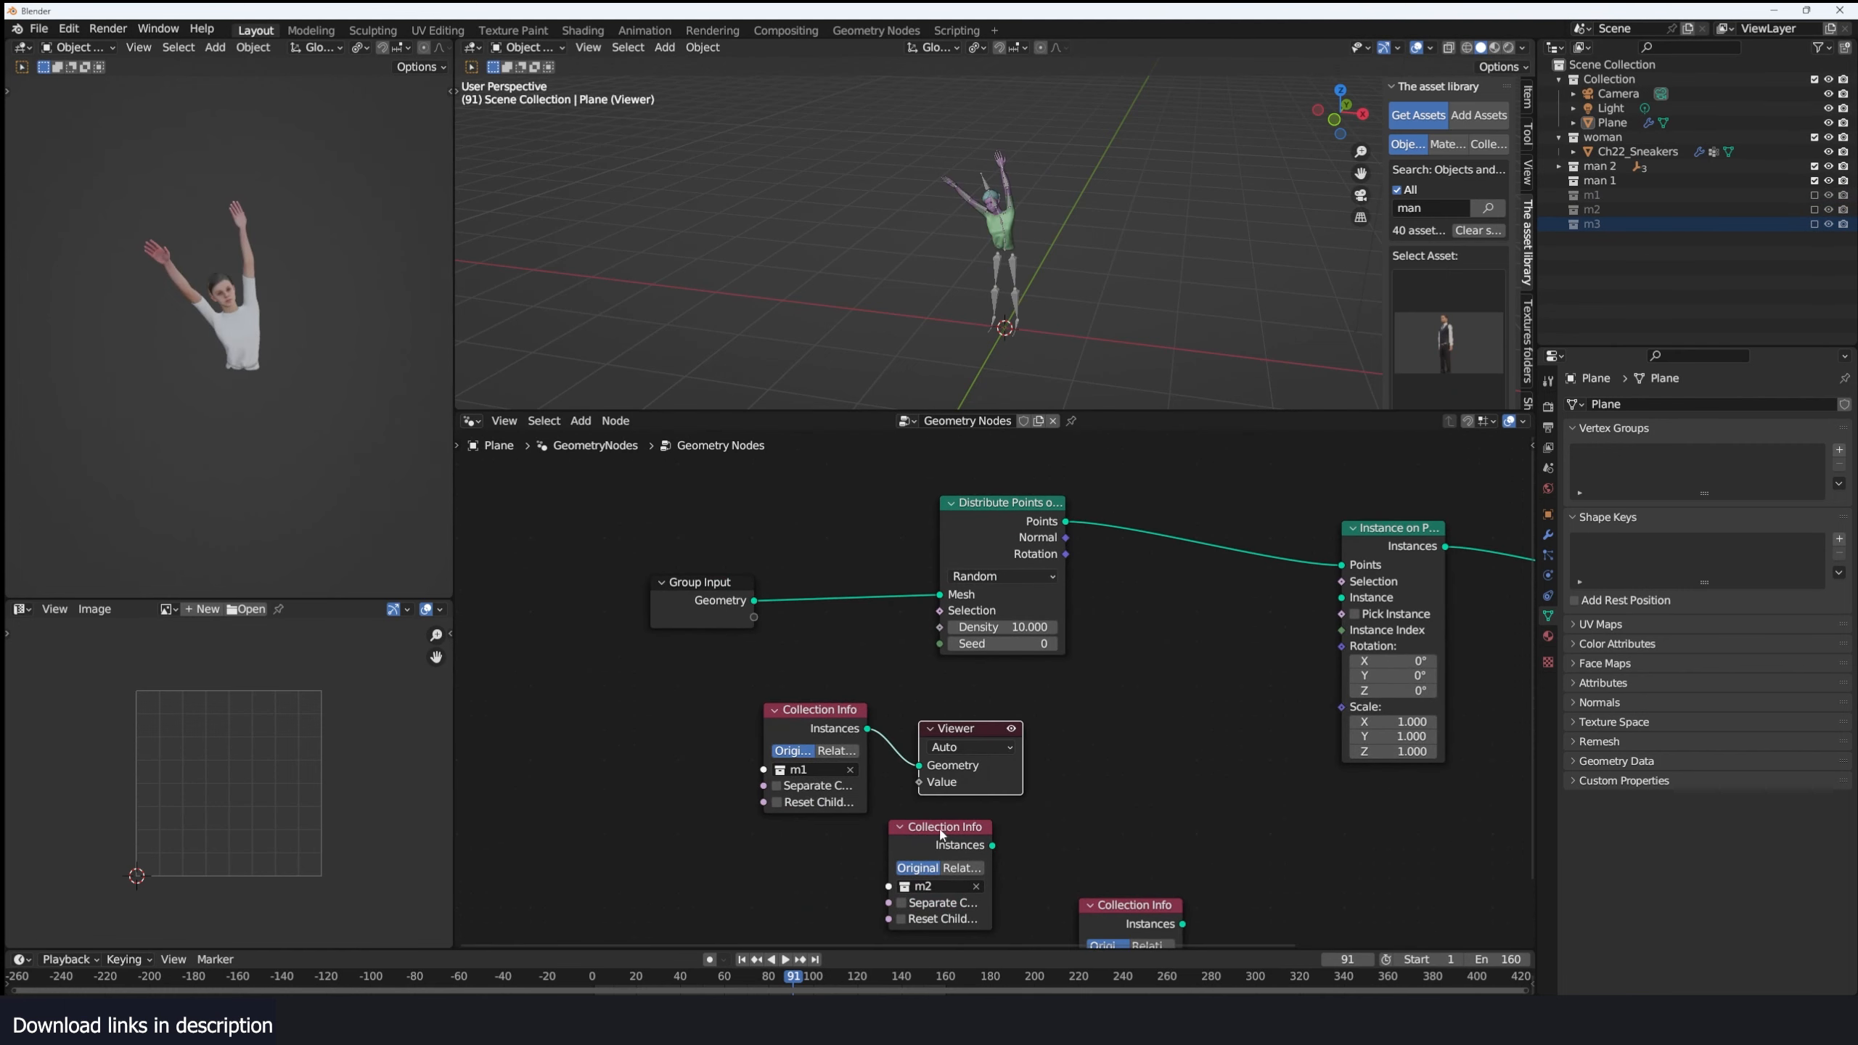
pyautogui.moveTo(1056, 858); pyautogui.dragTo(1002, 675, button='middle')
pyautogui.keyDown('ctrl'); pyautogui.keyDown('shift'); pyautogui.click(1092, 756); pyautogui.keyUp('shift'); pyautogui.keyUp('ctrl')
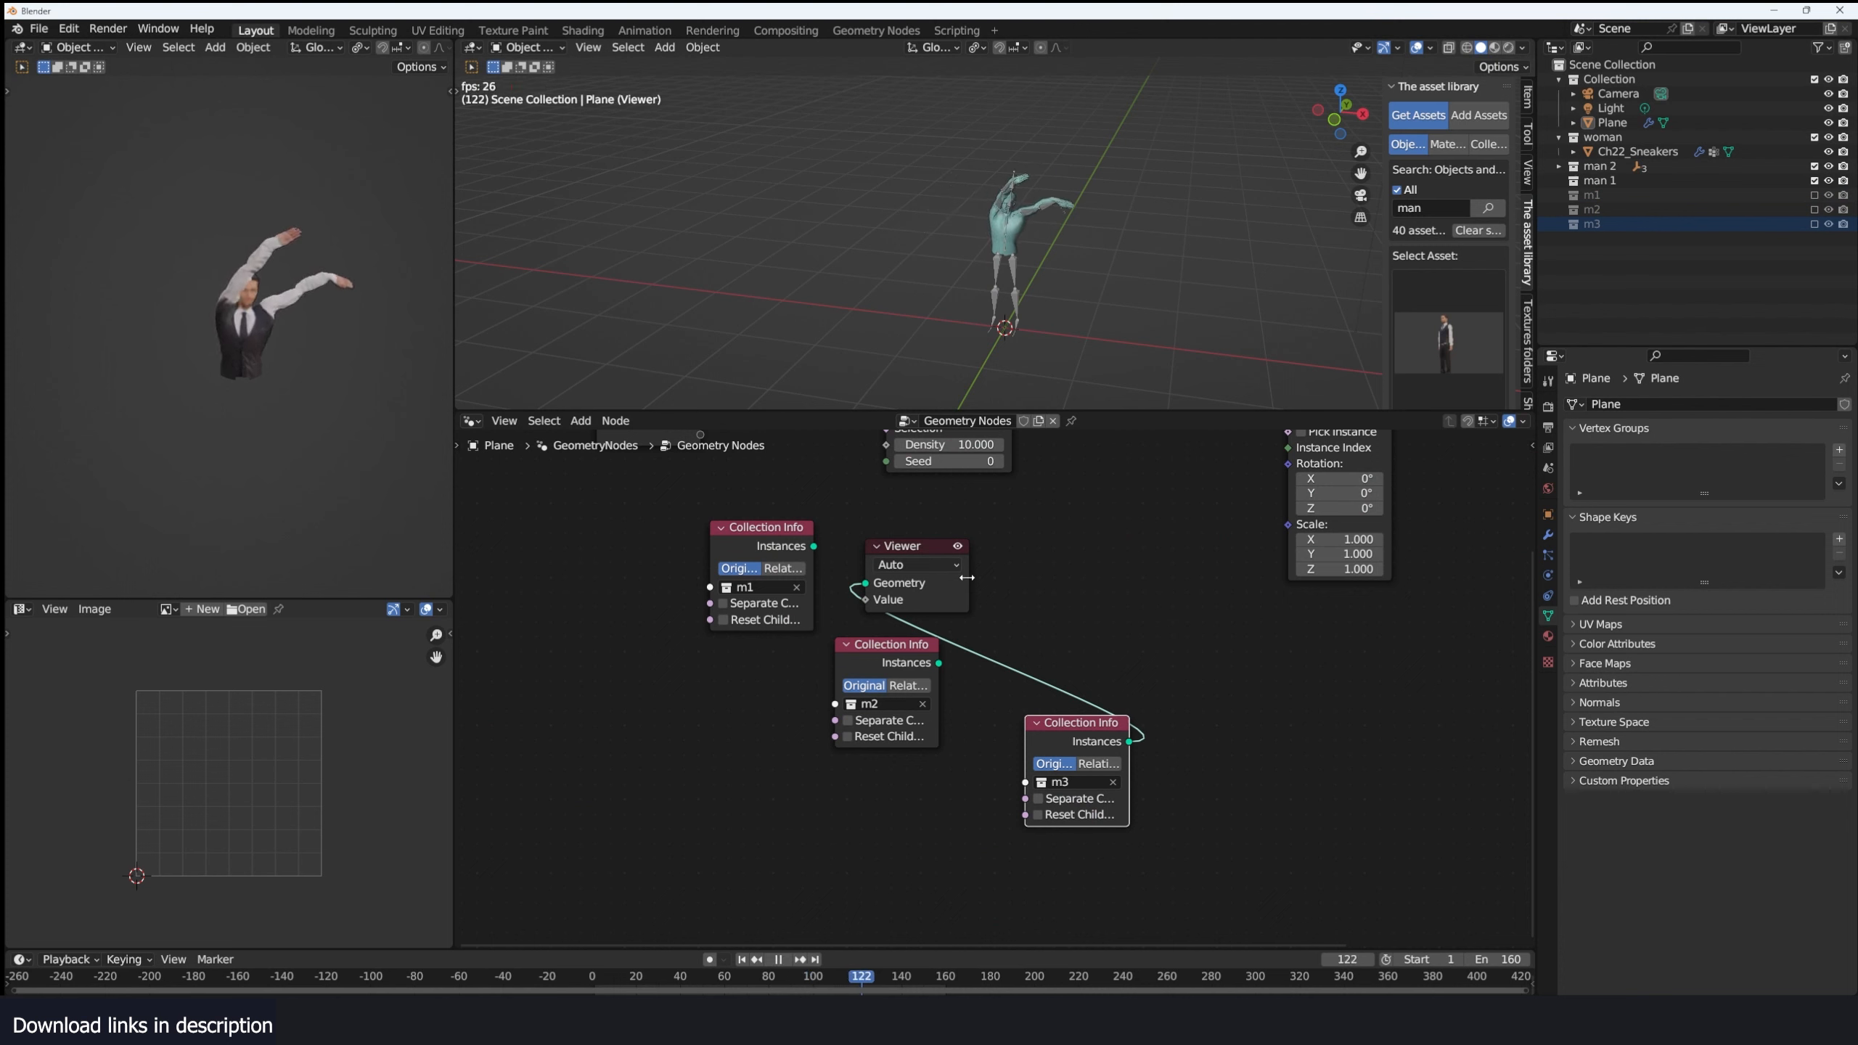
# Stack the m1, m2 and m3 Collection Info nodes in a column and delete the Viewer node.
pyautogui.moveTo(968, 577); pyautogui.dragTo(861, 641, button='middle')
pyautogui.moveTo(828, 669); pyautogui.dragTo(1057, 687)
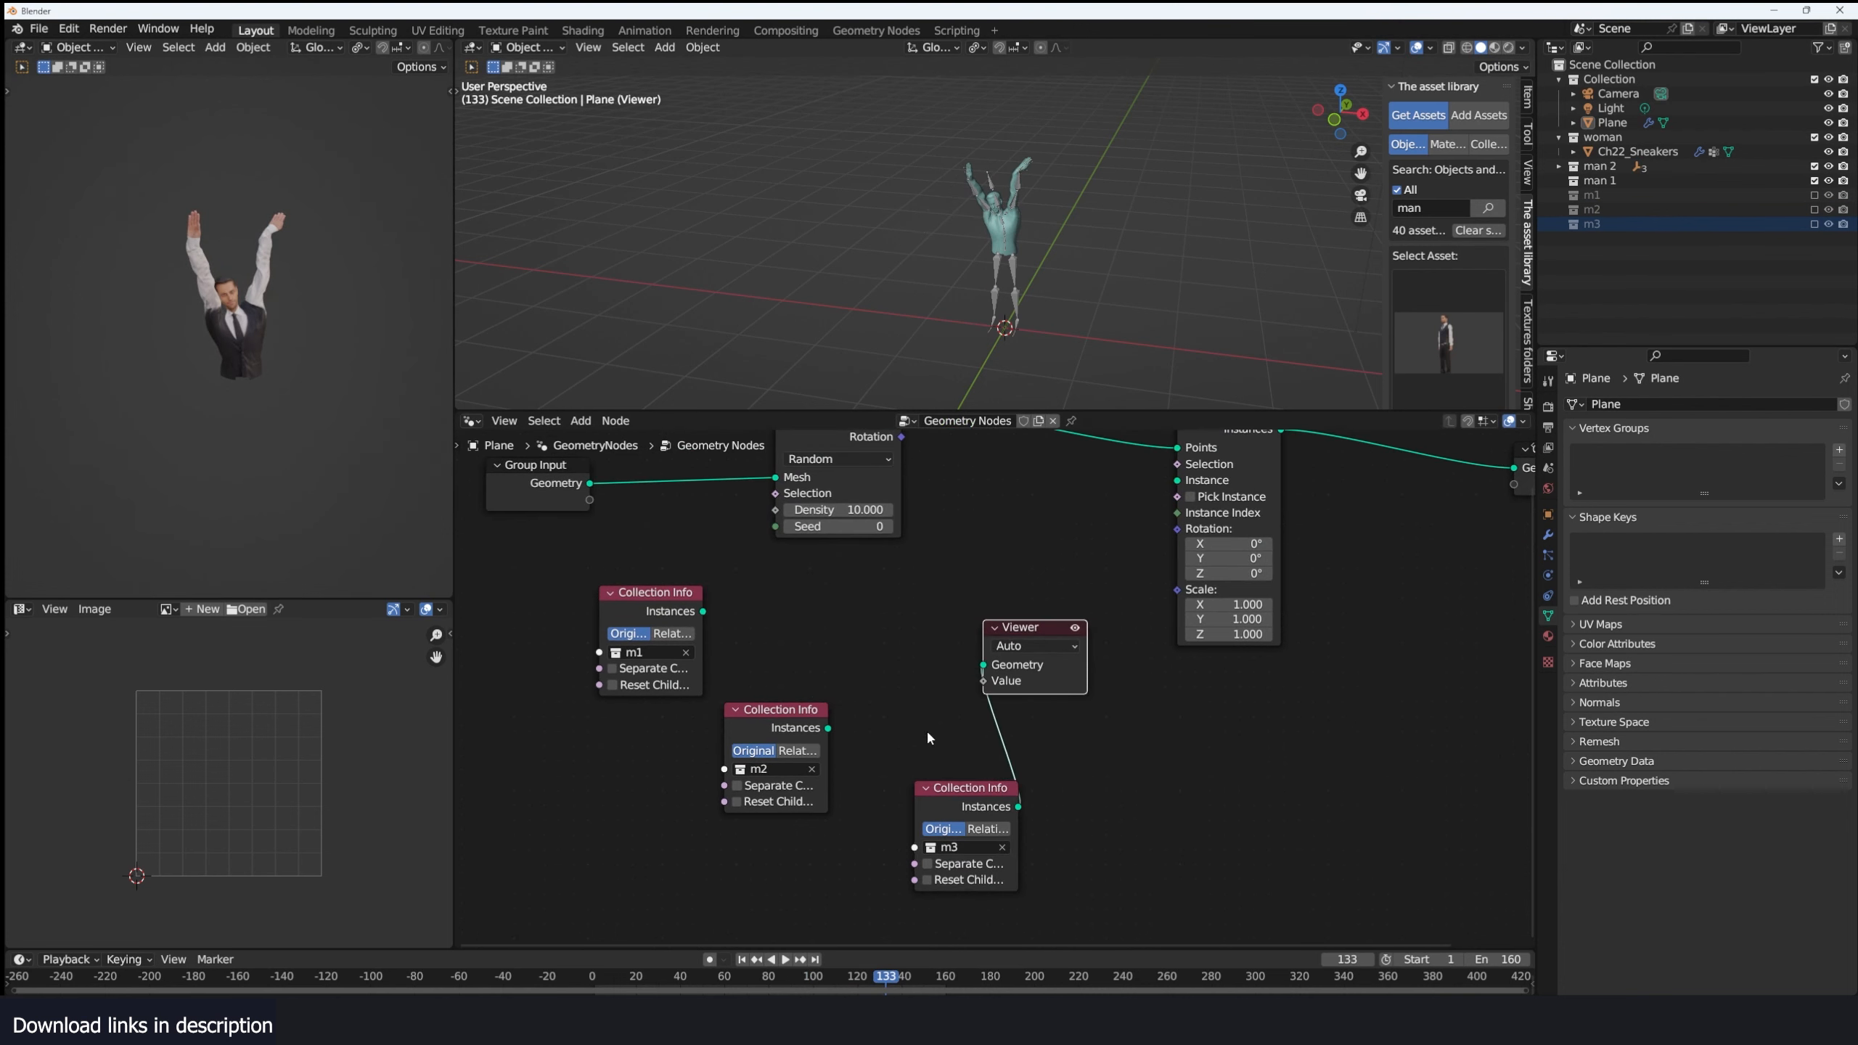
pyautogui.scroll(-2, 877, 737)
pyautogui.moveTo(811, 724); pyautogui.dragTo(698, 751)
pyautogui.scroll(1, 665, 641)
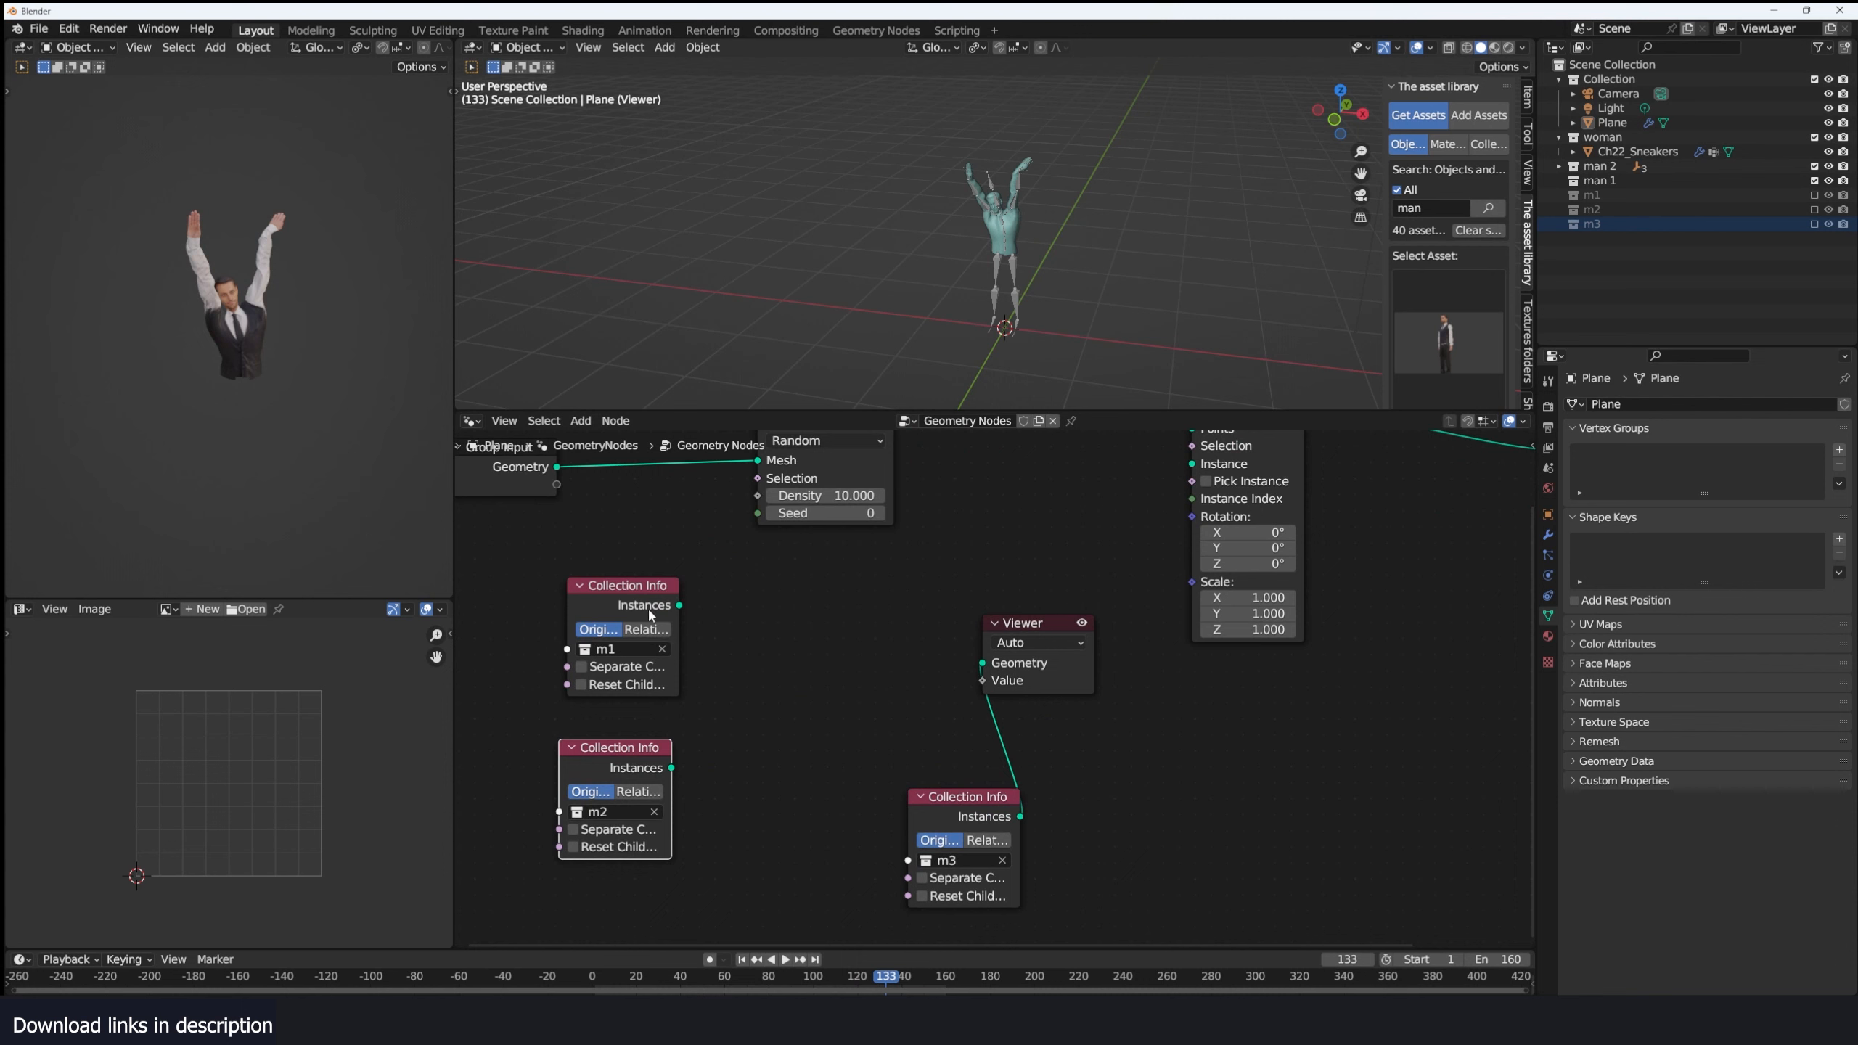
pyautogui.moveTo(630, 603); pyautogui.dragTo(610, 611)
pyautogui.moveTo(615, 748); pyautogui.dragTo(601, 724)
pyautogui.moveTo(941, 800); pyautogui.dragTo(568, 871)
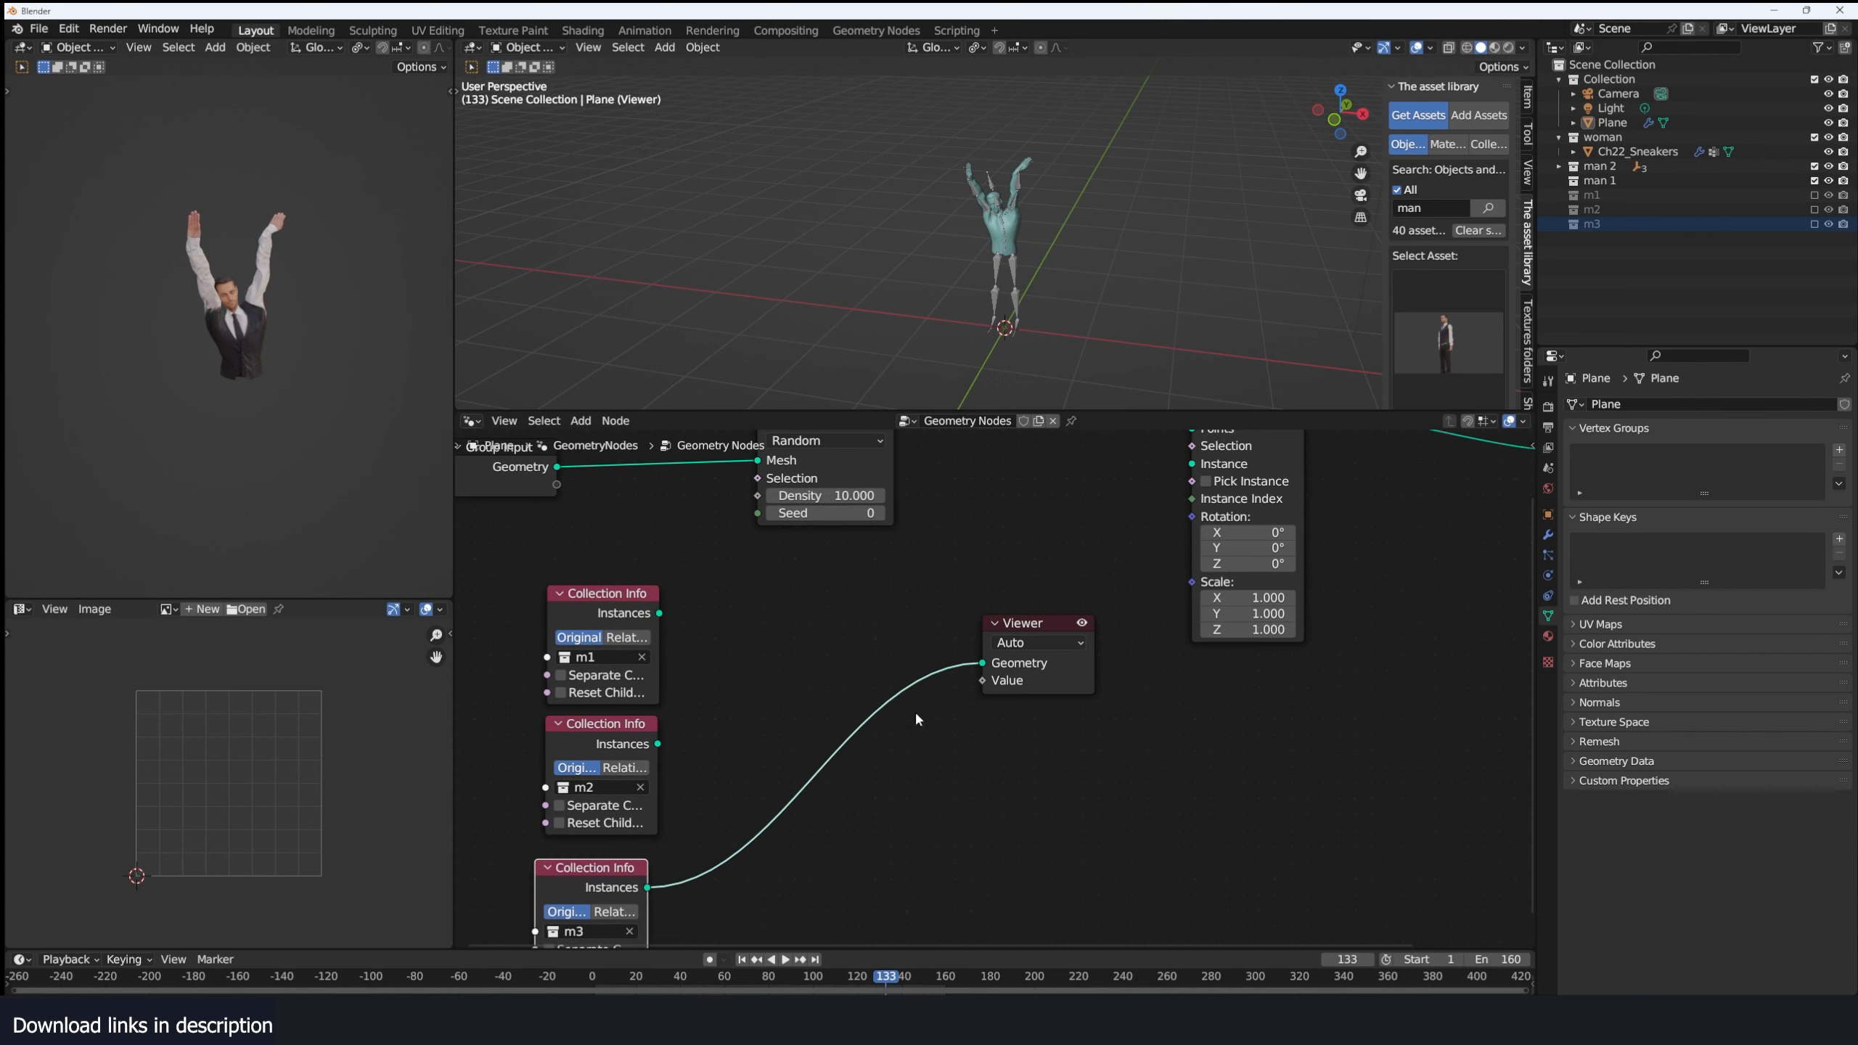
pyautogui.click(1010, 684)
pyautogui.press('x')
# Connect the m1 collection's instances to the Instance input of Instance on Points and set the point density to 2.
pyautogui.scroll(-3, 1002, 681)
pyautogui.moveTo(803, 656); pyautogui.dragTo(730, 751, button='middle')
pyautogui.scroll(2, 703, 744)
pyautogui.moveTo(600, 729); pyautogui.dragTo(1115, 591)
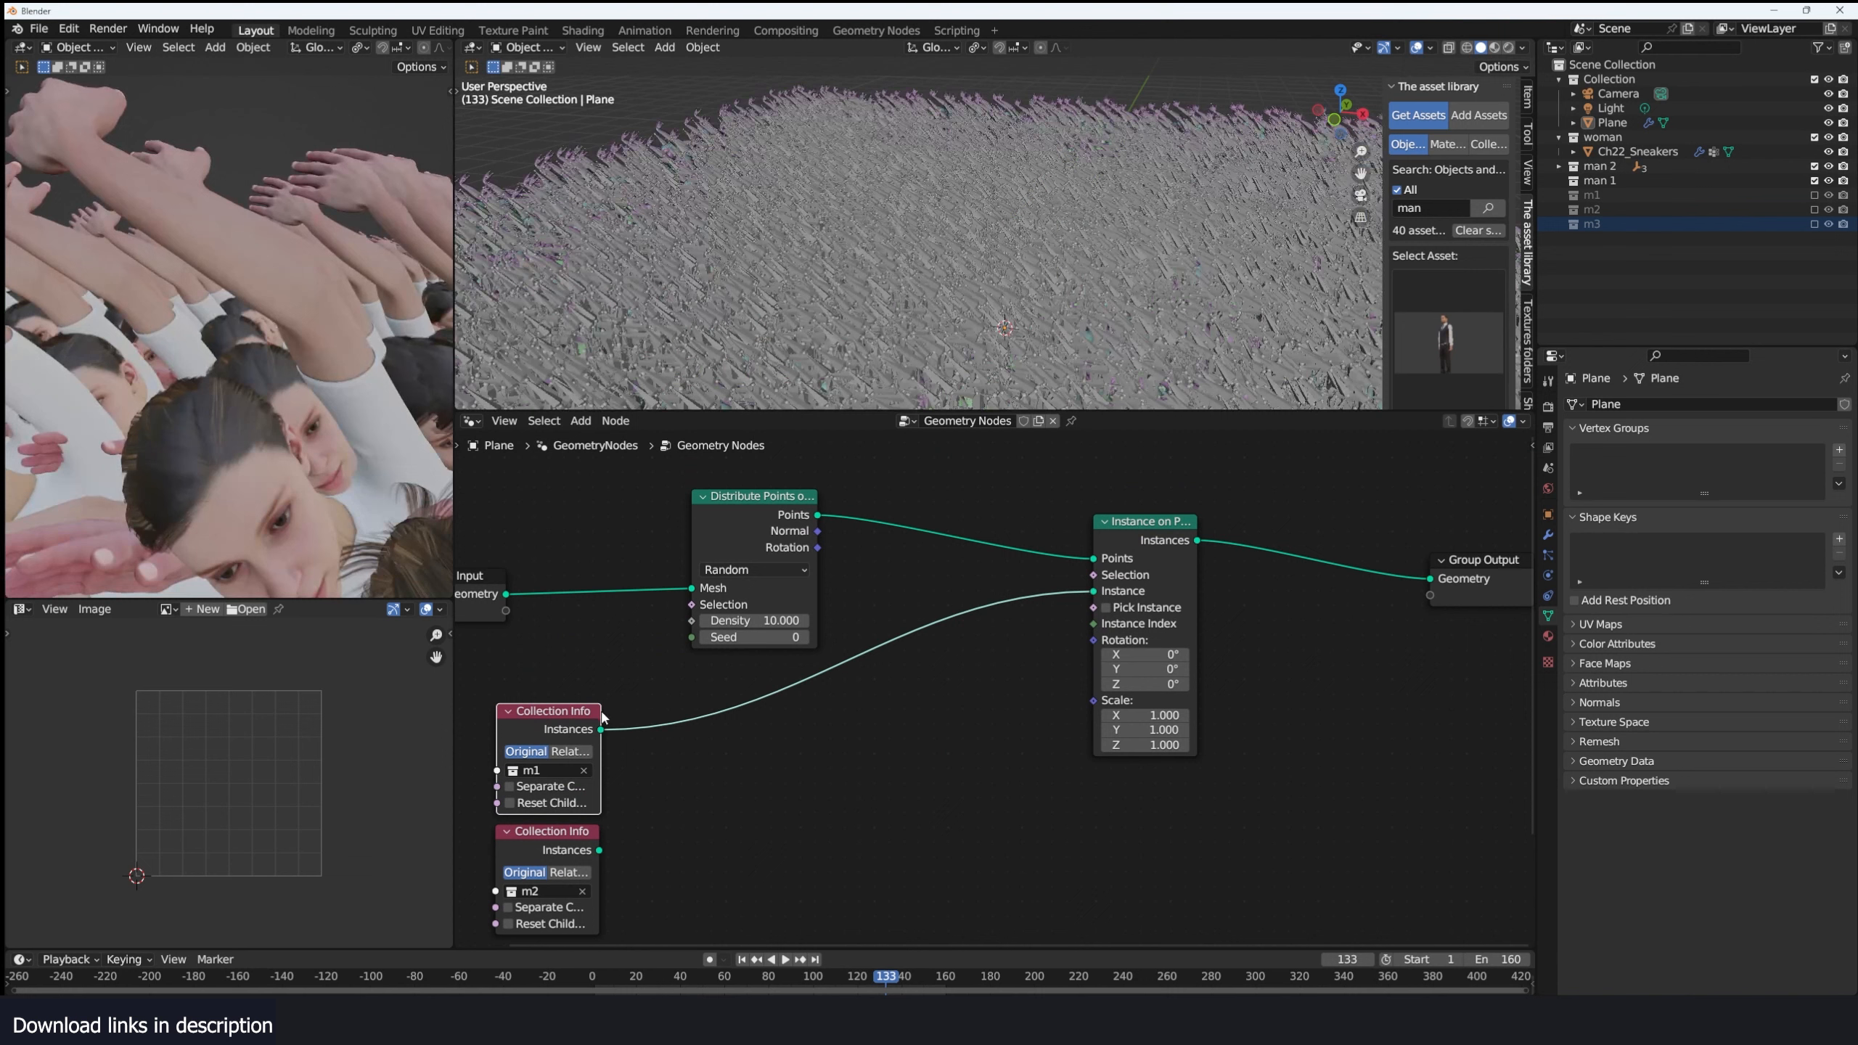
pyautogui.click(753, 620)
pyautogui.write('2')
pyautogui.press('Return')
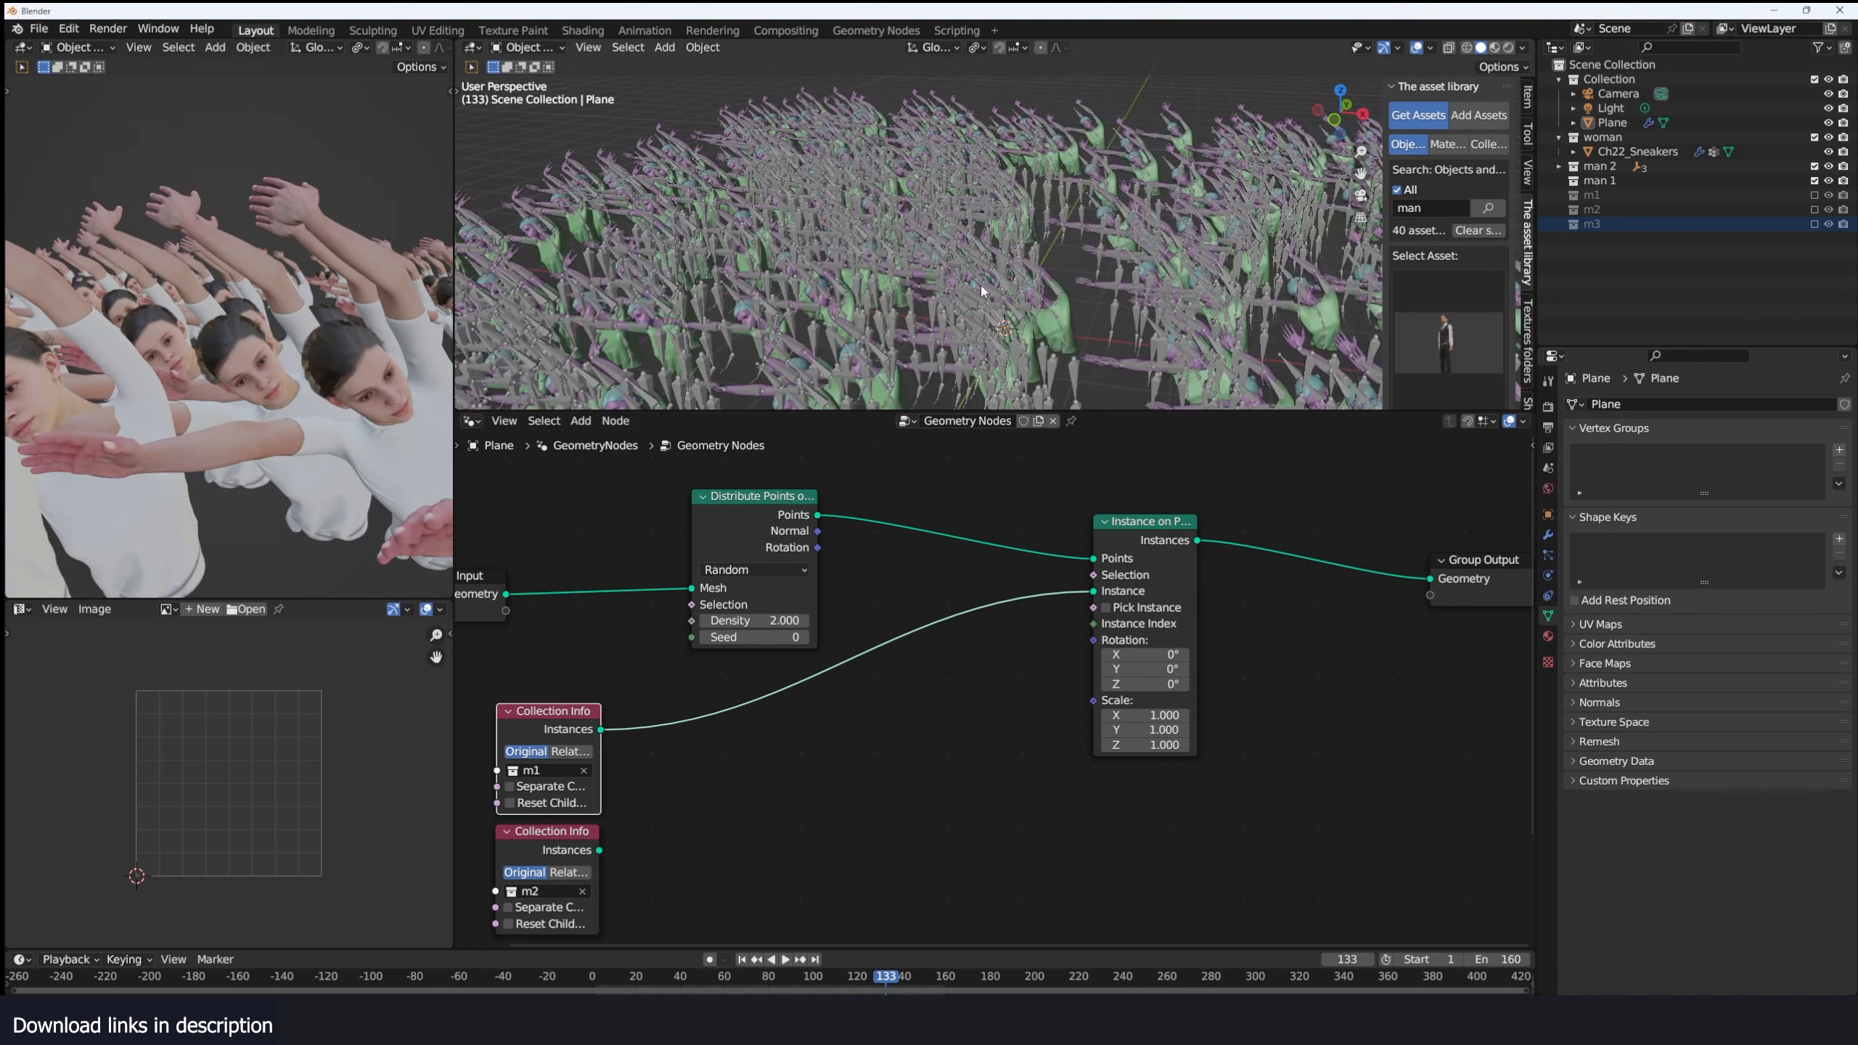
# Re-enable the m1, m2 and m3 collections and hide m1's armature in viewports through its object visibility settings.
pyautogui.keyDown('shift'); pyautogui.moveTo(981, 291); pyautogui.dragTo(1033, 258, button='middle'); pyautogui.keyUp('shift')
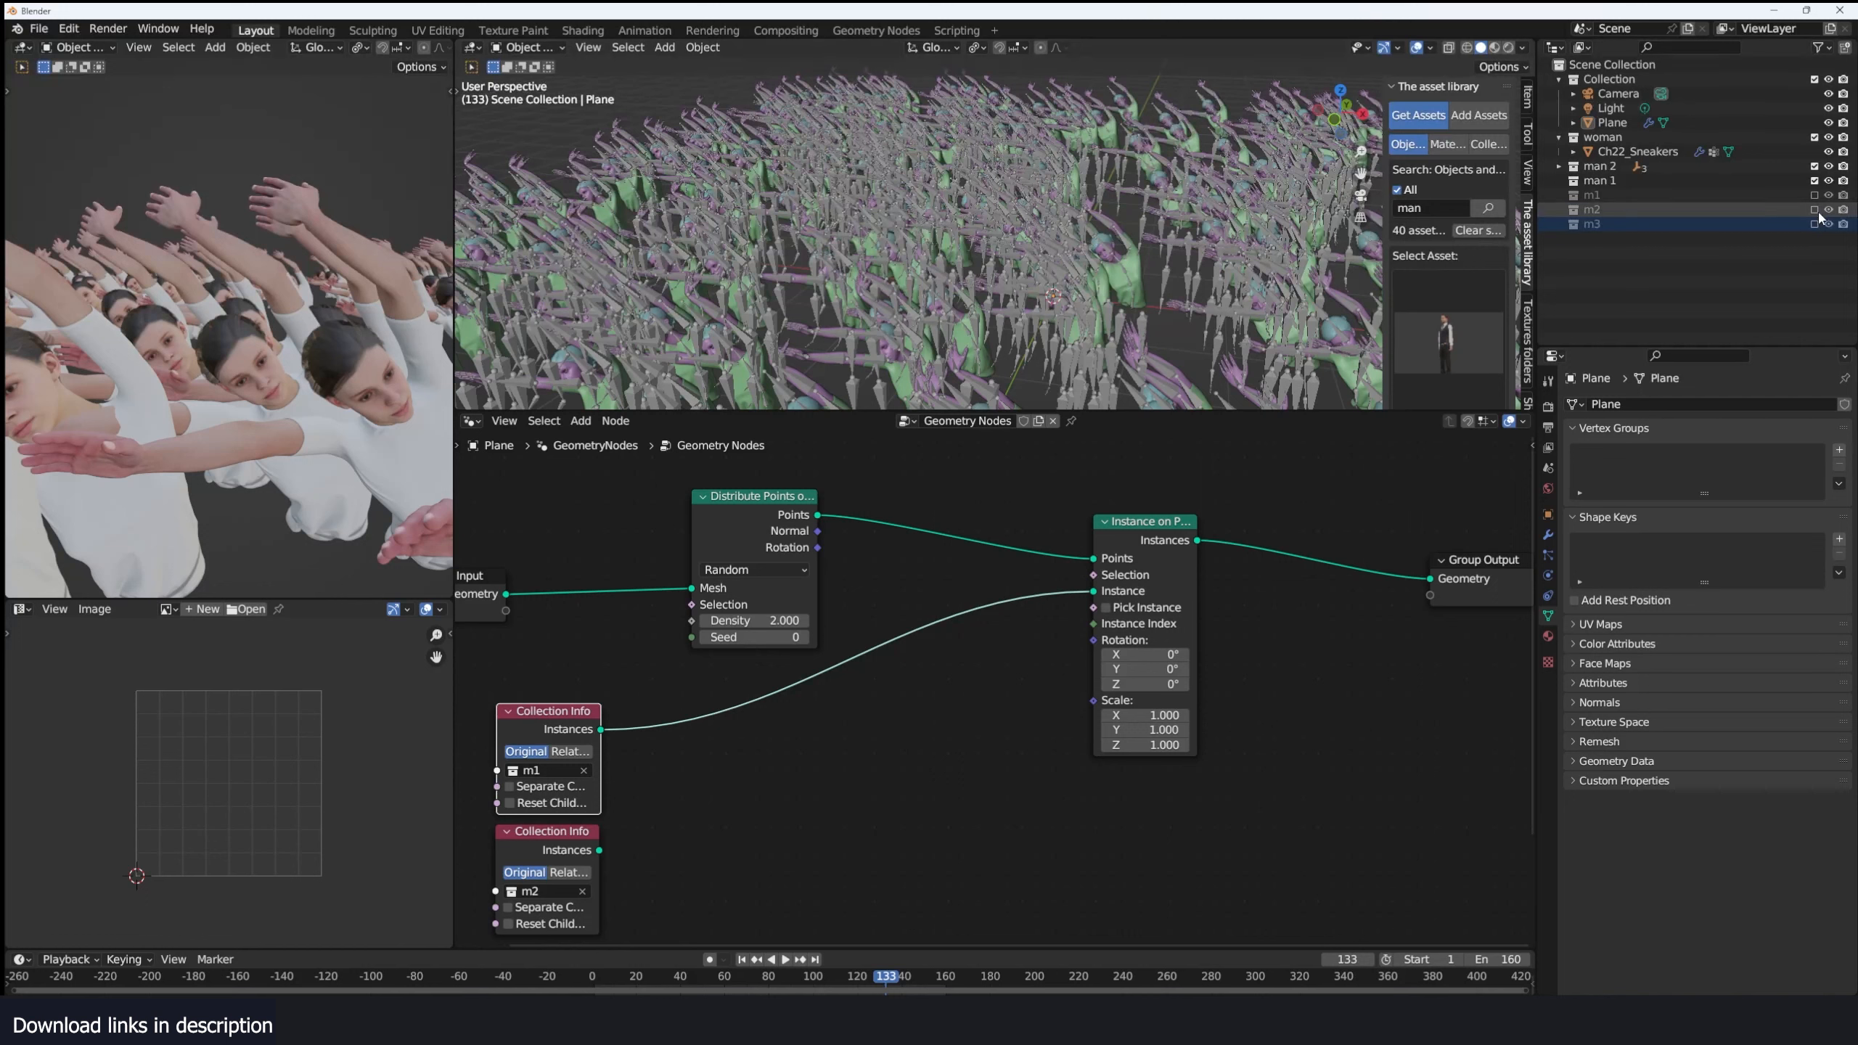
pyautogui.moveTo(1815, 196); pyautogui.dragTo(1818, 235)
pyautogui.click(1559, 195)
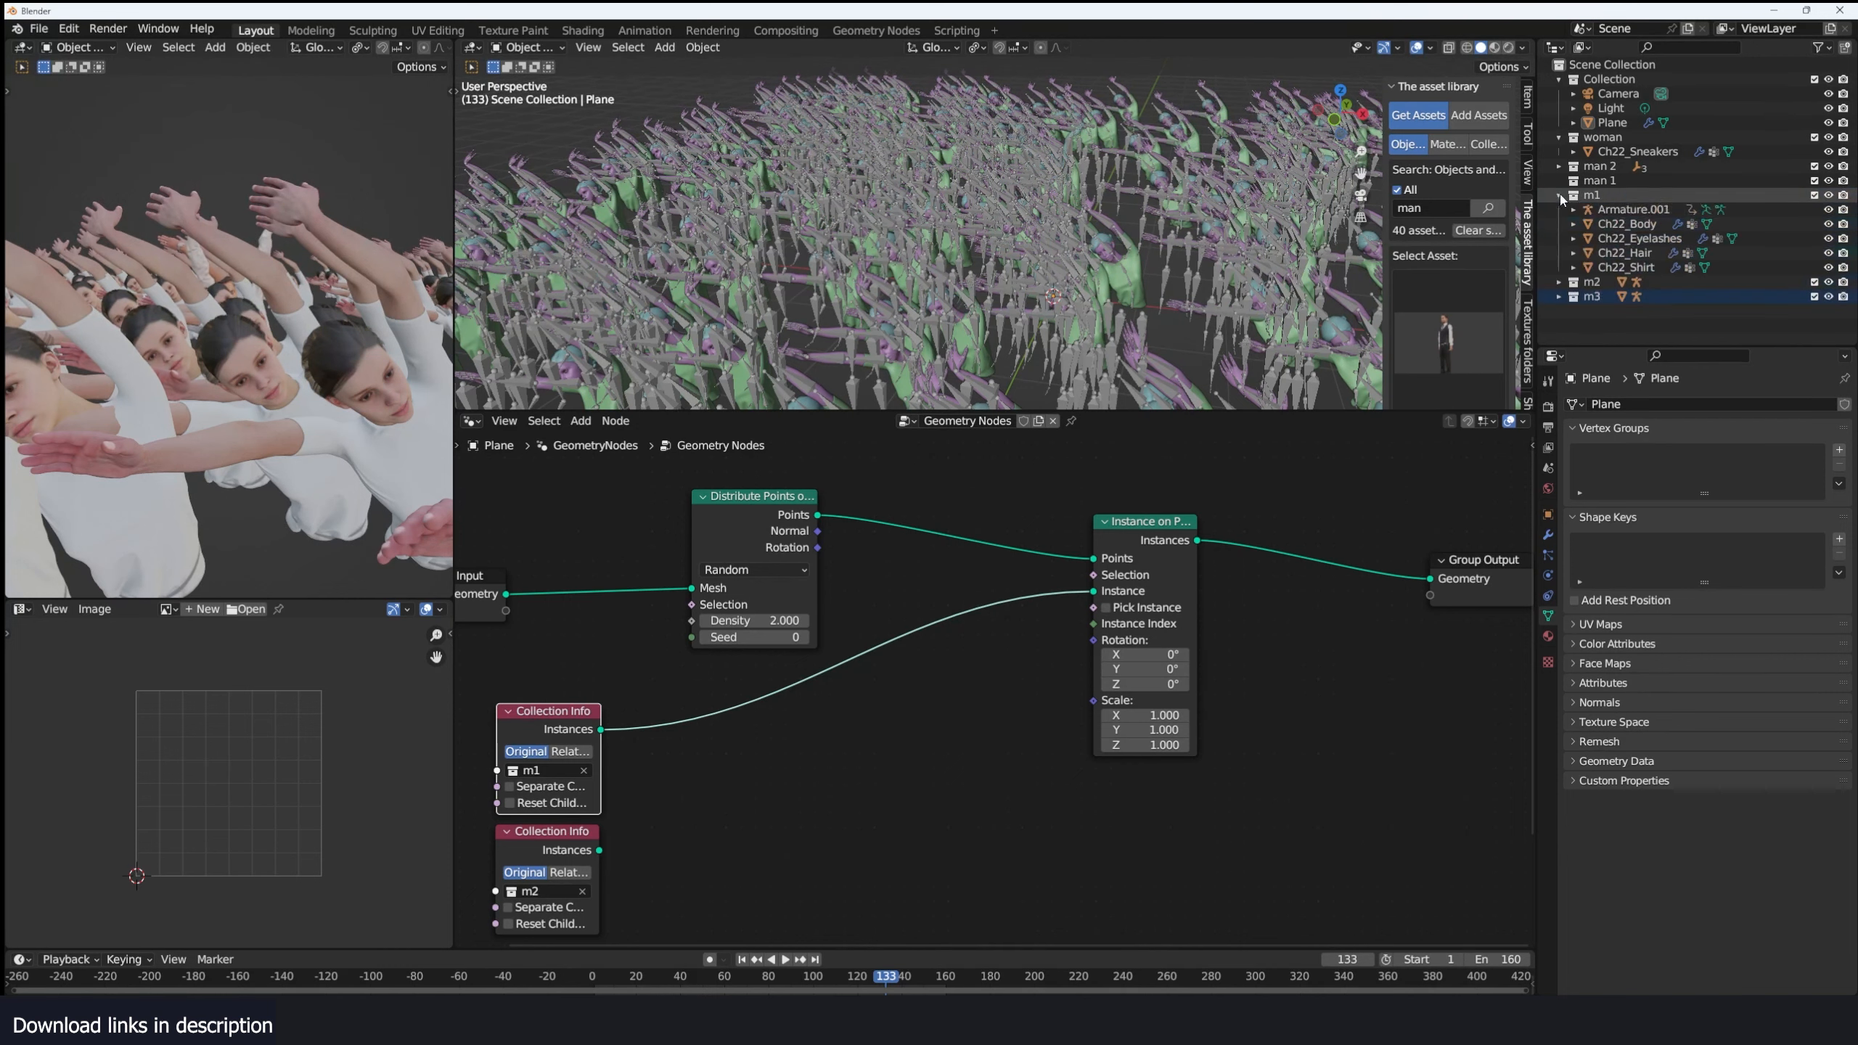
pyautogui.click(1631, 209)
pyautogui.click(1547, 515)
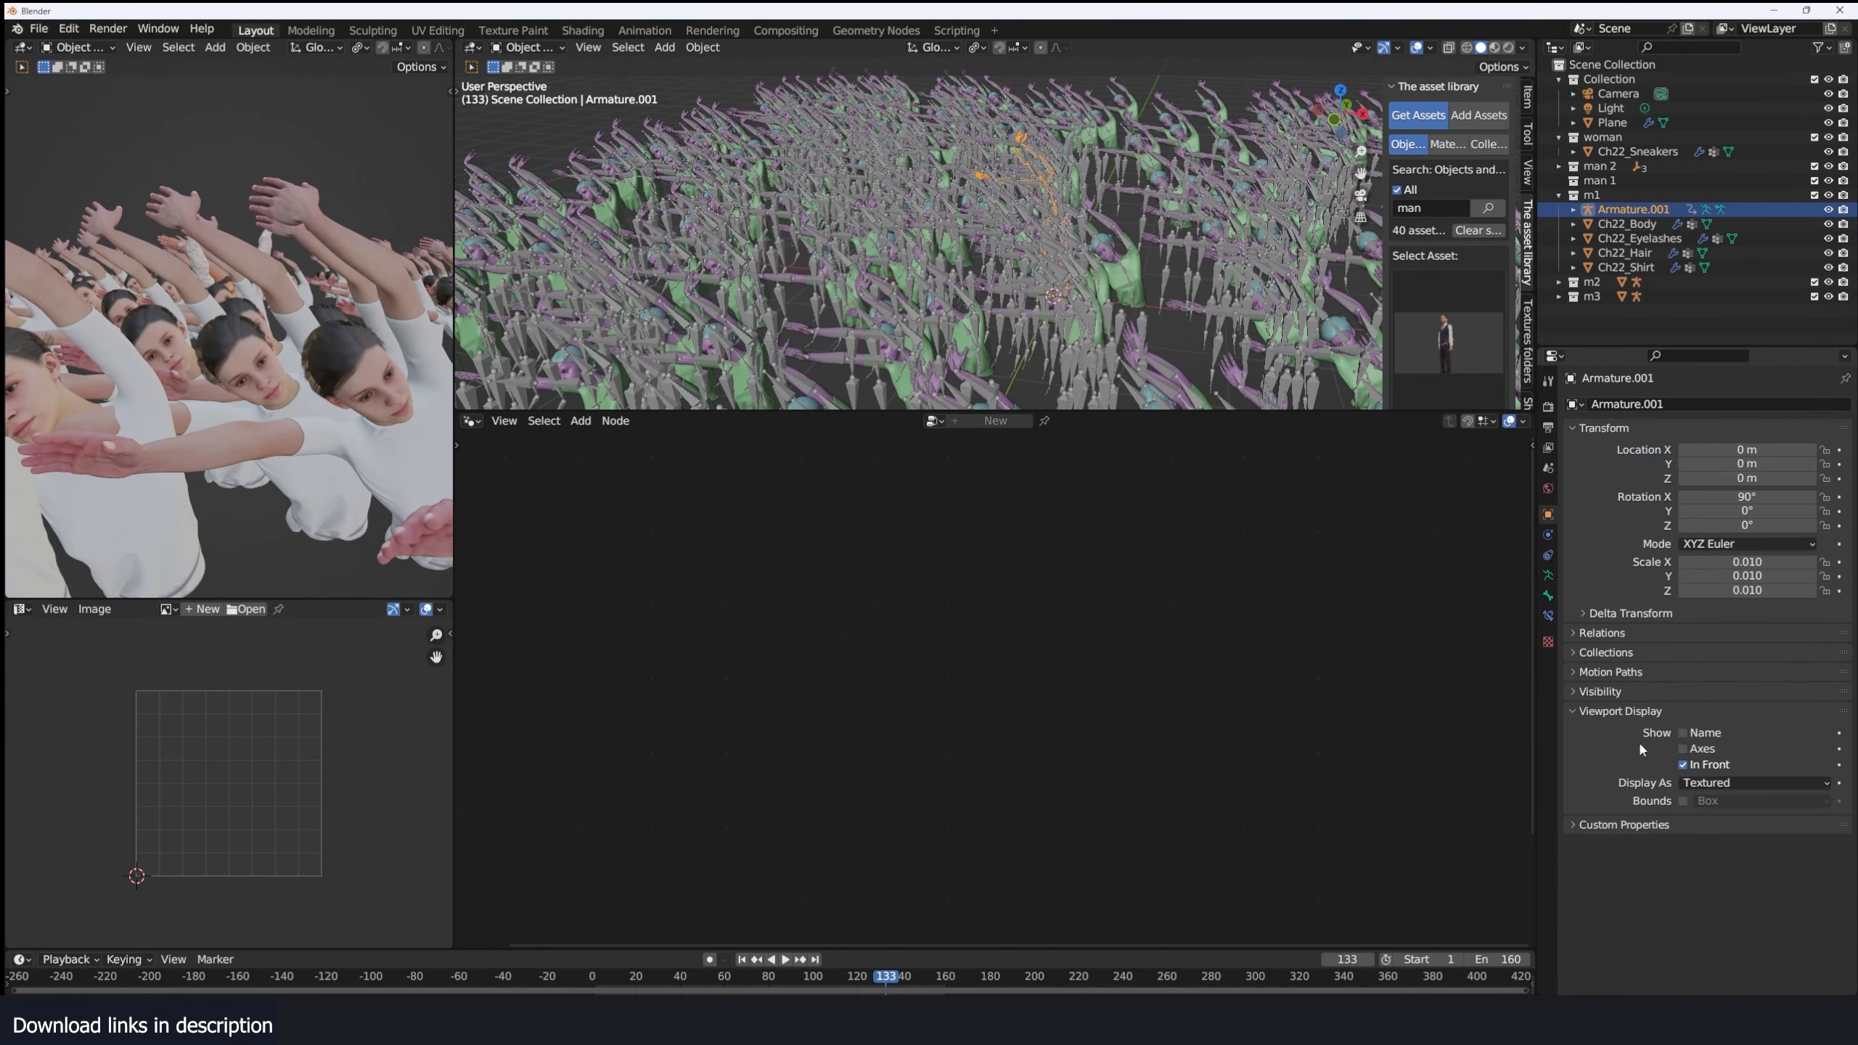
pyautogui.click(1682, 711)
pyautogui.click(1682, 691)
pyautogui.click(1708, 731)
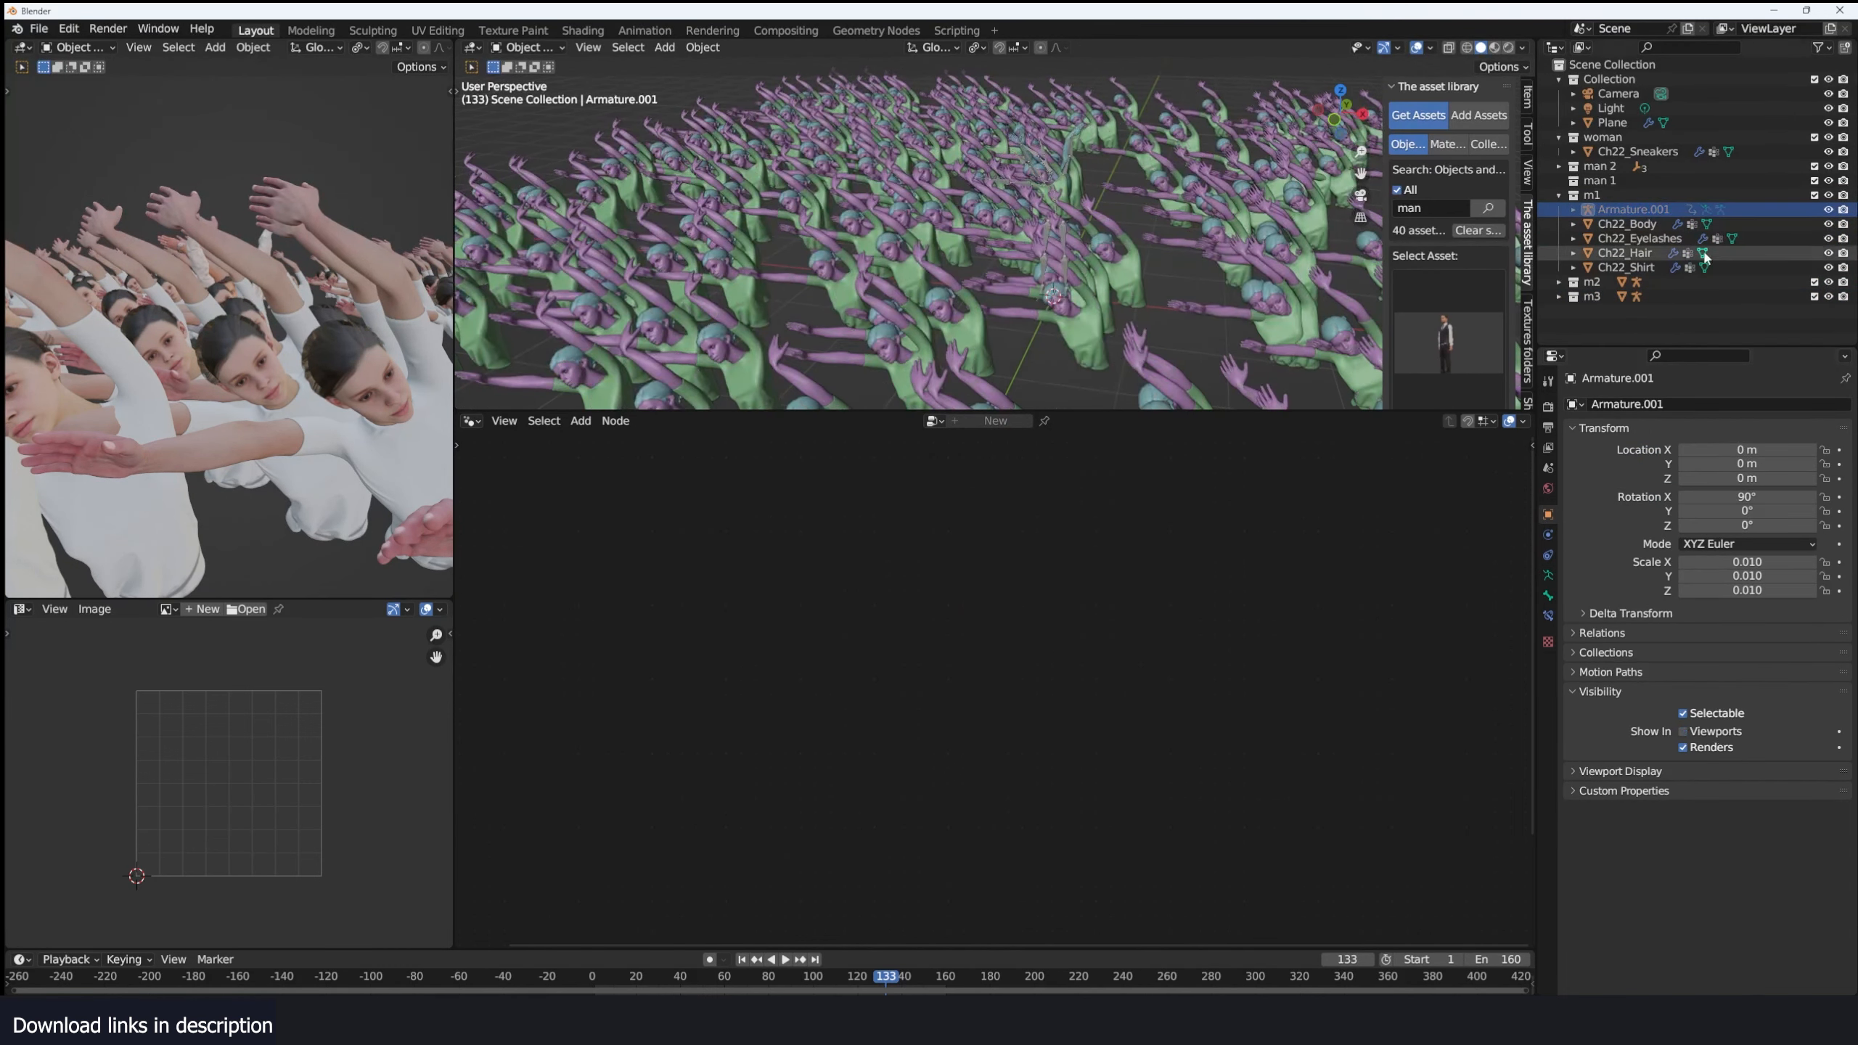
# Hide the armatures of the m2 and m3 collections in viewports.
pyautogui.click(1559, 282)
pyautogui.click(1632, 296)
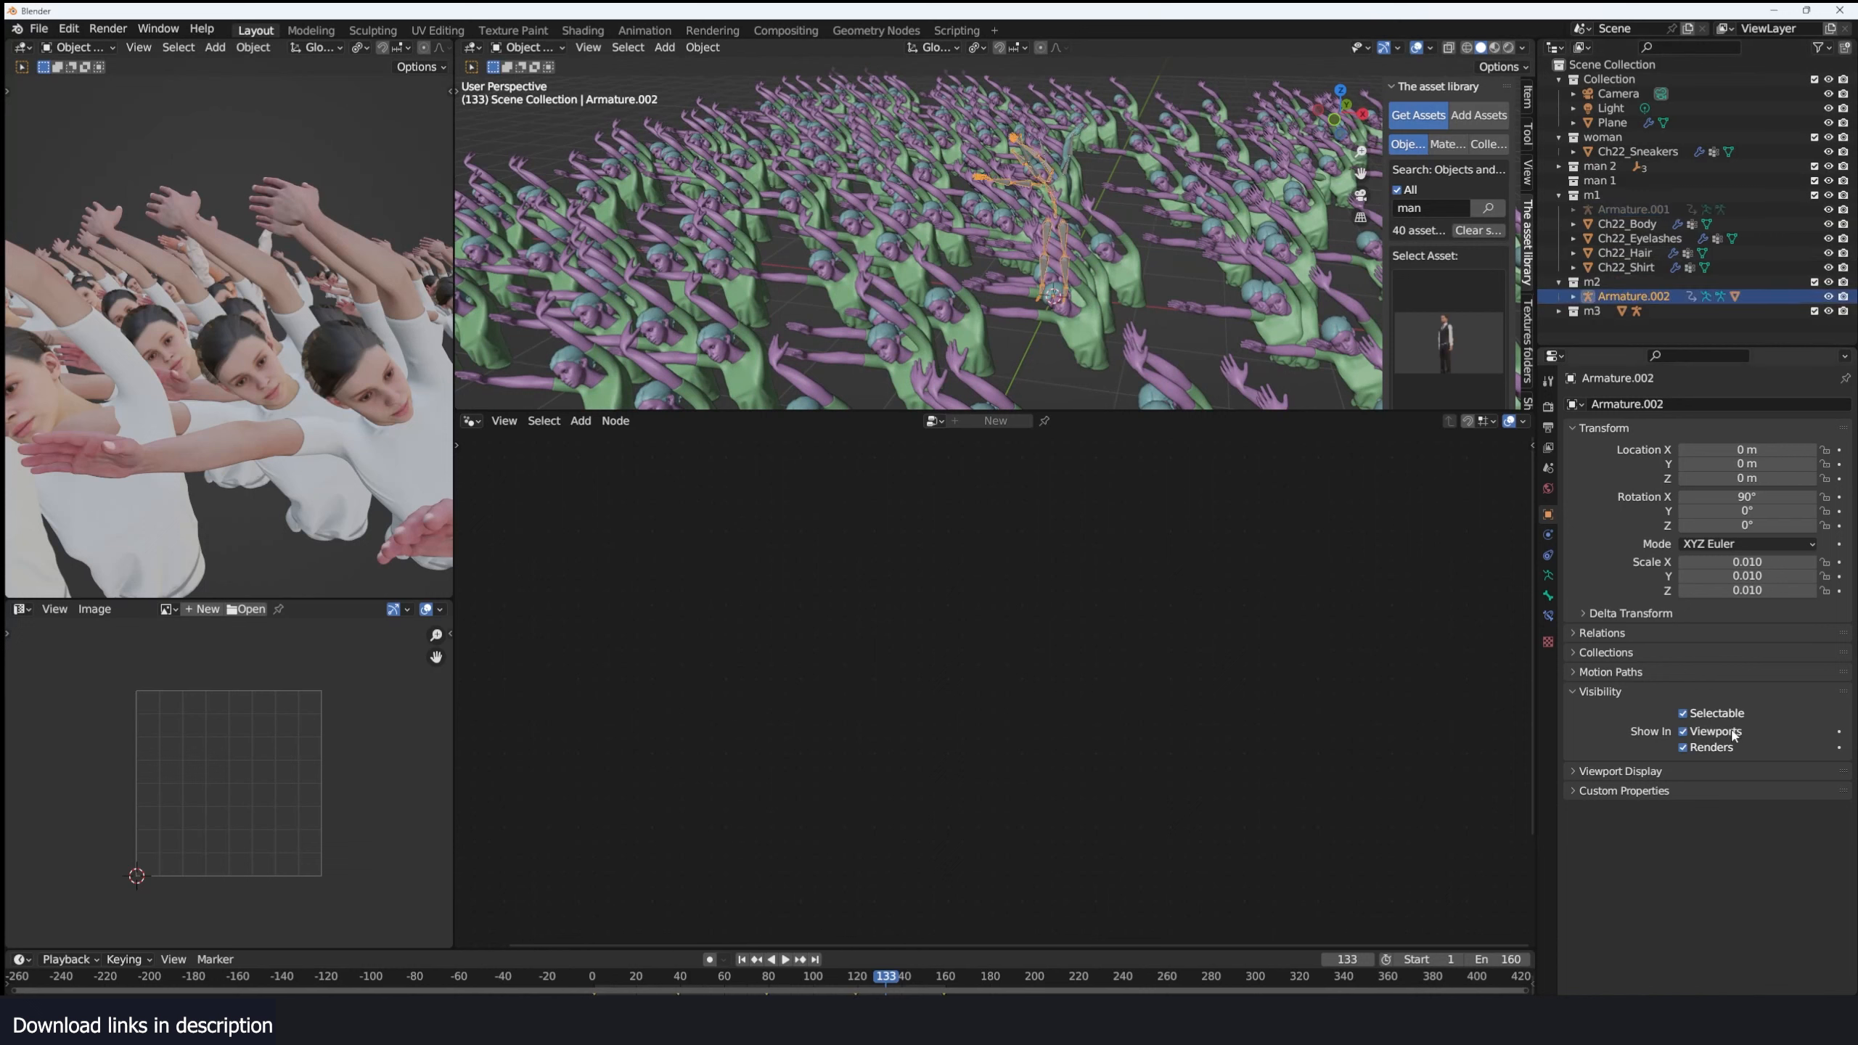
pyautogui.click(1696, 732)
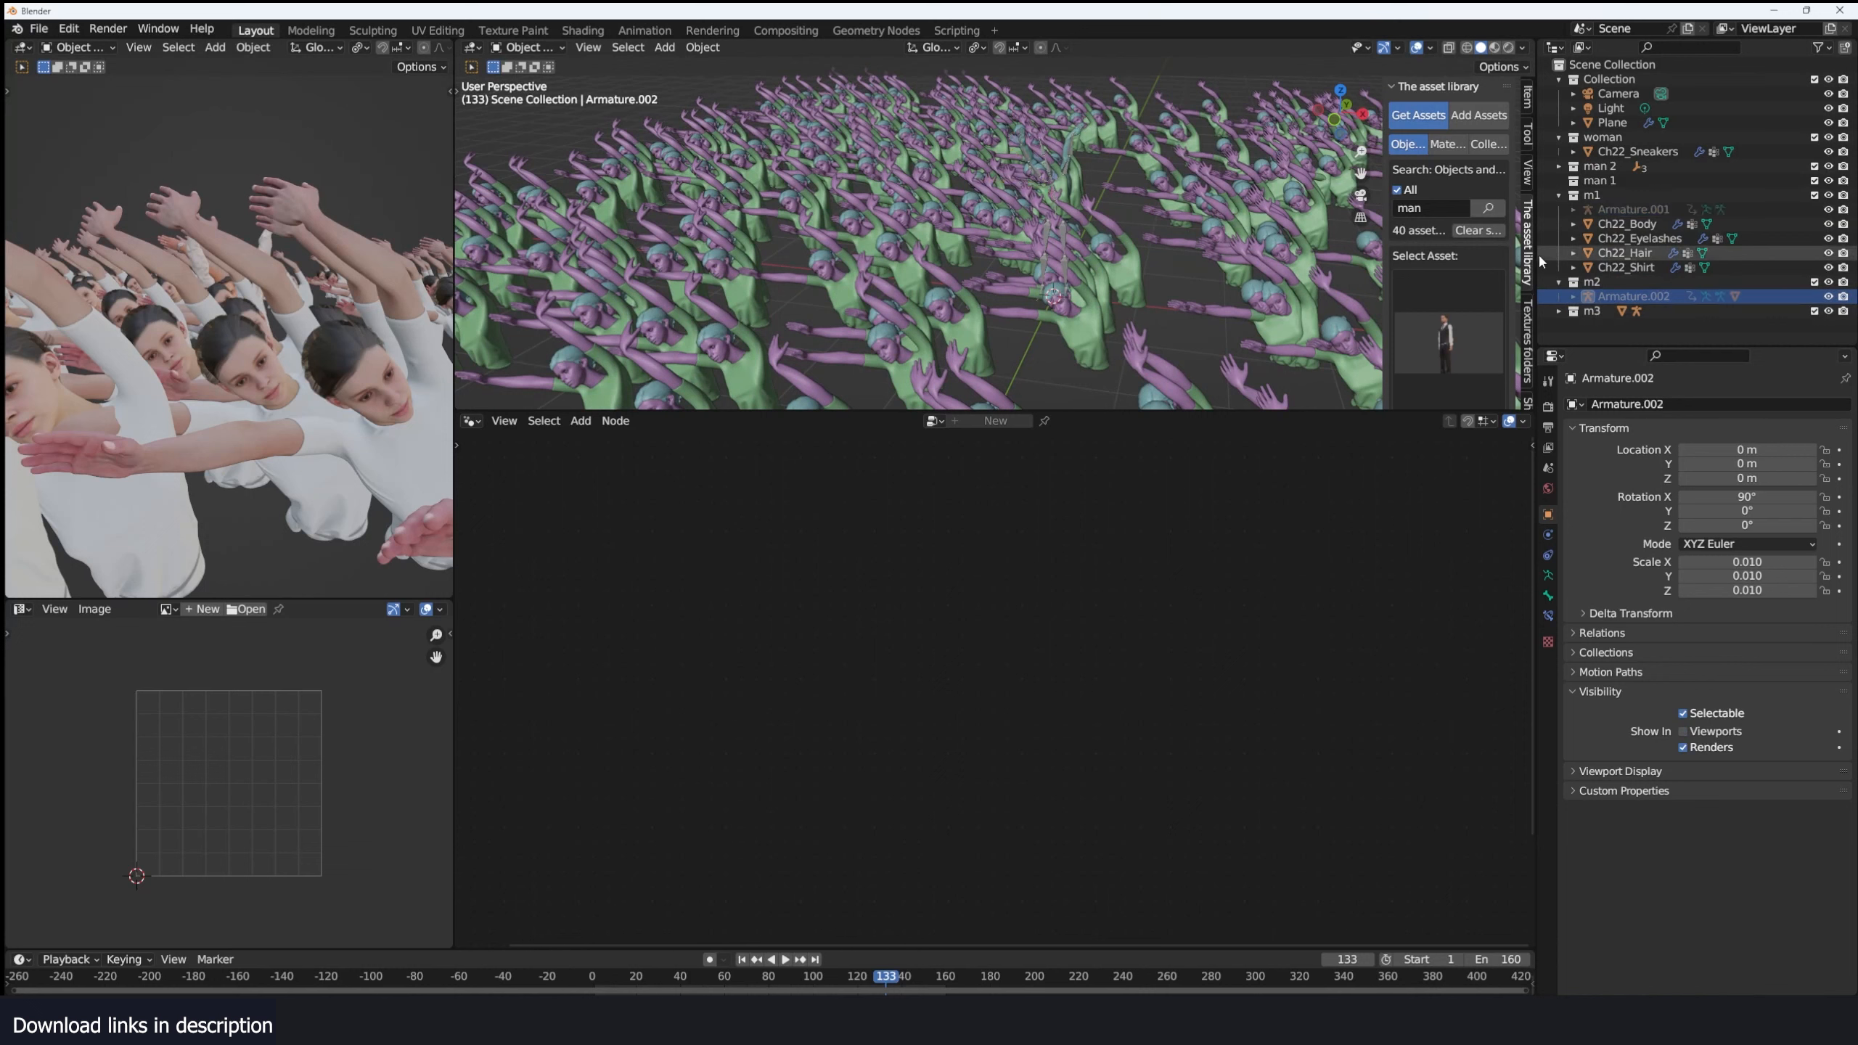
pyautogui.click(1559, 311)
pyautogui.click(1599, 325)
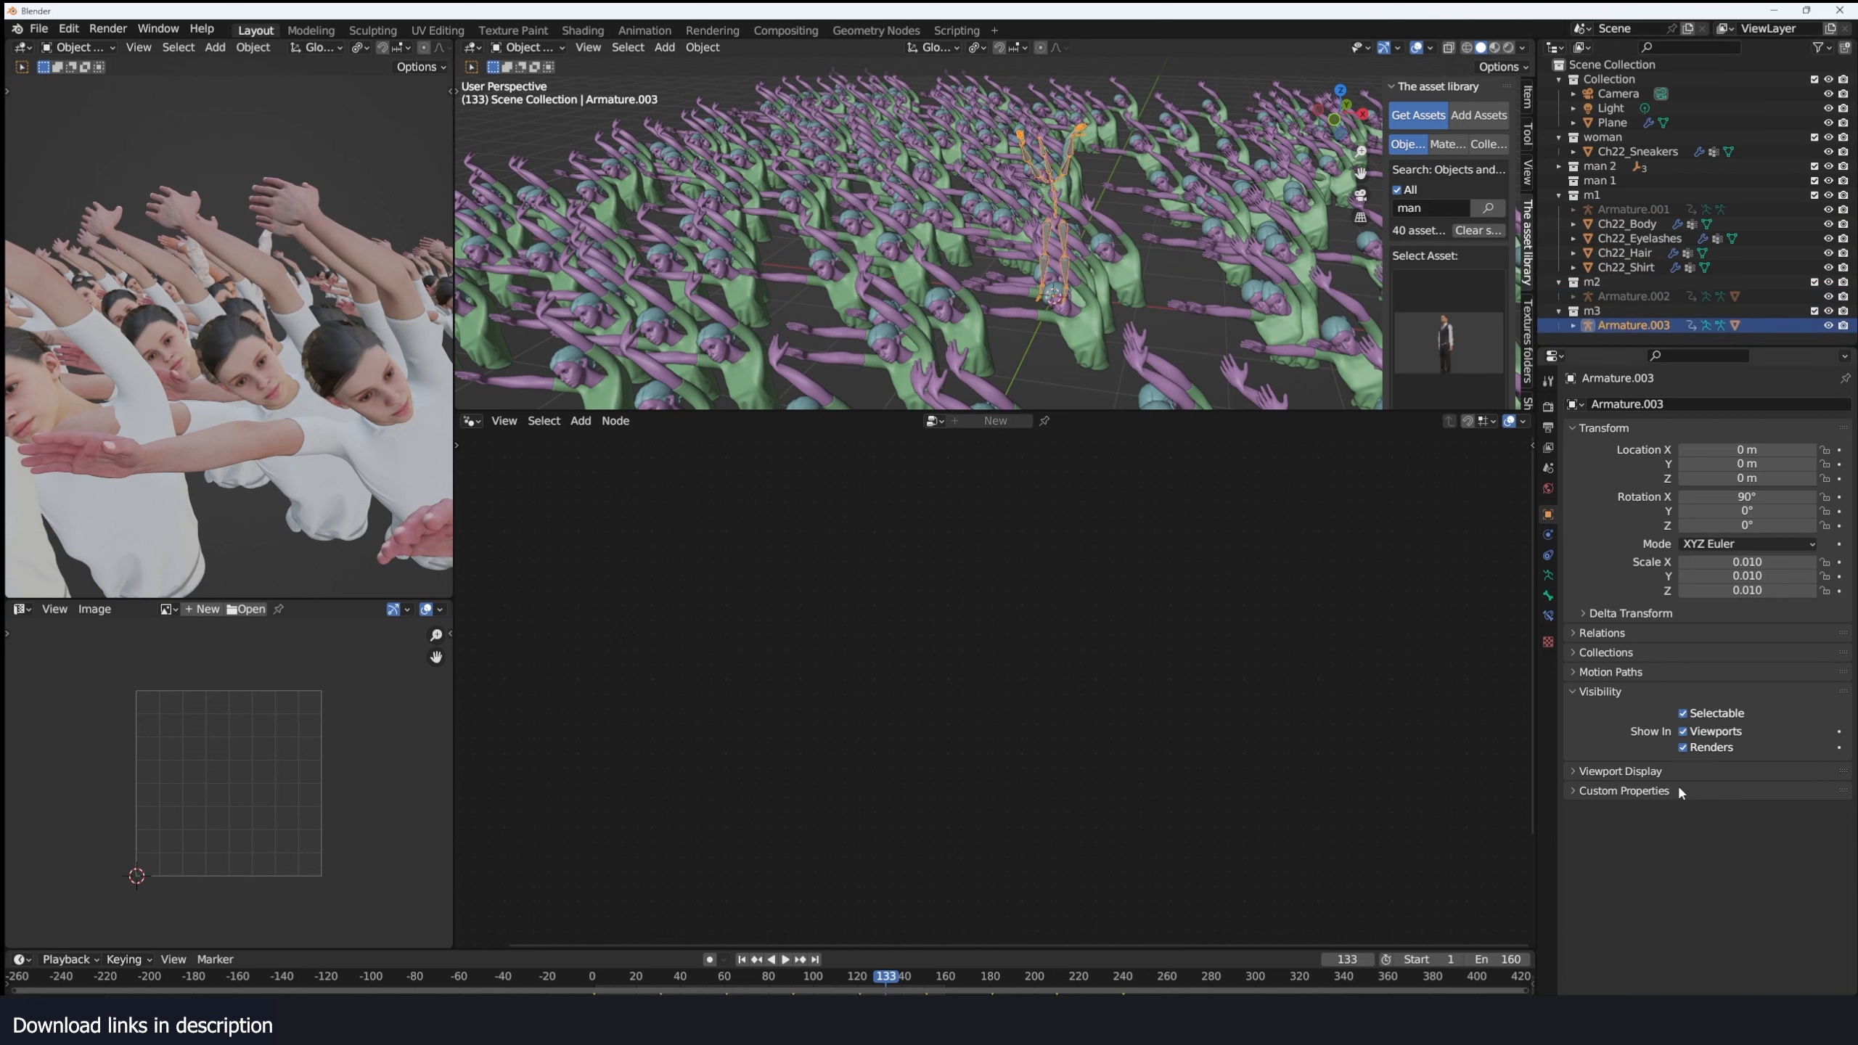
pyautogui.click(1682, 731)
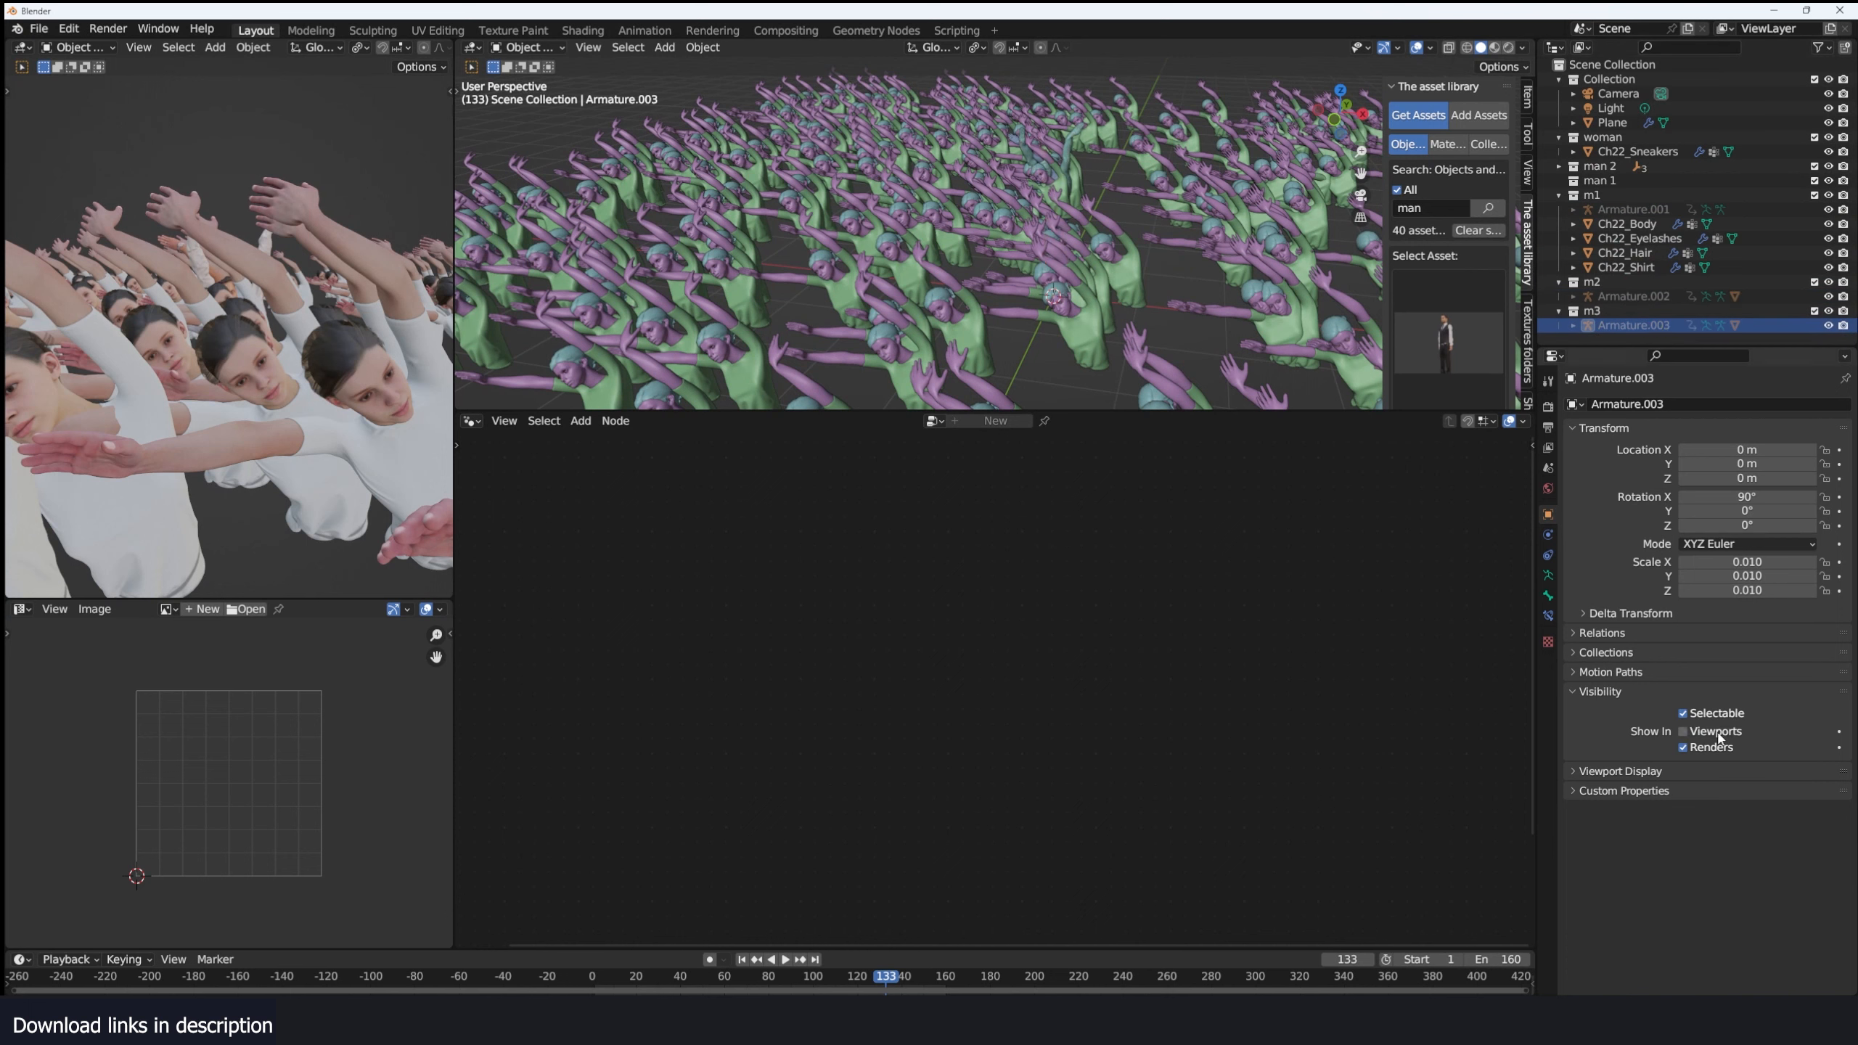
# Collapse and exclude the m1, m2 and m3 collections from the view layer again, and select the crowd plane.
pyautogui.click(1559, 194)
pyautogui.click(1558, 166)
pyautogui.click(1559, 167)
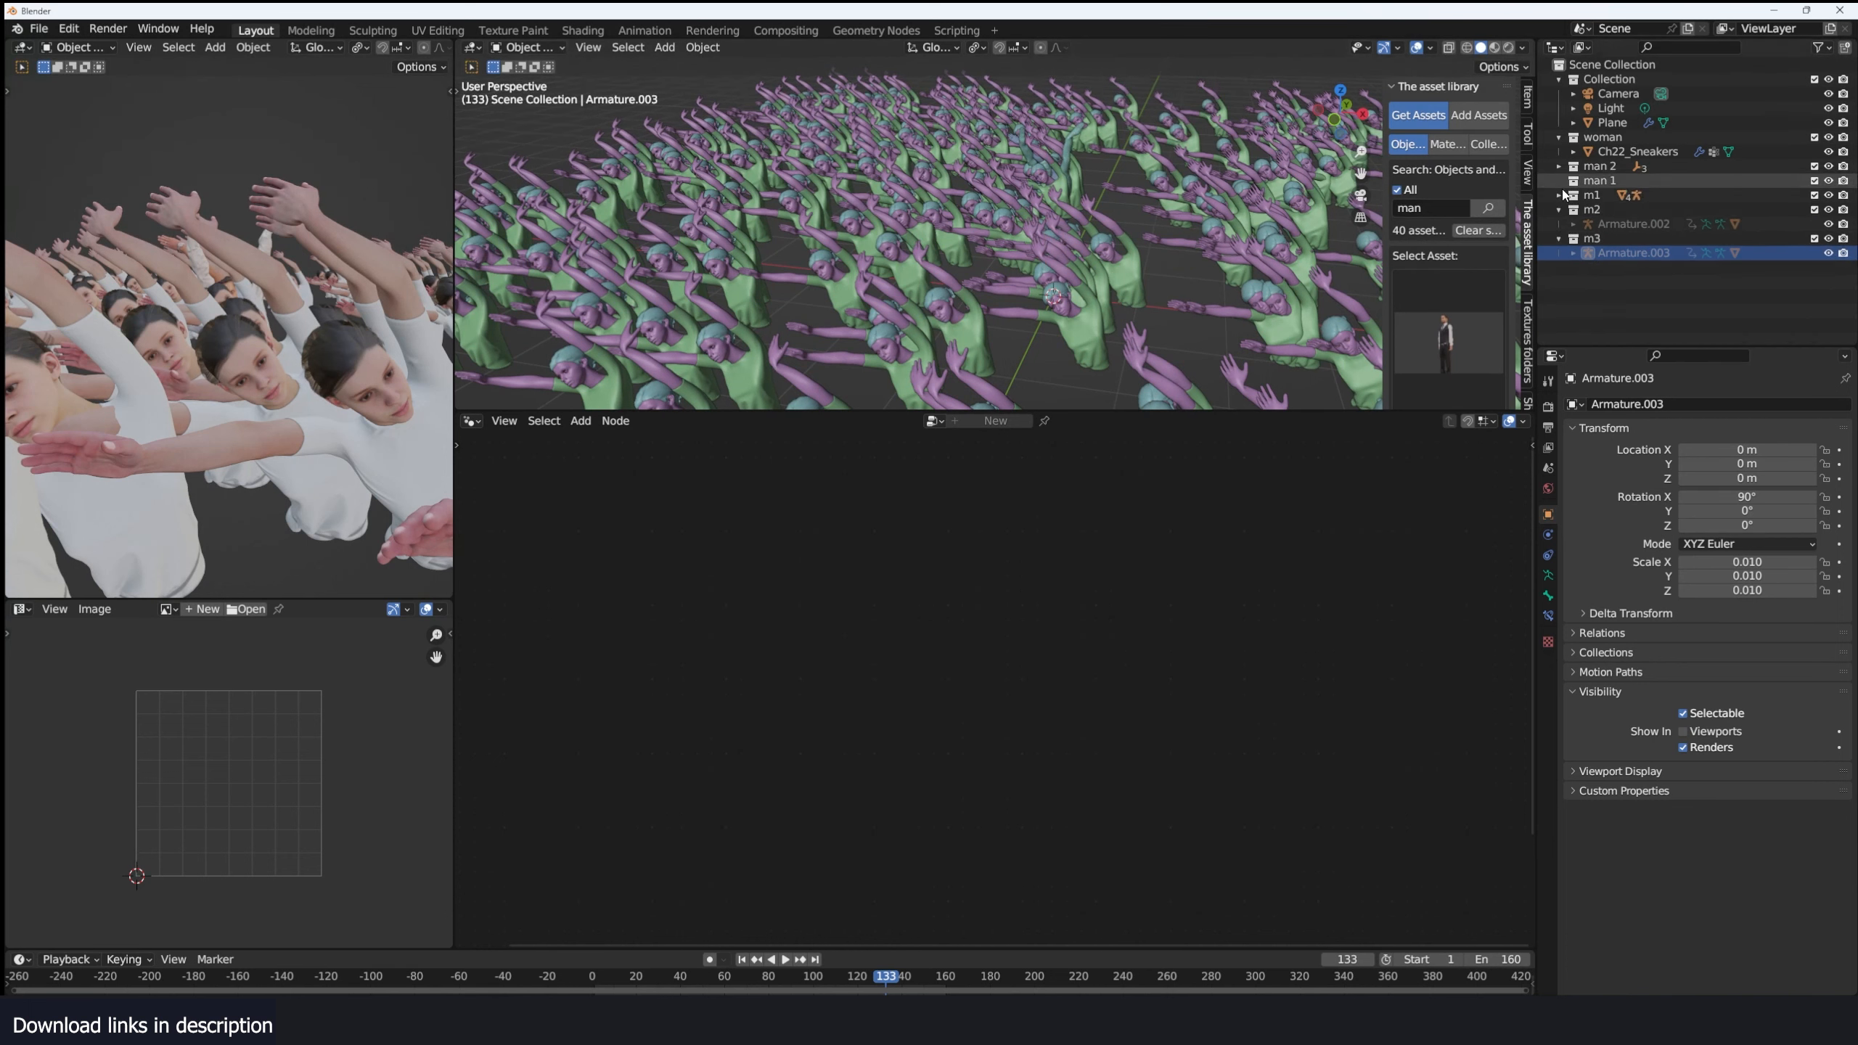
pyautogui.click(1560, 209)
pyautogui.moveTo(1815, 196); pyautogui.dragTo(1815, 226)
pyautogui.click(1080, 284)
# Play the animation and examine how the scattered crowd waves, stopping at frame 80.
pyautogui.scroll(-4, 1076, 283)
pyautogui.moveTo(1068, 284); pyautogui.dragTo(1090, 285, button='middle')
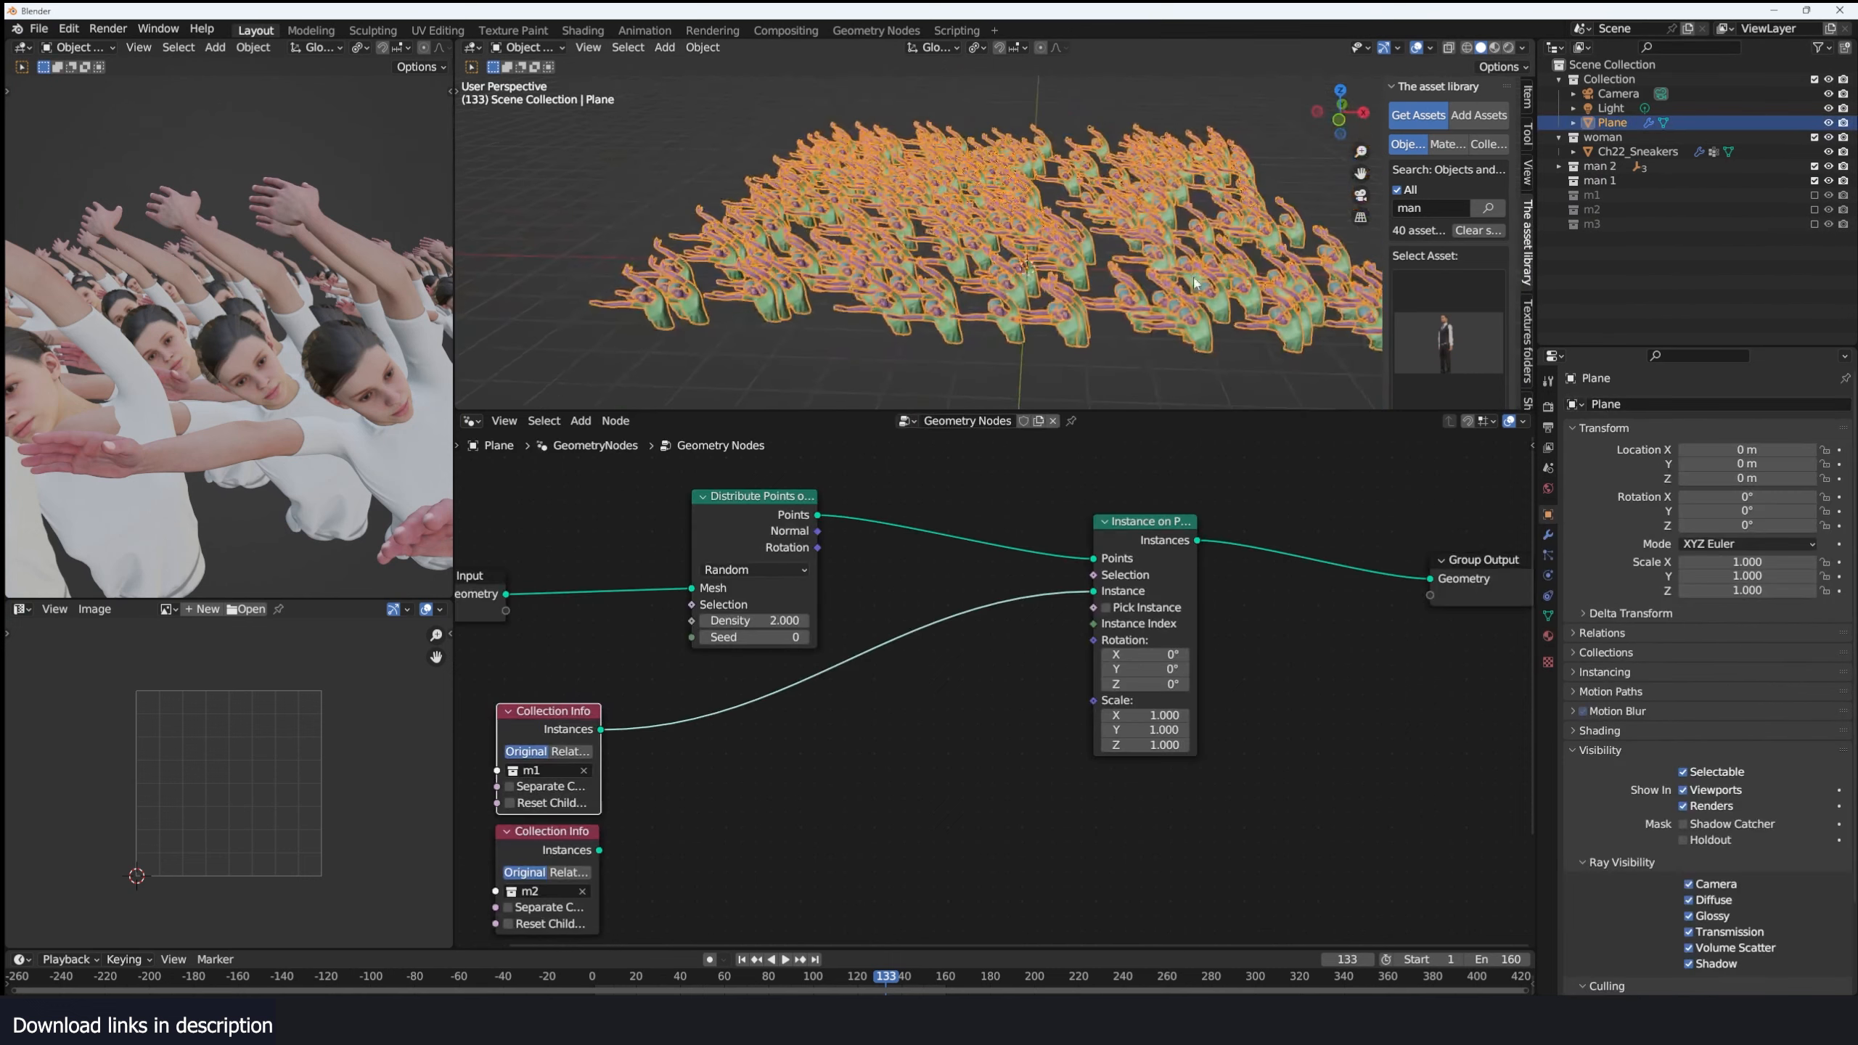
pyautogui.press('space')
pyautogui.click(1092, 291)
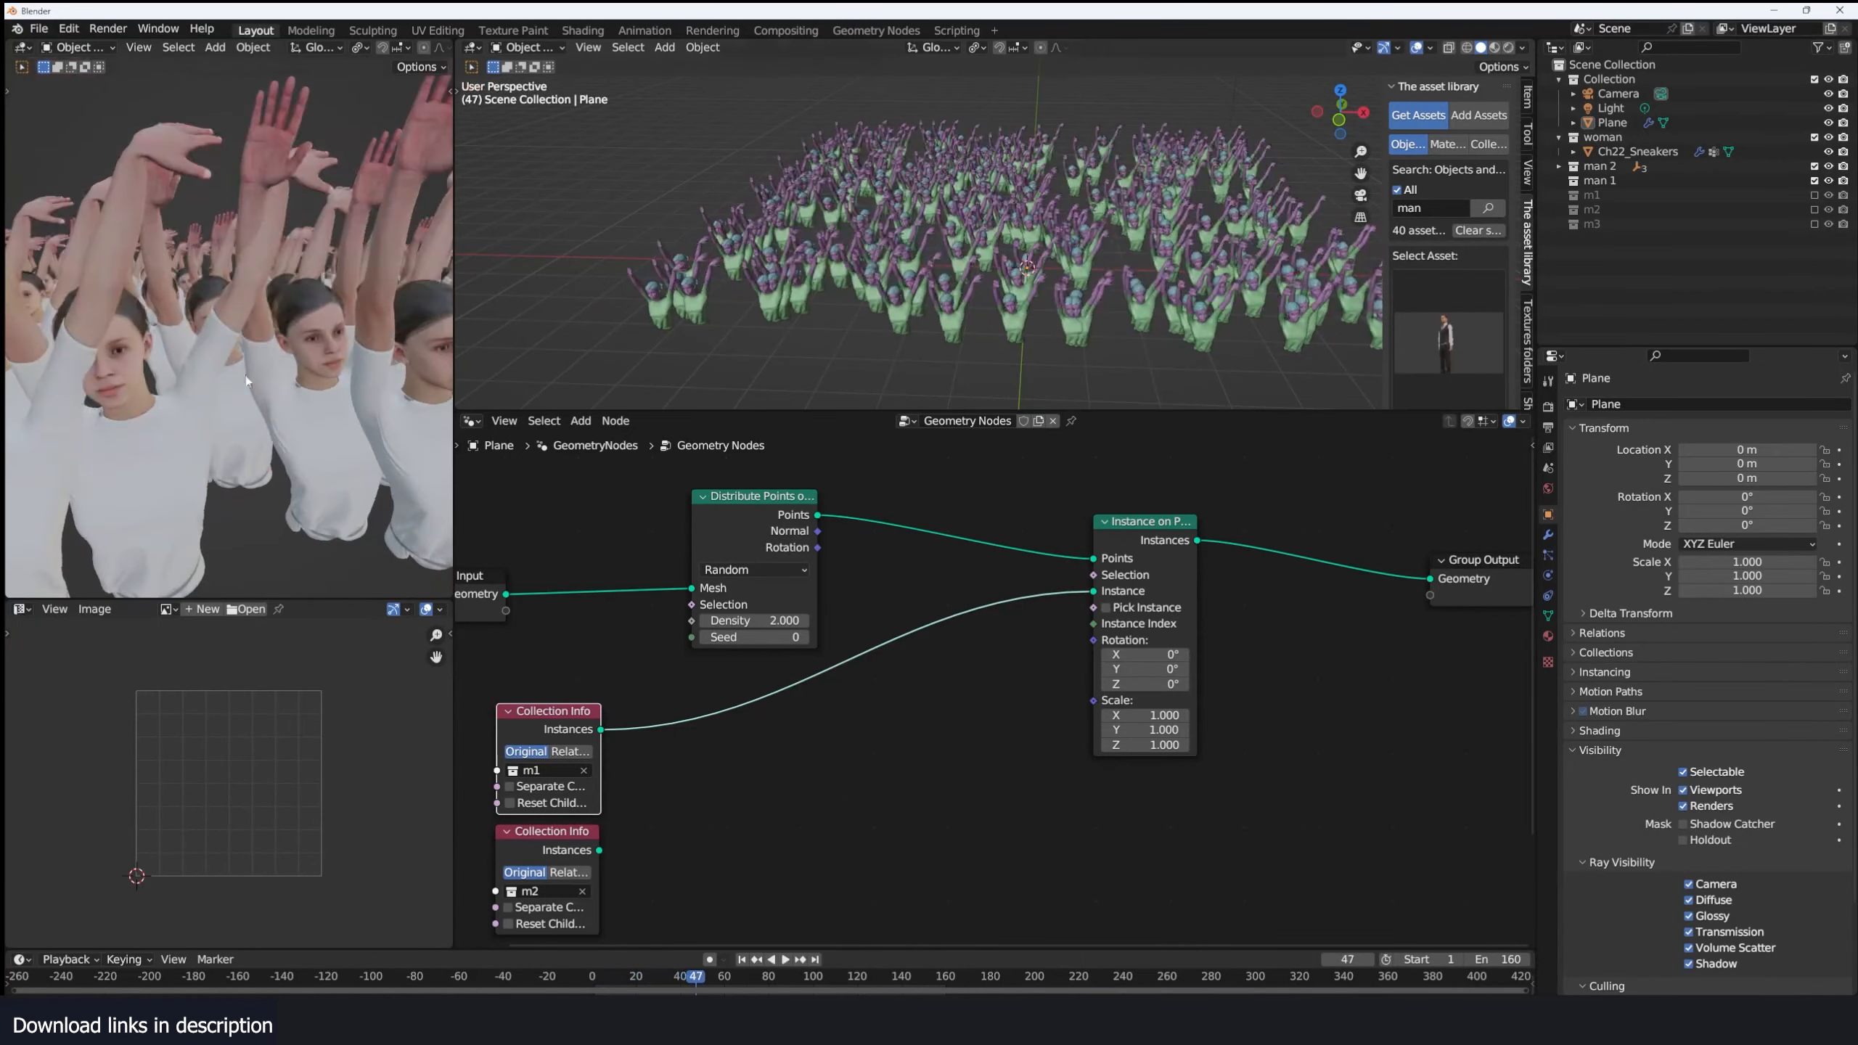
pyautogui.press('space')
pyautogui.press('space')
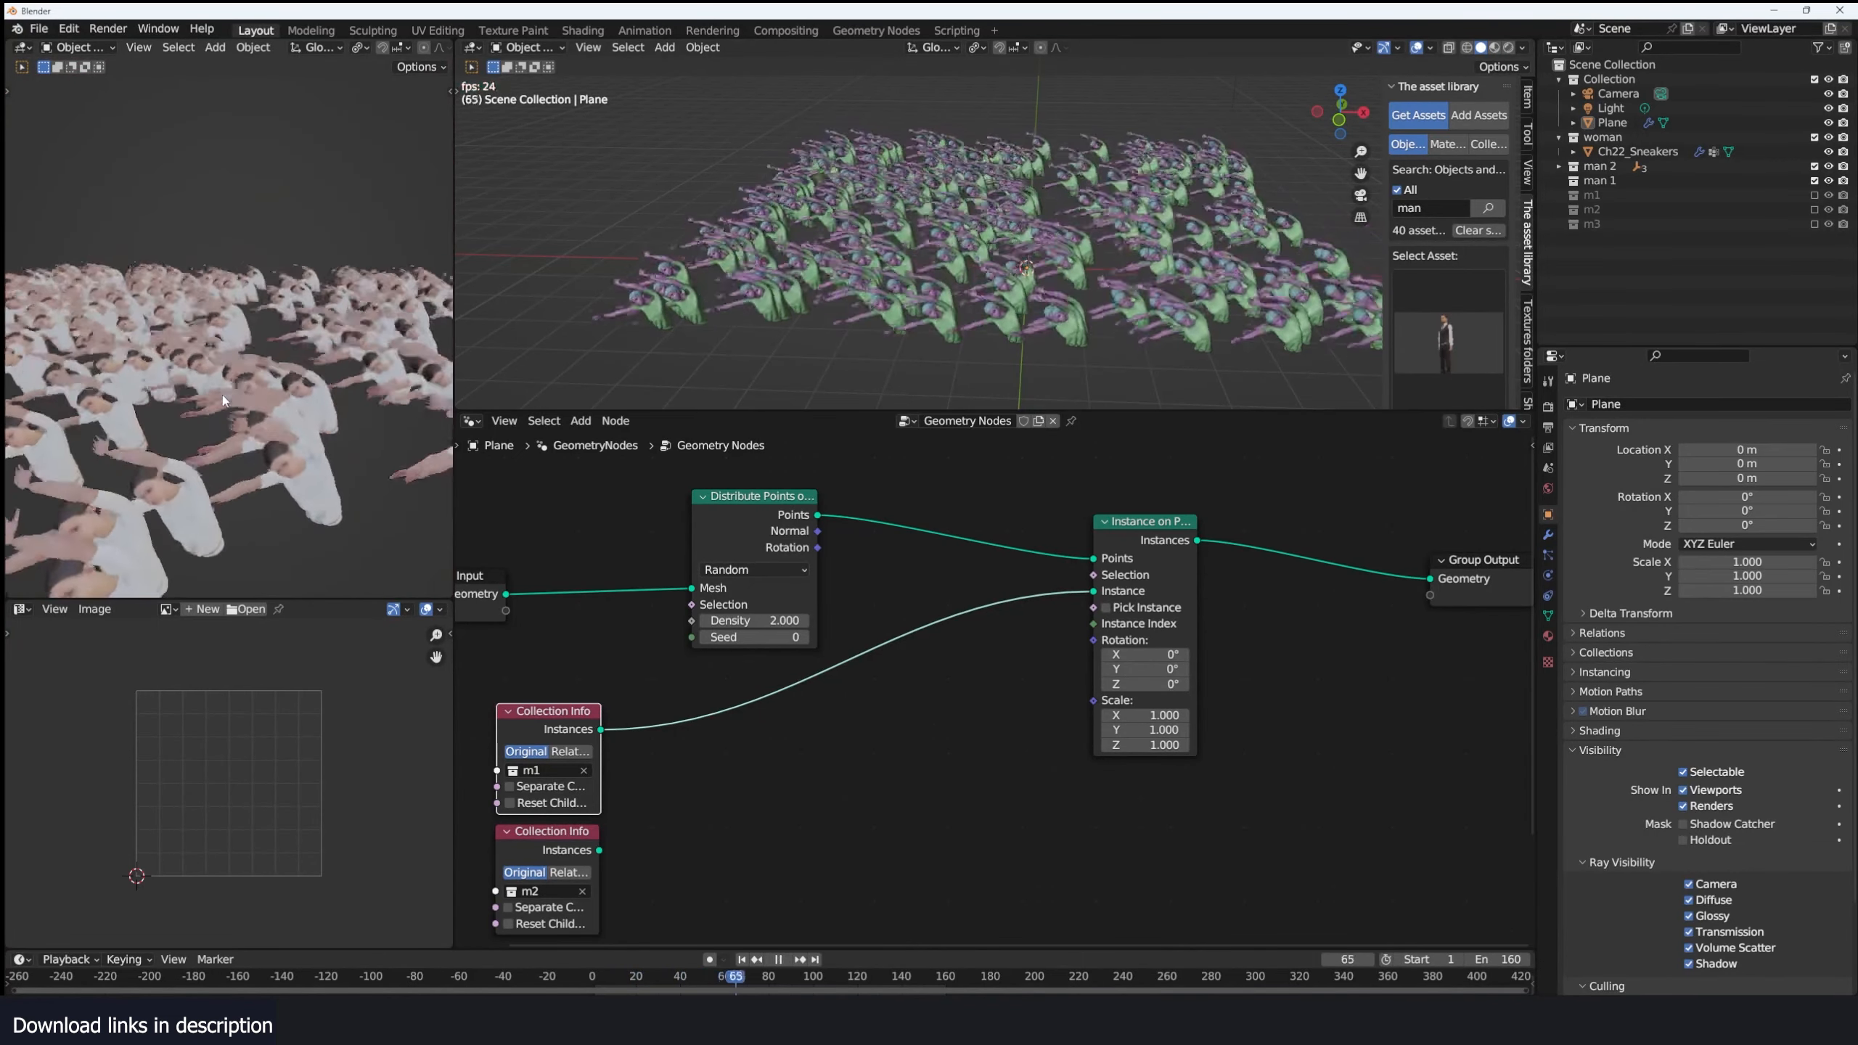
pyautogui.press('space')
# Replace m1 with the m2 collection's instances as the Instance input of Instance on Points.
pyautogui.moveTo(798, 705); pyautogui.dragTo(1009, 671, button='middle')
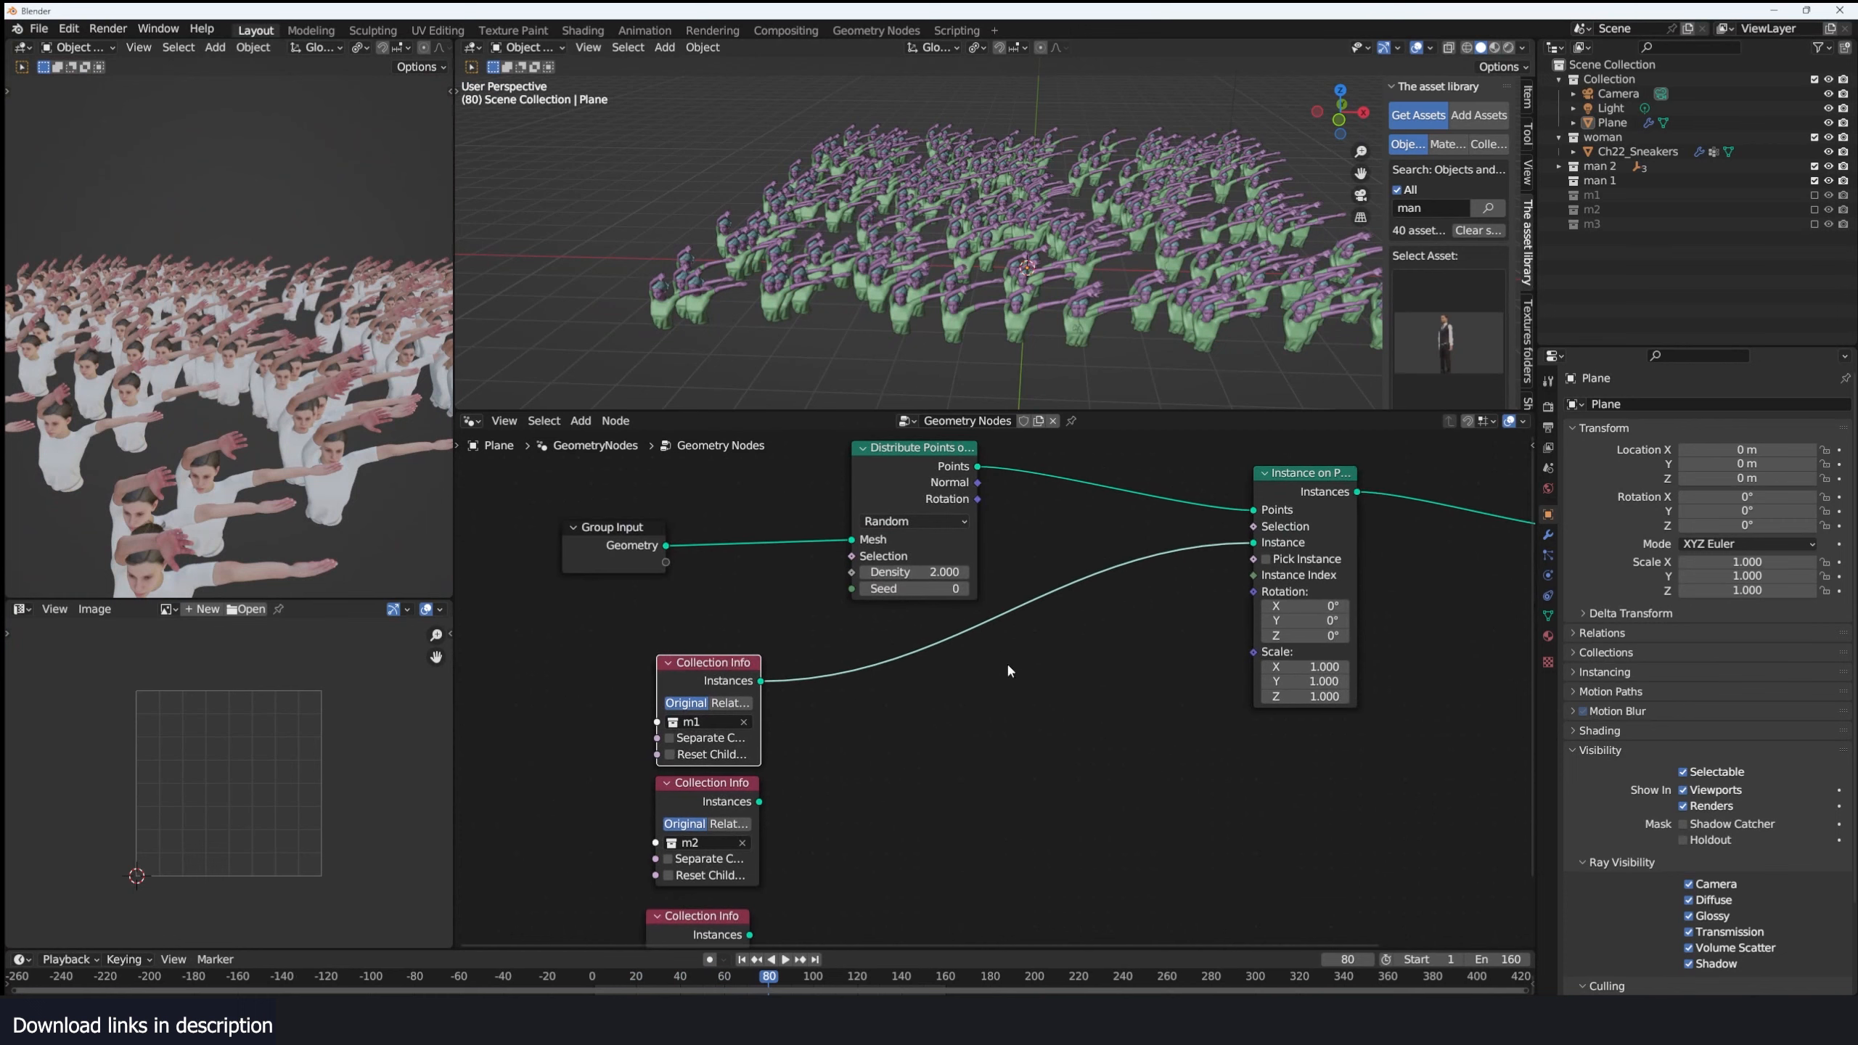
pyautogui.moveTo(757, 808); pyautogui.dragTo(1253, 542)
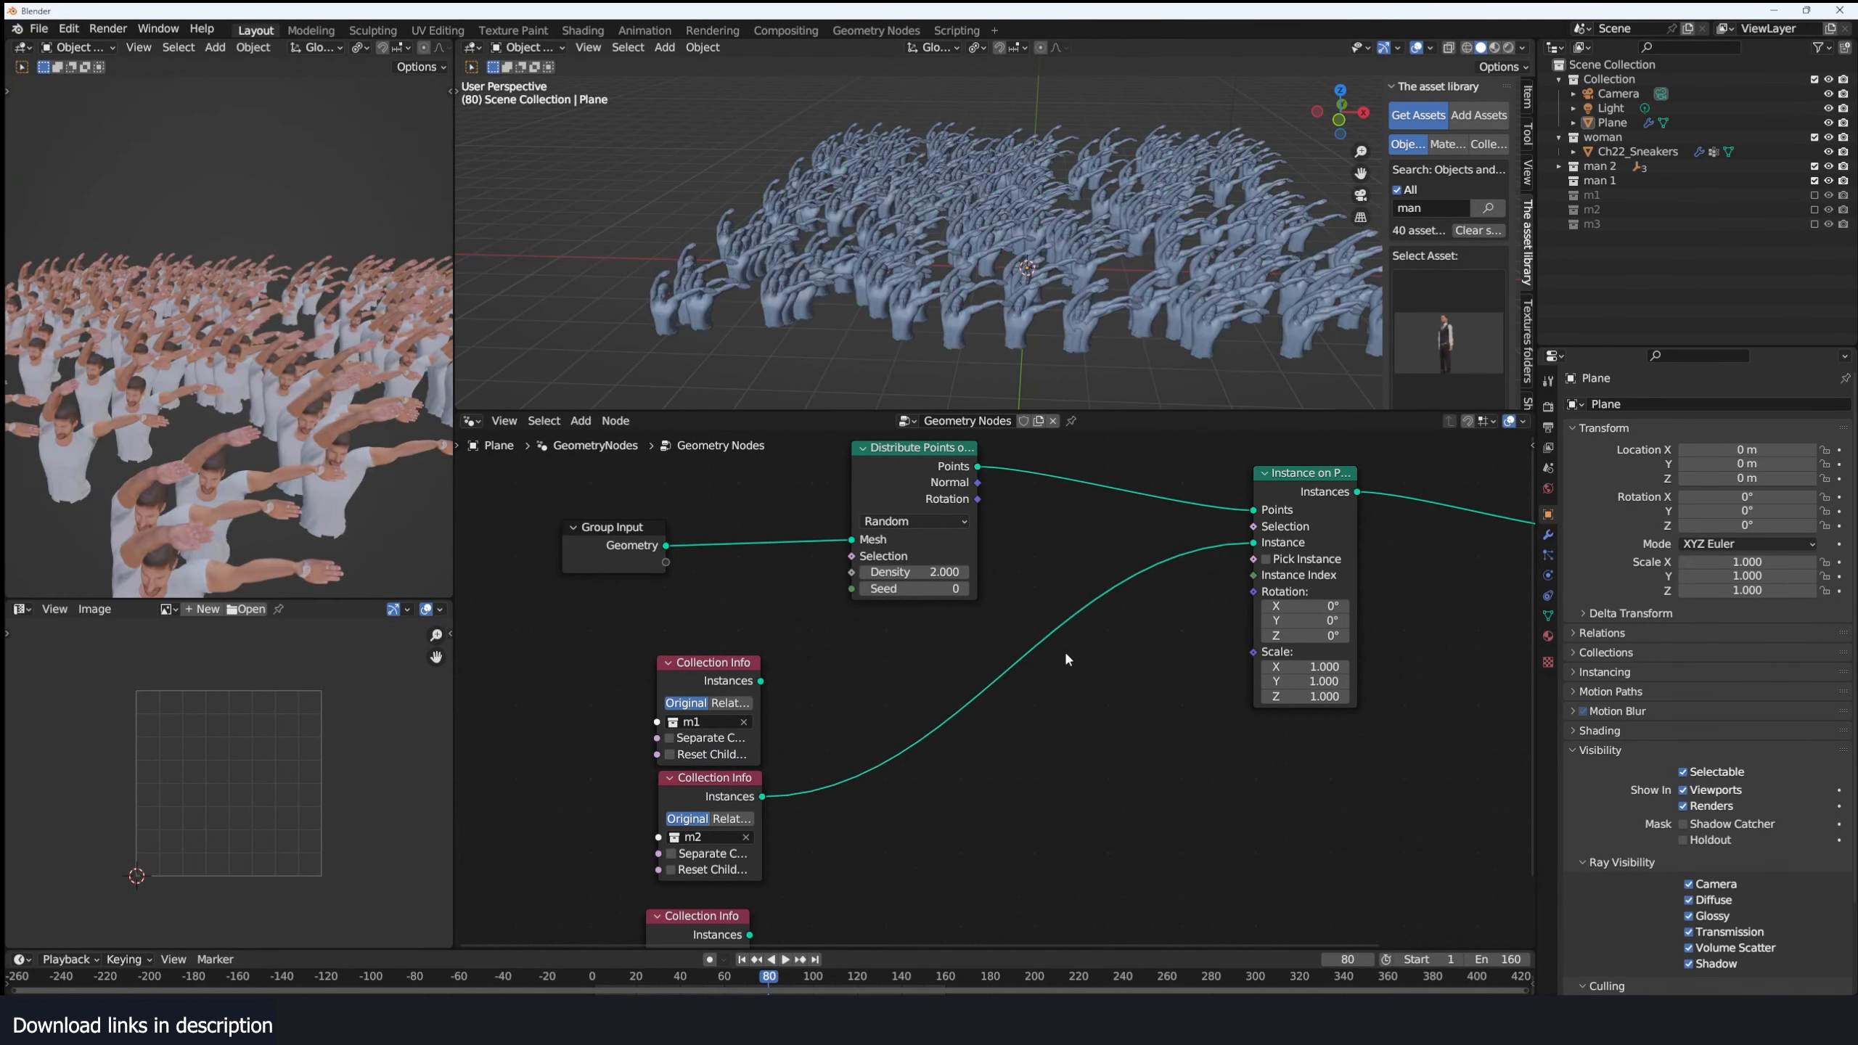
# Switch the Instance input of Instance on Points to the m3 collection's instances, and line up the m3 node below the m2 node.
pyautogui.moveTo(938, 731); pyautogui.dragTo(948, 704, button='middle')
pyautogui.moveTo(763, 912); pyautogui.dragTo(1264, 515)
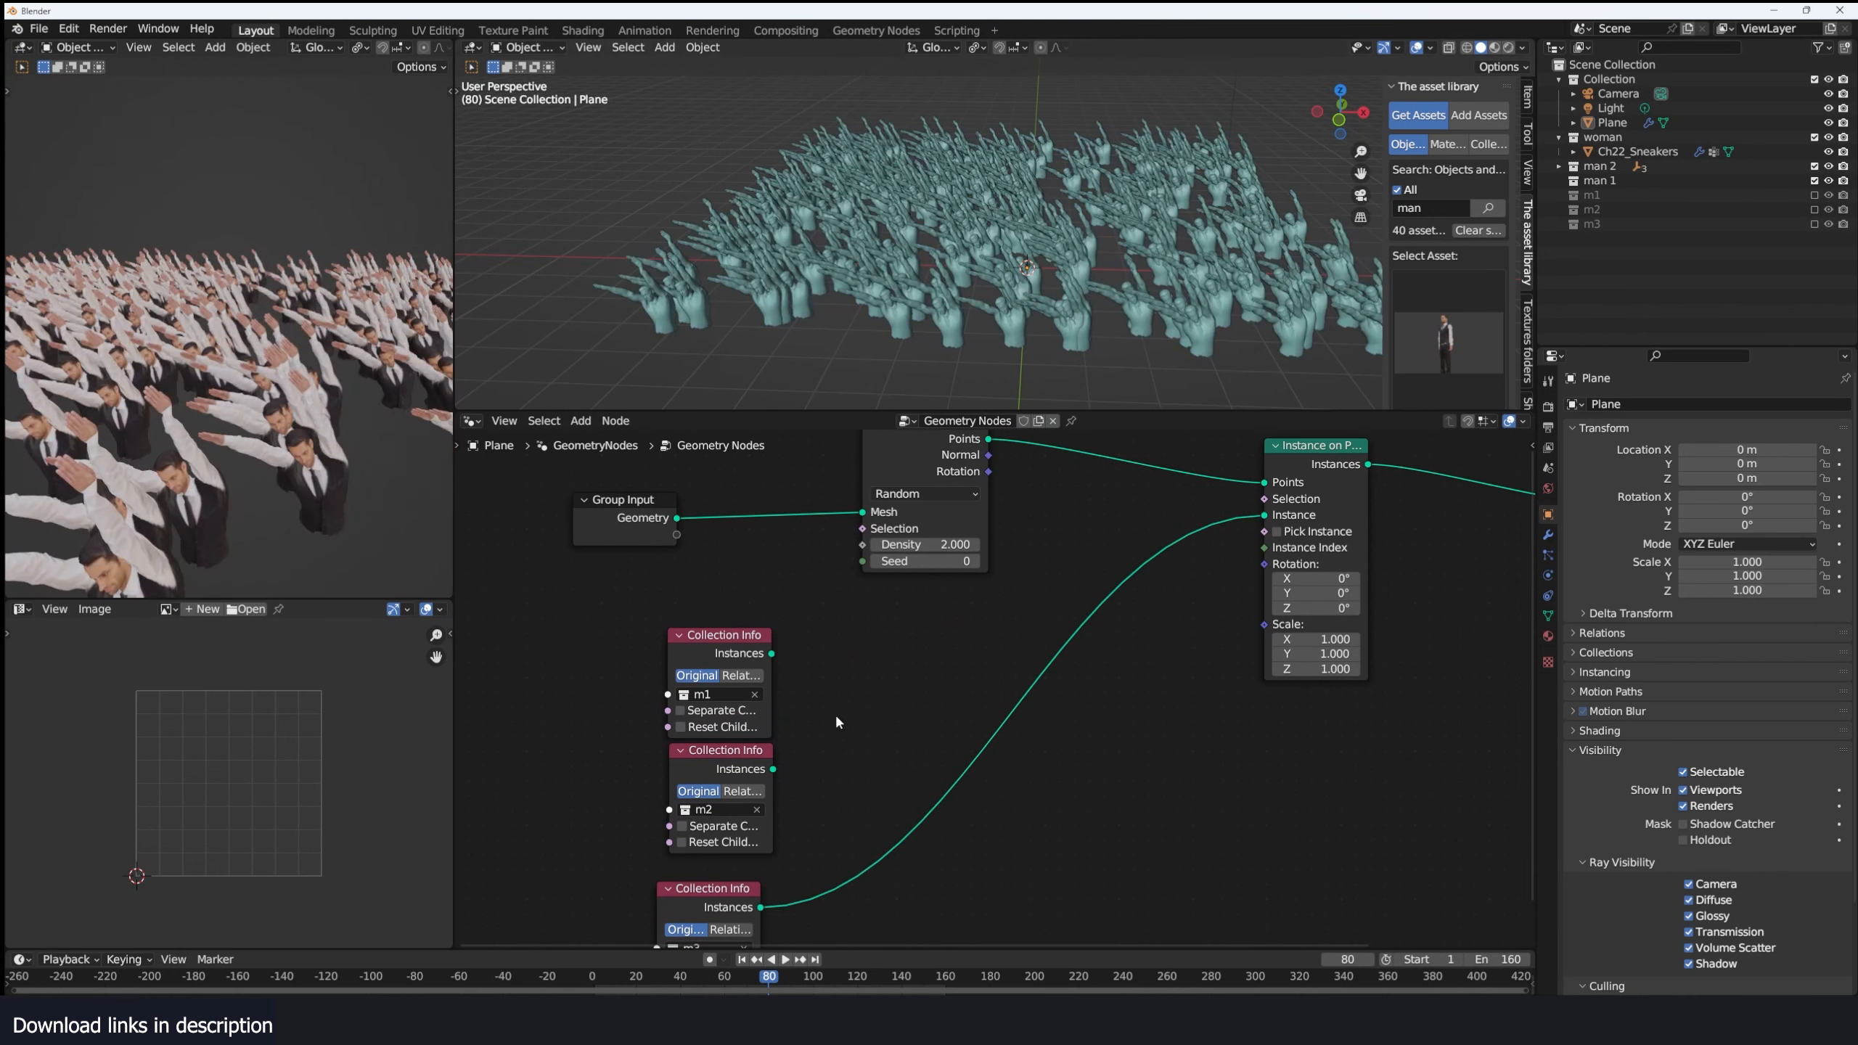
pyautogui.moveTo(814, 775); pyautogui.dragTo(844, 718, button='middle')
pyautogui.moveTo(746, 845)
pyautogui.mouseDown()
pyautogui.moveTo(778, 833)
pyautogui.moveTo(757, 829)
pyautogui.mouseUp()
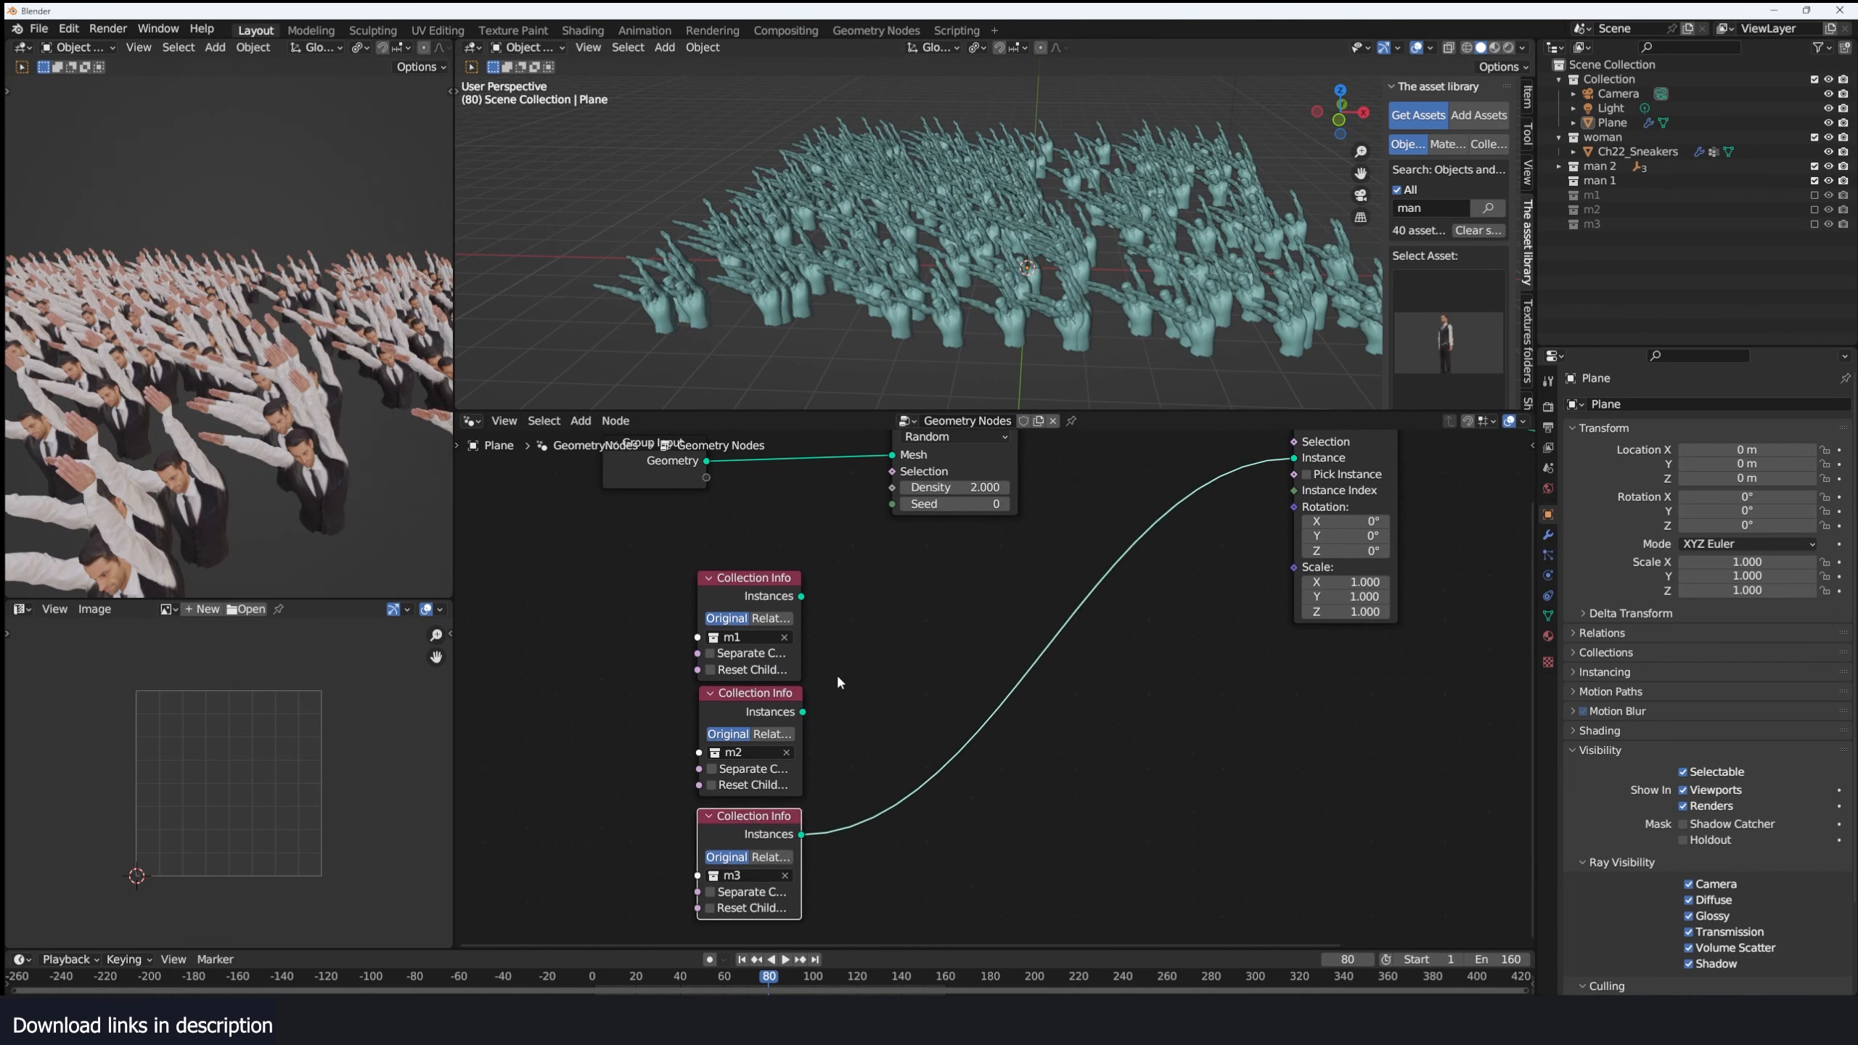
pyautogui.scroll(-6, 877, 754)
pyautogui.scroll(4, 878, 765)
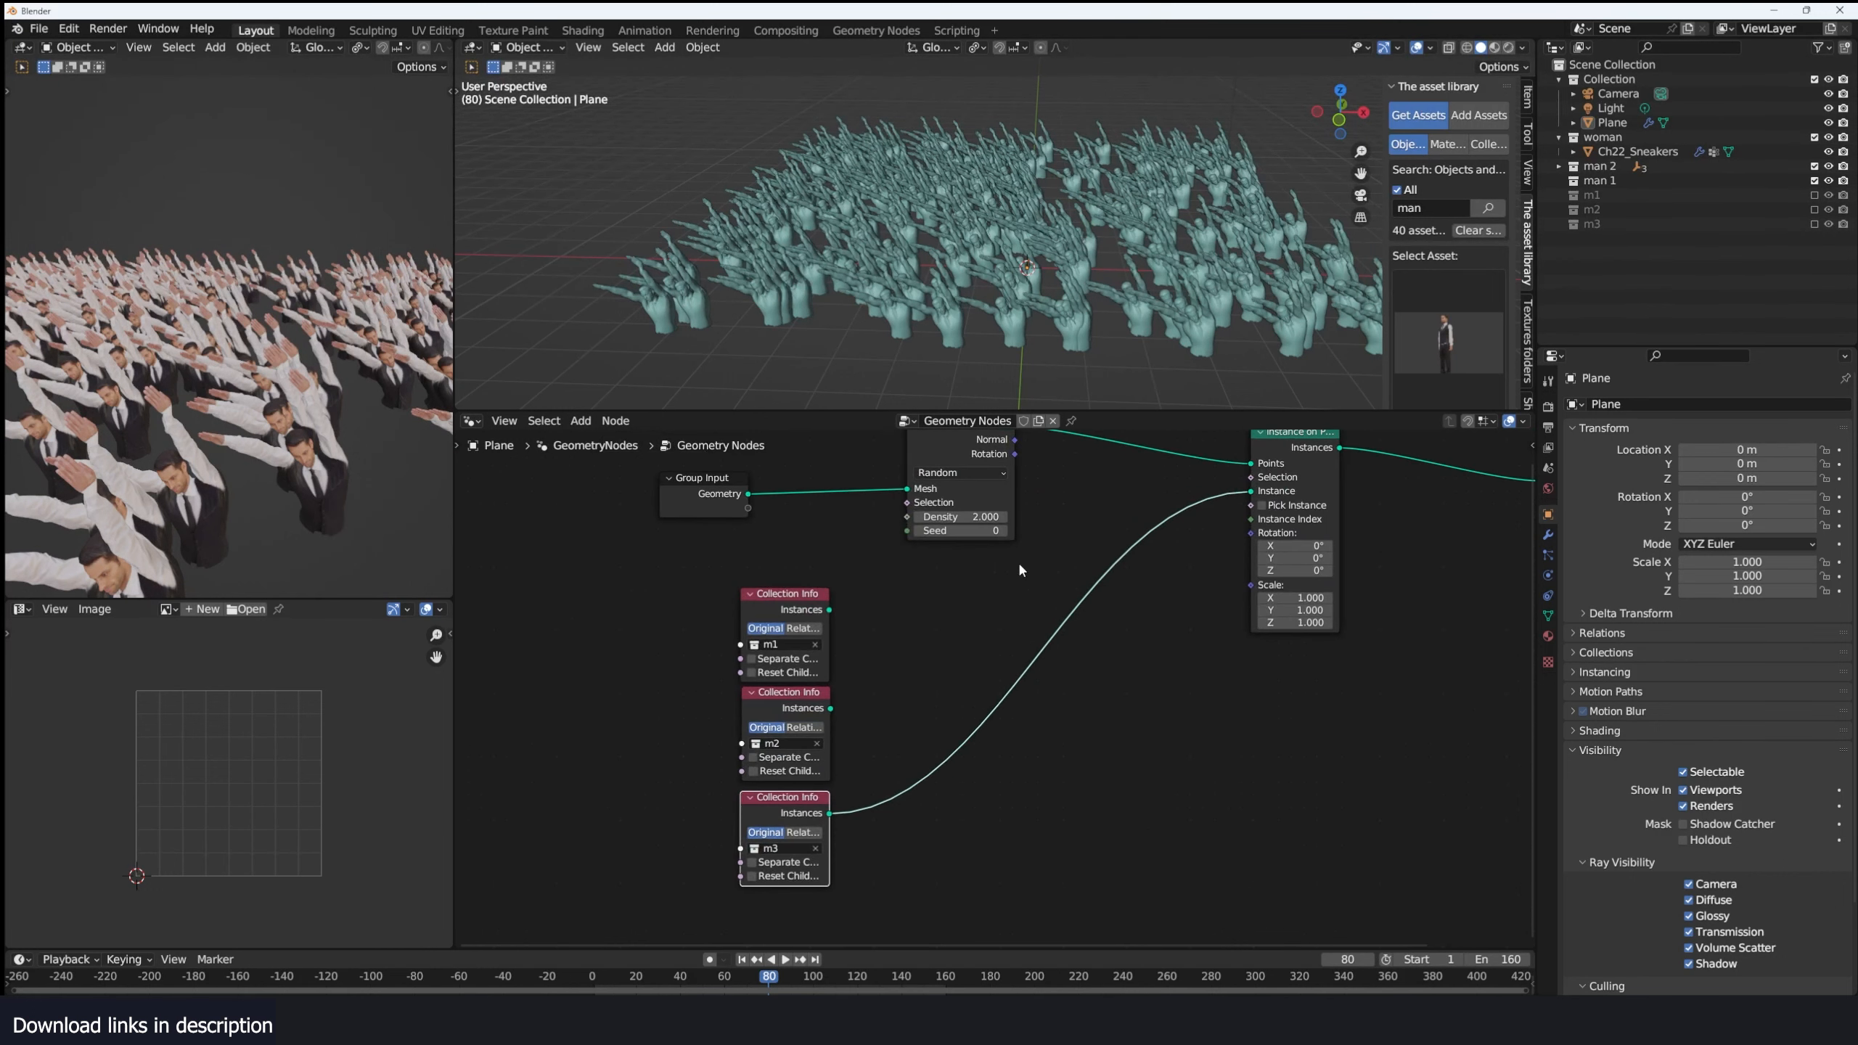
# Add a Join Geometry node and connect the instances of the m1, m2 and m3 Collection Info nodes to it.
pyautogui.hotkey('shift', 'a')
pyautogui.click(907, 606)
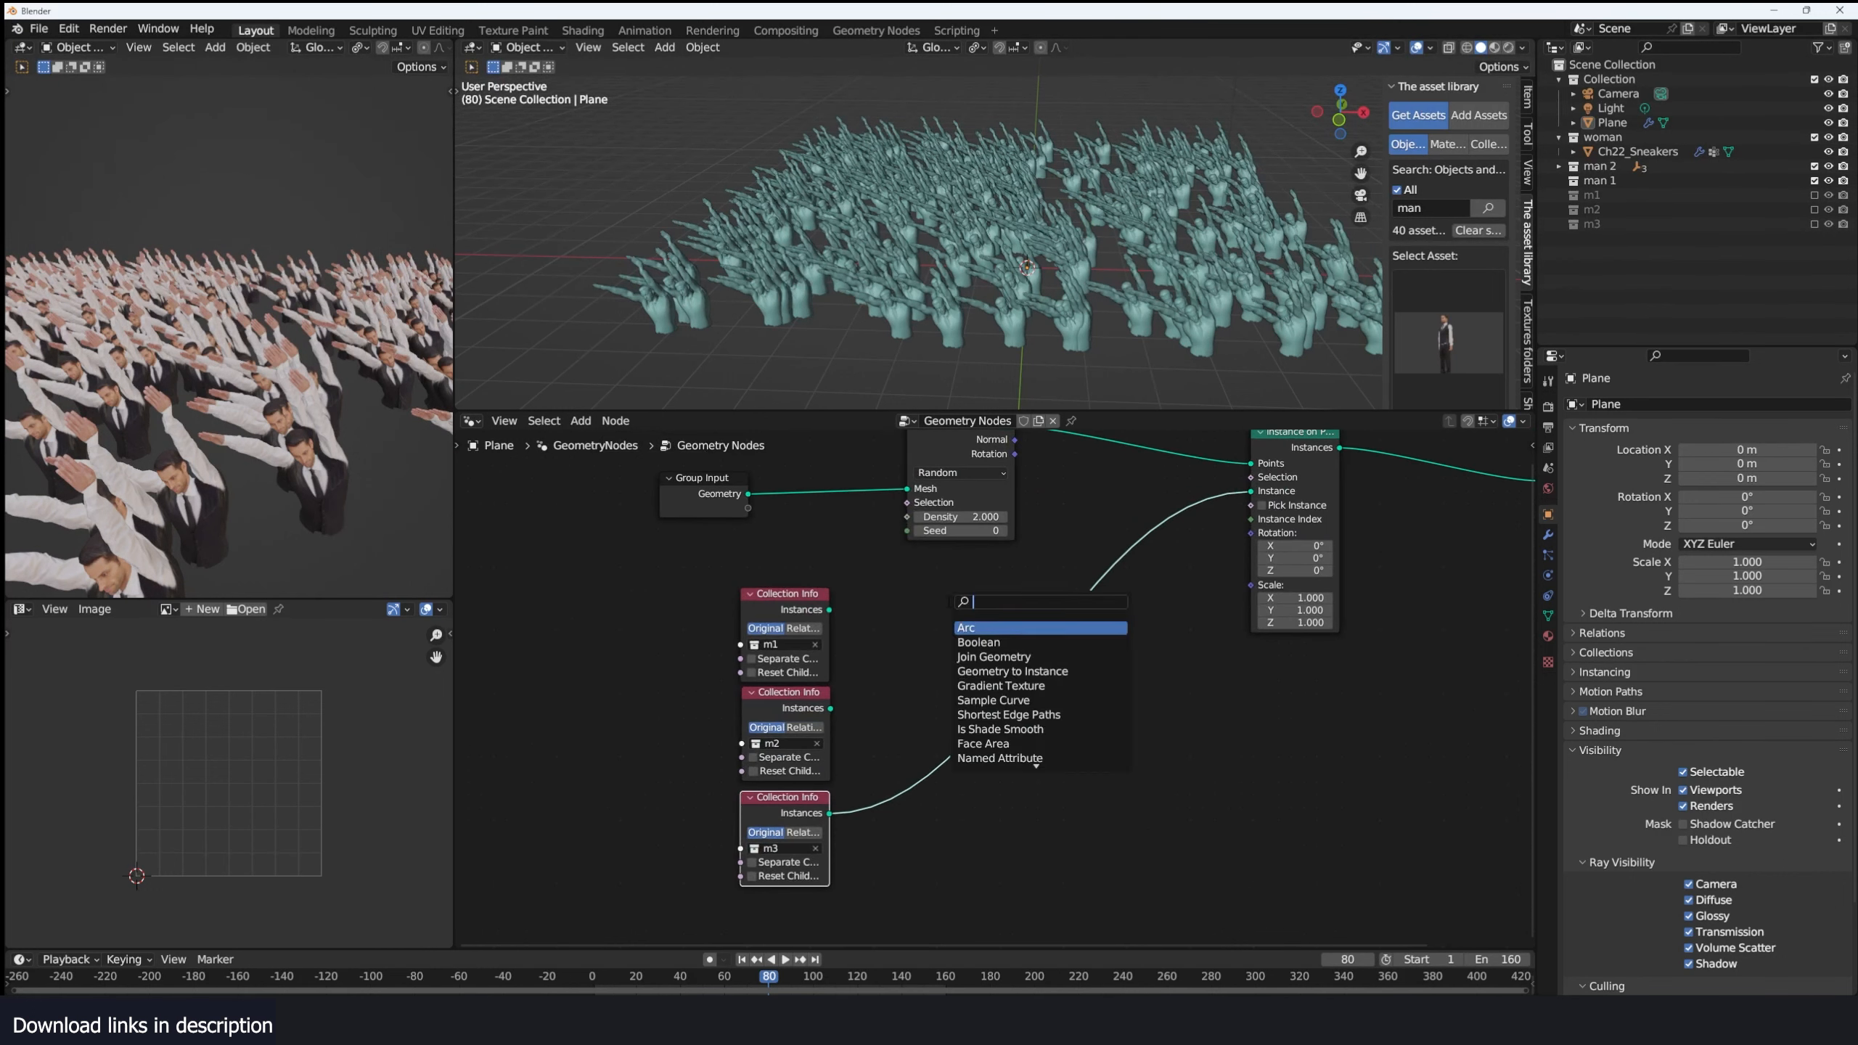
pyautogui.write('join')
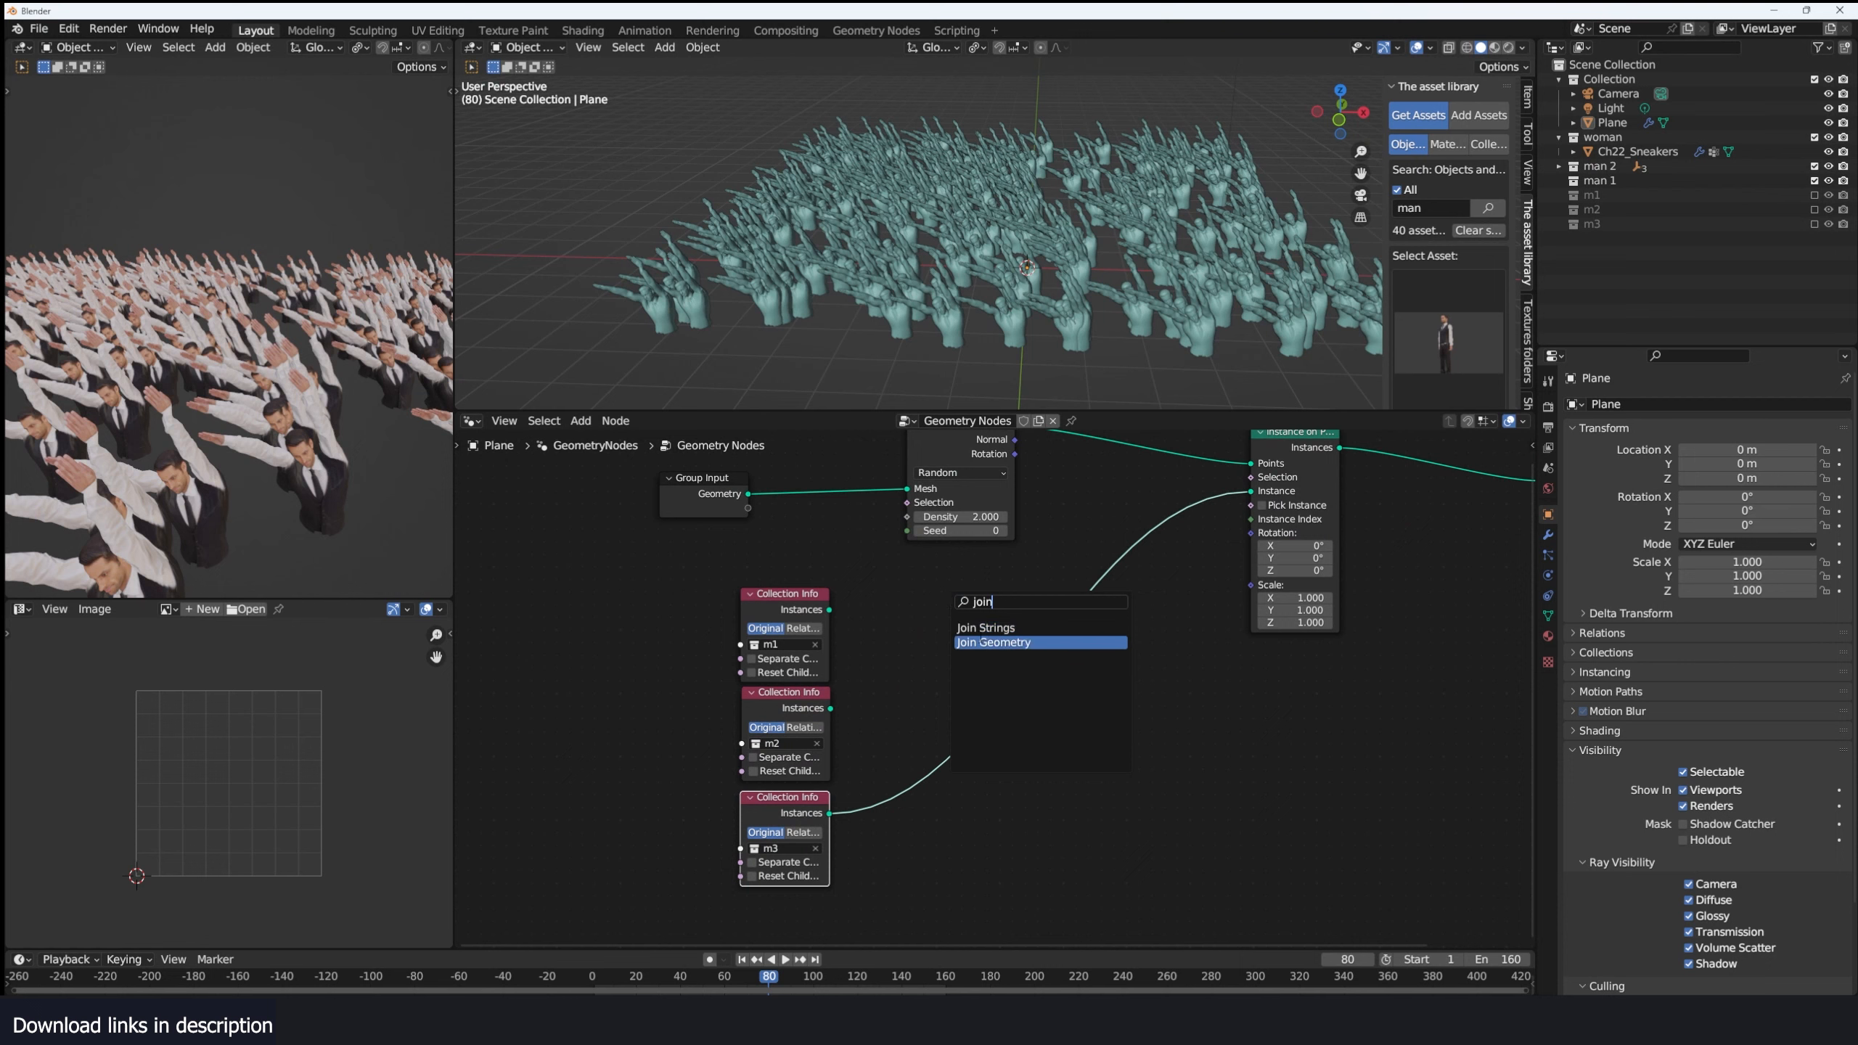
pyautogui.click(994, 641)
pyautogui.click(981, 627)
pyautogui.scroll(2, 981, 627)
pyautogui.moveTo(768, 581); pyautogui.dragTo(878, 586)
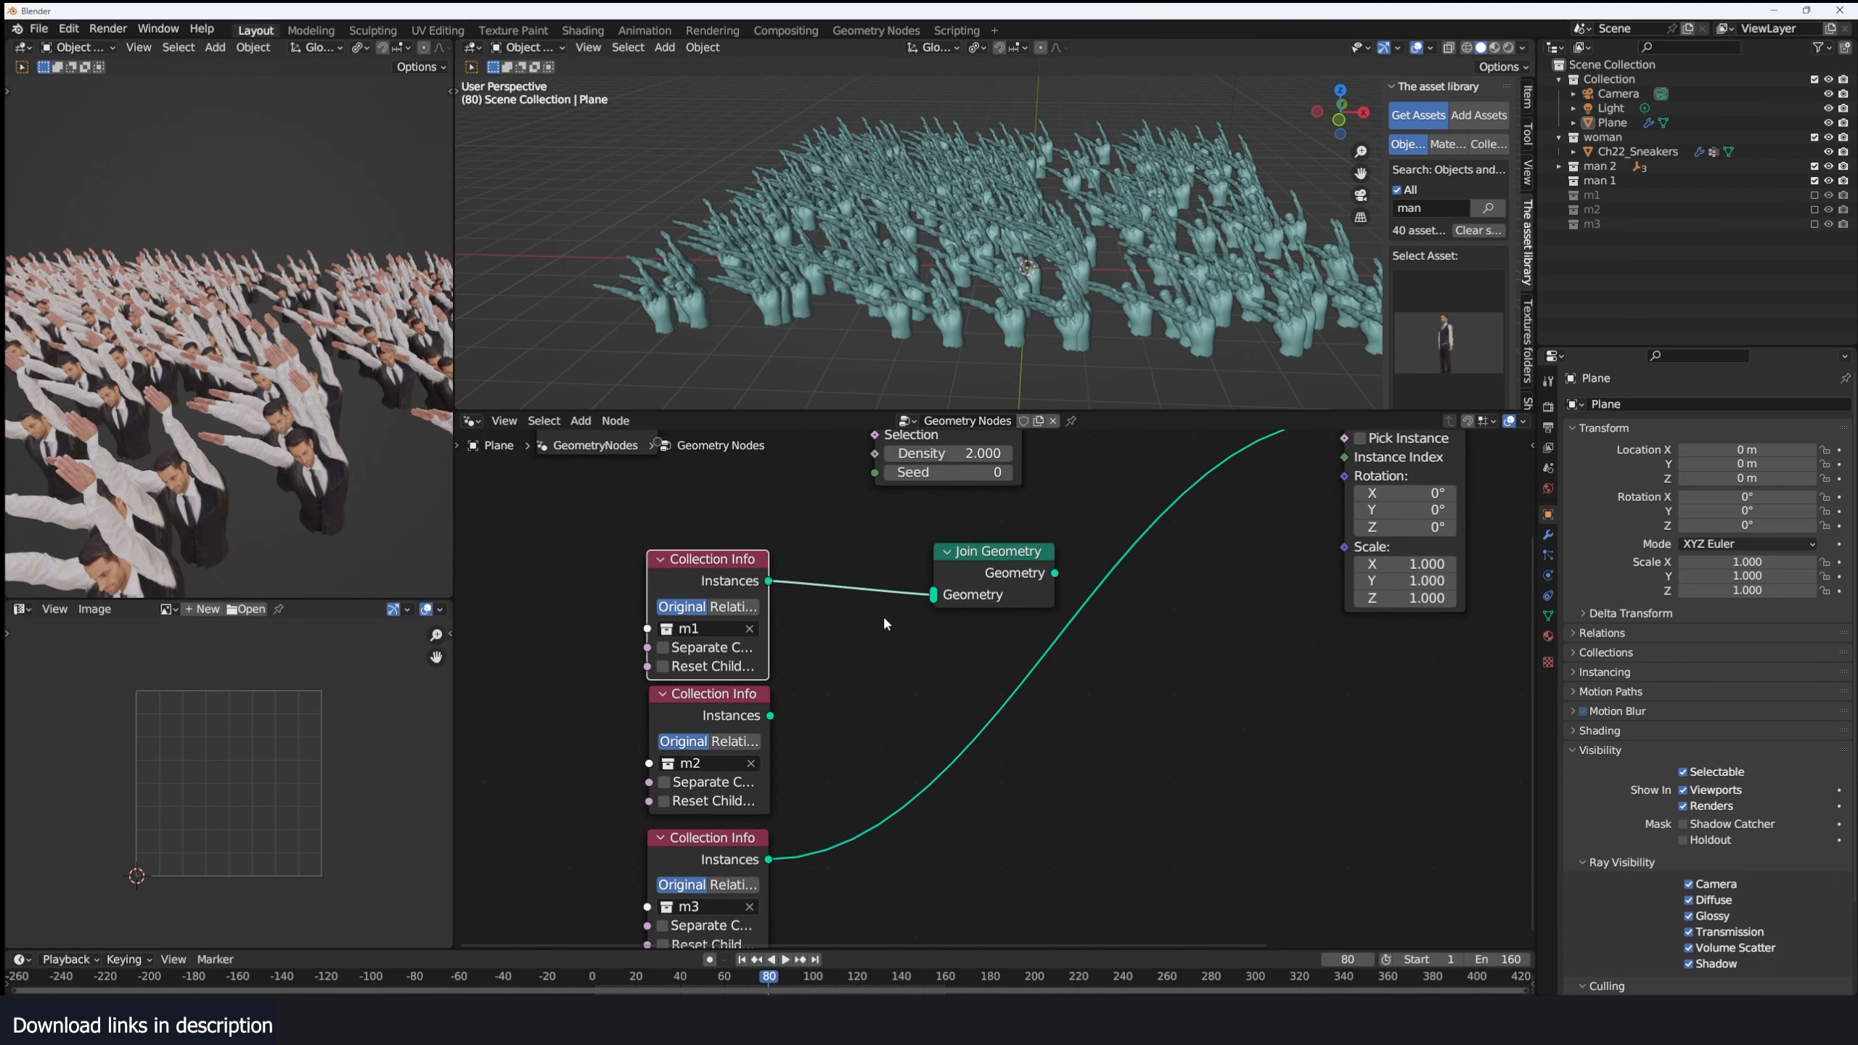
pyautogui.moveTo(770, 715); pyautogui.dragTo(934, 594)
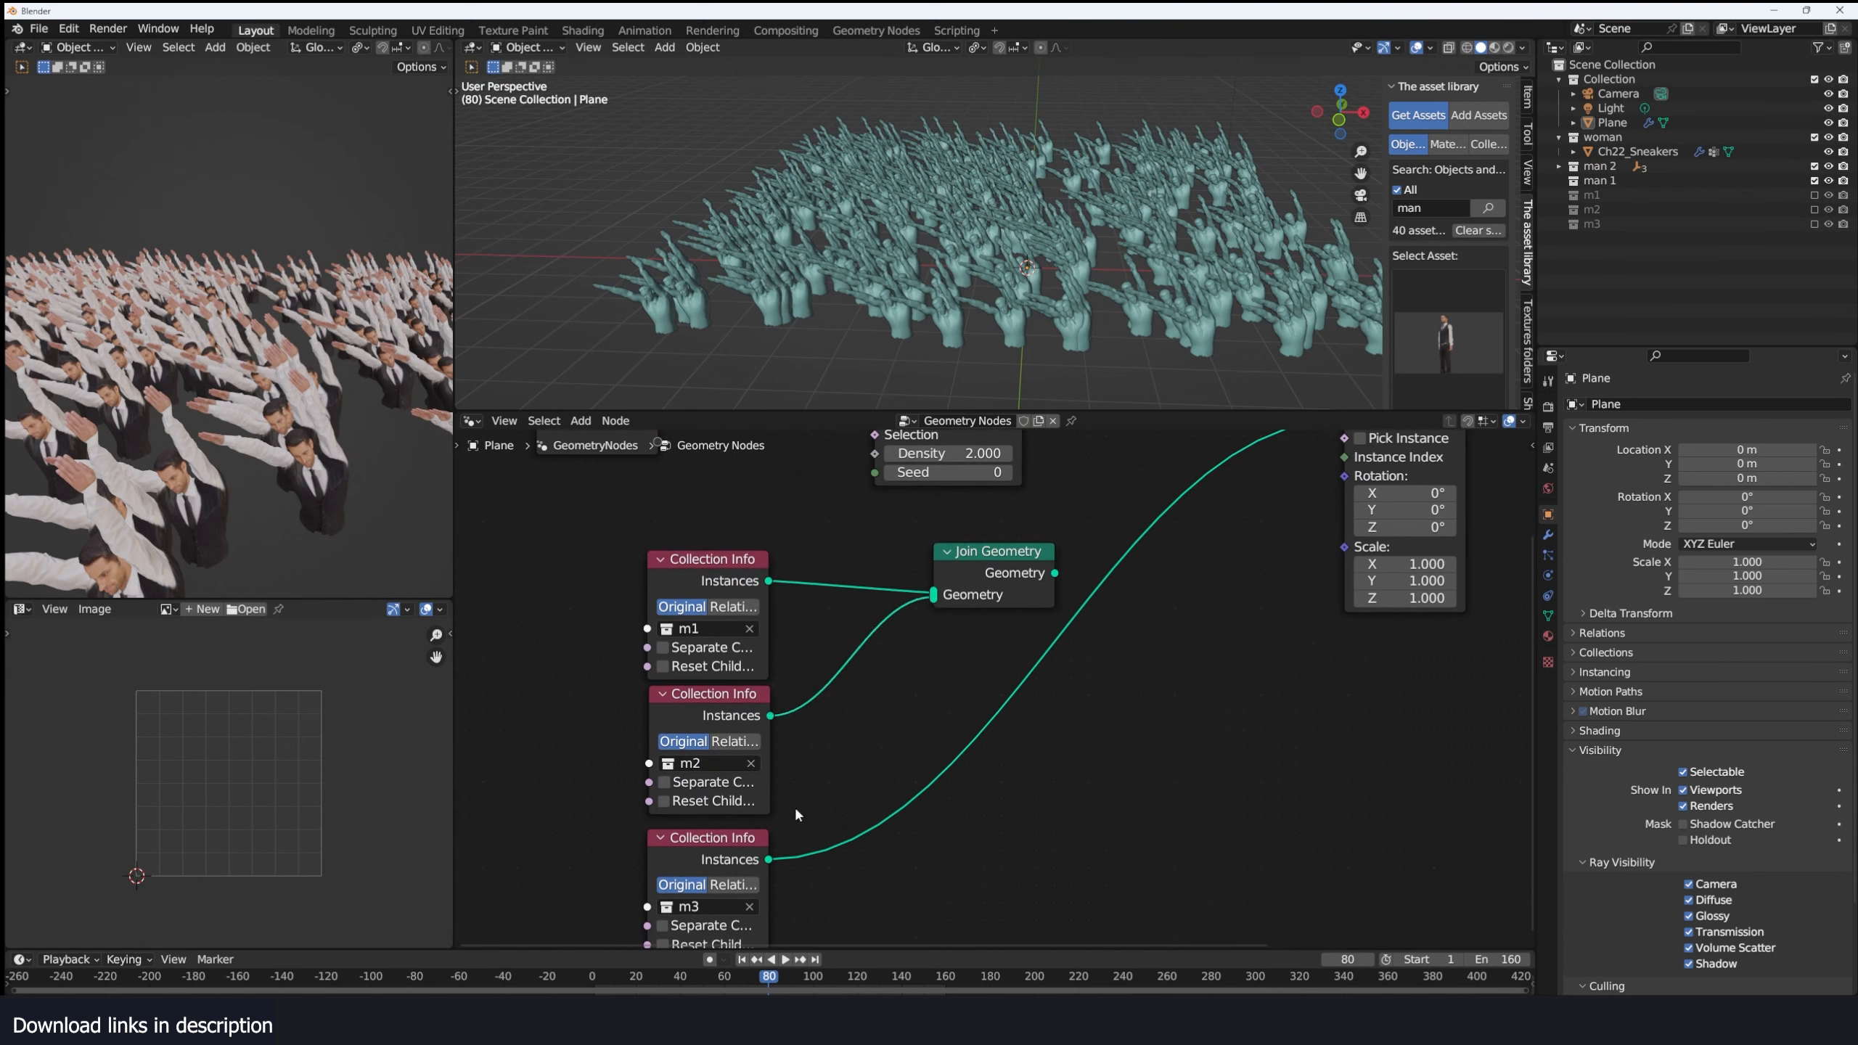
pyautogui.moveTo(768, 860); pyautogui.dragTo(933, 599)
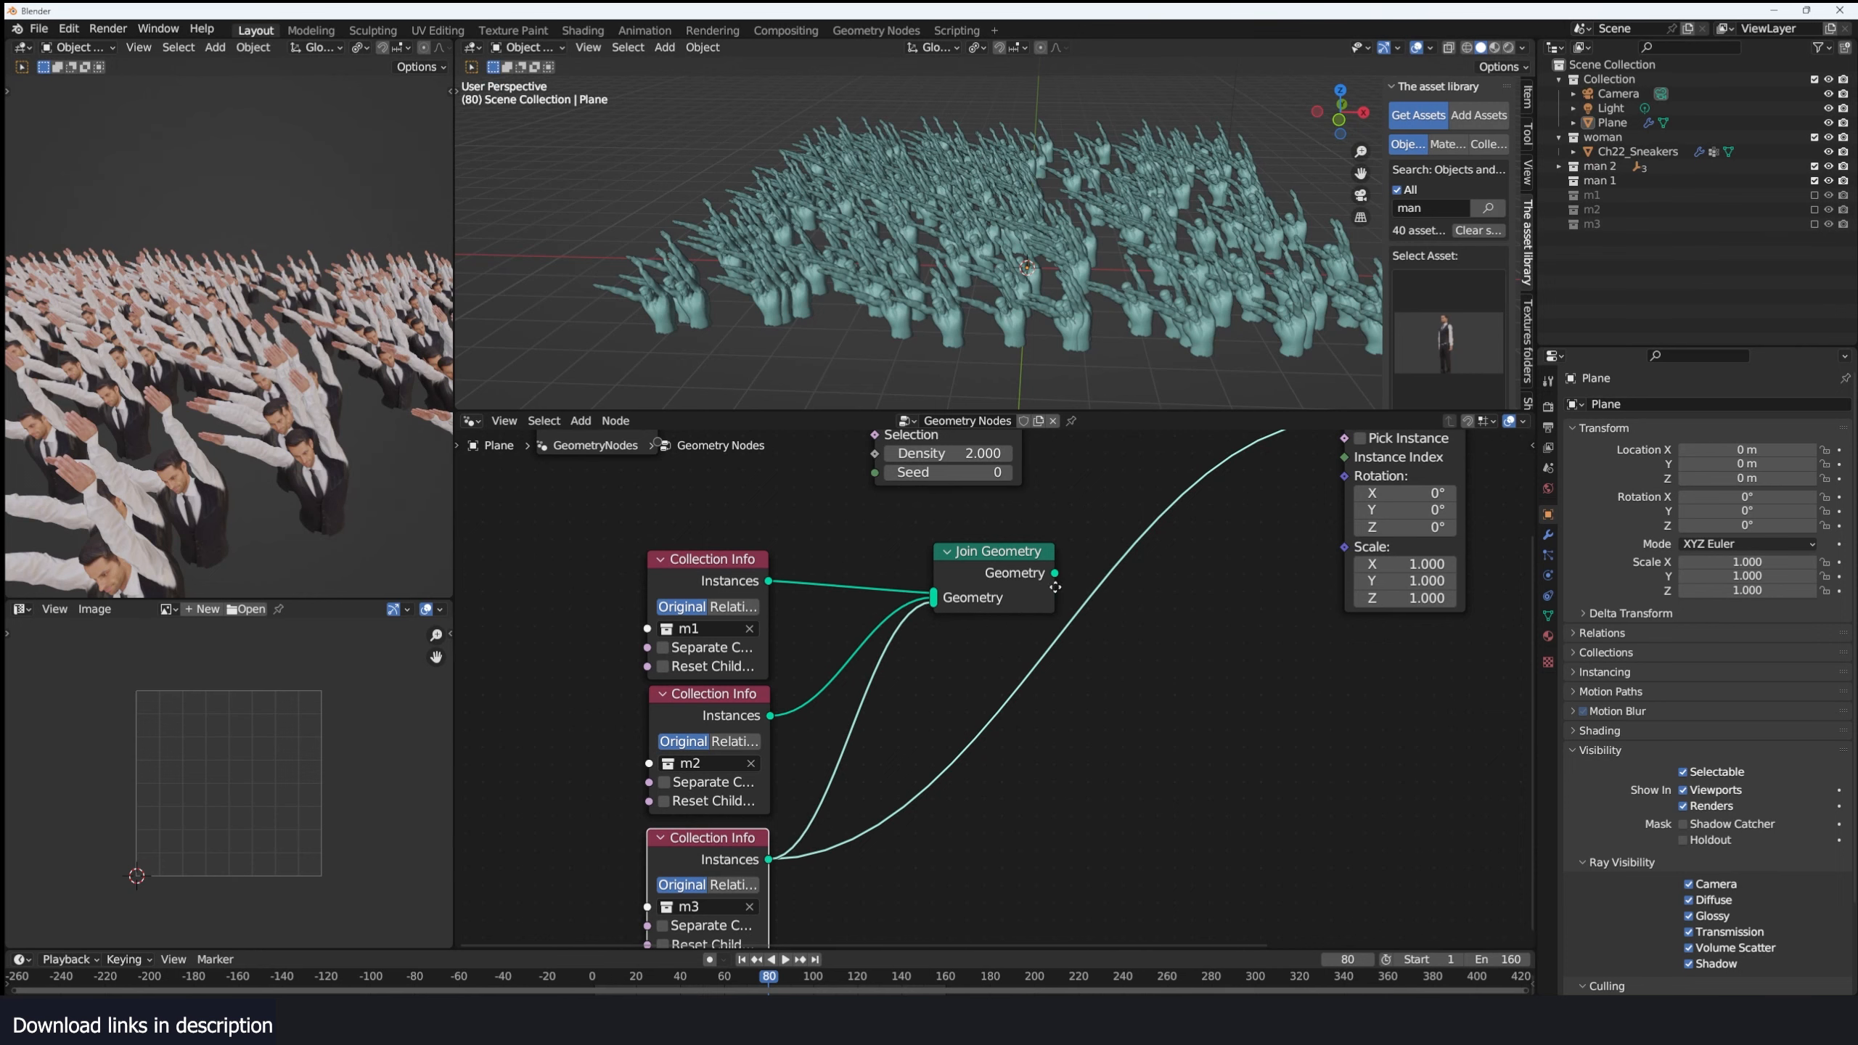
# Feed the joined geometry into the Instance input of Instance on Points and enable Pick Instance.
pyautogui.moveTo(1063, 574); pyautogui.dragTo(901, 682, button='middle')
pyautogui.moveTo(881, 697); pyautogui.dragTo(1173, 542)
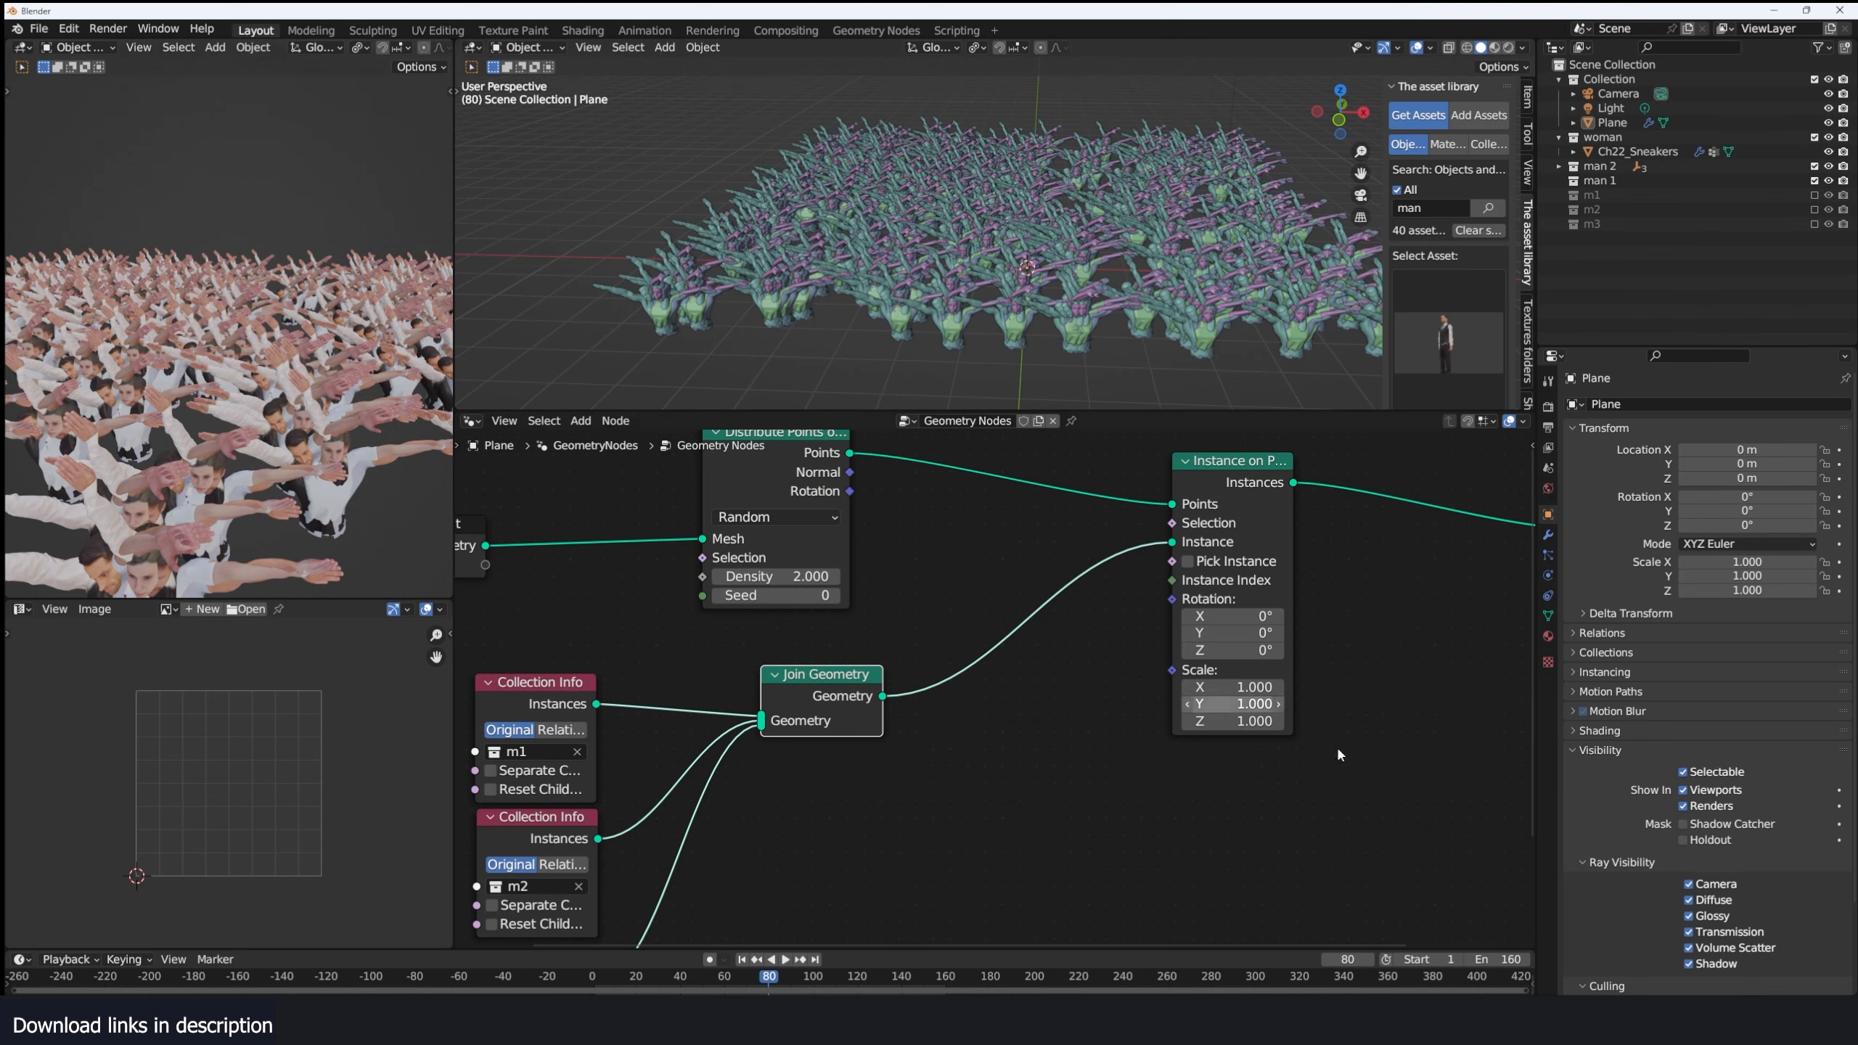
pyautogui.click(1187, 561)
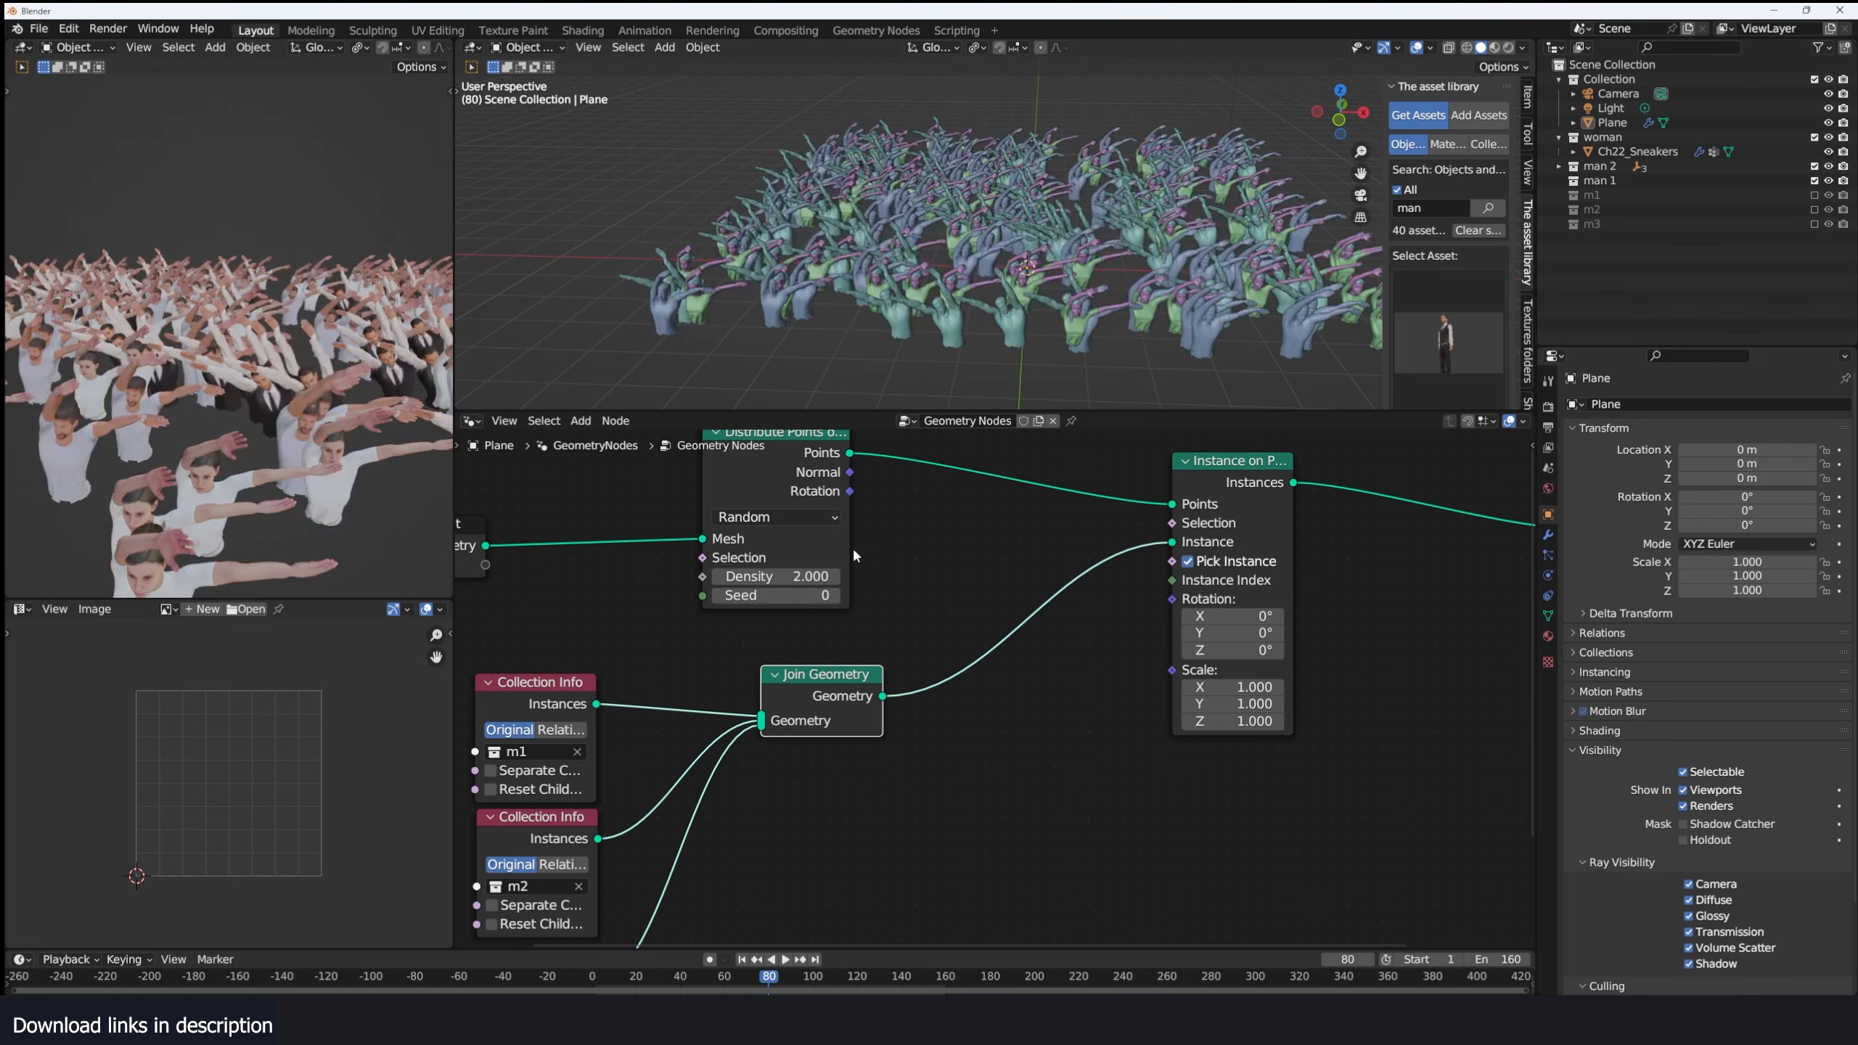
# Play the animation to examine how the mixed crowd waves, and stop at frame 48.
pyautogui.press('space')
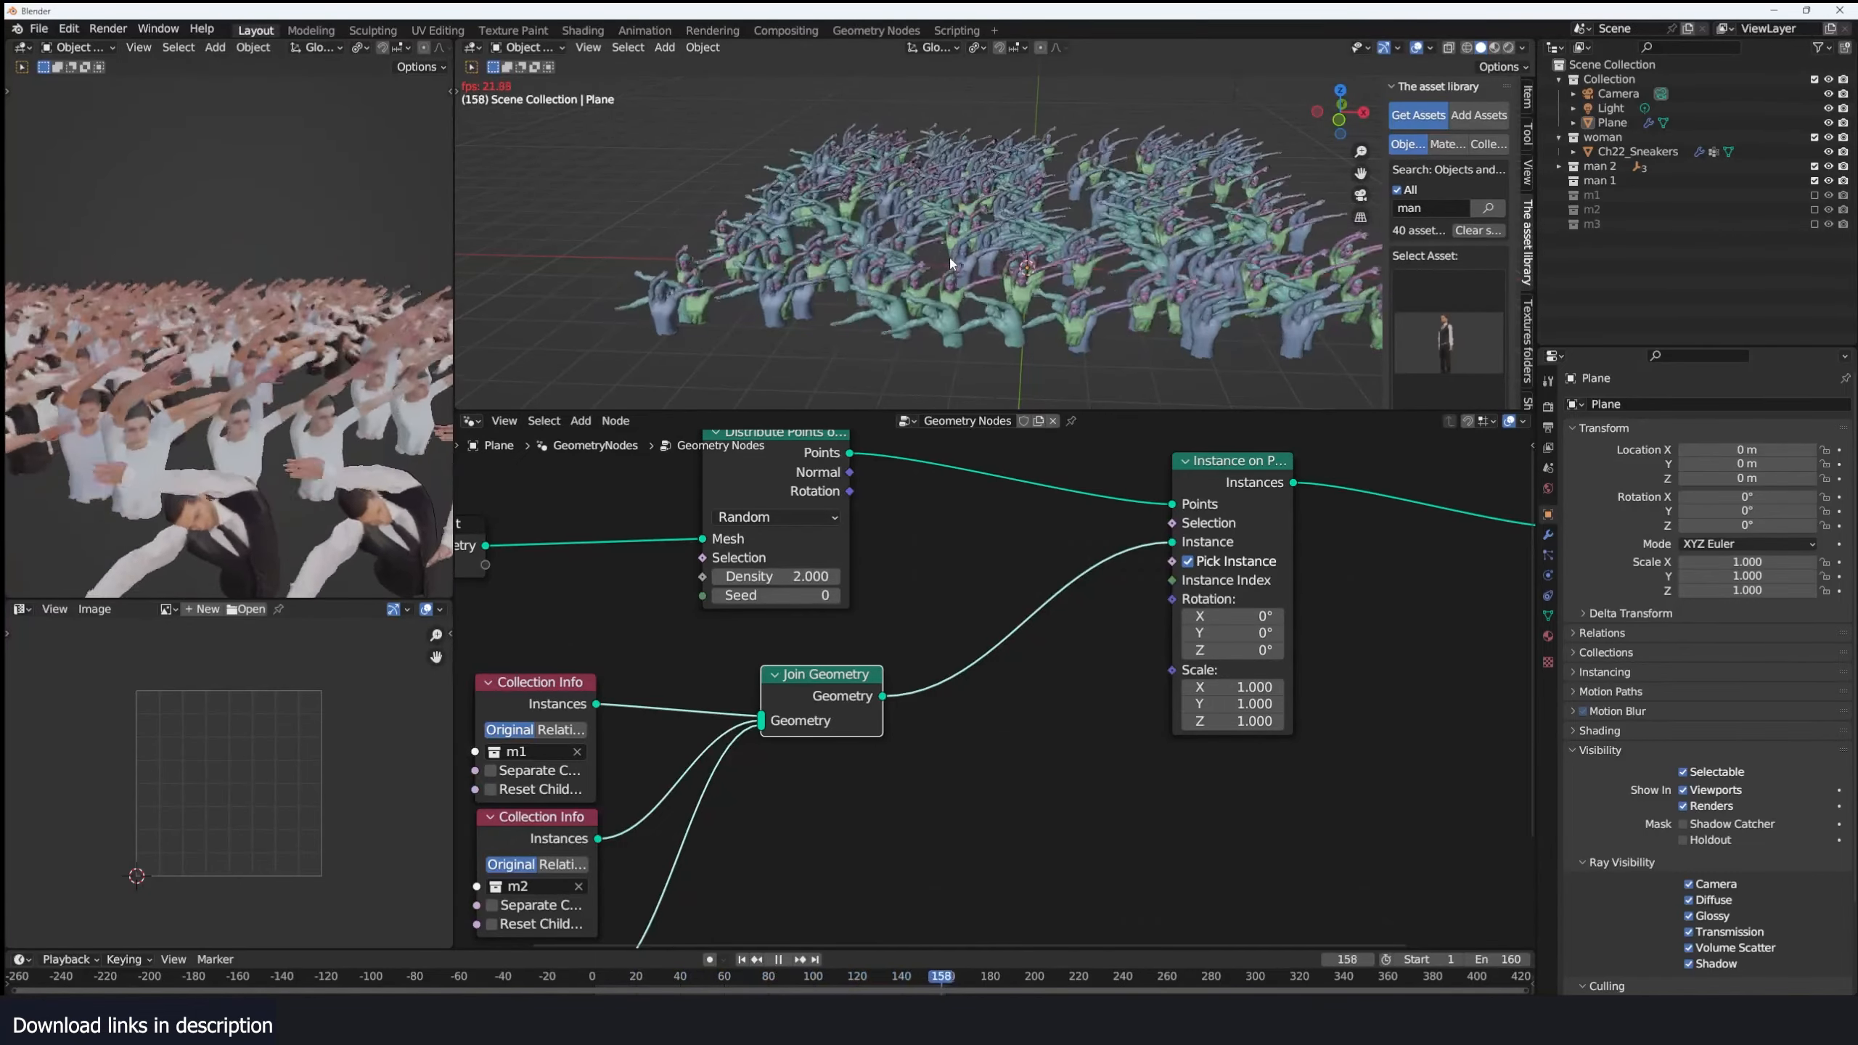
pyautogui.press('space')
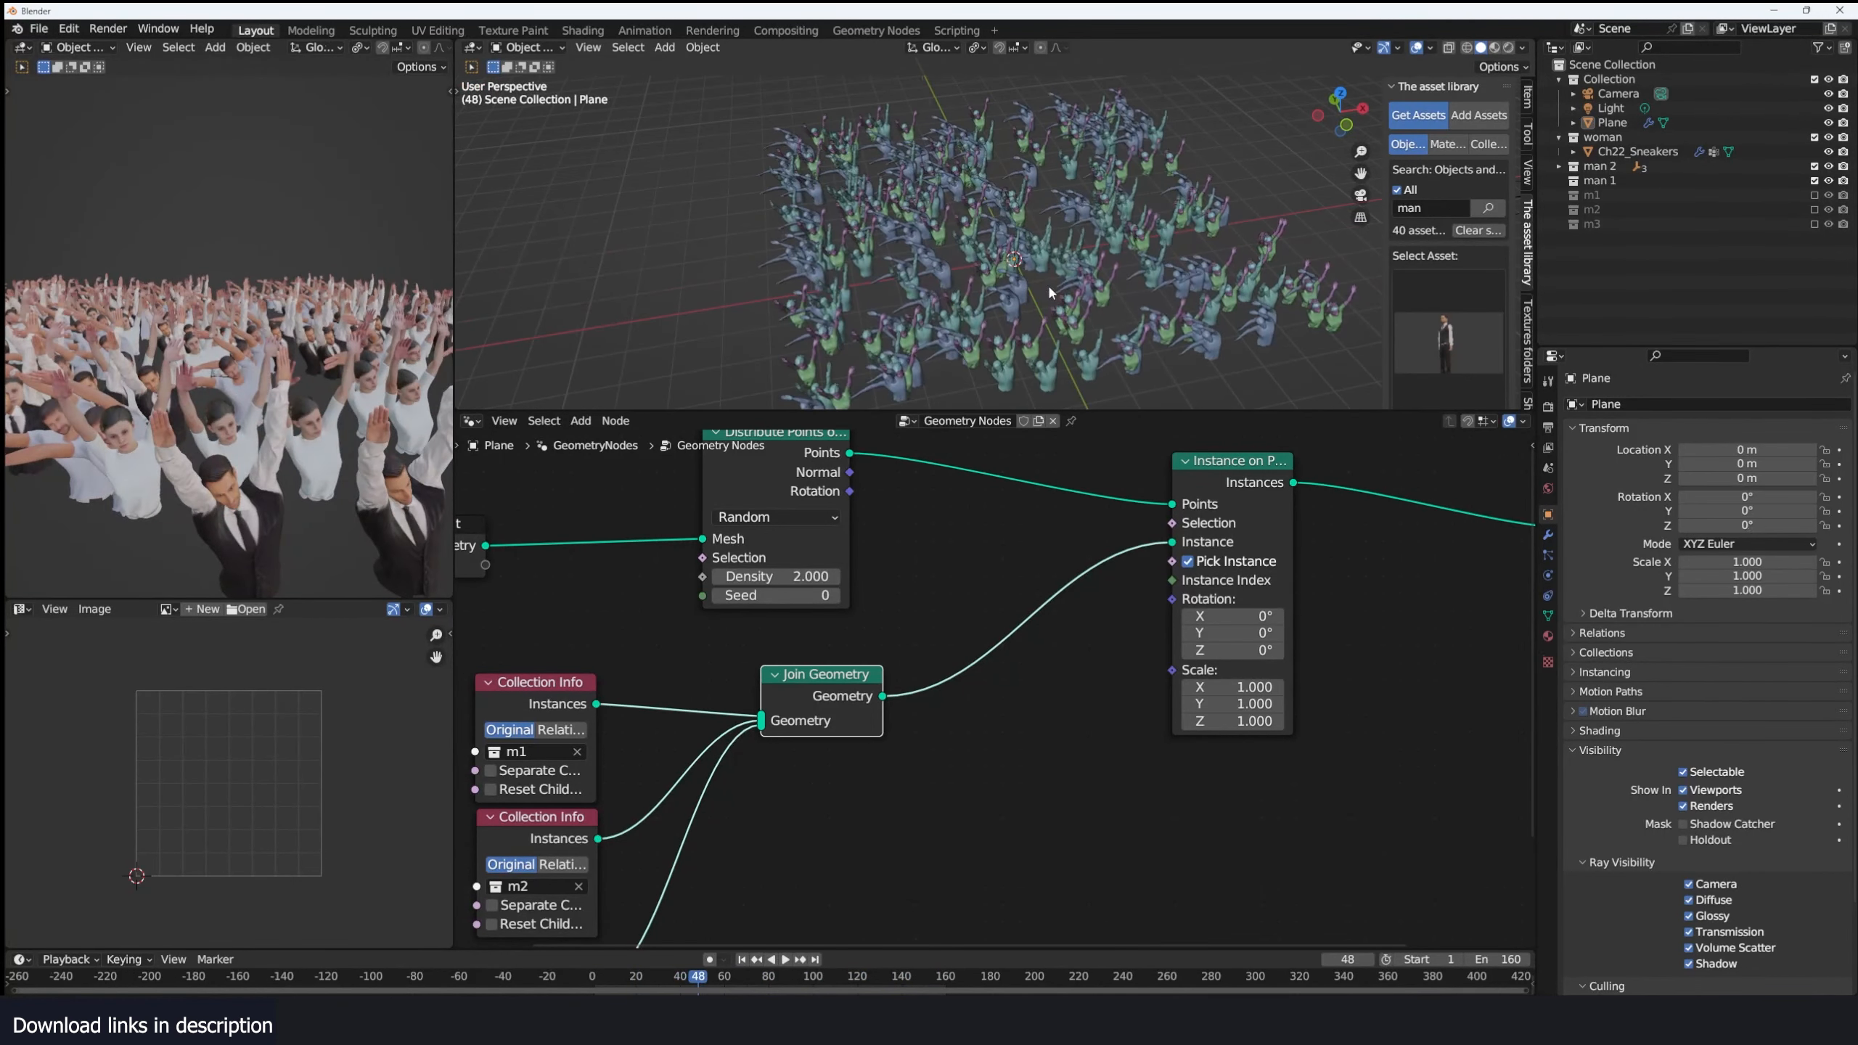
pyautogui.press('KP_7')
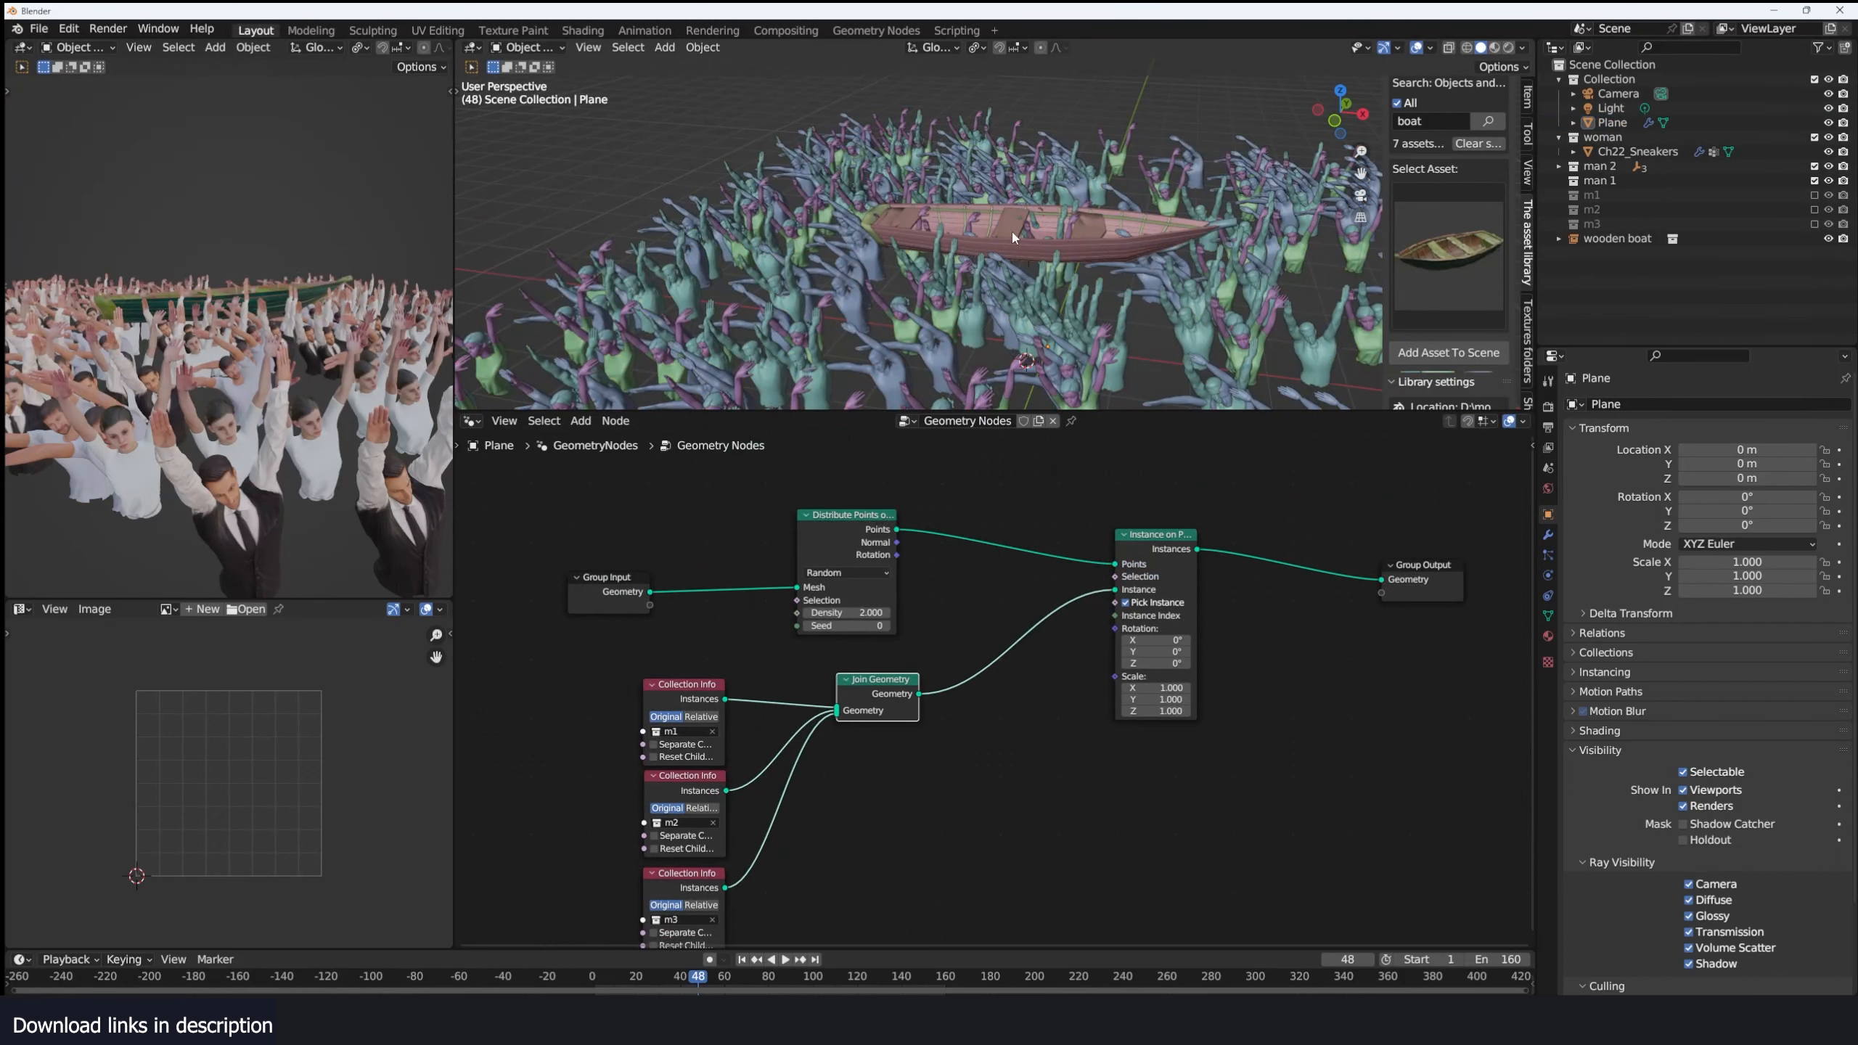
# Add a cube empty at the wooden boat in the middle of the crowd.
pyautogui.hotkey('shift', 'a')
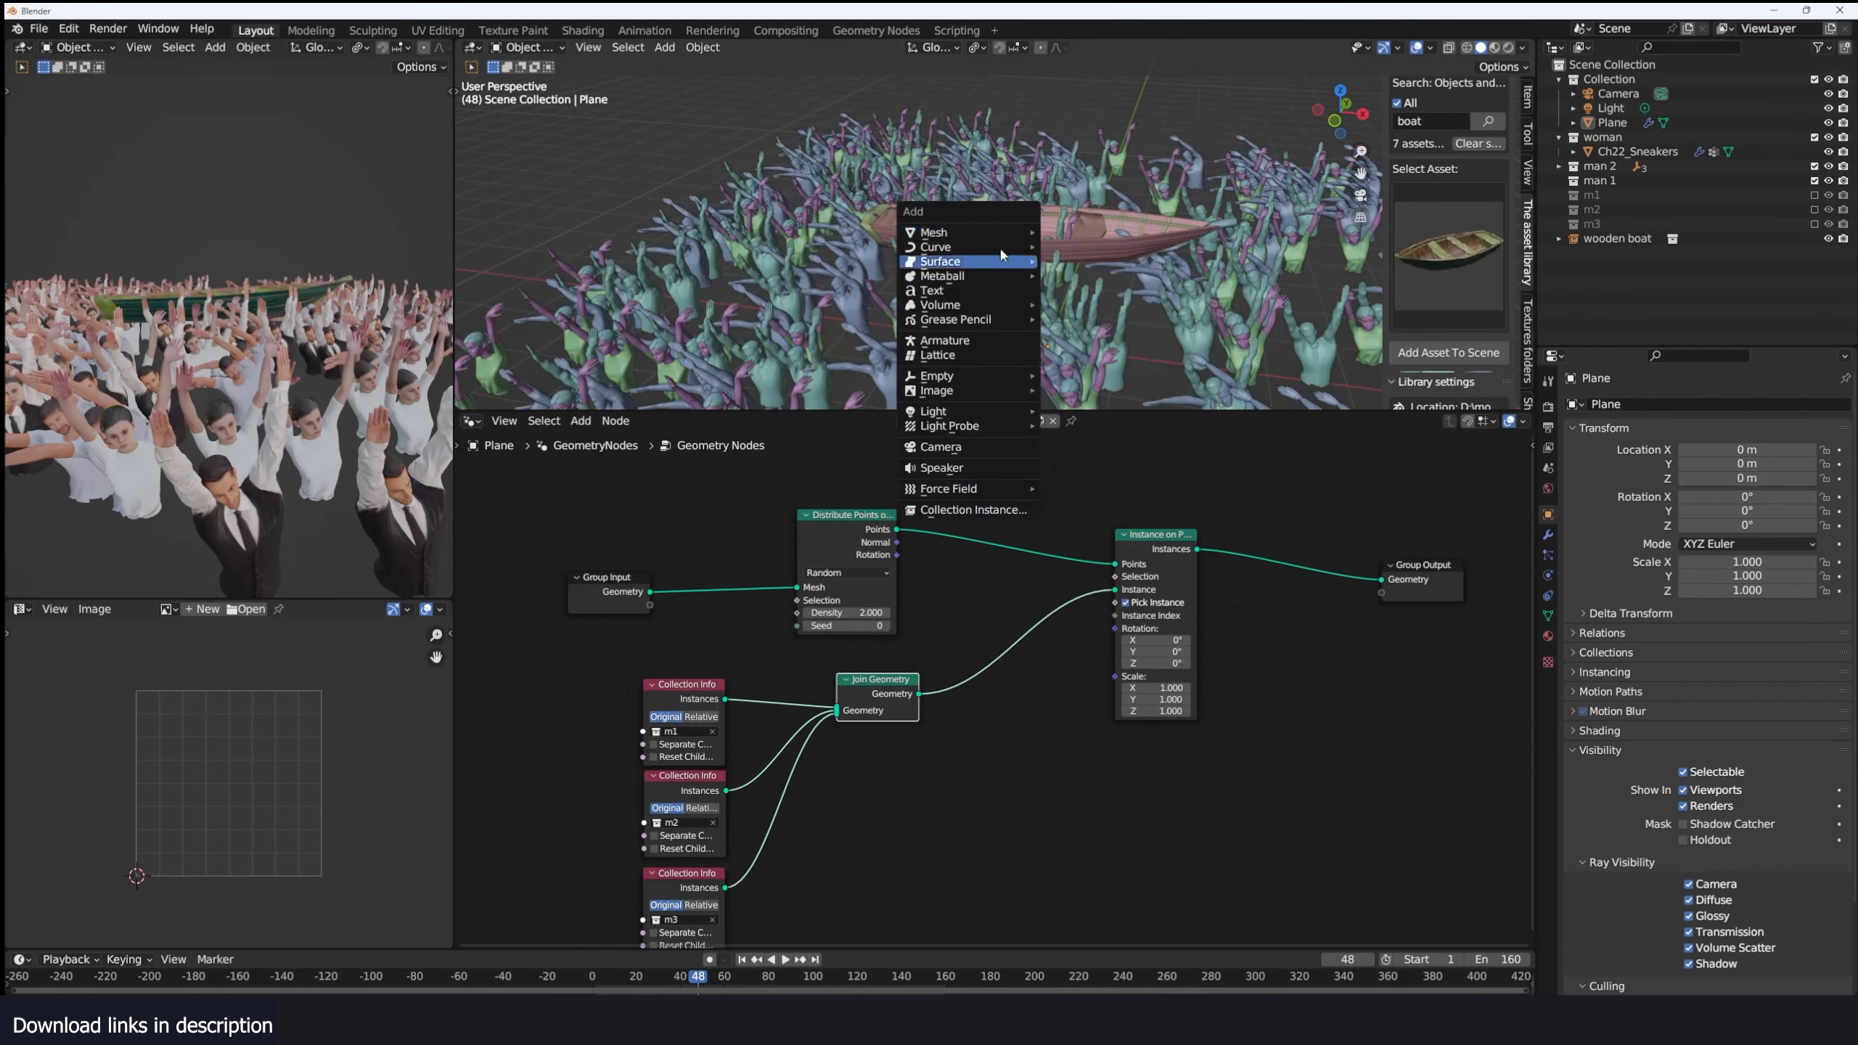
pyautogui.moveTo(965, 371)
pyautogui.click(1076, 438)
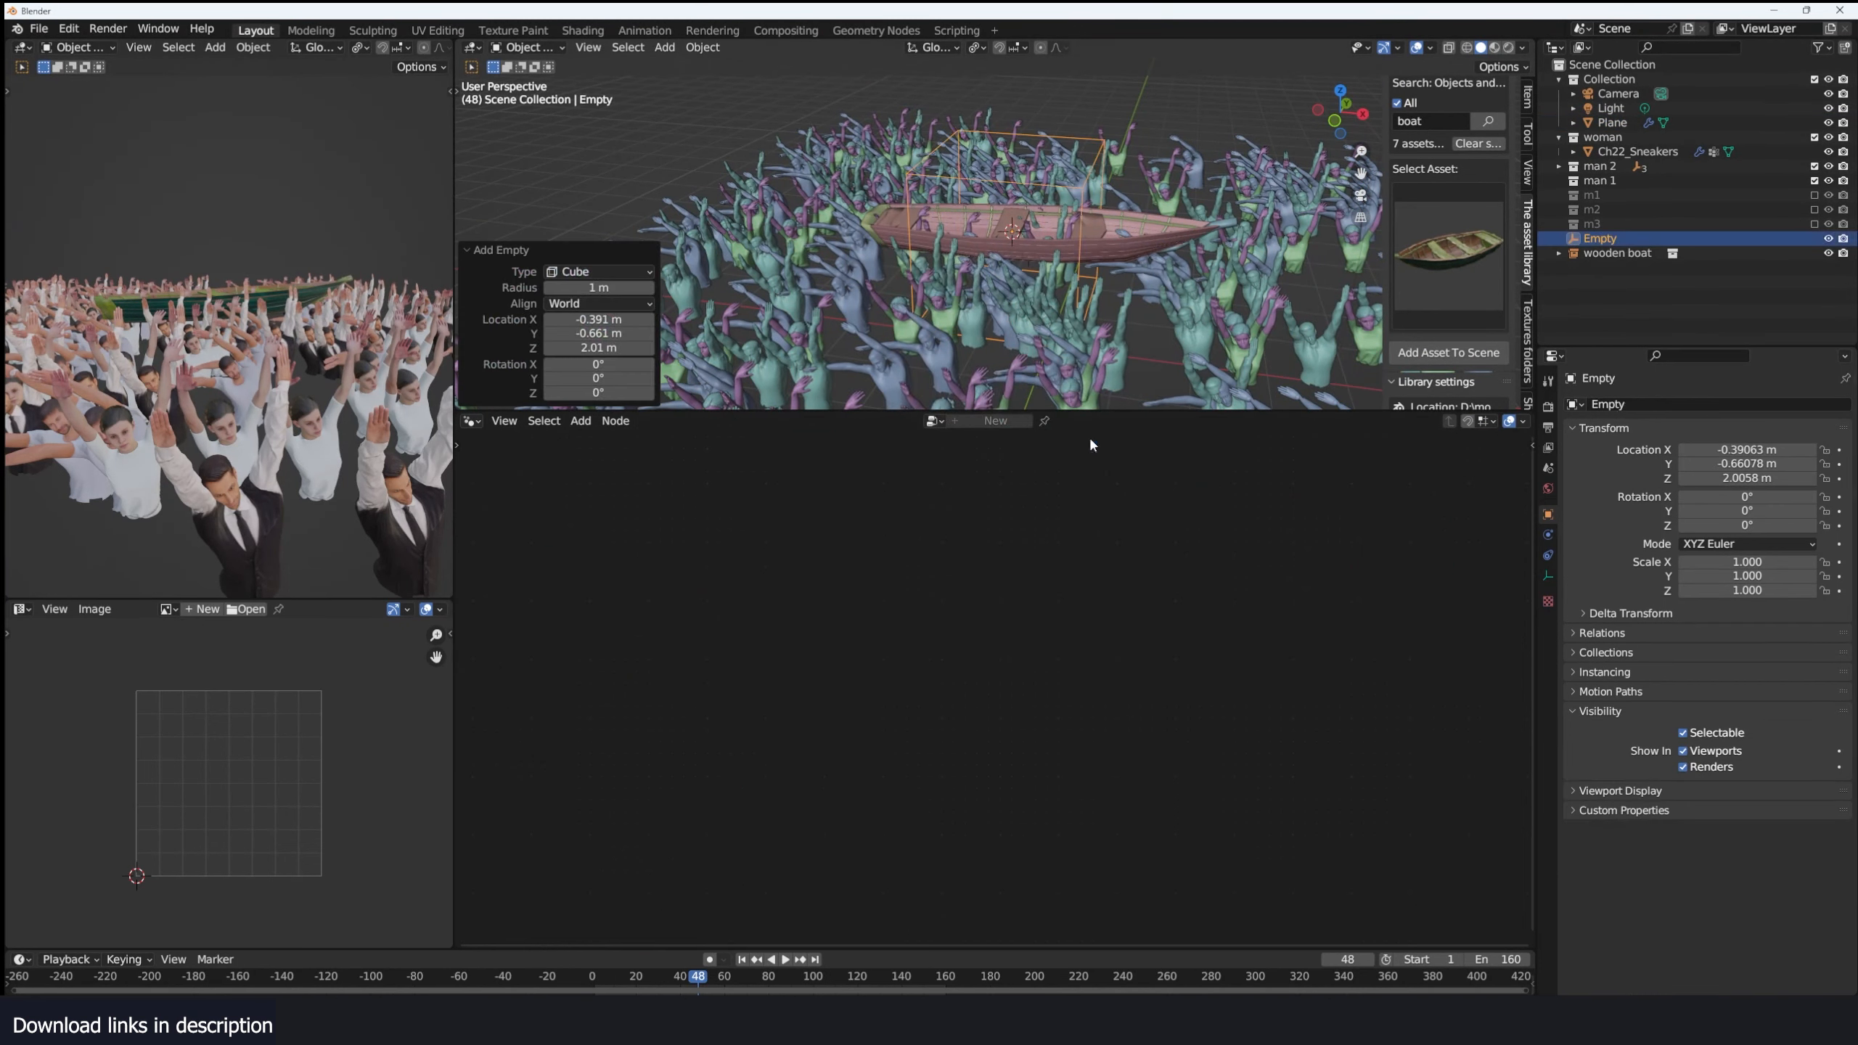
# Pin the crowd plane's Geometry Nodes tree in the node editor, and check the pin by selecting the empty and the plane.
pyautogui.click(862, 138)
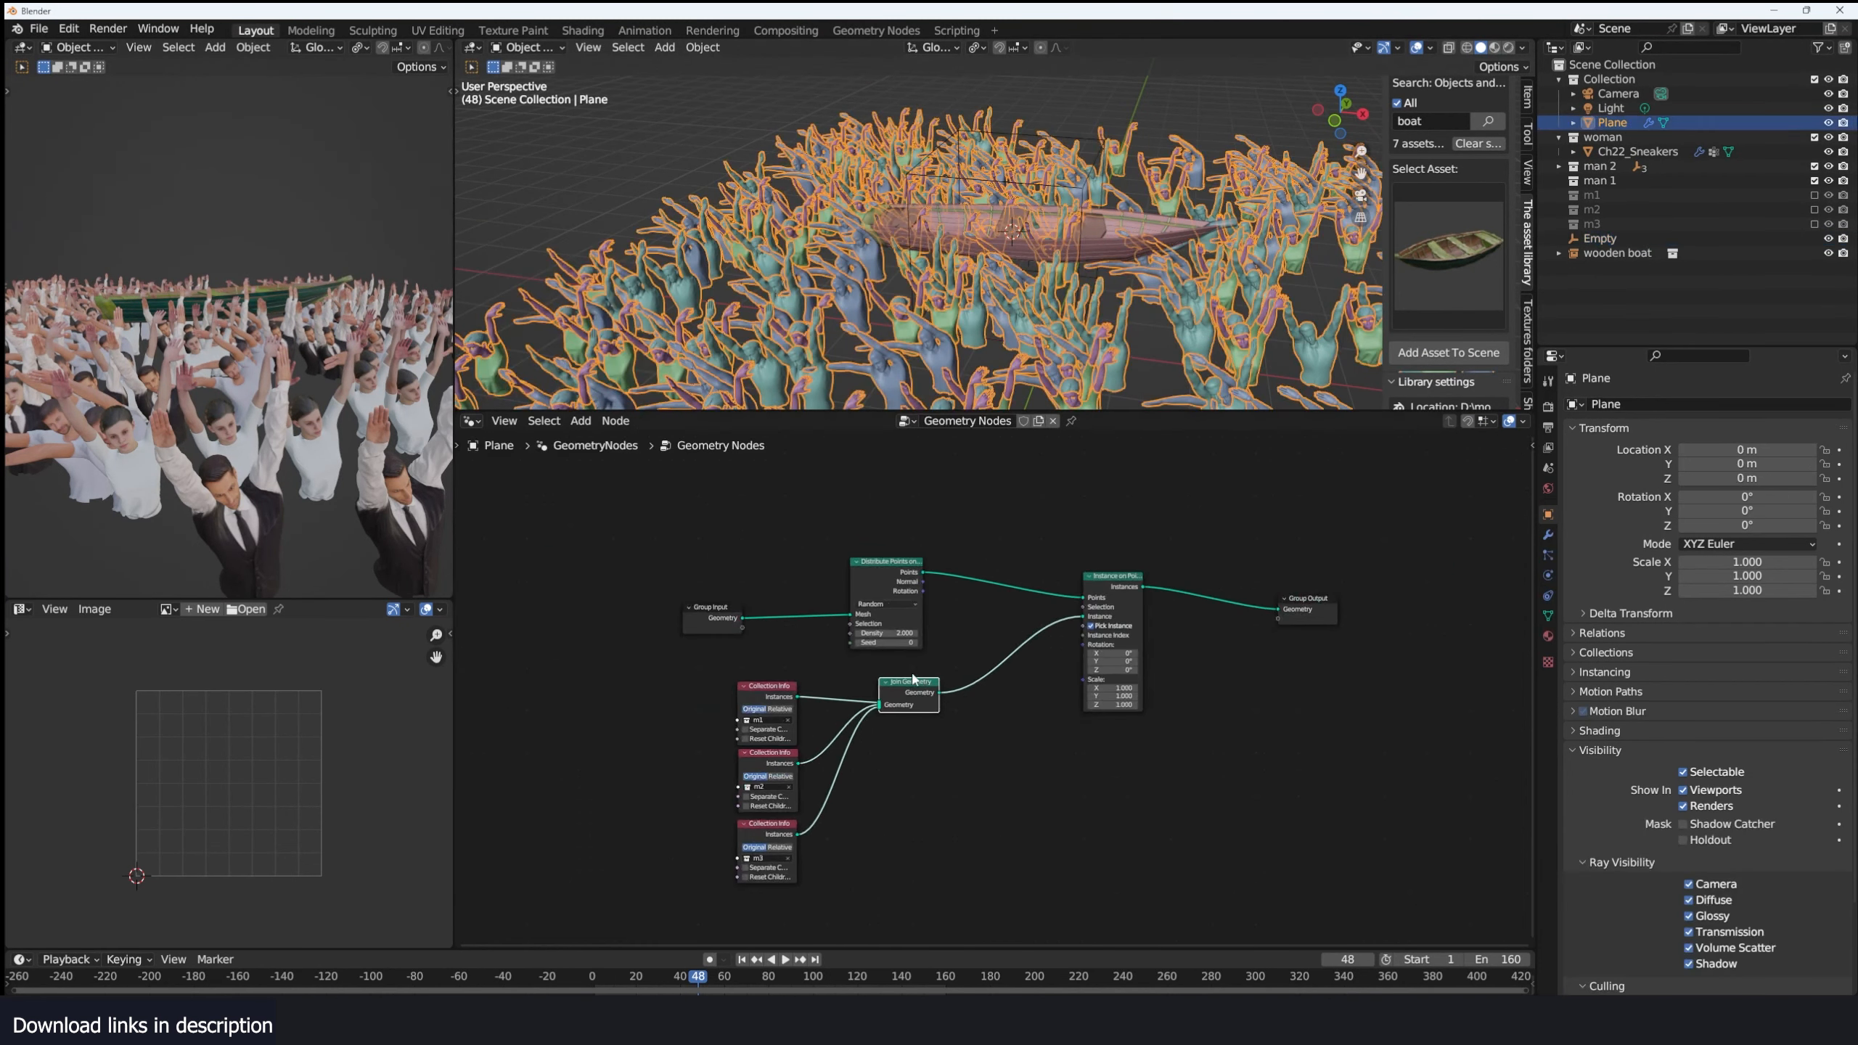
pyautogui.moveTo(1085, 175); pyautogui.dragTo(935, 147, button='middle')
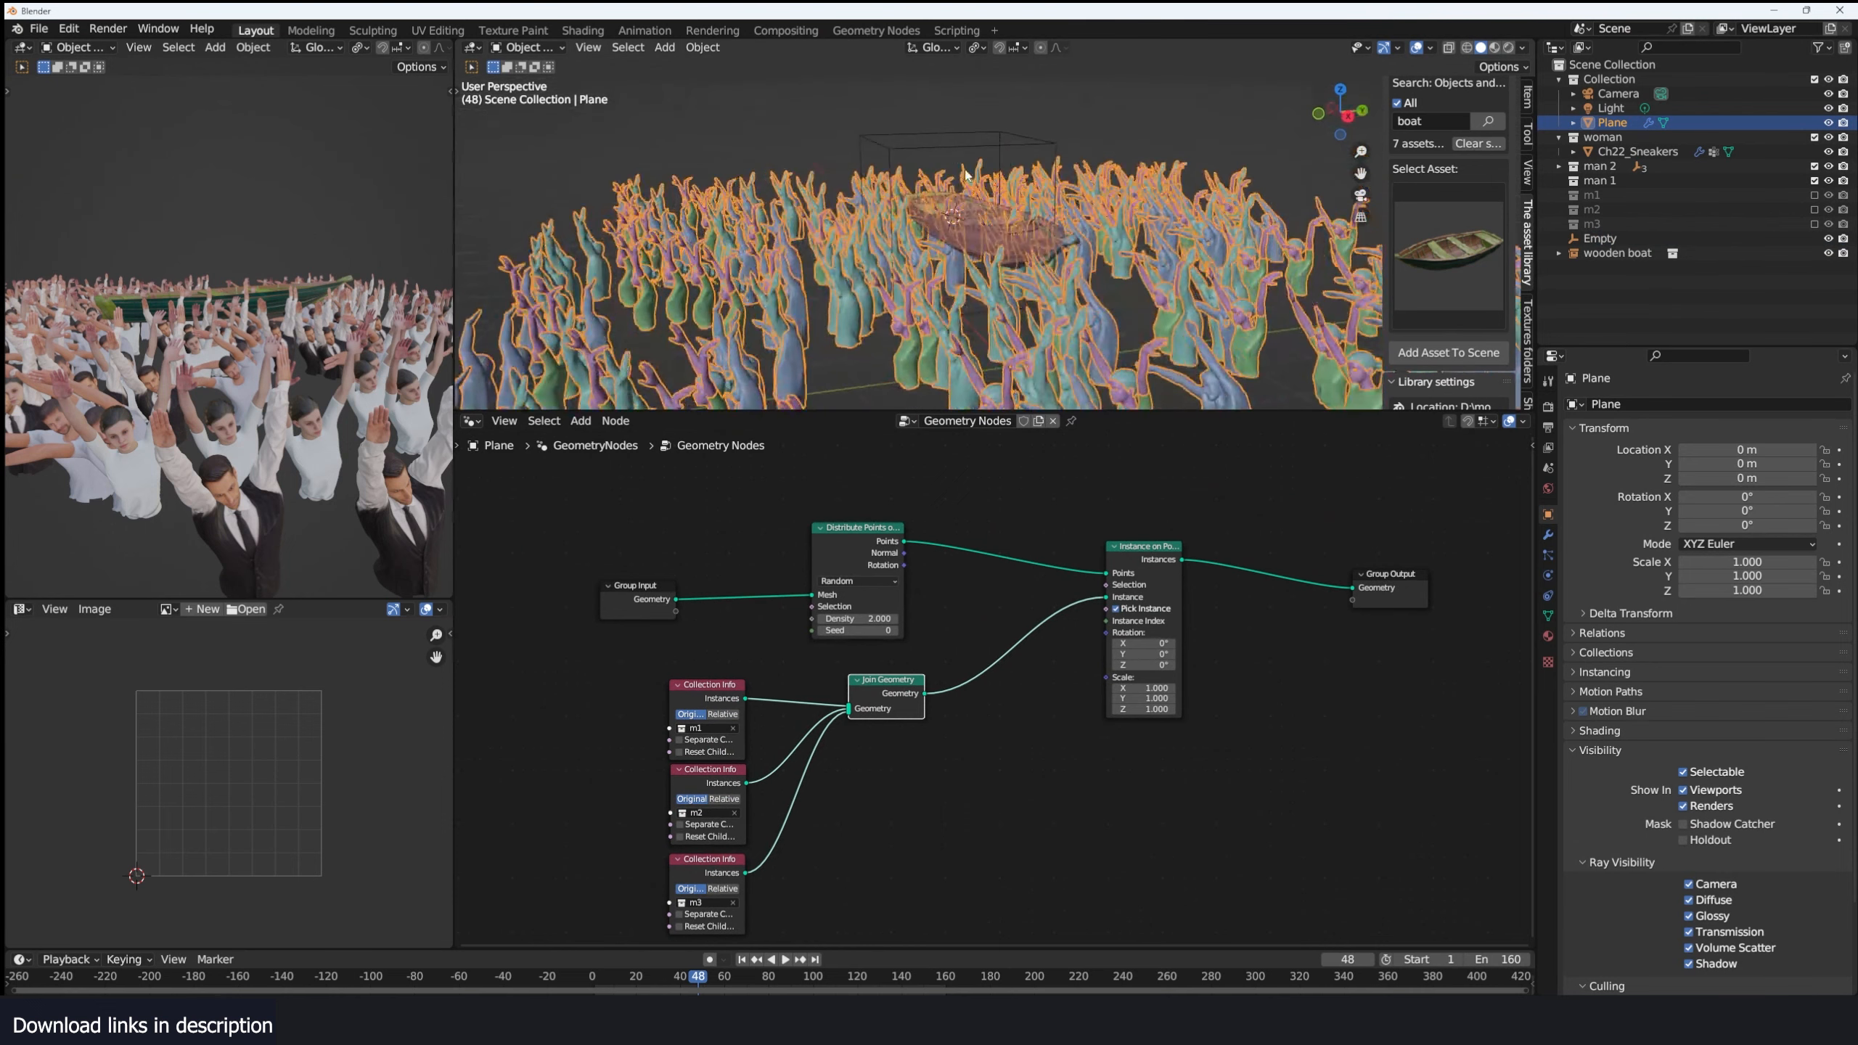
pyautogui.click(933, 148)
pyautogui.click(1637, 124)
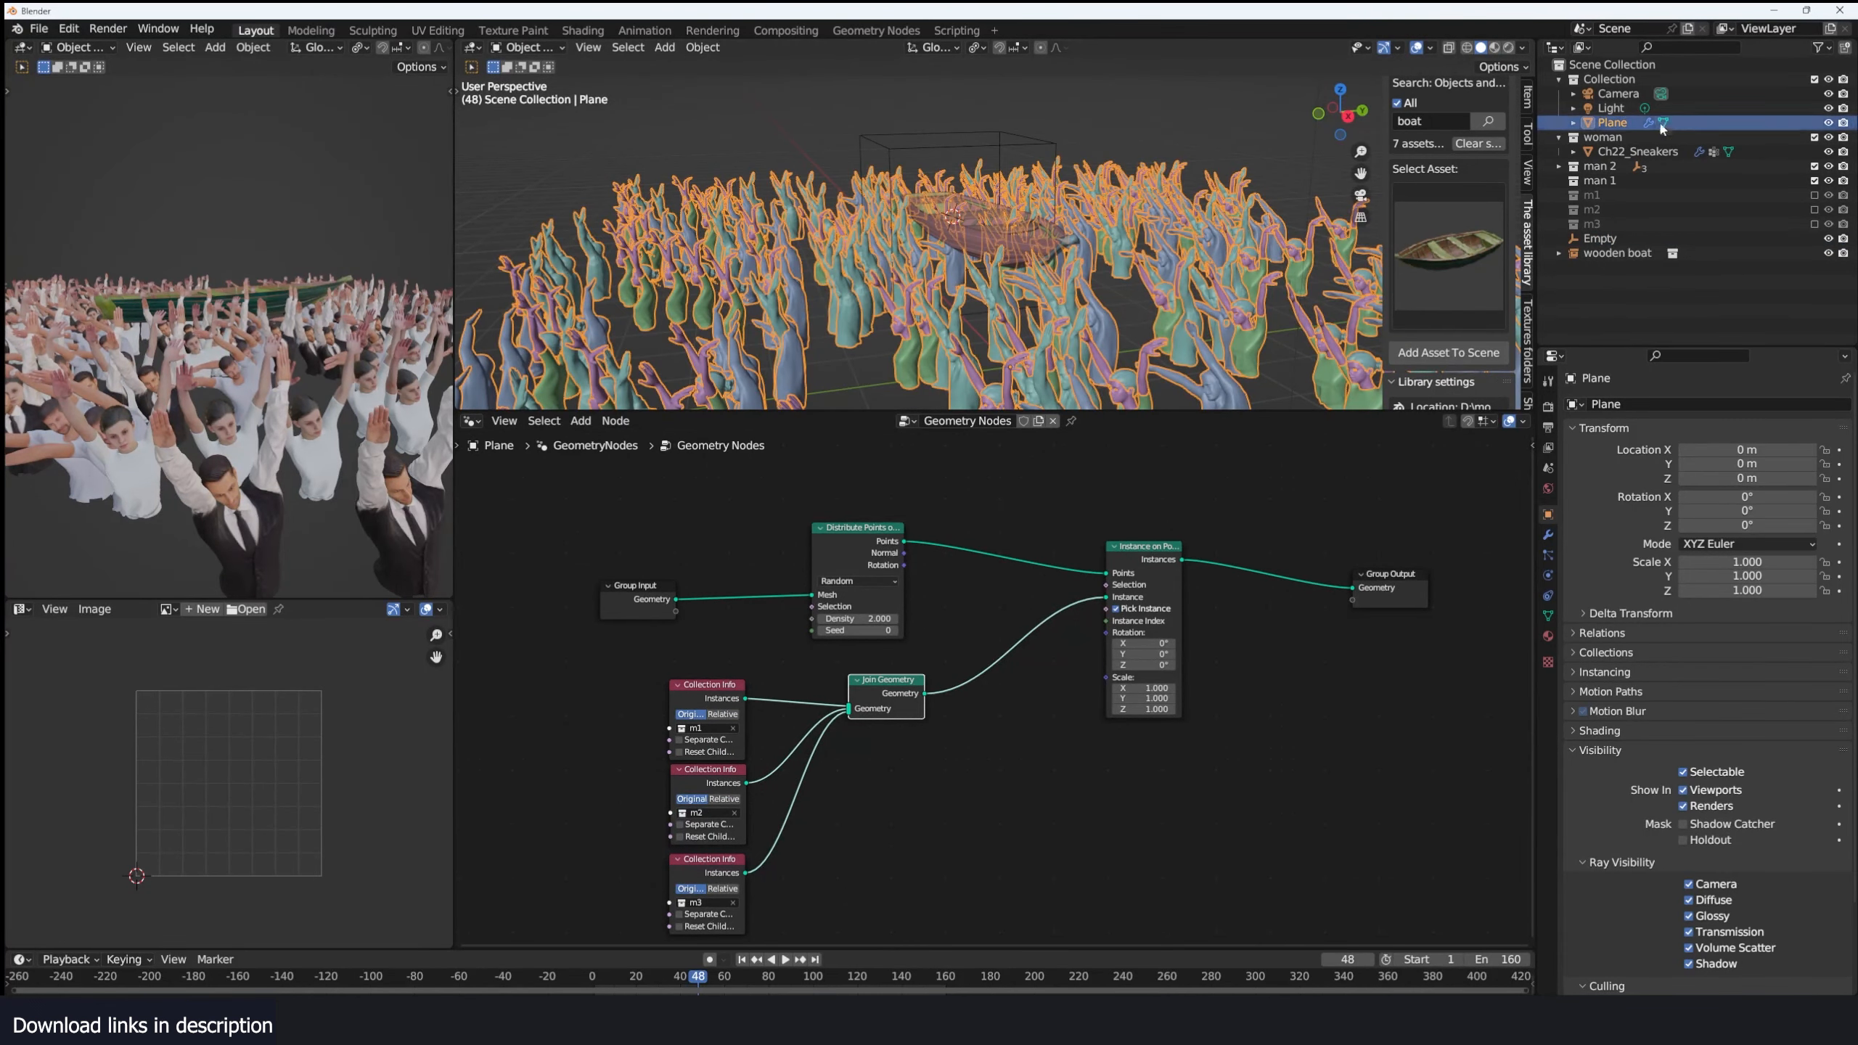
pyautogui.click(1053, 140)
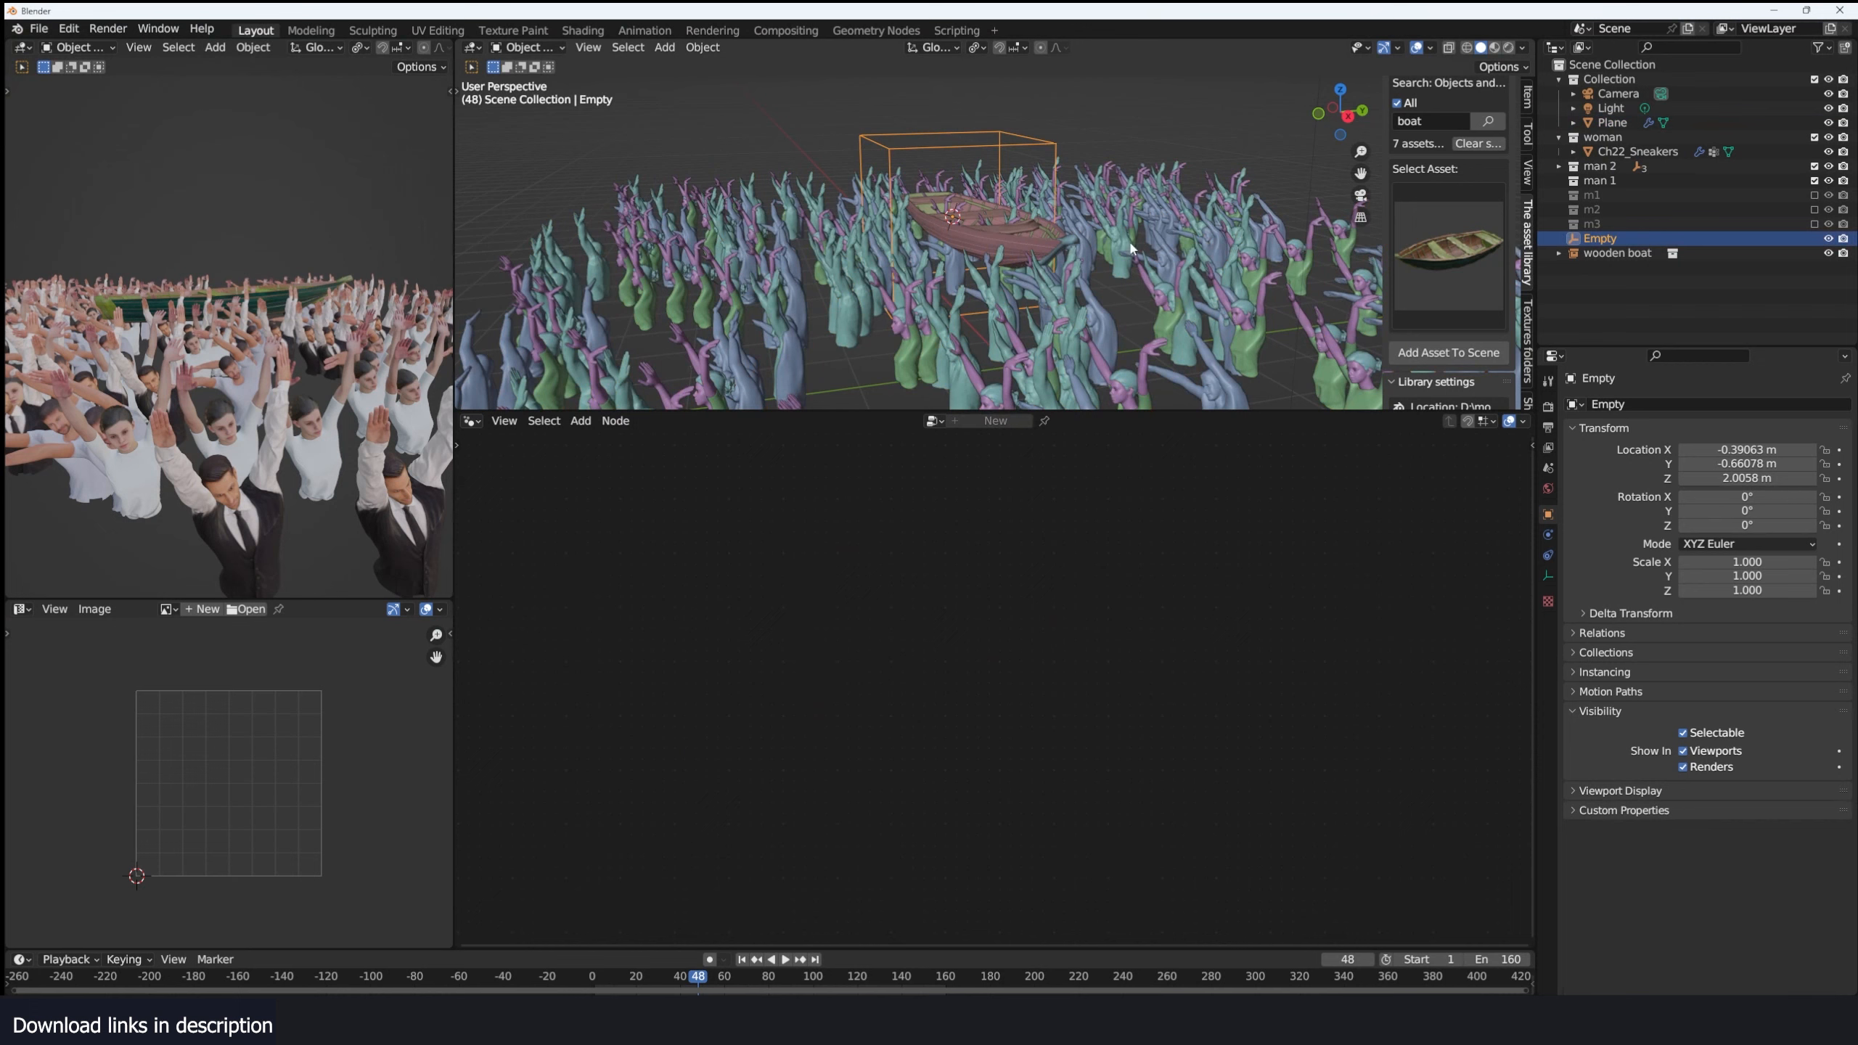
pyautogui.click(1173, 278)
pyautogui.click(1071, 421)
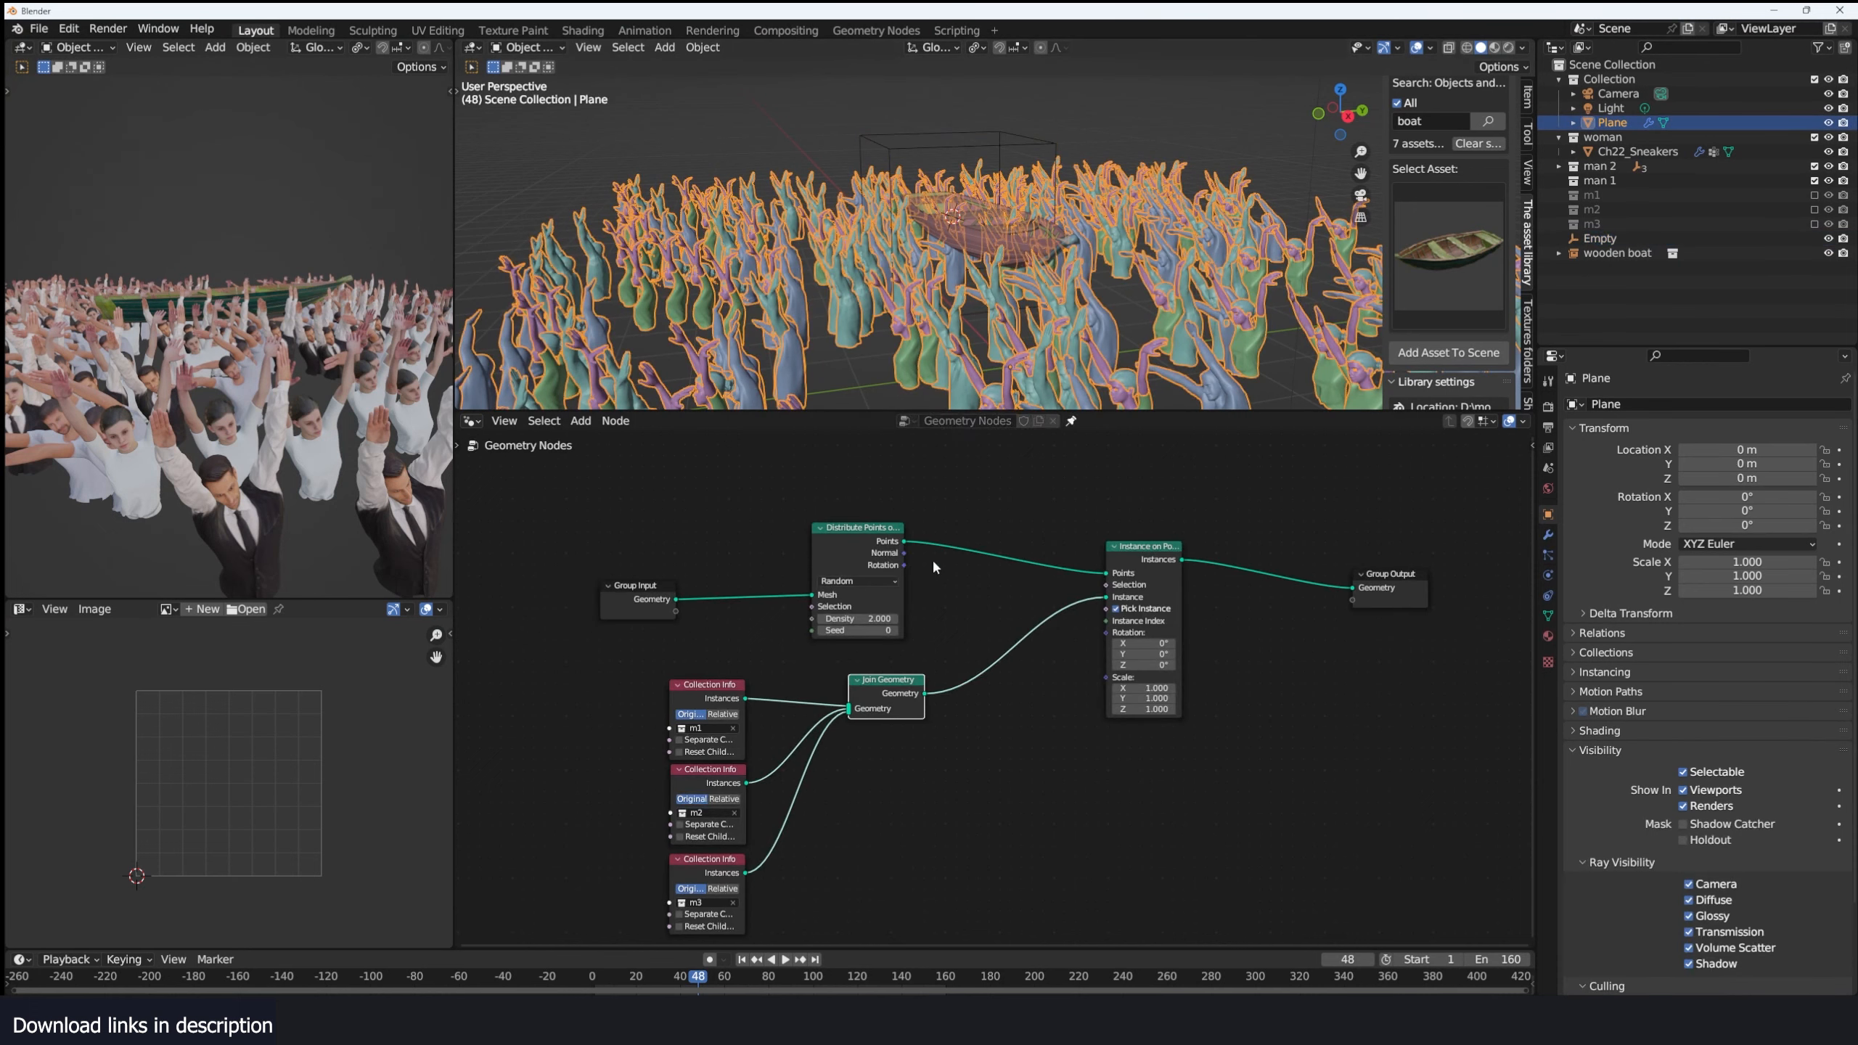
pyautogui.click(965, 215)
pyautogui.click(1048, 152)
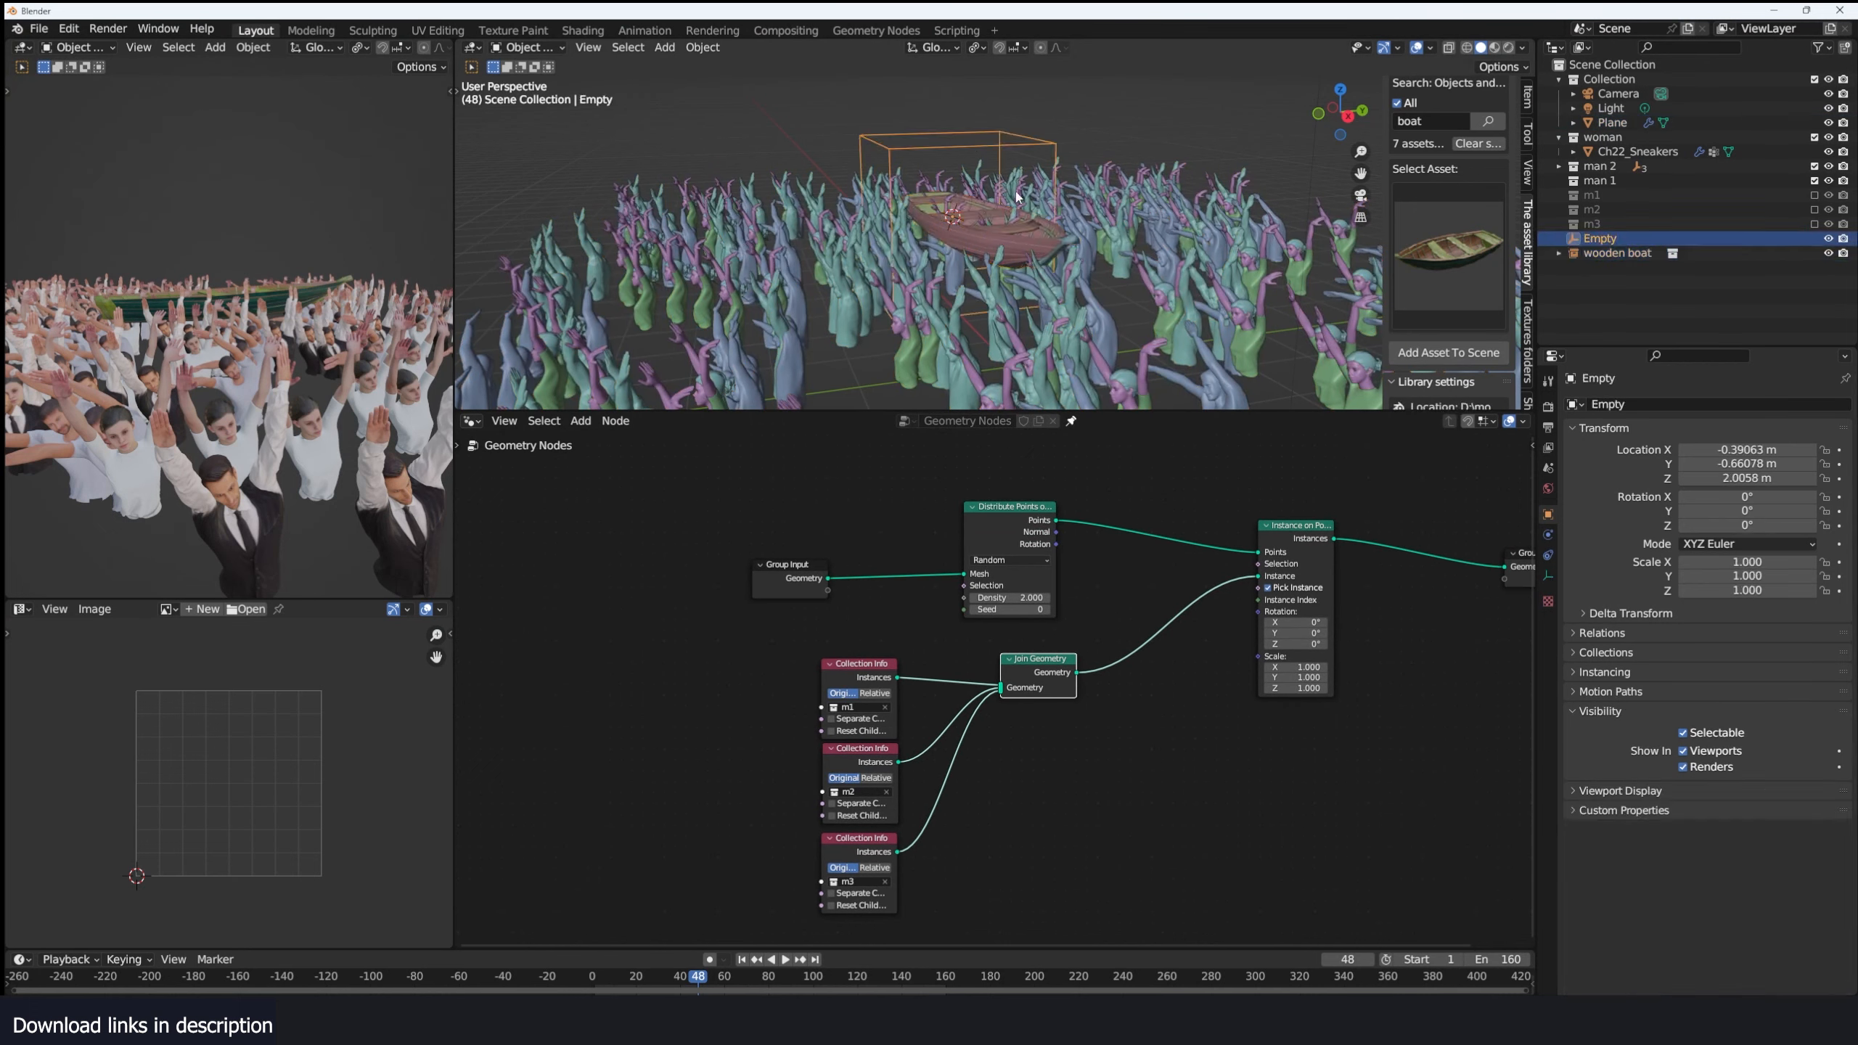
pyautogui.click(1098, 278)
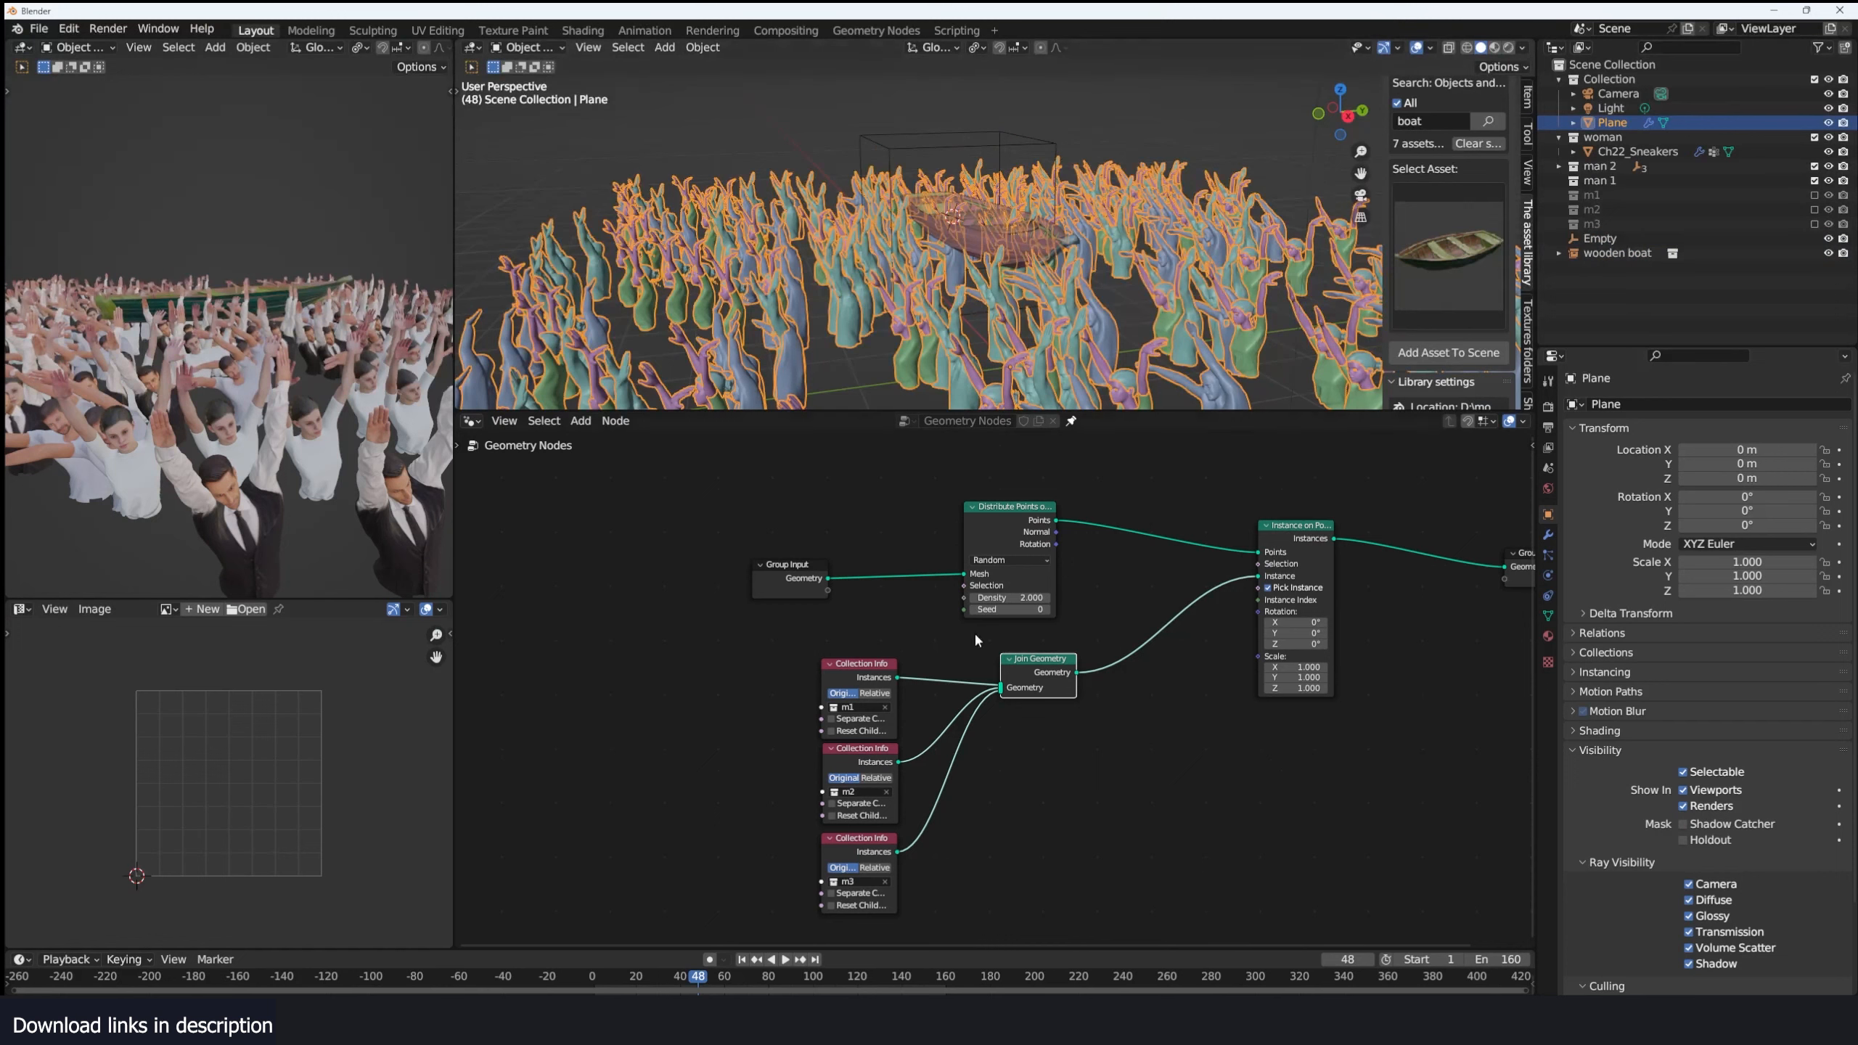
# Bring the empty into the crowd's node tree as an Object Info node, and rename the empty as target.
pyautogui.click(1599, 238)
pyautogui.moveTo(1600, 238); pyautogui.dragTo(703, 720)
pyautogui.doubleClick(1600, 238)
pyautogui.write('target')
pyautogui.press('Return')
# Move Group Input and Distribute Points on Faces farther from Instance on Points, and place the target Object Info node below Join Geometry.
pyautogui.moveTo(618, 222); pyautogui.dragTo(851, 250, button='middle')
pyautogui.moveTo(977, 487); pyautogui.dragTo(897, 485)
pyautogui.press('Home')
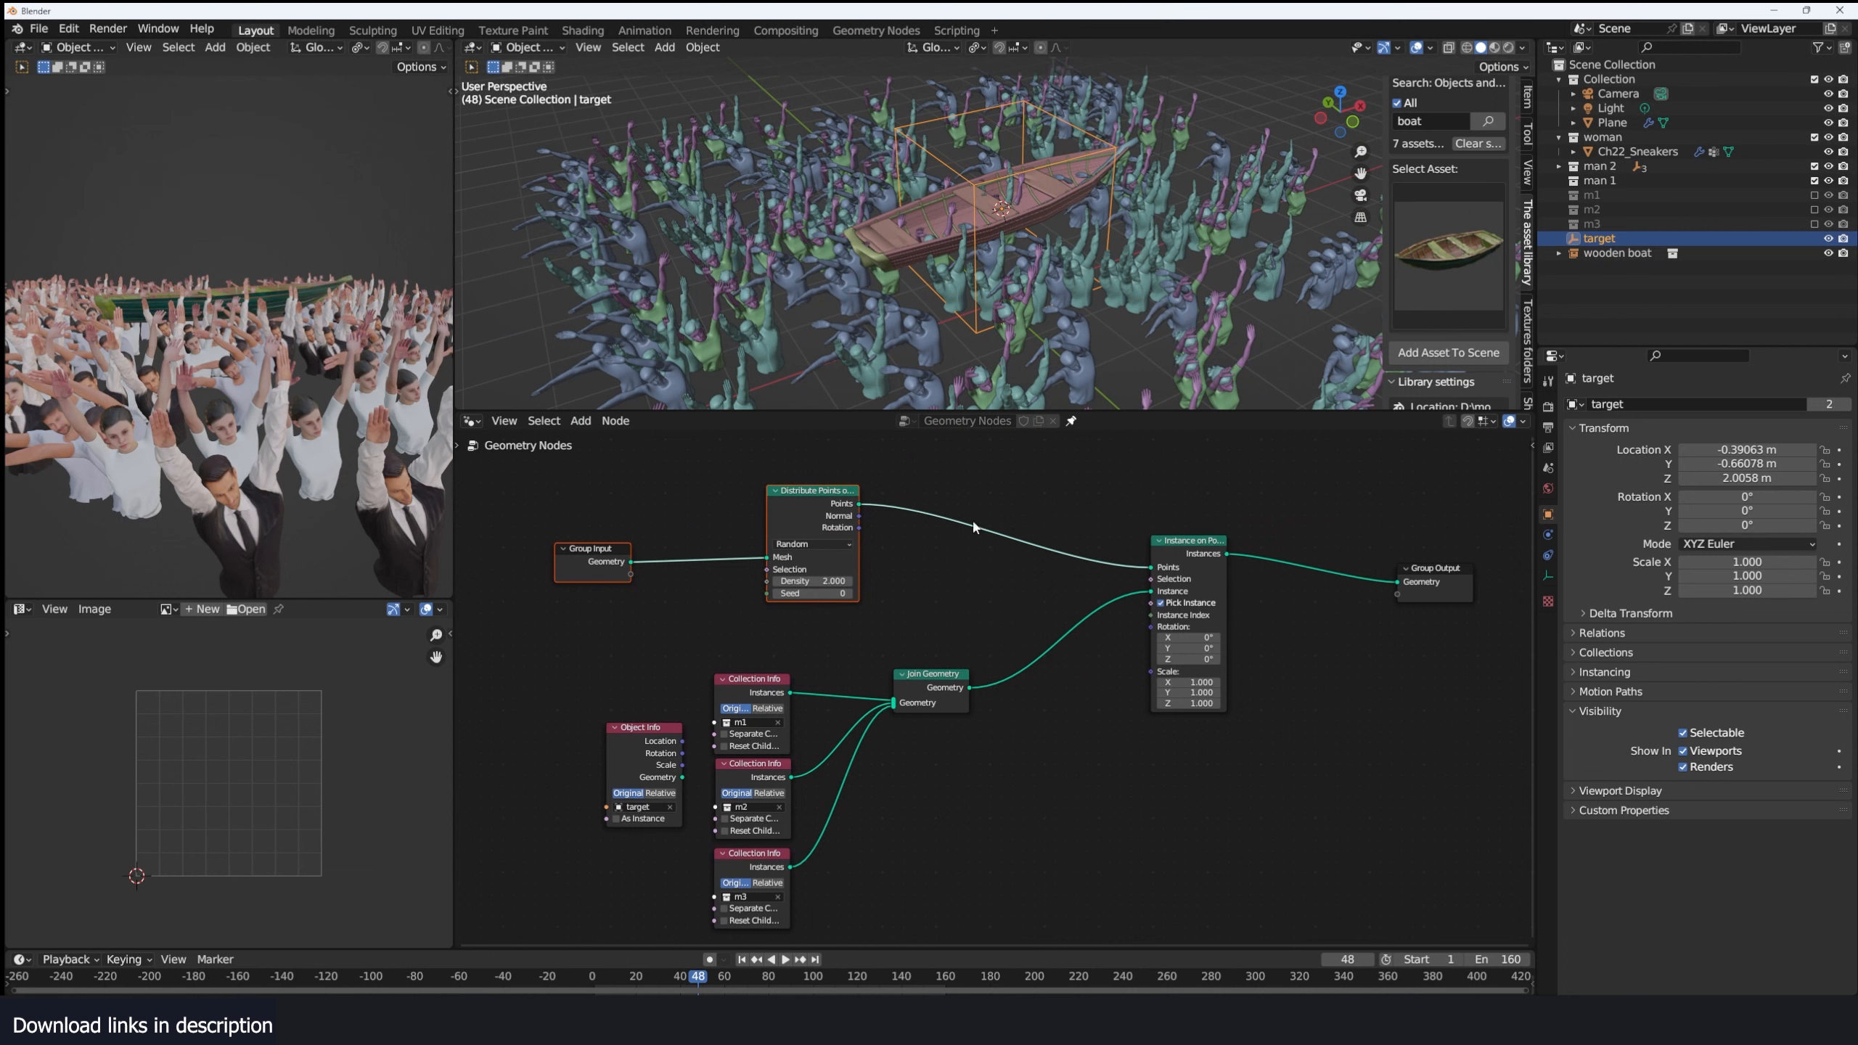
pyautogui.moveTo(1172, 723); pyautogui.dragTo(1111, 702, button='middle')
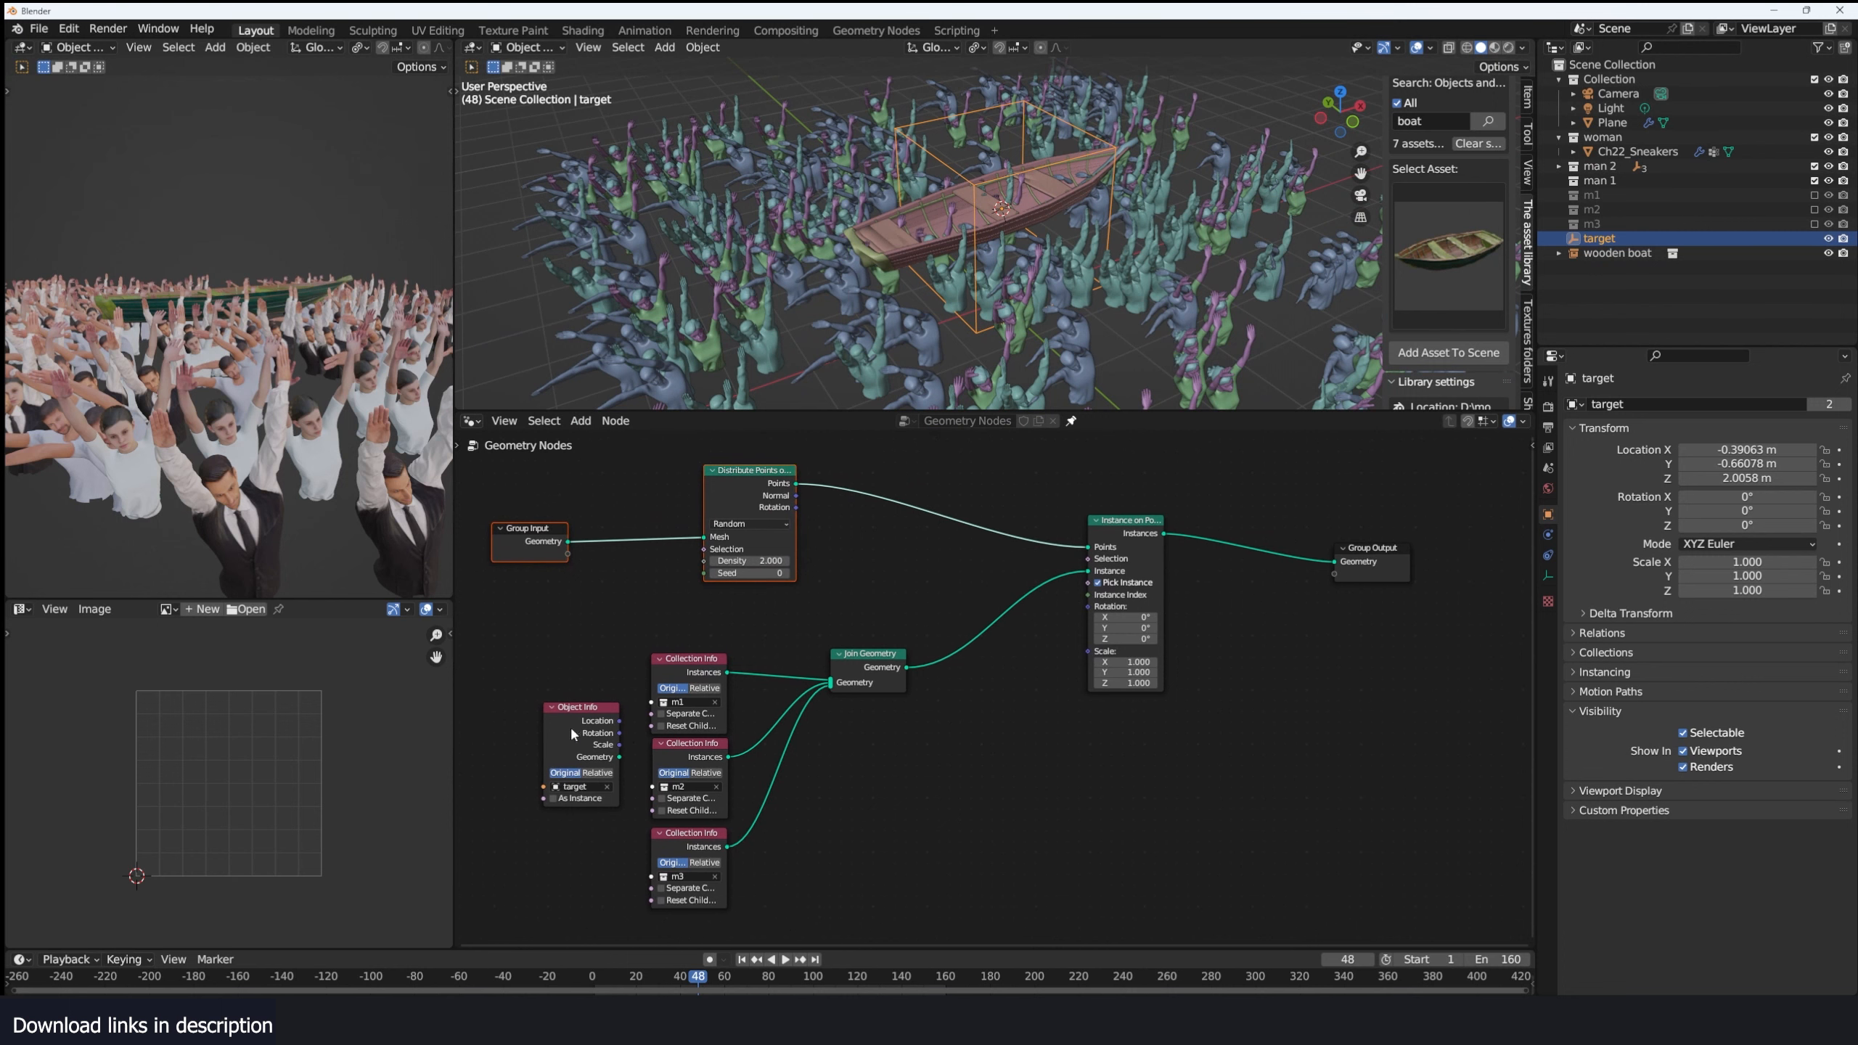
pyautogui.moveTo(571, 730); pyautogui.dragTo(1071, 818)
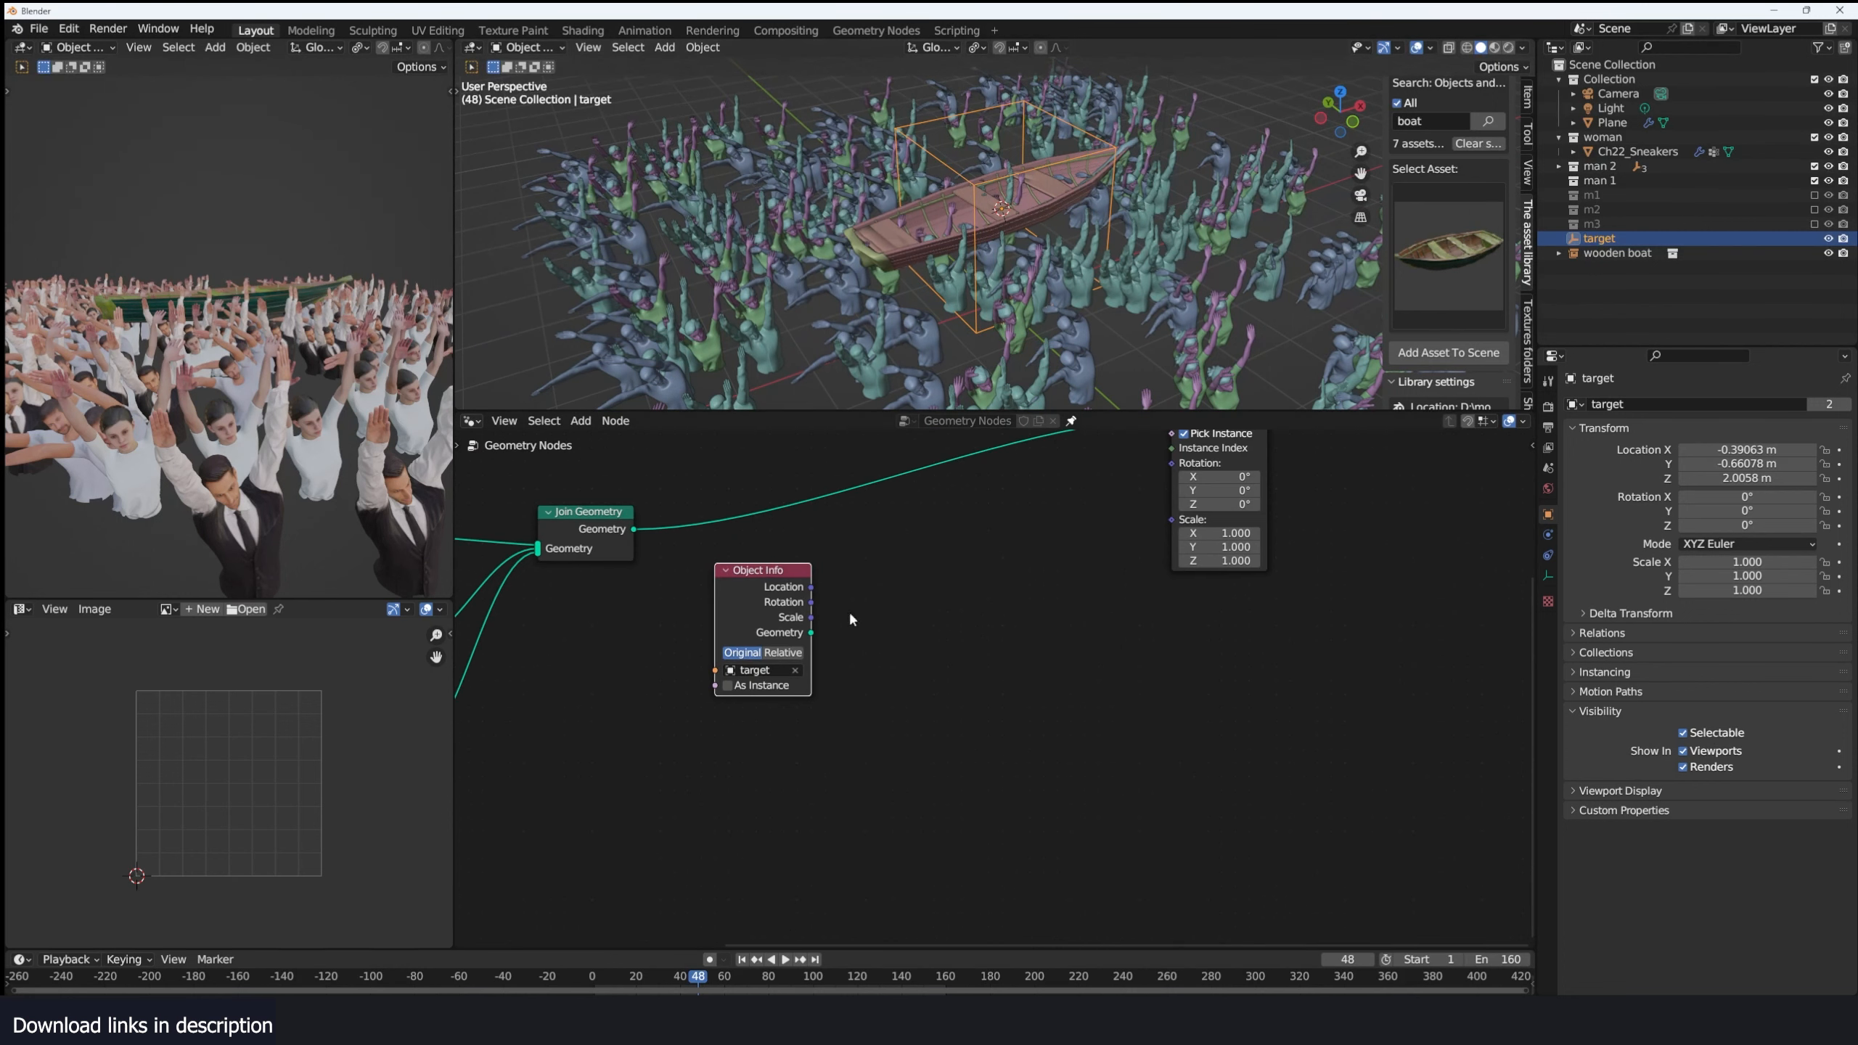
pyautogui.moveTo(852, 616); pyautogui.dragTo(864, 606, button='middle')
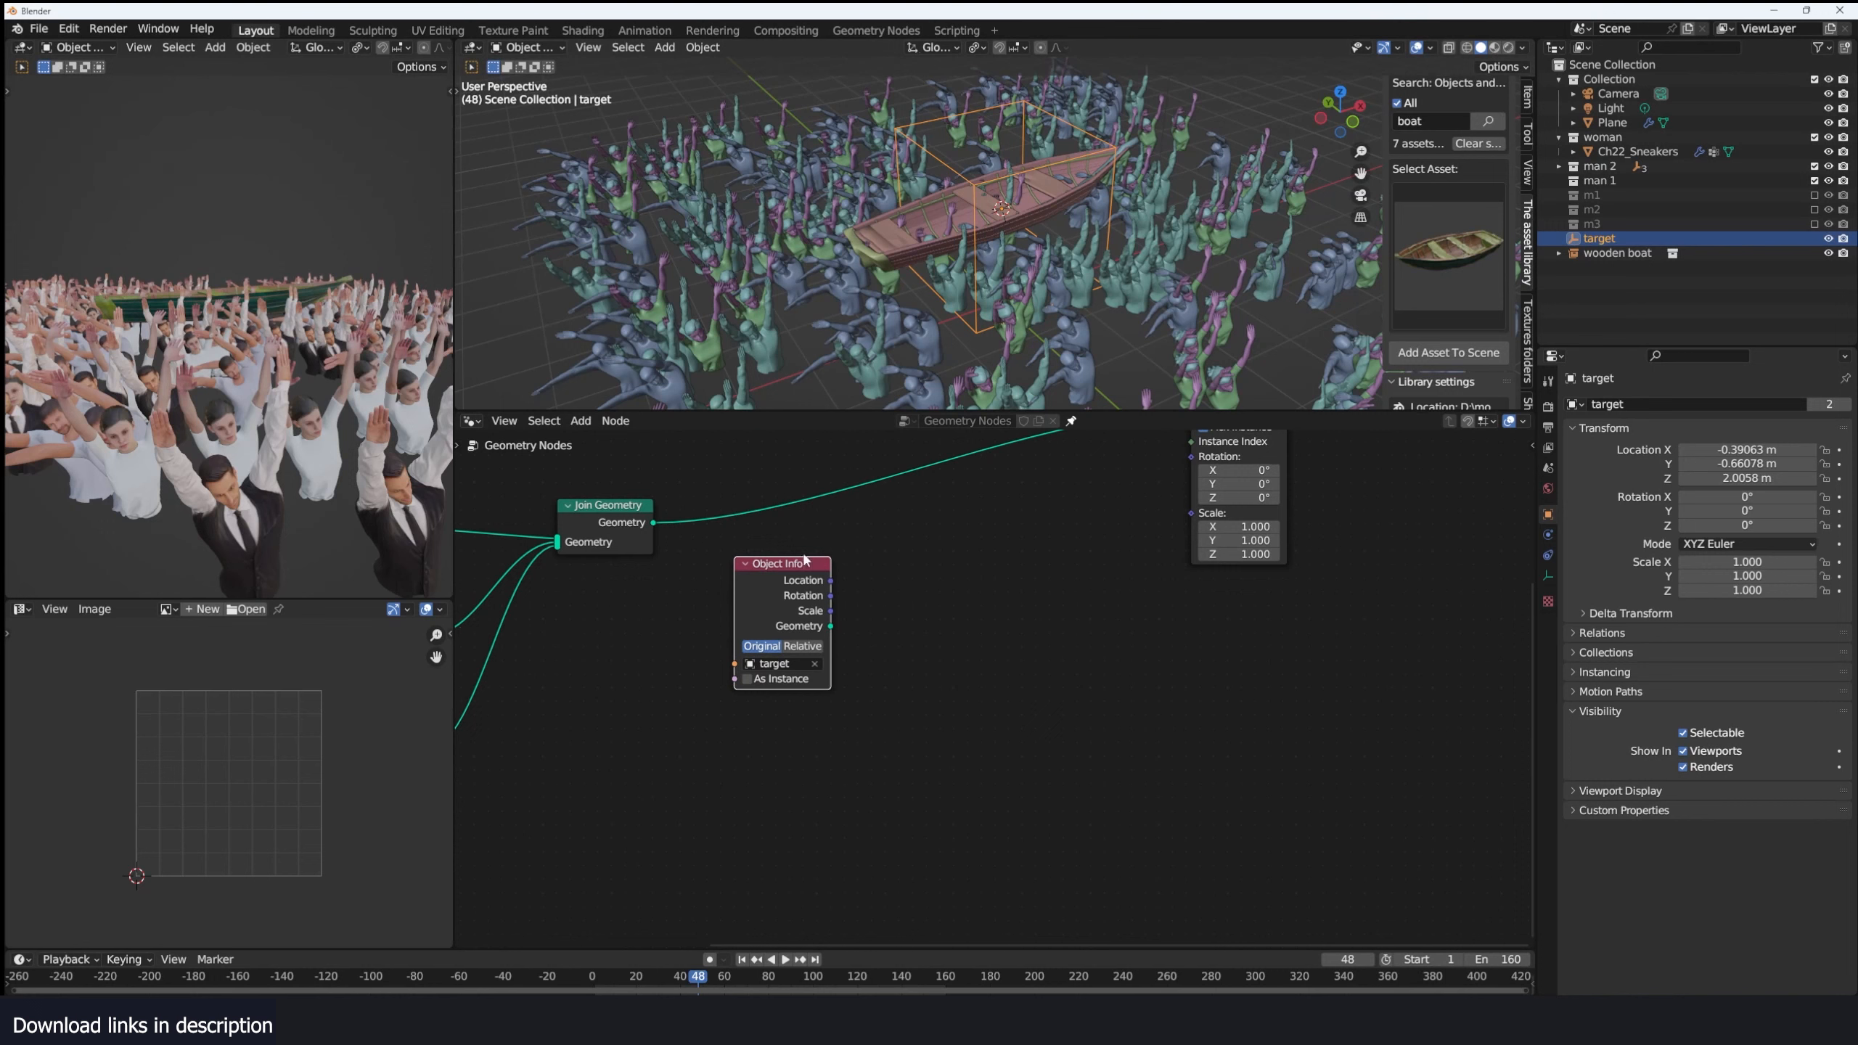
# Add a Position node and place it just below the target Object Info node.
pyautogui.hotkey('shift', 'a')
pyautogui.click(788, 719)
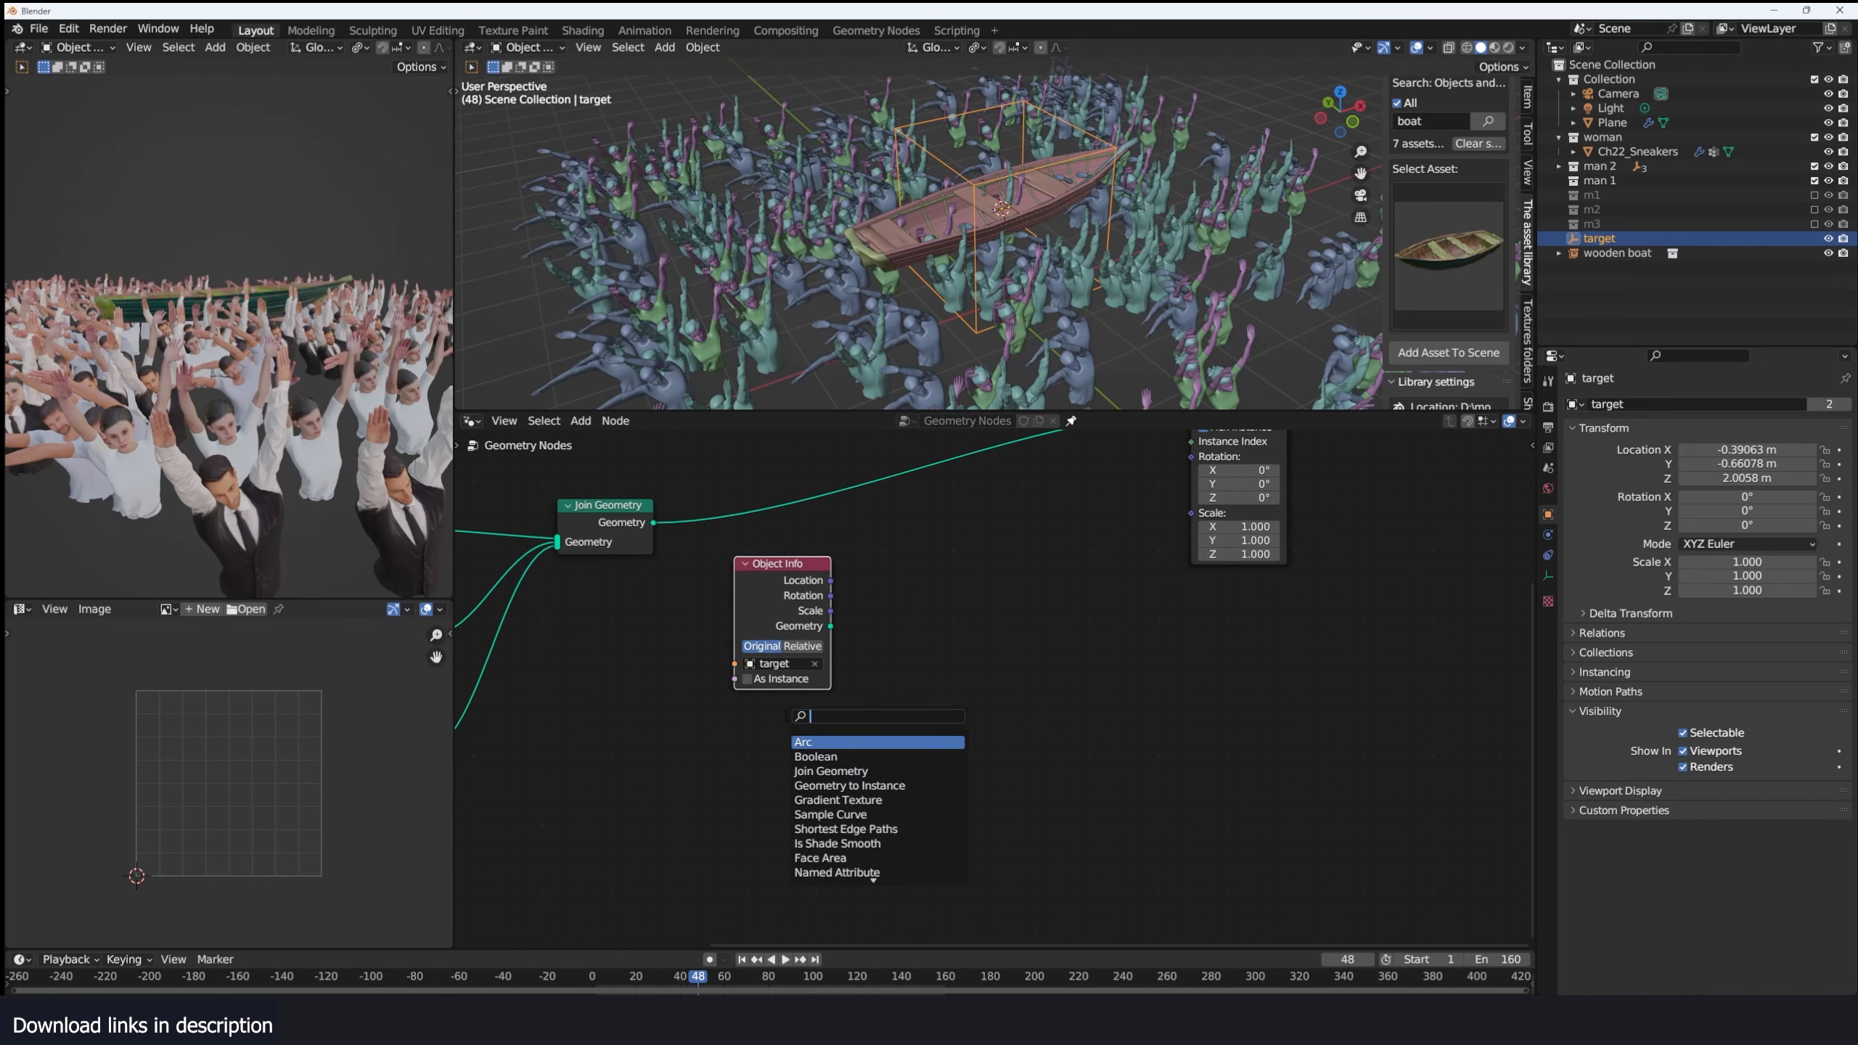
pyautogui.write('posit')
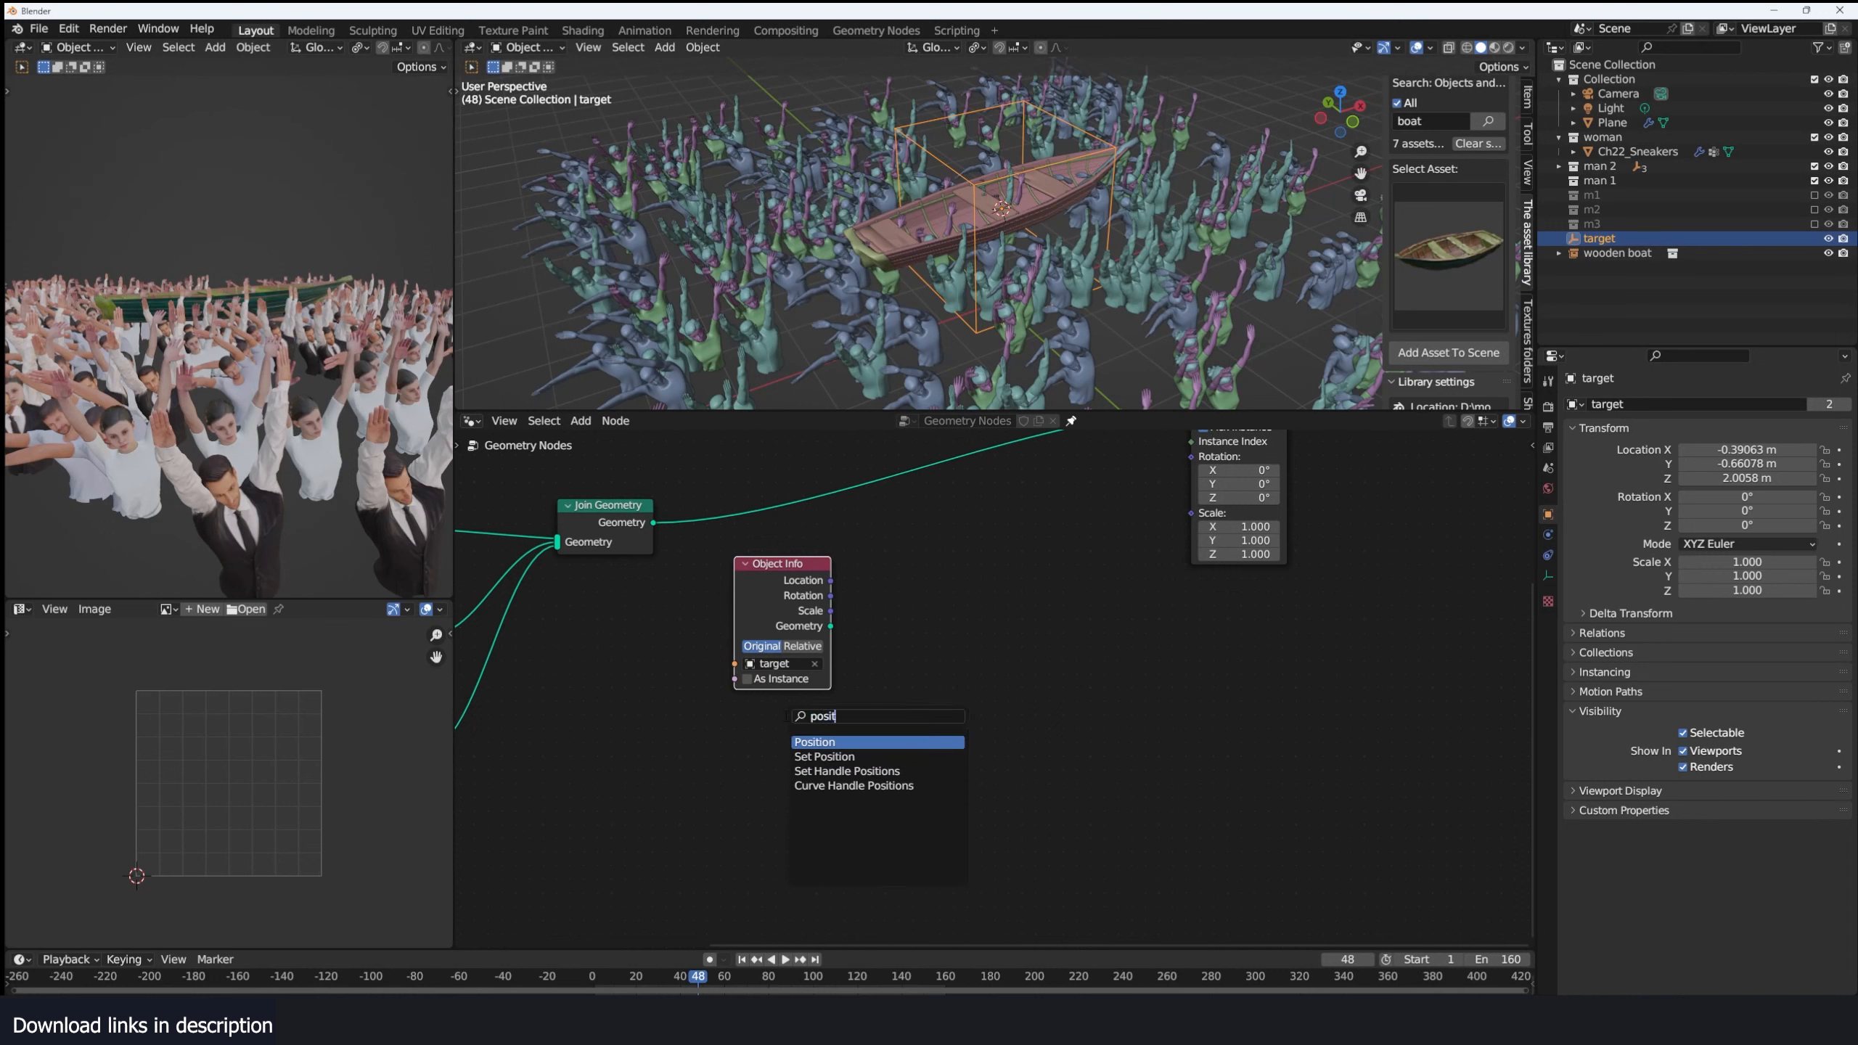
pyautogui.press('Return')
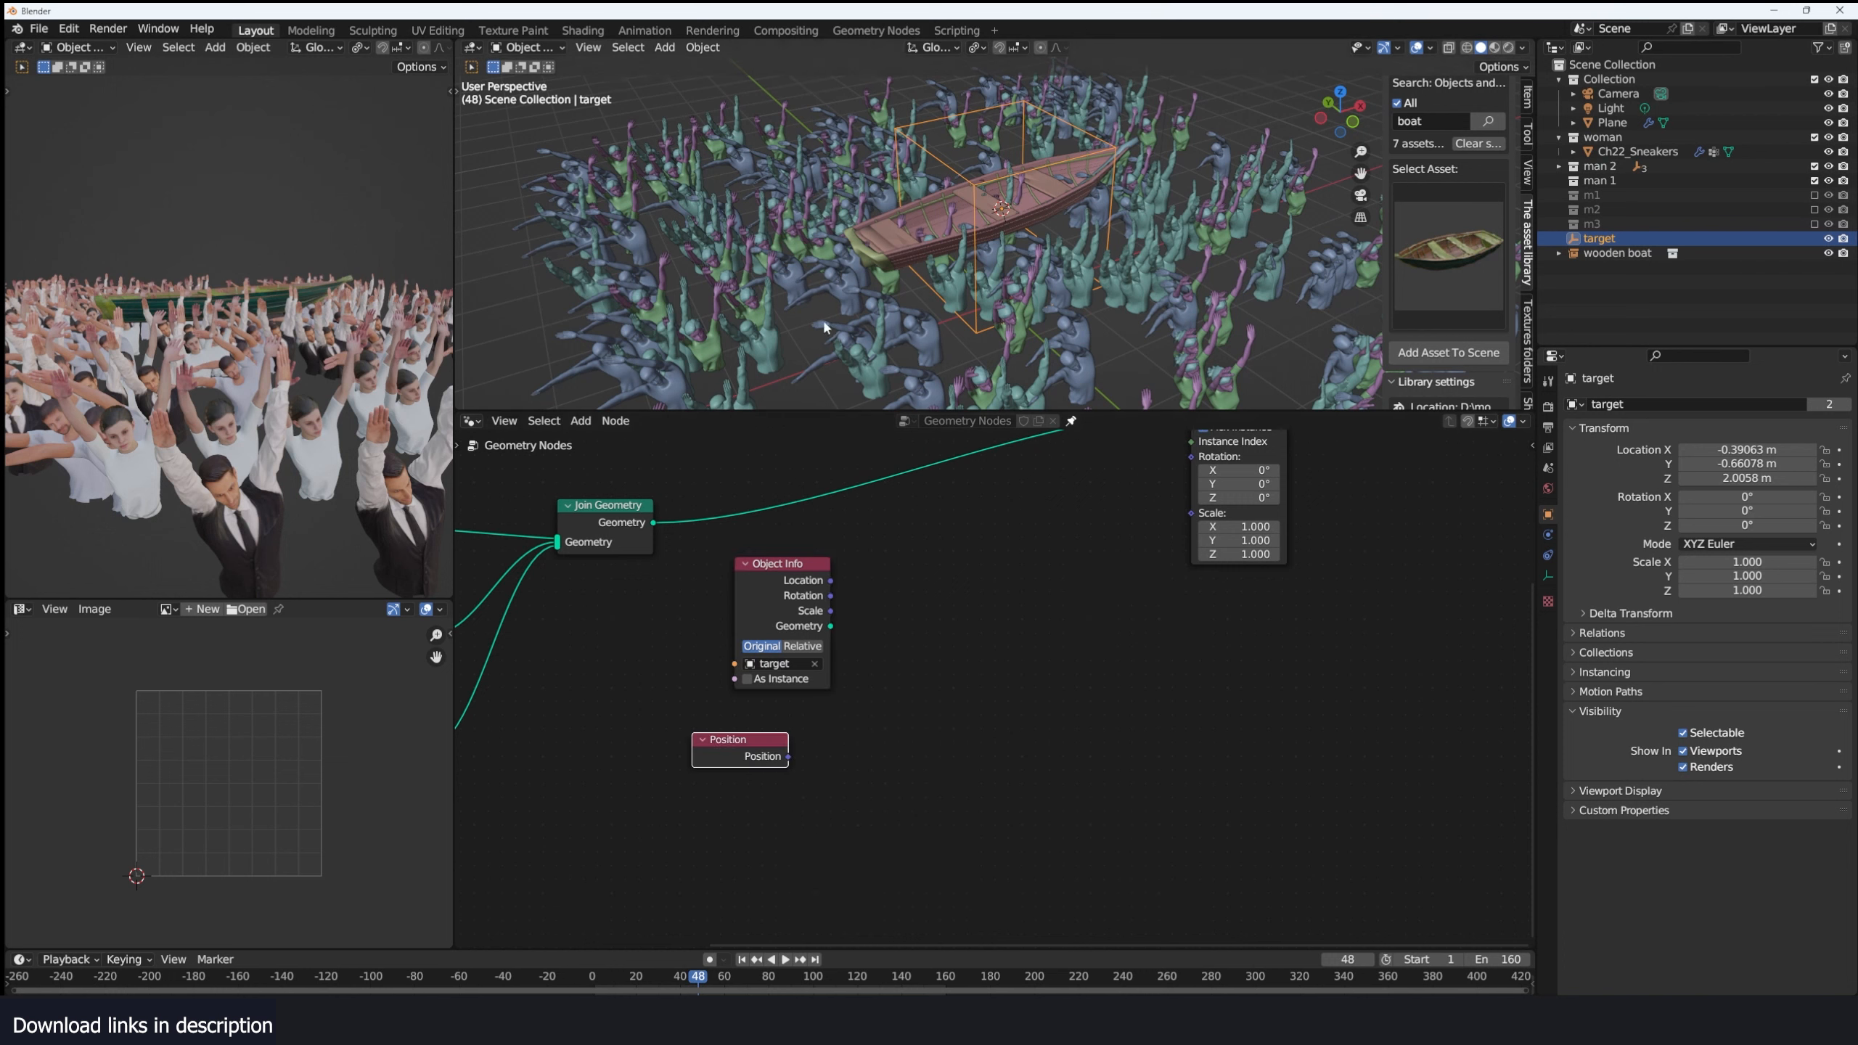
pyautogui.moveTo(841, 637); pyautogui.dragTo(818, 625, button='middle')
pyautogui.moveTo(712, 724); pyautogui.dragTo(739, 714)
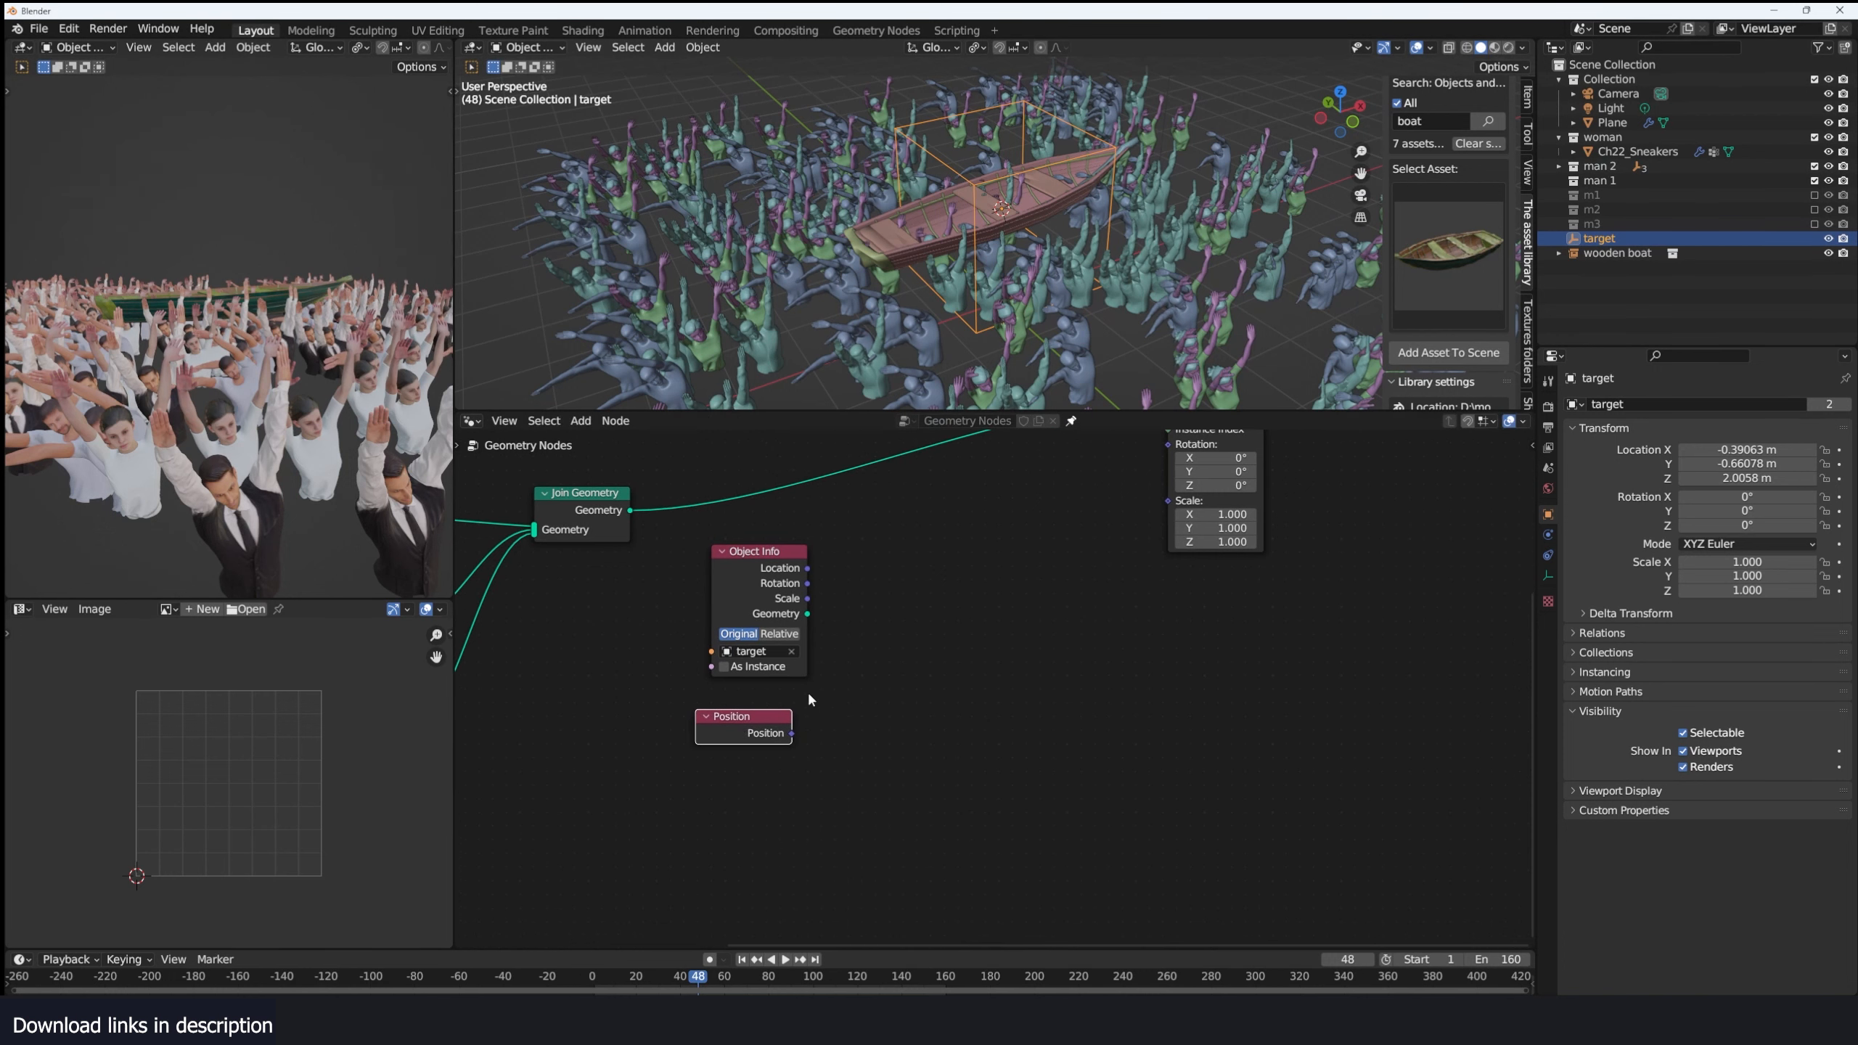
pyautogui.moveTo(845, 765); pyautogui.dragTo(839, 764, button='middle')
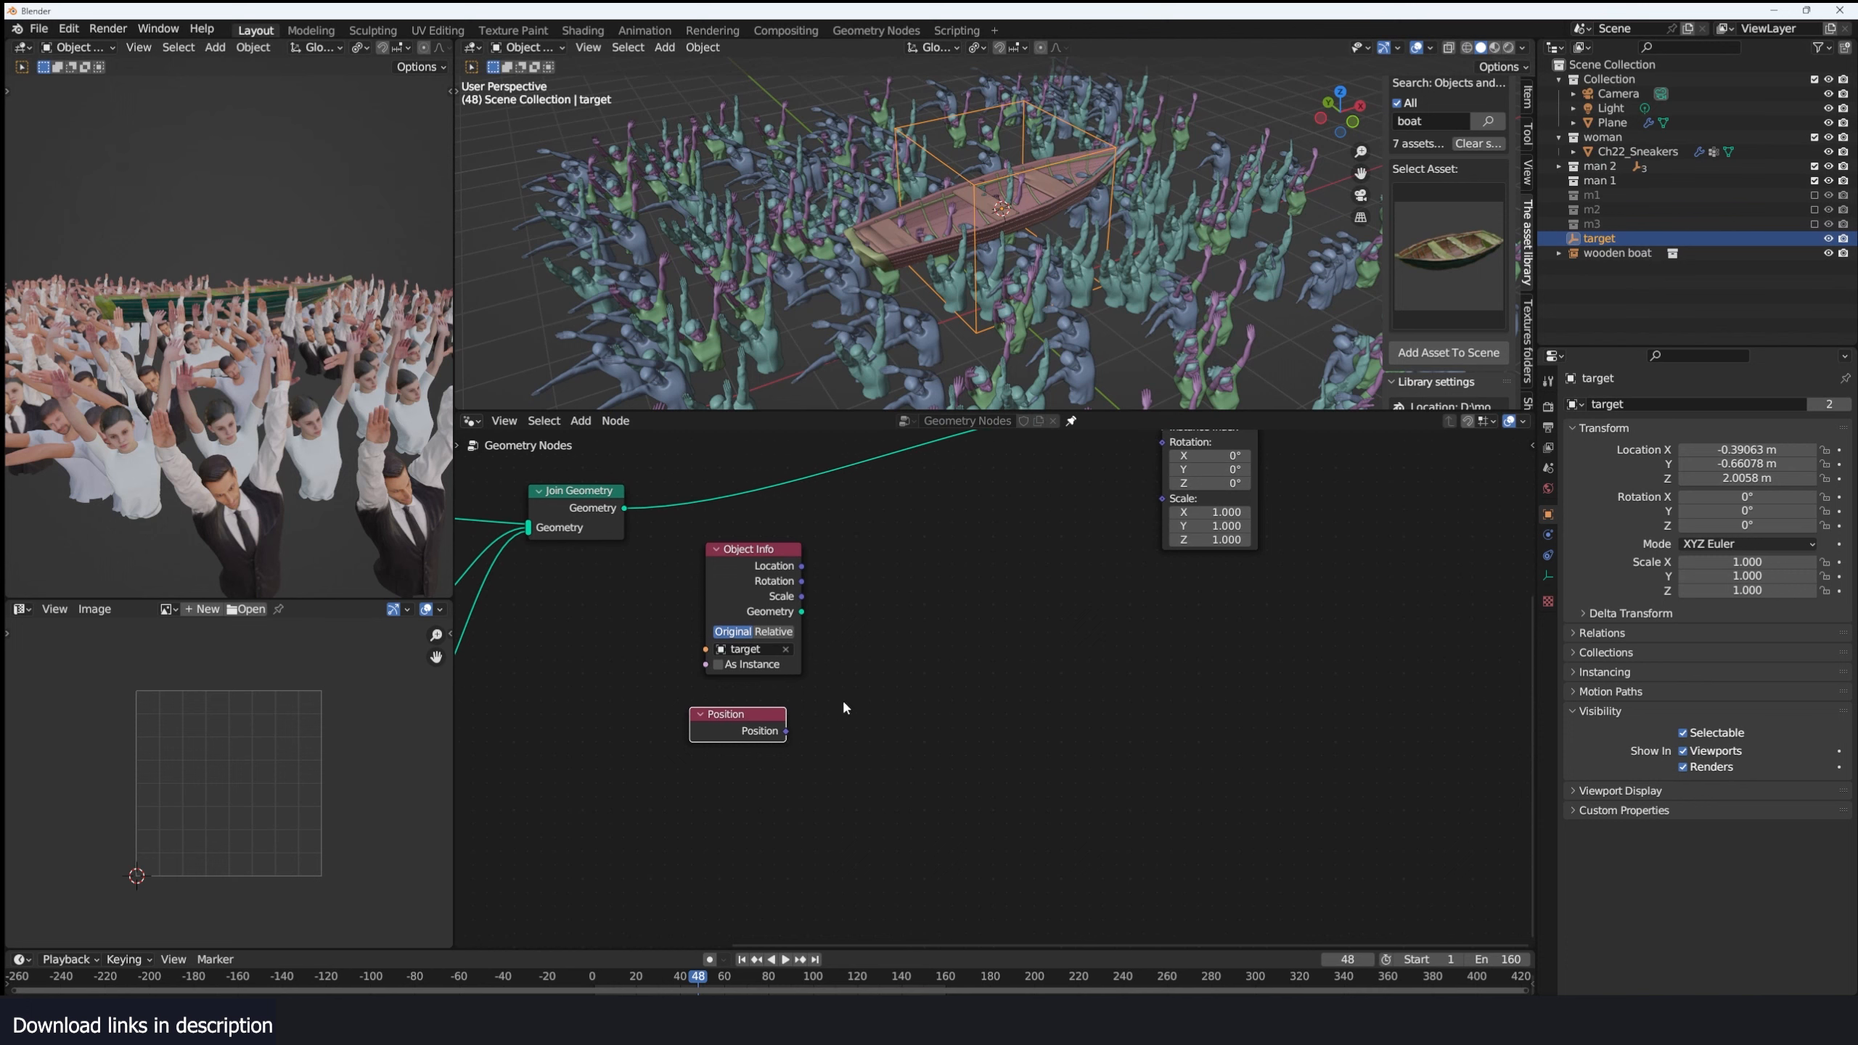
# Add a Vector Math node set to Subtract, with the target's Location as first vector and Position as second.
pyautogui.hotkey('shift', 'a')
pyautogui.click(844, 705)
pyautogui.write('vec')
pyautogui.press('Return')
pyautogui.click(968, 767)
pyautogui.moveTo(802, 566); pyautogui.dragTo(881, 676)
pyautogui.moveTo(821, 717); pyautogui.dragTo(881, 691)
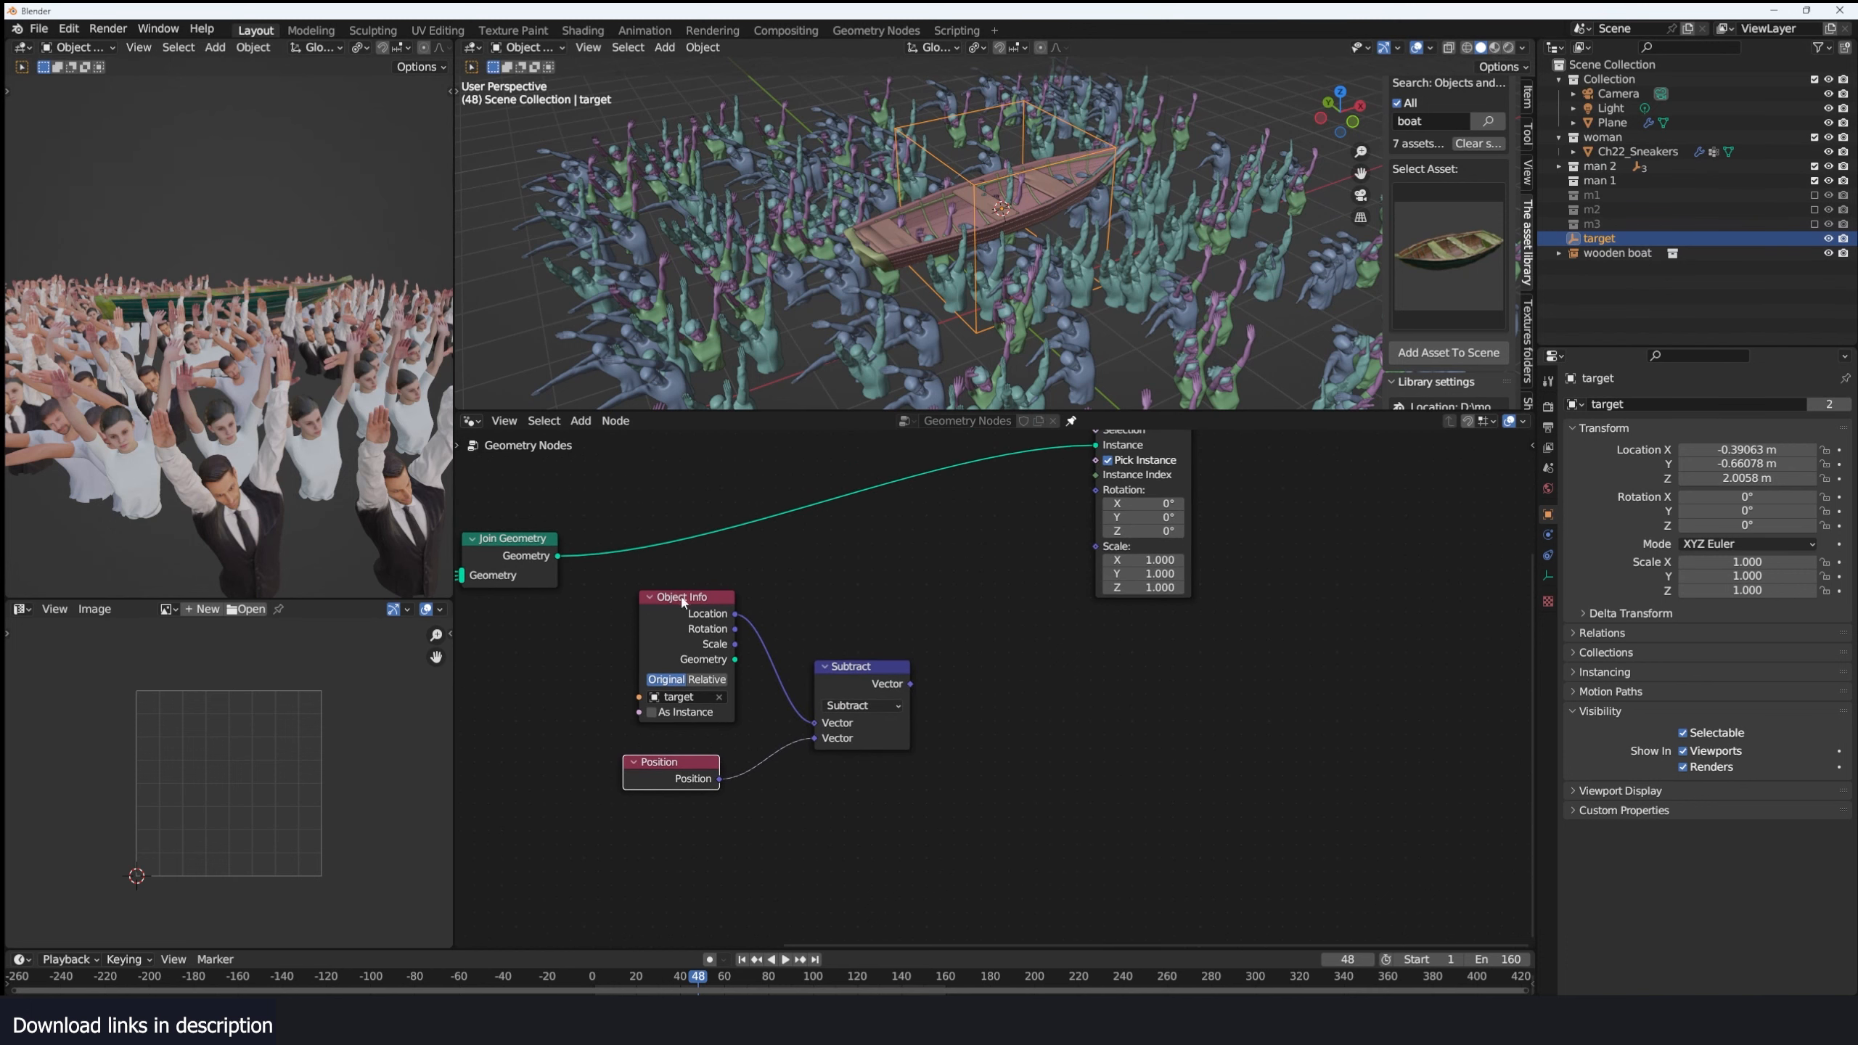
# Rearrange the Object Info, Position and Subtract nodes to make room before Instance on Points.
pyautogui.moveTo(681, 600); pyautogui.dragTo(638, 637)
pyautogui.moveTo(681, 776); pyautogui.dragTo(615, 805)
pyautogui.moveTo(863, 666); pyautogui.dragTo(799, 689)
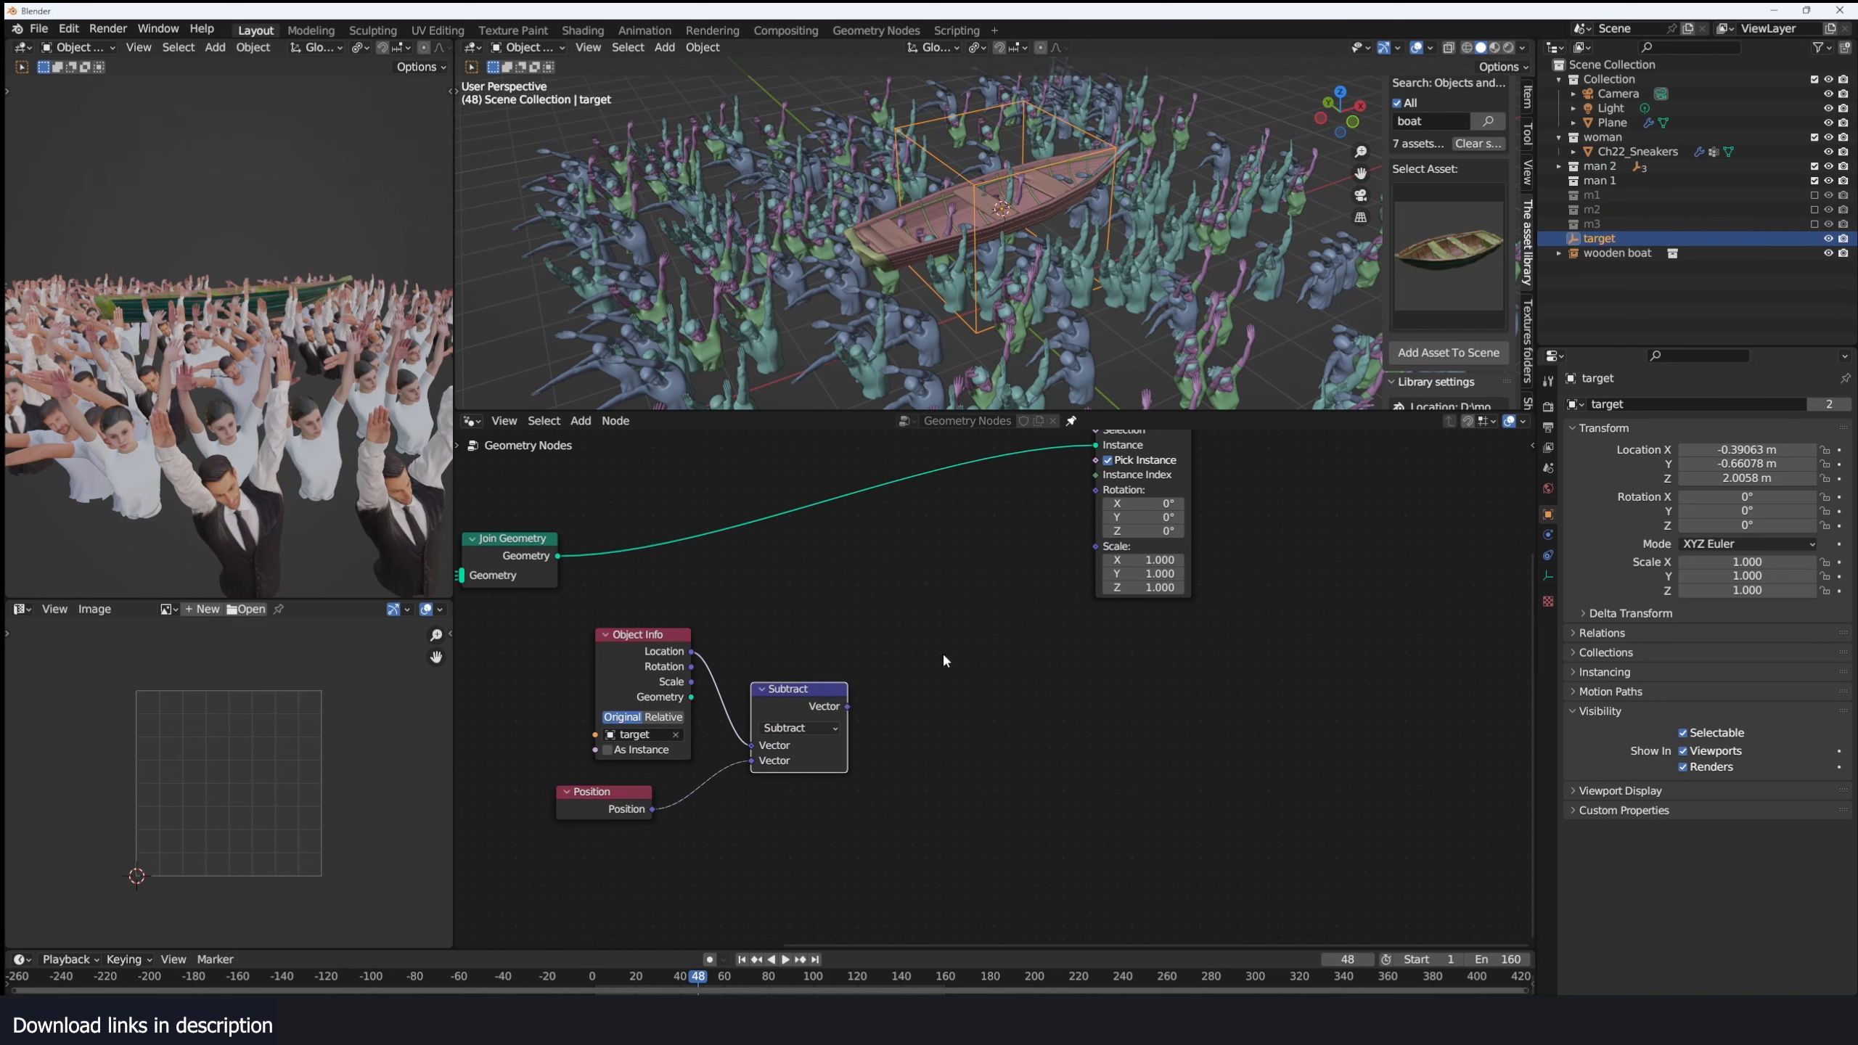
# Add an Align Euler to Vector node and connect the Subtract result to its Vector input.
pyautogui.hotkey('shift', 'a')
pyautogui.write('ali')
pyautogui.press('Return')
pyautogui.click(965, 648)
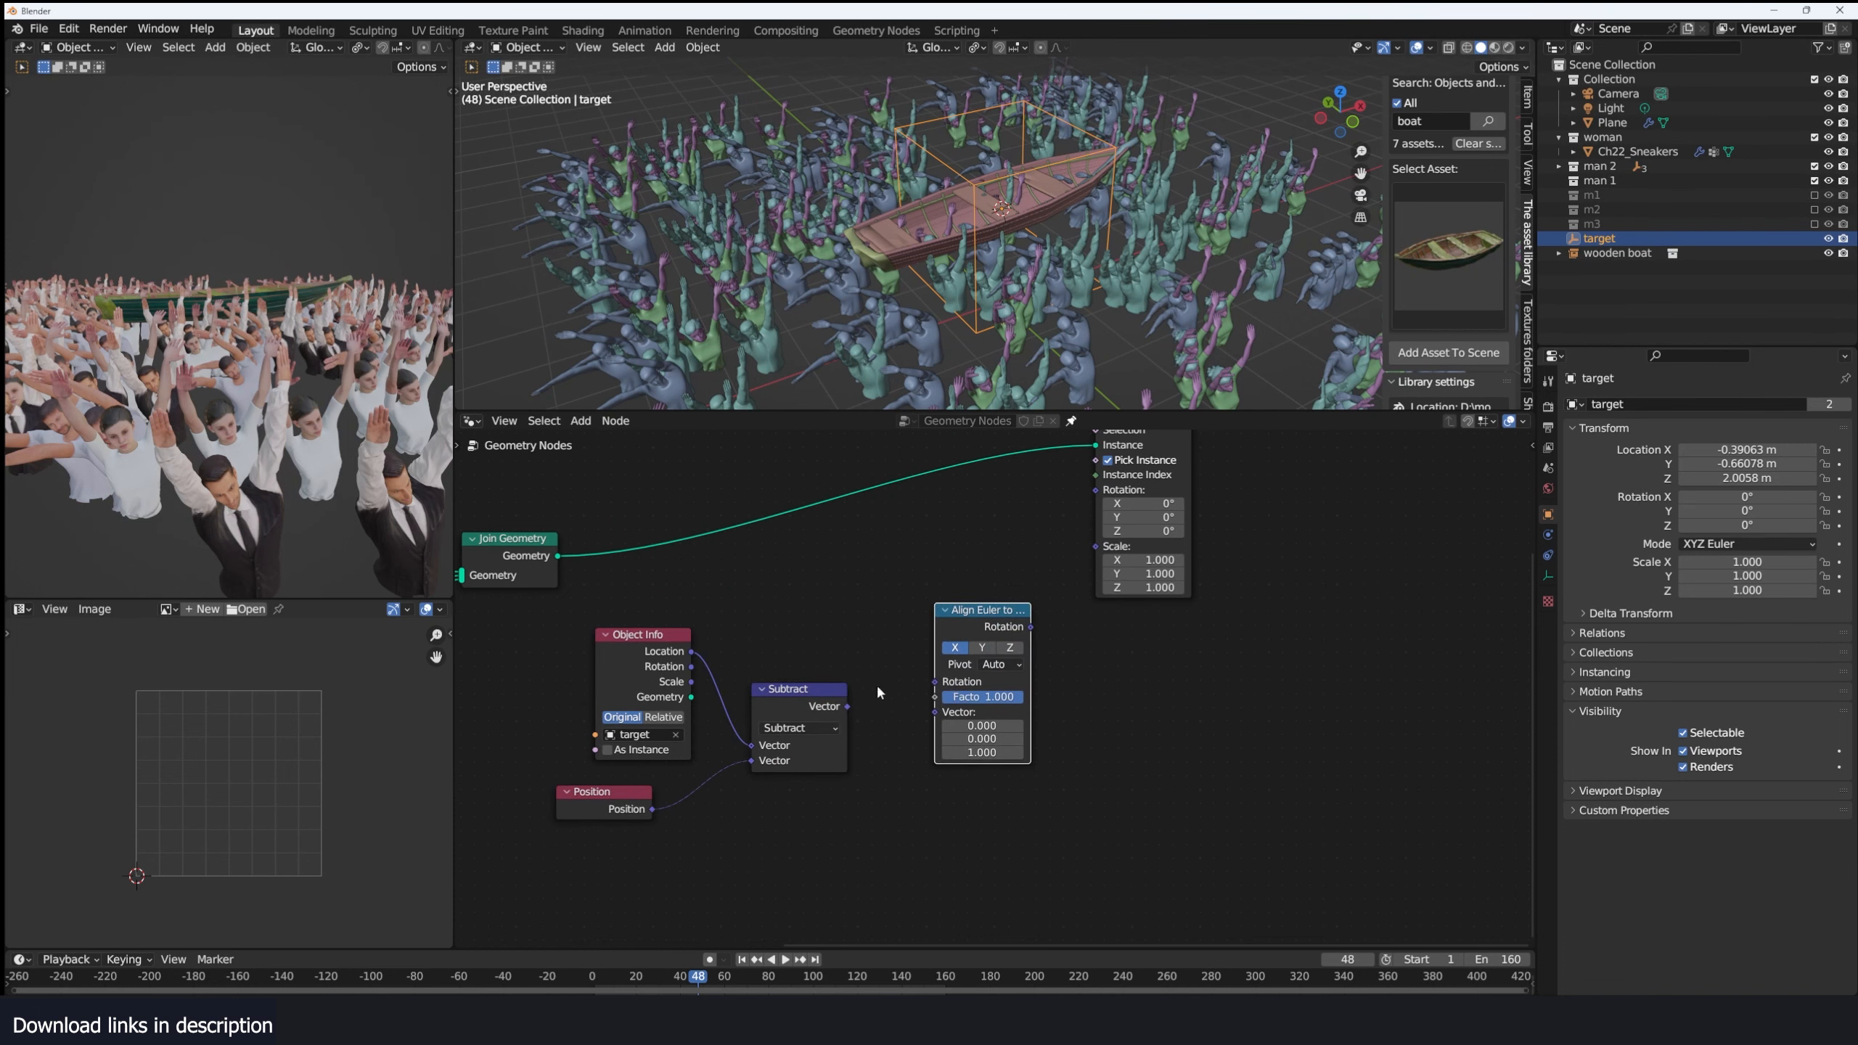
pyautogui.moveTo(916, 695); pyautogui.dragTo(934, 711)
pyautogui.moveTo(1019, 636); pyautogui.dragTo(999, 752, button='middle')
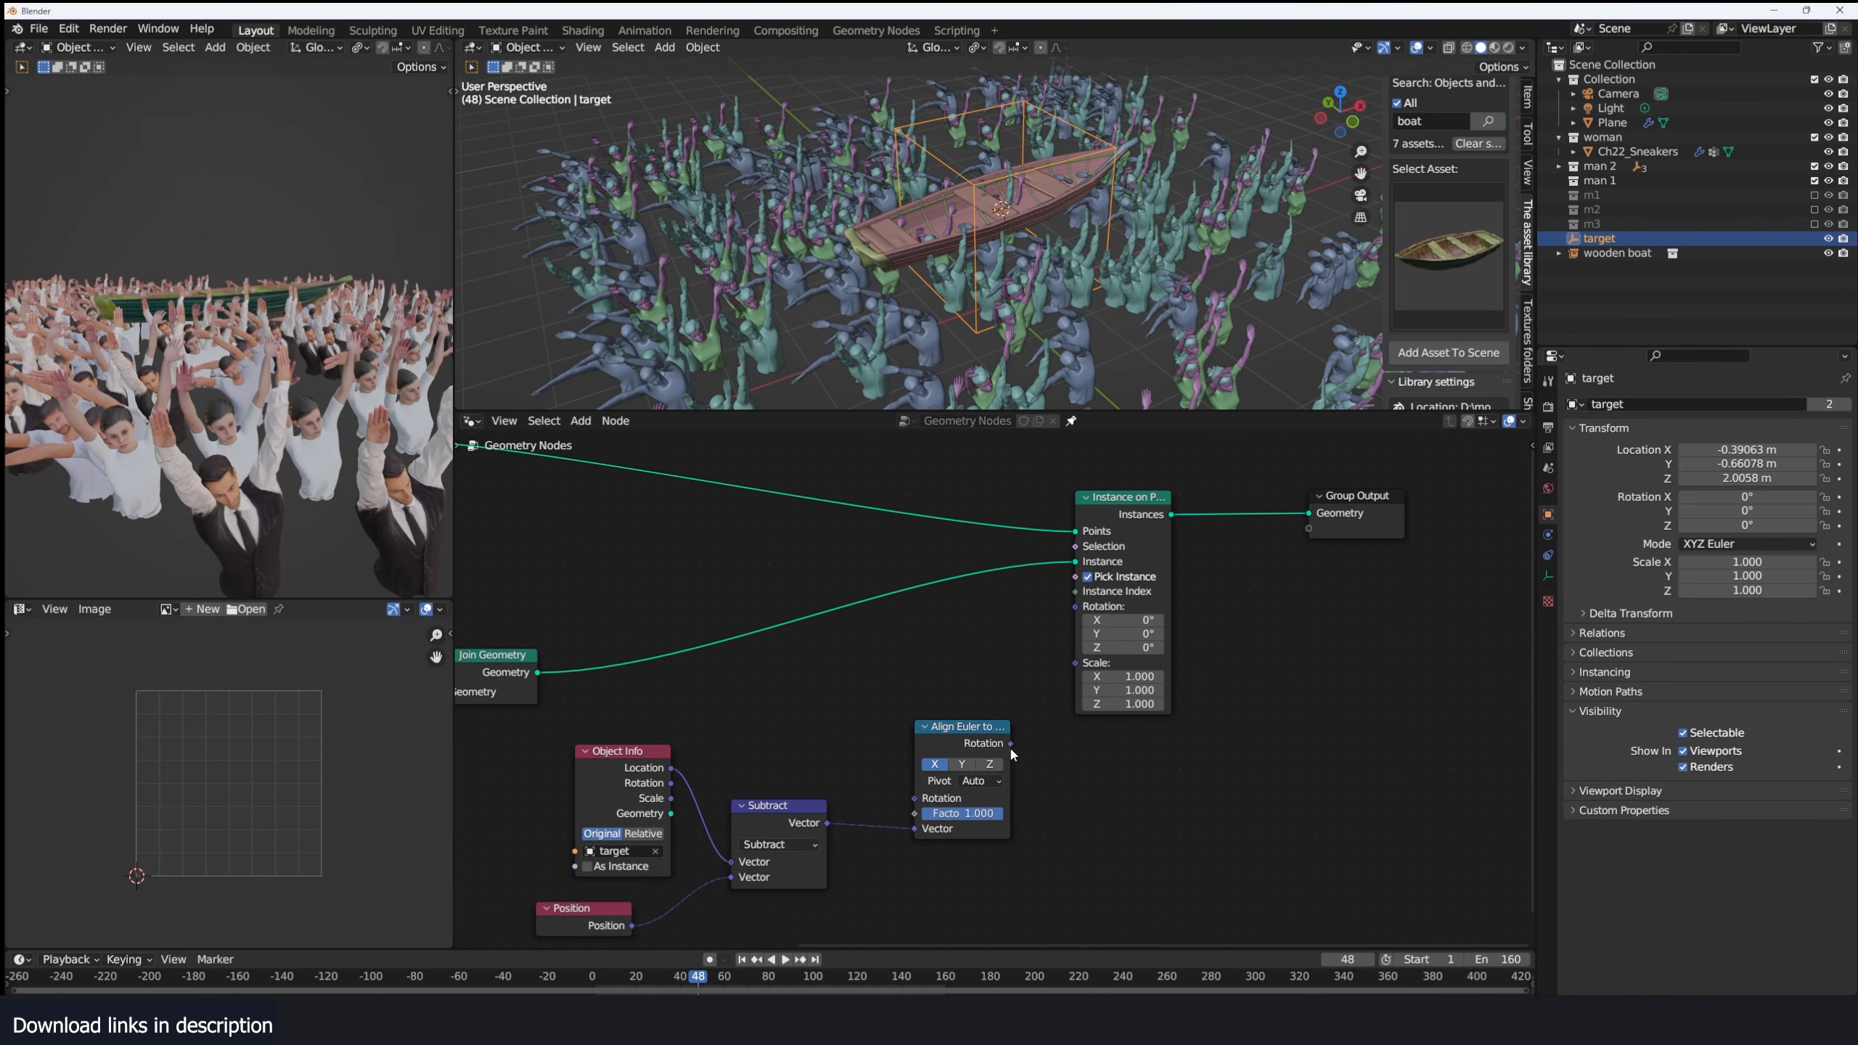
# Connect the Align Euler to Vector rotation to the Instance on Points Rotation input and try moving the target from above.
pyautogui.moveTo(1011, 744); pyautogui.dragTo(1075, 607)
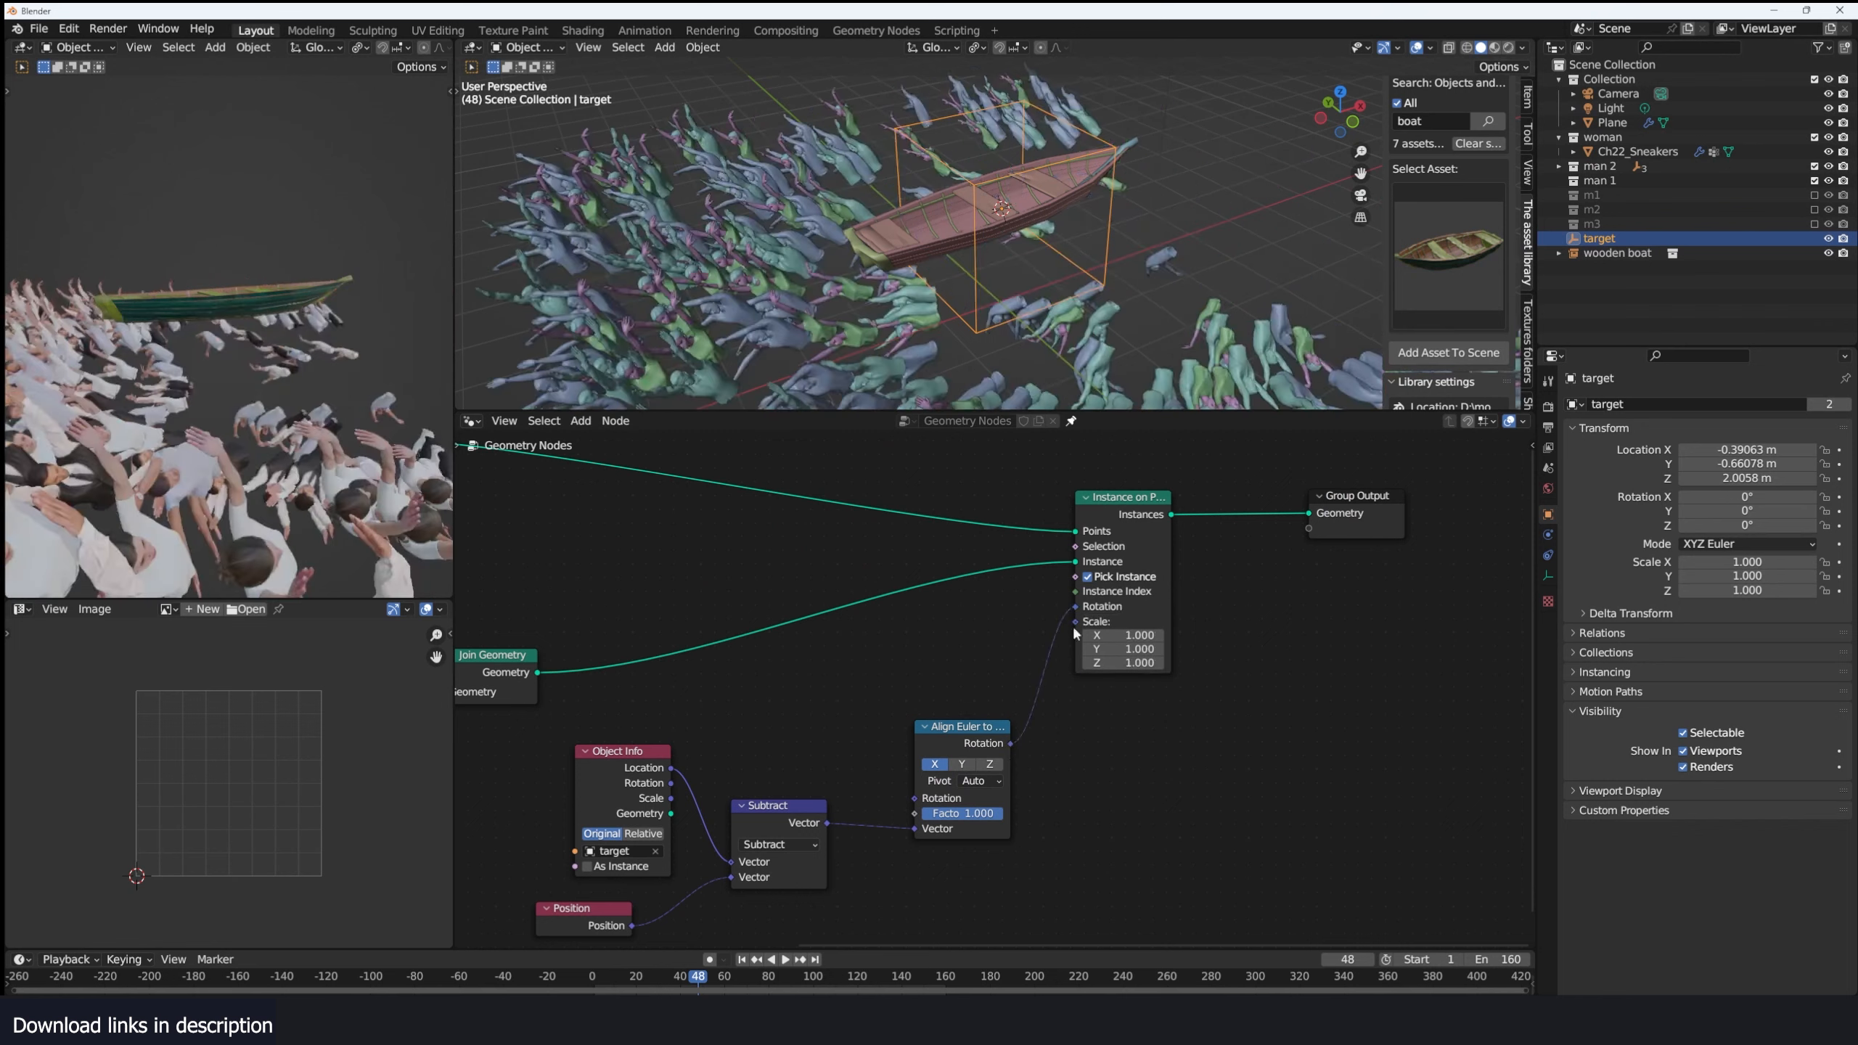
pyautogui.scroll(-3, 1070, 275)
pyautogui.press('KP_7')
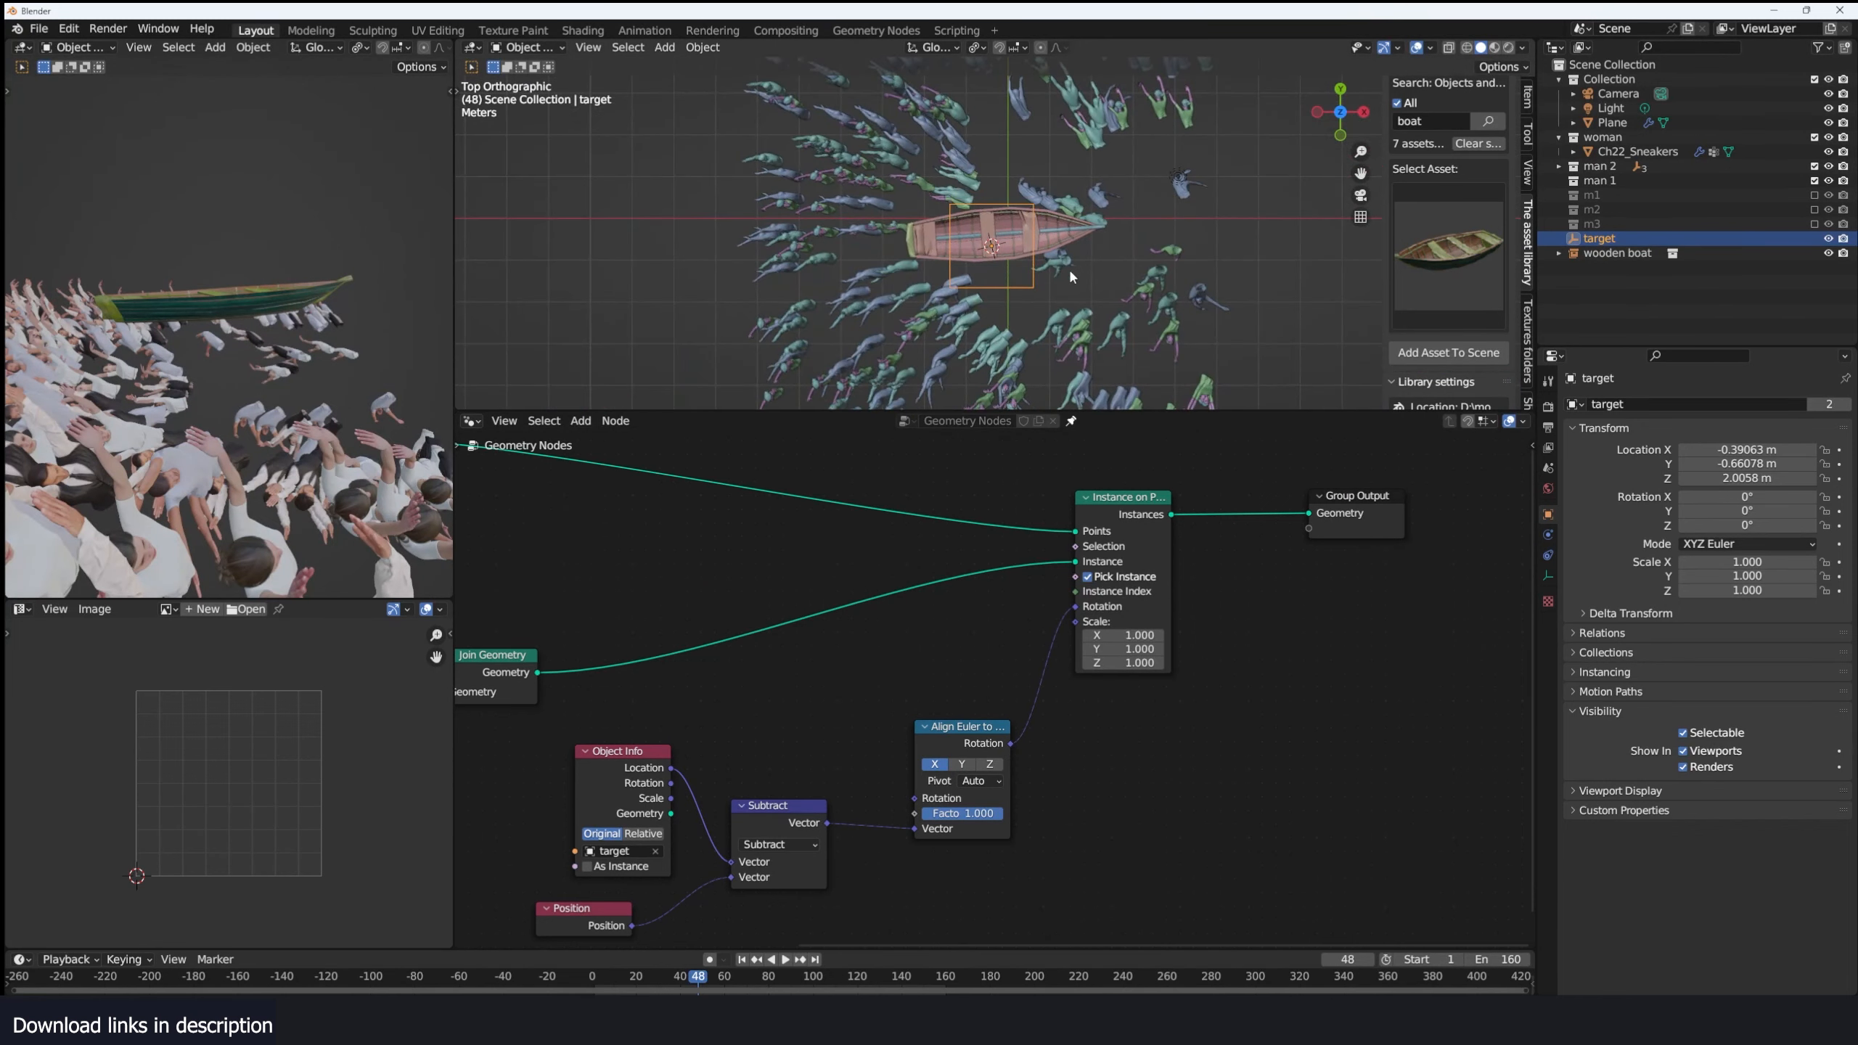
pyautogui.press('g')
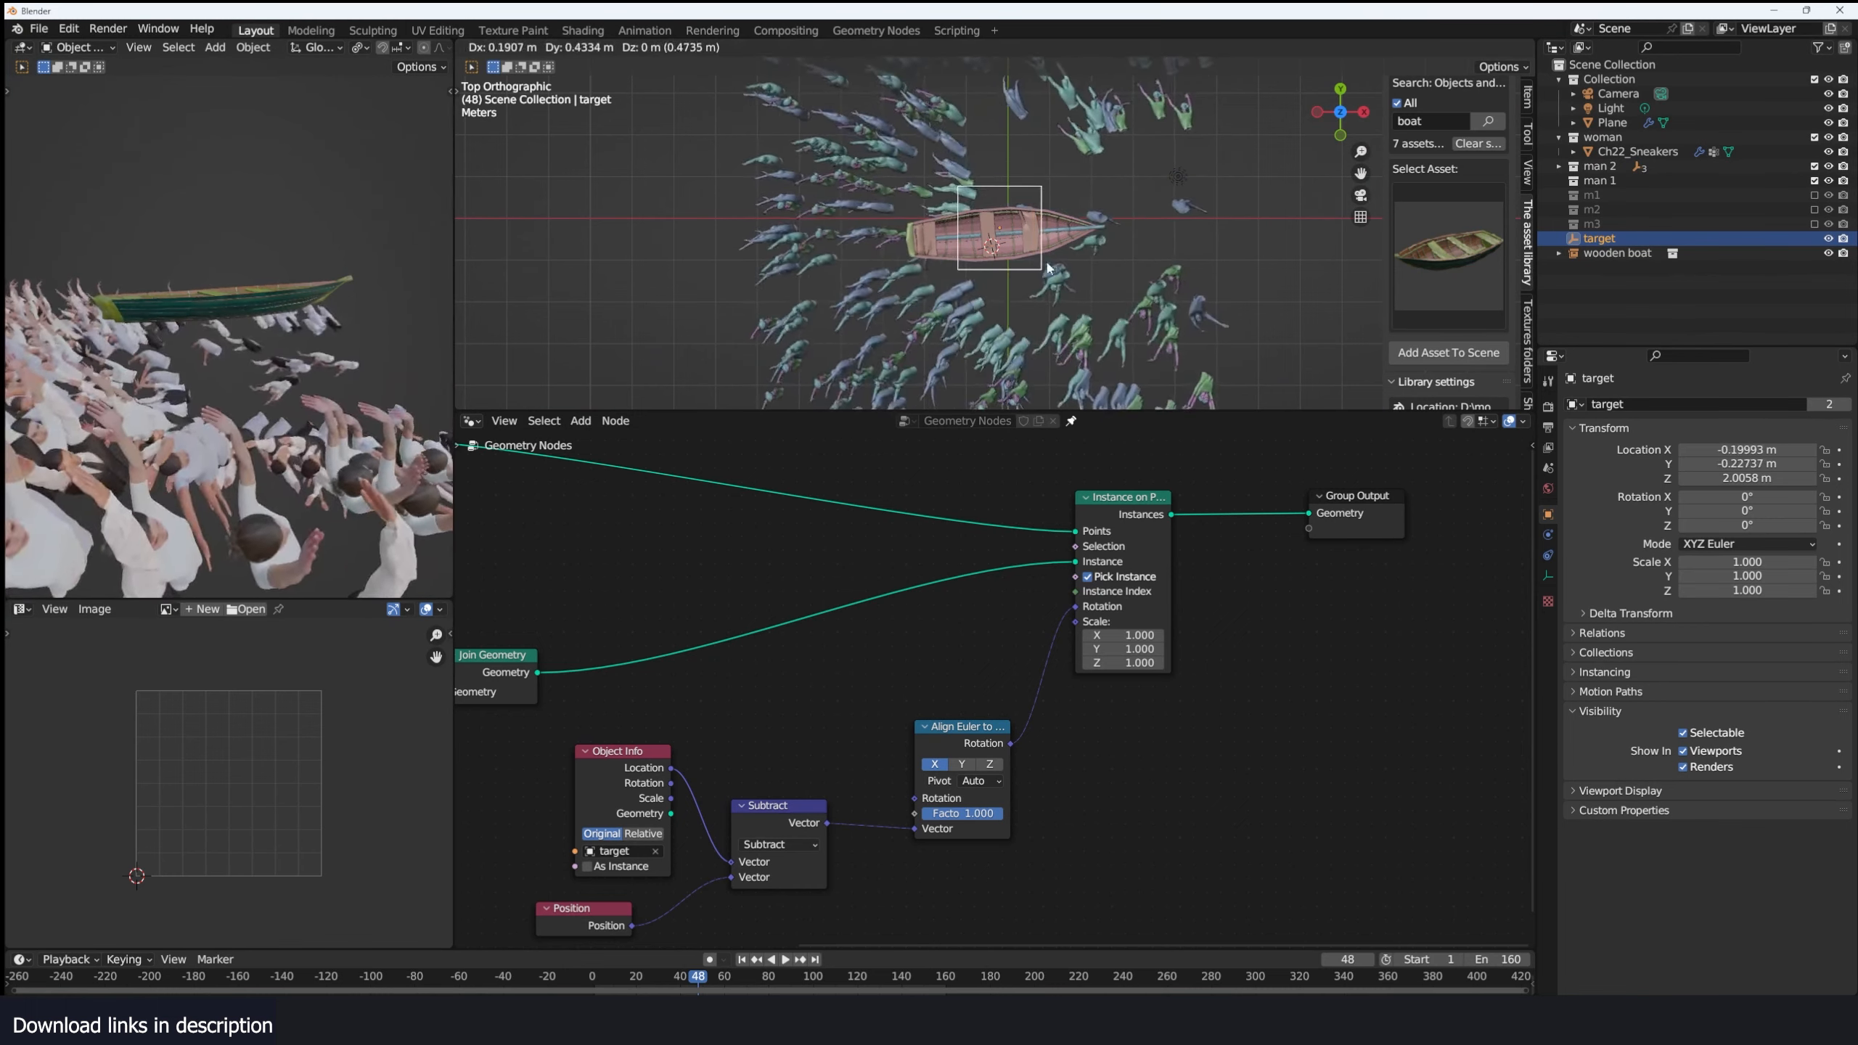
pyautogui.rightClick(1059, 292)
# Set the Align Euler to Vector axis to Z and try moving the target around in top view.
pyautogui.moveTo(1062, 296); pyautogui.dragTo(1075, 158, button='middle')
pyautogui.click(989, 764)
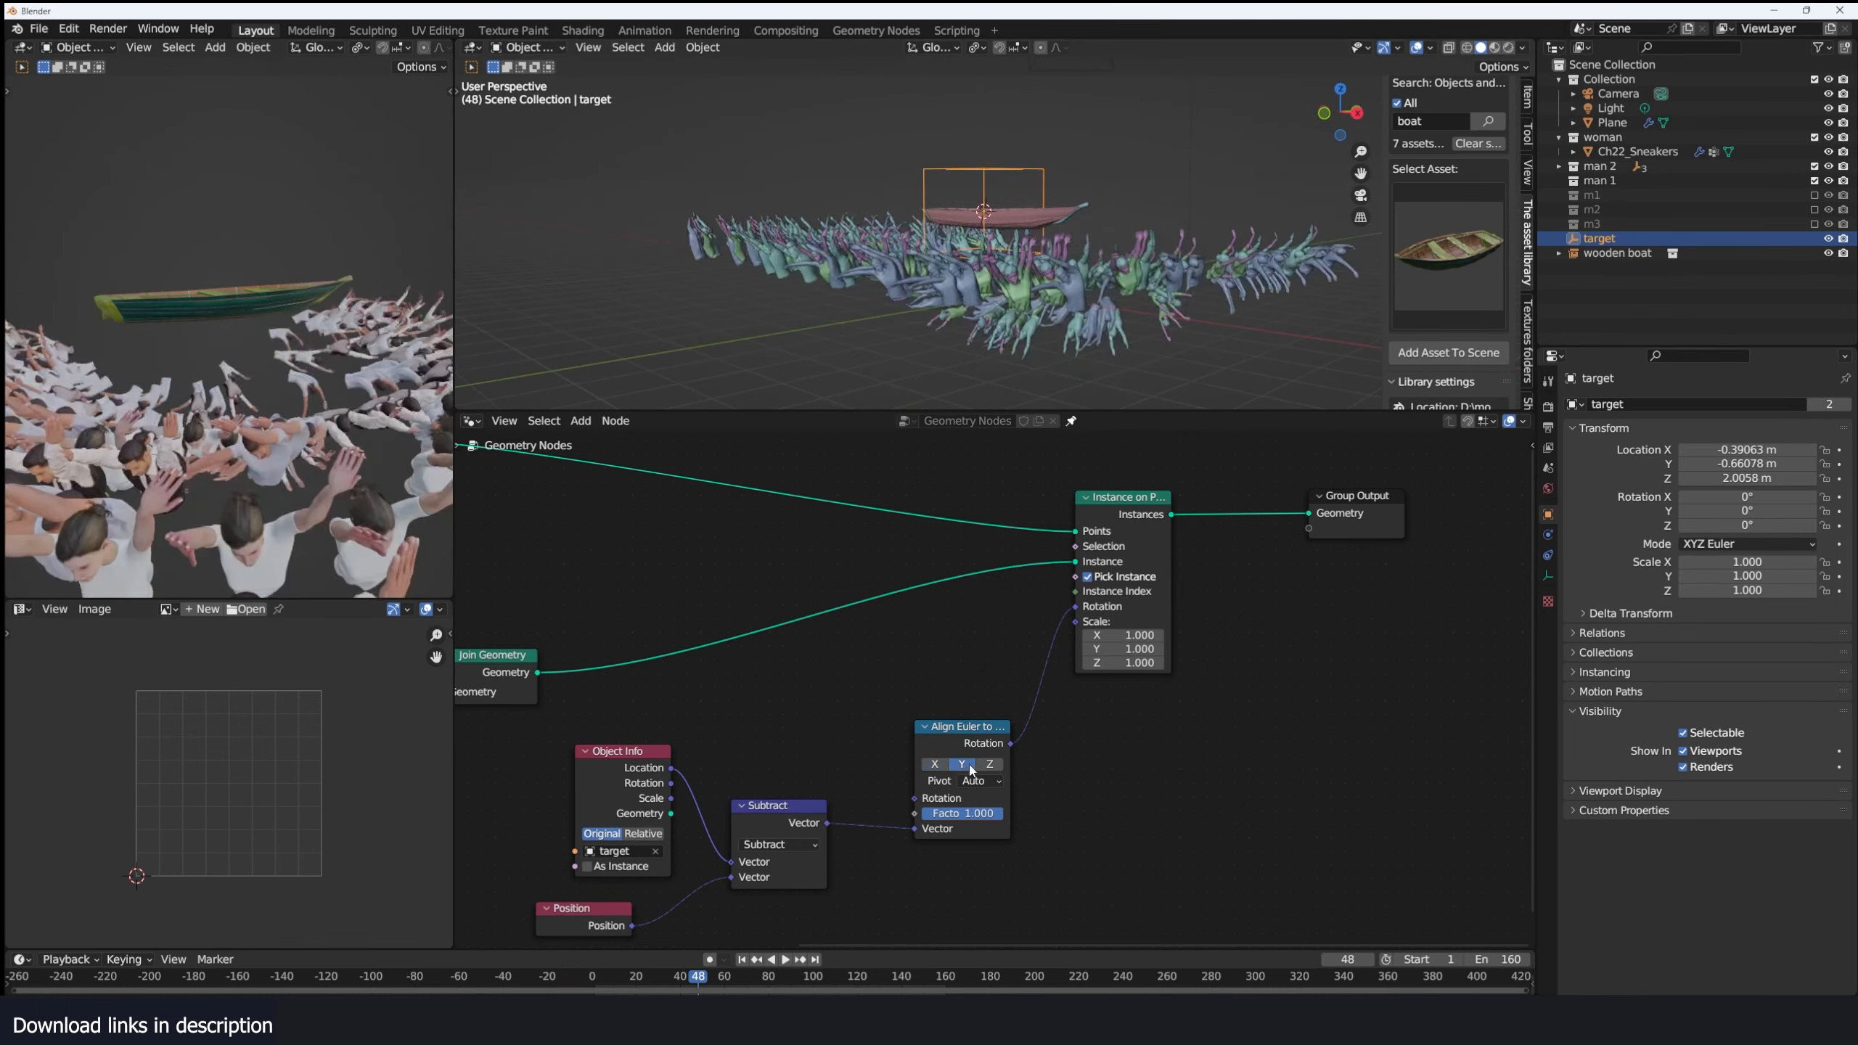
pyautogui.moveTo(1010, 212); pyautogui.dragTo(955, 269, button='middle')
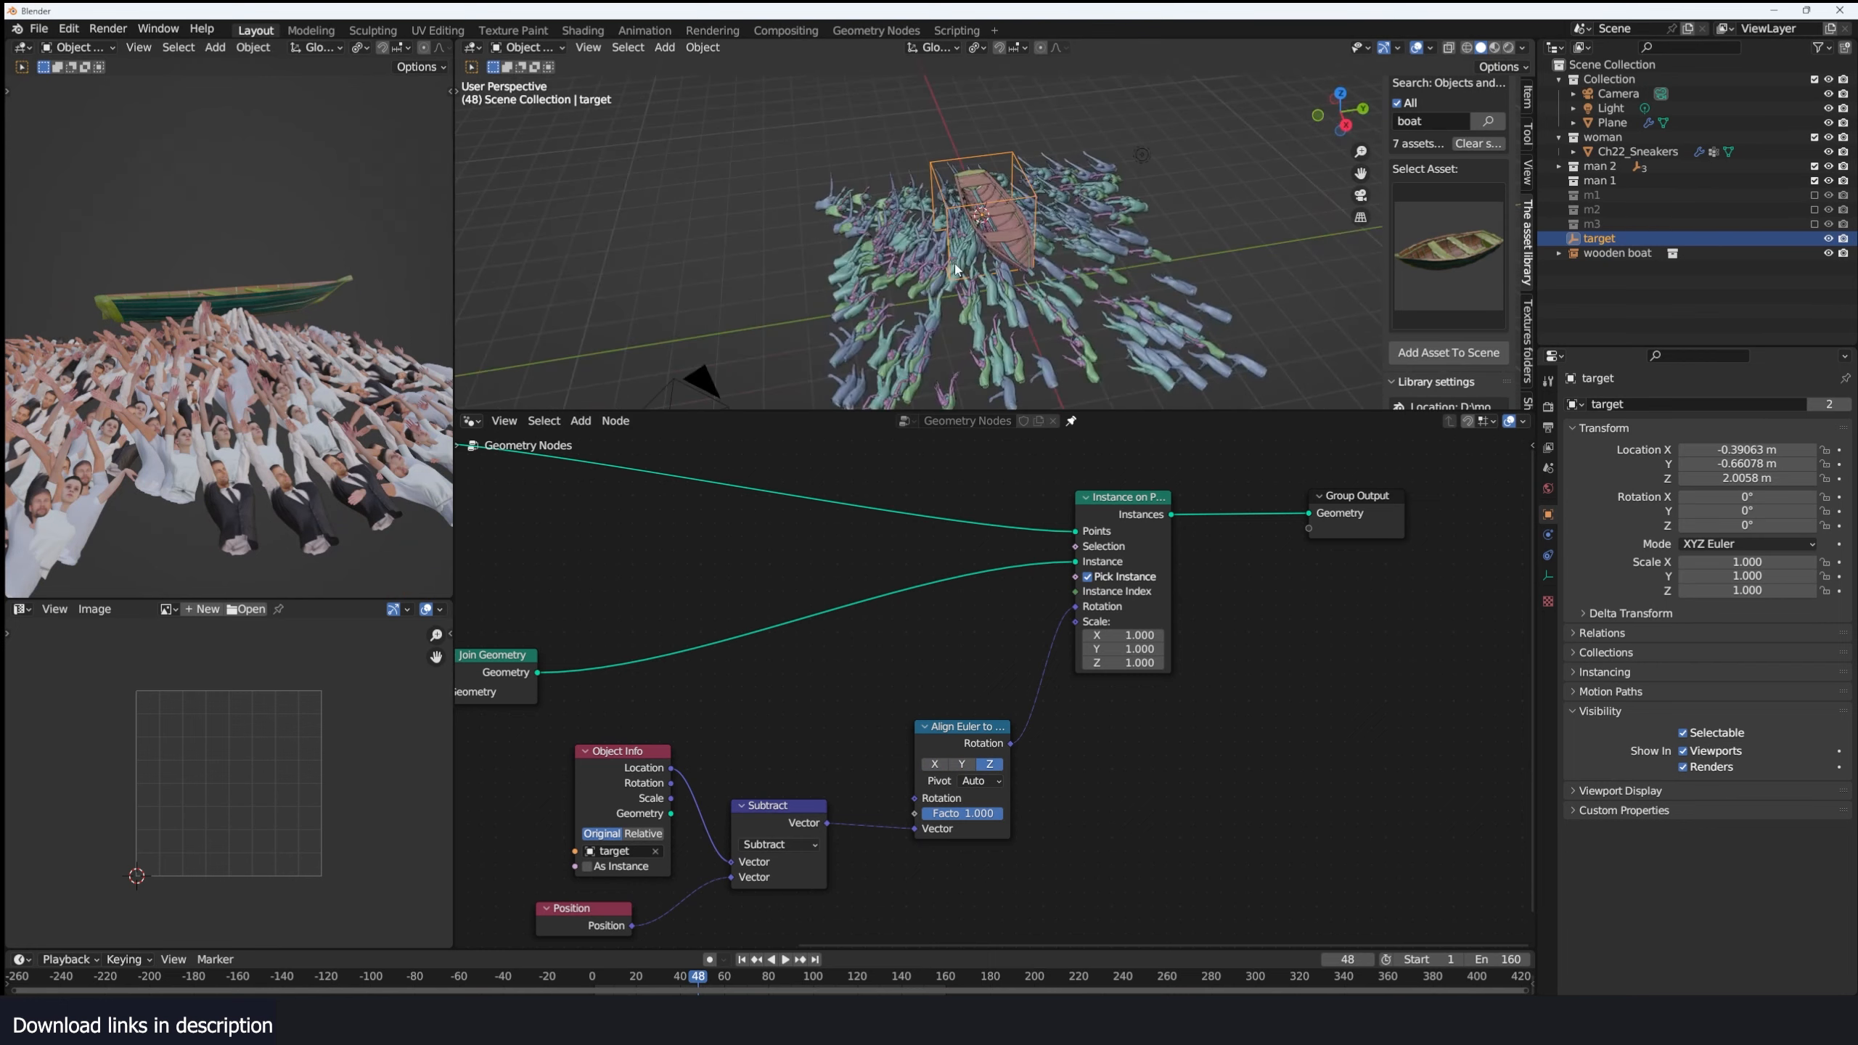
pyautogui.press('KP_7')
pyautogui.press('g')
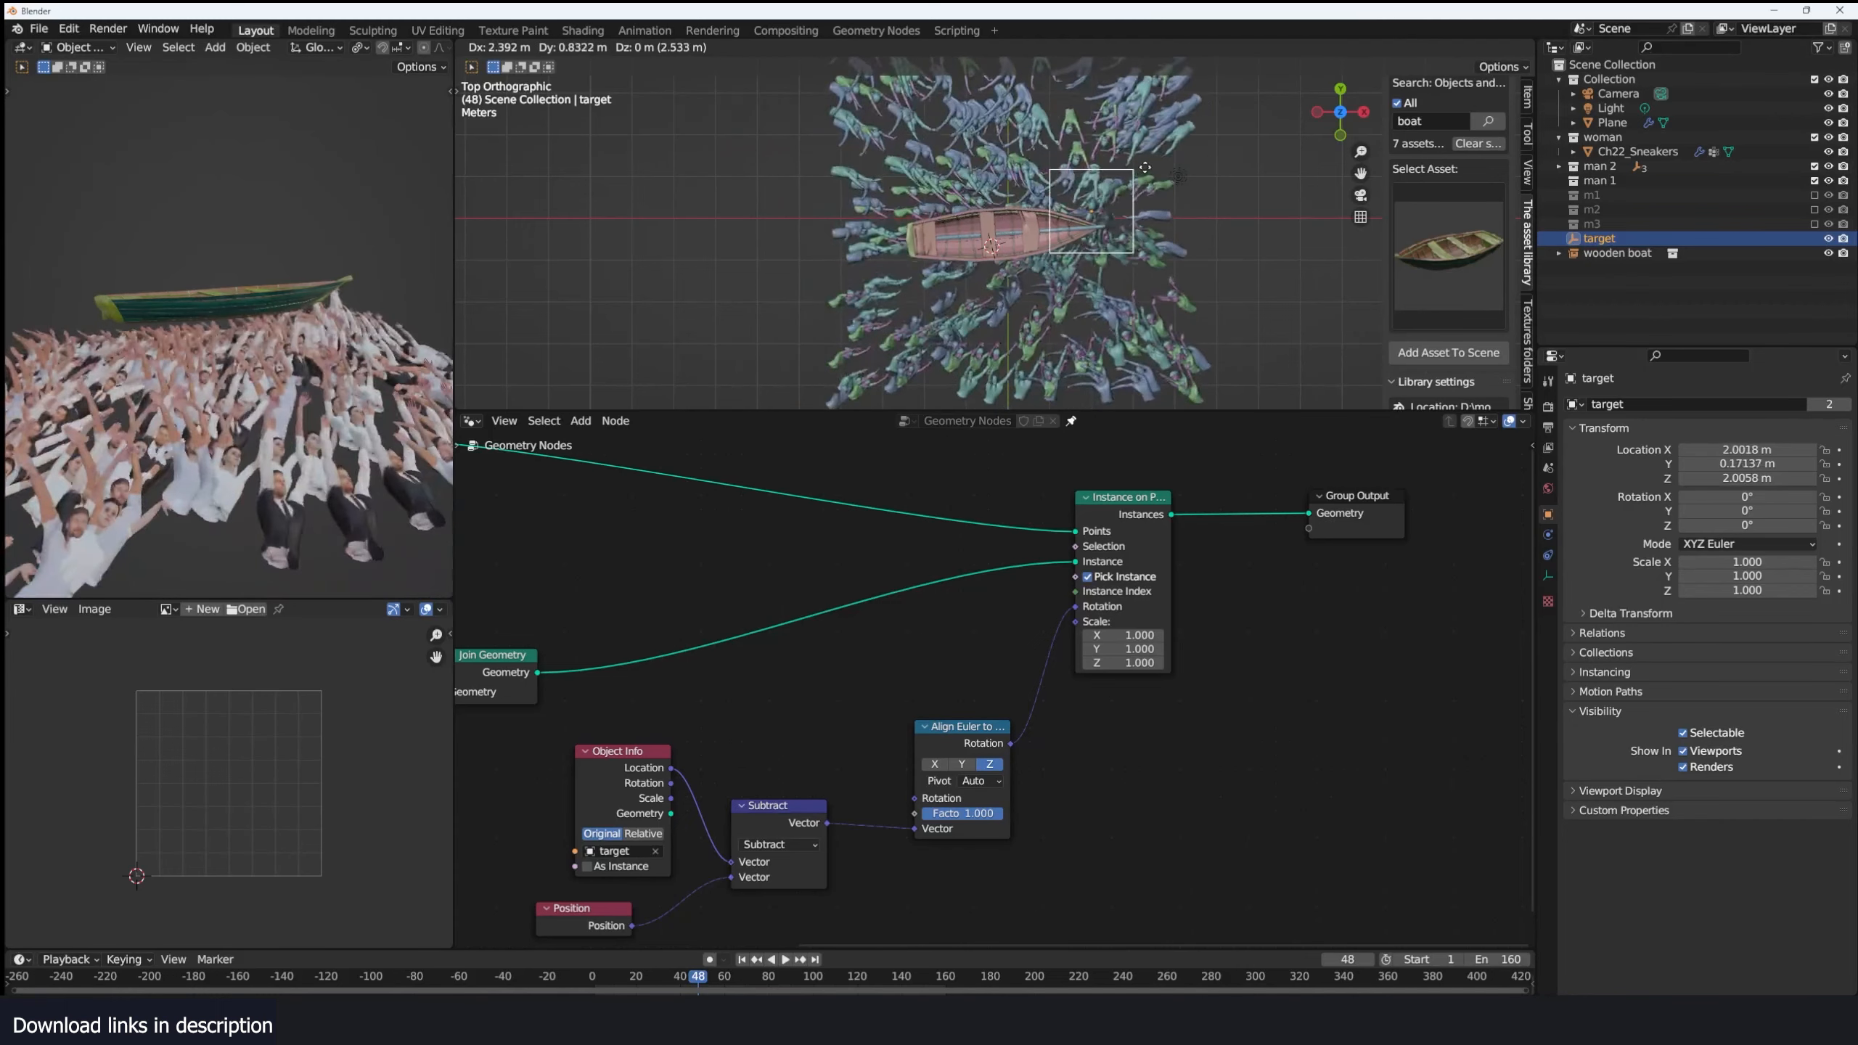
pyautogui.click(1017, 200)
# Play the crowd animation and examine from the front and other angles how the characters tilt toward the target.
pyautogui.moveTo(1085, 198); pyautogui.dragTo(972, 63, button='middle')
pyautogui.press('KP_1')
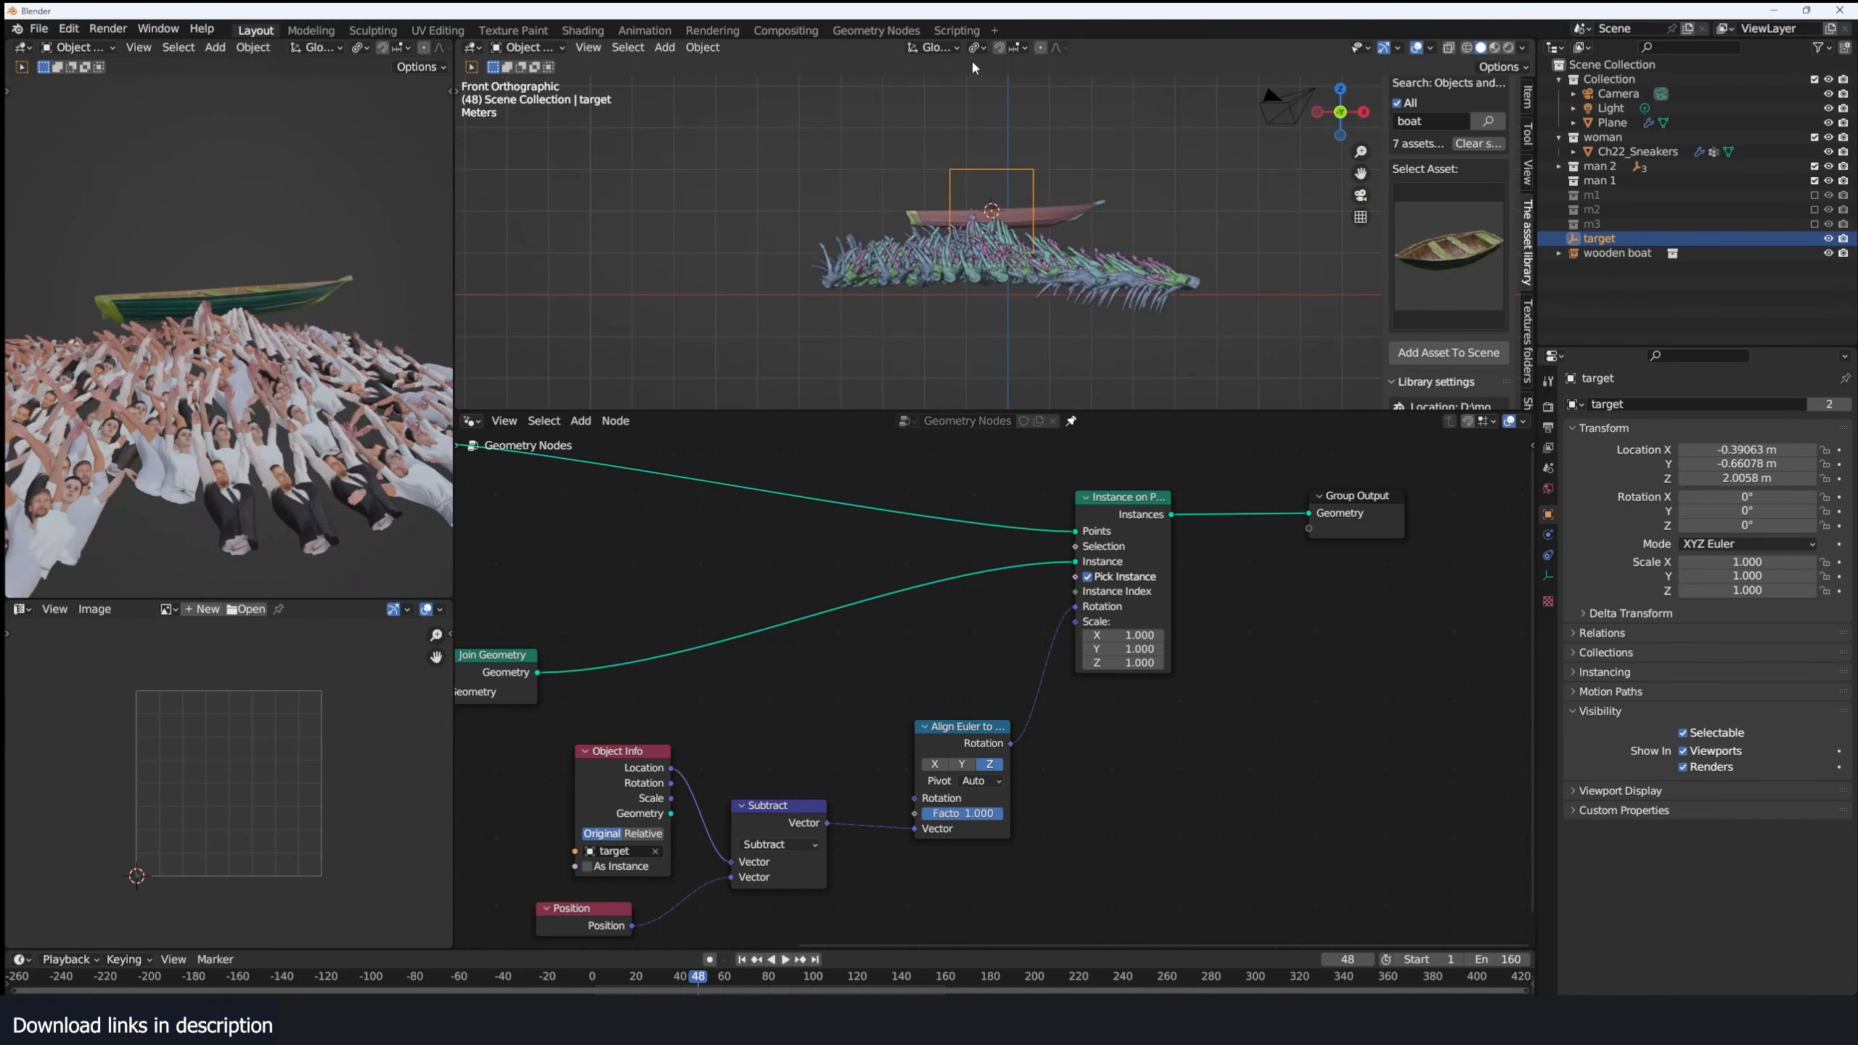
pyautogui.scroll(2, 972, 63)
pyautogui.scroll(1, 1003, 96)
pyautogui.press('space')
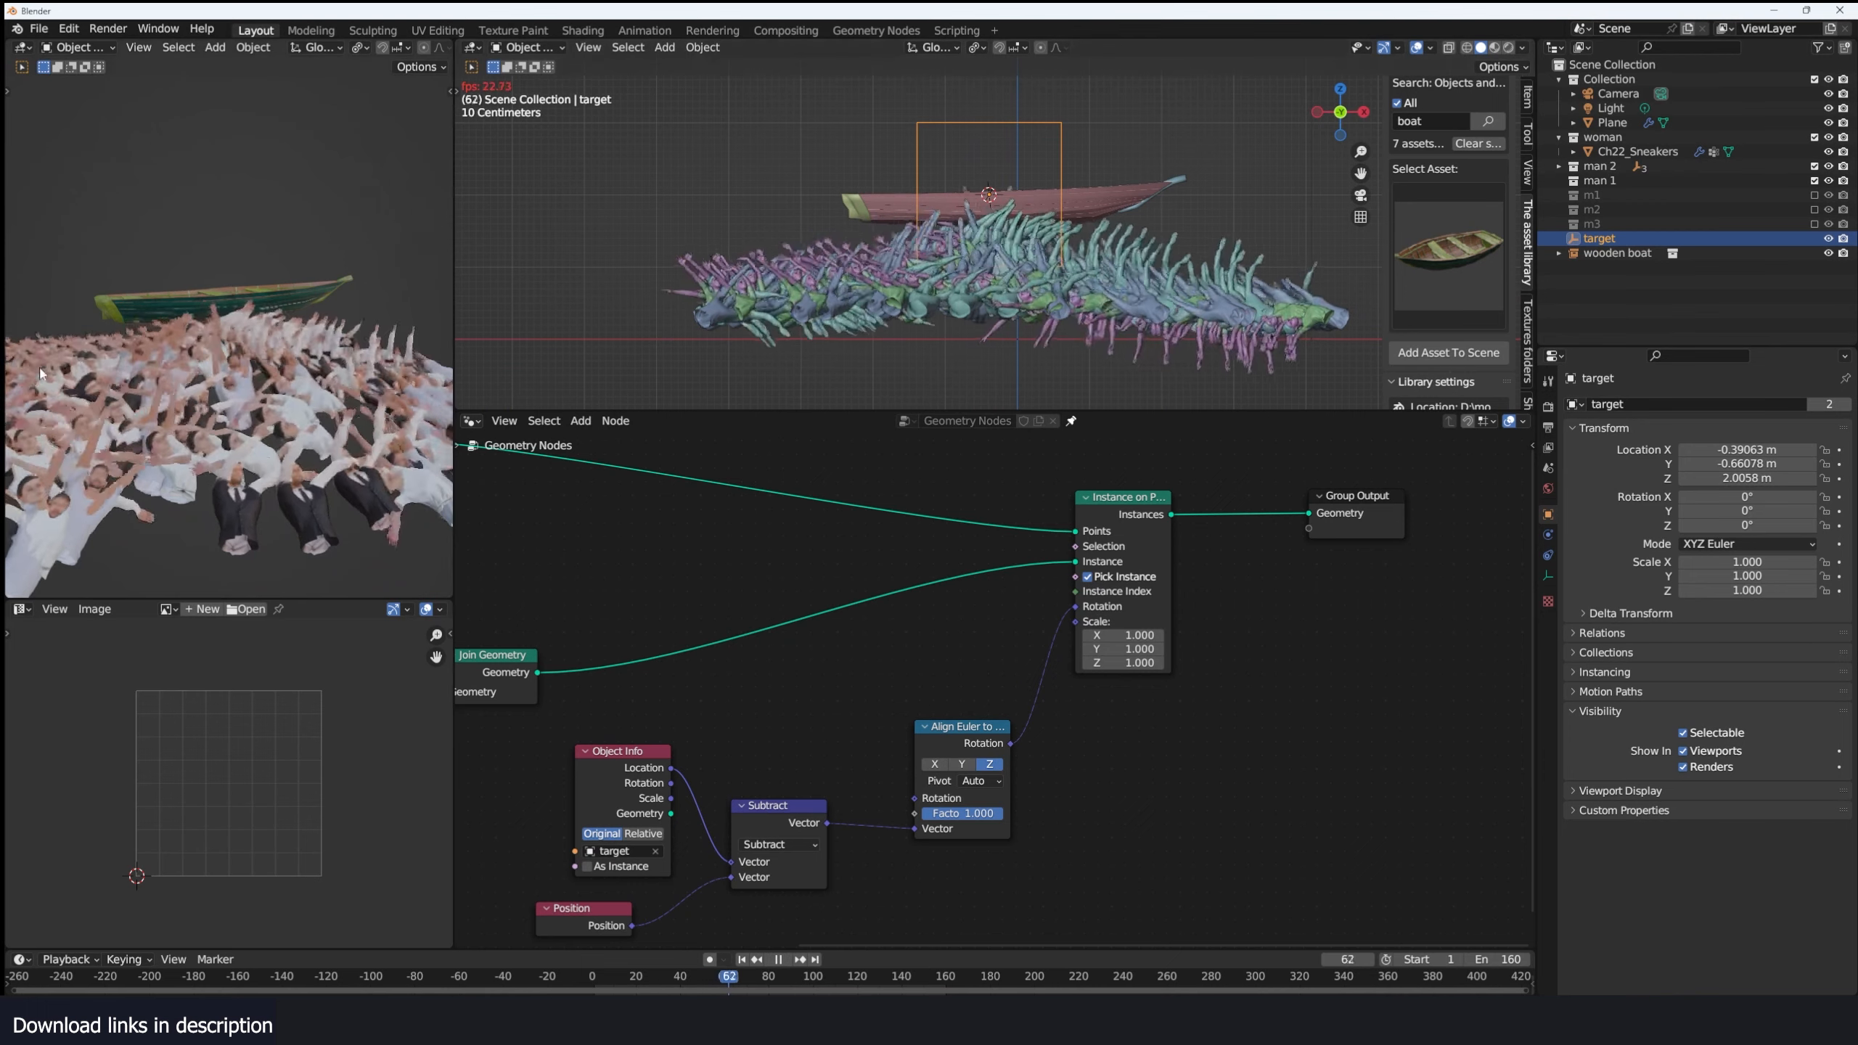
pyautogui.moveTo(108, 371); pyautogui.dragTo(326, 359, button='middle')
pyautogui.press('space')
pyautogui.moveTo(1170, 220); pyautogui.dragTo(943, 232, button='middle')
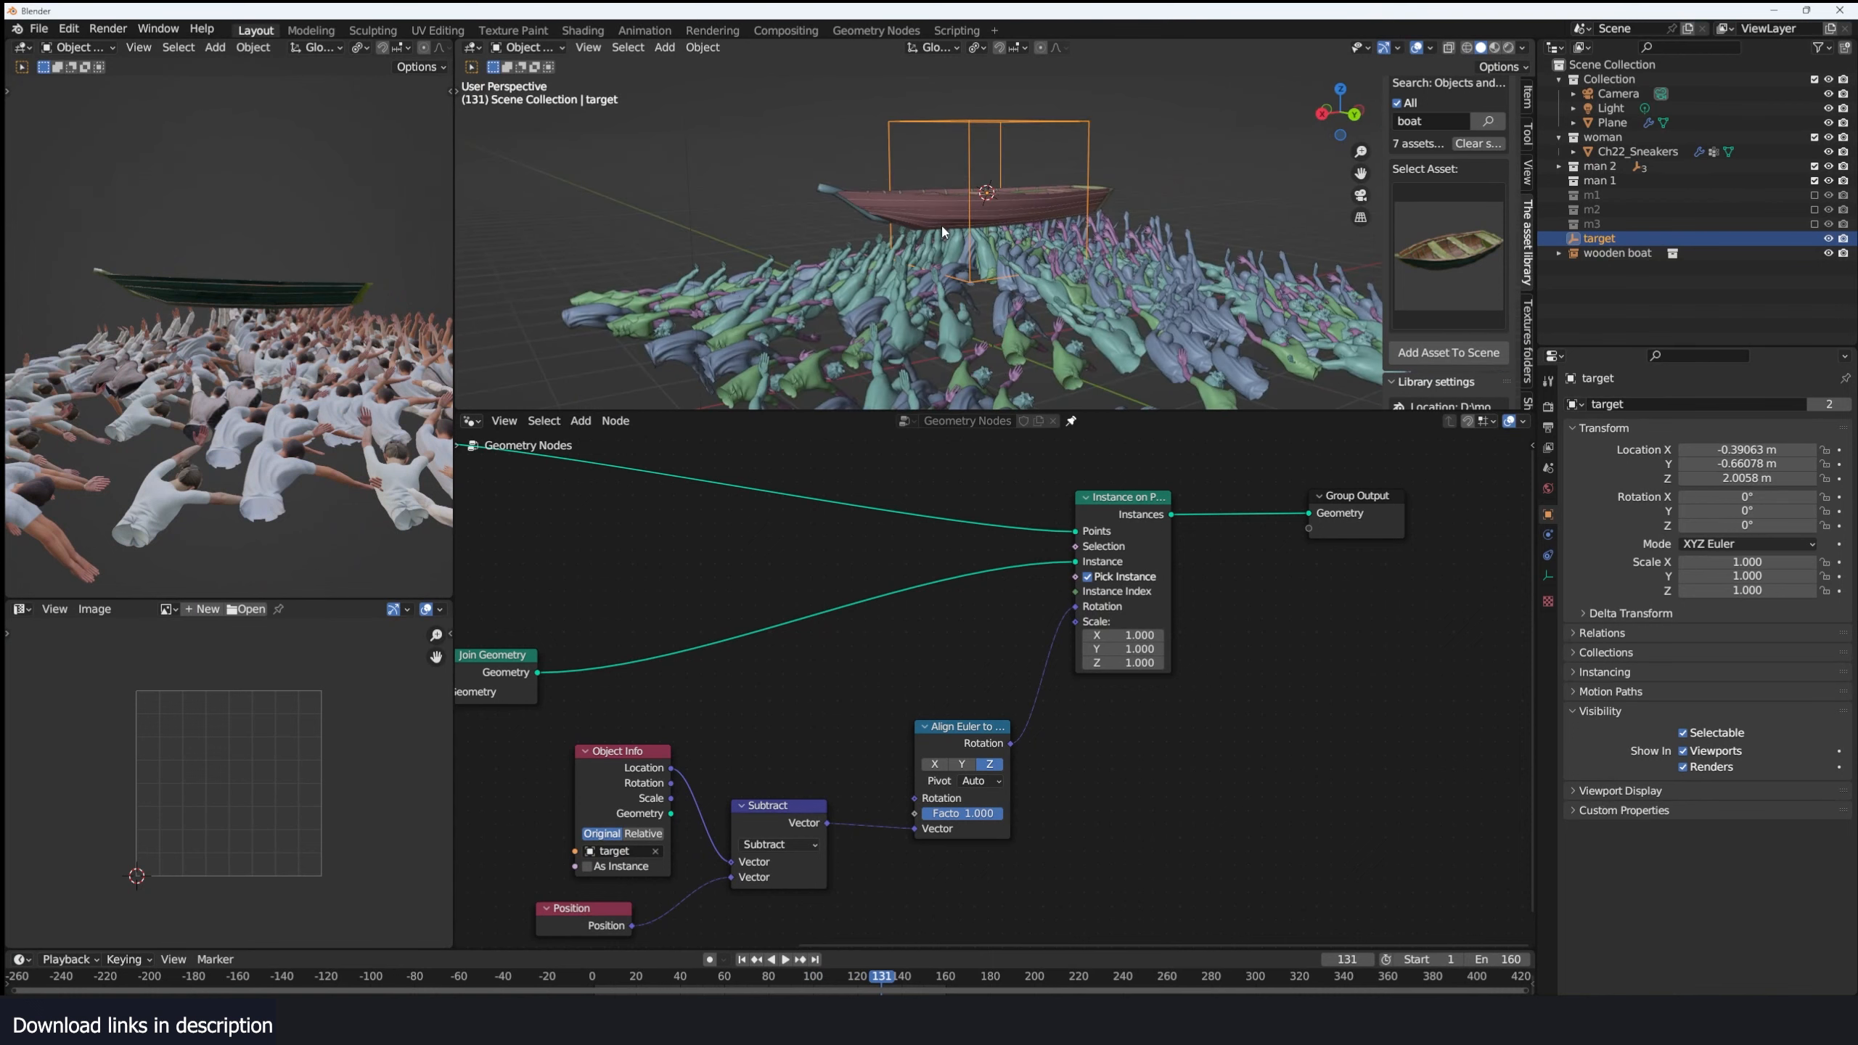
pyautogui.press('KP_1')
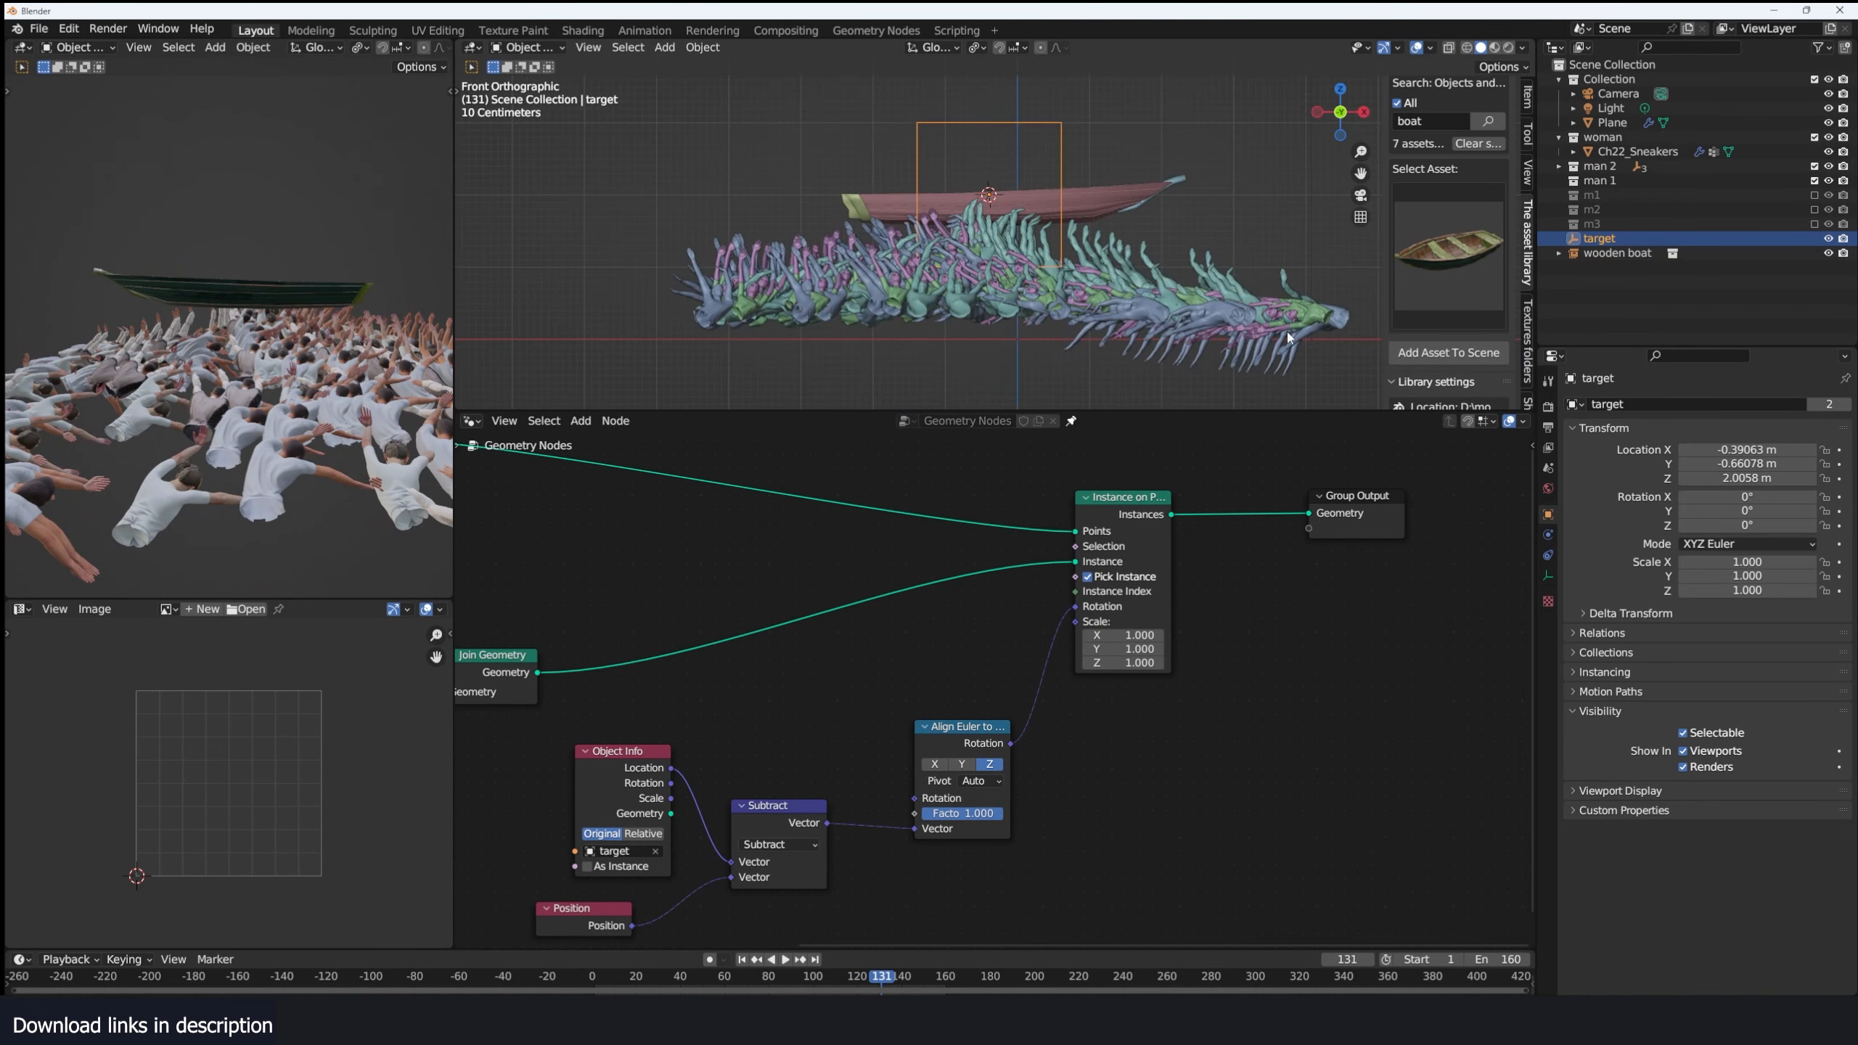
pyautogui.moveTo(1098, 266); pyautogui.dragTo(961, 278, button='middle')
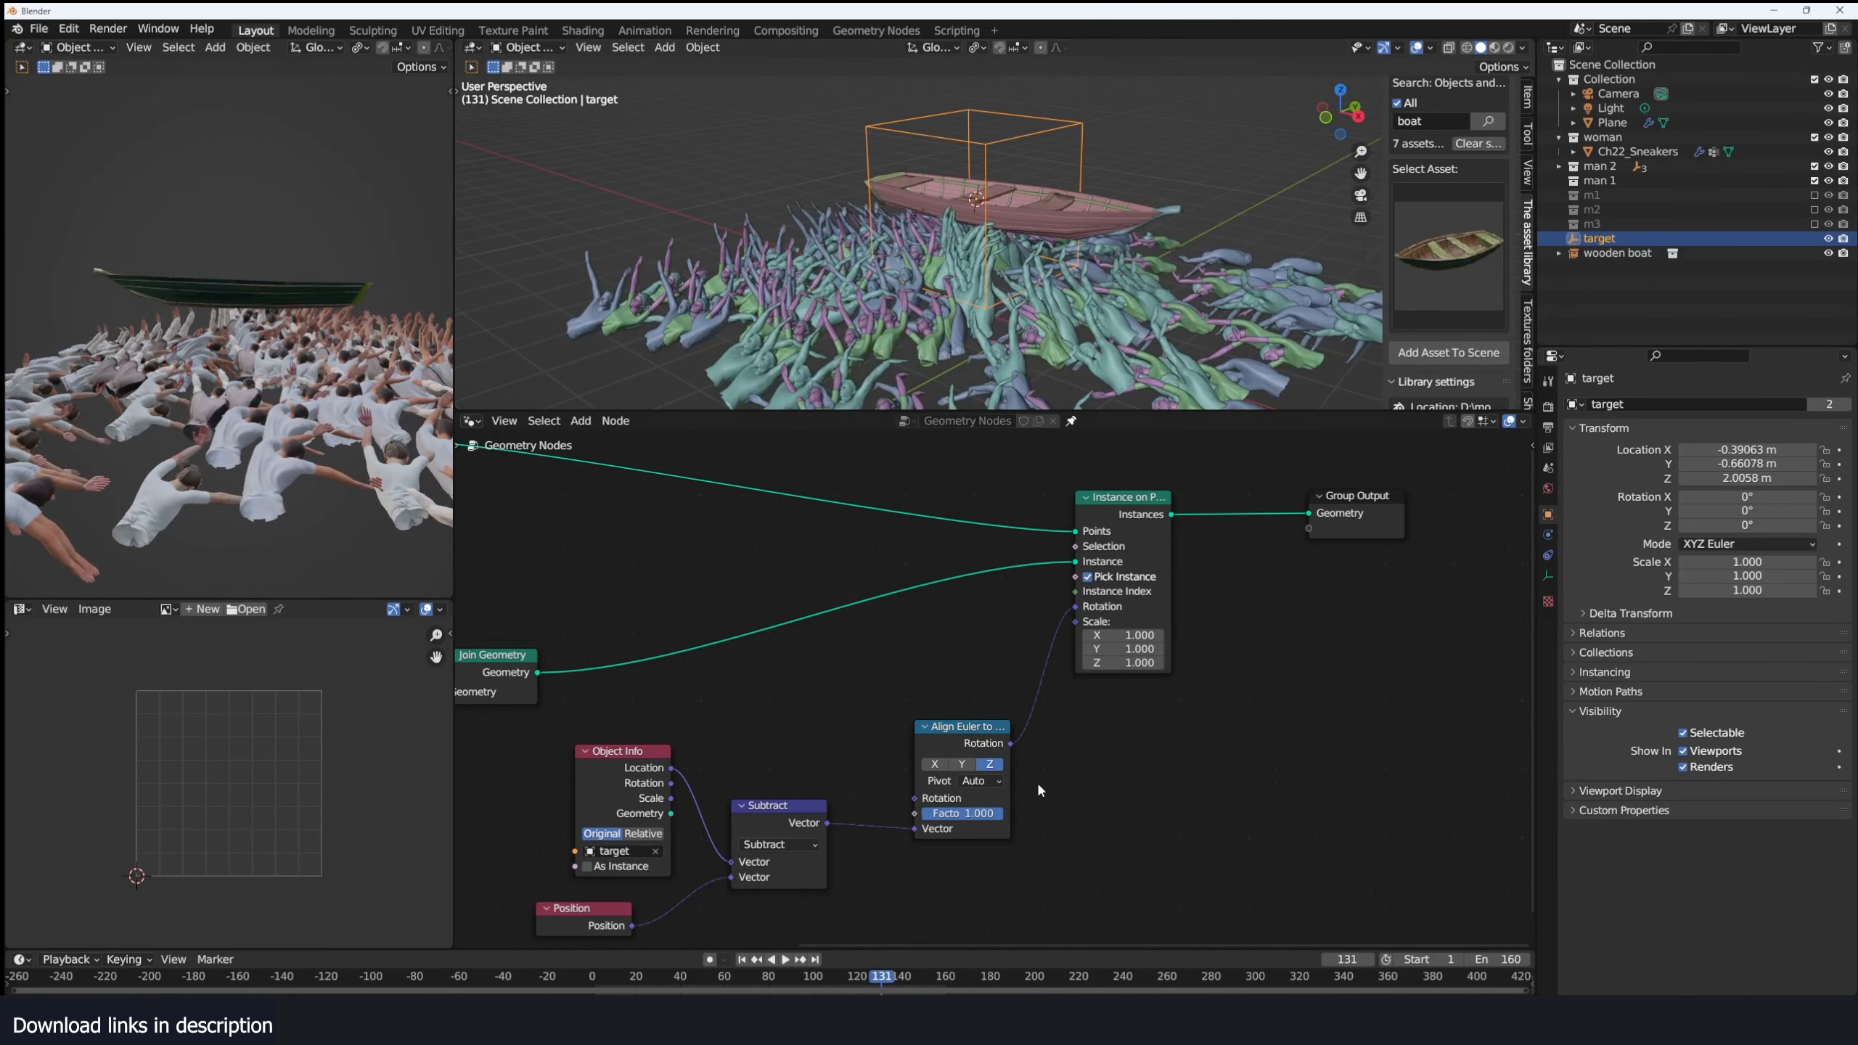
# Spread out the Object Info, Position and Subtract nodes to make room between the target's Location and Subtract.
pyautogui.moveTo(833, 768); pyautogui.dragTo(975, 647, button='middle')
pyautogui.moveTo(764, 675); pyautogui.dragTo(739, 683)
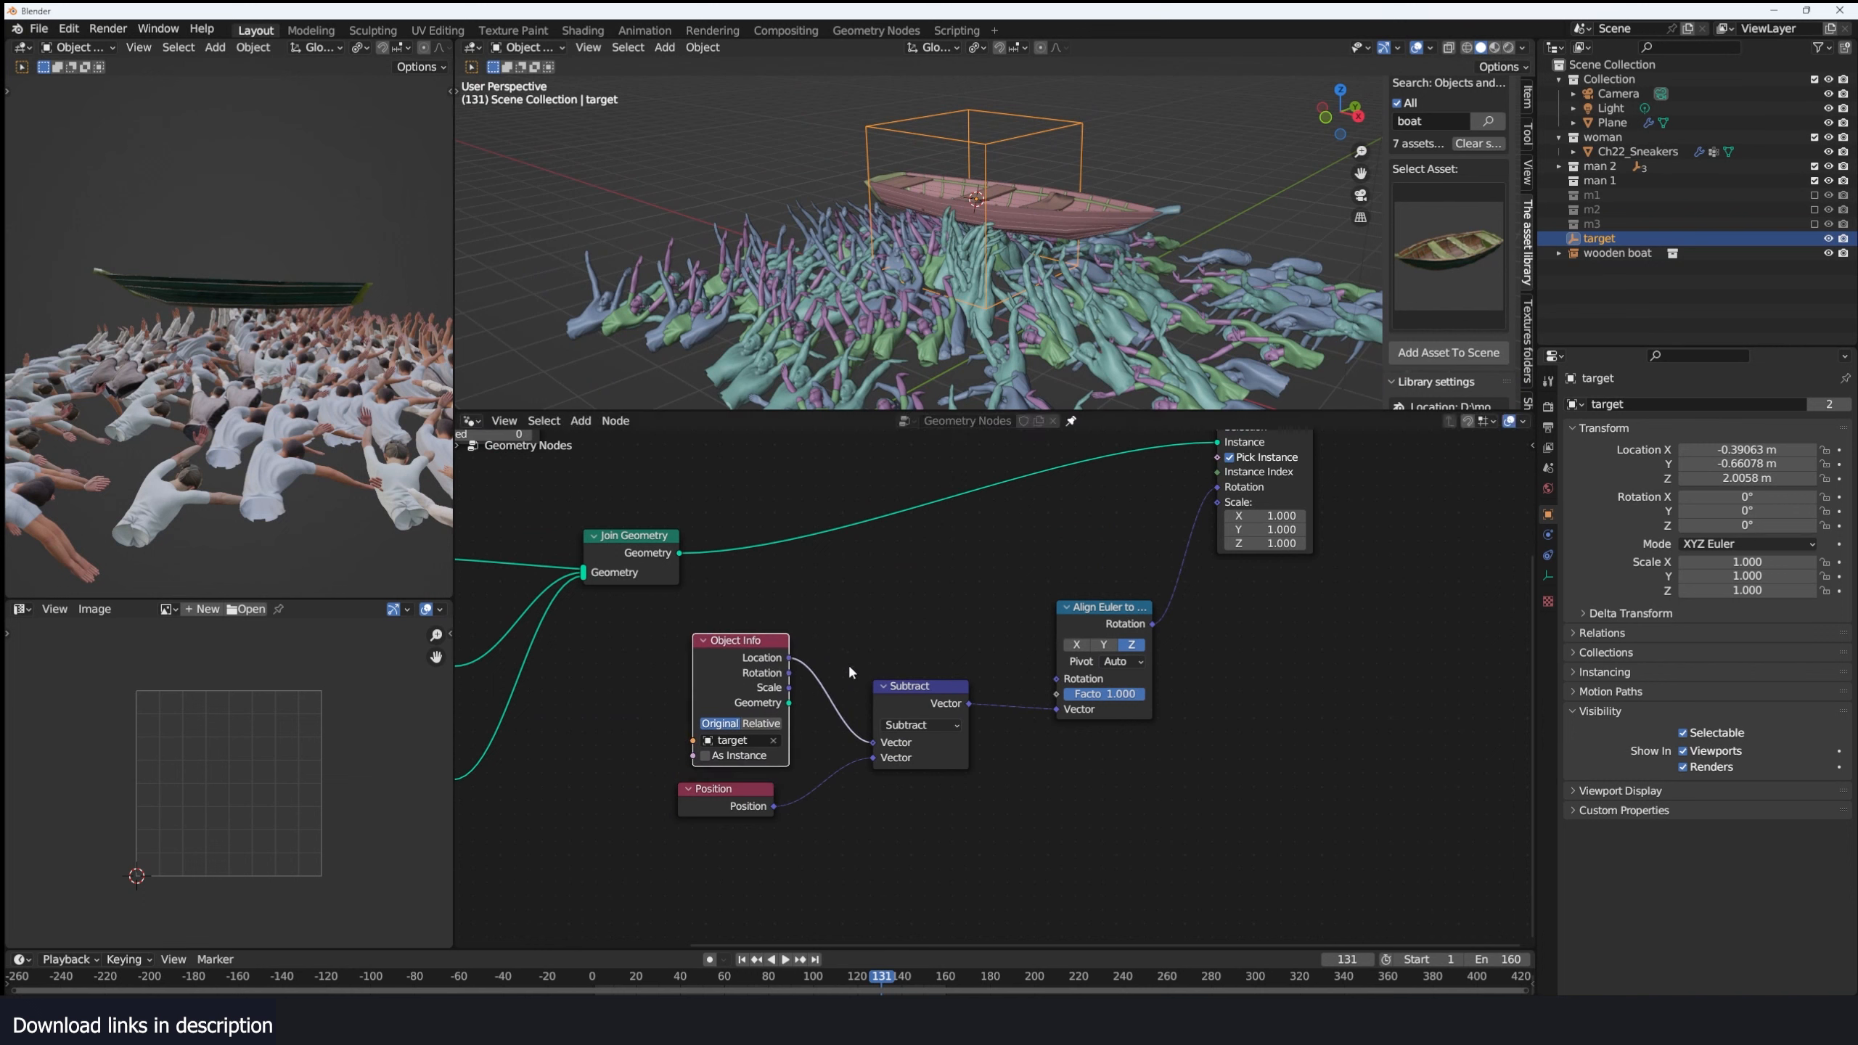
pyautogui.moveTo(1010, 288); pyautogui.dragTo(999, 213, button='middle')
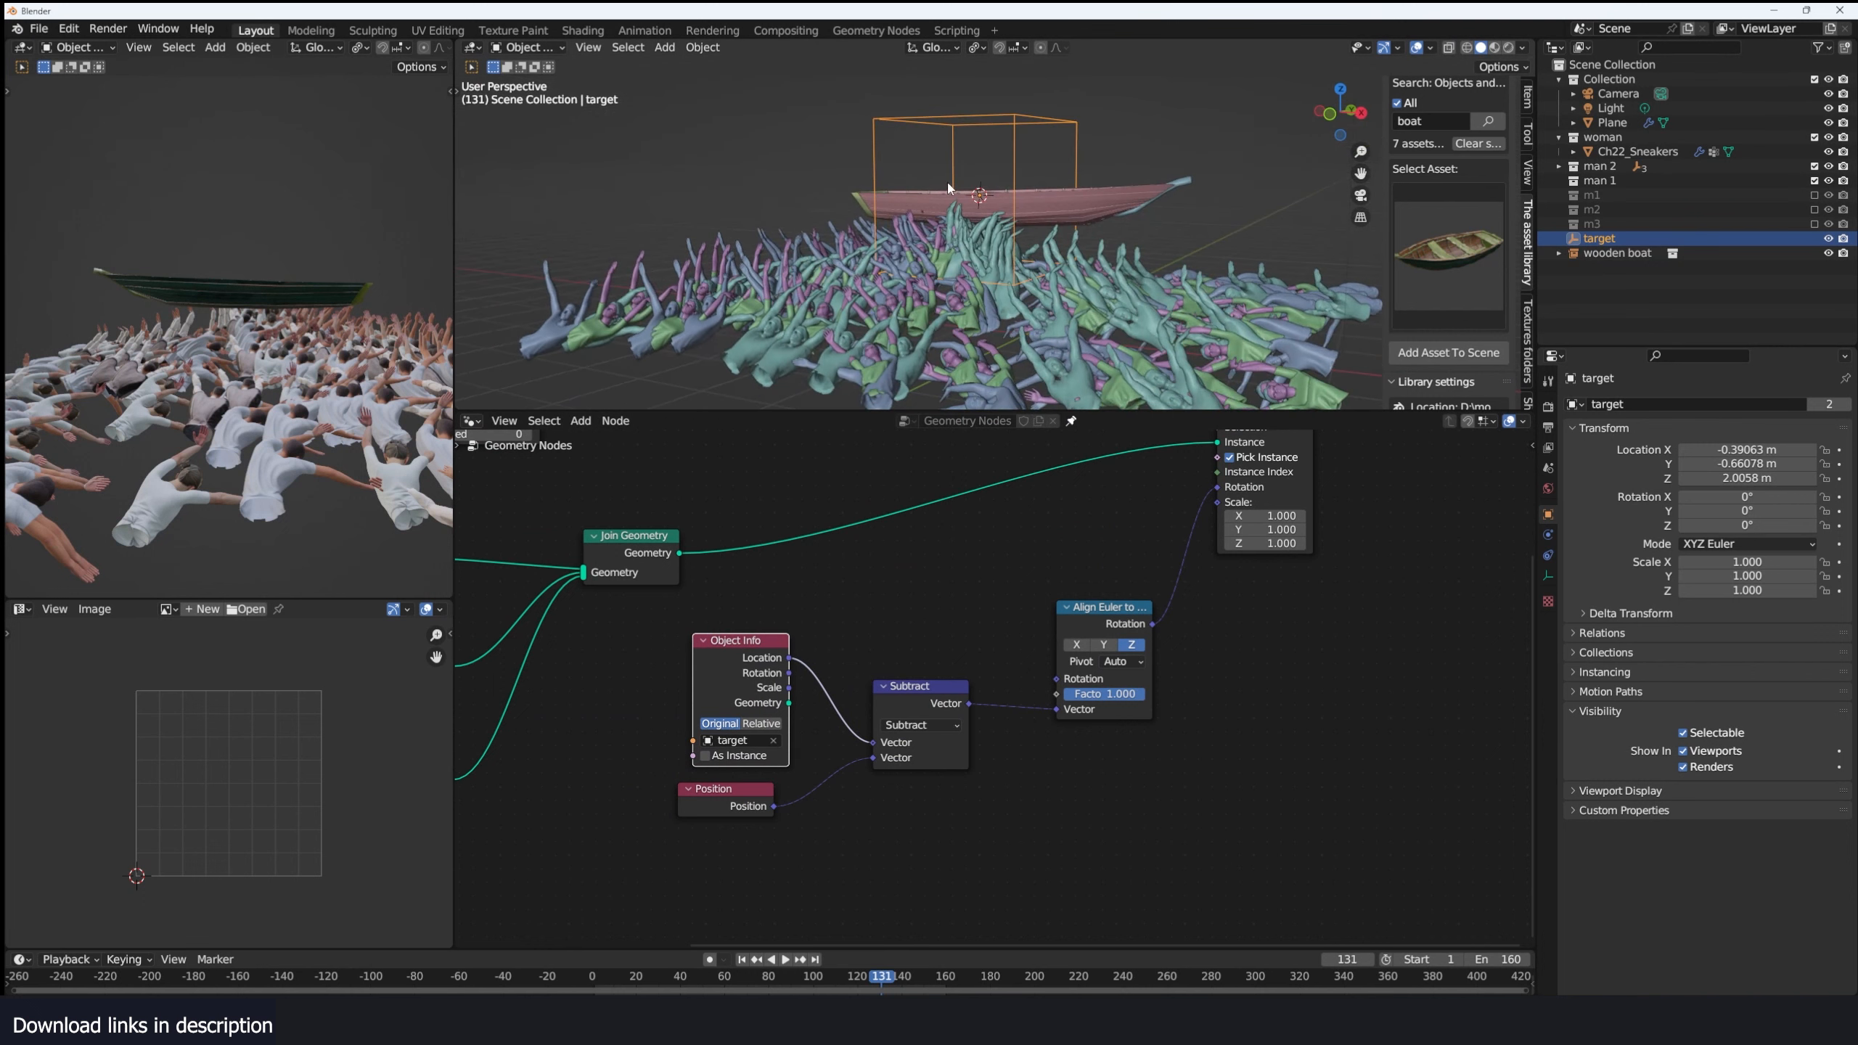
pyautogui.moveTo(754, 687); pyautogui.dragTo(731, 682)
pyautogui.moveTo(734, 793); pyautogui.dragTo(796, 877)
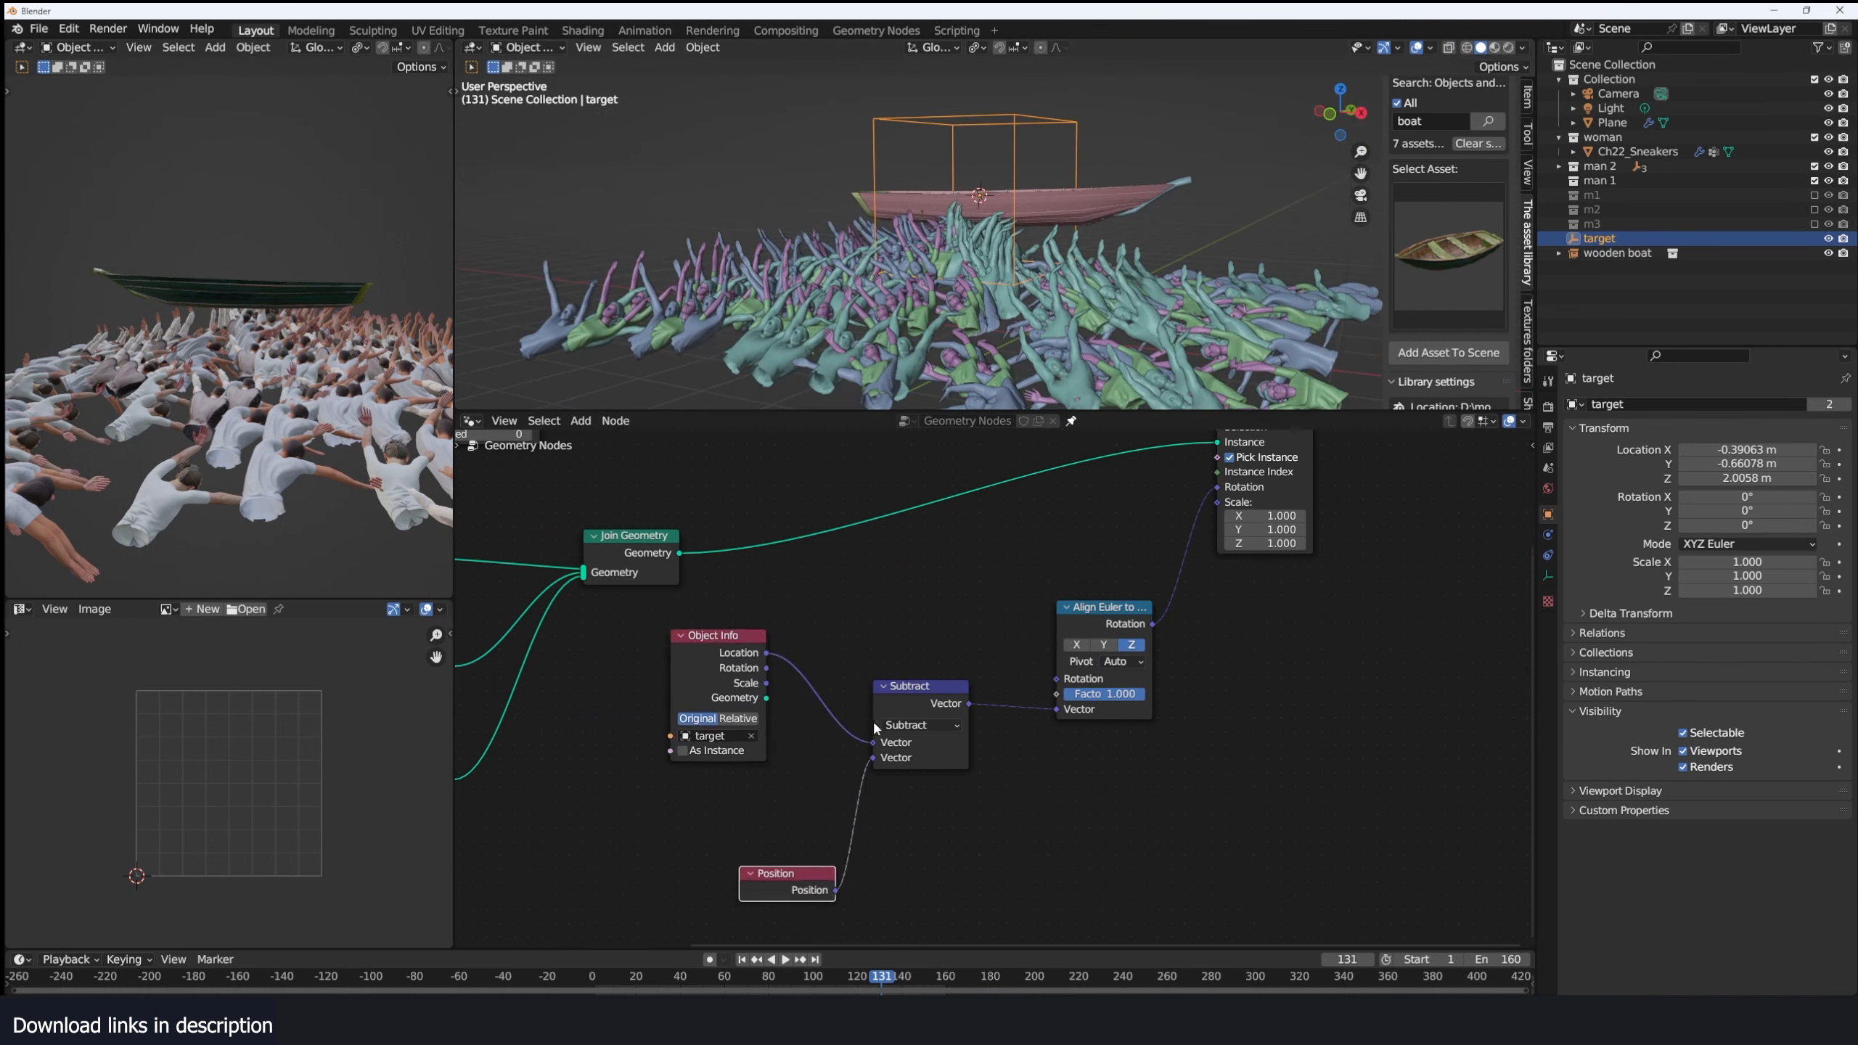
pyautogui.moveTo(906, 706); pyautogui.dragTo(992, 753)
# Insert a duplicate of the Subtract node after the target's Location, set it to Multiply, and enter 1 for X and Y.
pyautogui.hotkey('shift', 'd')
pyautogui.click(857, 687)
pyautogui.click(860, 704)
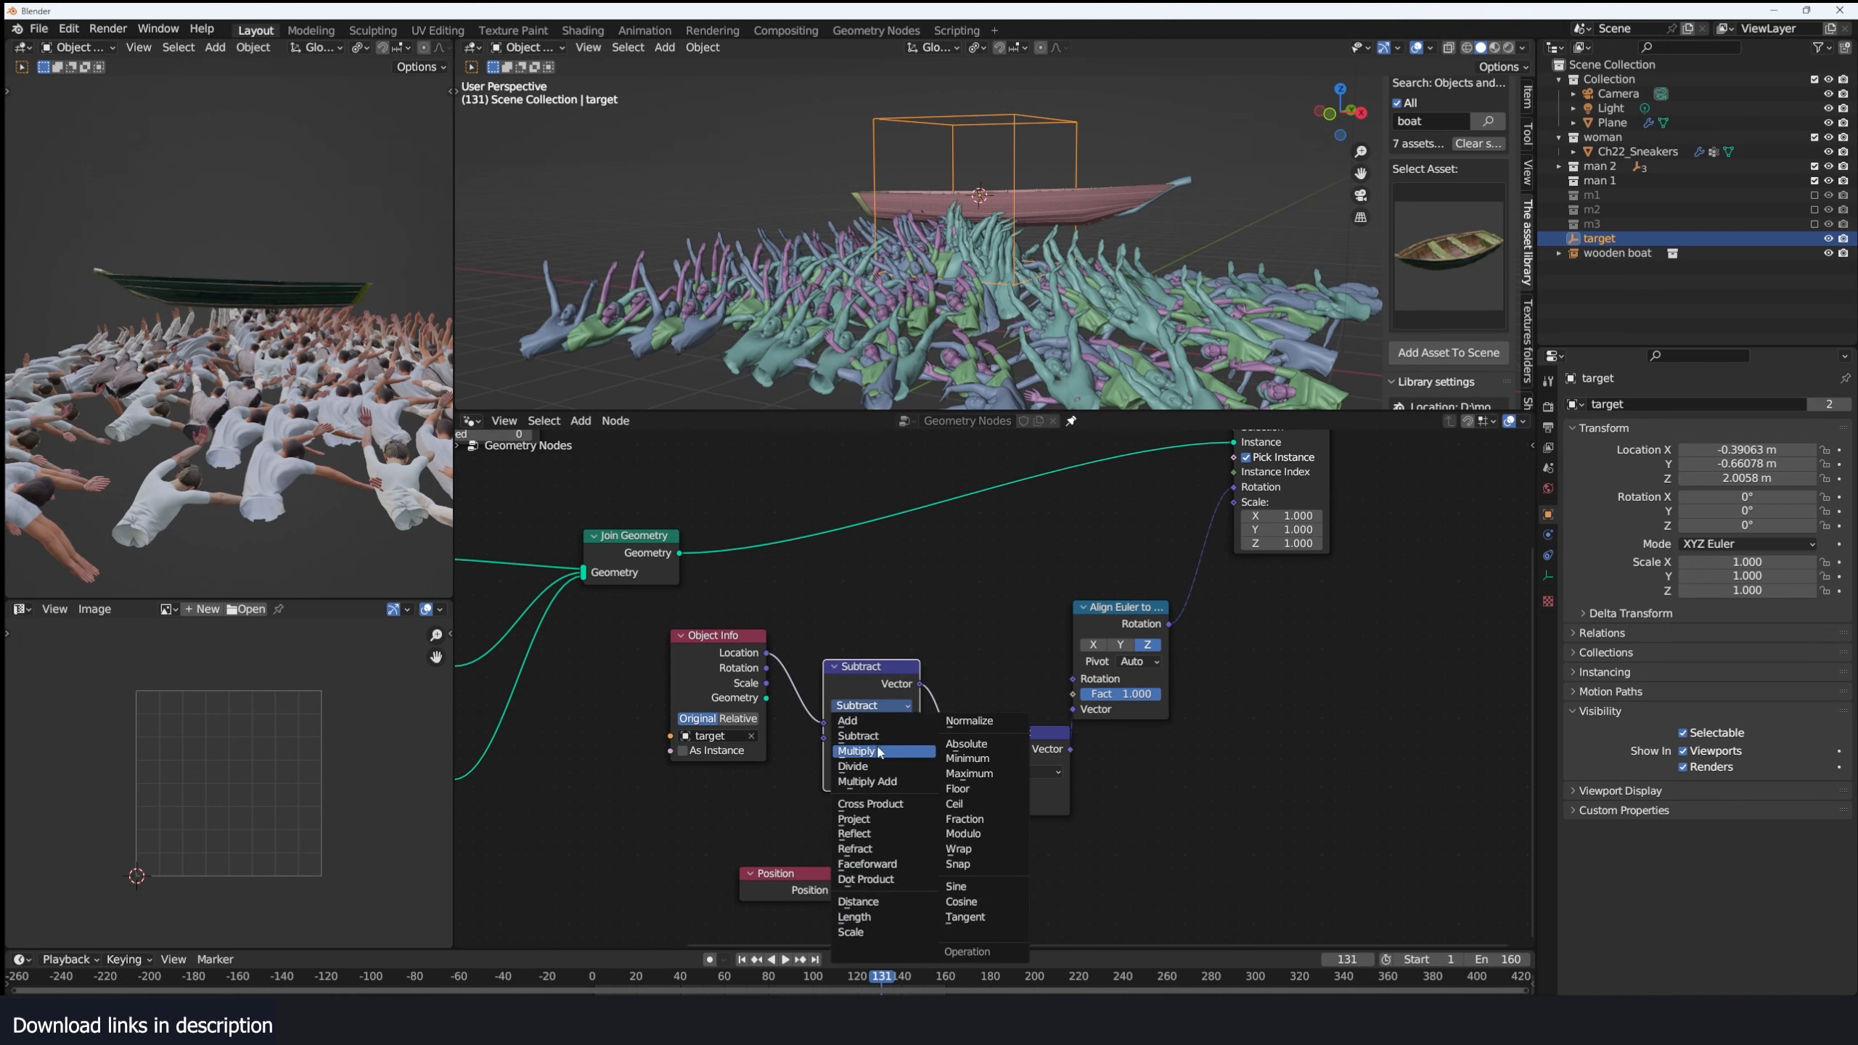
pyautogui.click(880, 750)
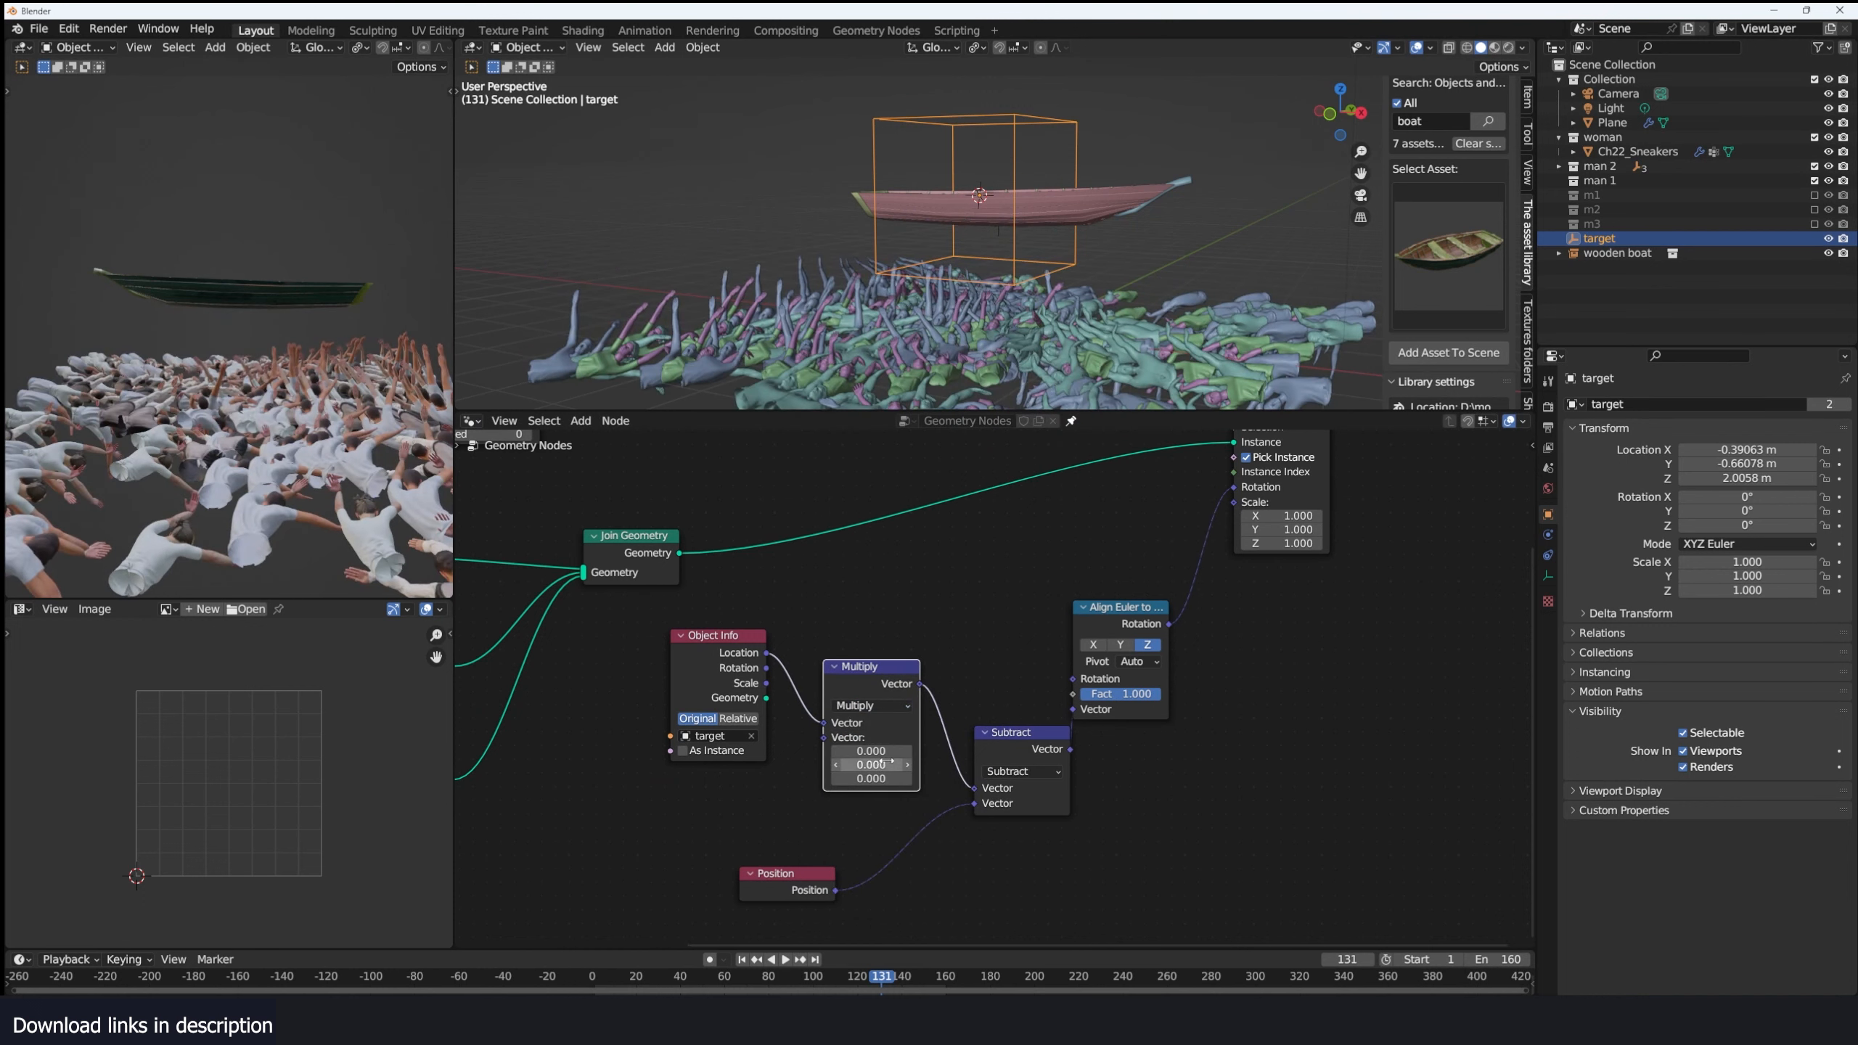
pyautogui.moveTo(870, 752); pyautogui.dragTo(871, 766)
pyautogui.write('1')
pyautogui.press('Return')
# Try moving the target from above and from the side to check how the crowd turns with the Multiply node.
pyautogui.moveTo(917, 316); pyautogui.dragTo(1064, 294, button='middle')
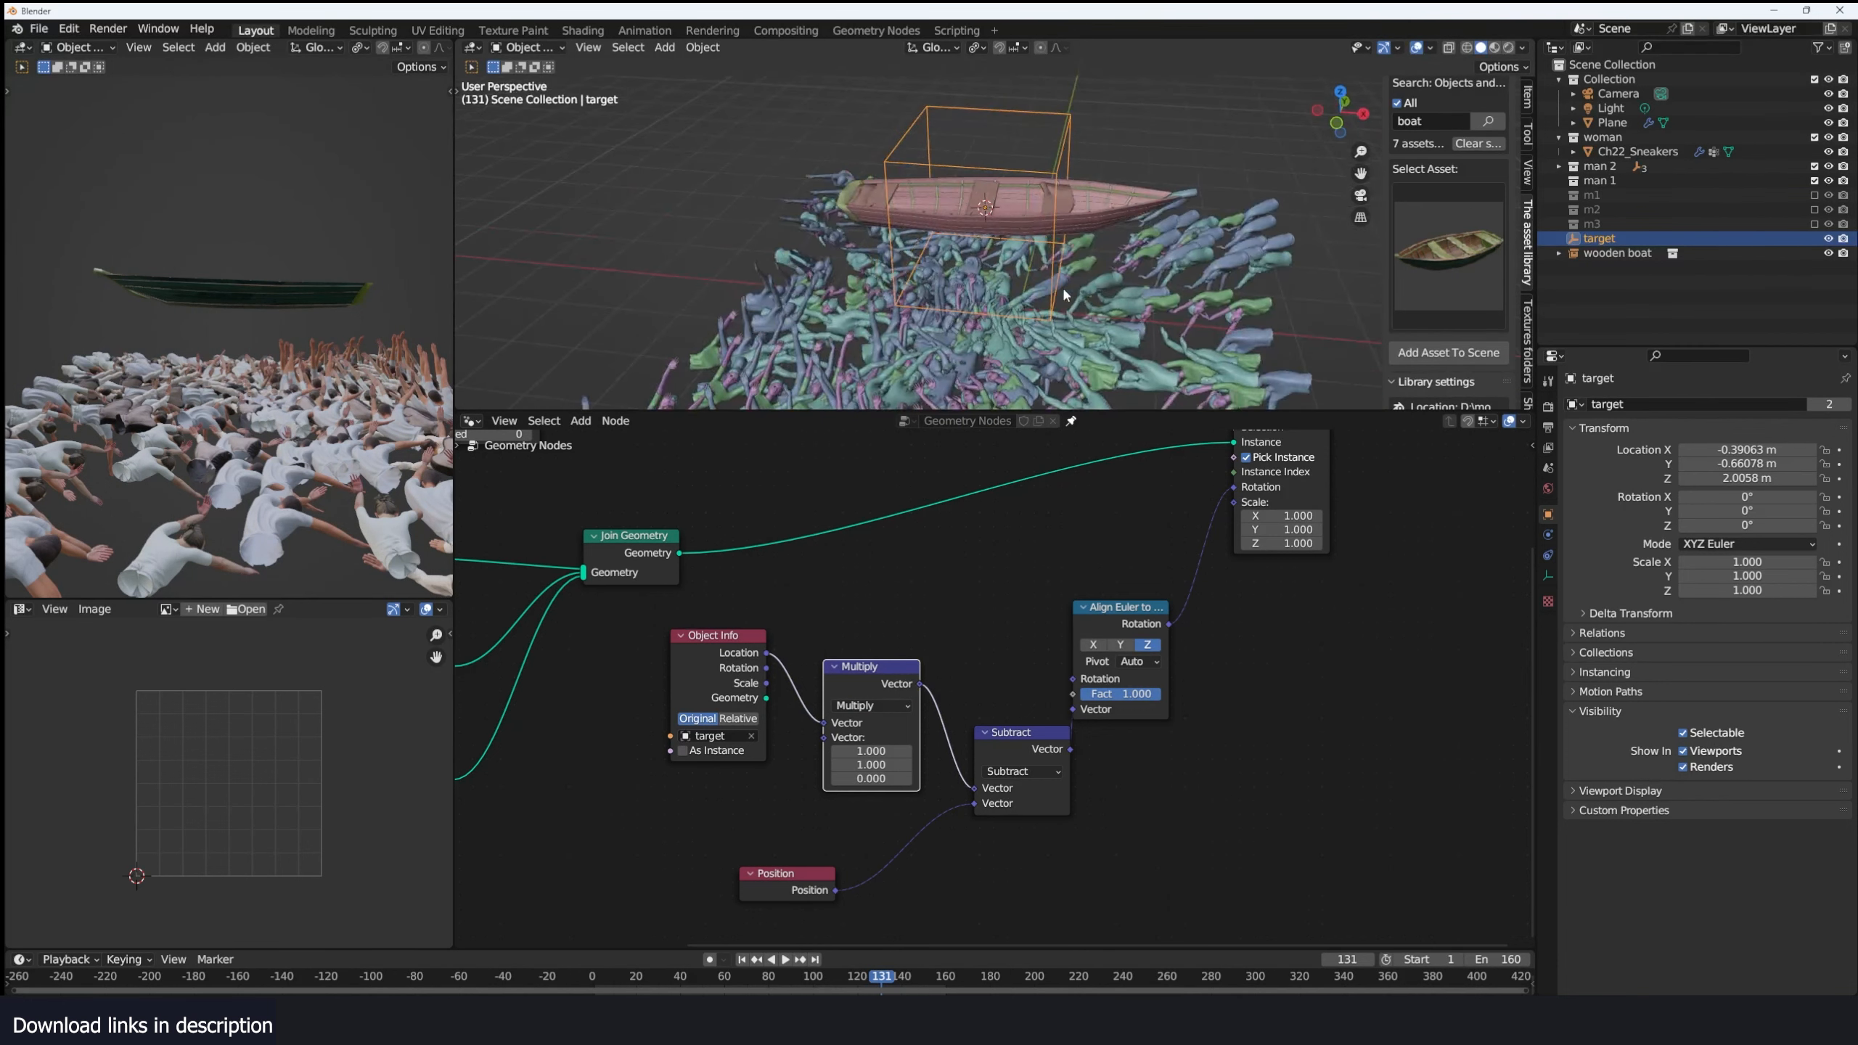
pyautogui.press('KP_7')
pyautogui.press('g')
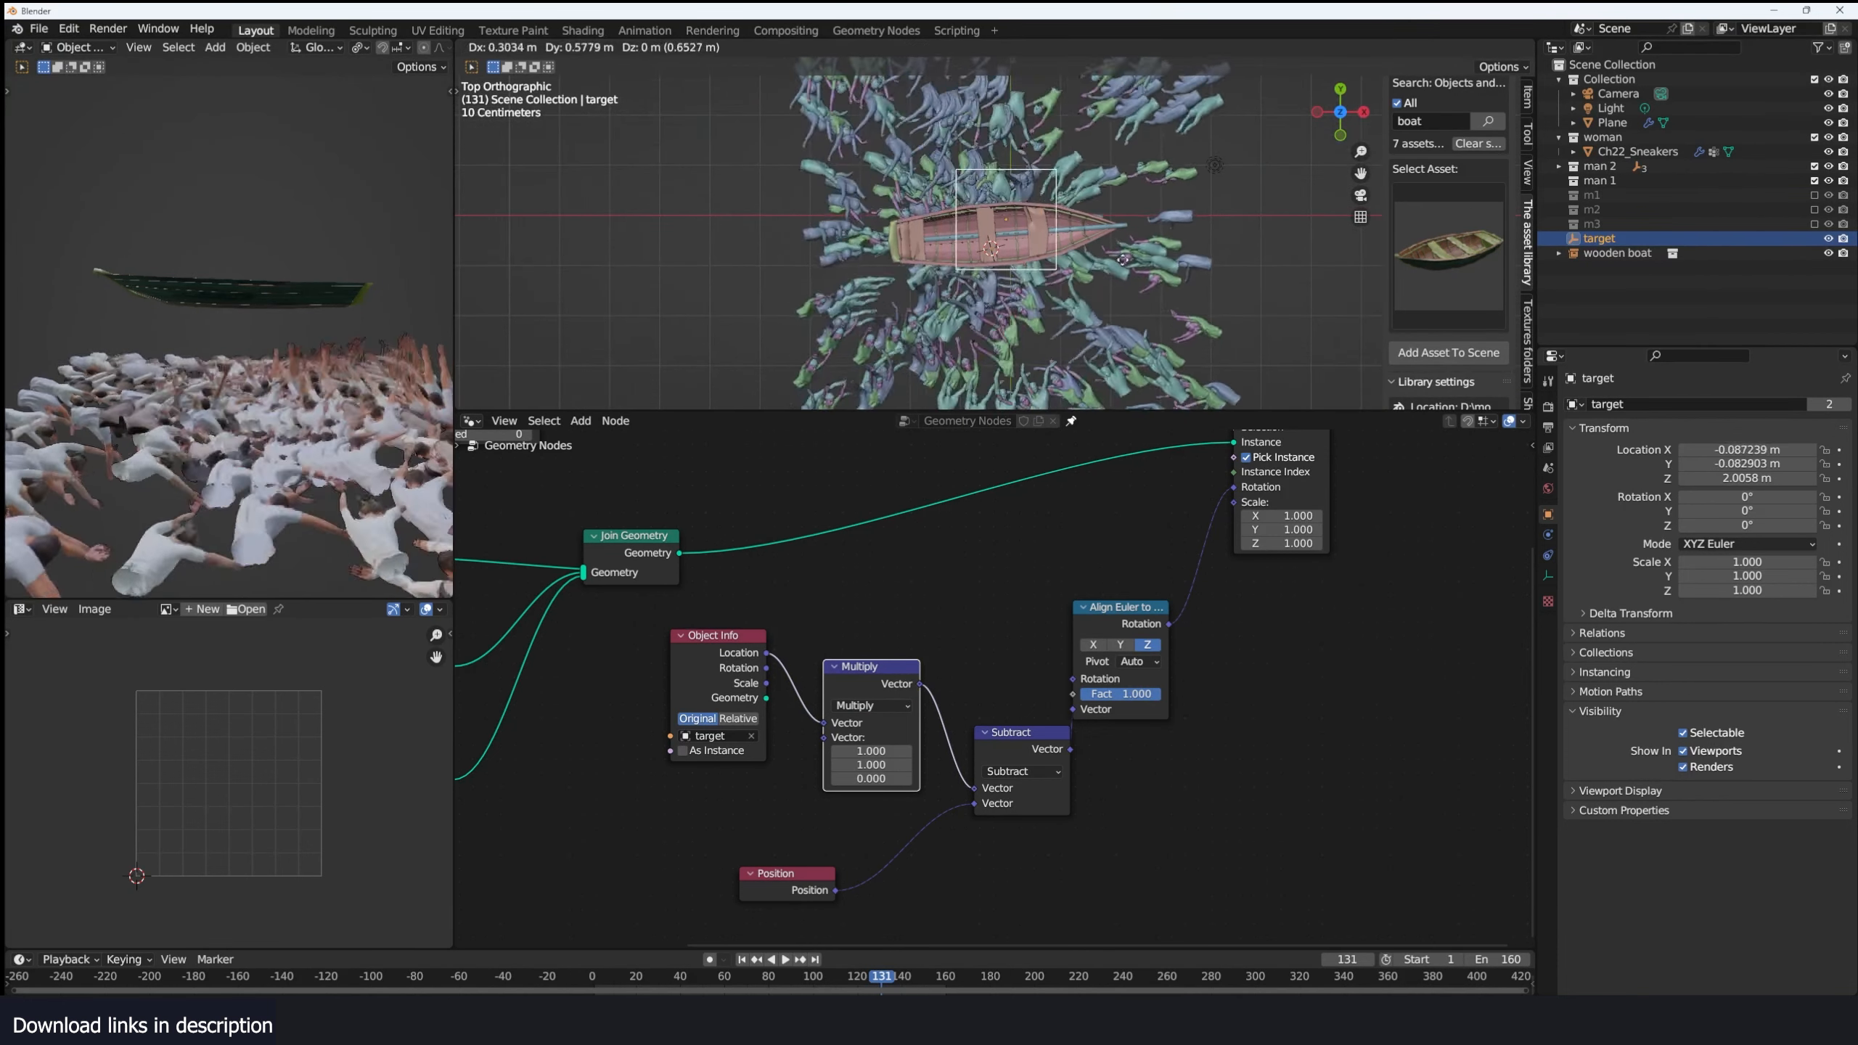
pyautogui.rightClick(964, 247)
pyautogui.moveTo(988, 253); pyautogui.dragTo(1037, 128, button='middle')
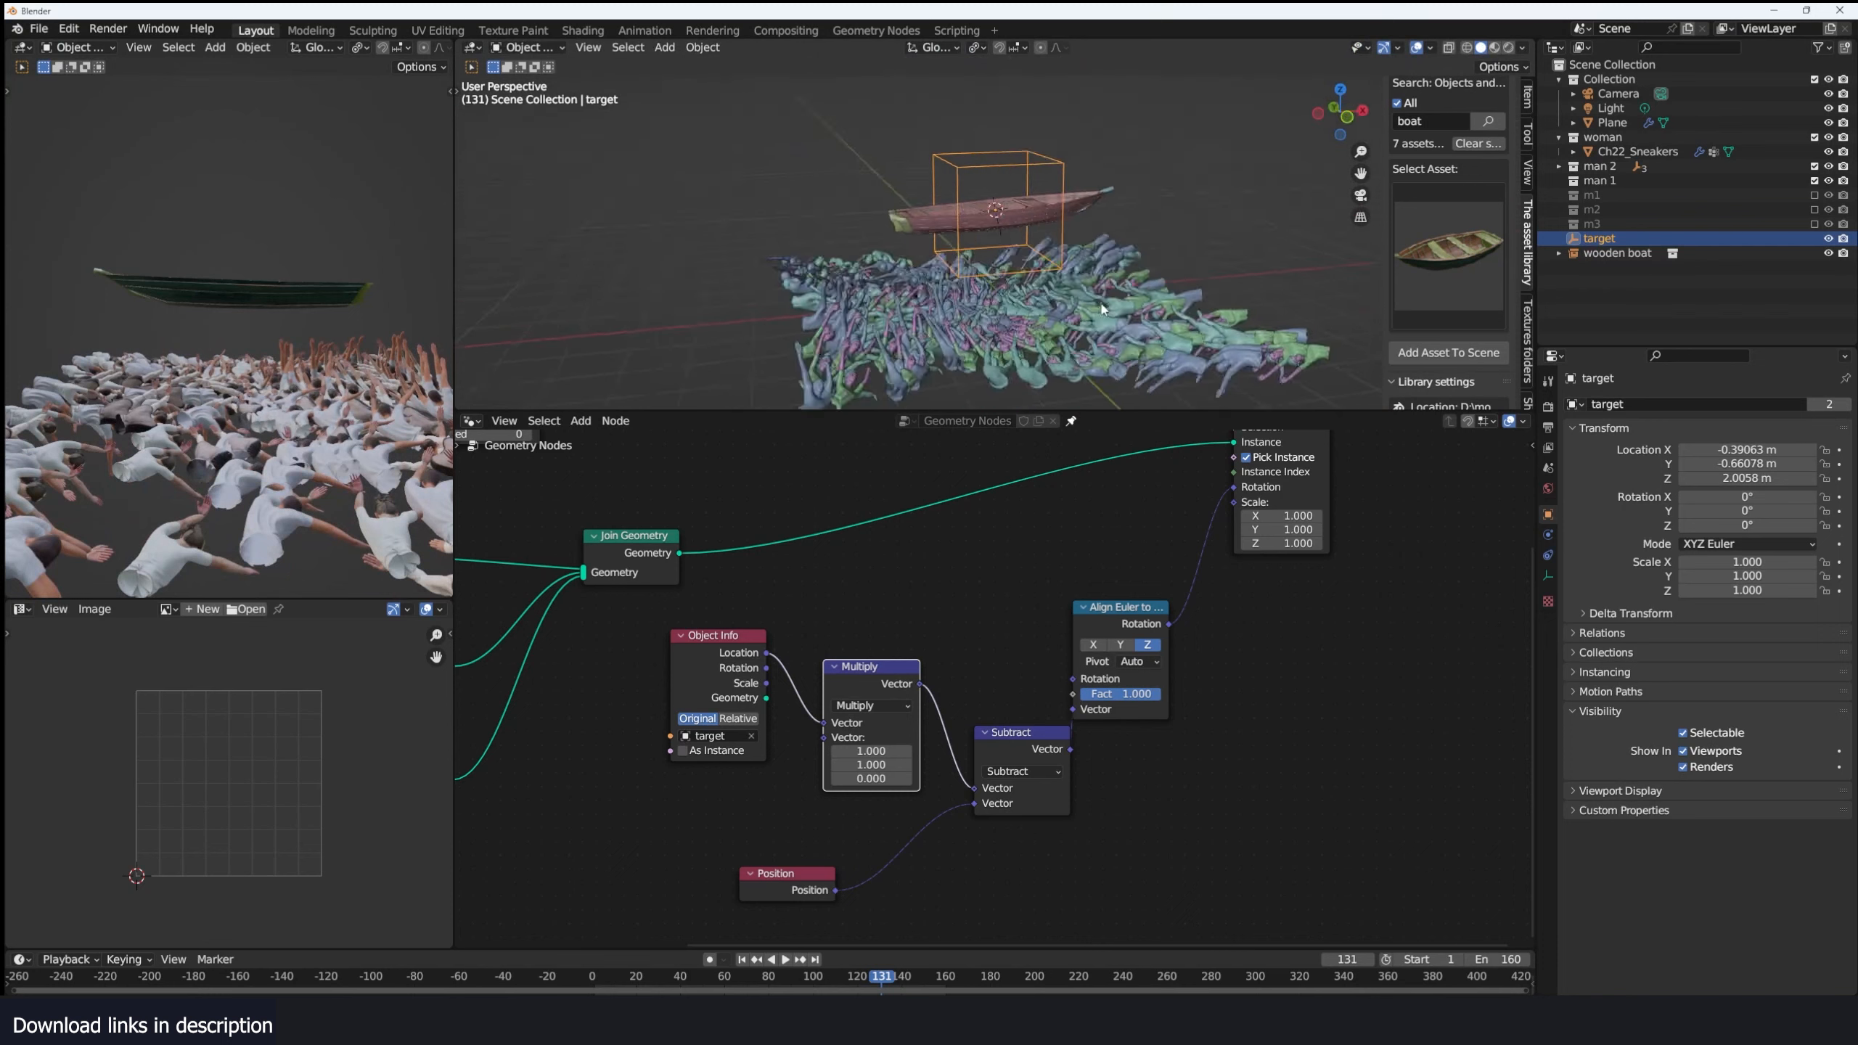
pyautogui.moveTo(1101, 303); pyautogui.dragTo(1116, 312, button='middle')
pyautogui.moveTo(1055, 396); pyautogui.dragTo(996, 265, button='middle')
pyautogui.press('g')
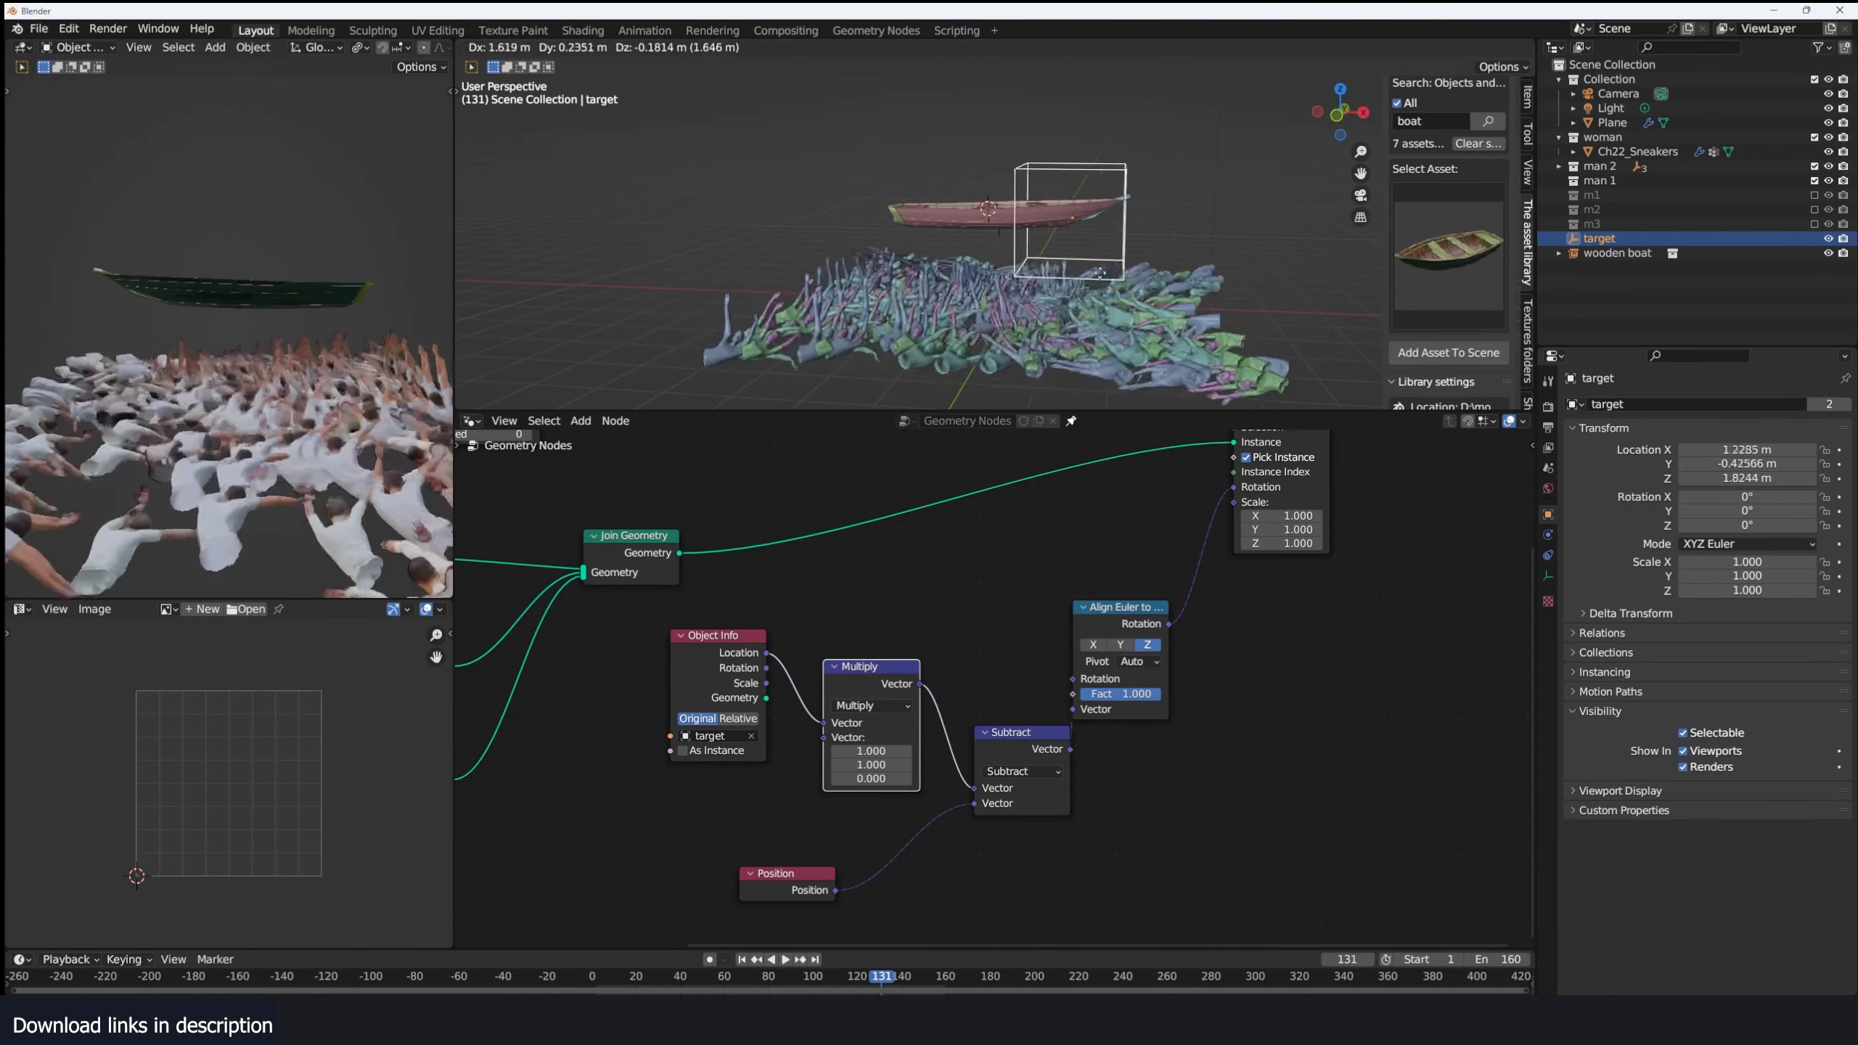
pyautogui.rightClick(1178, 282)
pyautogui.scroll(3, 1006, 823)
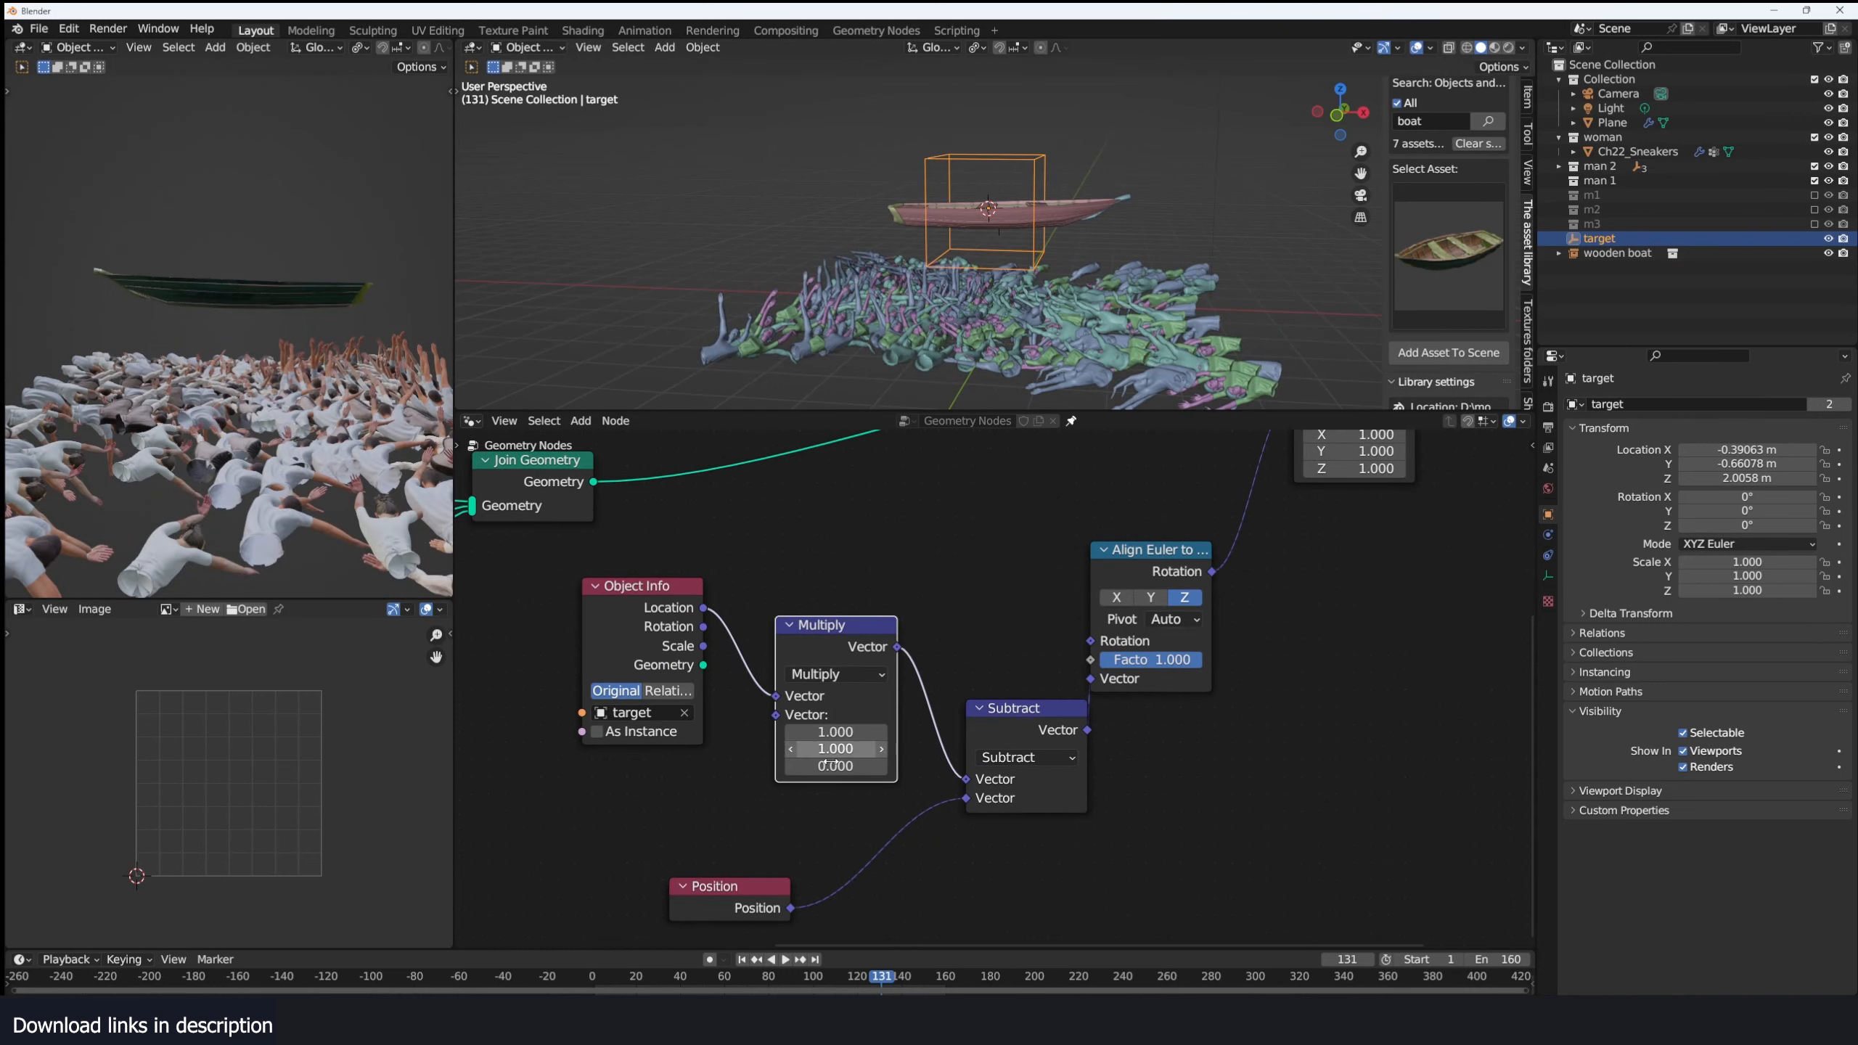
# Mute the Multiply node and test the crowd's response by trial-moving the target in perspective and top views, cancelling each move.
pyautogui.press('m')
pyautogui.press('g')
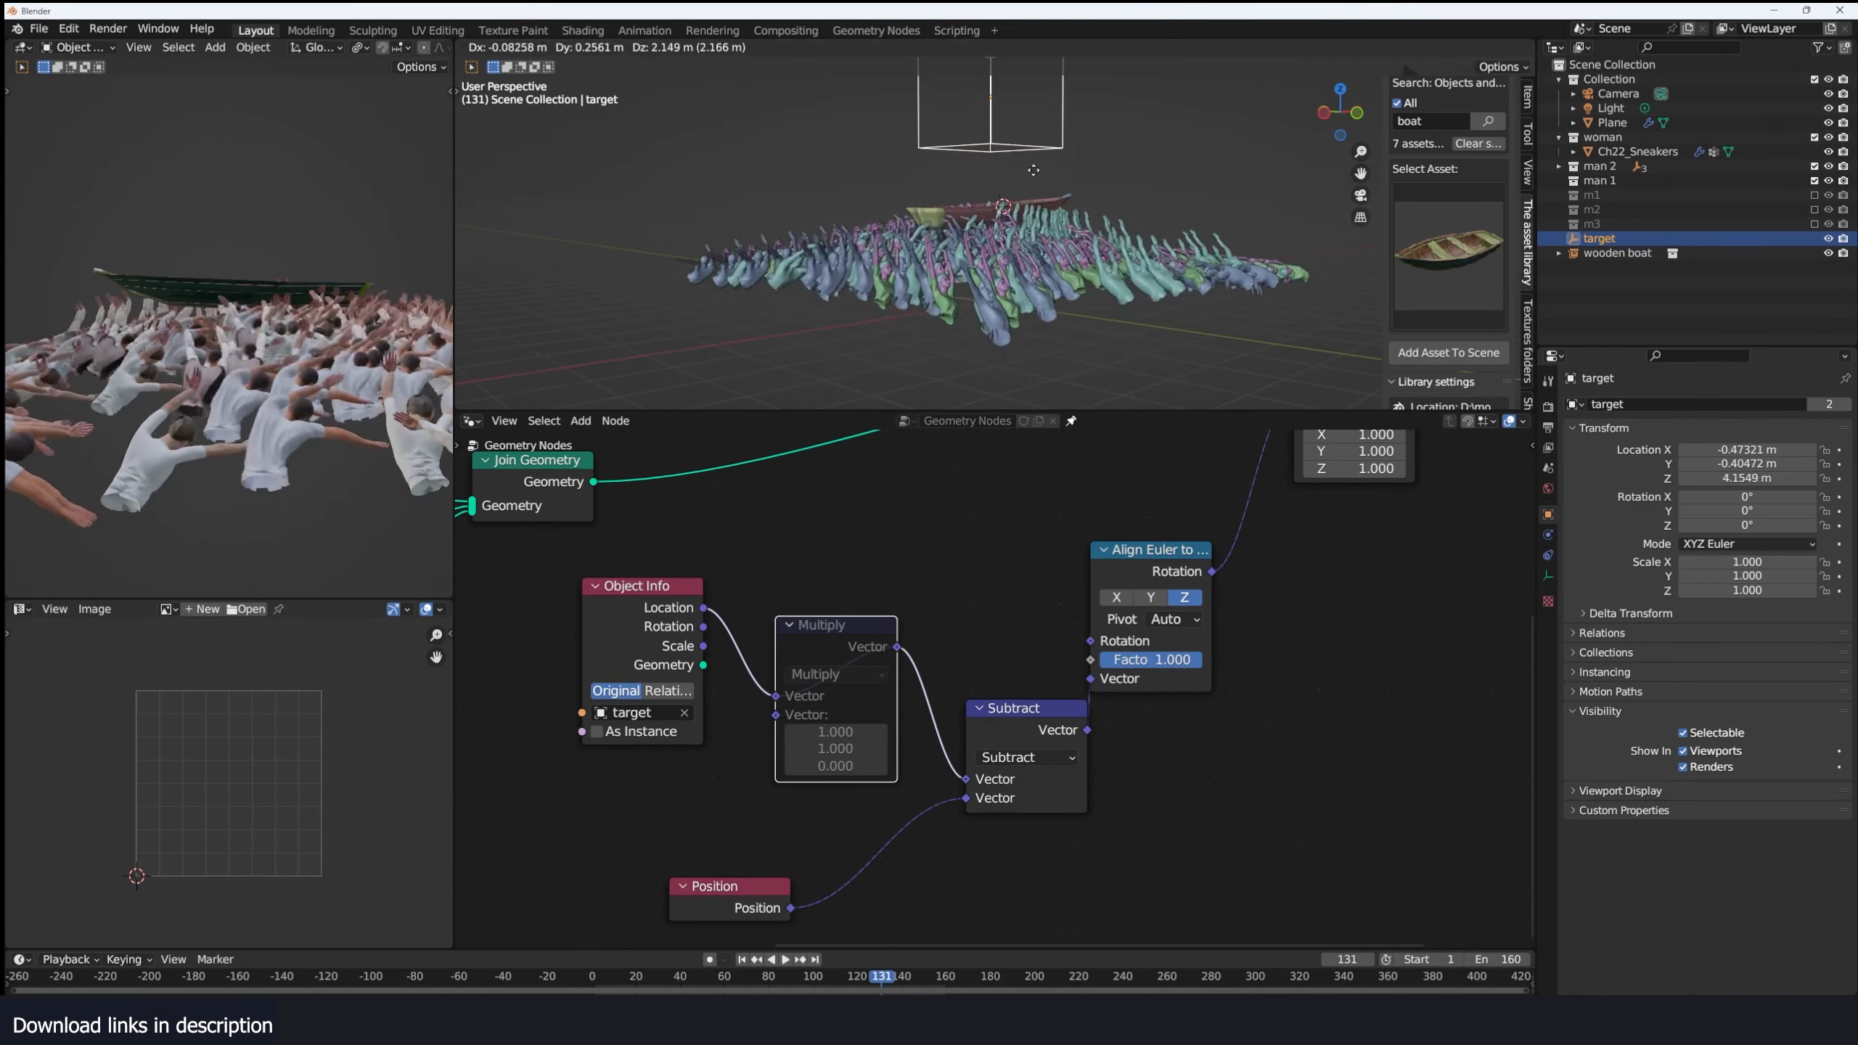
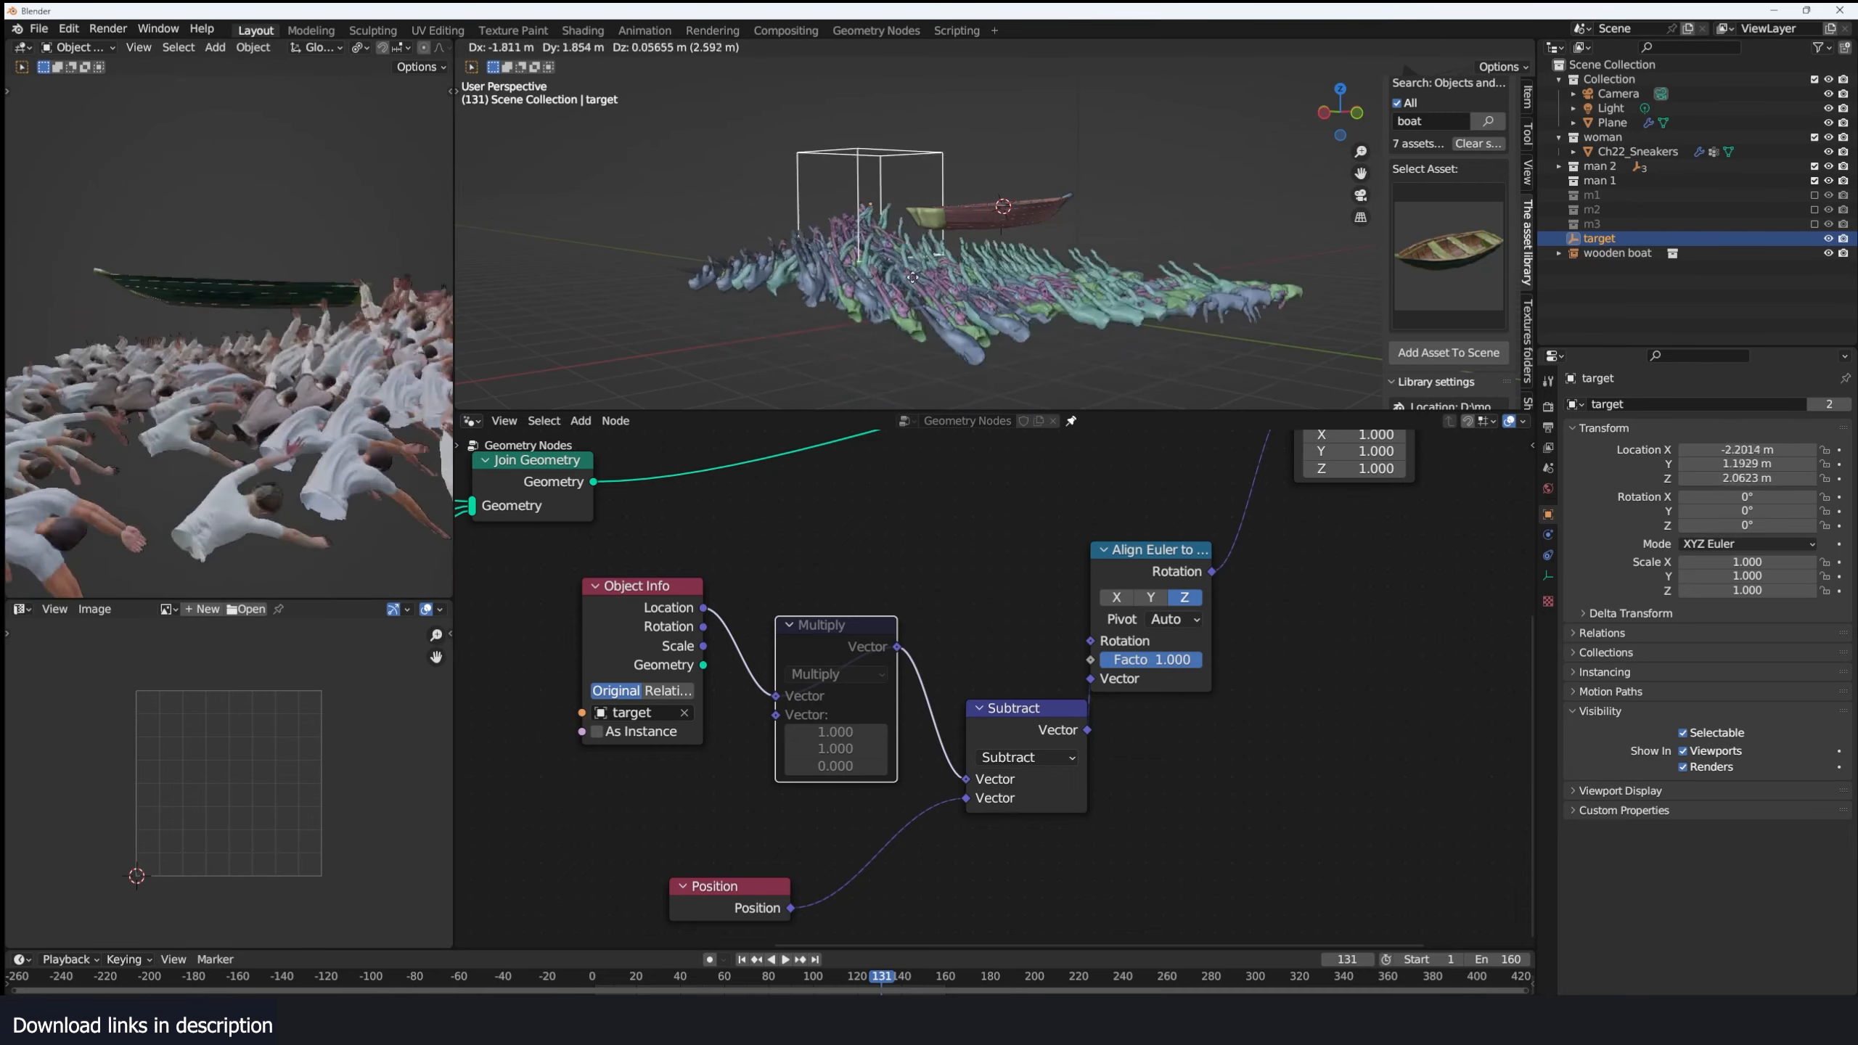
pyautogui.rightClick(903, 298)
pyautogui.moveTo(893, 293); pyautogui.dragTo(972, 359, button='middle')
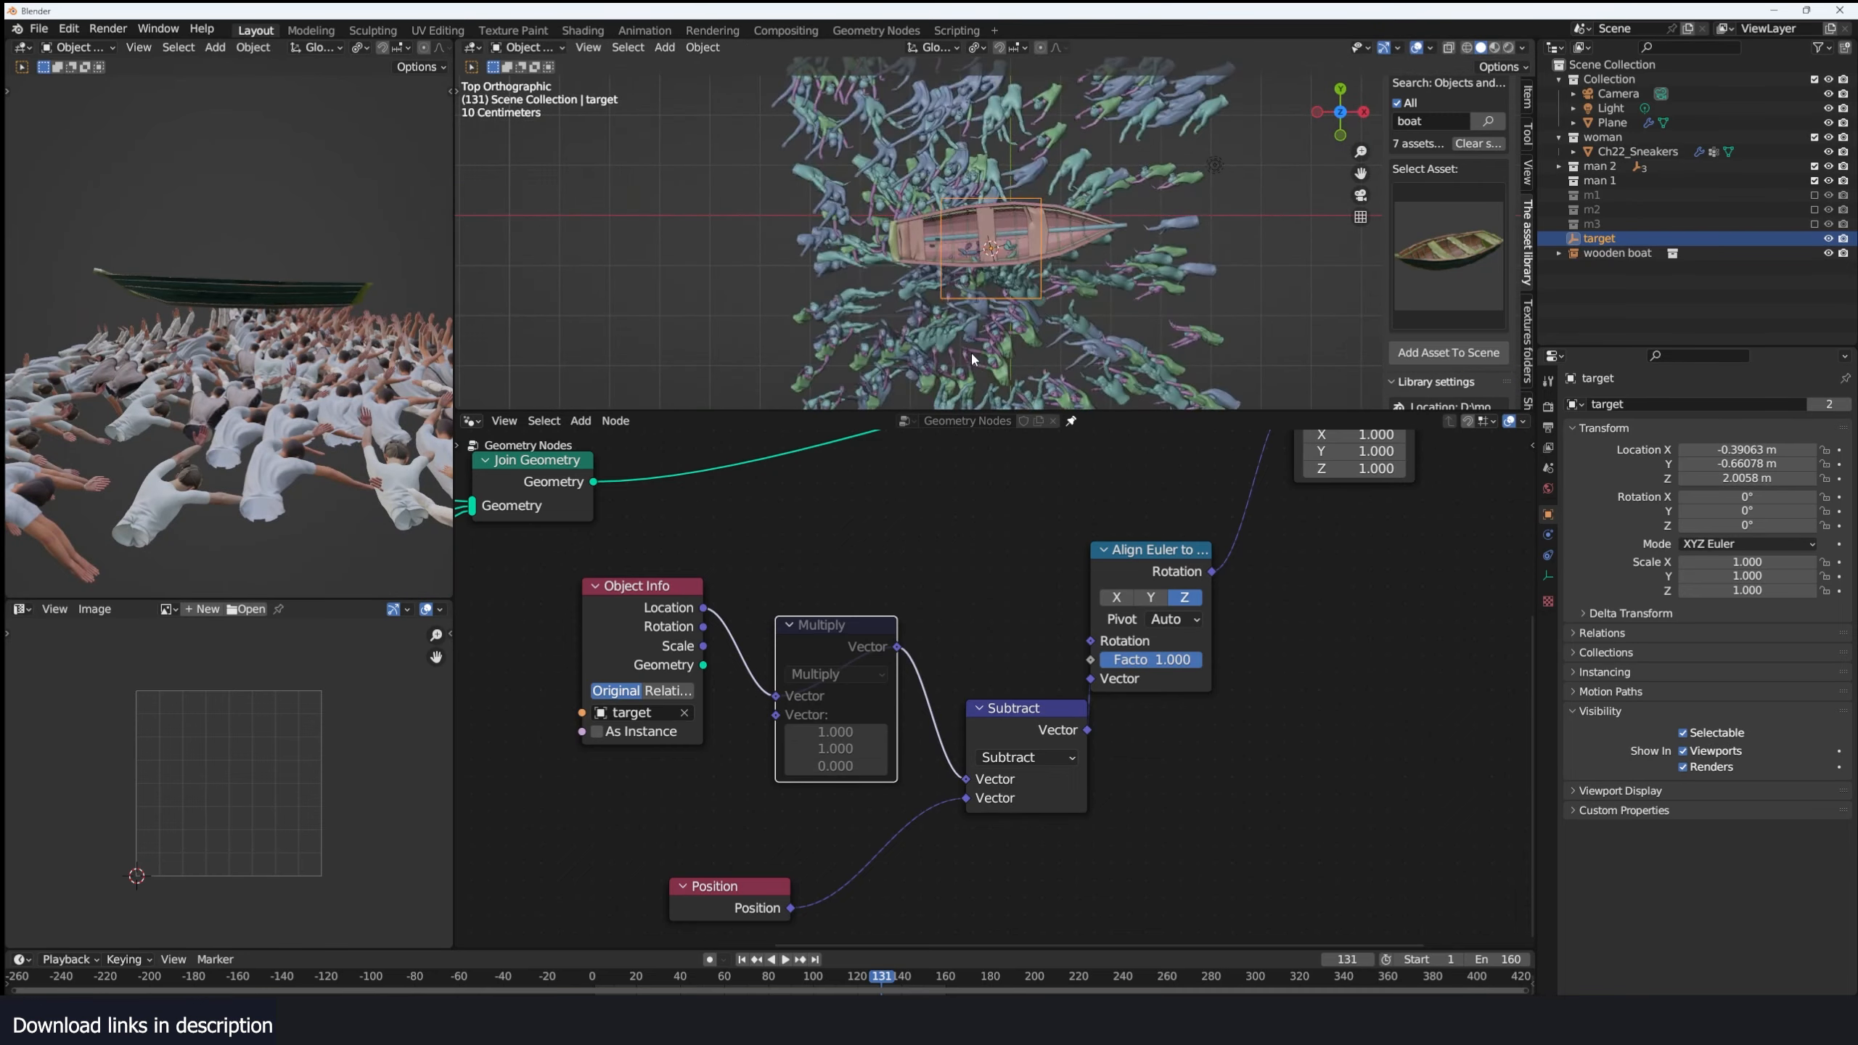
pyautogui.press('KP_7')
pyautogui.press('g')
pyautogui.rightClick(1028, 322)
pyautogui.moveTo(1030, 324); pyautogui.dragTo(1088, 319, button='middle')
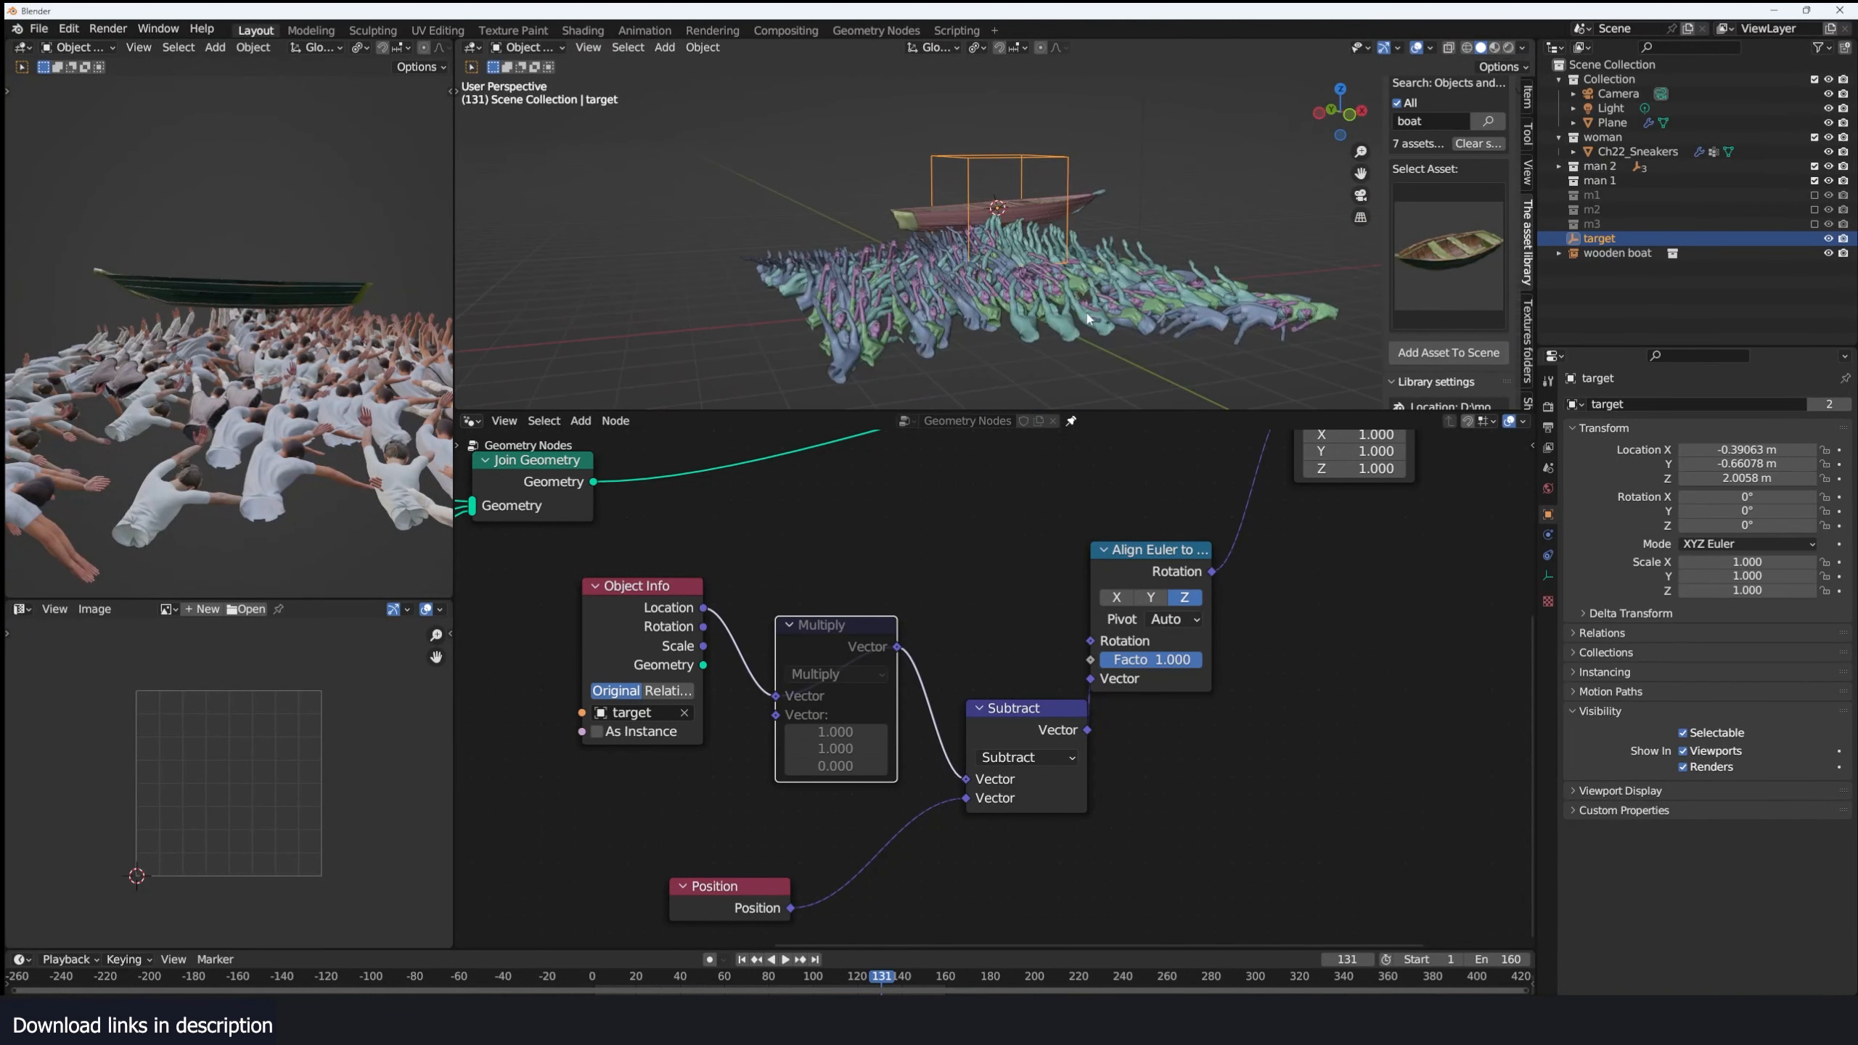
pyautogui.scroll(1, 480, 674)
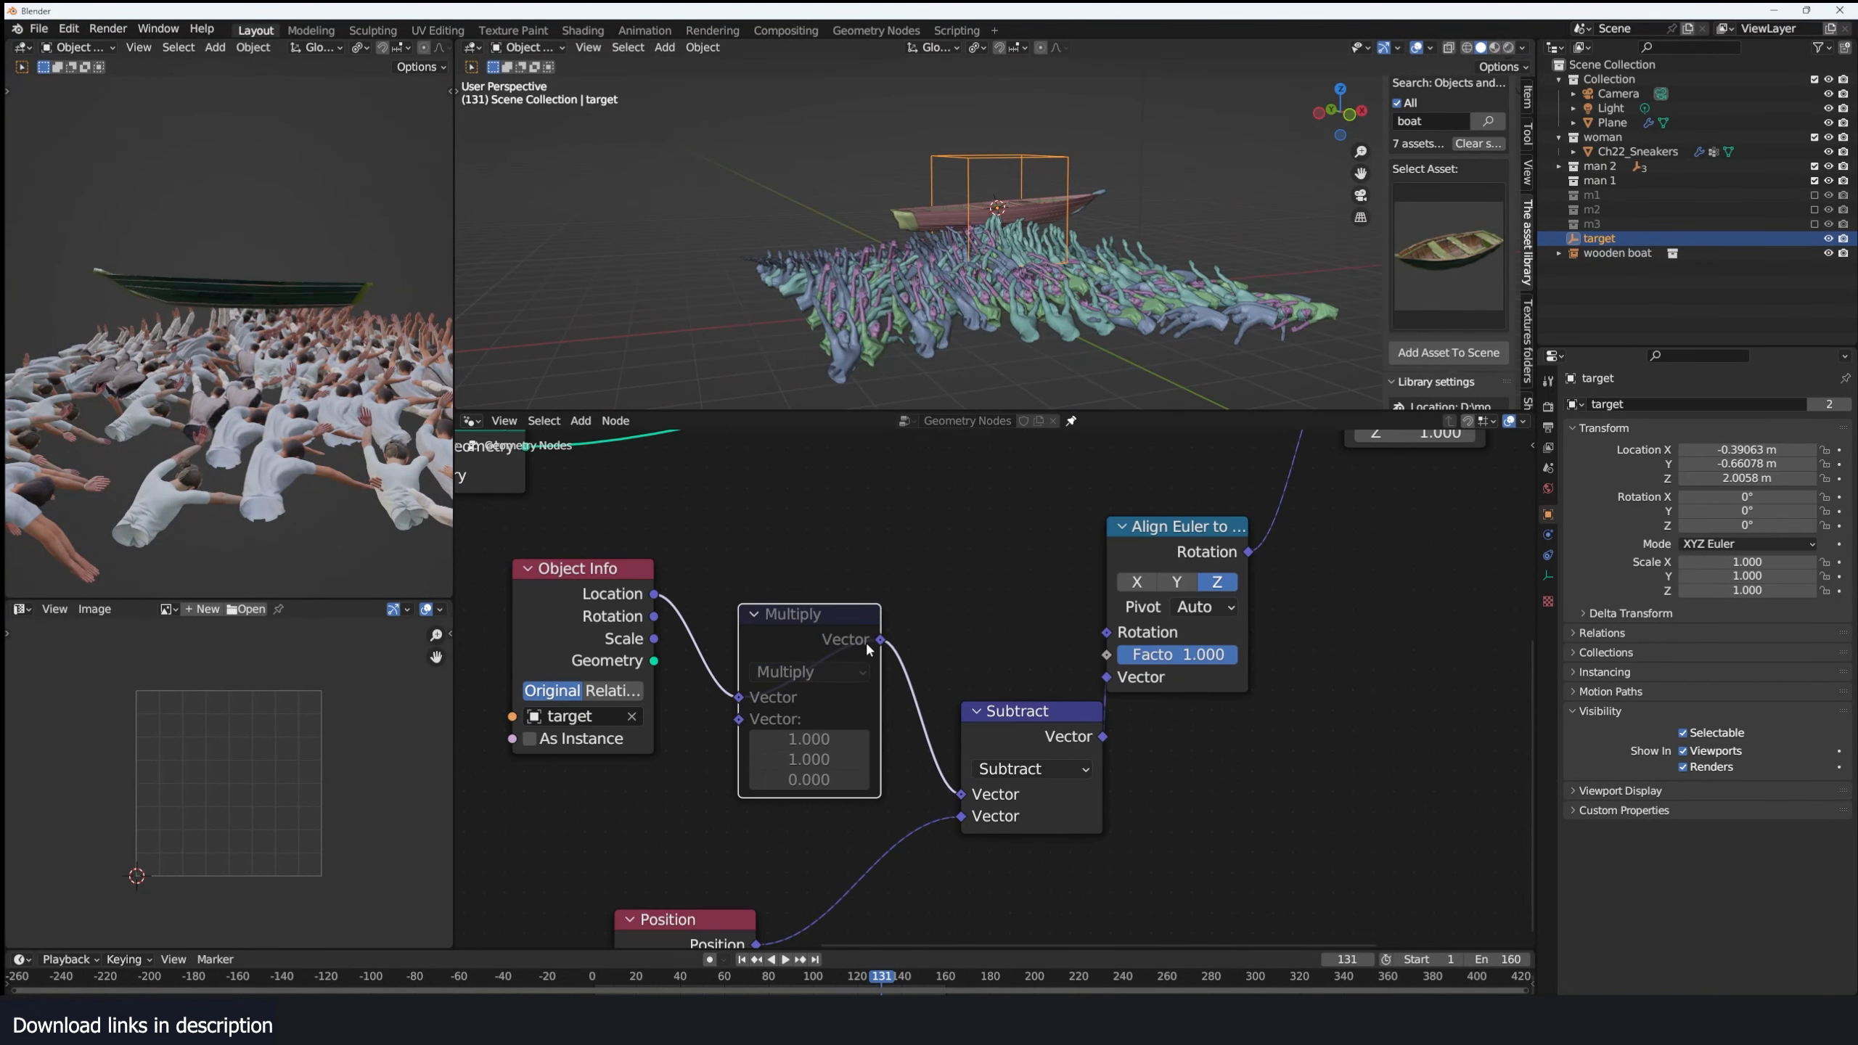
# Unmute the Multiply node, set its Z value to 1, and trial-move the target along the Z axis.
pyautogui.press('m')
pyautogui.click(809, 779)
pyautogui.write('1')
pyautogui.press('Return')
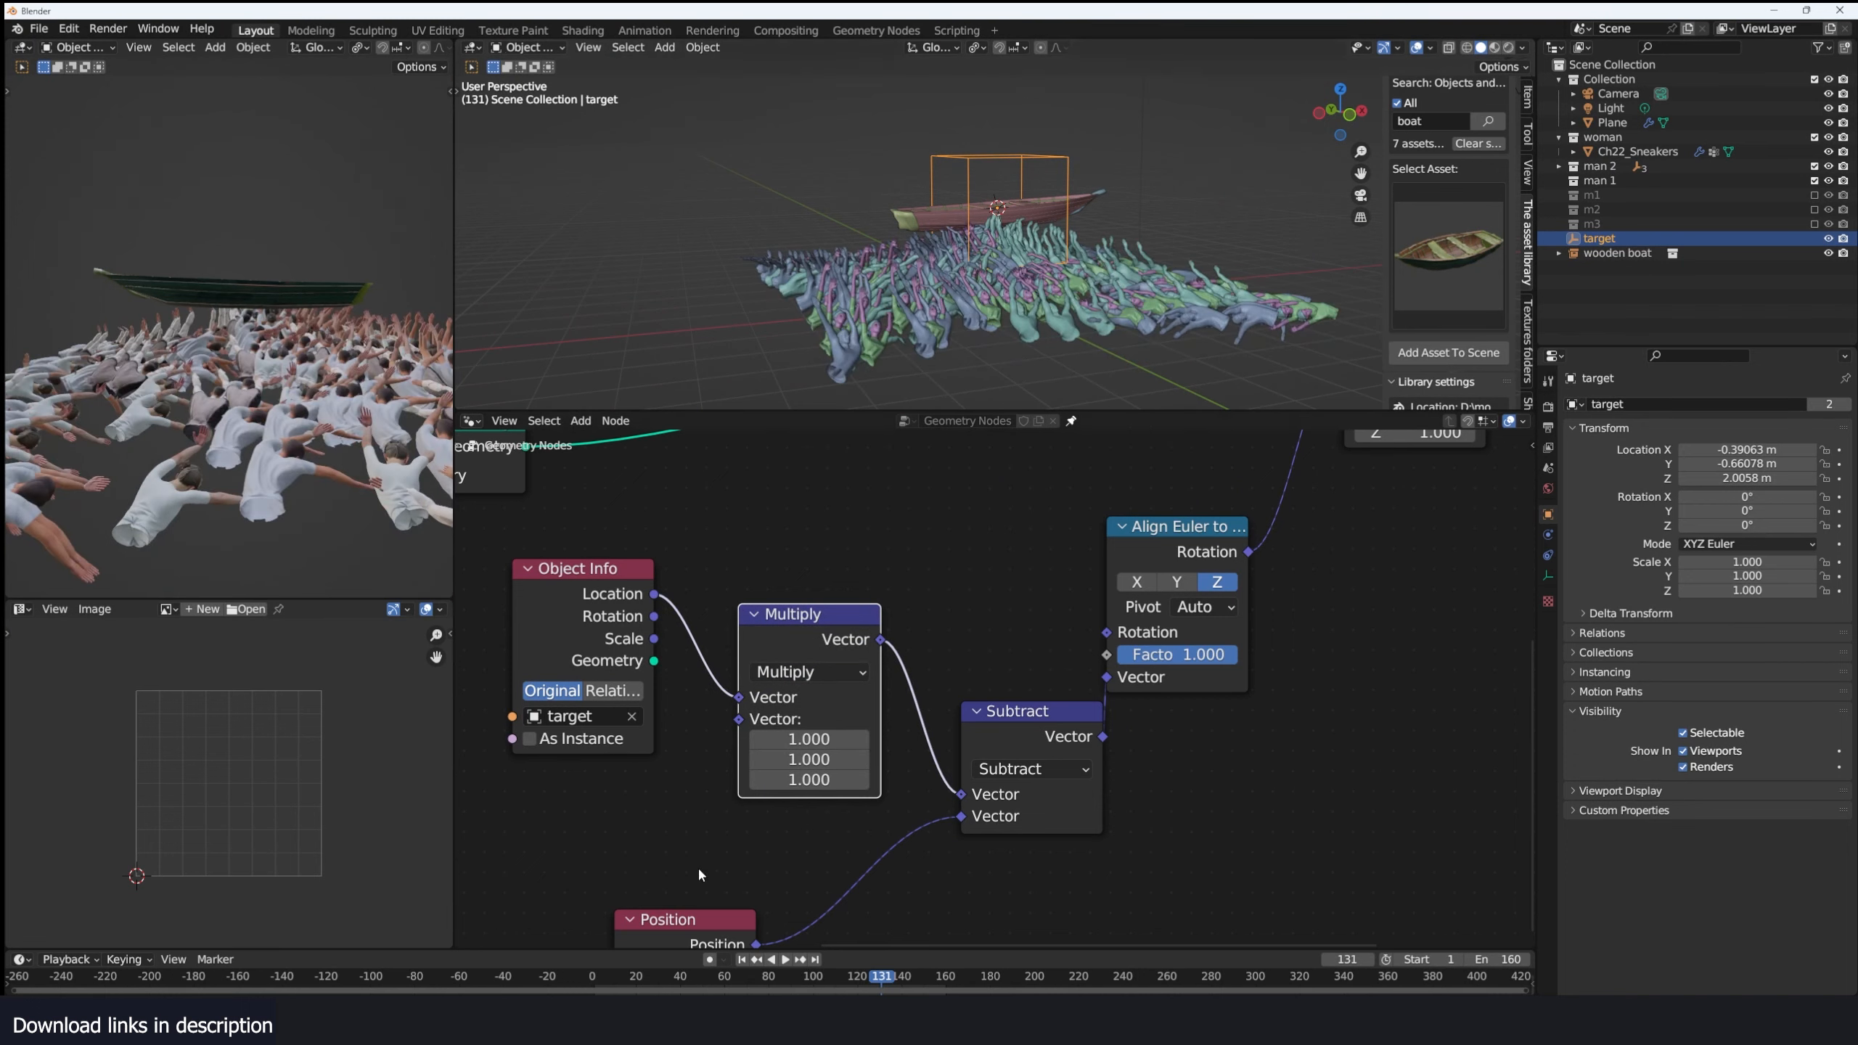
pyautogui.press('g')
pyautogui.press('z')
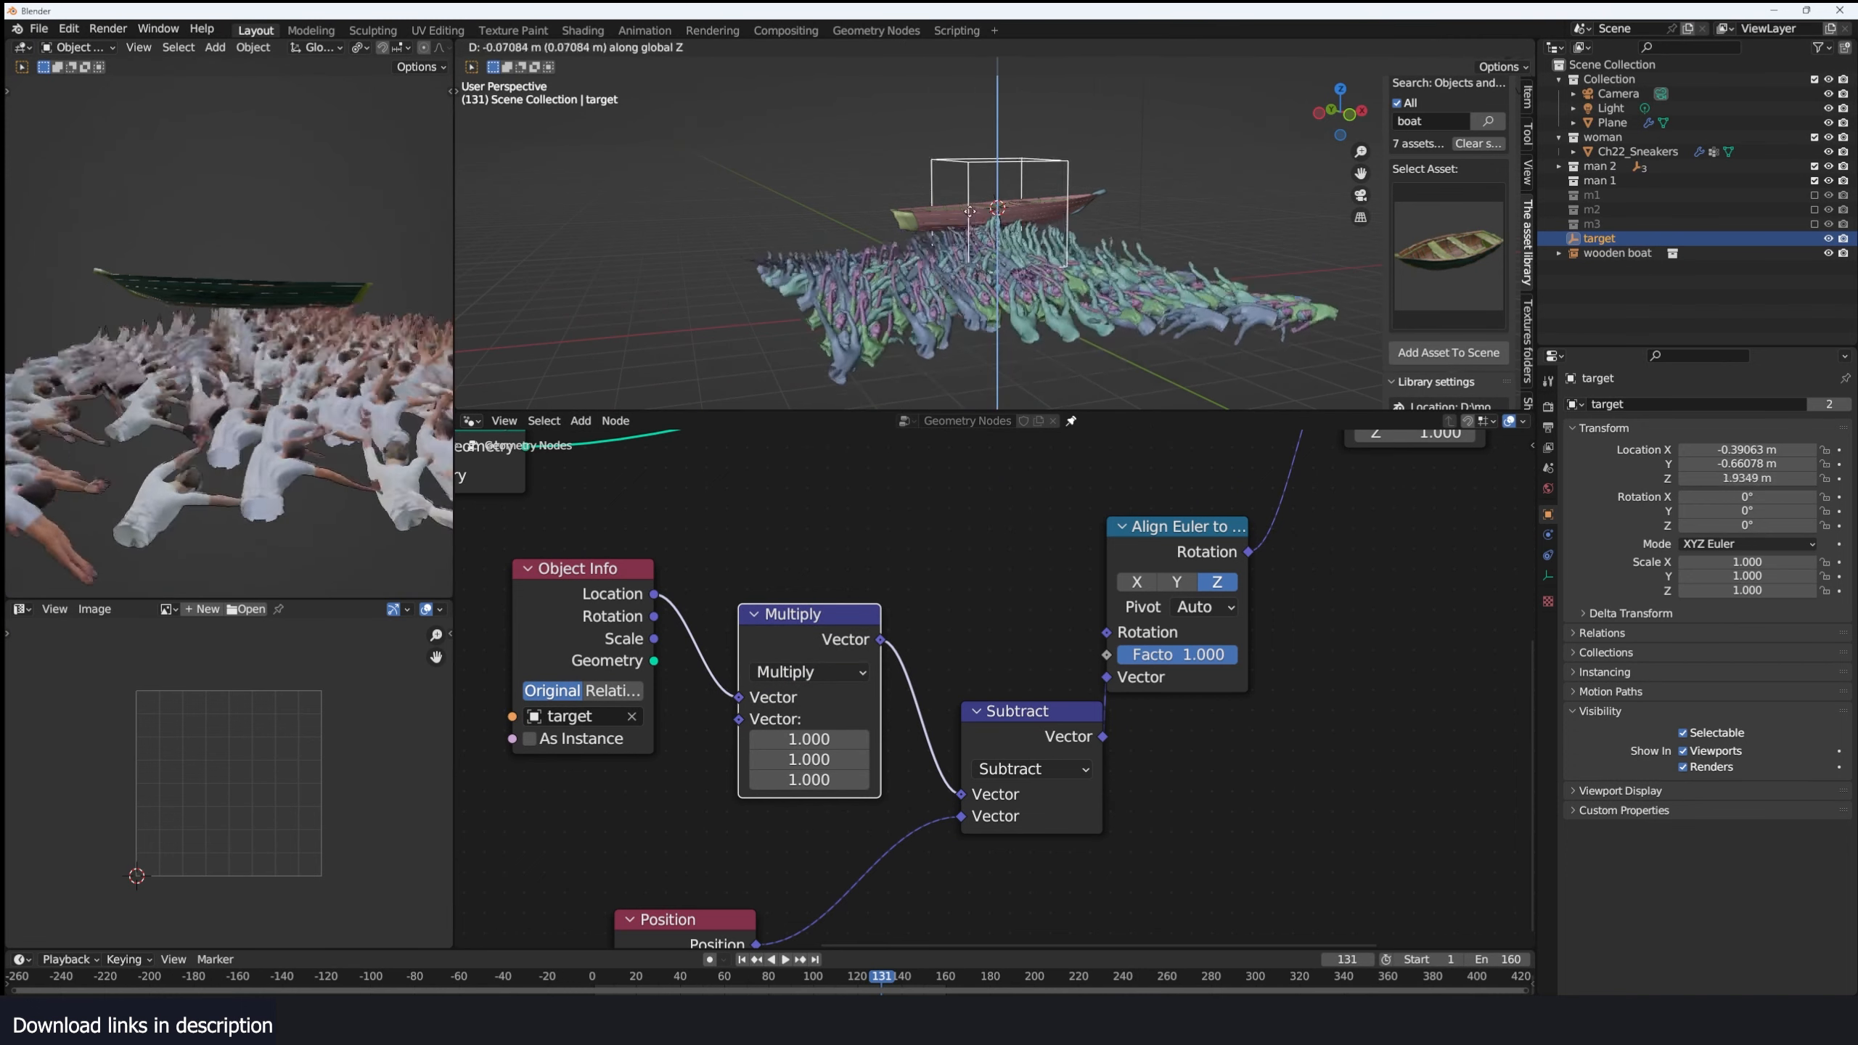
pyautogui.press('Escape')
# Set the Multiply node's Z value to 0 and trial-move the target vertically, followed by a horizontal trial move.
pyautogui.click(812, 782)
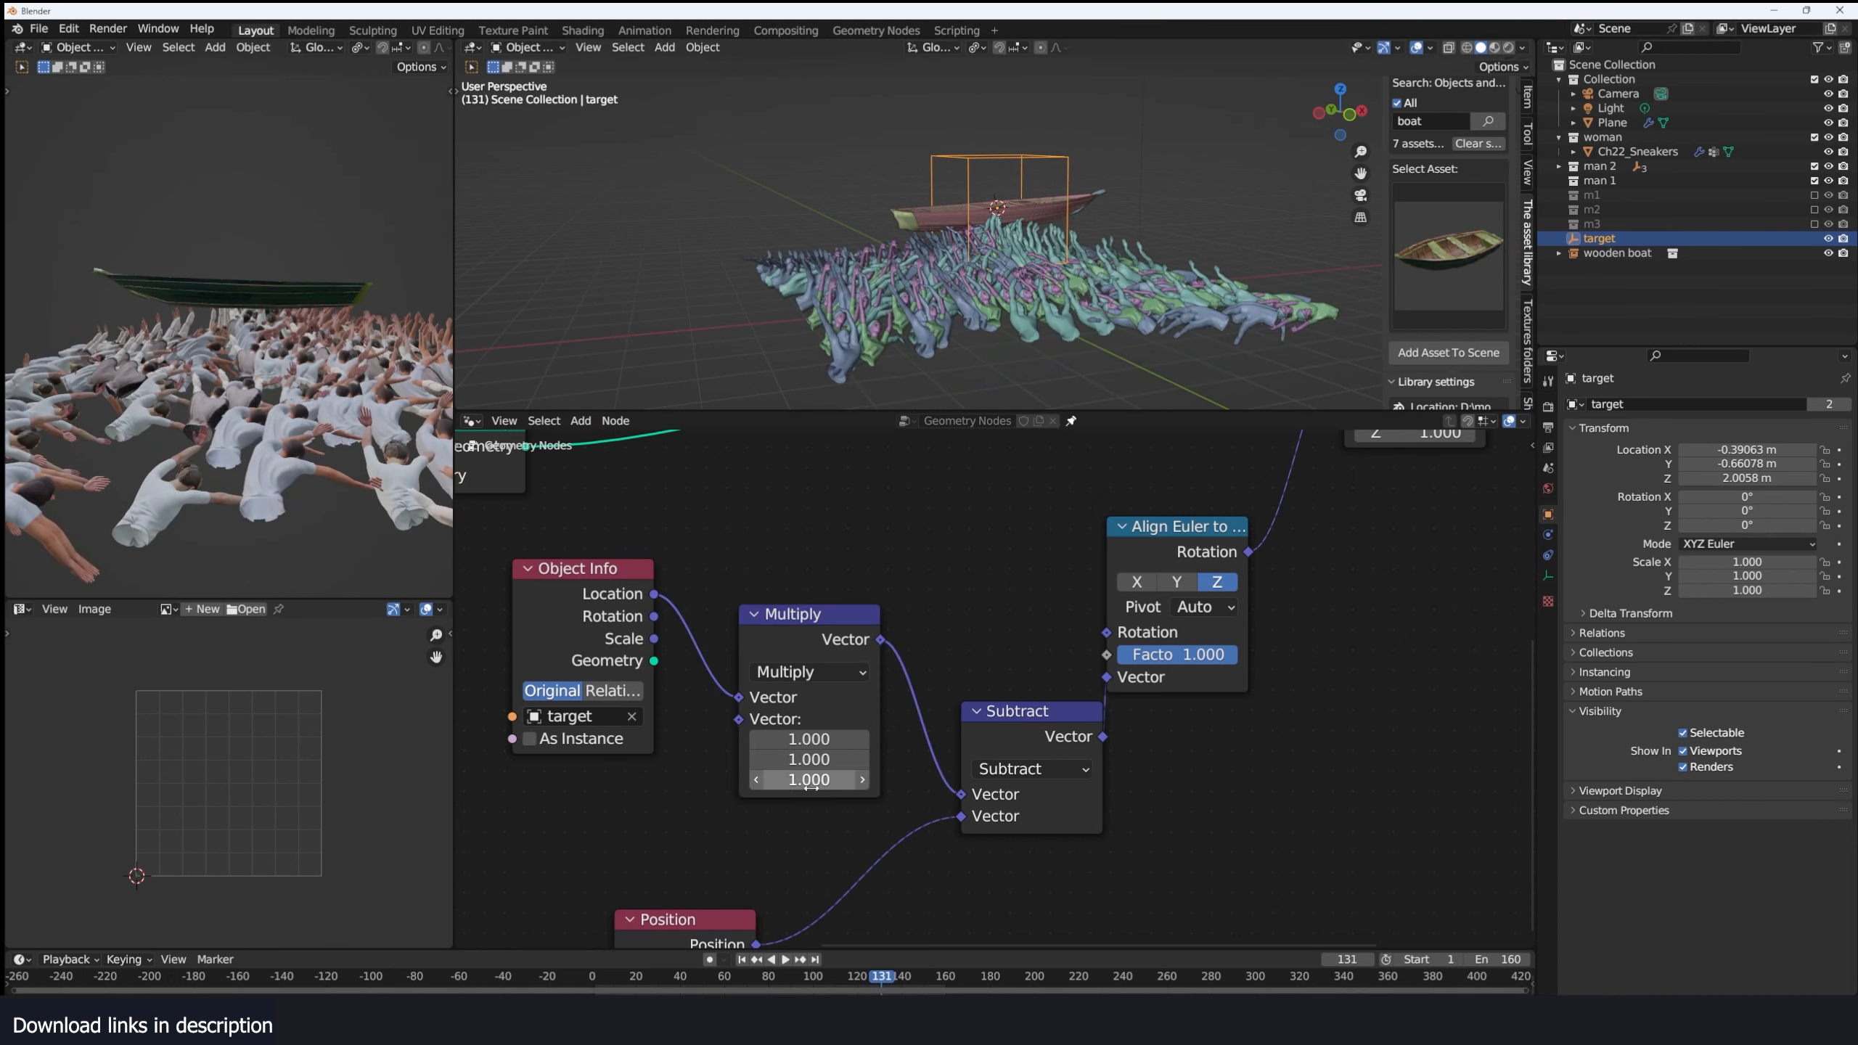
pyautogui.press('Return')
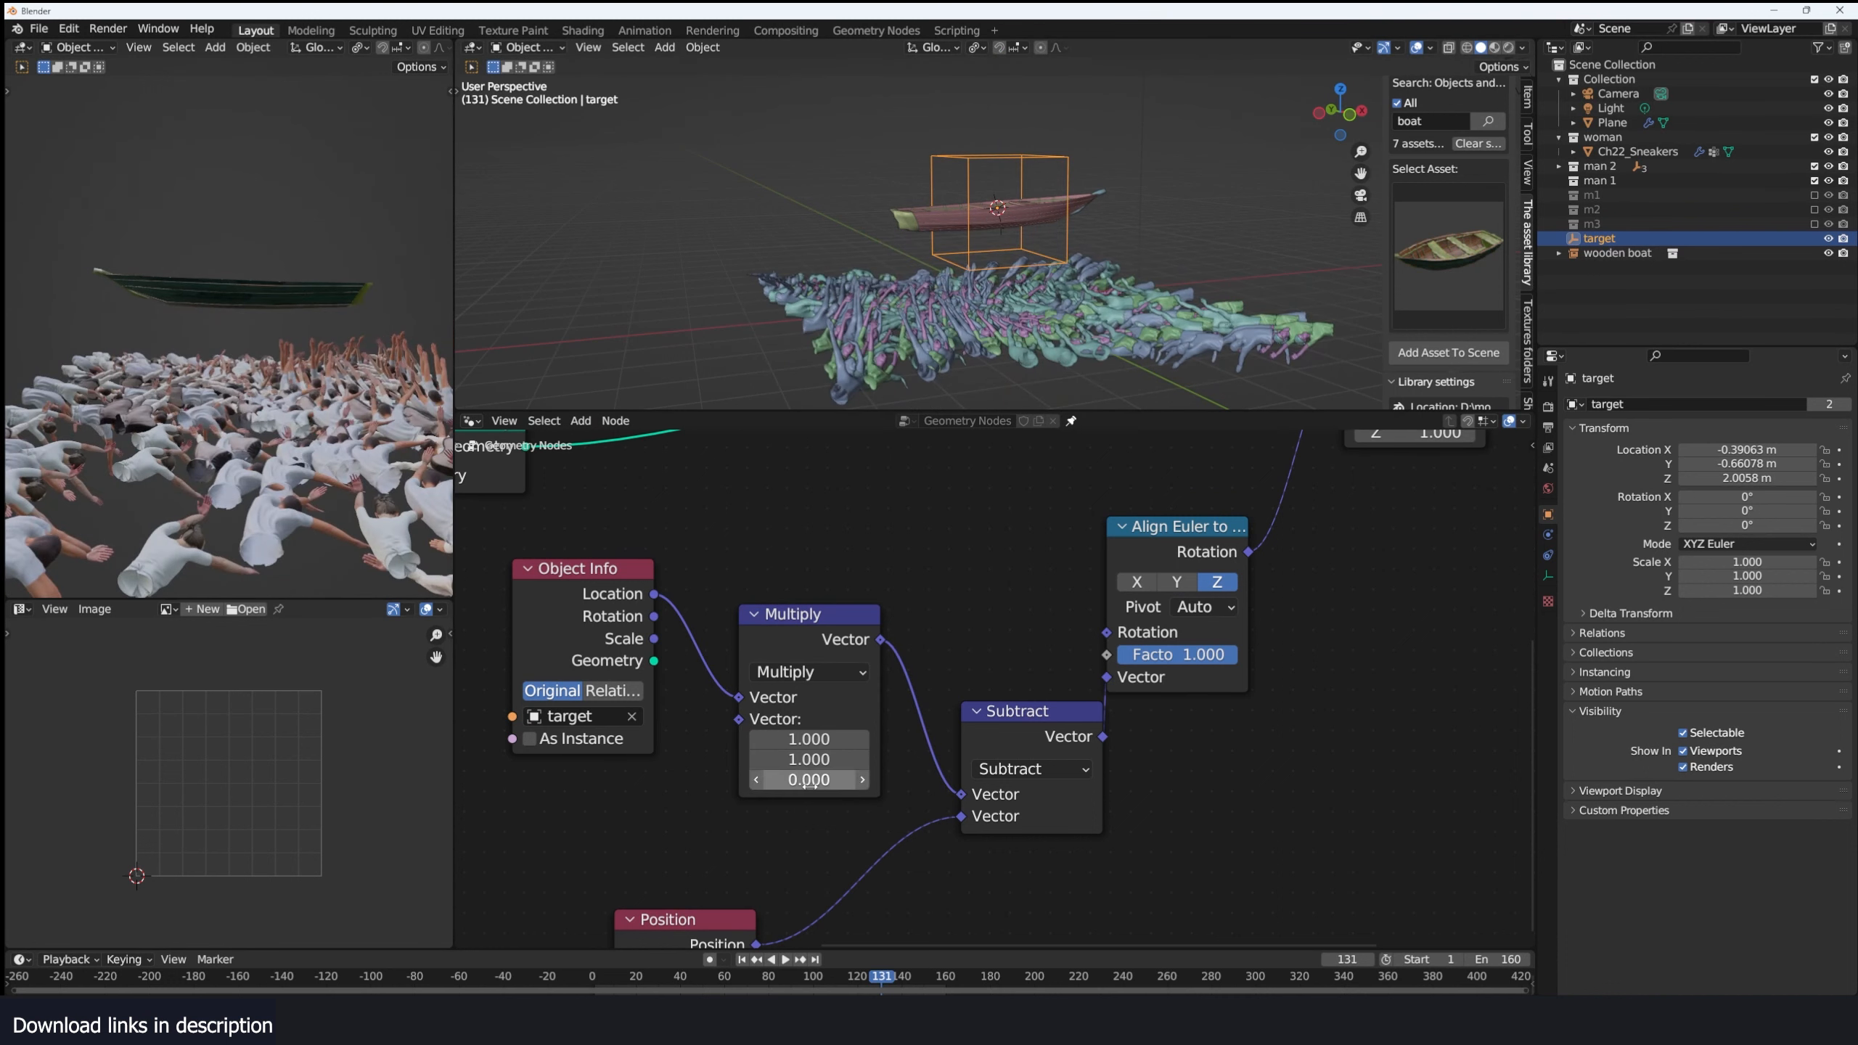
pyautogui.press('g')
pyautogui.press('z')
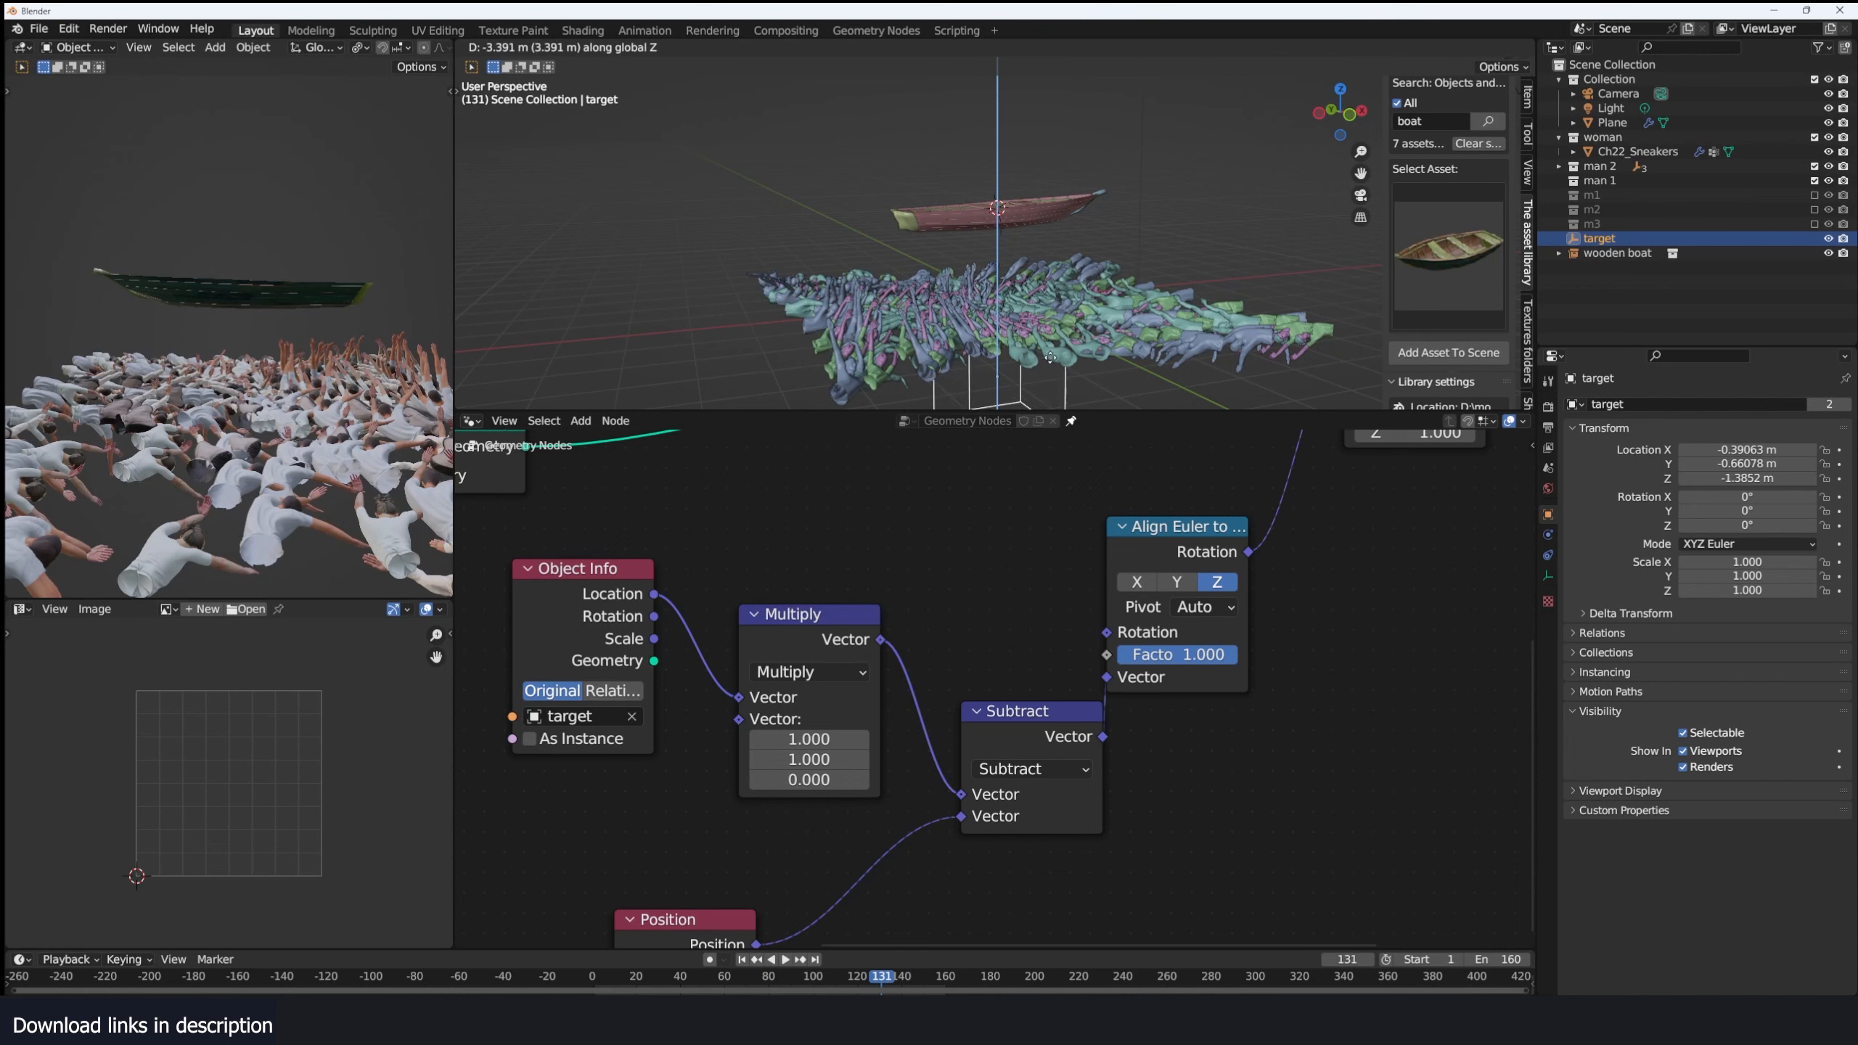
pyautogui.rightClick(979, 233)
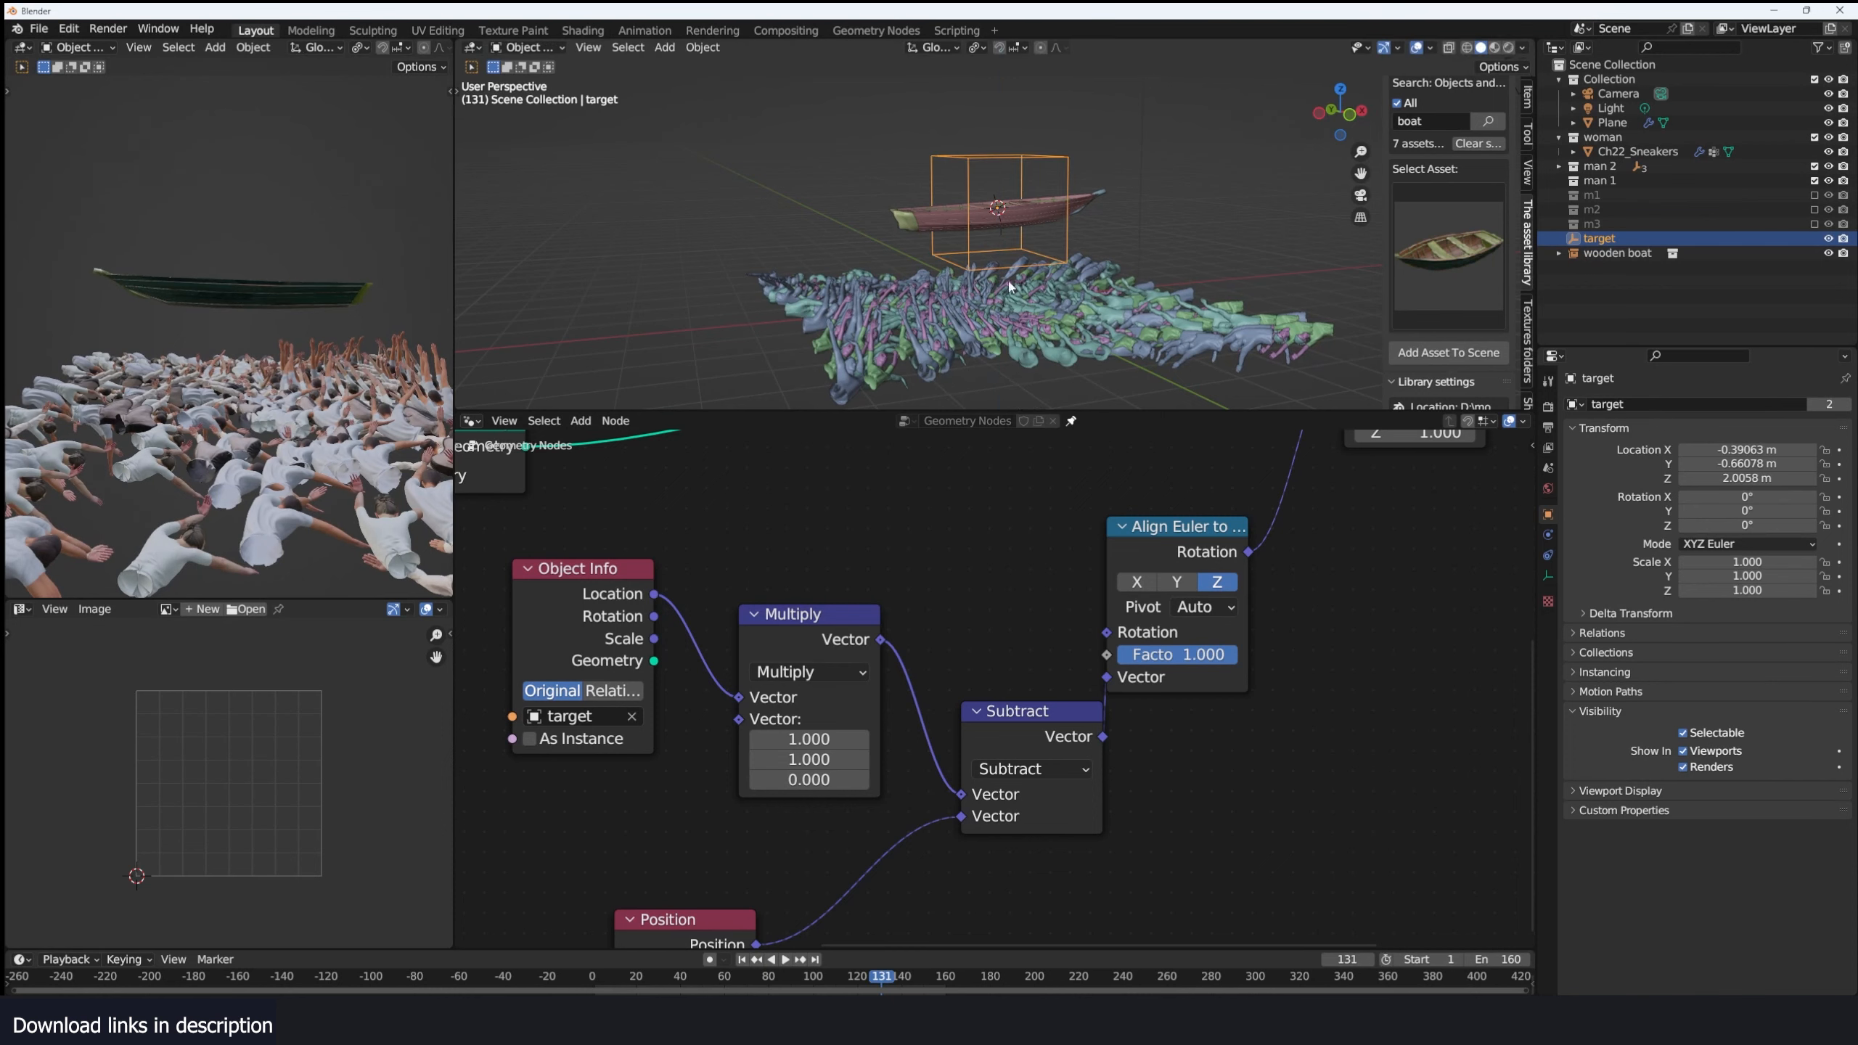
pyautogui.press('g')
pyautogui.hotkey('shift', 'z')
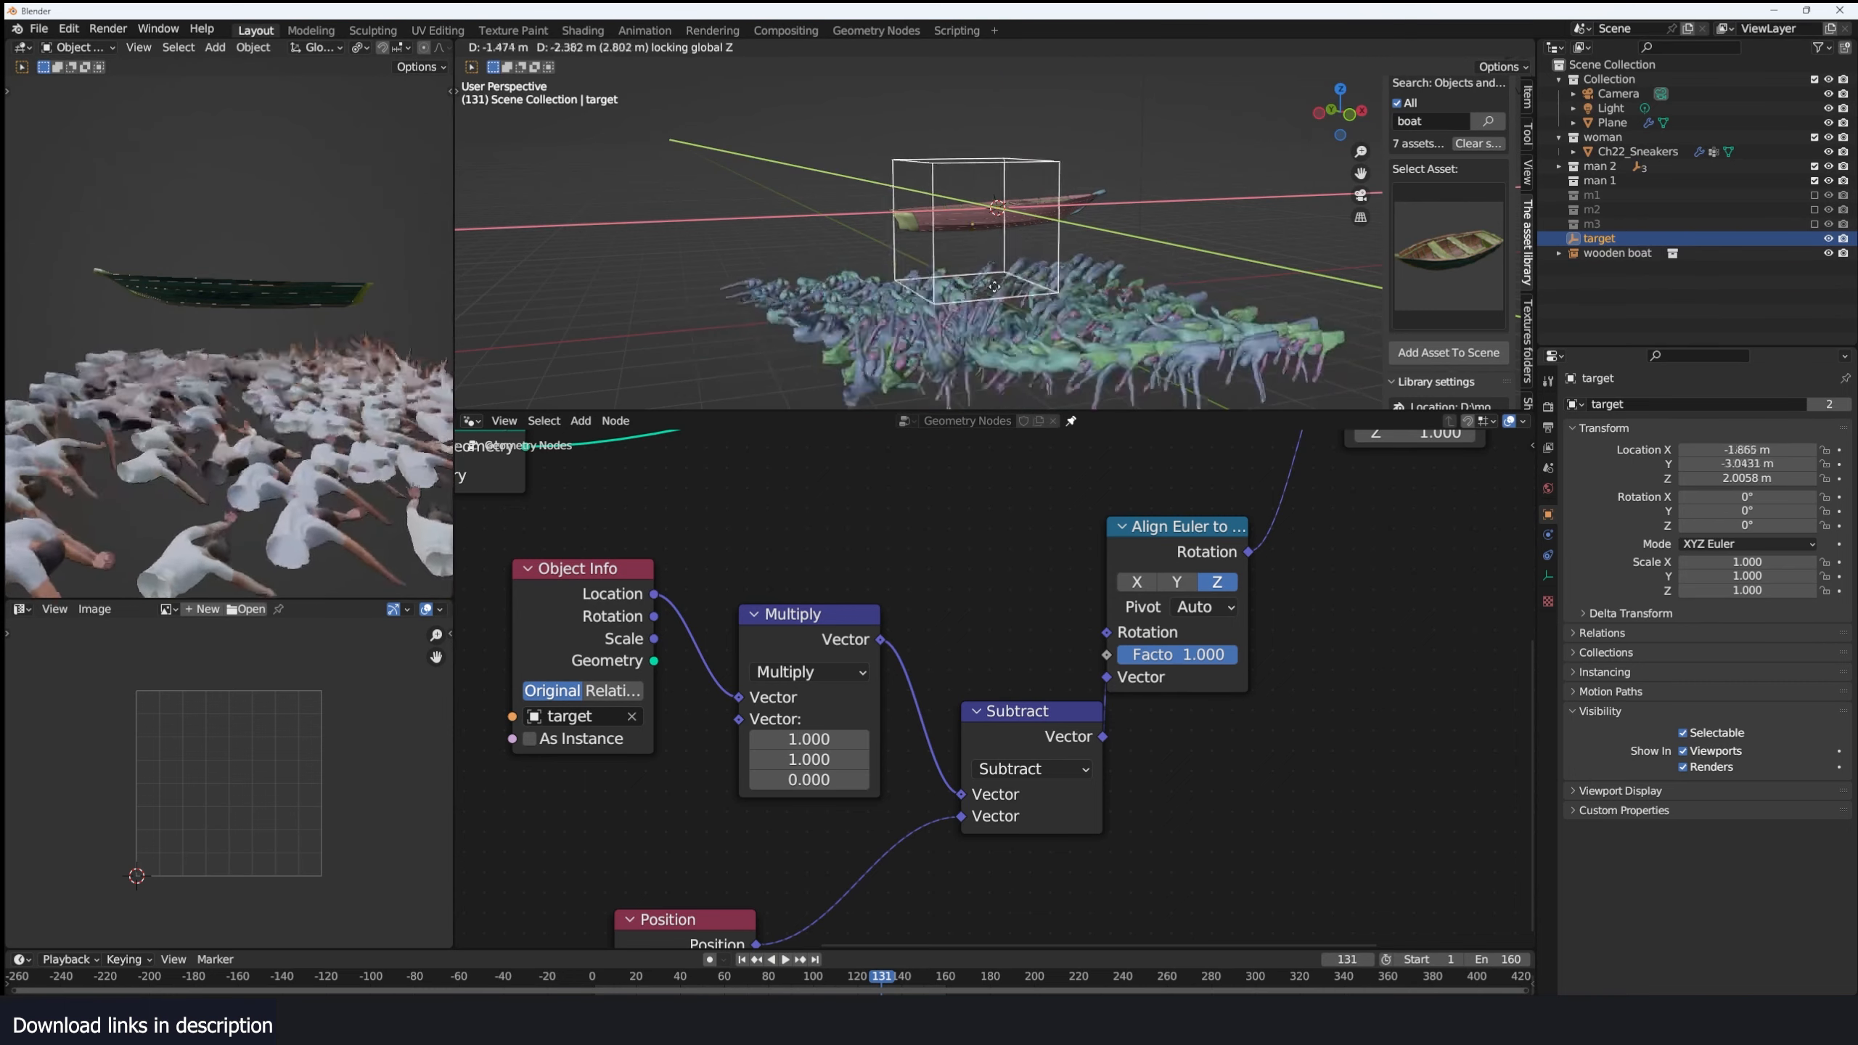
pyautogui.click(1036, 313)
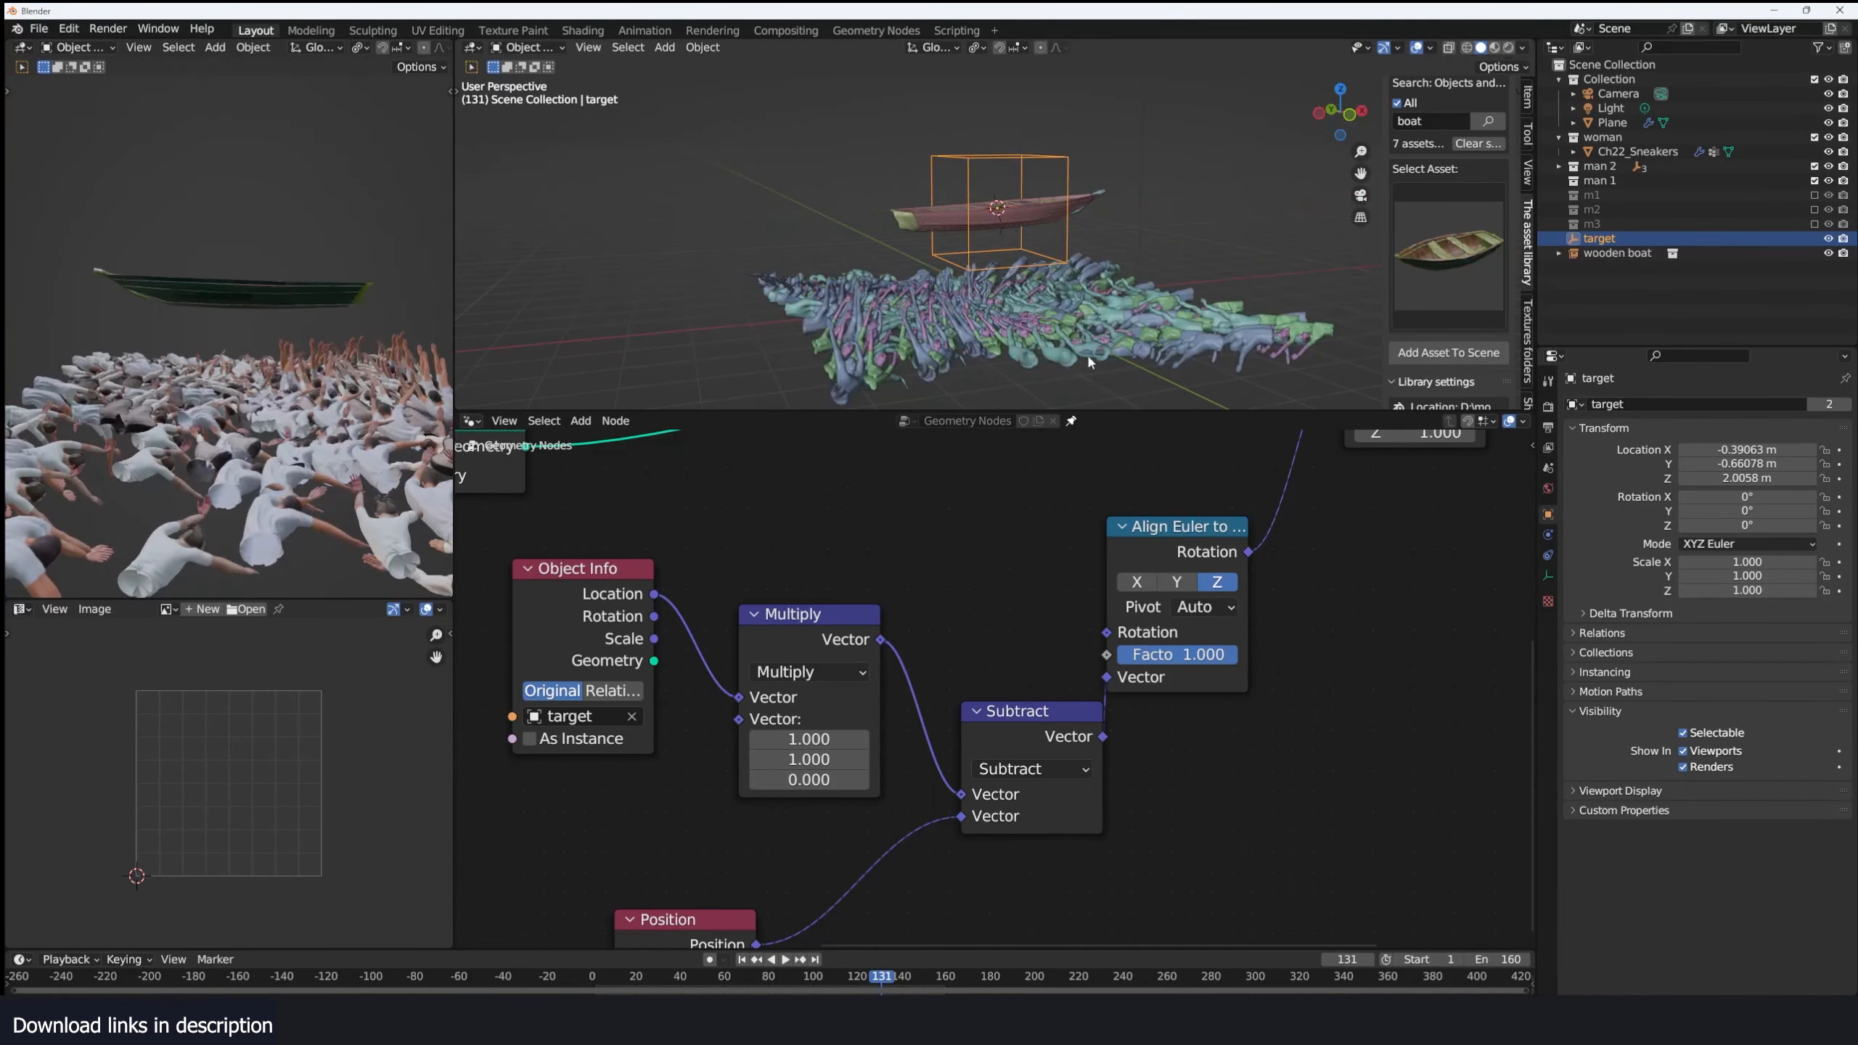
# Set the Align Euler to Vector axis to X and trial-move the target in the top view.
pyautogui.click(1138, 582)
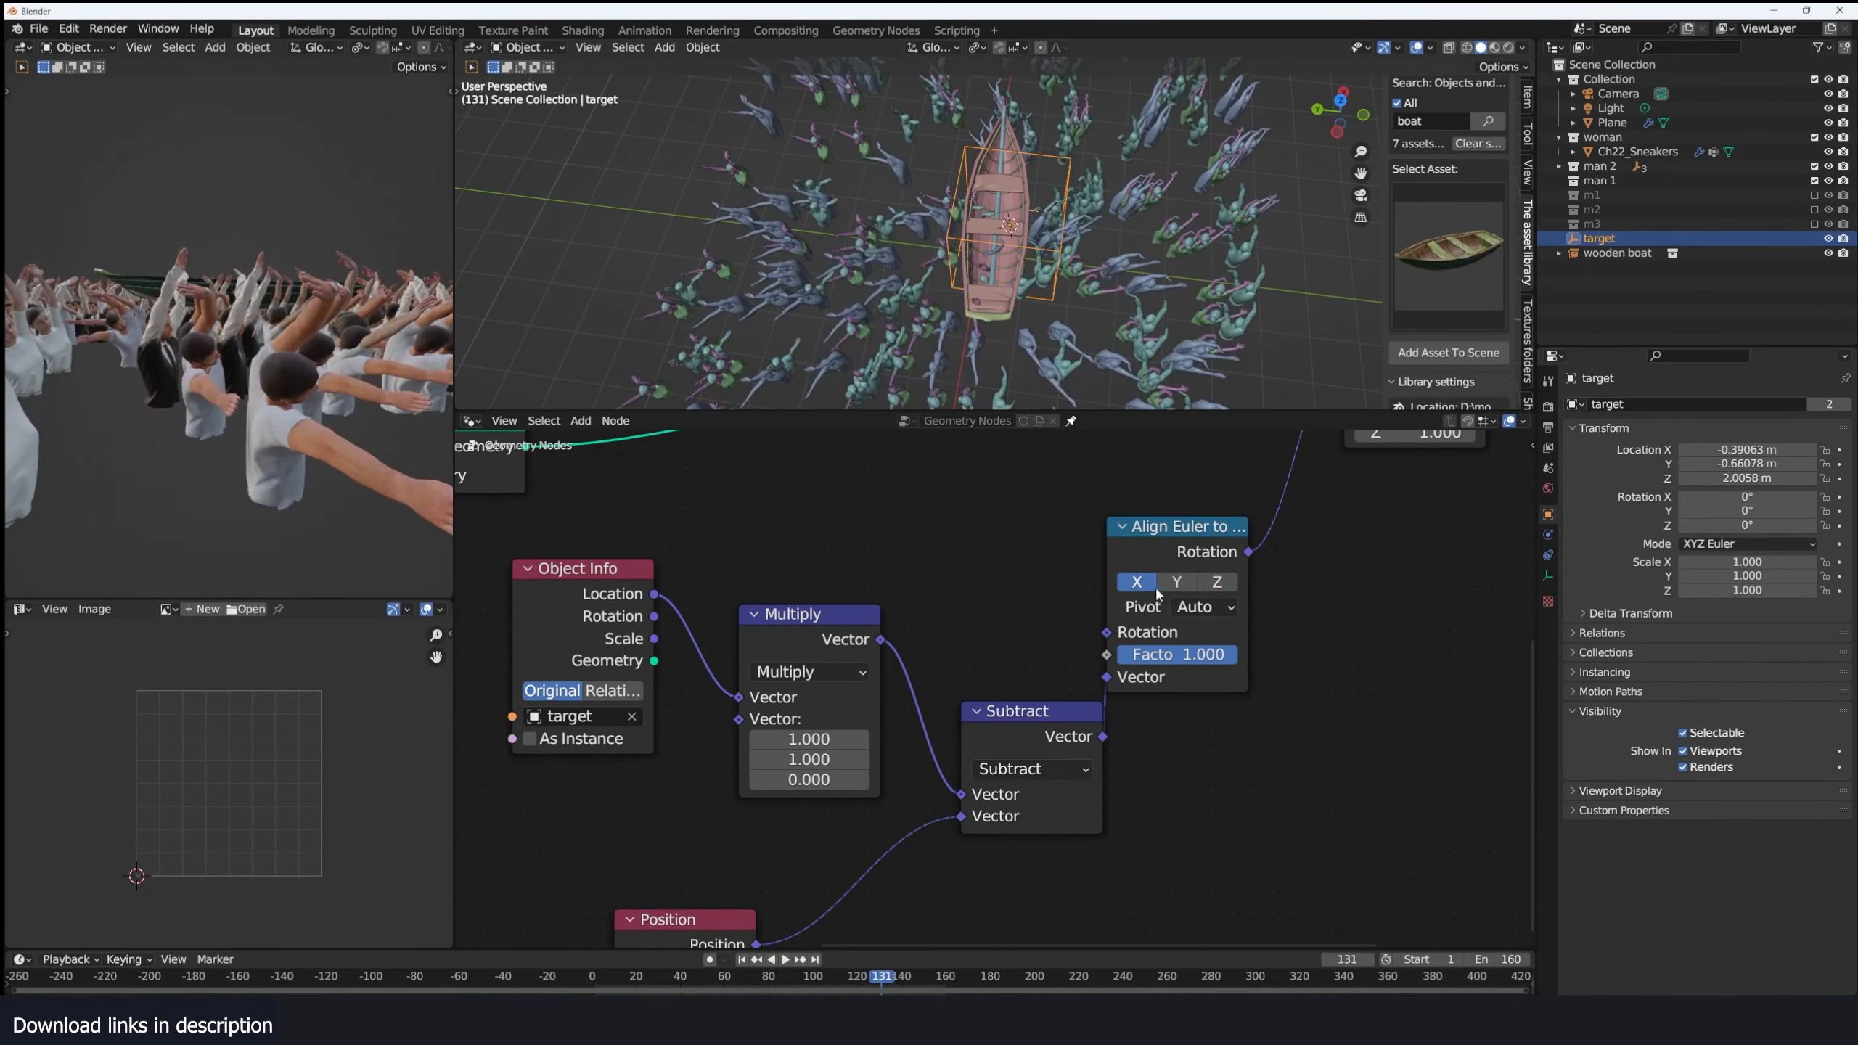
pyautogui.press('KP_7')
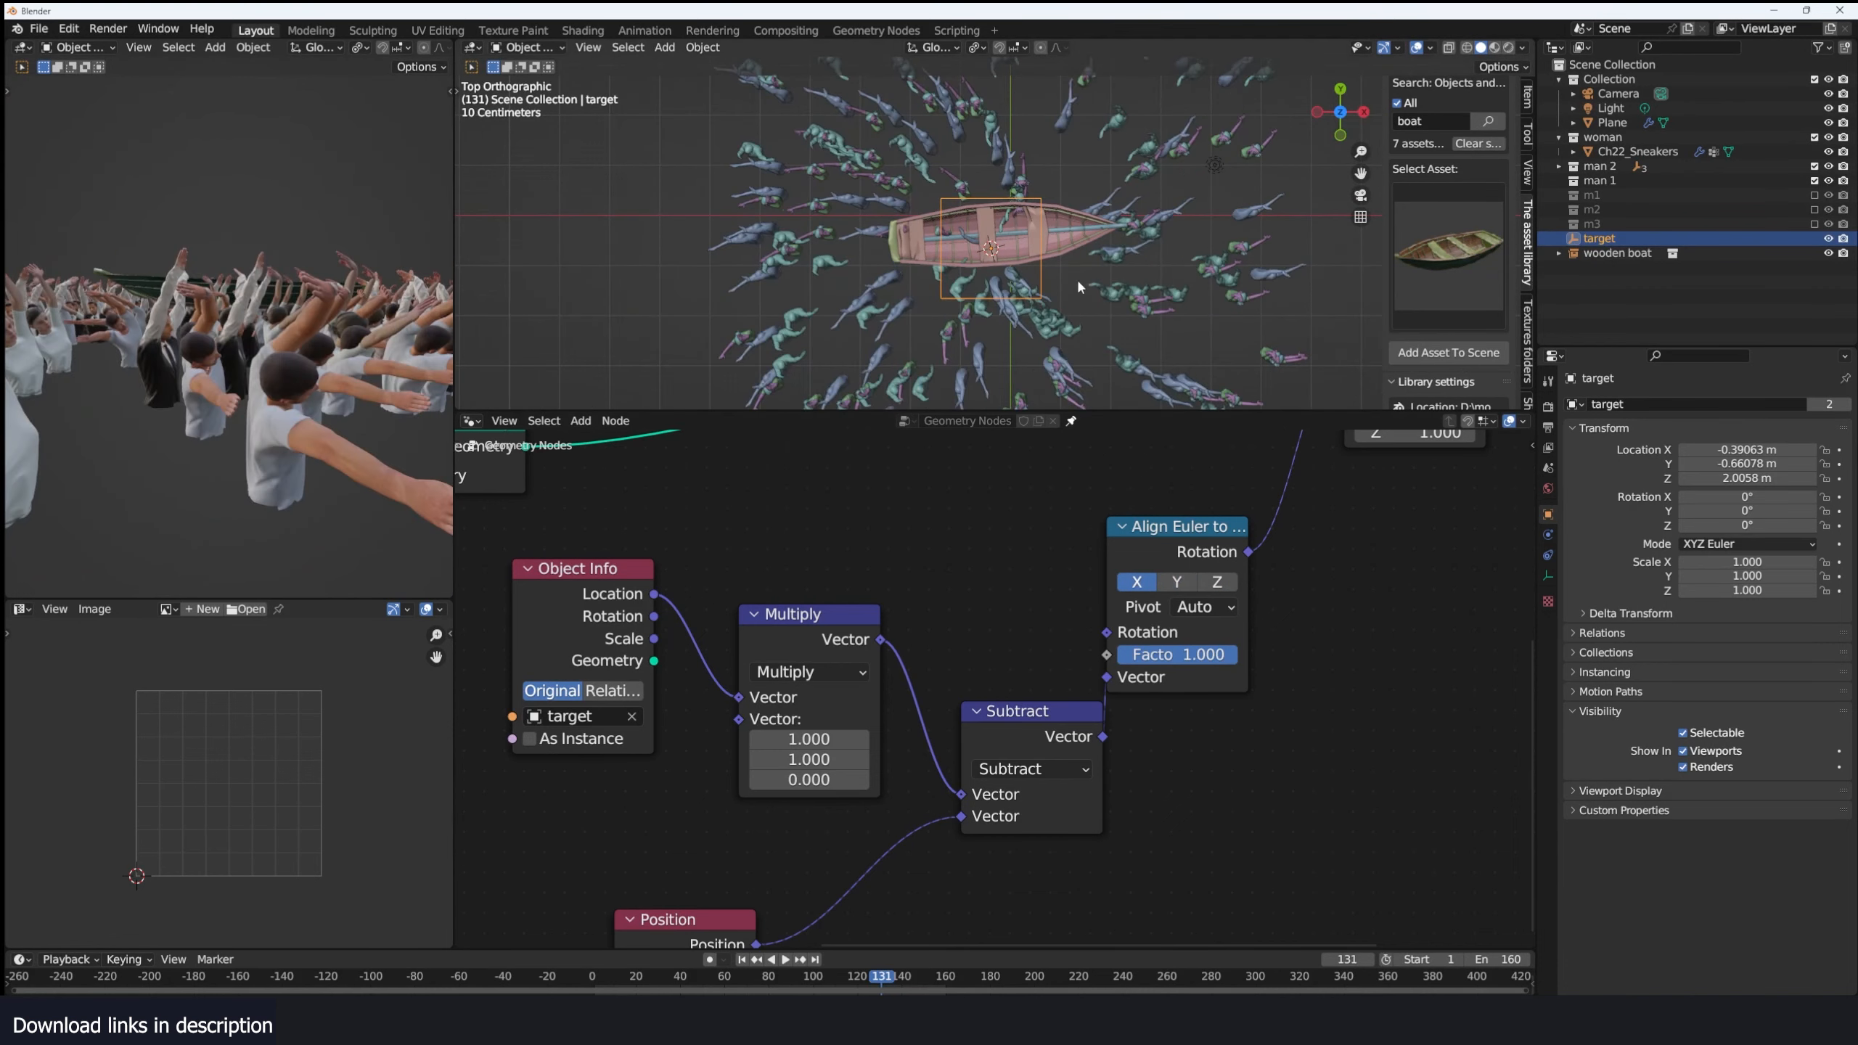
pyautogui.press('g')
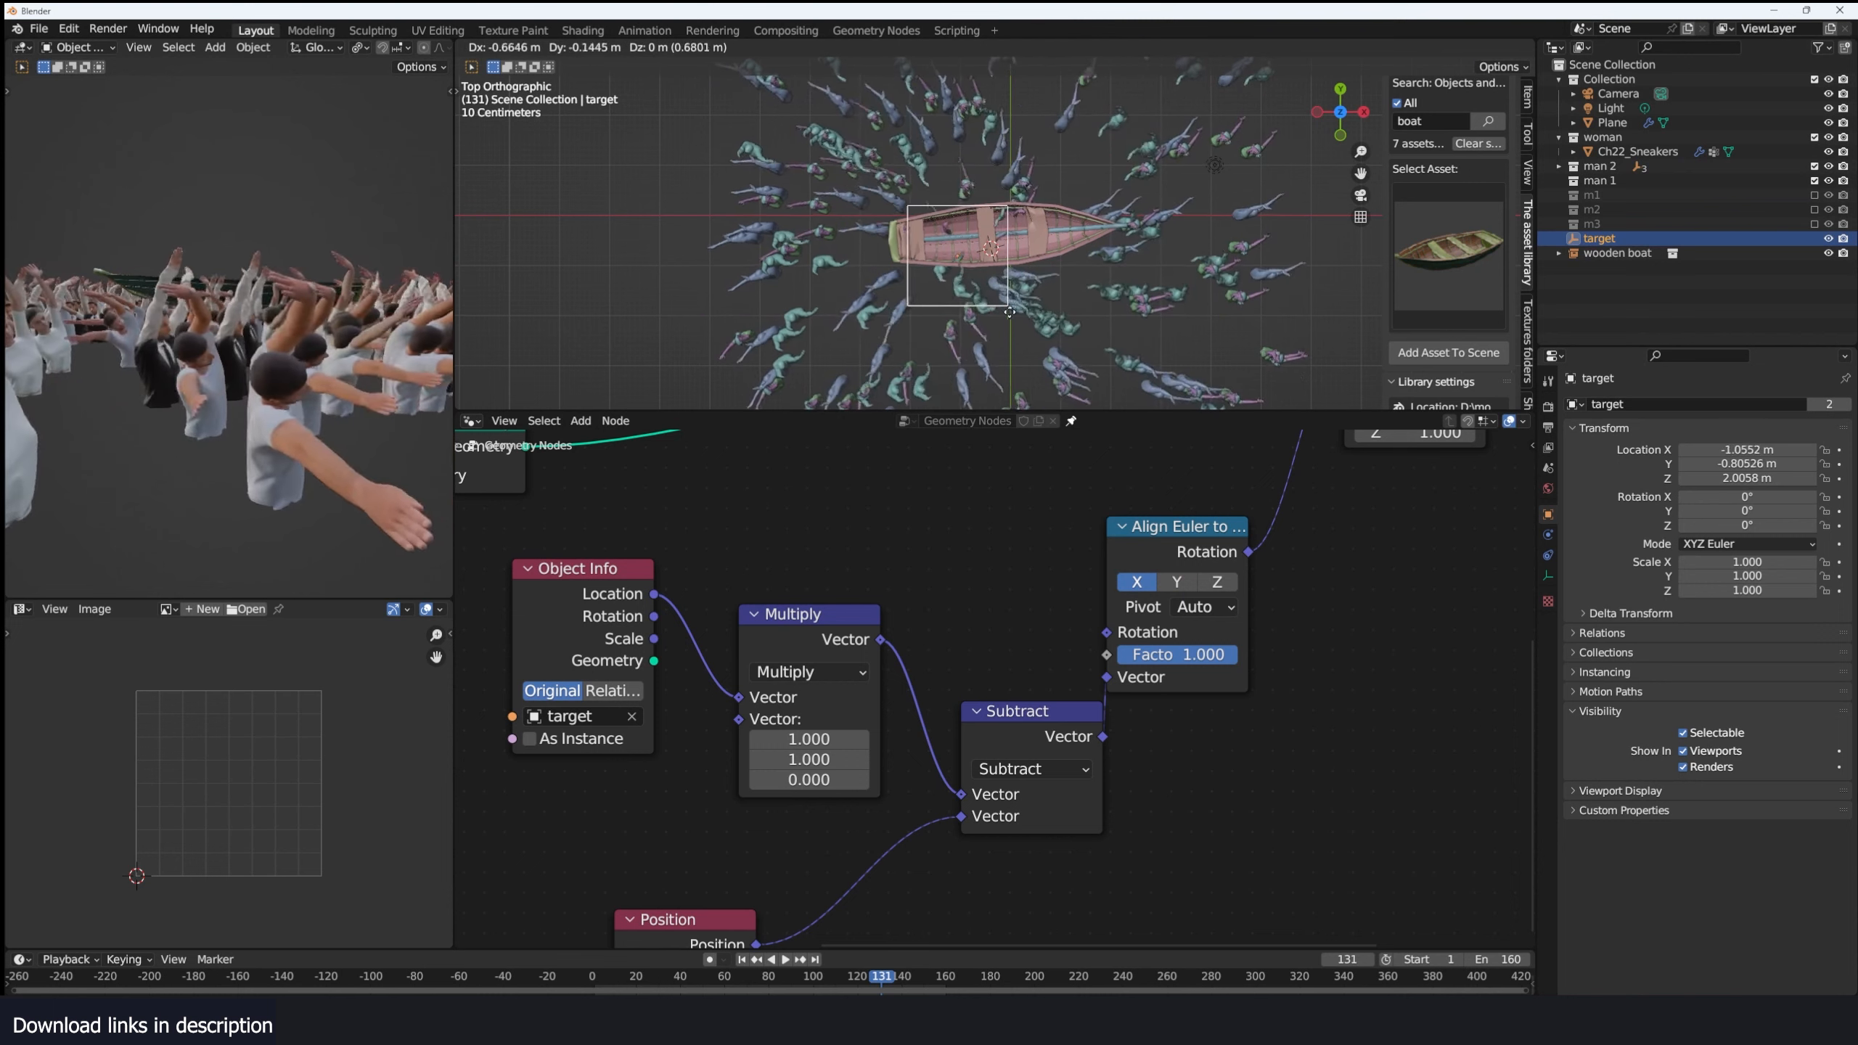
pyautogui.rightClick(848, 315)
# Select the crowd Plane and shift the three Collection Info nodes and the Join Geometry node aside to make room.
pyautogui.scroll(1, 791, 321)
pyautogui.click(773, 321)
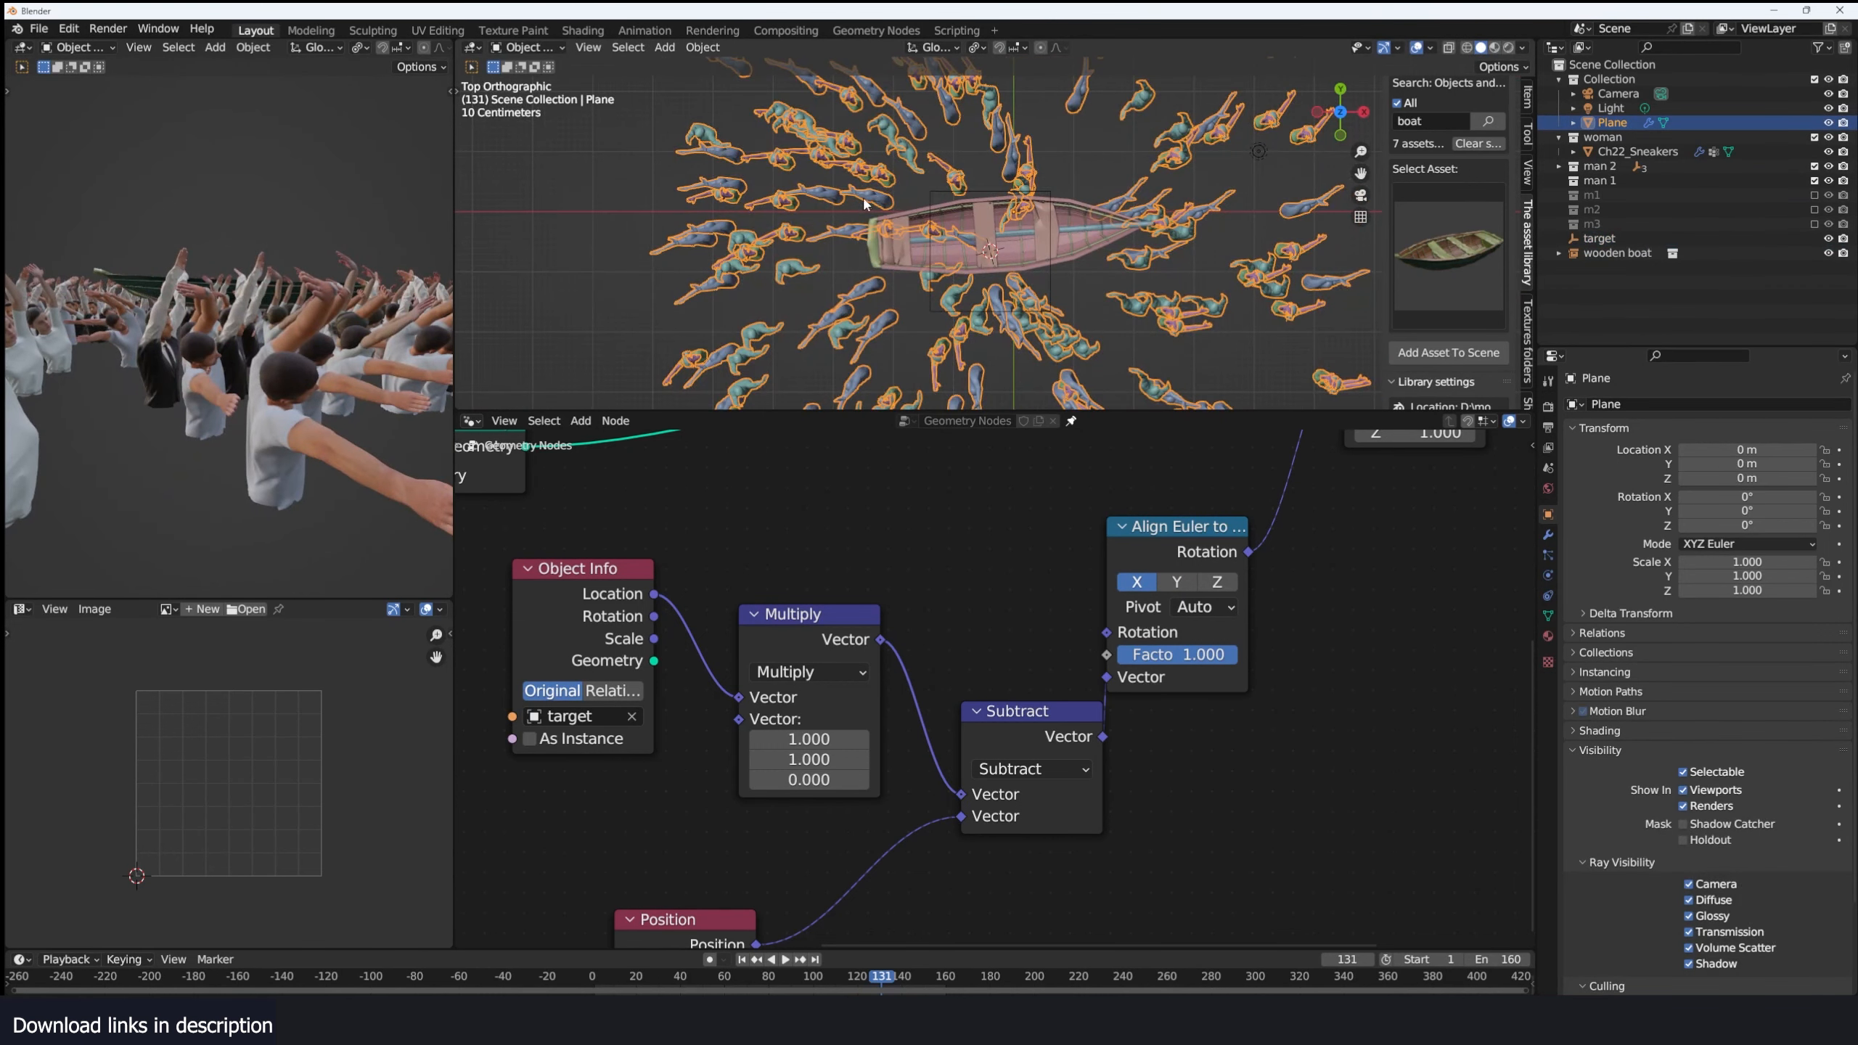
pyautogui.scroll(-6, 703, 821)
pyautogui.moveTo(622, 858); pyautogui.dragTo(1014, 795, button='middle')
pyautogui.moveTo(690, 698); pyautogui.dragTo(779, 752, button='middle')
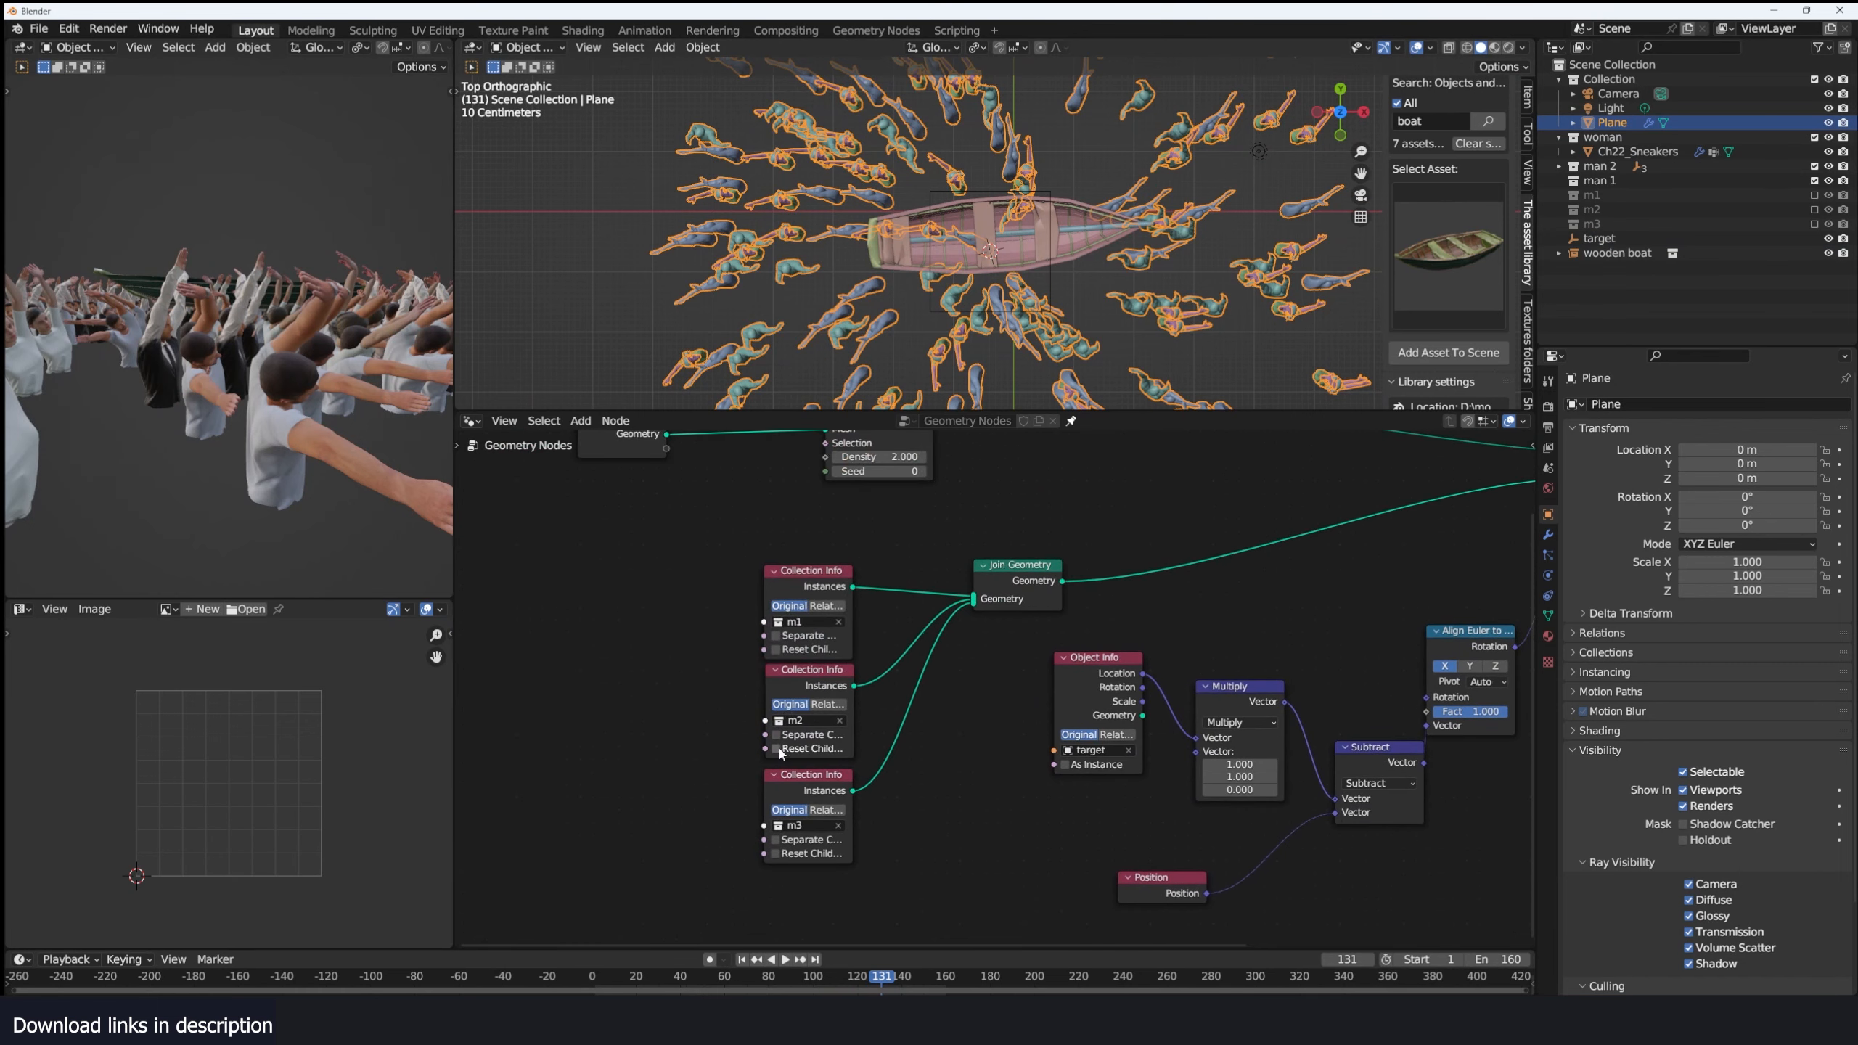
pyautogui.moveTo(1026, 519); pyautogui.dragTo(752, 814)
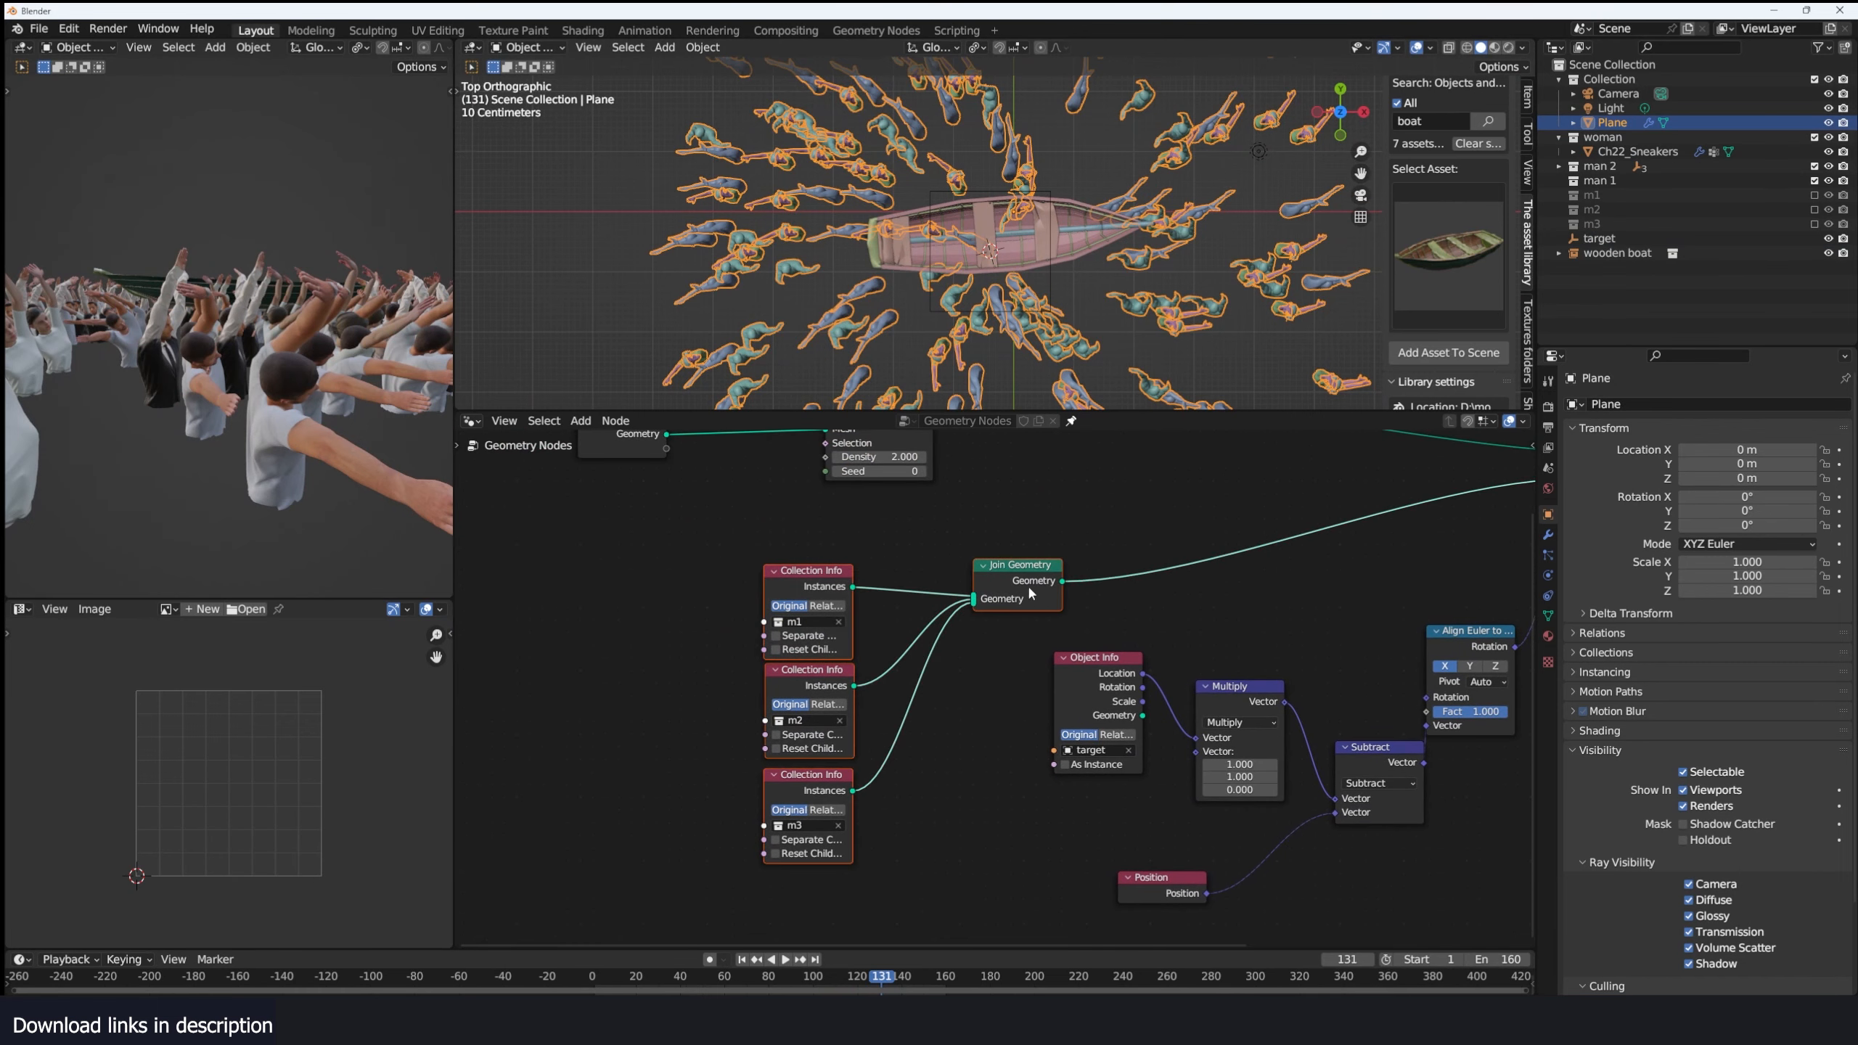
pyautogui.moveTo(1057, 613); pyautogui.dragTo(730, 688)
pyautogui.click(730, 685)
# Insert a Transform Geometry node on the output link of the Join Geometry node.
pyautogui.hotkey('shift', 'a')
pyautogui.write('tra')
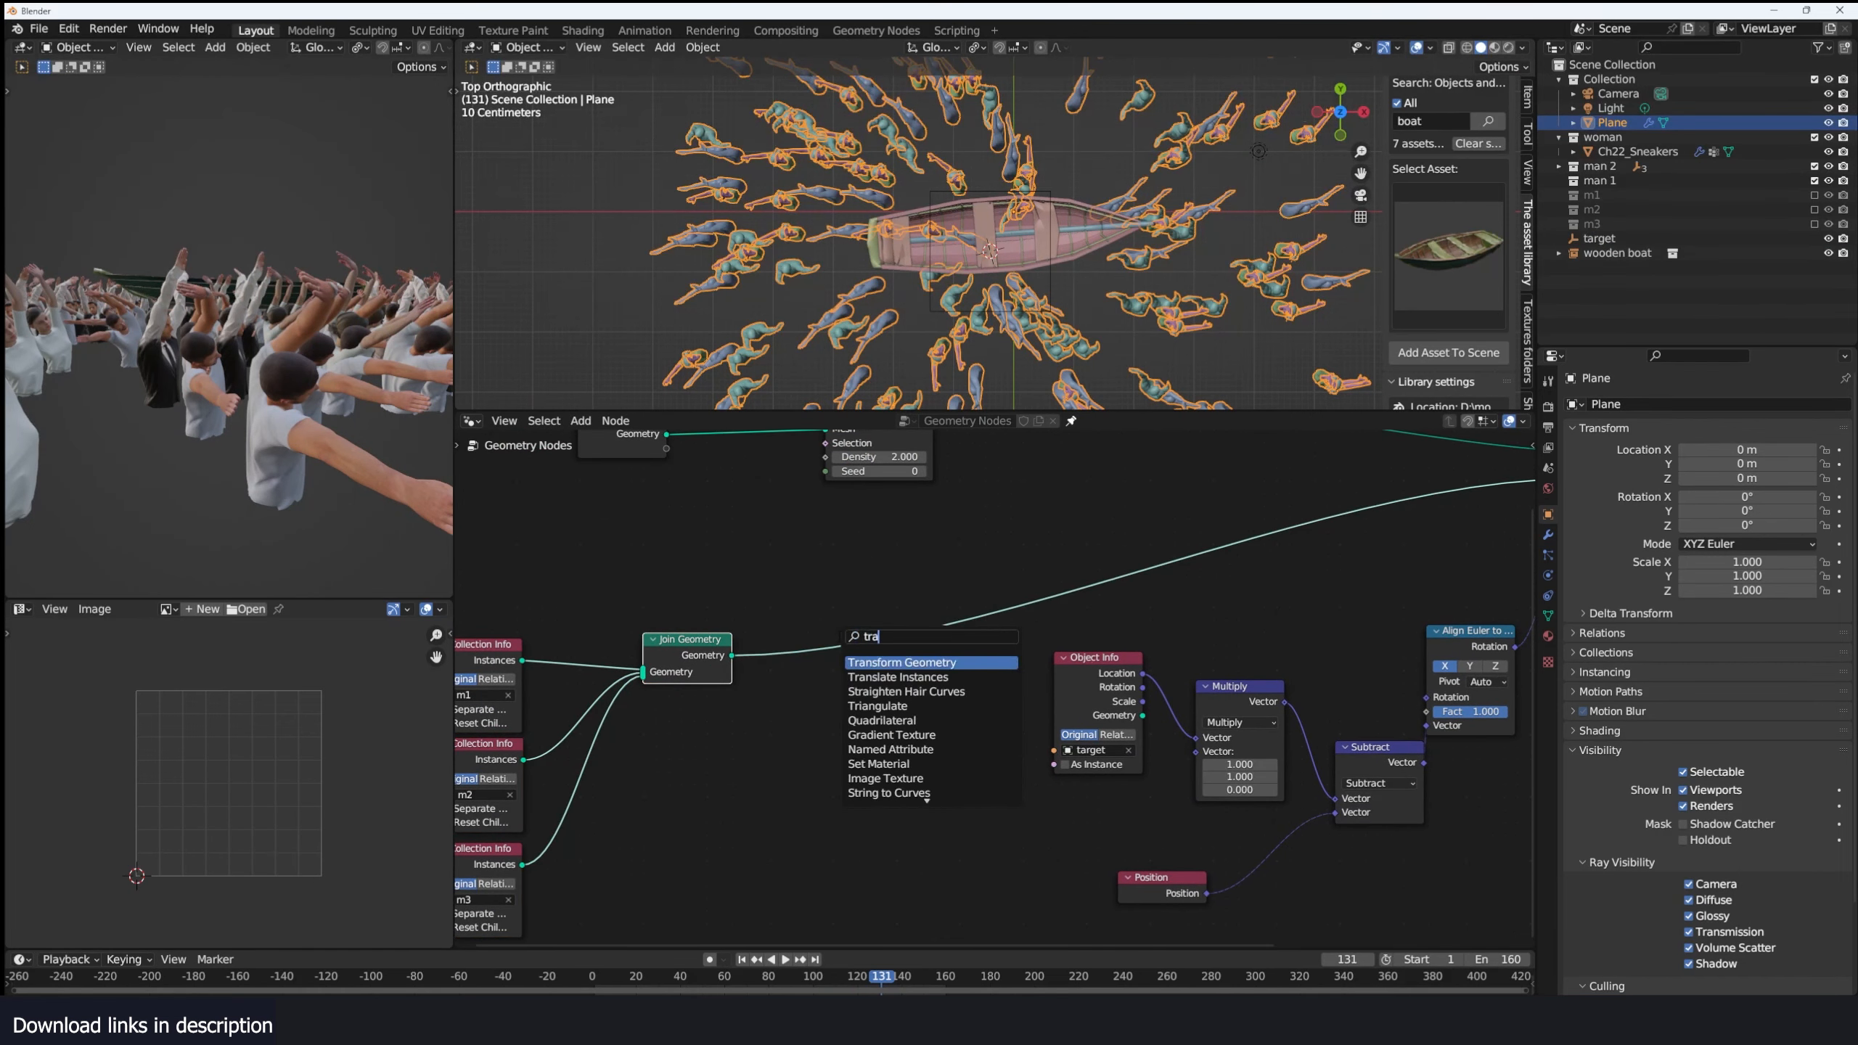
pyautogui.press('Return')
pyautogui.click(868, 760)
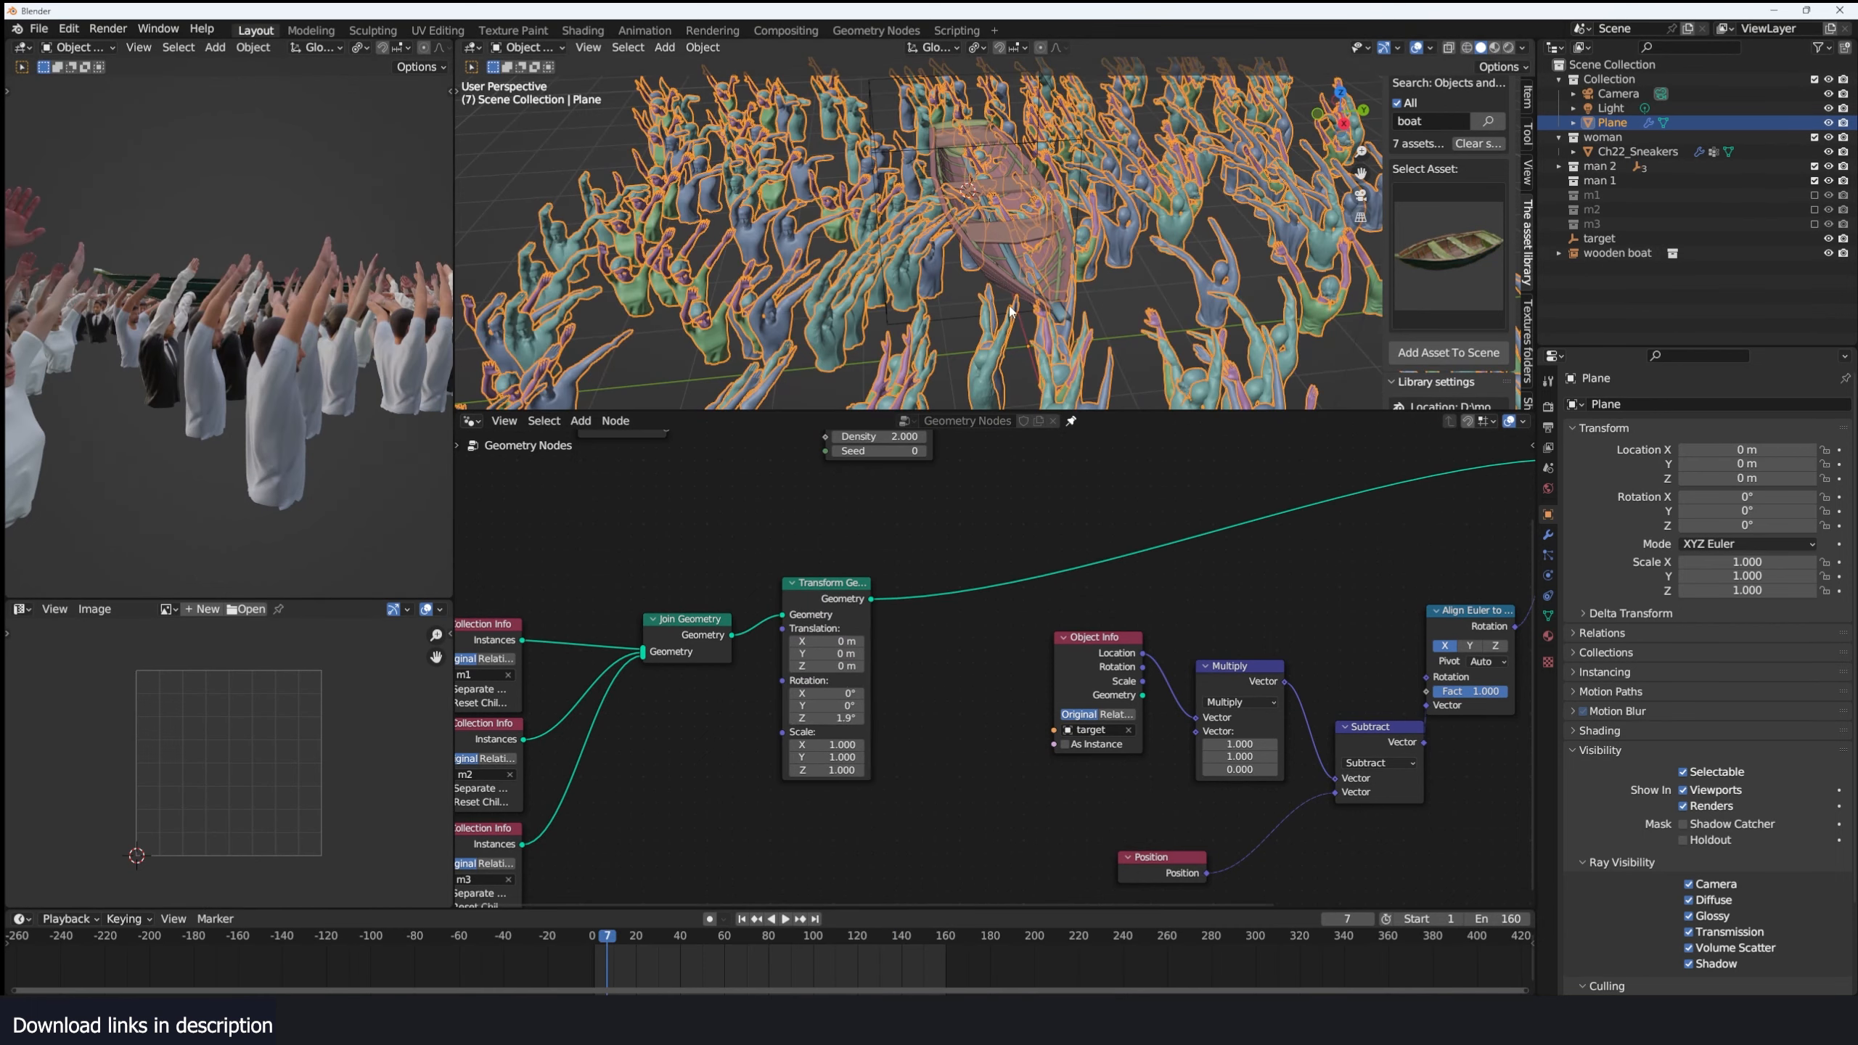
# Set the Transform Geometry node's Z rotation to about 76.2° while checking the crowd's facing direction from above.
pyautogui.press('KP_7')
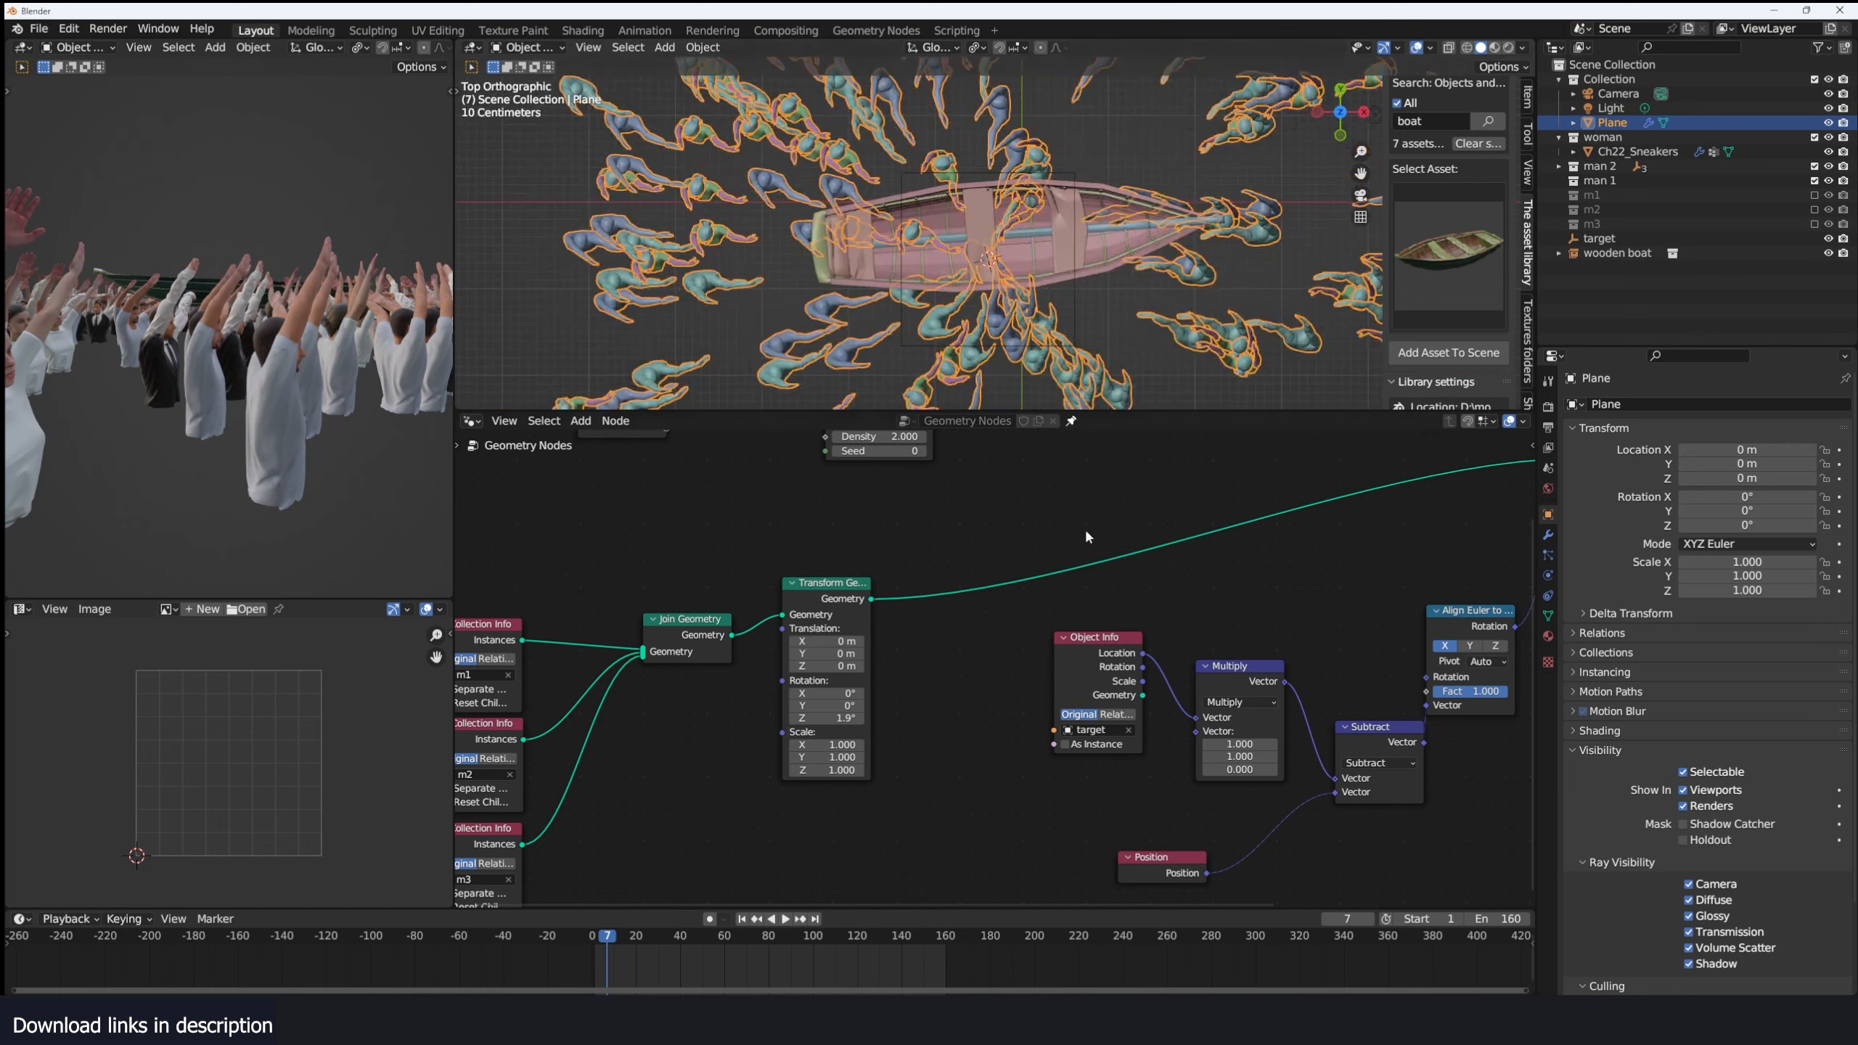
pyautogui.moveTo(843, 718); pyautogui.dragTo(832, 673)
pyautogui.click(754, 360)
pyautogui.moveTo(126, 217); pyautogui.dragTo(340, 250, button='middle')
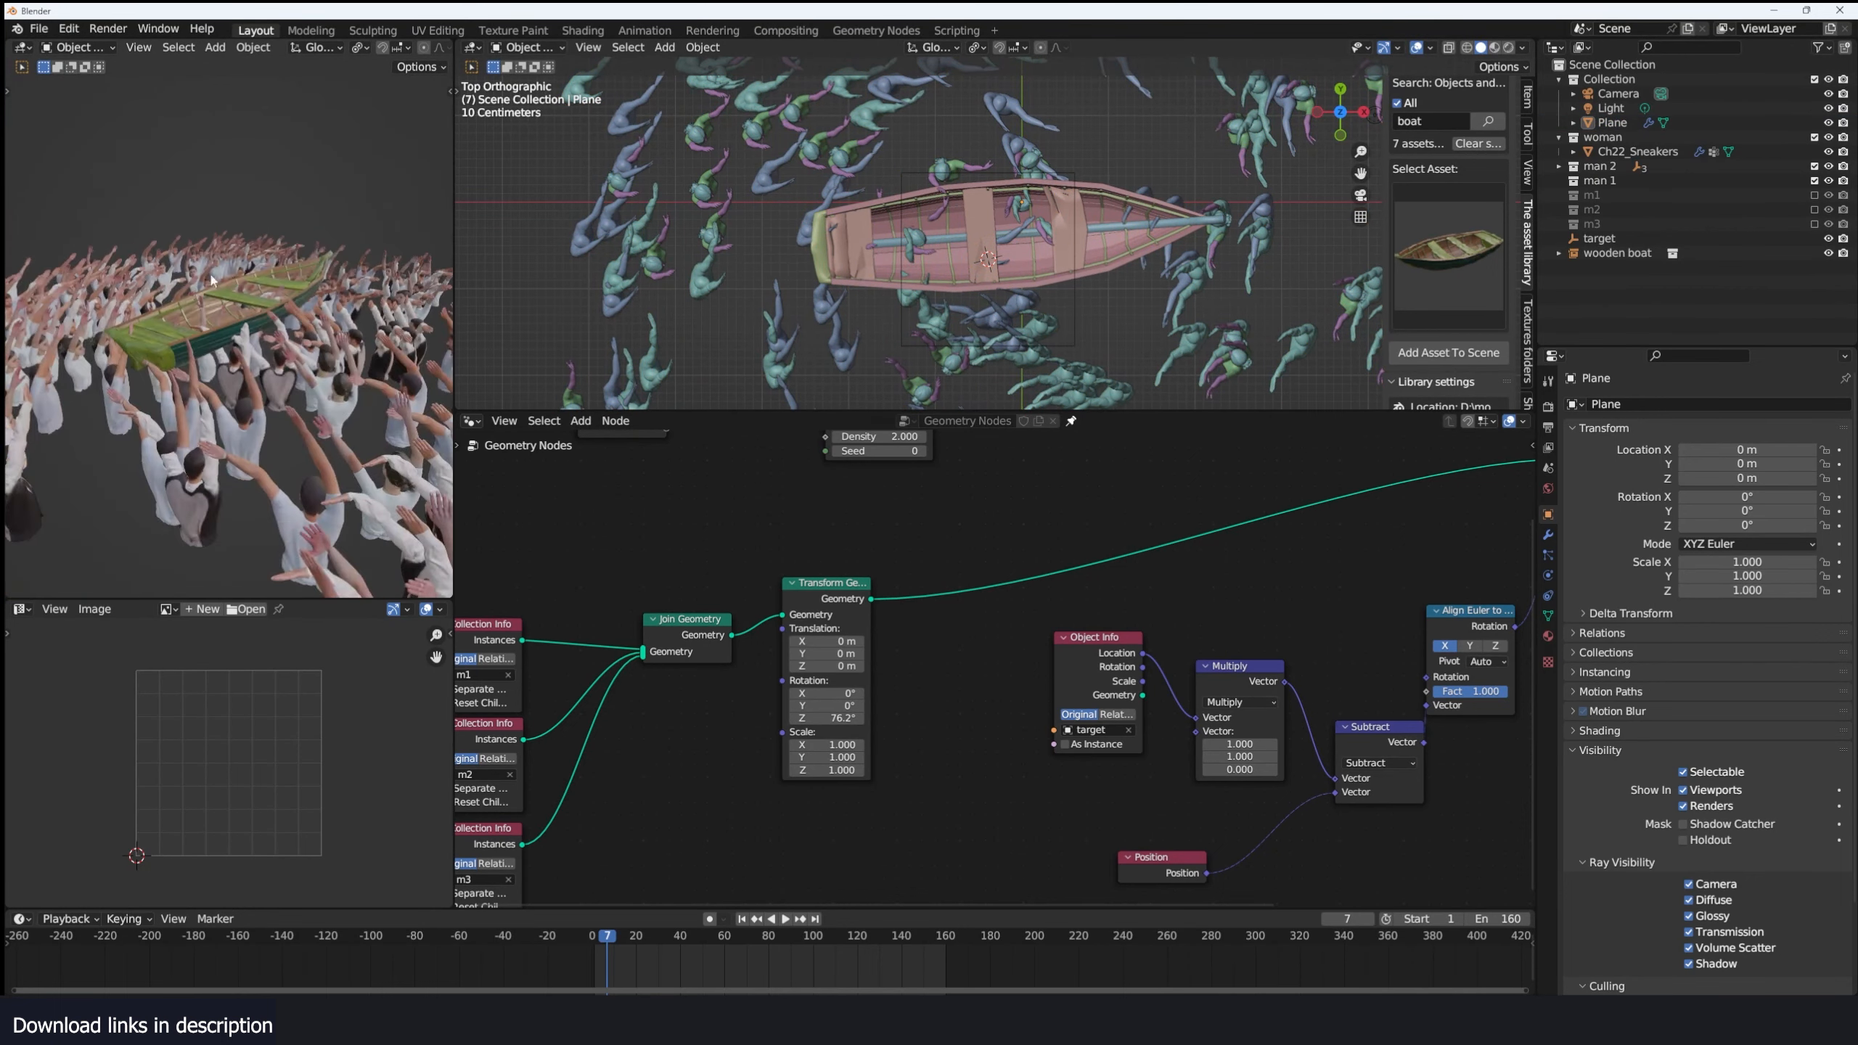
# Play the animation to check the crowd's motion around the boat, and trial-move the target object.
pyautogui.press('space')
pyautogui.moveTo(342, 283); pyautogui.dragTo(398, 281, button='middle')
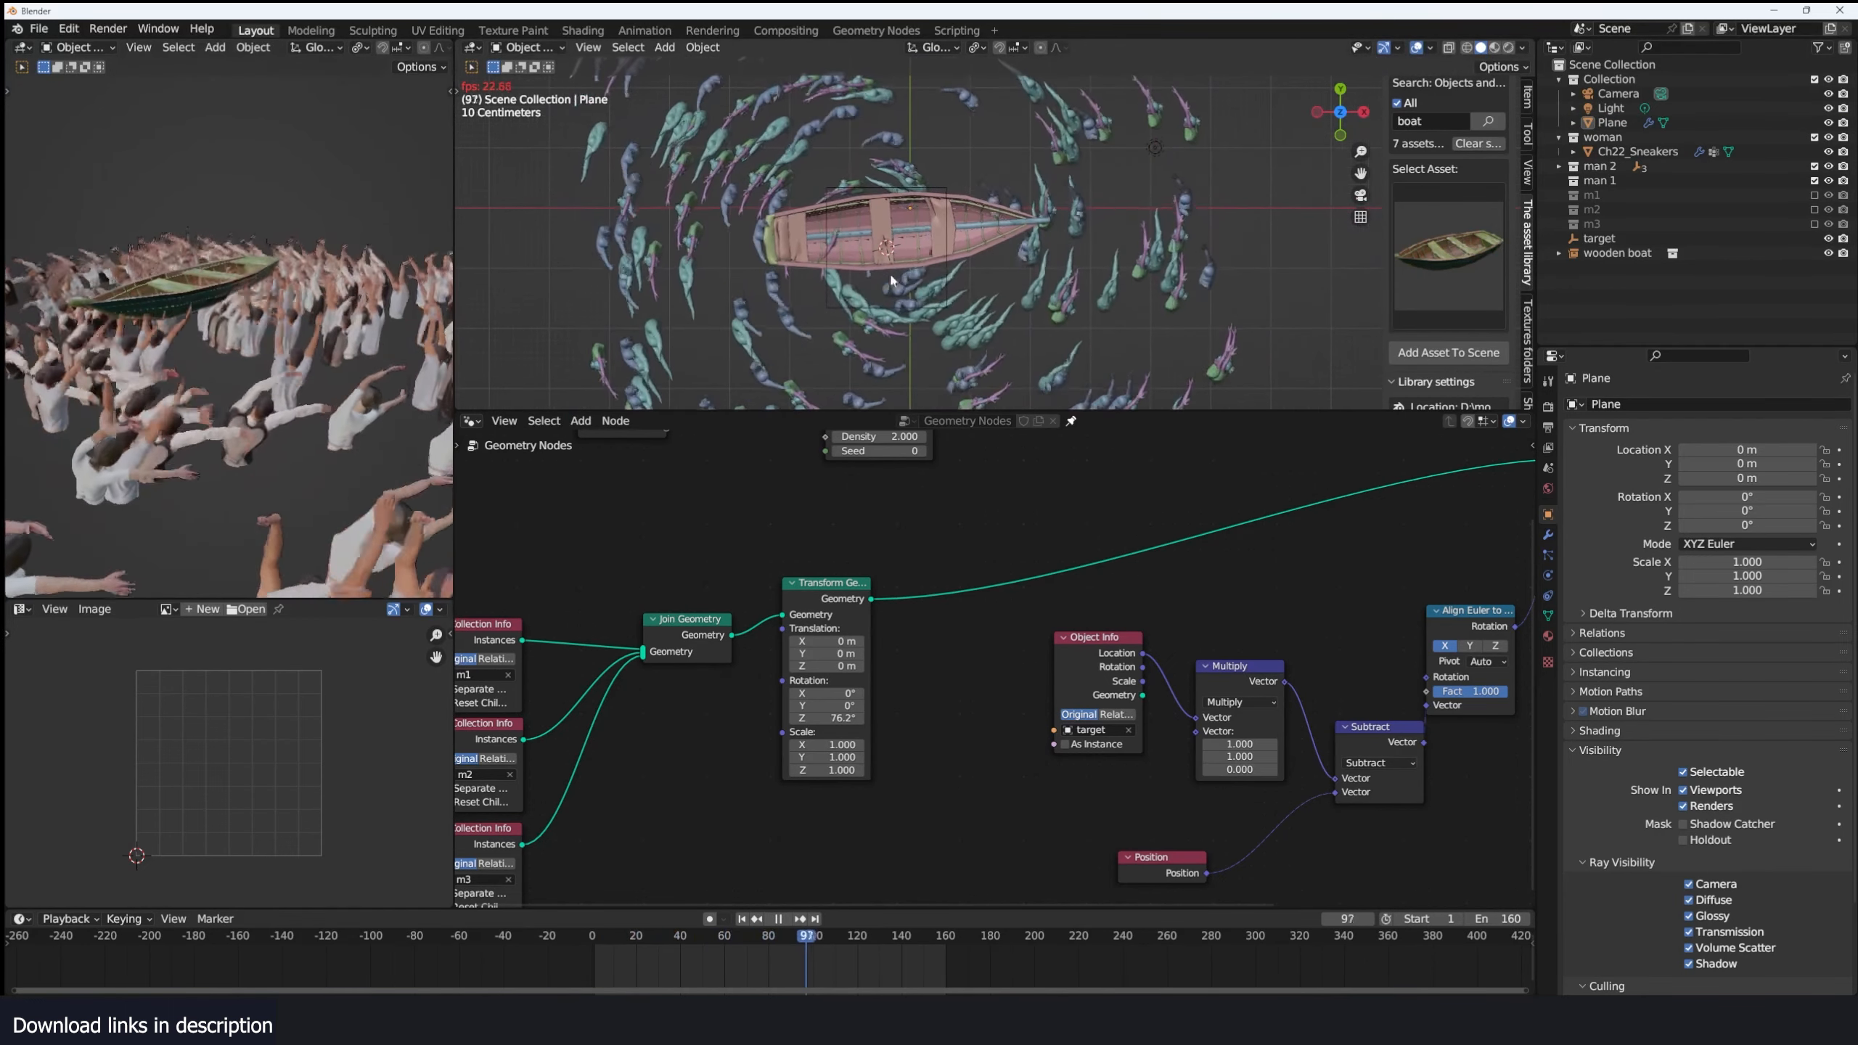
pyautogui.press('space')
pyautogui.click(942, 275)
pyautogui.click(943, 277)
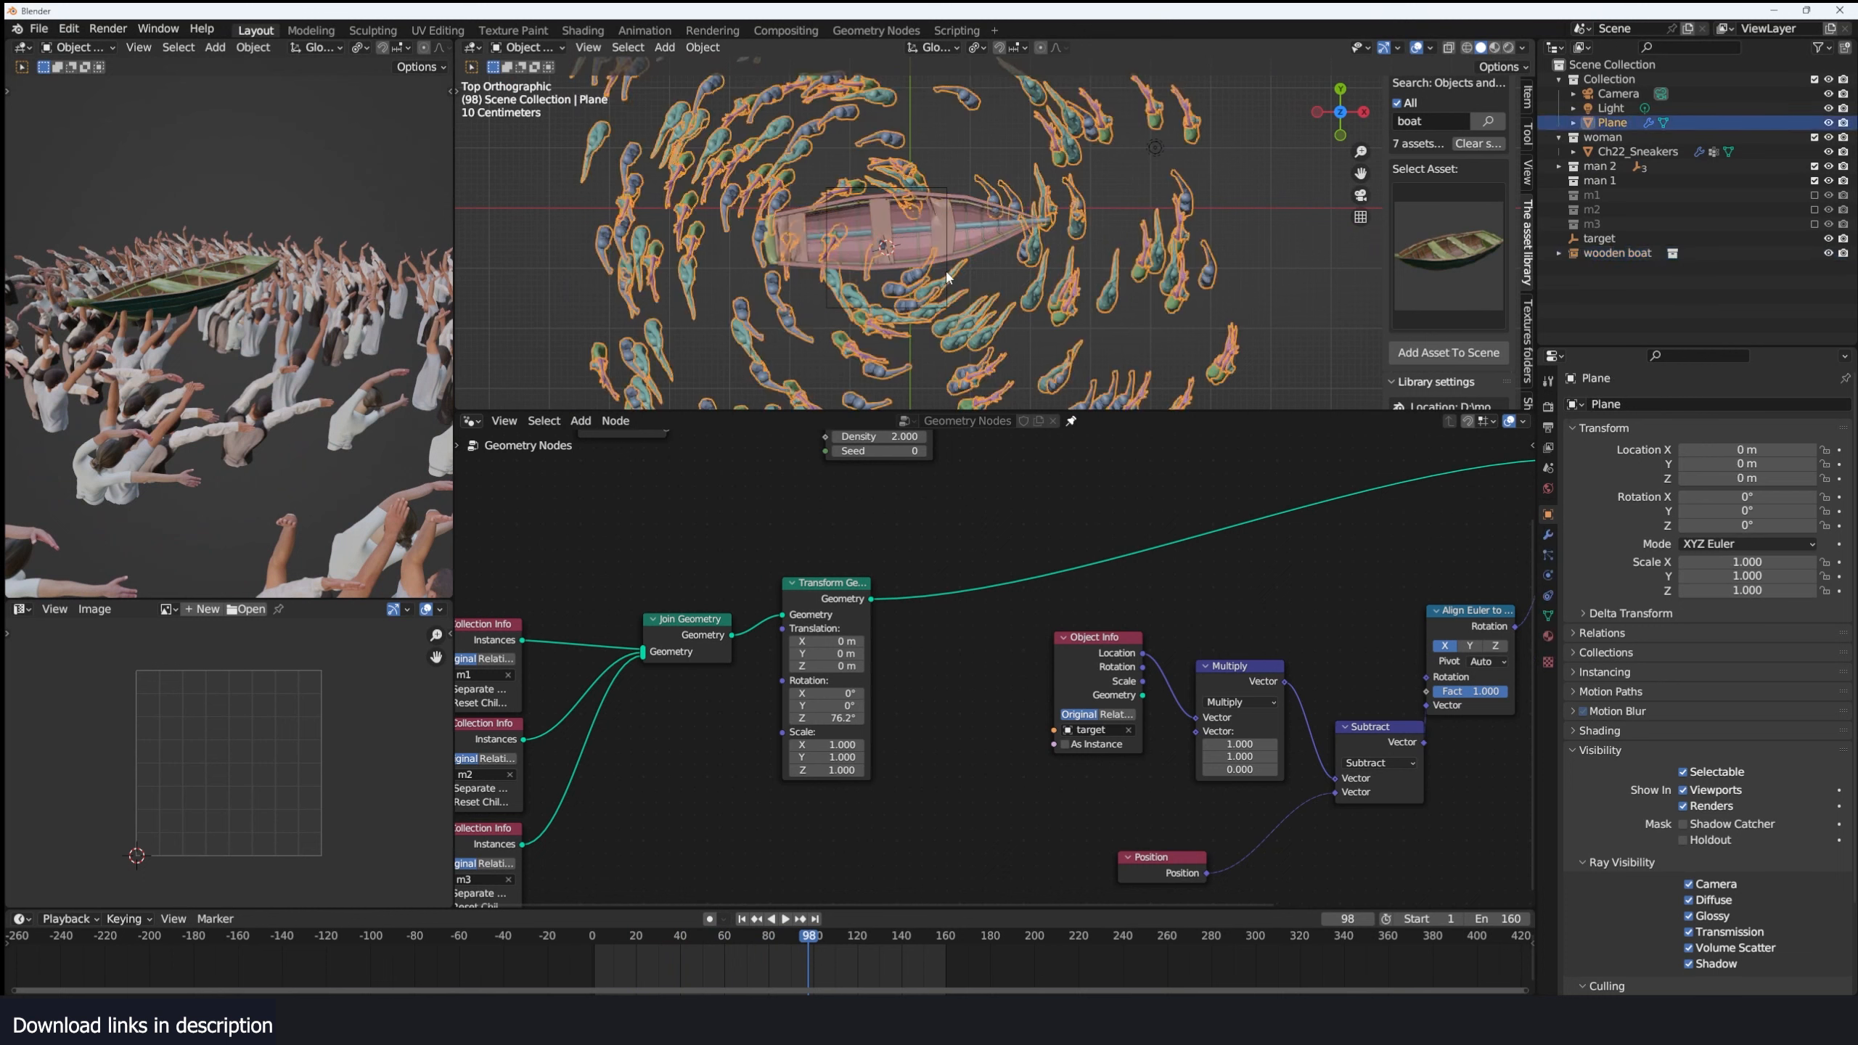
pyautogui.click(947, 276)
pyautogui.press('g')
pyautogui.rightClick(914, 246)
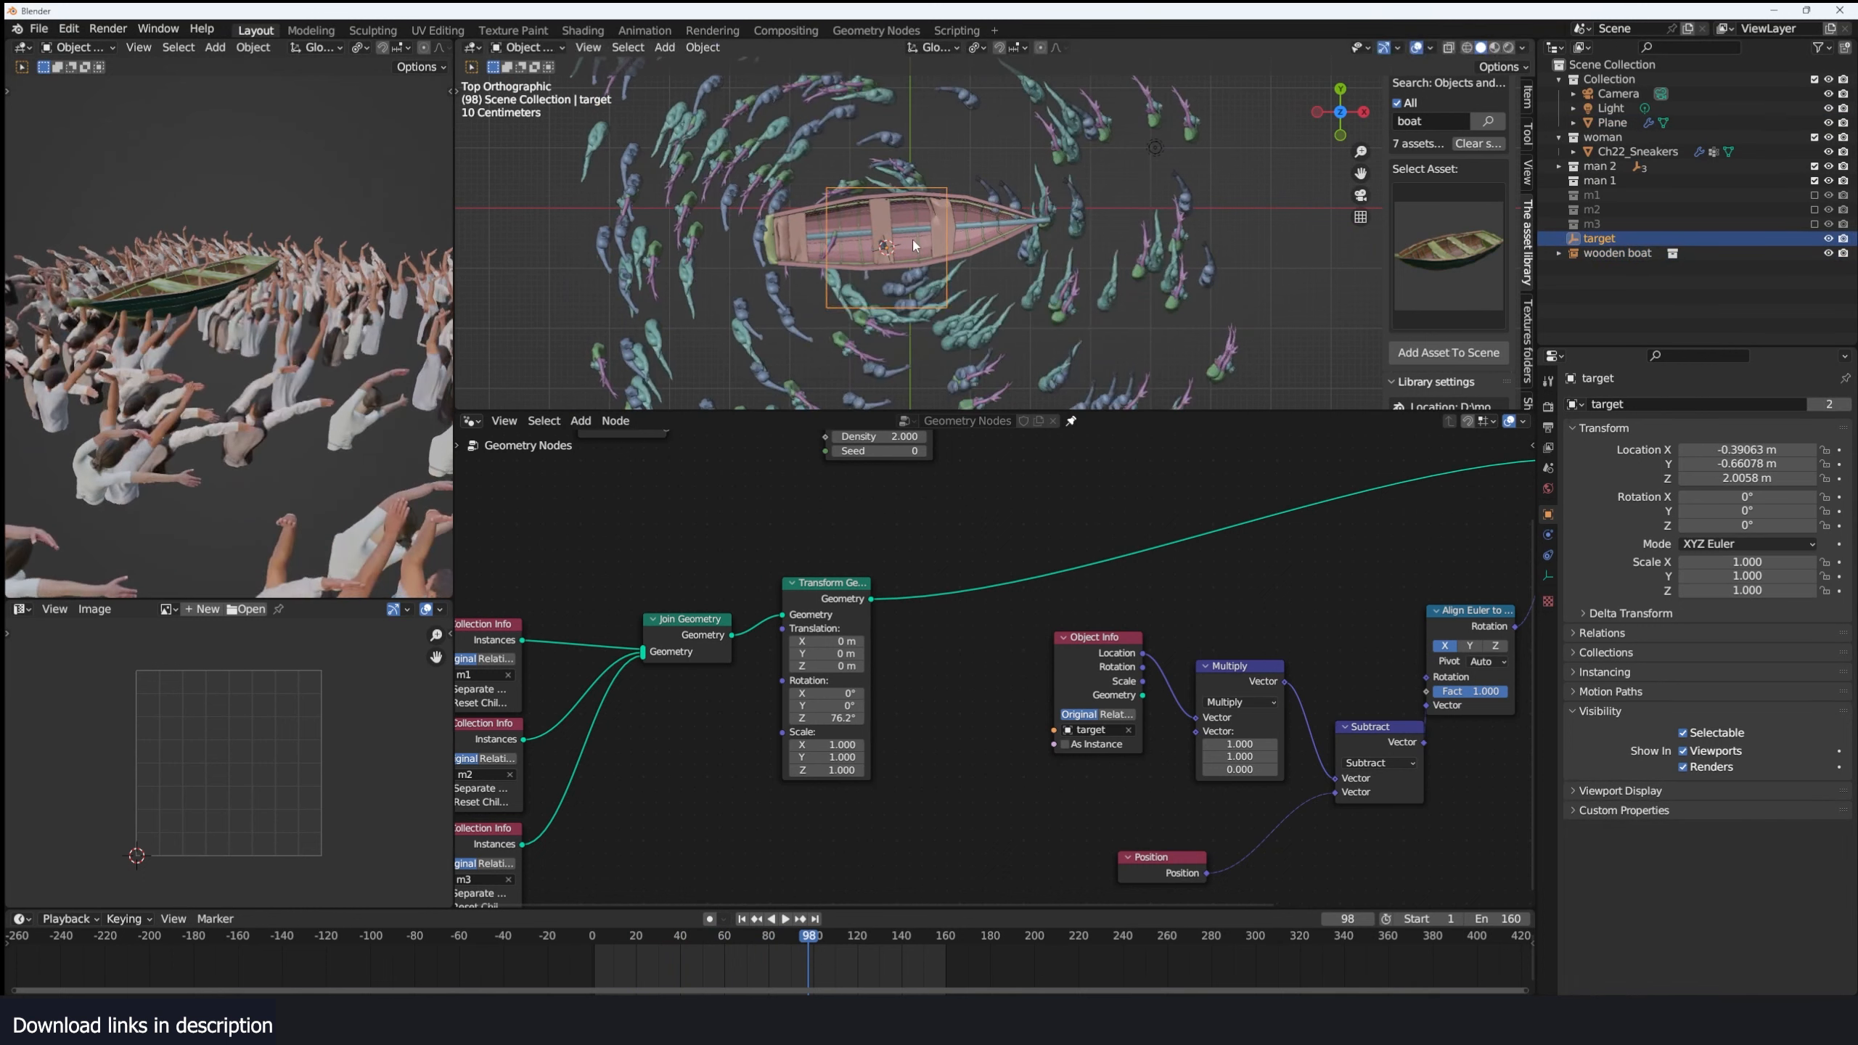
# Parent the target object to the wooden boat with the Object option and clear the selection.
pyautogui.click(920, 262)
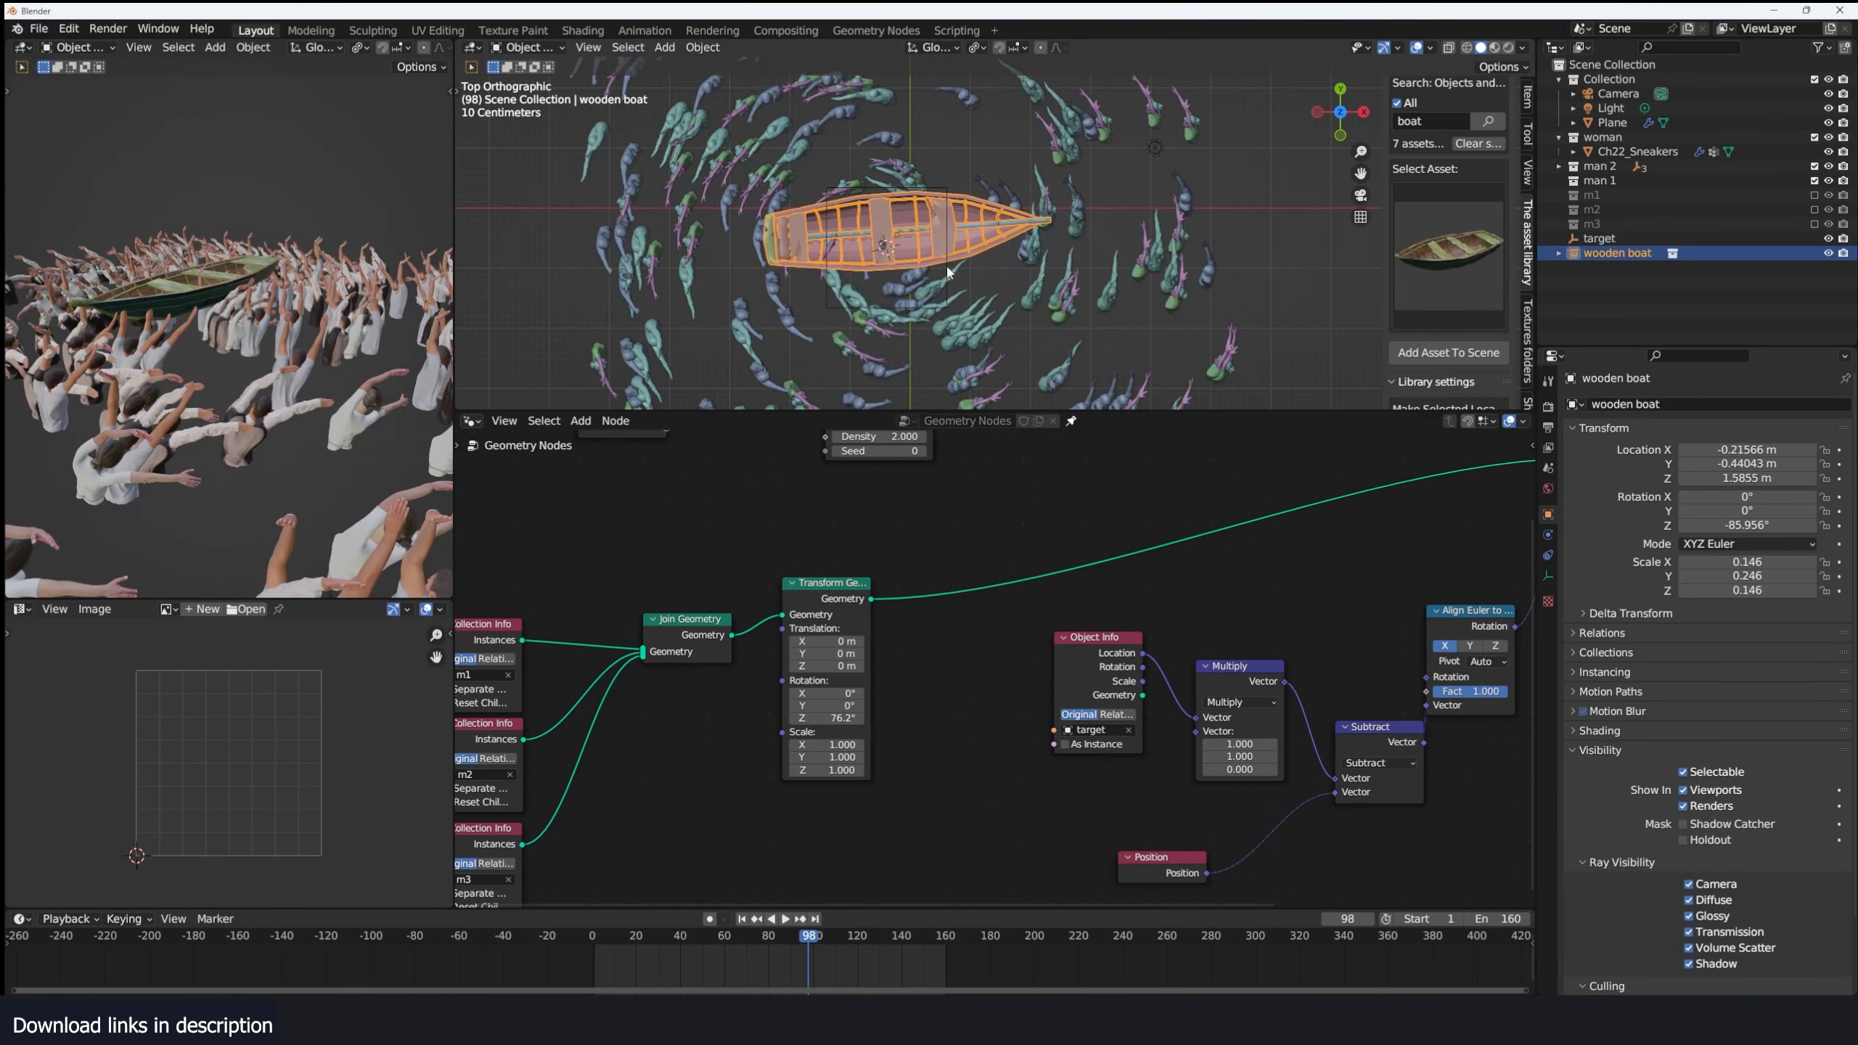
pyautogui.click(948, 272)
pyautogui.keyDown('shift'); pyautogui.click(957, 253); pyautogui.keyUp('shift')
pyautogui.hotkey('ctrl', 'p')
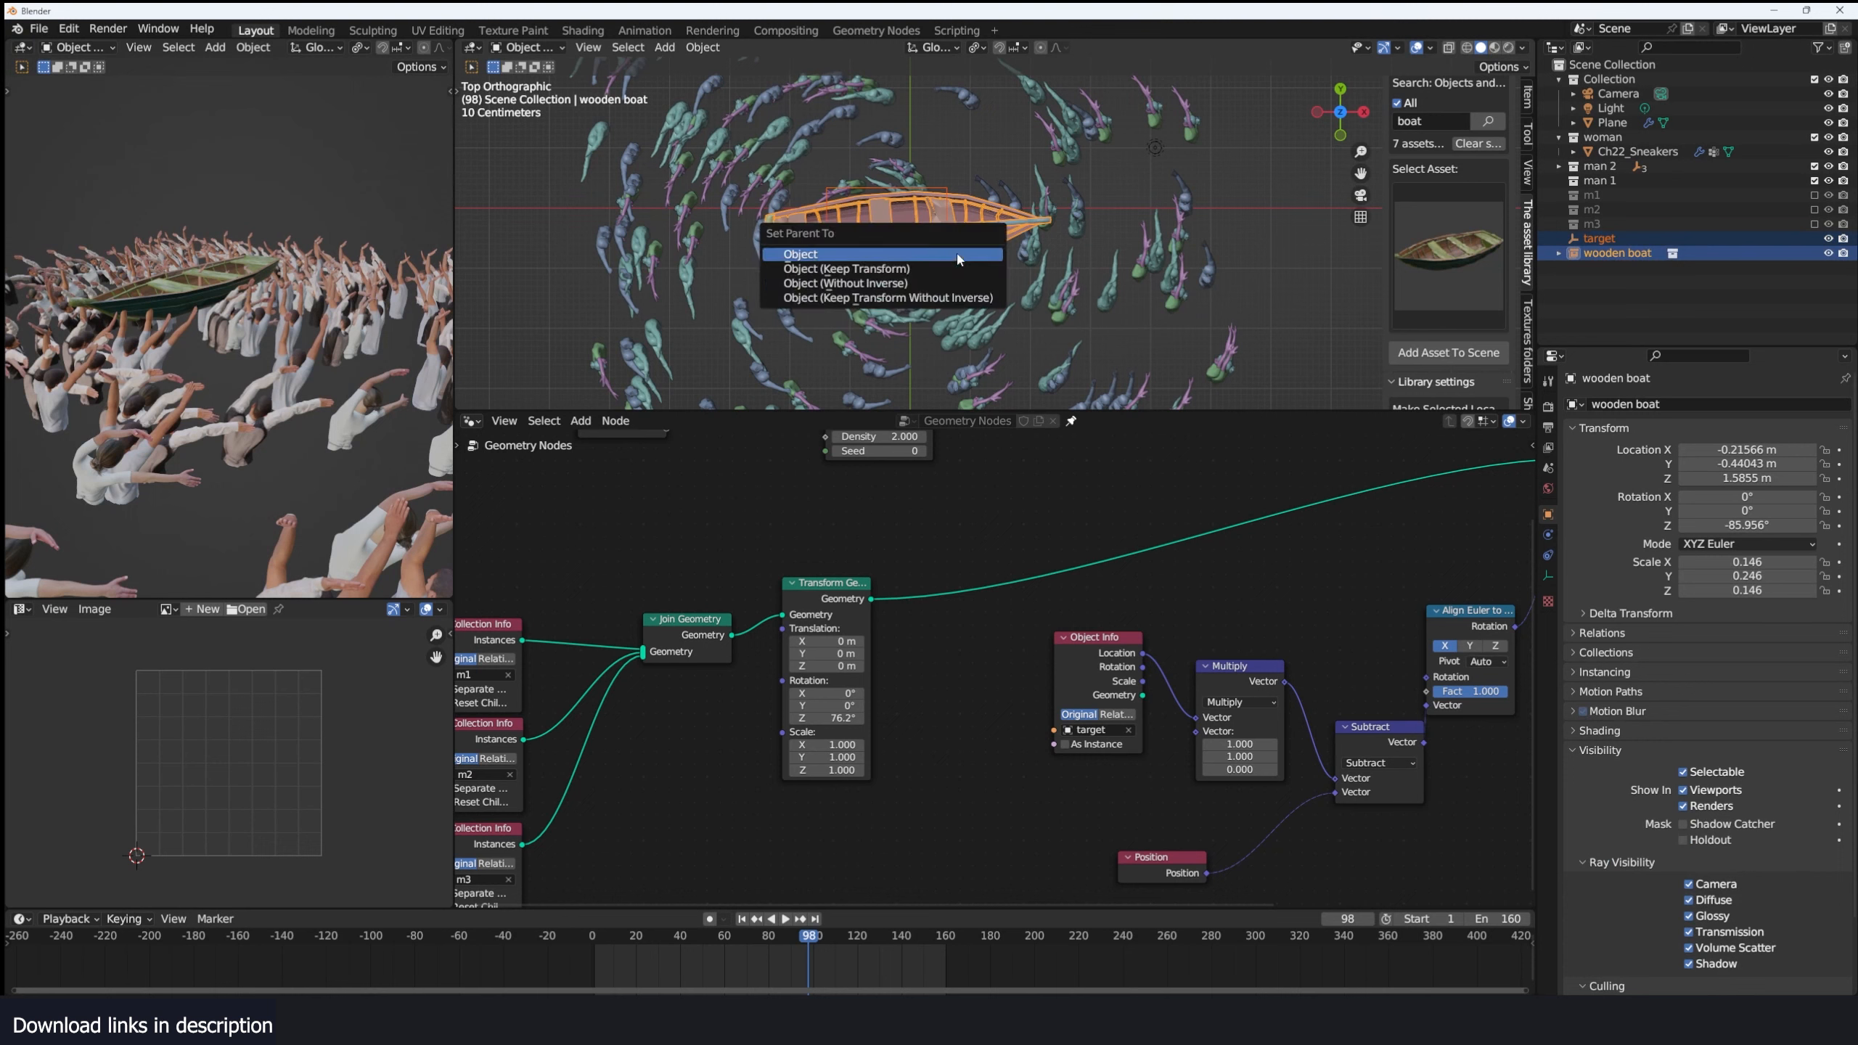
pyautogui.click(956, 254)
pyautogui.hotkey('alt', 'a')
pyautogui.moveTo(957, 252); pyautogui.dragTo(905, 225, button='middle')
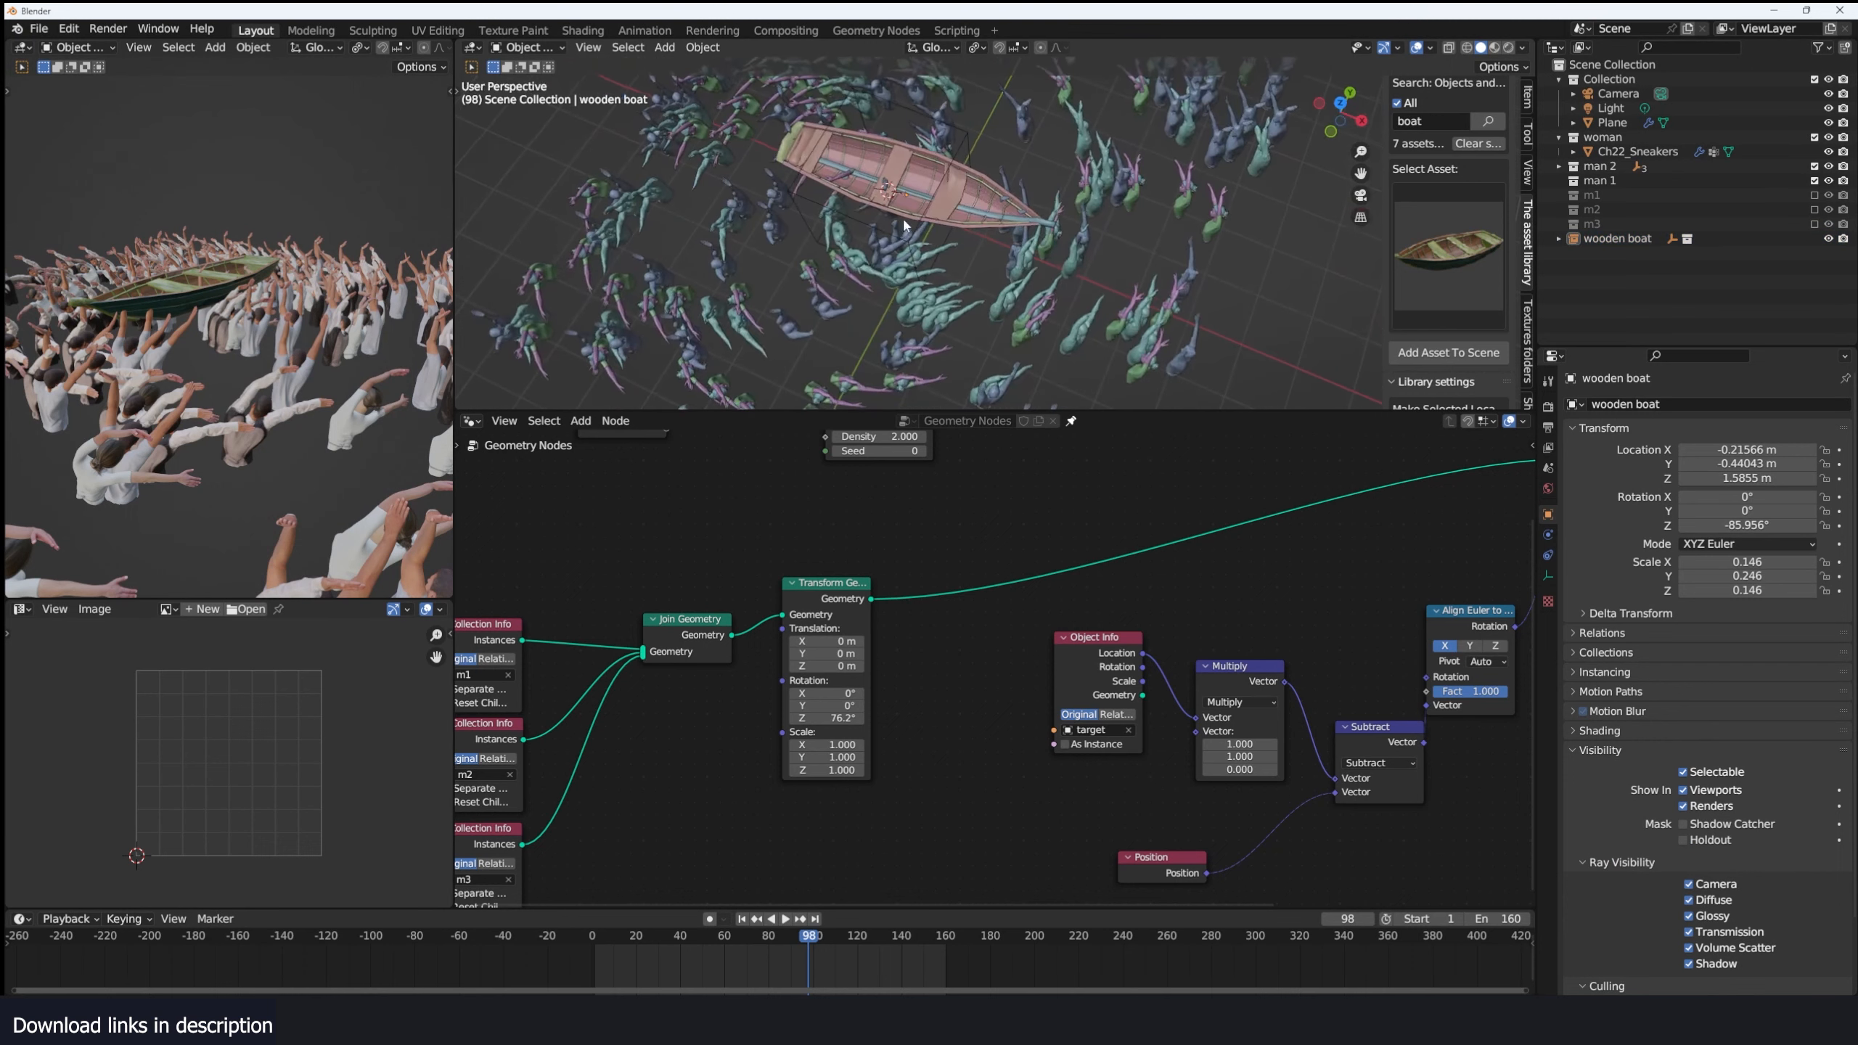
# Animate the wooden boat with keyframes at frames 0 and 160, placing it at X -2.4971 m on frame 0.
pyautogui.click(938, 191)
pyautogui.click(591, 960)
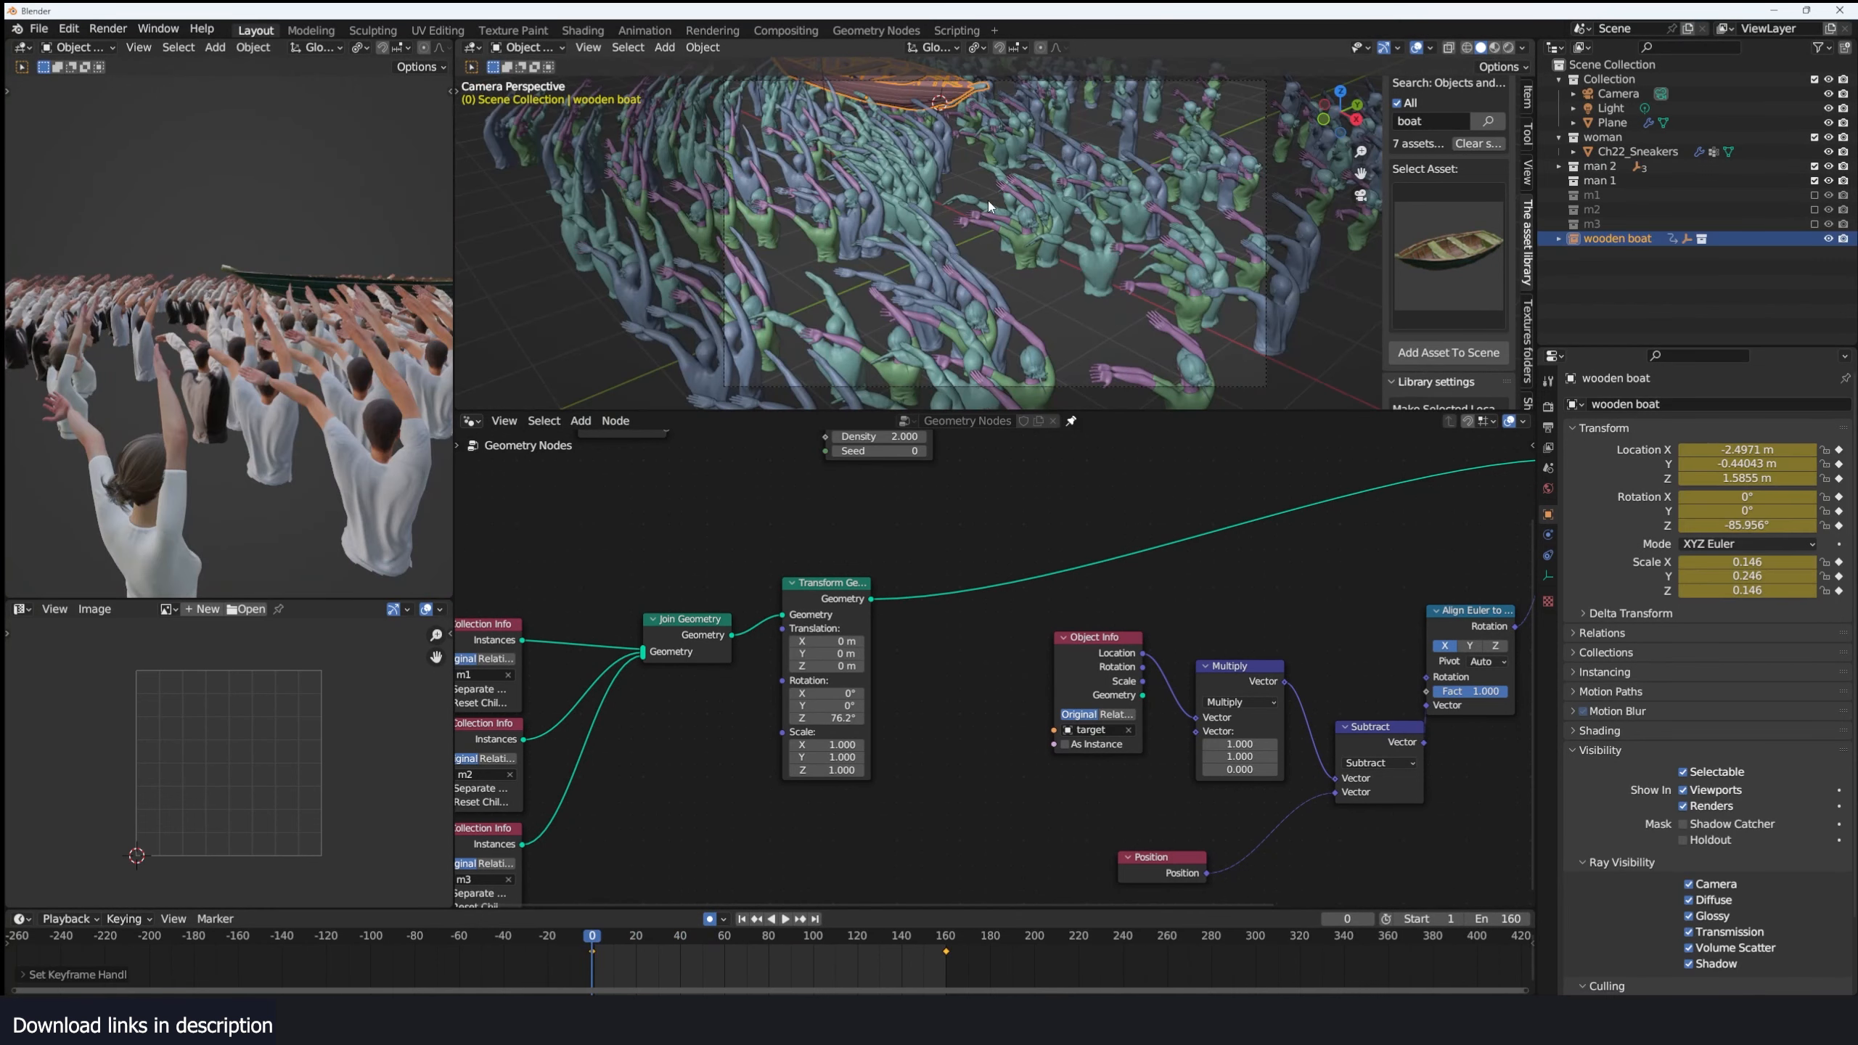
# Reposition the camera to about X -1.08 m, Y -10.91 m, Z 3.54 m to frame the boat and crowd.
pyautogui.press('KP_1')
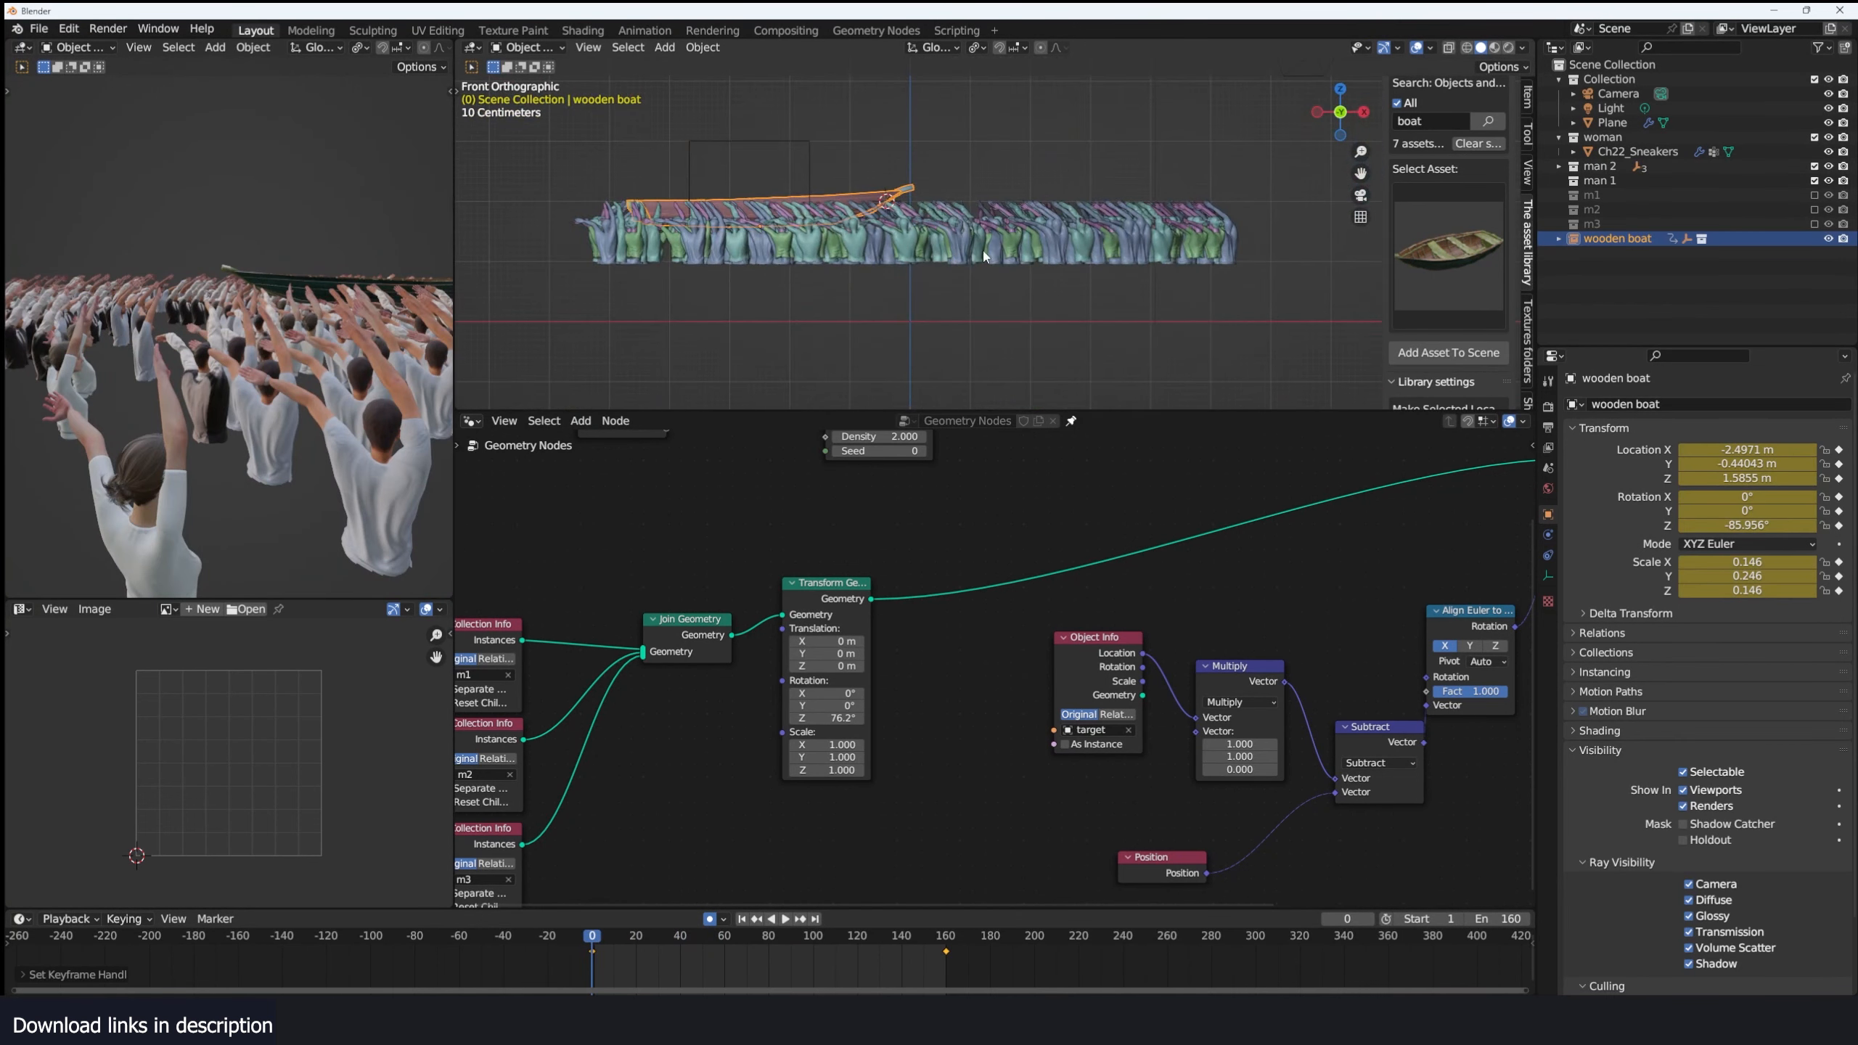
pyautogui.press('KP_0')
pyautogui.click(1105, 84)
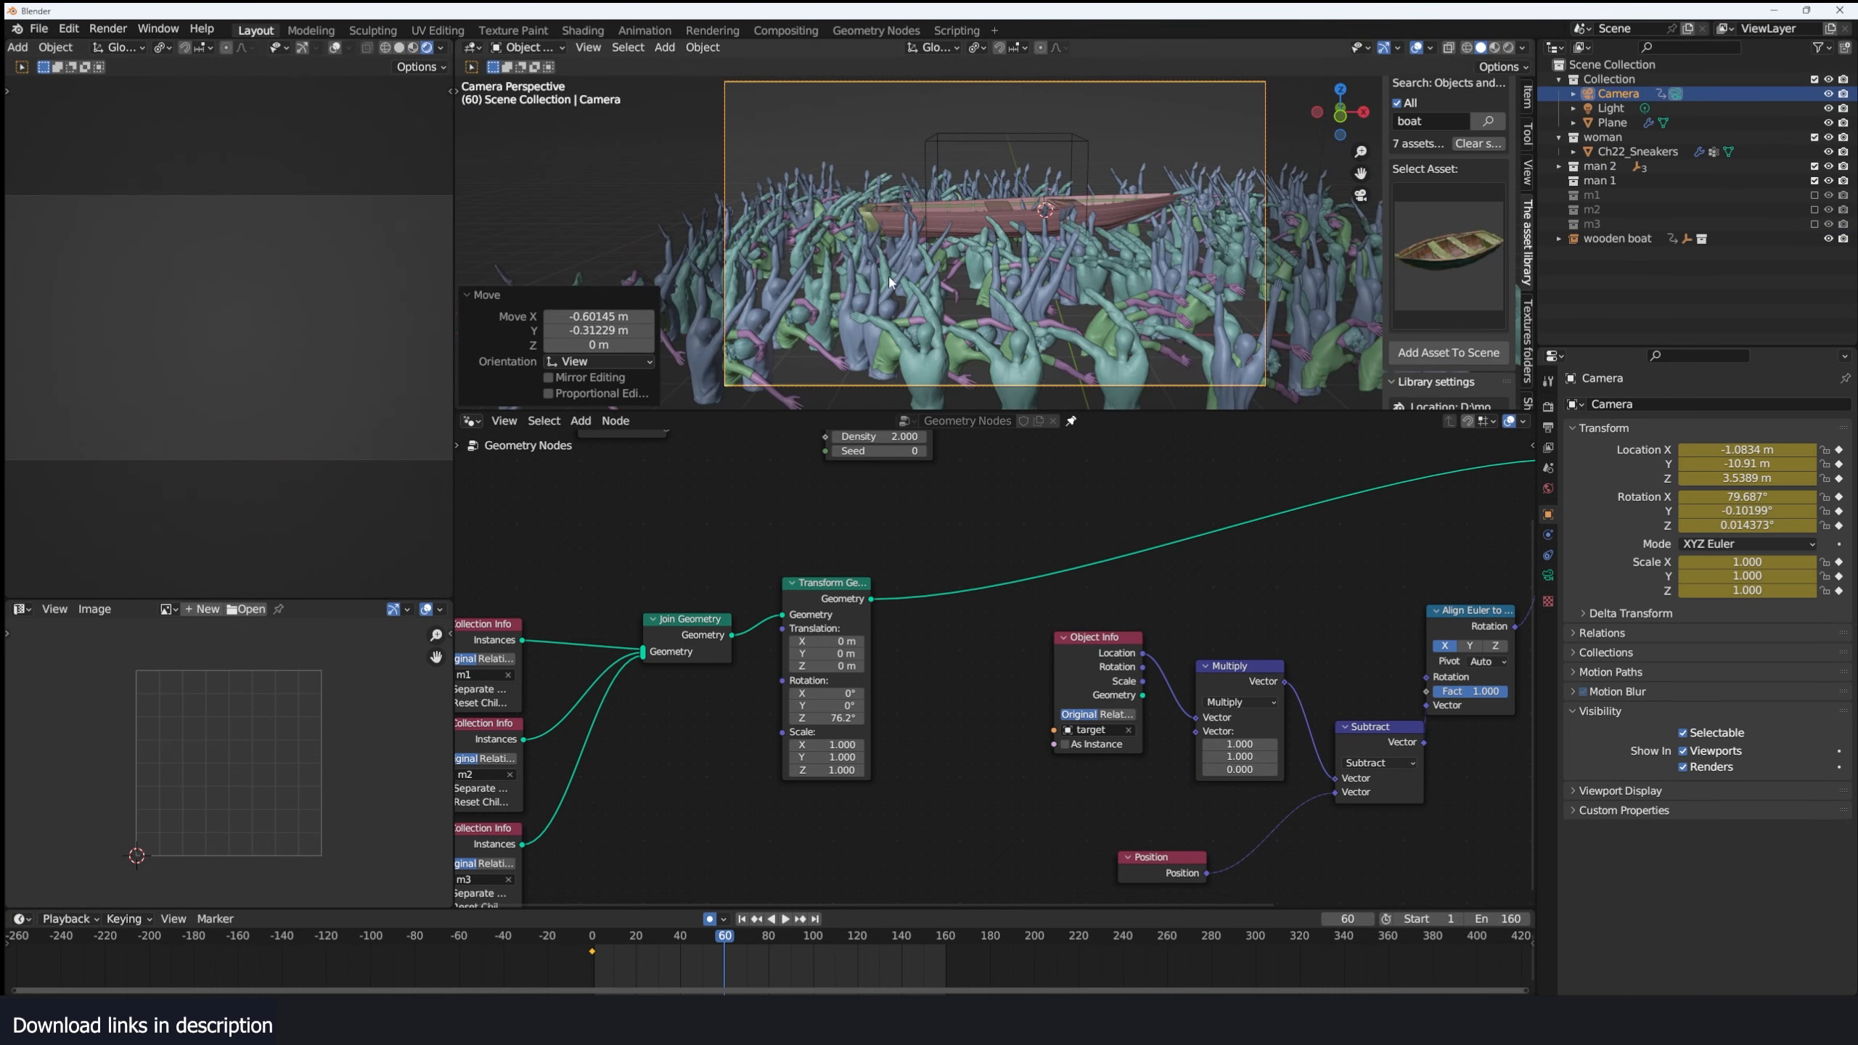
# Switch the scene's render engine from Cycles to Eevee.
pyautogui.click(1549, 410)
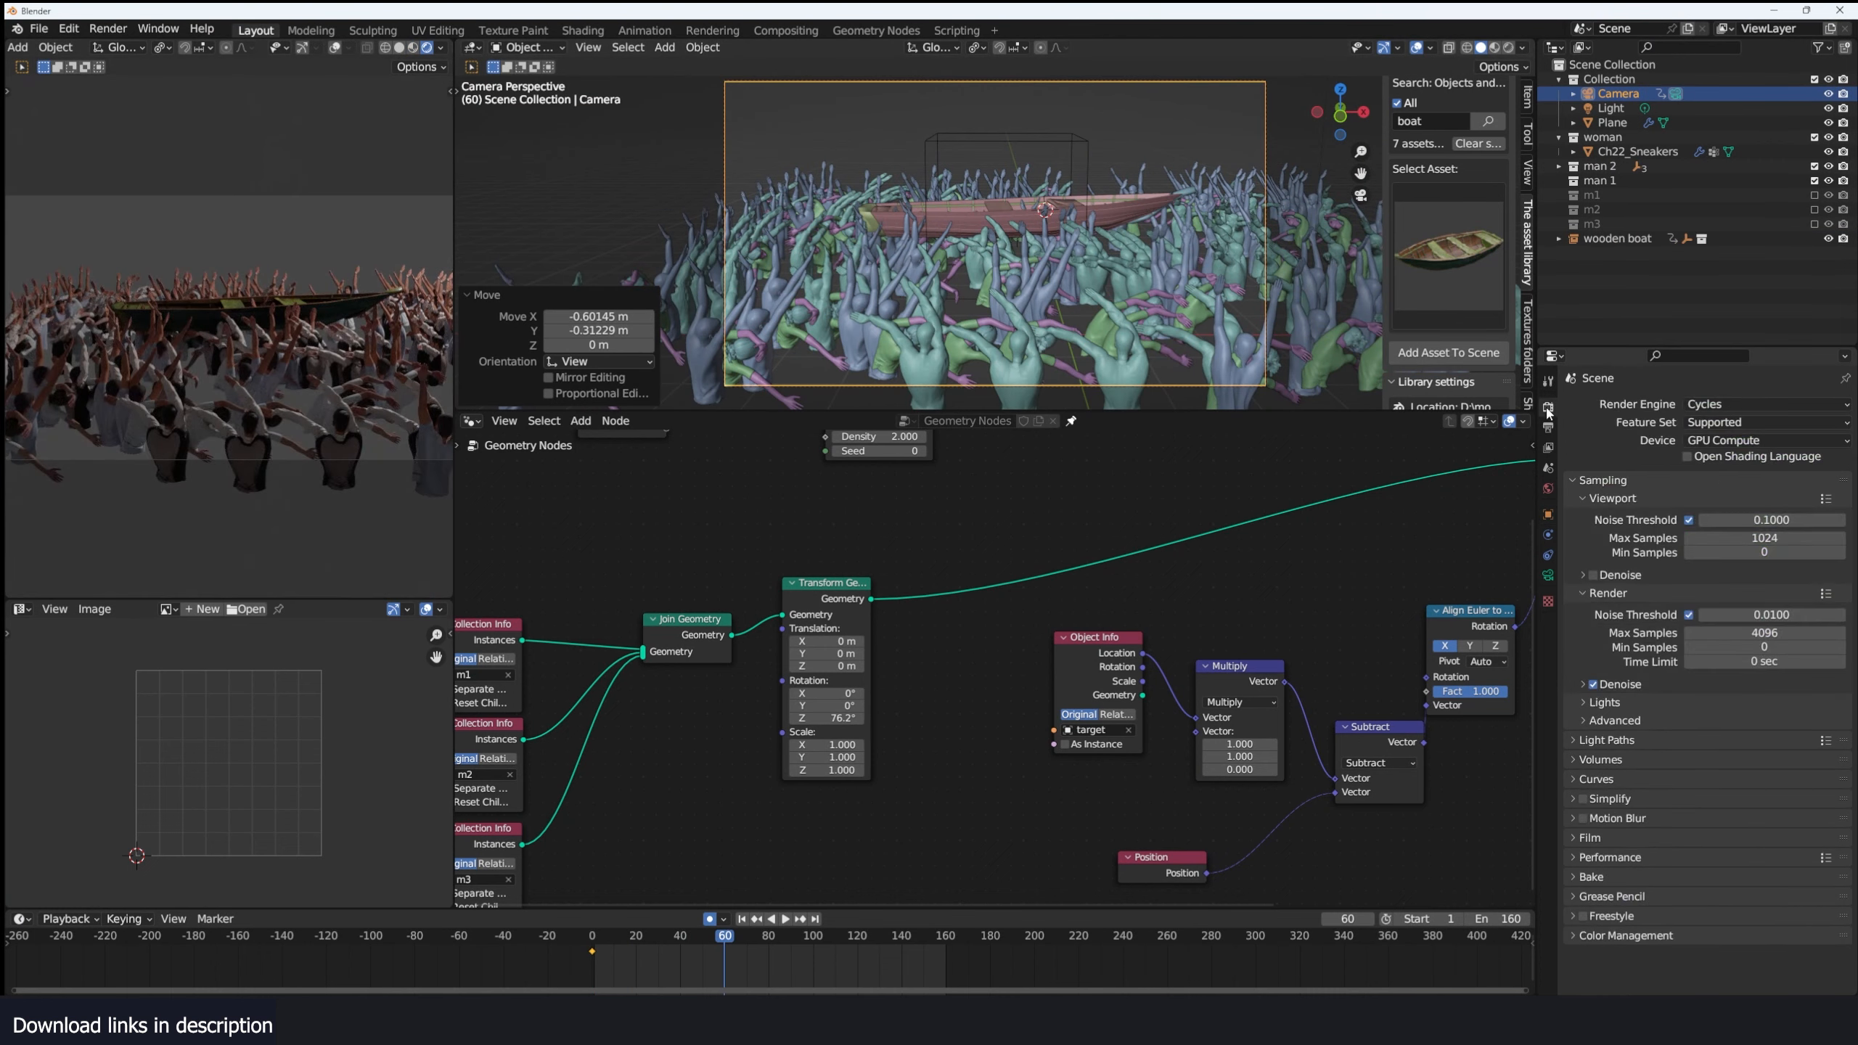
pyautogui.click(1734, 403)
pyautogui.click(1730, 422)
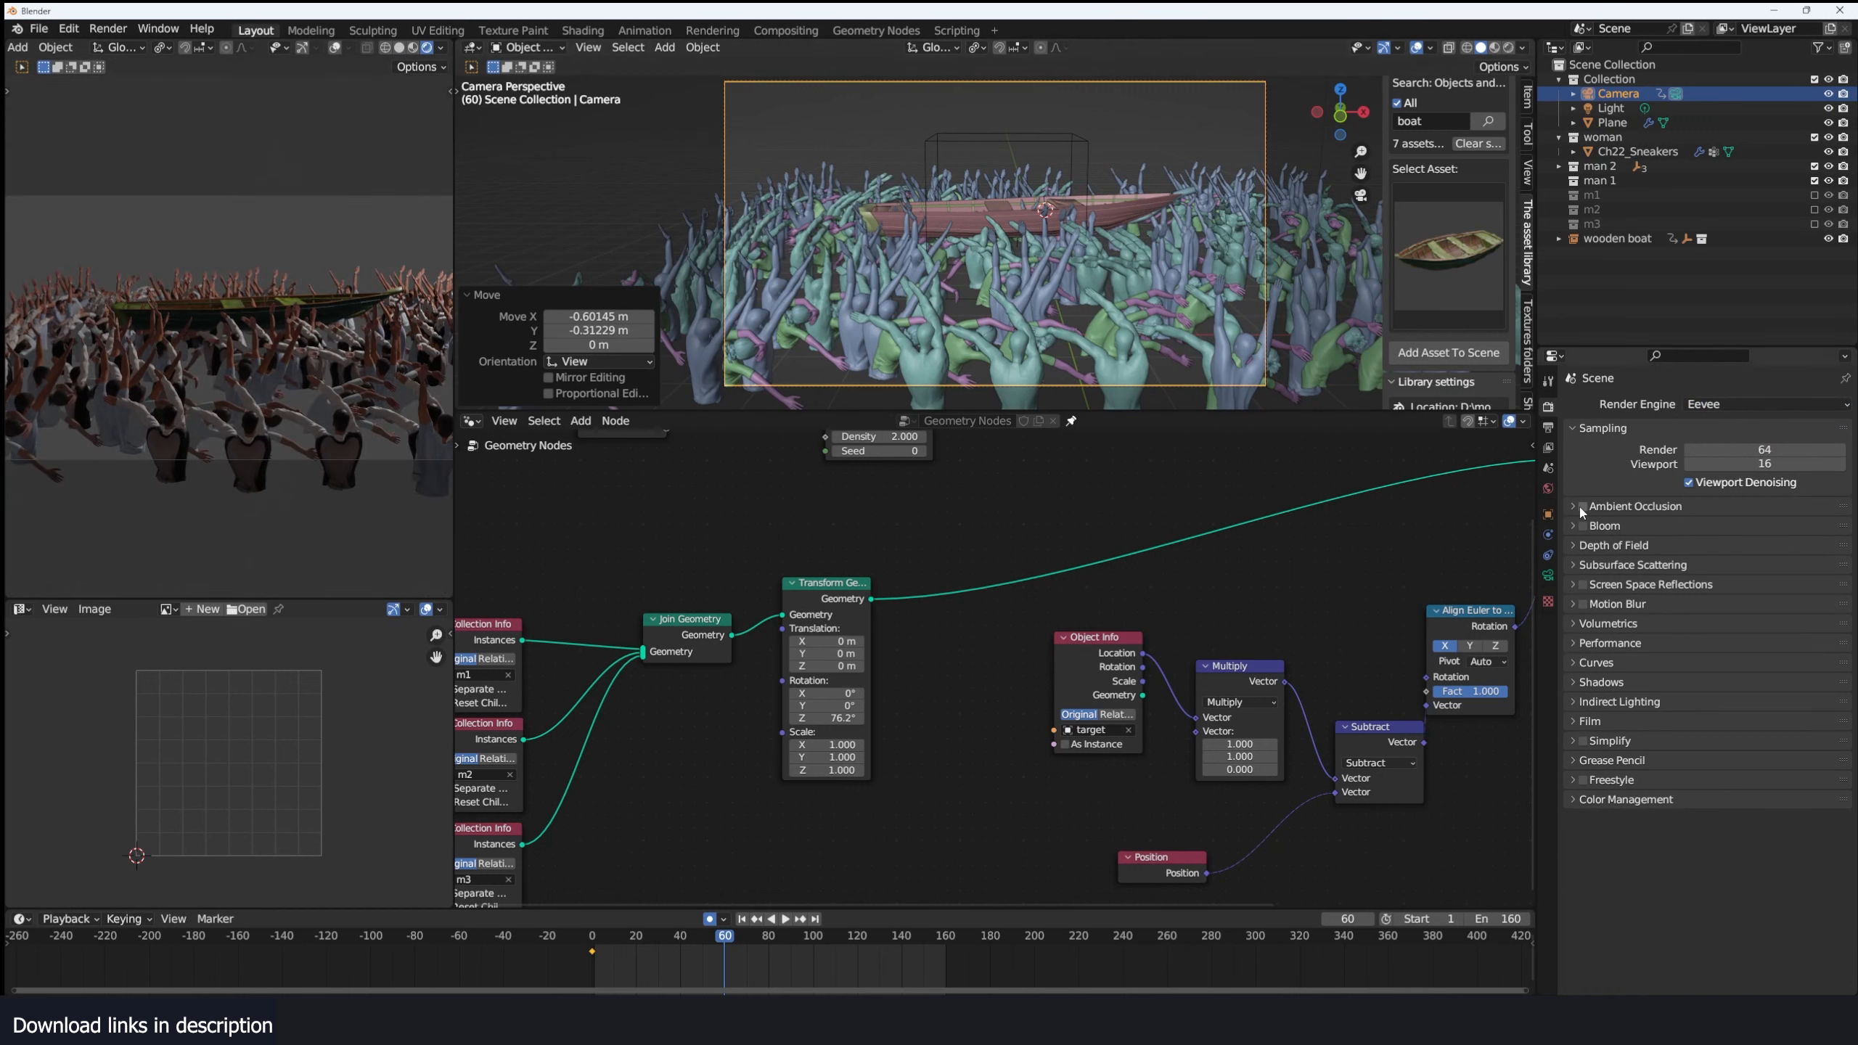
# Set the world background strength to 0.
pyautogui.click(1548, 488)
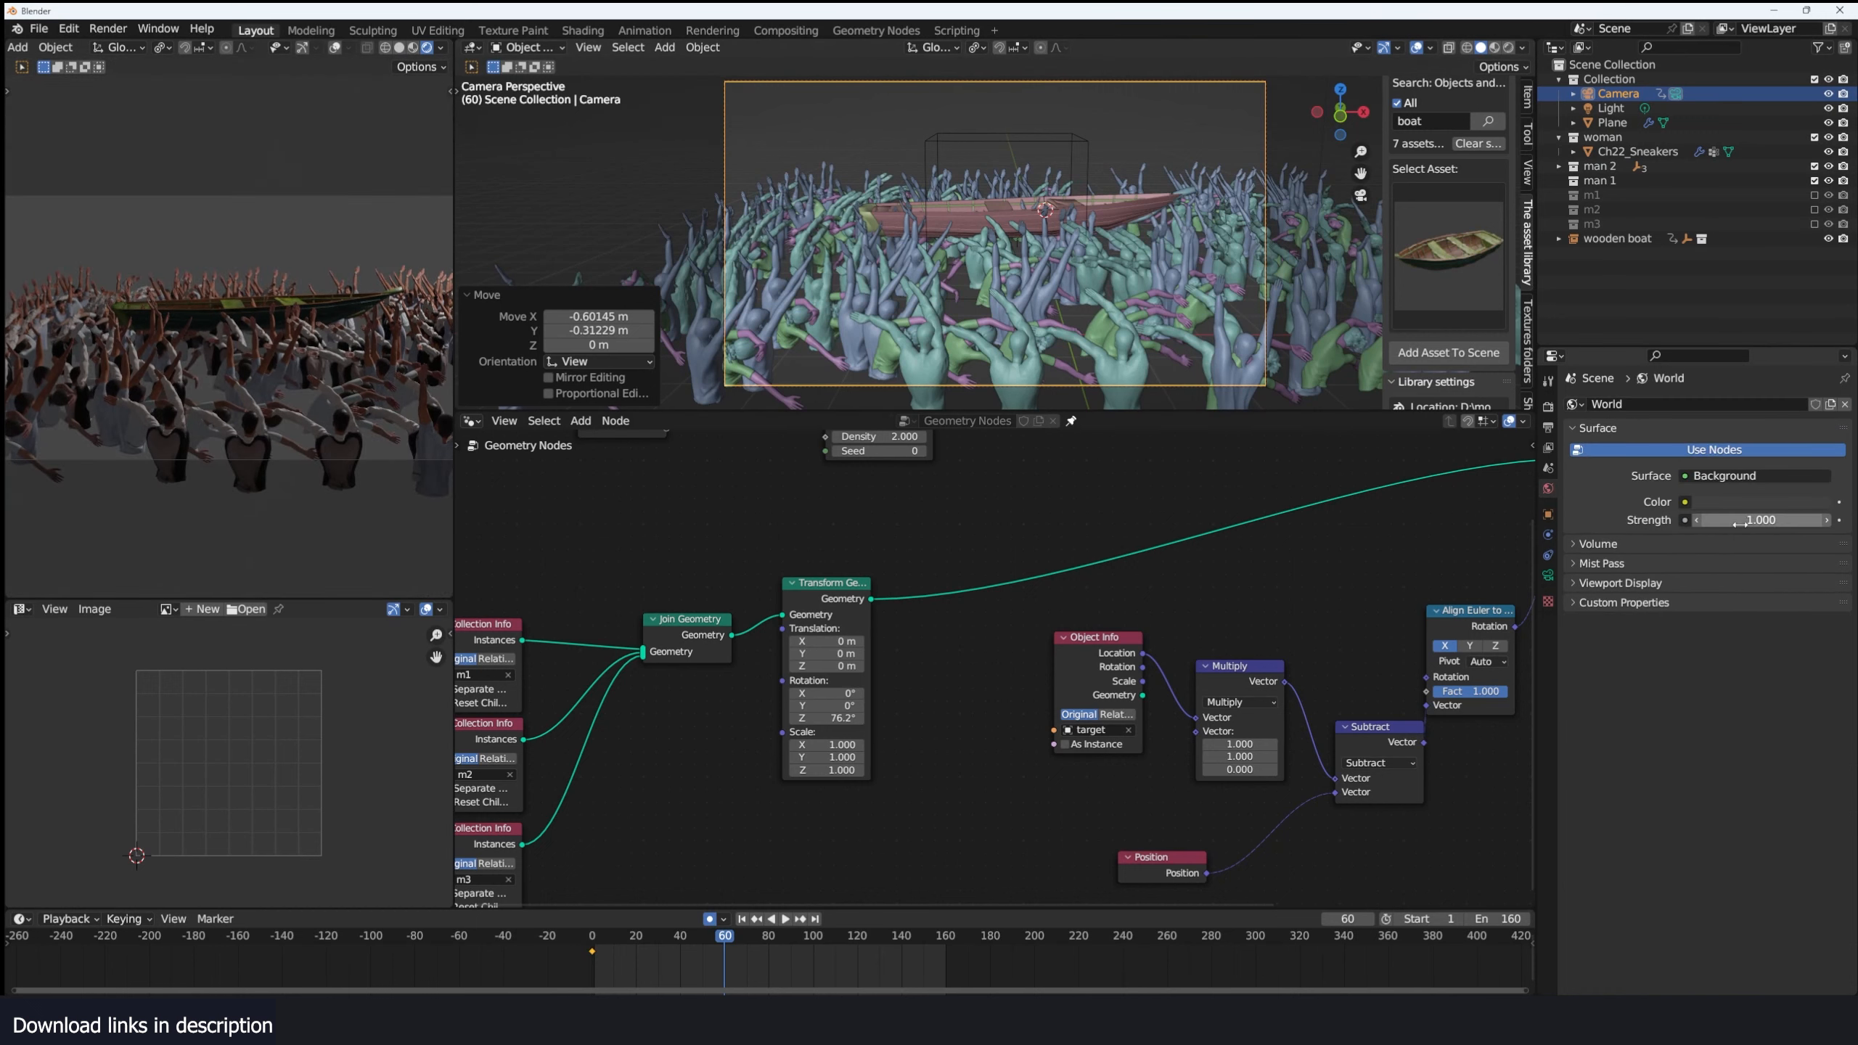
pyautogui.moveTo(1204, 206); pyautogui.dragTo(1200, 272, button='middle')
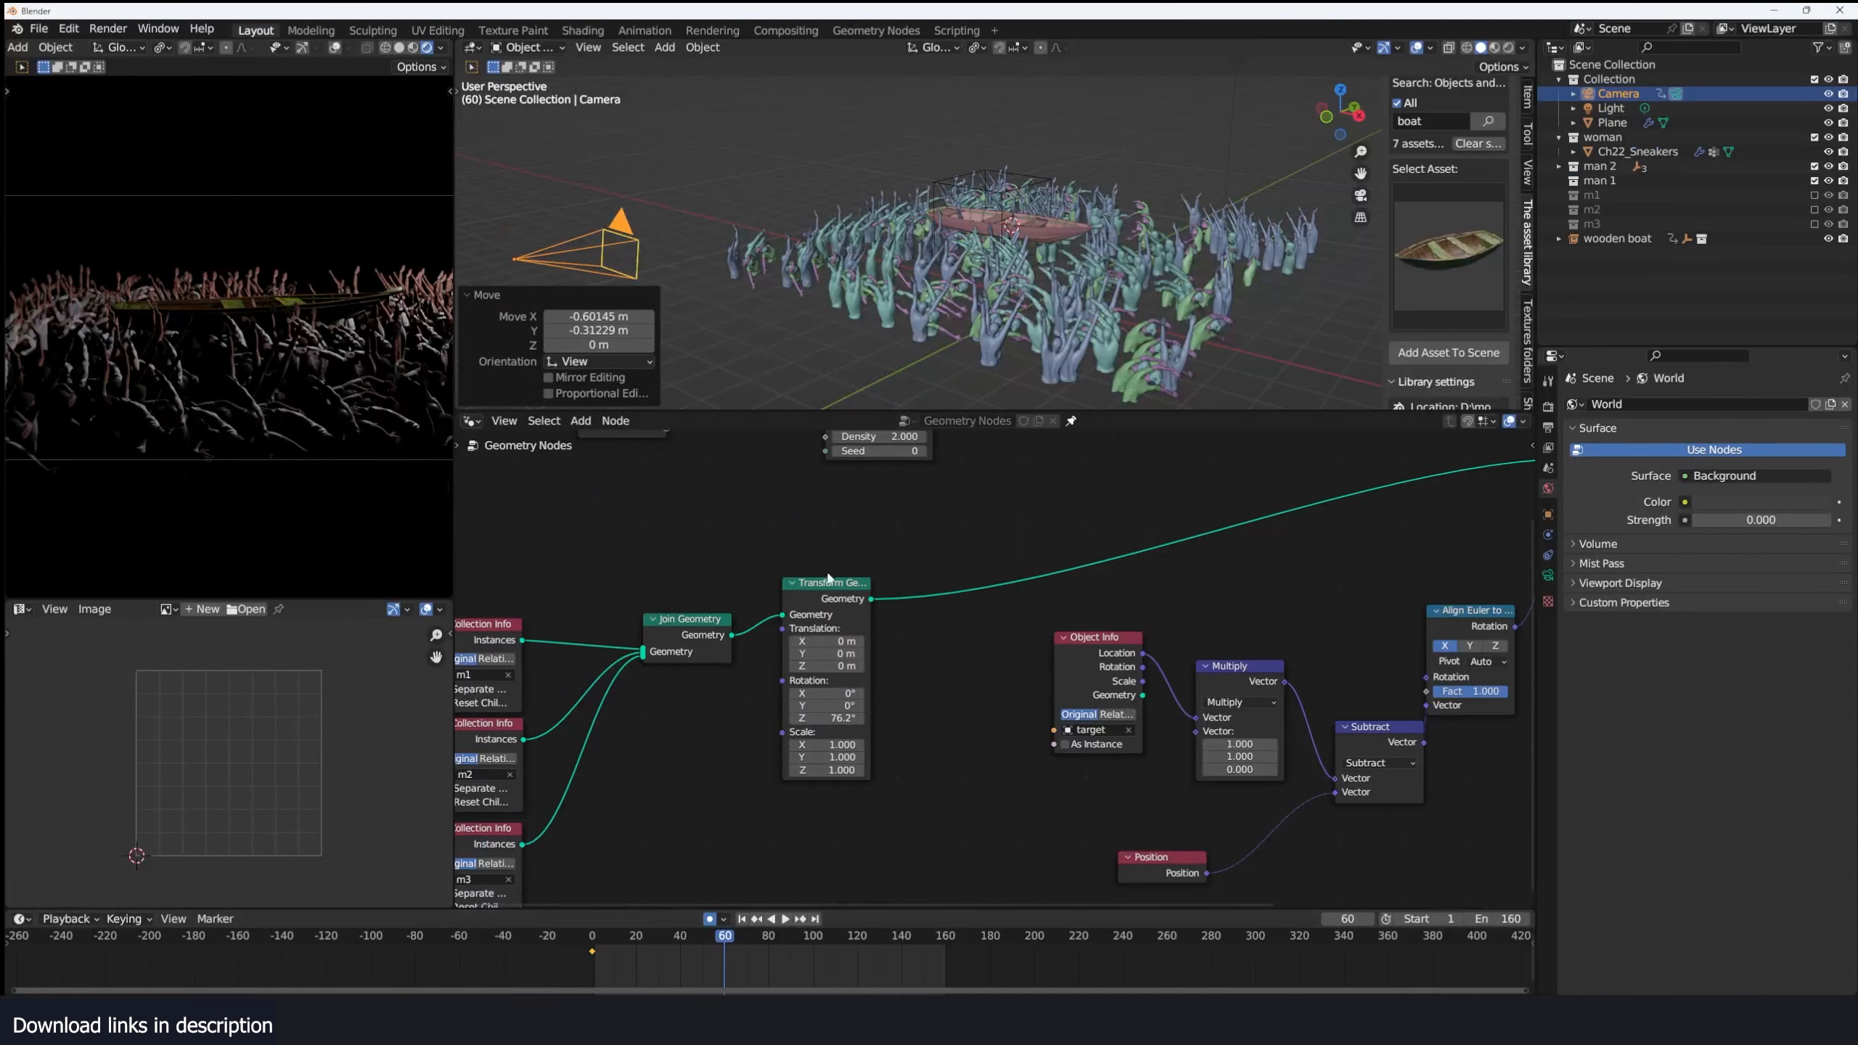
# Switch the main viewport to Material Preview shading and enable the m1, m2 and m3 collections in the view layer.
pyautogui.scroll(5, 1039, 192)
pyautogui.scroll(2, 991, 312)
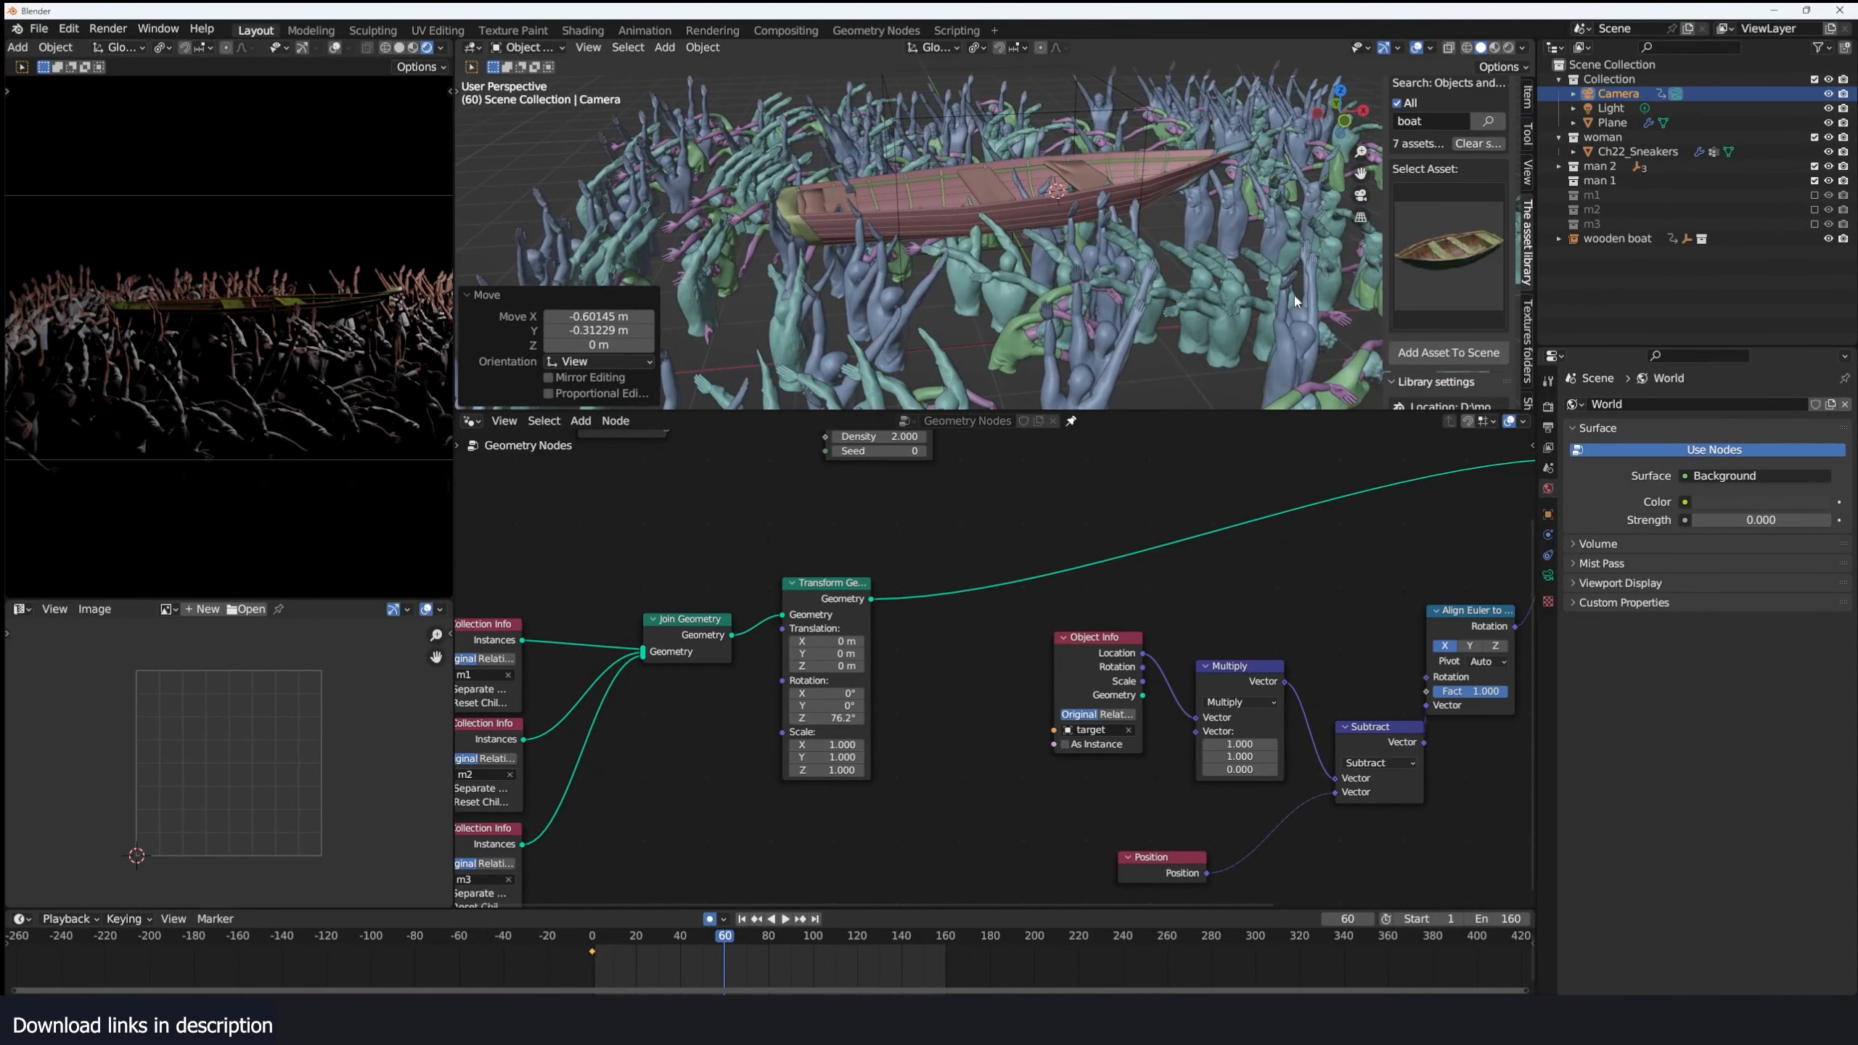
pyautogui.scroll(-1, 1309, 190)
pyautogui.keyDown('shift'); pyautogui.moveTo(1361, 175); pyautogui.dragTo(1321, 165, button='middle'); pyautogui.keyUp('shift')
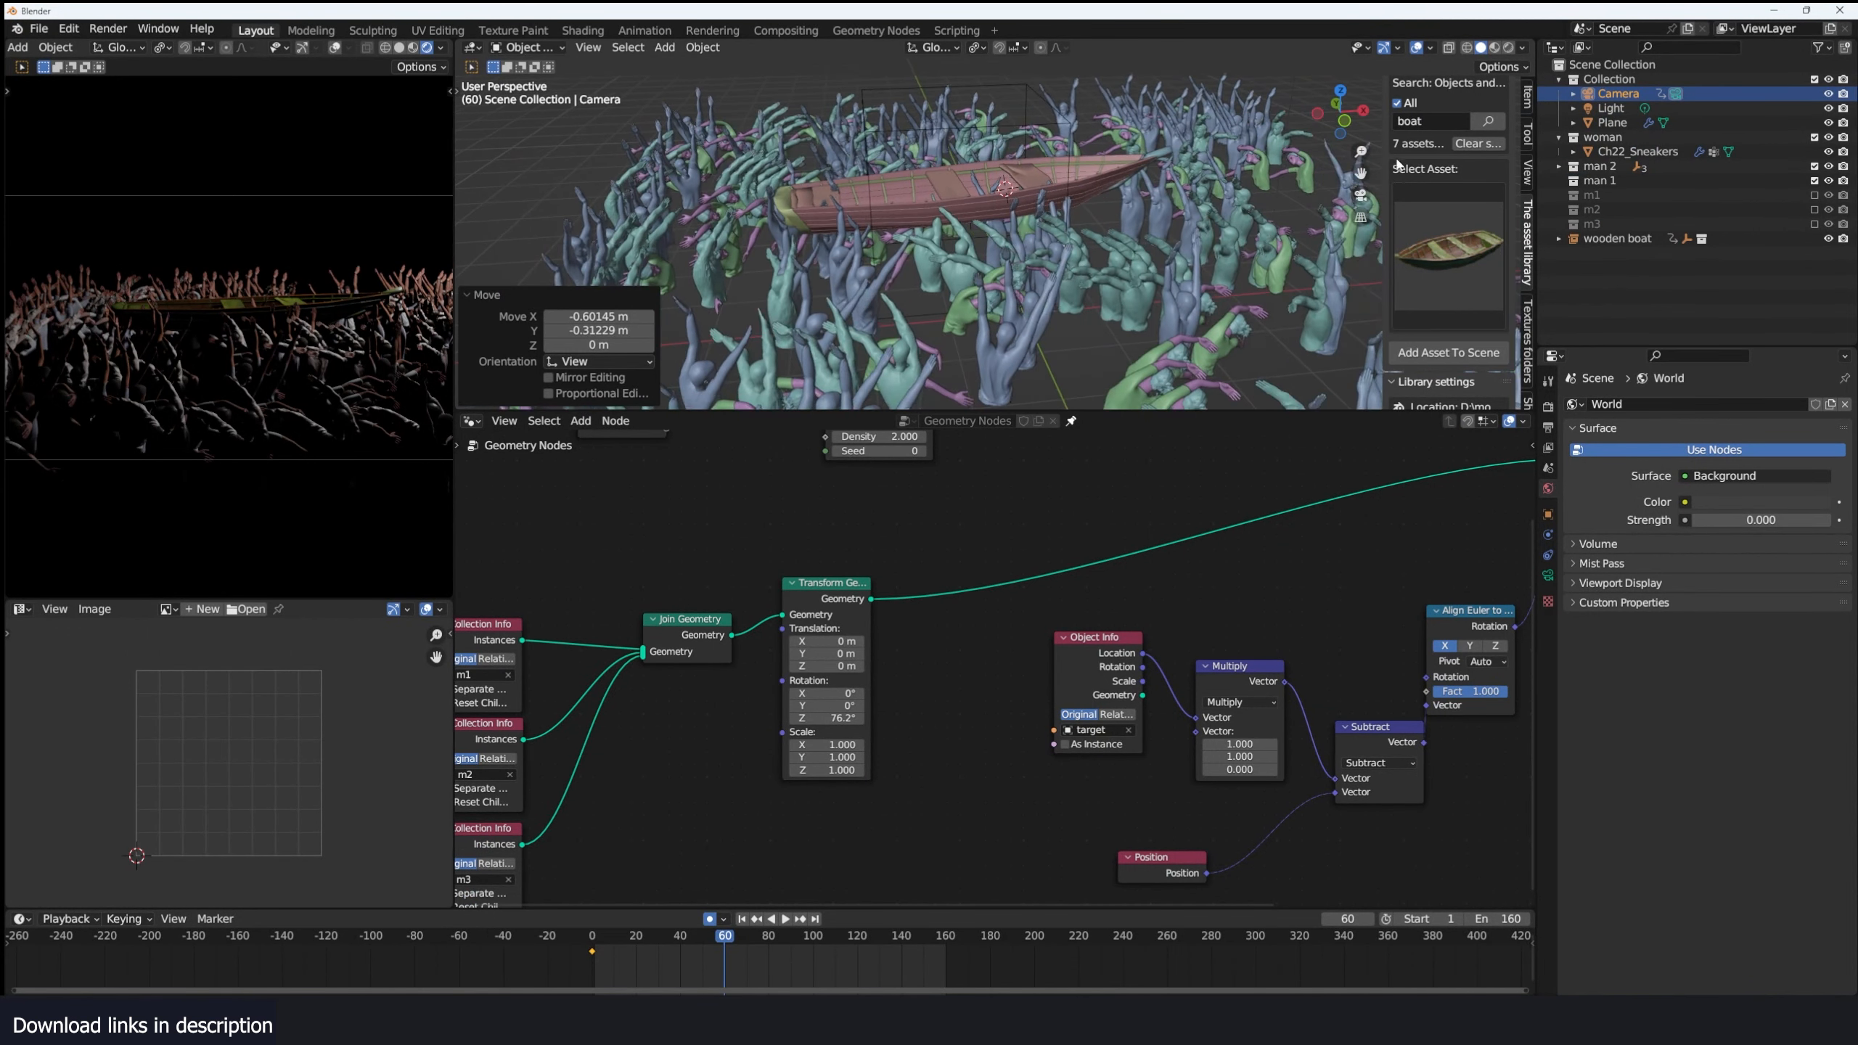
pyautogui.click(1496, 49)
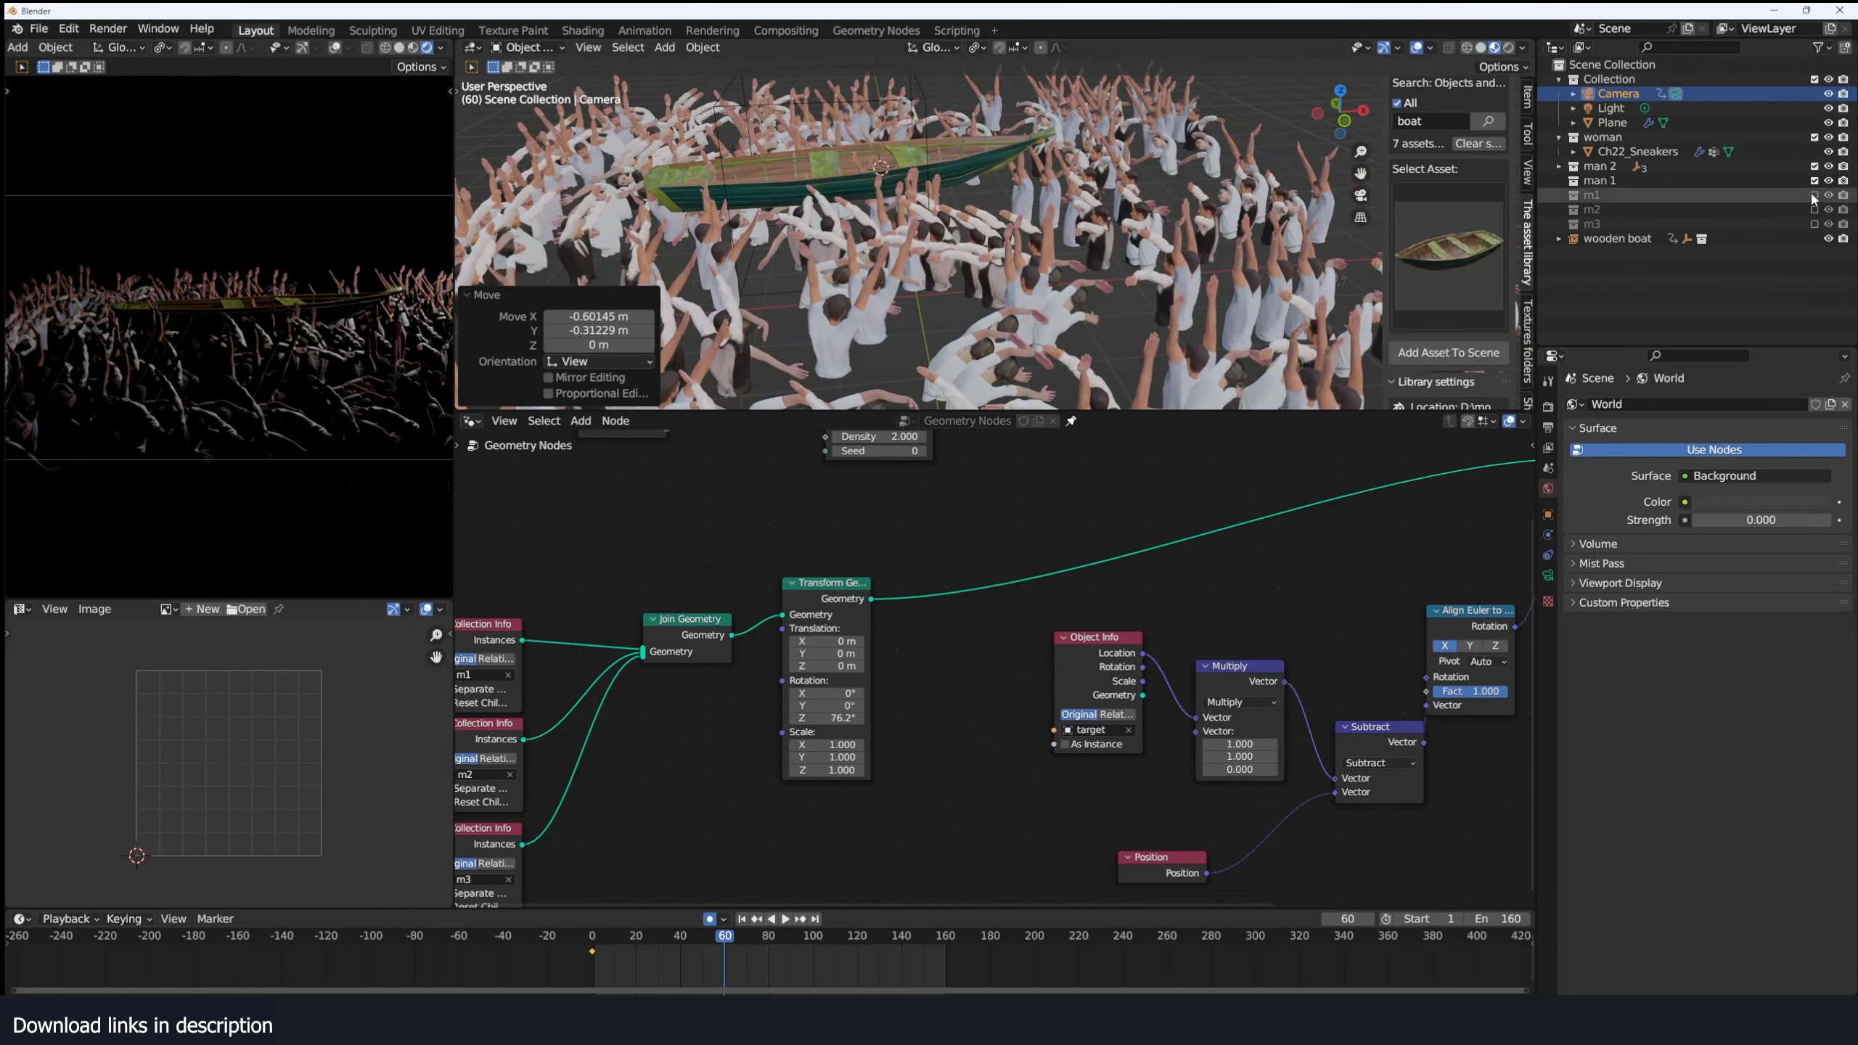
pyautogui.moveTo(1816, 196); pyautogui.dragTo(1819, 227)
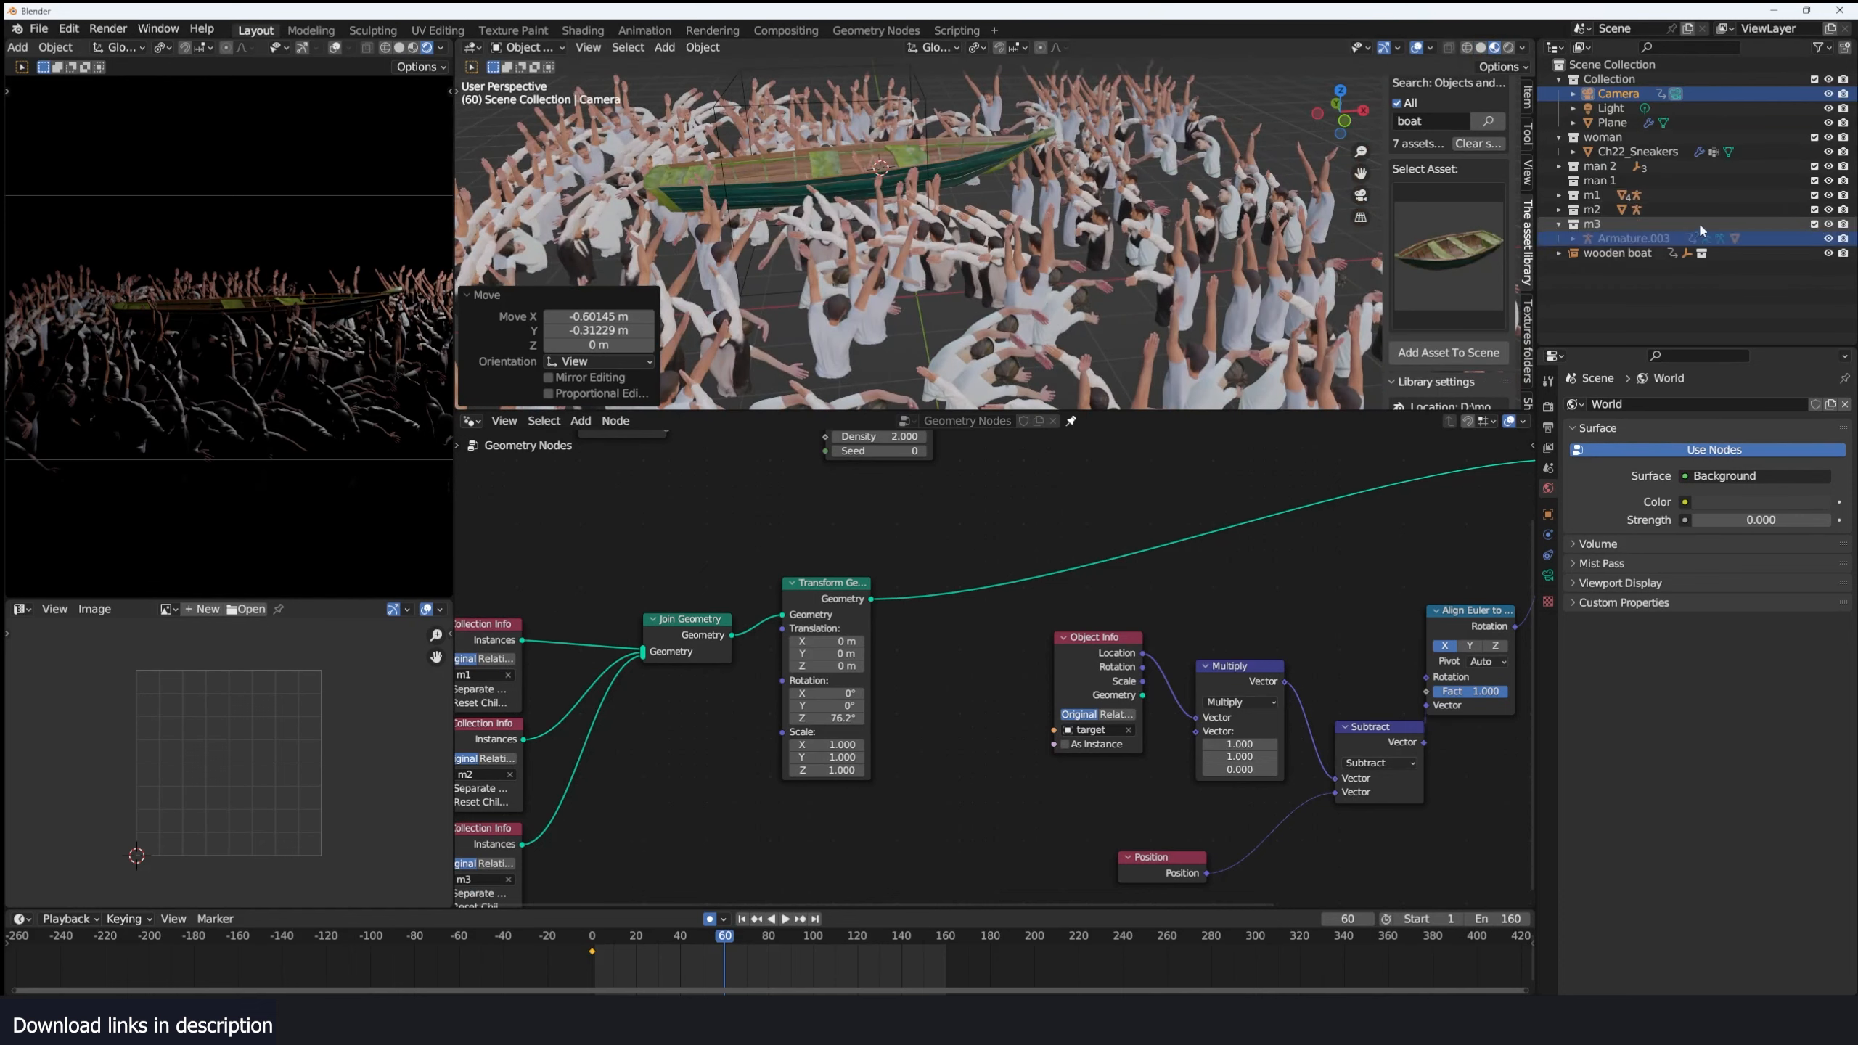
pyautogui.click(1559, 195)
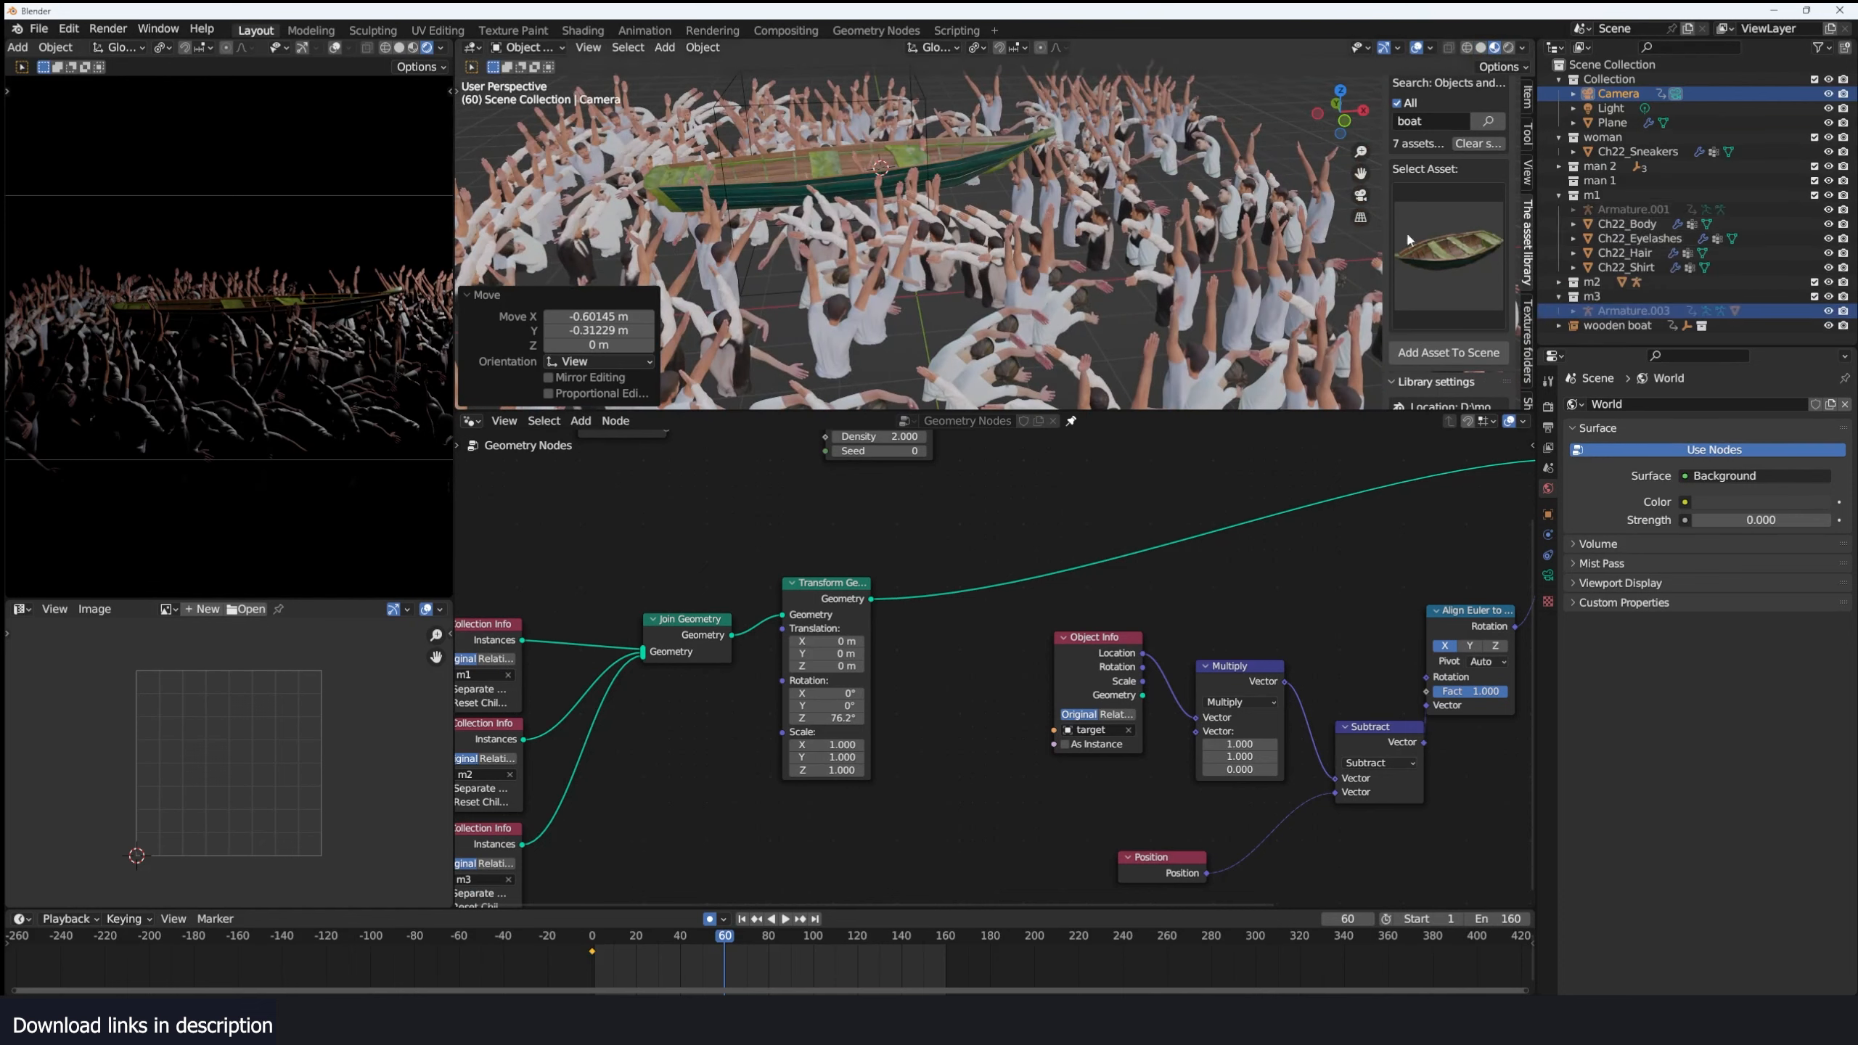
# Move the crowd plane into a new collection named crowd and exclude that collection from the view layer.
pyautogui.click(1124, 263)
pyautogui.press('m')
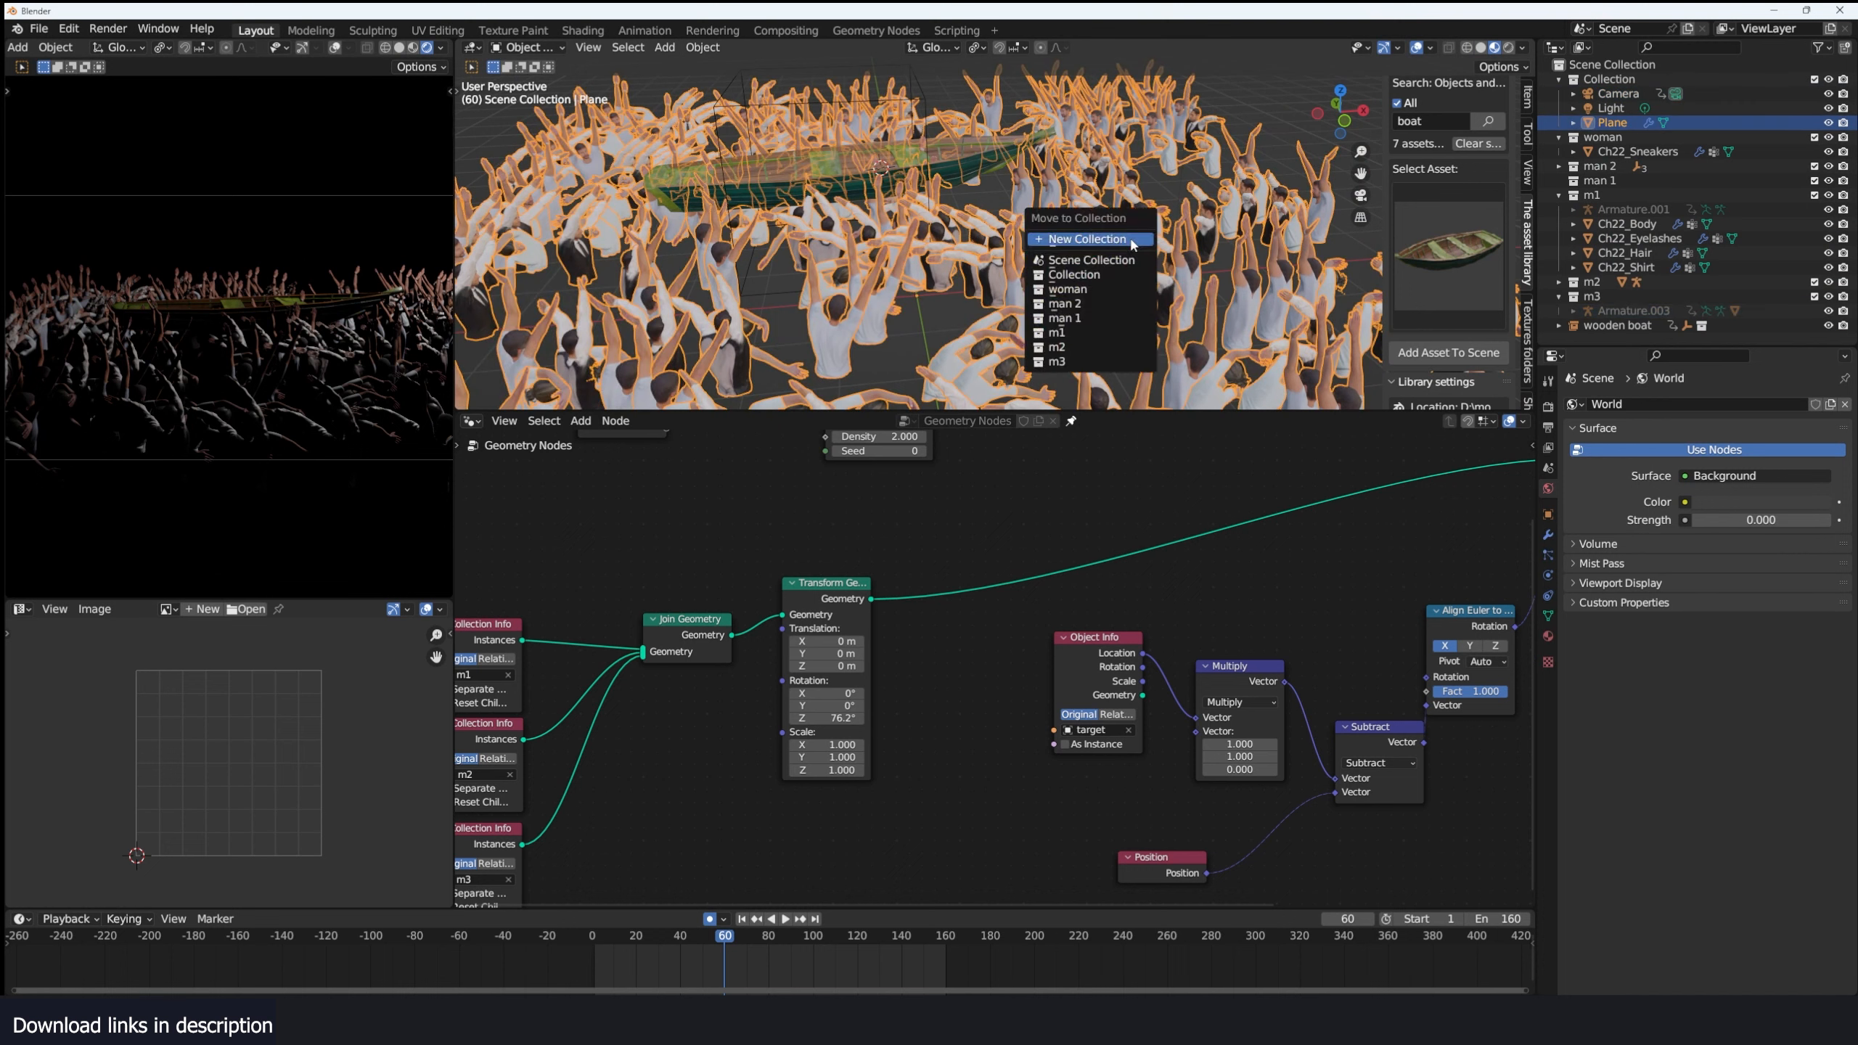
pyautogui.click(1132, 238)
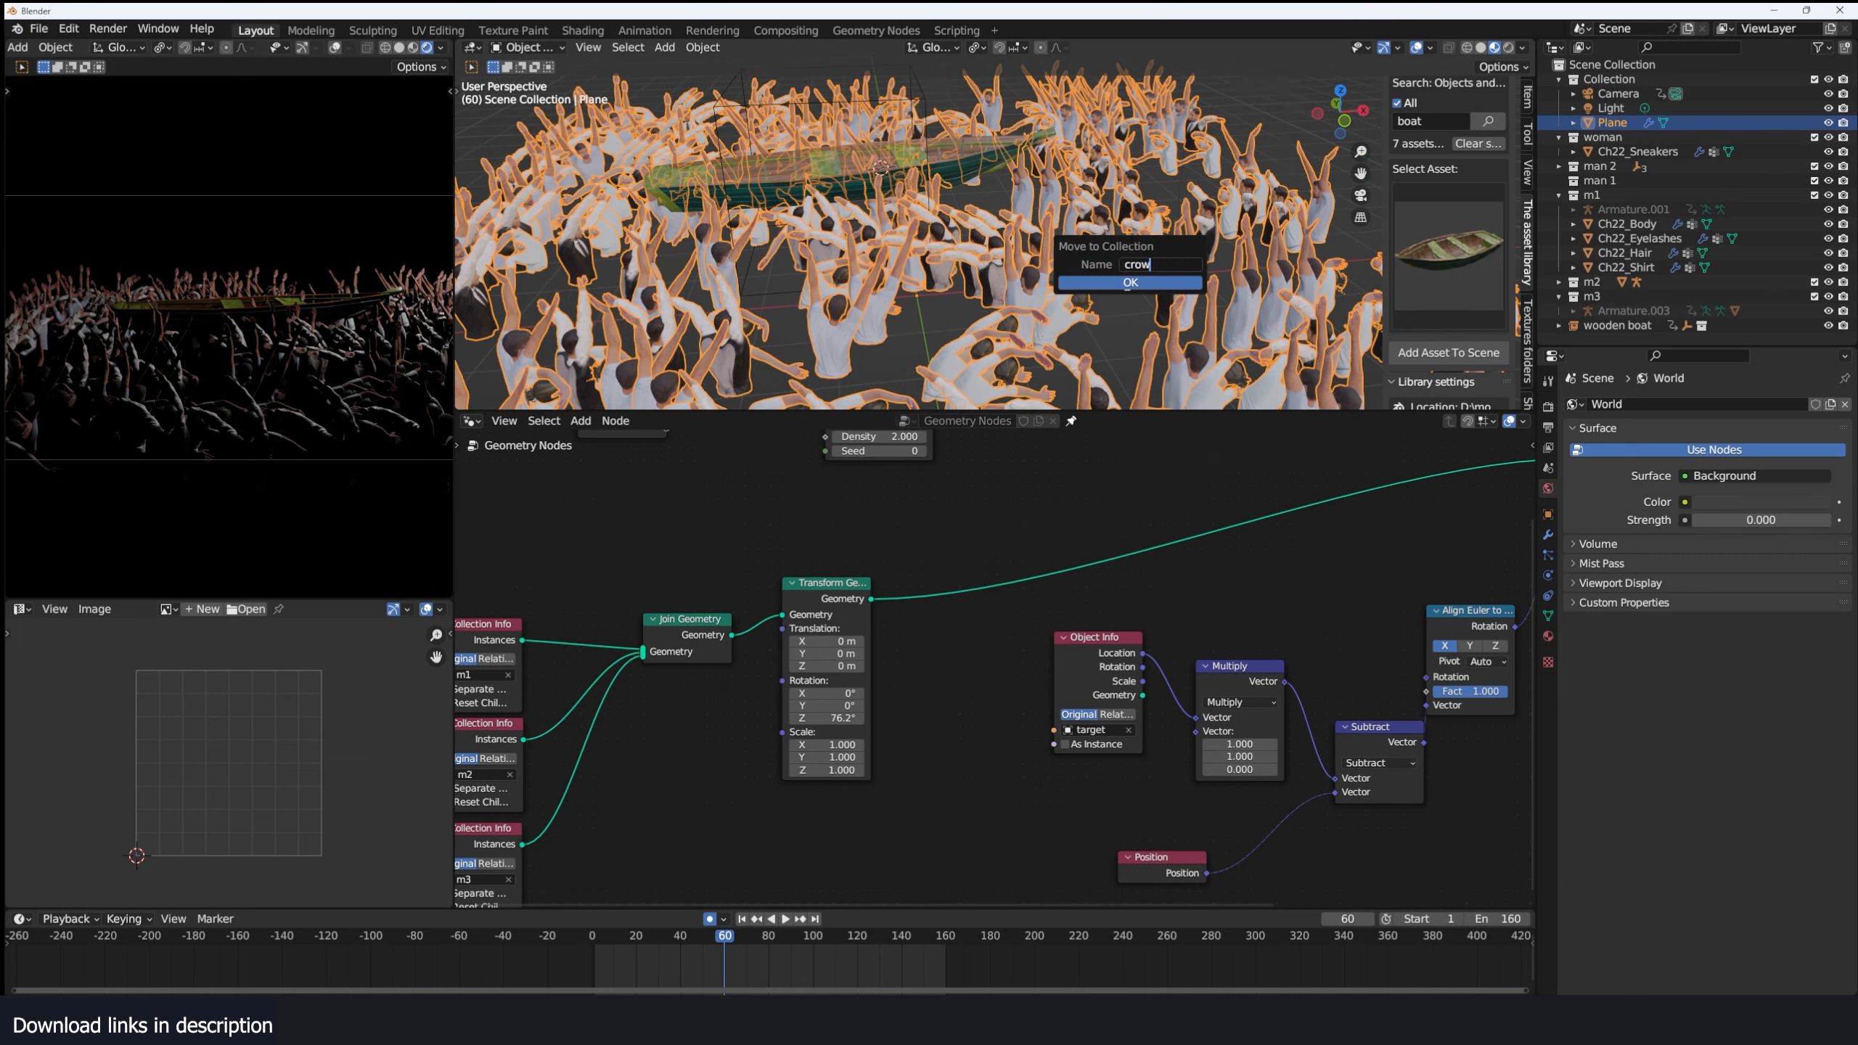
pyautogui.click(1128, 283)
pyautogui.click(1814, 311)
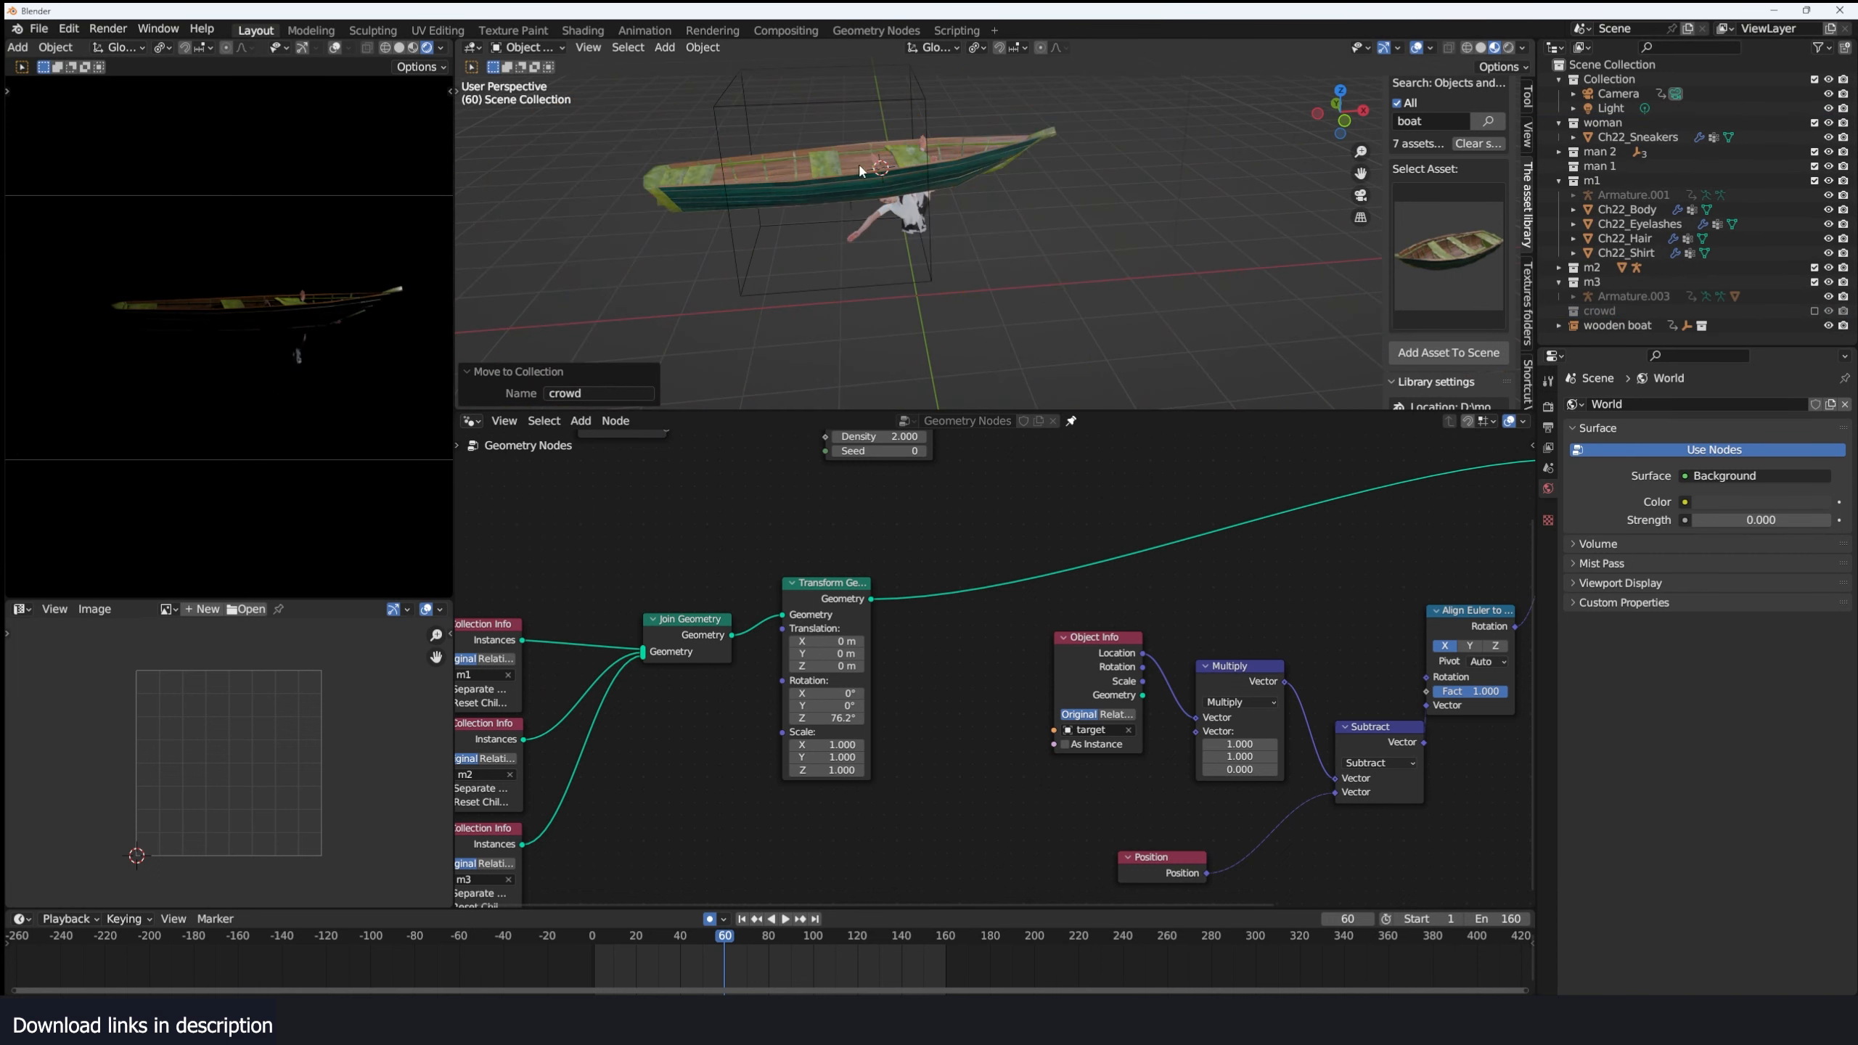
# Select the woman's shirt (Ch22_Shirt) and change the geometry node area to the Shader Editor.
pyautogui.moveTo(896, 148); pyautogui.dragTo(1101, 169, button='middle')
pyautogui.scroll(4, 1102, 170)
pyautogui.click(954, 222)
pyautogui.moveTo(954, 223); pyautogui.dragTo(887, 216, button='middle')
pyautogui.scroll(-1, 887, 217)
pyautogui.click(470, 421)
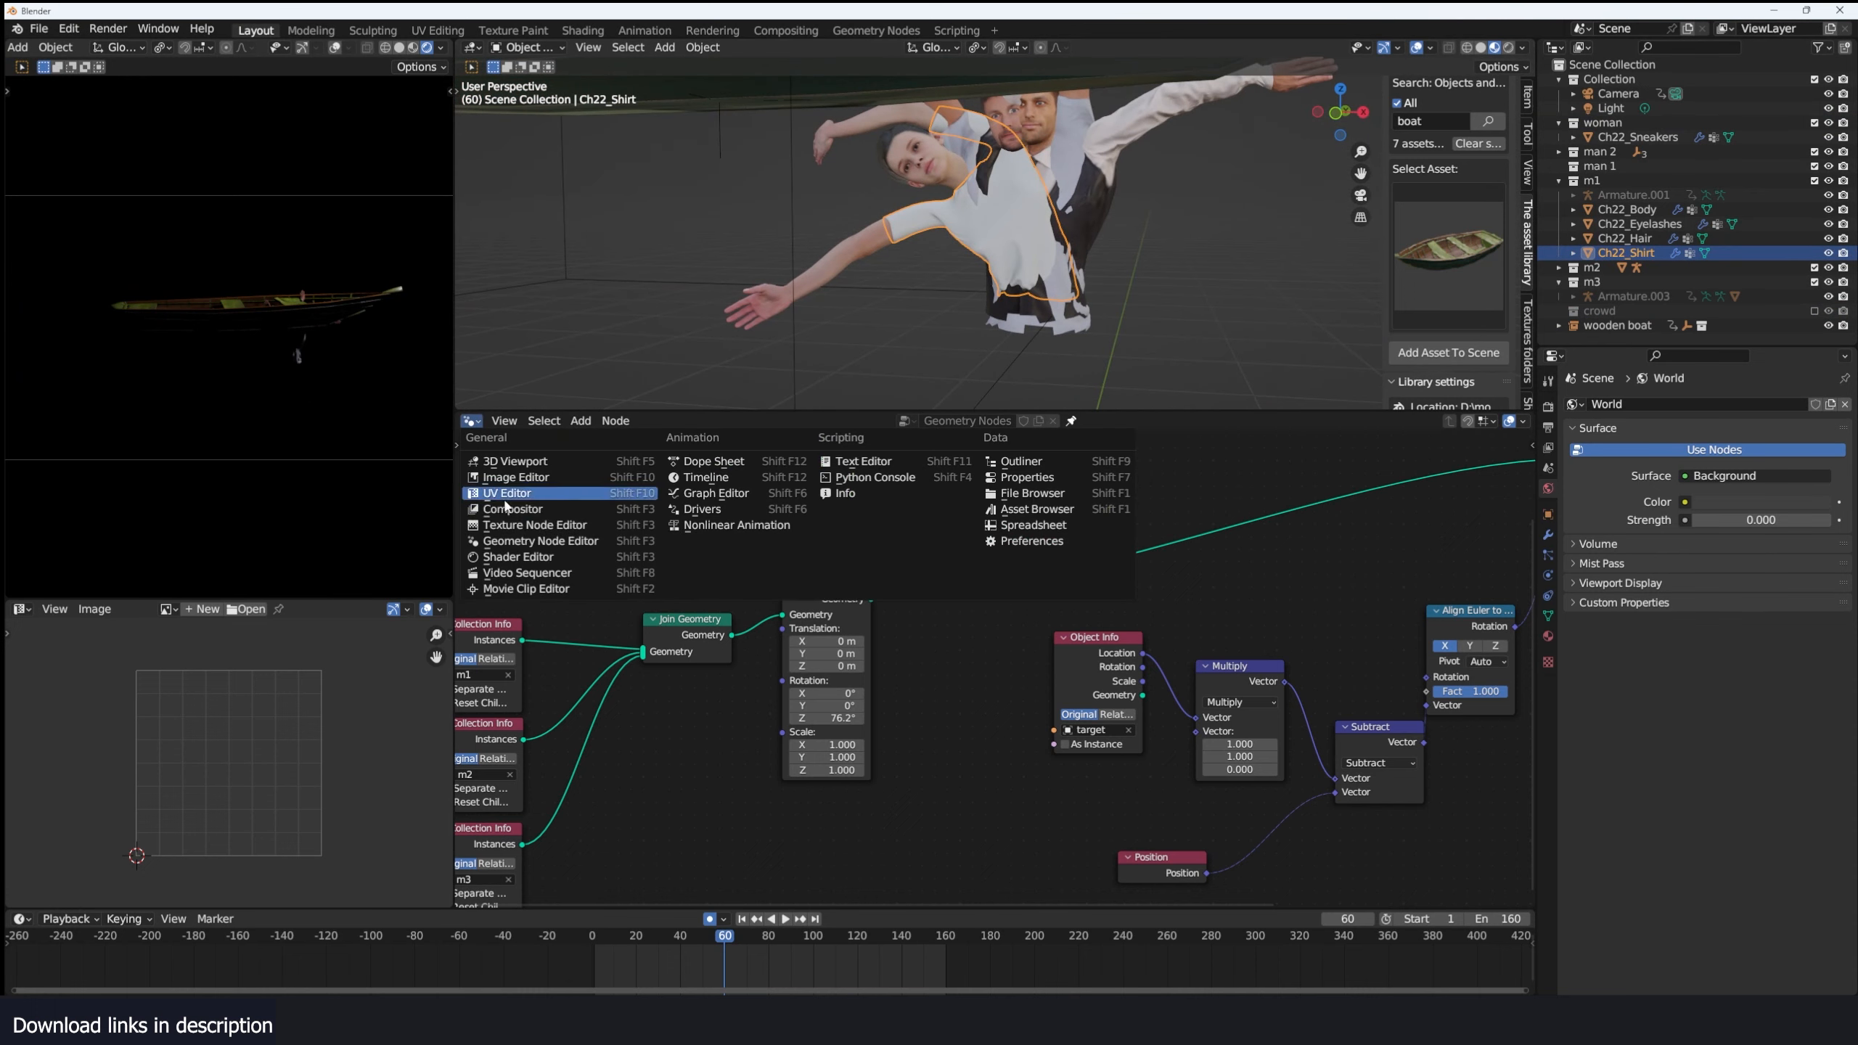
pyautogui.click(527, 541)
pyautogui.scroll(3, 1045, 199)
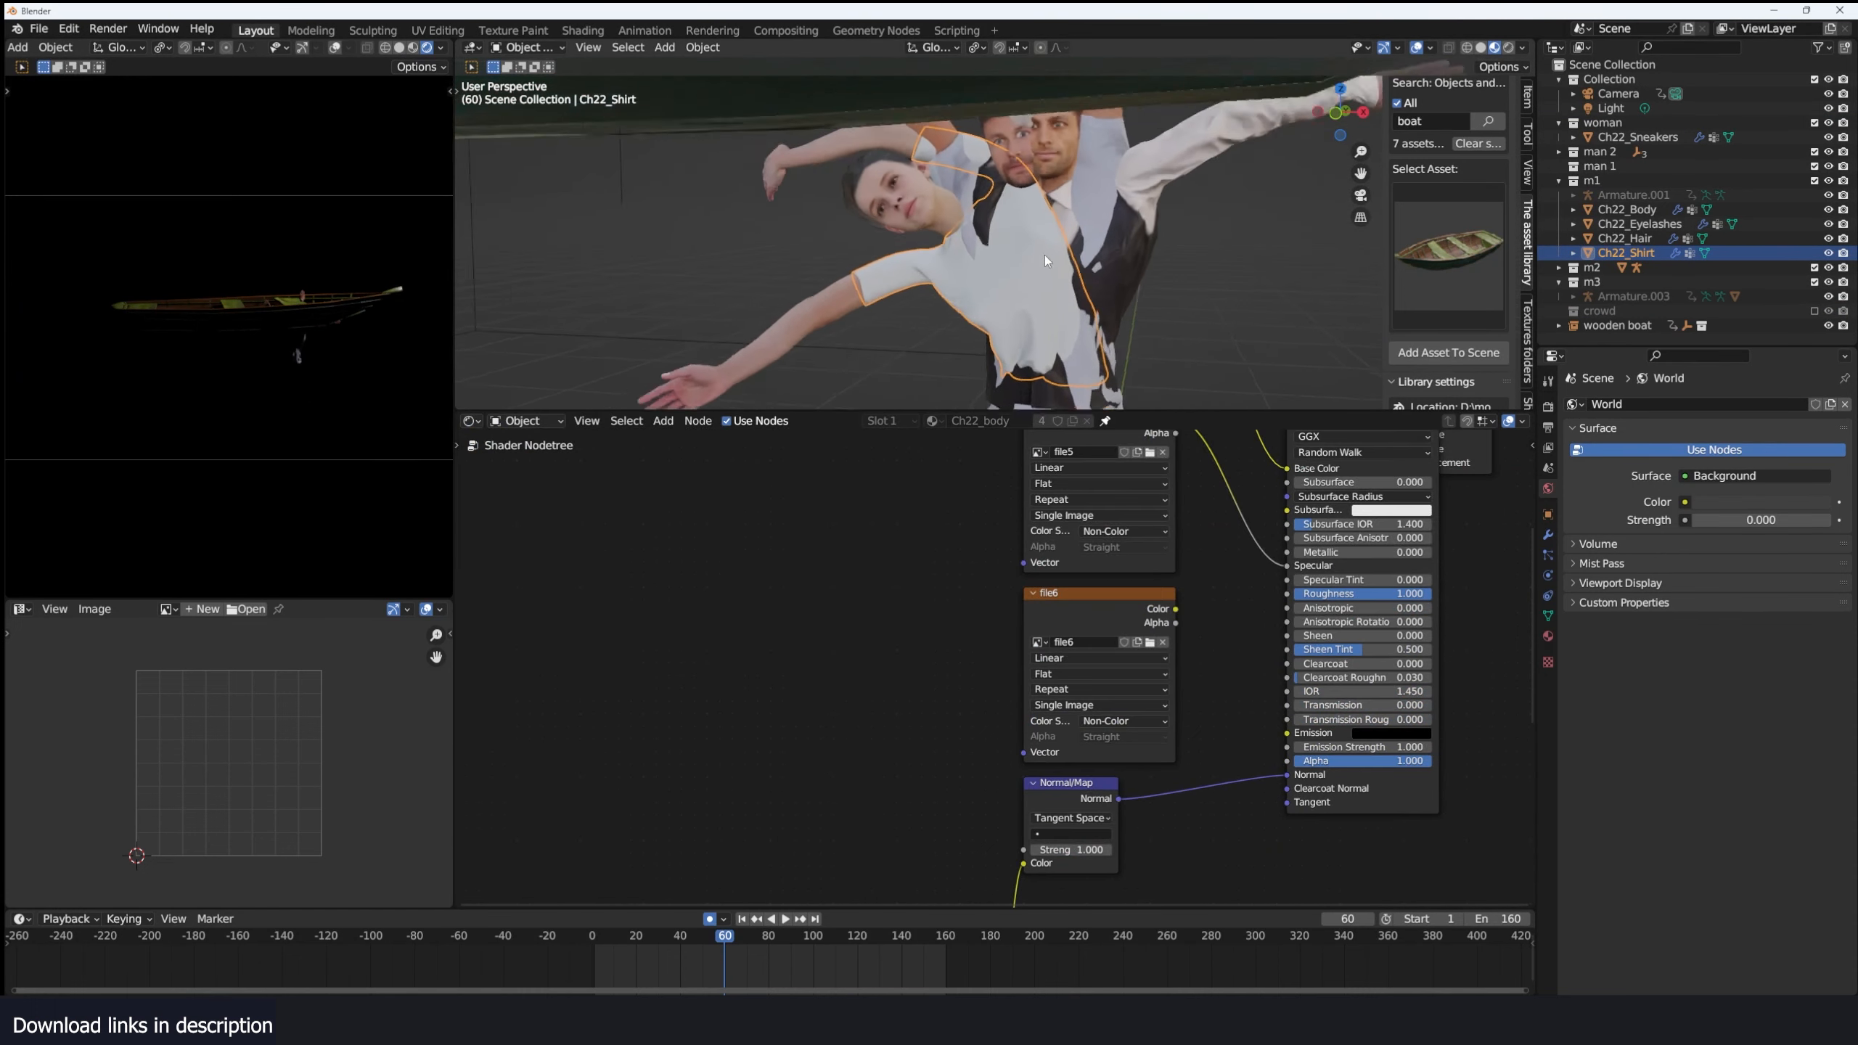
# Unpin the shader node tree and make the shirt's Ch22_body material a single-user copy.
pyautogui.moveTo(1166, 583); pyautogui.dragTo(954, 671, button='middle')
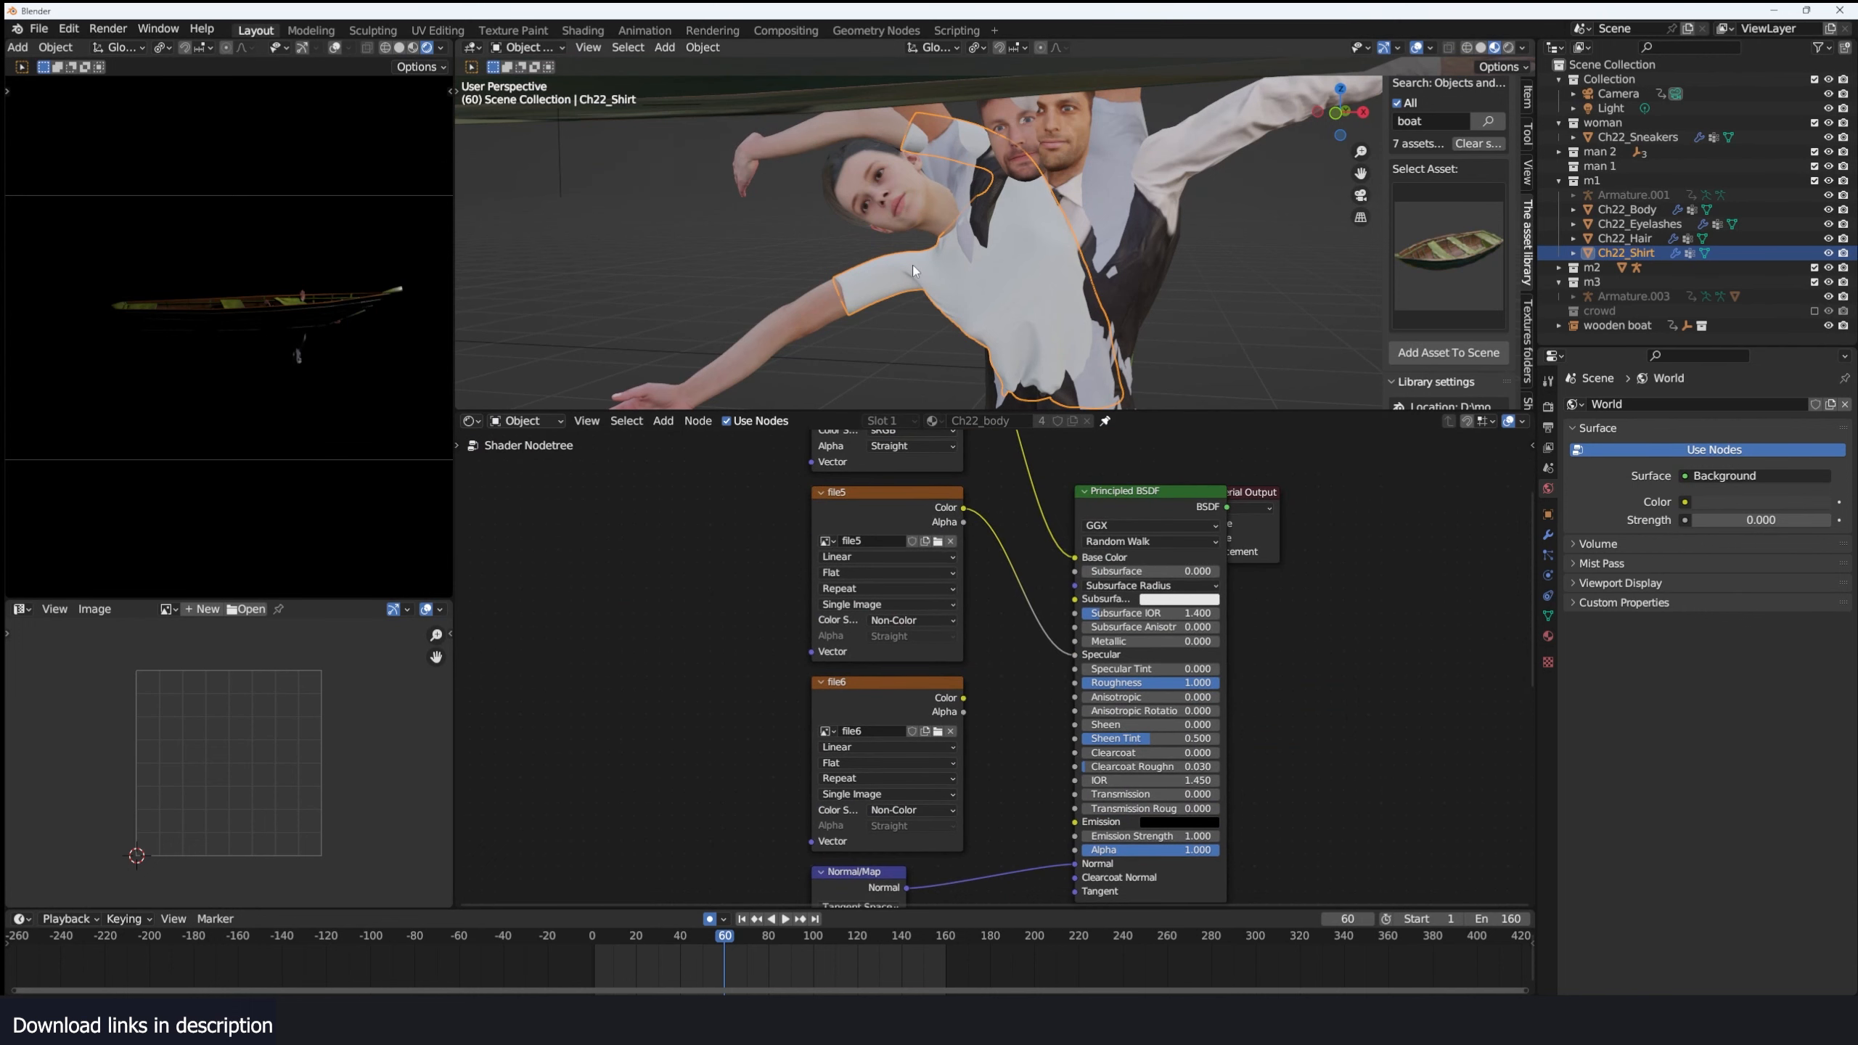
pyautogui.moveTo(961, 552); pyautogui.dragTo(884, 626, button='middle')
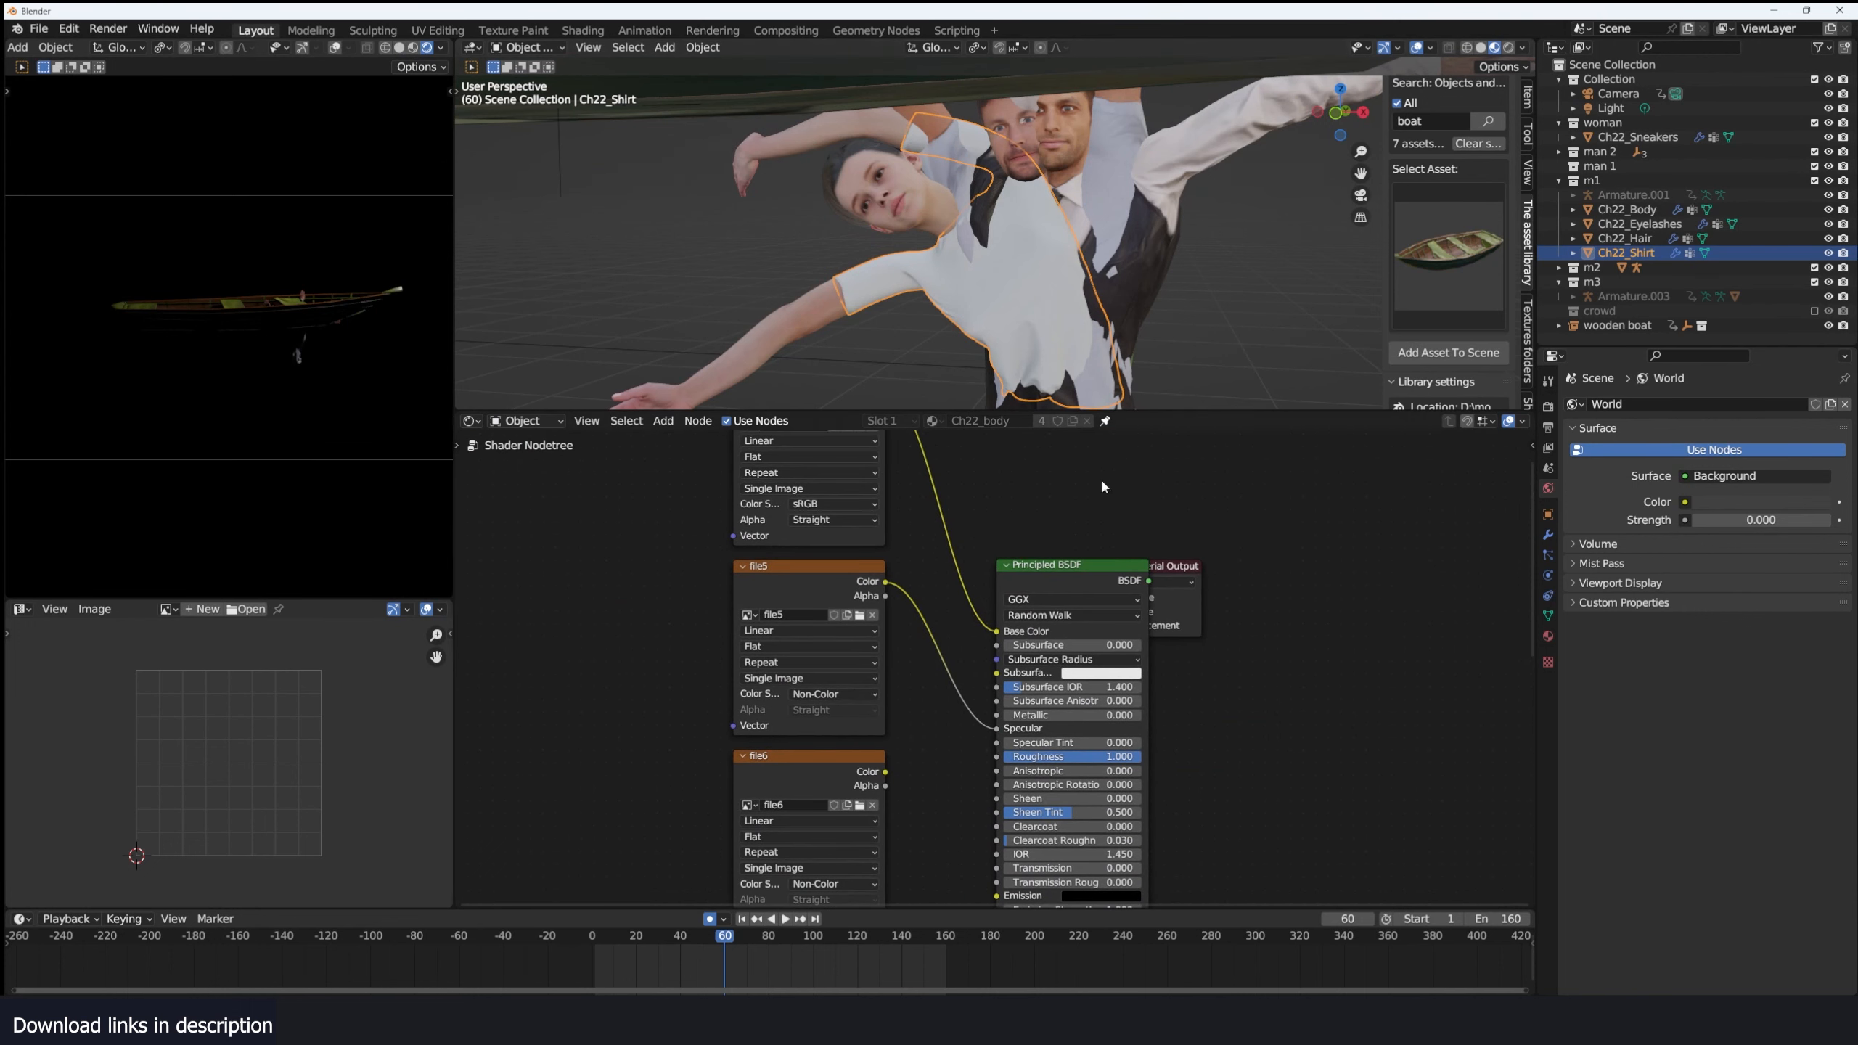
pyautogui.click(1104, 420)
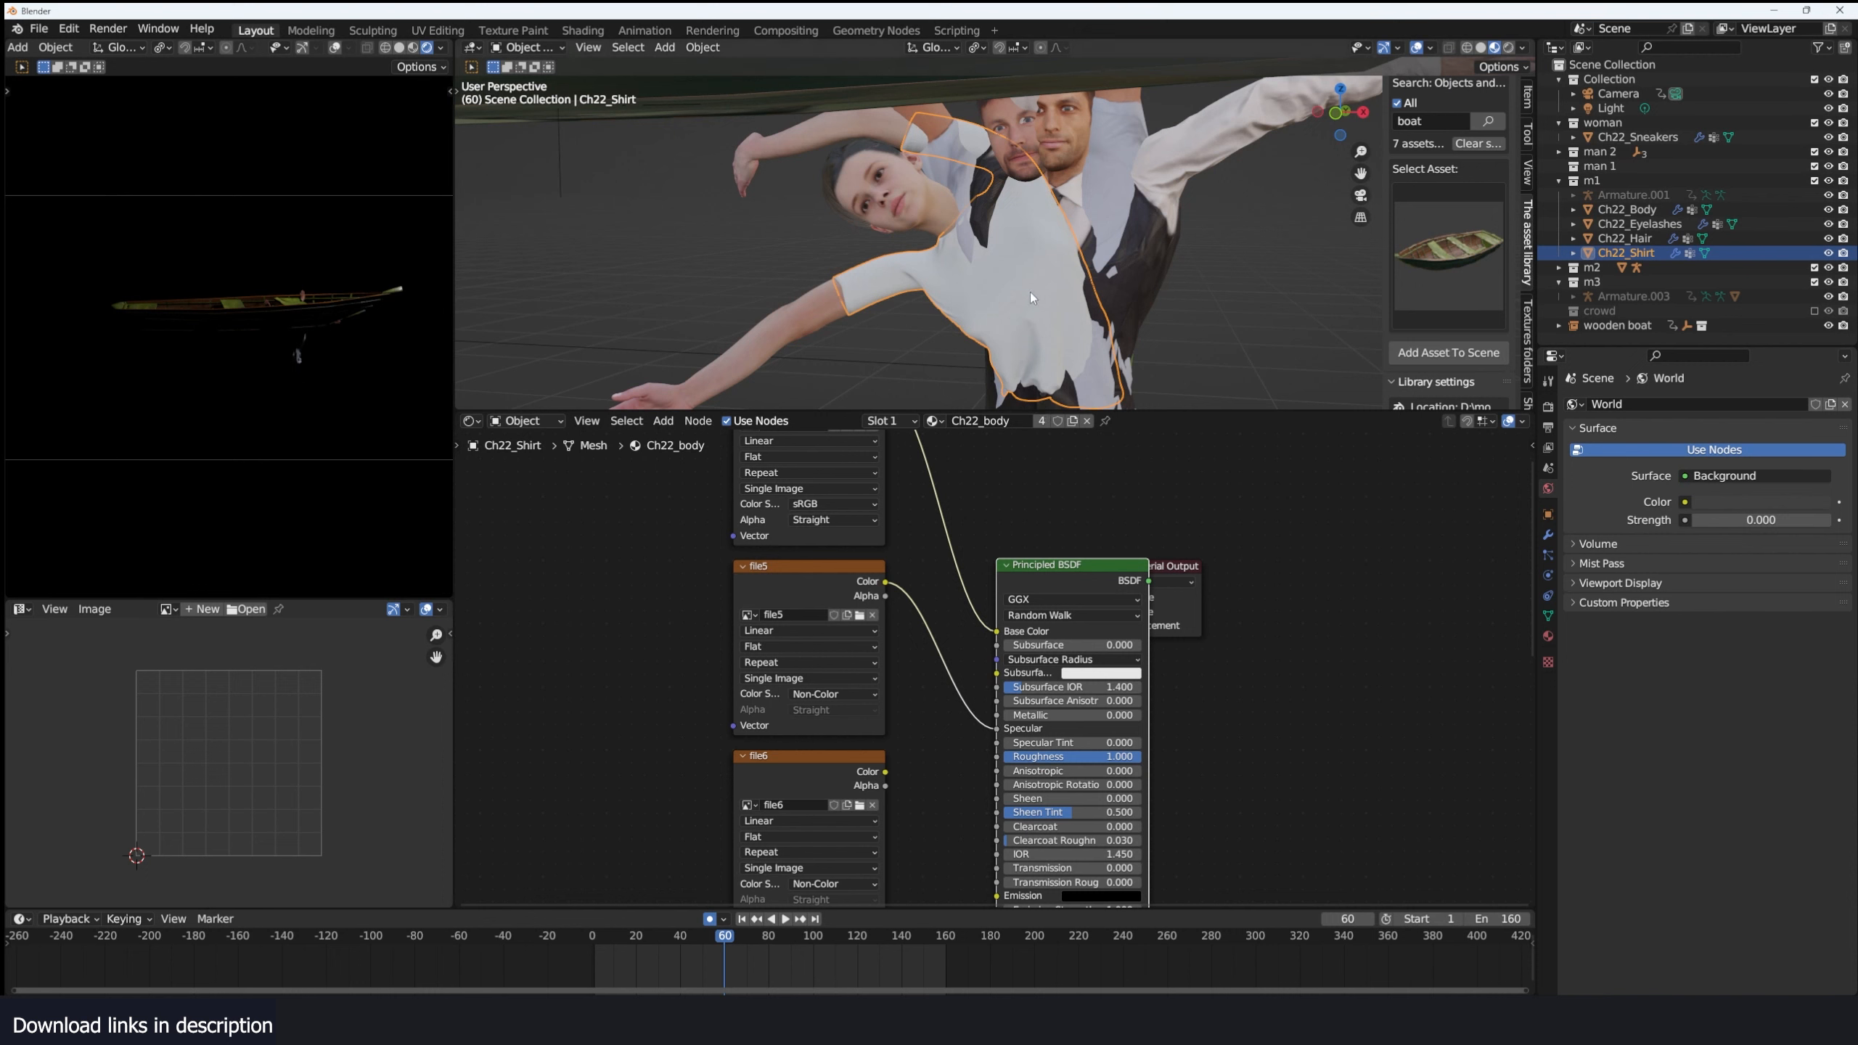
pyautogui.click(1041, 421)
# Disconnect the file1 texture from the shirt material's Base Color and set that color to near black.
pyautogui.moveTo(957, 483); pyautogui.dragTo(1007, 599, button='middle')
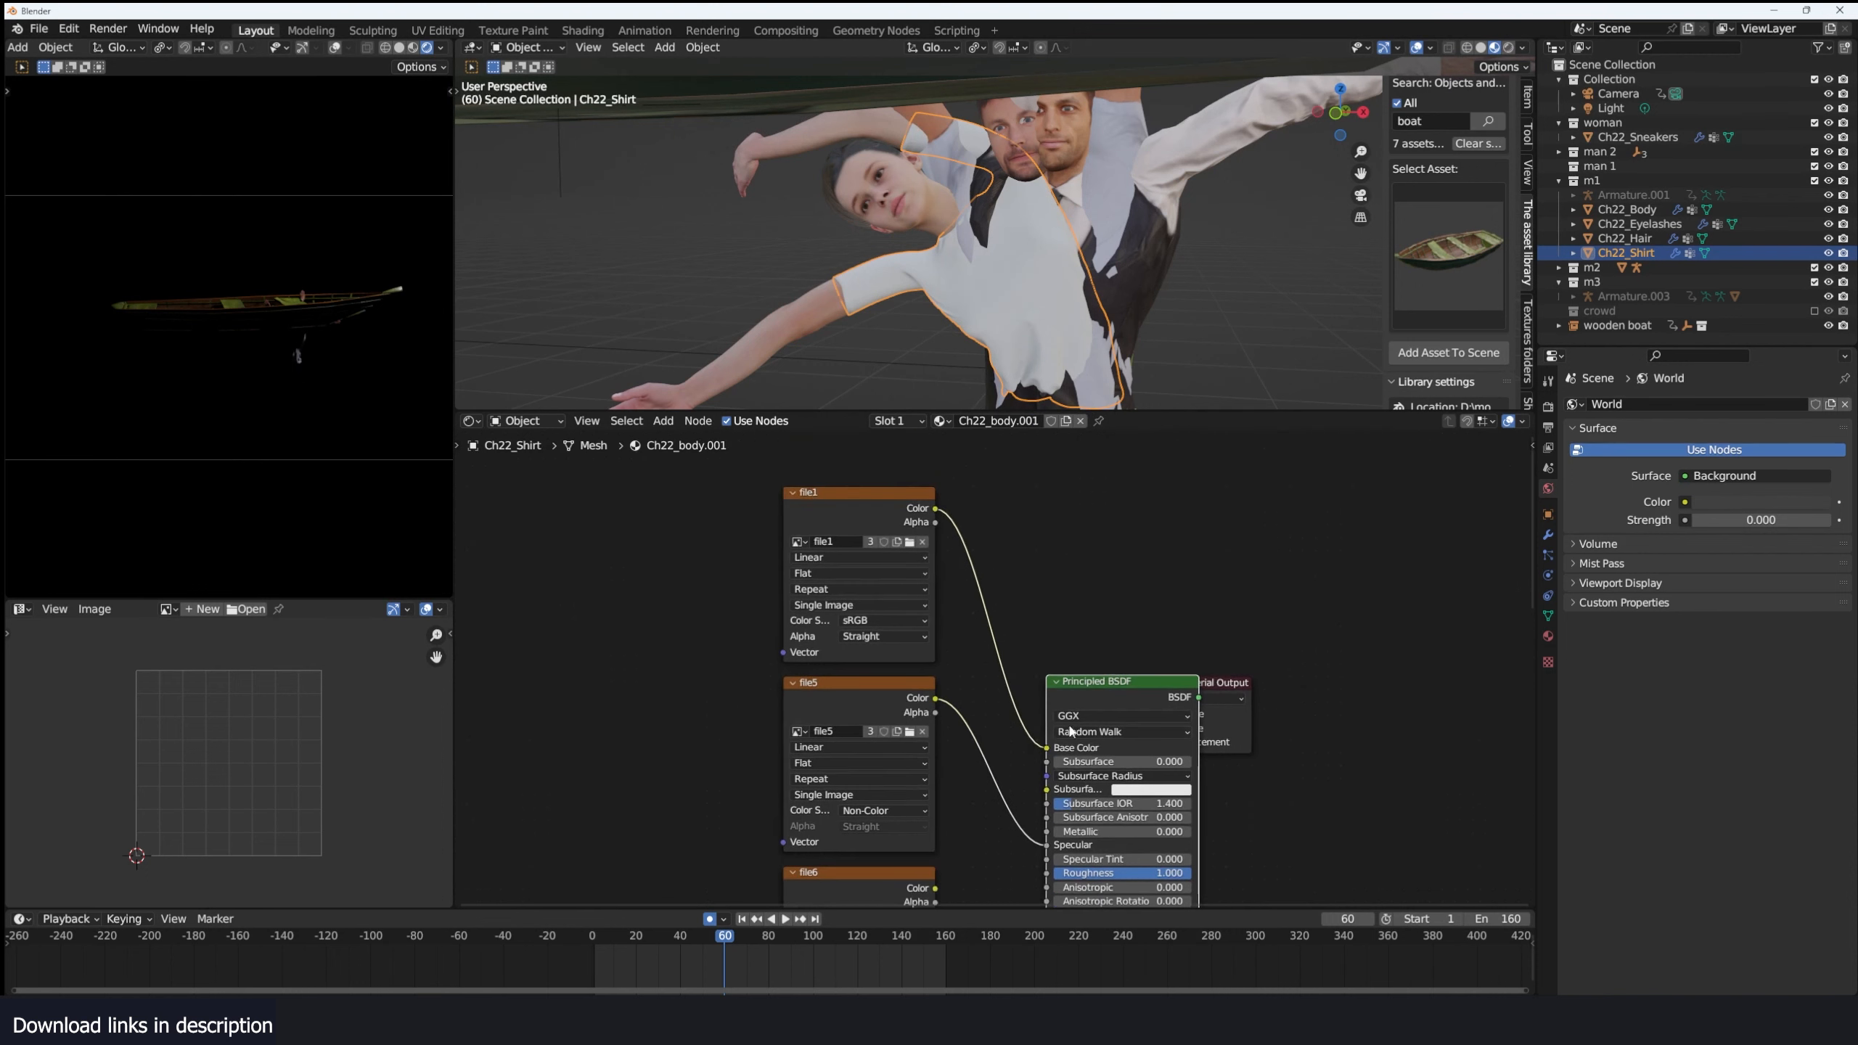
pyautogui.moveTo(1055, 748); pyautogui.dragTo(1013, 756)
pyautogui.click(1149, 749)
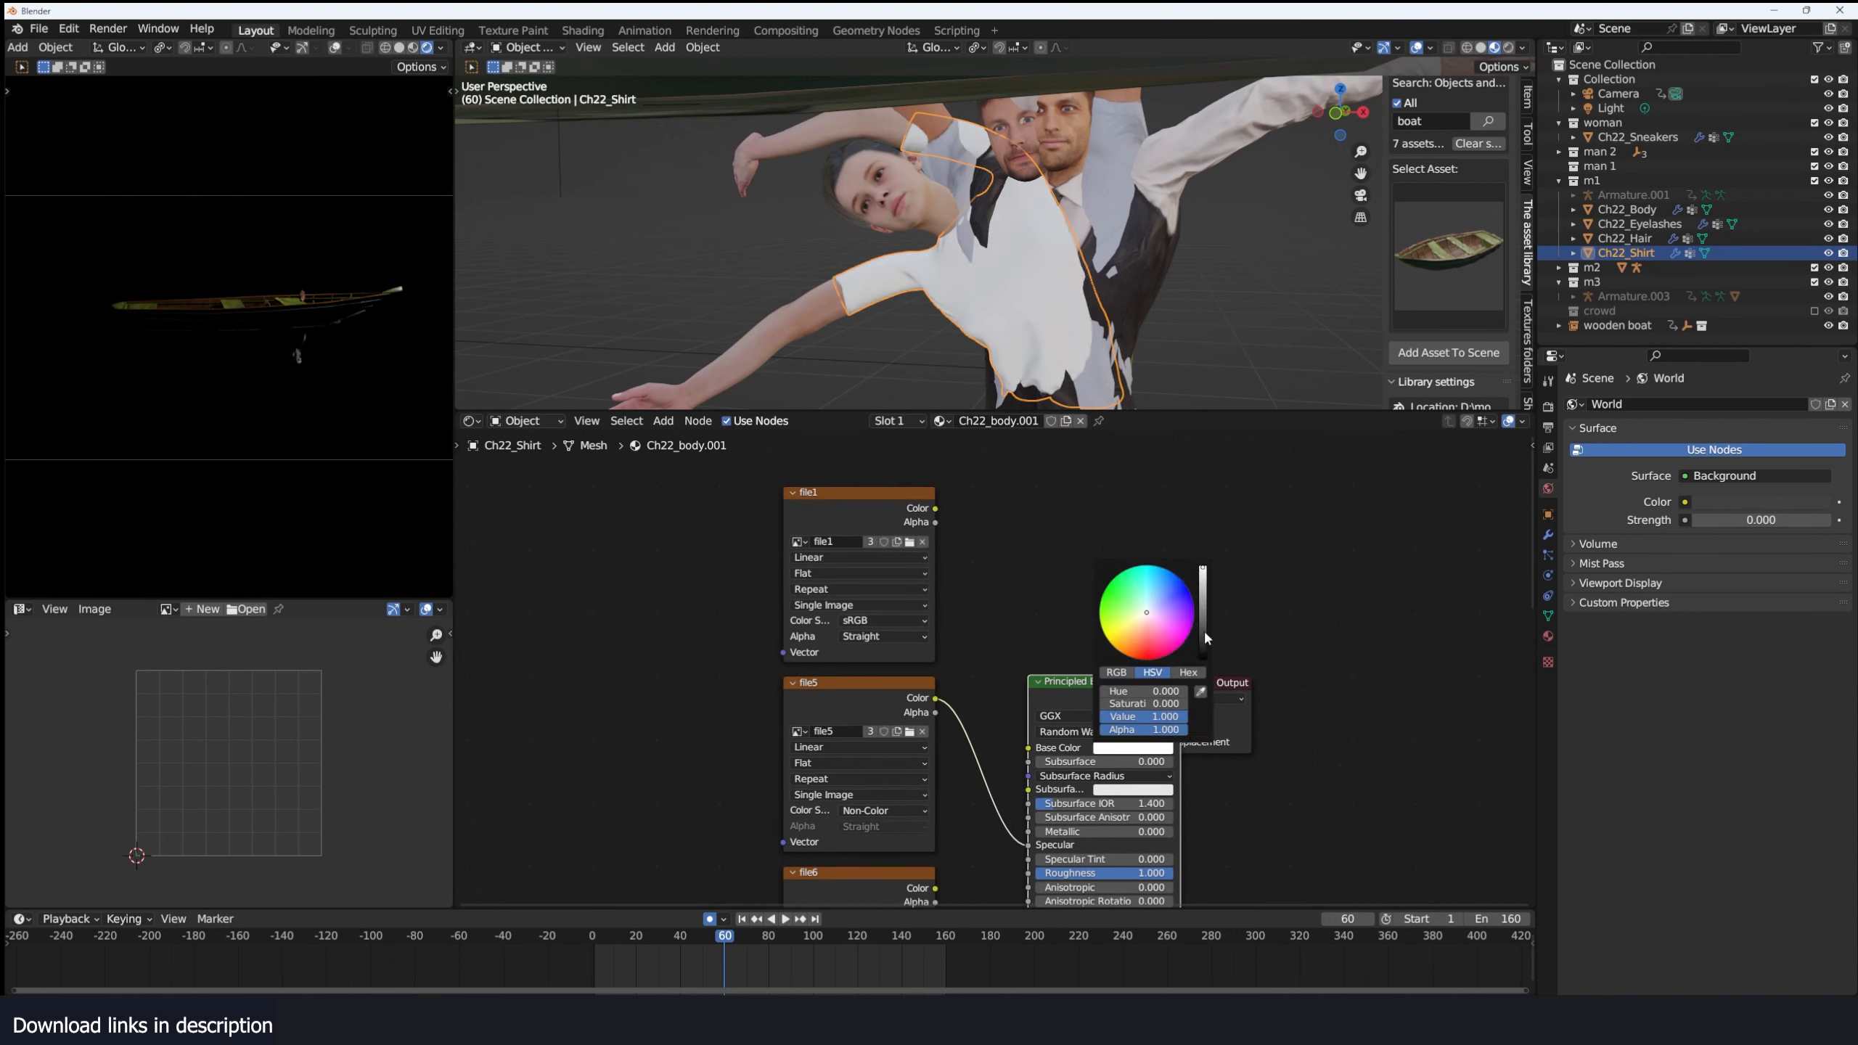
pyautogui.moveTo(1204, 572); pyautogui.dragTo(1204, 651)
# Delete the file5 and file6 image texture nodes from the woman's shirt material.
pyautogui.click(699, 741)
pyautogui.moveTo(698, 741); pyautogui.dragTo(791, 659, button='middle')
pyautogui.click(942, 623)
pyautogui.press('x')
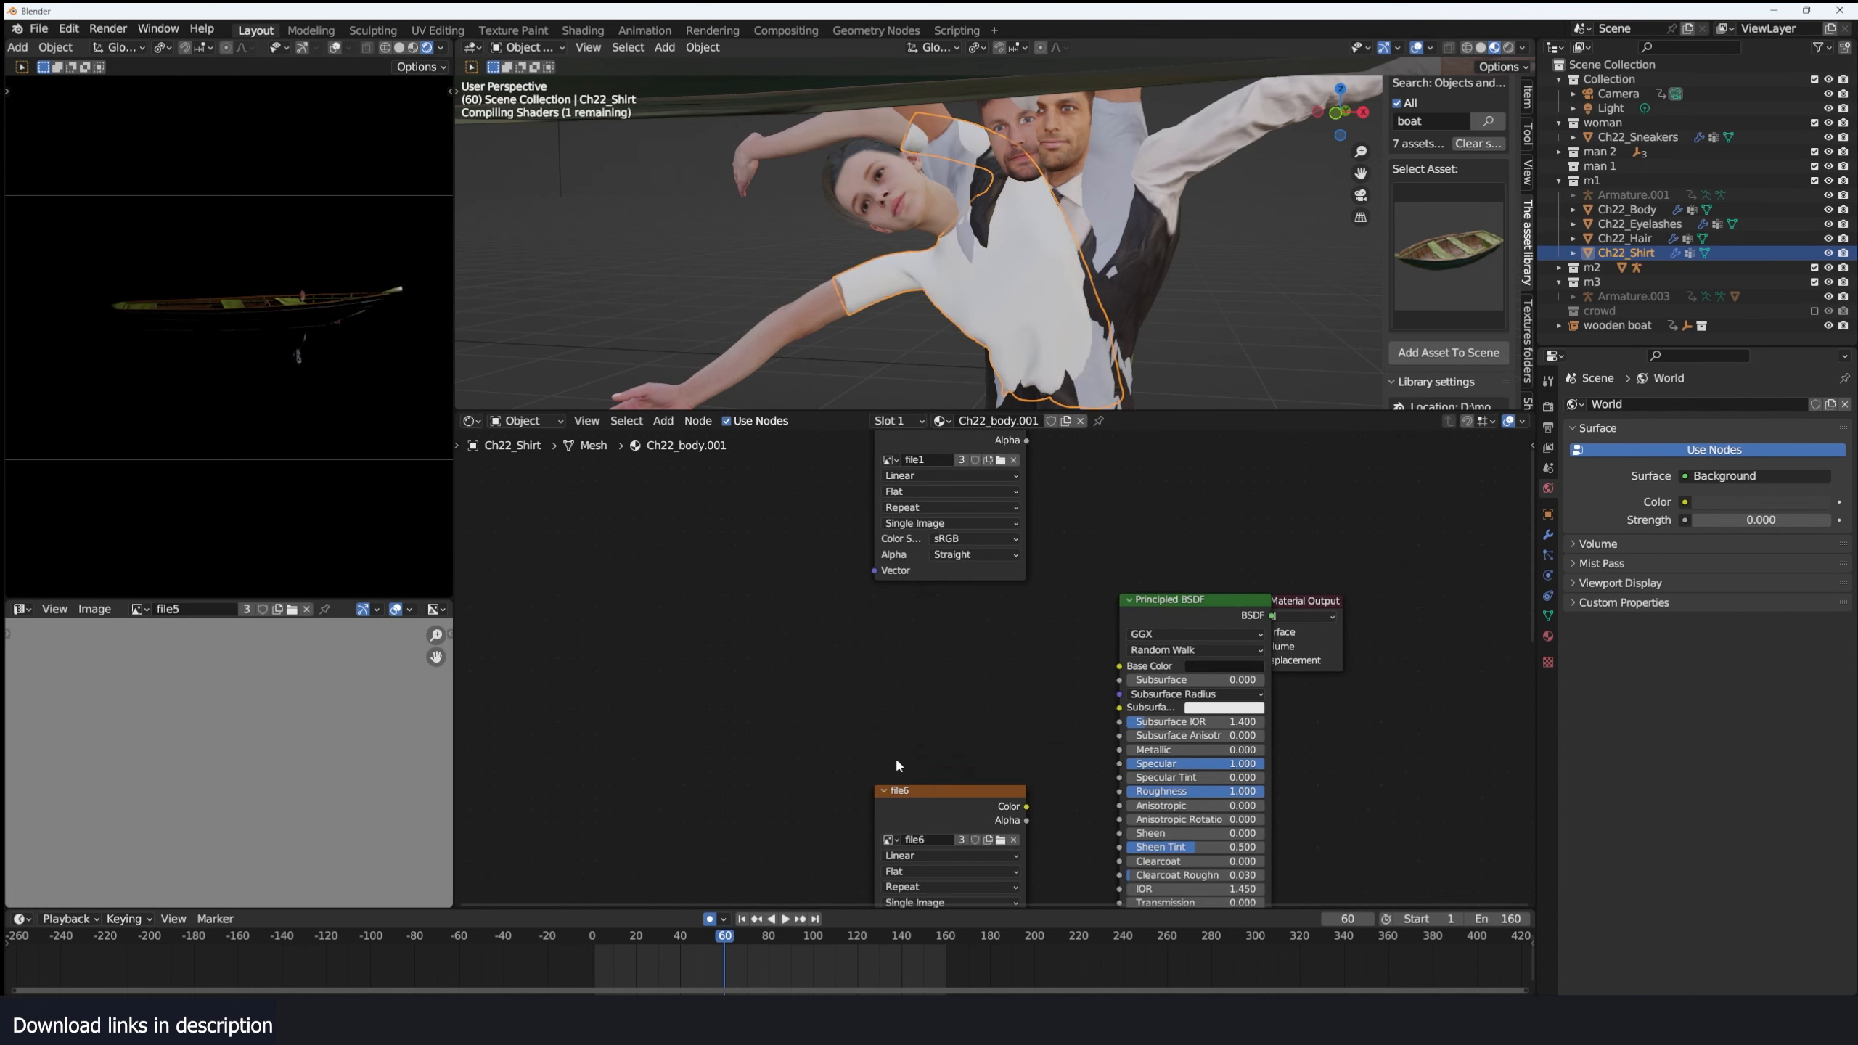
pyautogui.moveTo(877, 791); pyautogui.dragTo(897, 695, button='middle')
pyautogui.click(959, 734)
pyautogui.press('x')
pyautogui.moveTo(986, 744); pyautogui.dragTo(839, 675, button='middle')
pyautogui.scroll(-9, 841, 788)
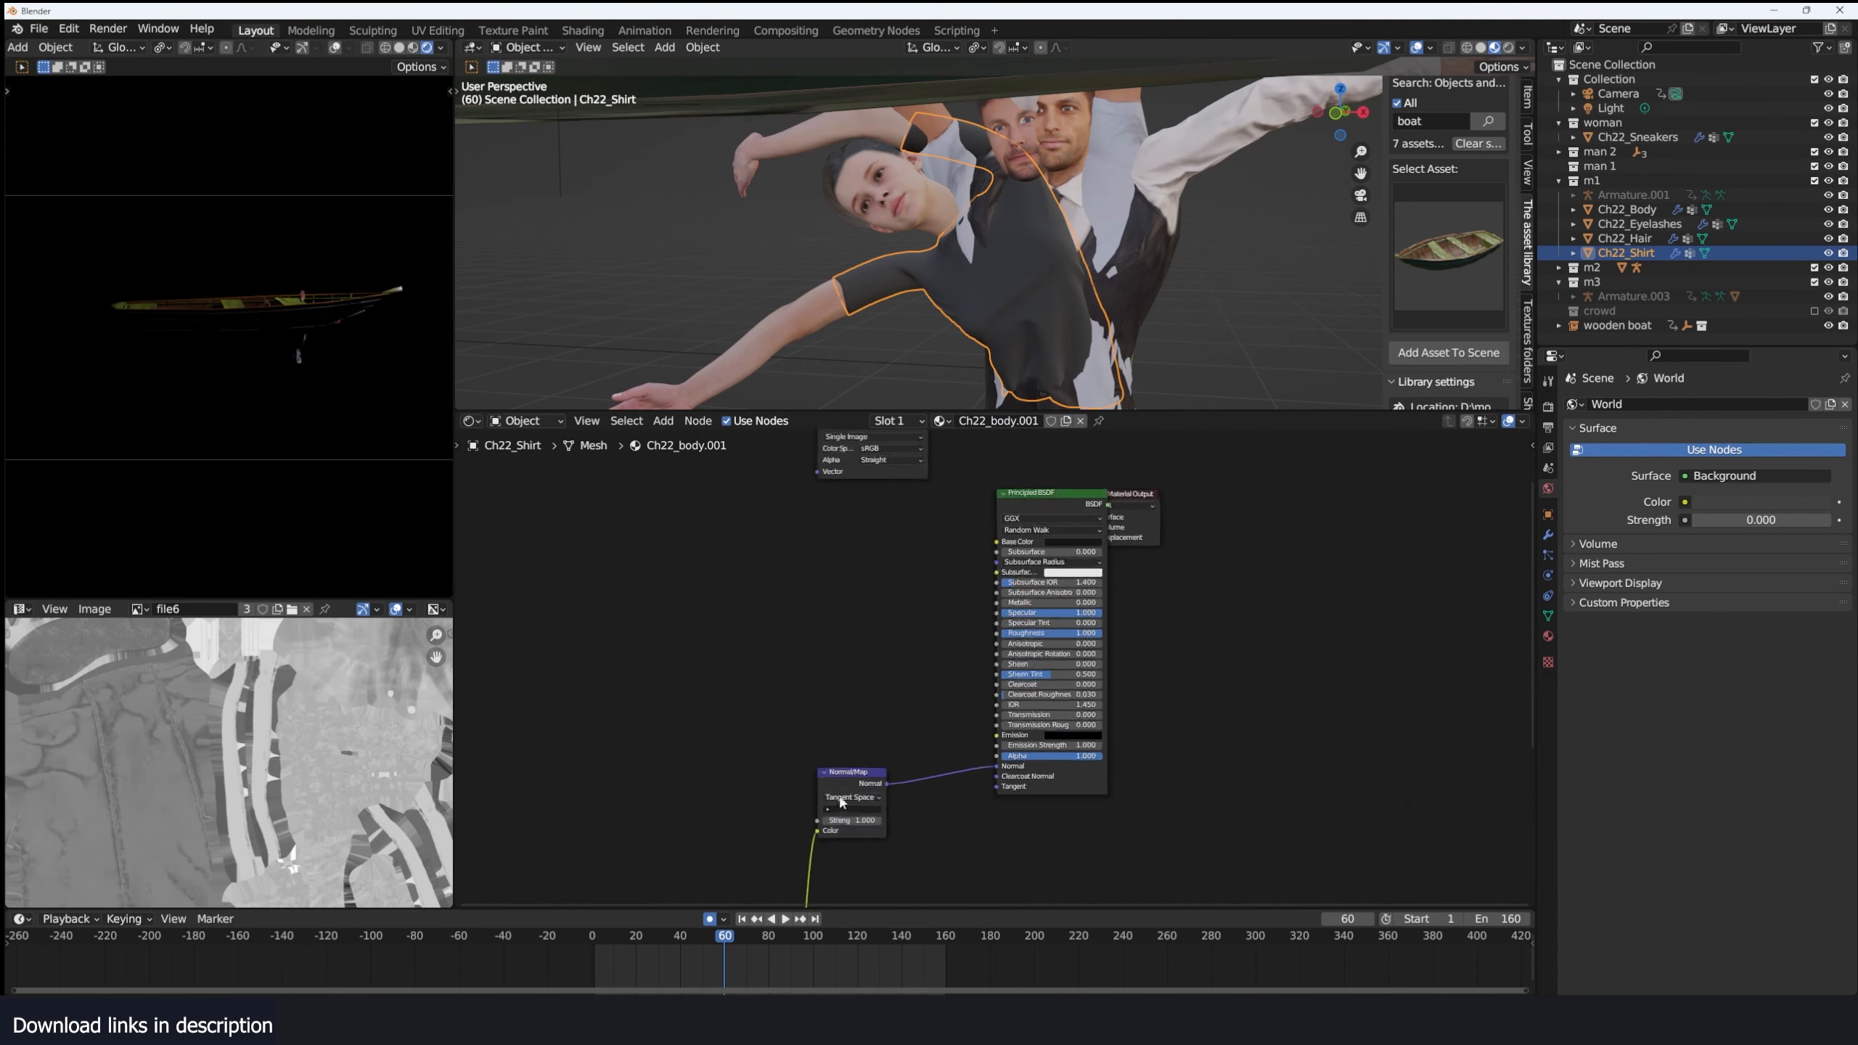
# Move the file3 normal texture node close to the Normal Map node in the shirt material.
pyautogui.moveTo(854, 792); pyautogui.dragTo(944, 695, button='middle')
pyautogui.moveTo(909, 880); pyautogui.dragTo(887, 718)
pyautogui.scroll(3, 888, 719)
pyautogui.moveTo(900, 637); pyautogui.dragTo(773, 800, button='middle')
# Isolate the man in the vest in local view and open his mesh in Edit Mode from the front with nothing selected.
pyautogui.moveTo(1119, 285); pyautogui.dragTo(1039, 267, button='middle')
pyautogui.scroll(-3, 1031, 273)
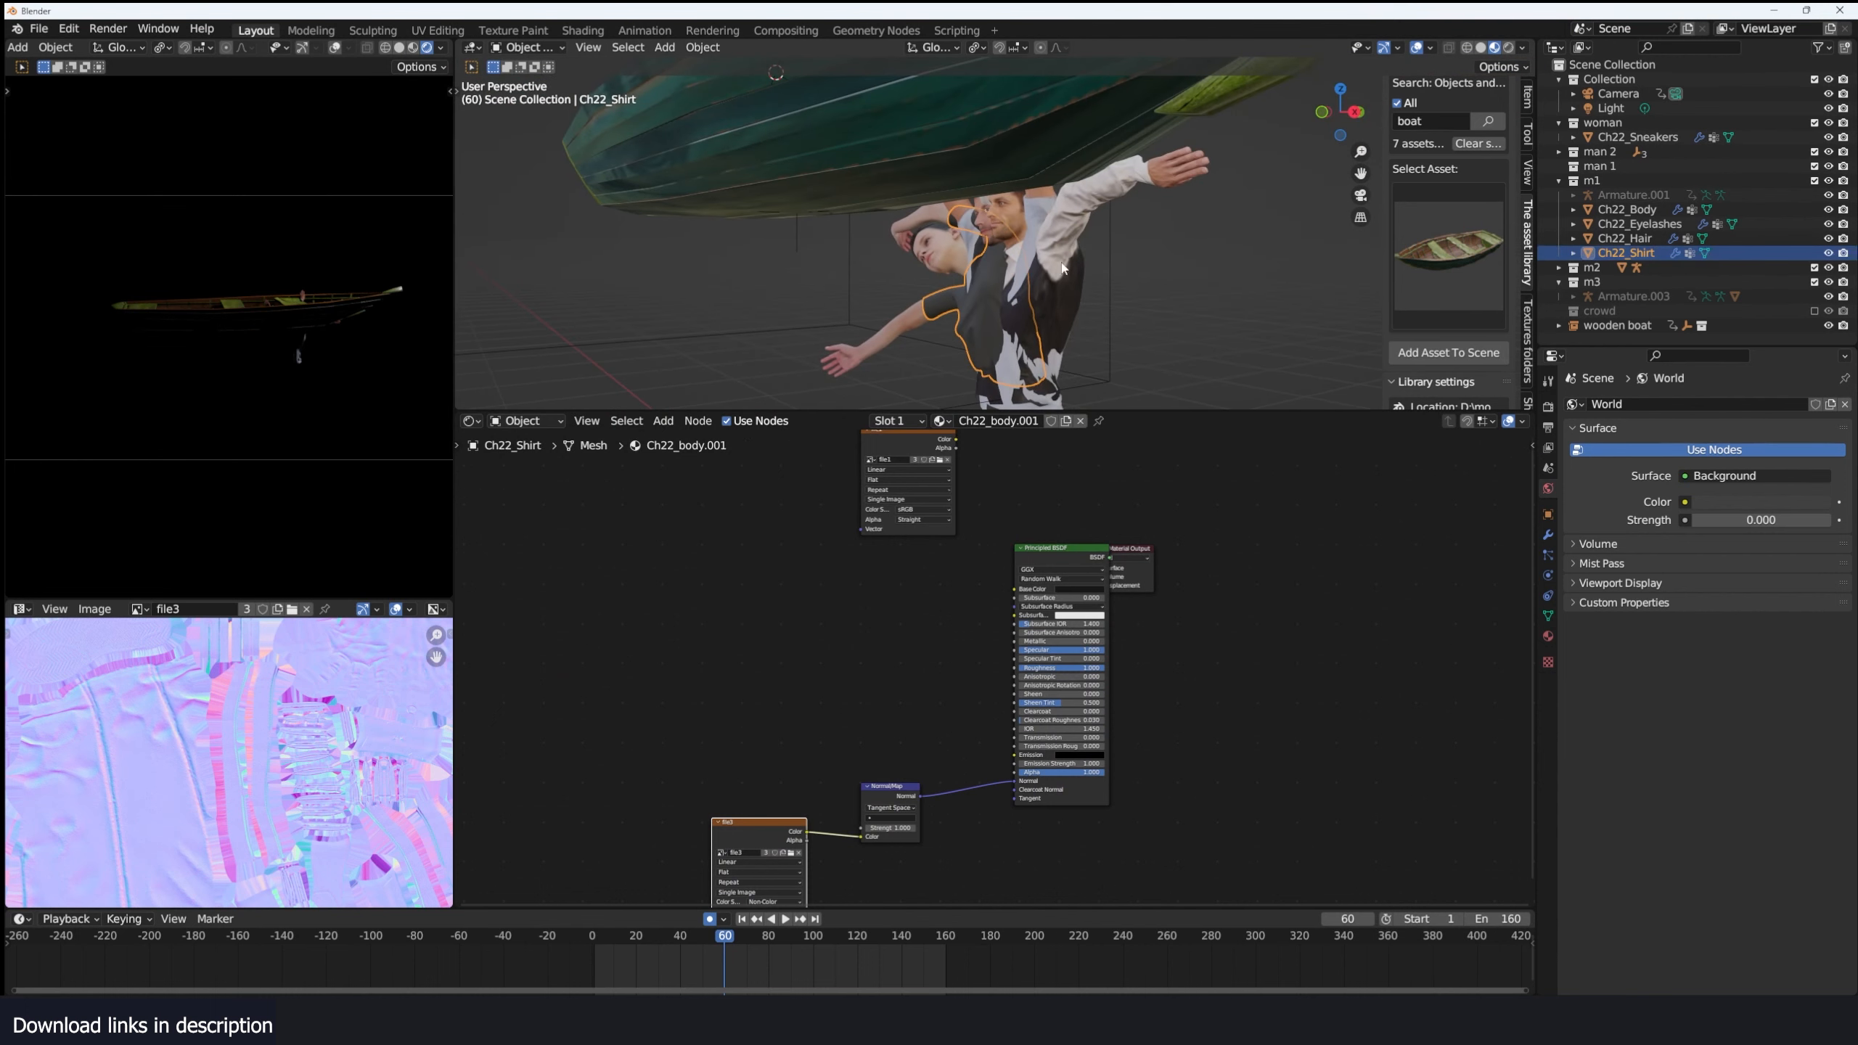
pyautogui.click(1062, 296)
pyautogui.press('KP_Divide')
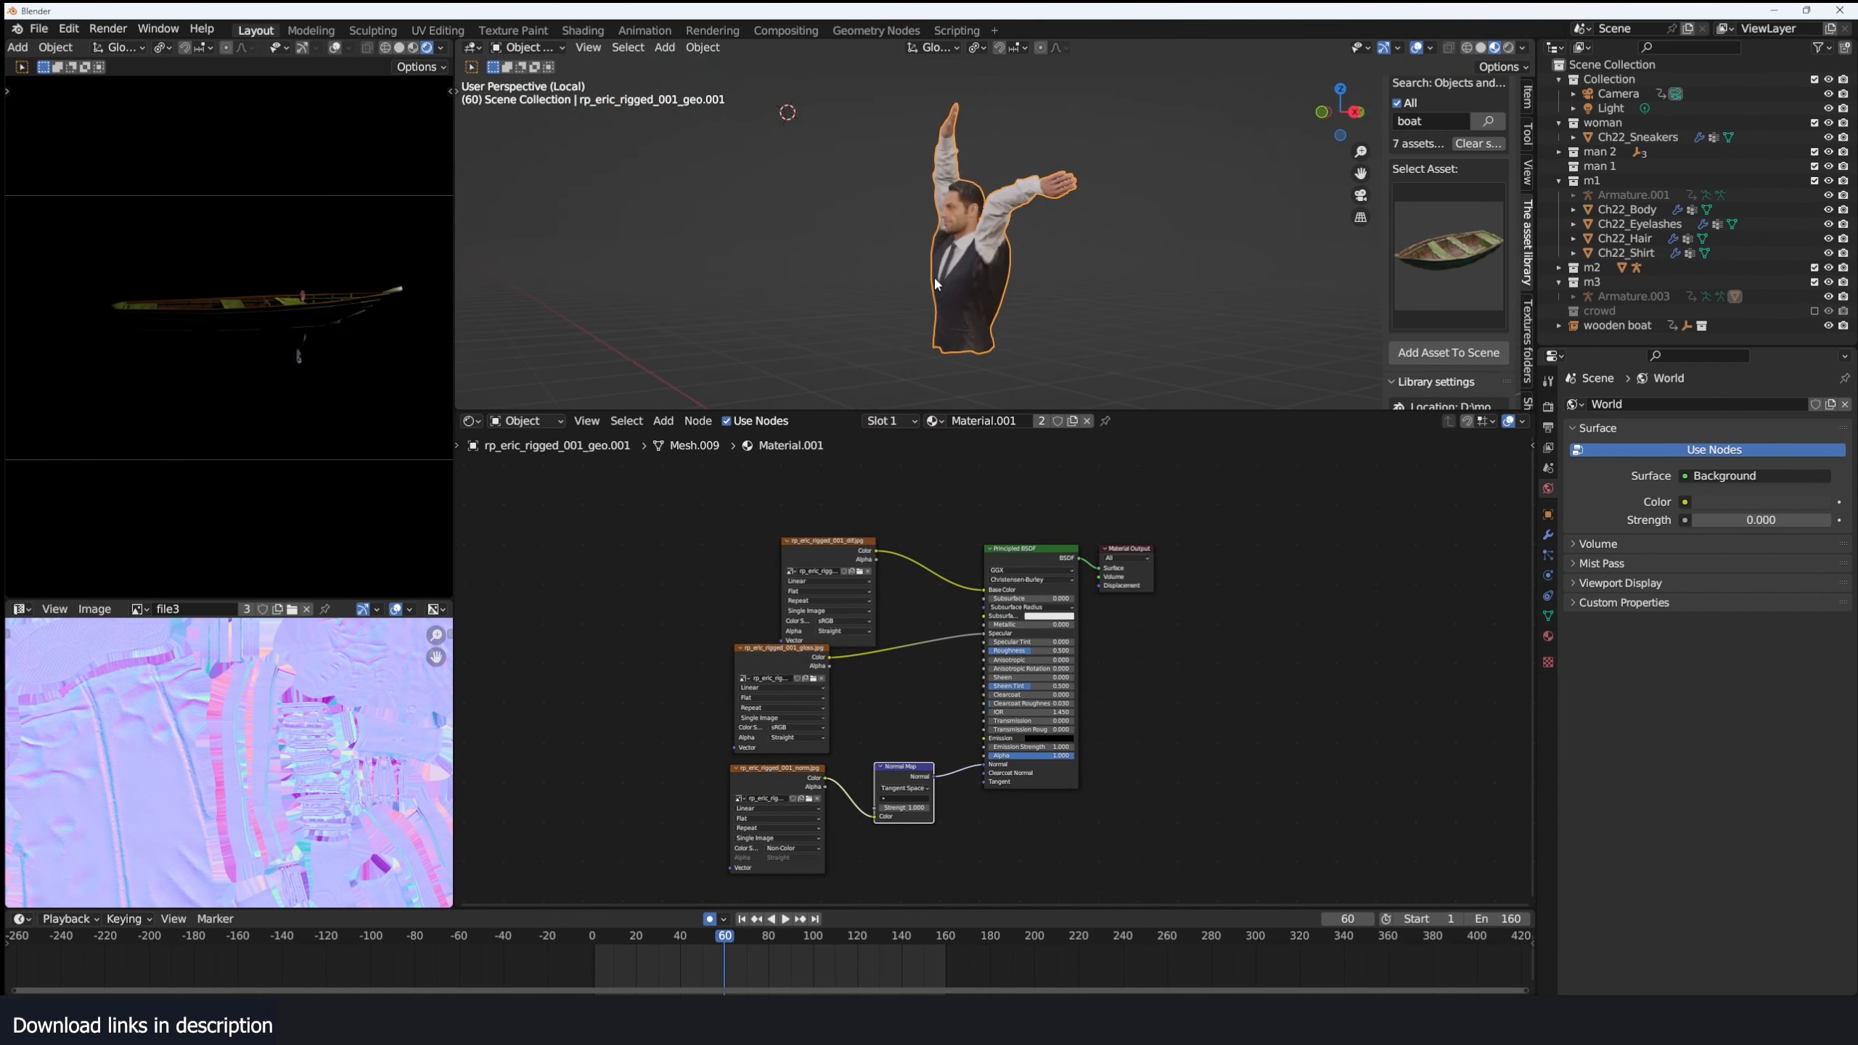
pyautogui.scroll(4, 925, 287)
pyautogui.press('KP_1')
pyautogui.press('Tab')
pyautogui.press('l')
pyautogui.hotkey('alt', 'a')
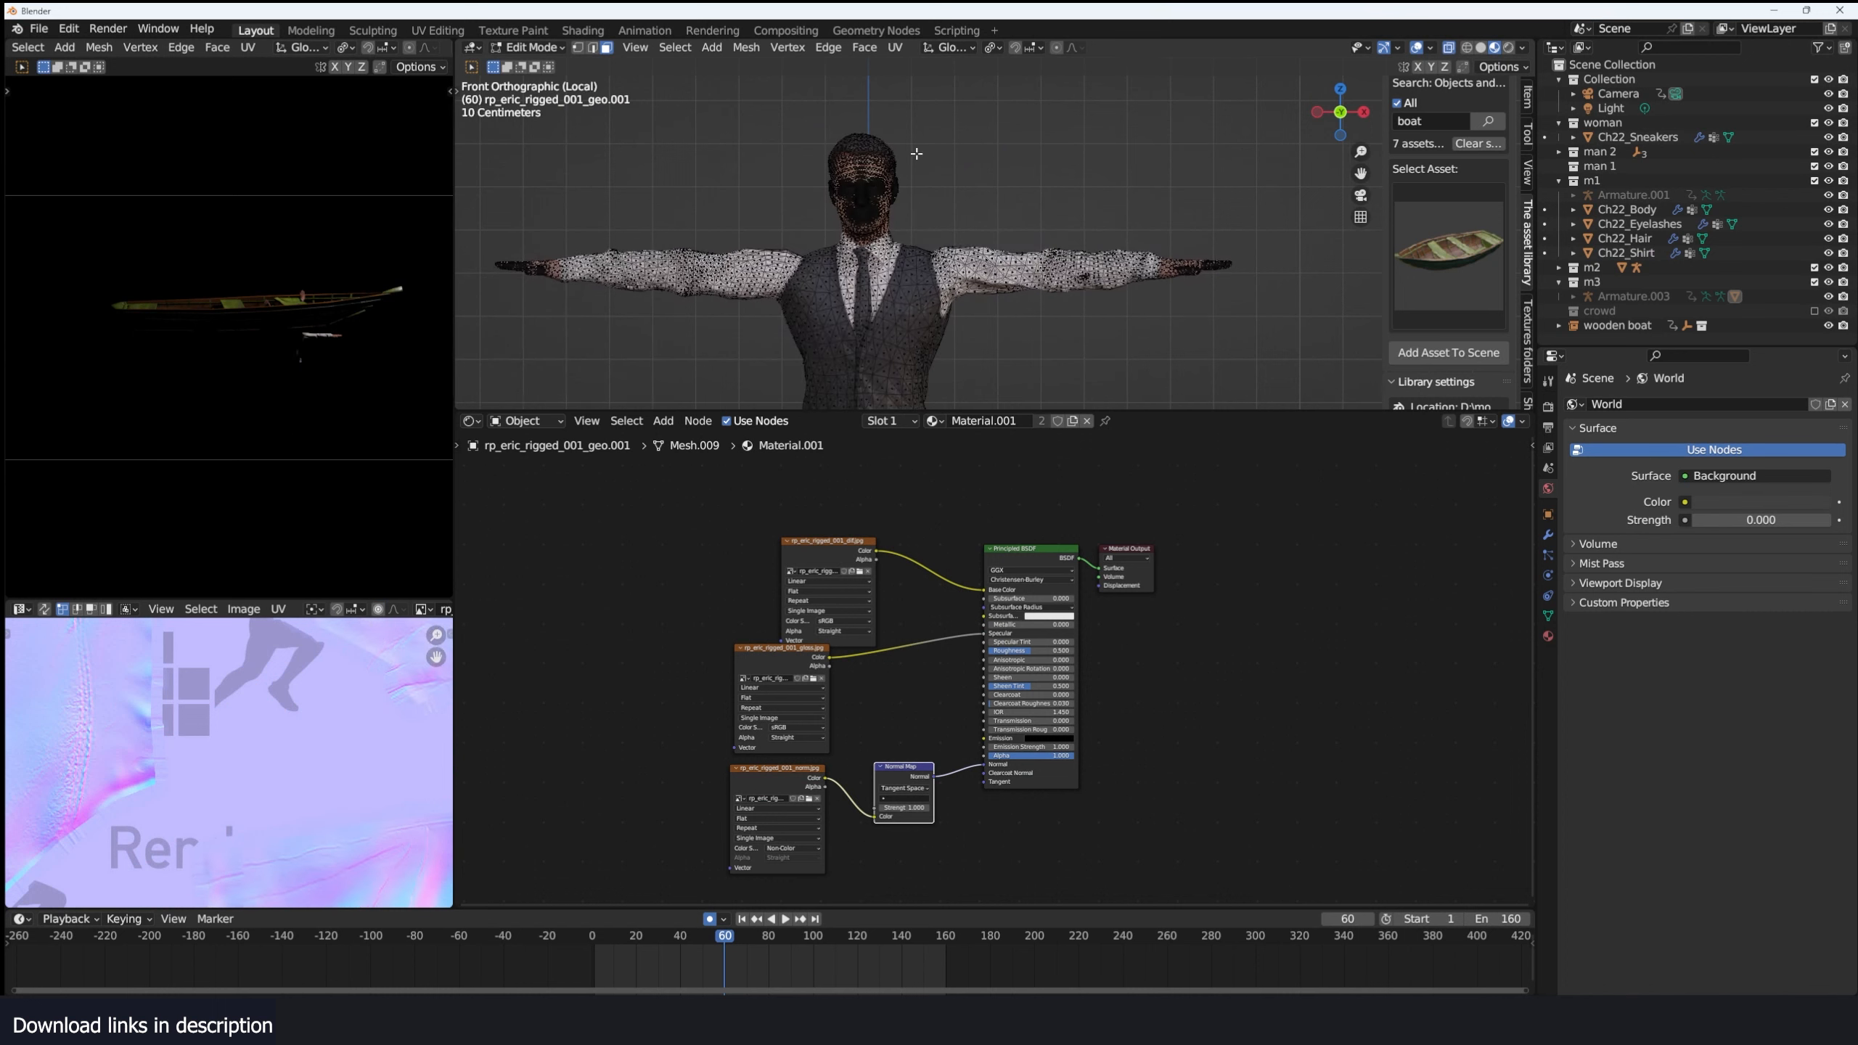
# Circle-select all faces of the vested man's head with a smaller brush.
pyautogui.press('c')
pyautogui.scroll(-10, 882, 167)
pyautogui.moveTo(875, 161); pyautogui.dragTo(871, 175)
pyautogui.moveTo(871, 174); pyautogui.dragTo(956, 431, button='middle')
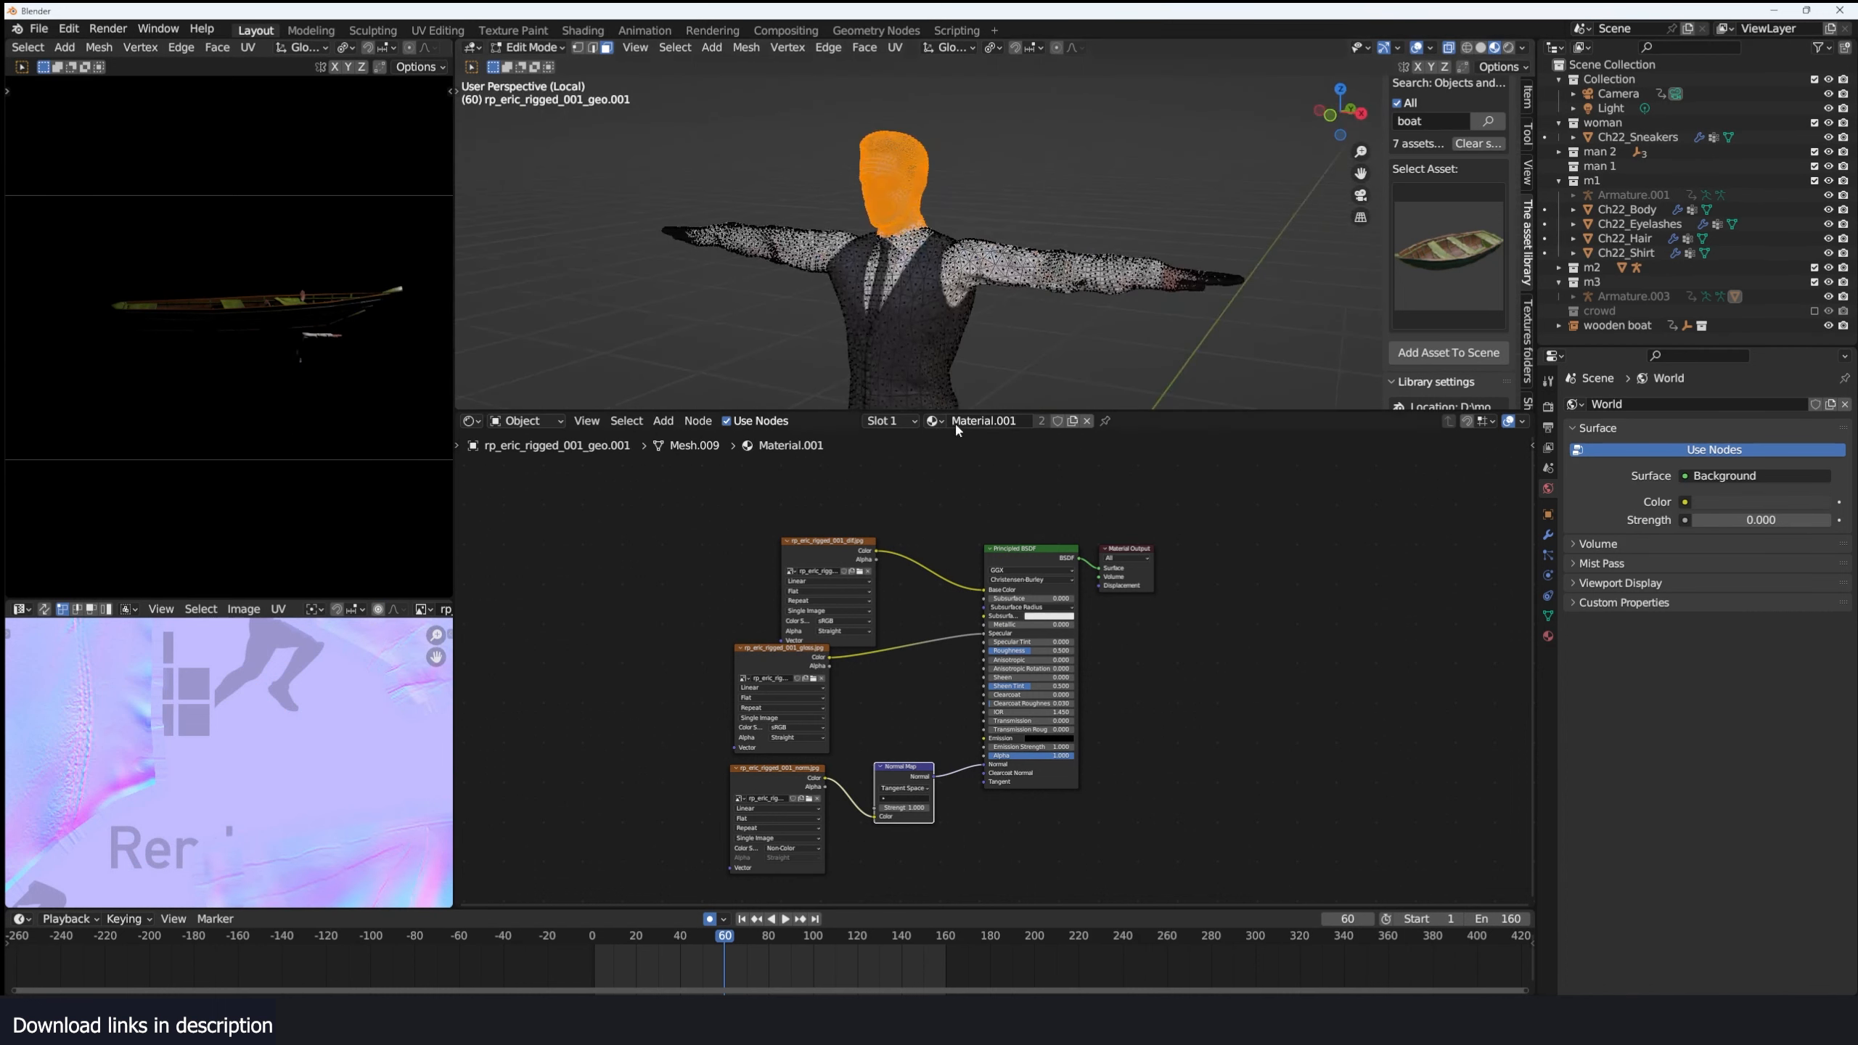
# Split the vested man's material into head and shirt slots, assigning the shirt material to everything except the head.
pyautogui.press('Tab')
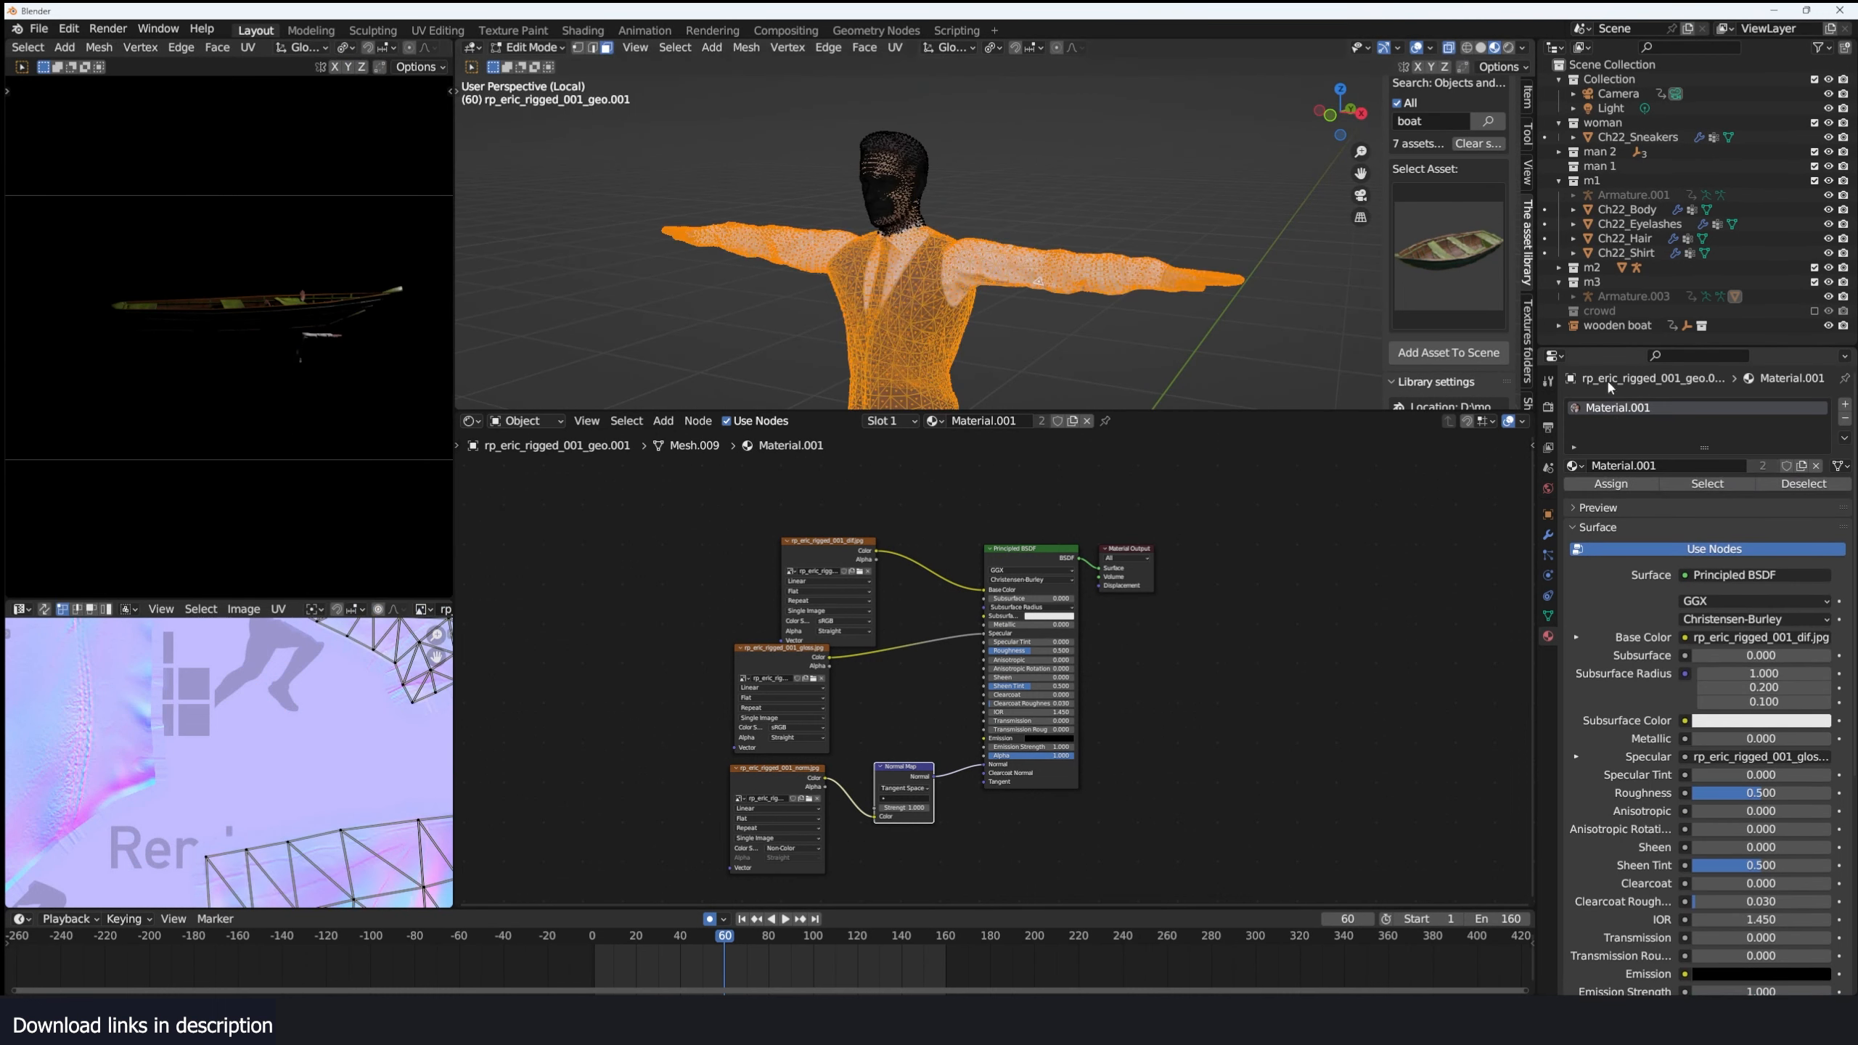
pyautogui.press('Tab')
pyautogui.press('Tab')
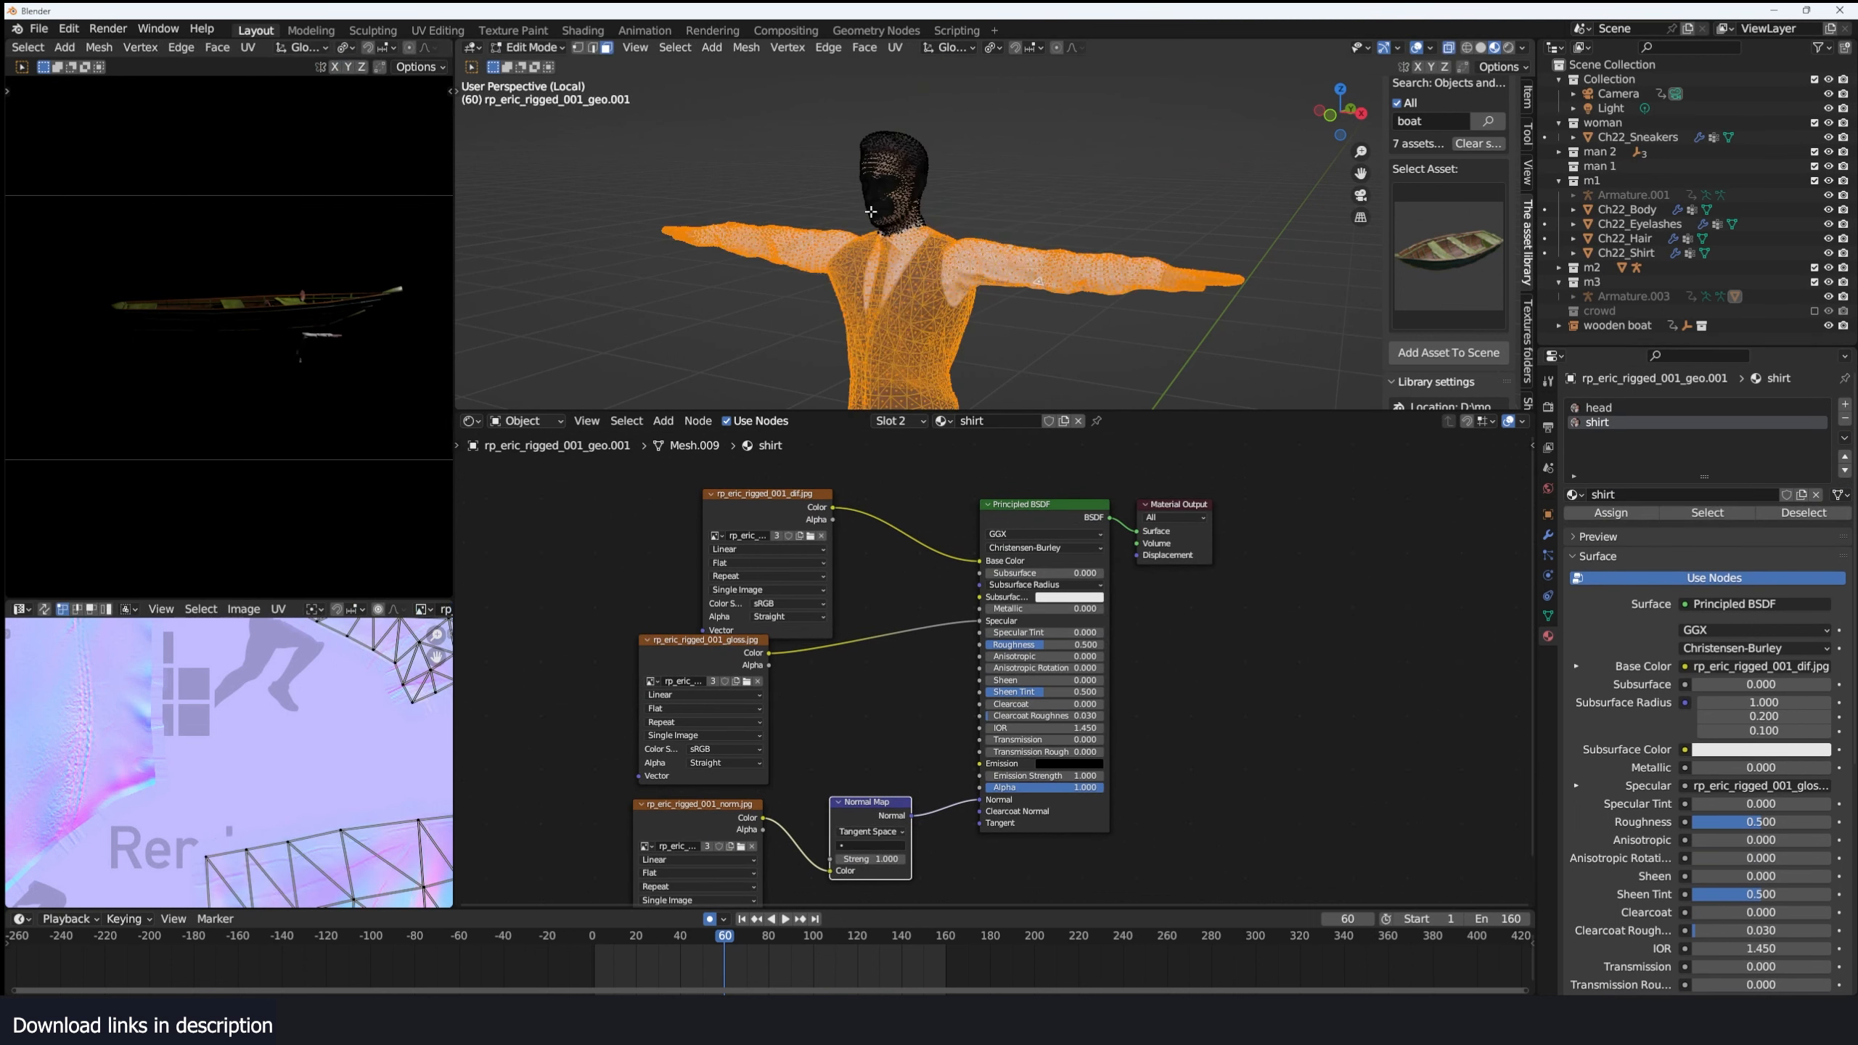
pyautogui.click(1630, 515)
pyautogui.press('Tab')
# Disconnect the diffuse texture from the vested man's shirt material and darken its Base Color to near black.
pyautogui.scroll(2, 1006, 482)
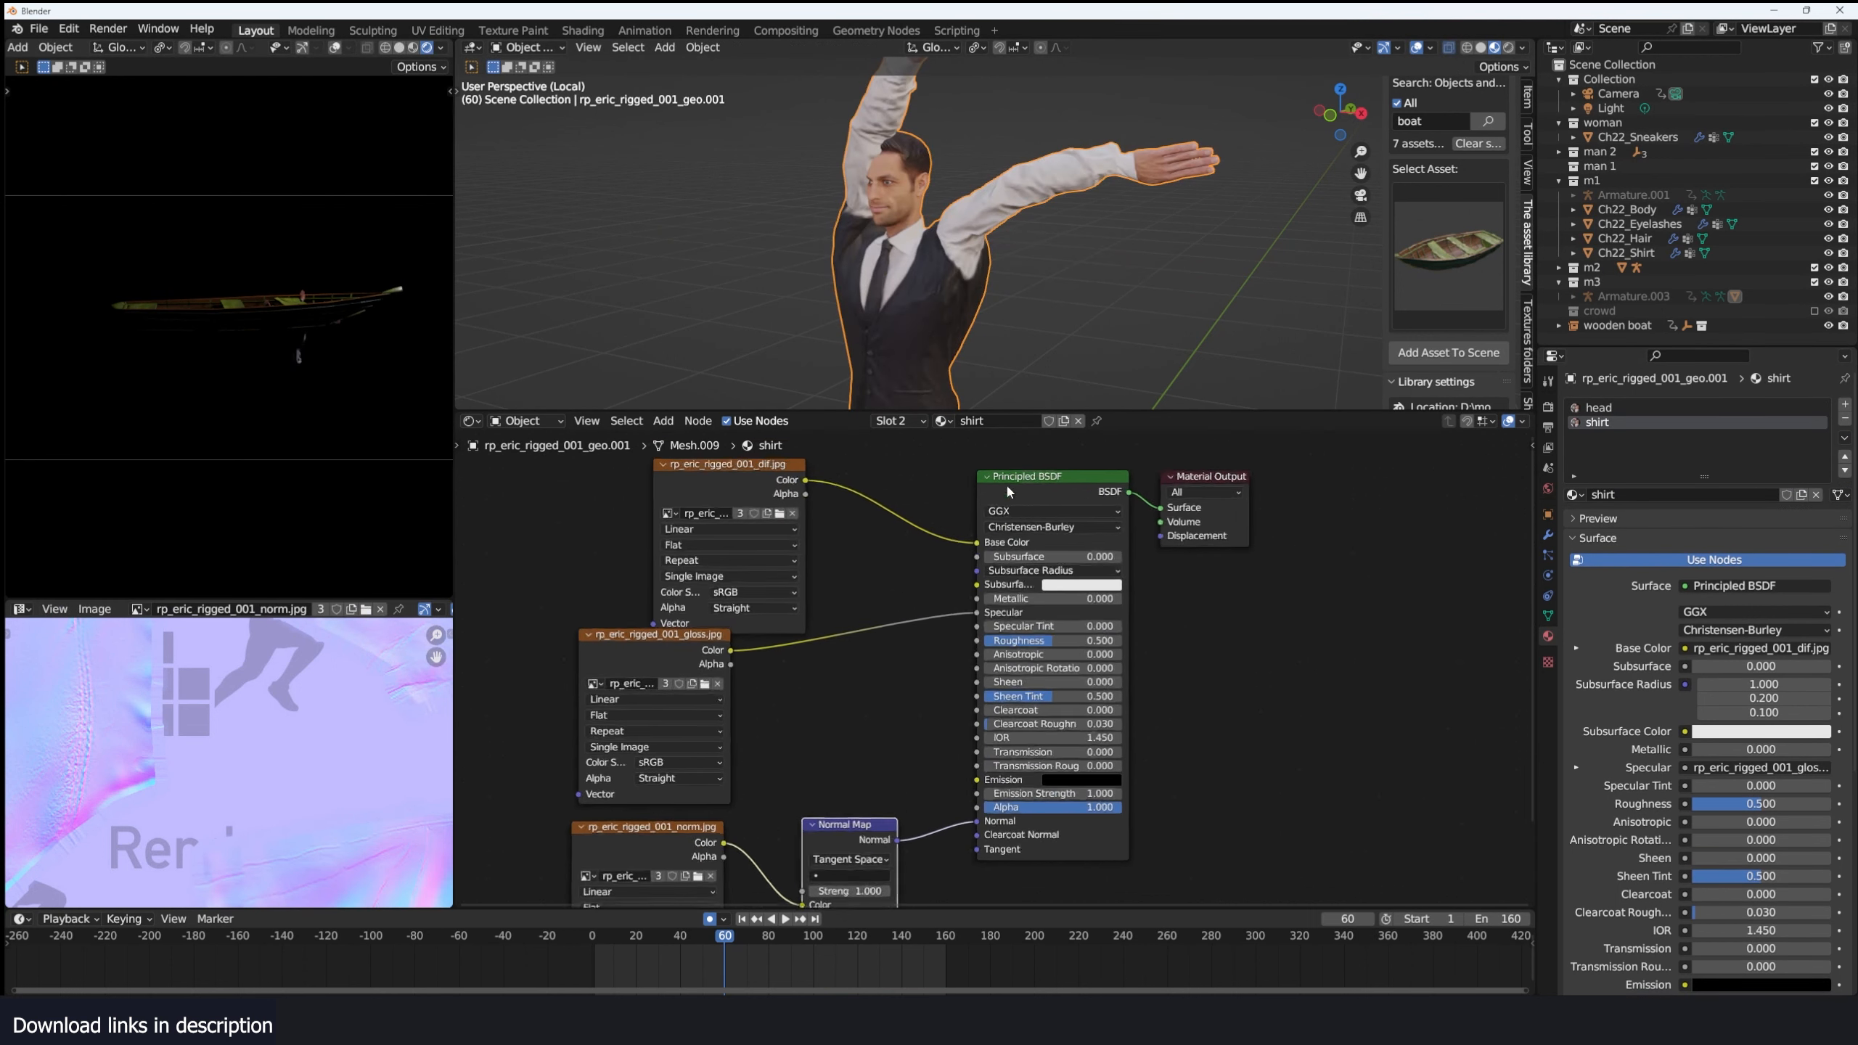
pyautogui.moveTo(977, 534); pyautogui.dragTo(949, 539)
pyautogui.click(1105, 537)
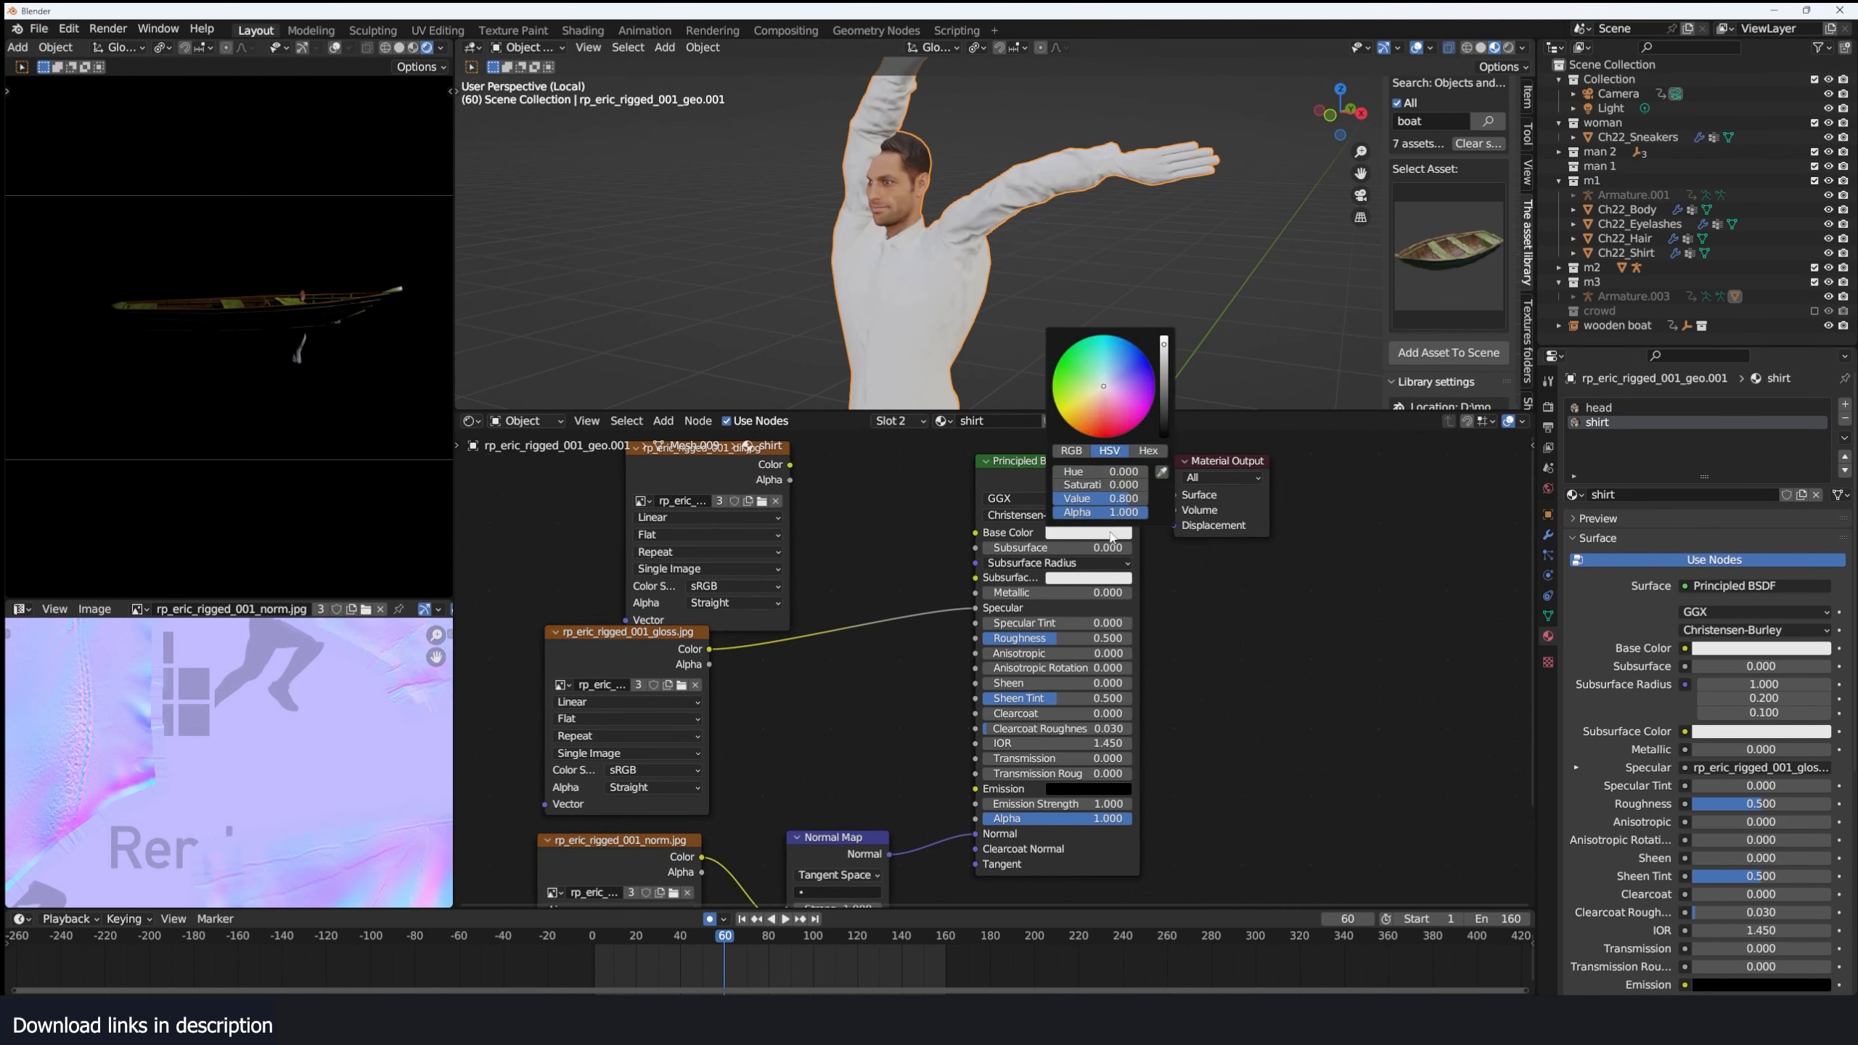
pyautogui.moveTo(1163, 421); pyautogui.dragTo(1164, 432)
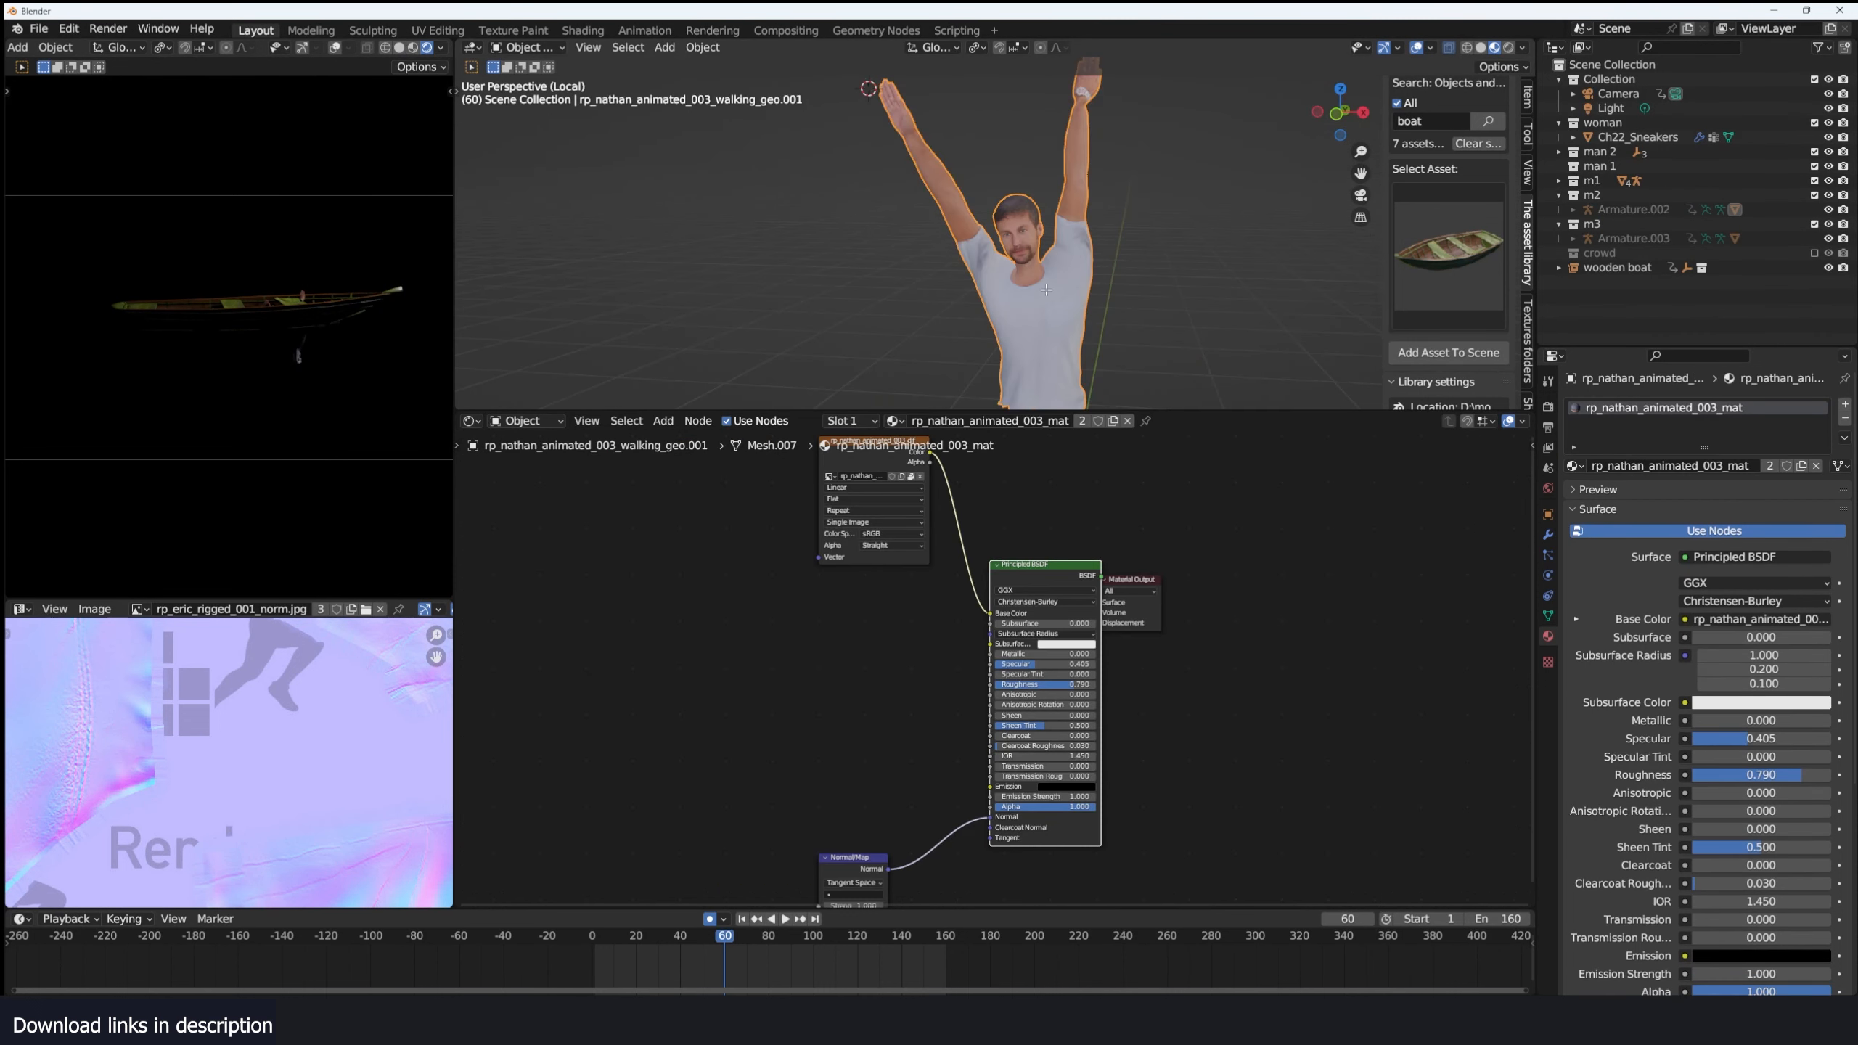
# Check the T-shirt man's mesh in Edit Mode and reposition the diffuse texture node in his material.
pyautogui.press('Tab')
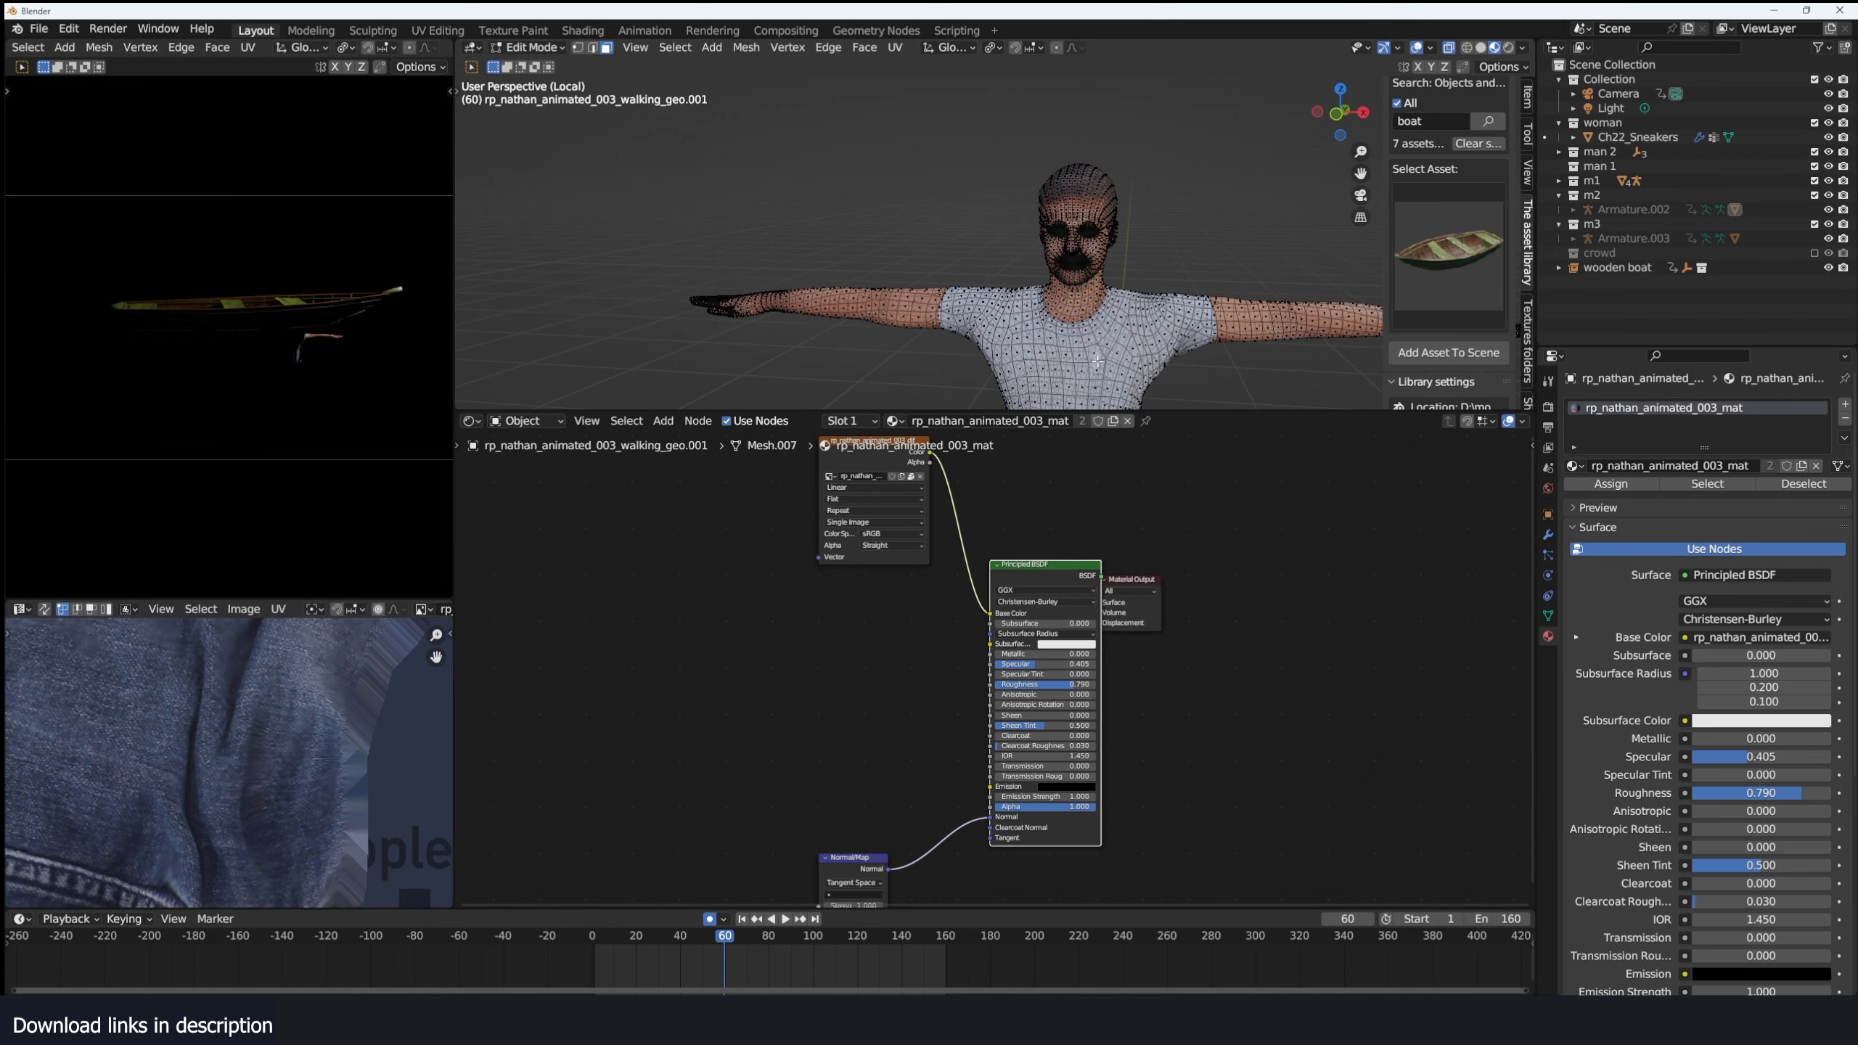
pyautogui.press('Tab')
pyautogui.press('Tab')
pyautogui.press('Tab')
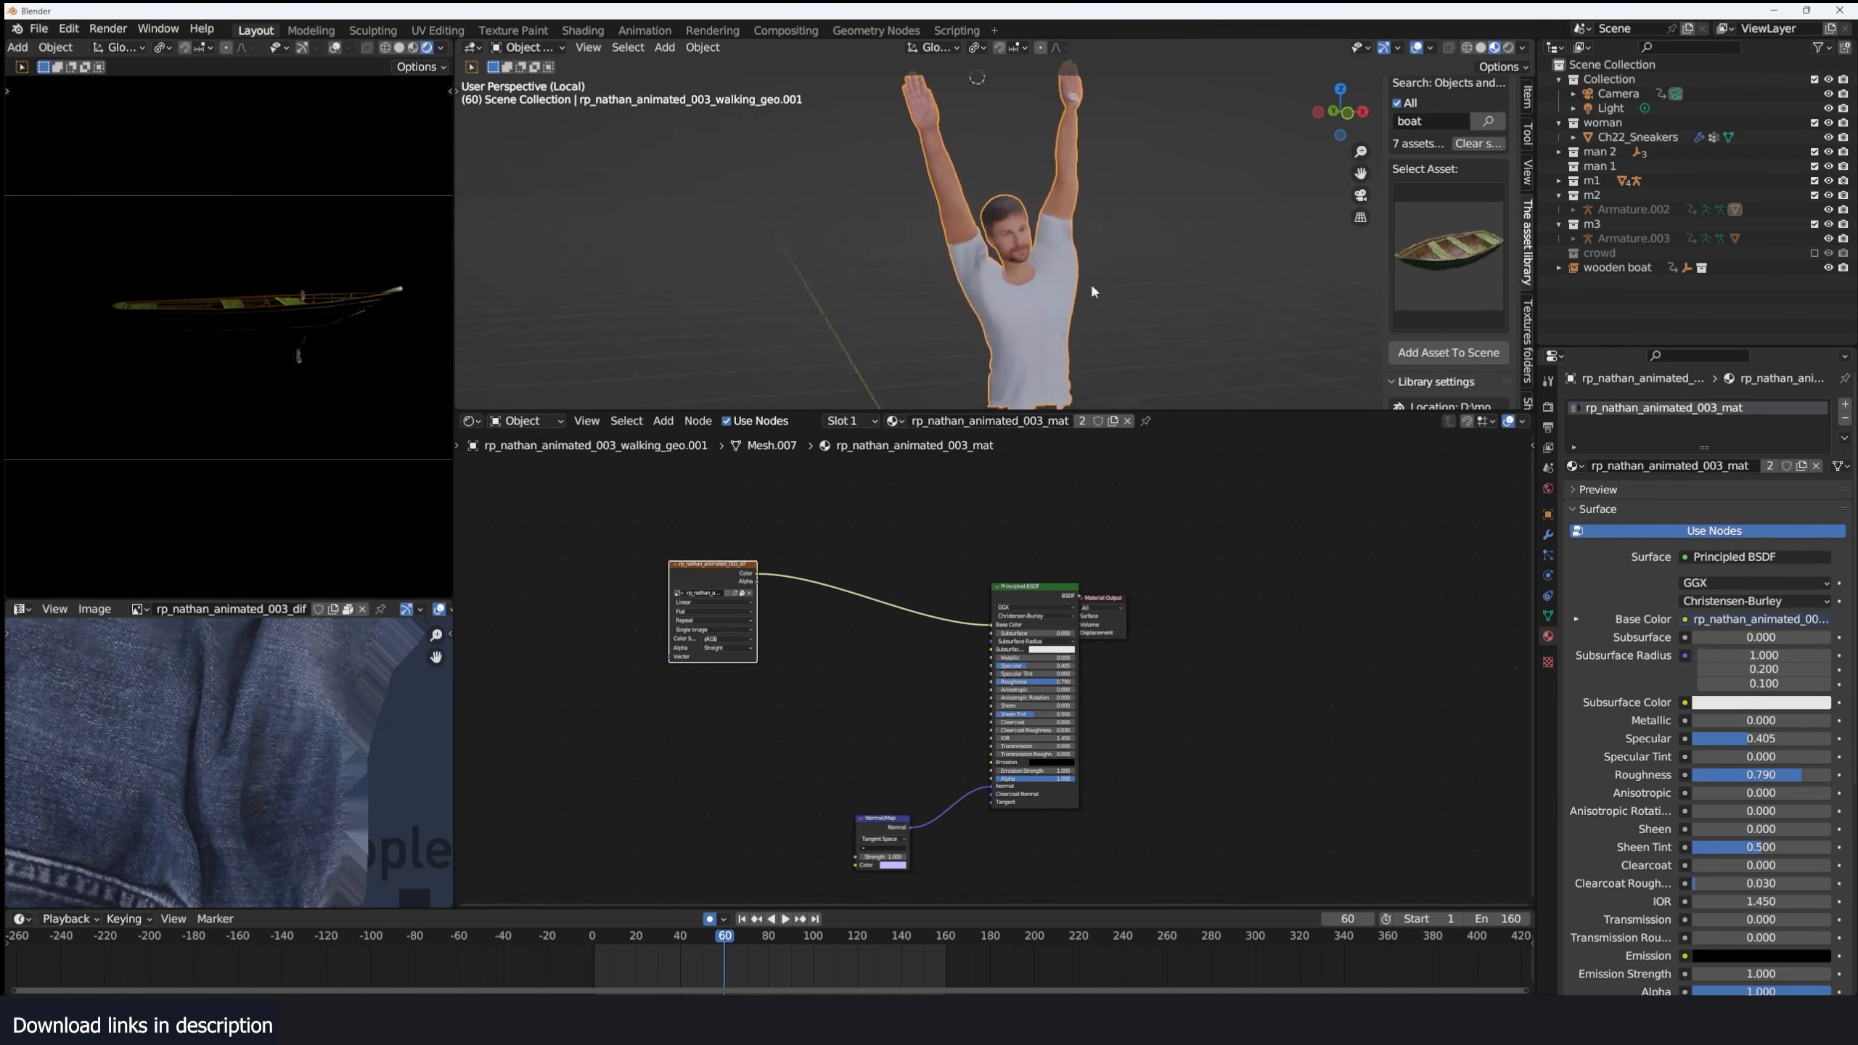
pyautogui.moveTo(1092, 291); pyautogui.dragTo(892, 169, button='middle')
pyautogui.scroll(3, 838, 582)
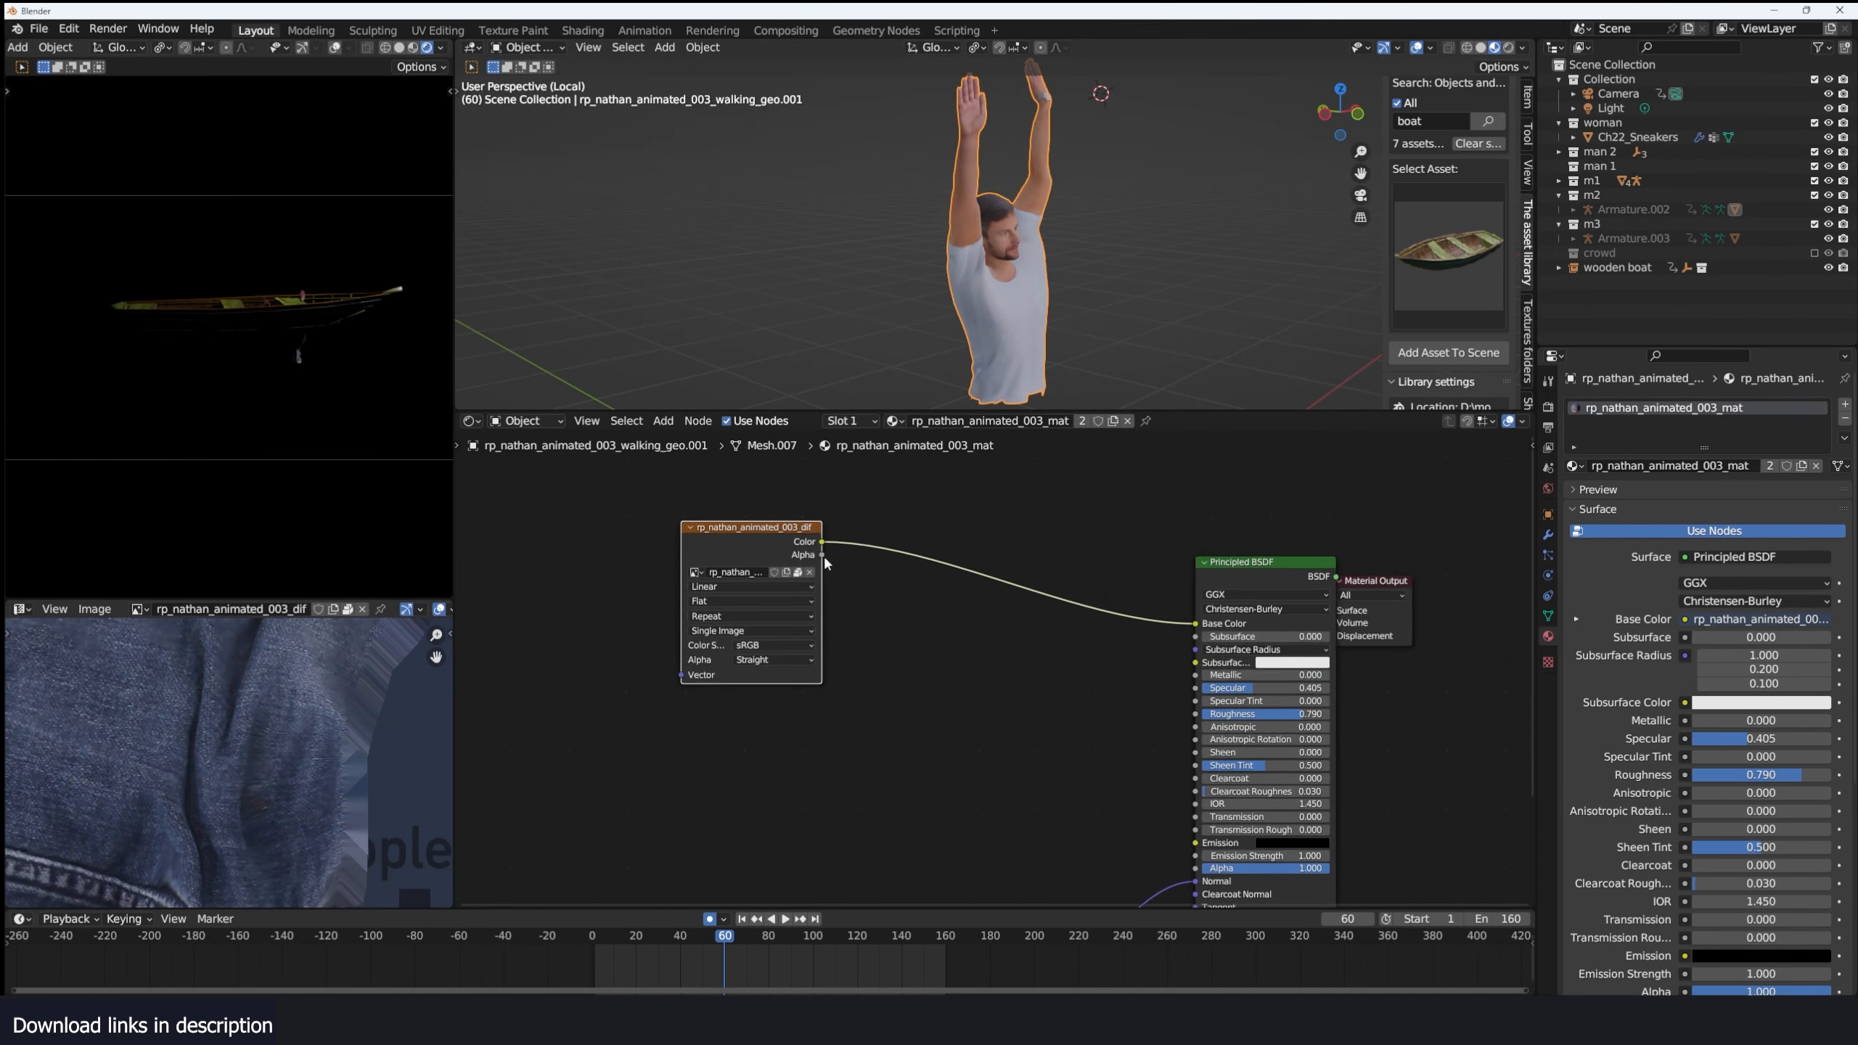
pyautogui.moveTo(765, 530); pyautogui.dragTo(835, 528)
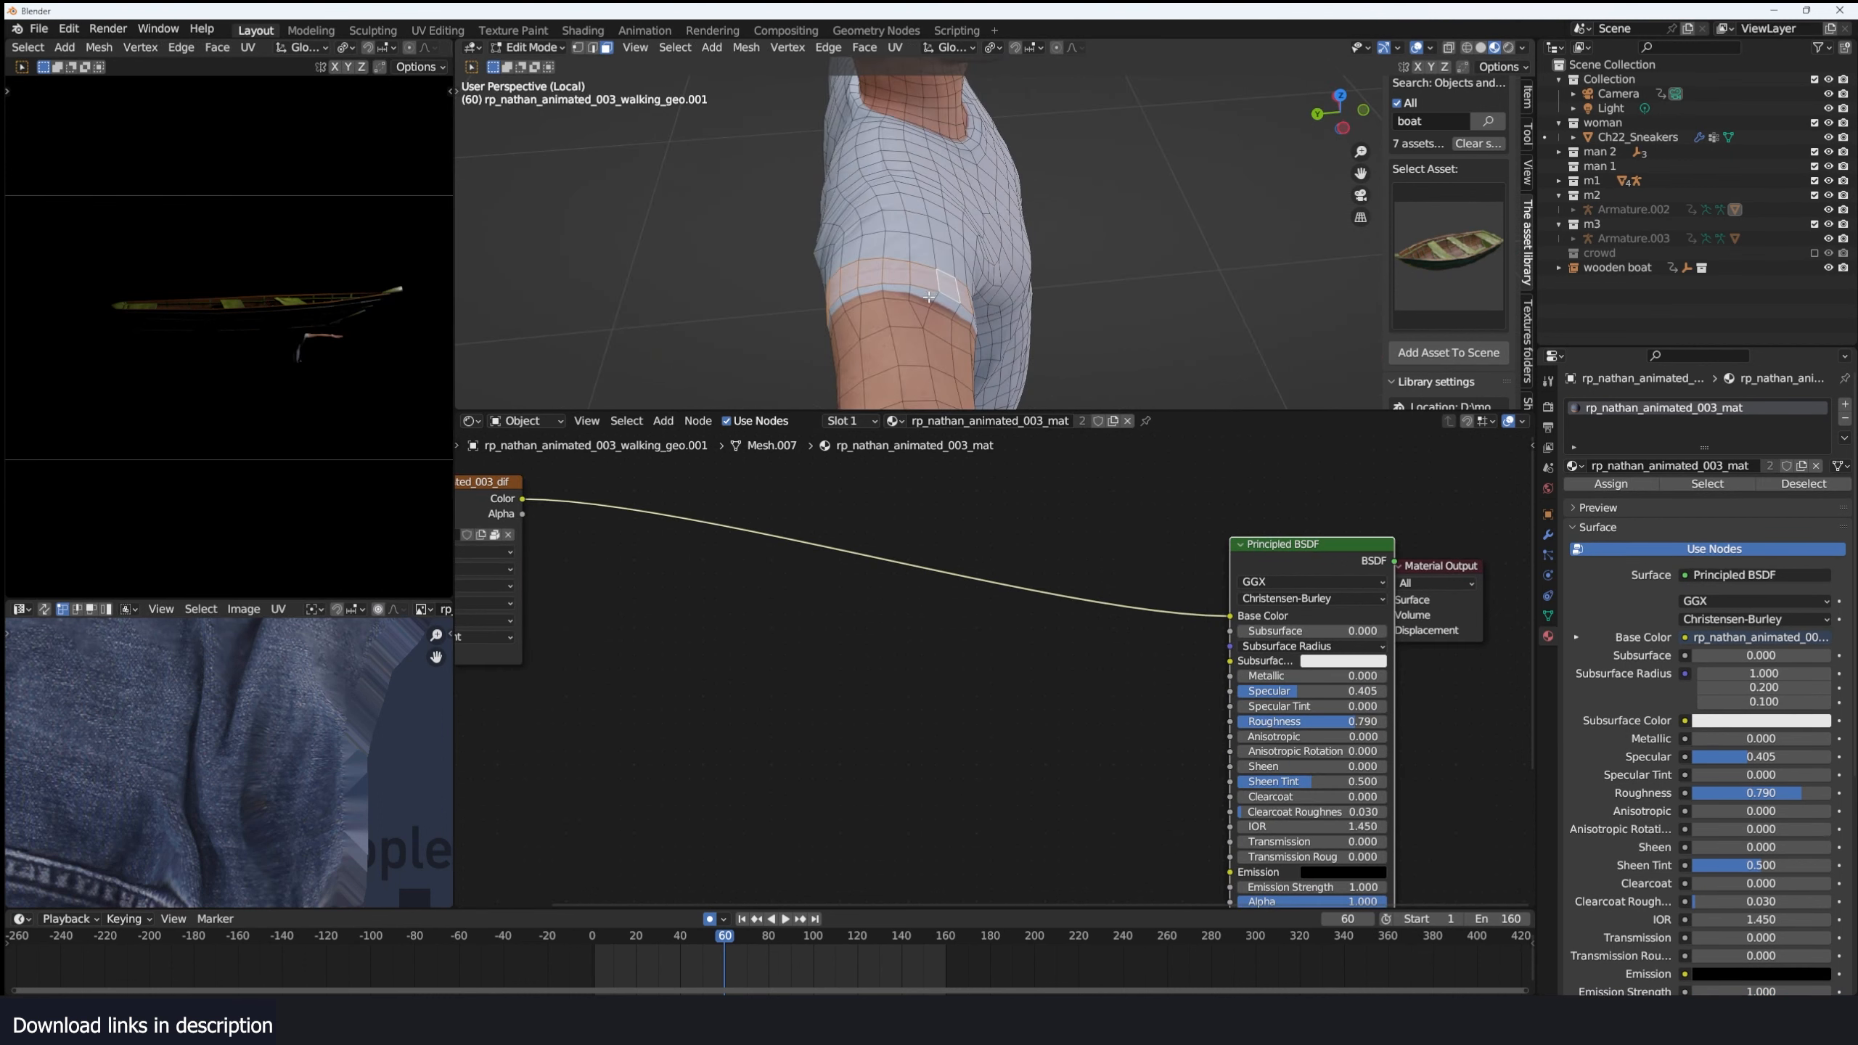
# Mark a seam along an edge loop around the T-shirt's sleeve hem on the man's right arm.
pyautogui.scroll(1, 929, 296)
pyautogui.click(924, 317)
pyautogui.rightClick(935, 322)
pyautogui.moveTo(935, 322); pyautogui.dragTo(949, 528, button='middle')
pyautogui.hotkey('ctrl', 'e')
pyautogui.click(949, 529)
pyautogui.scroll(-6, 972, 323)
# Add a loop cut at the T-shirt's other sleeve hem, on the man's left arm, and mark it as a seam.
pyautogui.moveTo(1171, 278); pyautogui.dragTo(1060, 293, button='middle')
pyautogui.scroll(3, 1060, 292)
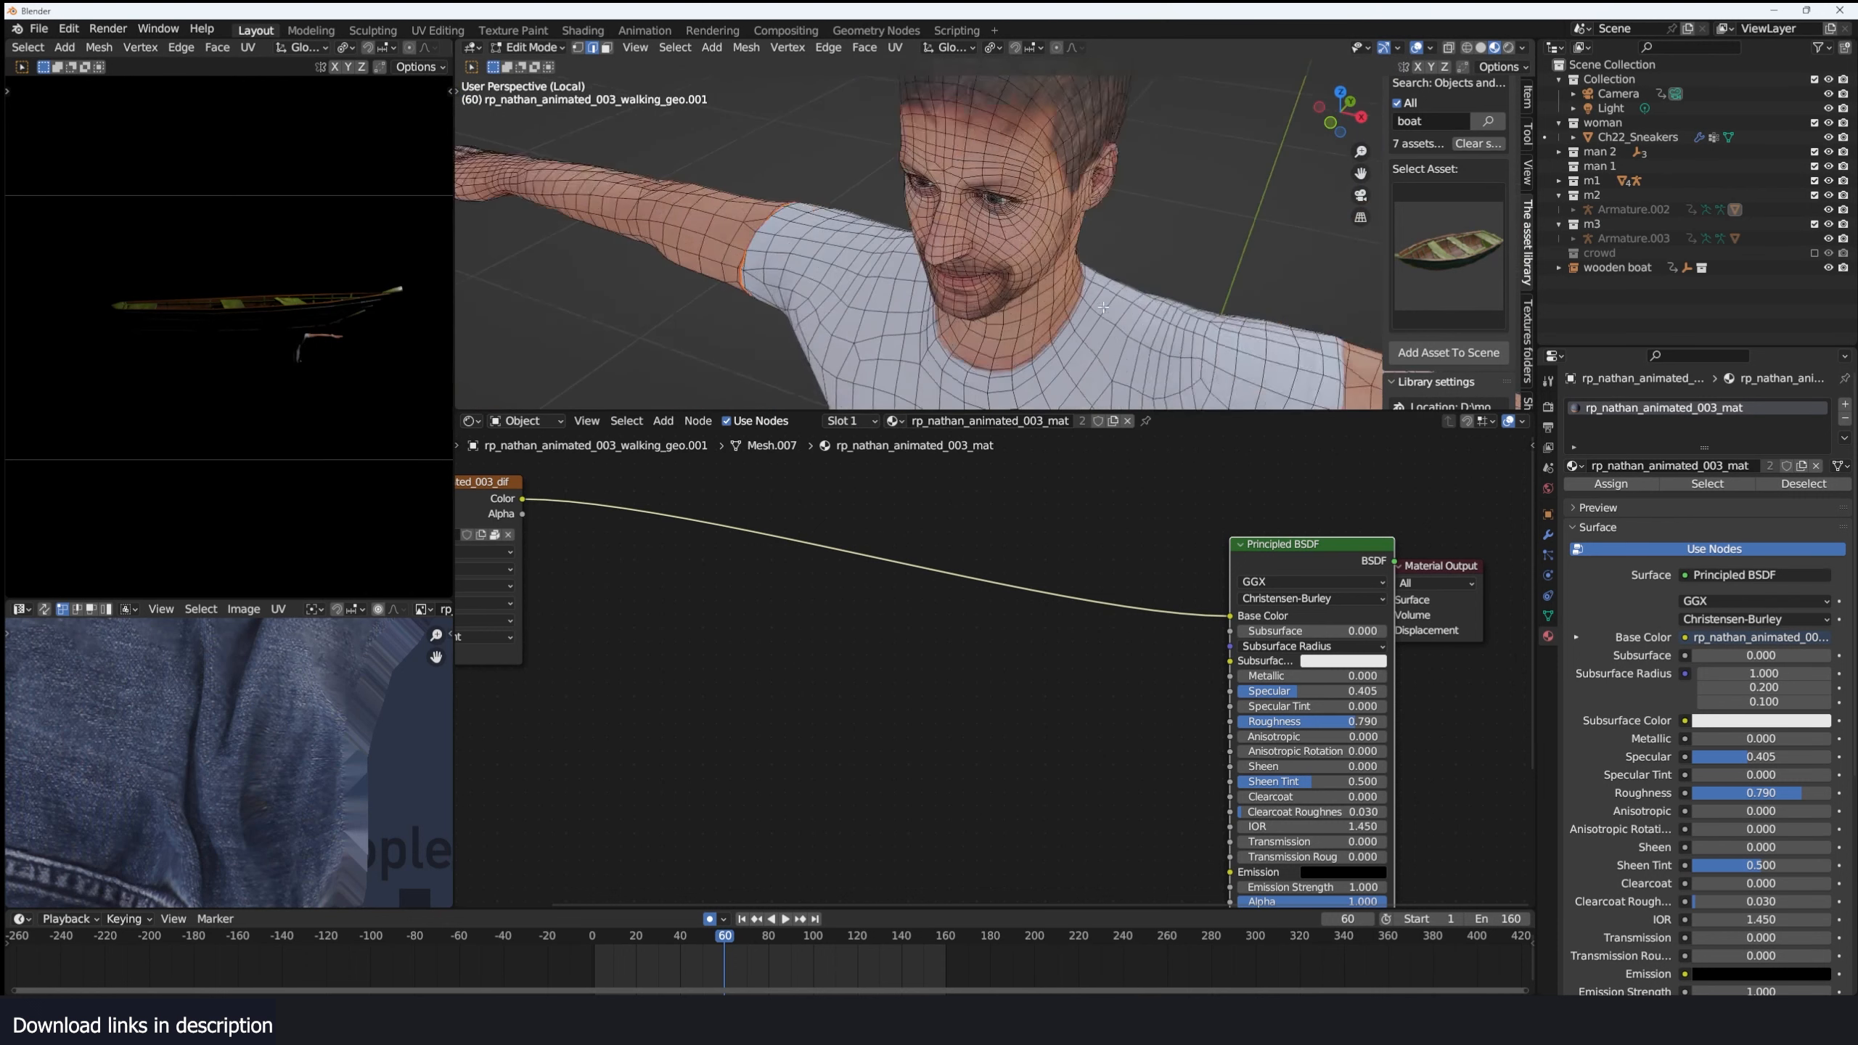
pyautogui.keyDown('shift'); pyautogui.moveTo(1244, 329); pyautogui.dragTo(1026, 237, button='middle'); pyautogui.keyUp('shift')
pyautogui.hotkey('ctrl', 'r')
pyautogui.click(1083, 256)
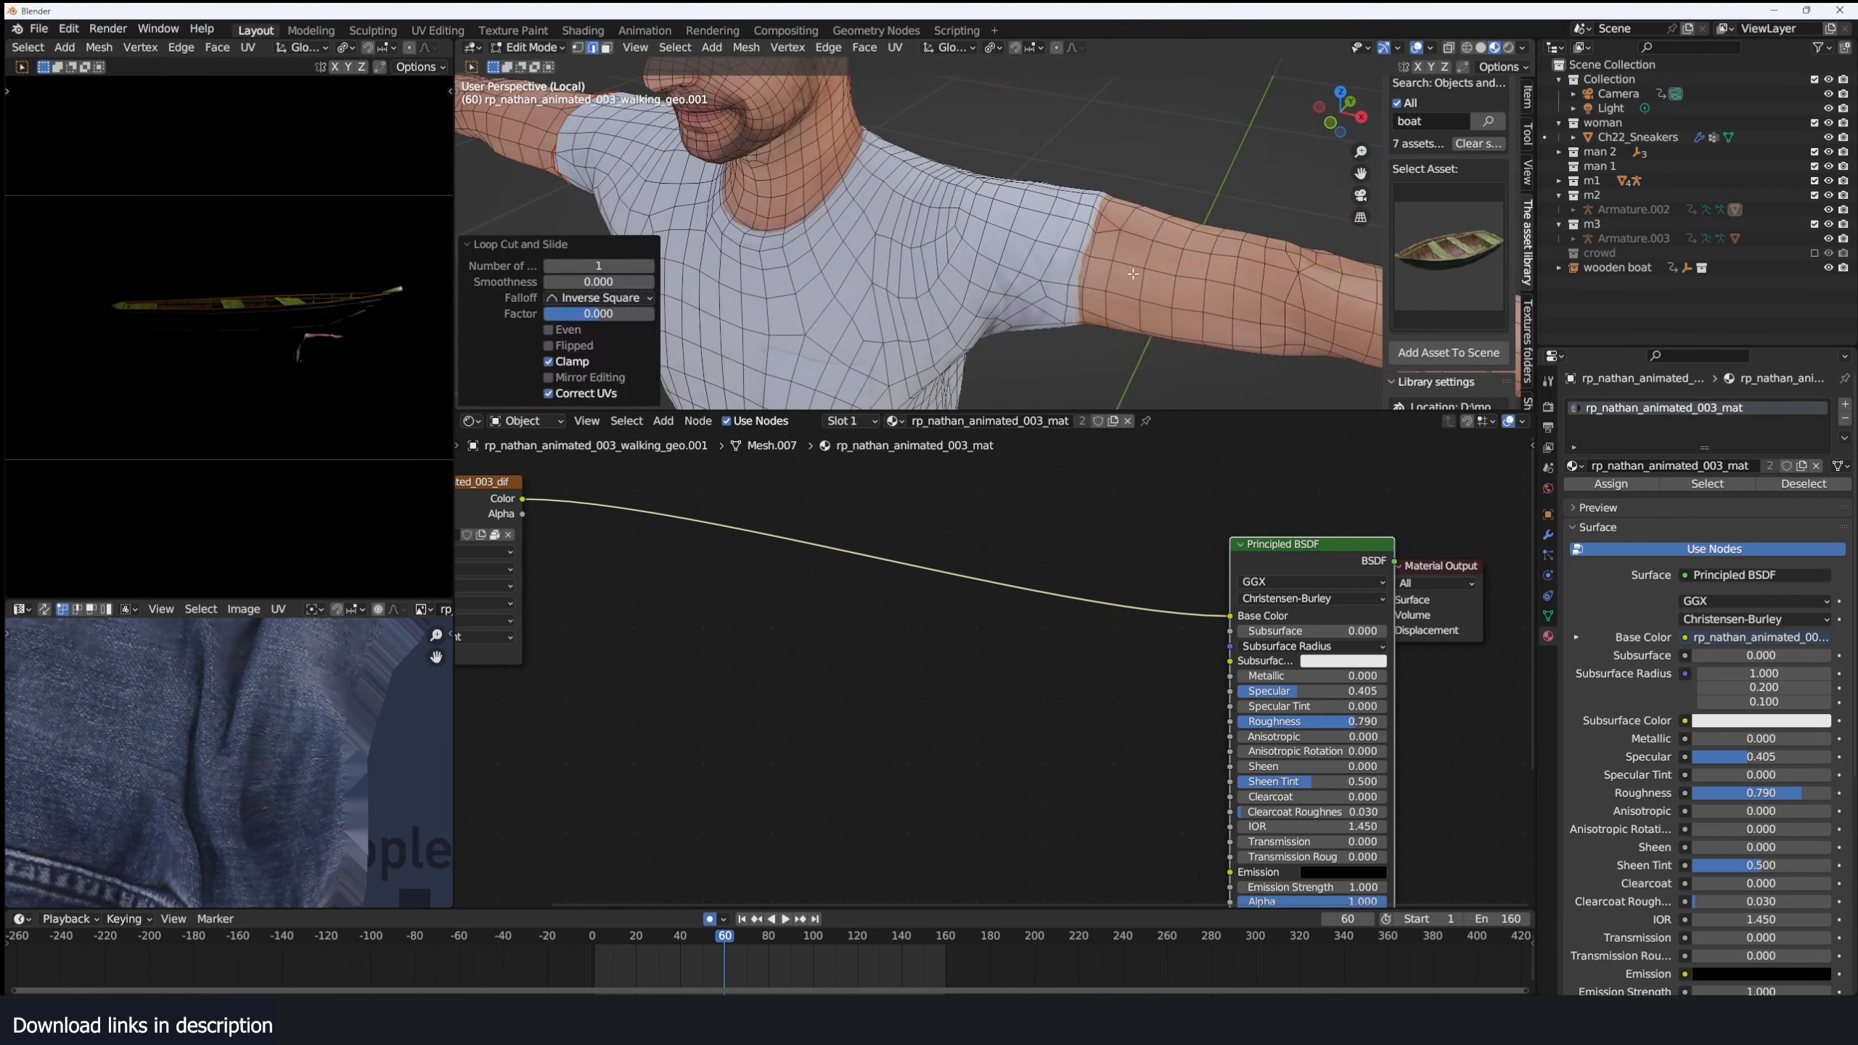
pyautogui.rightClick(1090, 270)
pyautogui.hotkey('ctrl', 'e')
pyautogui.click(1114, 300)
pyautogui.scroll(-2, 1097, 292)
pyautogui.scroll(6, 915, 161)
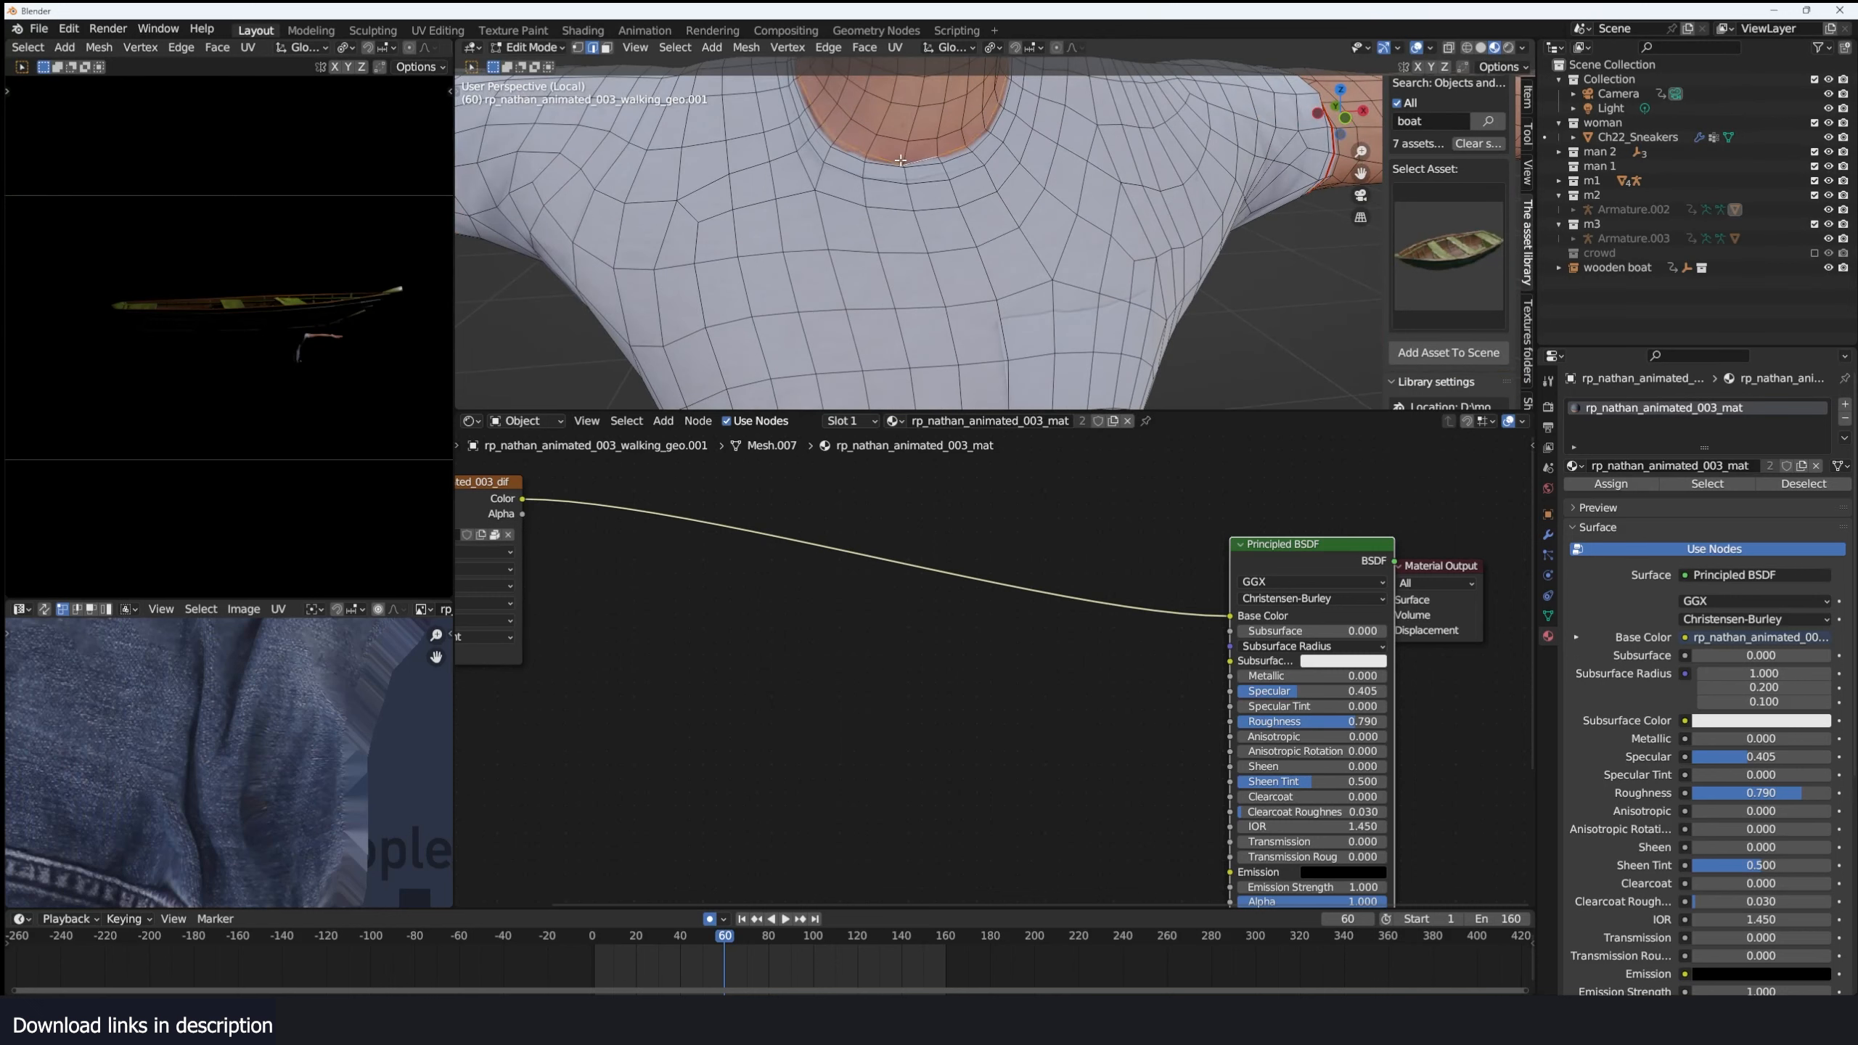
# Mark the edge loop around the T-shirt's neckline as a seam.
pyautogui.hotkey('ctrl', 'e')
pyautogui.click(938, 293)
pyautogui.scroll(-5, 995, 308)
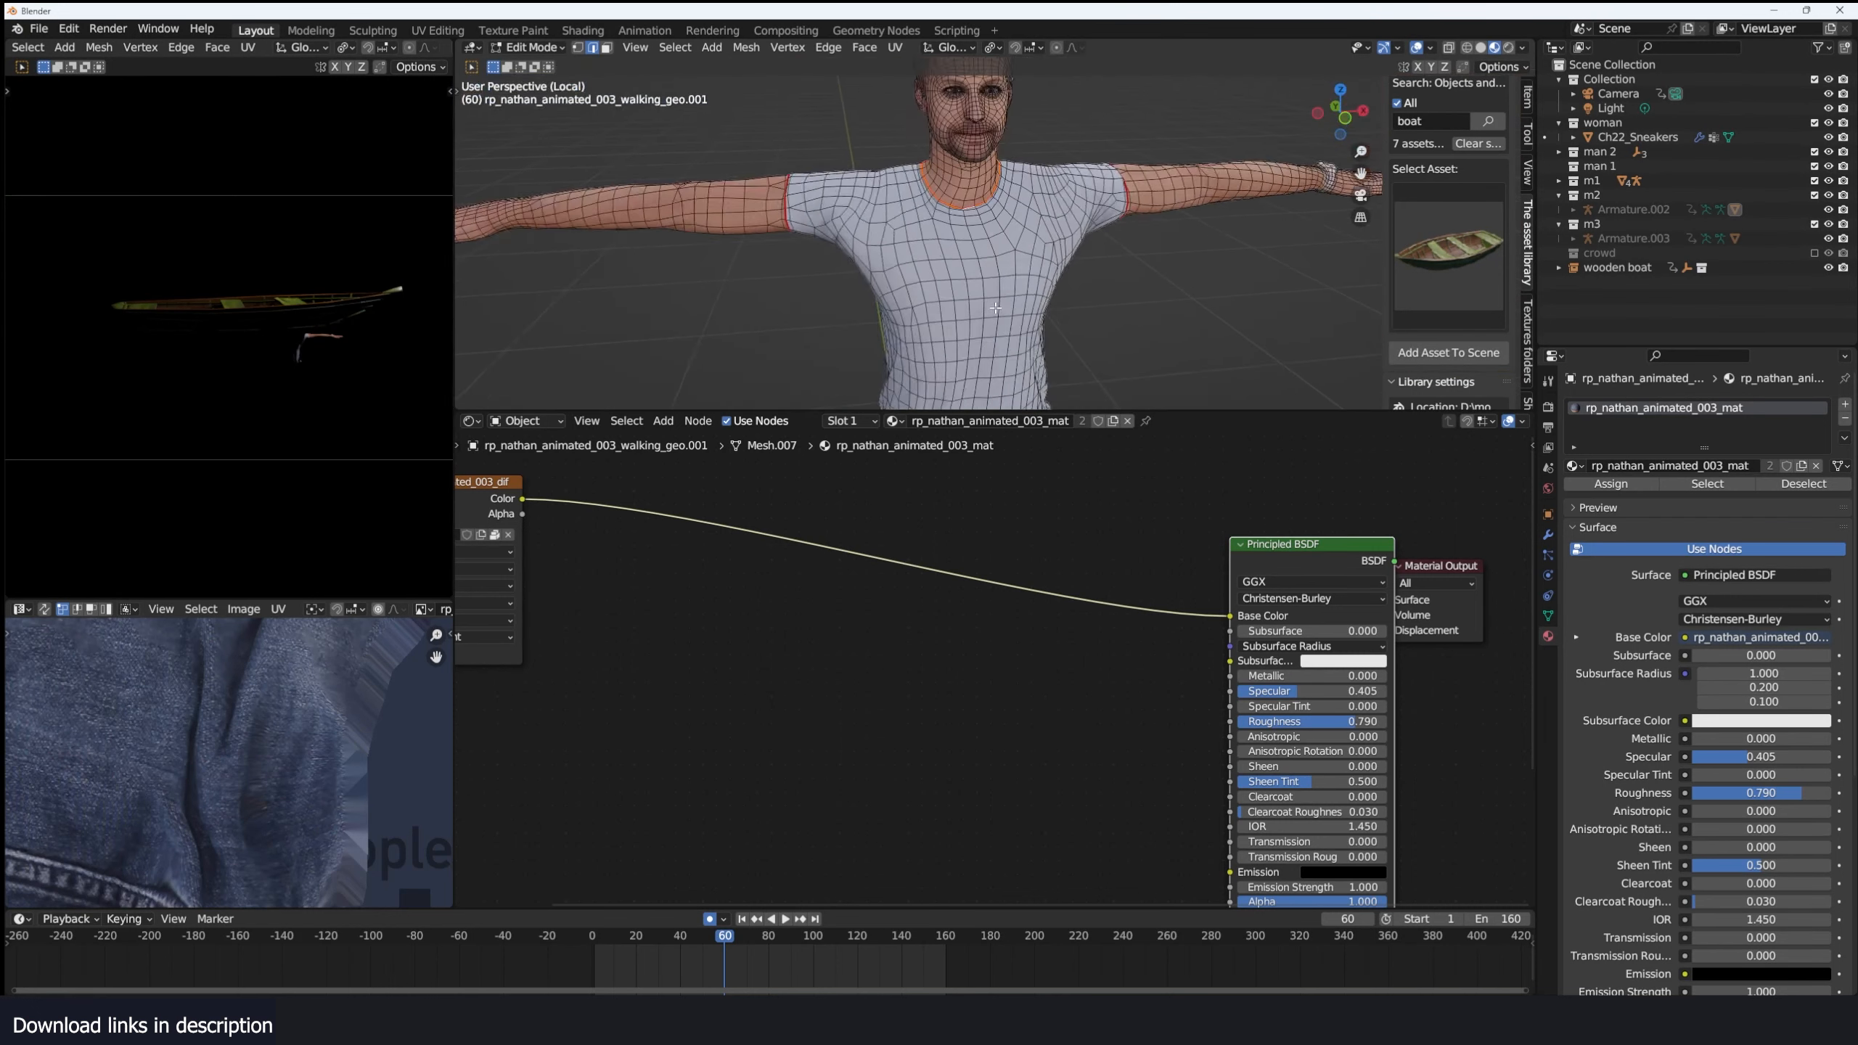
pyautogui.scroll(-1, 996, 309)
pyautogui.keyDown('shift'); pyautogui.moveTo(968, 289); pyautogui.dragTo(950, 190, button='middle'); pyautogui.keyUp('shift')
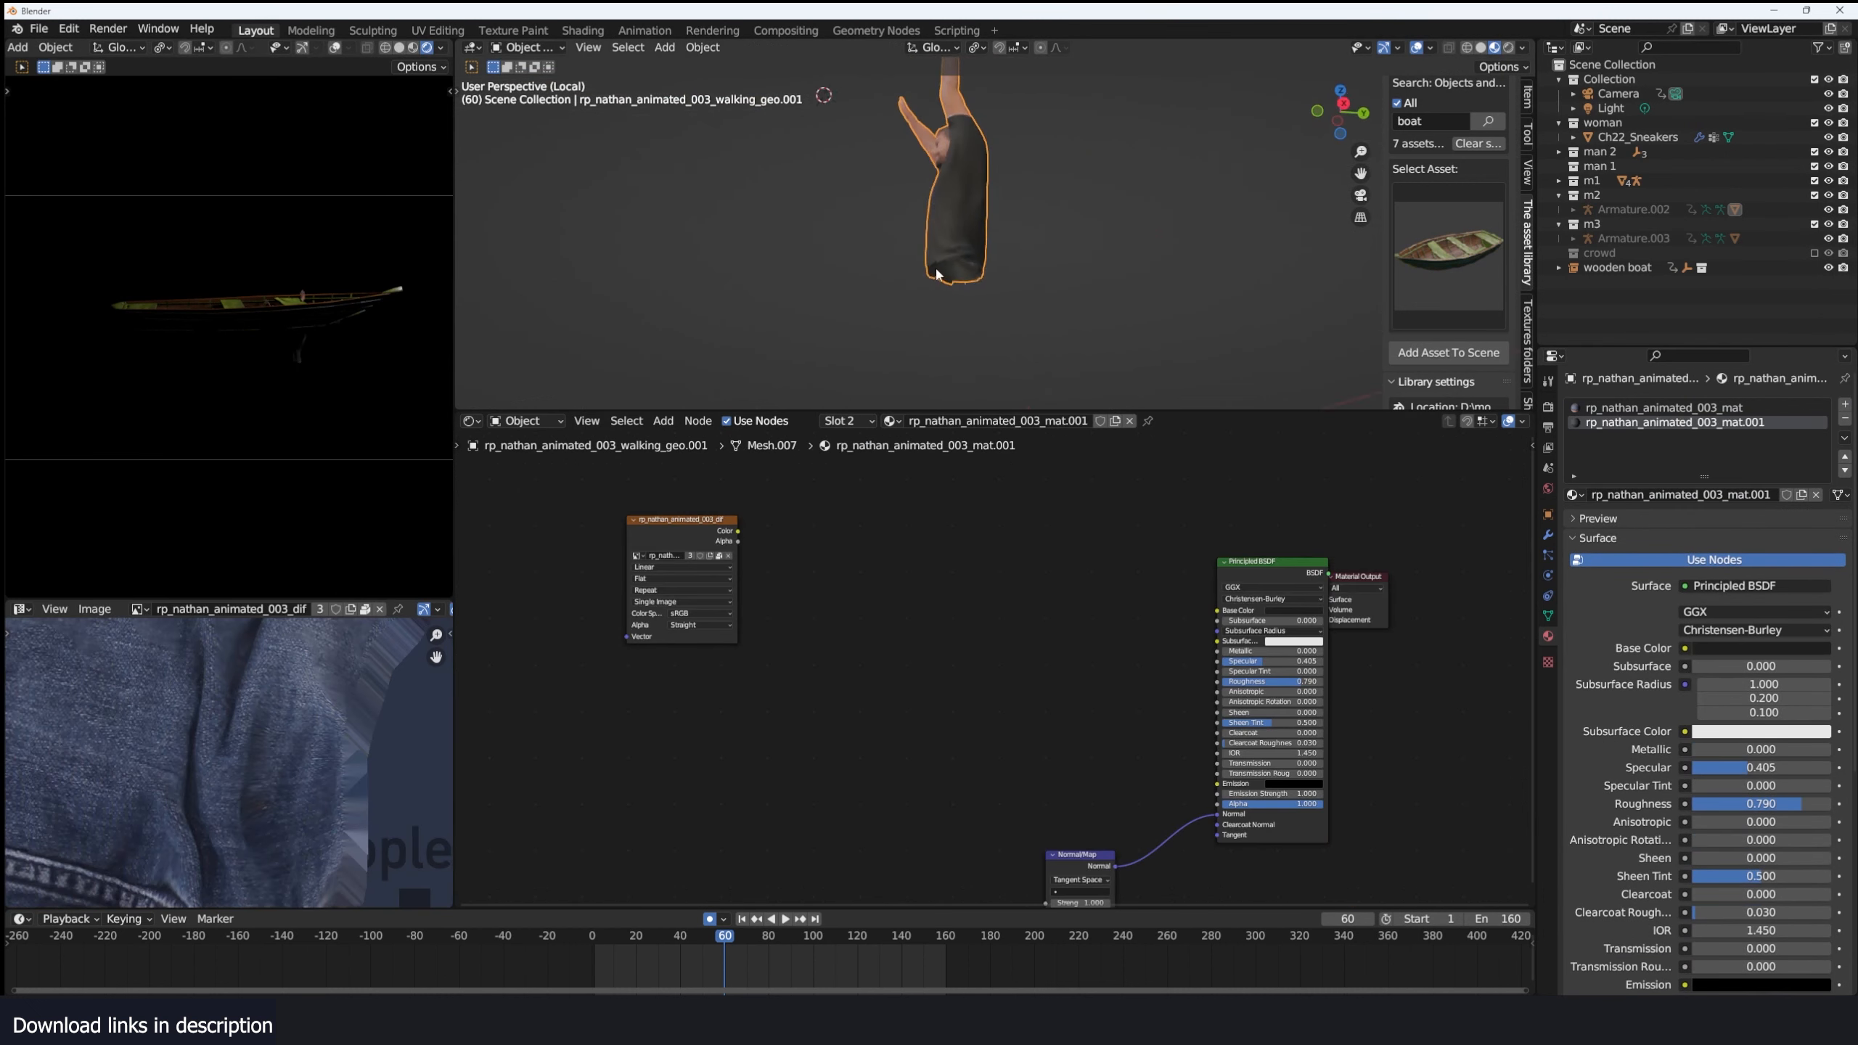
# Leave local view, enable the crowd collection and examine the darkened clothing across the crowd around the boat.
pyautogui.press('KP_Divide')
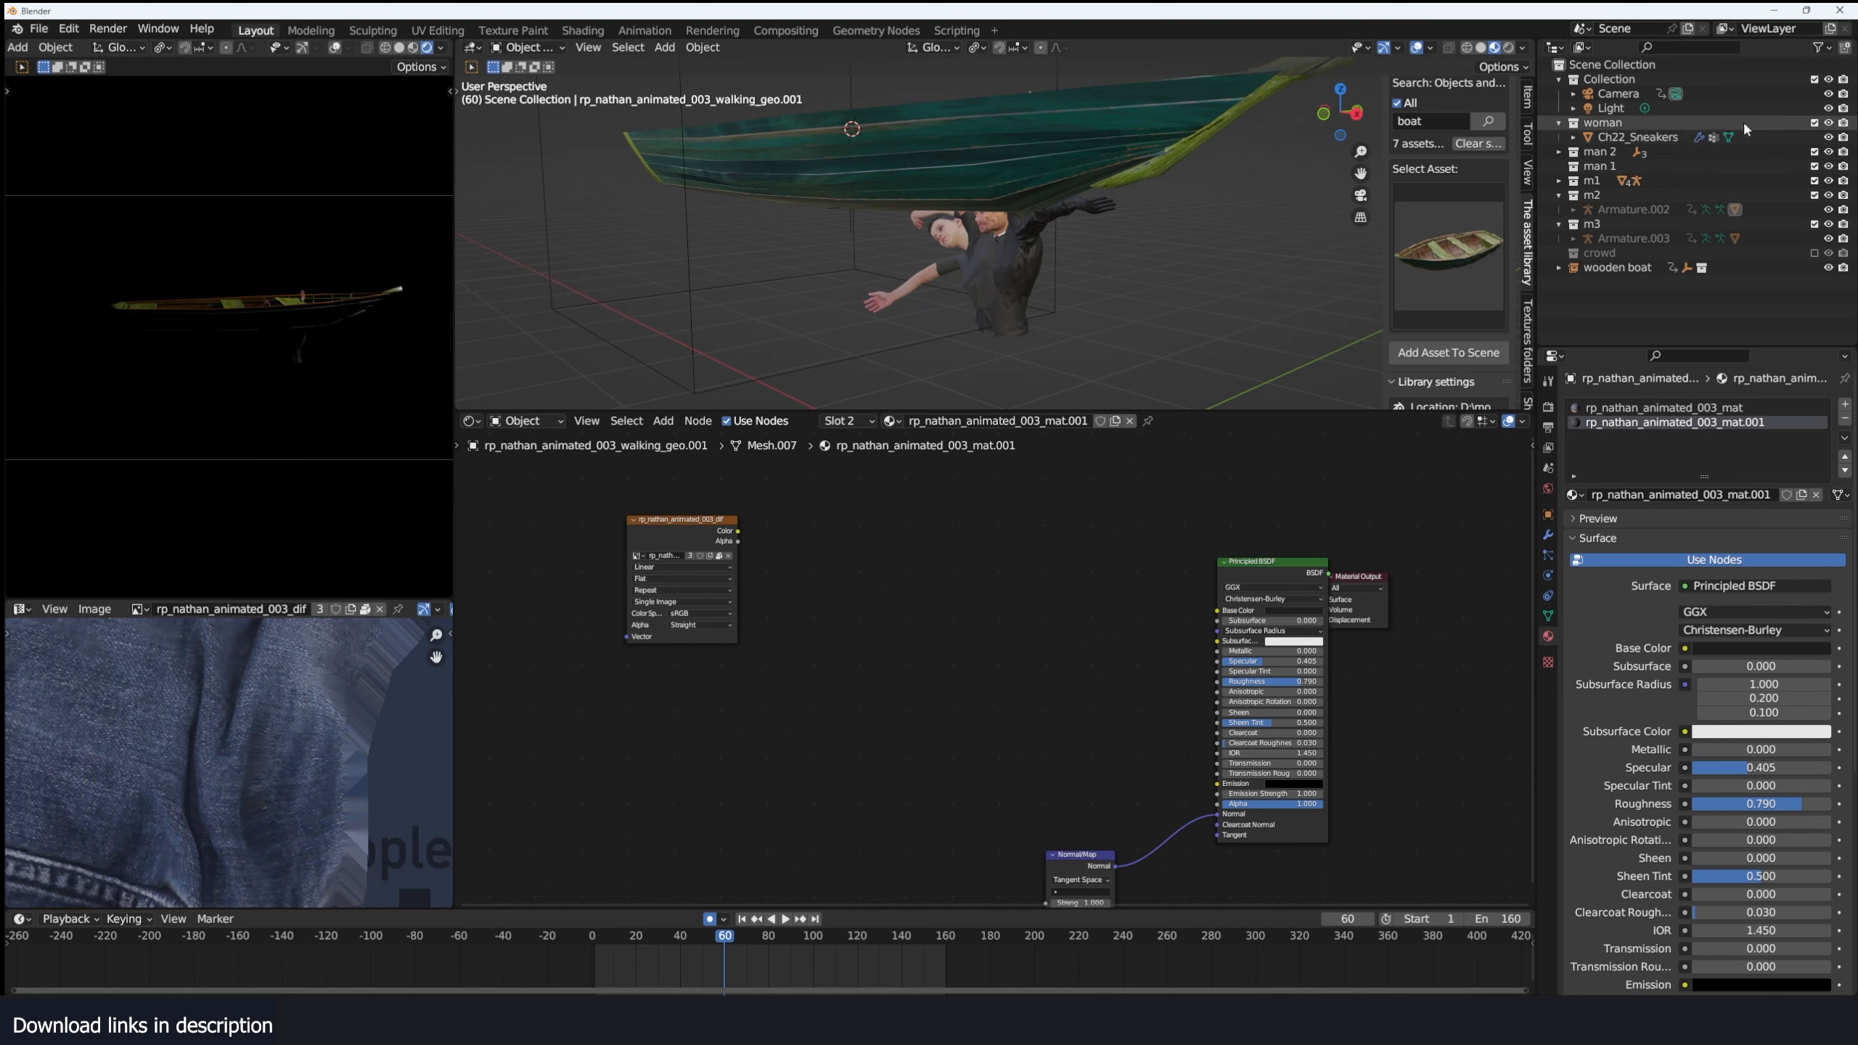
pyautogui.click(1815, 252)
pyautogui.scroll(-5, 1127, 233)
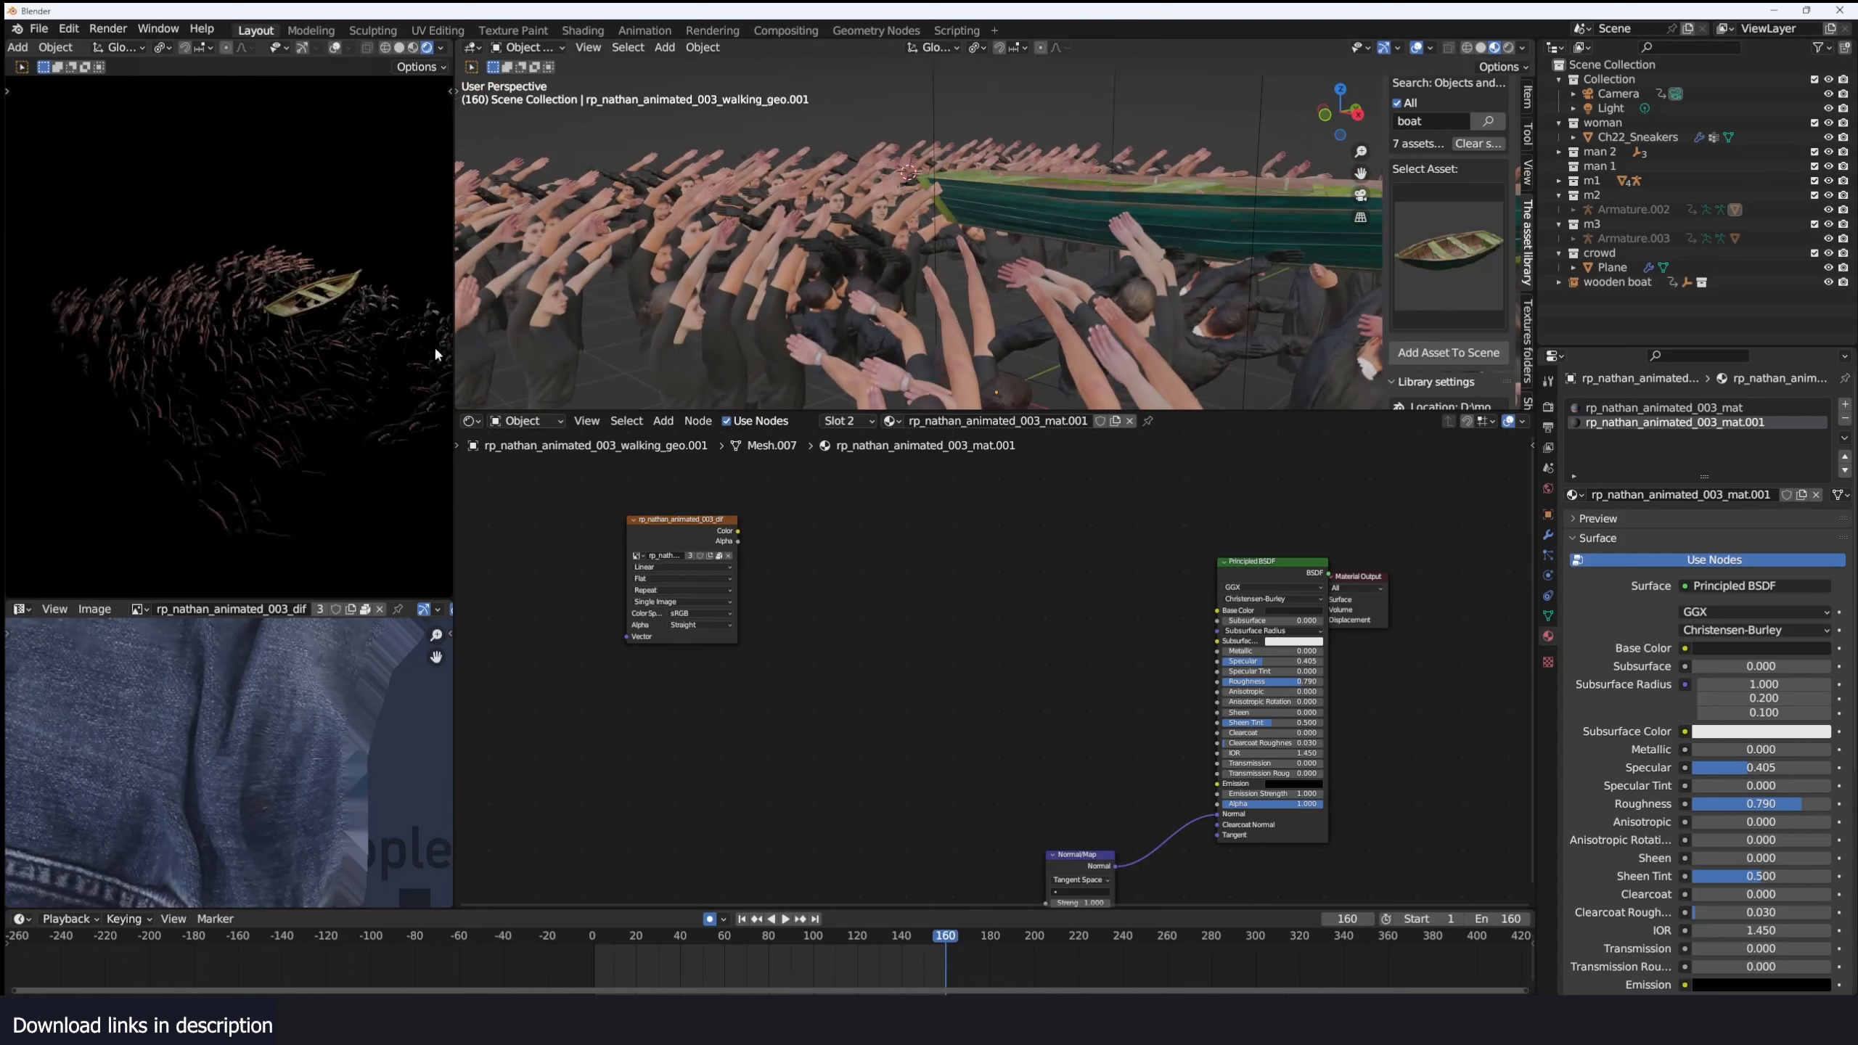
pyautogui.moveTo(812, 282); pyautogui.dragTo(717, 296, button='middle')
pyautogui.scroll(2, 719, 307)
pyautogui.moveTo(1100, 378); pyautogui.dragTo(1092, 361, button='middle')
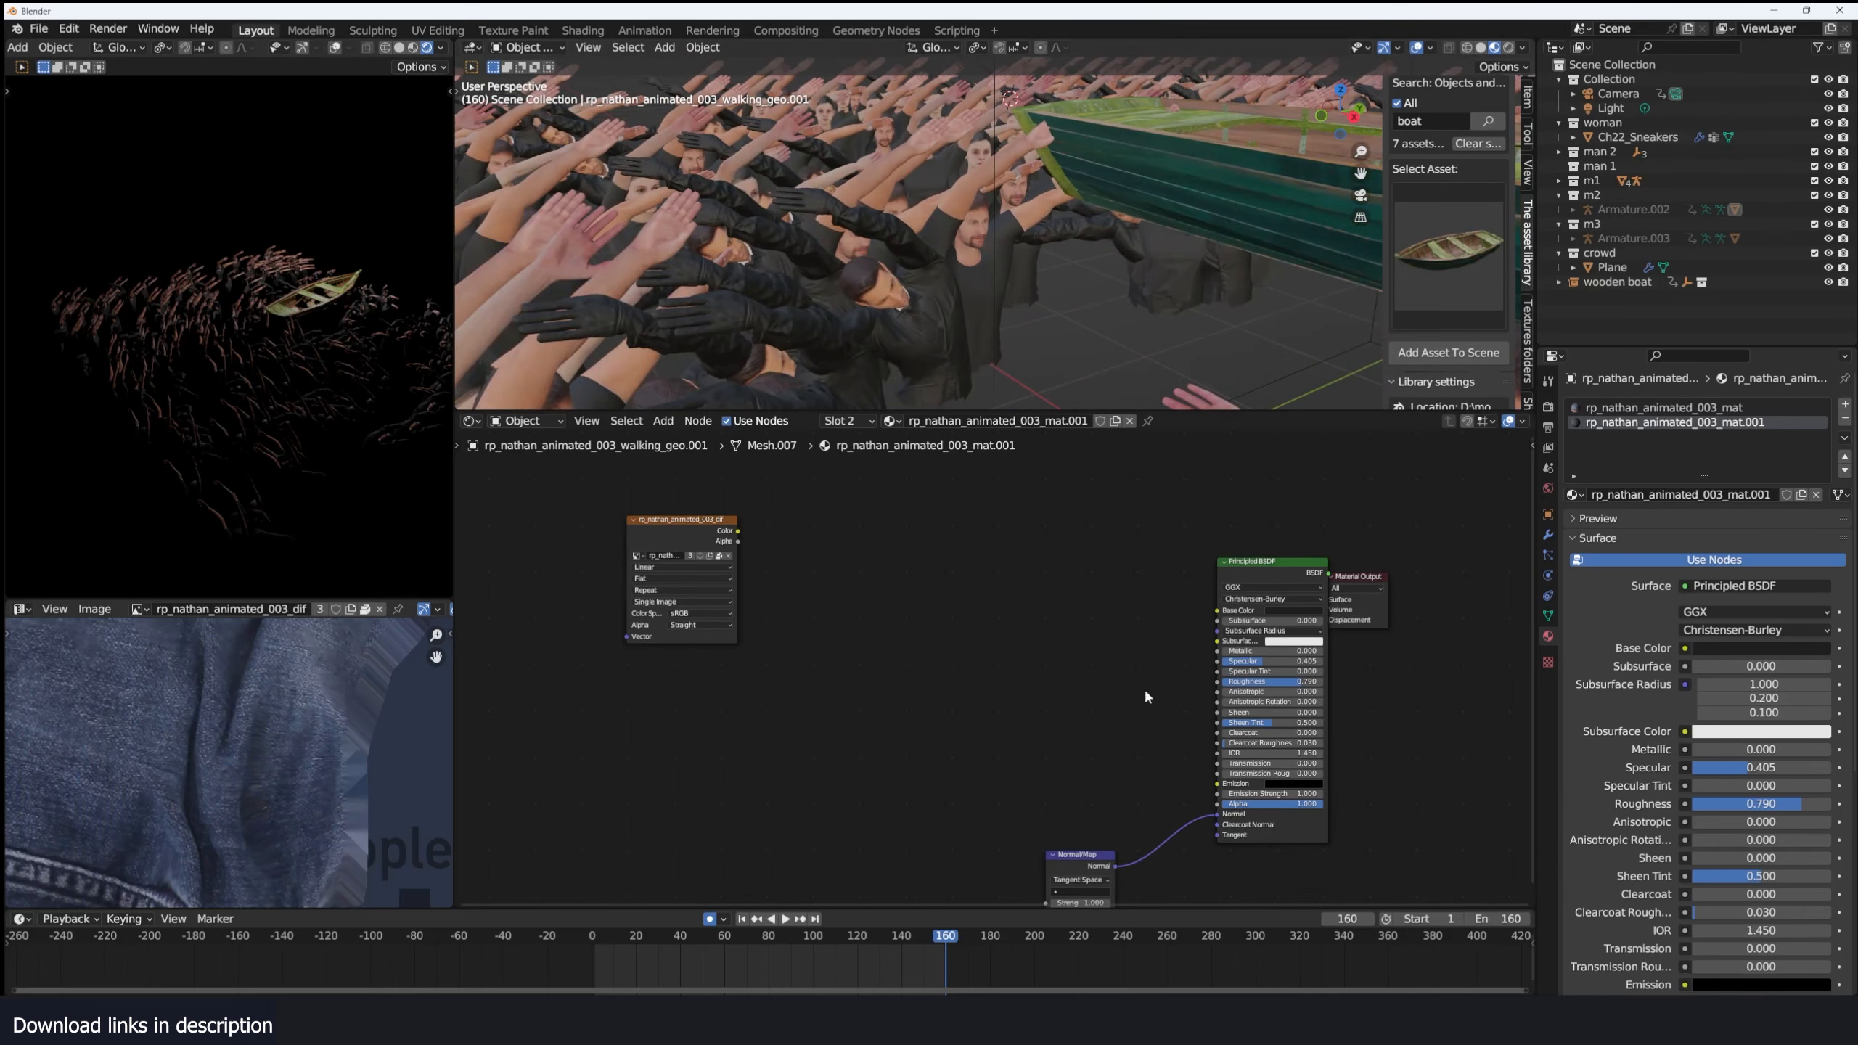
pyautogui.scroll(3, 1146, 697)
pyautogui.moveTo(1326, 553); pyautogui.dragTo(1231, 583)
pyautogui.click(784, 283)
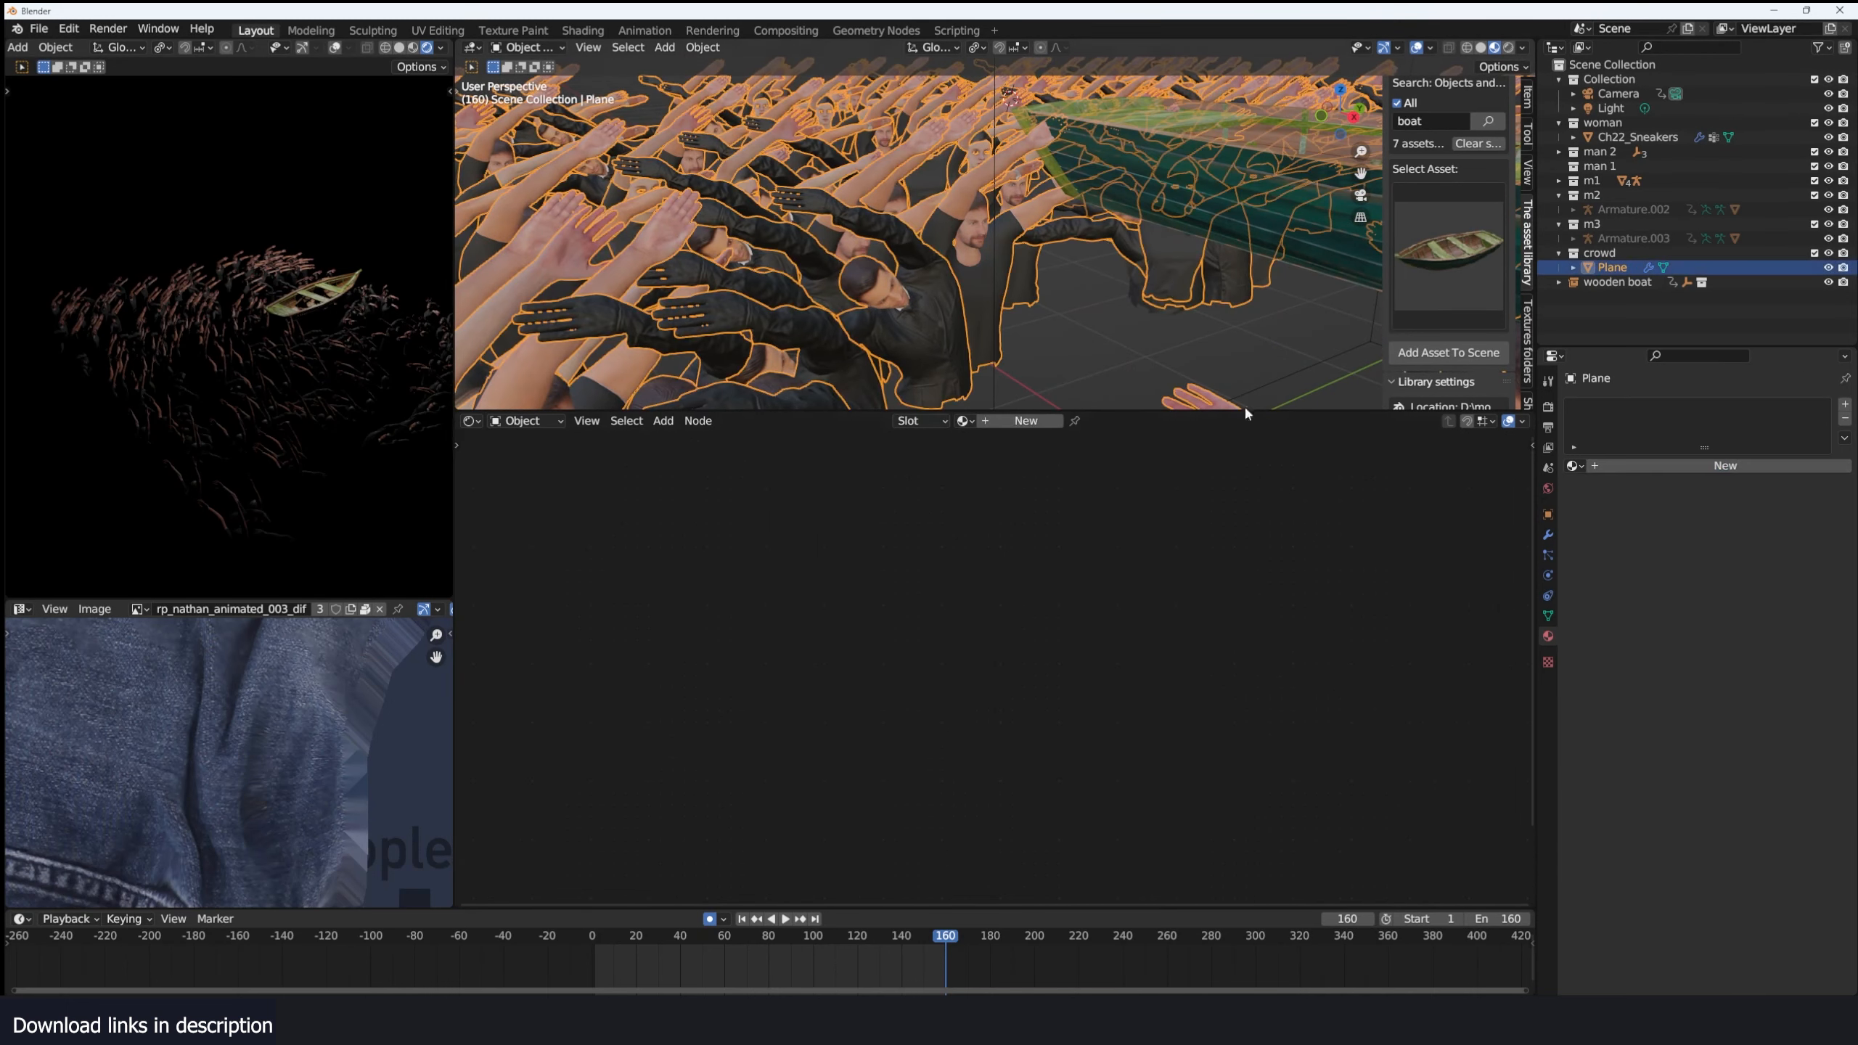
pyautogui.scroll(-2, 1206, 270)
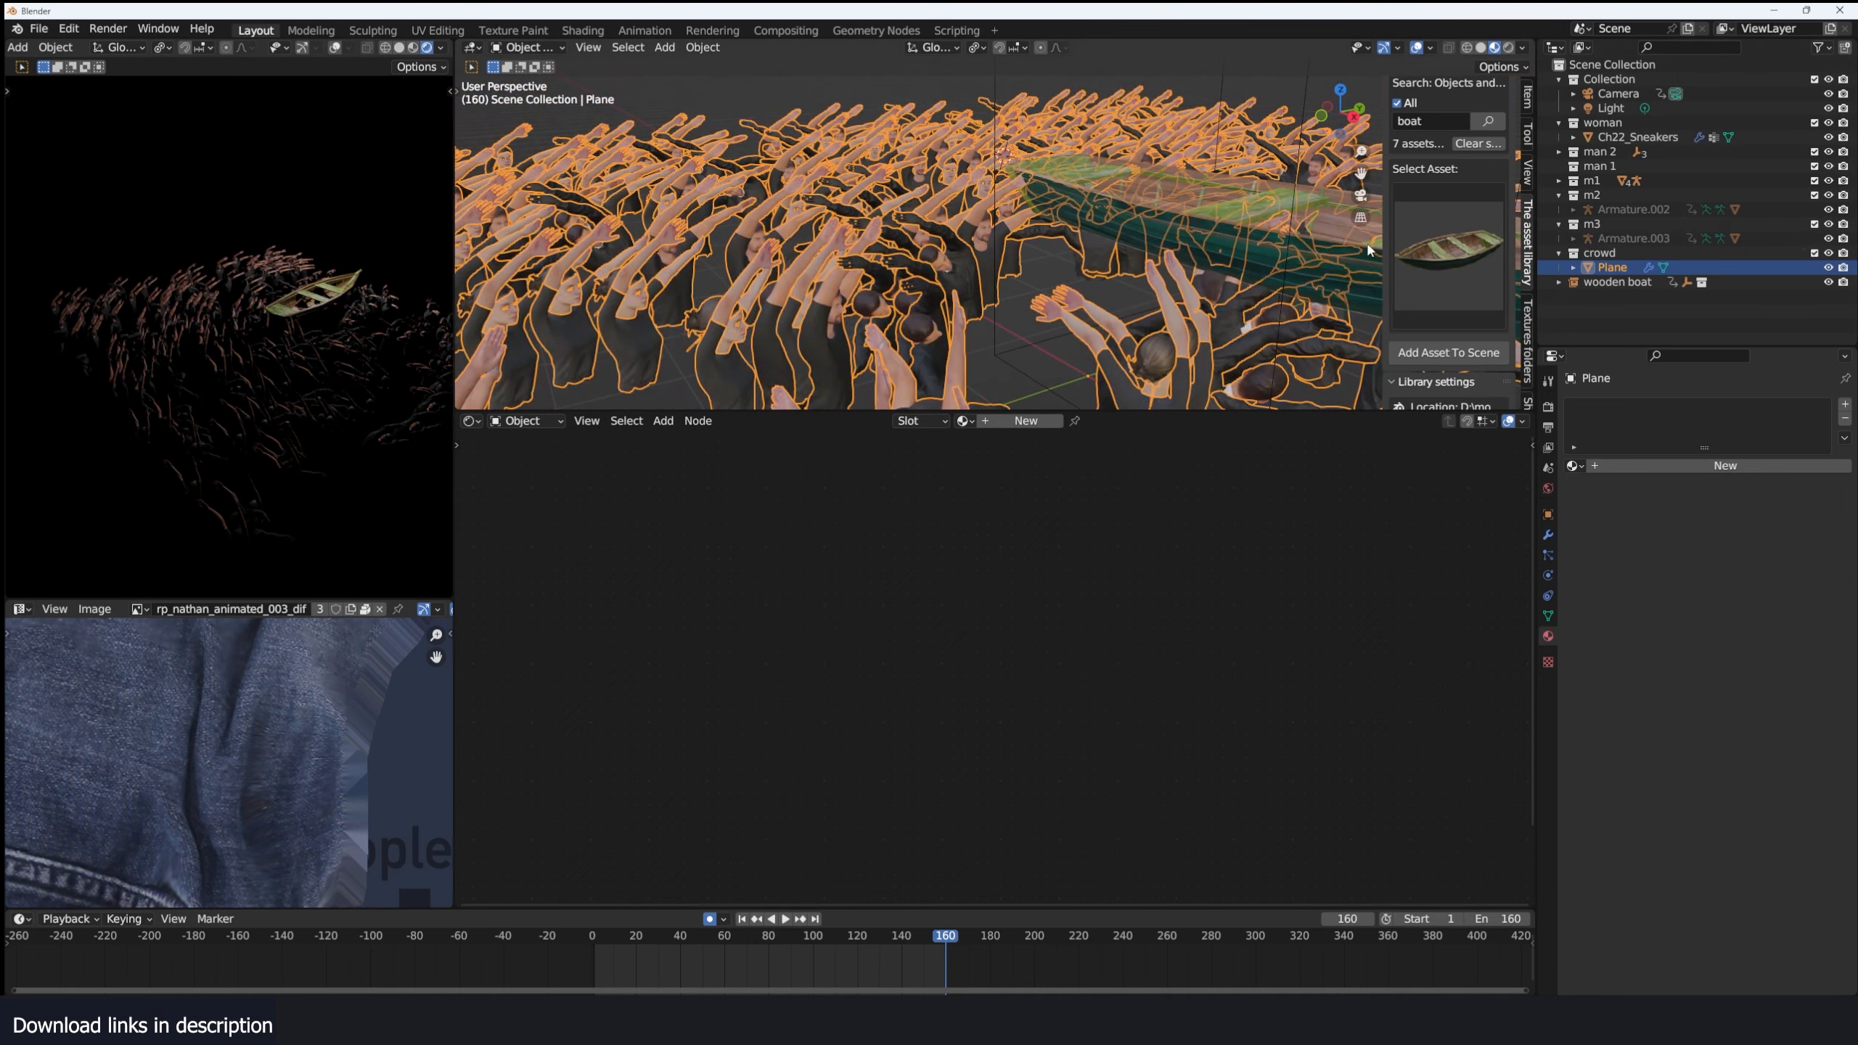
# Exclude the crowd collection and delete the unused diffuse texture node from the suited man's shirt material.
pyautogui.click(1815, 253)
pyautogui.keyDown('shift'); pyautogui.moveTo(1138, 347); pyautogui.dragTo(996, 239, button='middle'); pyautogui.keyUp('shift')
pyautogui.scroll(2, 995, 240)
pyautogui.keyDown('shift'); pyautogui.moveTo(1243, 304); pyautogui.dragTo(1028, 233, button='middle'); pyautogui.keyUp('shift')
pyautogui.click(1138, 340)
pyautogui.moveTo(1158, 557); pyautogui.dragTo(1126, 534, button='middle')
pyautogui.moveTo(1108, 522); pyautogui.dragTo(867, 685)
pyautogui.press('x')
pyautogui.moveTo(780, 613); pyautogui.dragTo(804, 607, button='middle')
pyautogui.moveTo(1073, 289); pyautogui.dragTo(989, 252, button='middle')
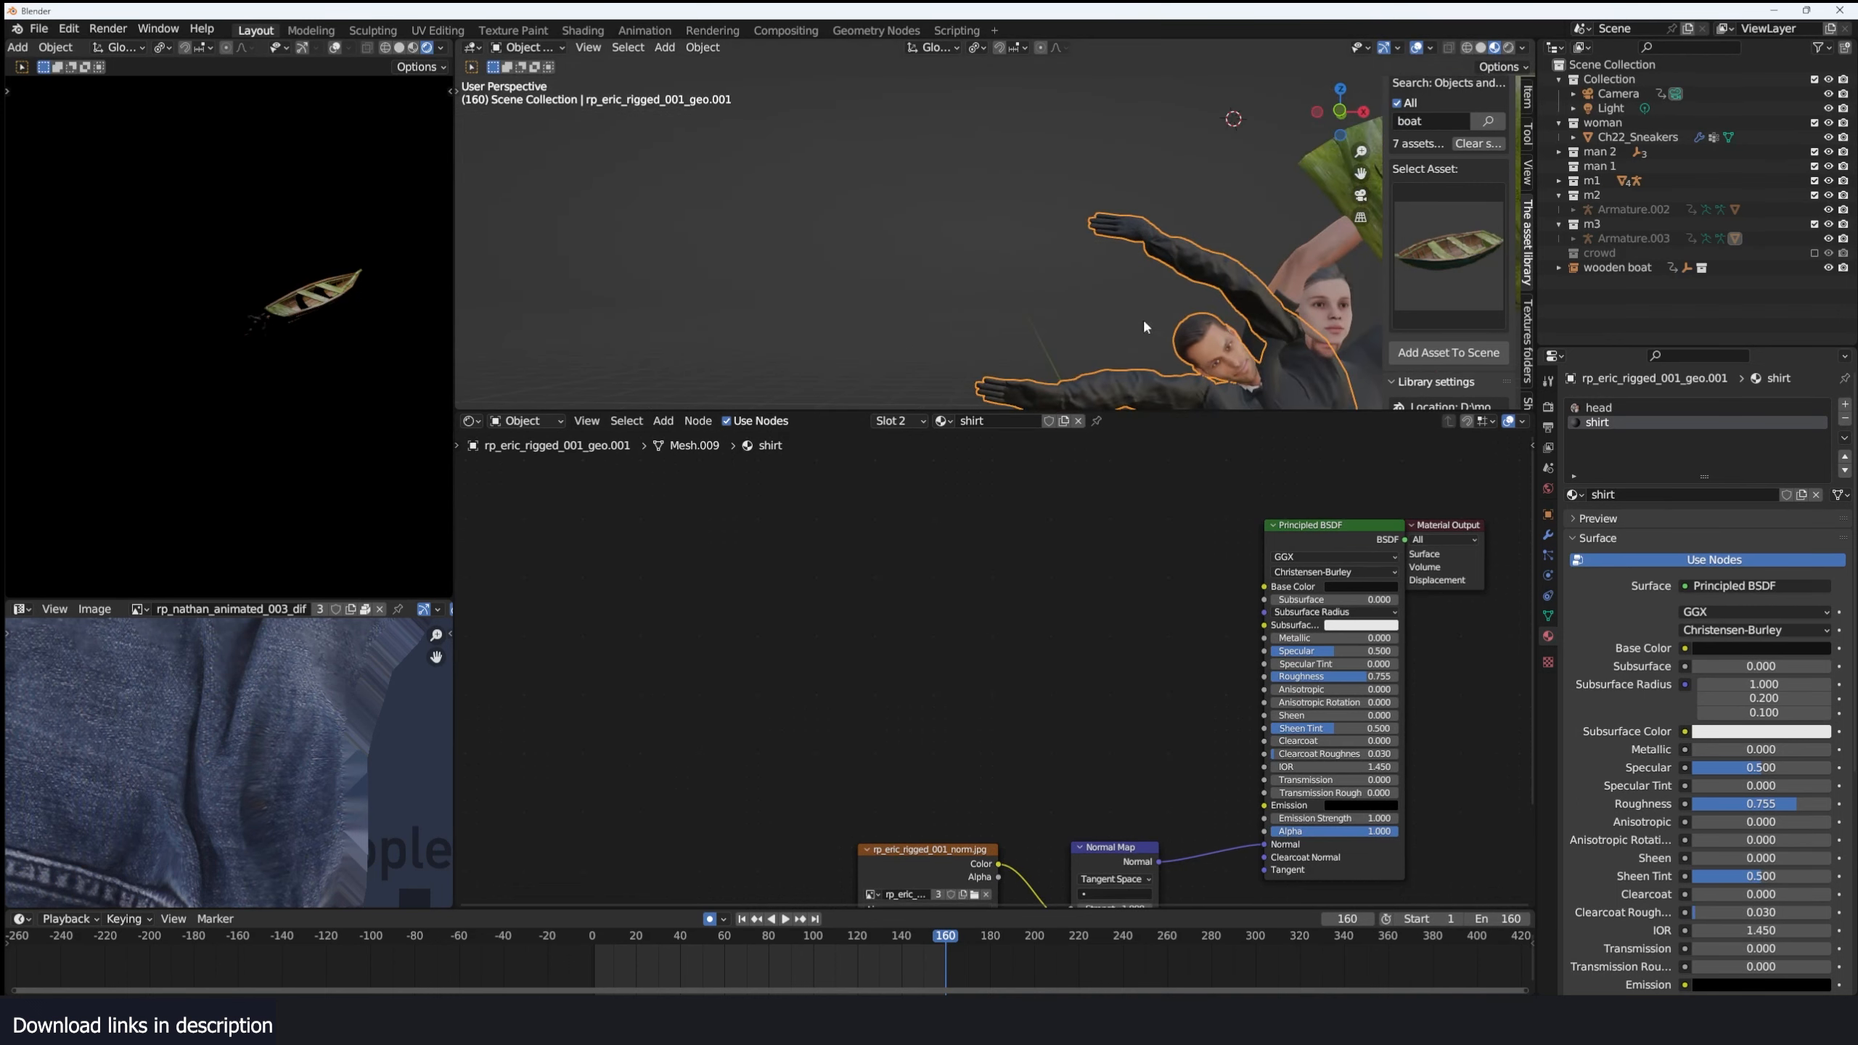
# Open the suited man's head material, add an Object Info node and preview its Random output.
pyautogui.press('Home')
pyautogui.click(1595, 410)
pyautogui.moveTo(833, 575); pyautogui.dragTo(1124, 581, button='middle')
pyautogui.moveTo(1027, 561); pyautogui.dragTo(898, 548)
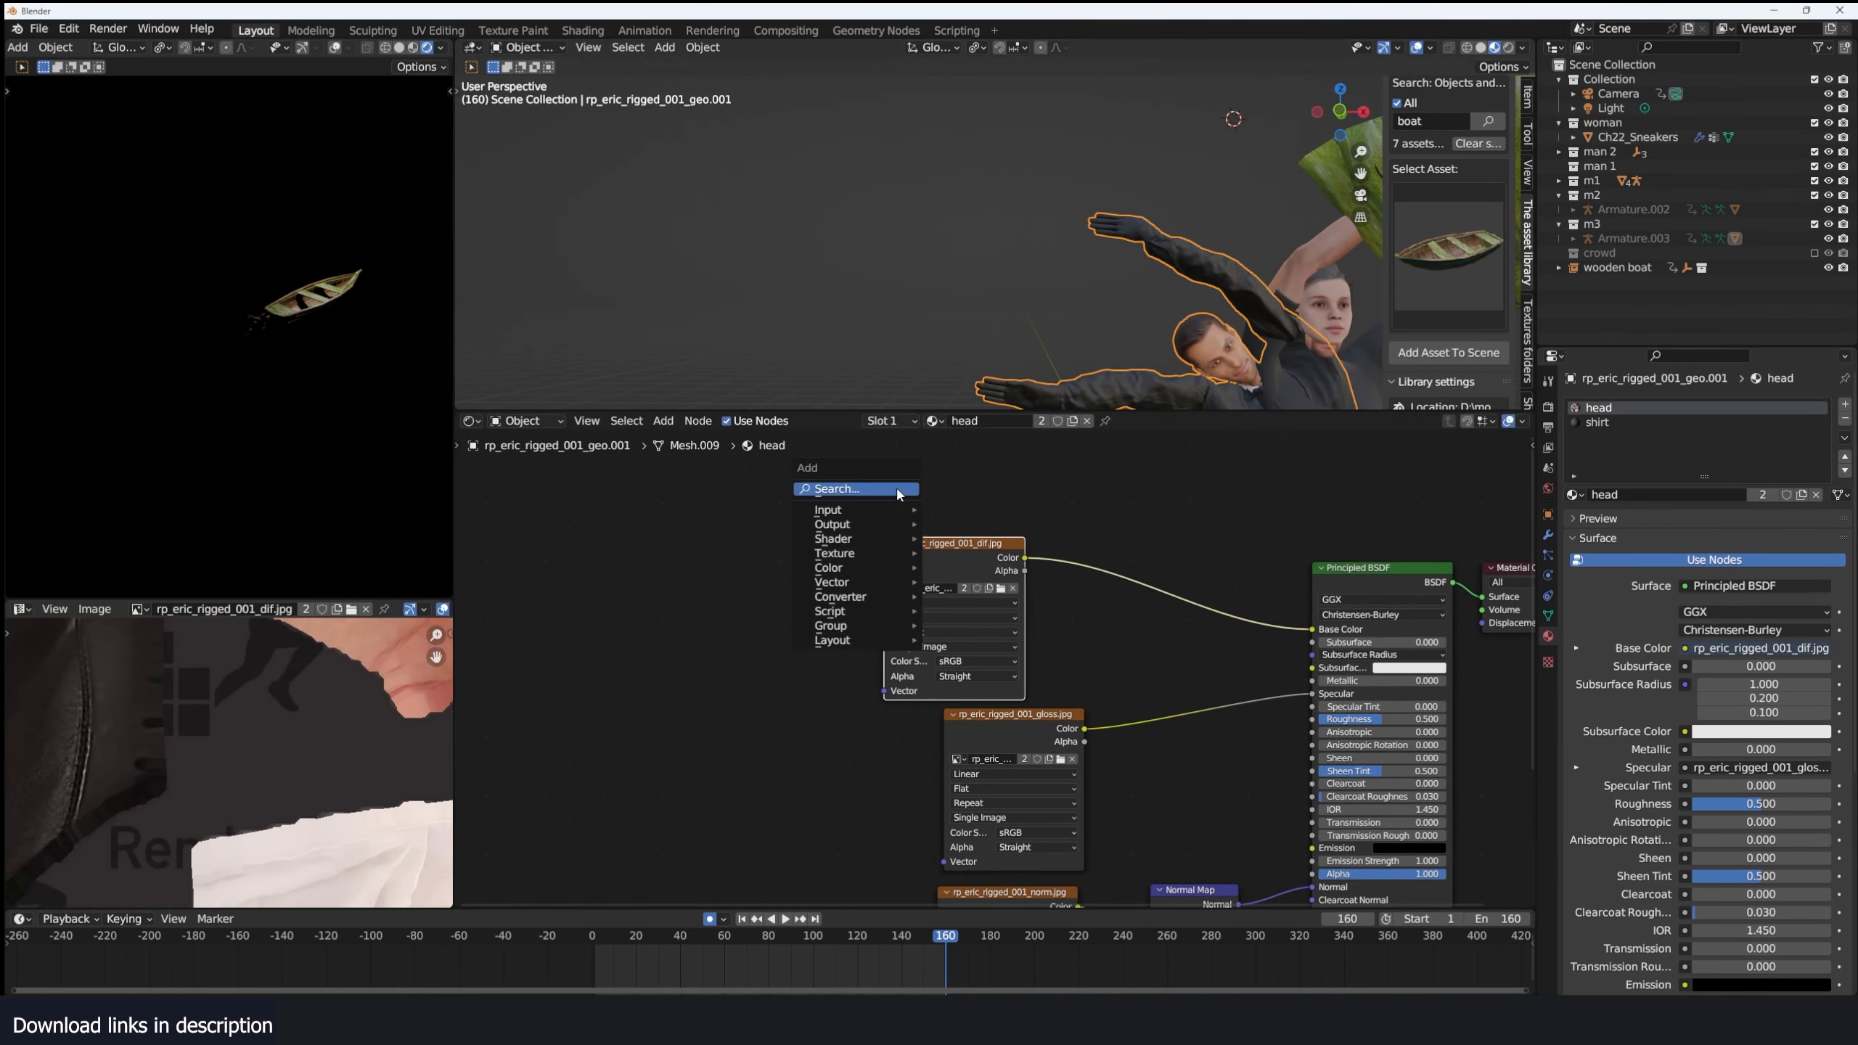
pyautogui.hotkey('shift', 'a')
pyautogui.click(899, 491)
pyautogui.write('obj')
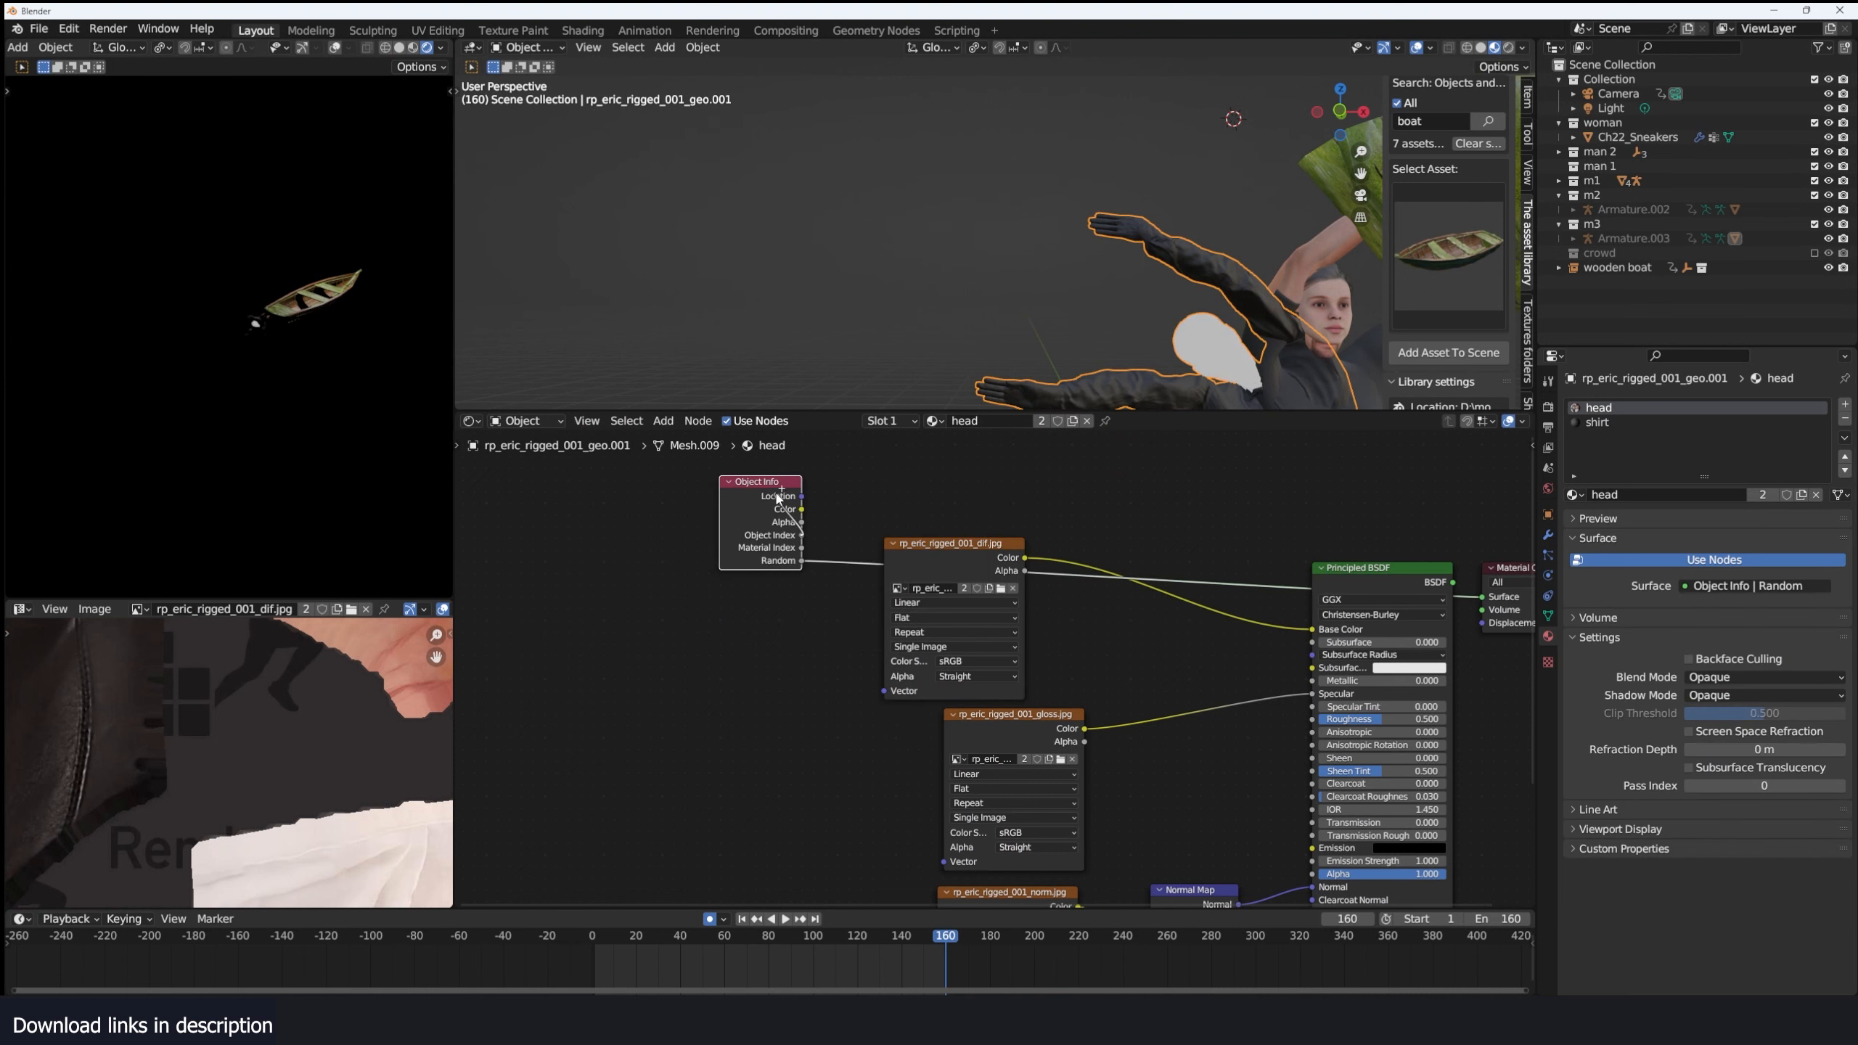
pyautogui.moveTo(776, 494); pyautogui.dragTo(775, 475)
# Move the diffuse texture node aside and insert a Color Ramp after the Object Info node's Random output.
pyautogui.moveTo(931, 576); pyautogui.dragTo(748, 580)
pyautogui.hotkey('shift', 'a')
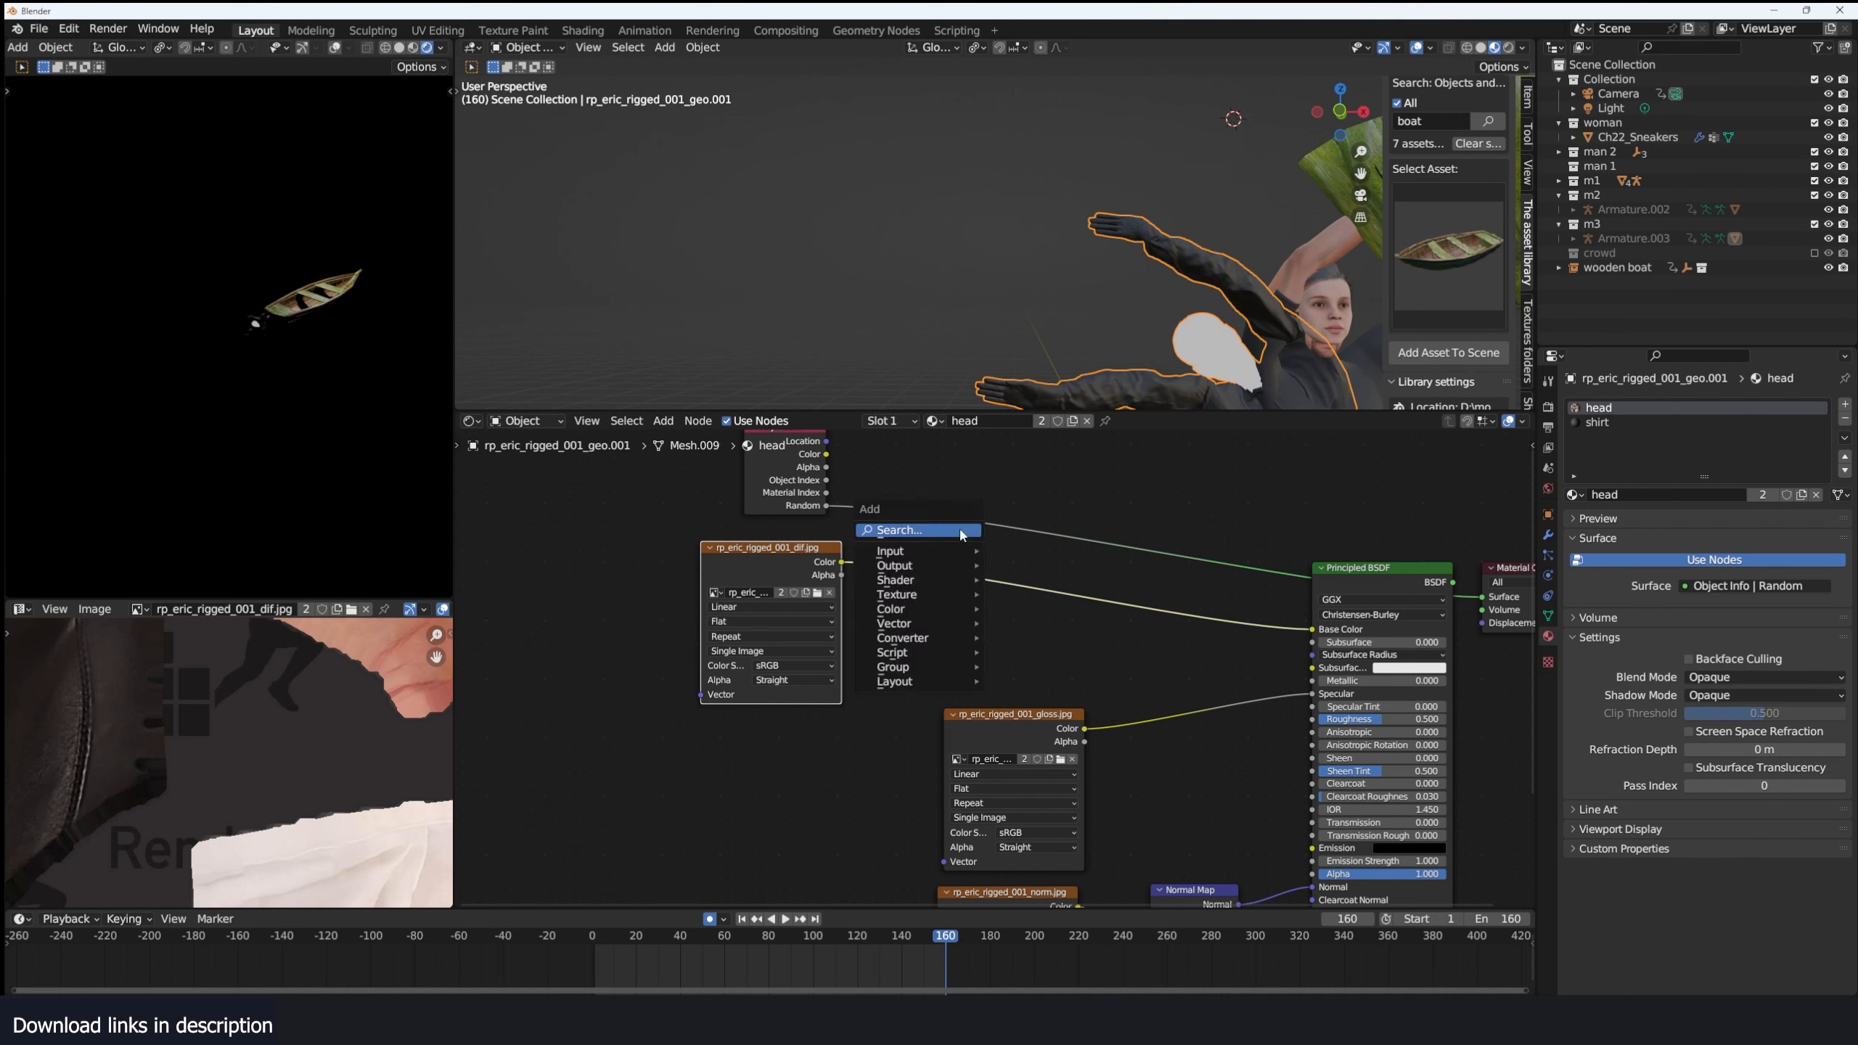
pyautogui.write('ramp')
pyautogui.press('Return')
pyautogui.click(984, 473)
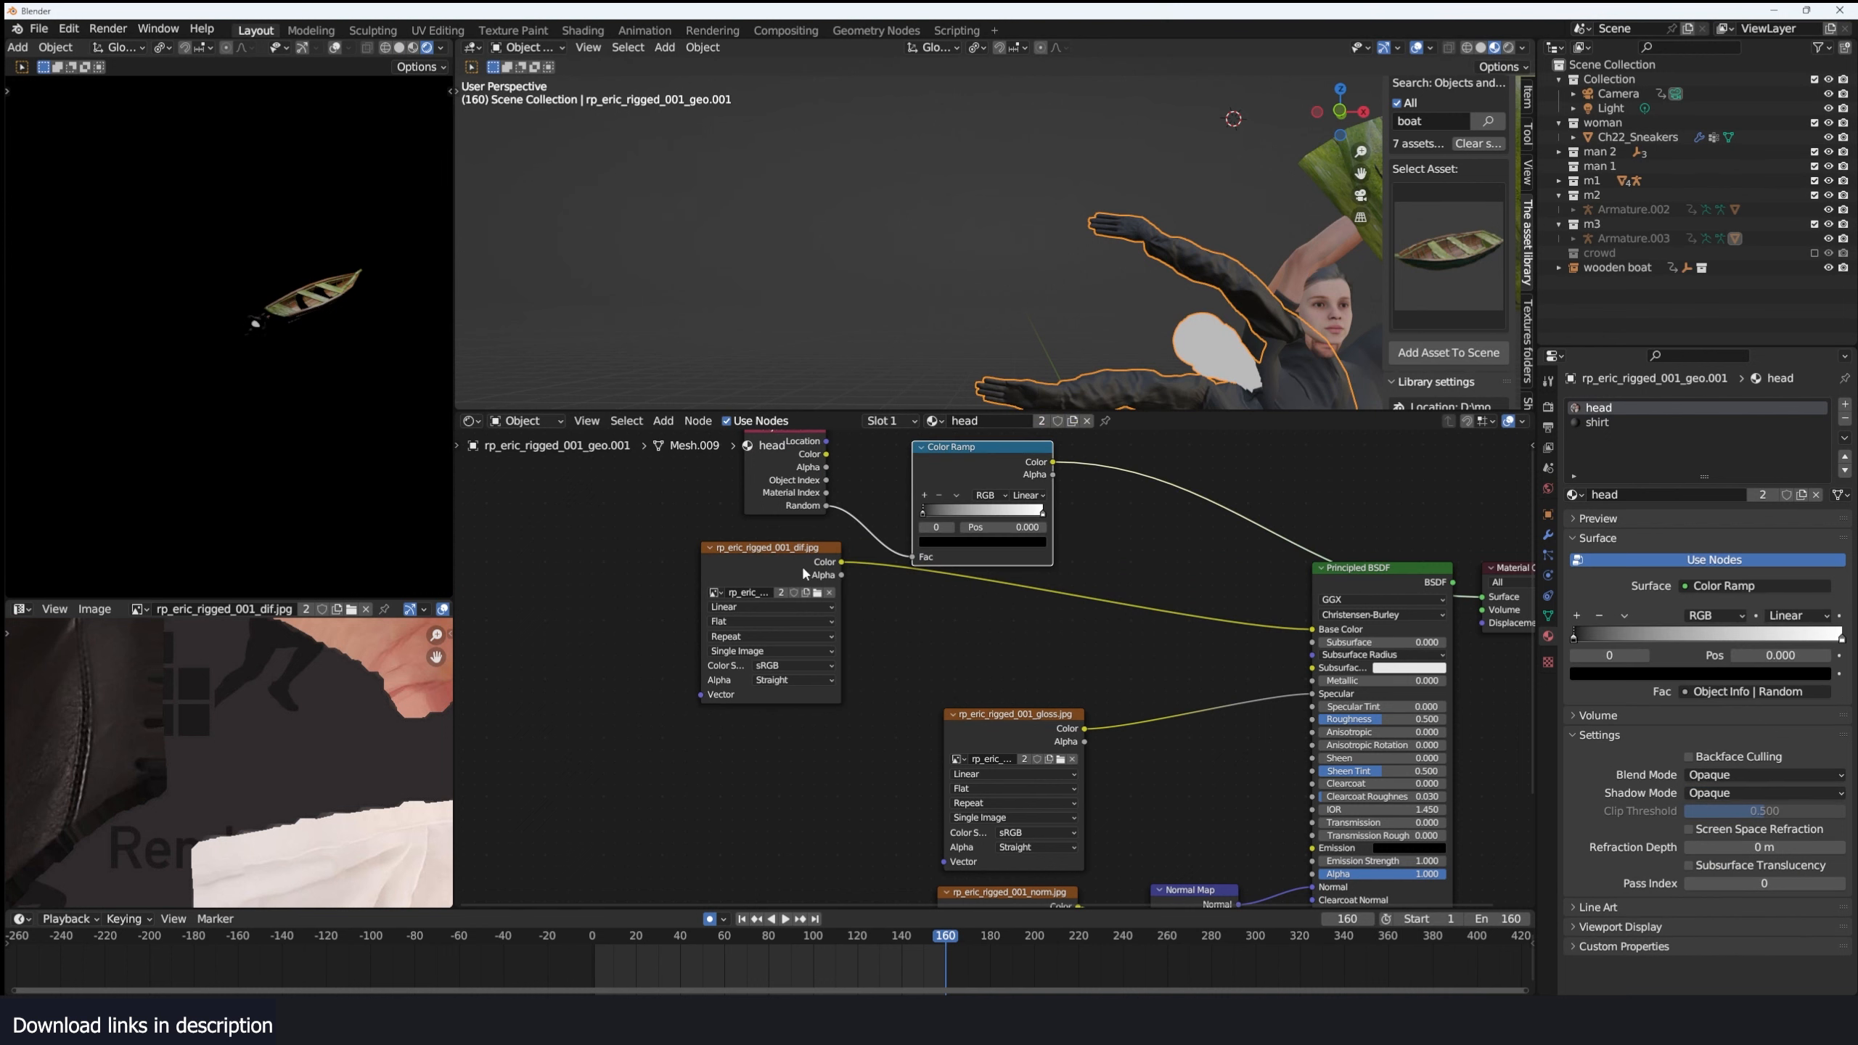
# Add a Hue/Saturation/Value node, feeding the diffuse texture into its Color and the Color Ramp into its Value.
pyautogui.hotkey('shift', 'a')
pyautogui.write('hue')
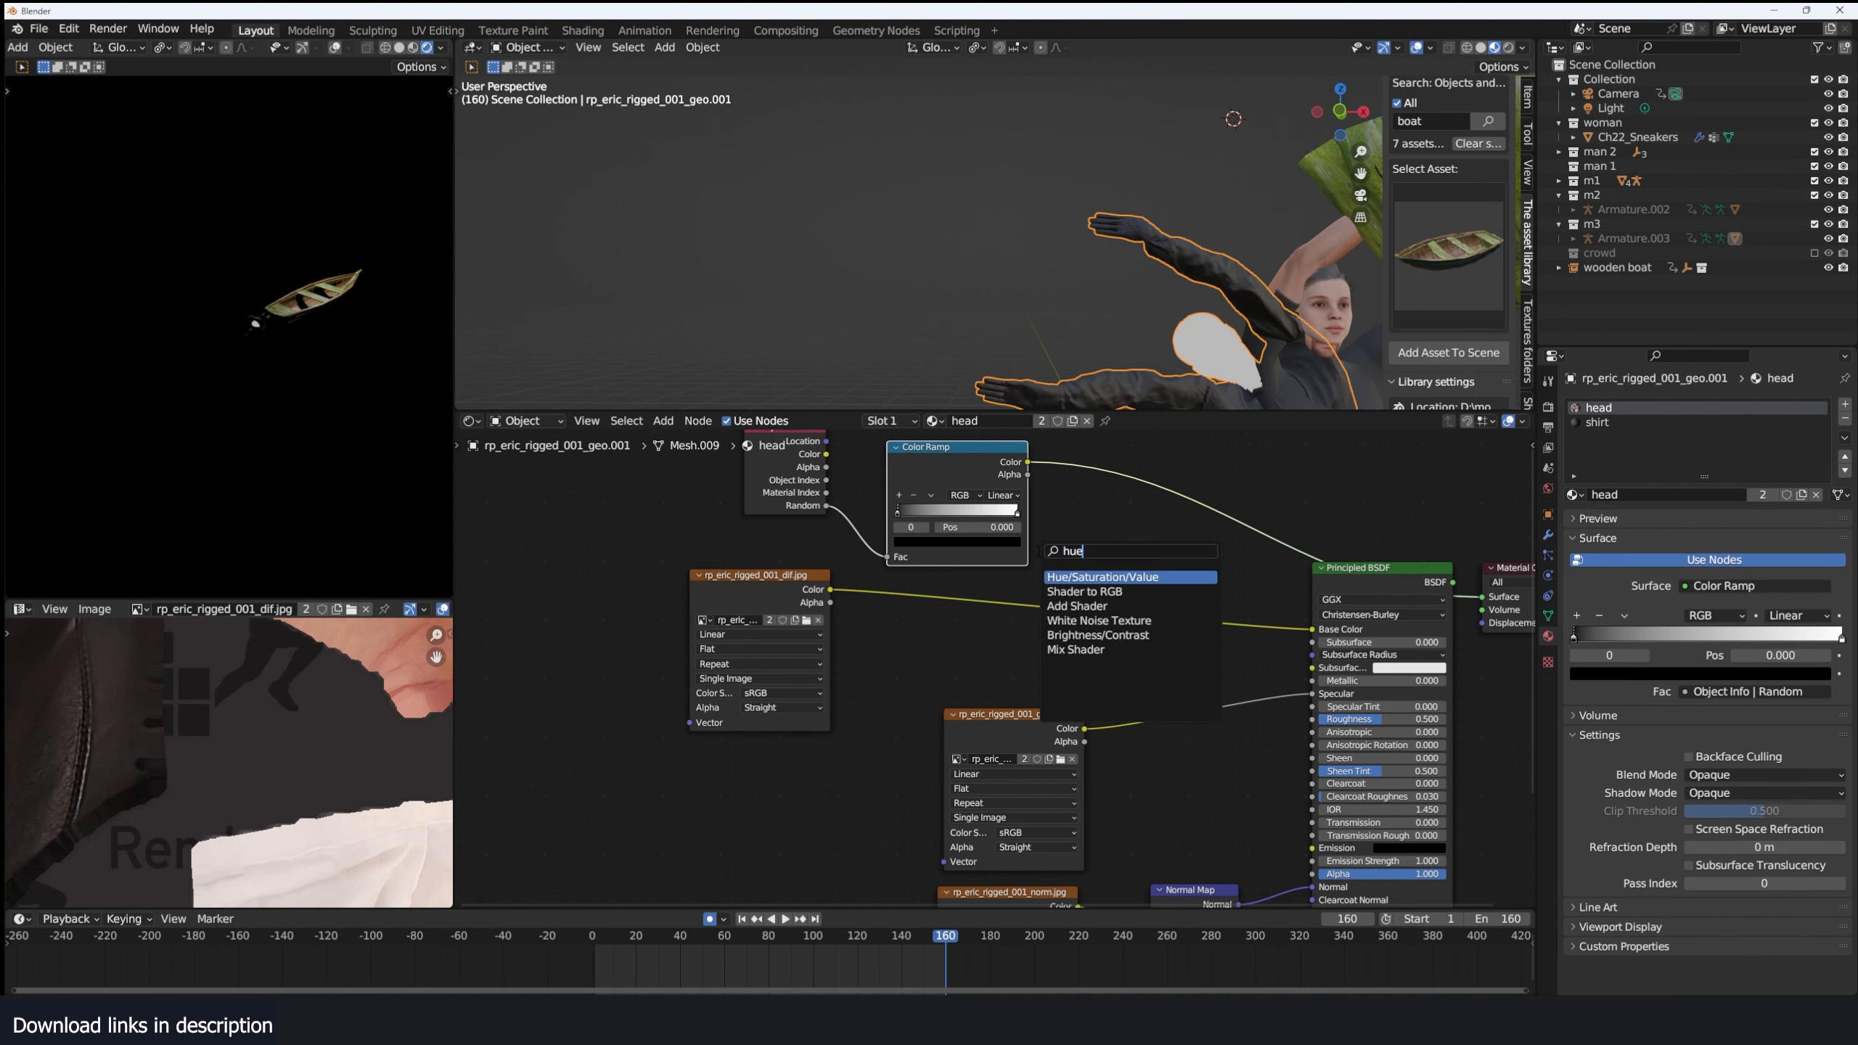
pyautogui.press('Return')
pyautogui.click(1133, 556)
pyautogui.moveTo(1128, 556); pyautogui.dragTo(1127, 556)
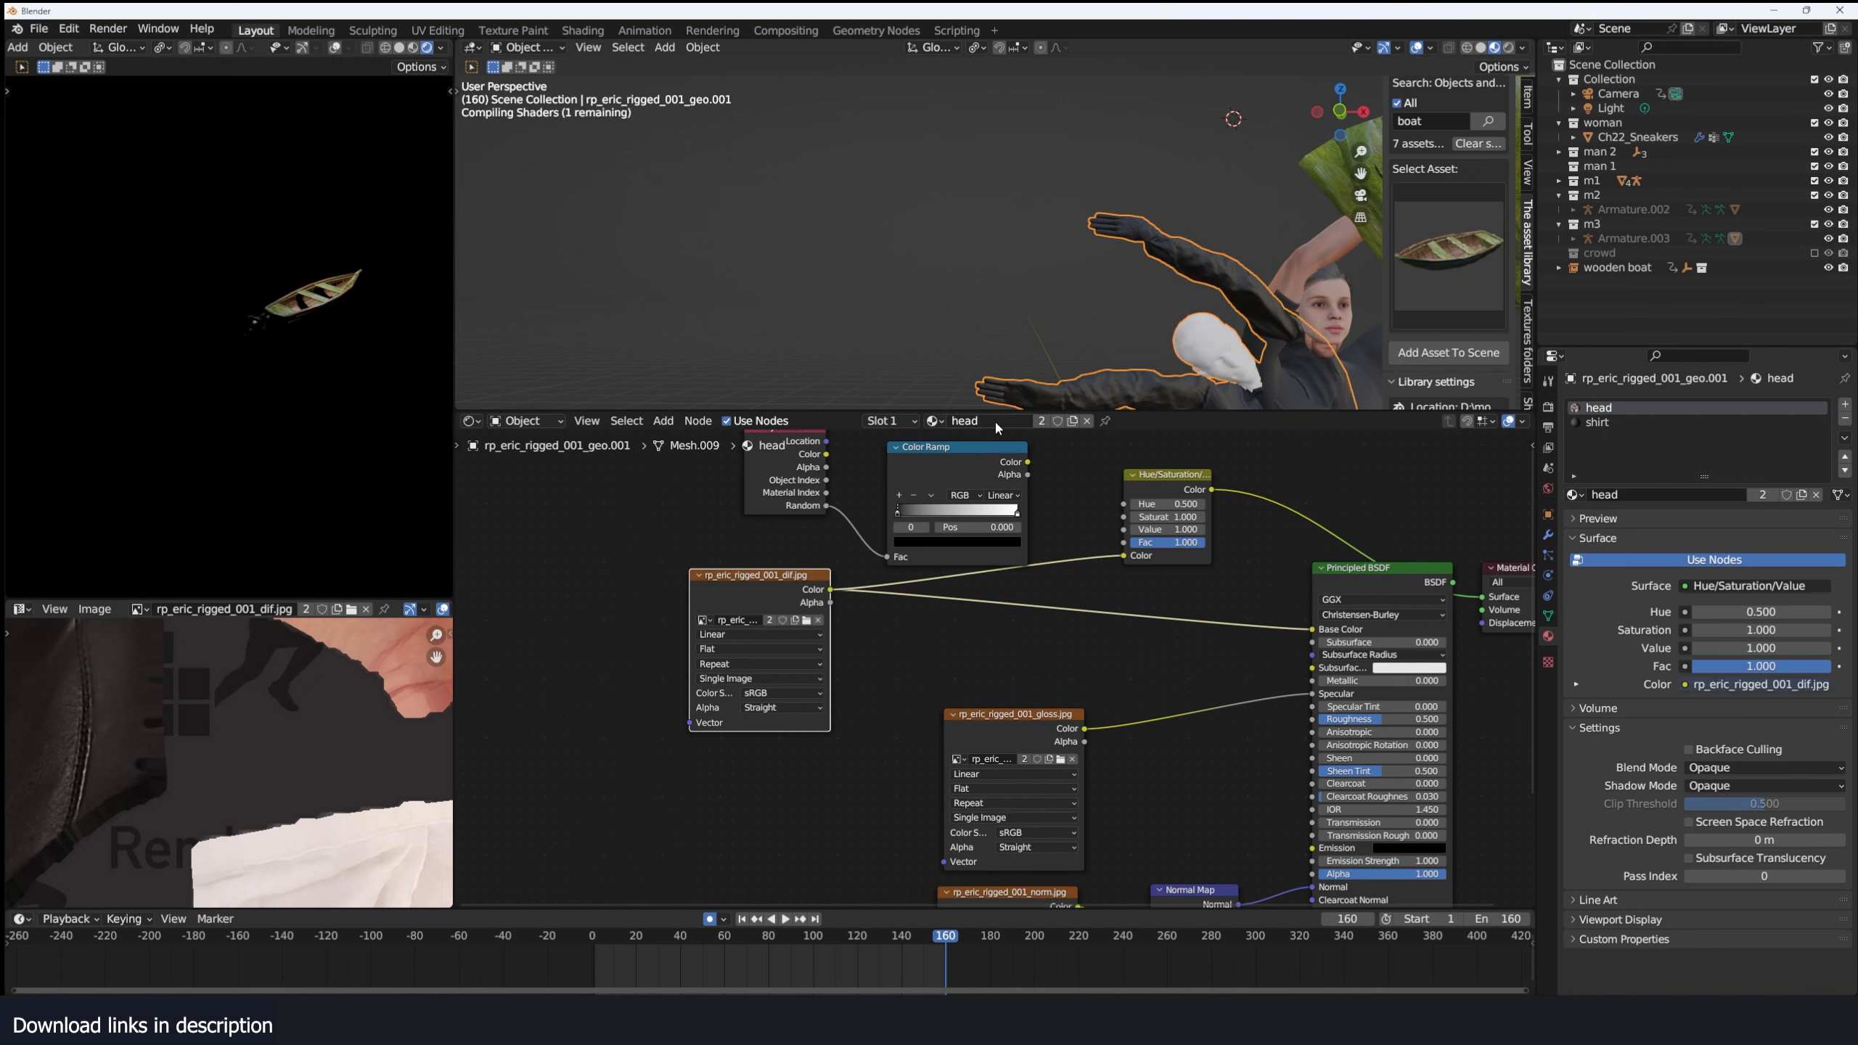
pyautogui.moveTo(1028, 462); pyautogui.dragTo(1125, 529)
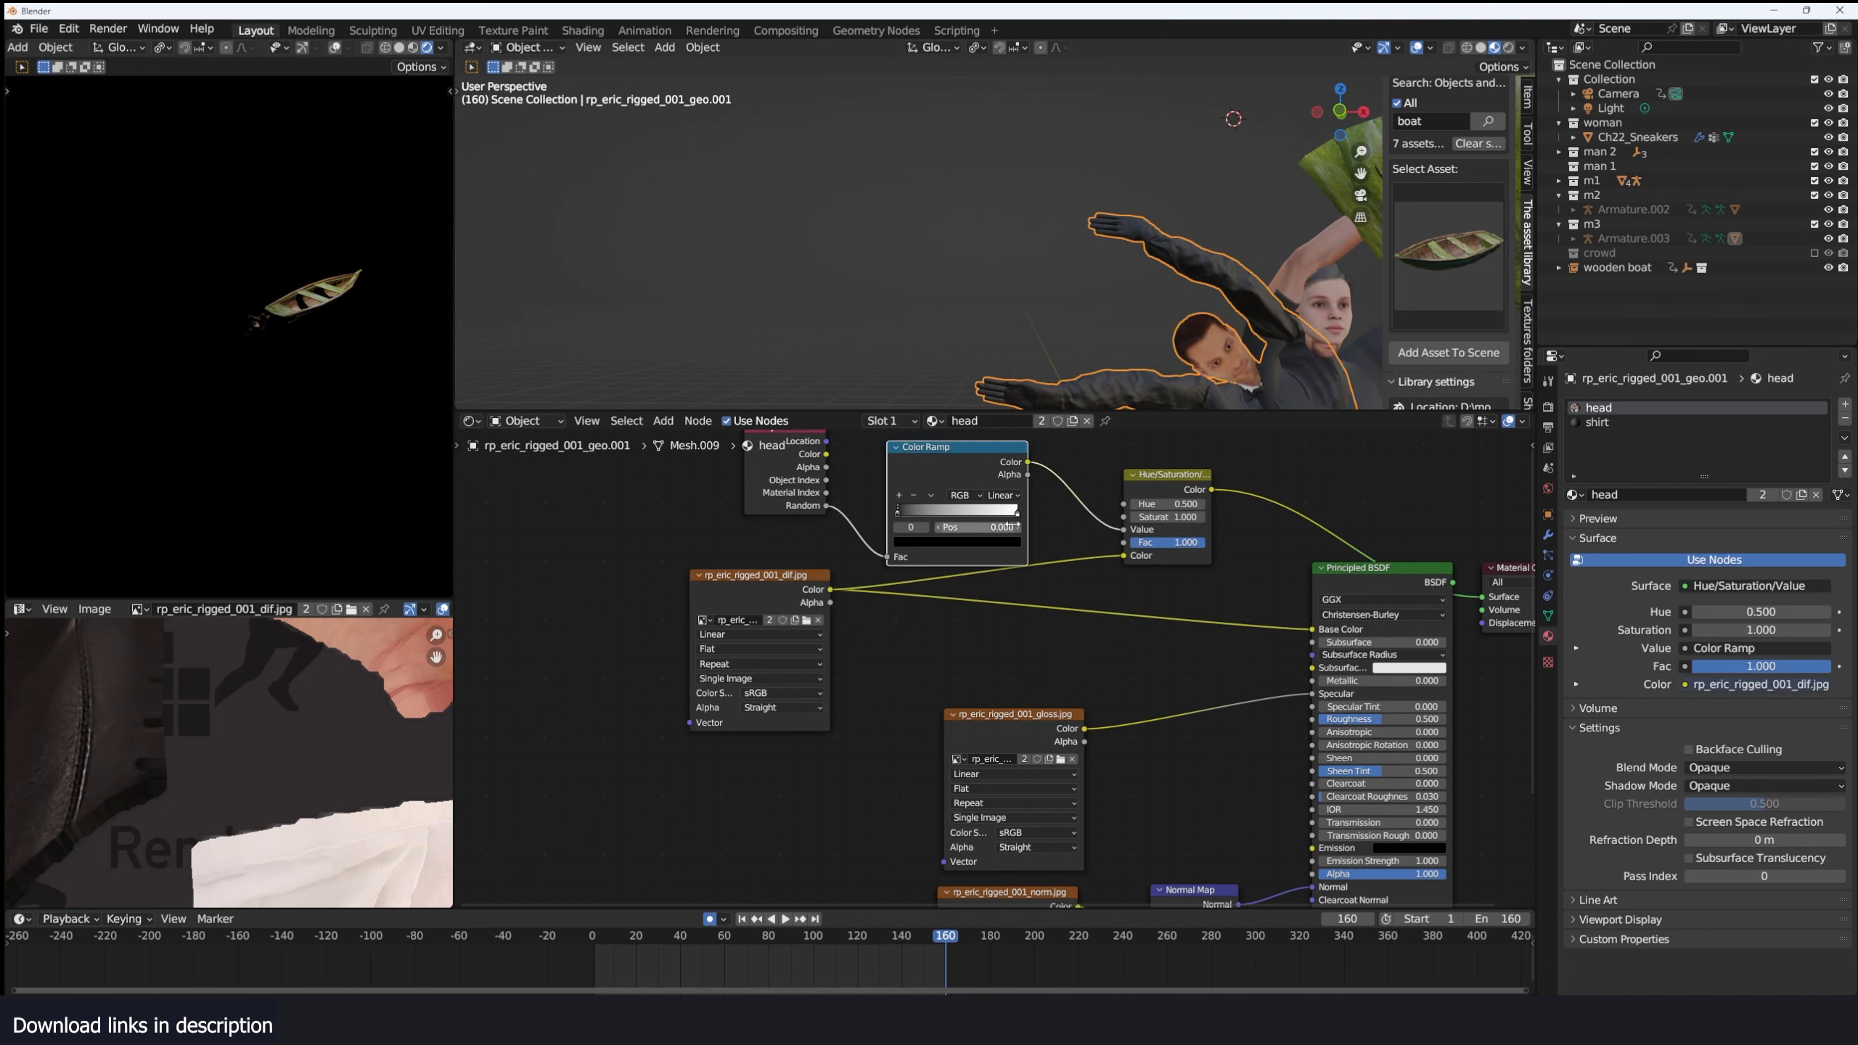
# Add two stops to the Color Ramp, place one at 0.668, and set the interpolation to Constant.
pyautogui.moveTo(899, 512); pyautogui.dragTo(902, 515)
pyautogui.click(900, 495)
pyautogui.click(900, 496)
pyautogui.scroll(2, 902, 505)
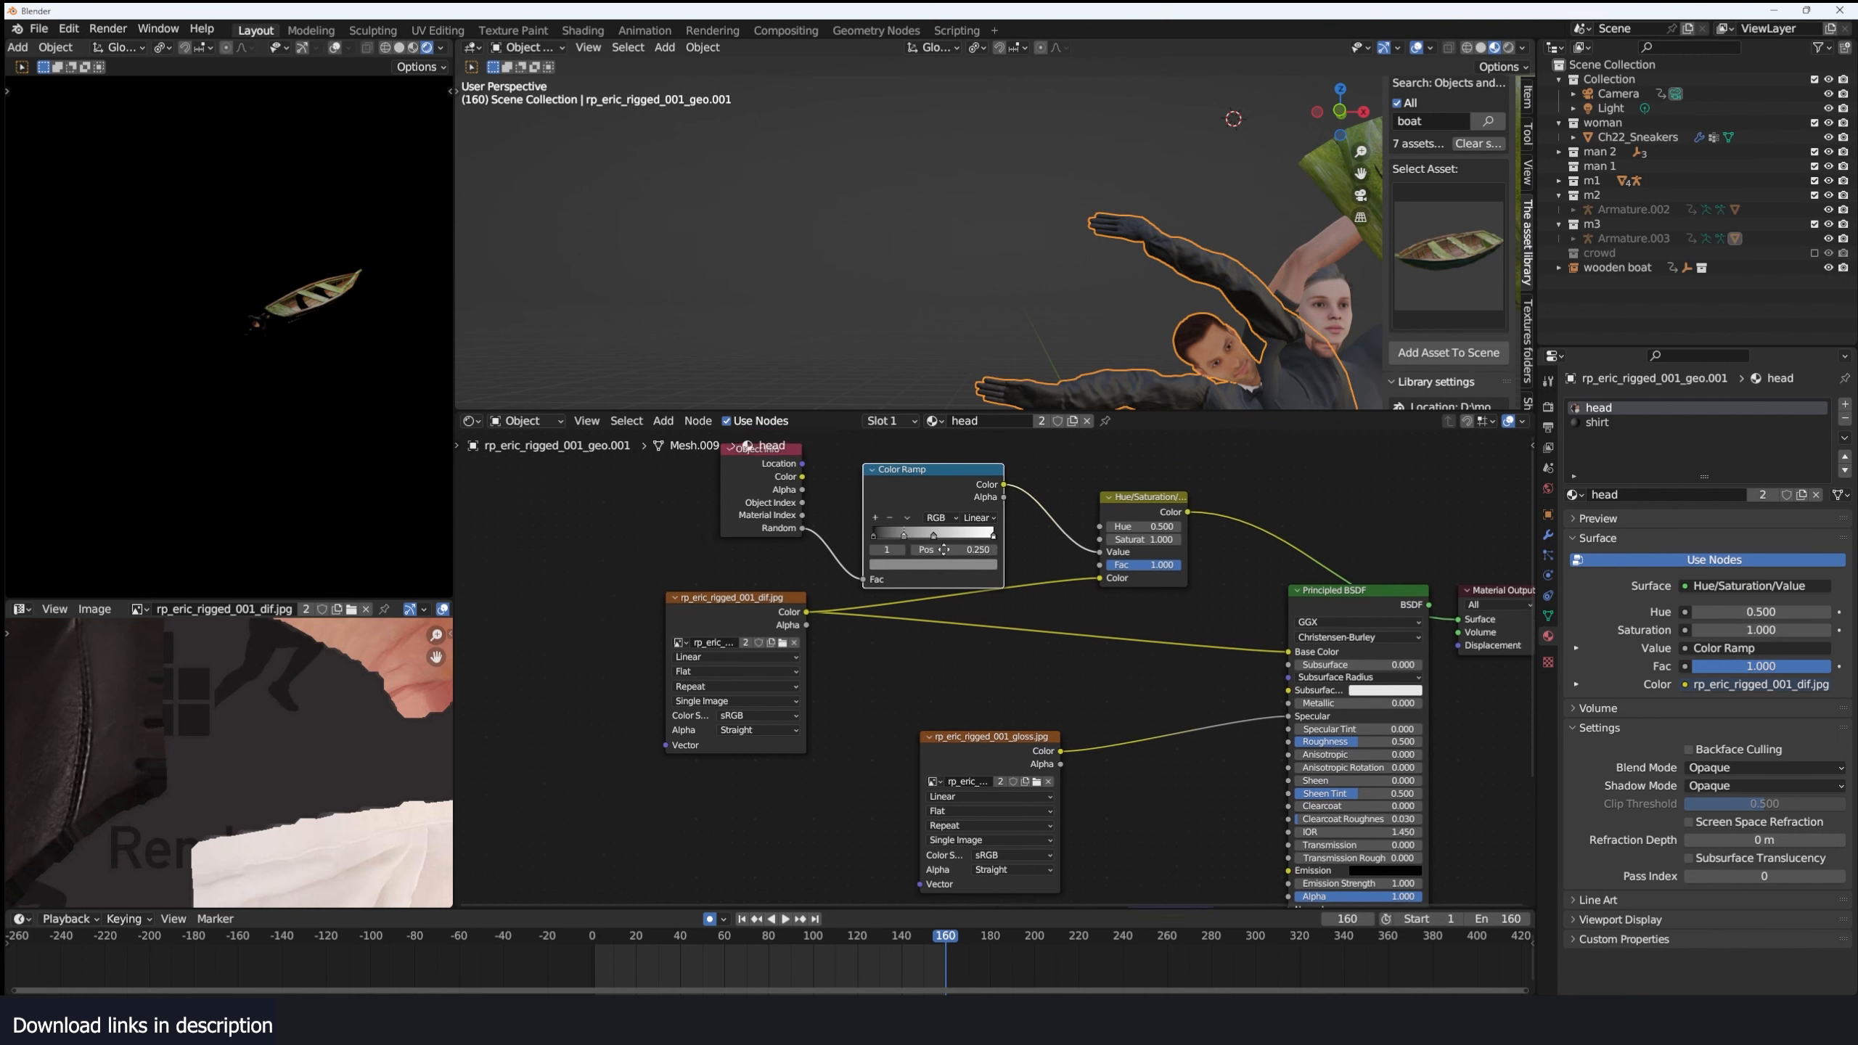
pyautogui.moveTo(906, 515); pyautogui.dragTo(923, 521)
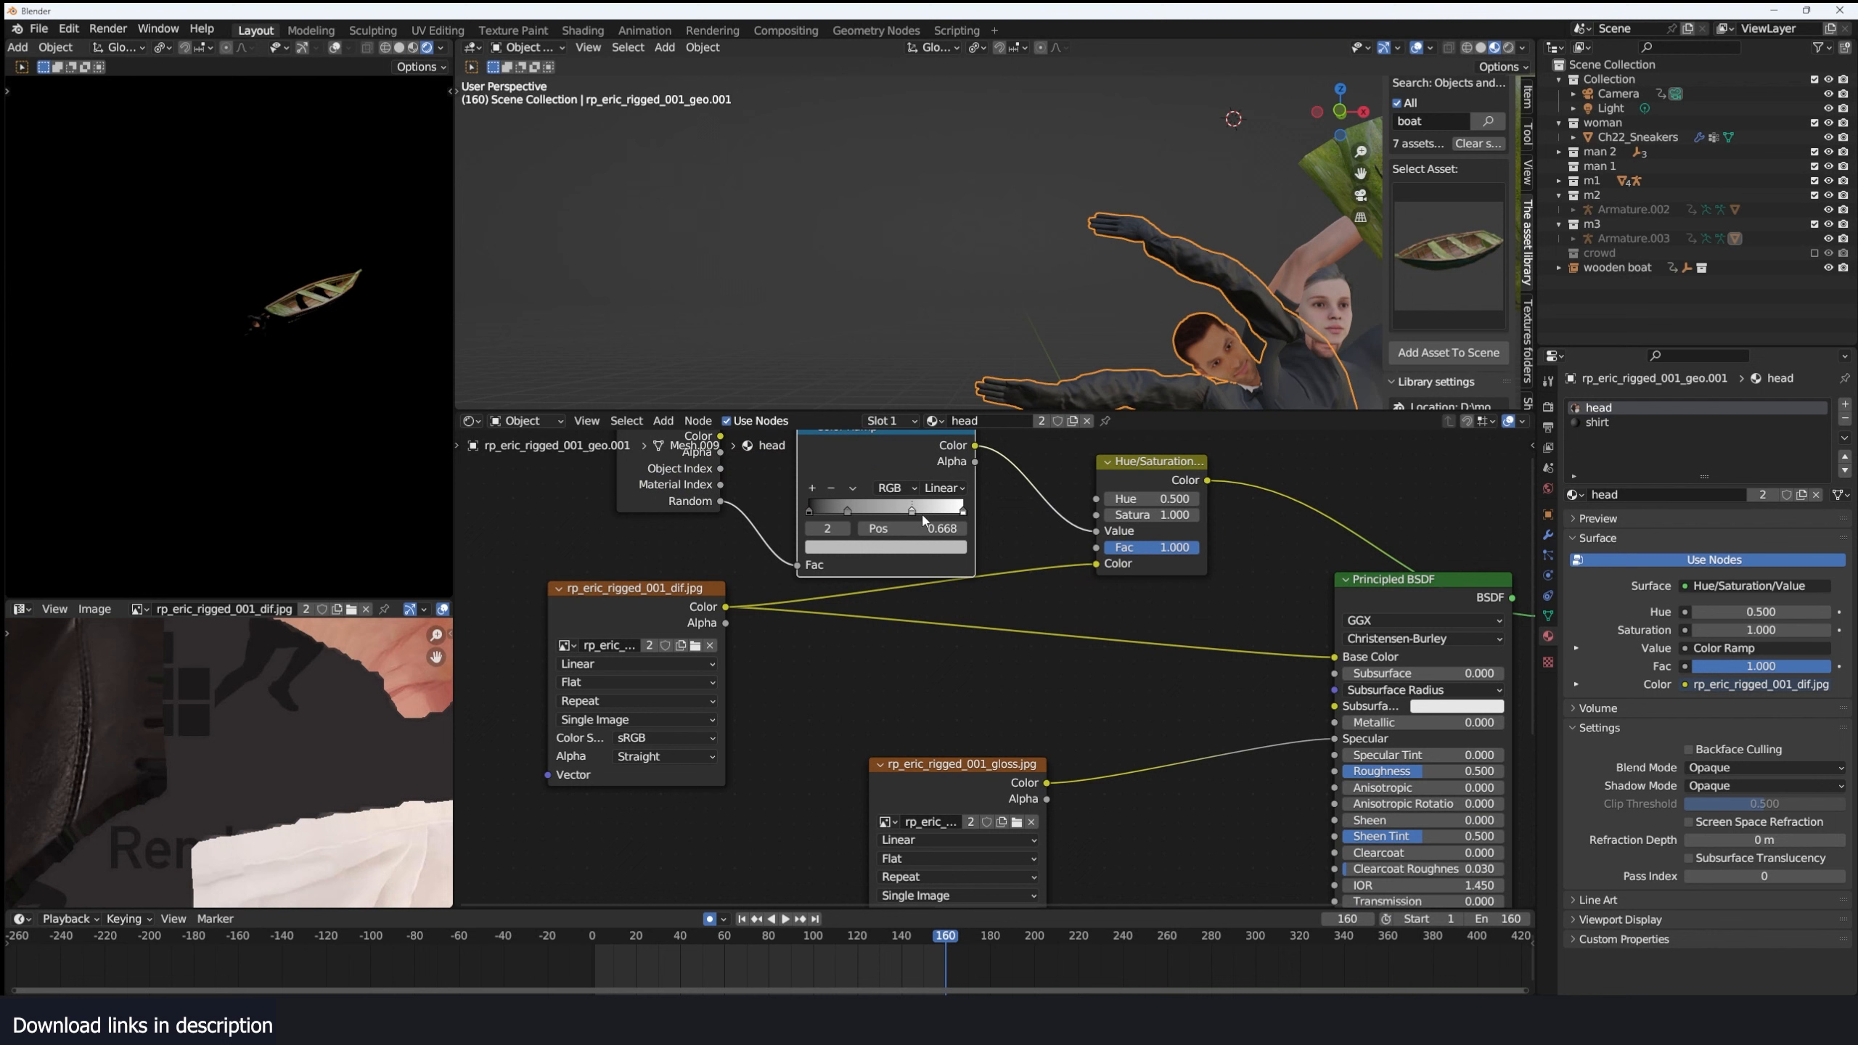
pyautogui.click(951, 488)
pyautogui.click(951, 582)
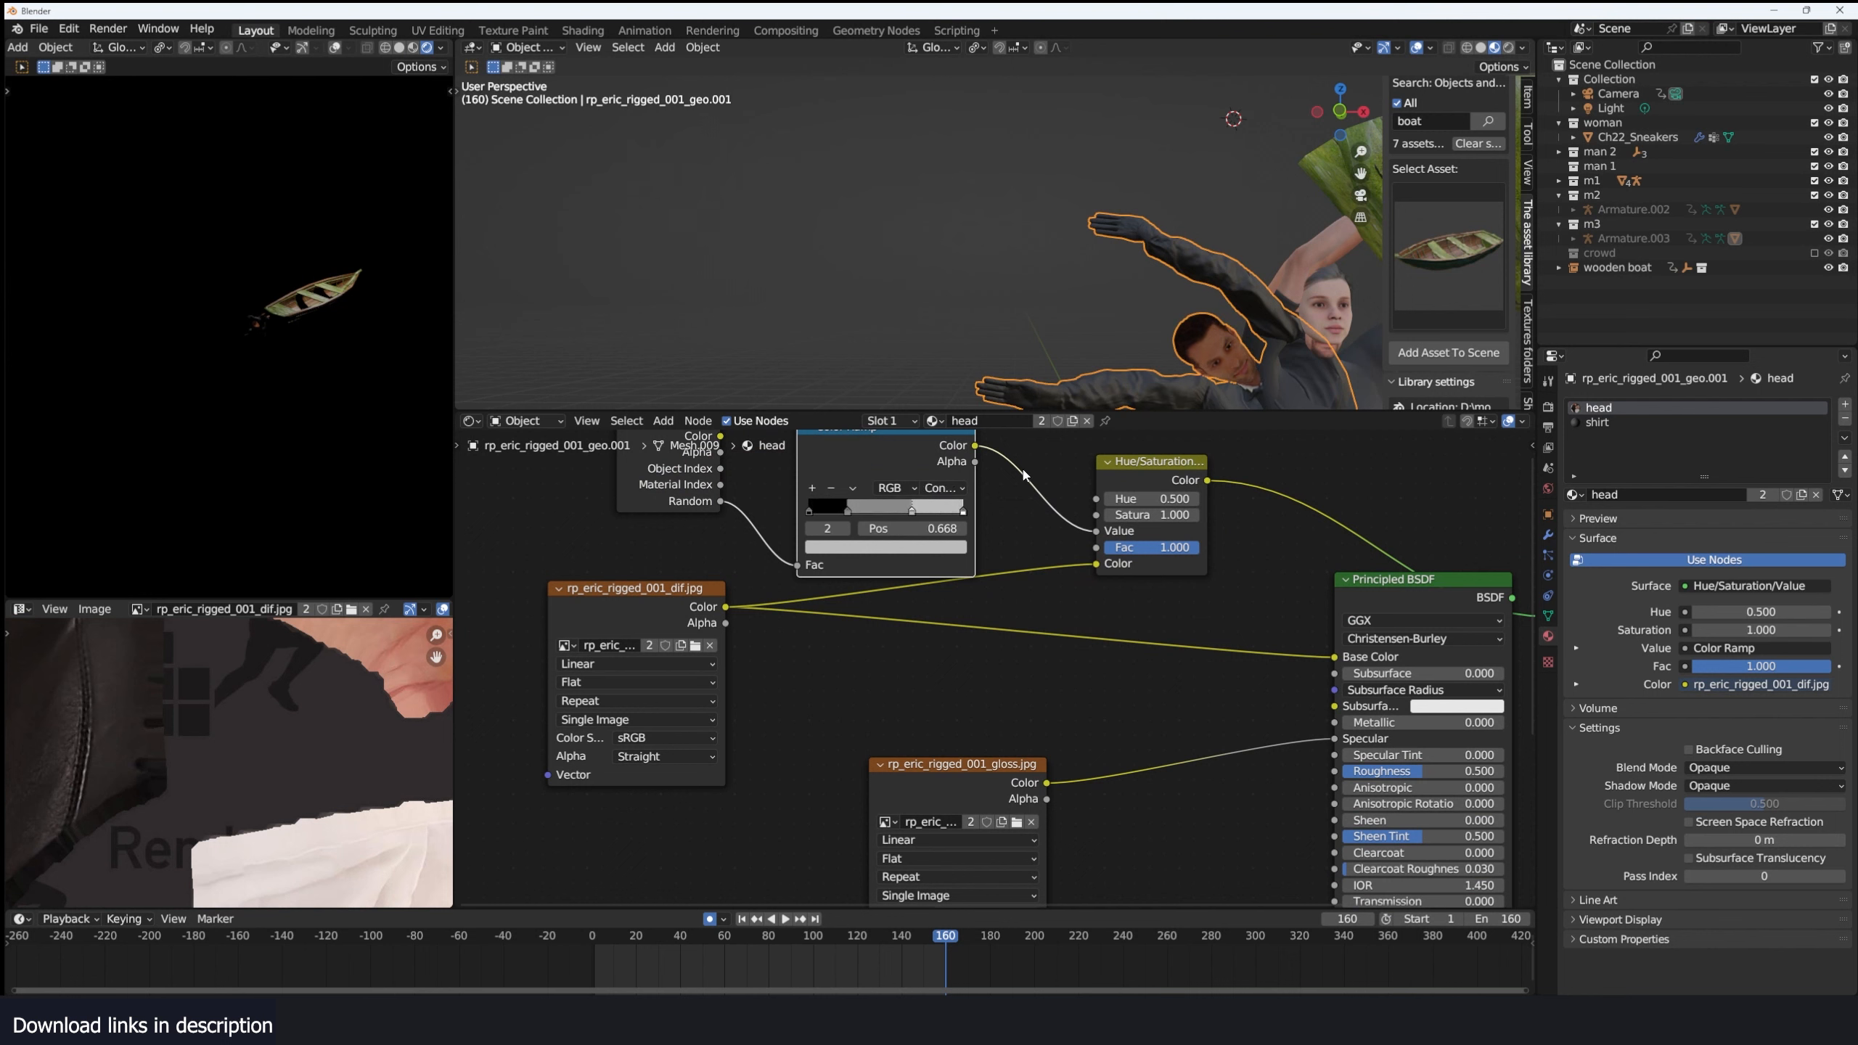
# Connect the Hue/Saturation/Value colour to the Principled BSDF's Base Color and check the heads in the crowd.
pyautogui.moveTo(1024, 476); pyautogui.dragTo(998, 539, button='middle')
pyautogui.moveTo(1179, 544); pyautogui.dragTo(1308, 720)
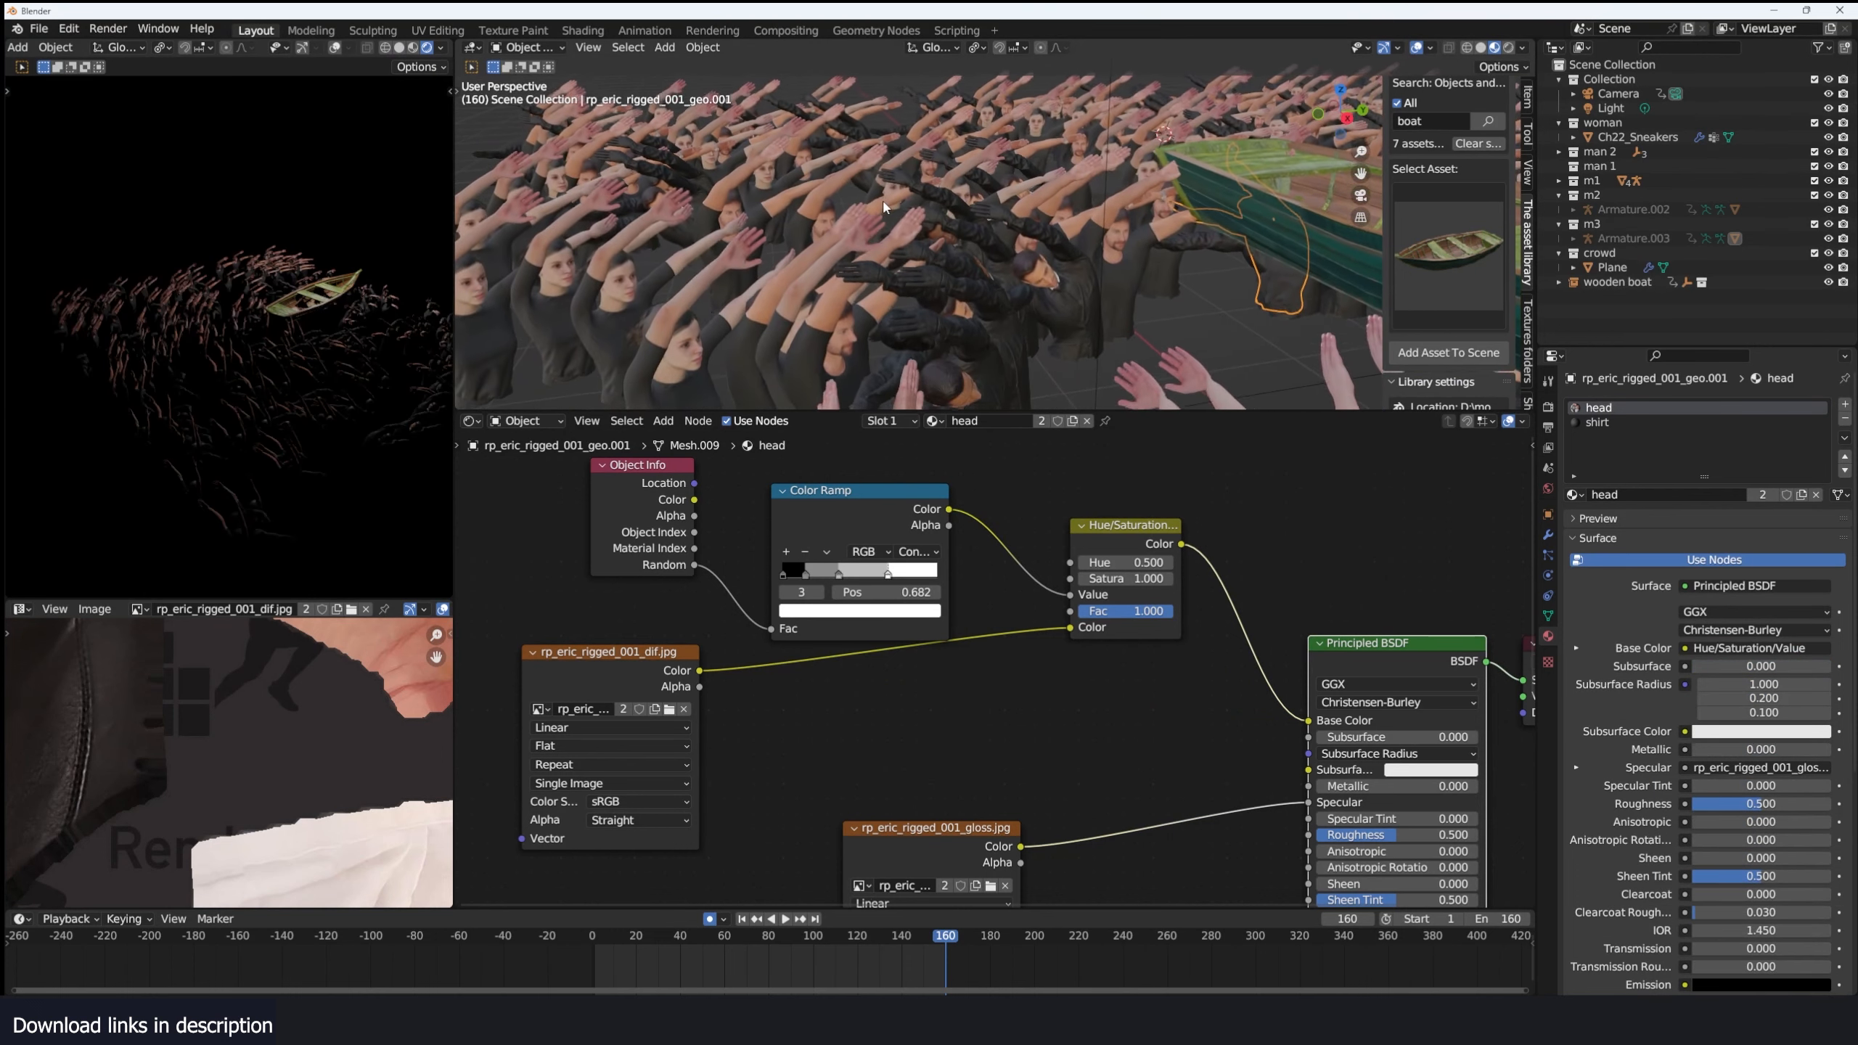
pyautogui.moveTo(884, 207); pyautogui.dragTo(777, 228, button='middle')
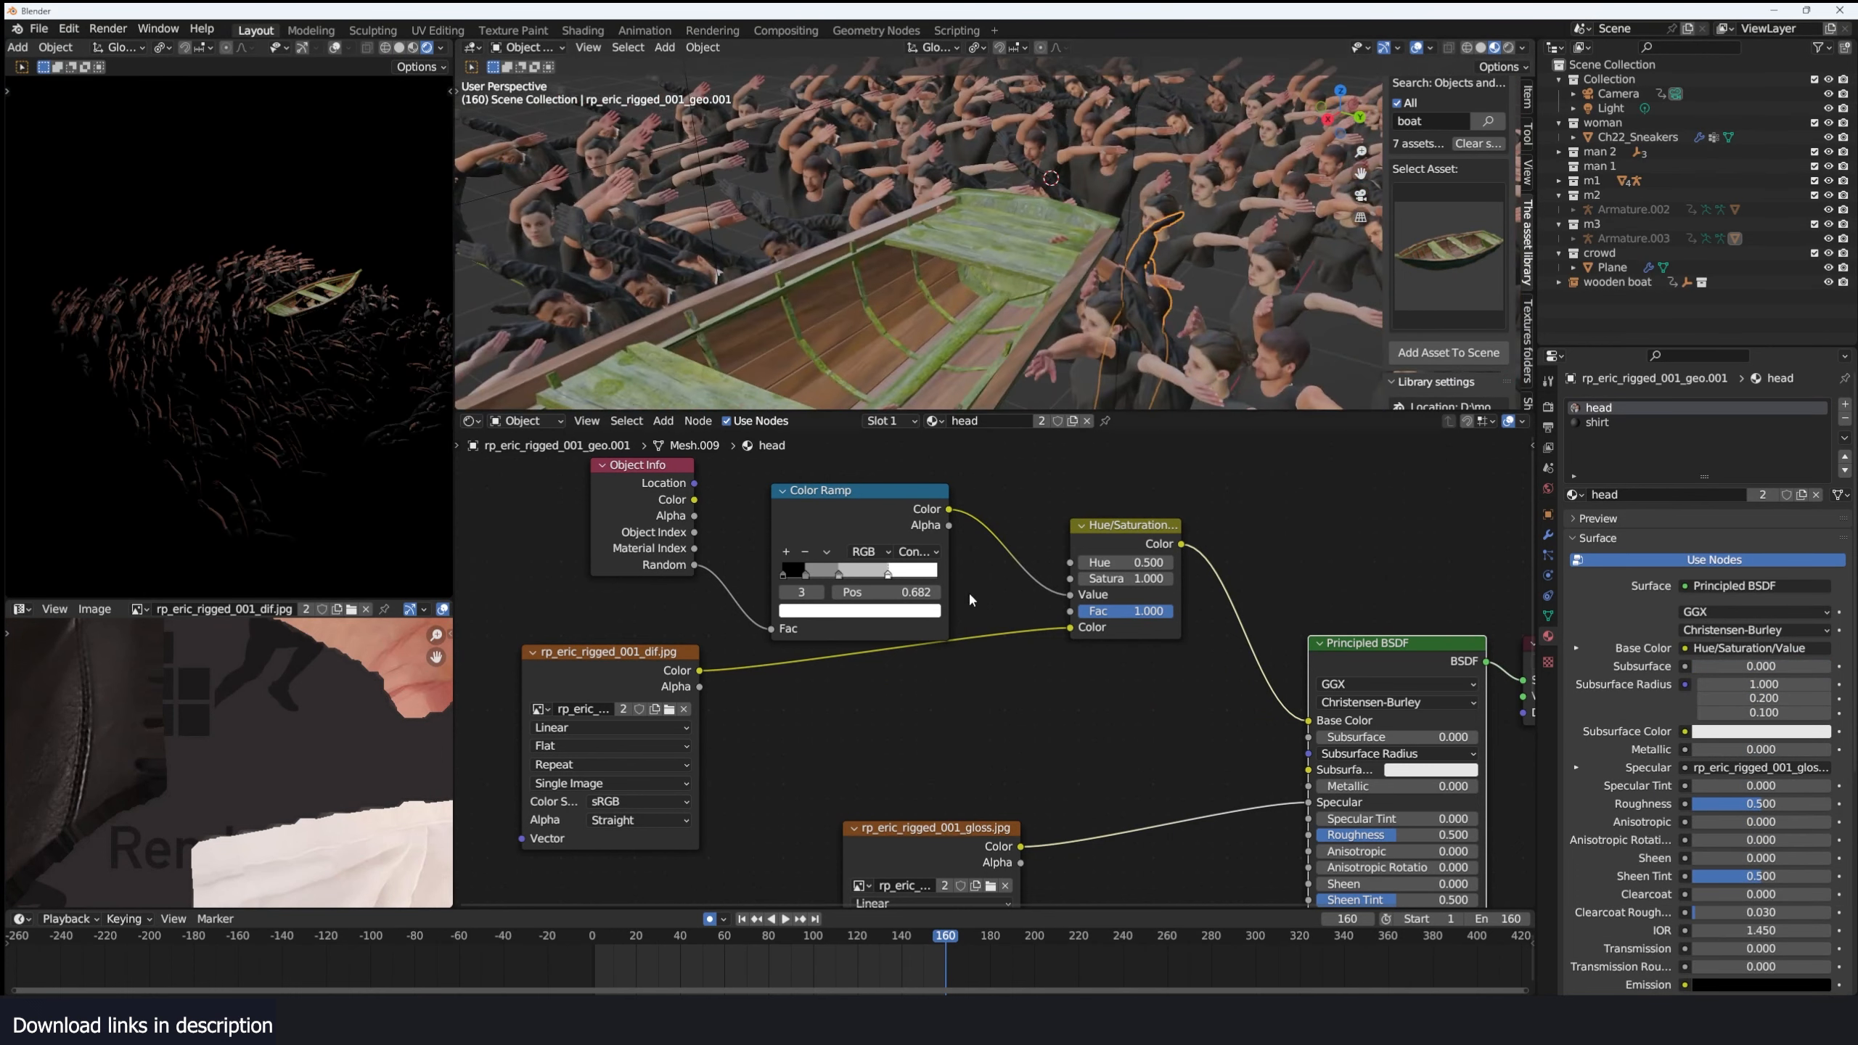
# Preview the Color Ramp and Hue/Saturation/Value outputs on the crowd, and return the Principled BSDF to the surface output.
pyautogui.keyDown('ctrl'); pyautogui.keyDown('shift'); pyautogui.click(932, 503); pyautogui.keyUp('shift'); pyautogui.keyUp('ctrl')
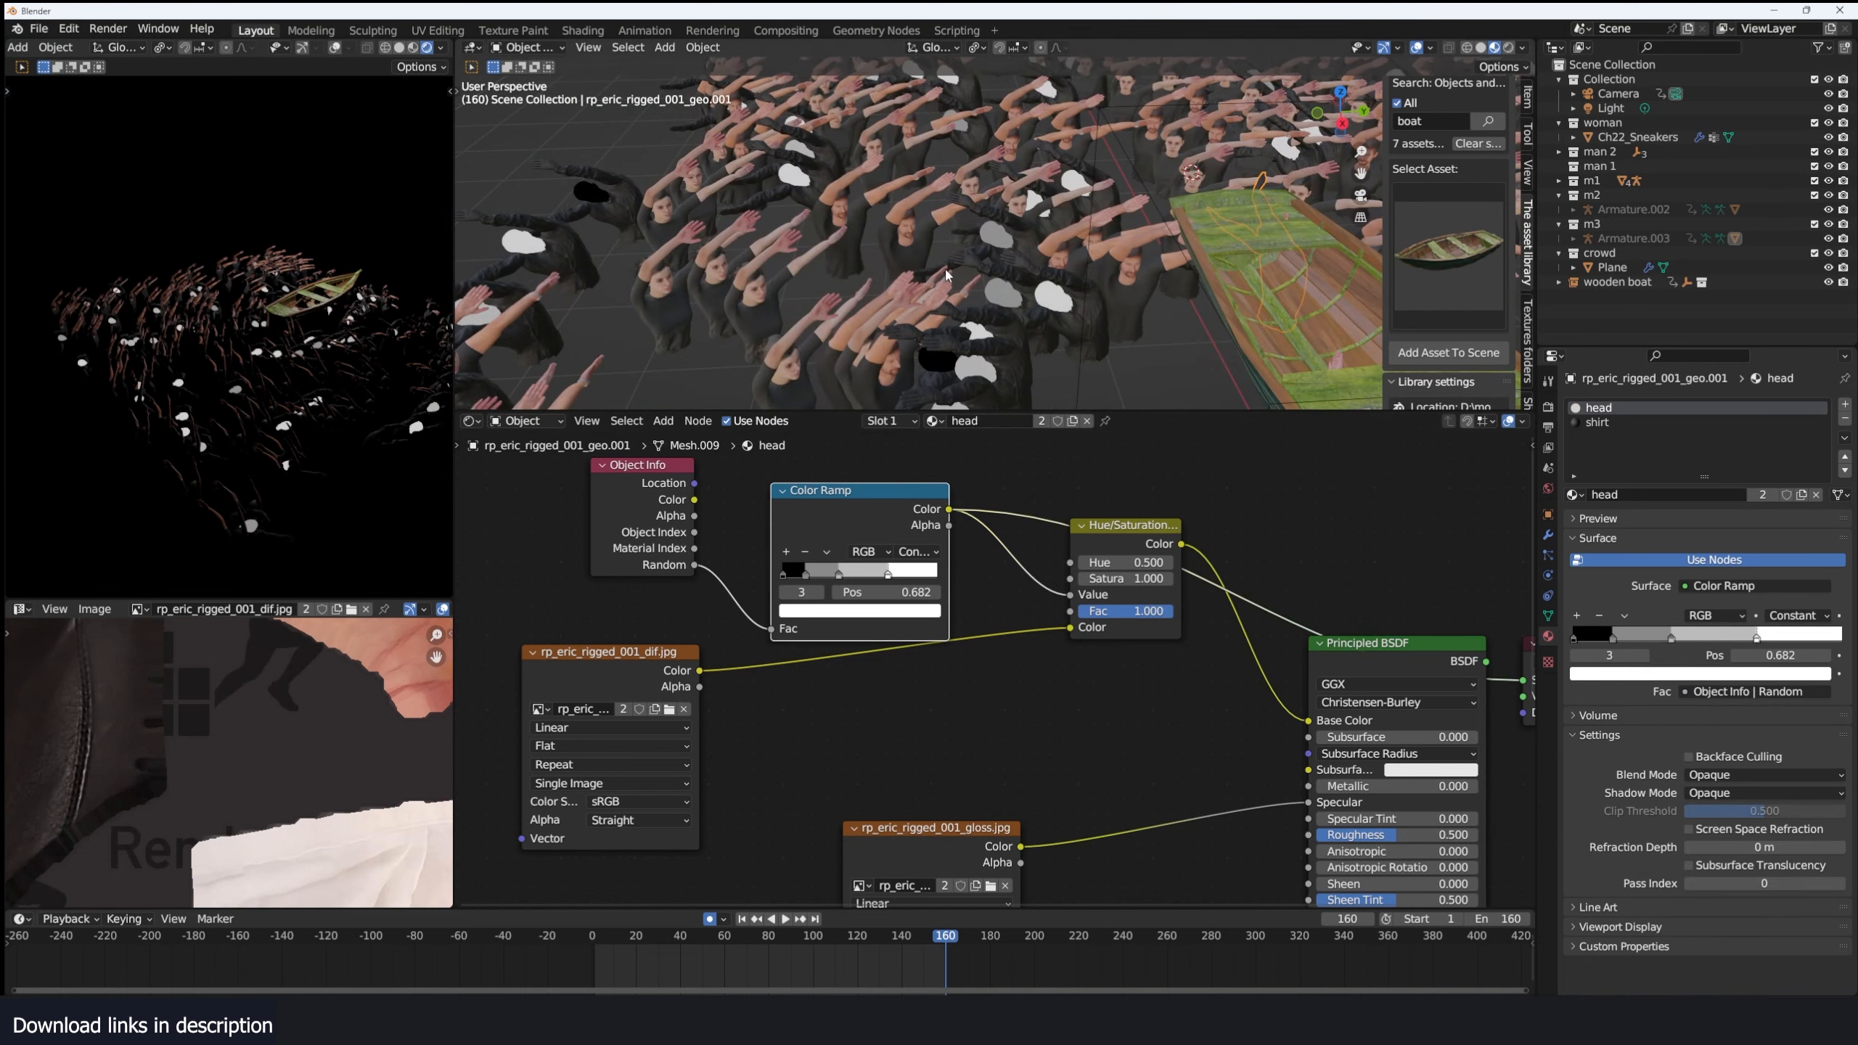
pyautogui.keyDown('ctrl'); pyautogui.keyDown('shift'); pyautogui.click(1140, 543); pyautogui.keyUp('shift'); pyautogui.keyUp('ctrl')
pyautogui.moveTo(813, 192); pyautogui.dragTo(749, 155, button='middle')
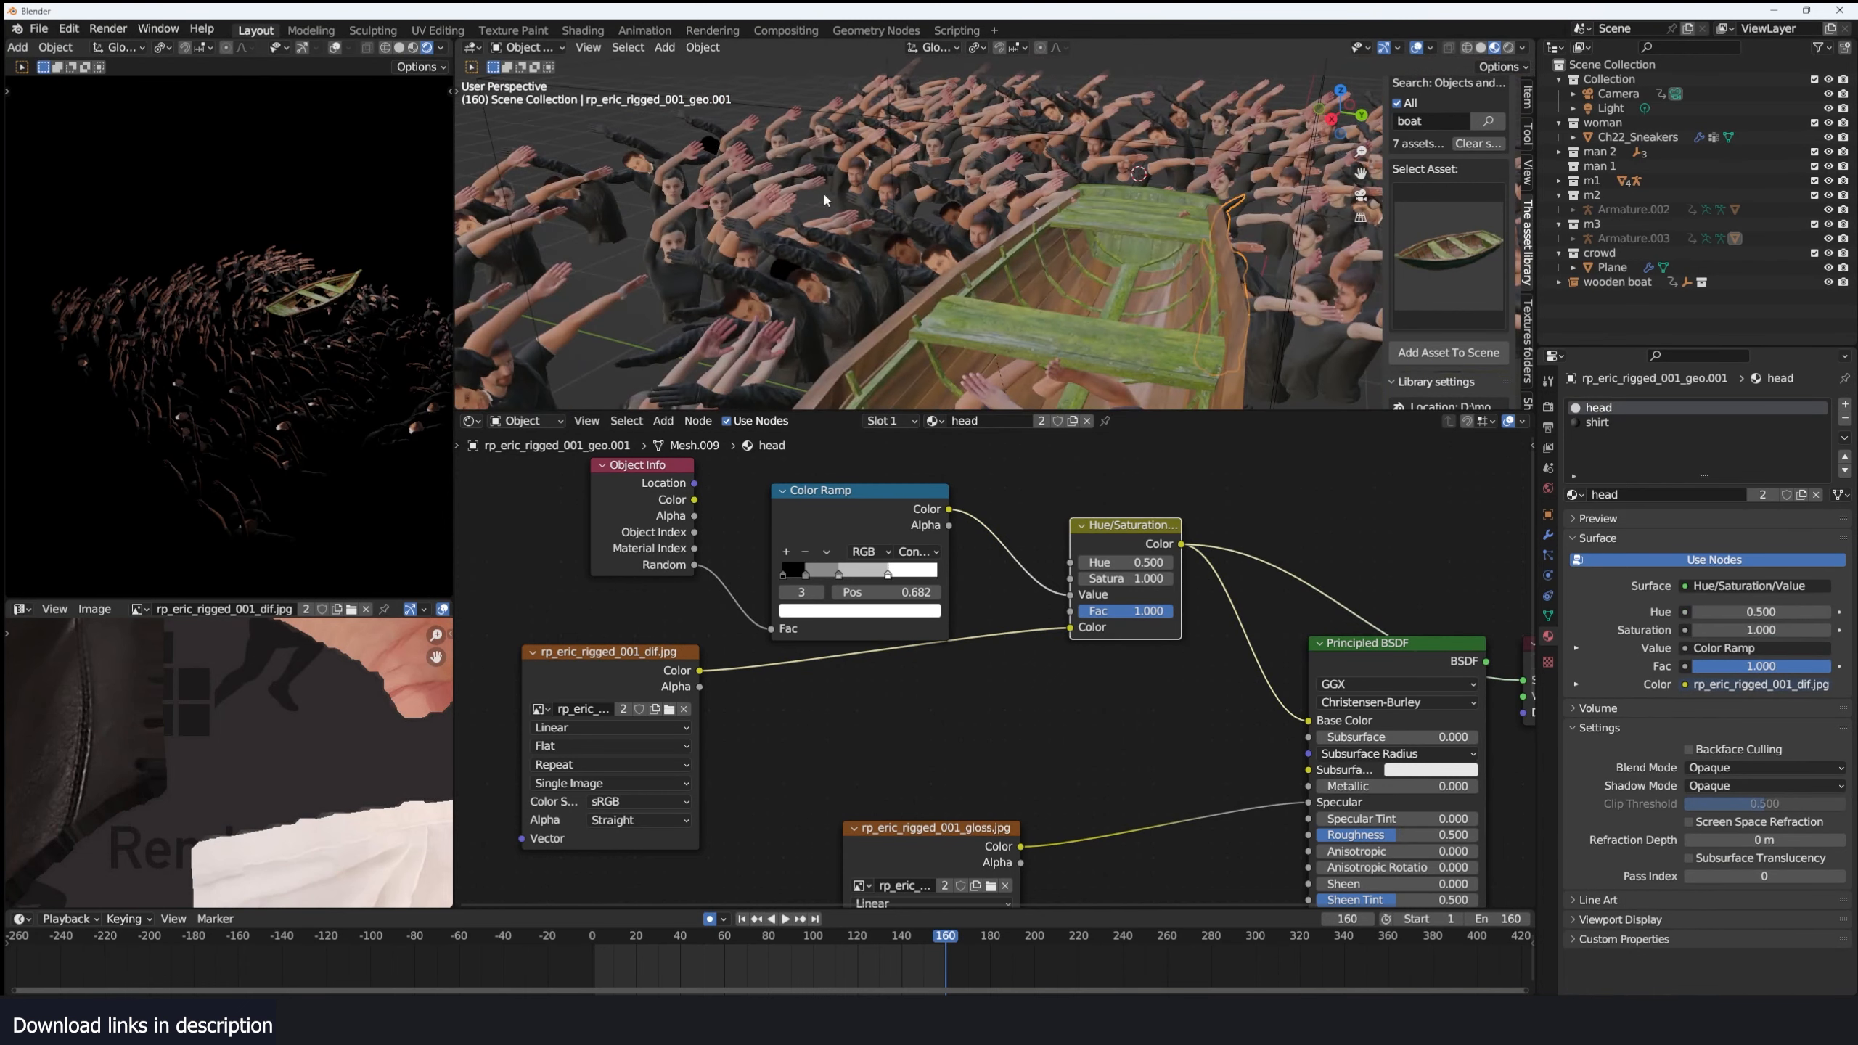
pyautogui.scroll(-1, 1167, 621)
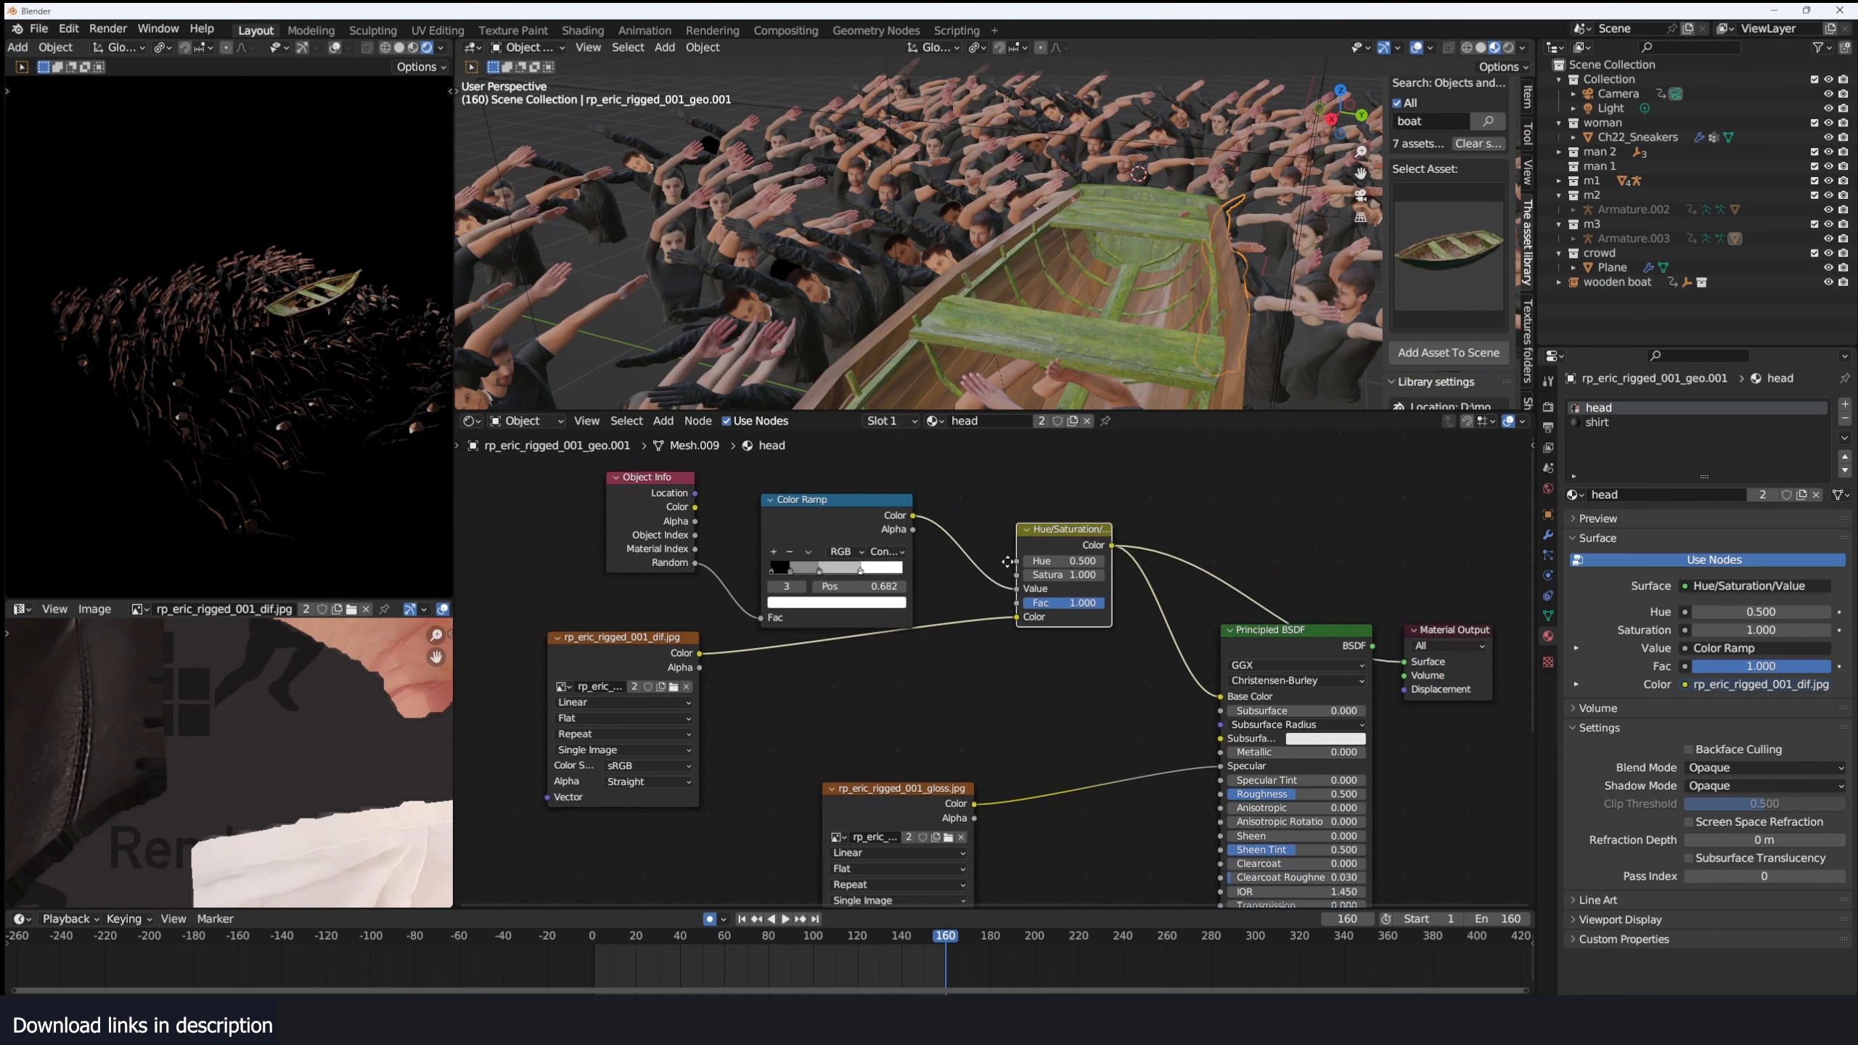
pyautogui.keyDown('ctrl'); pyautogui.keyDown('shift'); pyautogui.click(1273, 636); pyautogui.keyUp('shift'); pyautogui.keyUp('ctrl')
# Reuse the Object Info, Color Ramp and Hue/Saturation/Value nodes in the woman's Ch22_body material with the crowd collection enabled again.
pyautogui.moveTo(1156, 471); pyautogui.dragTo(615, 557)
pyautogui.keyDown('shift'); pyautogui.click(1058, 545); pyautogui.keyUp('shift')
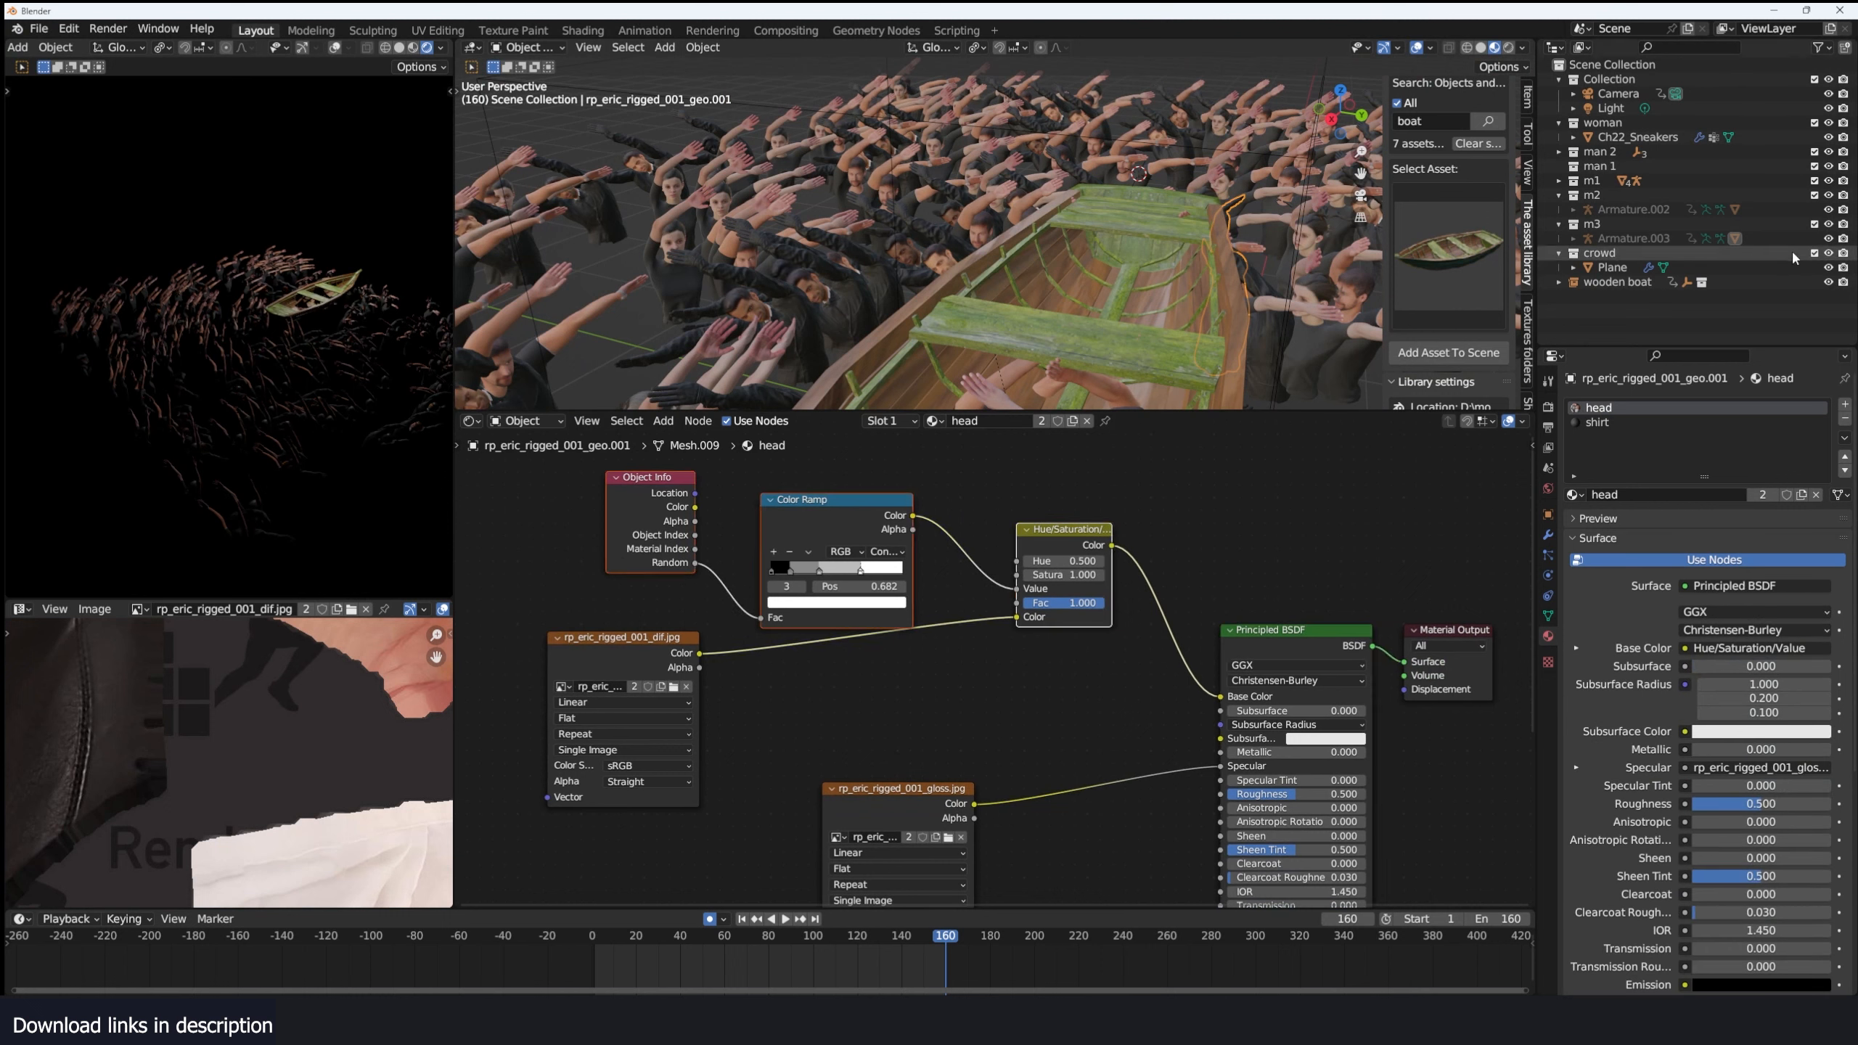
pyautogui.click(1815, 254)
pyautogui.click(1814, 254)
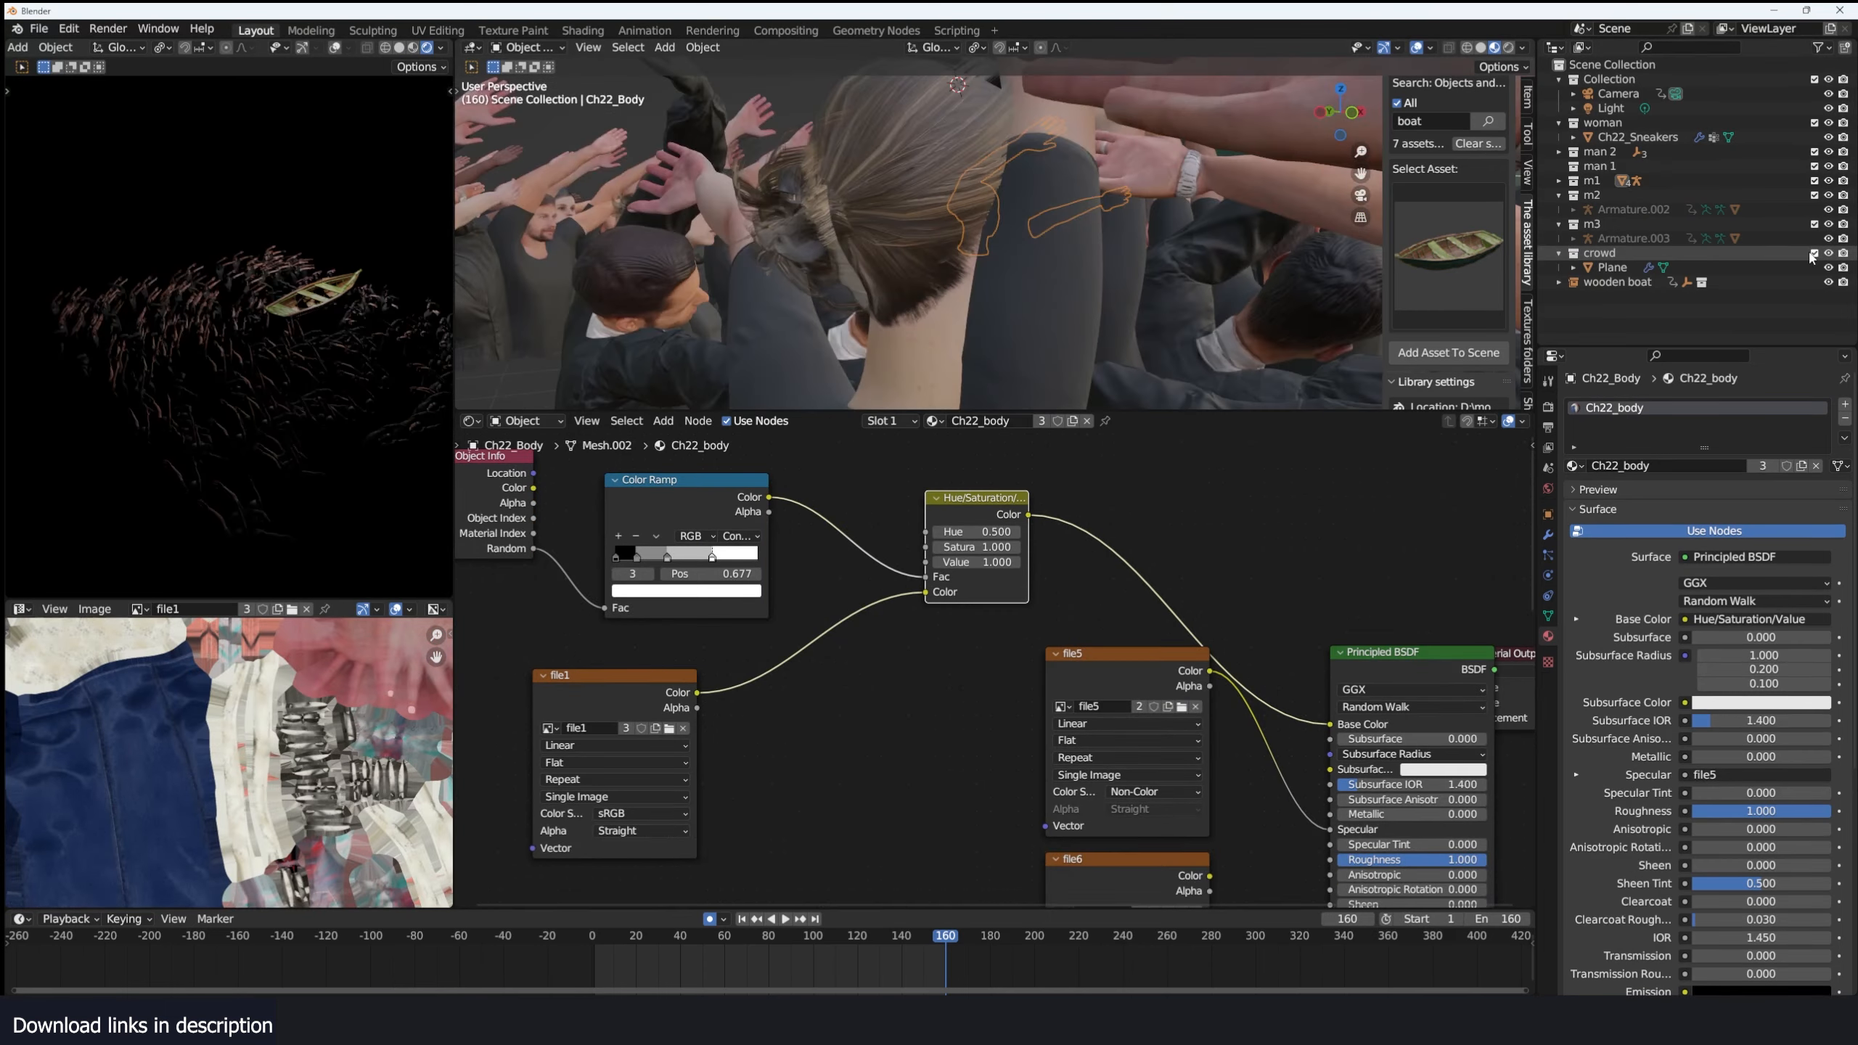
pyautogui.scroll(-4, 1103, 250)
pyautogui.moveTo(1103, 250); pyautogui.dragTo(1156, 270, button='middle')
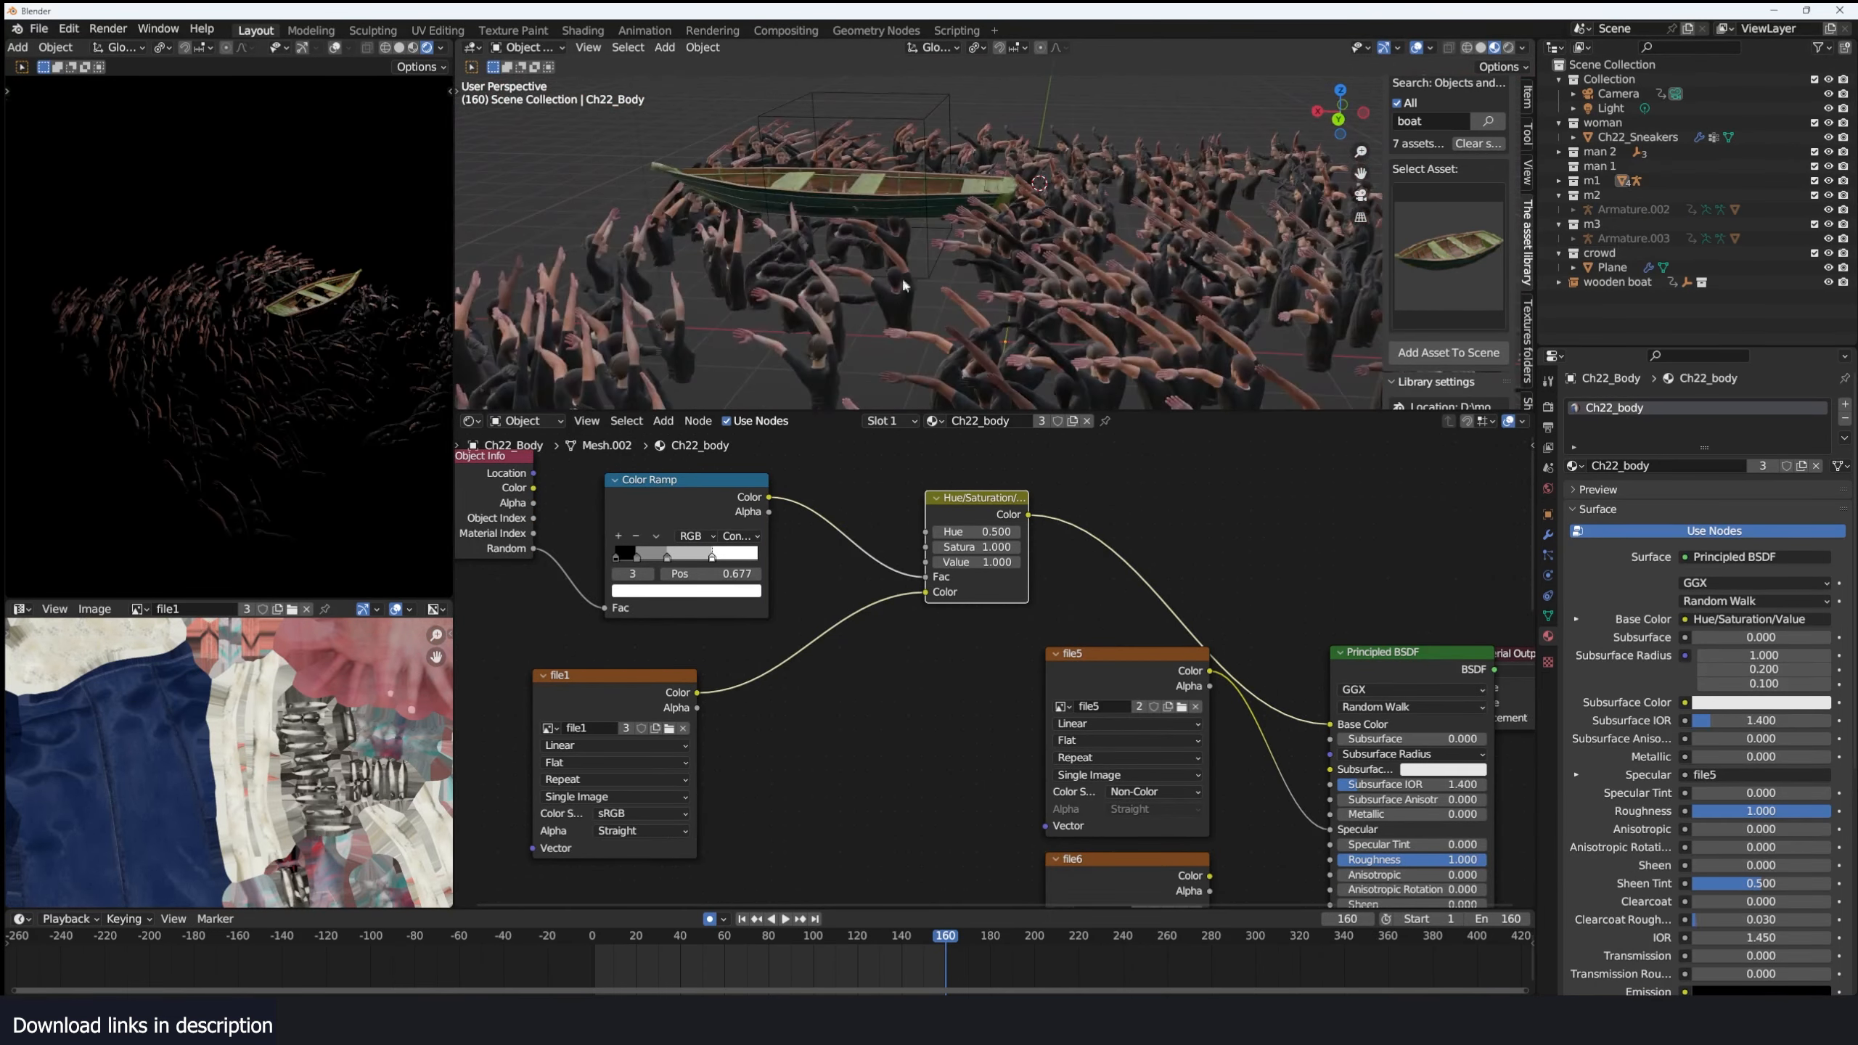
# Scale the crowd plane's mesh up about 2.2 times in Edit Mode.
pyautogui.moveTo(179, 293); pyautogui.dragTo(128, 281, button='middle')
pyautogui.scroll(-4, 1009, 274)
pyautogui.moveTo(1024, 274); pyautogui.dragTo(940, 289, button='middle')
pyautogui.click(1042, 282)
pyautogui.scroll(-5, 1045, 282)
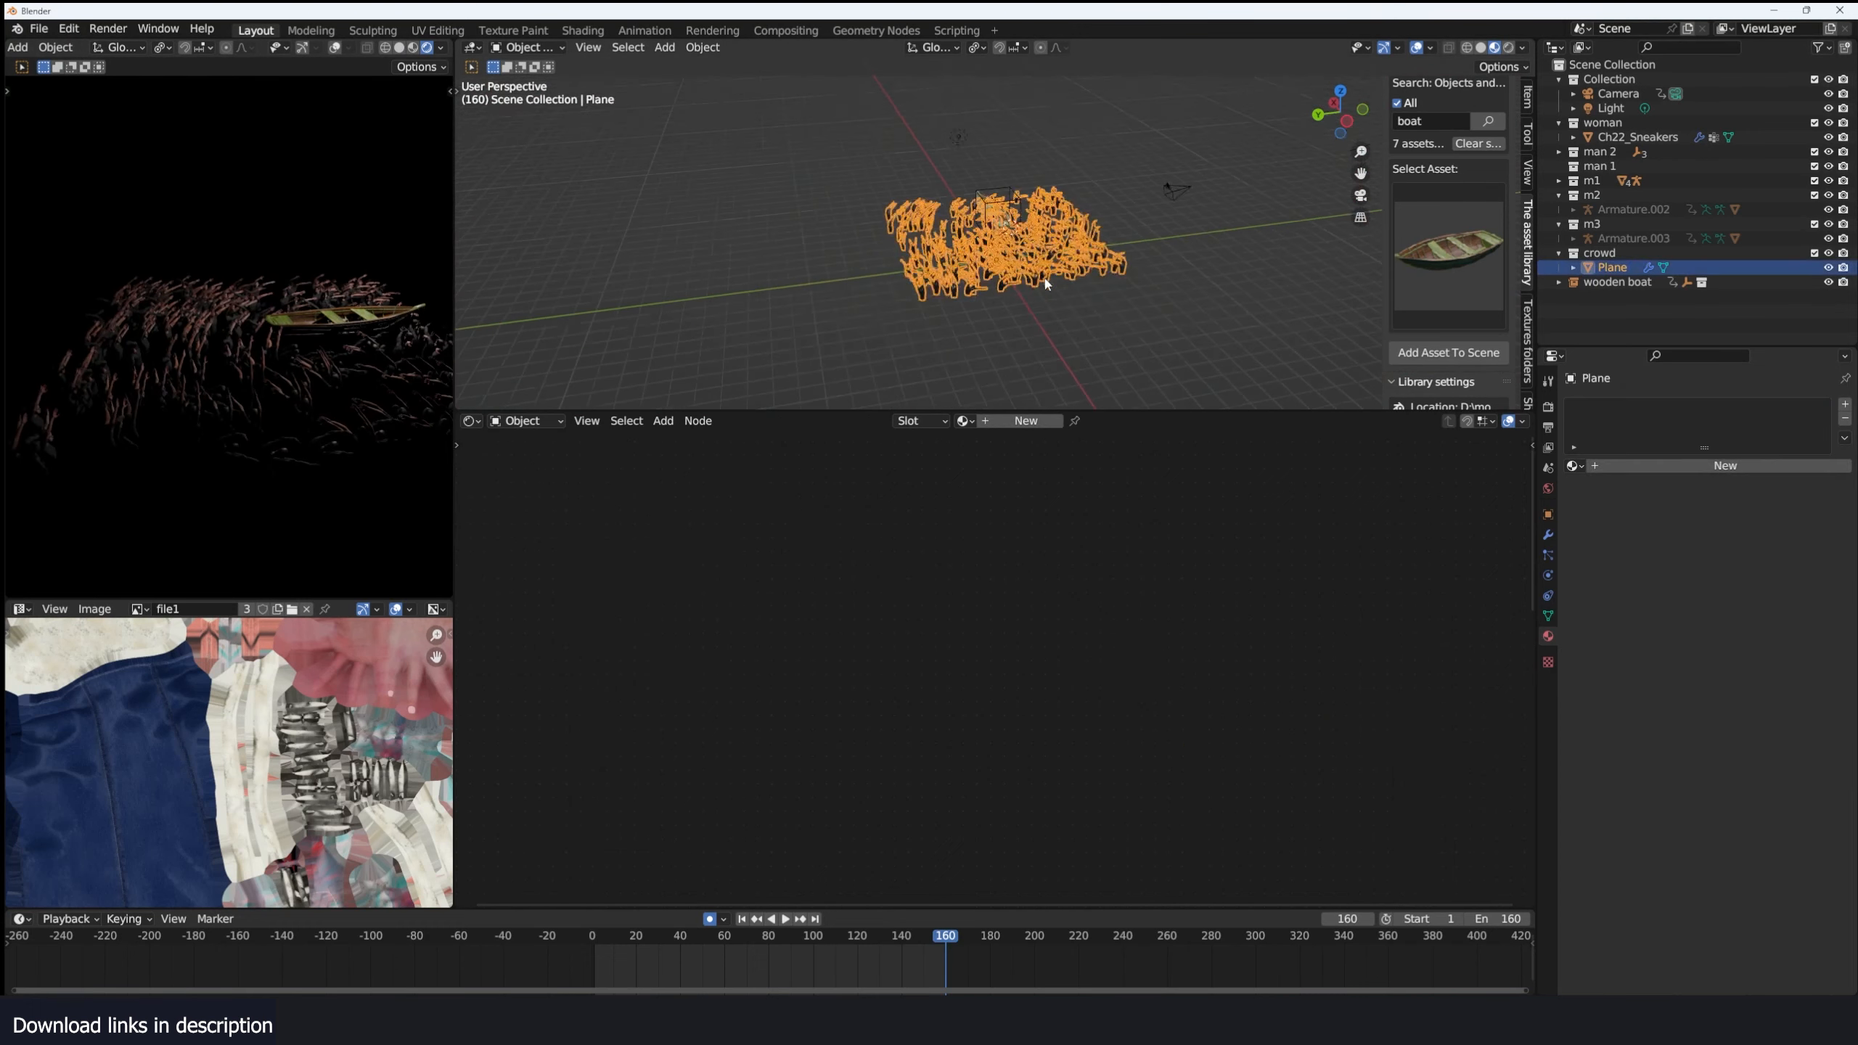
pyautogui.press('Tab')
pyautogui.press('s')
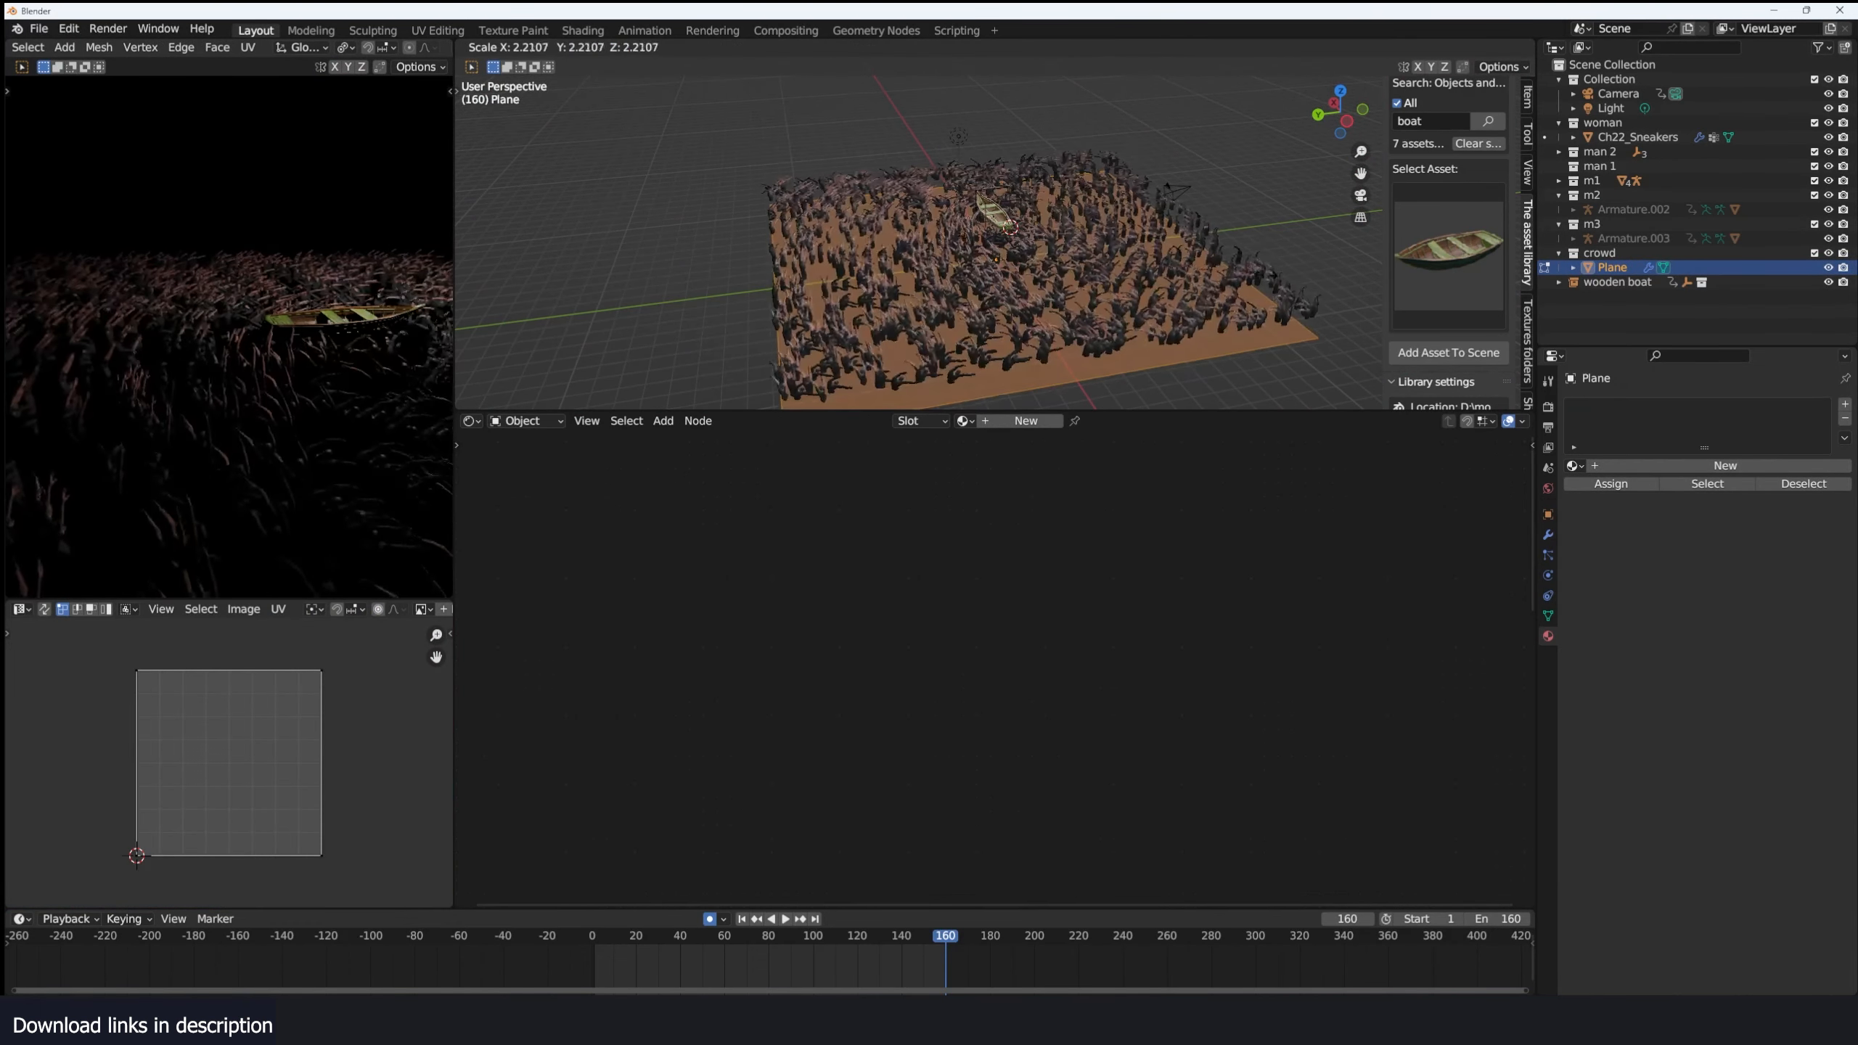
pyautogui.click(1011, 252)
pyautogui.press('Tab')
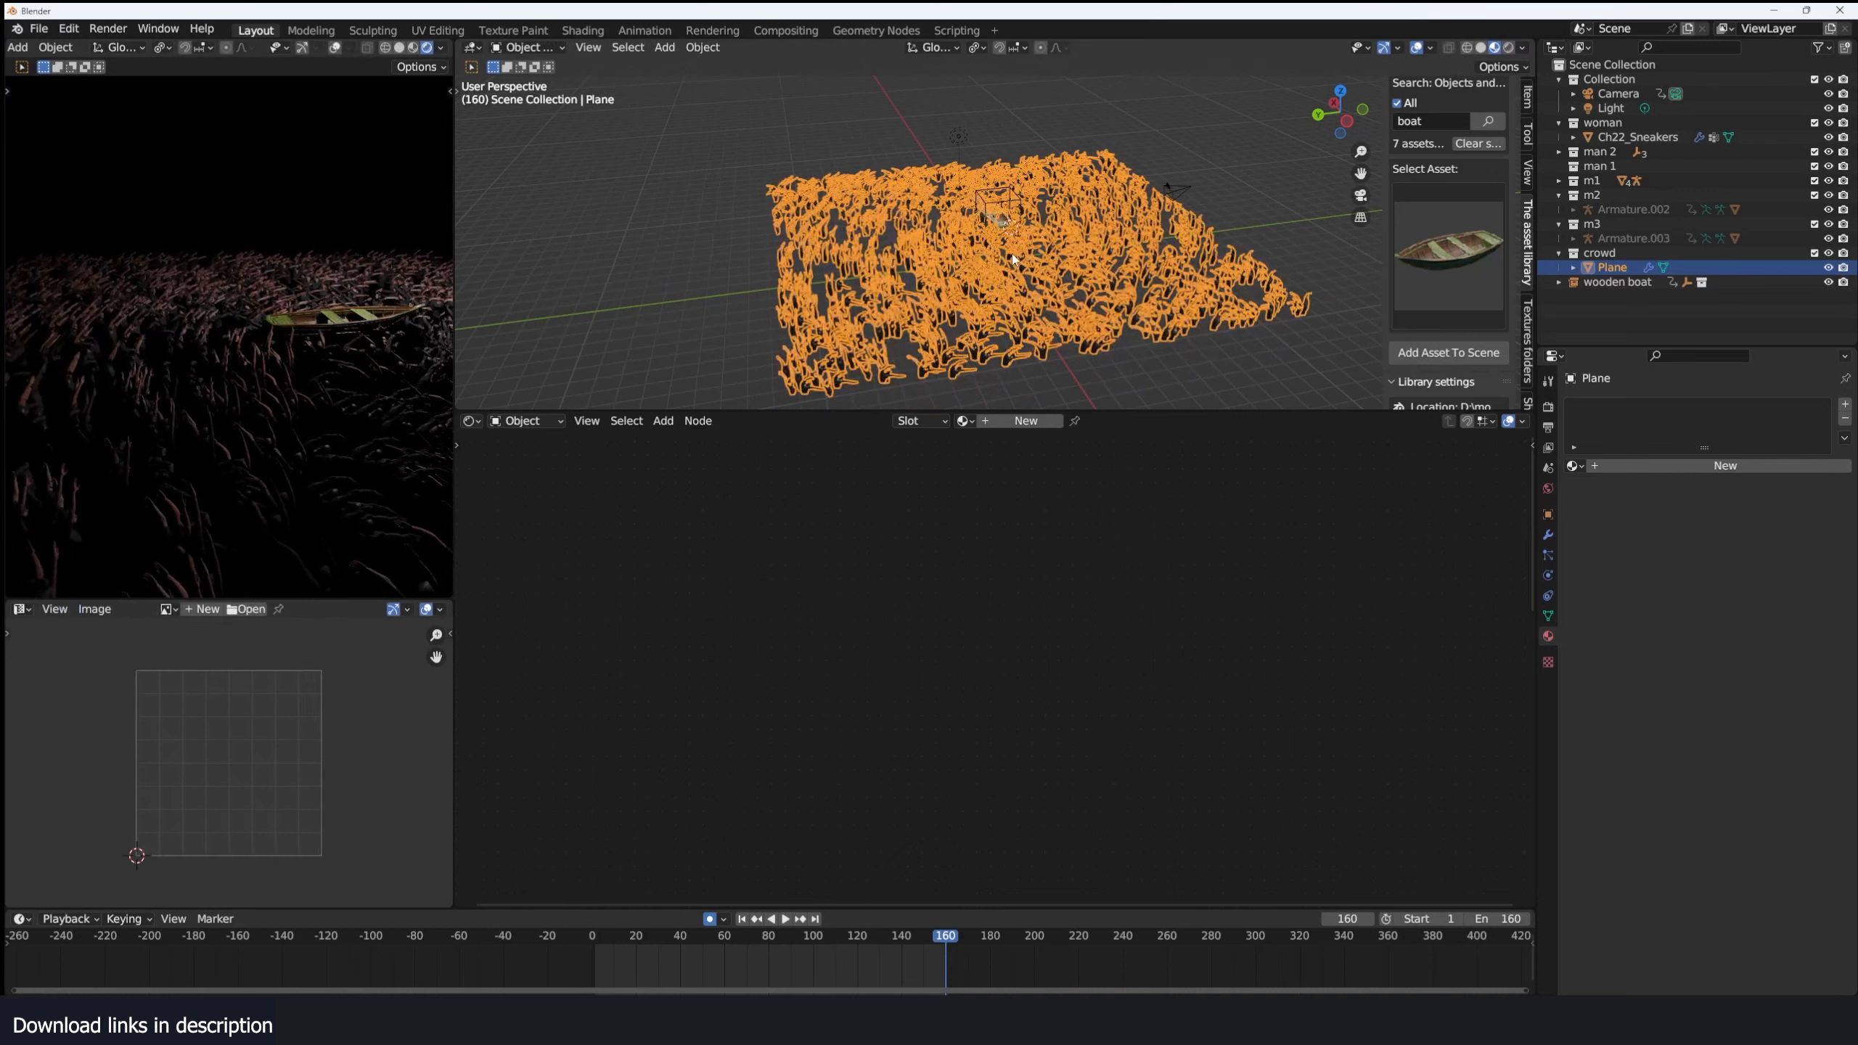
# Play the animation through the camera to check the enlarged crowd, stopping at frame 99.
pyautogui.press('space')
pyautogui.click(673, 260)
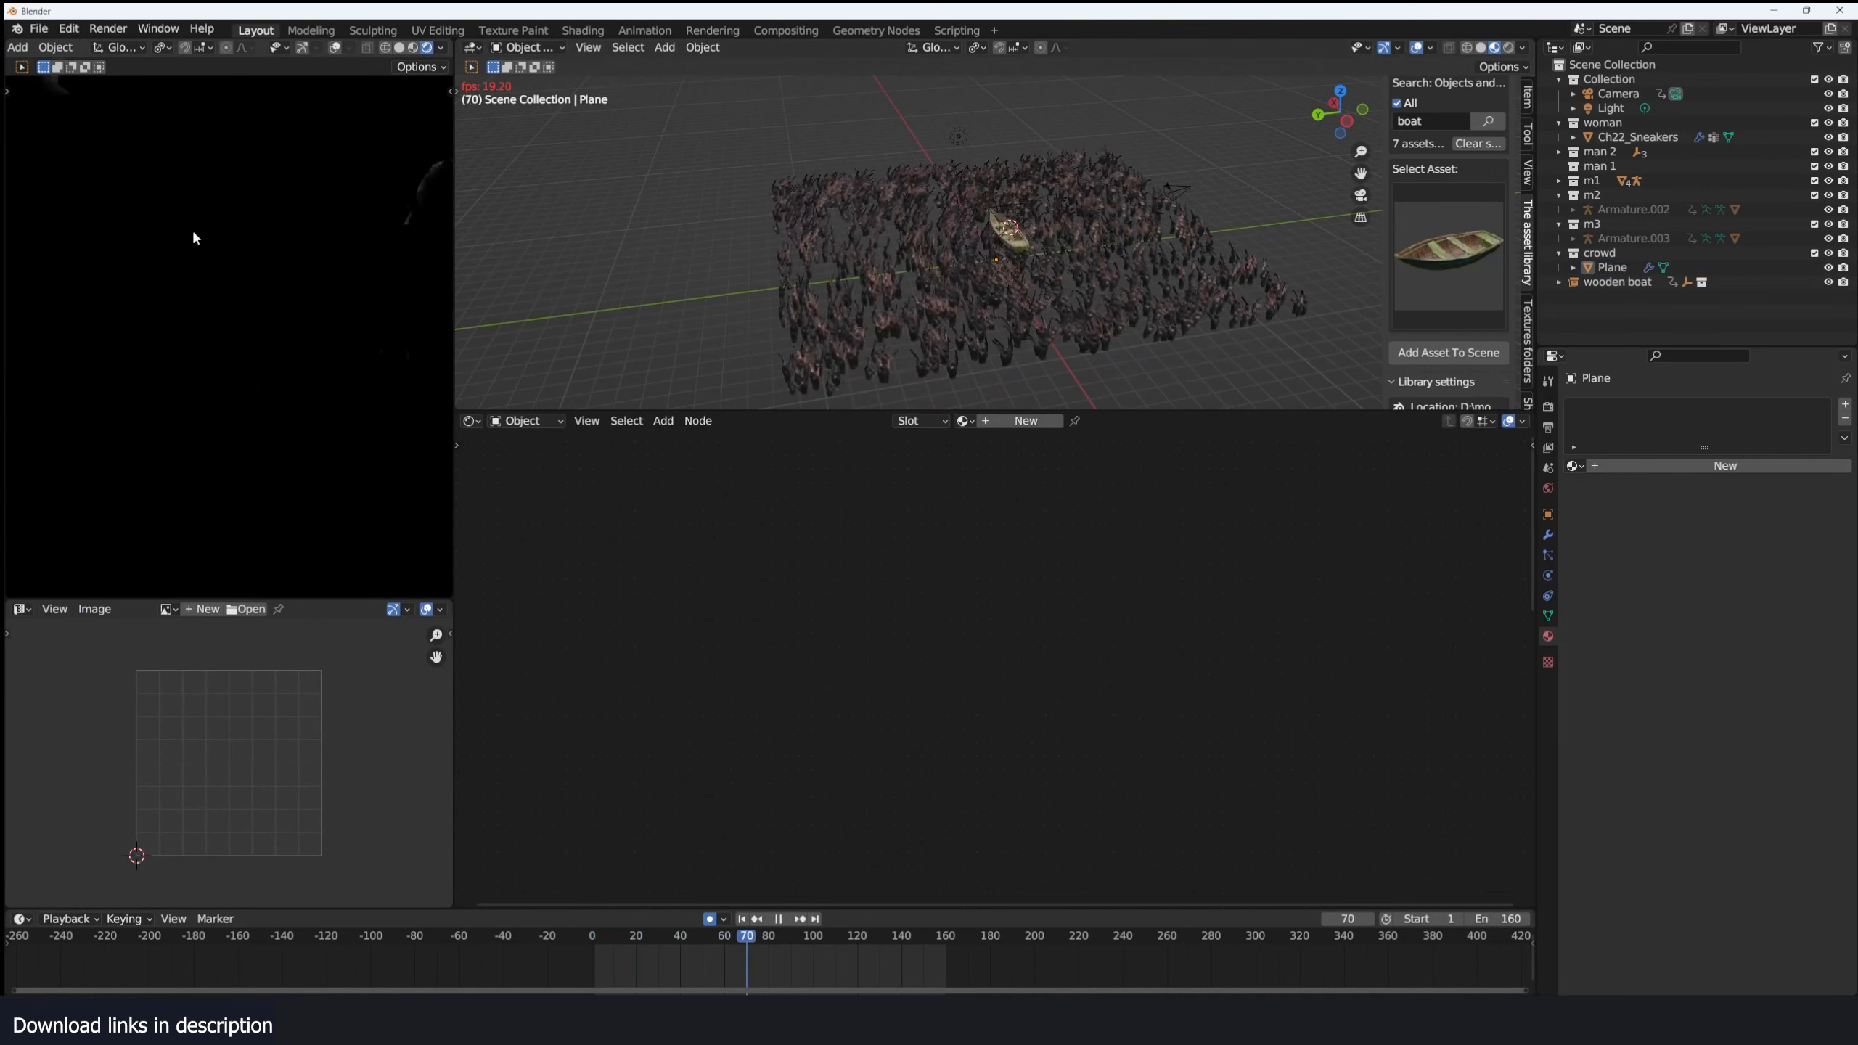
pyautogui.press('space')
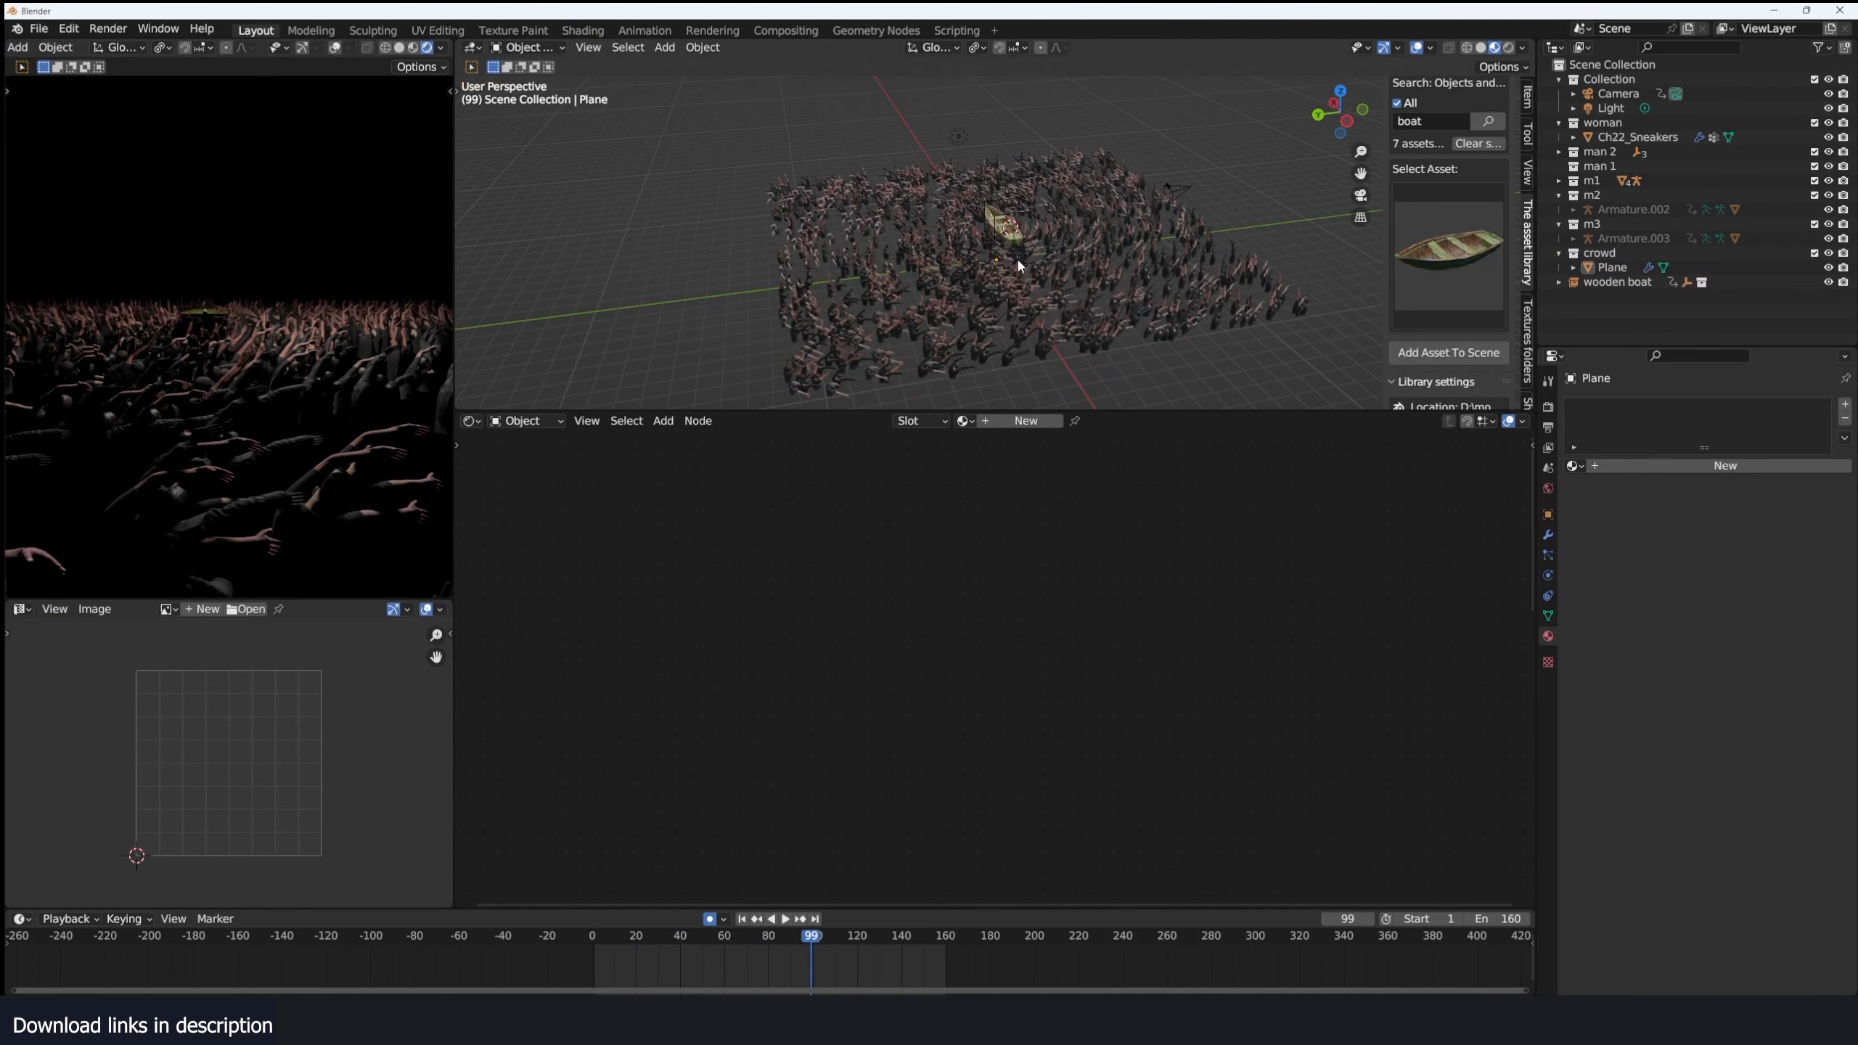
# Delete the existing light above the crowd.
pyautogui.moveTo(1024, 247); pyautogui.dragTo(1014, 144, button='middle')
pyautogui.press('x')
pyautogui.click(984, 127)
# Add an area light, raise it above the crowd beside the boat, and rotate it 24.4°.
pyautogui.moveTo(881, 229); pyautogui.dragTo(1047, 238, button='middle')
pyautogui.scroll(4, 984, 238)
pyautogui.hotkey('shift', 'a')
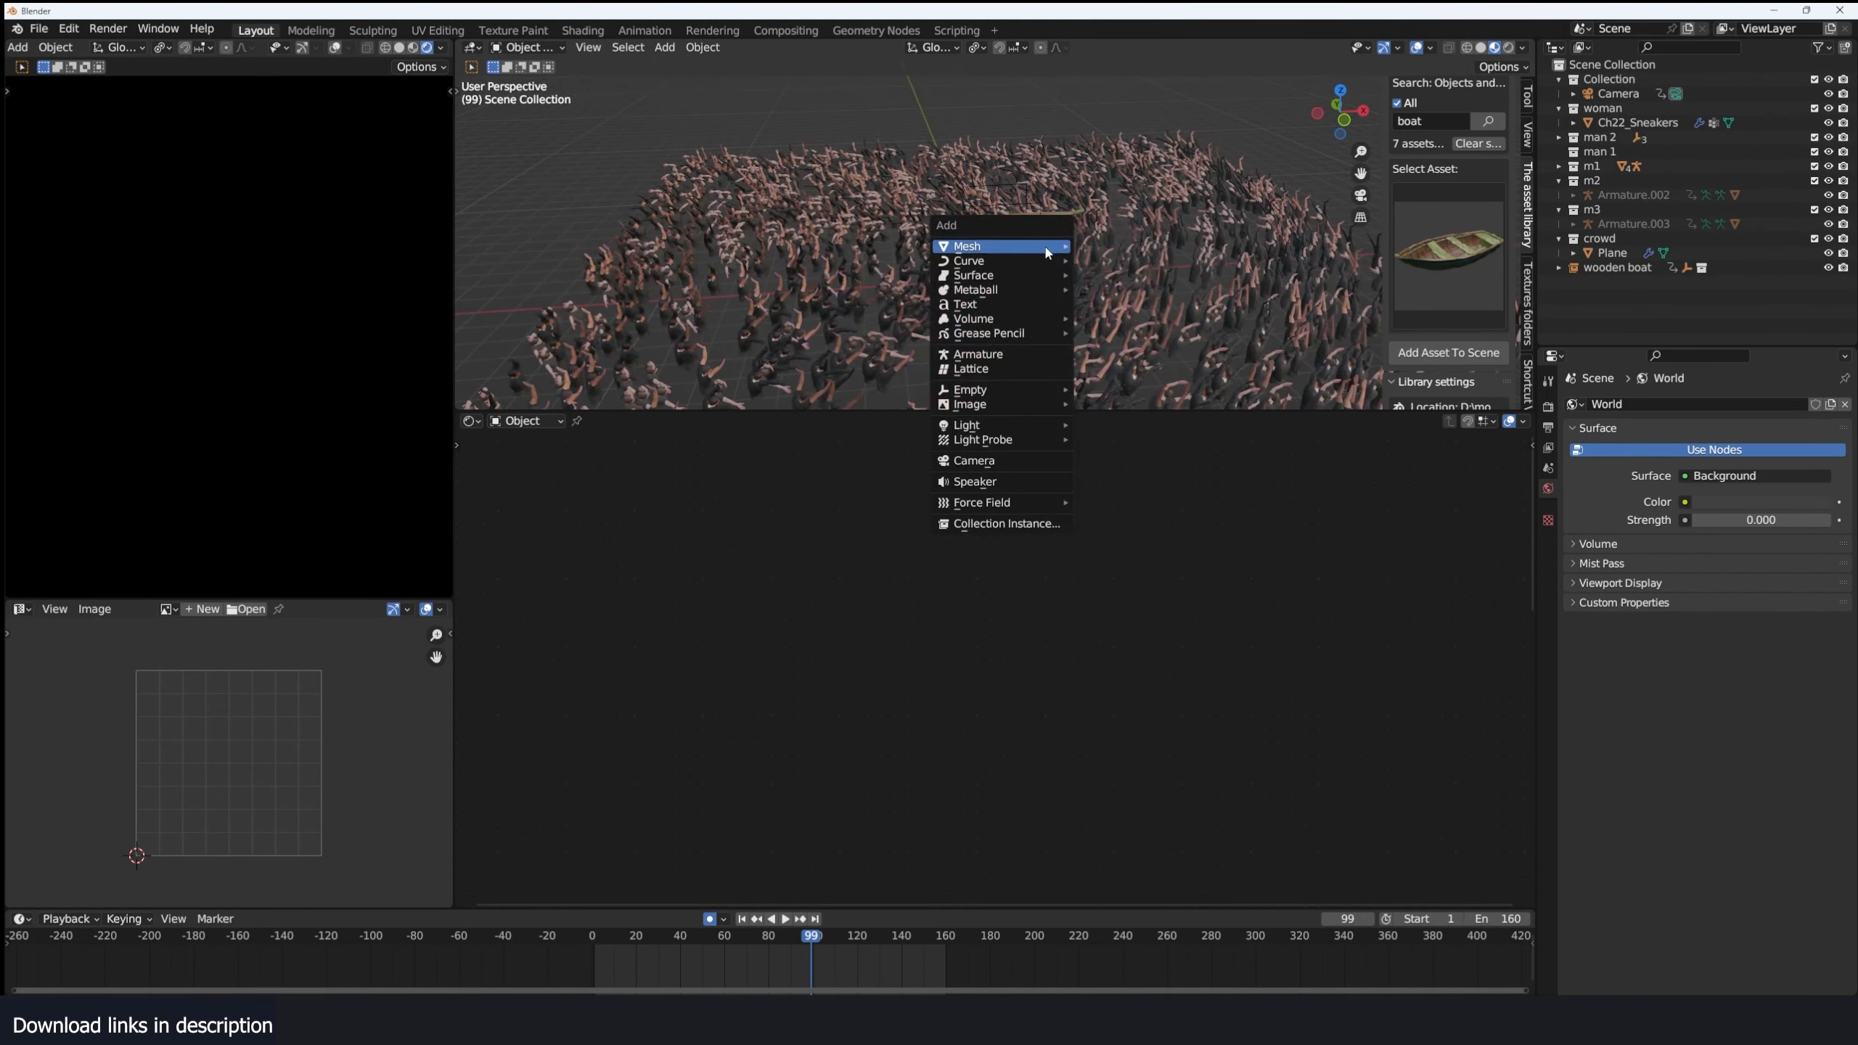
pyautogui.moveTo(1053, 425)
pyautogui.click(1130, 476)
pyautogui.press('g')
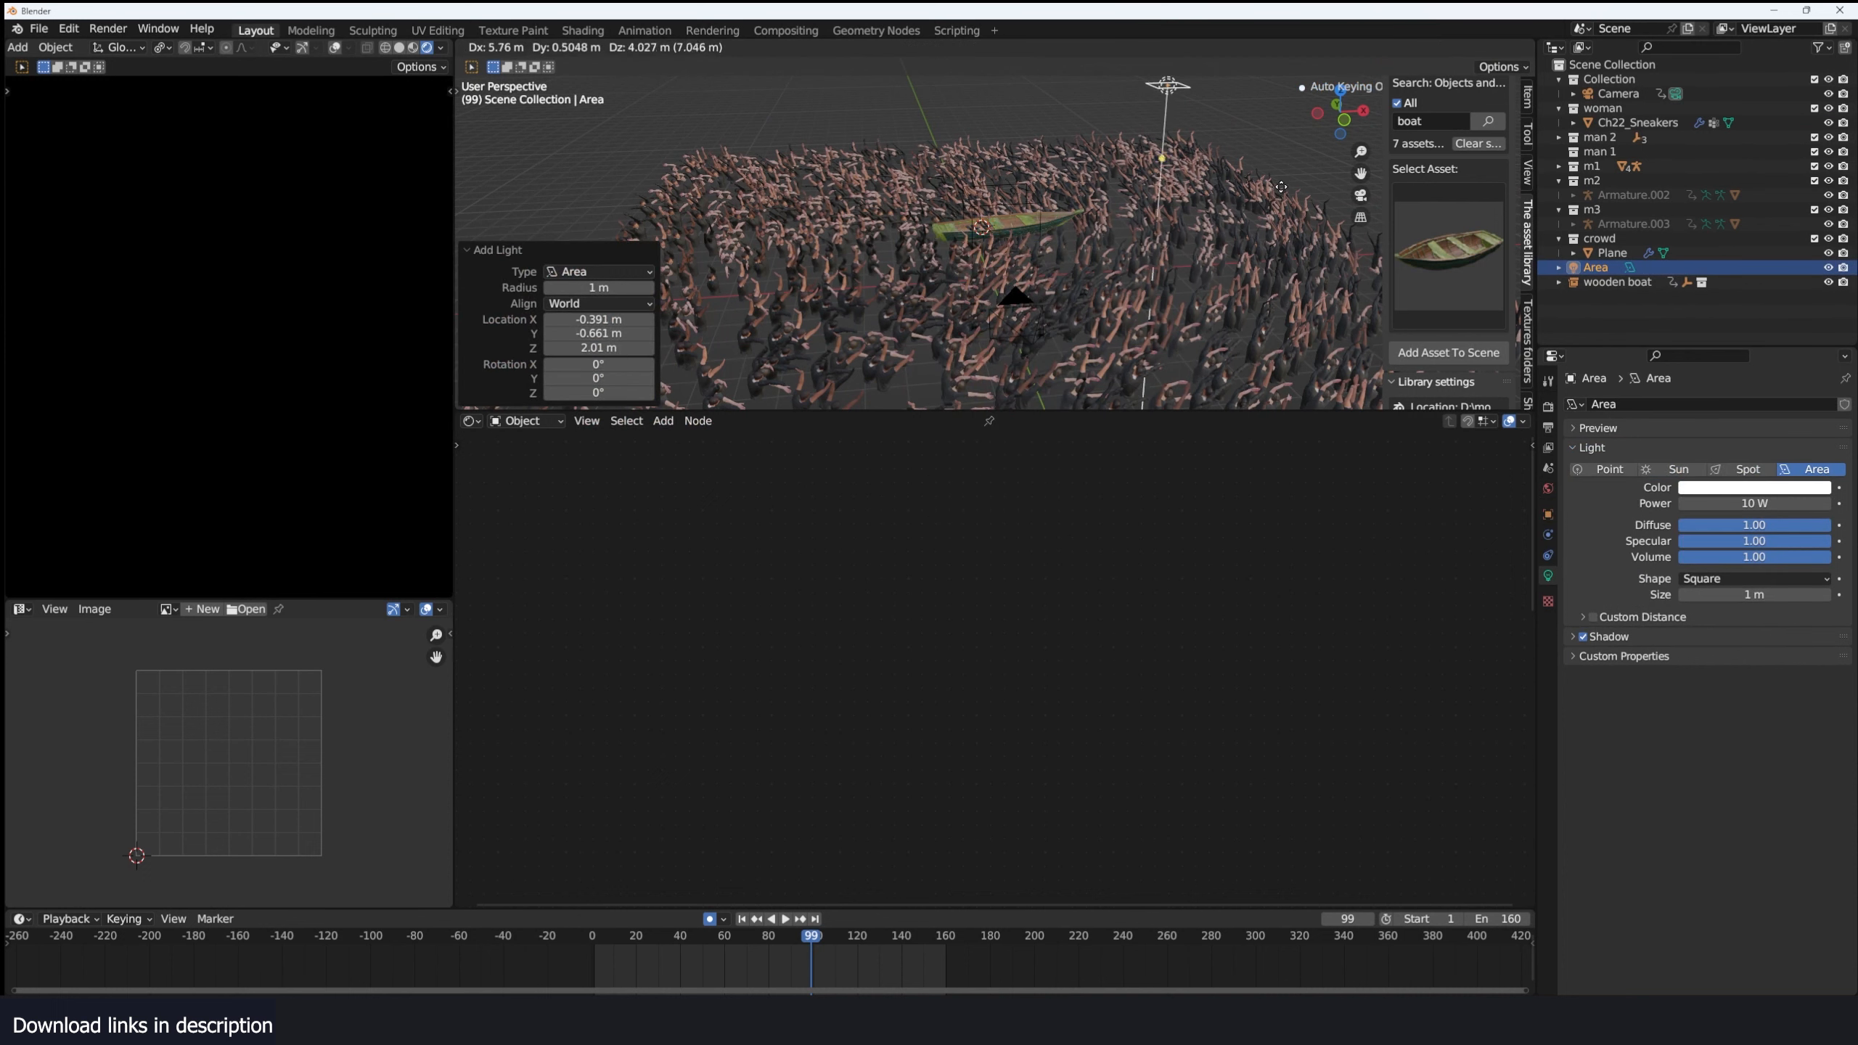
pyautogui.click(1263, 210)
pyautogui.press('r')
pyautogui.click(1197, 225)
# Set the area light's power to 41.7 W and enable Custom Distance with a distance of 6.1 m.
pyautogui.moveTo(1754, 504)
pyautogui.mouseDown()
pyautogui.moveTo(1799, 503)
pyautogui.moveTo(1779, 504)
pyautogui.mouseUp()
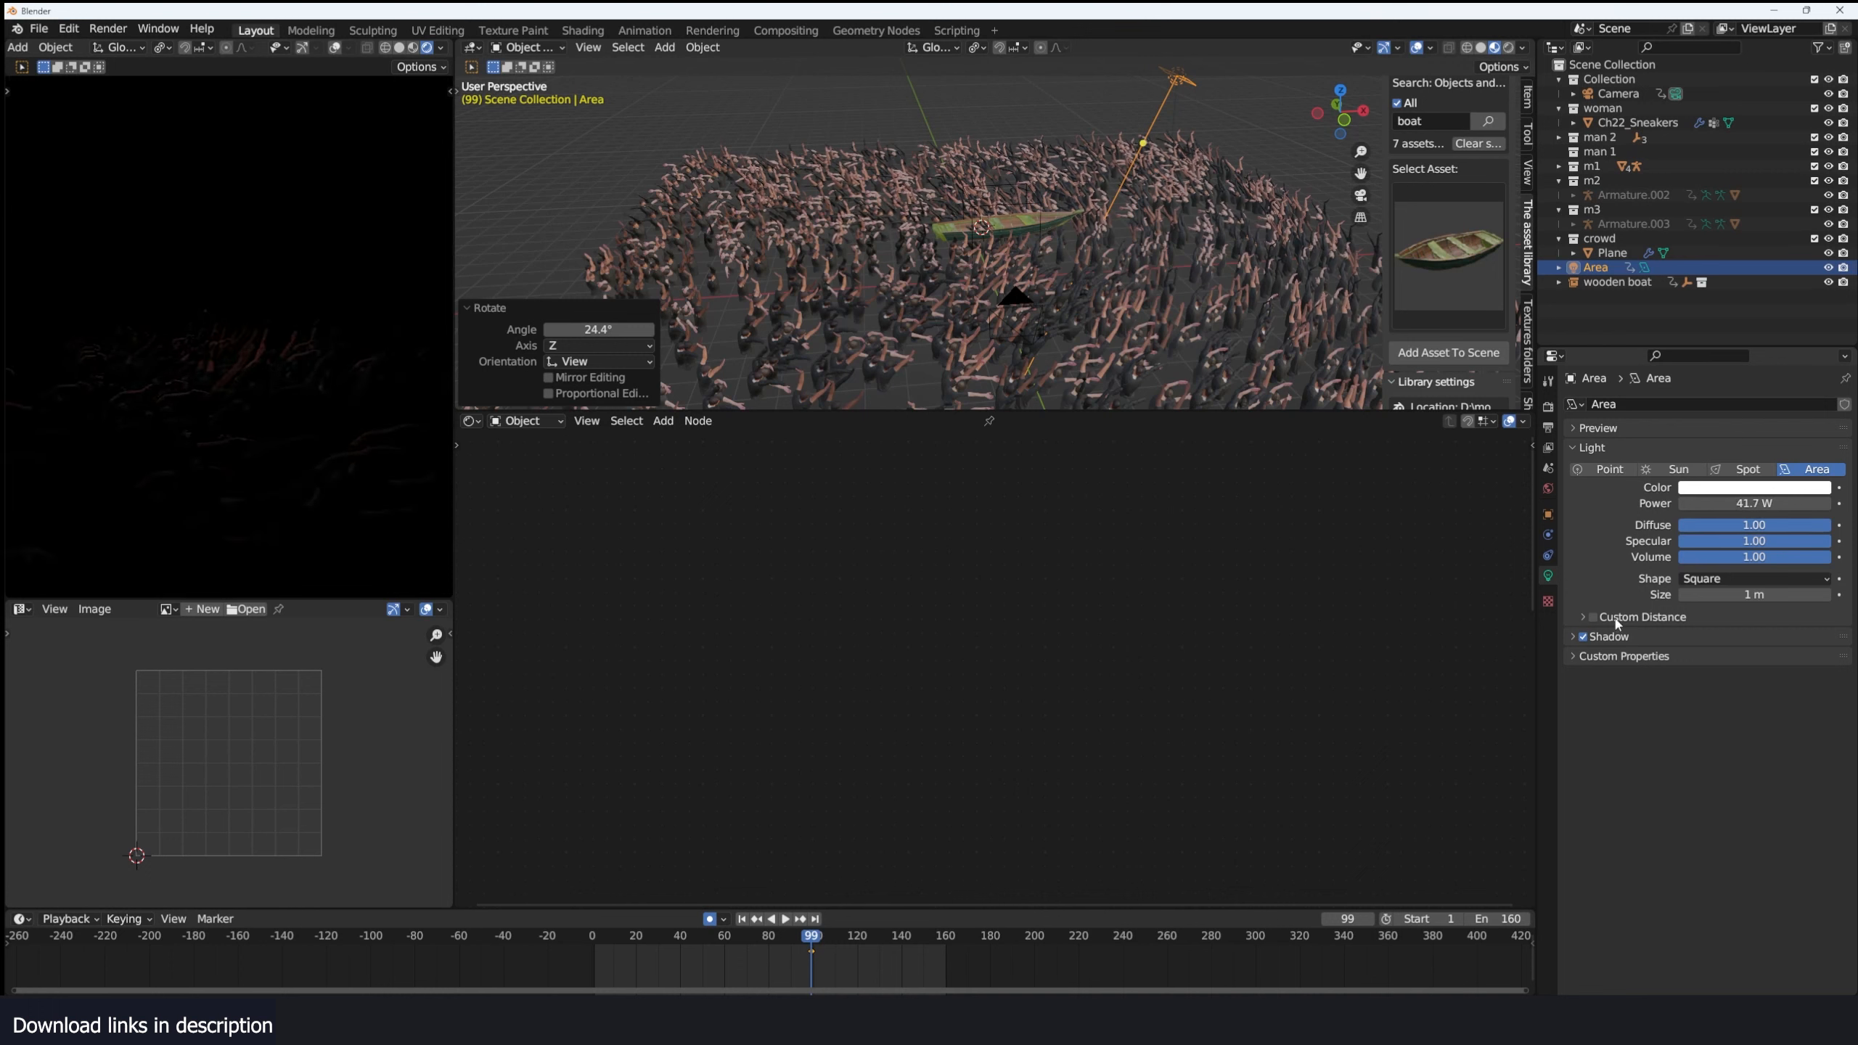
pyautogui.click(1594, 617)
pyautogui.click(1622, 619)
pyautogui.doubleClick(1725, 638)
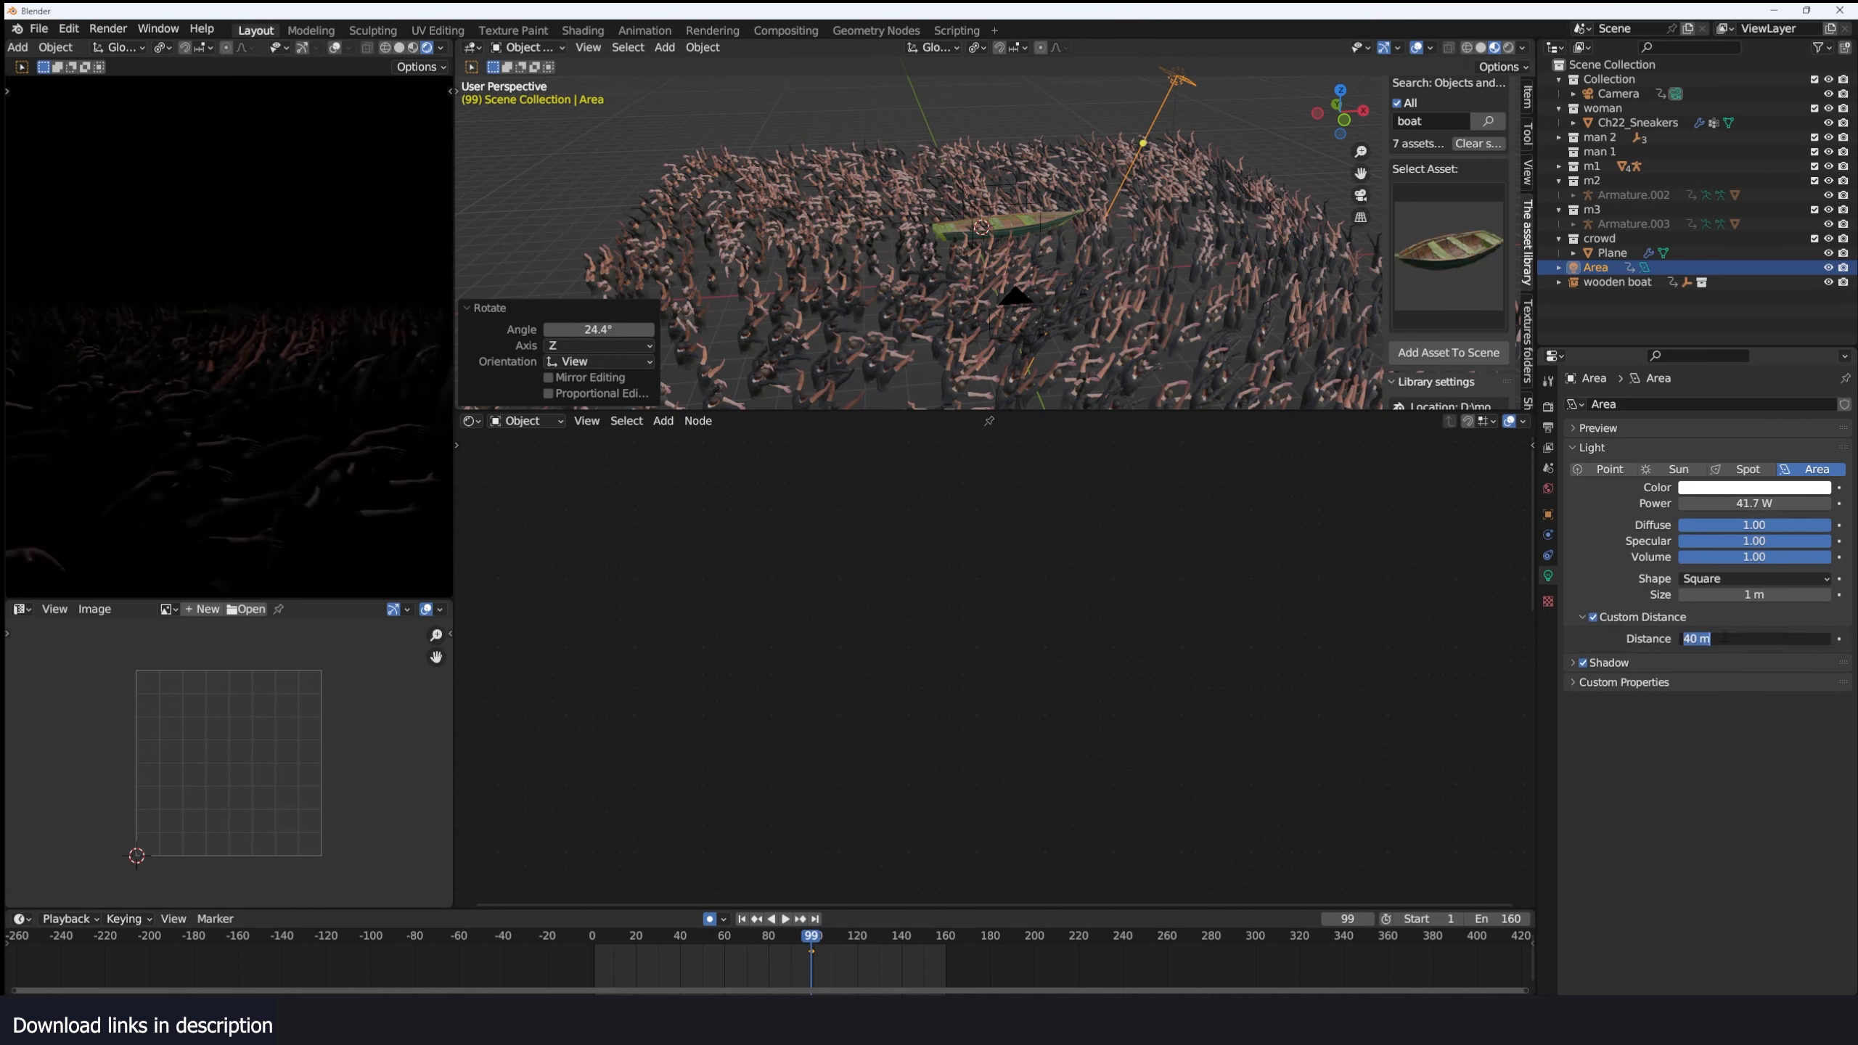
pyautogui.press('Return')
pyautogui.moveTo(1724, 636); pyautogui.dragTo(1755, 636)
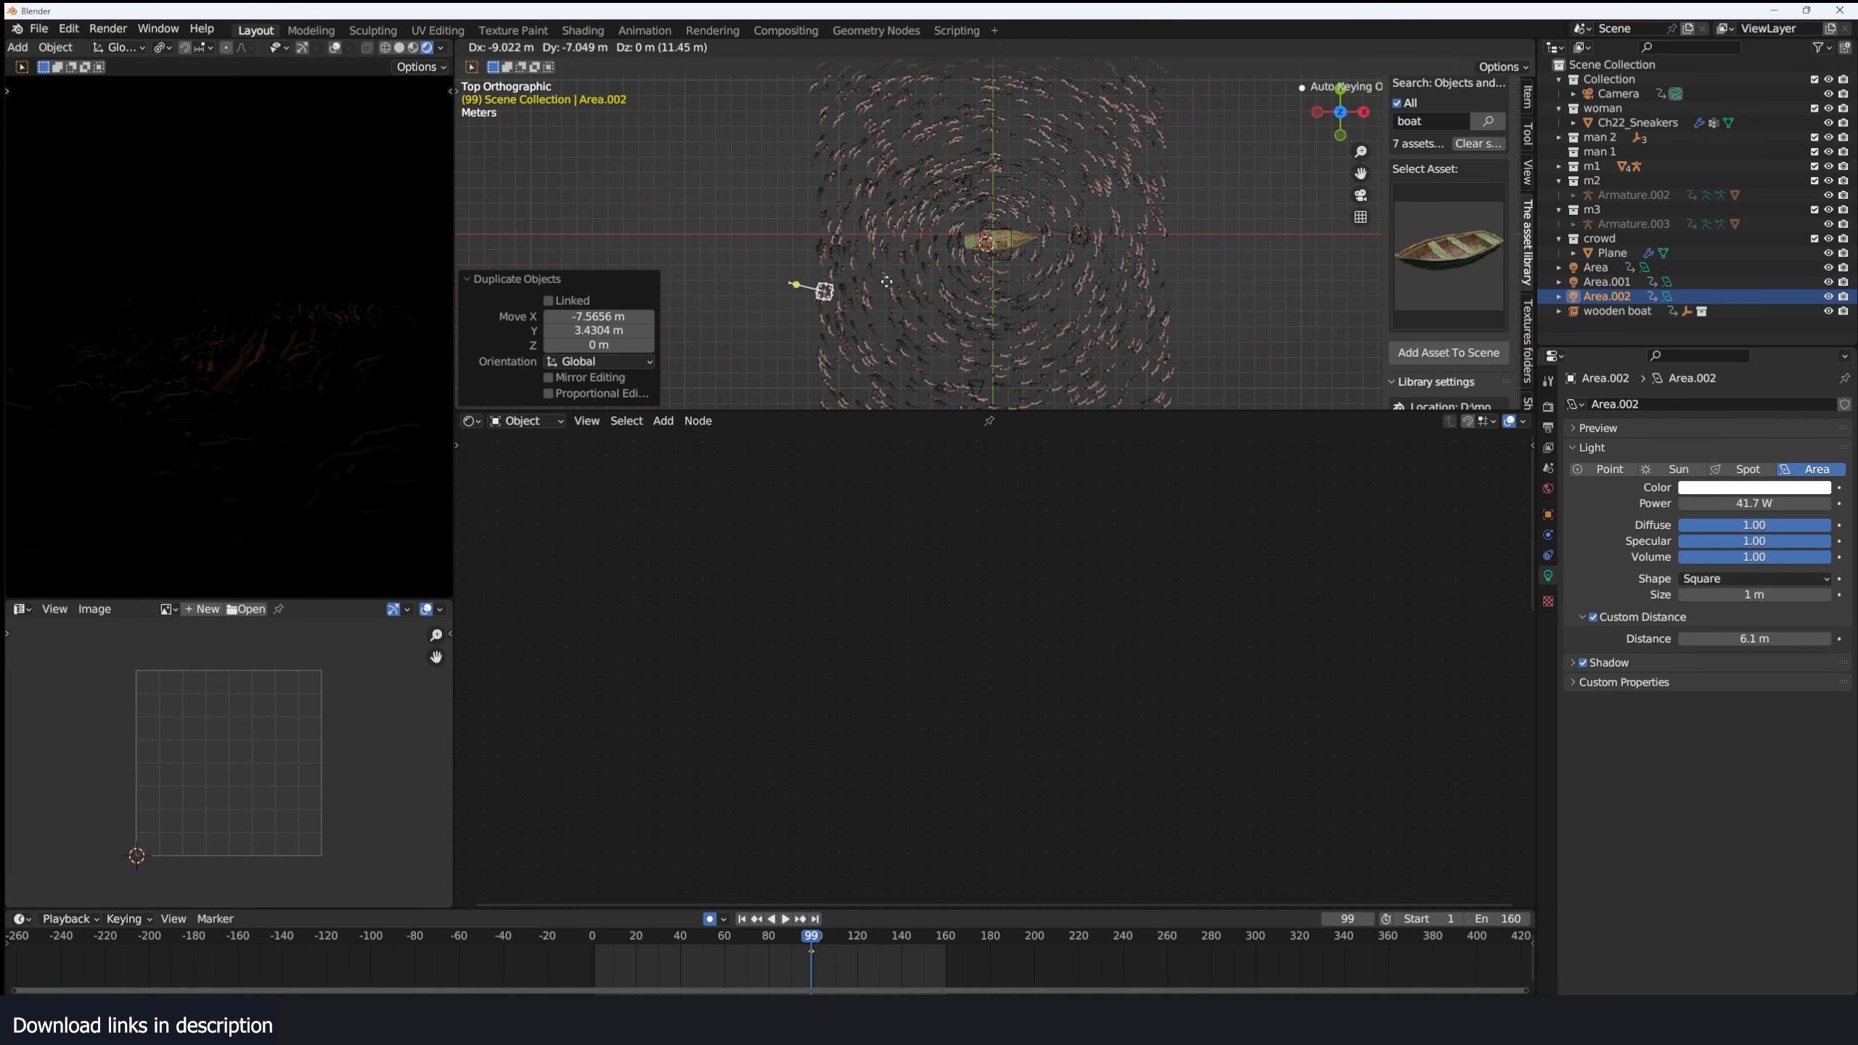
# Rotate the third area light 177° and move it about 9.8 m in X and -2.4 m in Y, beside the boat.
pyautogui.press('r')
pyautogui.press('Return')
pyautogui.press('g')
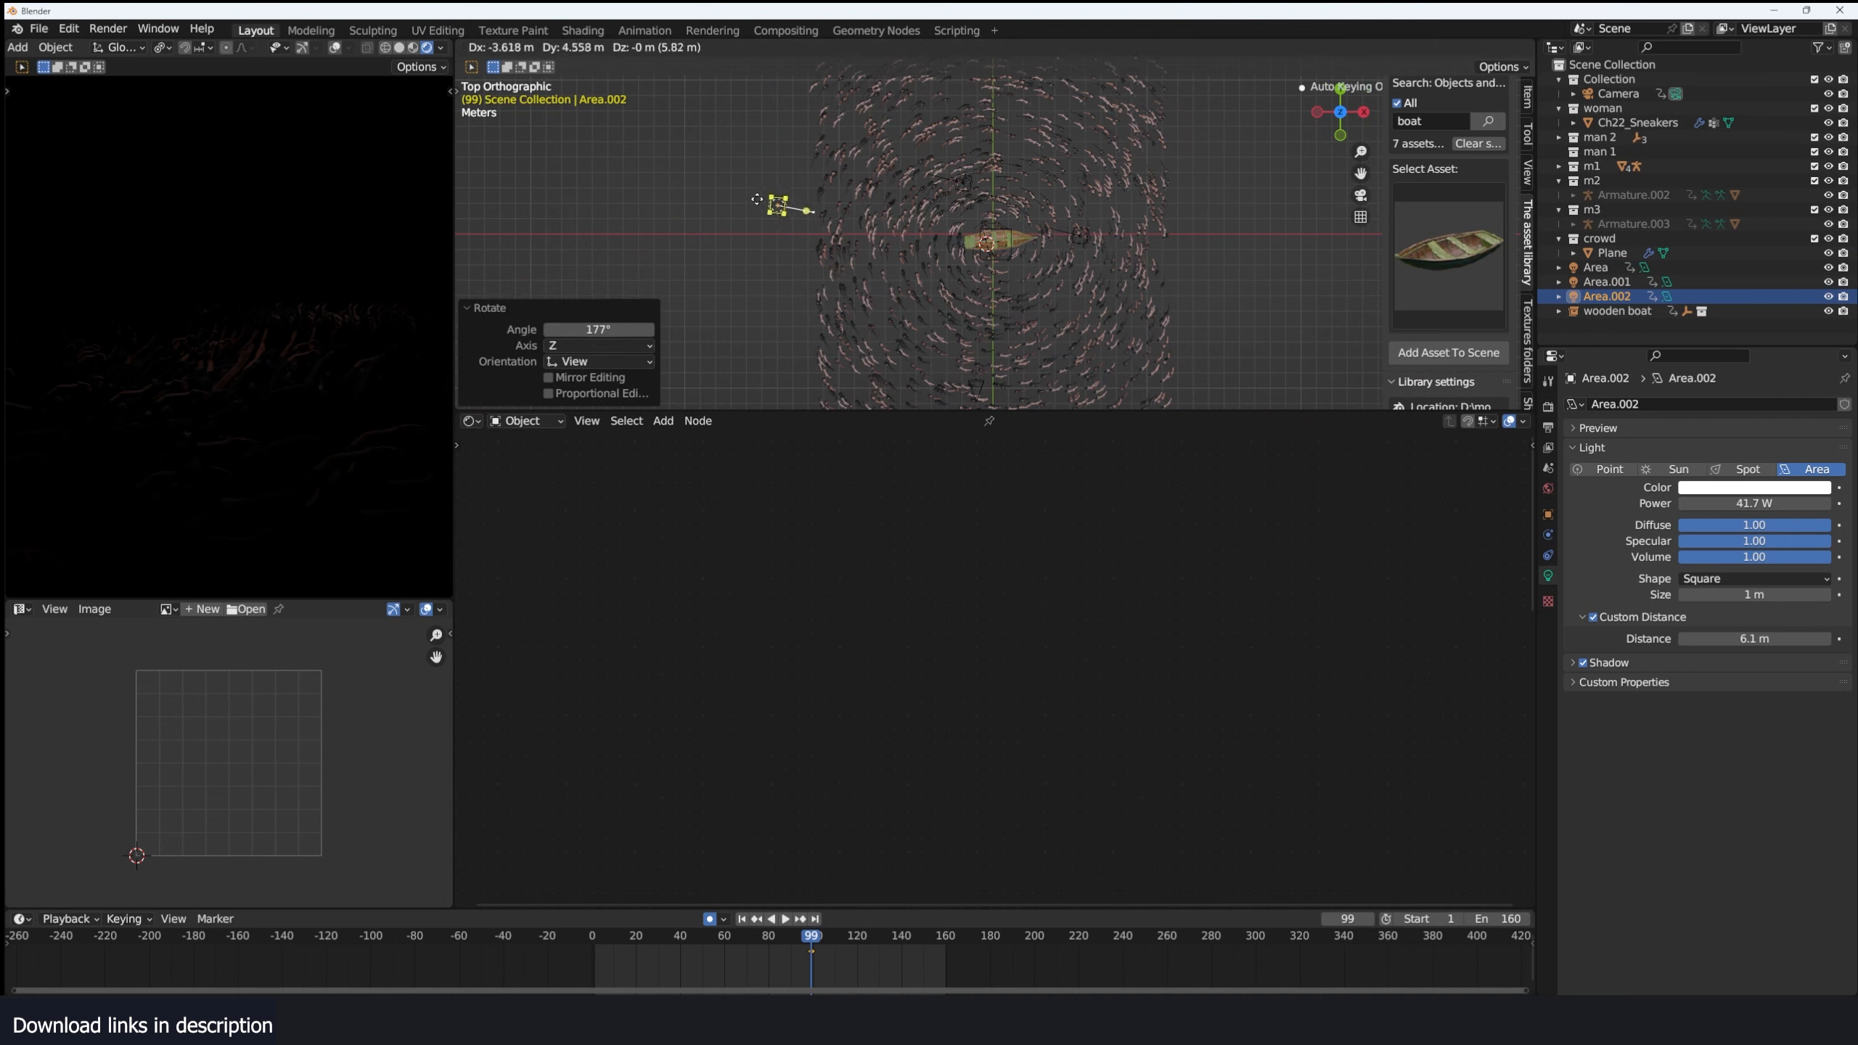
pyautogui.click(996, 262)
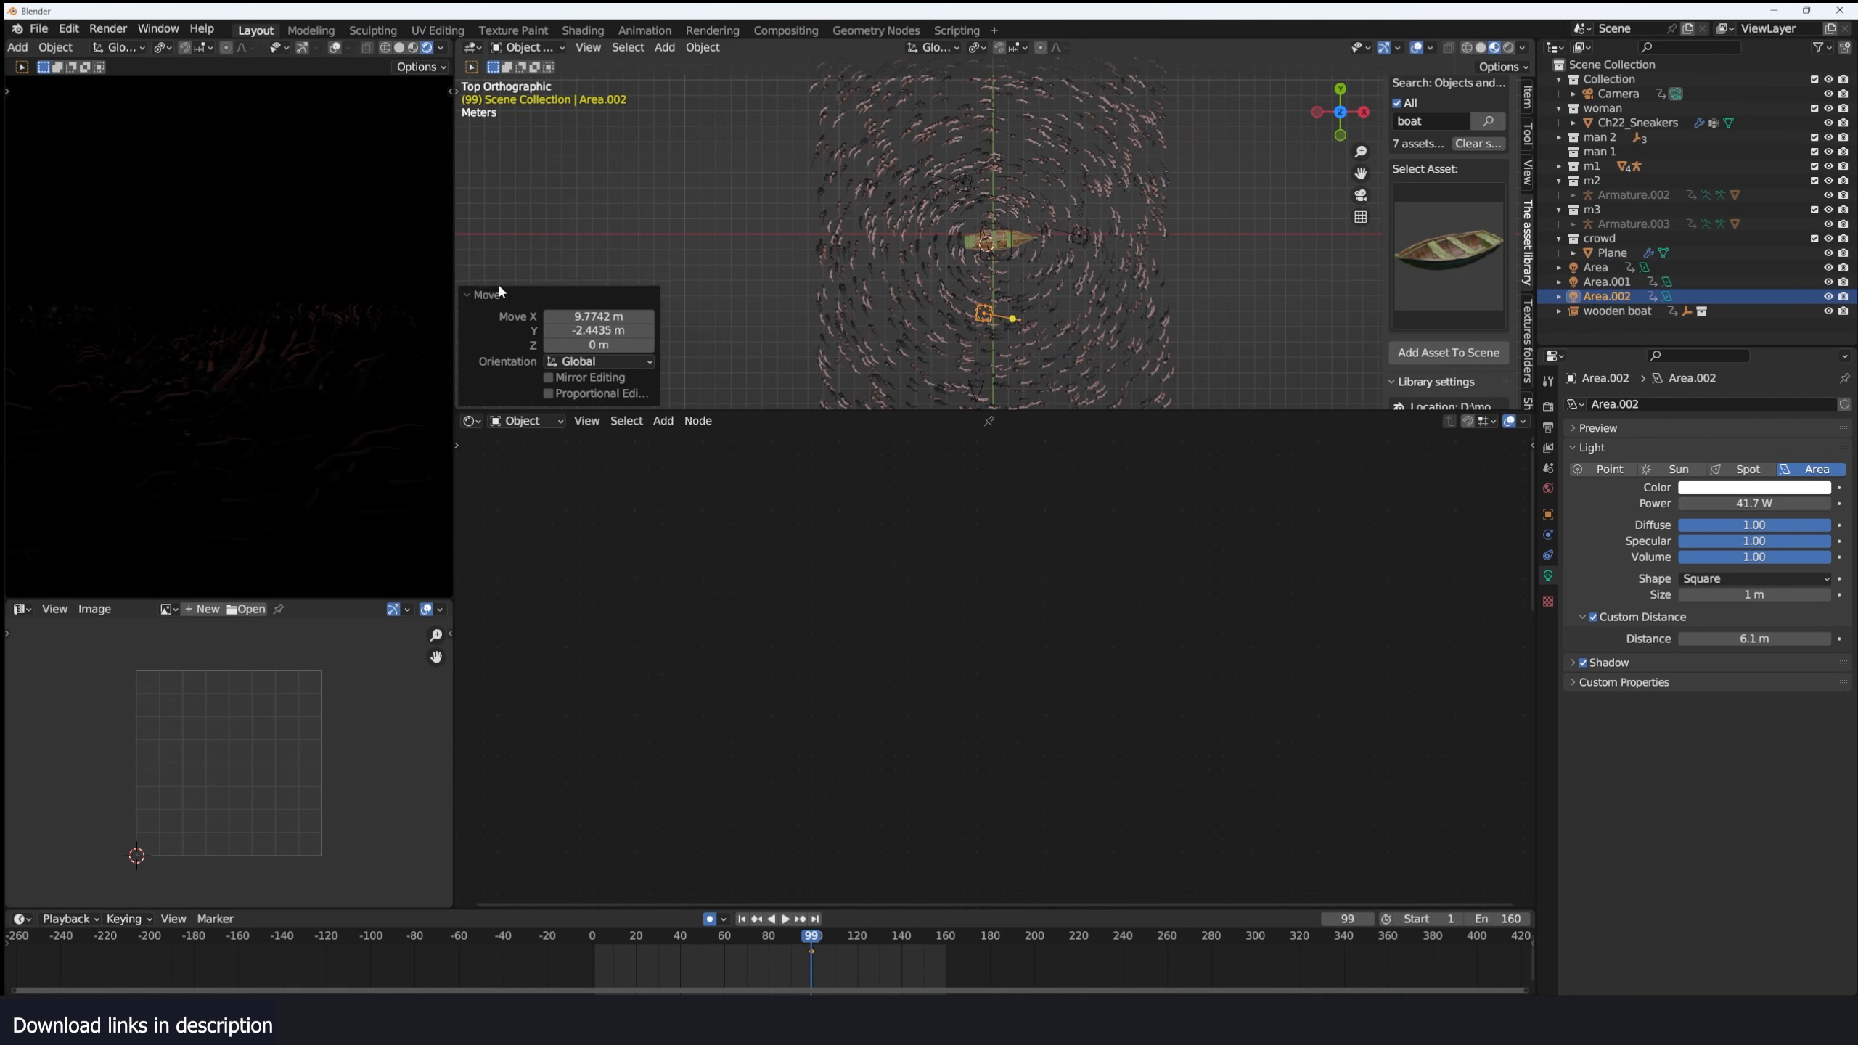
# Duplicate the area light about 4.8 m along Y over the boat and play the animation to check the lighting.
pyautogui.scroll(3, 984, 212)
pyautogui.hotkey('shift', 'd')
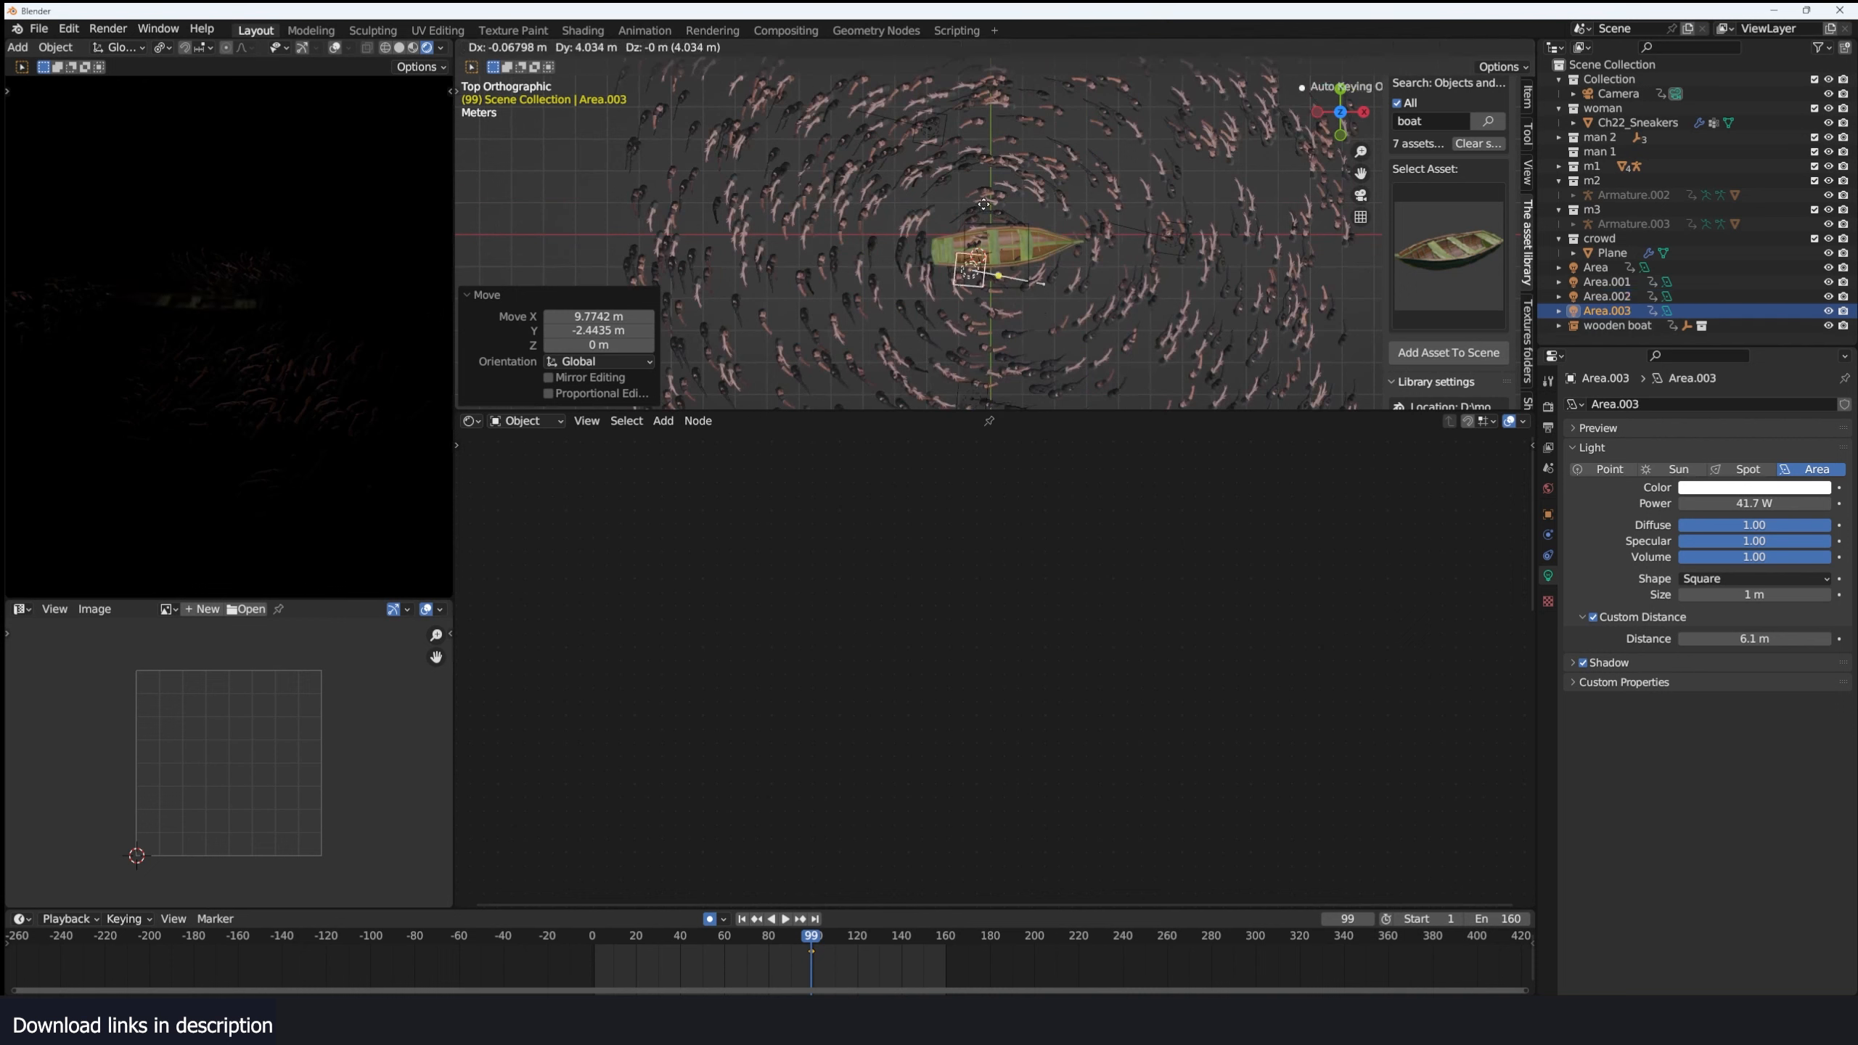
pyautogui.click(988, 185)
pyautogui.press('space')
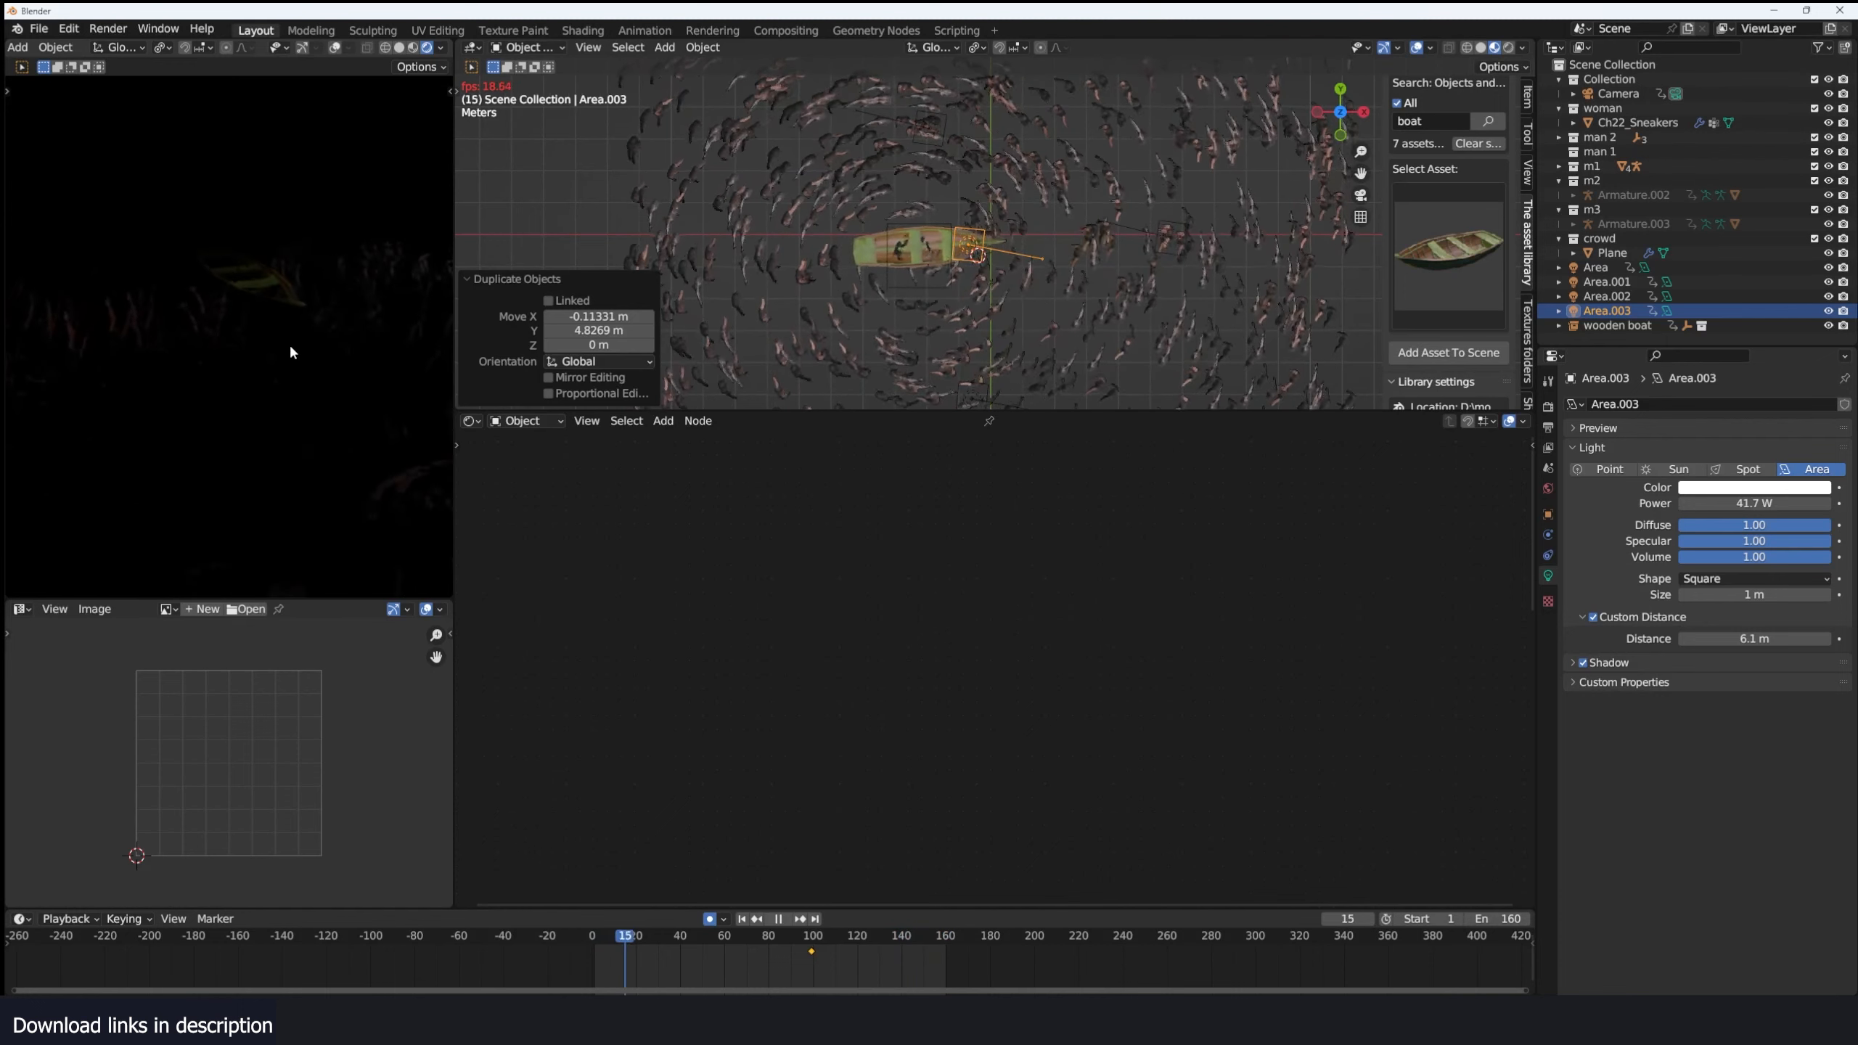
pyautogui.press('space')
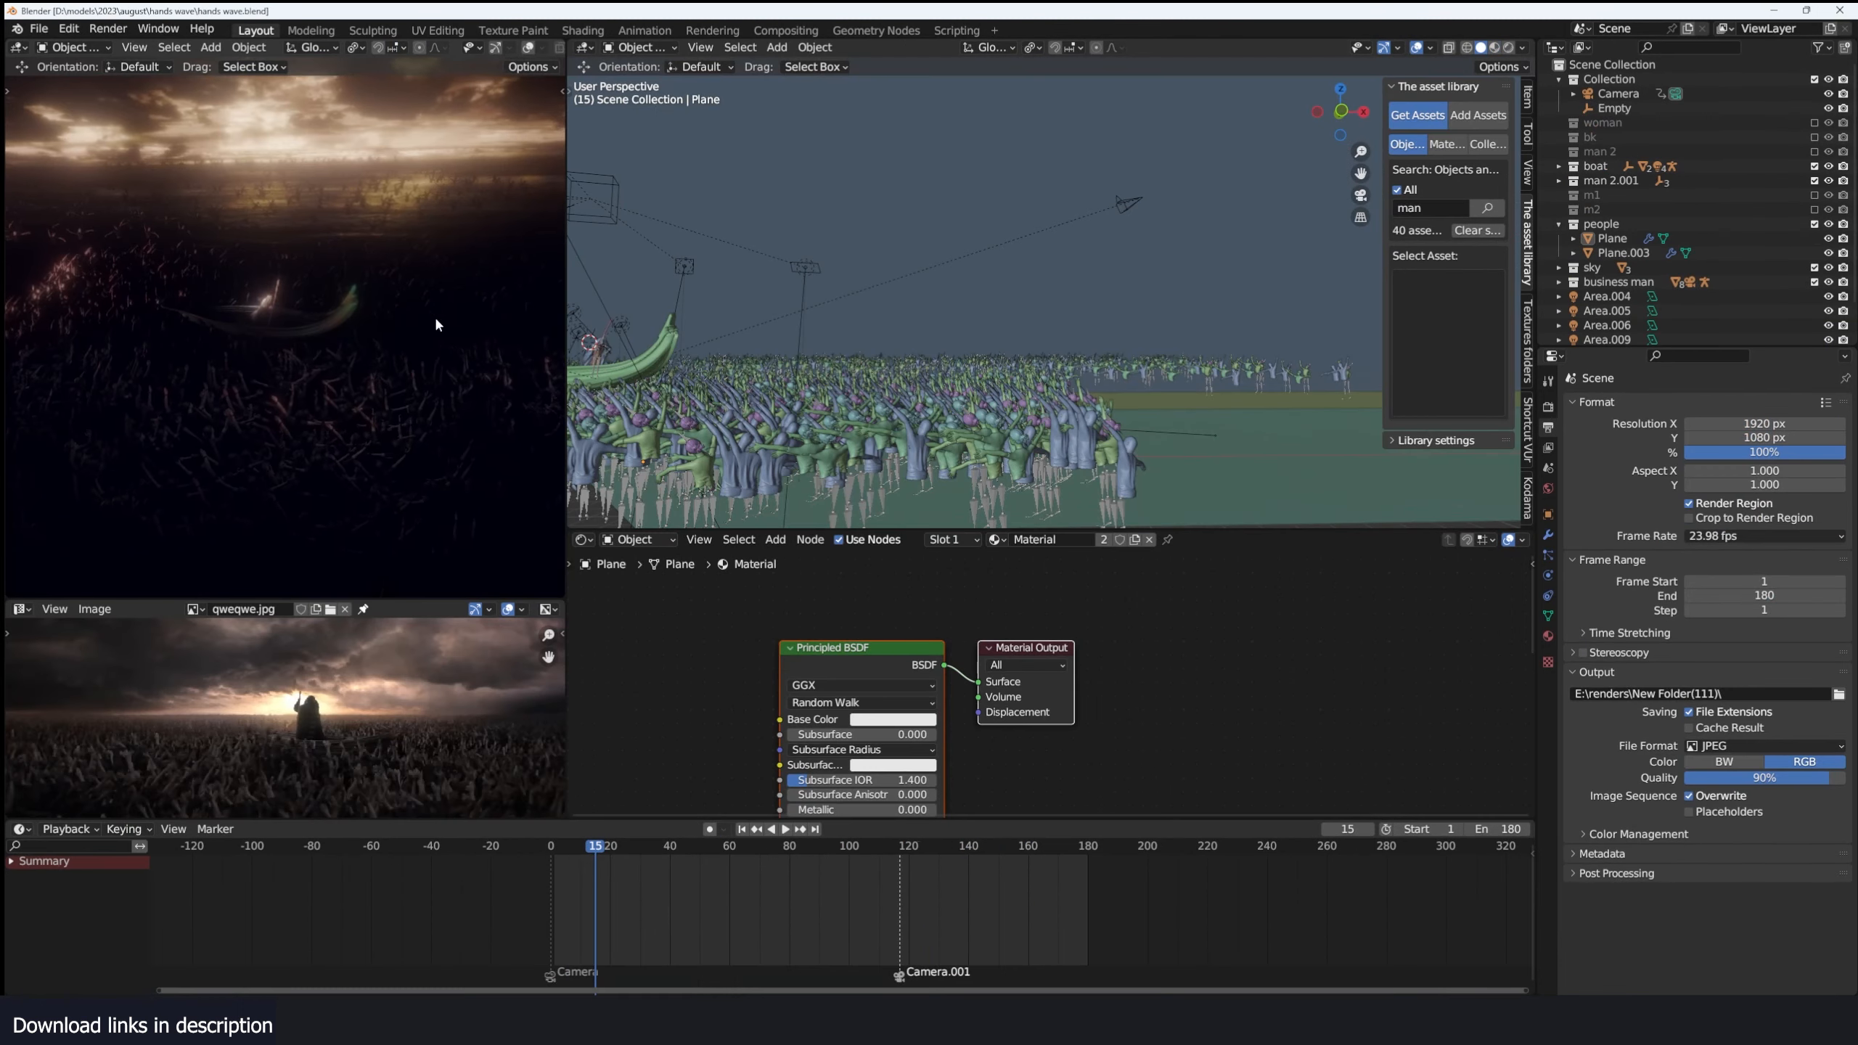
# In the finished hands wave scene, frame the caped figure on the boat and play its cloth animation as reference.
pyautogui.keyDown('shift'); pyautogui.moveTo(366, 293); pyautogui.dragTo(422, 380, button='middle'); pyautogui.keyUp('shift')
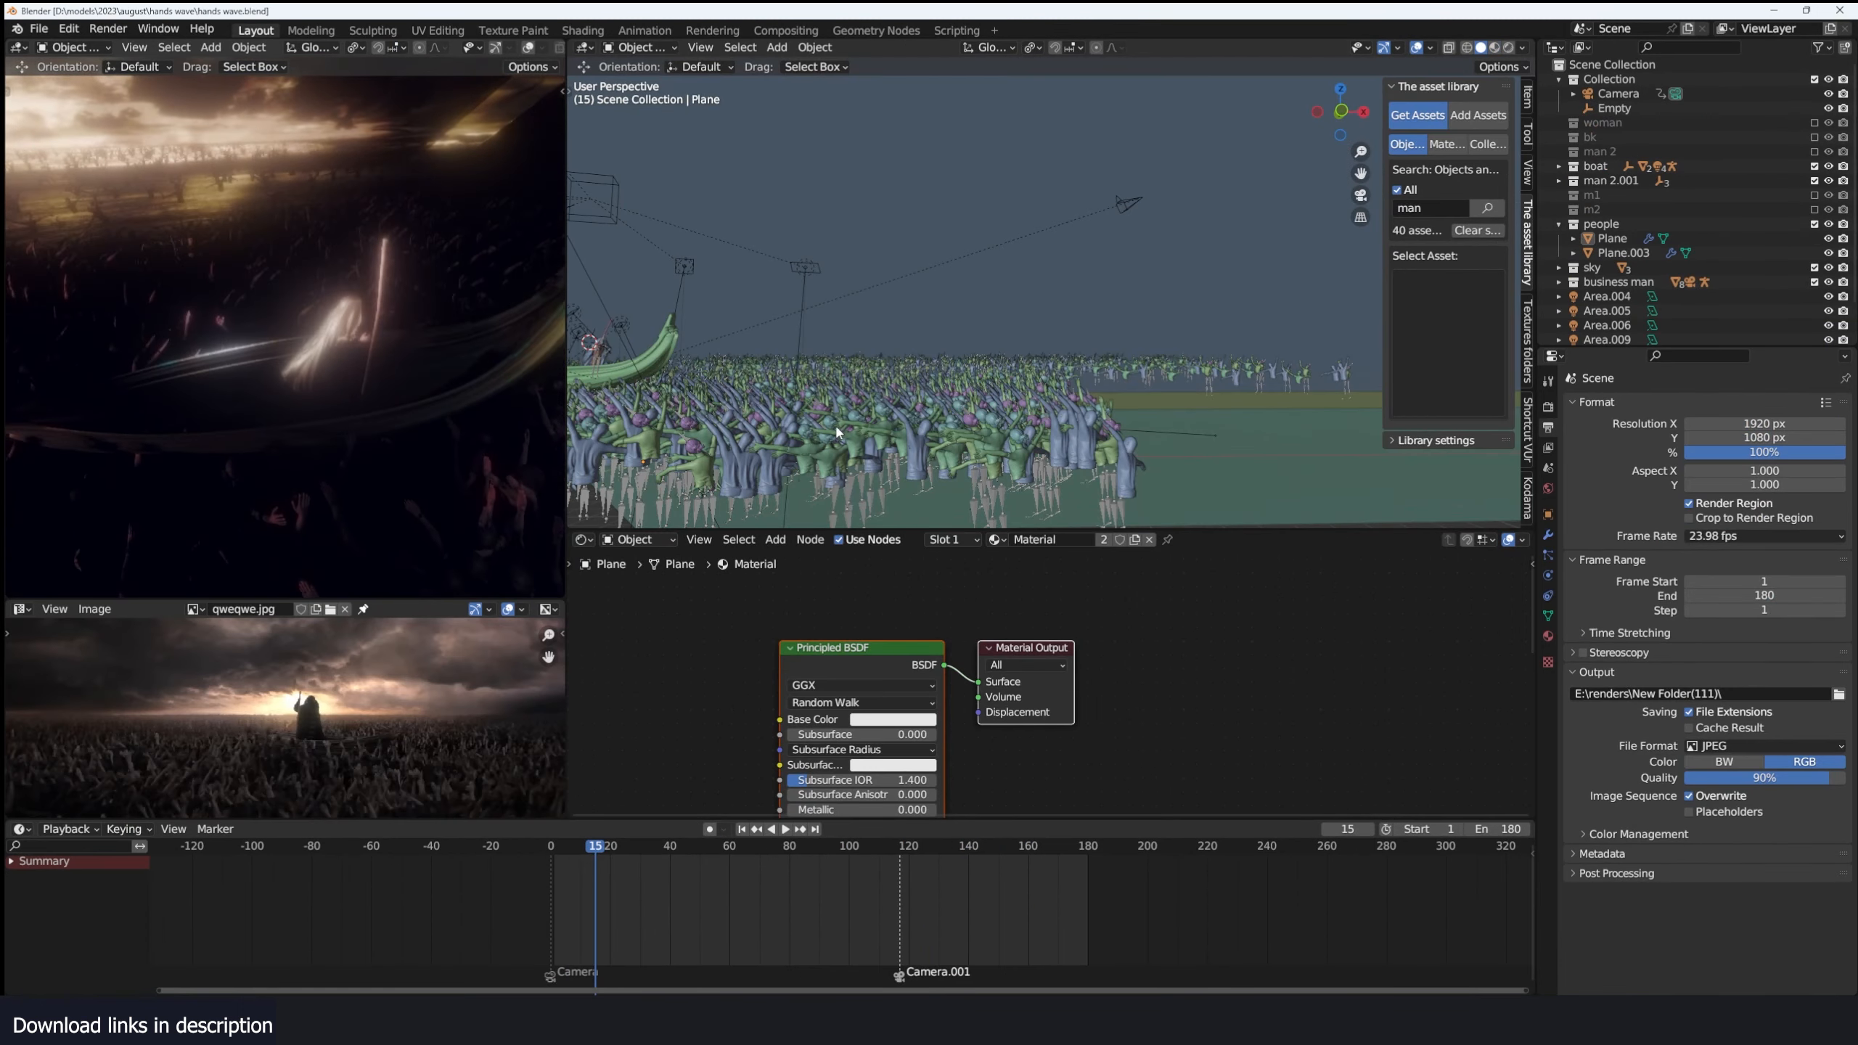
pyautogui.scroll(2, 423, 380)
pyautogui.keyDown('shift'); pyautogui.moveTo(583, 336); pyautogui.dragTo(714, 354, button='middle'); pyautogui.keyUp('shift')
pyautogui.click(791, 389)
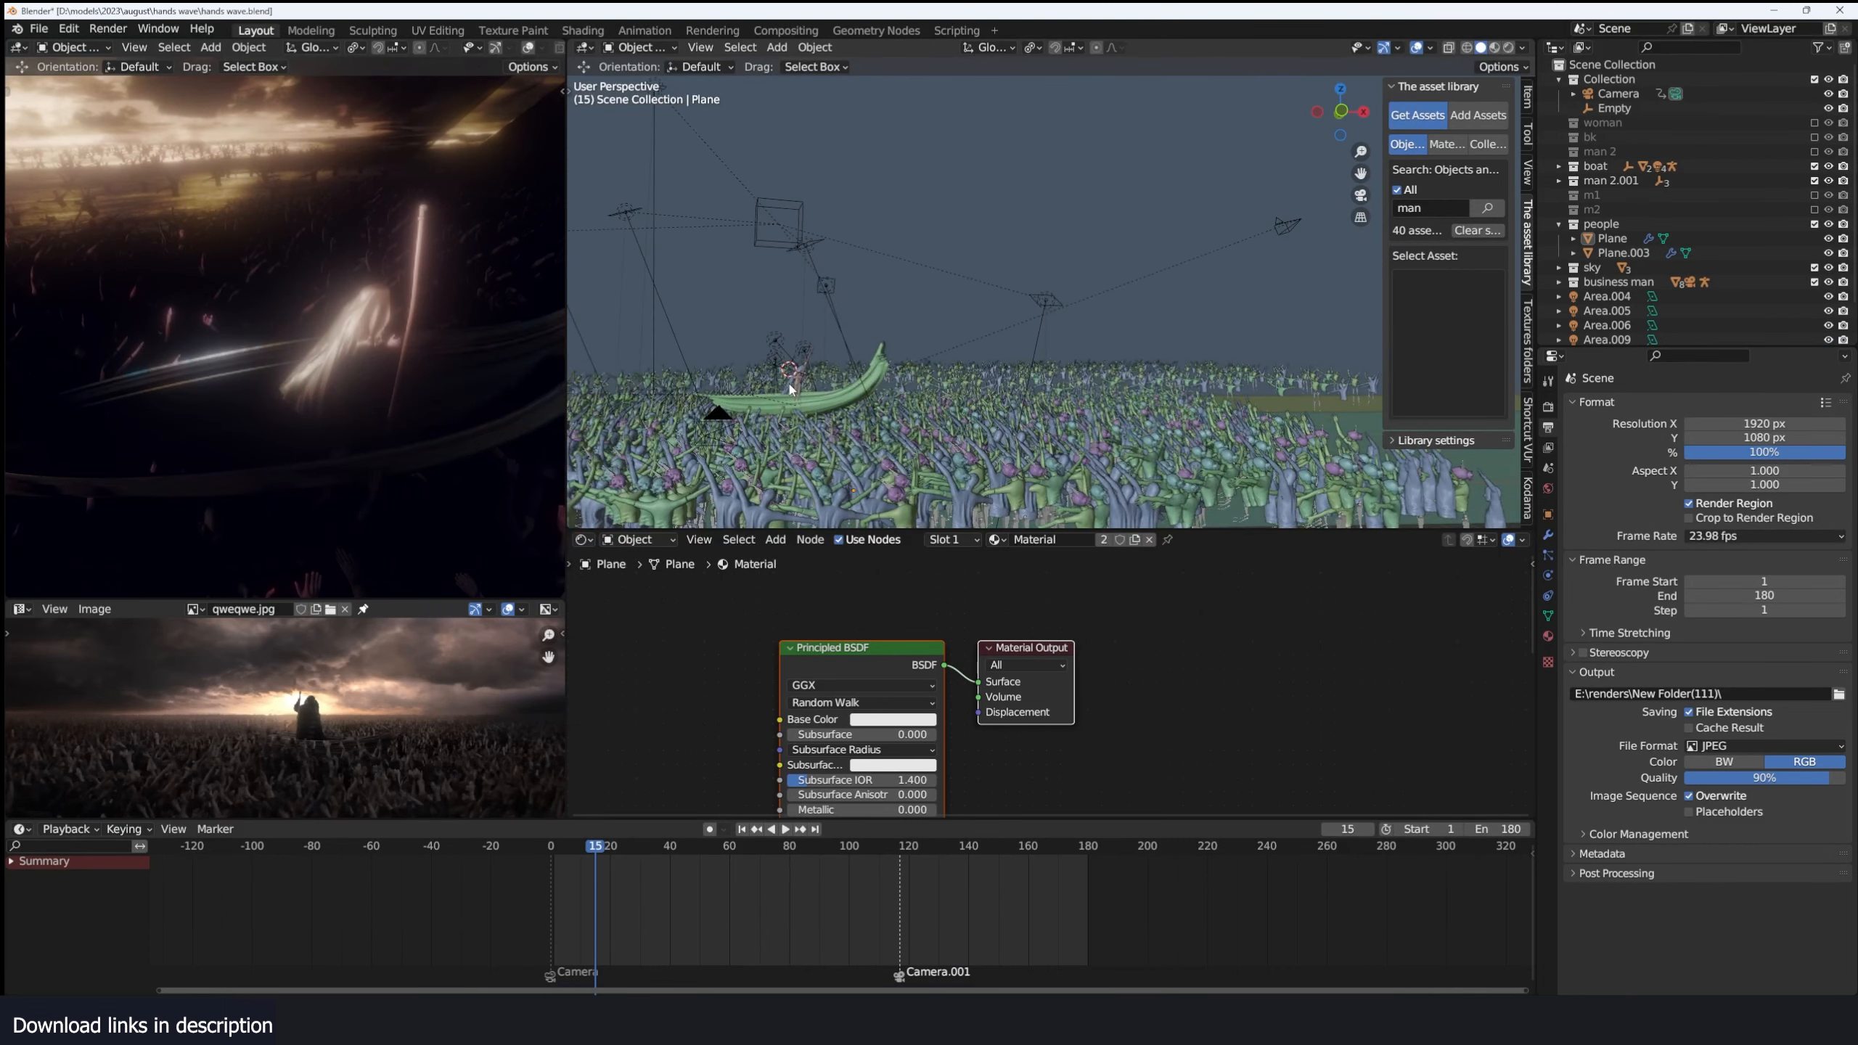
pyautogui.press('KP_Decimal')
pyautogui.press('space')
pyautogui.moveTo(1110, 297); pyautogui.dragTo(1199, 328, button='middle')
pyautogui.press('space')
pyautogui.press('space')
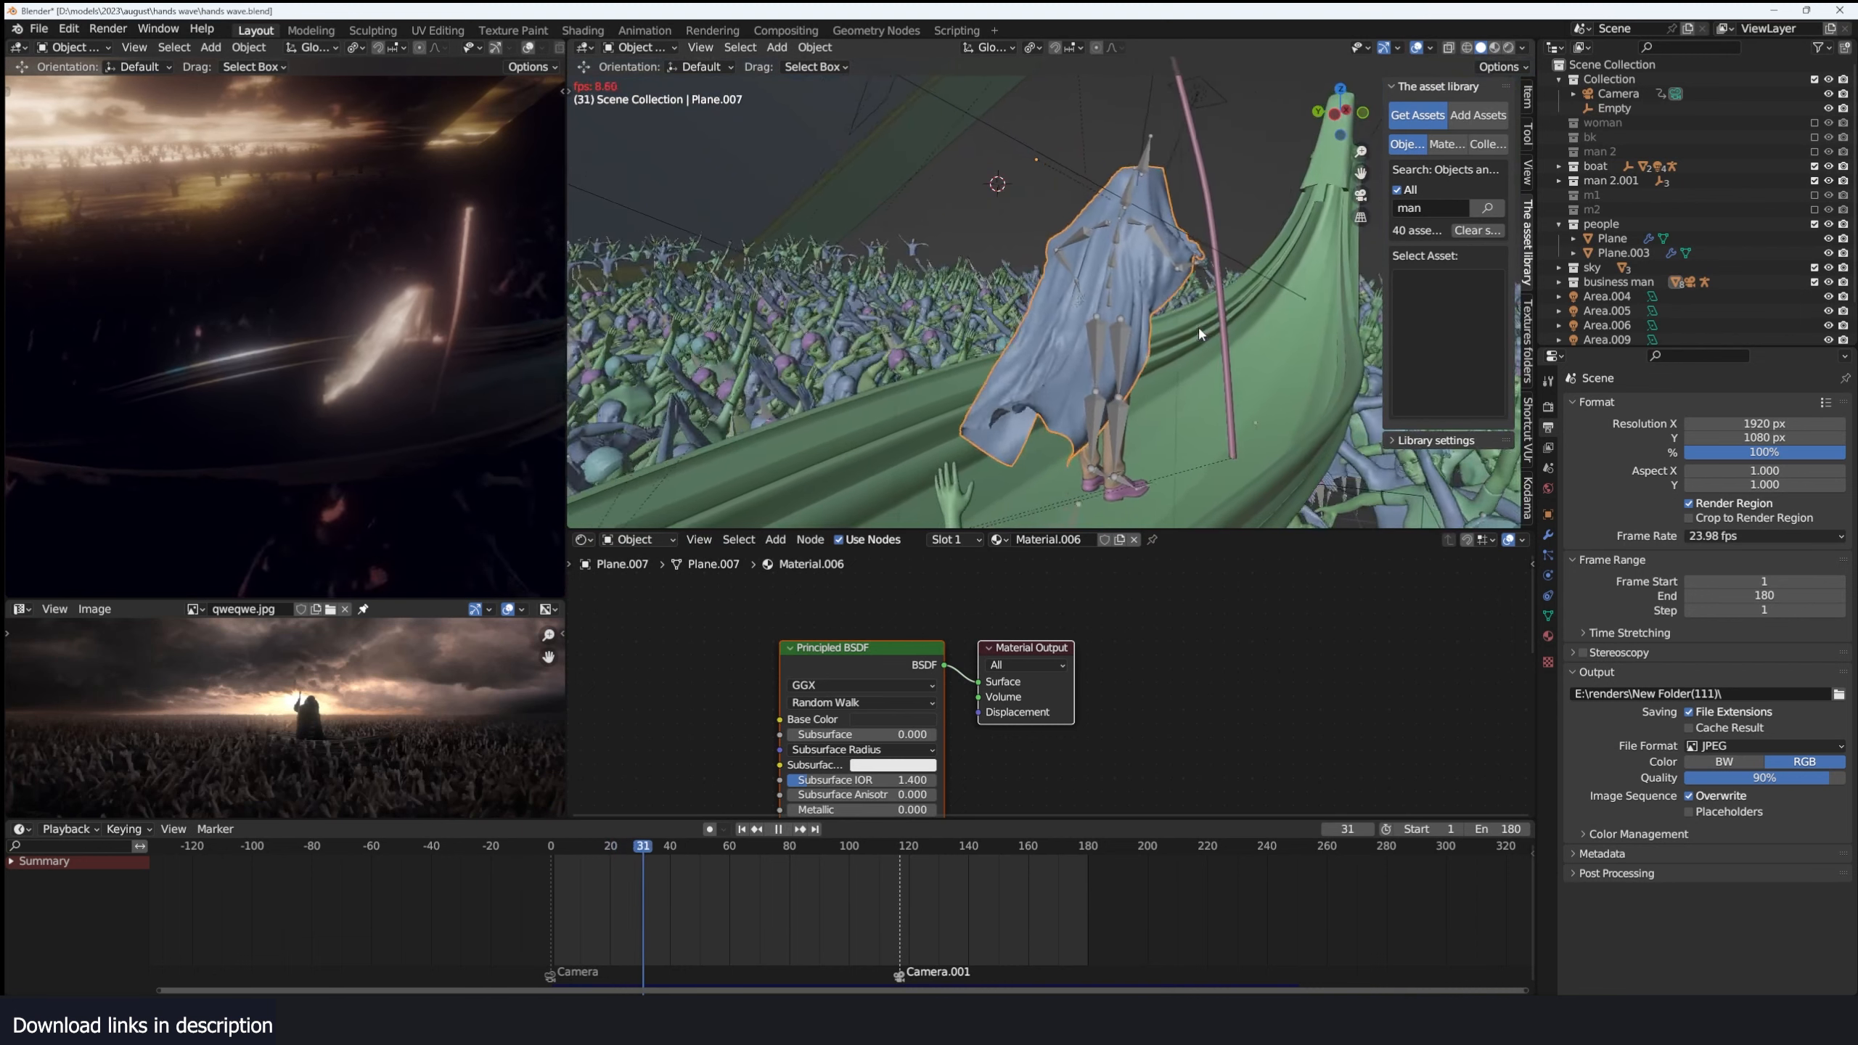
pyautogui.press('space')
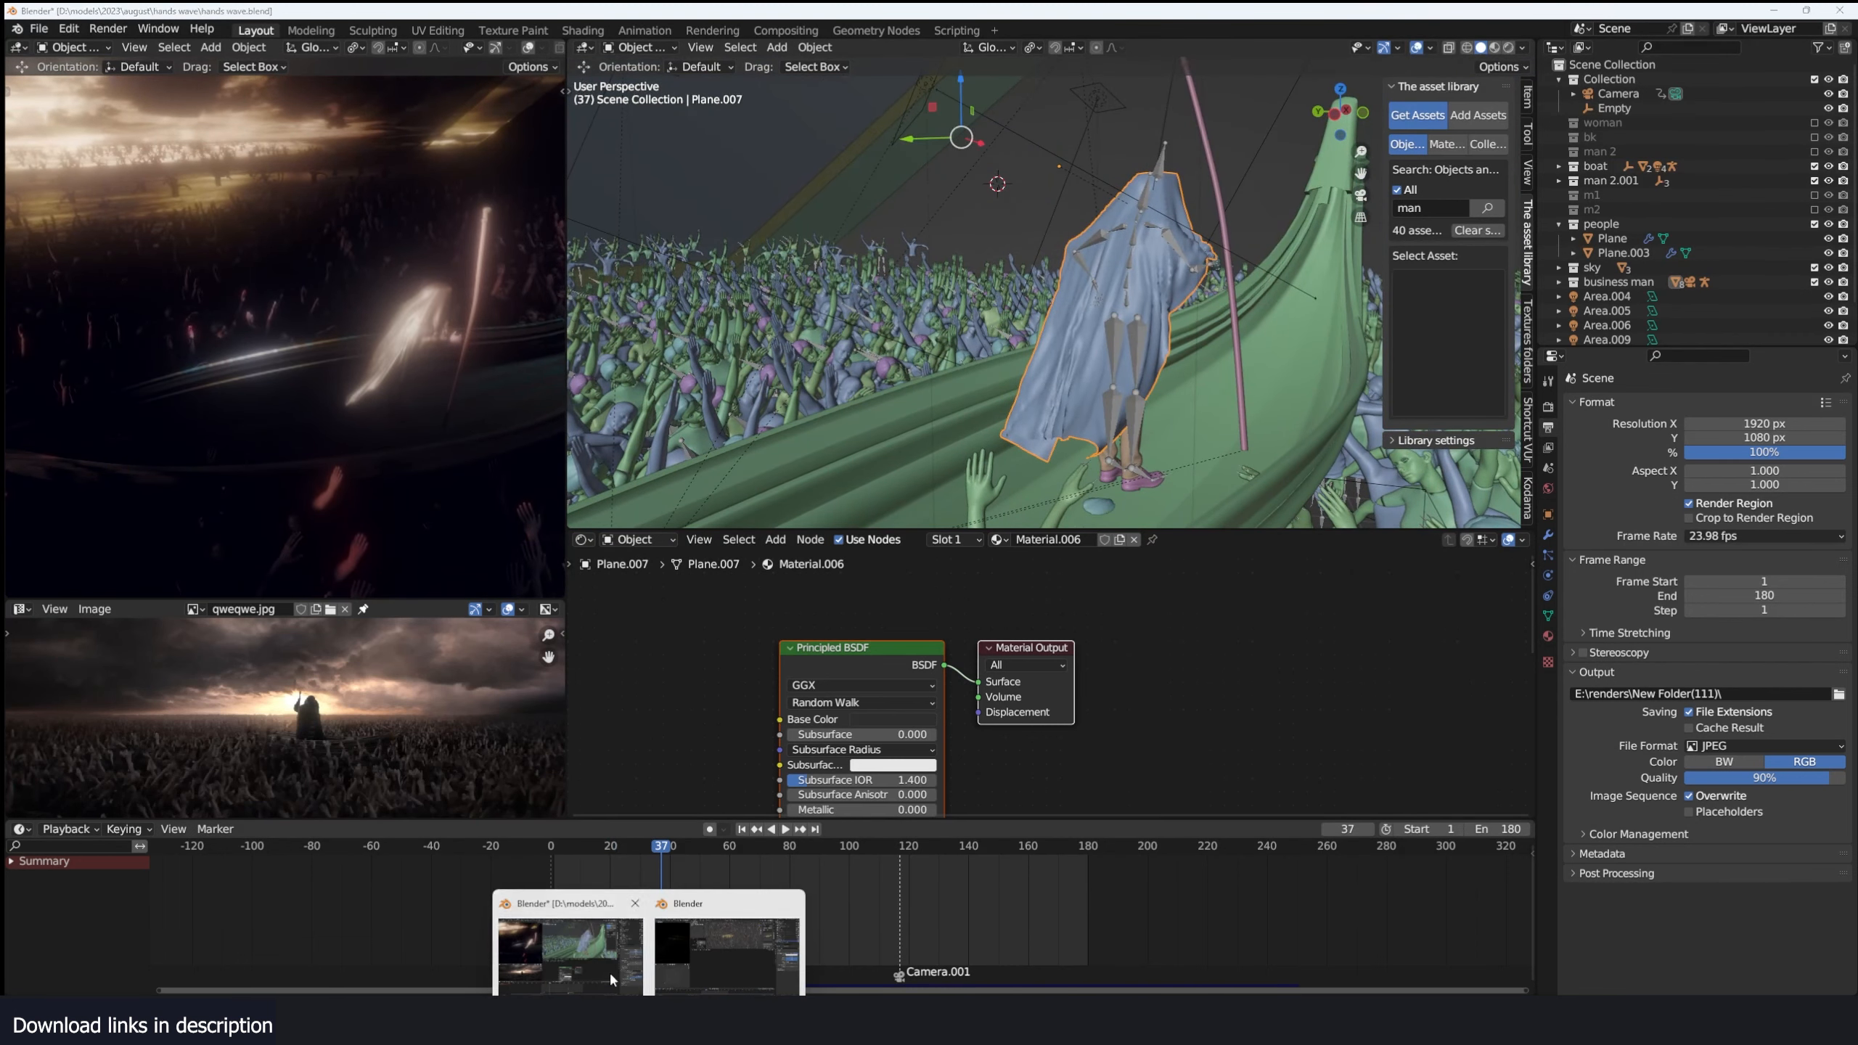
# Switch back to the working scene, search the asset library for man, and choose the business man asset.
pyautogui.moveTo(649, 1025)
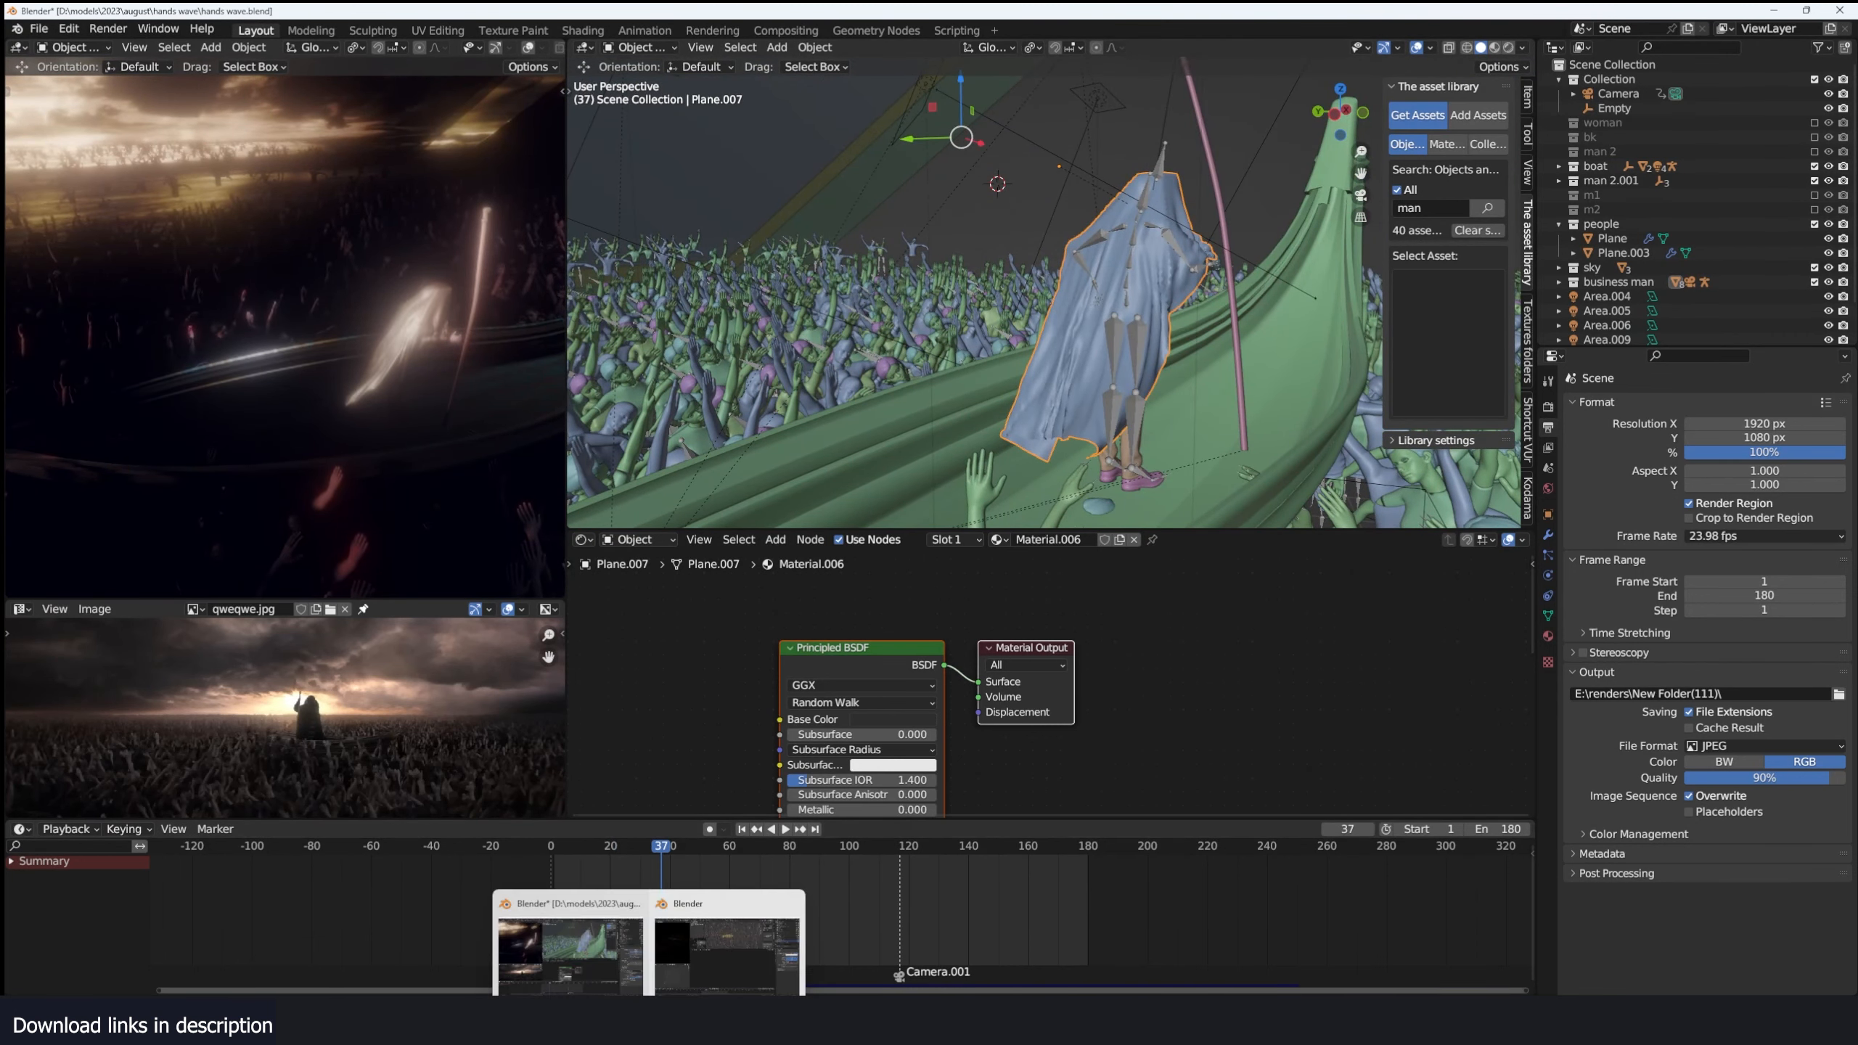
pyautogui.click(702, 985)
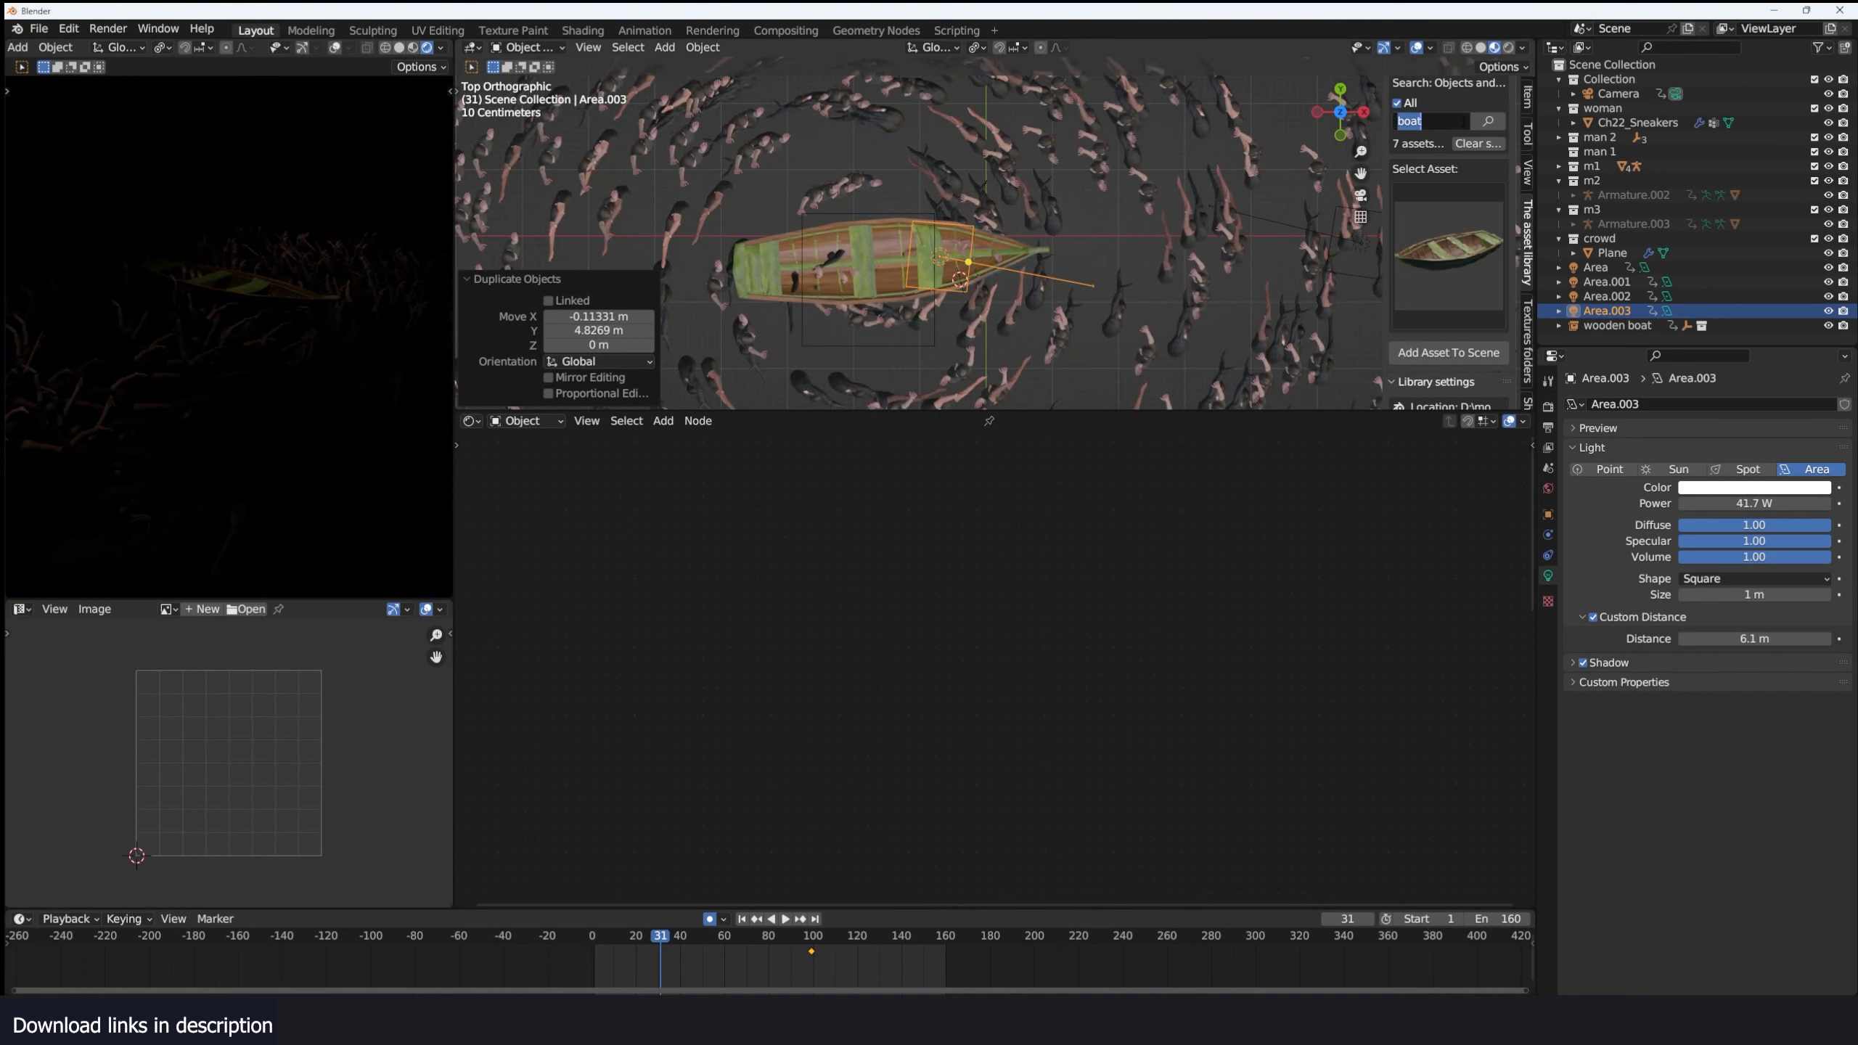
pyautogui.write('an')
pyautogui.press('Return')
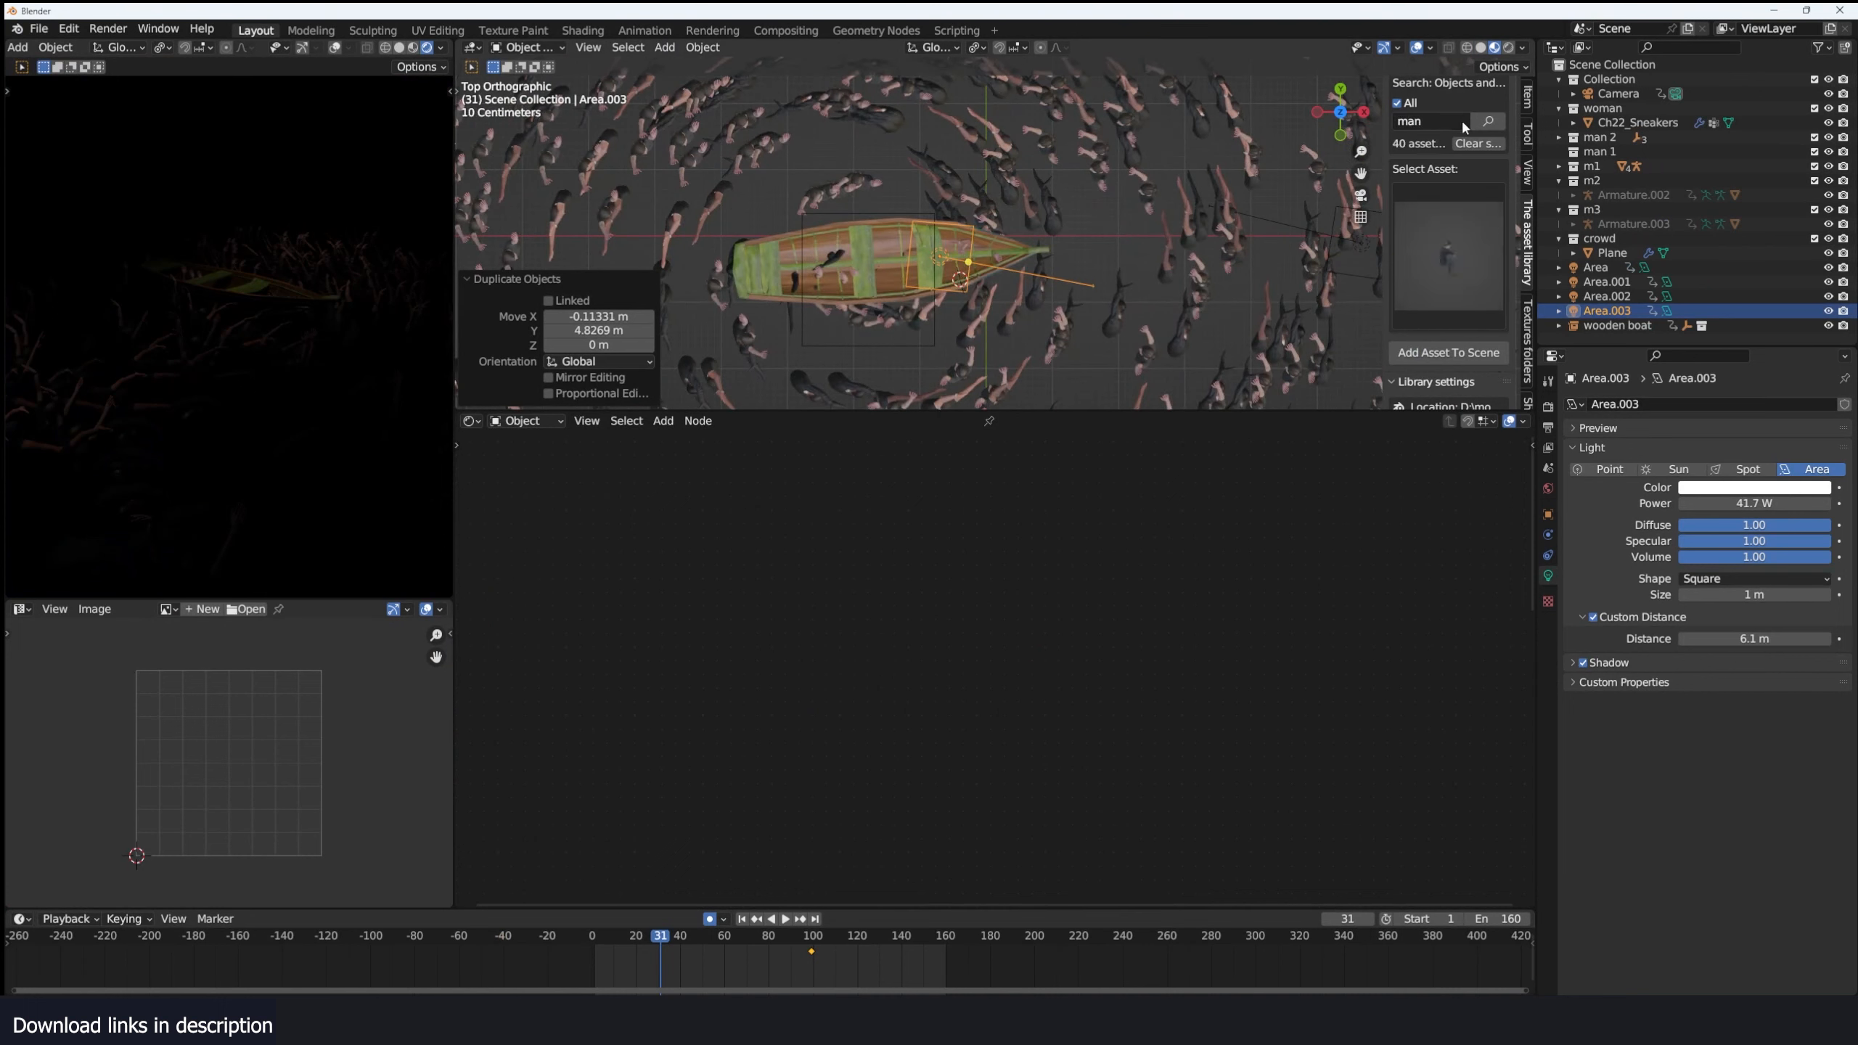
pyautogui.click(1434, 244)
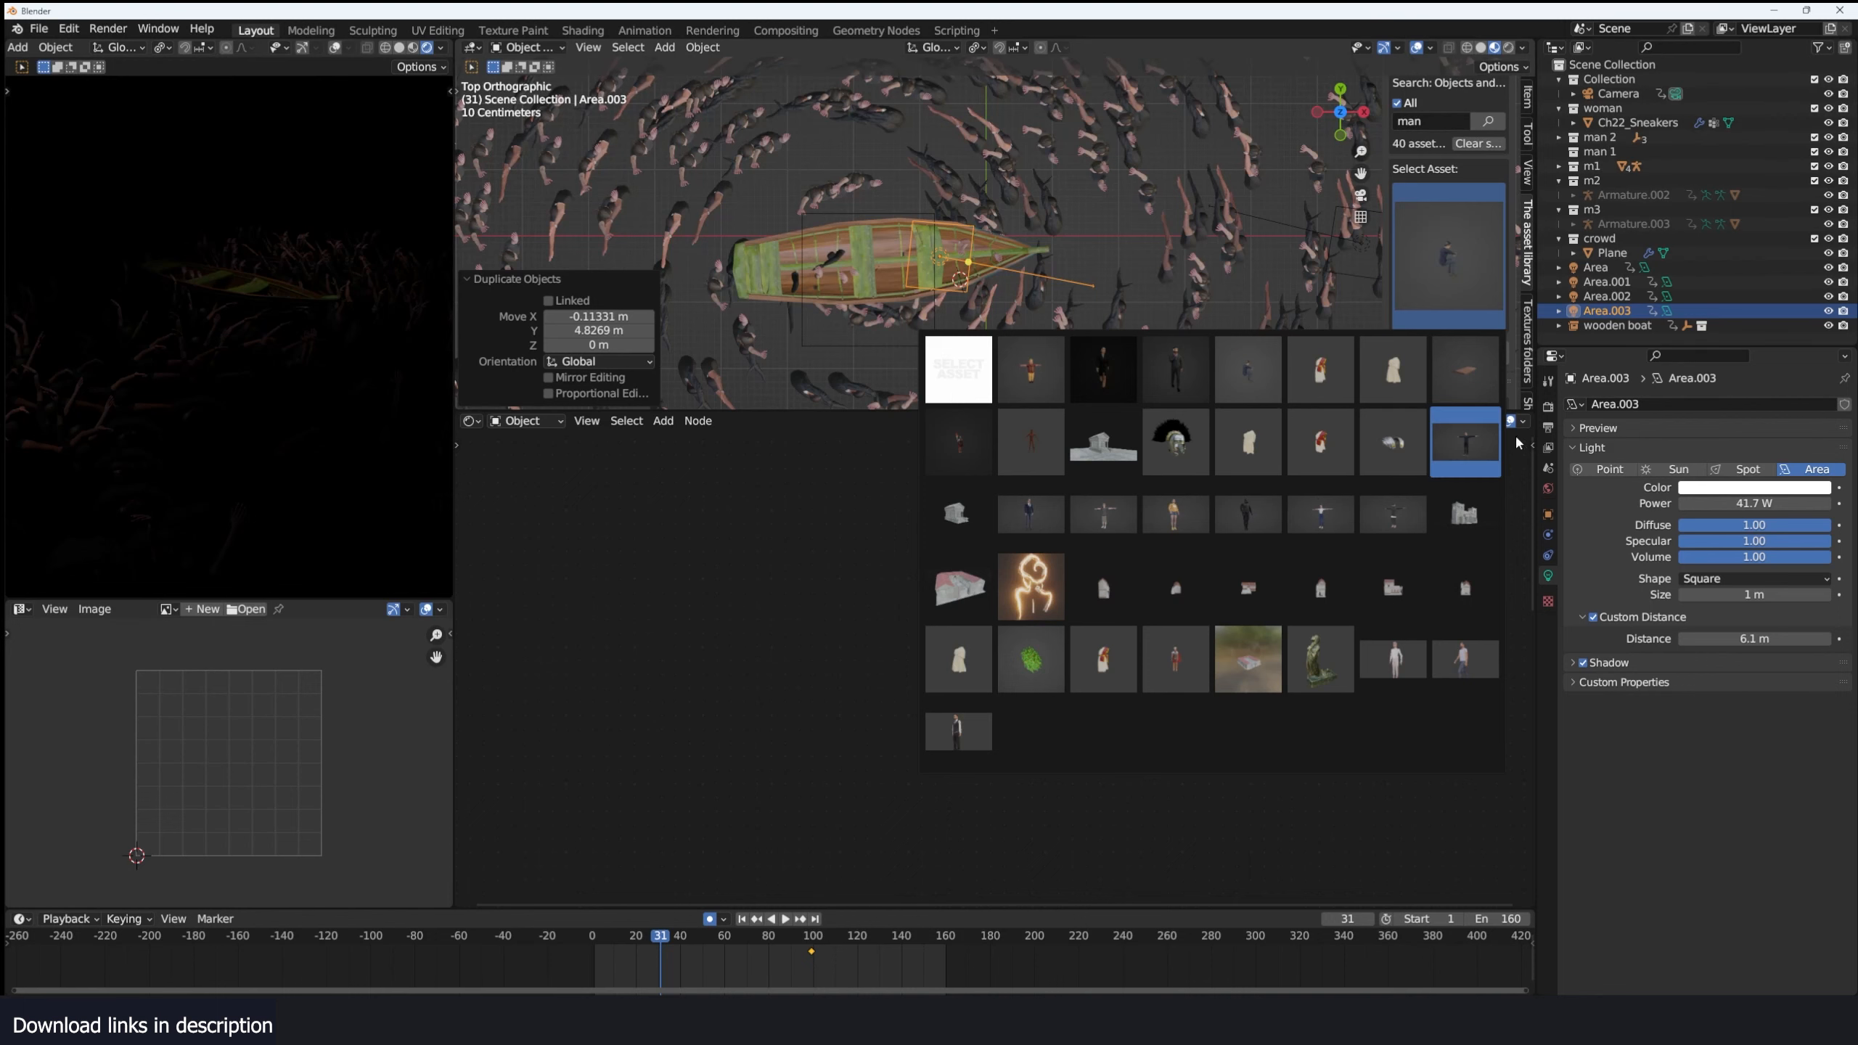
pyautogui.click(1032, 515)
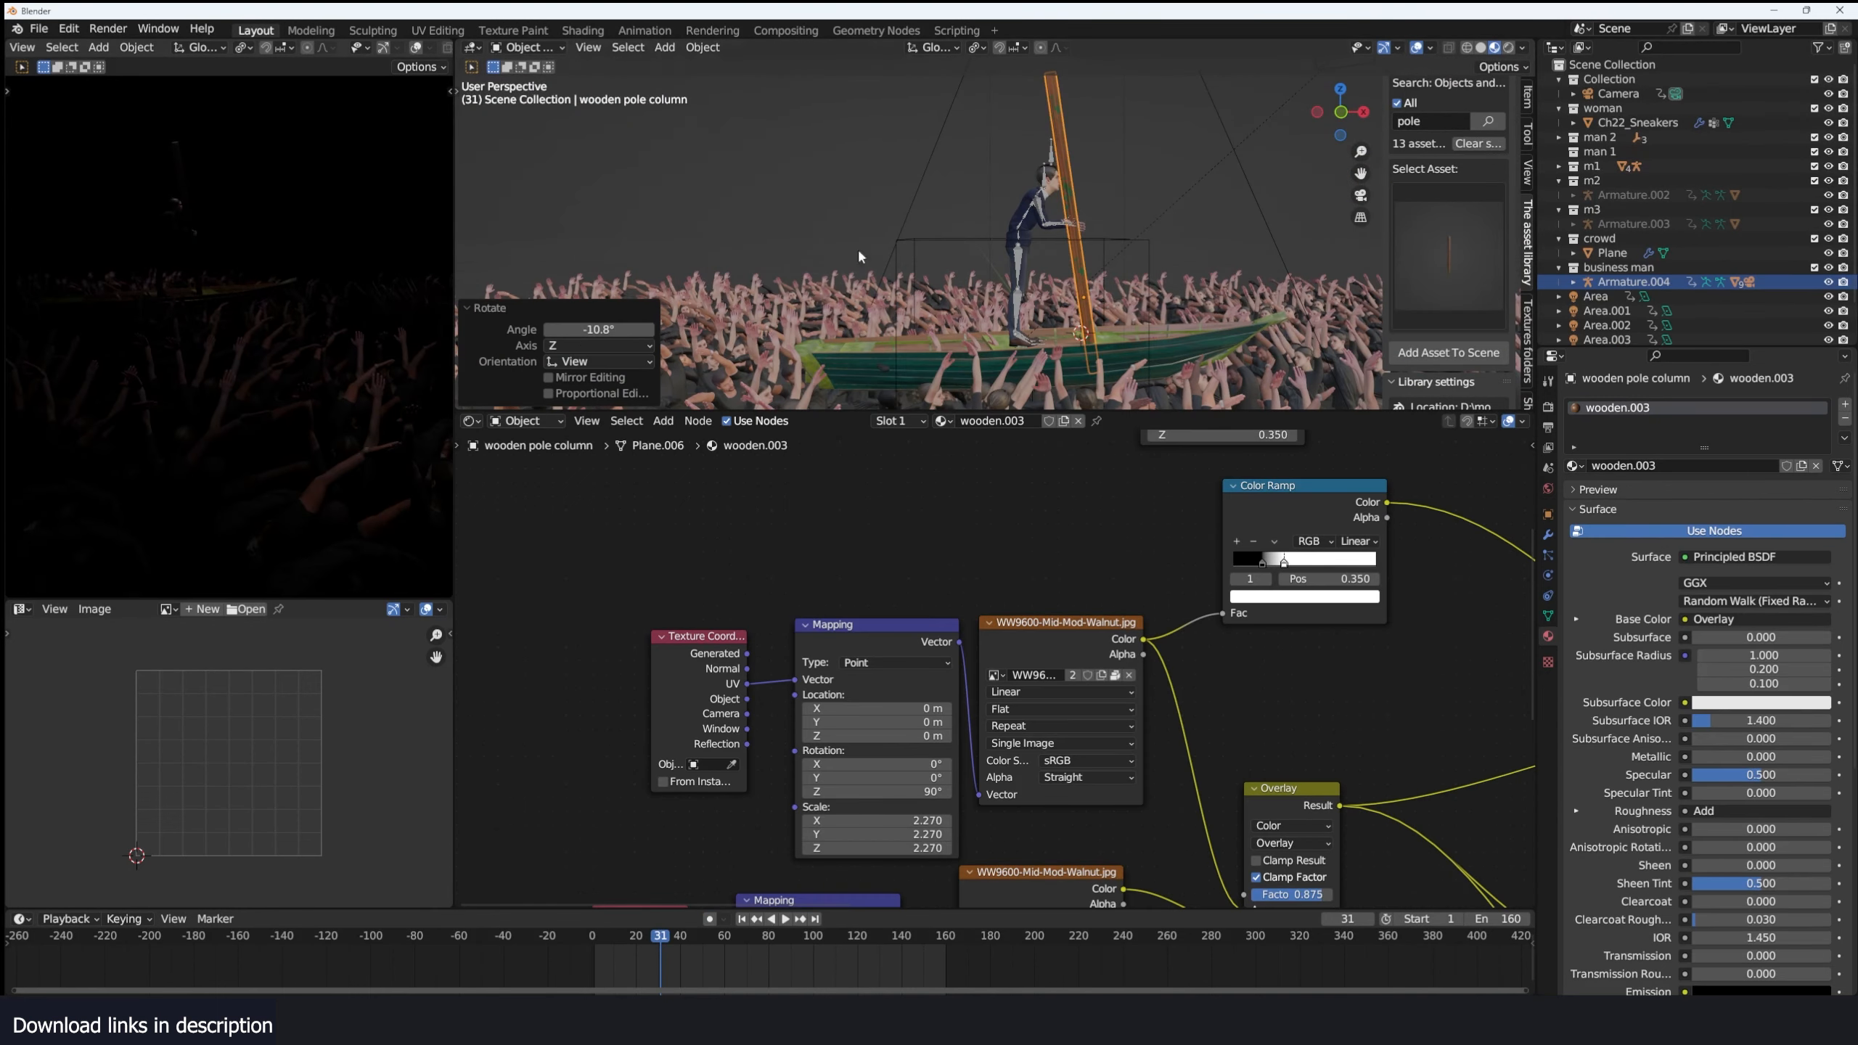
# Select and delete a mesh part on the upper body of the man standing in the boat.
pyautogui.moveTo(856, 249); pyautogui.dragTo(1104, 293, button='middle')
pyautogui.scroll(4, 1104, 293)
pyautogui.click(1021, 218)
pyautogui.keyDown('shift'); pyautogui.moveTo(1140, 125); pyautogui.dragTo(999, 225, button='middle'); pyautogui.keyUp('shift')
pyautogui.click(1040, 229)
pyautogui.scroll(2, 1048, 256)
pyautogui.press('Delete')
# Place the 3D cursor by the man's head and add a 2 m plane there.
pyautogui.keyDown('shift'); pyautogui.rightClick(1016, 162); pyautogui.keyUp('shift')
pyautogui.hotkey('shift', 'a')
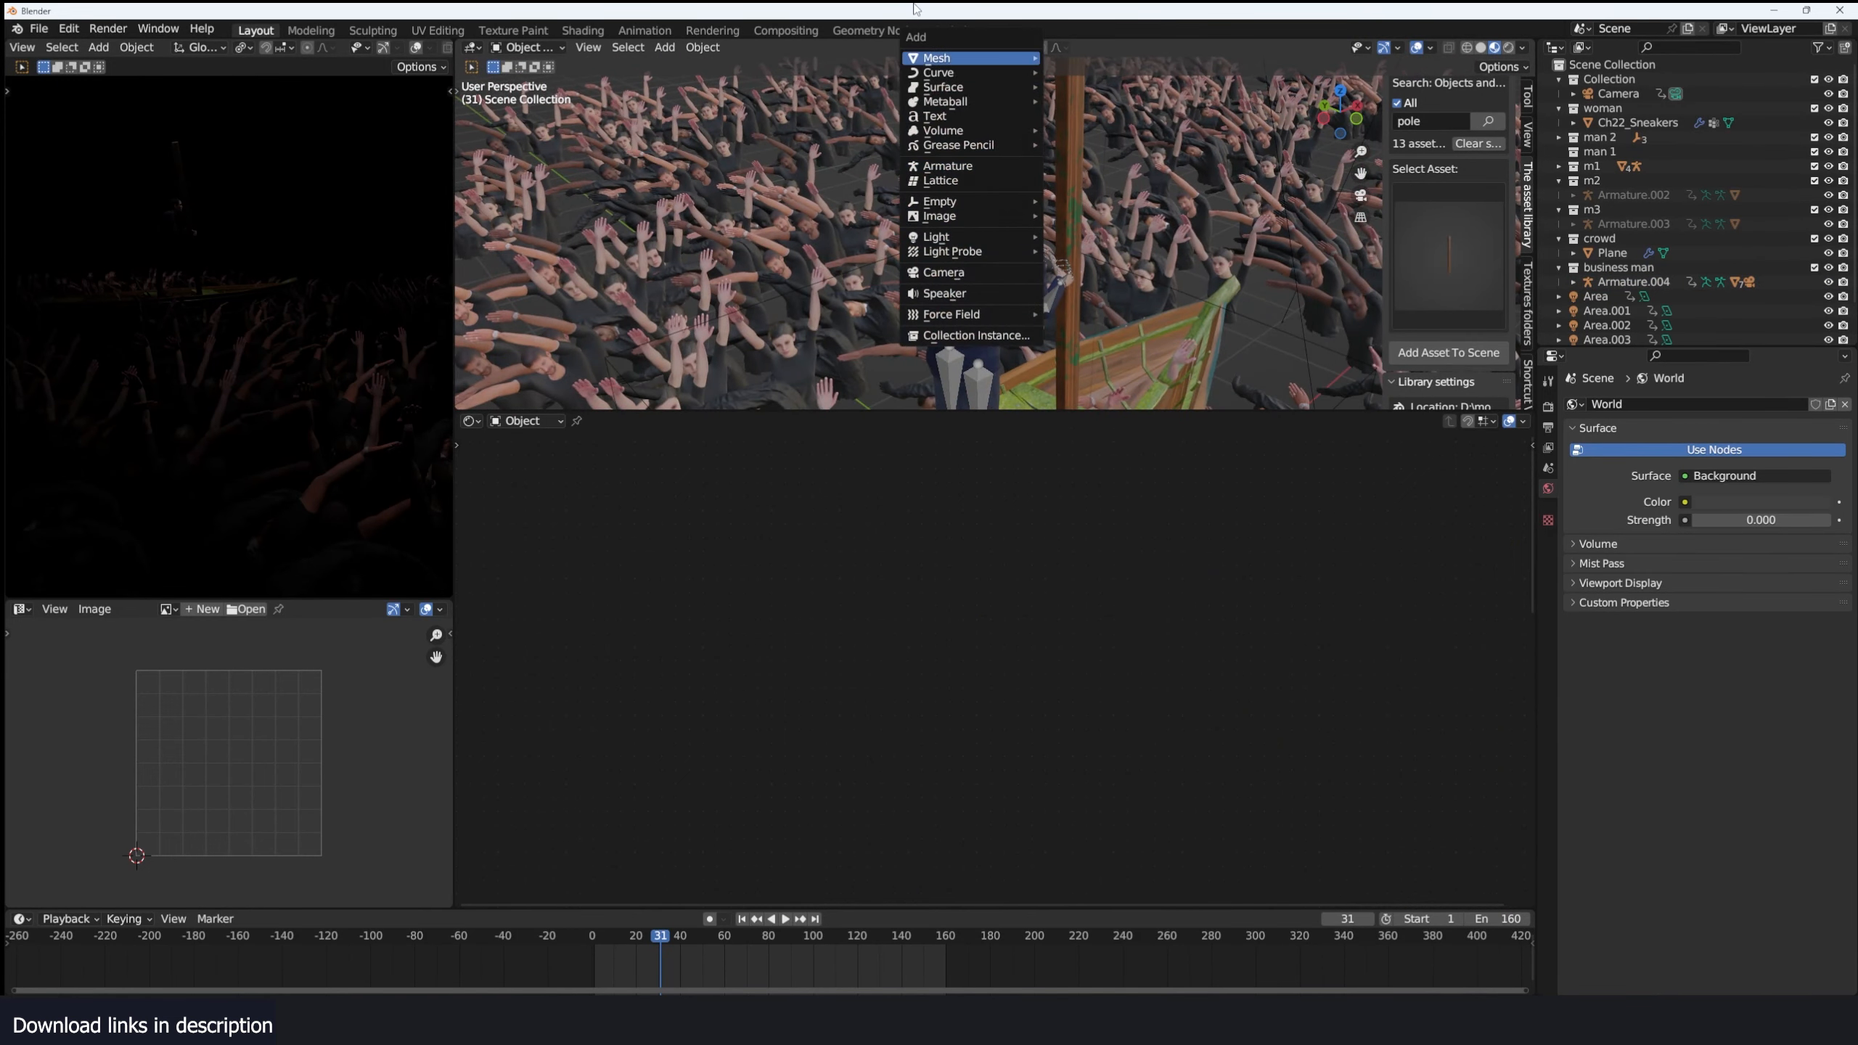
pyautogui.moveTo(923, 58)
pyautogui.click(1111, 72)
pyautogui.hotkey('ctrl', 'z')
pyautogui.hotkey('shift', 'a')
pyautogui.moveTo(951, 119)
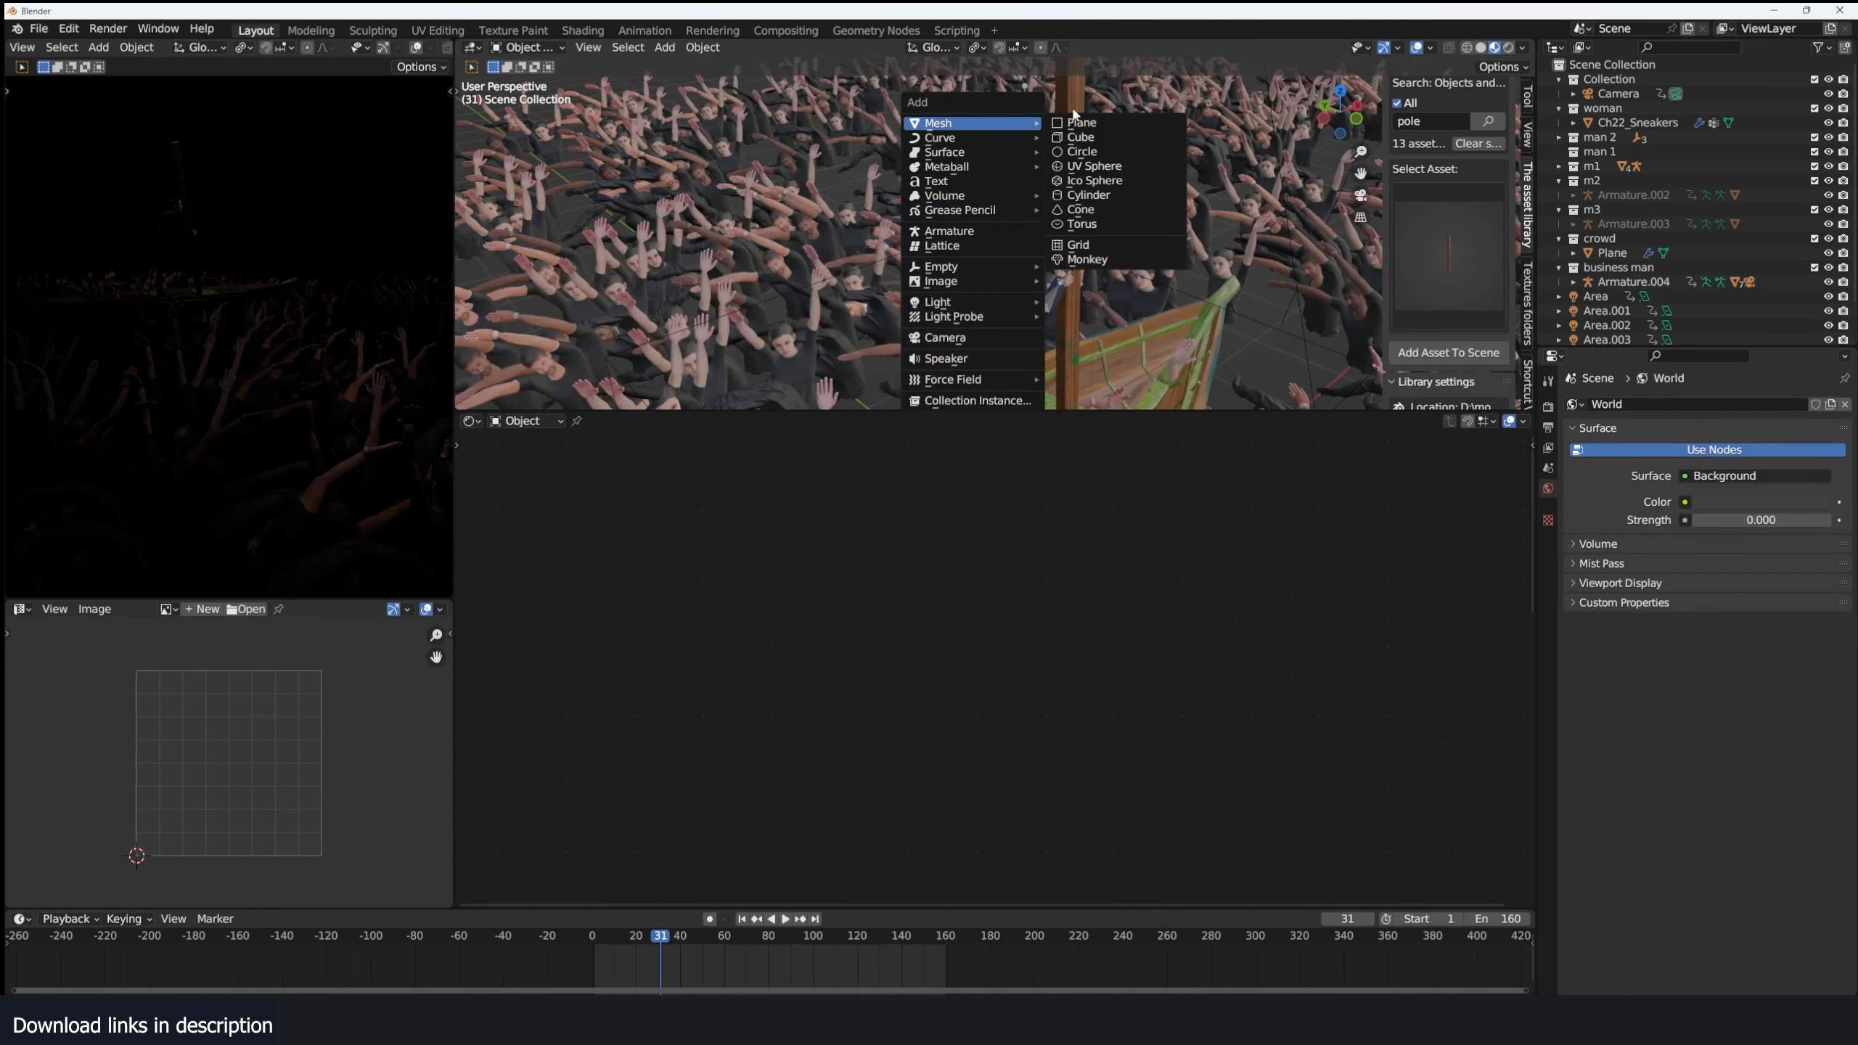
pyautogui.click(1098, 123)
pyautogui.moveTo(1086, 254); pyautogui.dragTo(1052, 268, button='middle')
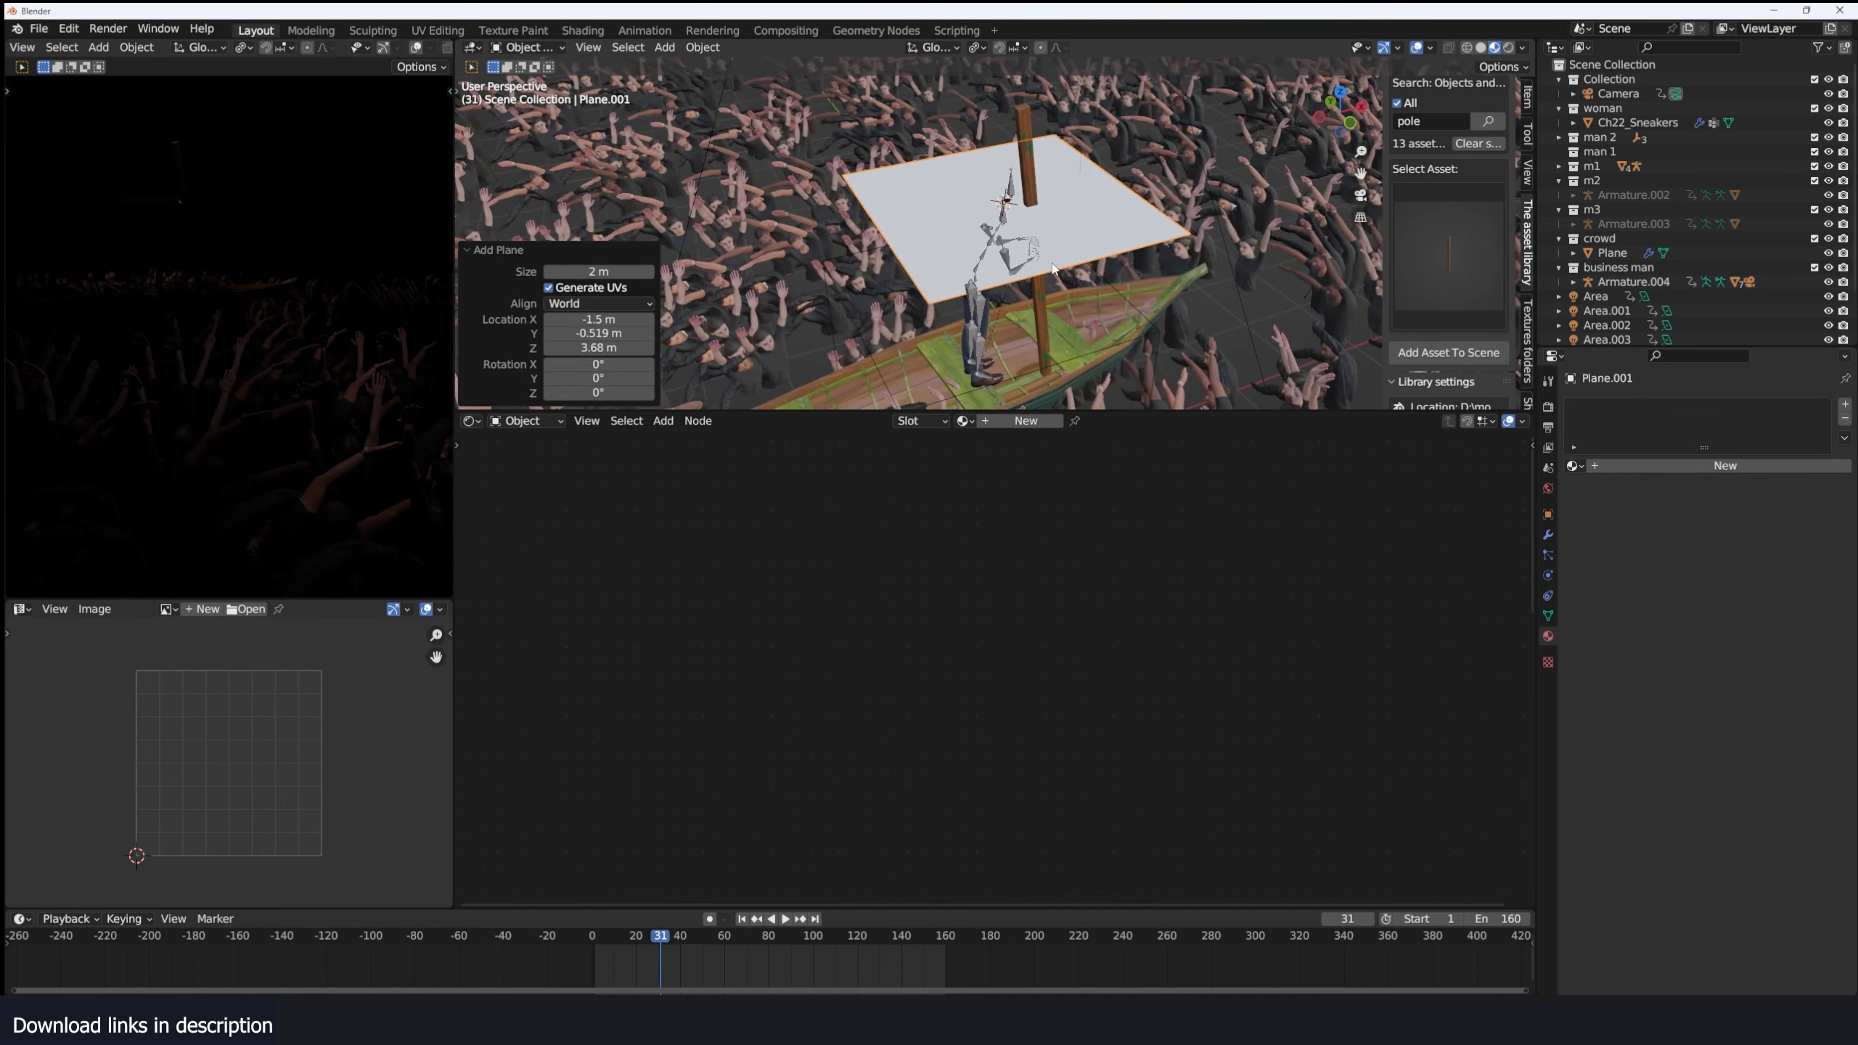
# Switch the viewport to solid shading and play the animation to check playback with the crowd.
pyautogui.press('z')
pyautogui.click(1323, 265)
pyautogui.scroll(-3, 1187, 254)
pyautogui.press('space')
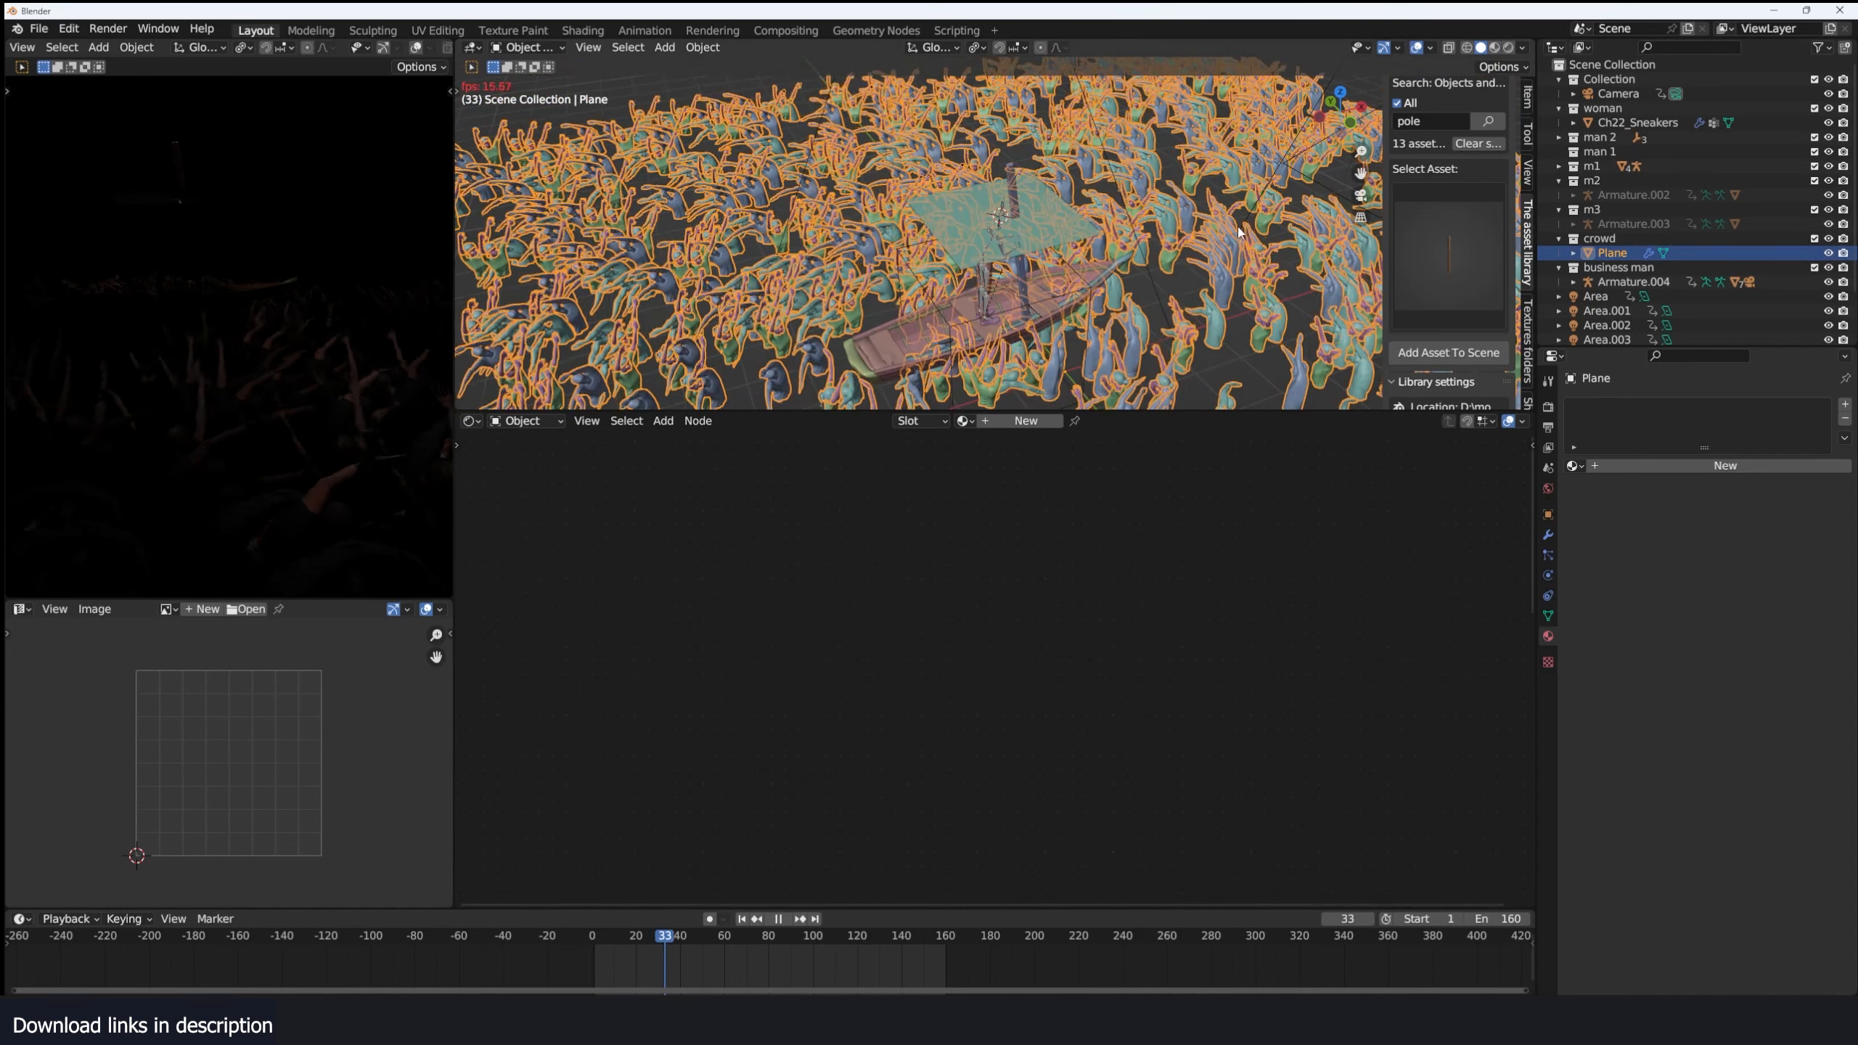
pyautogui.press('space')
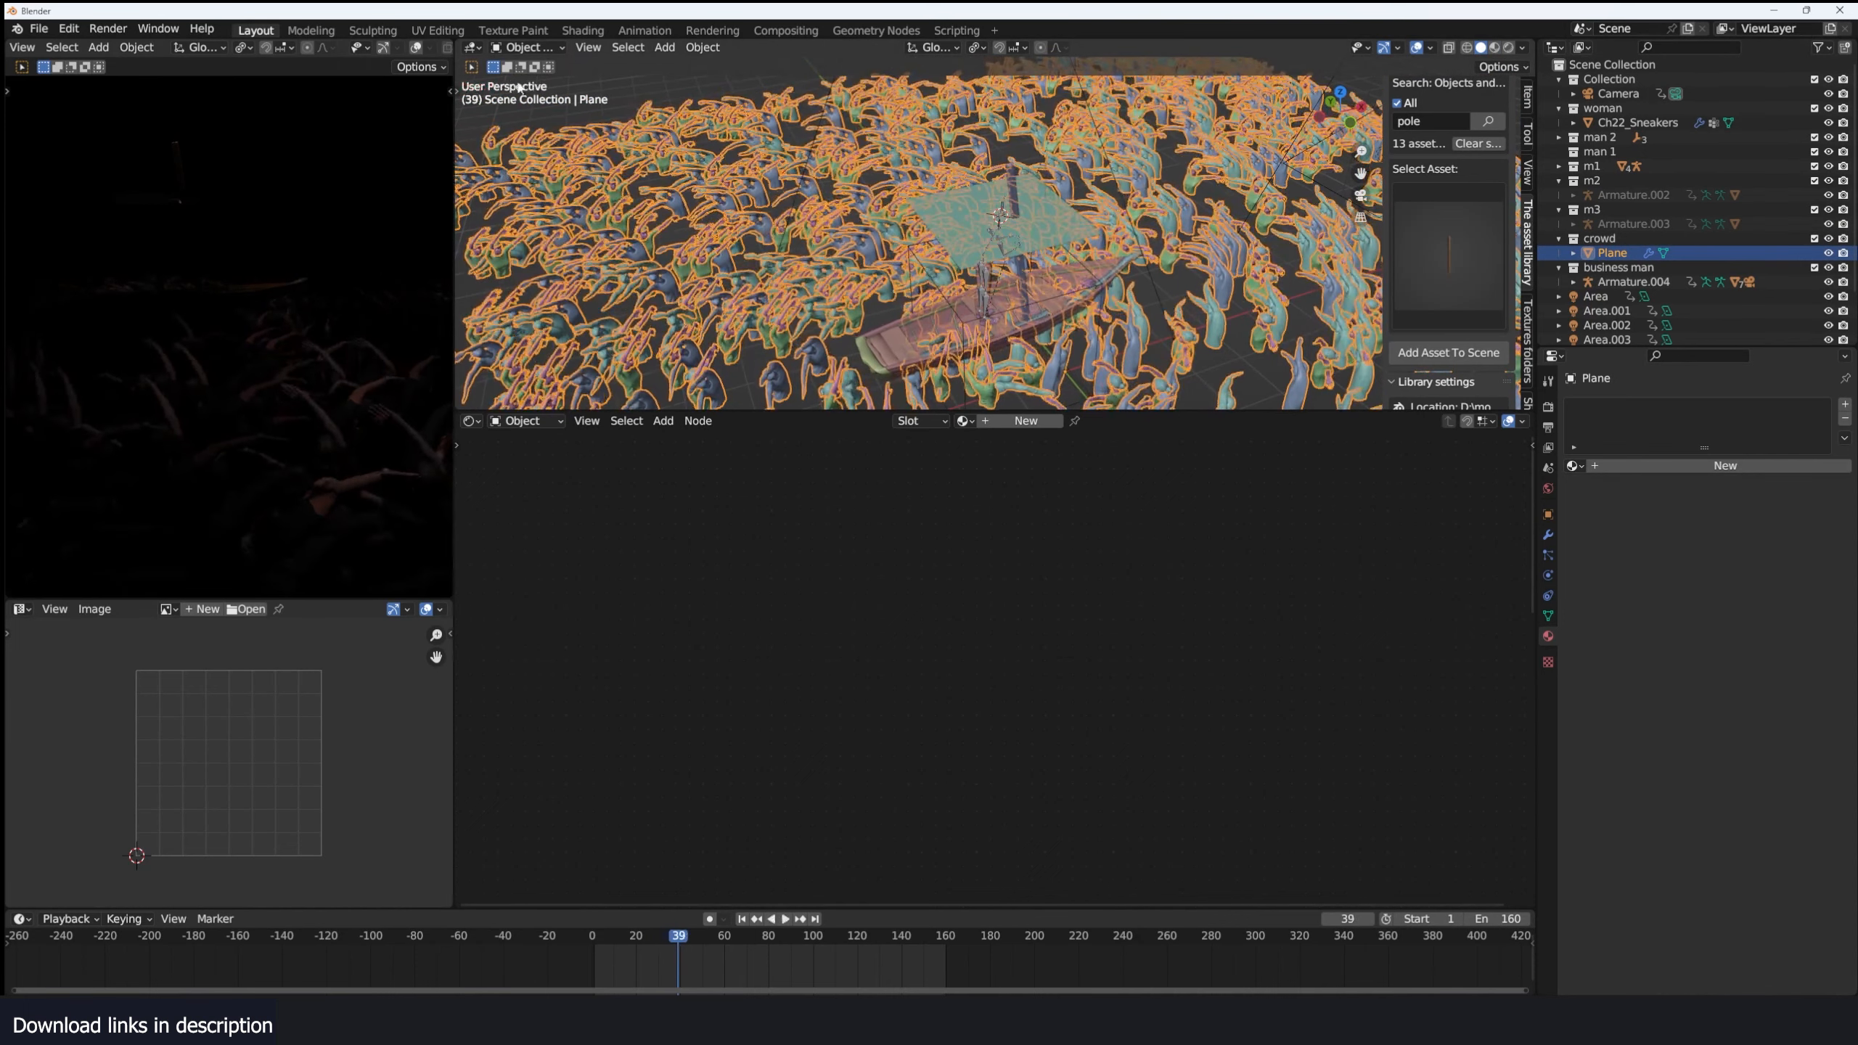
# Exclude the crowd collection from the view layer and play the animation again around the man and plane.
pyautogui.click(1815, 239)
pyautogui.scroll(5, 985, 235)
pyautogui.press('space')
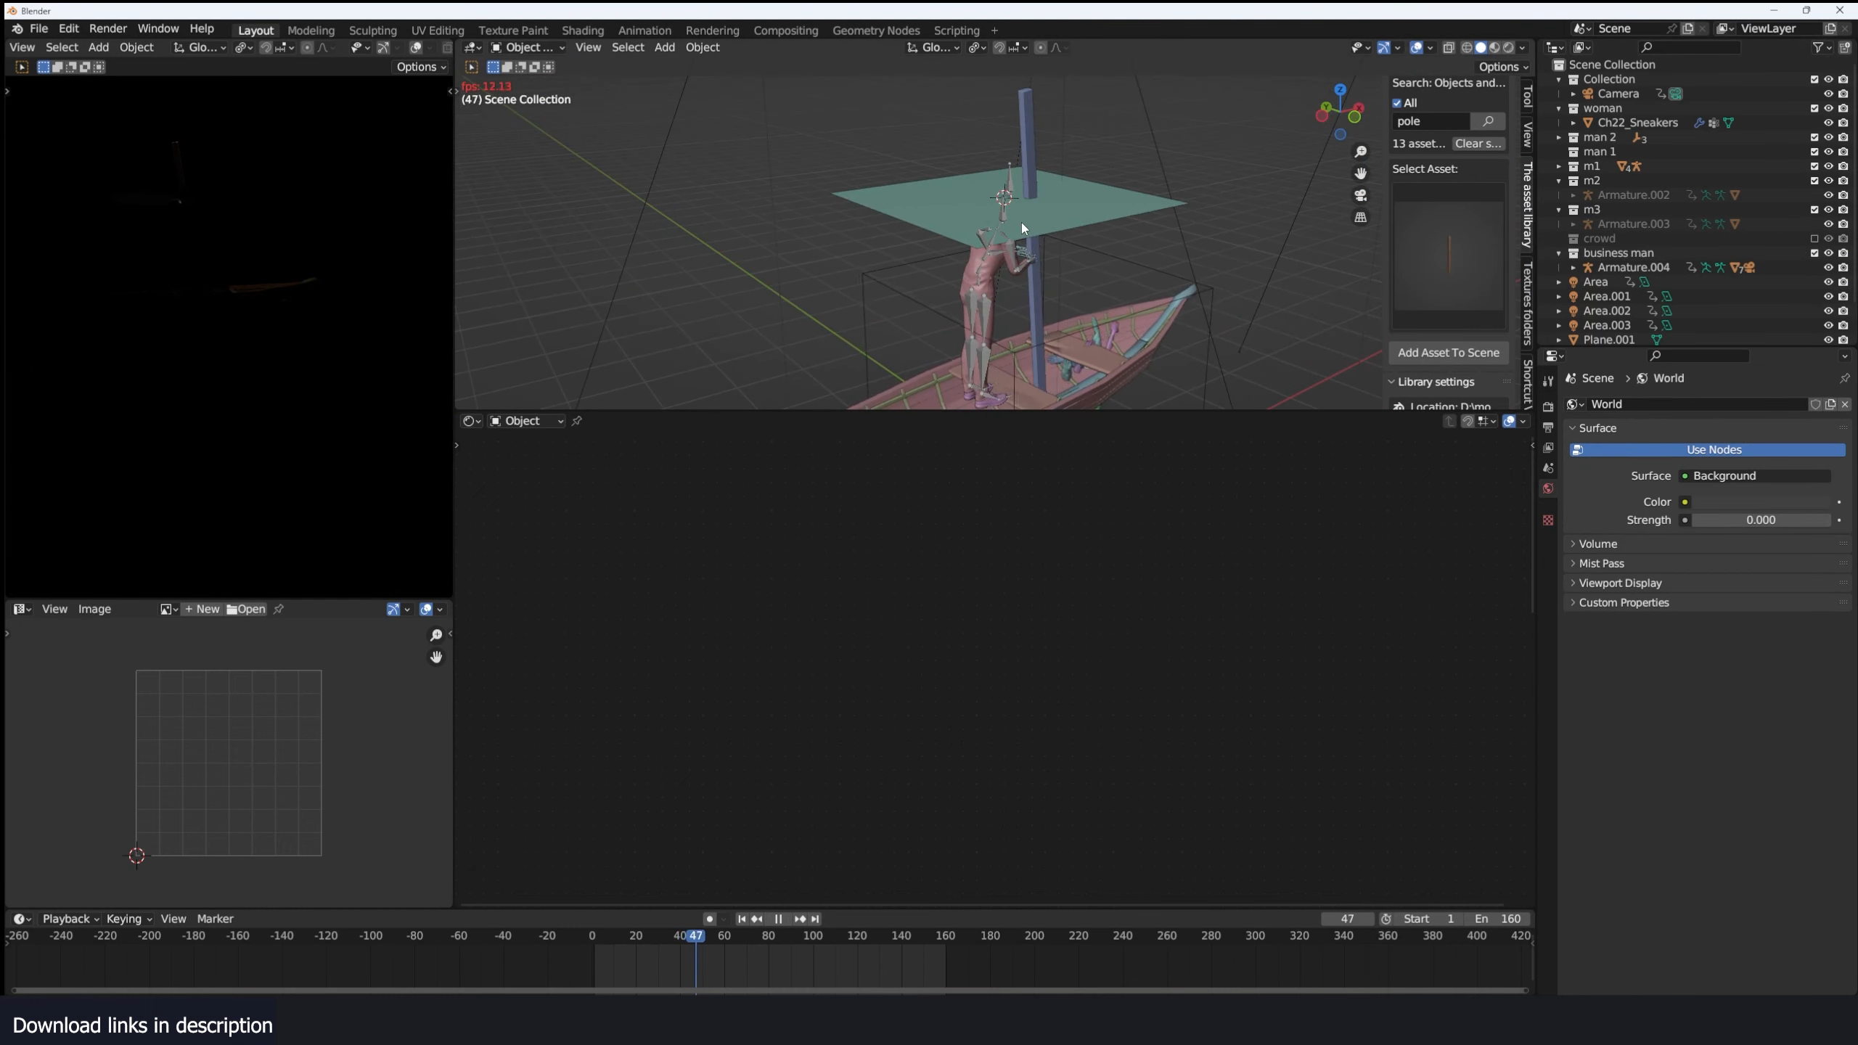
pyautogui.press('space')
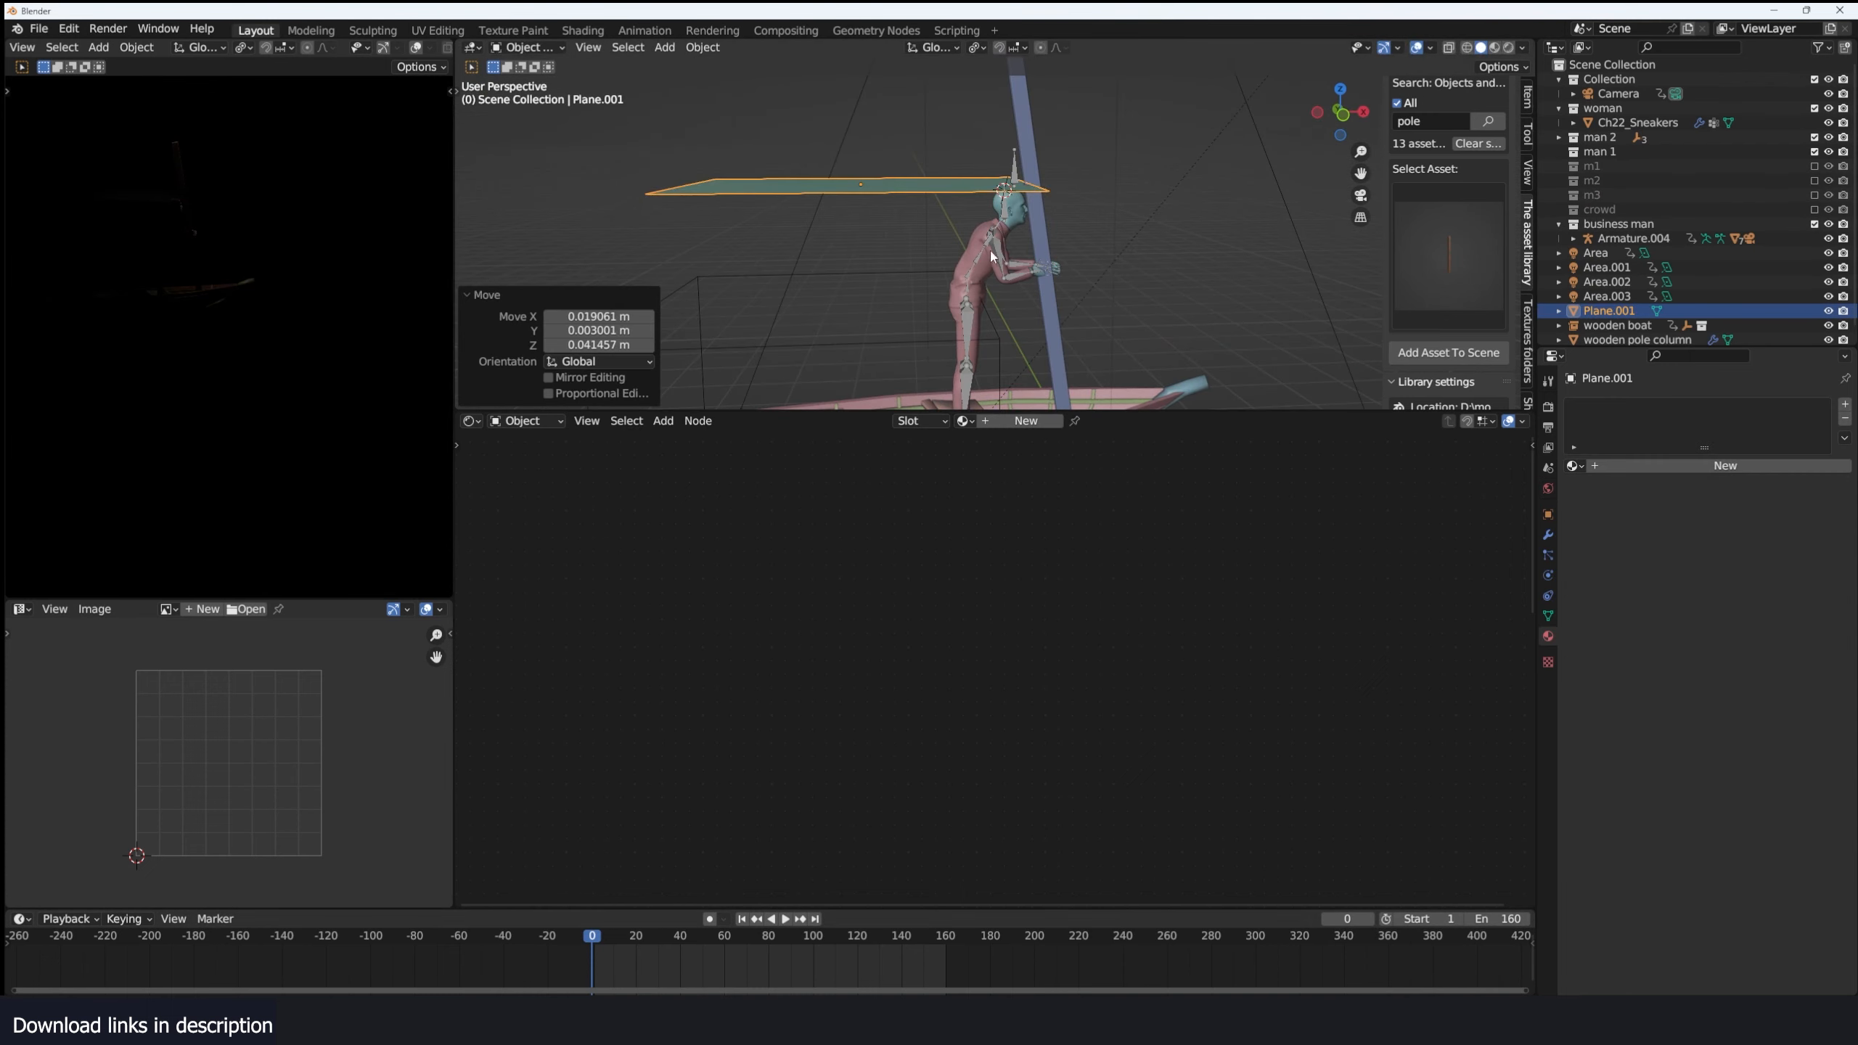
# Move the plane so it sits just above the man's head and extends behind him.
pyautogui.press('g')
pyautogui.click(943, 225)
pyautogui.moveTo(944, 229); pyautogui.dragTo(927, 252, button='middle')
pyautogui.scroll(3, 927, 252)
# Add Collision physics to the man's body mesh.
pyautogui.click(965, 231)
pyautogui.click(1548, 576)
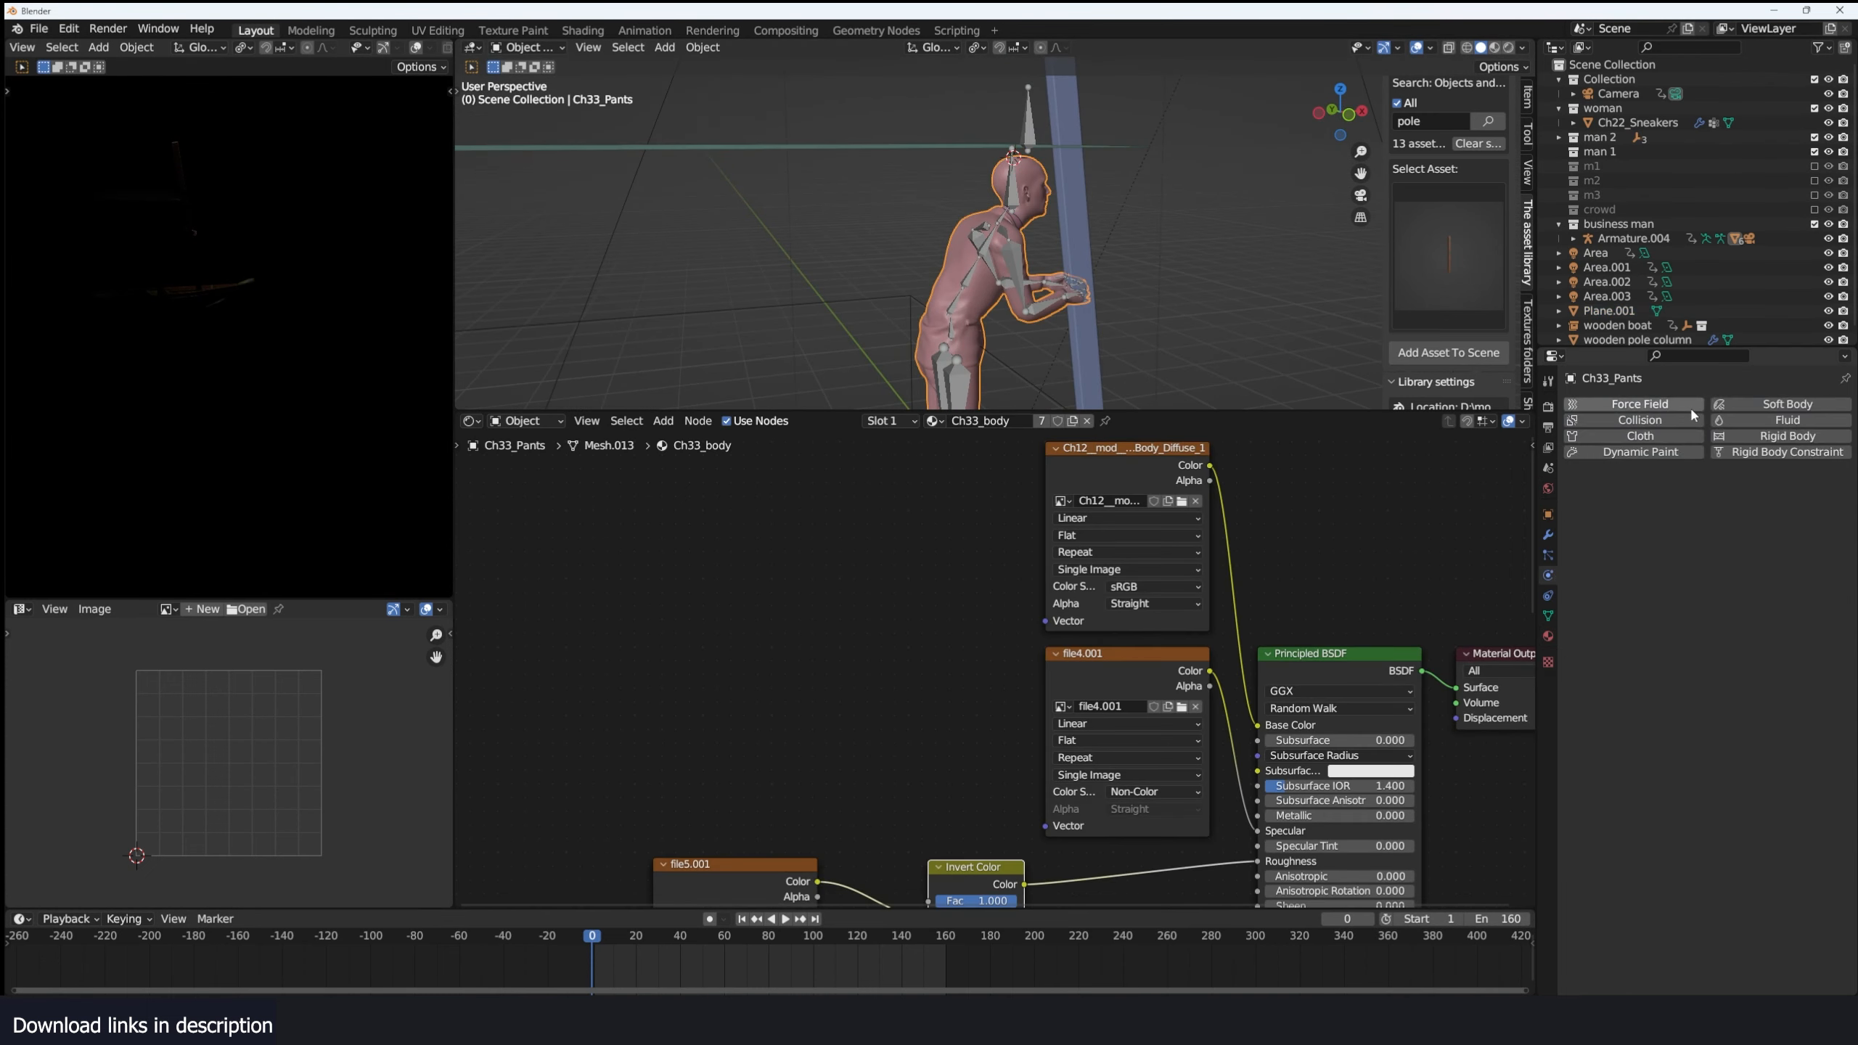
pyautogui.click(1628, 420)
# Add Cloth physics to the plane and play the simulation from the start to test how it drapes.
pyautogui.click(908, 147)
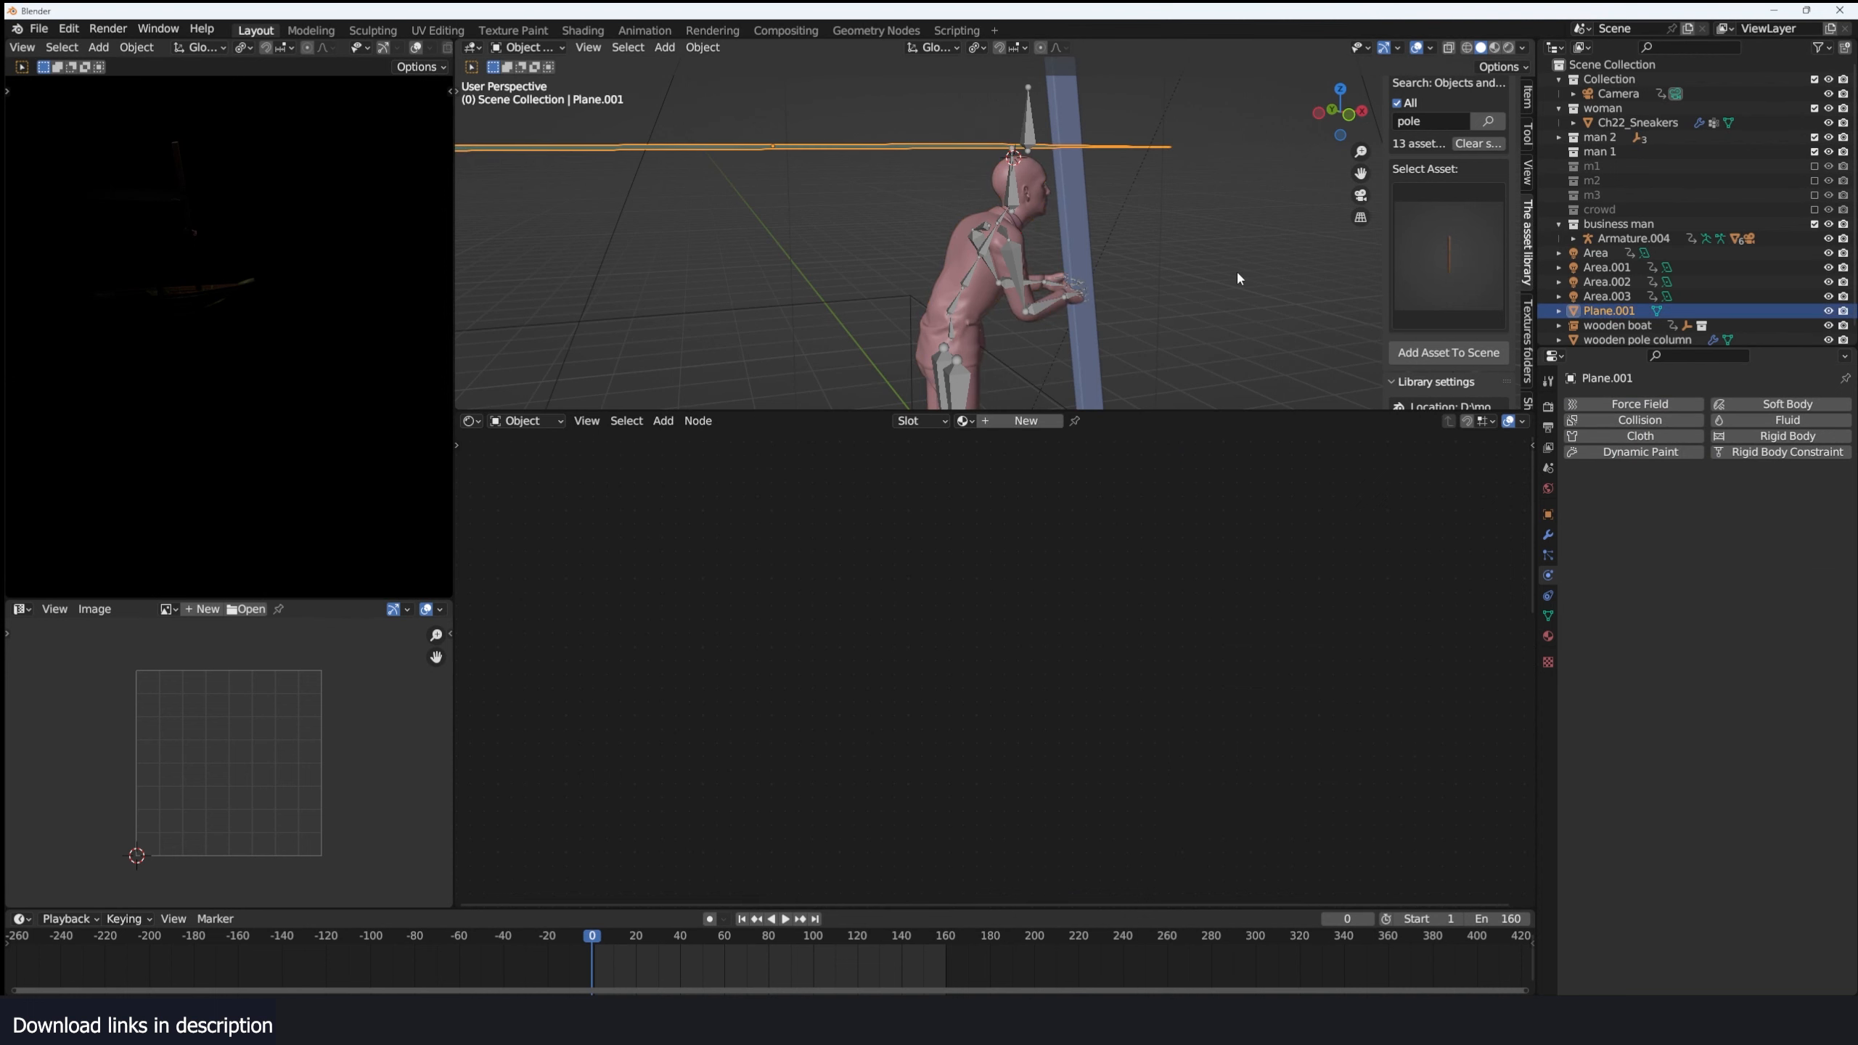
pyautogui.click(1636, 438)
pyautogui.scroll(-4, 961, 208)
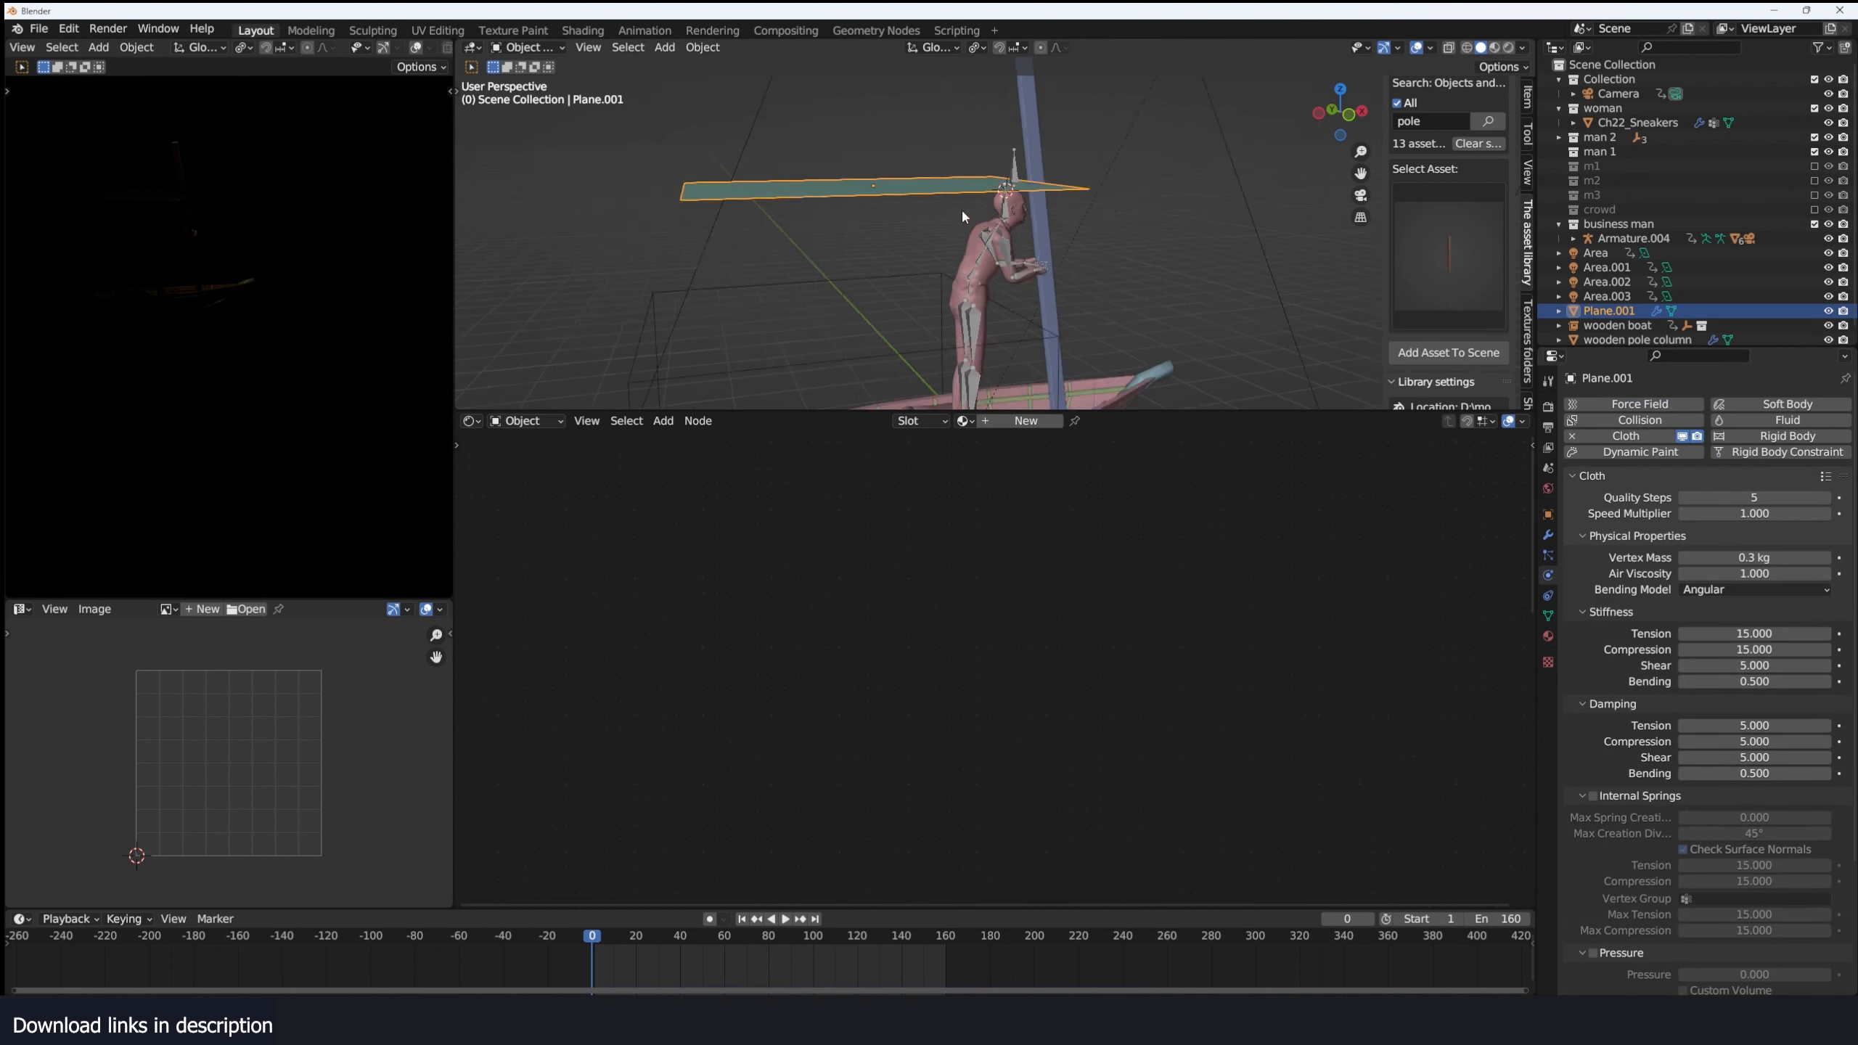
pyautogui.moveTo(961, 207); pyautogui.dragTo(968, 264, button='middle')
pyautogui.press('space')
pyautogui.press('Escape')
pyautogui.press('space')
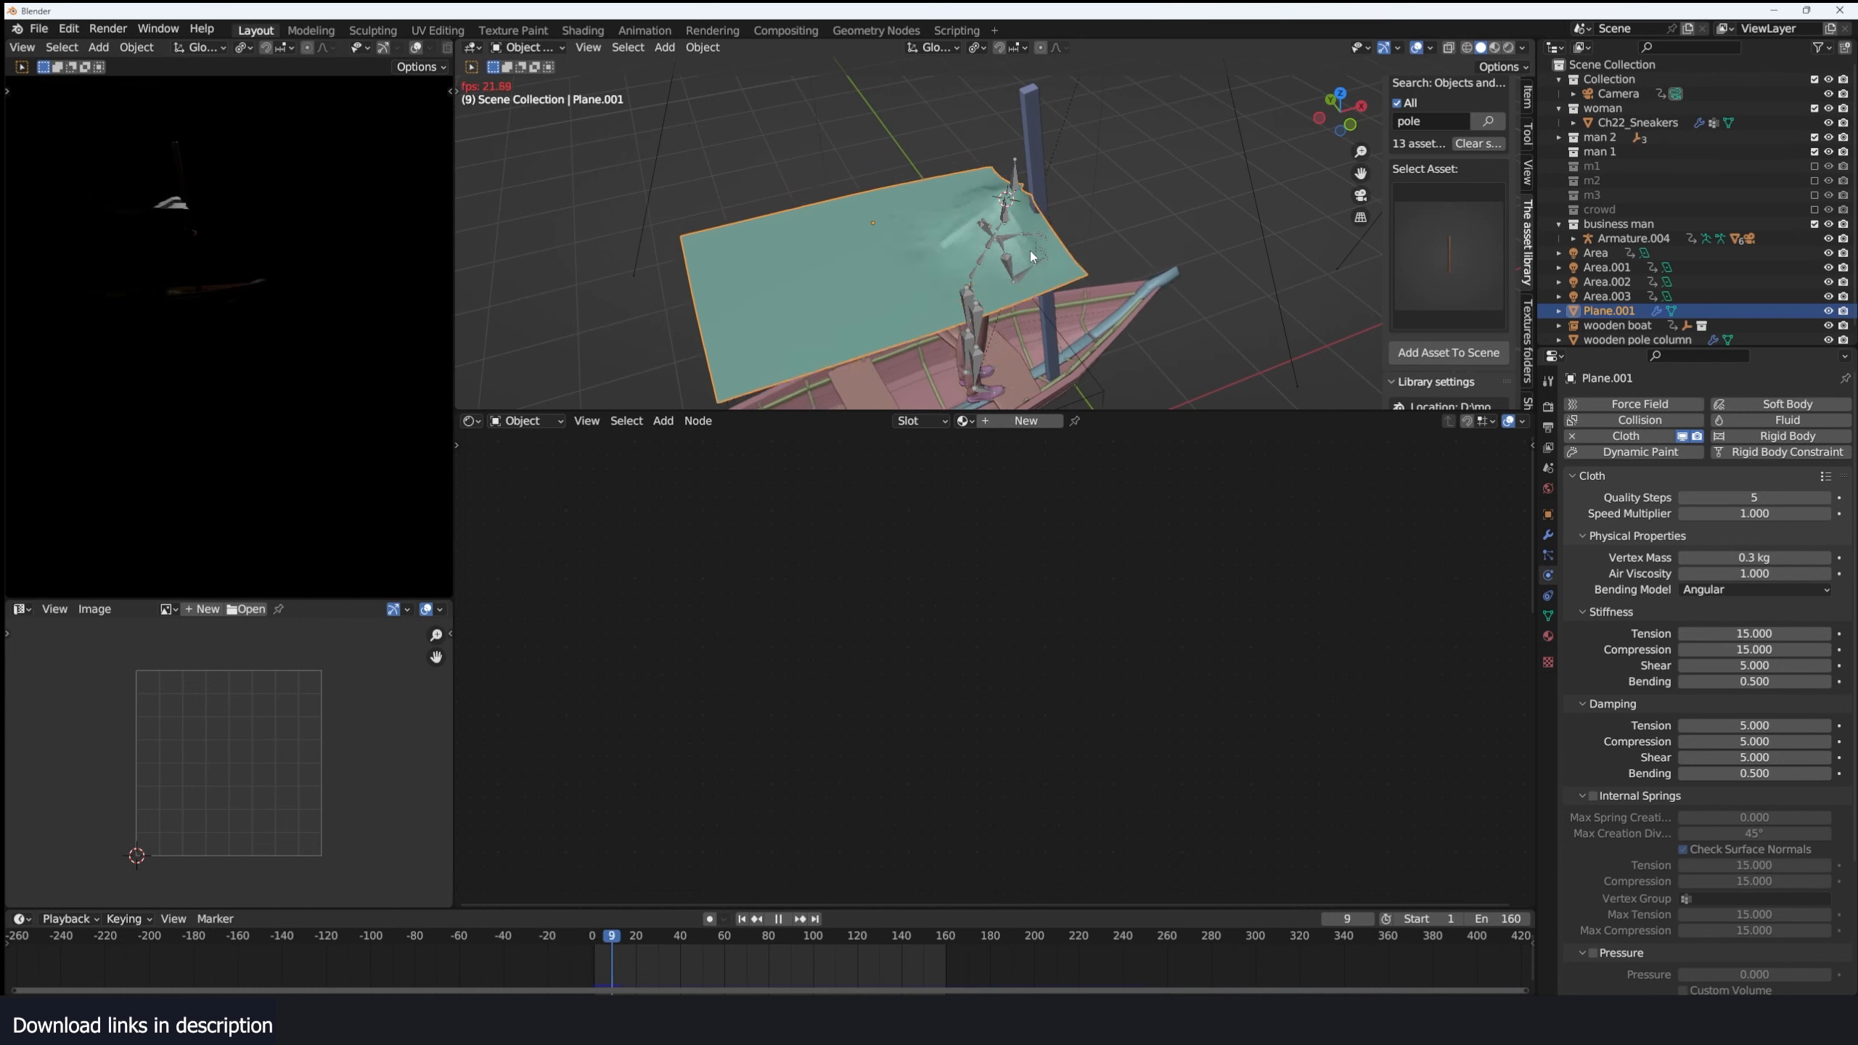
pyautogui.press('Escape')
# Circle-select the vertices at the middle of the plane's front edge in Edit Mode and store them in a new vertex group.
pyautogui.scroll(2, 1009, 202)
pyautogui.press('Tab')
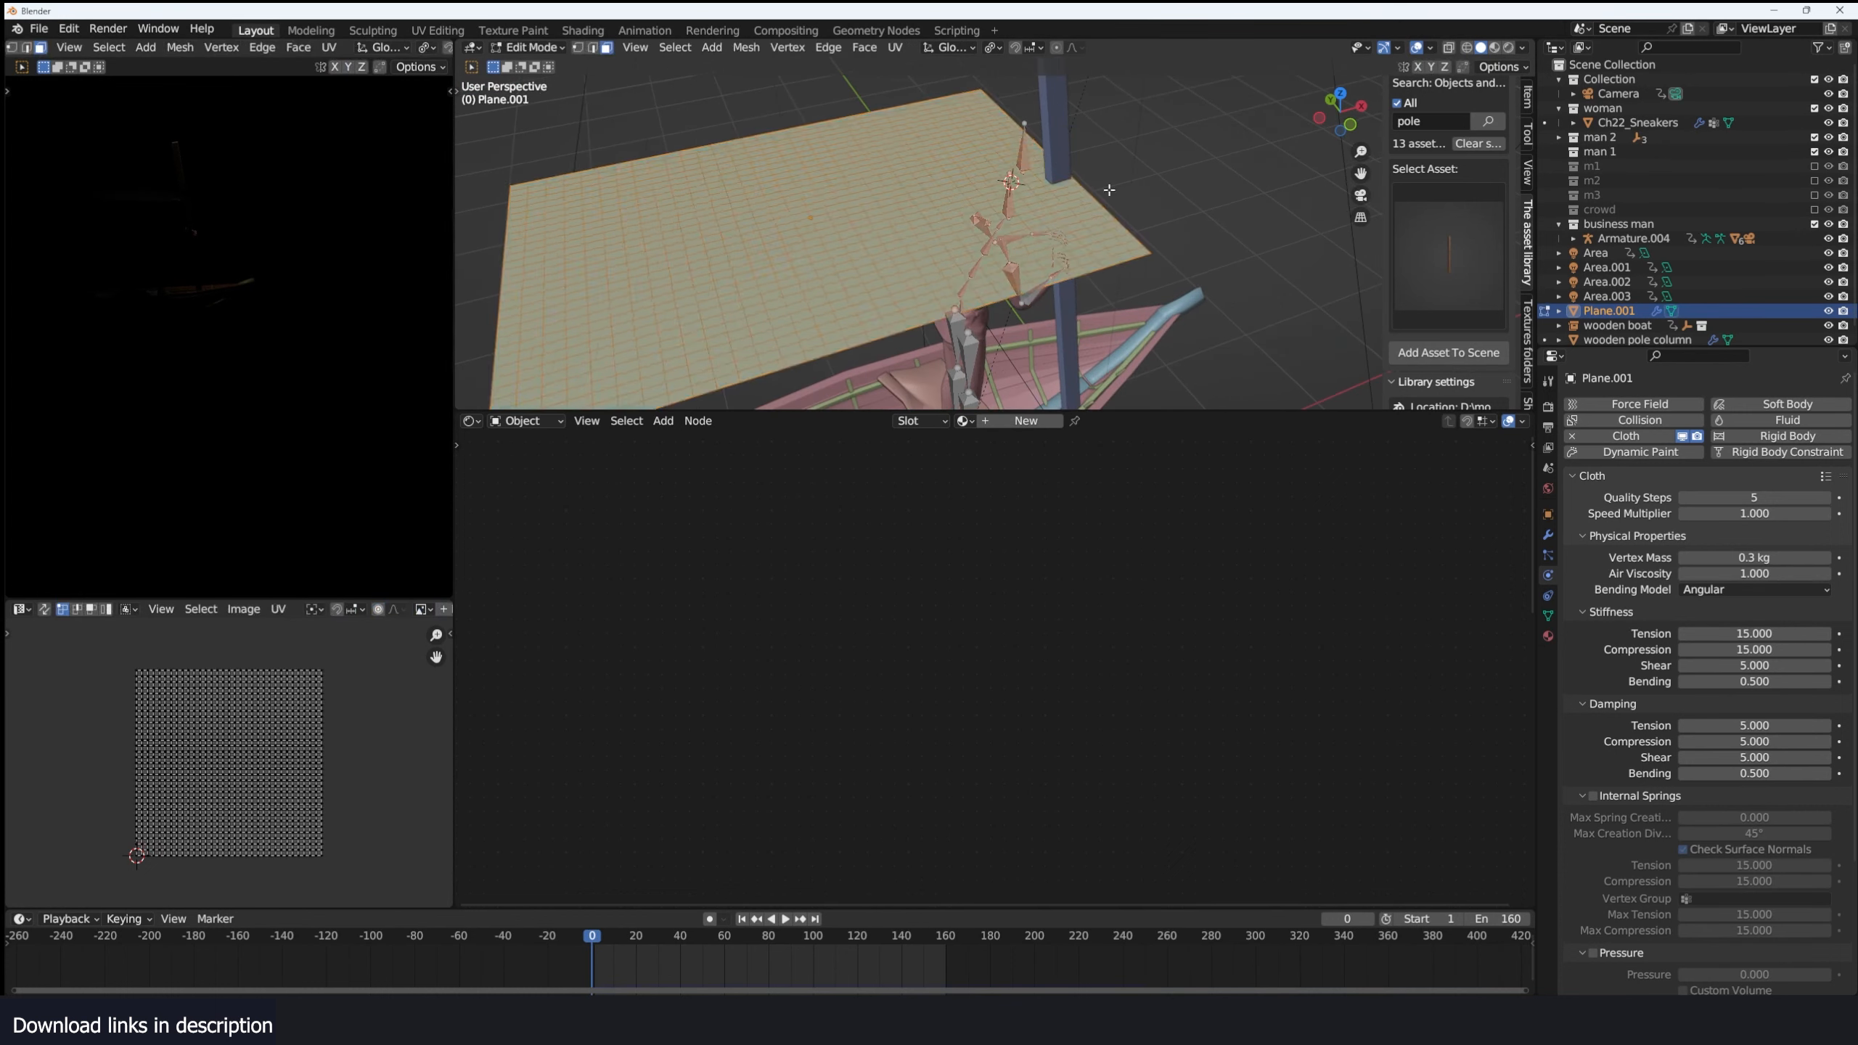
pyautogui.moveTo(1107, 187); pyautogui.dragTo(1046, 187, button='middle')
pyautogui.hotkey('alt', 'a')
pyautogui.press('c')
pyautogui.scroll(10, 1063, 187)
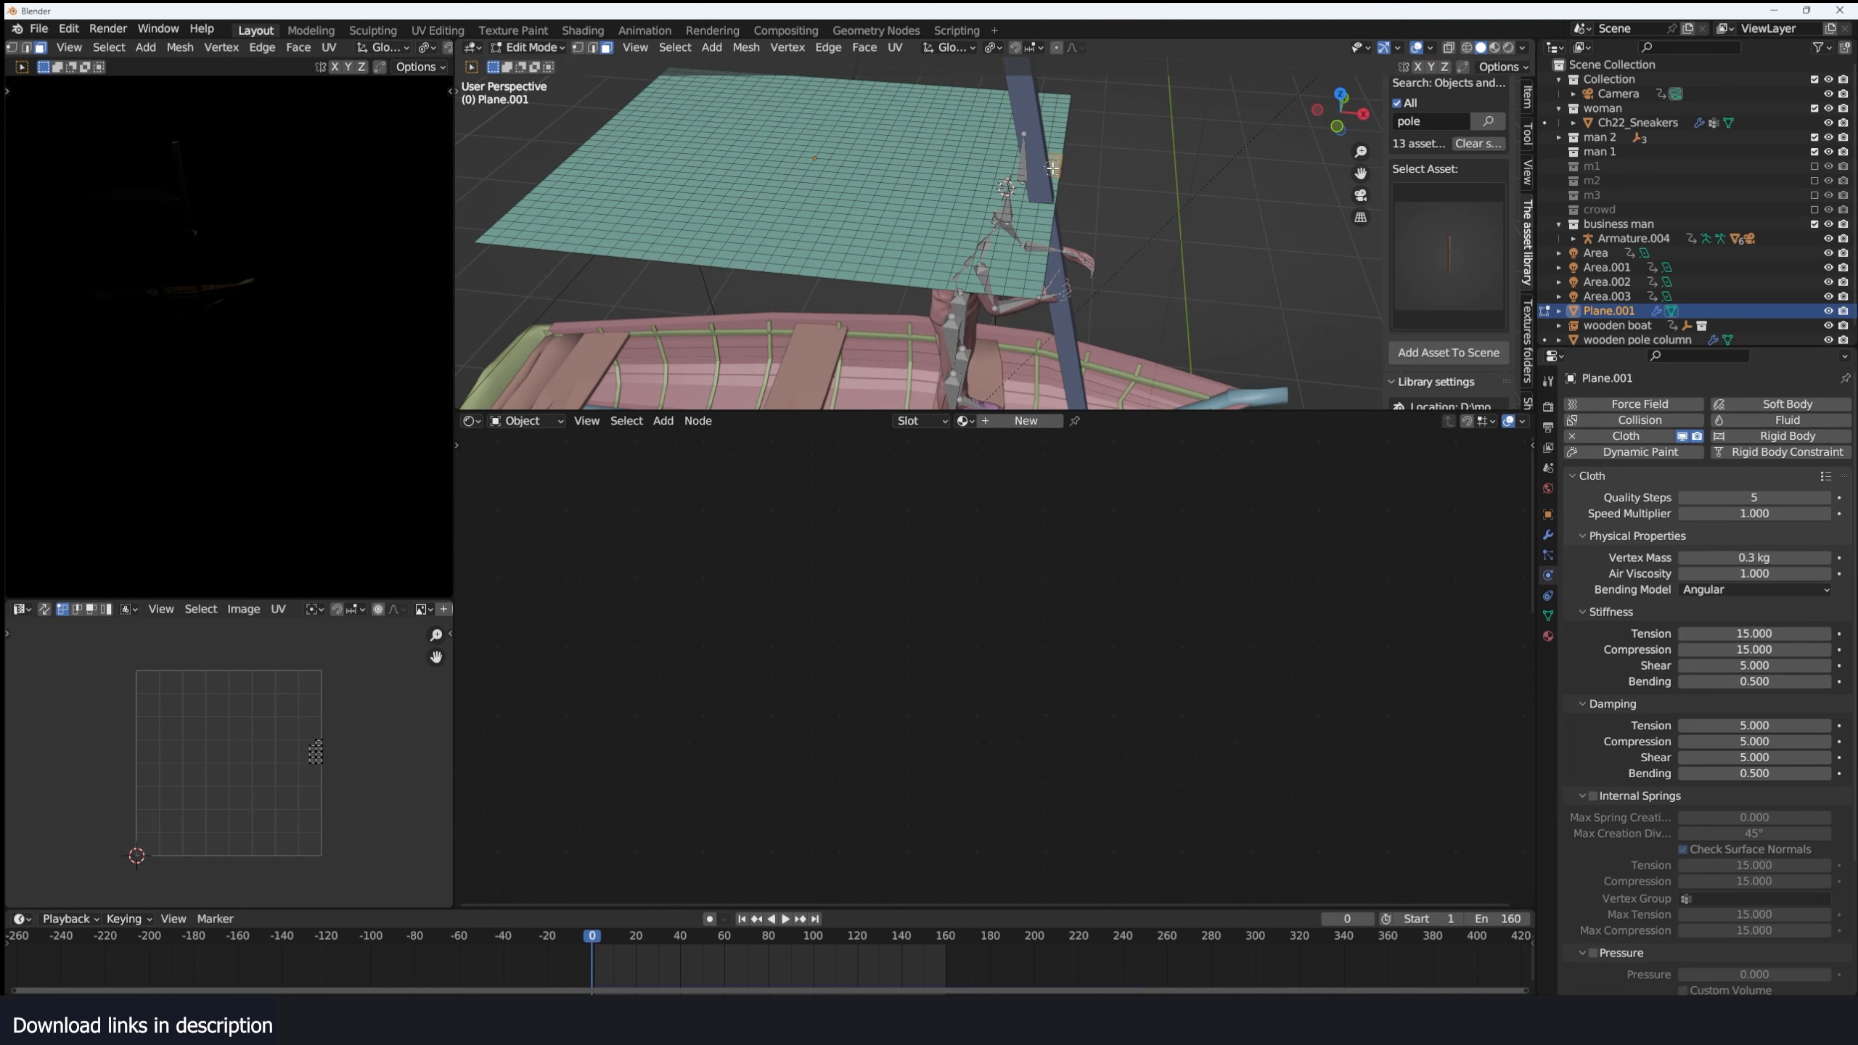
pyautogui.click(1548, 616)
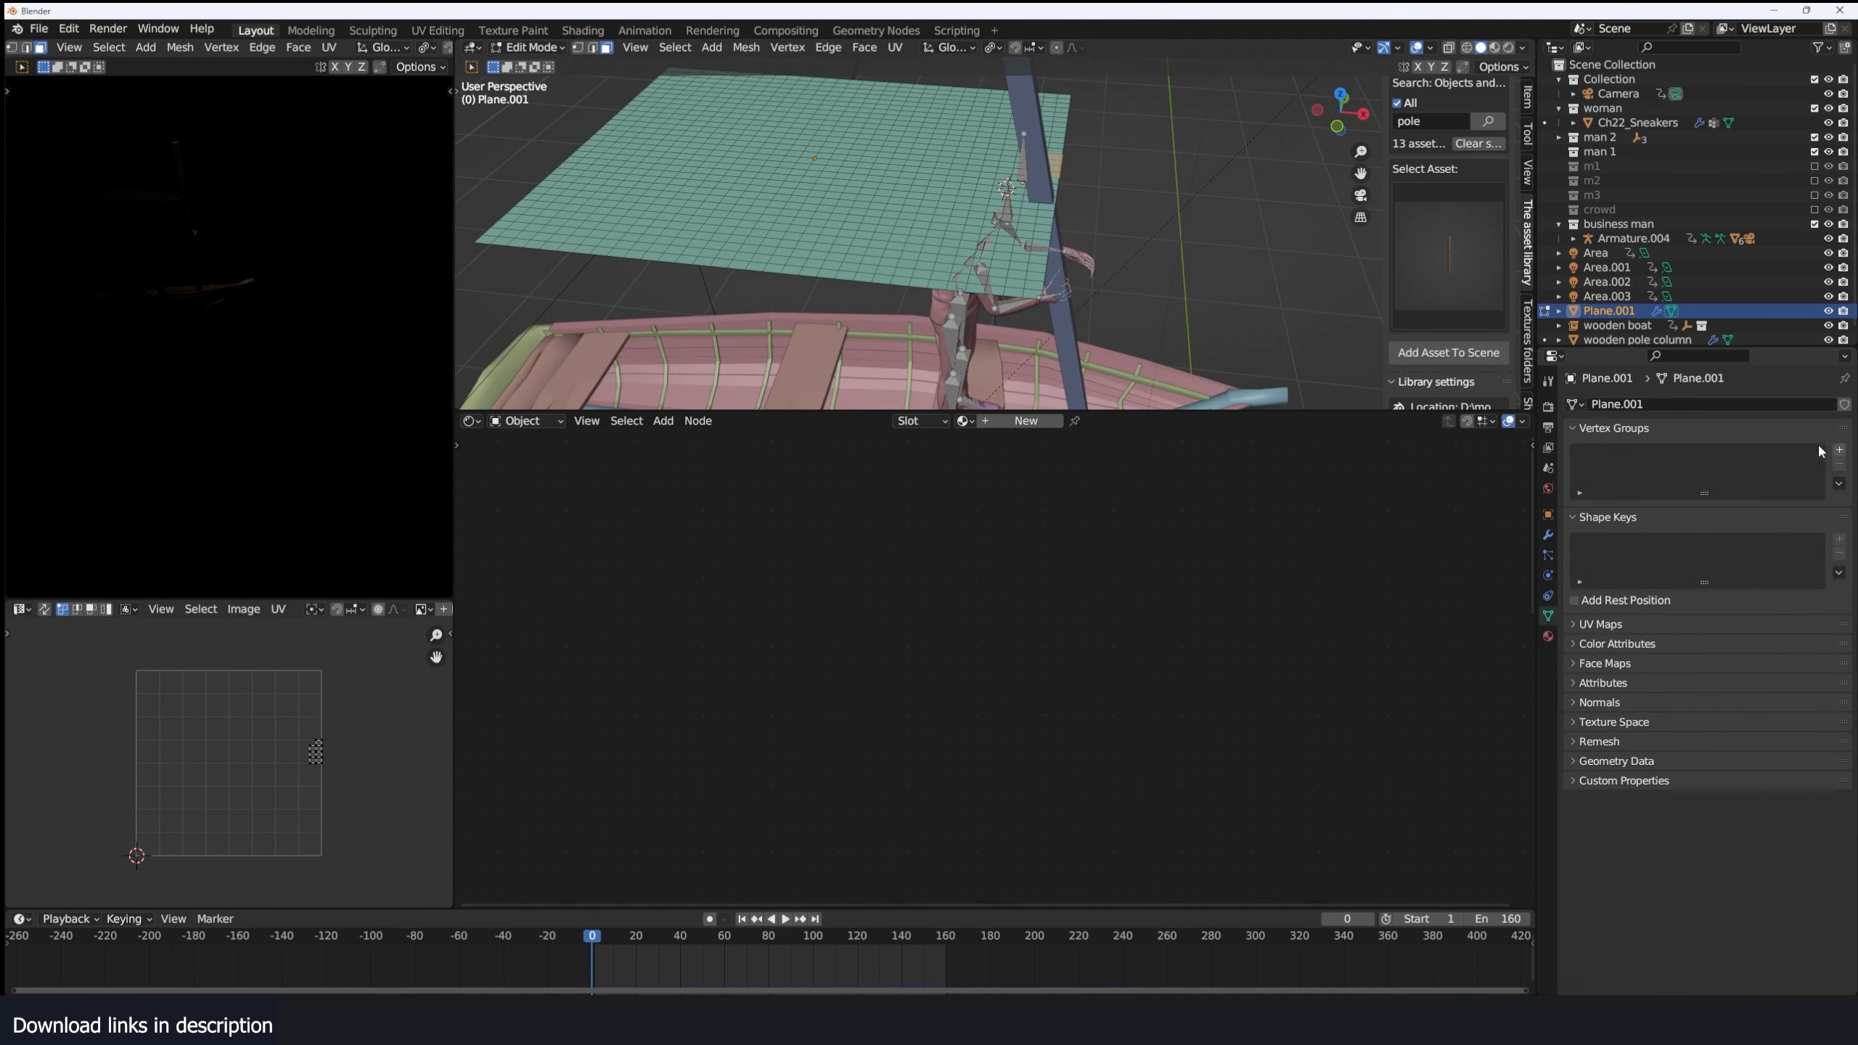
pyautogui.click(1840, 450)
pyautogui.press('Tab')
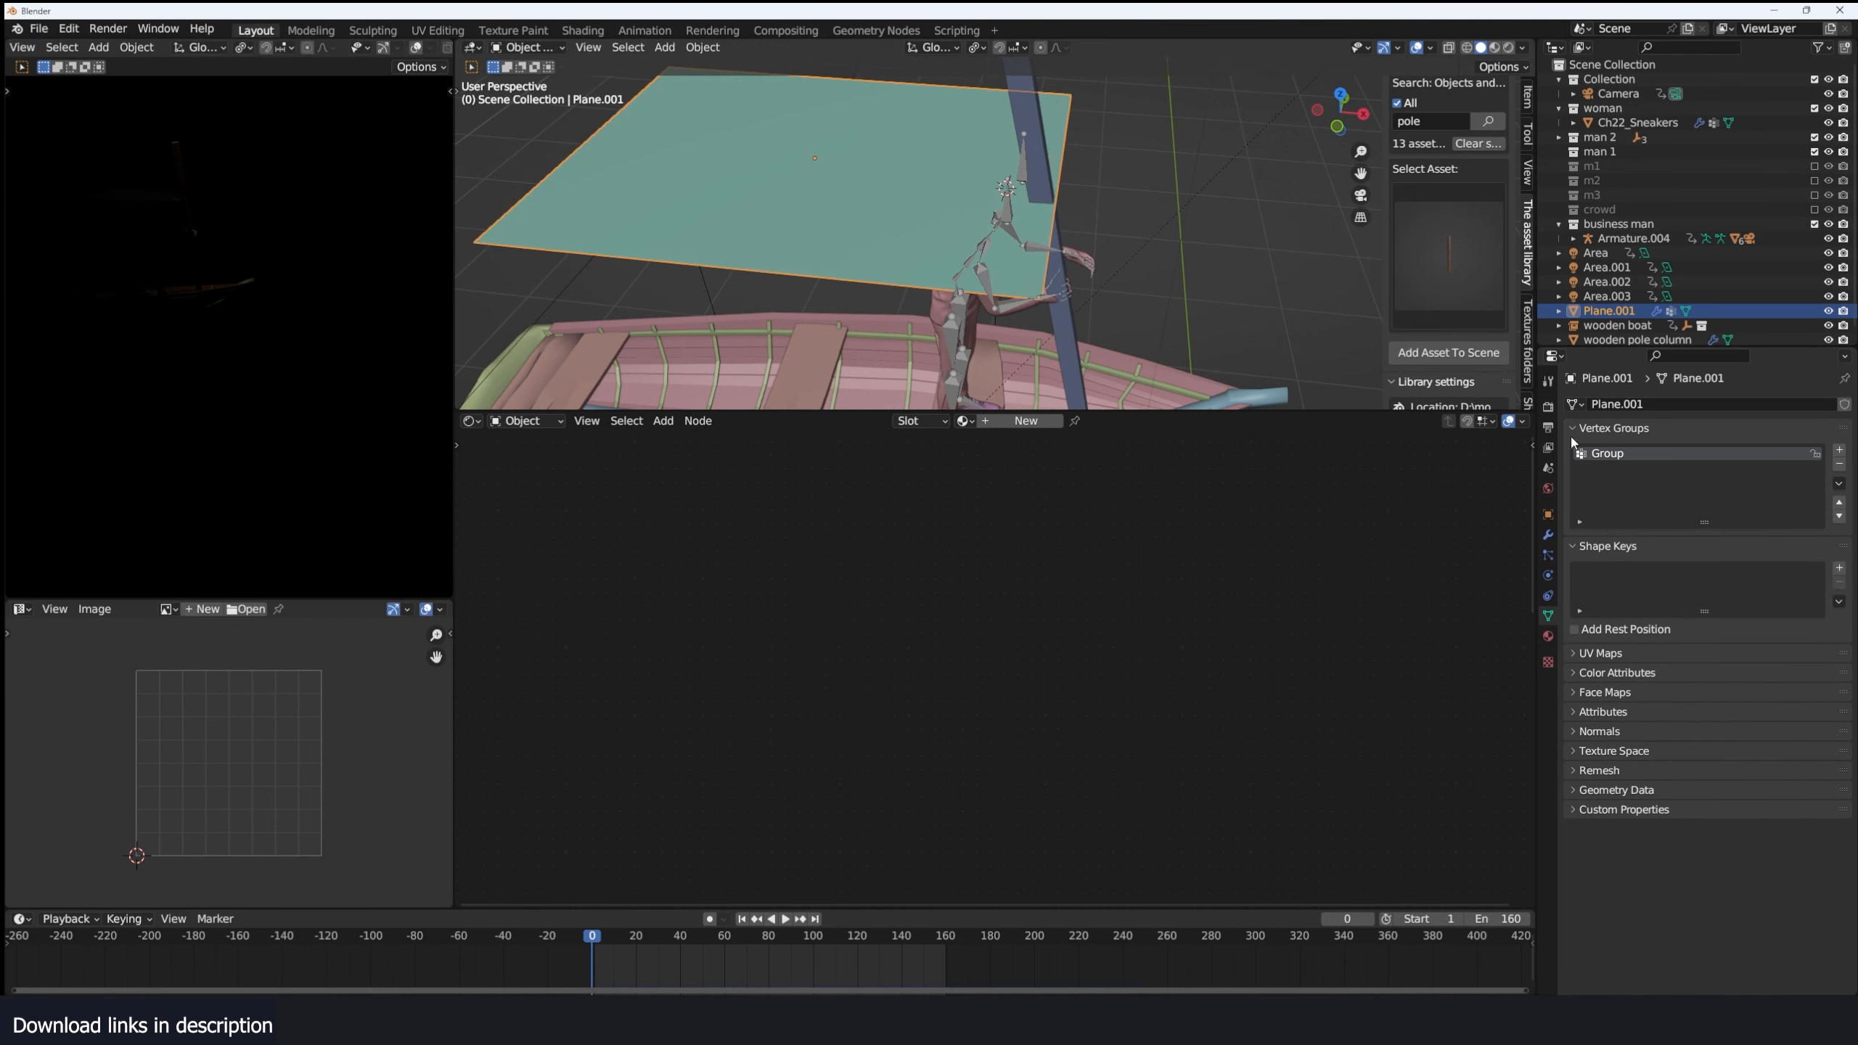
# Set the cloth's pin group to Group and play the simulation to test the pinned cape.
pyautogui.click(1549, 575)
pyautogui.scroll(-5, 1699, 886)
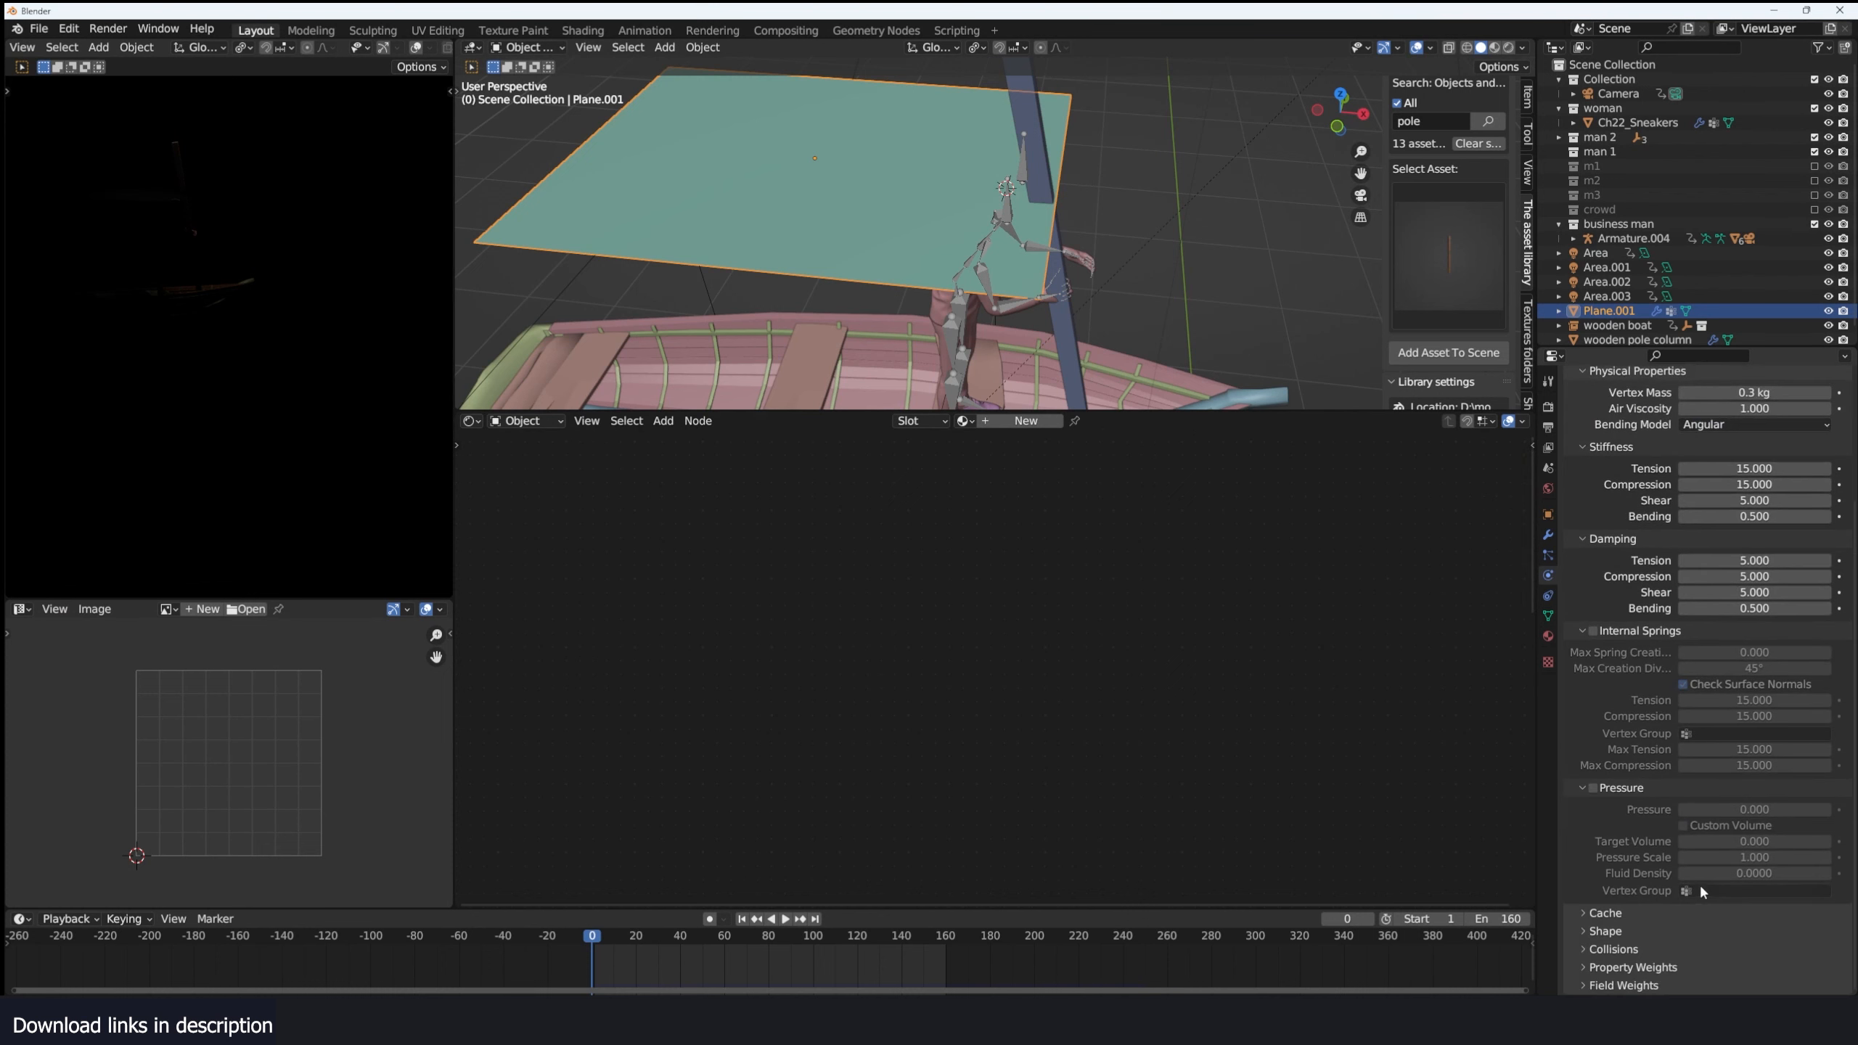
pyautogui.click(1612, 932)
pyautogui.click(1755, 952)
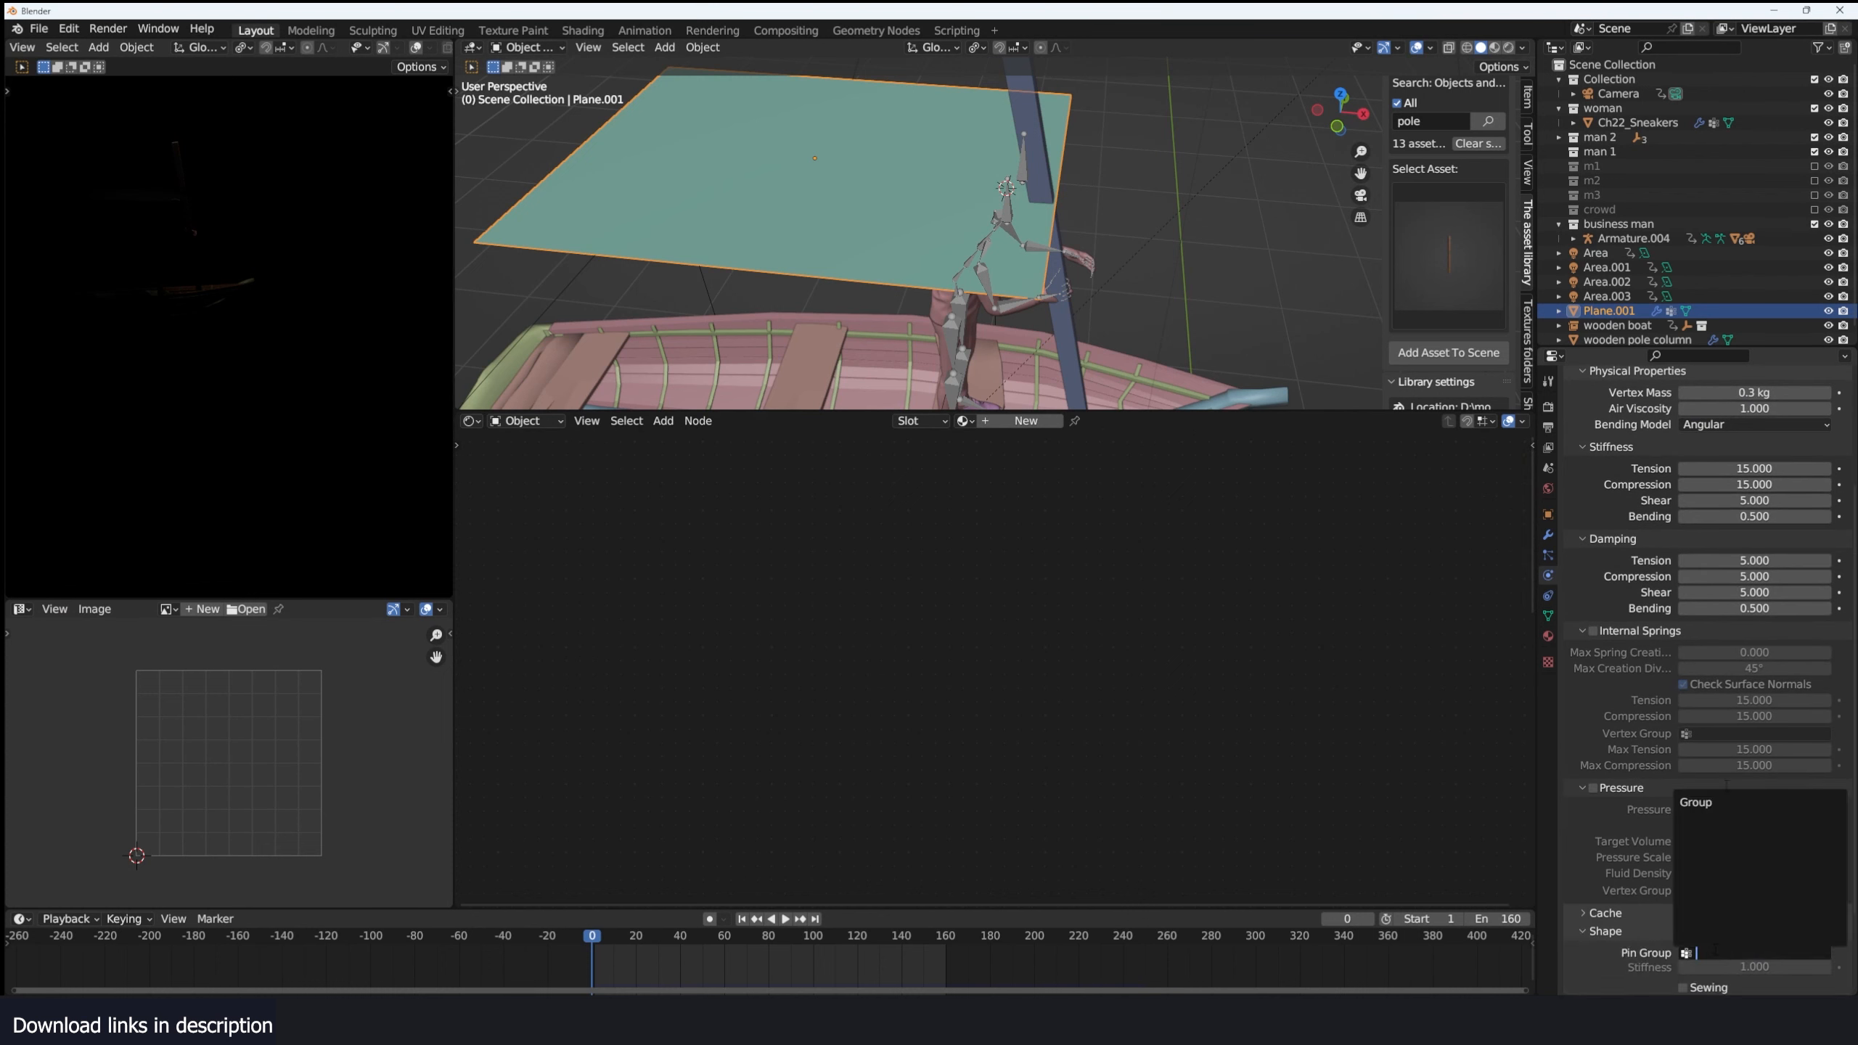
pyautogui.click(1756, 802)
pyautogui.press('space')
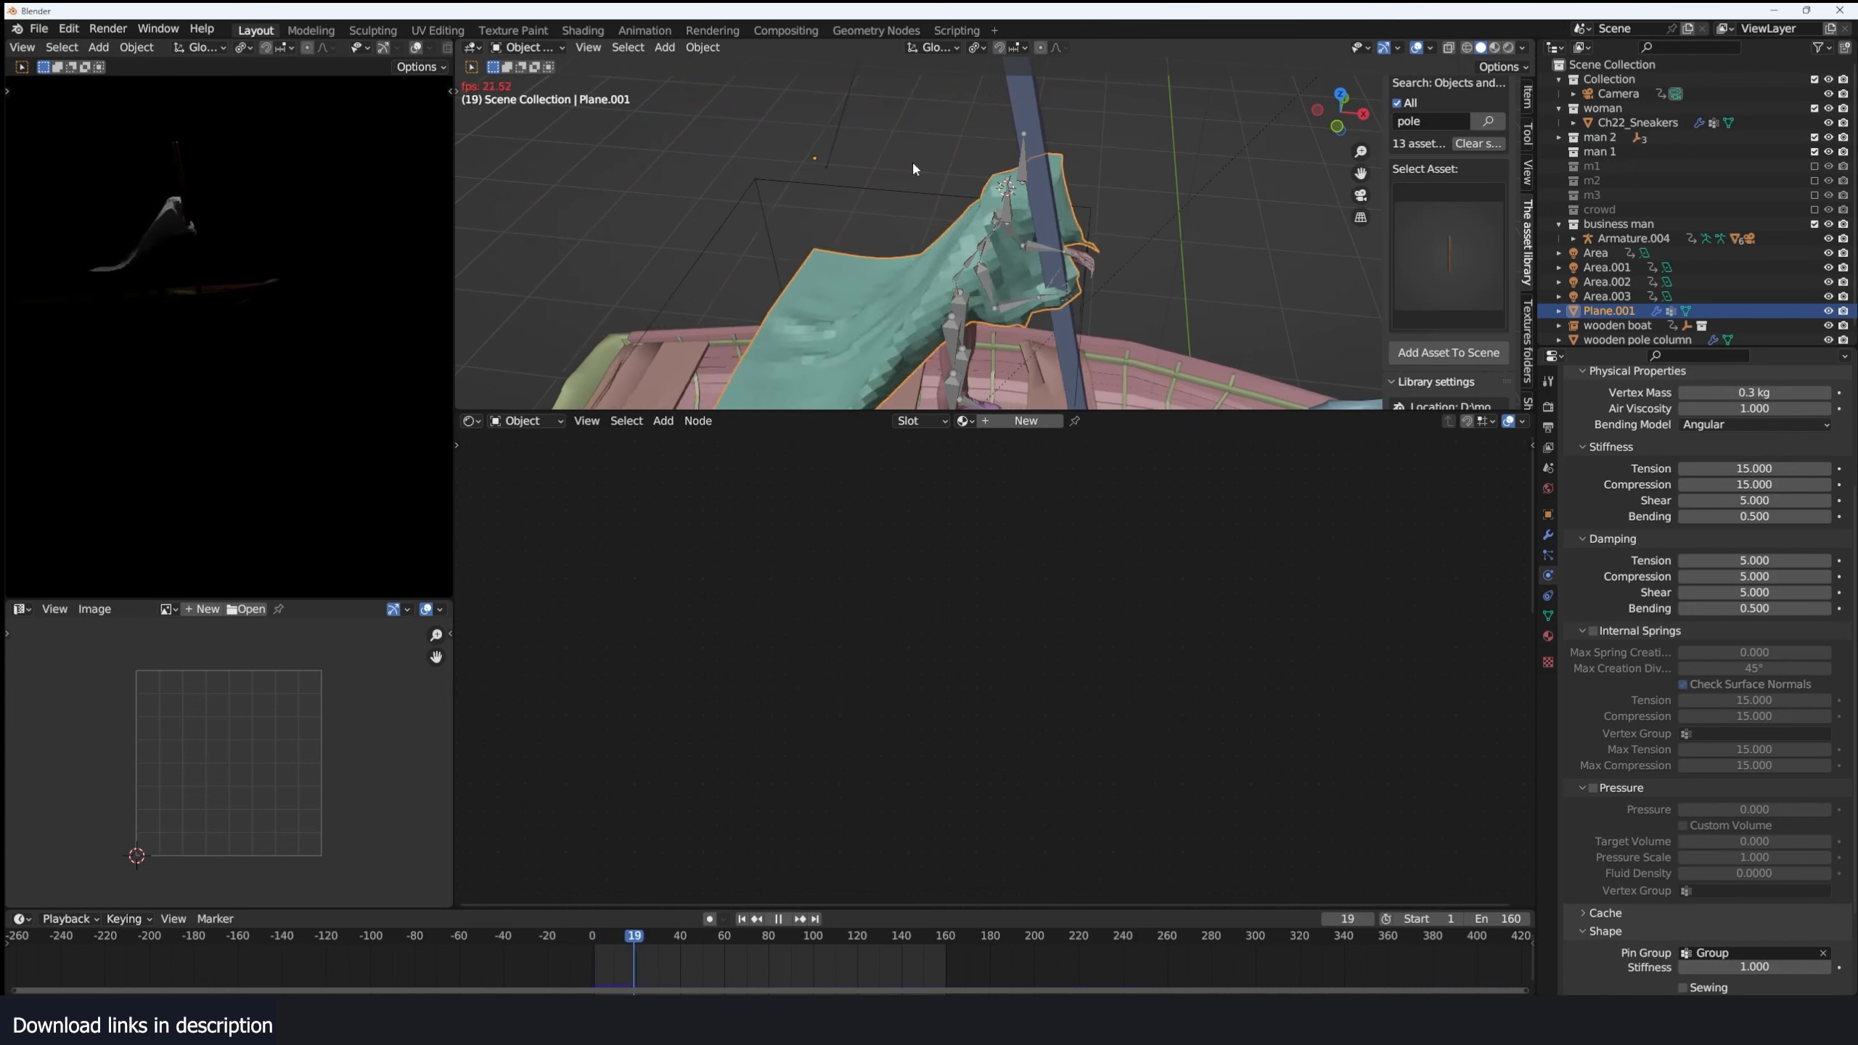
# Stop the cloth simulation at frame 26 and shade the cape smooth.
pyautogui.press('space')
pyautogui.moveTo(913, 168); pyautogui.dragTo(1065, 172, button='middle')
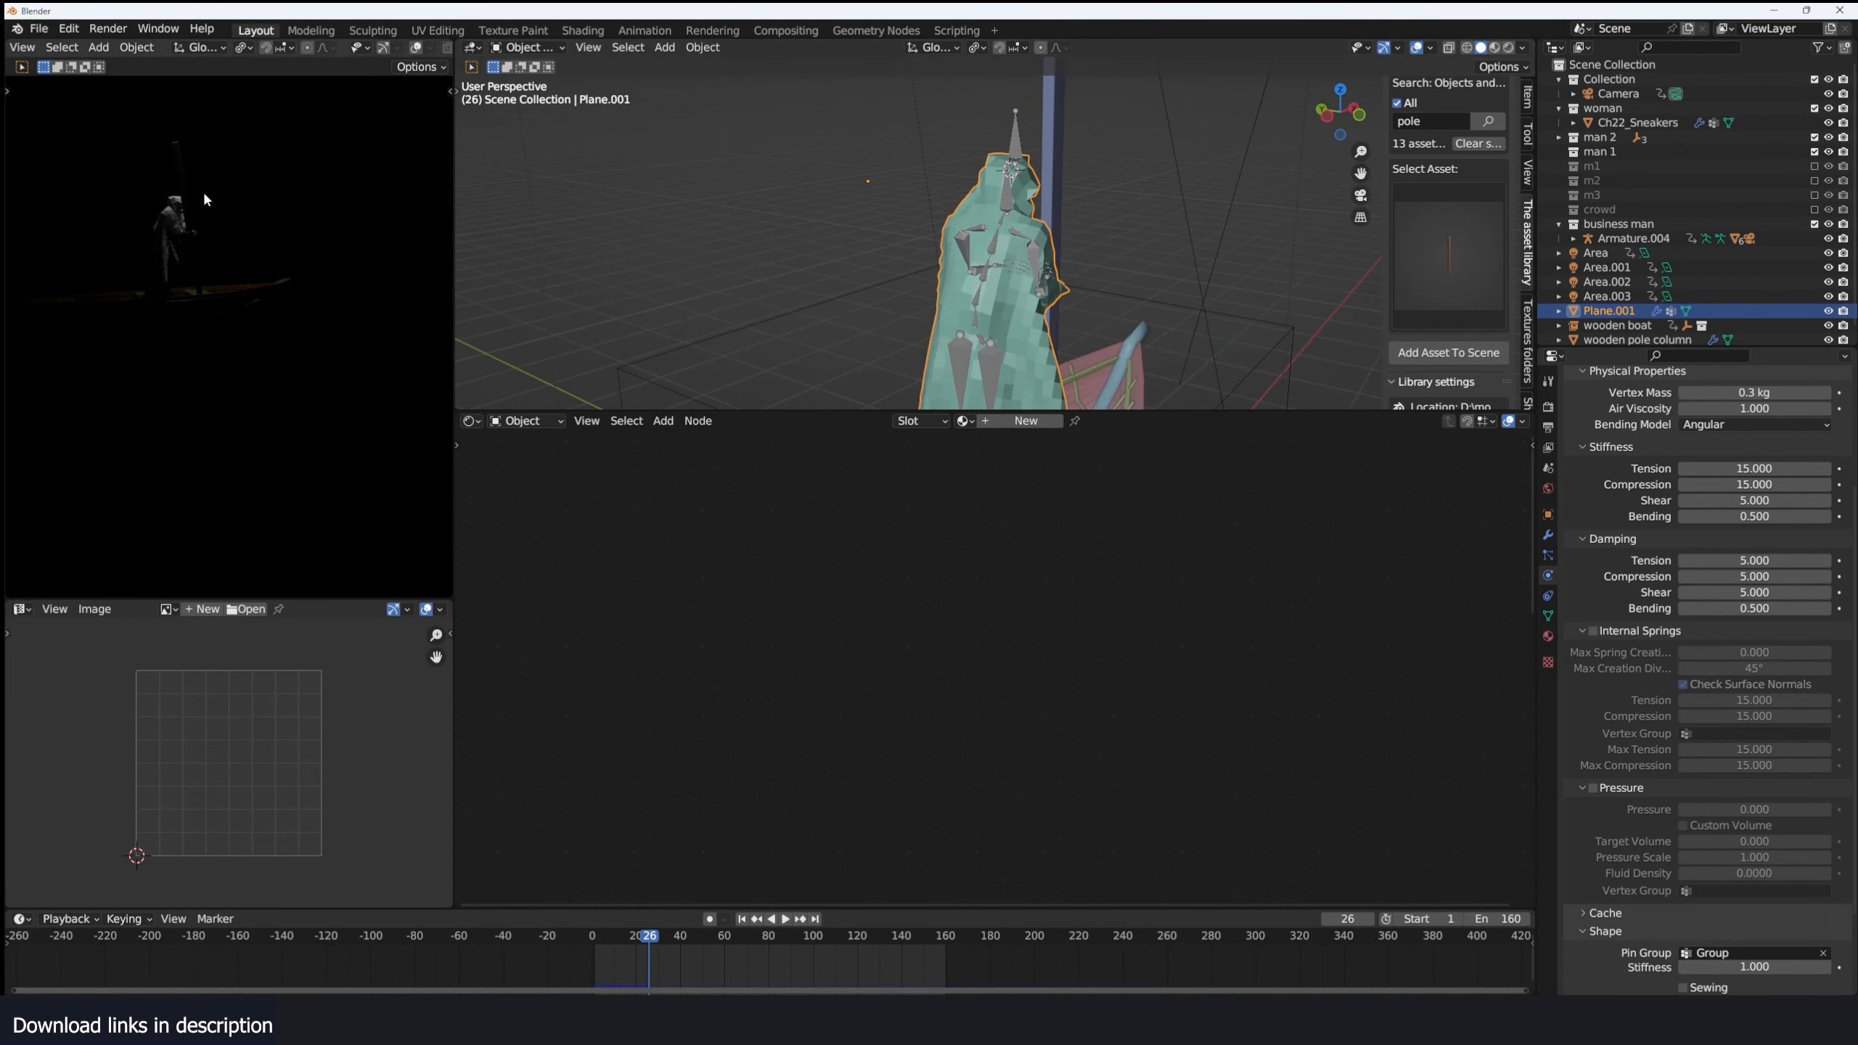
pyautogui.rightClick(934, 241)
pyautogui.click(841, 236)
# Create a new material for the cape and set its base color to black.
pyautogui.click(1026, 421)
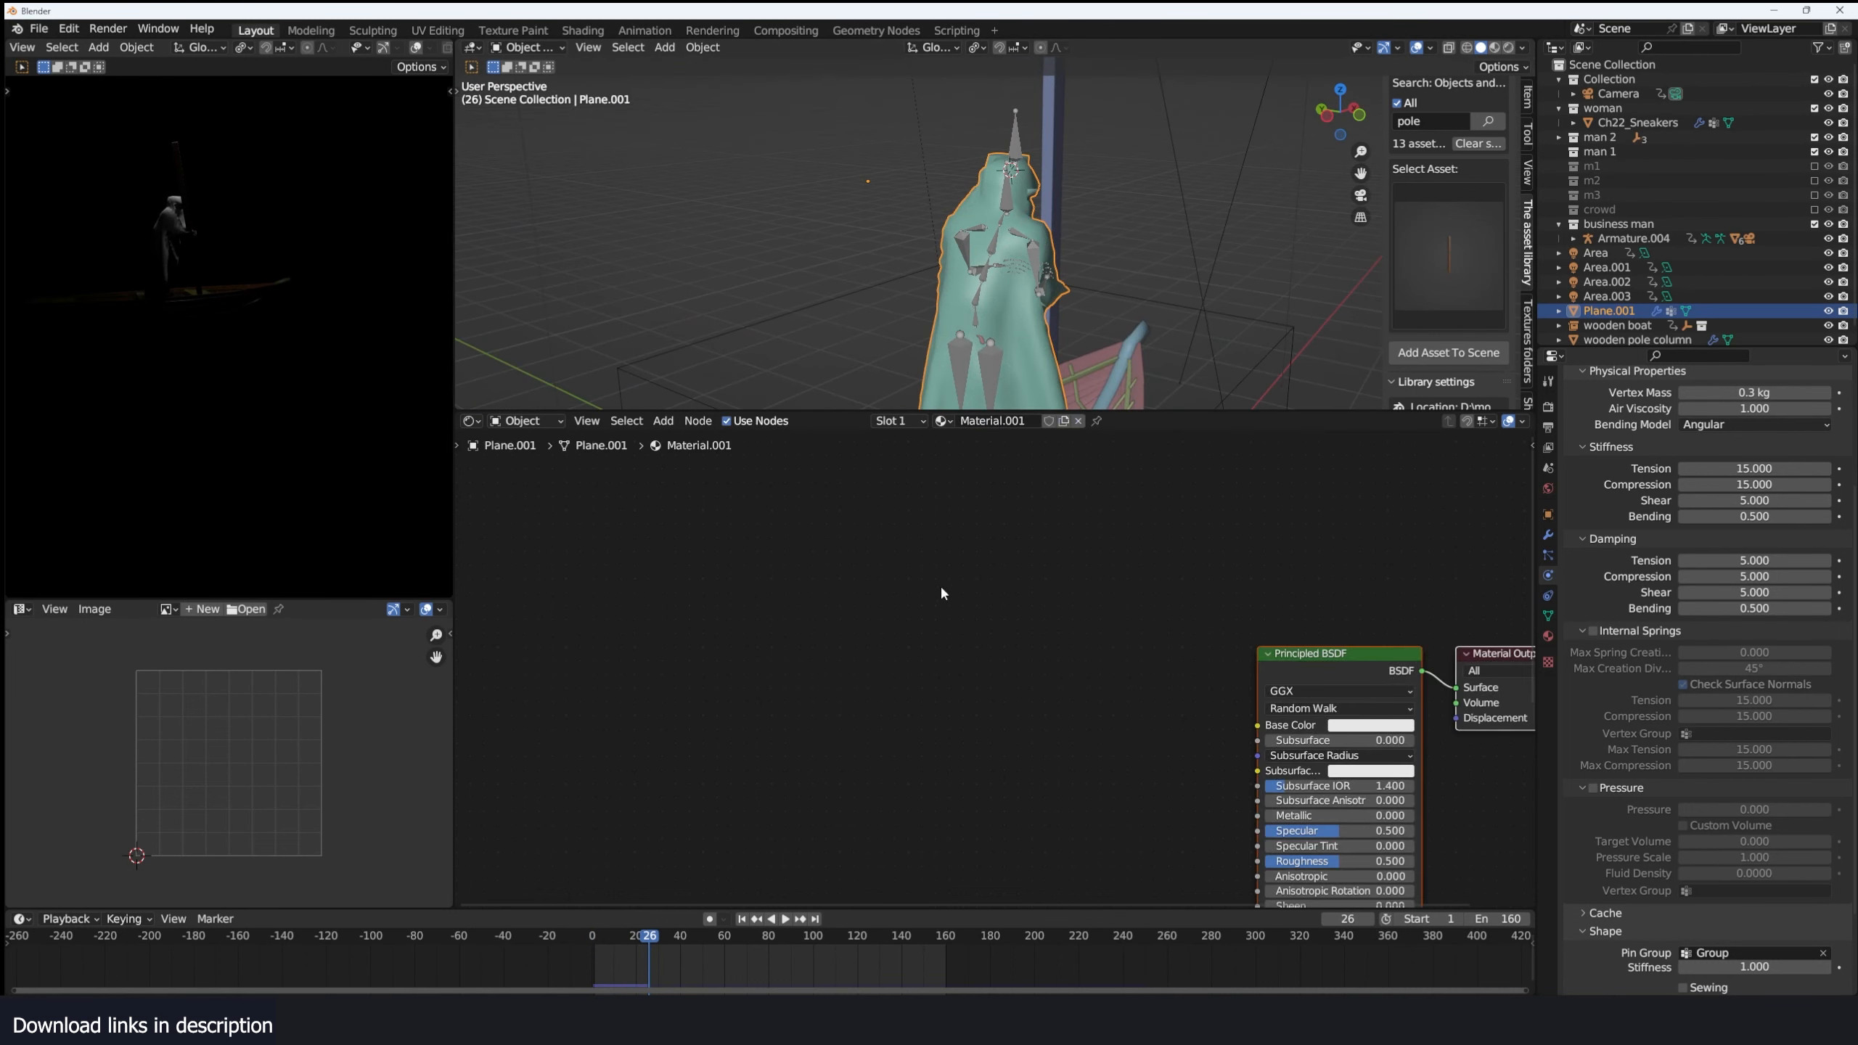
pyautogui.click(1386, 725)
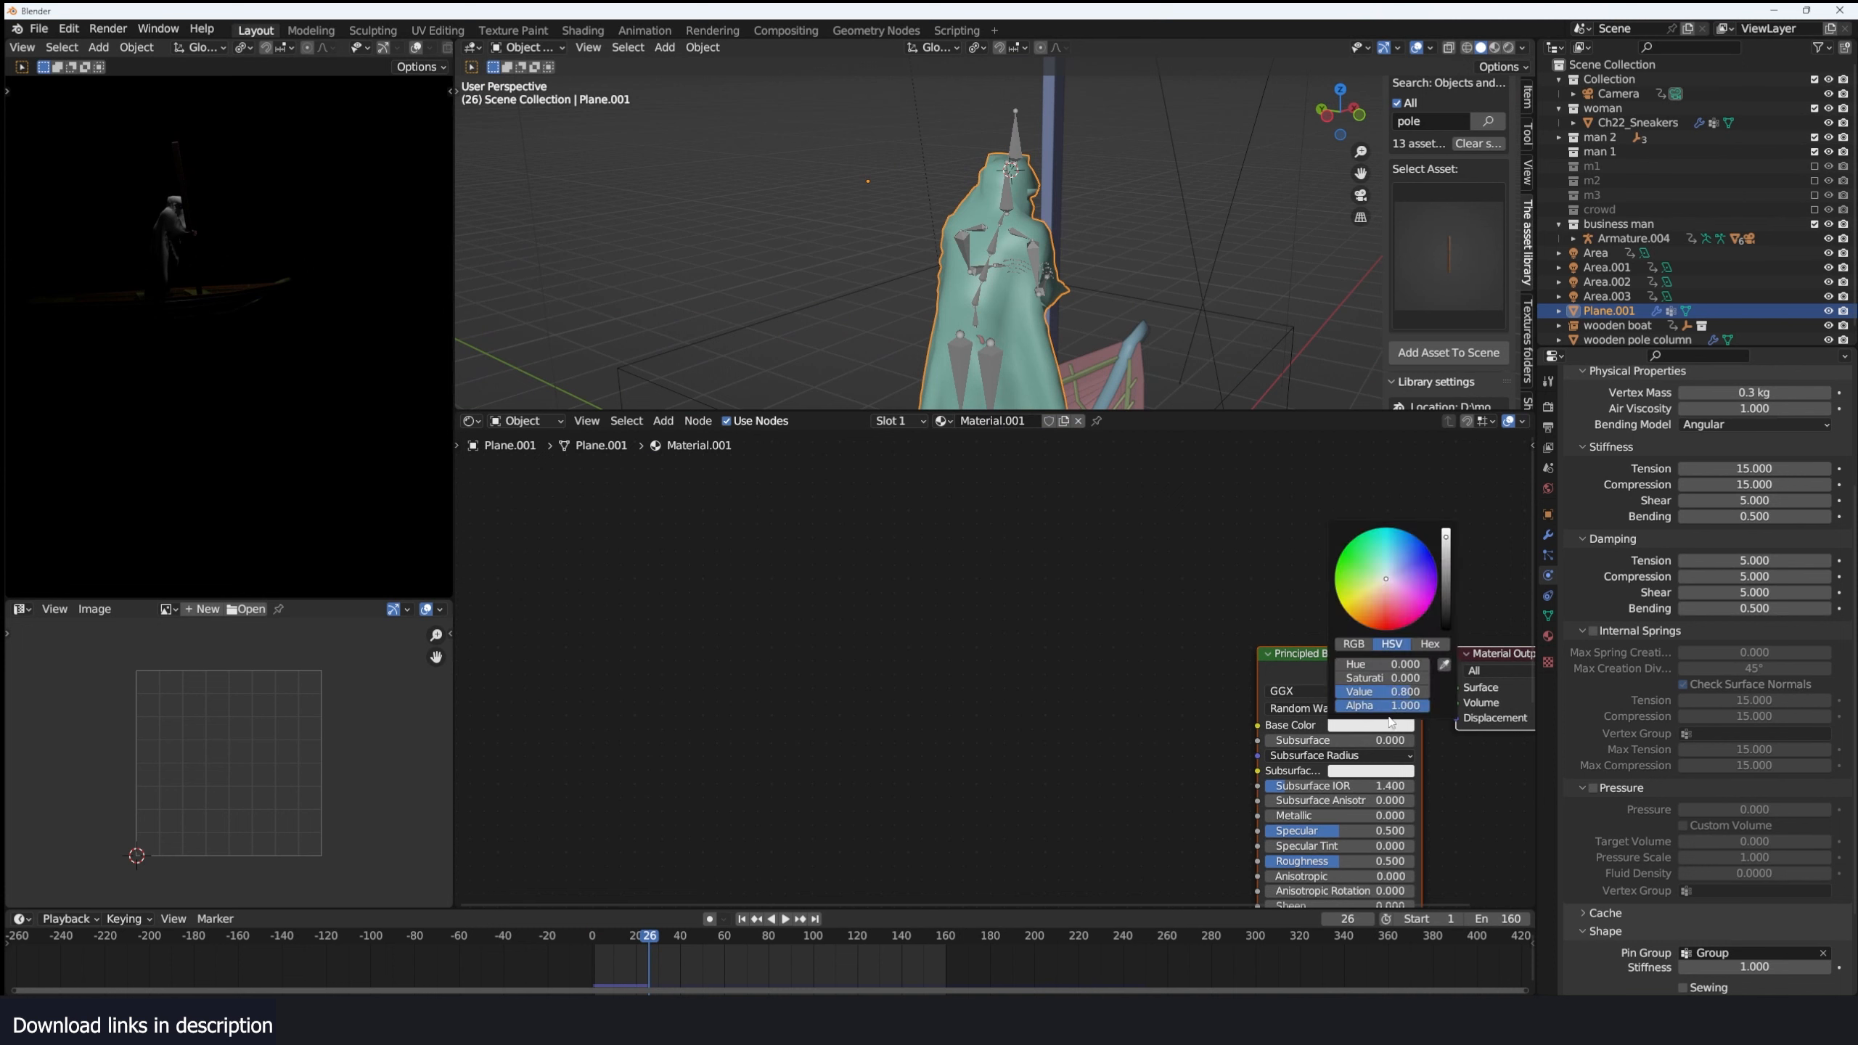
pyautogui.click(1441, 617)
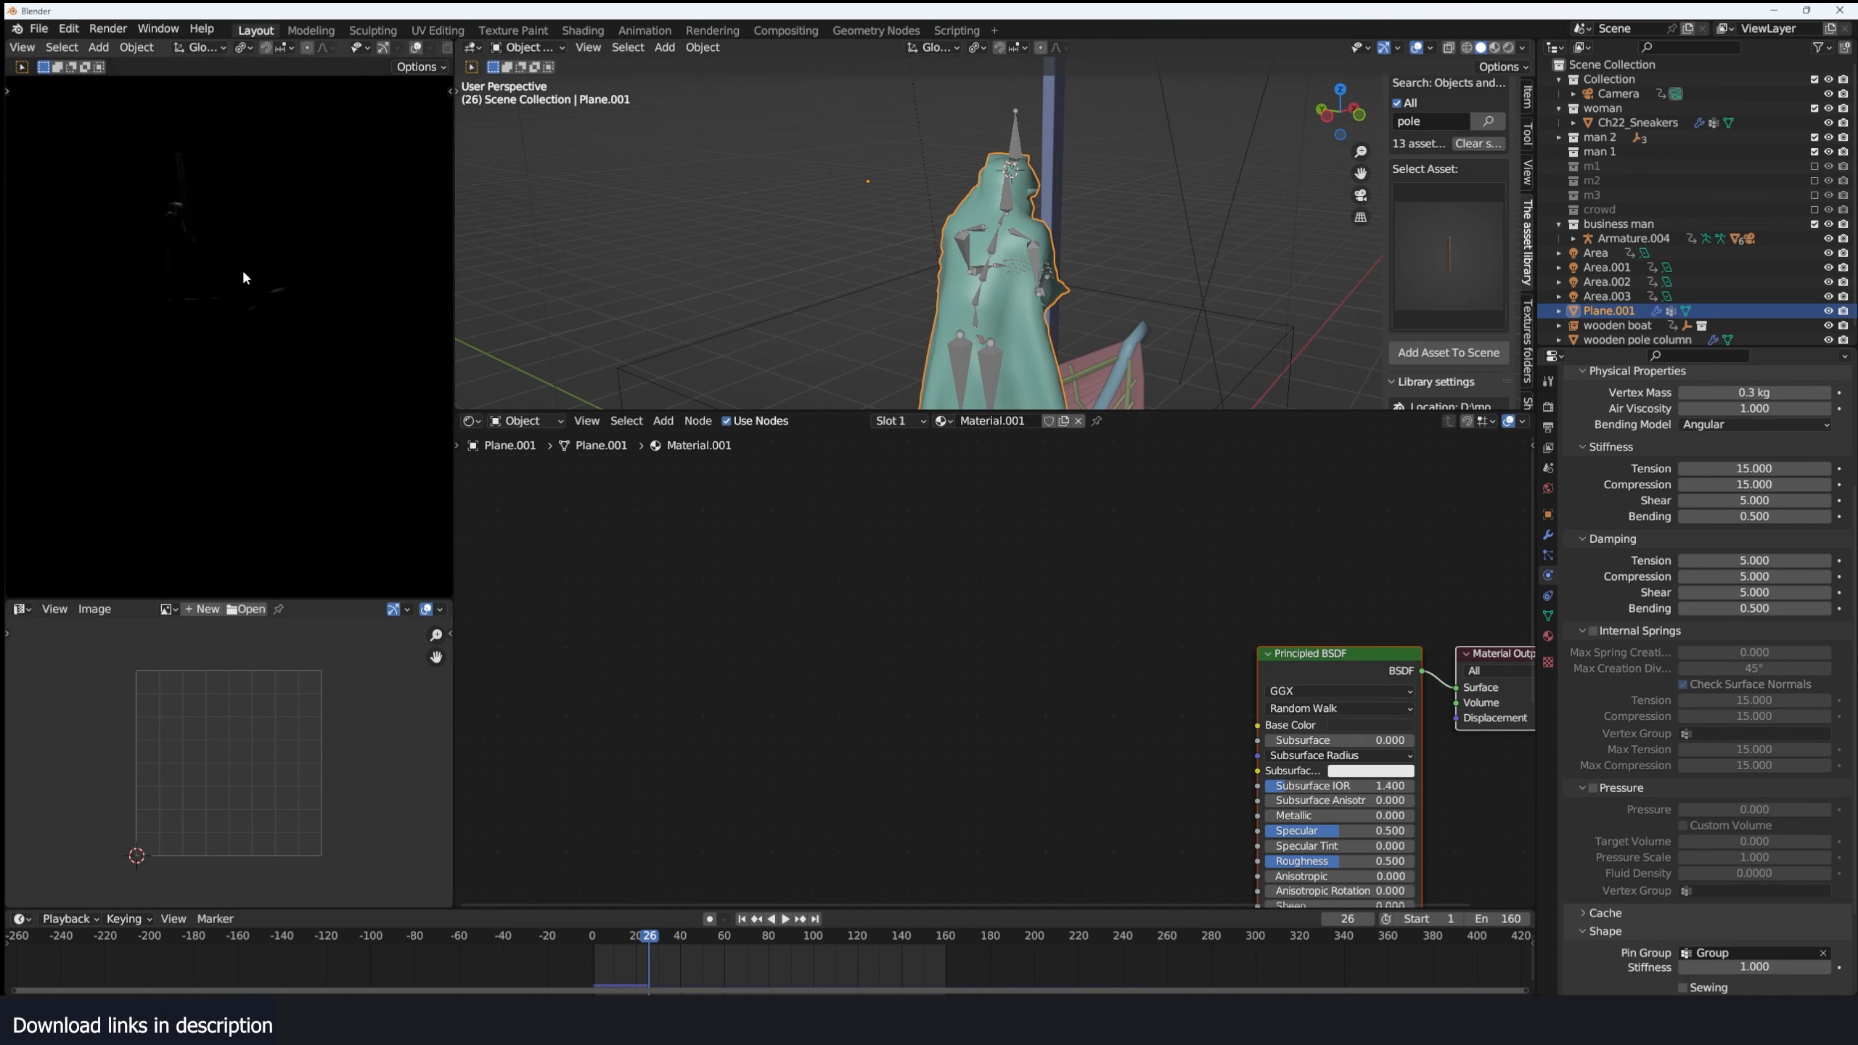
# Replay the cape simulation from the start and stop at frame 24 with the cloth draped down the man's back.
pyautogui.hotkey('shift', 'Left')
pyautogui.press('space')
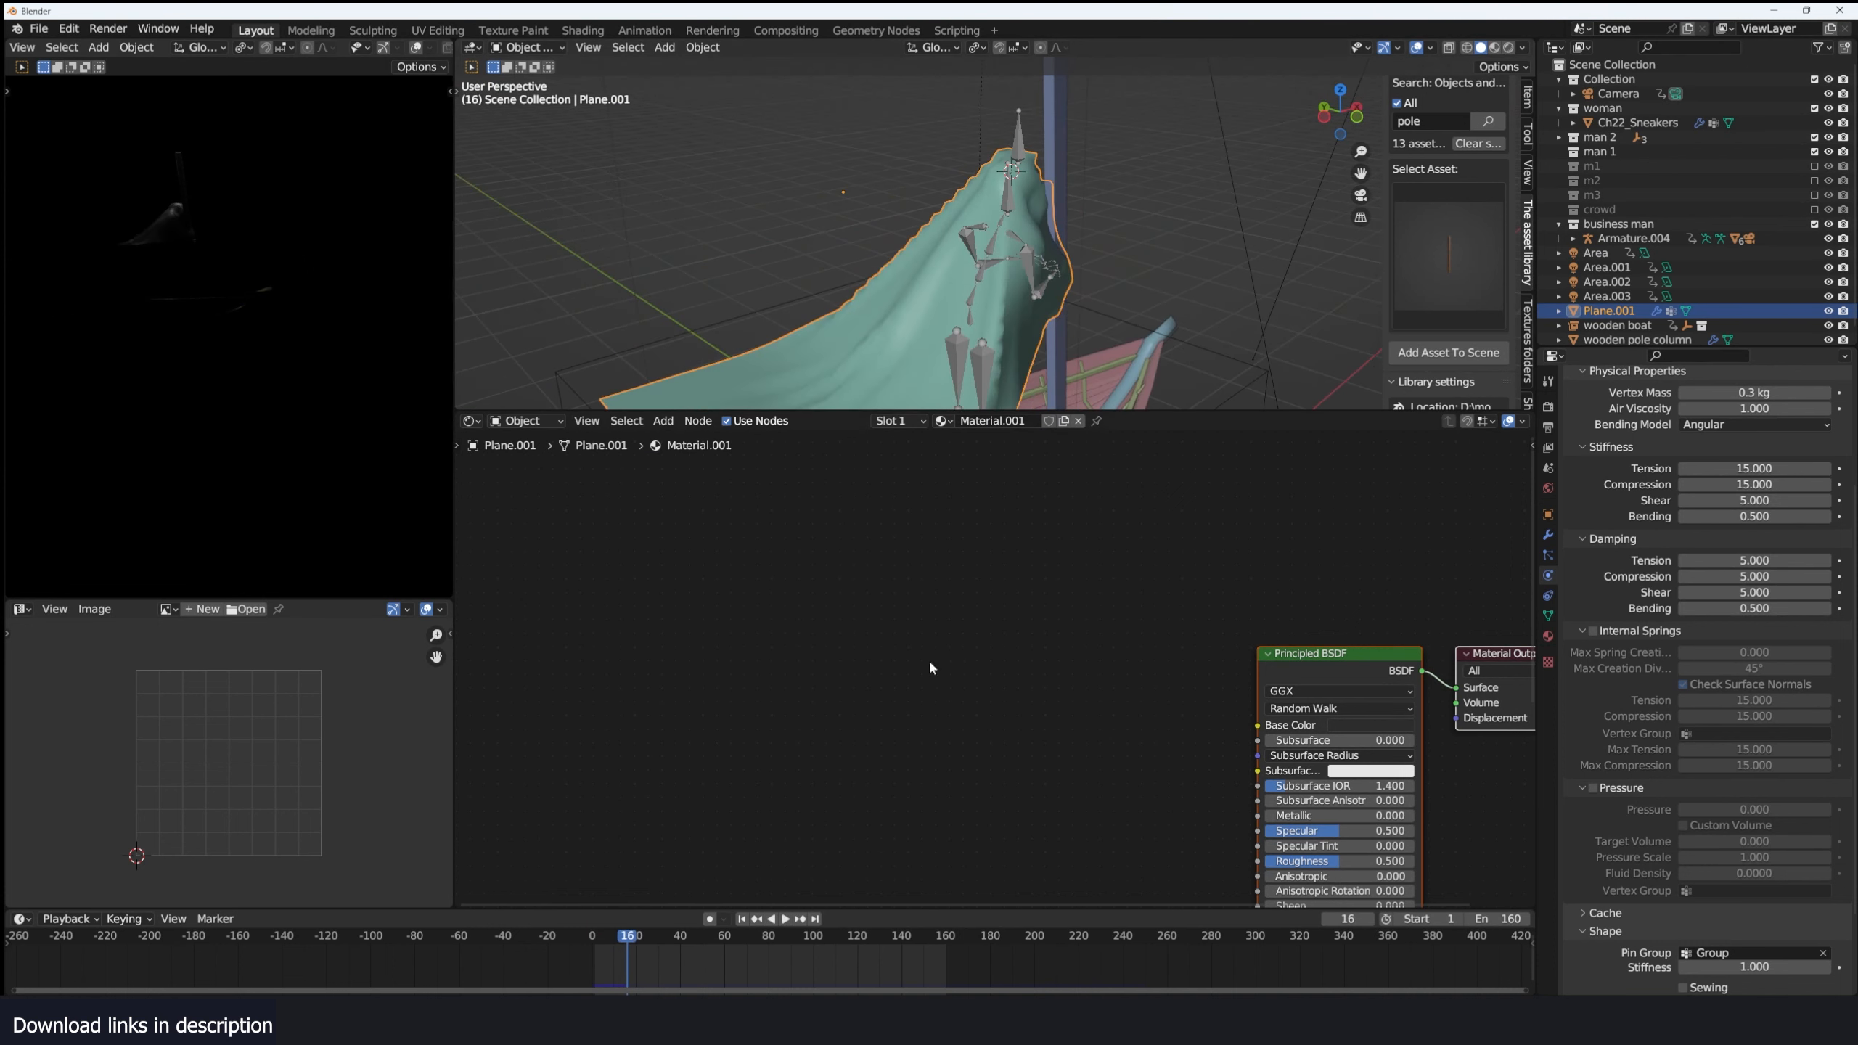
pyautogui.scroll(-2, 920, 706)
pyautogui.press('Escape')
pyautogui.moveTo(902, 242); pyautogui.dragTo(886, 239, button='middle')
pyautogui.press('space')
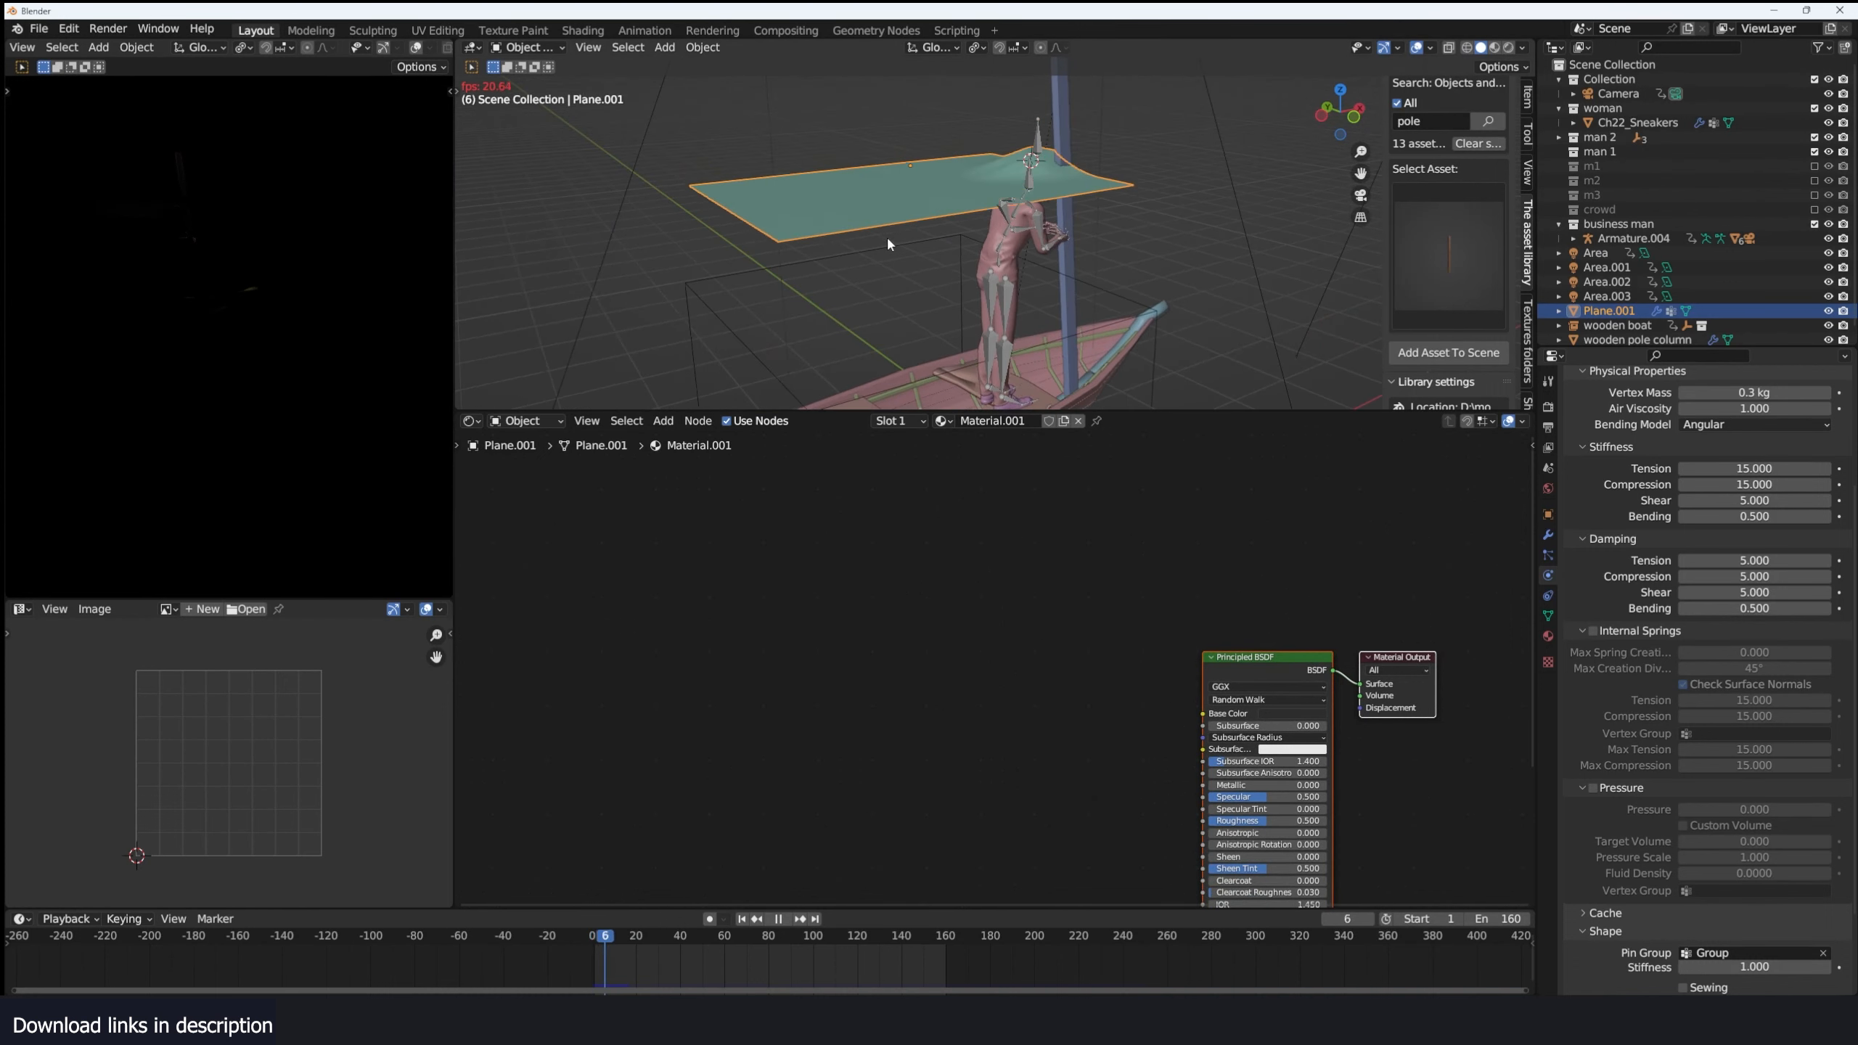
pyautogui.press('Escape')
pyautogui.press('space')
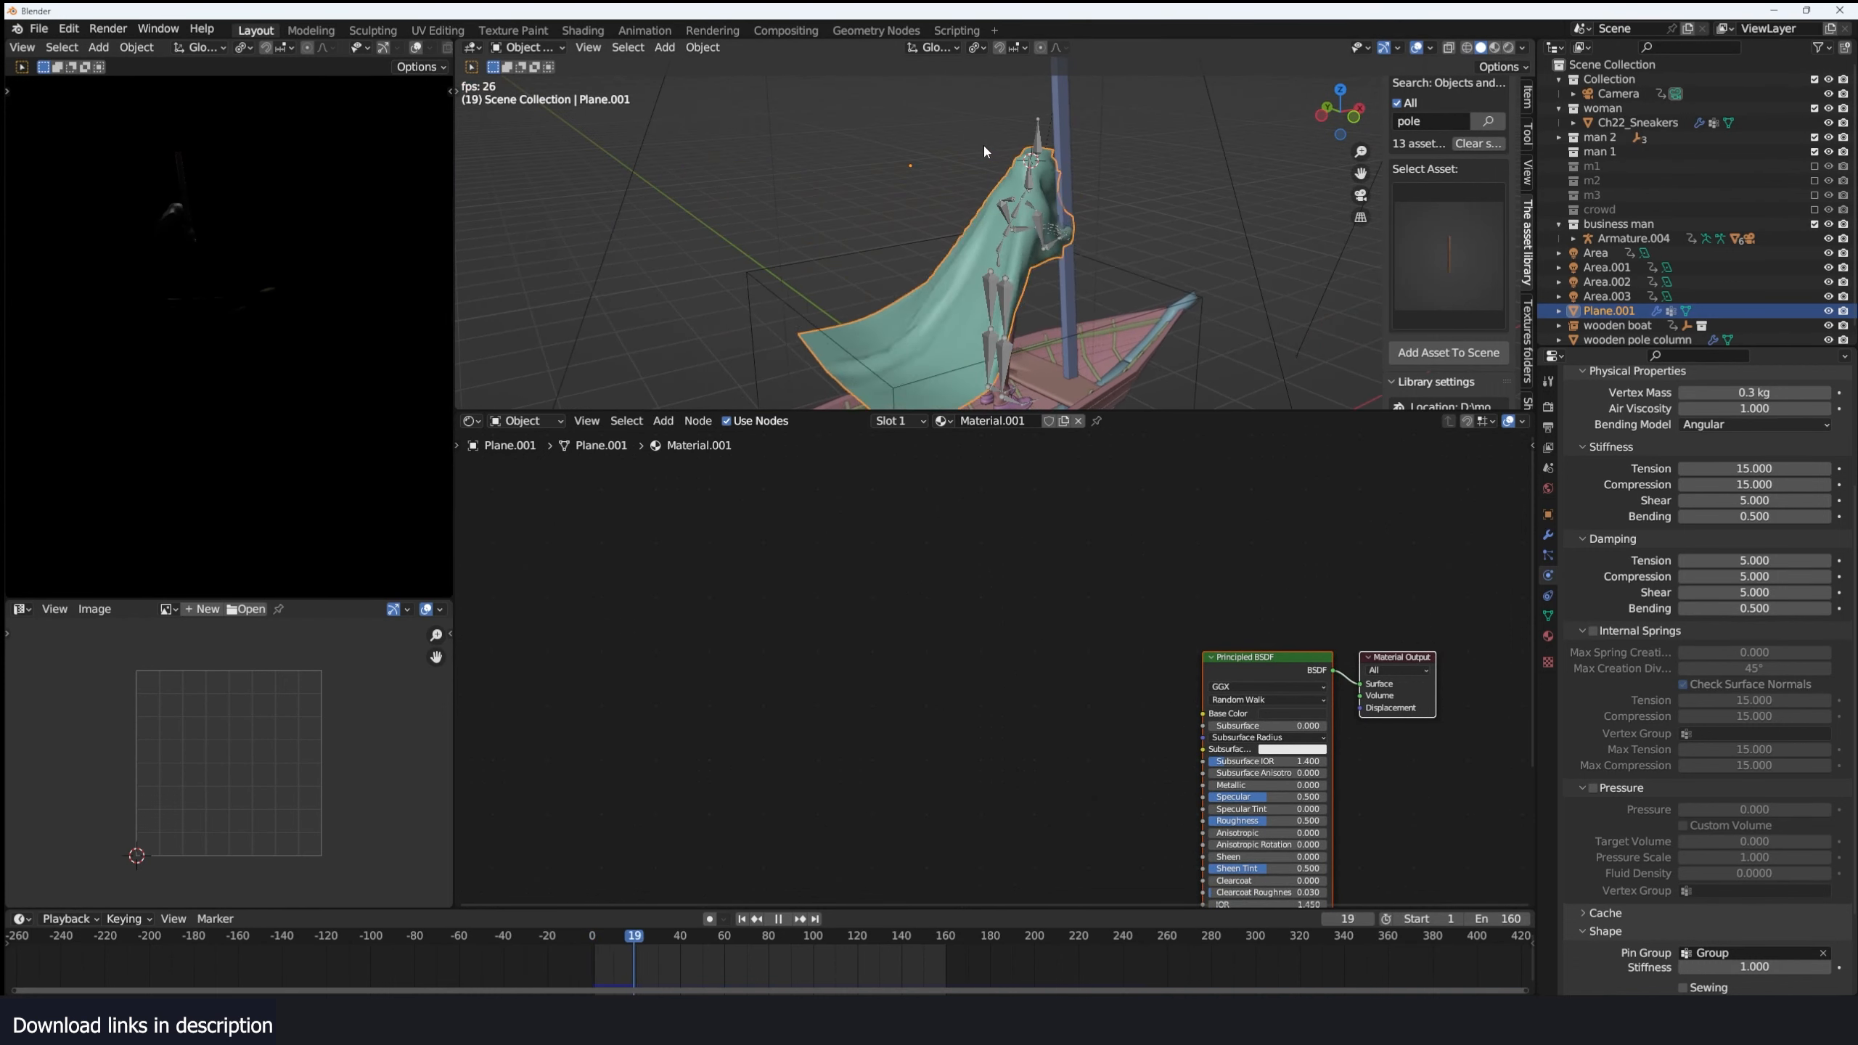
pyautogui.press('space')
pyautogui.moveTo(1061, 217); pyautogui.dragTo(965, 186, button='middle')
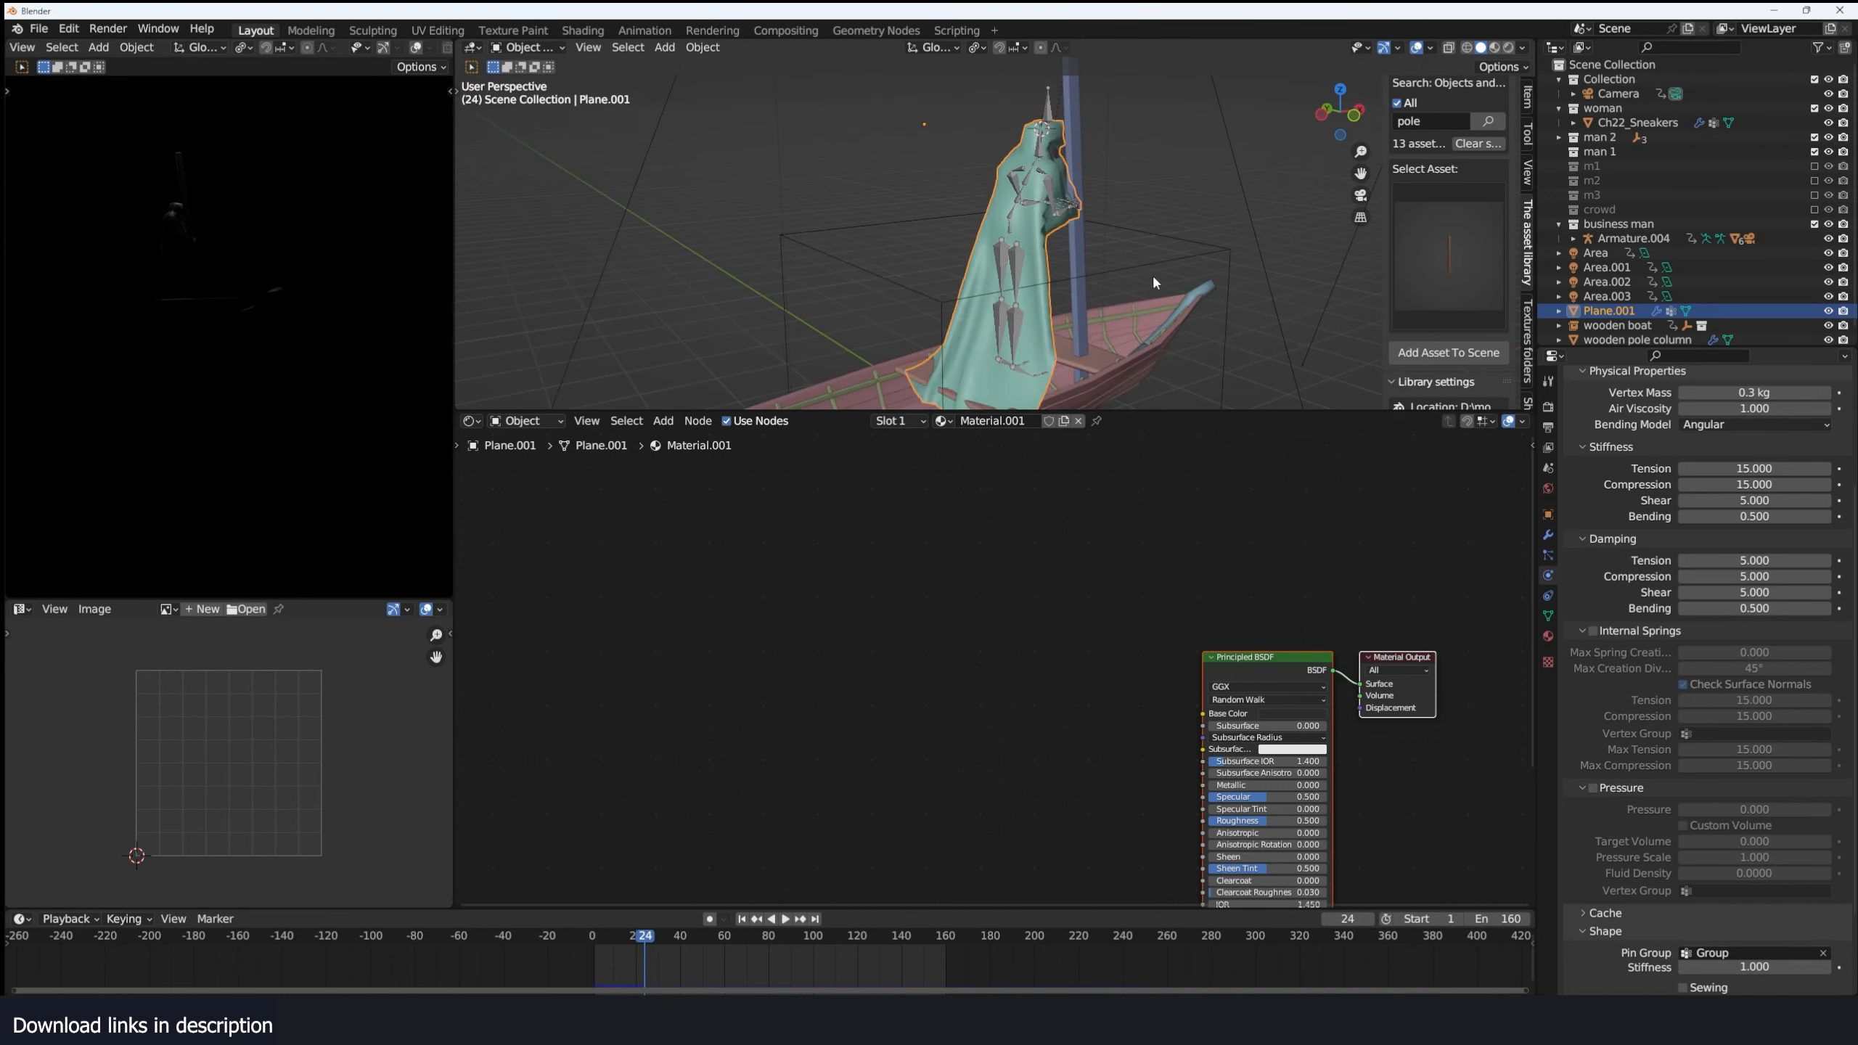
# Apply the Cloth modifier on the cape to keep its draped shape.
pyautogui.scroll(1, 1646, 503)
pyautogui.click(1548, 535)
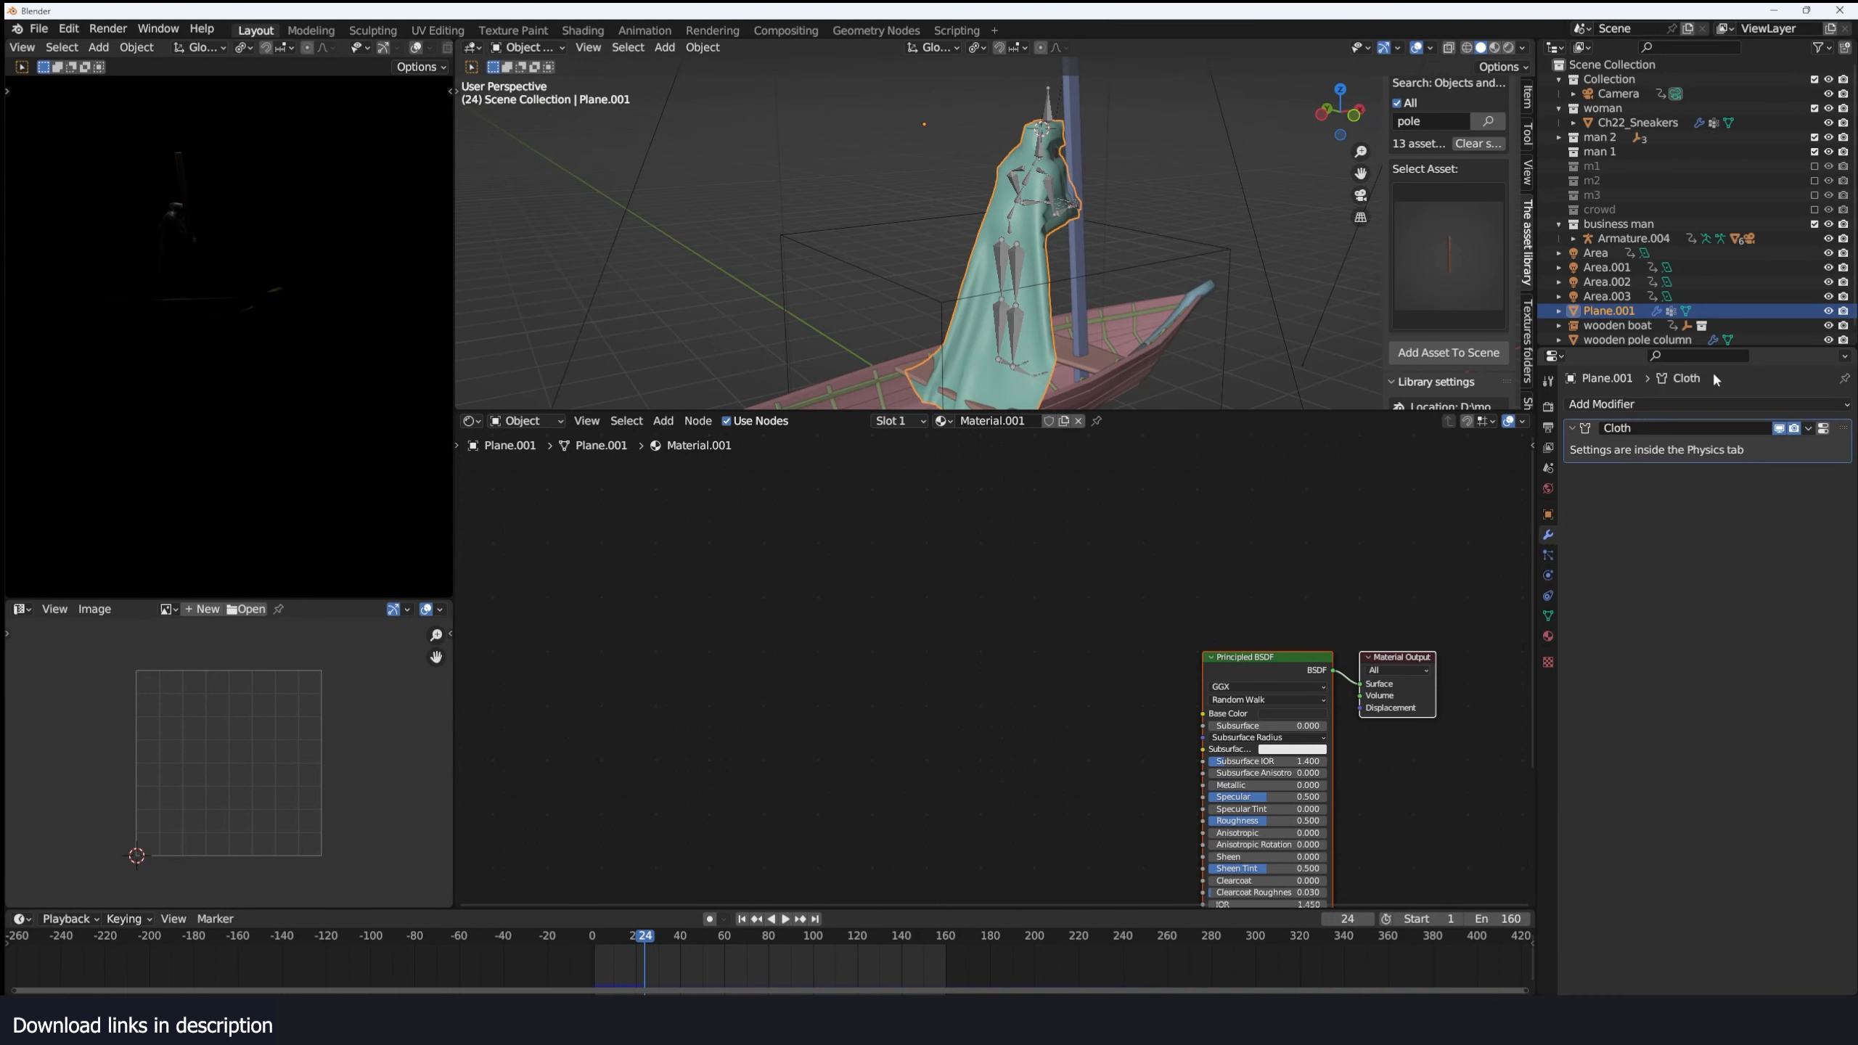
pyautogui.hotkey('ctrl', 'x')
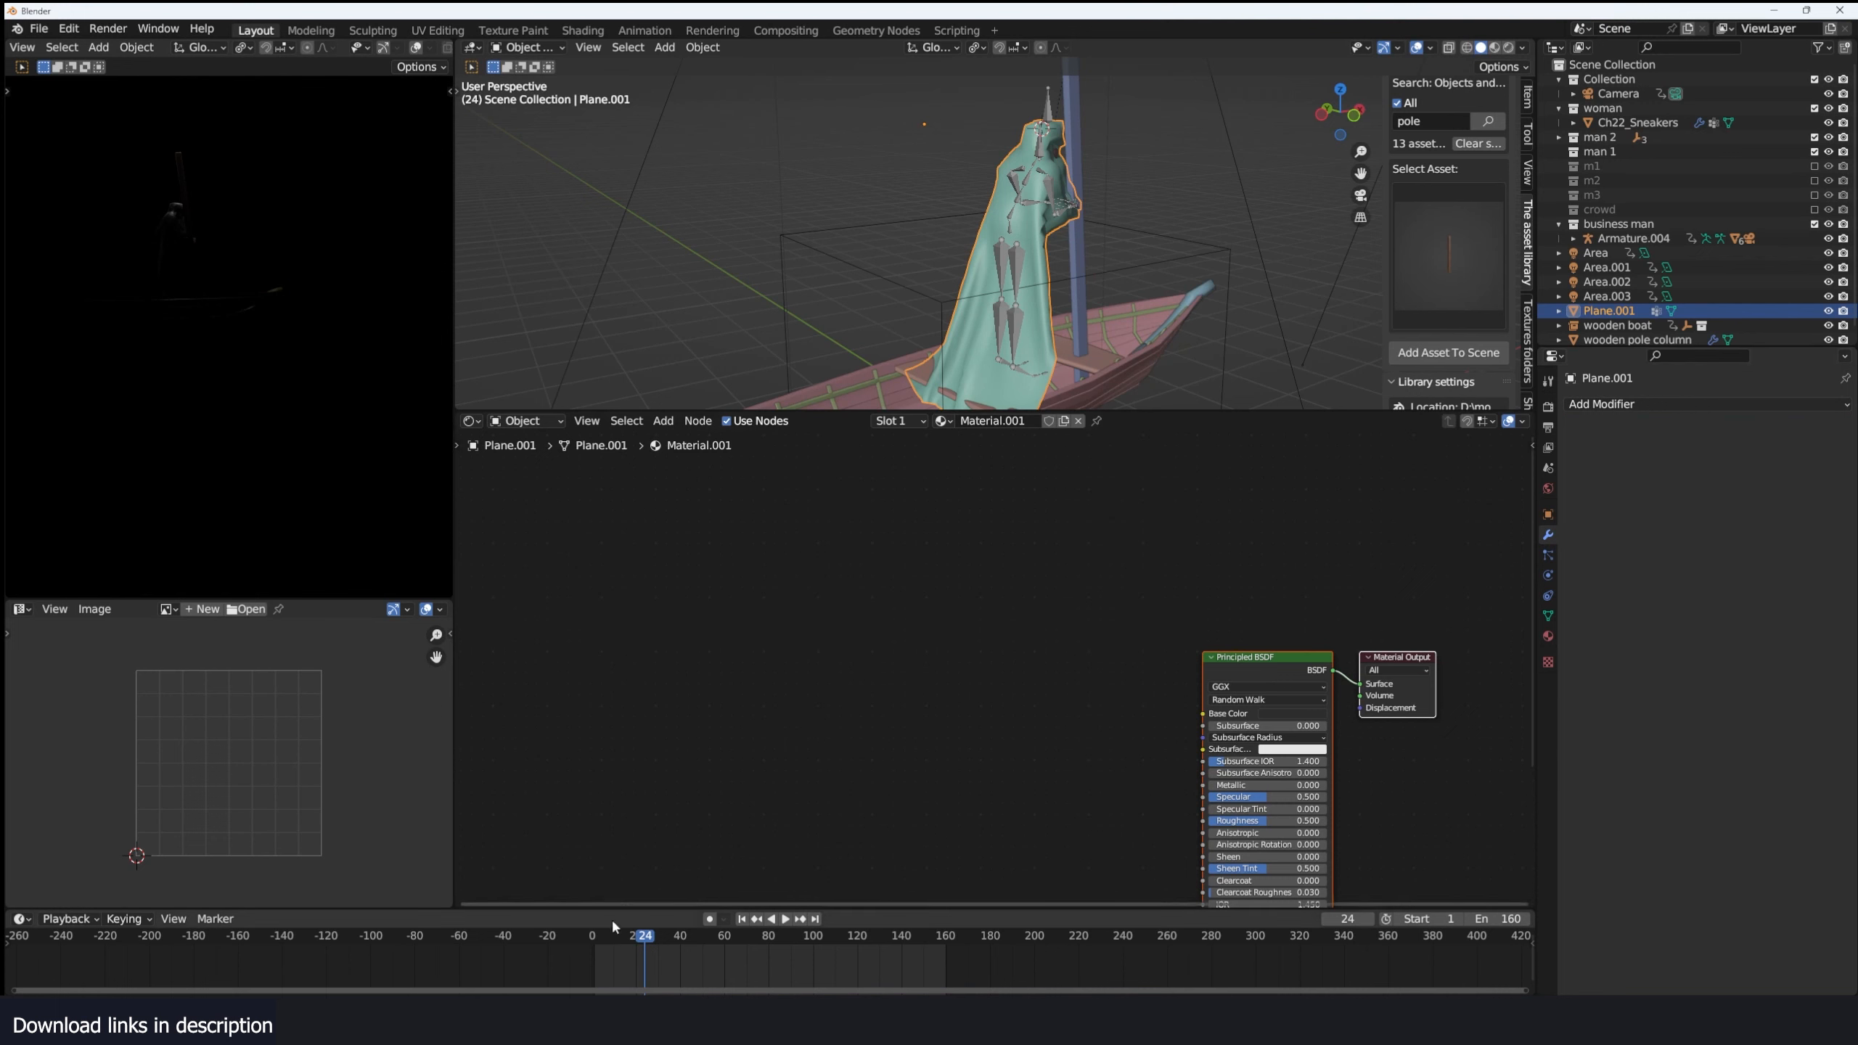
# Add Cloth physics to the draped cape again, set its pin group to Group, and run the simulation from frame 0.
pyautogui.hotkey('shift', 'Left')
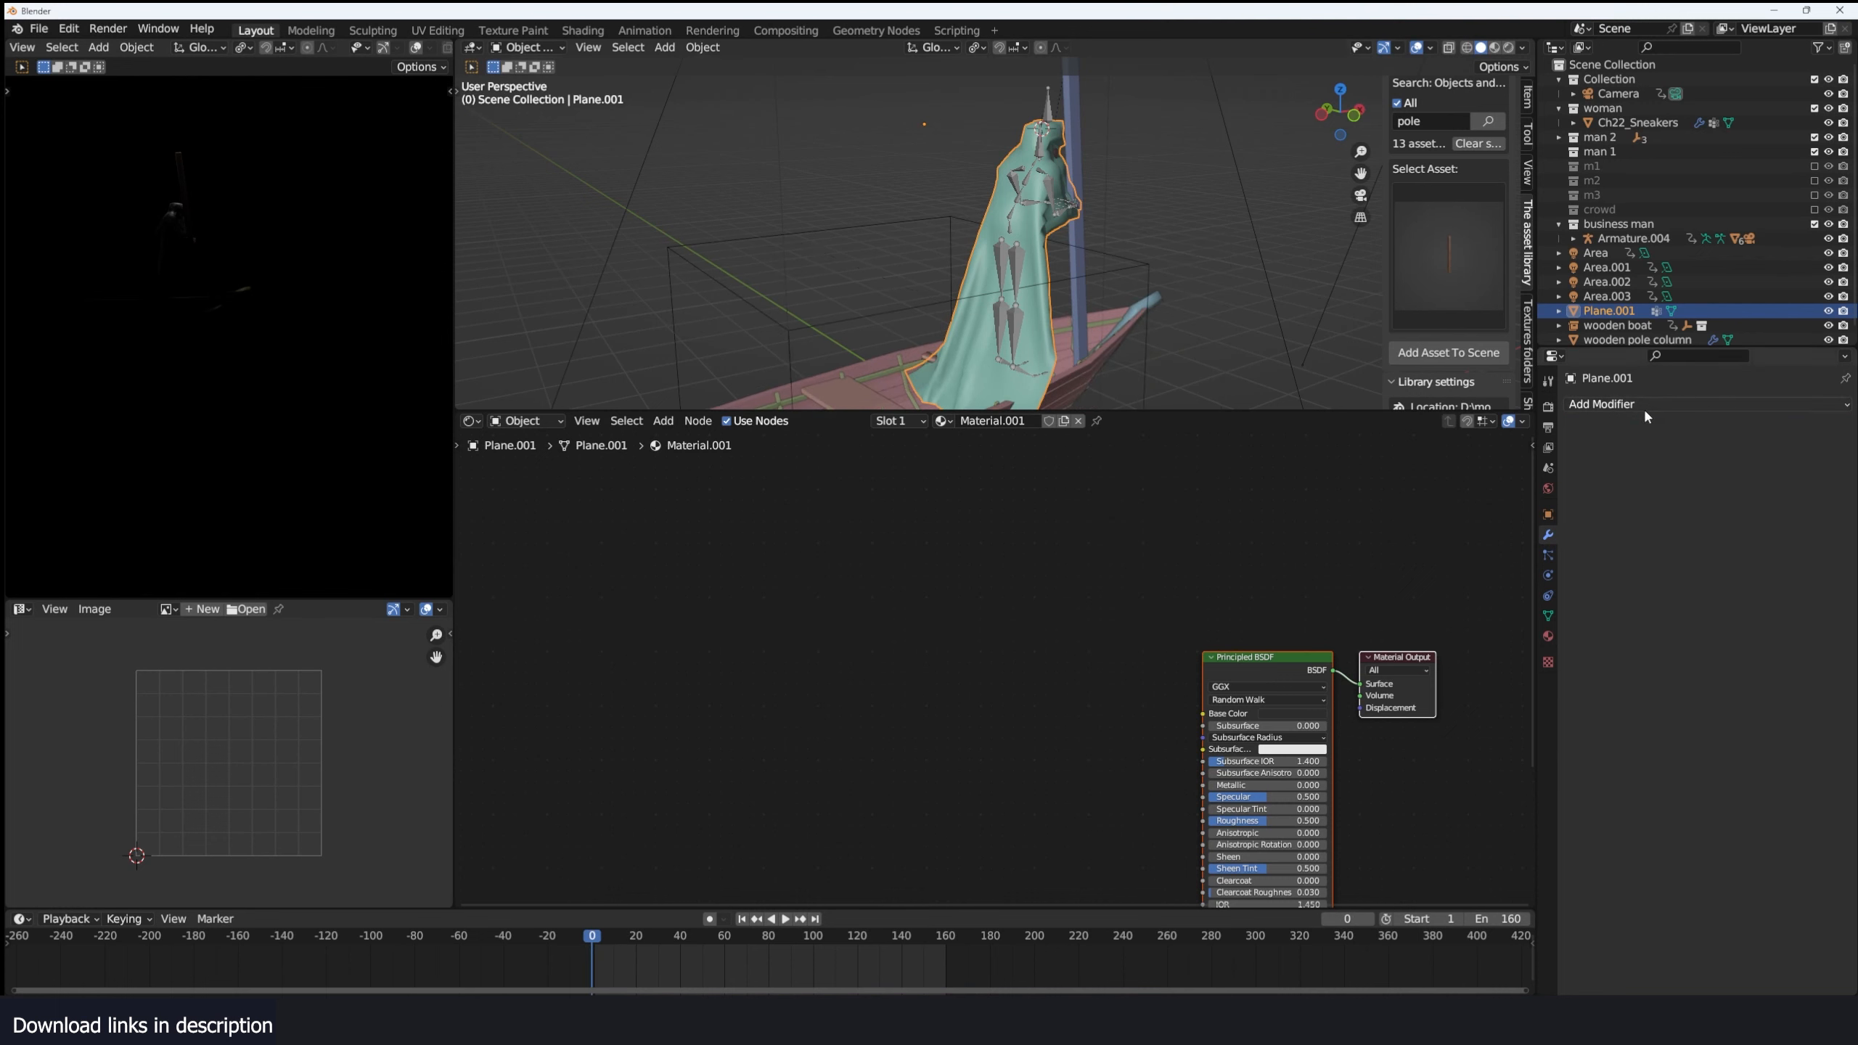
pyautogui.click(1548, 576)
pyautogui.click(1636, 437)
pyautogui.scroll(-7, 1617, 696)
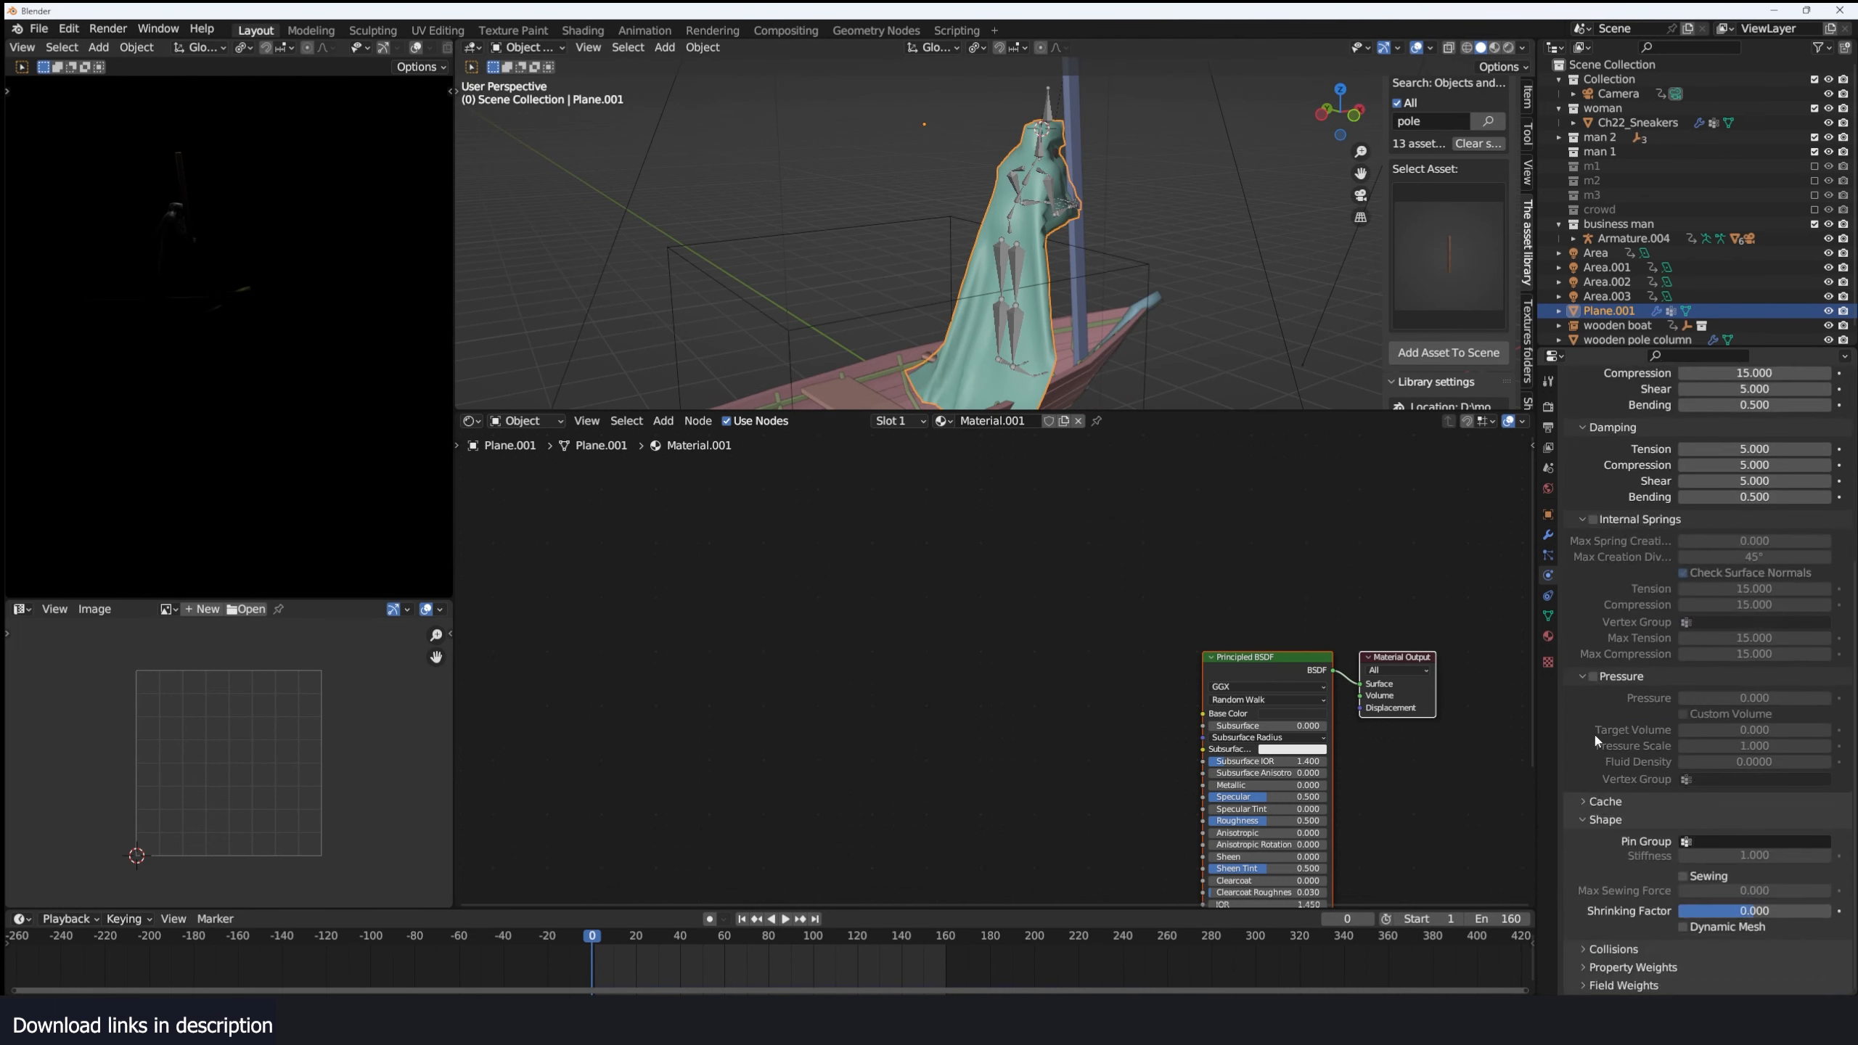
pyautogui.click(1684, 840)
pyautogui.click(1689, 863)
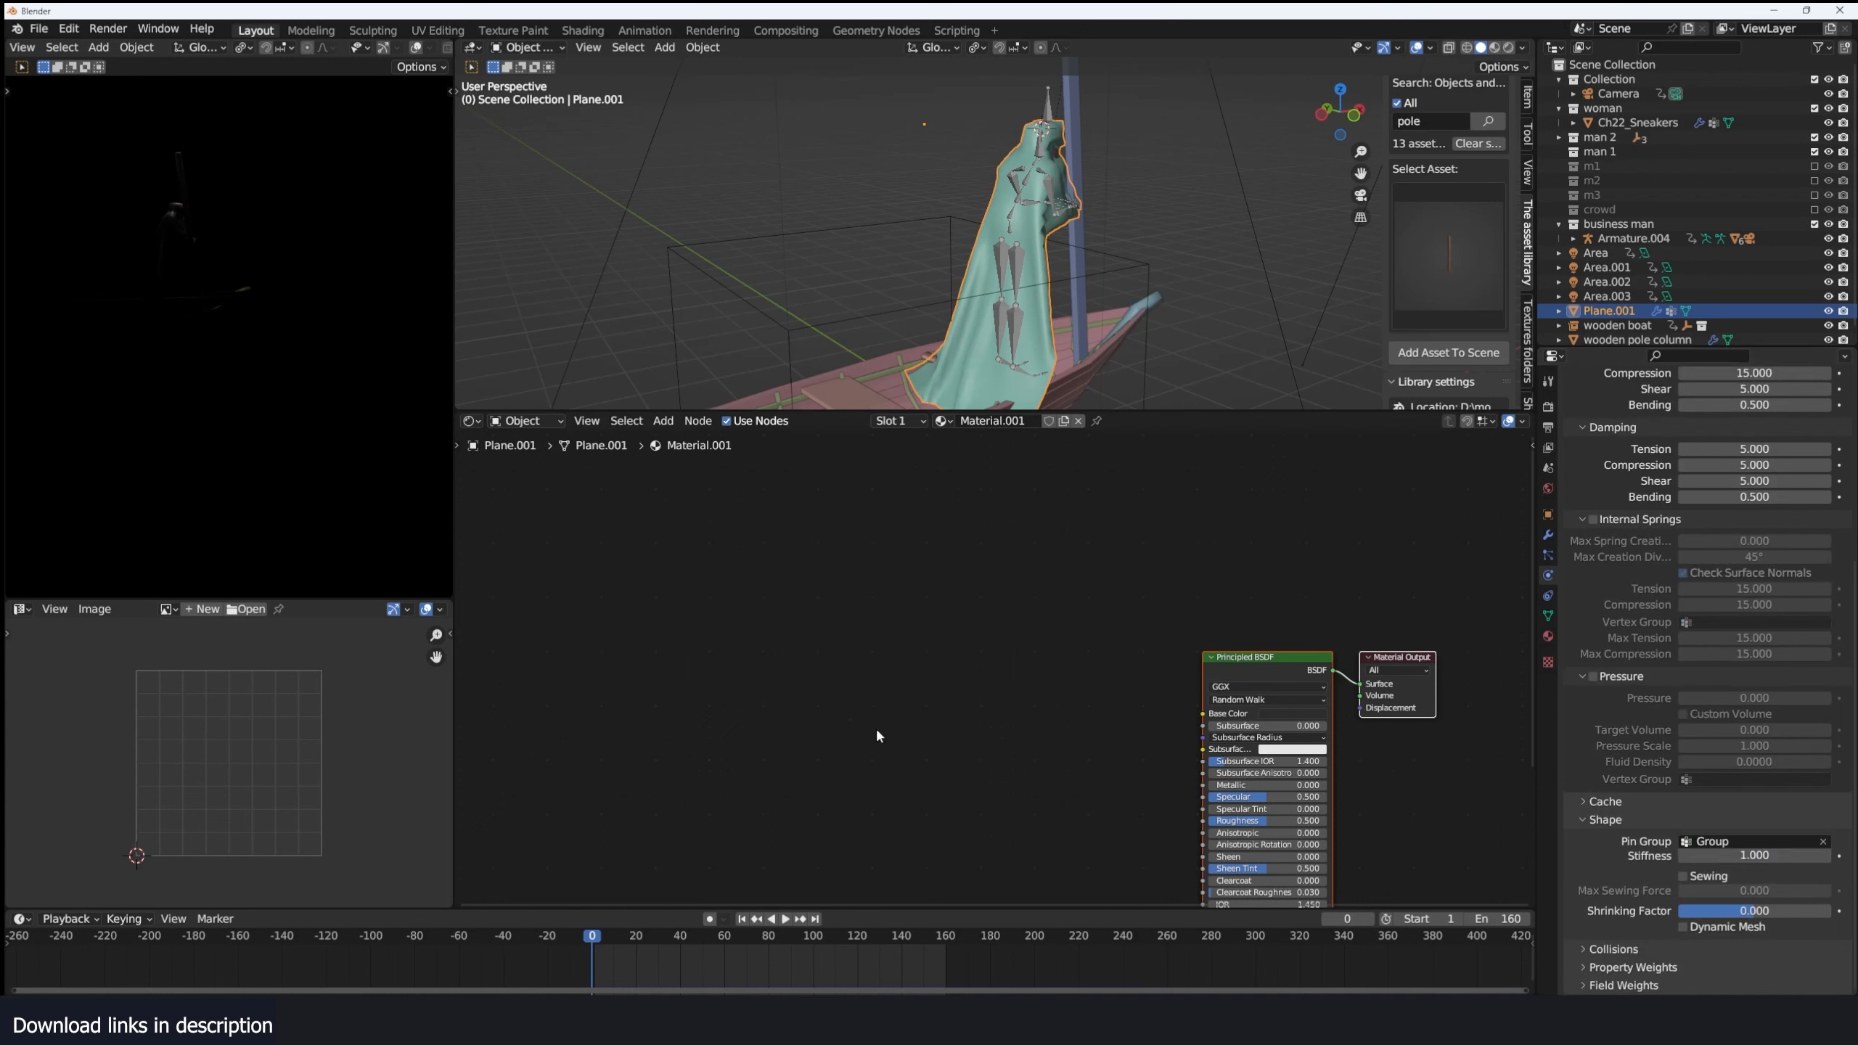
pyautogui.press('space')
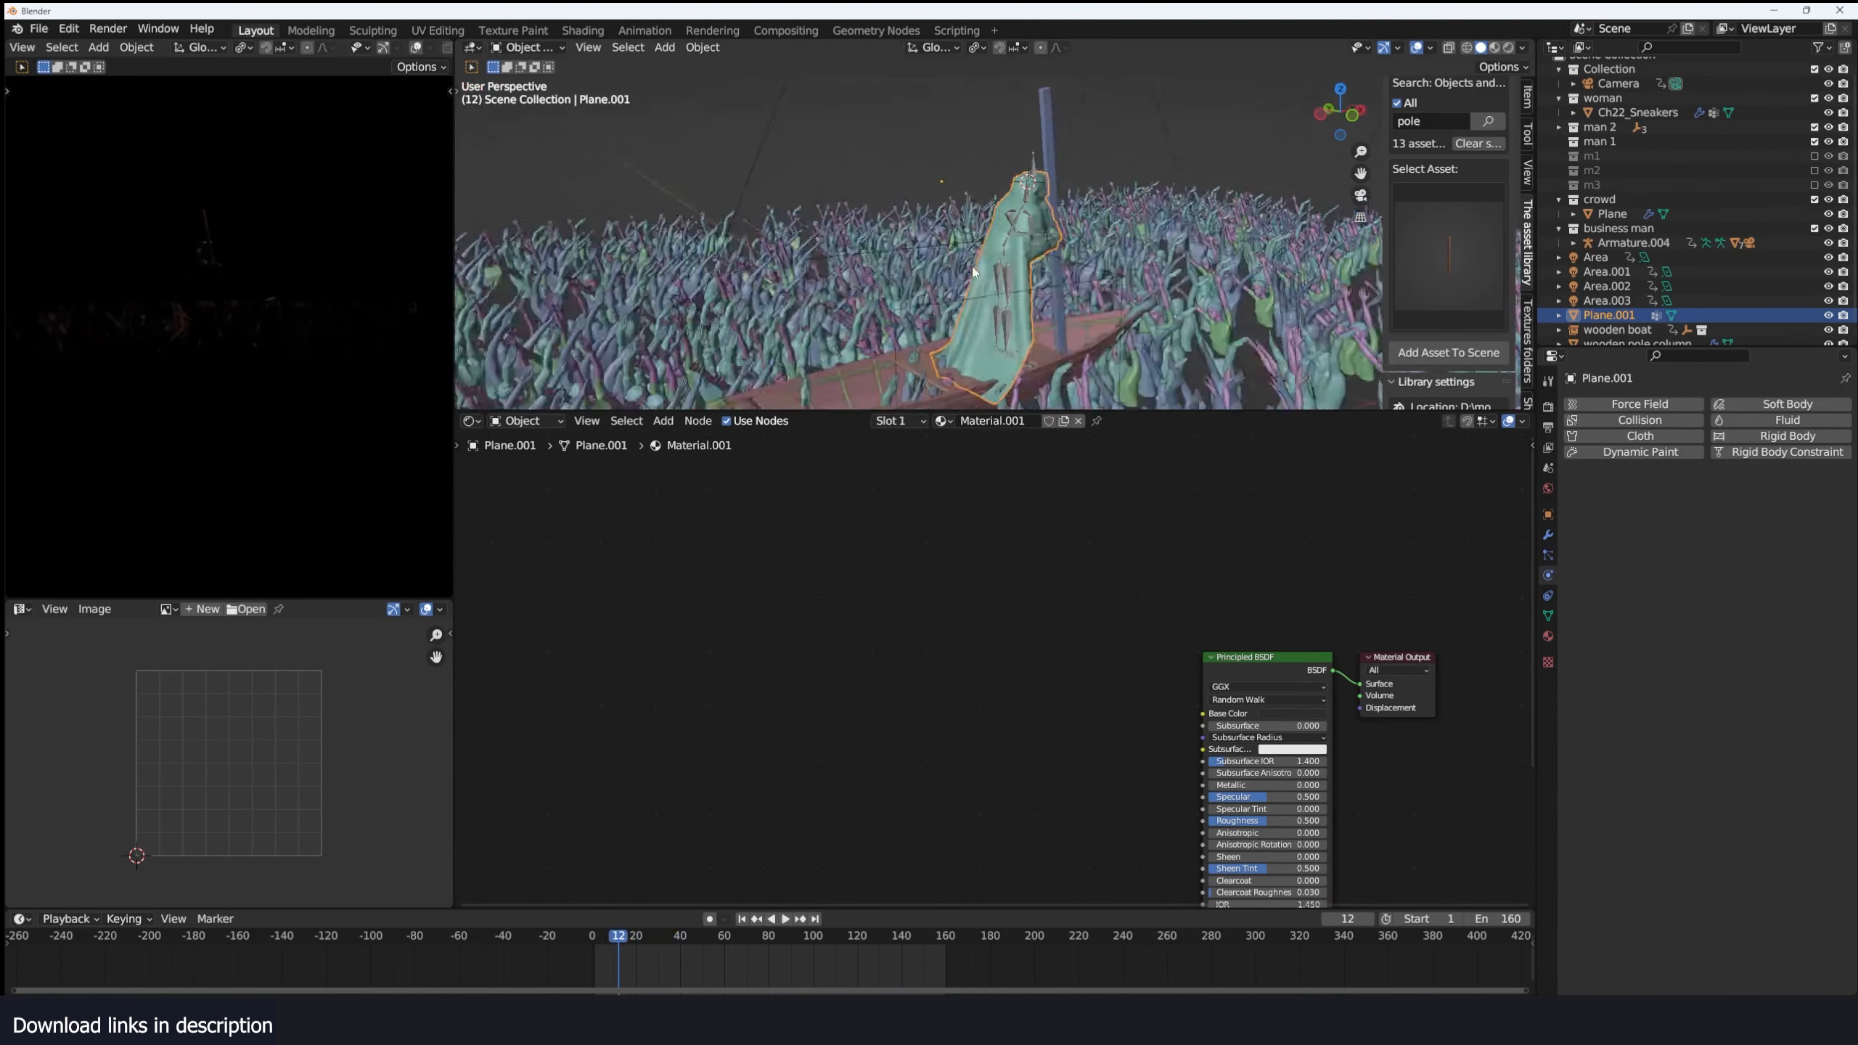
# Parent the cape, the man's armature and the pole to the boat's target empty, and play the animation to check them.
pyautogui.moveTo(1038, 241); pyautogui.dragTo(984, 212, button='middle')
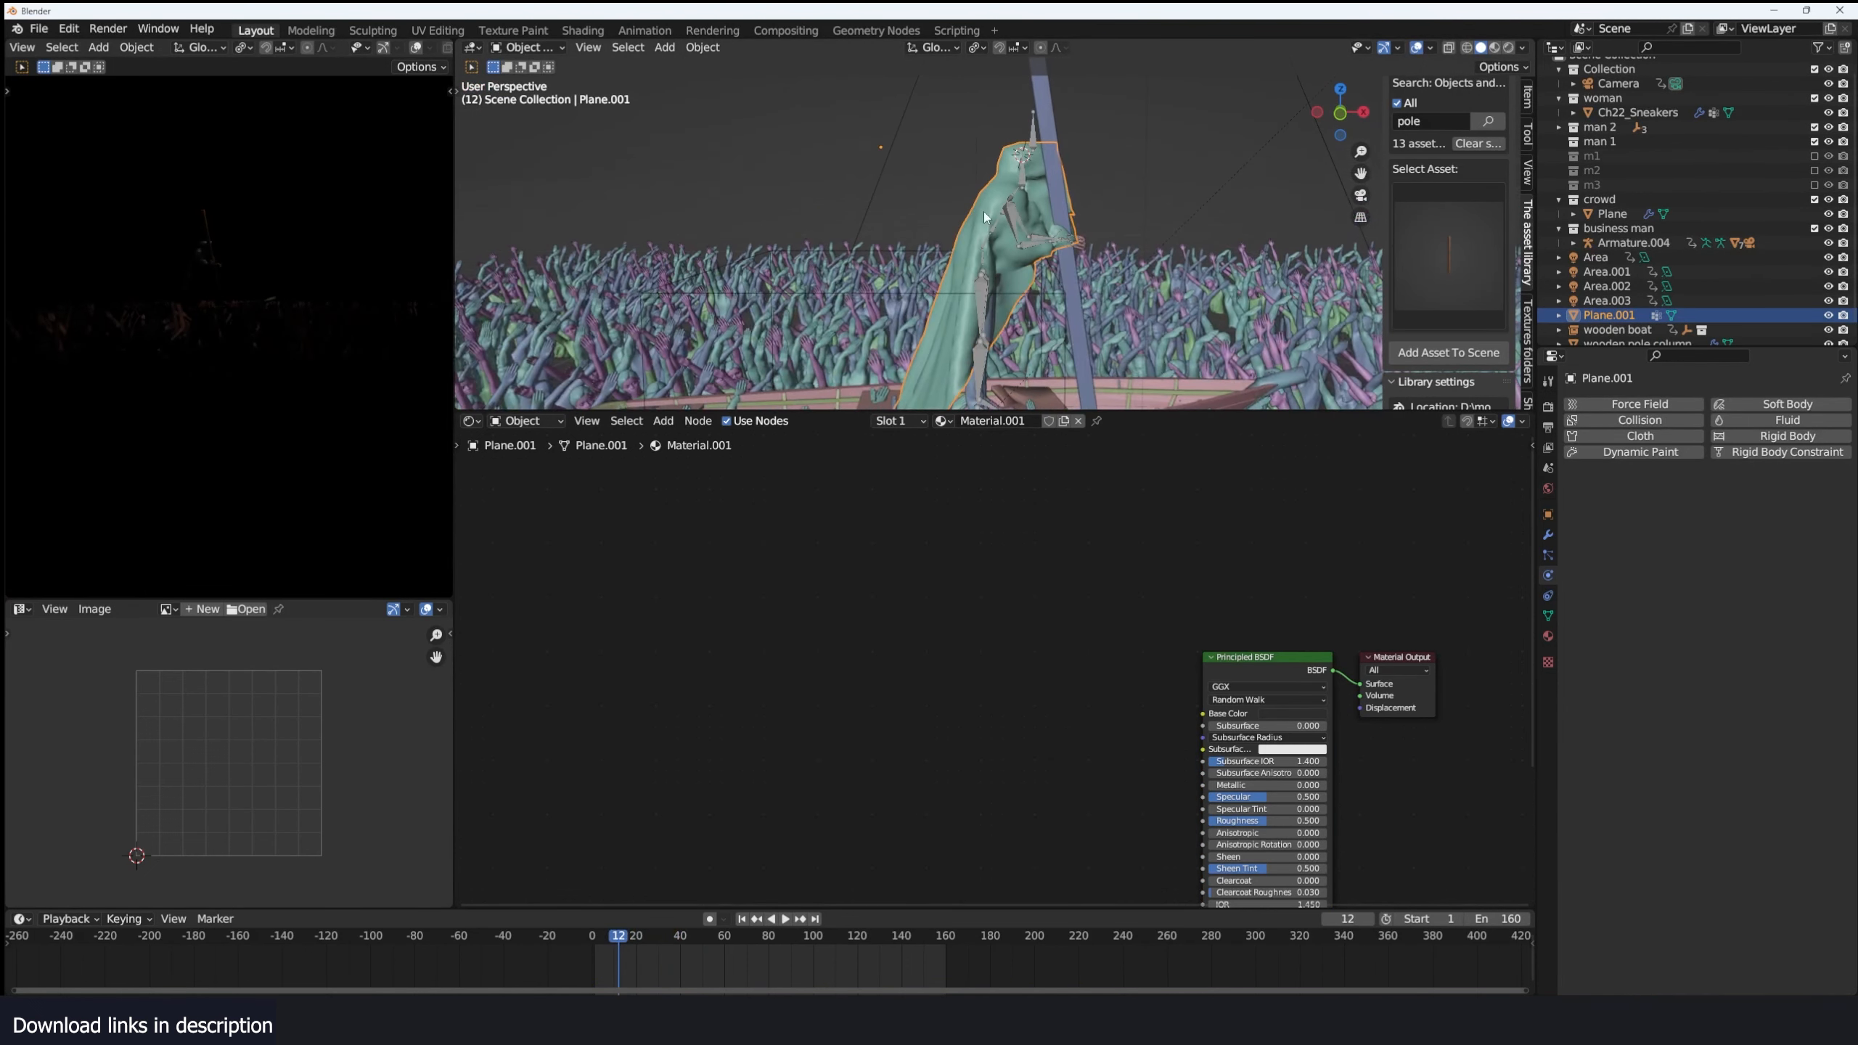
pyautogui.keyDown('shift'); pyautogui.click(1022, 224); pyautogui.keyUp('shift')
pyautogui.keyDown('shift'); pyautogui.click(1057, 291); pyautogui.keyUp('shift')
pyautogui.keyDown('shift'); pyautogui.click(1062, 290); pyautogui.keyUp('shift')
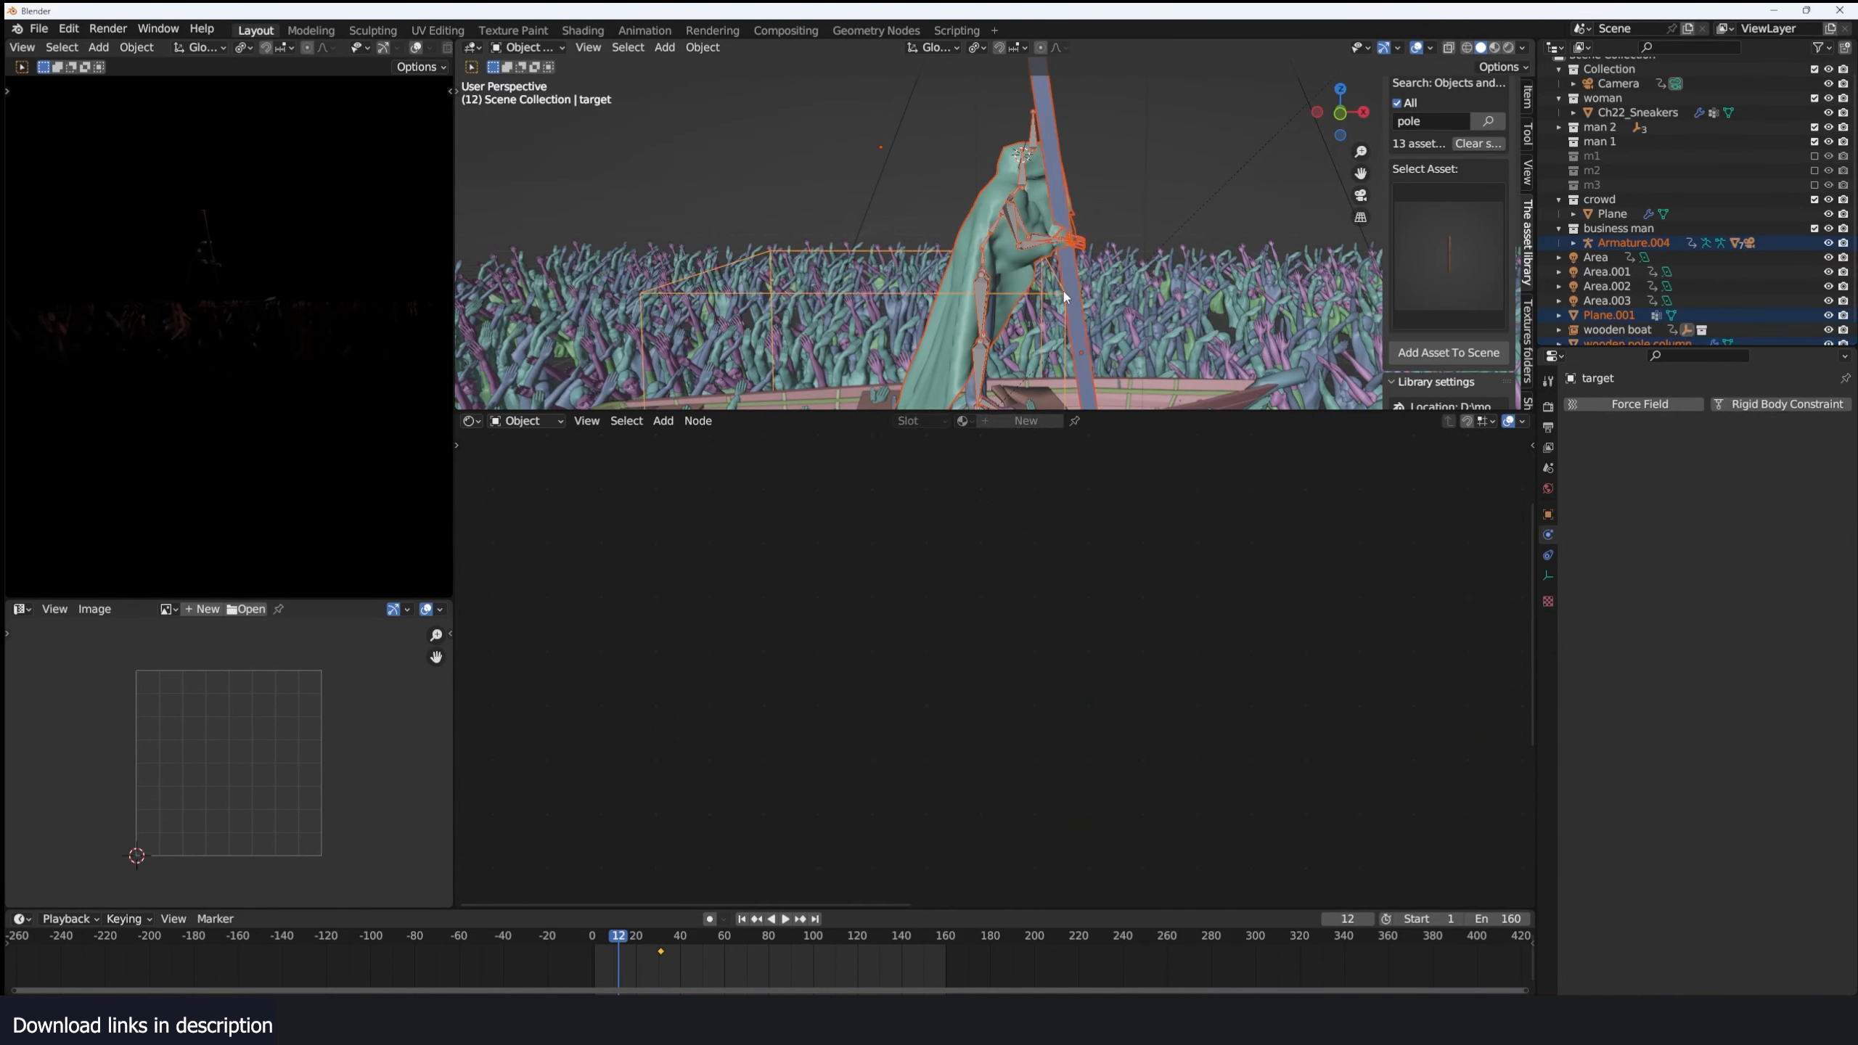
pyautogui.hotkey('ctrl', 'p')
pyautogui.click(907, 291)
pyautogui.press('space')
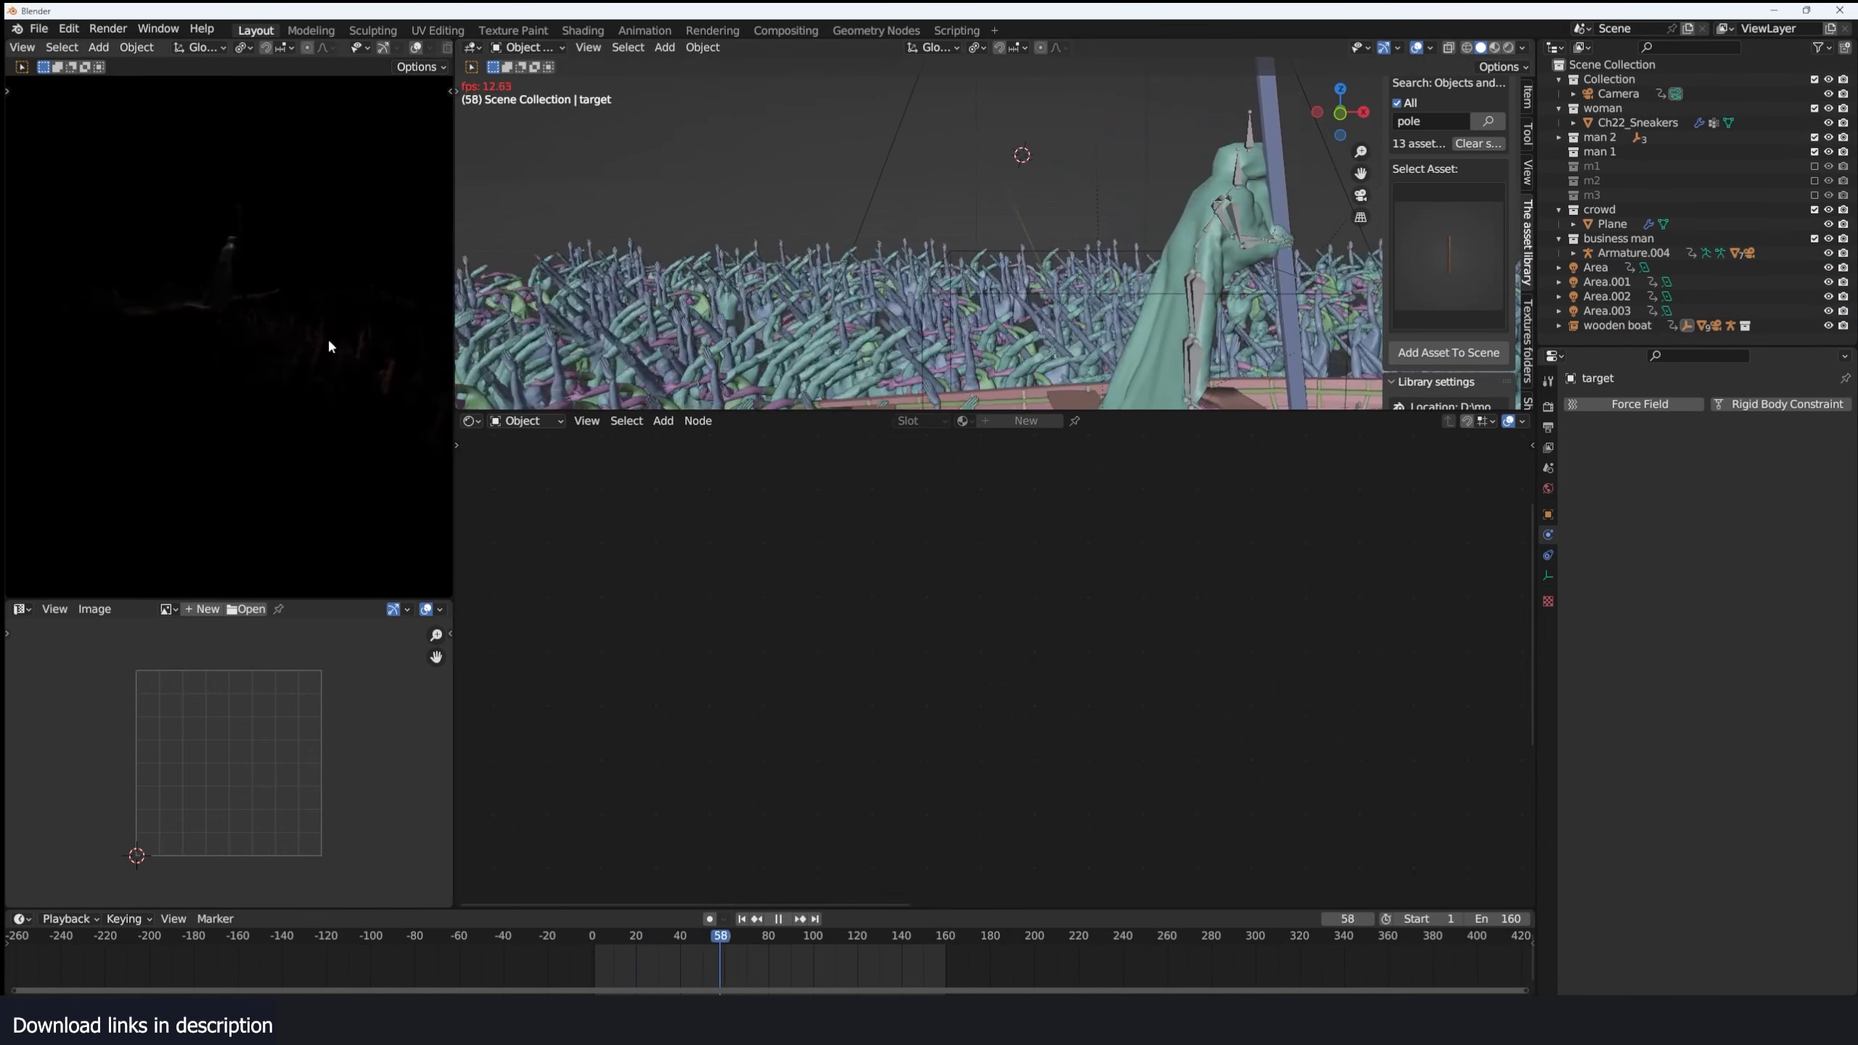
pyautogui.press('space')
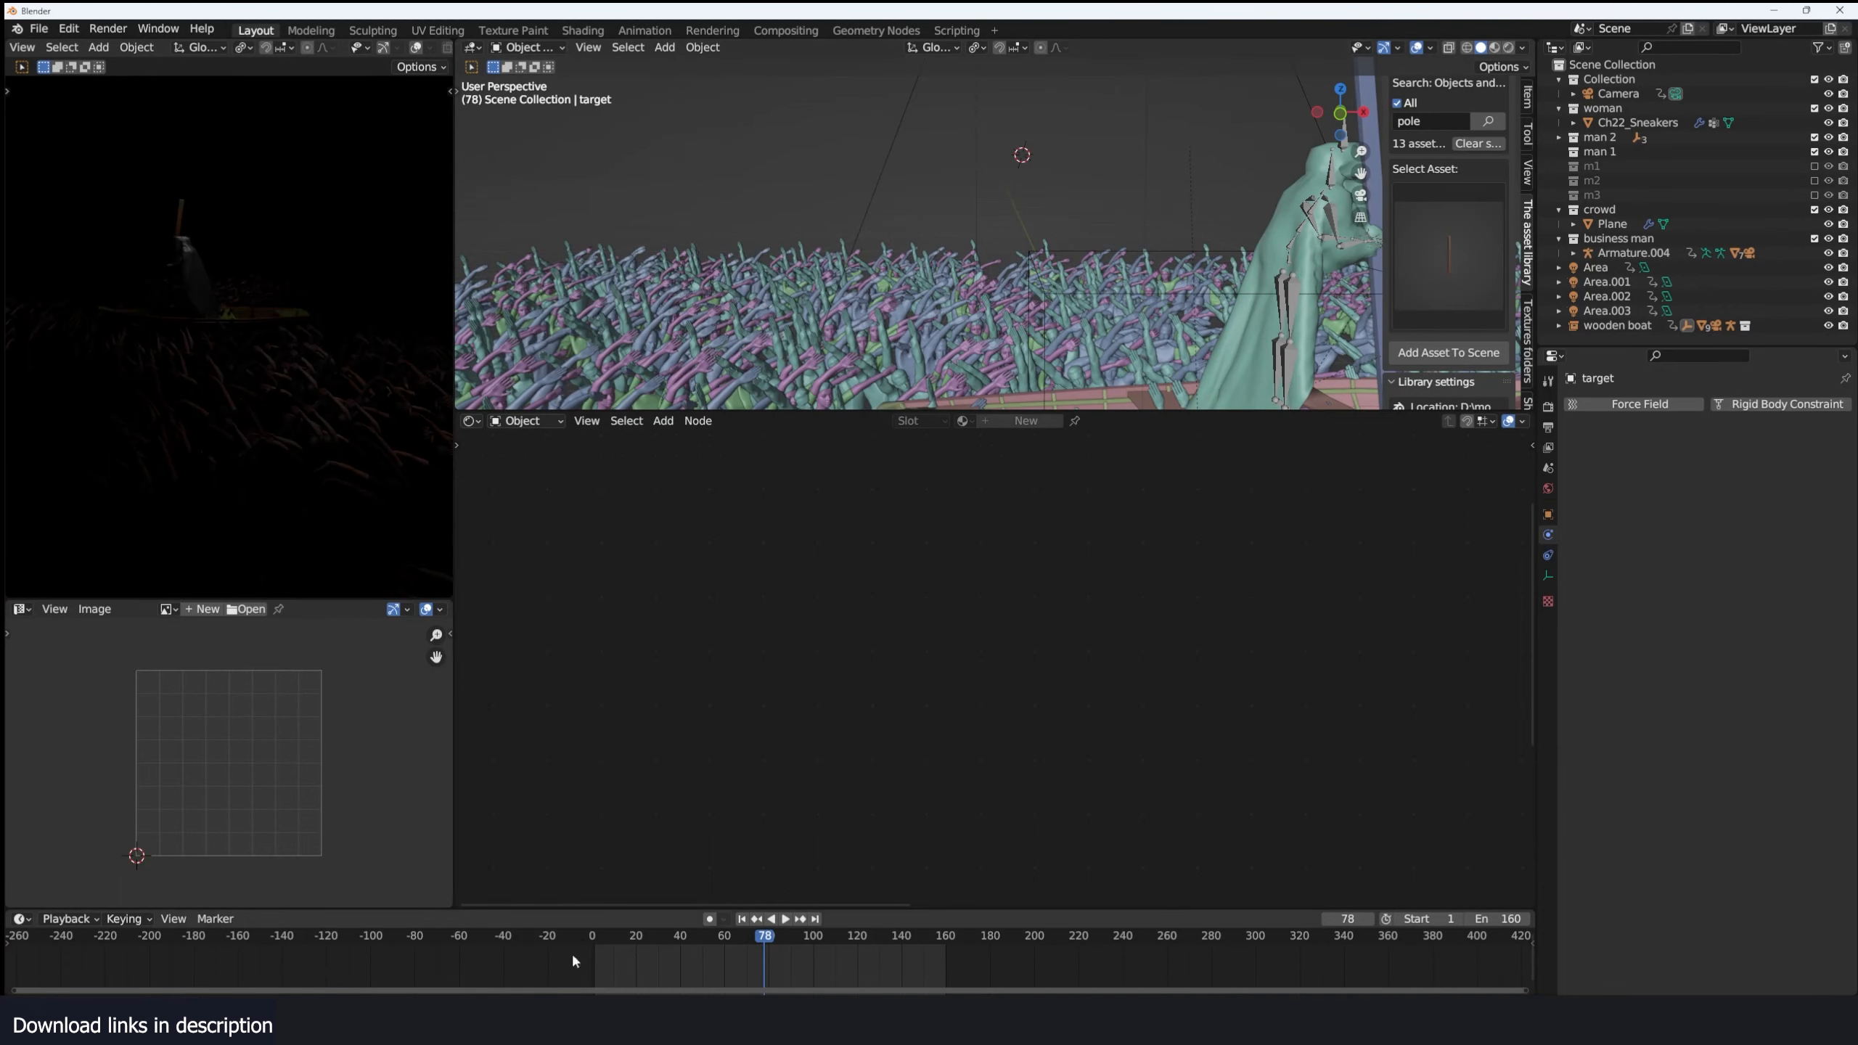
# Switch to the Blender window with hands wave.blend and examine its cloaked man, boat, crowd and sky planes.
pyautogui.click(361, 1017)
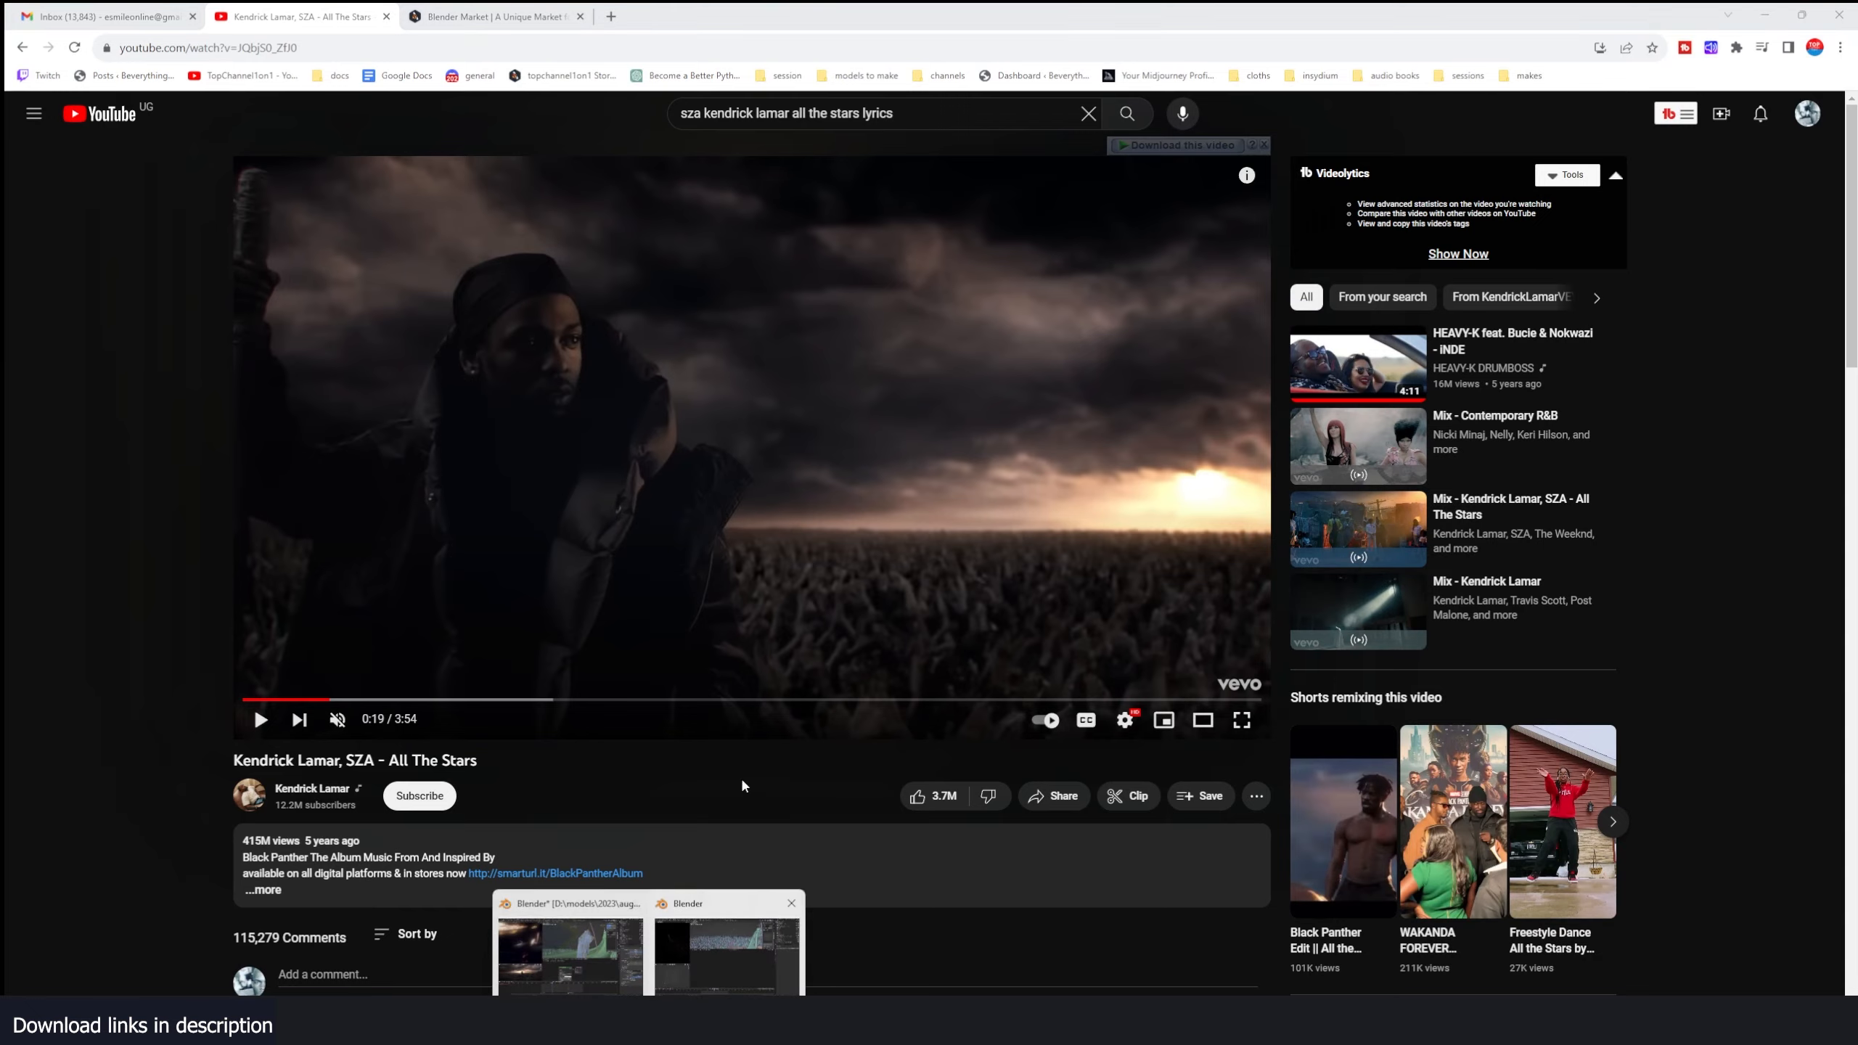
pyautogui.click(644, 977)
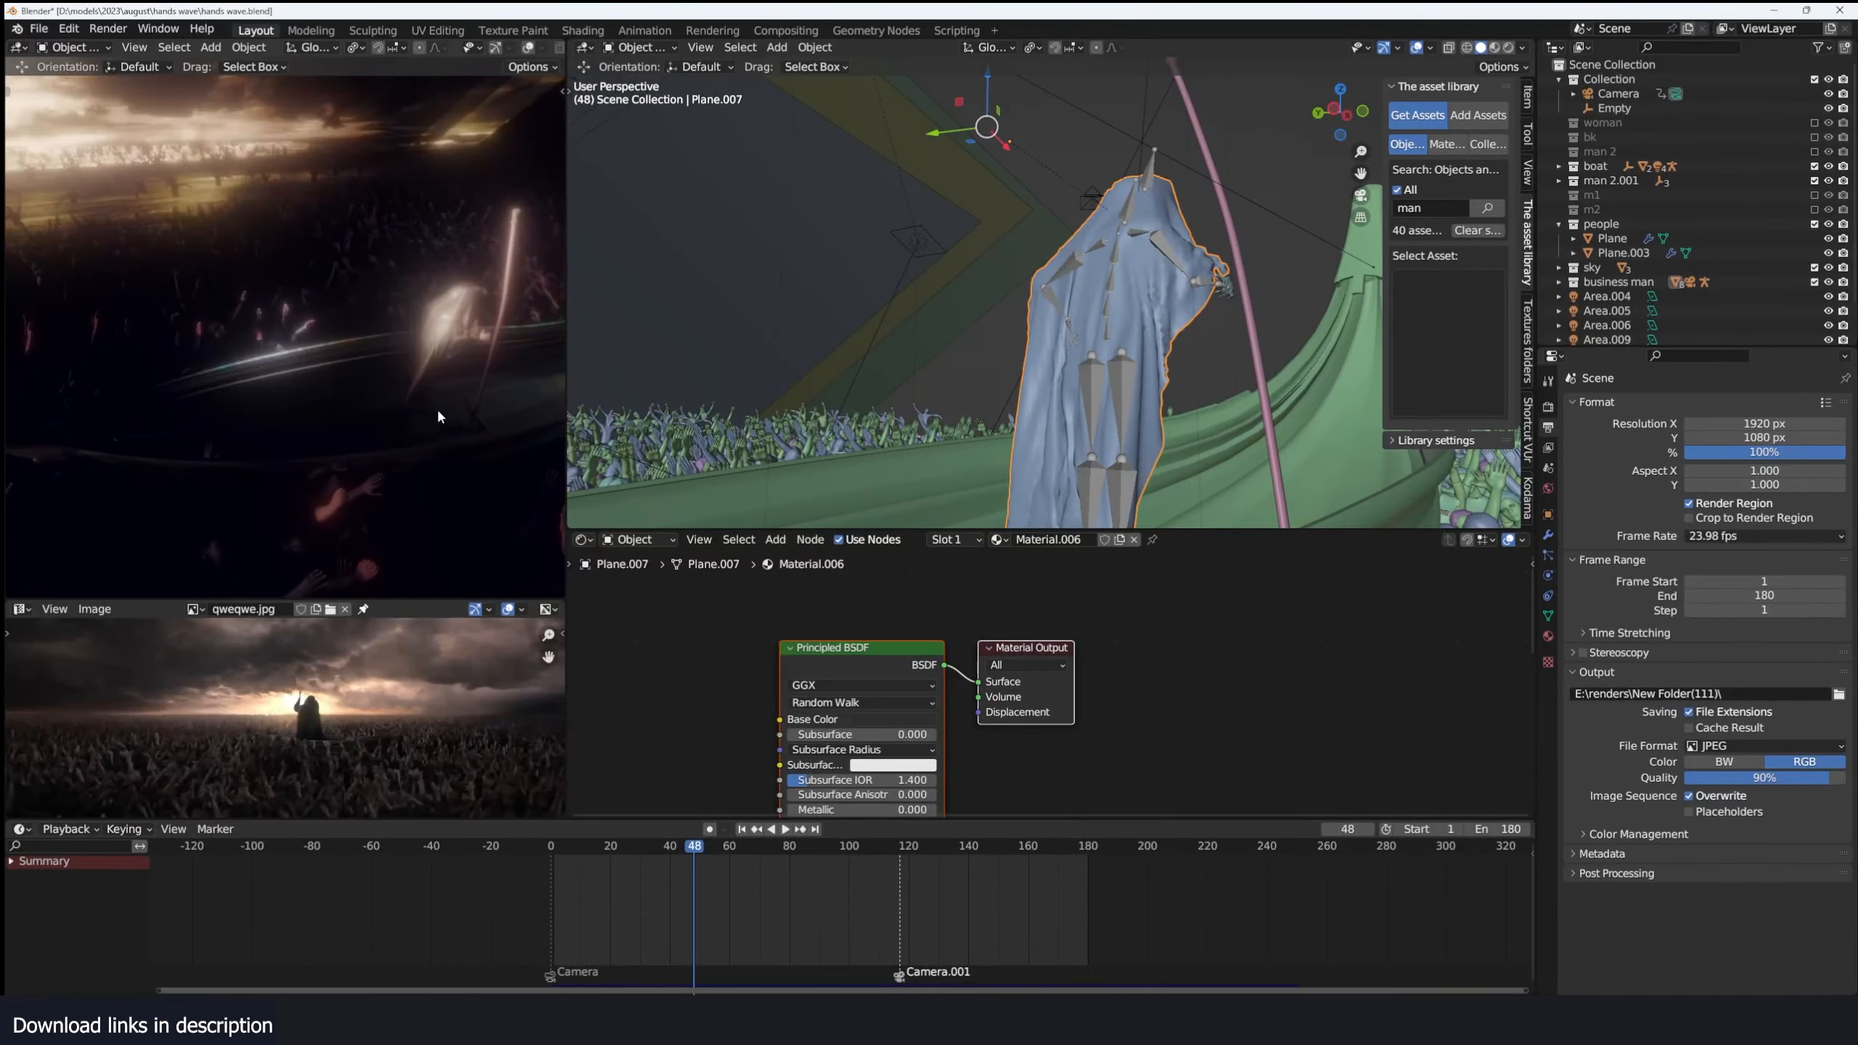
pyautogui.scroll(-4, 435, 408)
pyautogui.scroll(-6, 1024, 308)
pyautogui.moveTo(1037, 311); pyautogui.dragTo(877, 333, button='middle')
pyautogui.scroll(-6, 1021, 328)
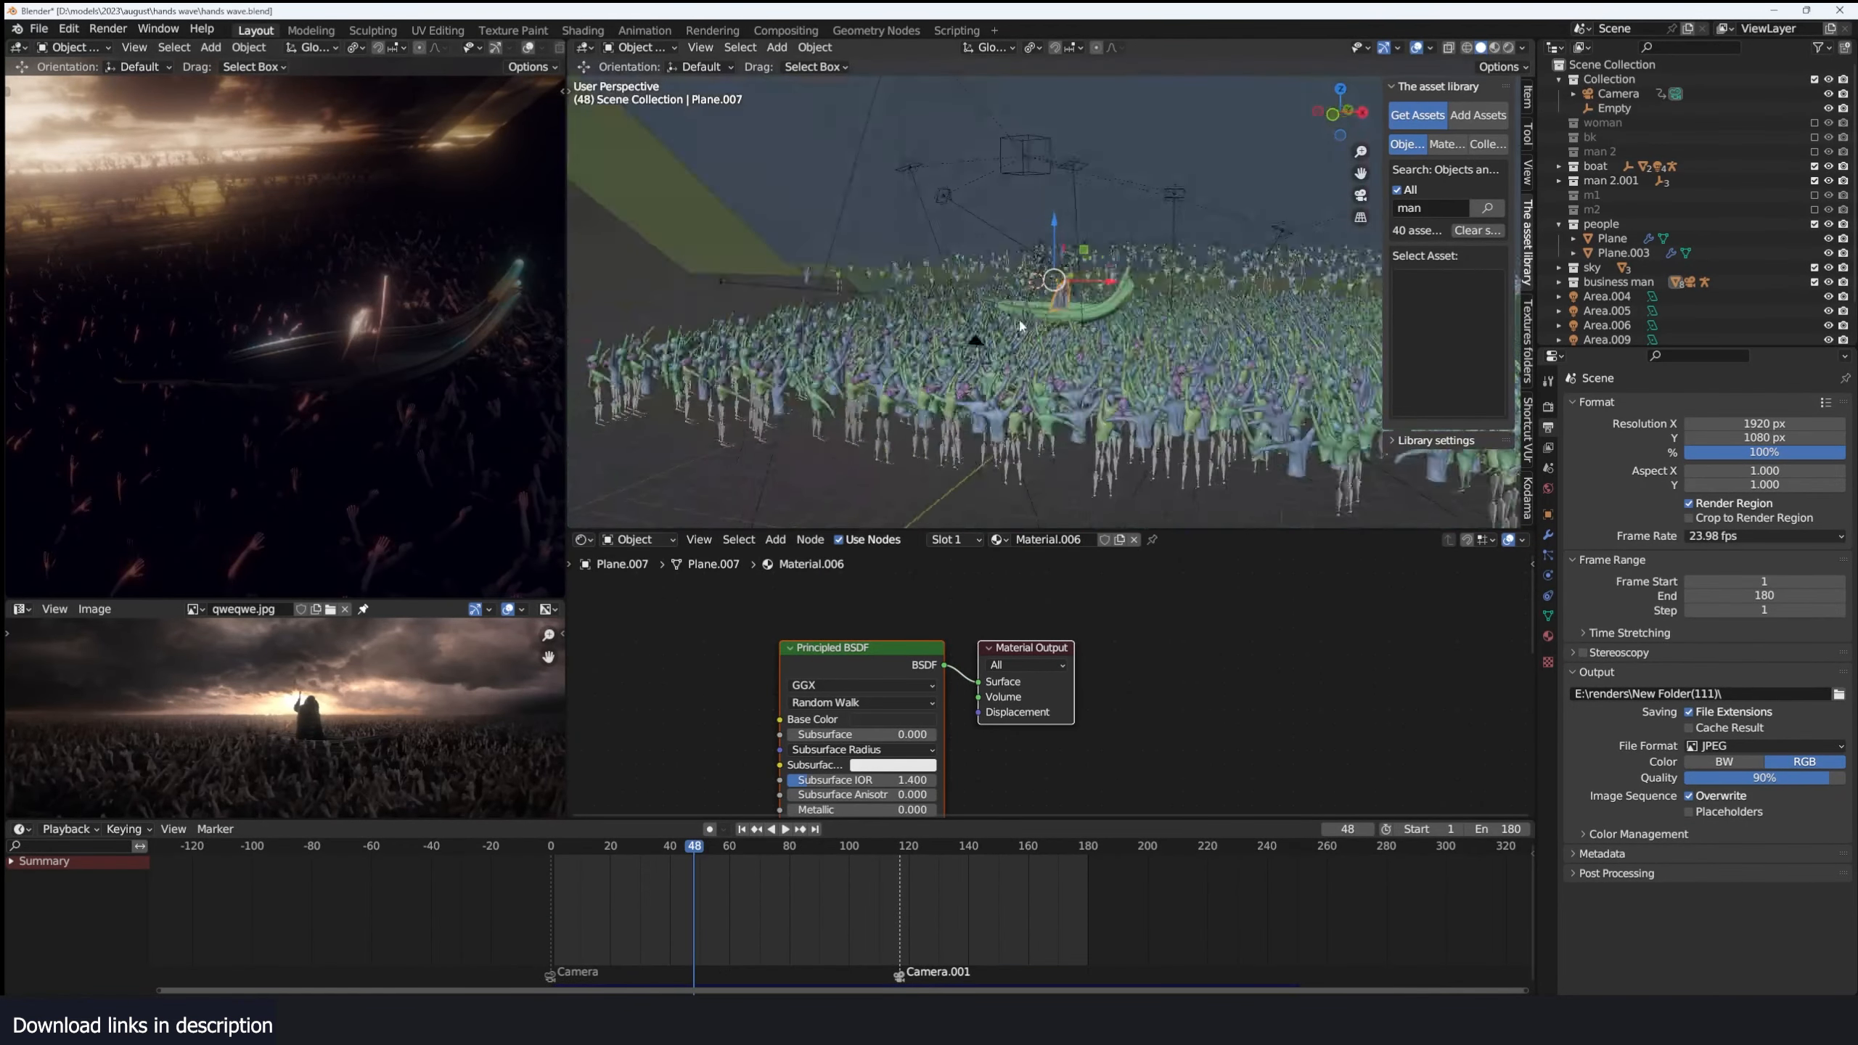
pyautogui.moveTo(1243, 312); pyautogui.dragTo(1024, 308, button='middle')
pyautogui.scroll(-7, 1150, 300)
pyautogui.moveTo(1150, 300); pyautogui.dragTo(1046, 317, button='middle')
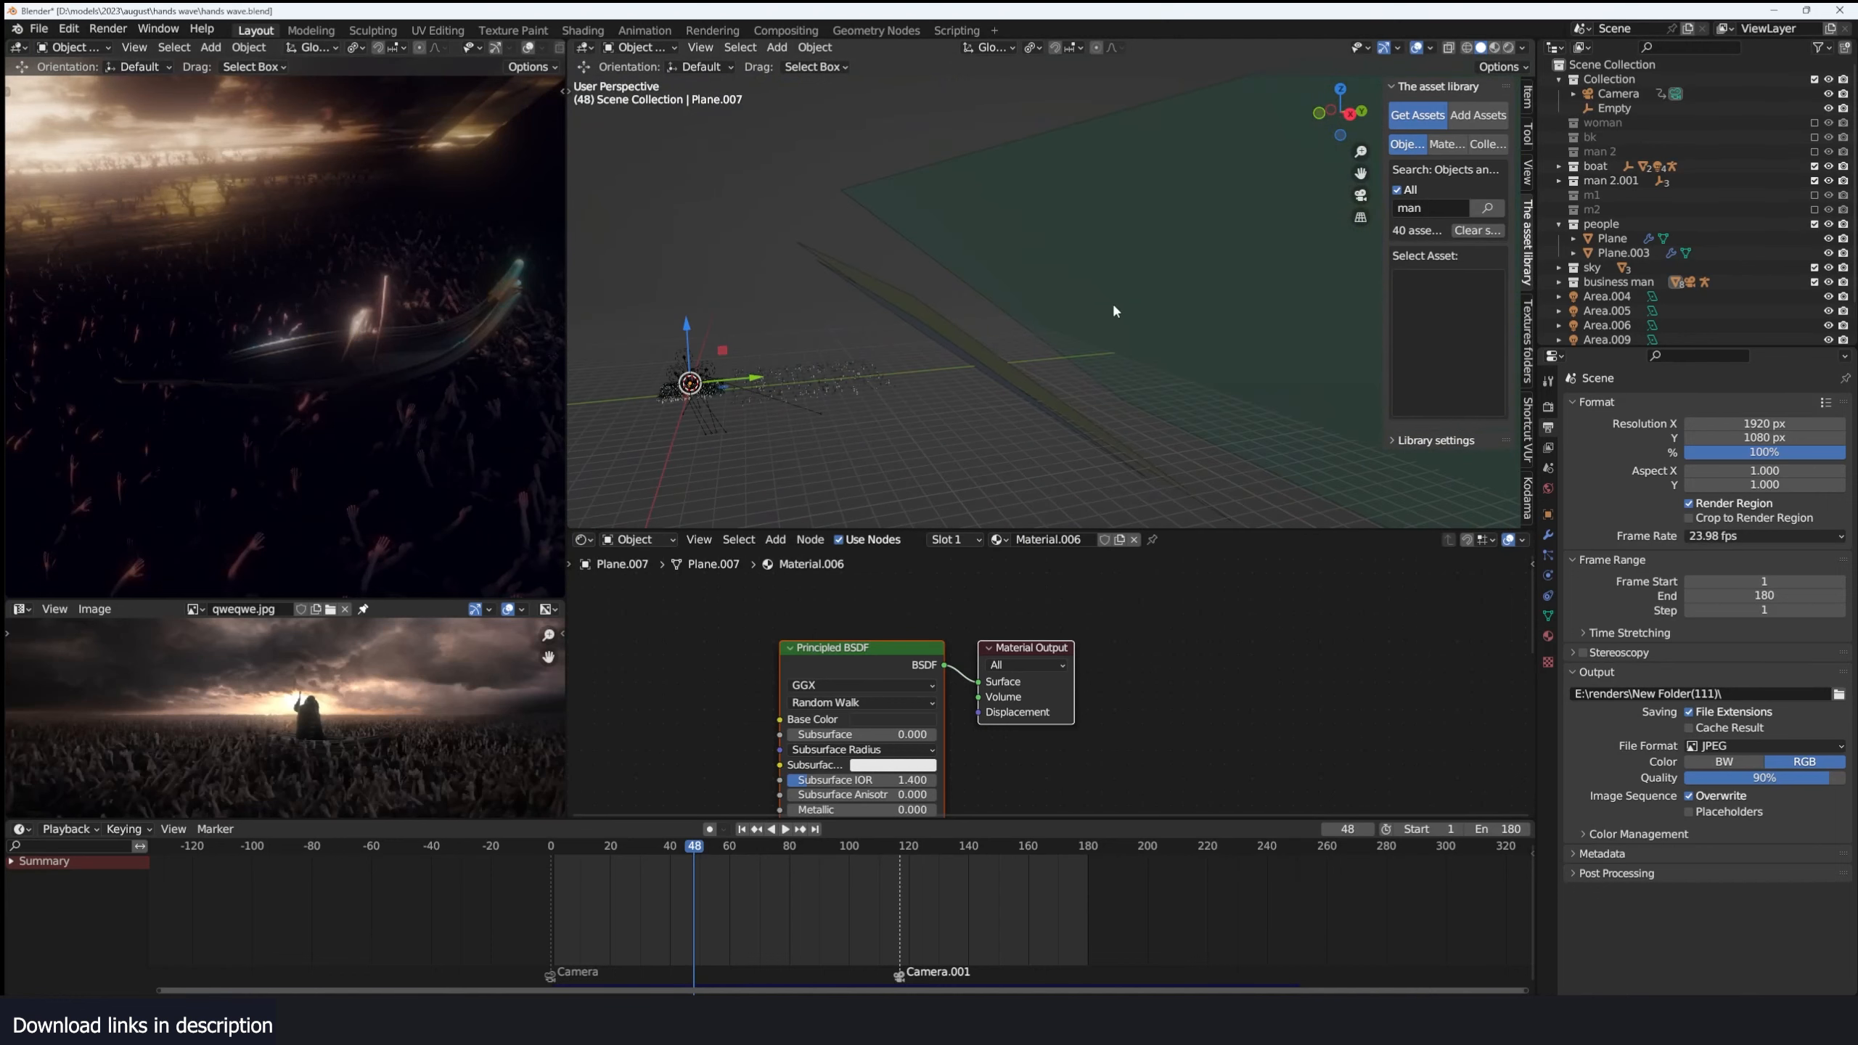
# Select the large sky plane behind the crowd and show the viewport in Material Preview shading.
pyautogui.click(1237, 227)
pyautogui.press('z')
pyautogui.moveTo(1237, 242)
pyautogui.mouseDown(button='middle')
pyautogui.moveTo(1140, 252)
pyautogui.moveTo(1061, 293)
pyautogui.mouseUp(button='middle')
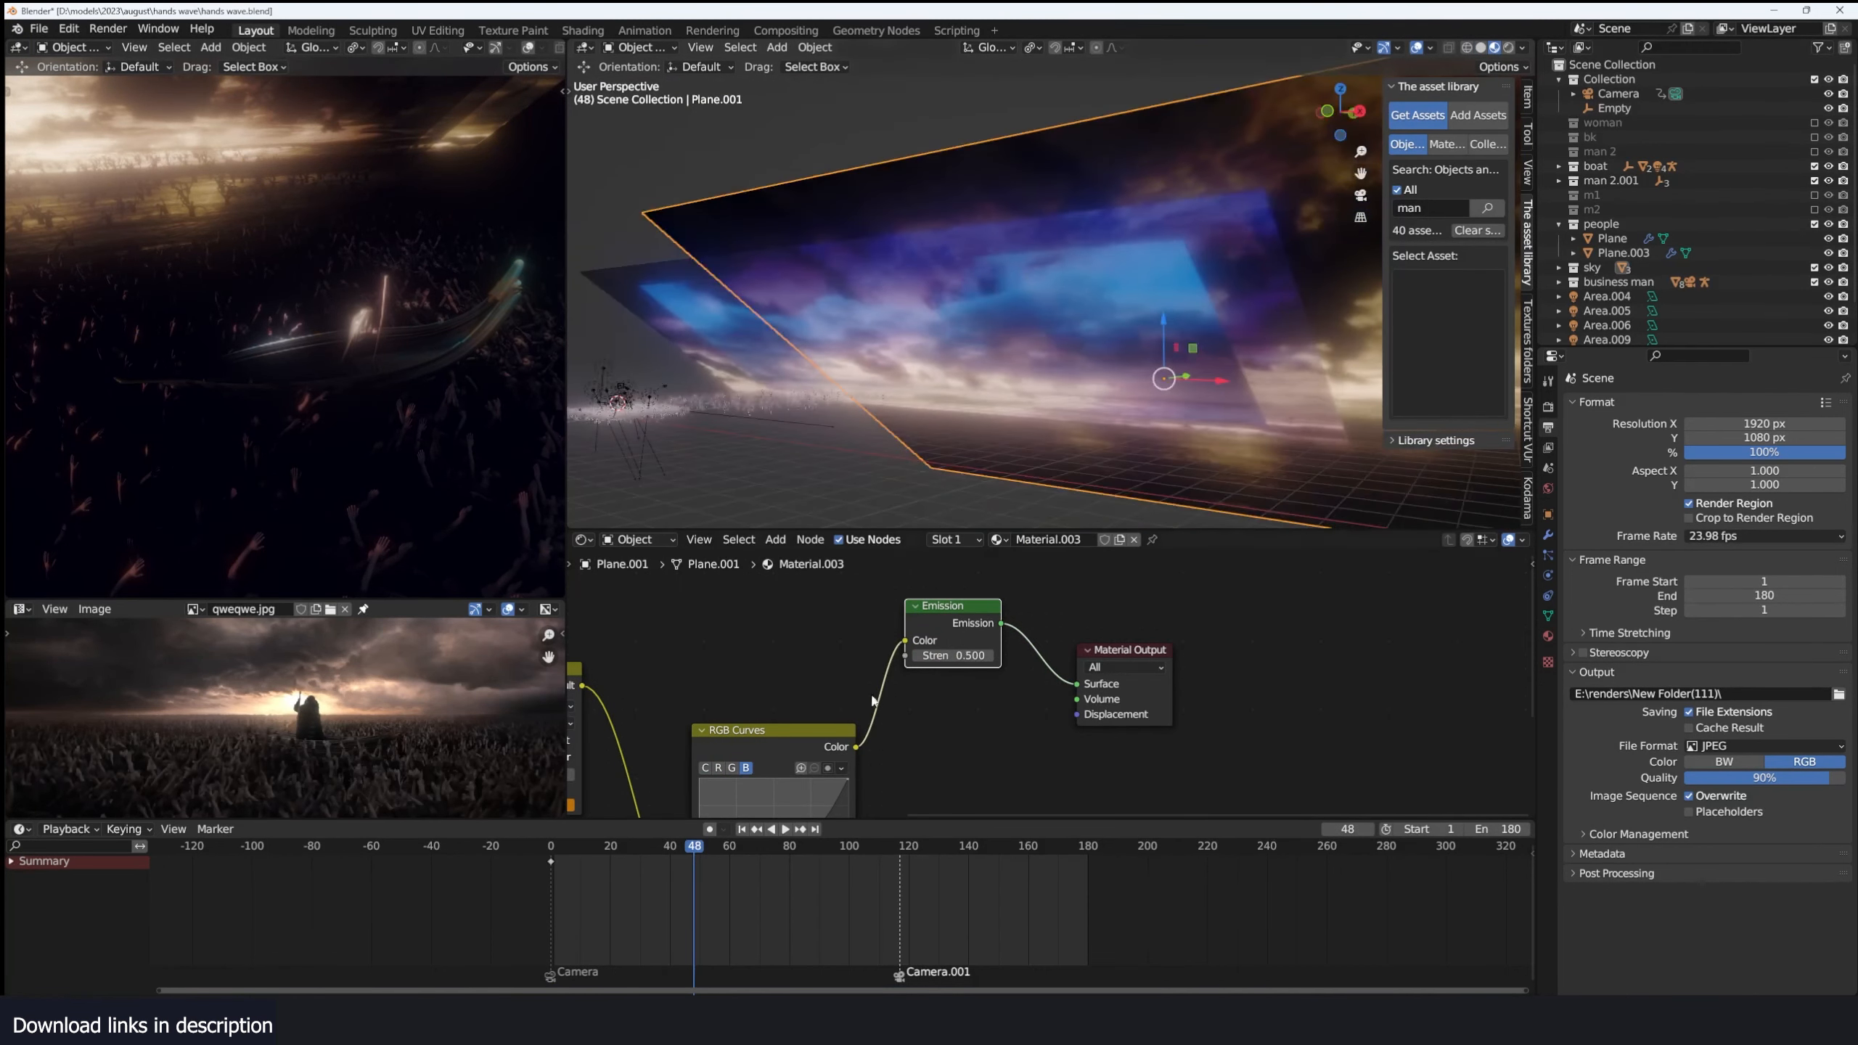
pyautogui.scroll(-3, 988, 680)
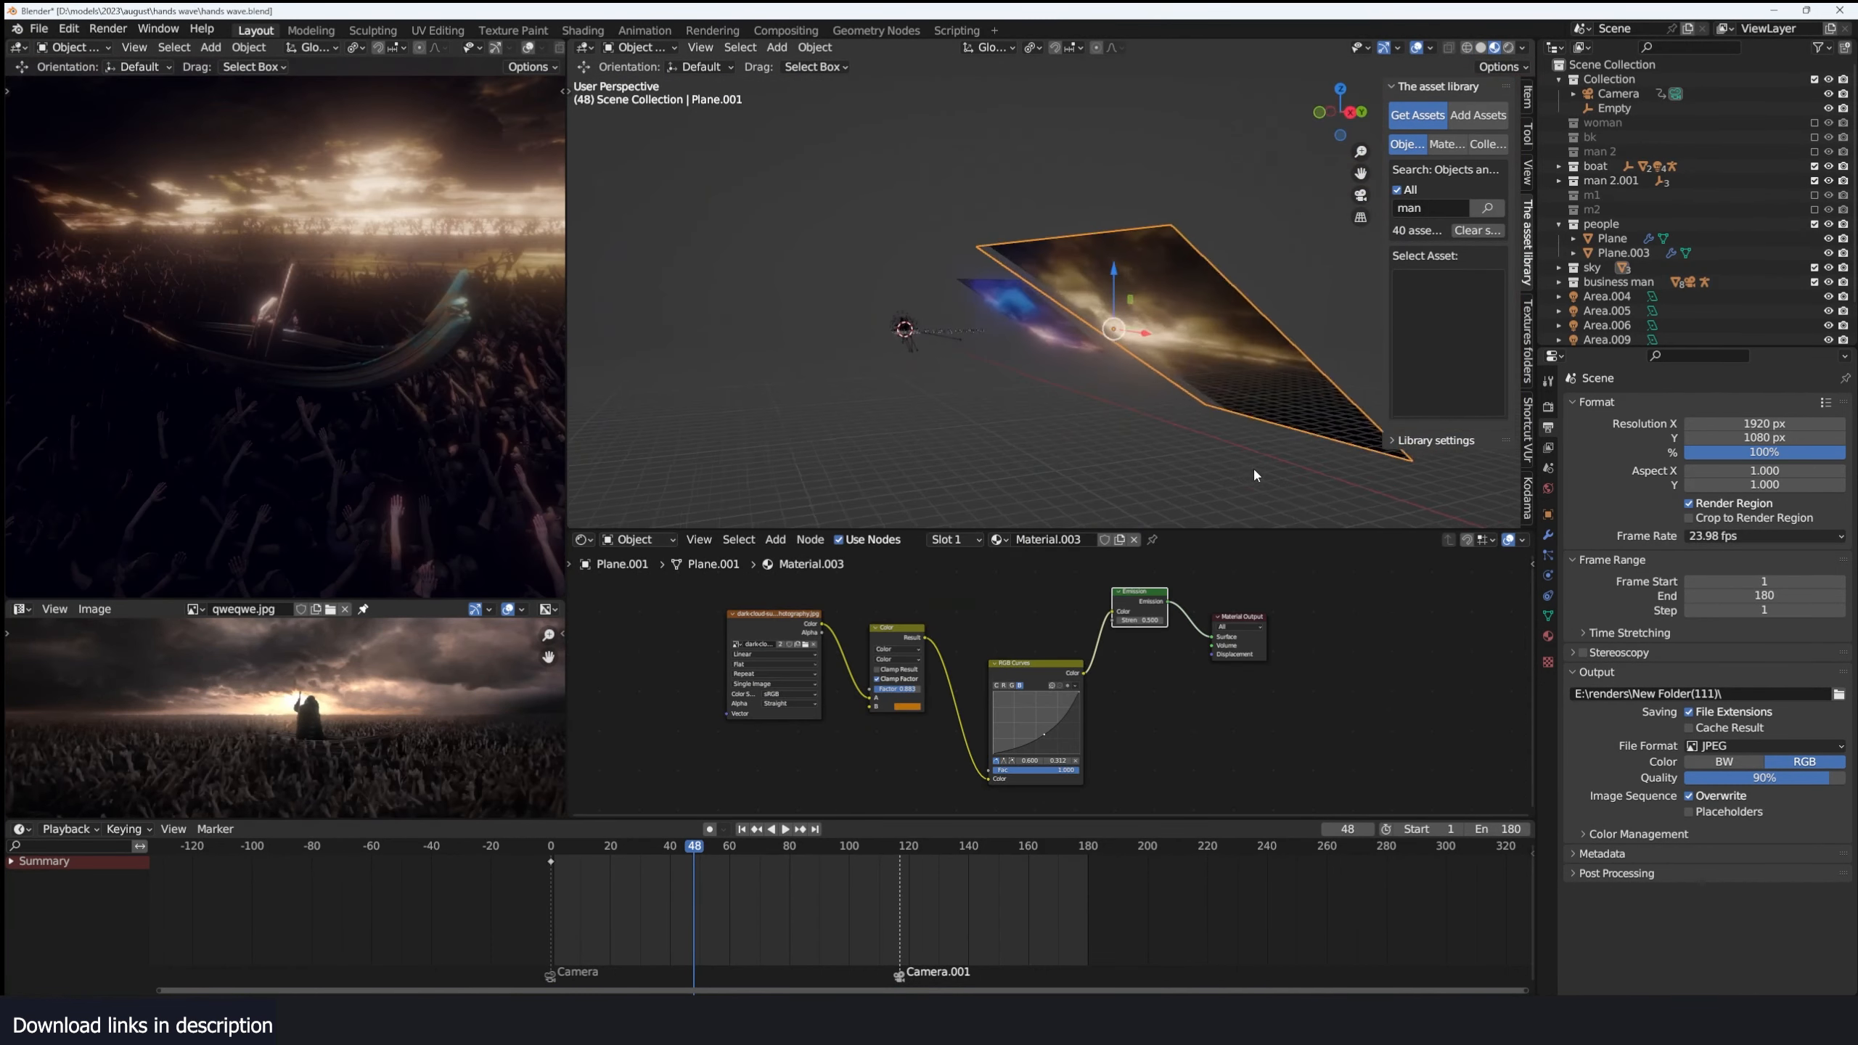
# Preview the sky material's dark-cloud image texture by linking it straight to the Material Output surface.
pyautogui.scroll(5, 1255, 476)
pyautogui.scroll(3, 850, 681)
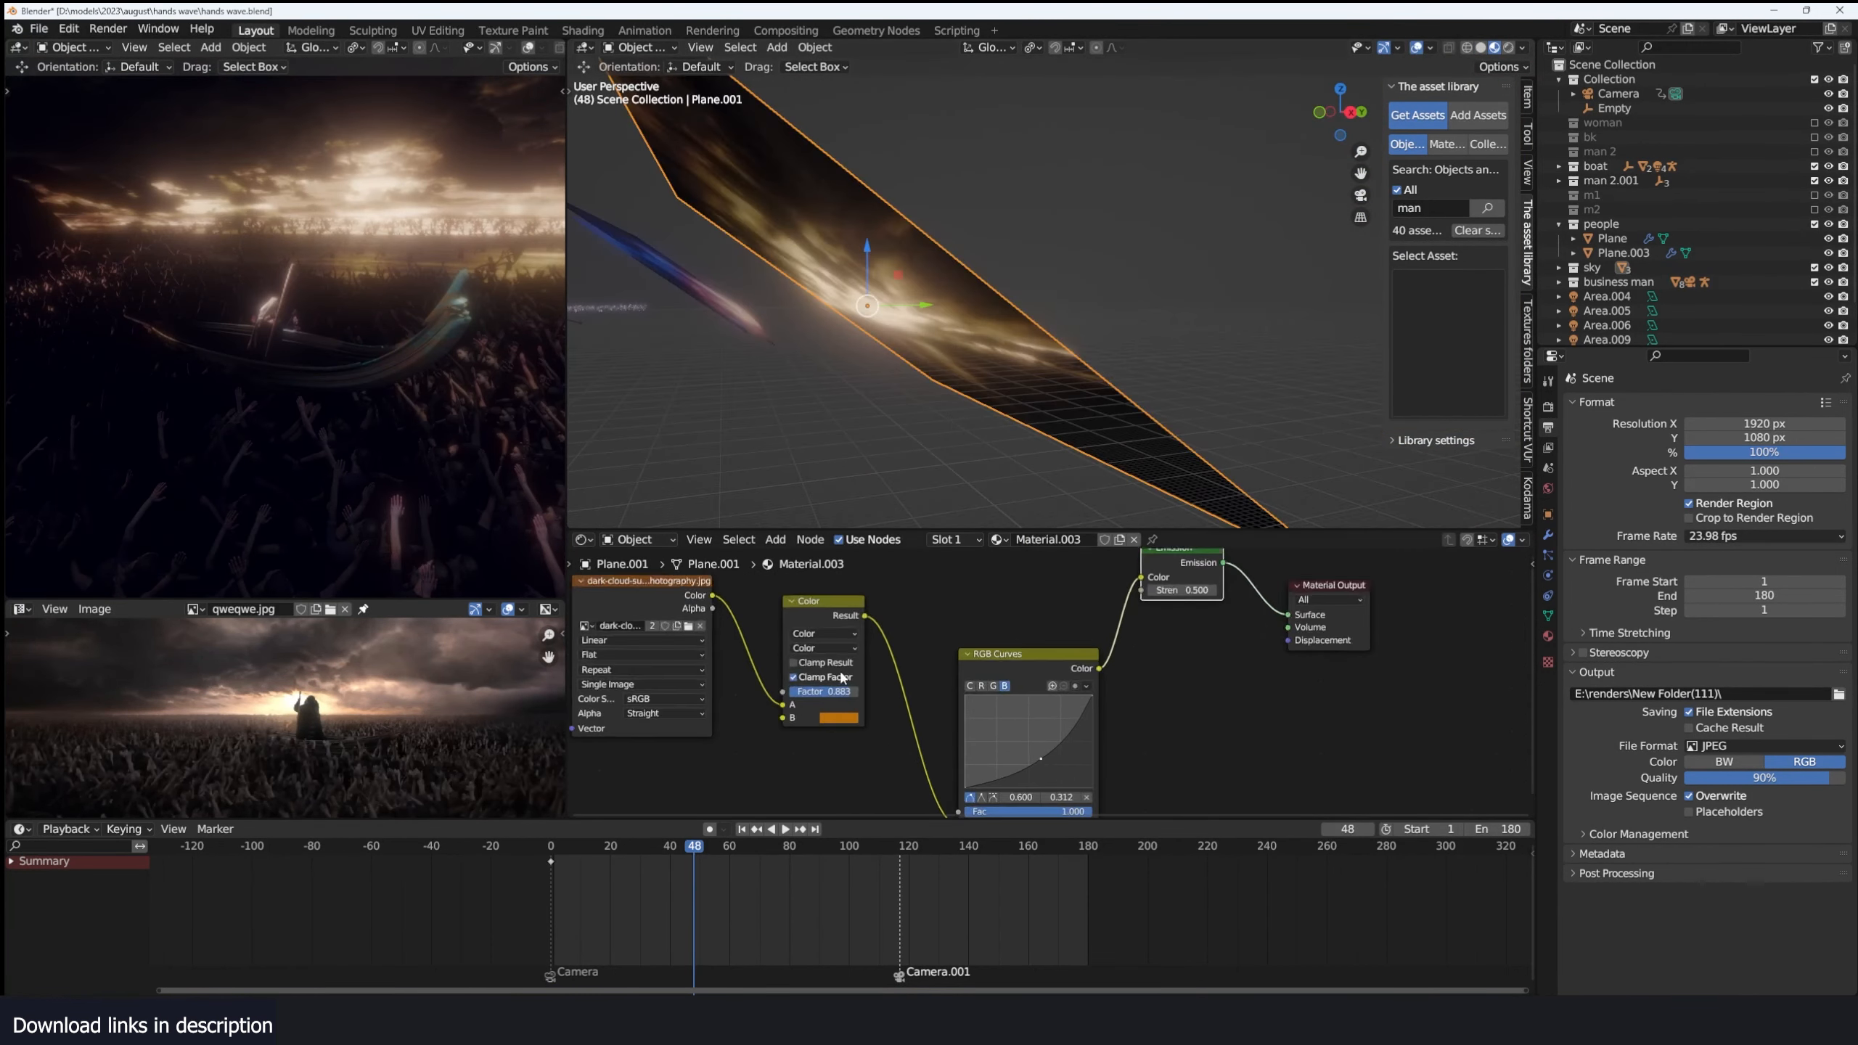
pyautogui.moveTo(850, 682); pyautogui.dragTo(888, 700, button='middle')
pyautogui.keyDown('ctrl'); pyautogui.keyDown('shift'); pyautogui.click(745, 635); pyautogui.keyUp('shift'); pyautogui.keyUp('ctrl')
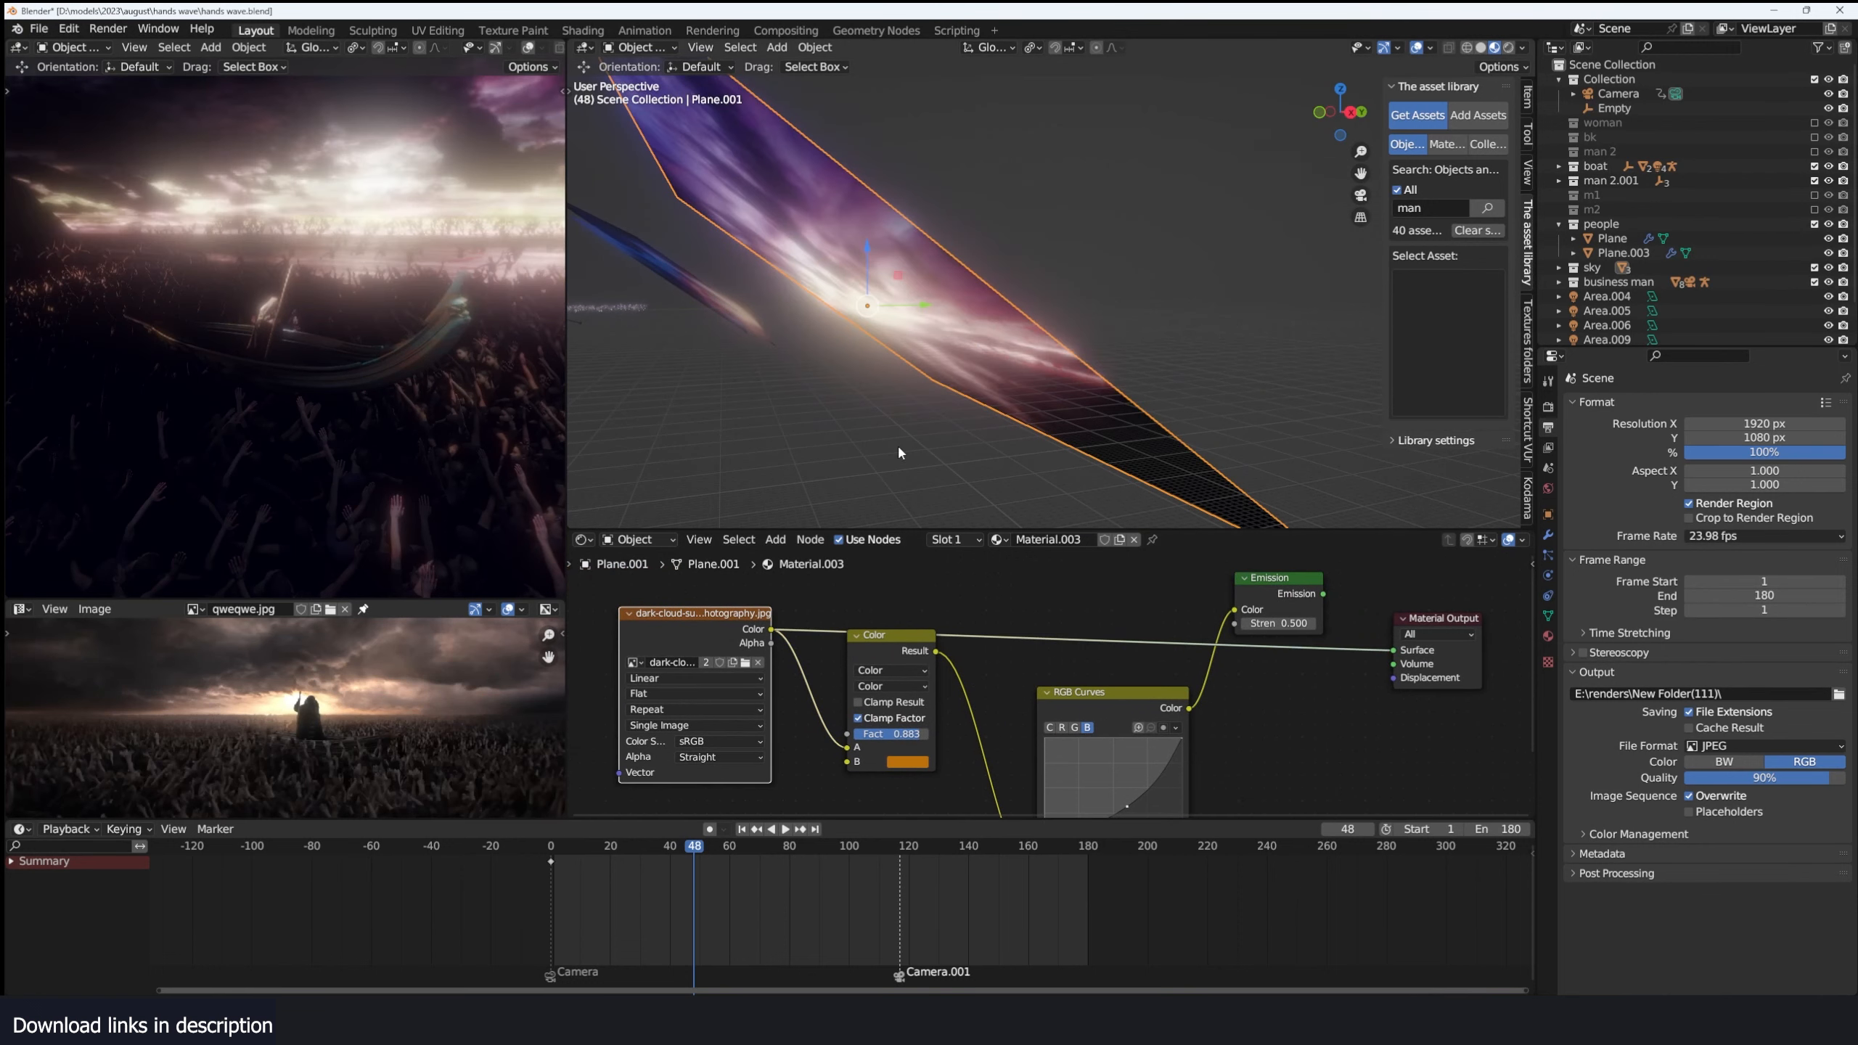
pyautogui.moveTo(900, 452); pyautogui.dragTo(1481, 469, button='middle')
# Turn off Bloom in the render settings and set the viewport compositor to Disabled.
pyautogui.click(1547, 409)
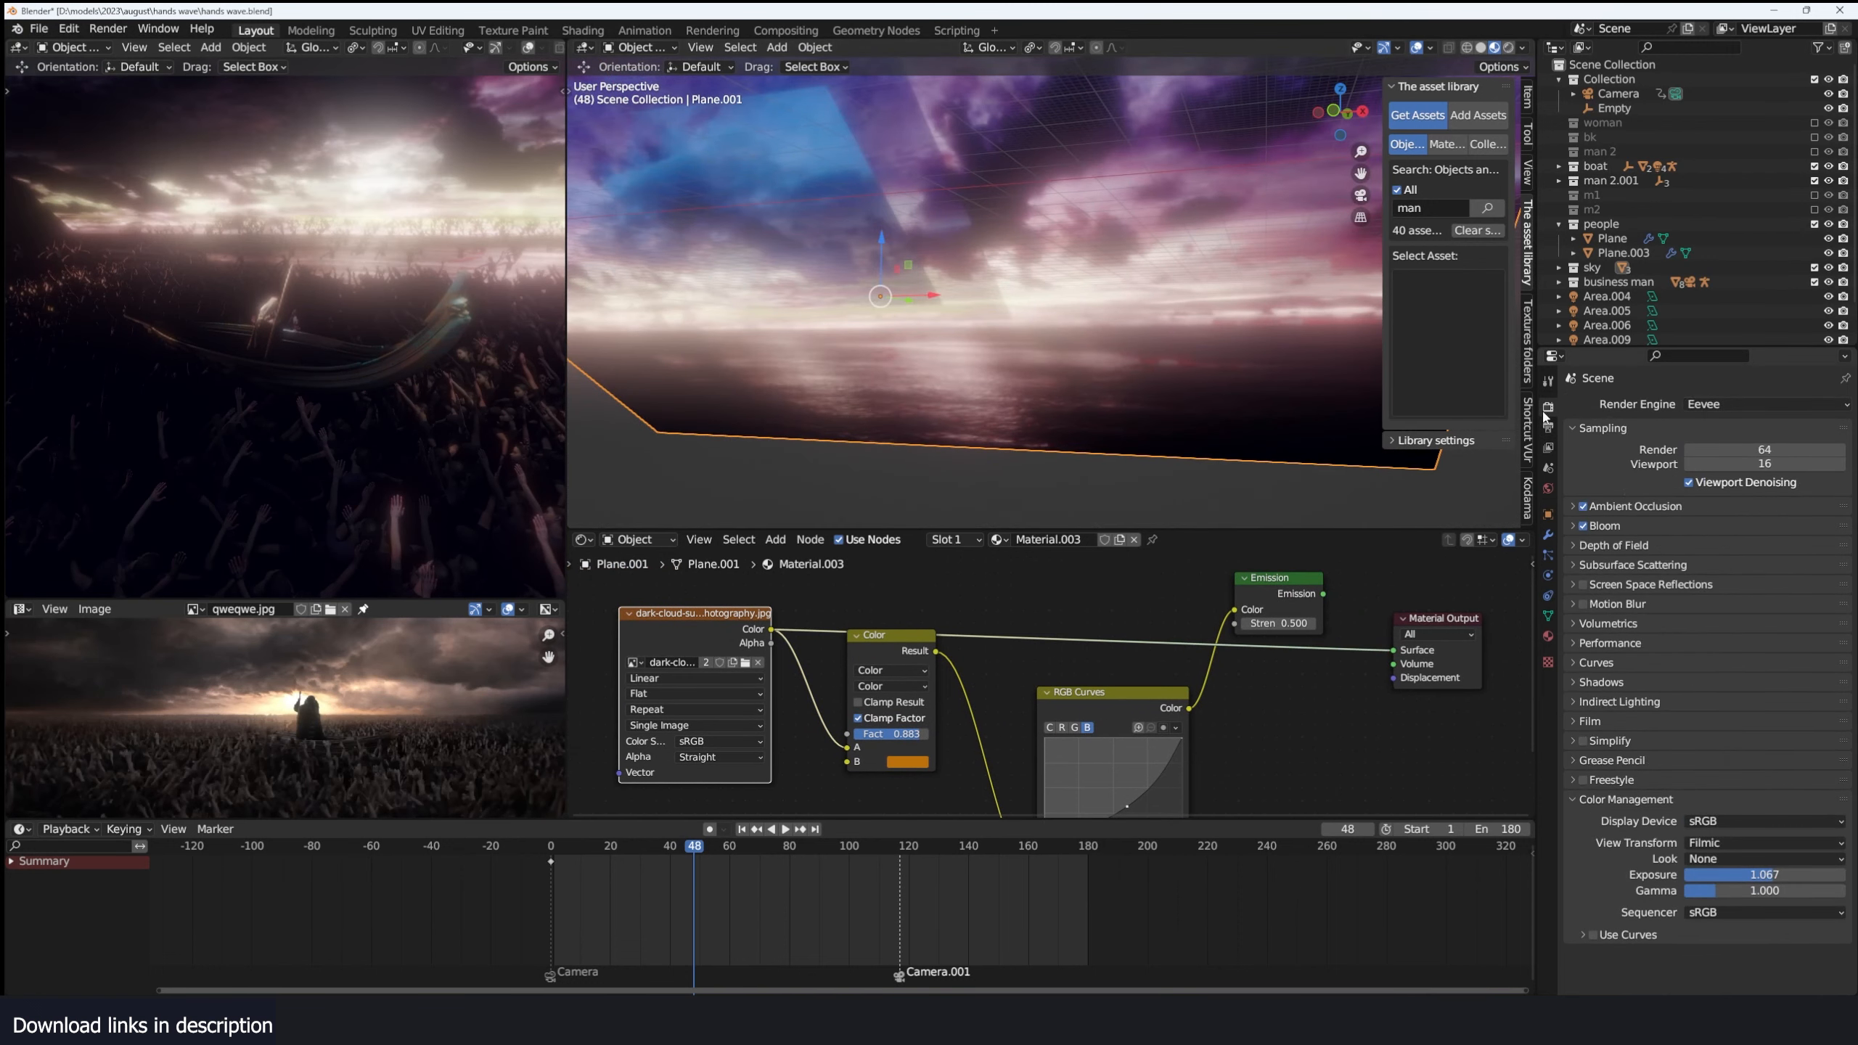
pyautogui.click(1521, 48)
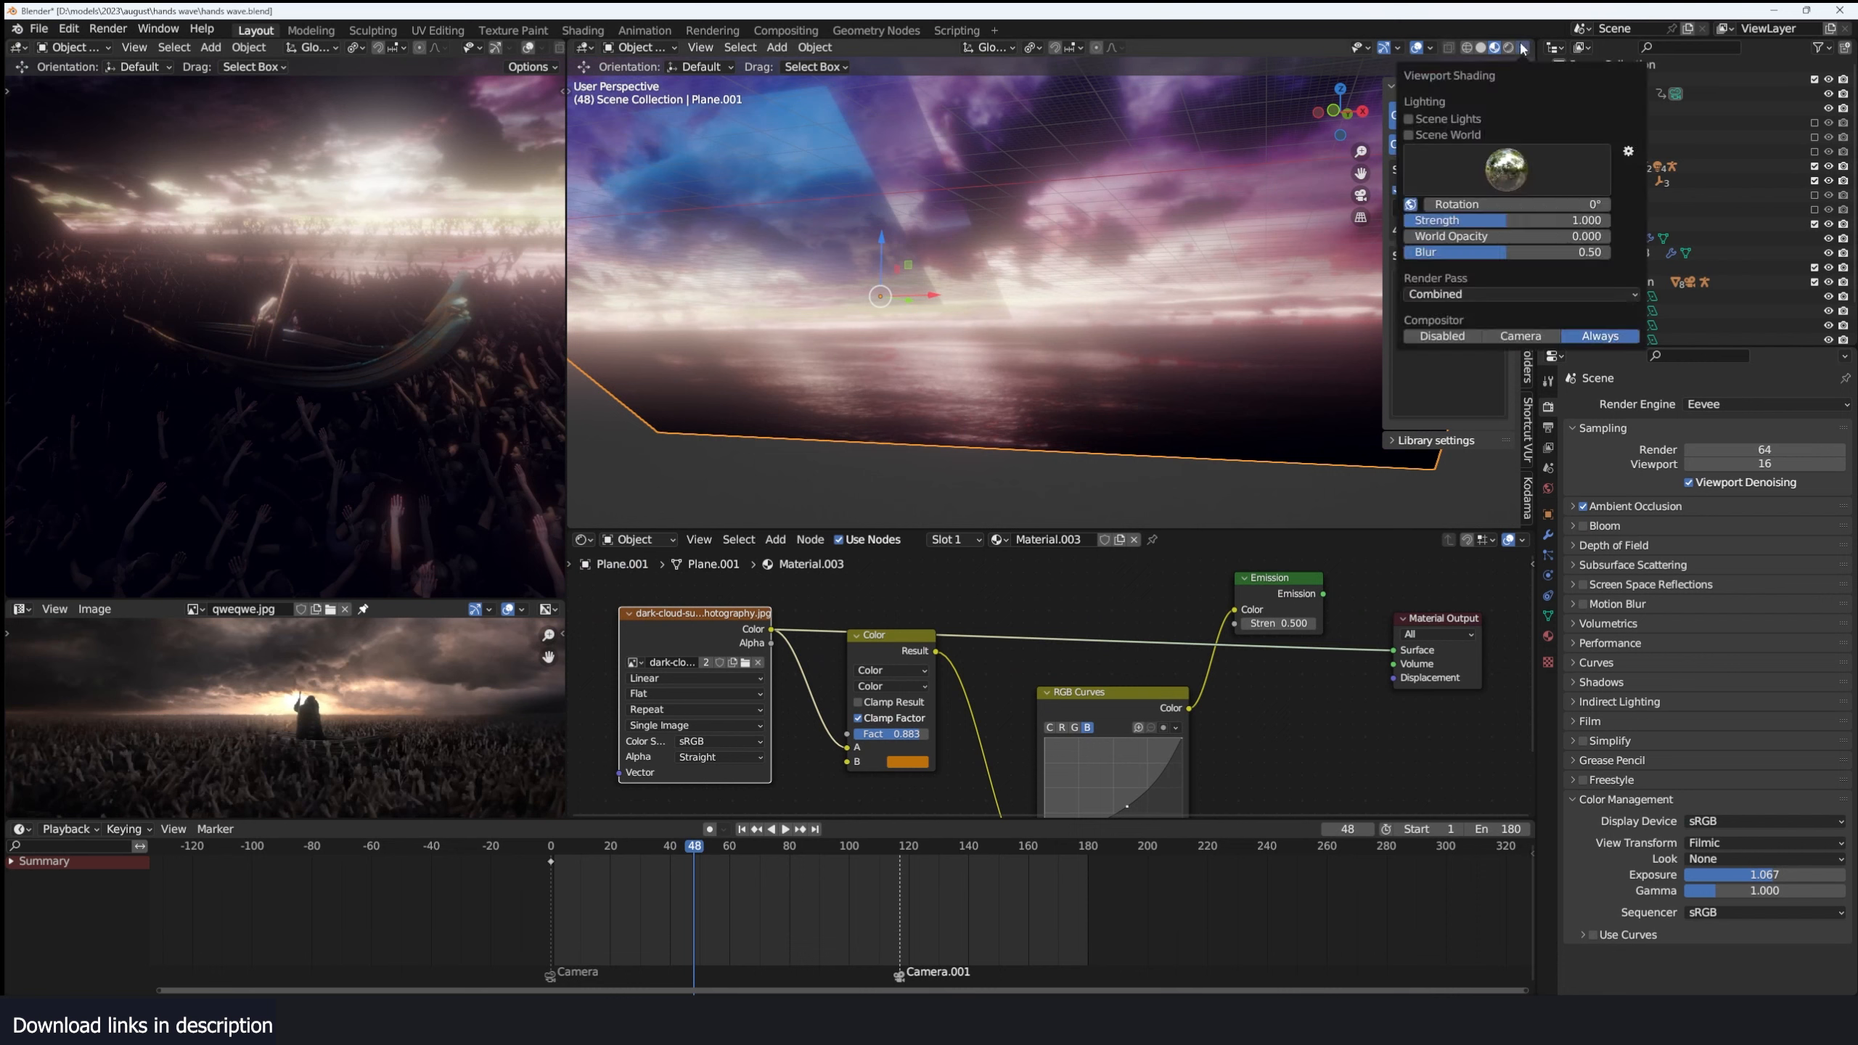
pyautogui.click(1459, 339)
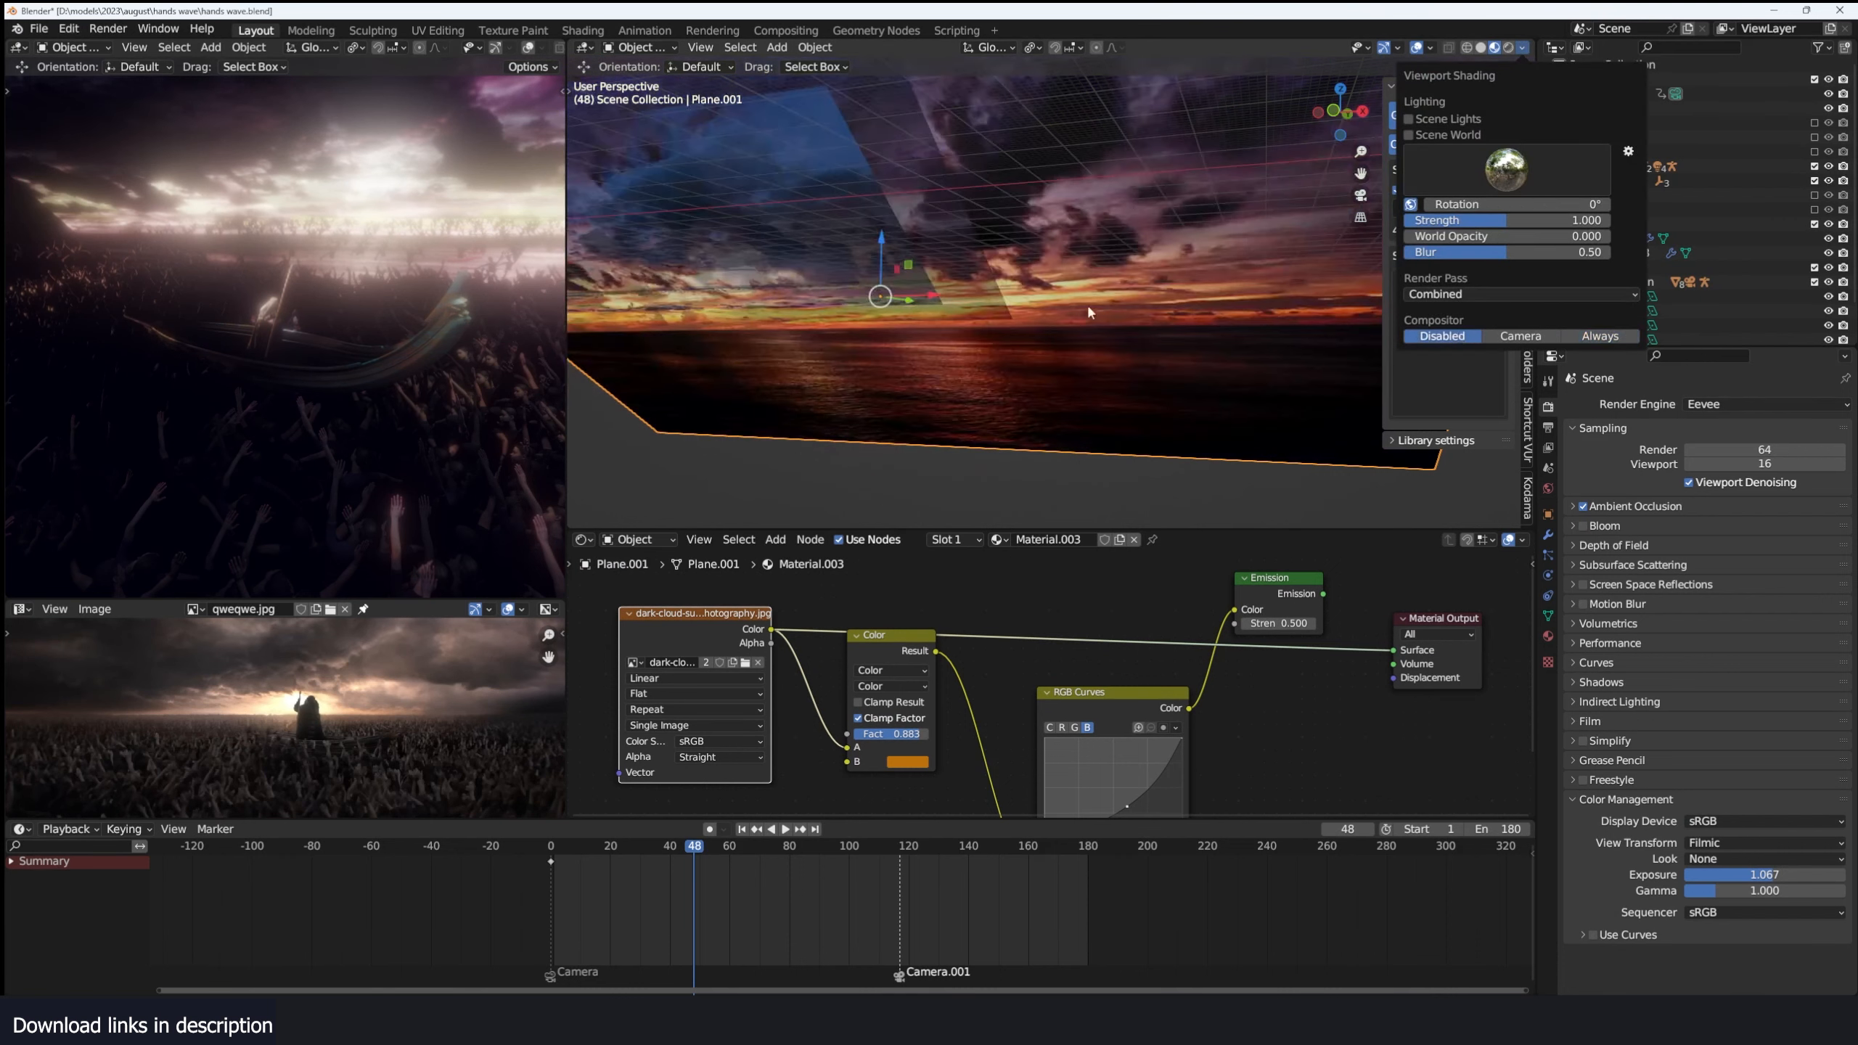
pyautogui.moveTo(1089, 313); pyautogui.dragTo(1028, 328, button='middle')
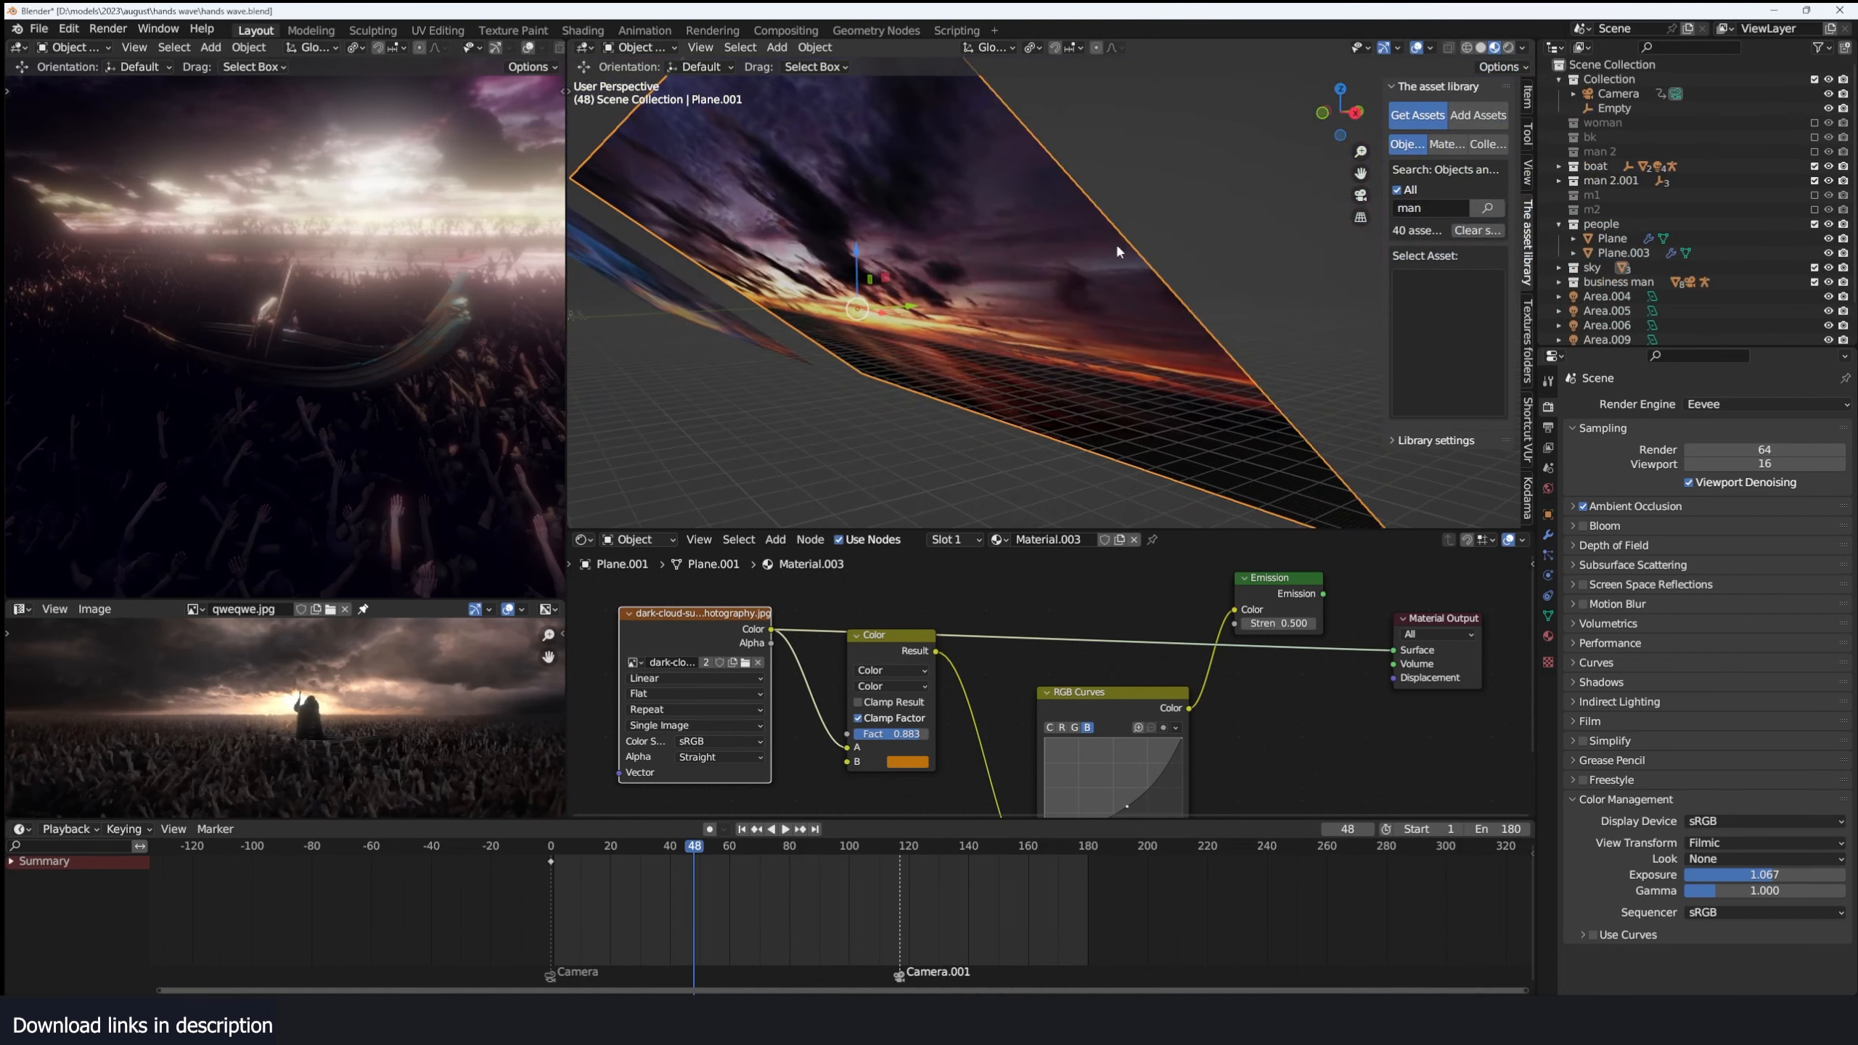
pyautogui.moveTo(1117, 251); pyautogui.dragTo(1096, 200, button='middle')
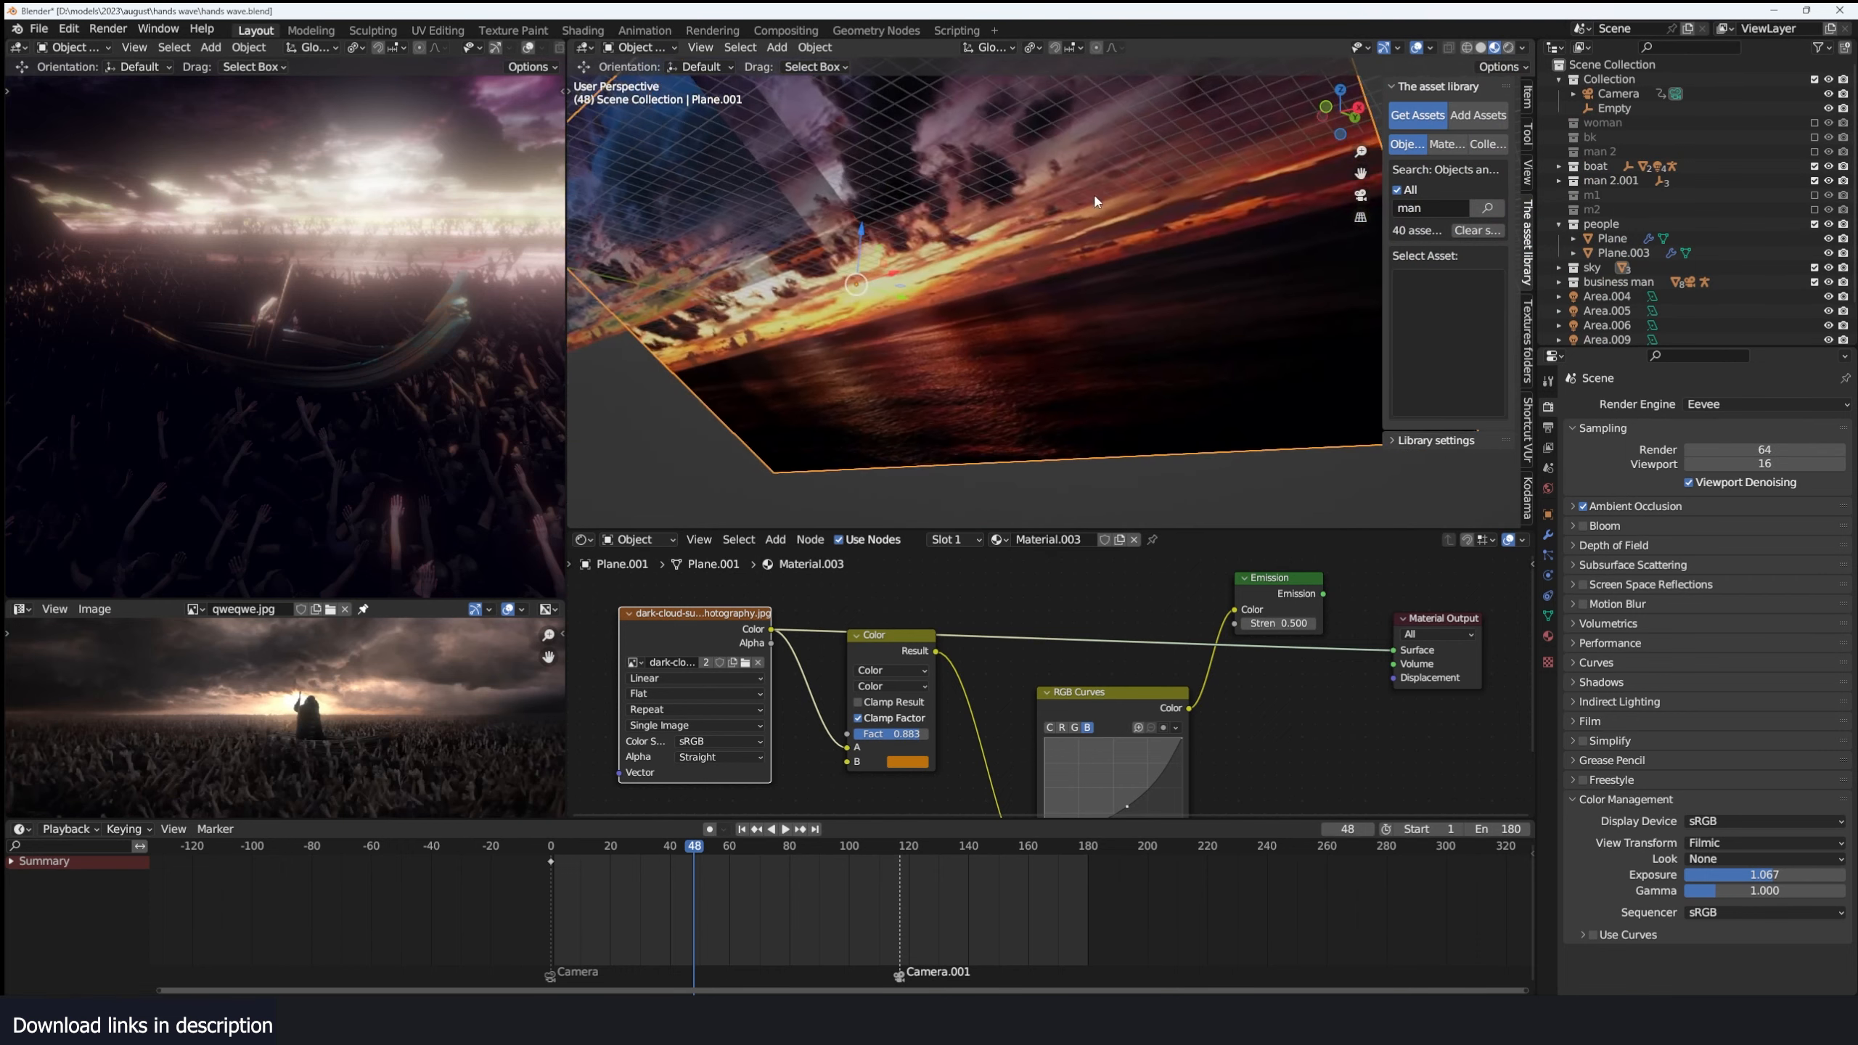
# Compare the sky material's Color mix node with its original image texture by previewing them in turn.
pyautogui.scroll(1, 870, 646)
pyautogui.keyDown('ctrl'); pyautogui.keyDown('shift'); pyautogui.click(871, 646); pyautogui.keyUp('shift'); pyautogui.keyUp('ctrl')
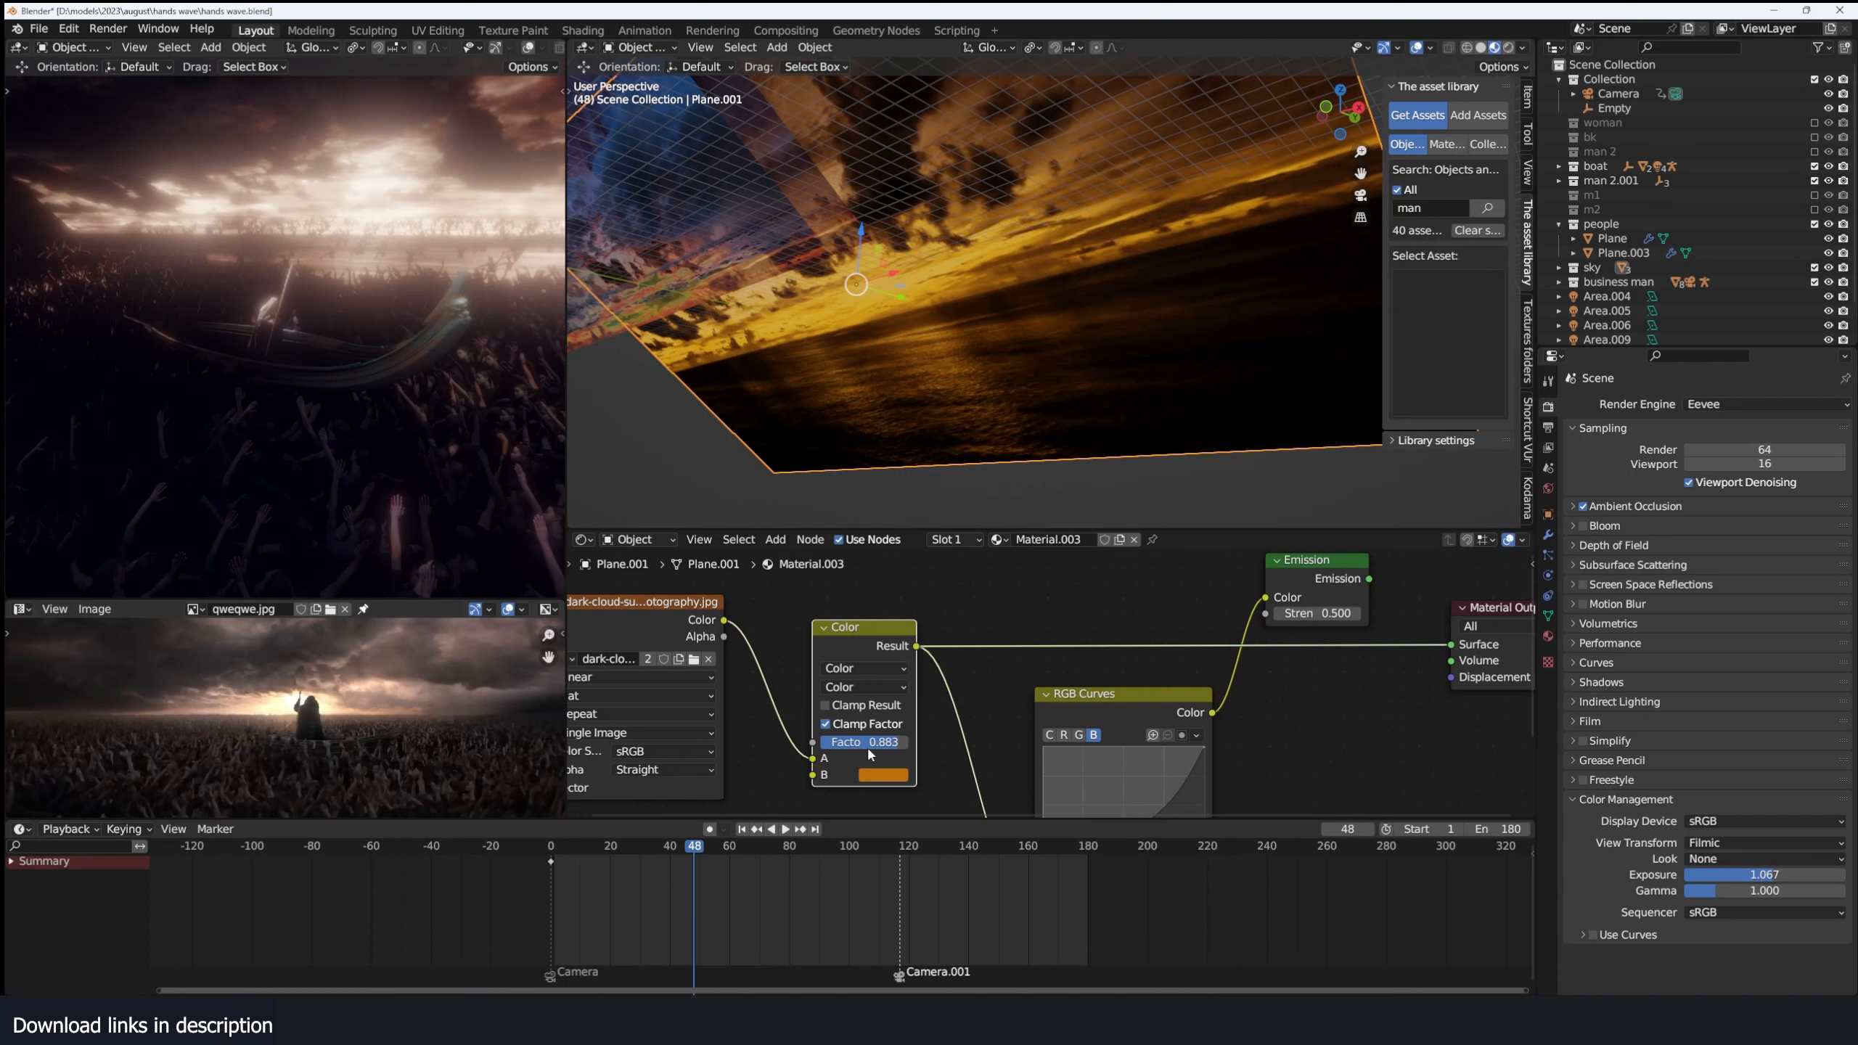
pyautogui.keyDown('ctrl'); pyautogui.keyDown('shift'); pyautogui.click(712, 625); pyautogui.keyUp('shift'); pyautogui.keyUp('ctrl')
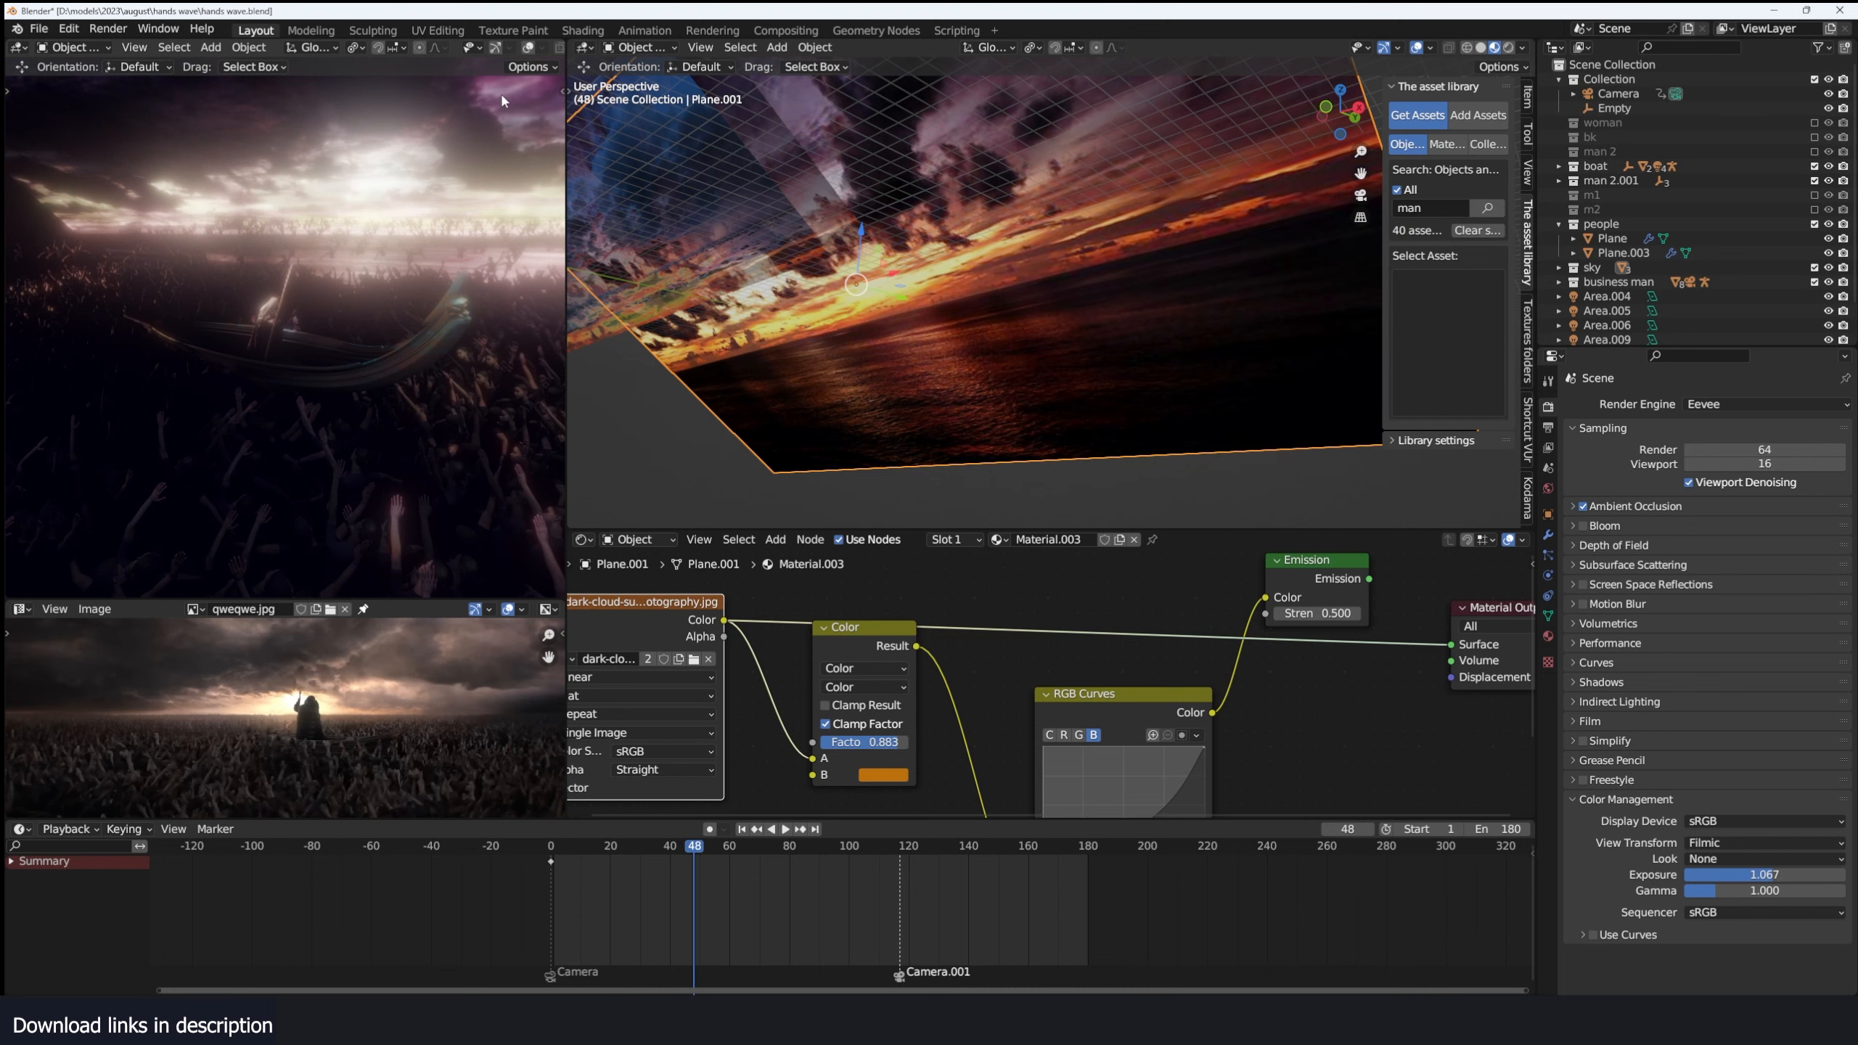
pyautogui.keyDown('ctrl'); pyautogui.keyDown('shift'); pyautogui.click(890, 643); pyautogui.keyUp('shift'); pyautogui.keyUp('ctrl')
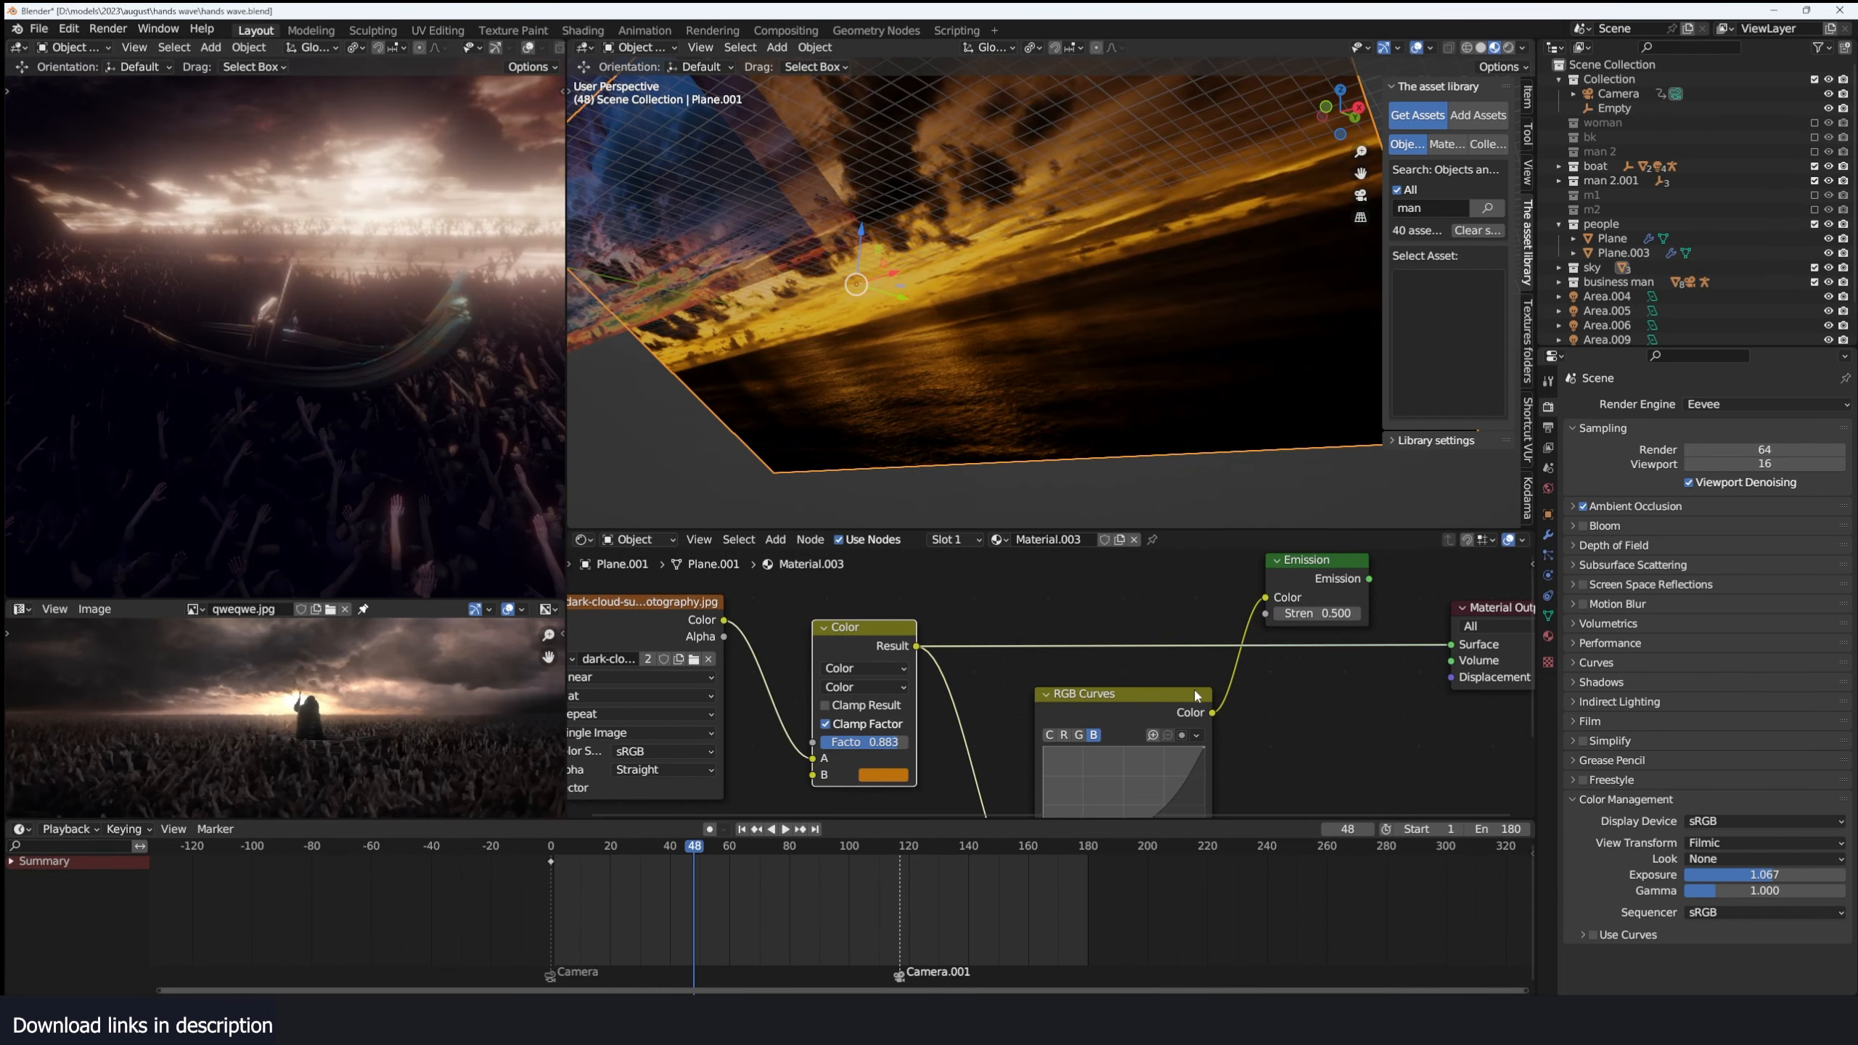
# Preview the output of the sky material's RGB Curves node on the plane.
pyautogui.moveTo(1197, 695); pyautogui.dragTo(997, 721, button='middle')
pyautogui.keyDown('ctrl'); pyautogui.keyDown('shift'); pyautogui.click(993, 650); pyautogui.keyUp('shift'); pyautogui.keyUp('ctrl')
pyautogui.moveTo(971, 704); pyautogui.dragTo(880, 648)
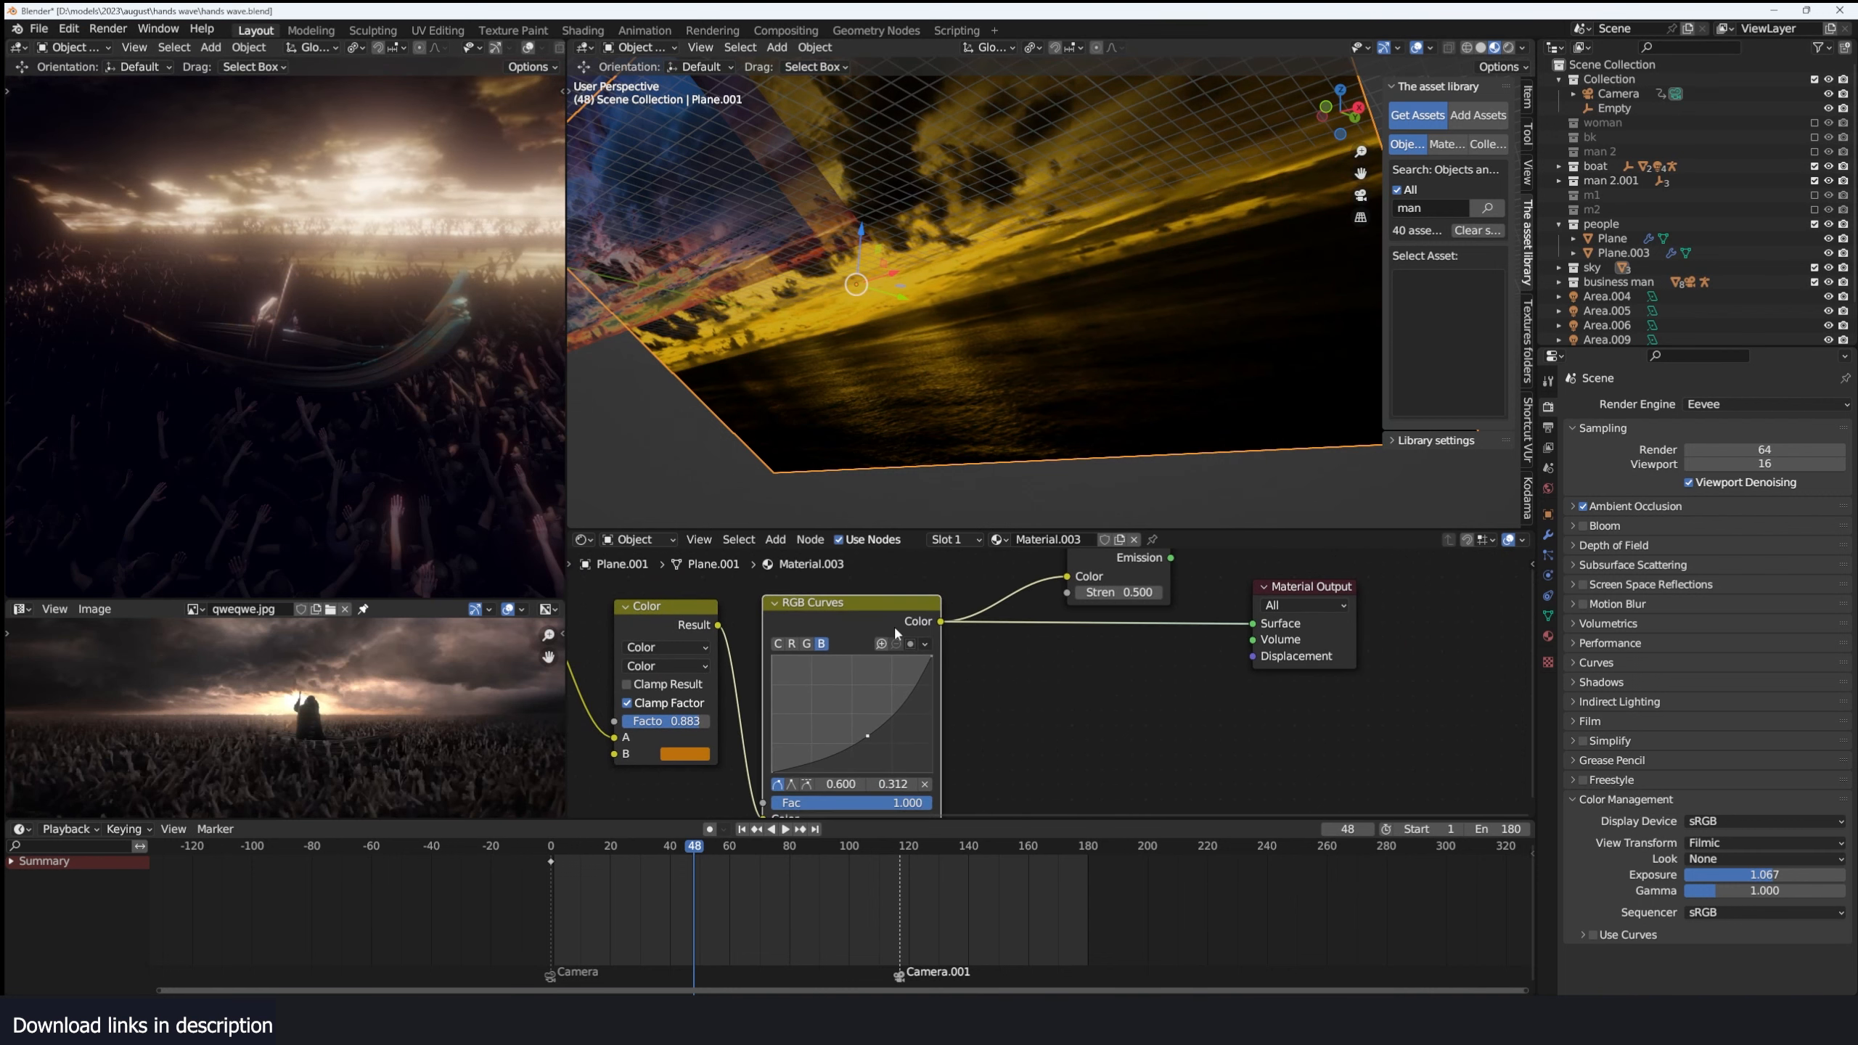
# Link the sky material's Emission node back to the Material Output surface.
pyautogui.scroll(-1, 943, 633)
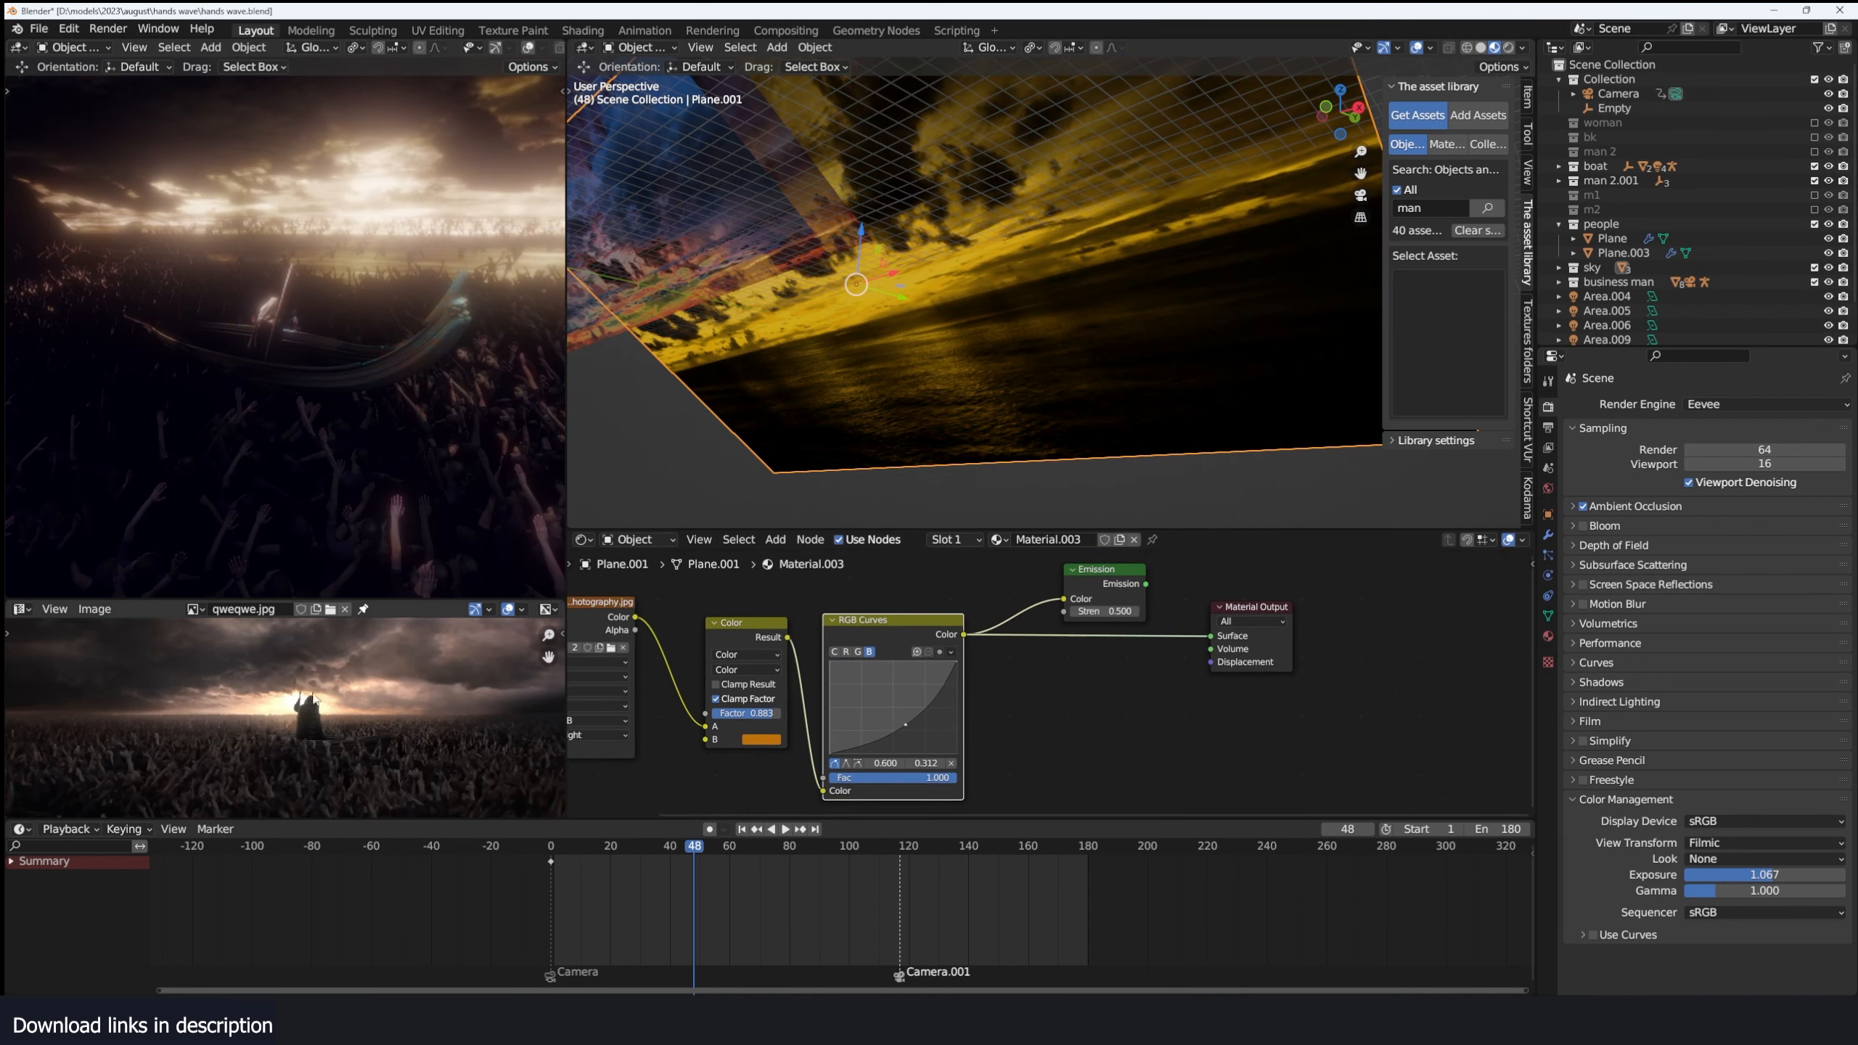
pyautogui.scroll(-4, 281, 690)
pyautogui.scroll(2, 281, 695)
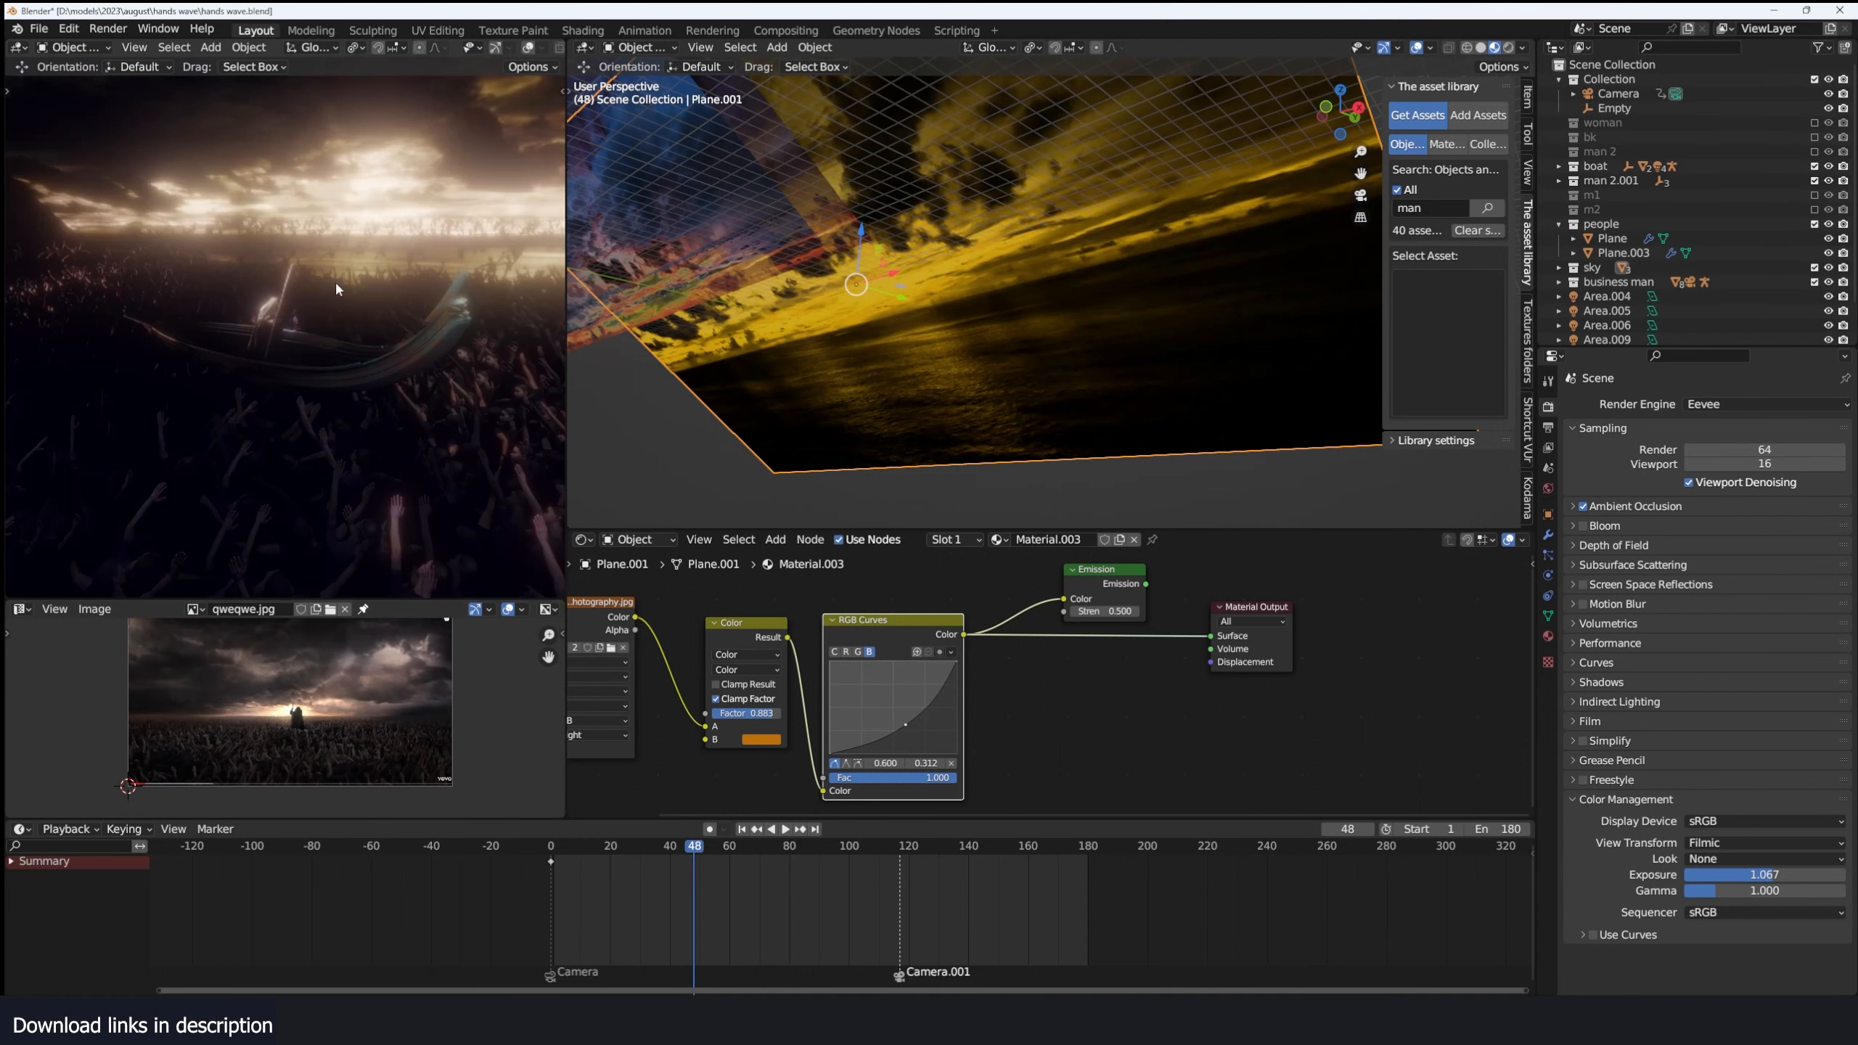
pyautogui.moveTo(1172, 587); pyautogui.dragTo(931, 650, button='middle')
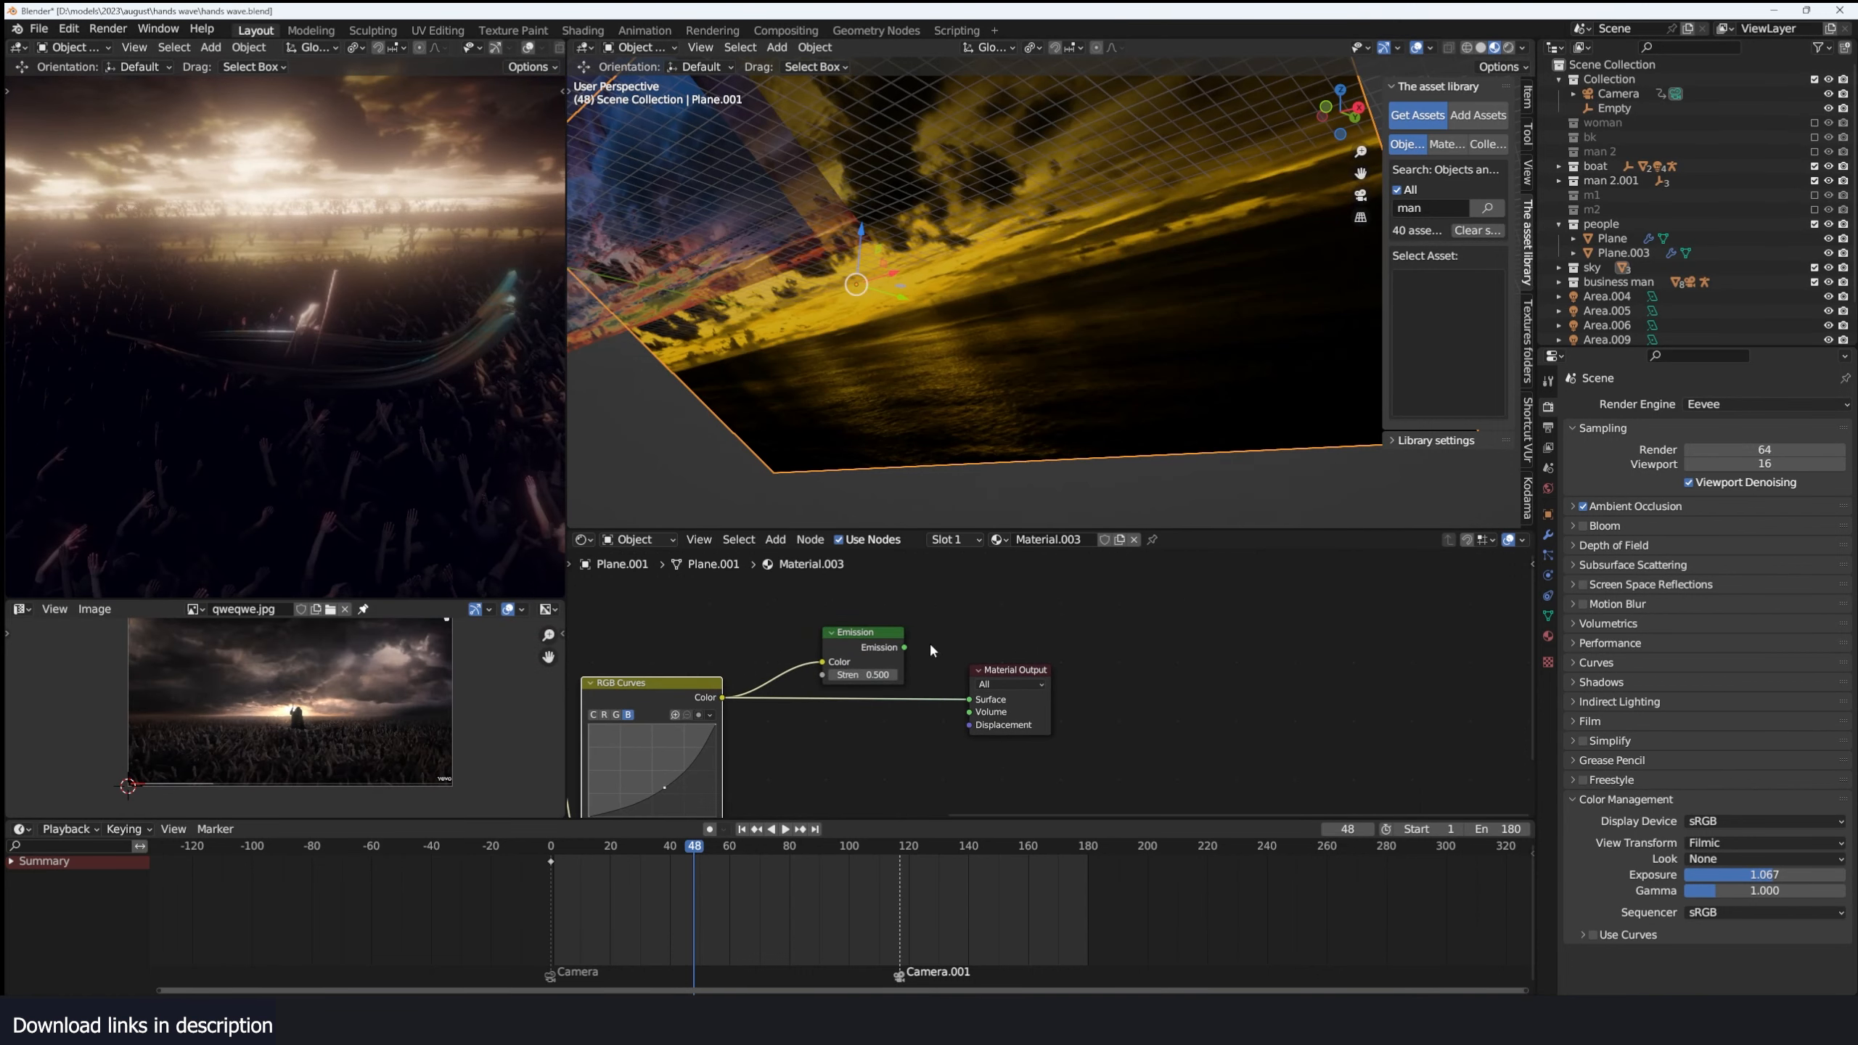
pyautogui.keyDown('ctrl'); pyautogui.keyDown('shift'); pyautogui.click(882, 647); pyautogui.keyUp('shift'); pyautogui.keyUp('ctrl')
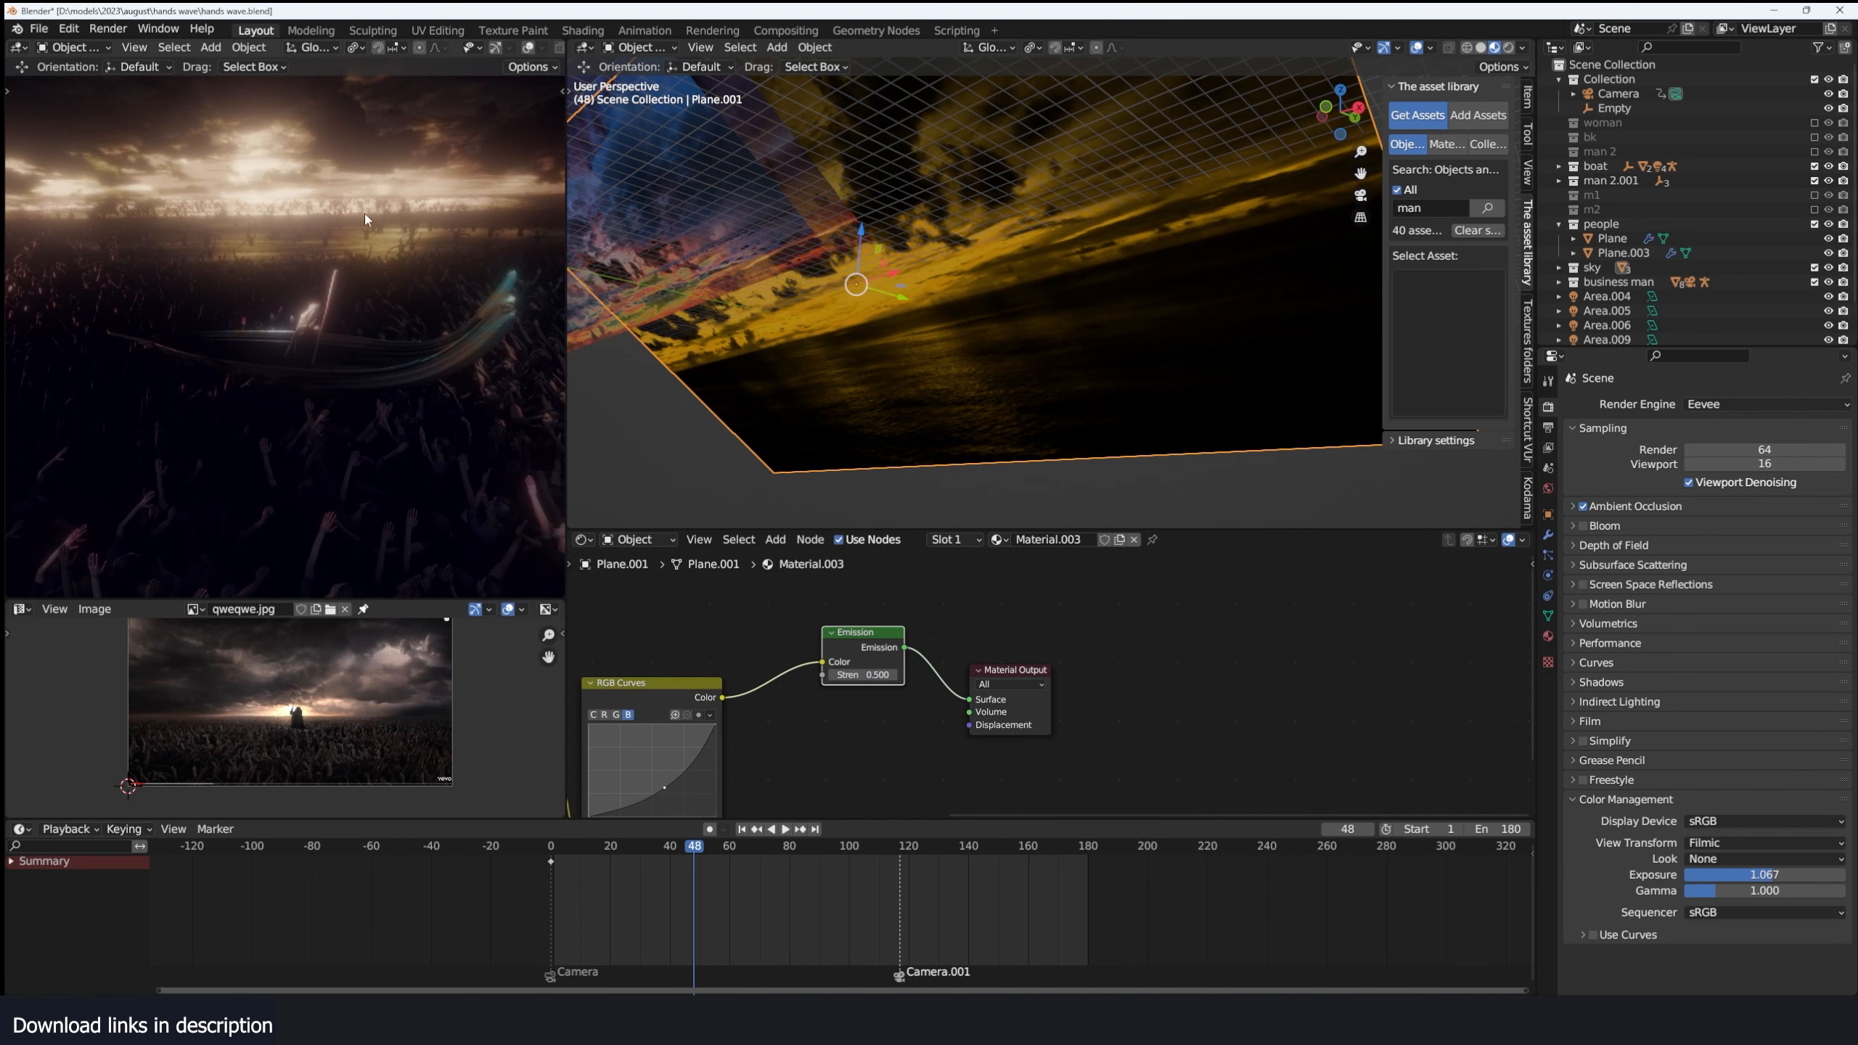
pyautogui.scroll(-4, 1082, 388)
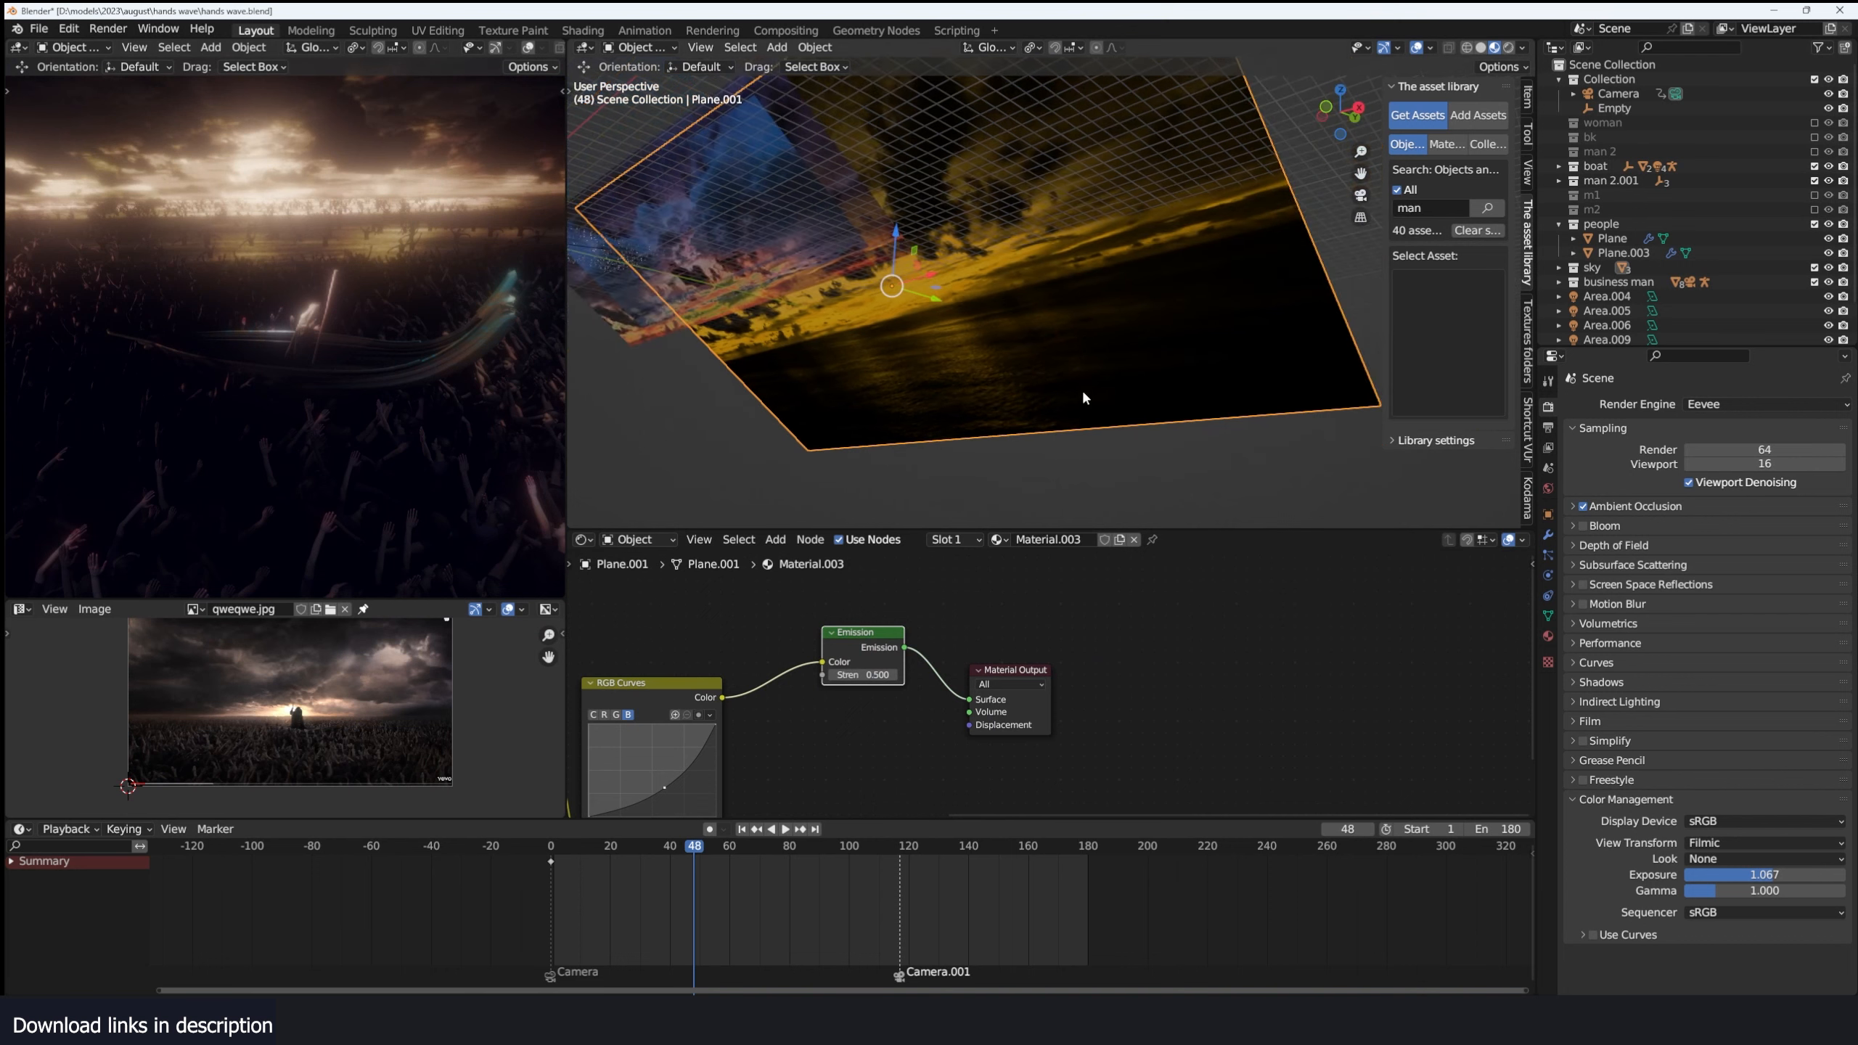
# Play the animation from its first frame to view the sky backdrop through the camera.
pyautogui.scroll(1, 287, 716)
pyautogui.scroll(-1, 995, 355)
pyautogui.moveTo(996, 355)
pyautogui.mouseDown(button='middle')
pyautogui.moveTo(916, 396)
pyautogui.moveTo(885, 343)
pyautogui.moveTo(1019, 366)
pyautogui.mouseUp(button='middle')
pyautogui.hotkey('shift', 'Left')
pyautogui.press('space')
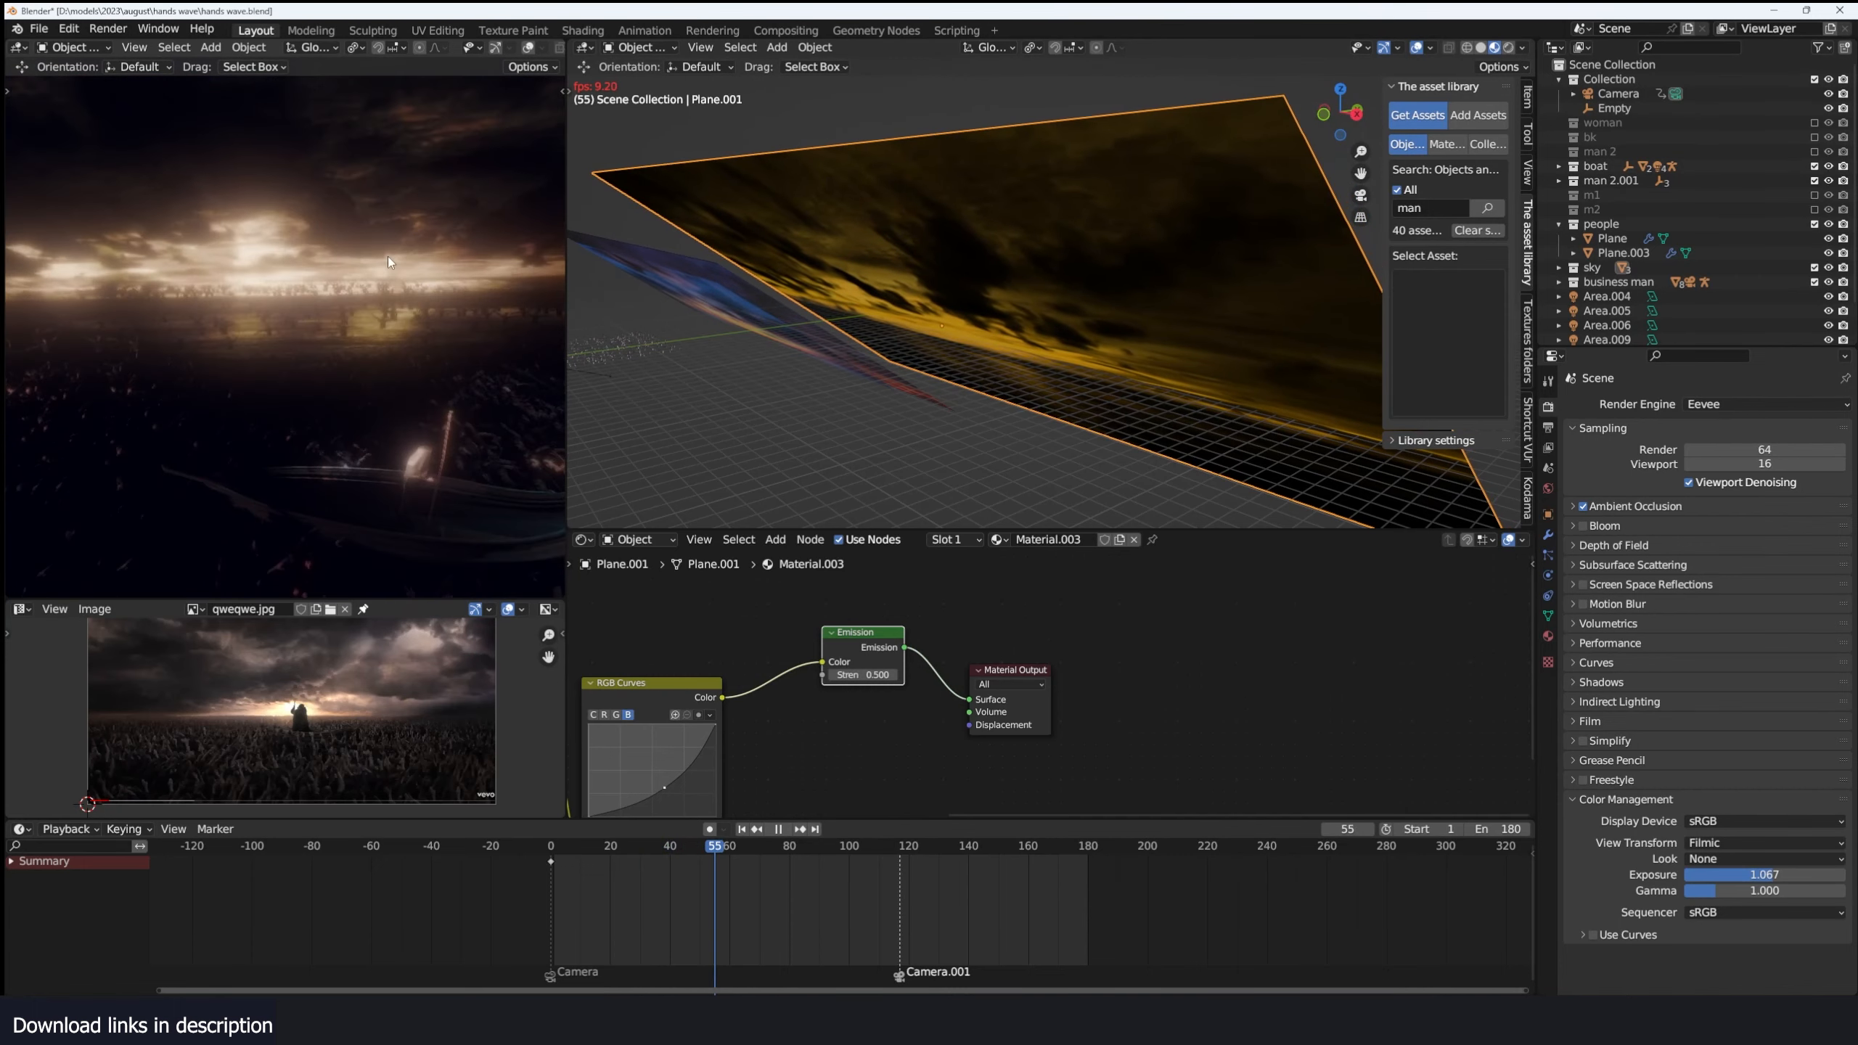
pyautogui.press('space')
pyautogui.click(1007, 284)
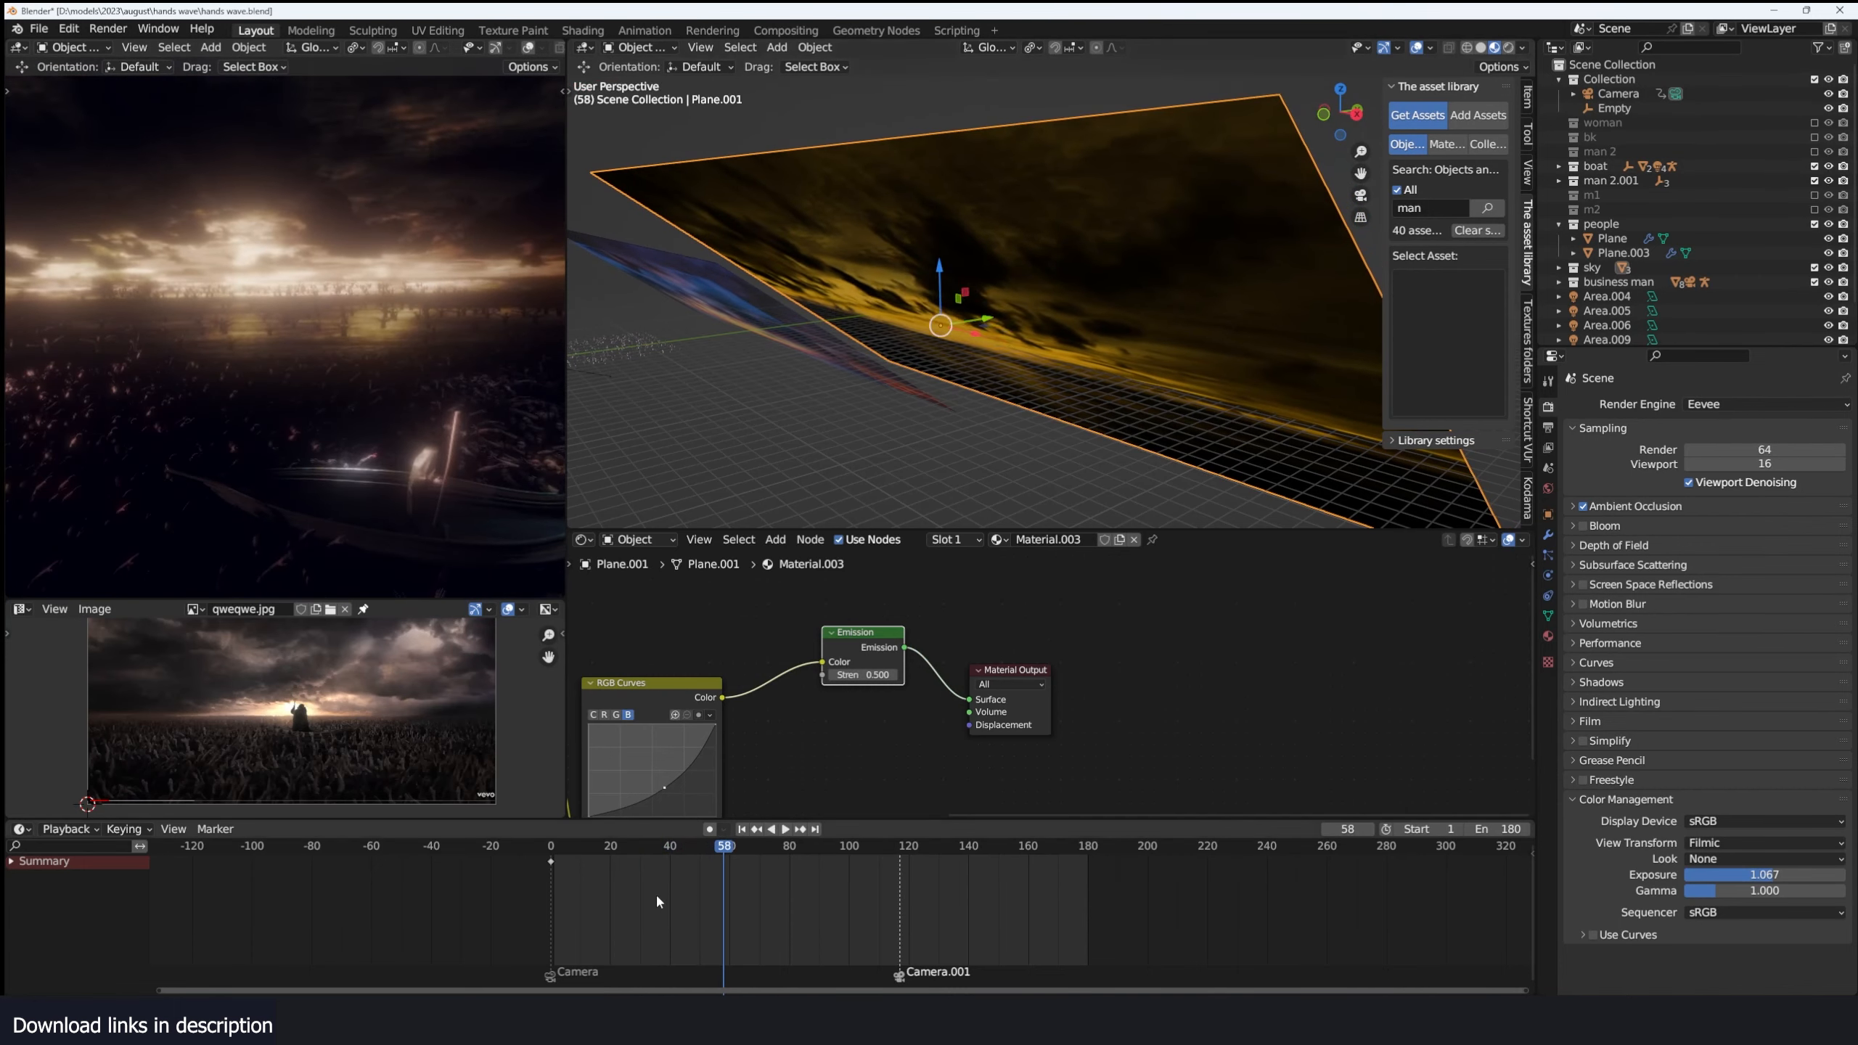
# Replay the animation from frame 4 while examining the layered sky planes from other angles.
pyautogui.moveTo(656, 896); pyautogui.dragTo(563, 889)
pyautogui.moveTo(973, 487); pyautogui.dragTo(921, 399, button='middle')
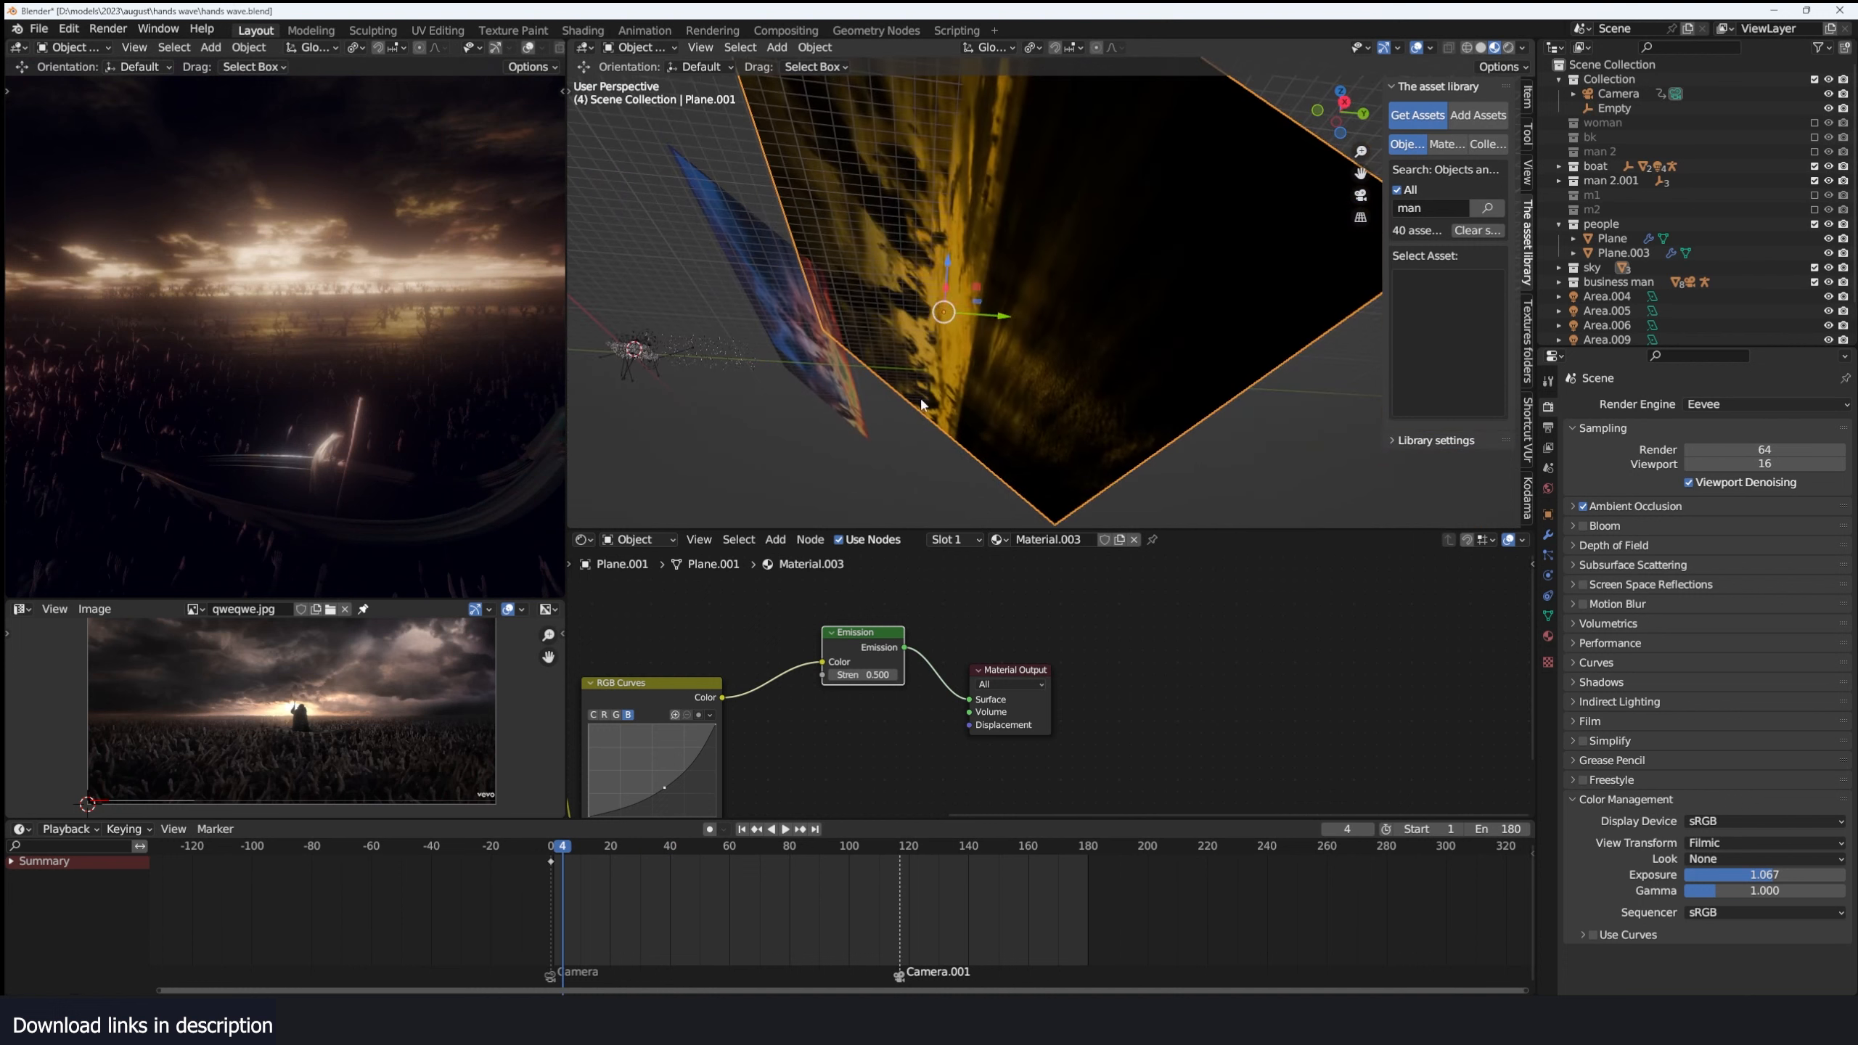
pyautogui.press('space')
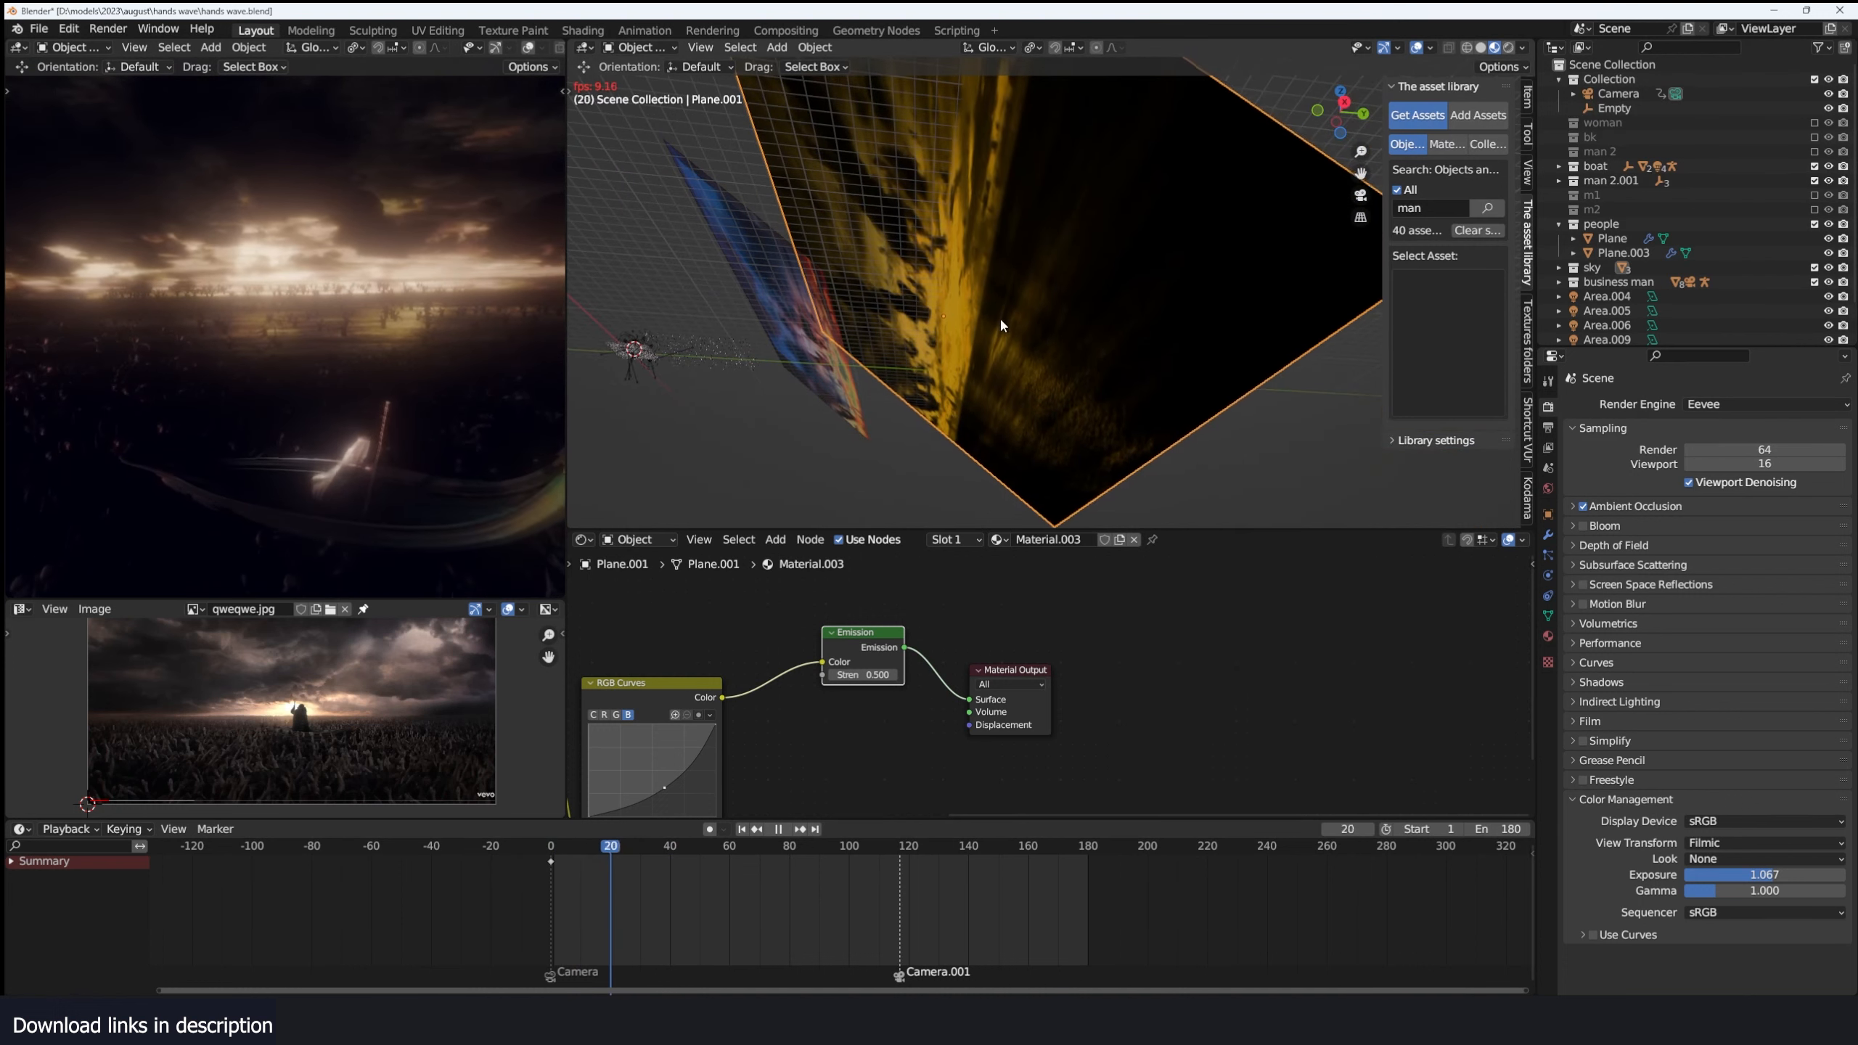
pyautogui.moveTo(1016, 320); pyautogui.dragTo(1120, 345, button='middle')
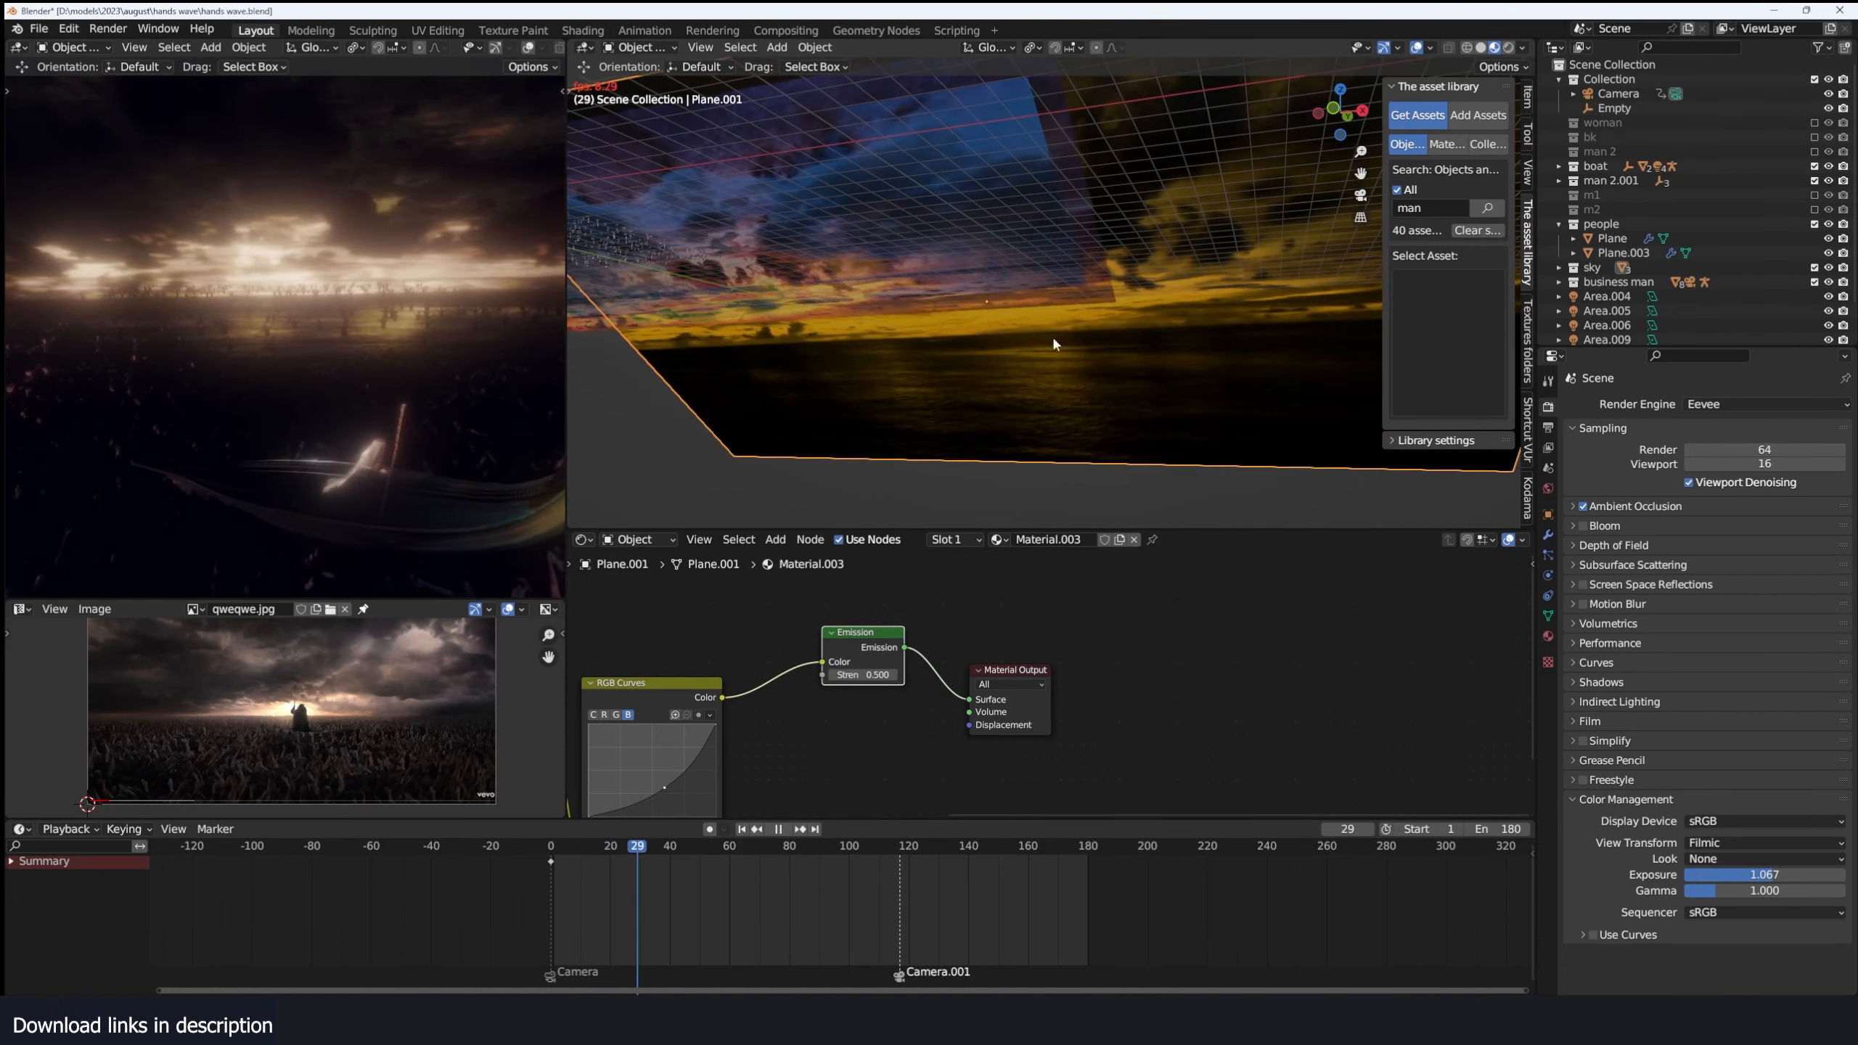
pyautogui.press('space')
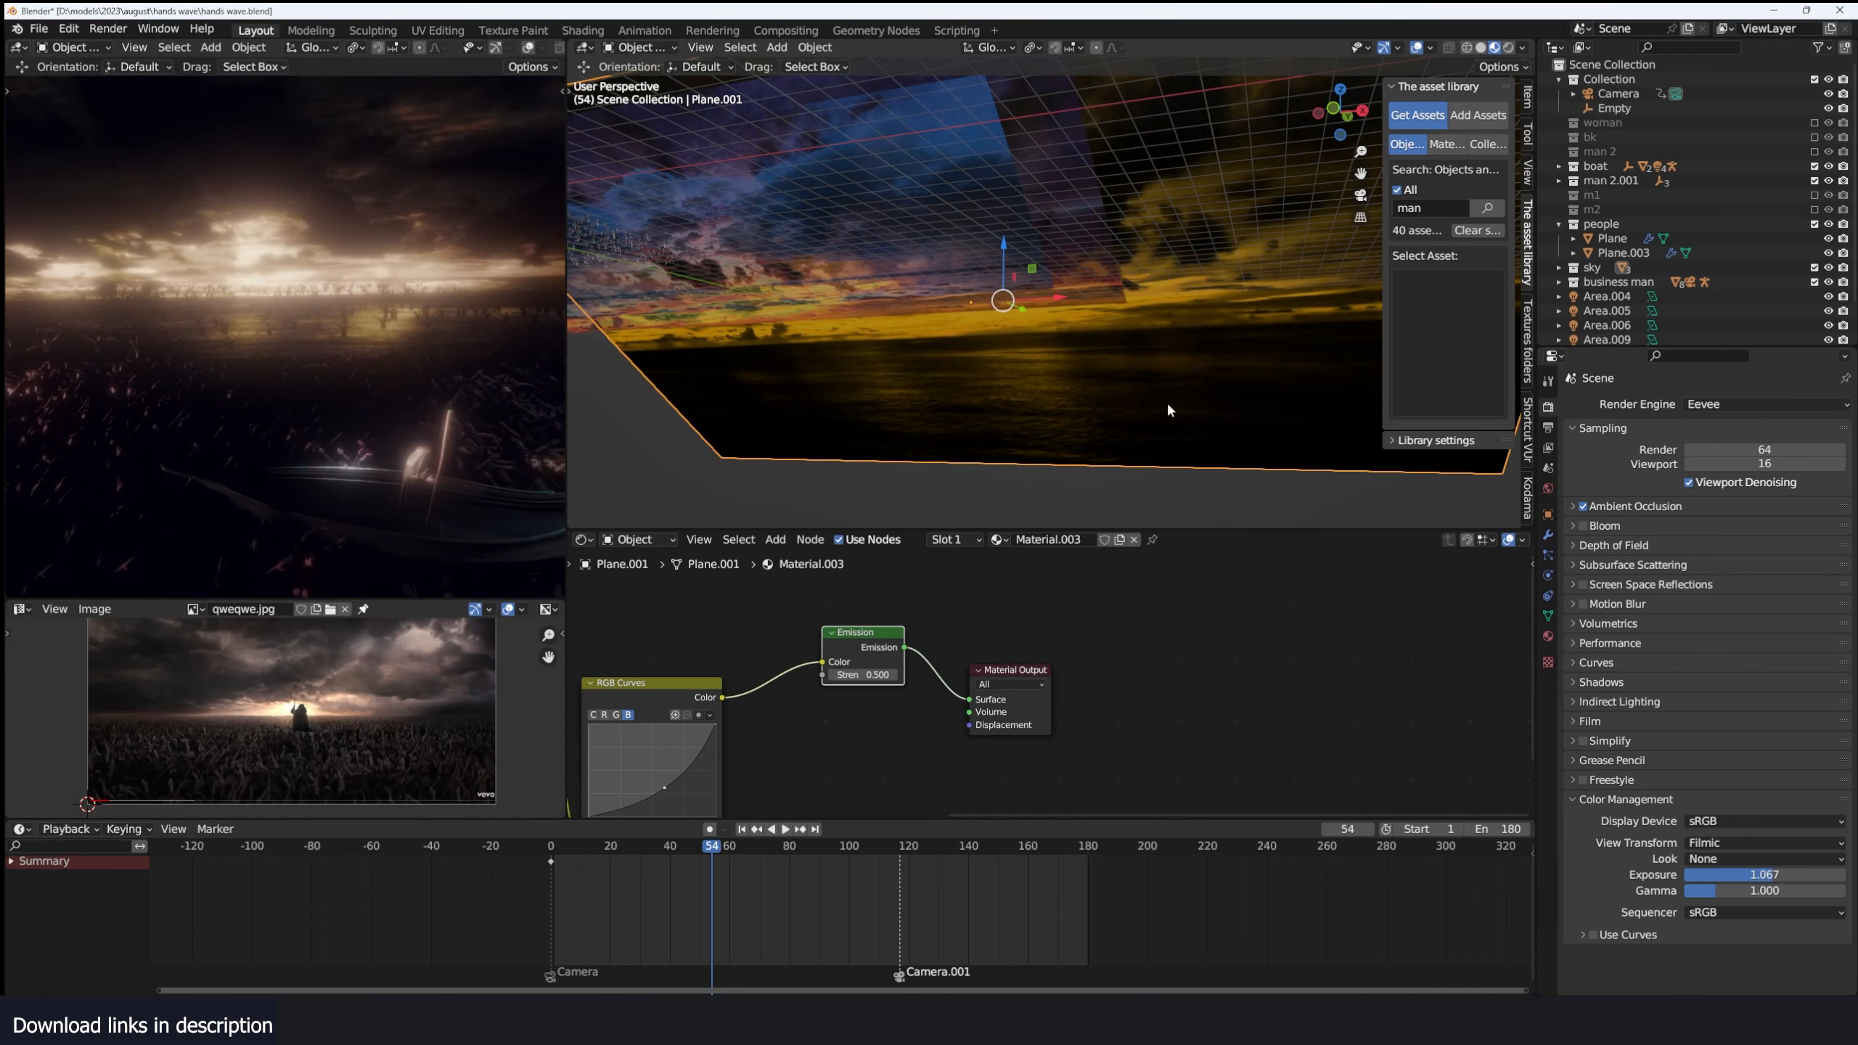
pyautogui.moveTo(1168, 404); pyautogui.dragTo(1115, 411, button='middle')
# Preview the image texture of the small sunset plane in front of the backdrop and examine the plane in isolation.
pyautogui.click(816, 285)
pyautogui.moveTo(958, 670); pyautogui.dragTo(1227, 672, button='middle')
pyautogui.keyDown('ctrl'); pyautogui.keyDown('shift'); pyautogui.click(788, 682); pyautogui.keyUp('shift'); pyautogui.keyUp('ctrl')
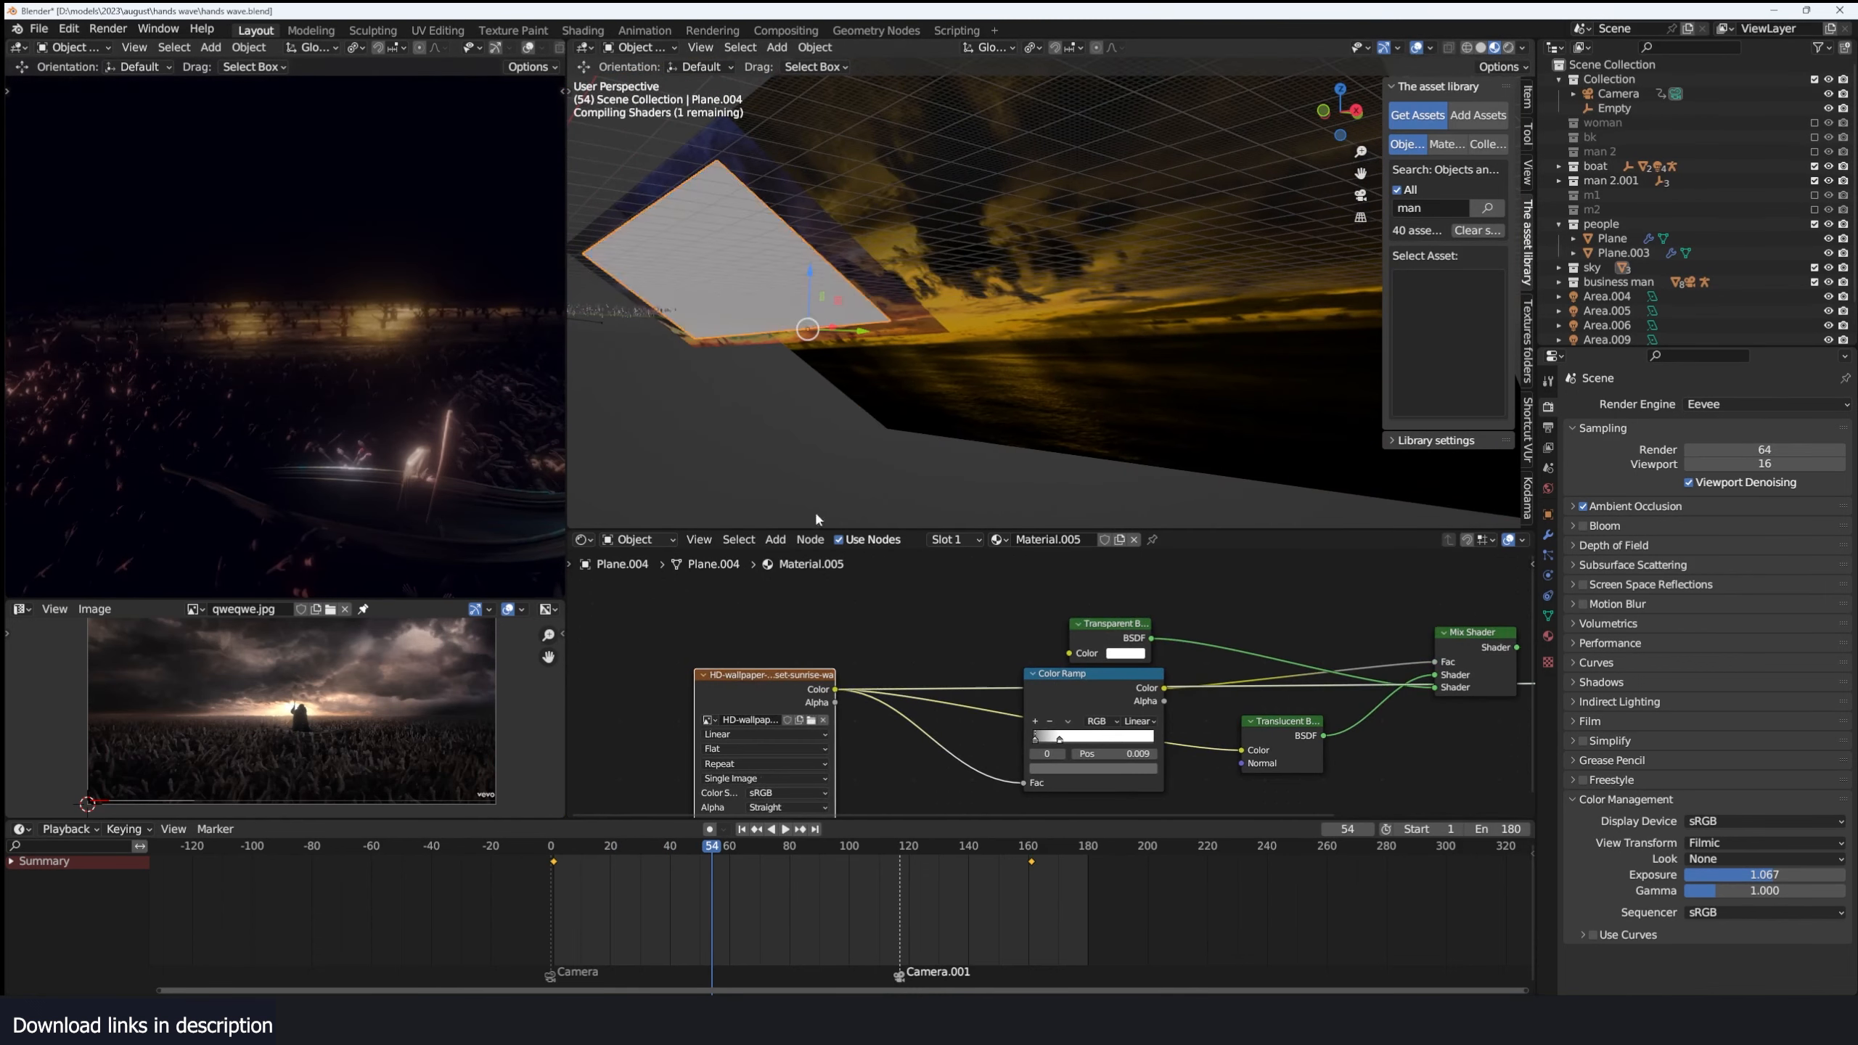
pyautogui.press('KP_Divide')
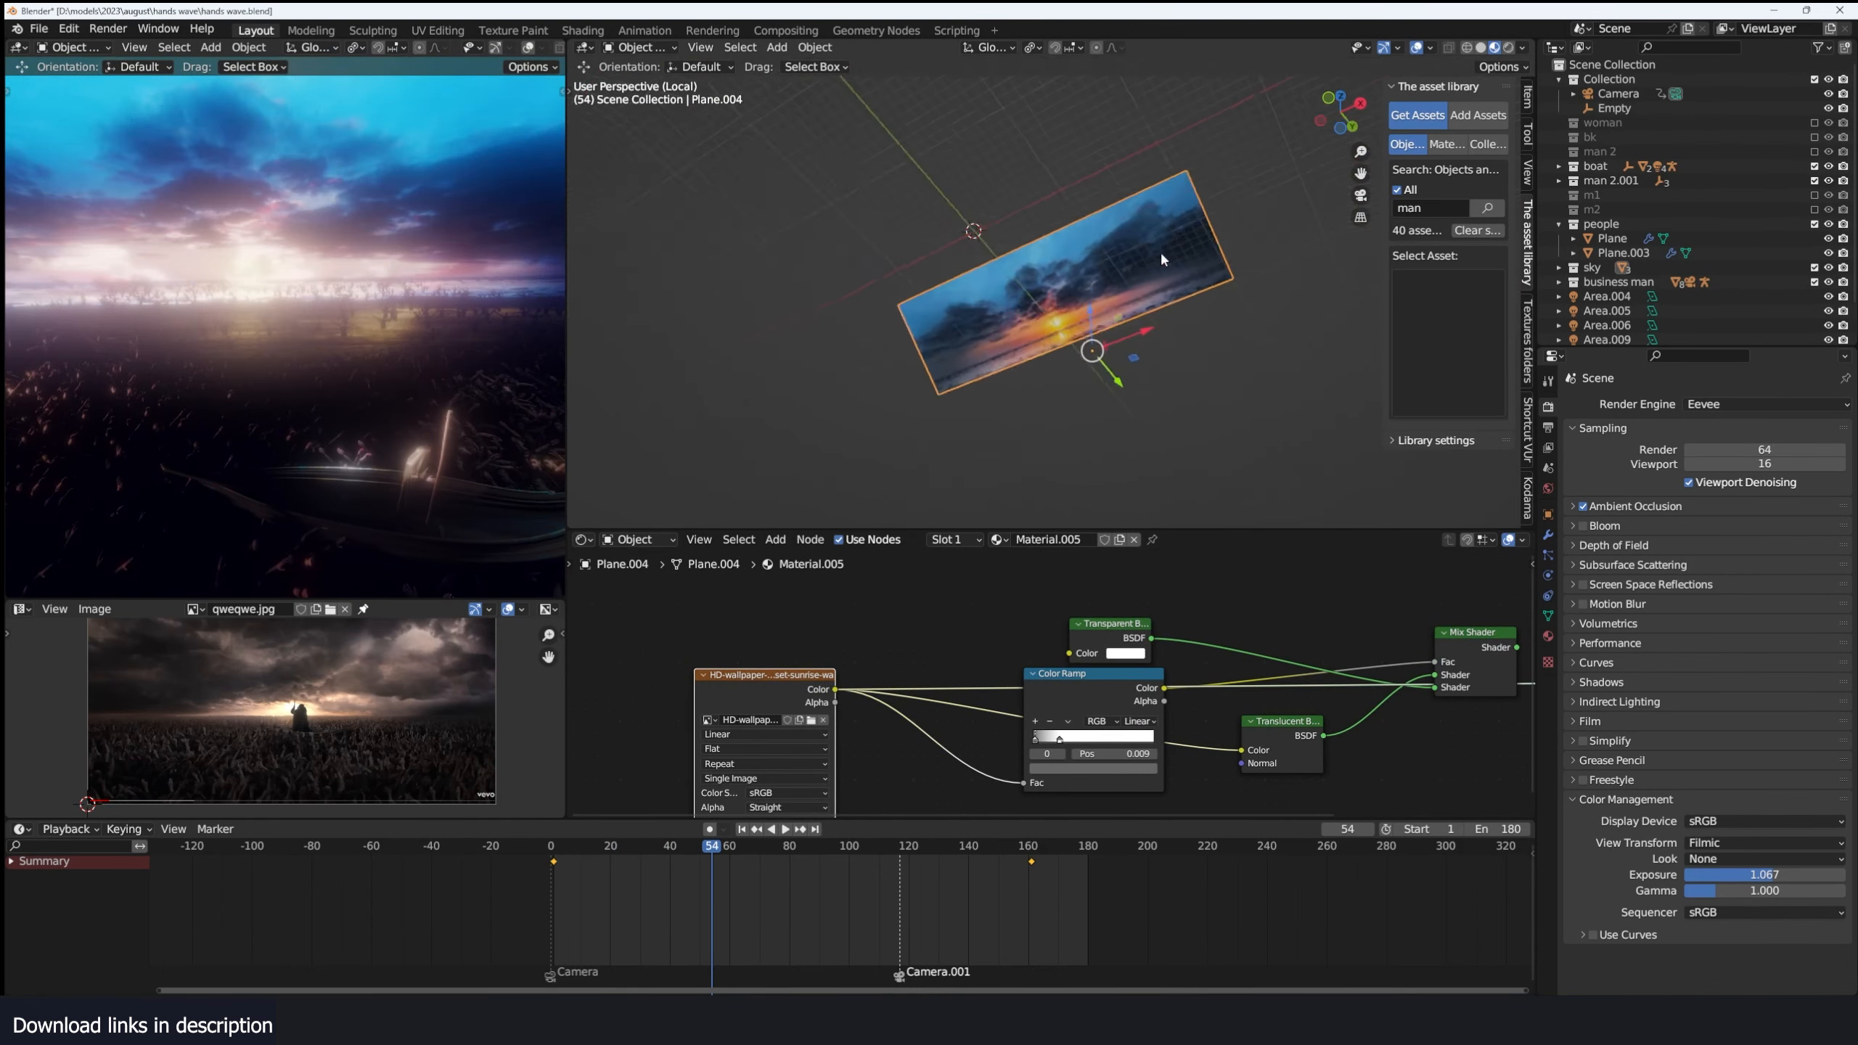
pyautogui.moveTo(1128, 695); pyautogui.dragTo(1002, 665, button='middle')
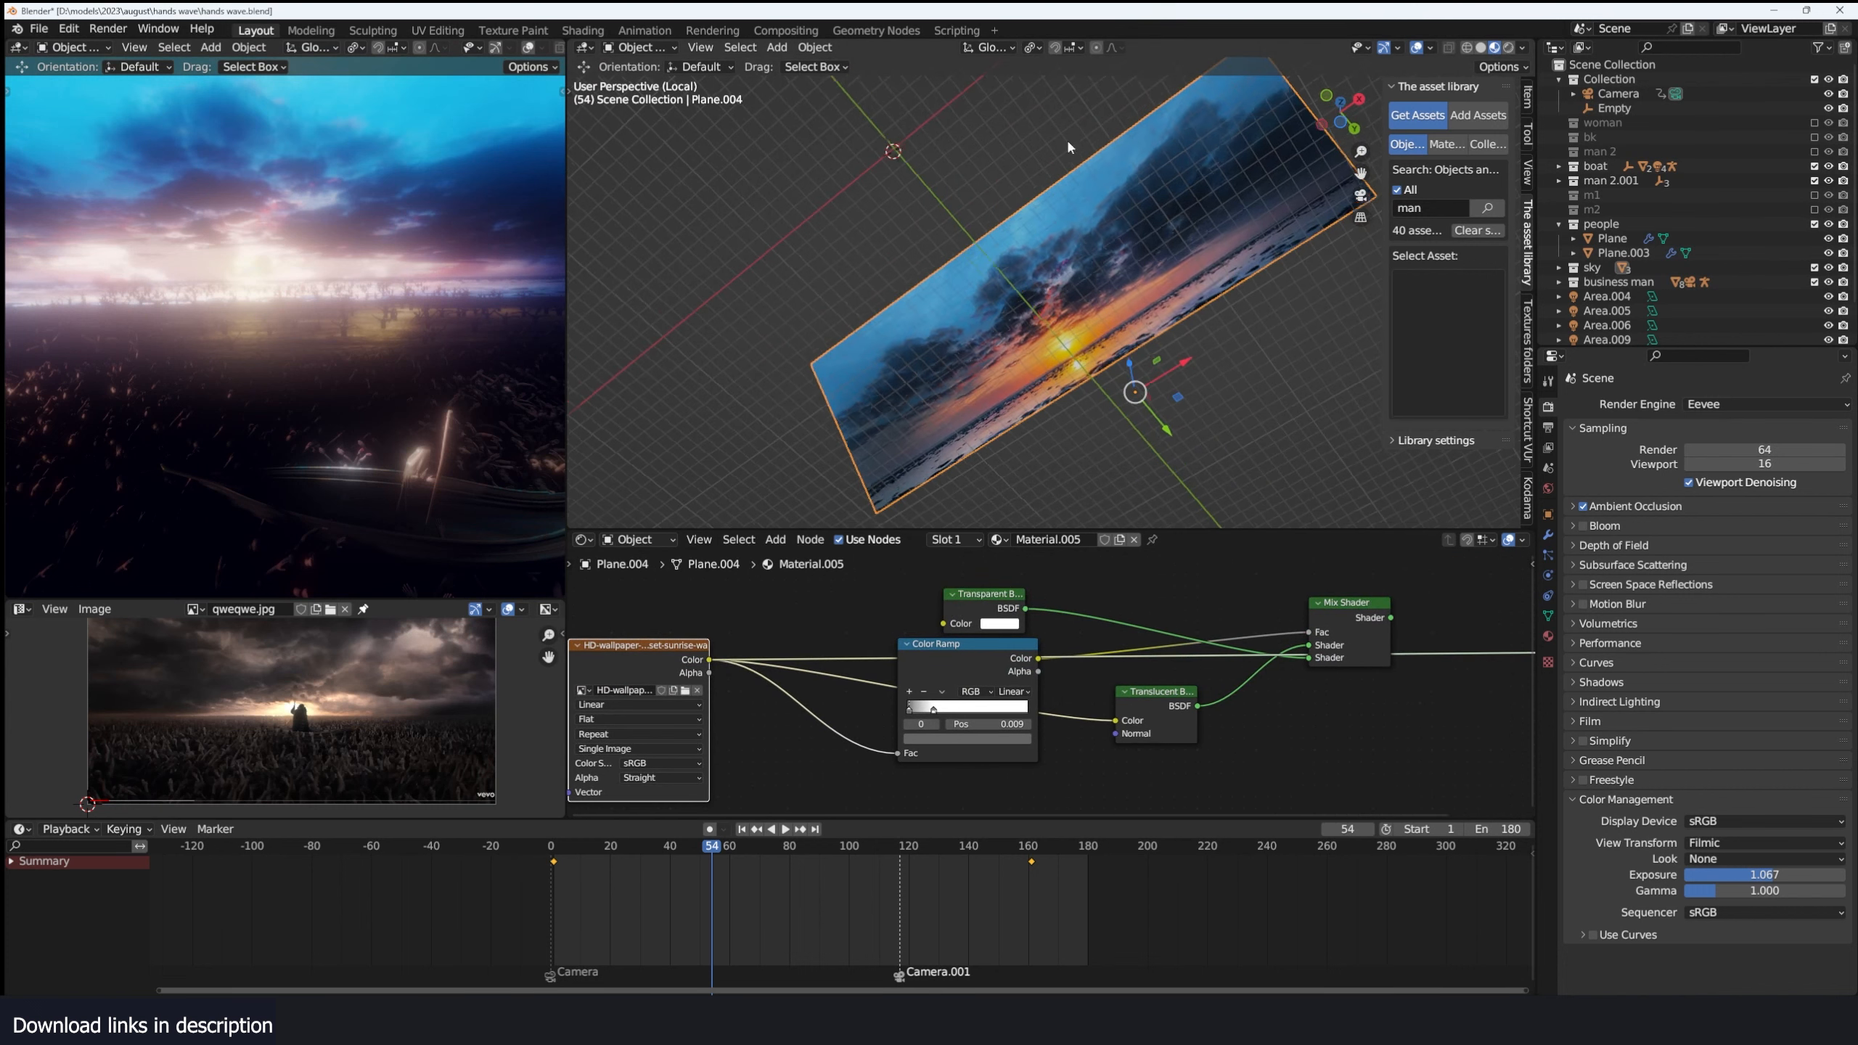
pyautogui.moveTo(1067, 147); pyautogui.dragTo(1047, 249, button='middle')
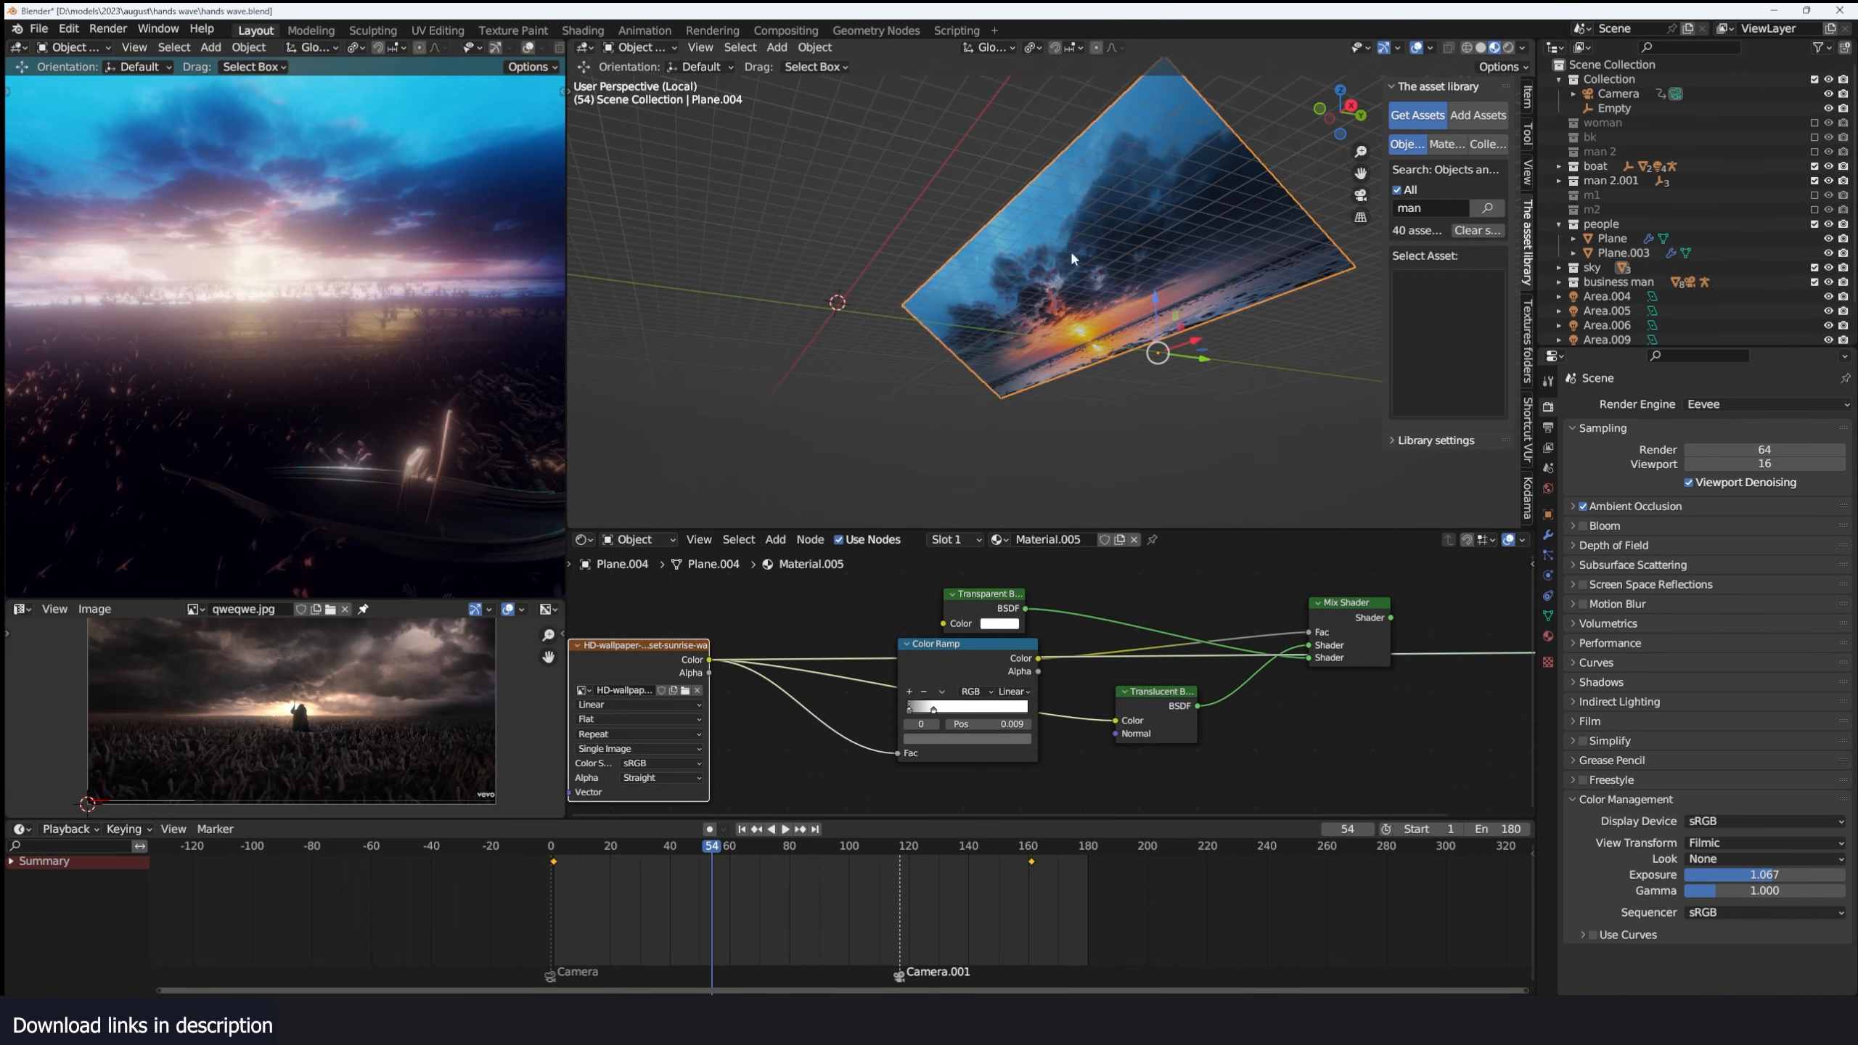
pyautogui.scroll(3, 1174, 331)
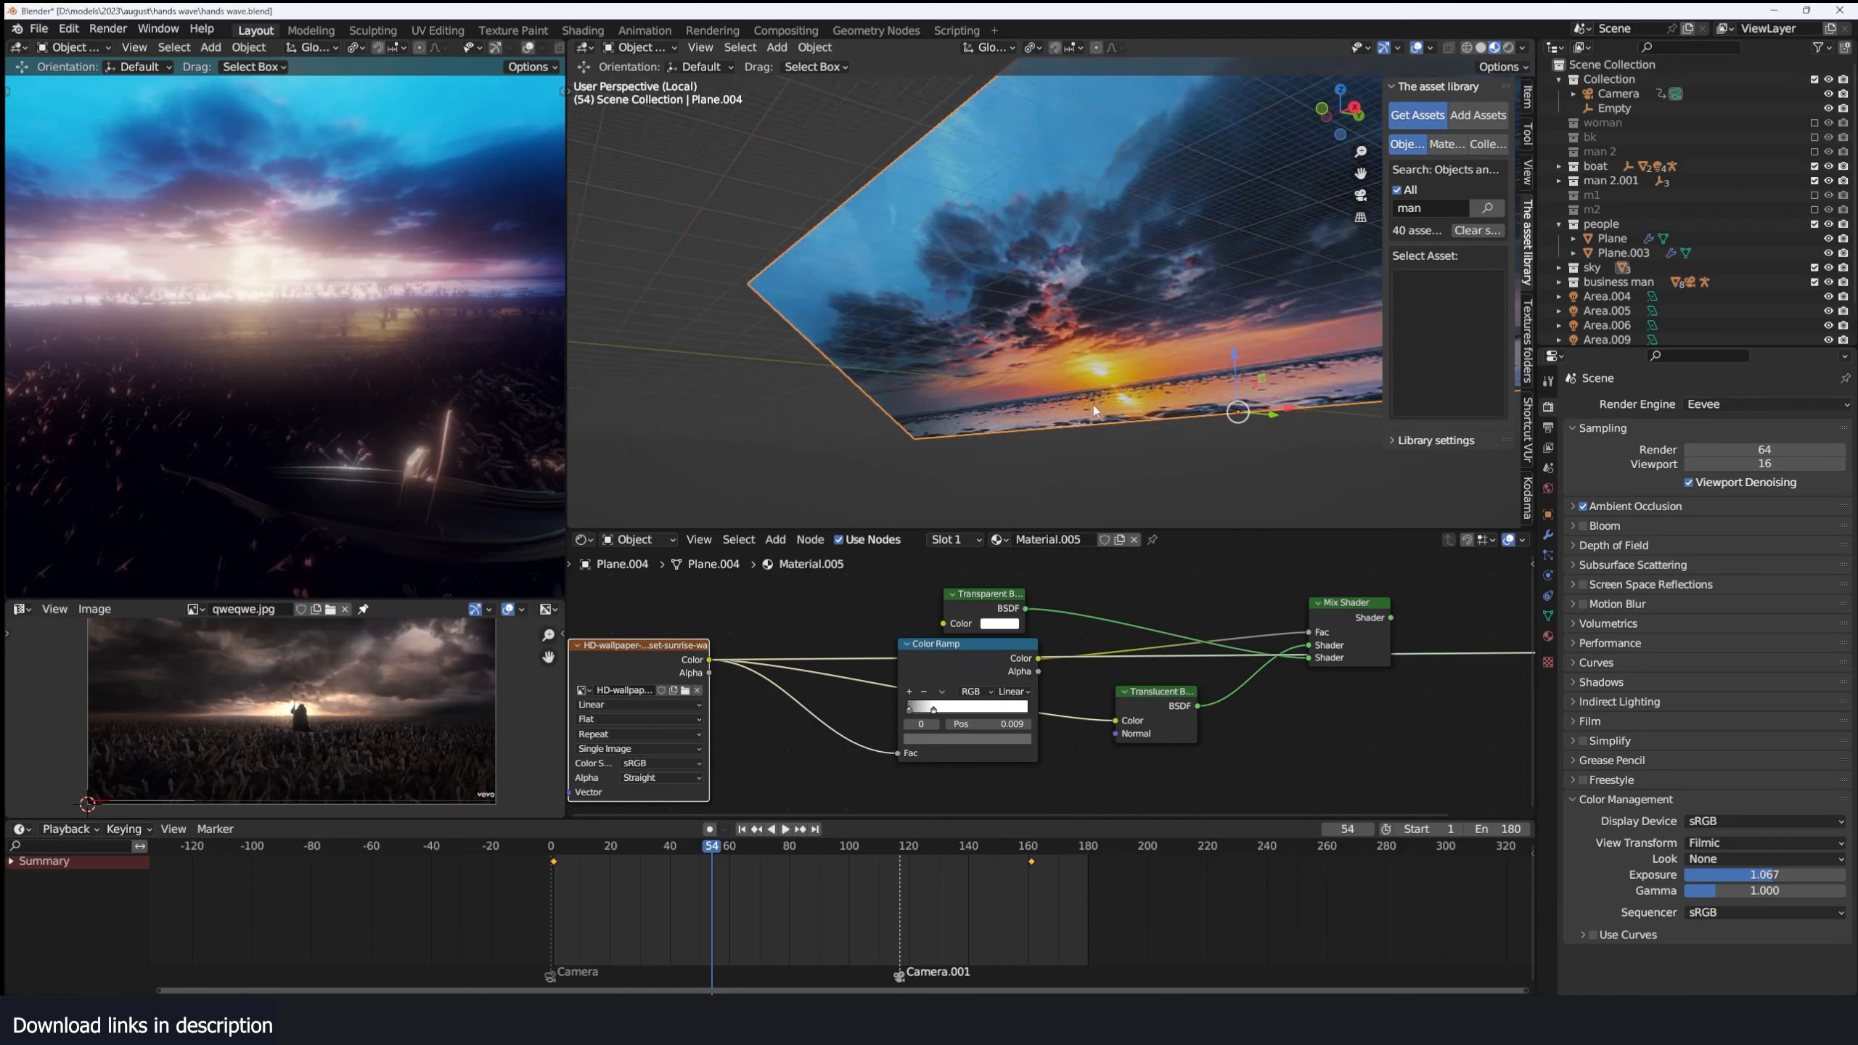
pyautogui.scroll(-3, 1022, 275)
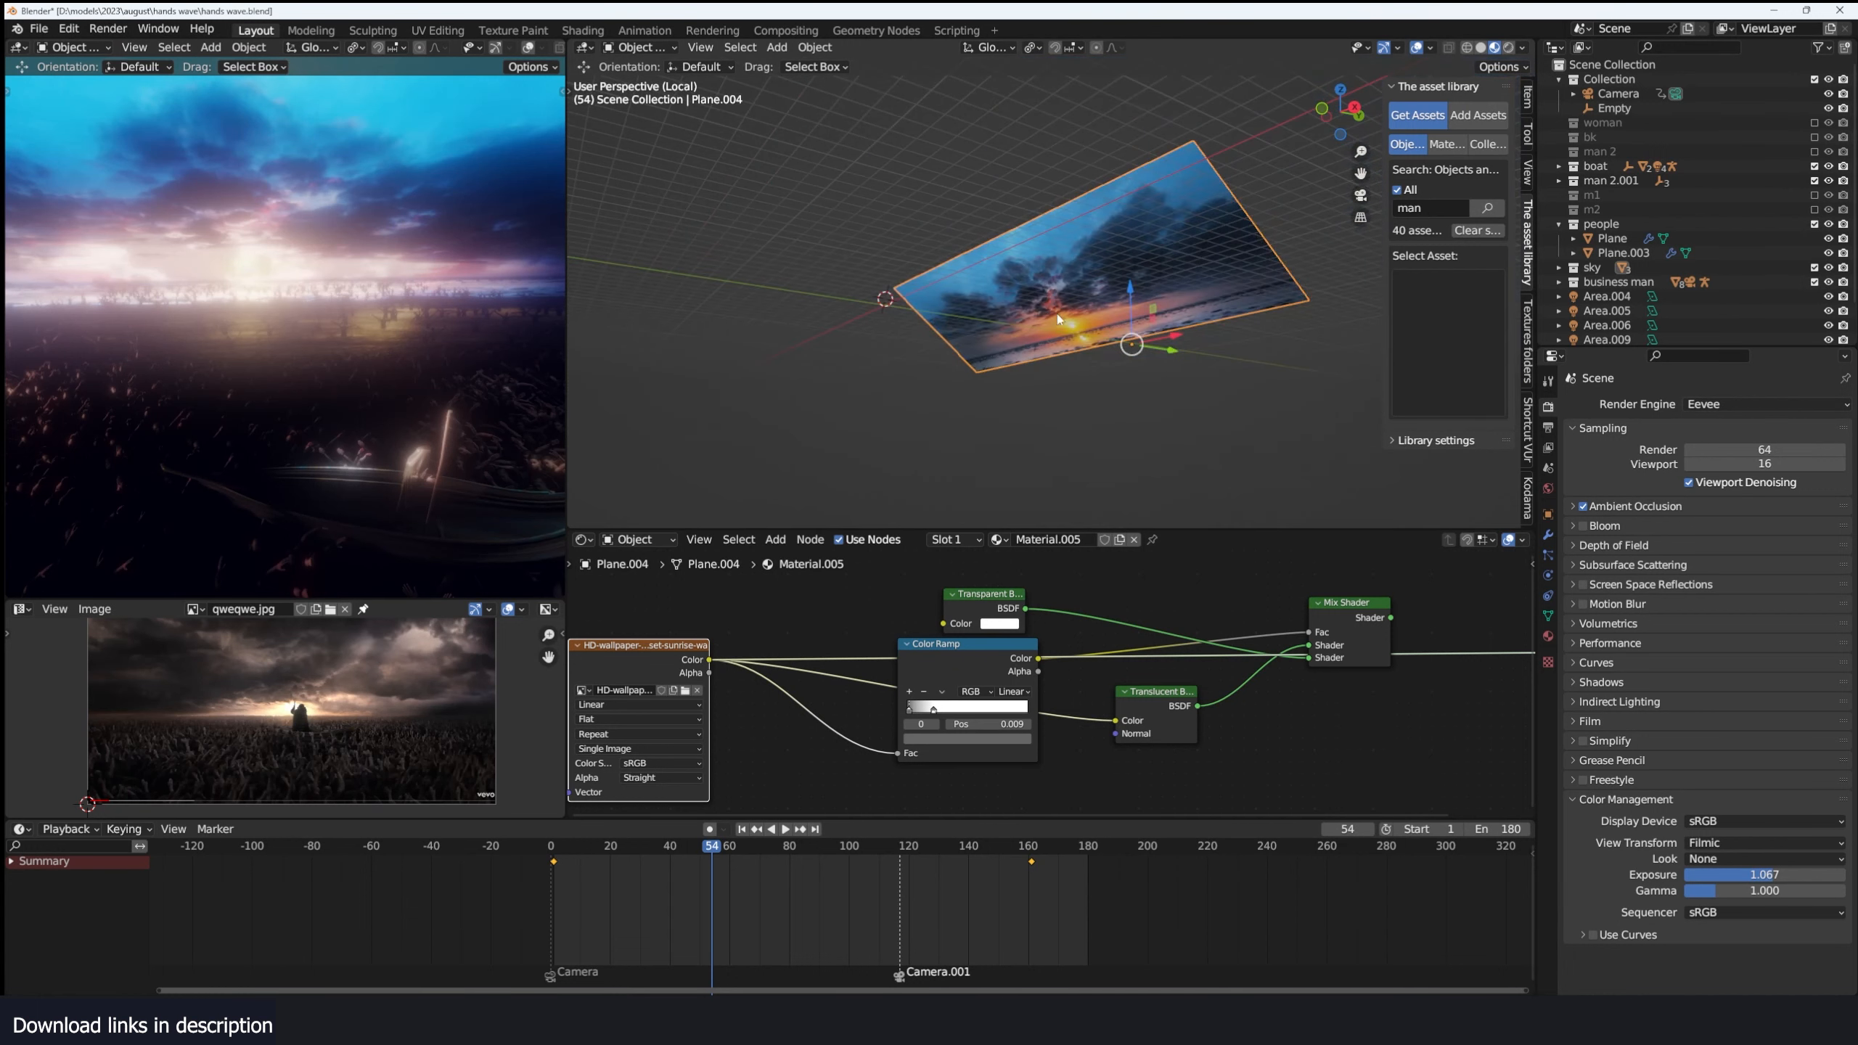
# Link the sunset plane's Mix Shader back to the Material Output surface and move its Color Ramp node clear of the links.
pyautogui.press('KP_Divide')
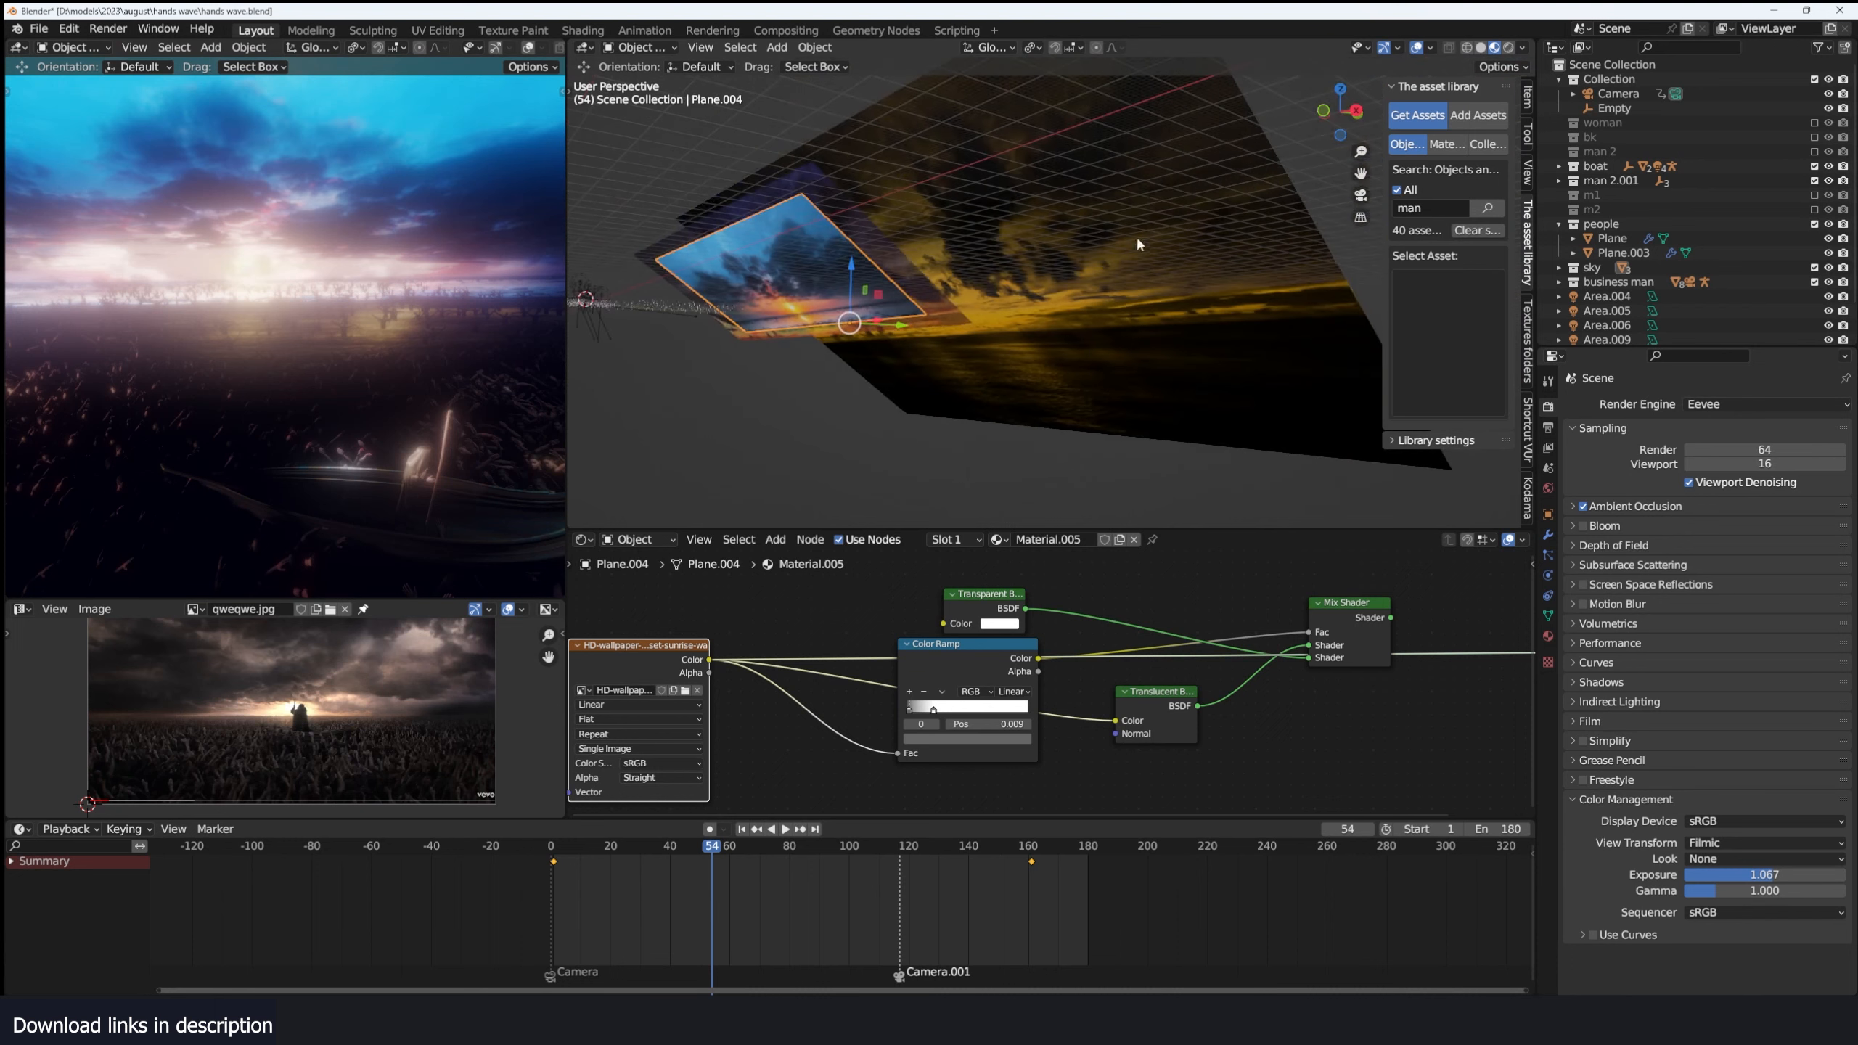
pyautogui.press('KP_Divide')
pyautogui.scroll(1, 1008, 632)
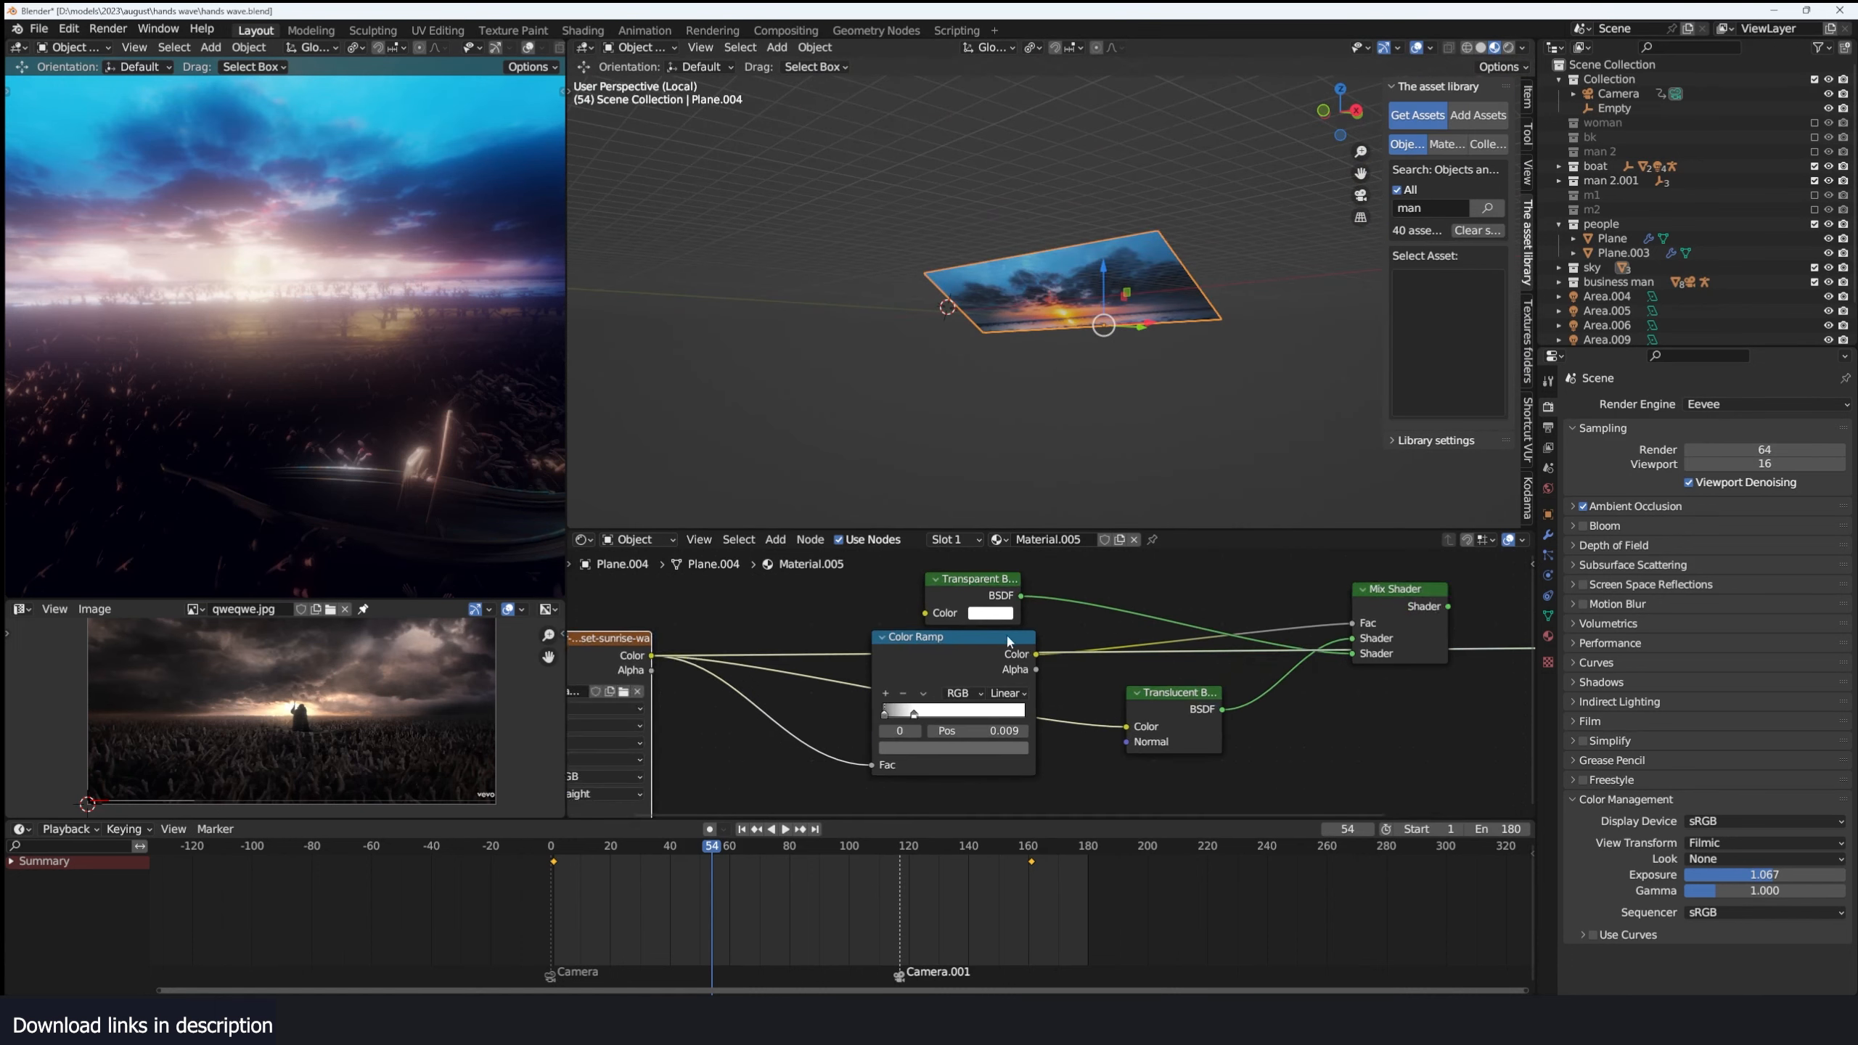
pyautogui.moveTo(1007, 635); pyautogui.dragTo(956, 659)
pyautogui.keyDown('ctrl'); pyautogui.keyDown('shift'); pyautogui.click(1379, 609); pyautogui.keyUp('shift'); pyautogui.keyUp('ctrl')
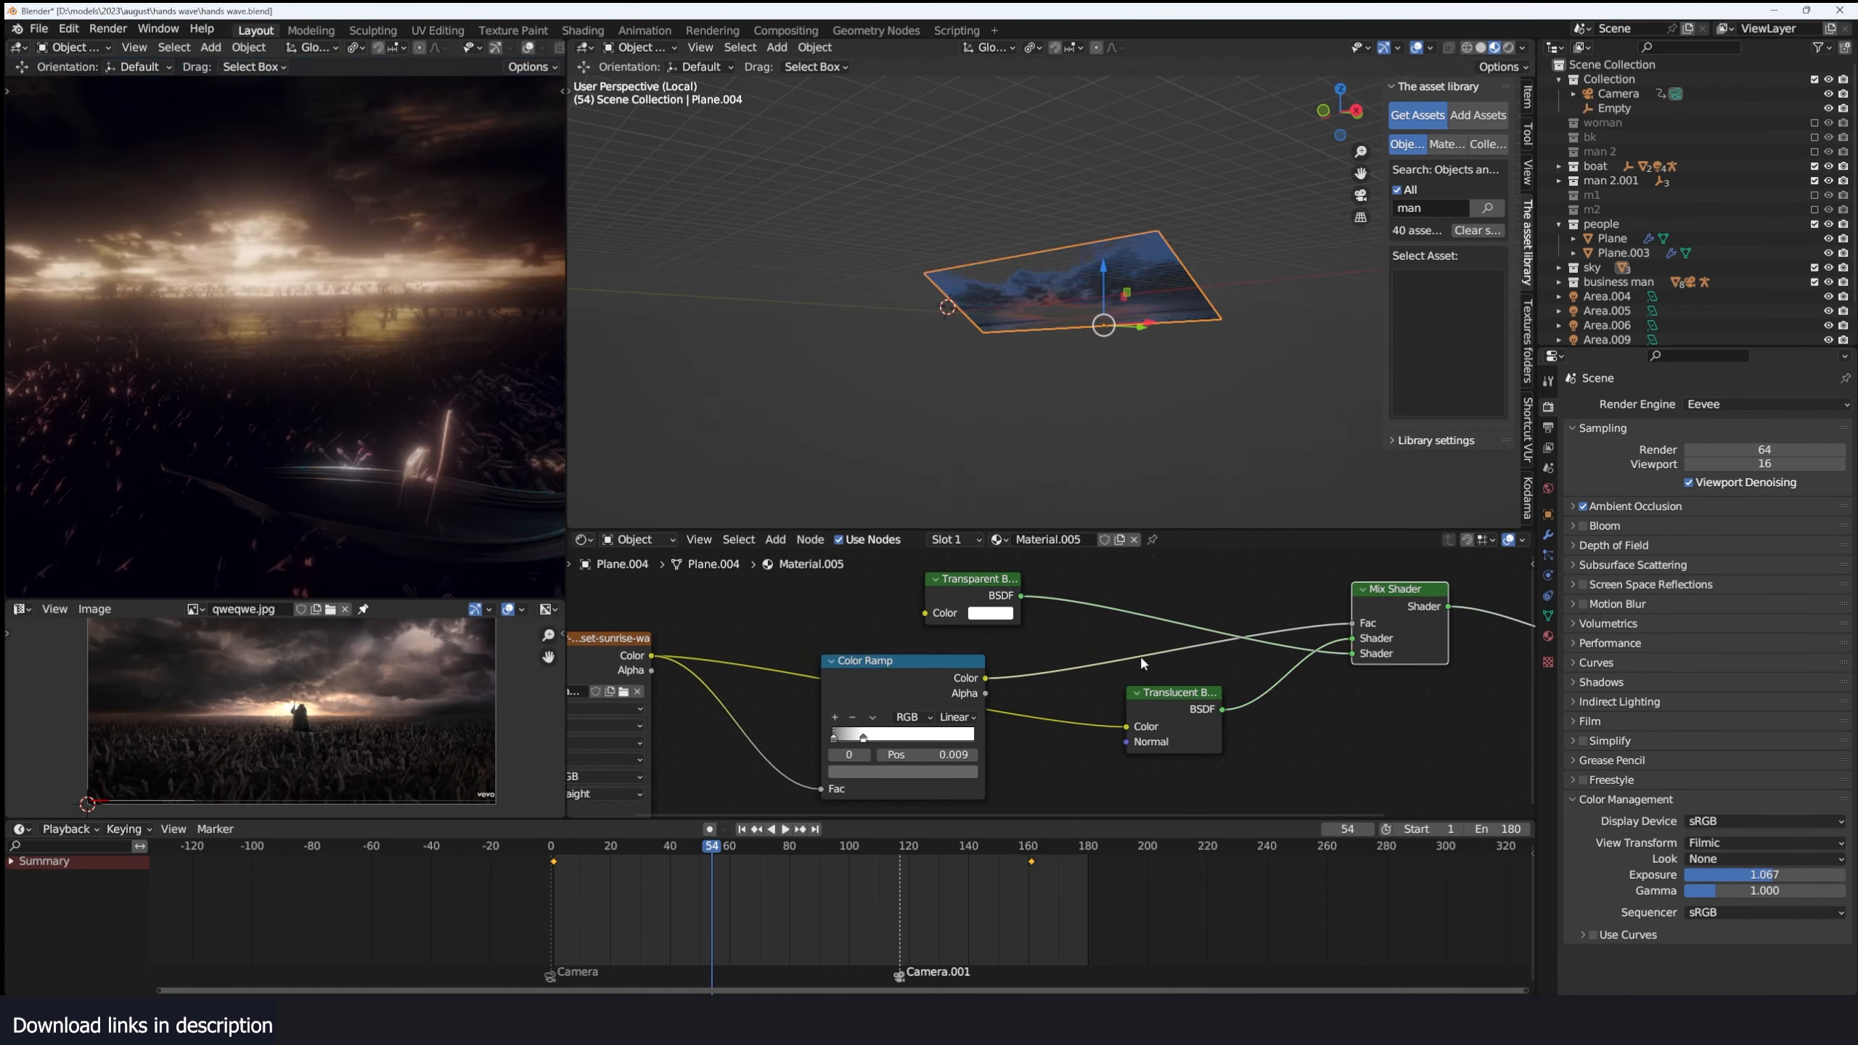
pyautogui.moveTo(944, 678); pyautogui.dragTo(958, 668)
pyautogui.moveTo(1129, 277); pyautogui.dragTo(1015, 527, button='middle')
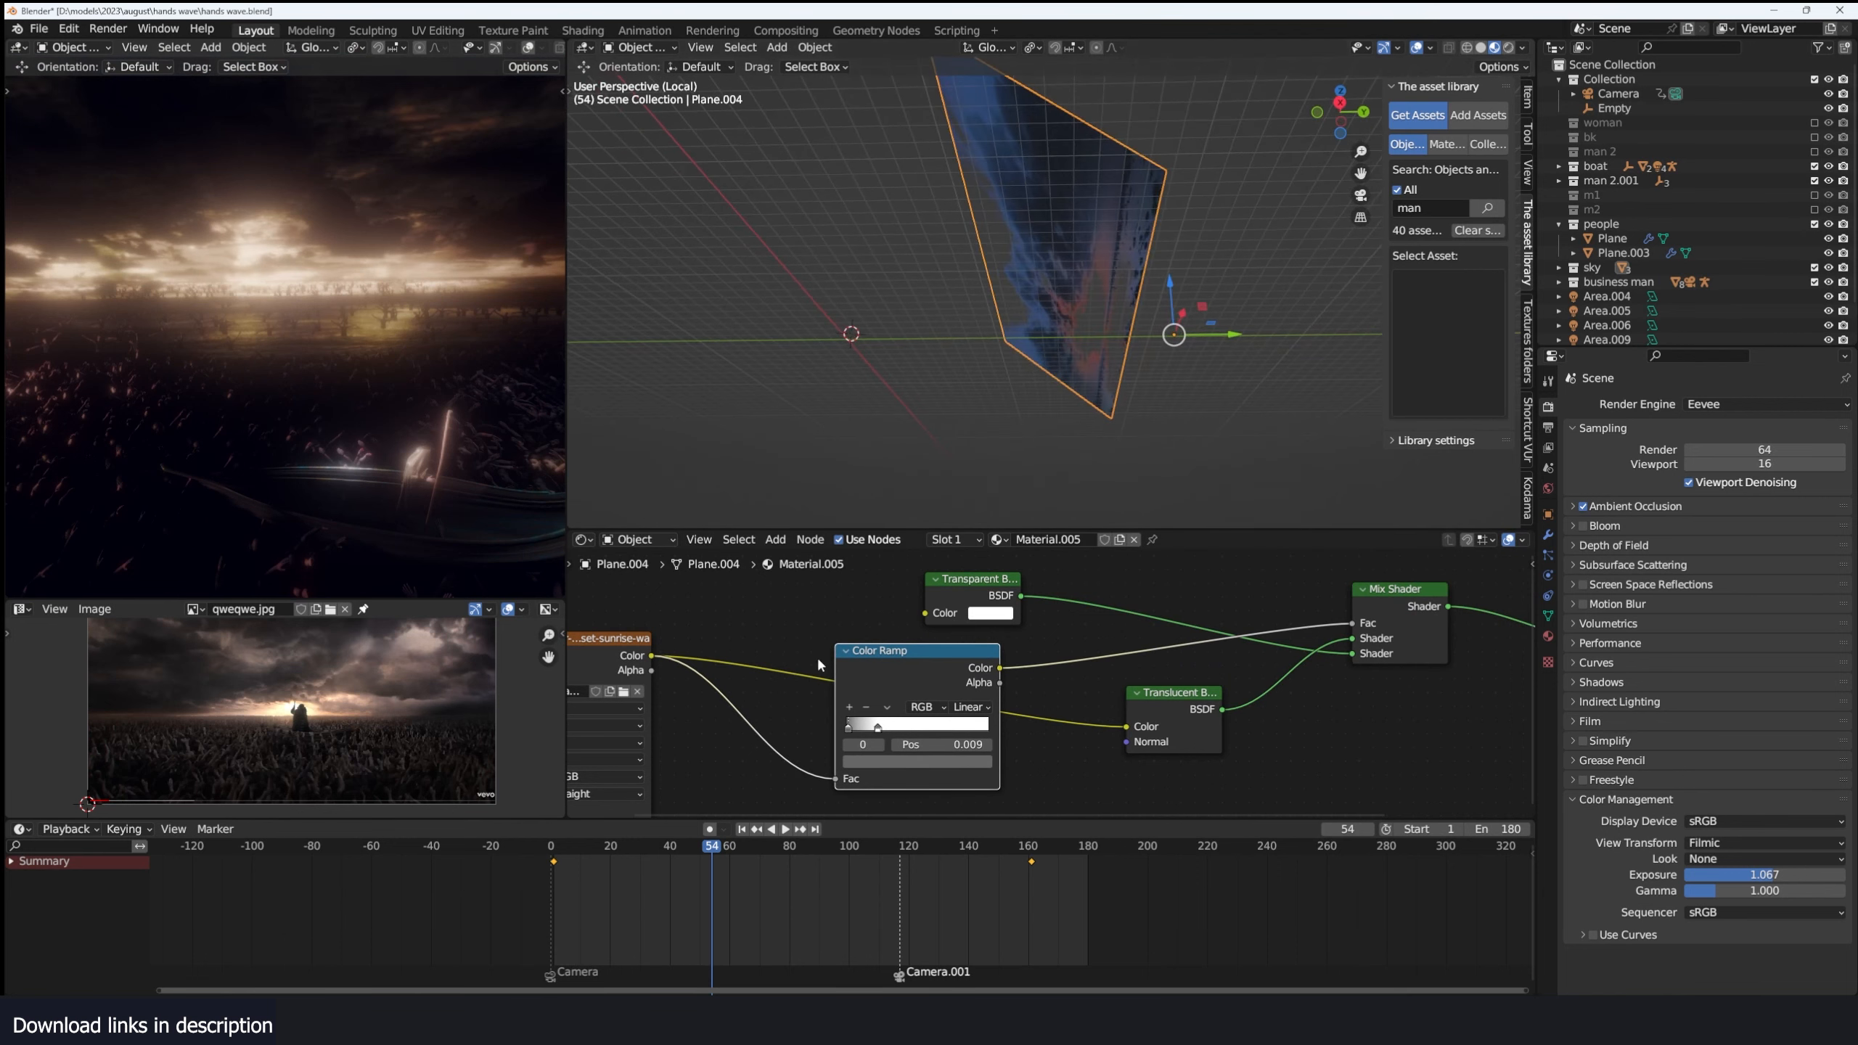
# Compare the sunset plane's Color Ramp mask with its Mix Shader result by previewing them in turn.
pyautogui.keyDown('ctrl'); pyautogui.keyDown('shift'); pyautogui.click(879, 650); pyautogui.keyUp('shift'); pyautogui.keyUp('ctrl')
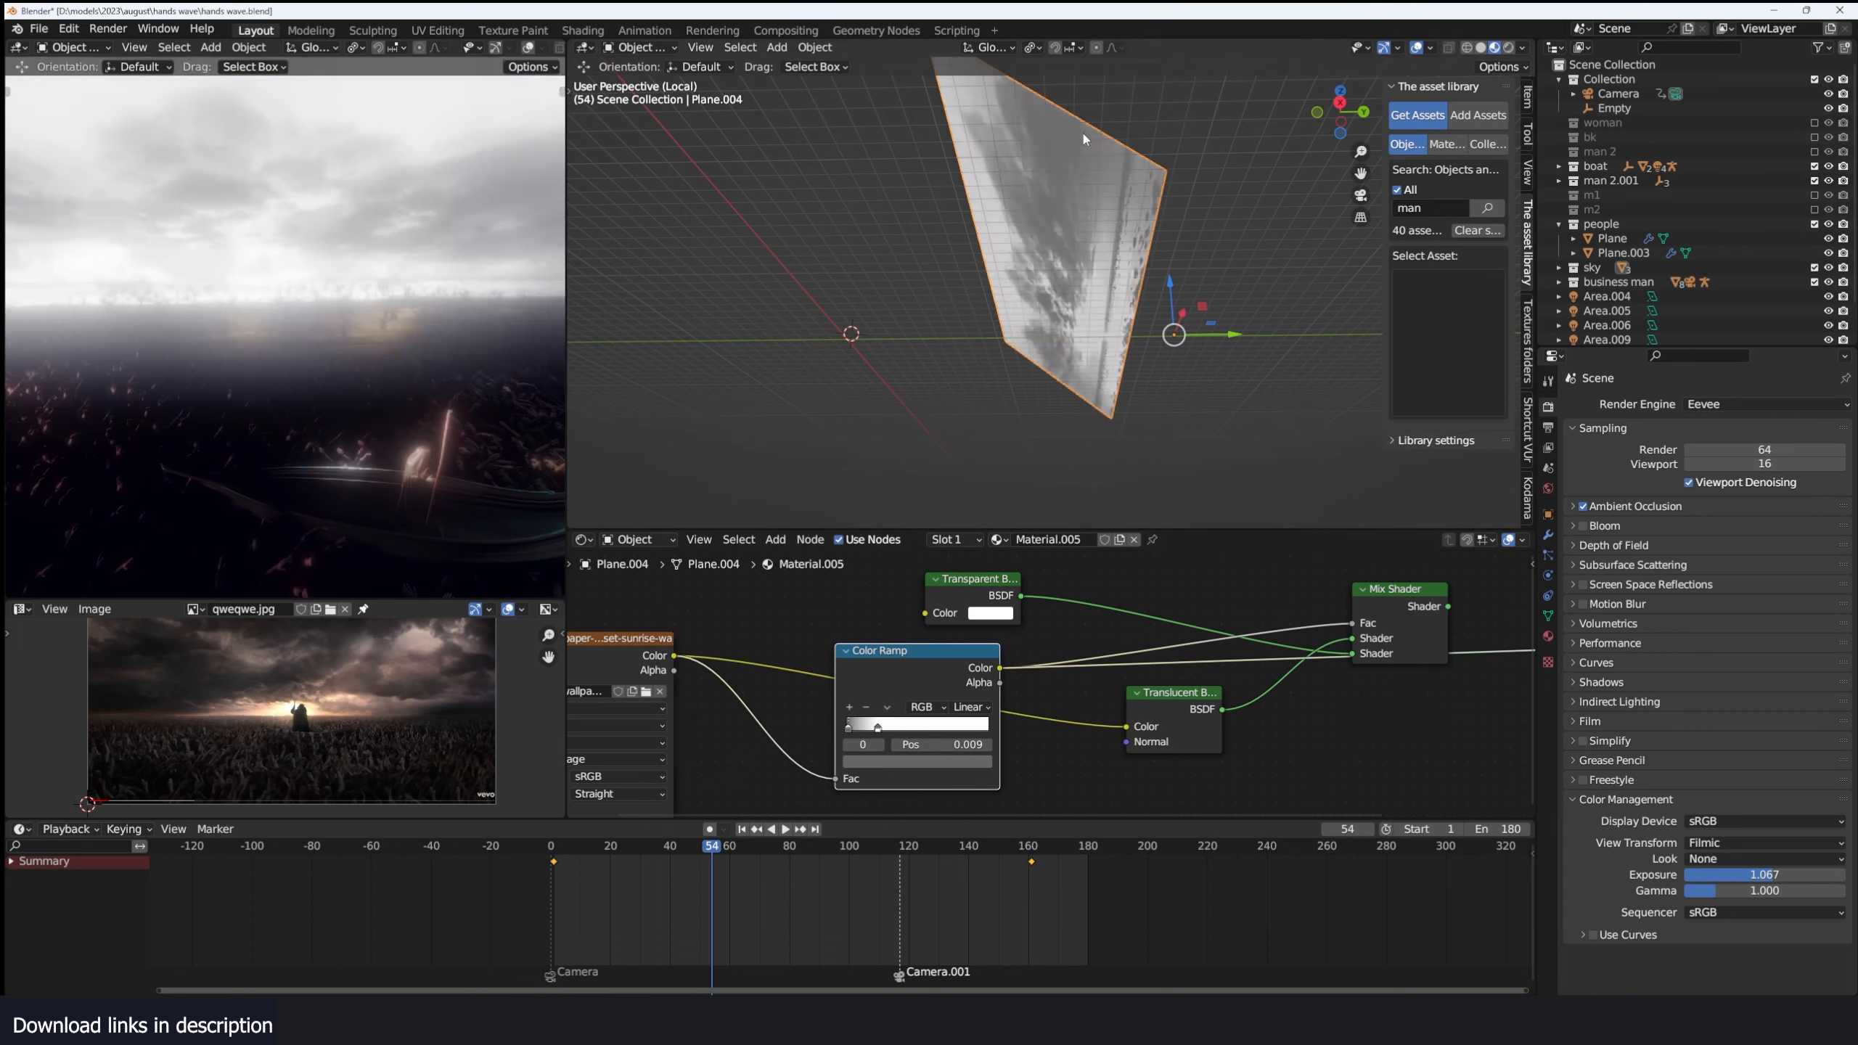
pyautogui.keyDown('ctrl'); pyautogui.keyDown('shift'); pyautogui.click(1416, 616); pyautogui.keyUp('shift'); pyautogui.keyUp('ctrl')
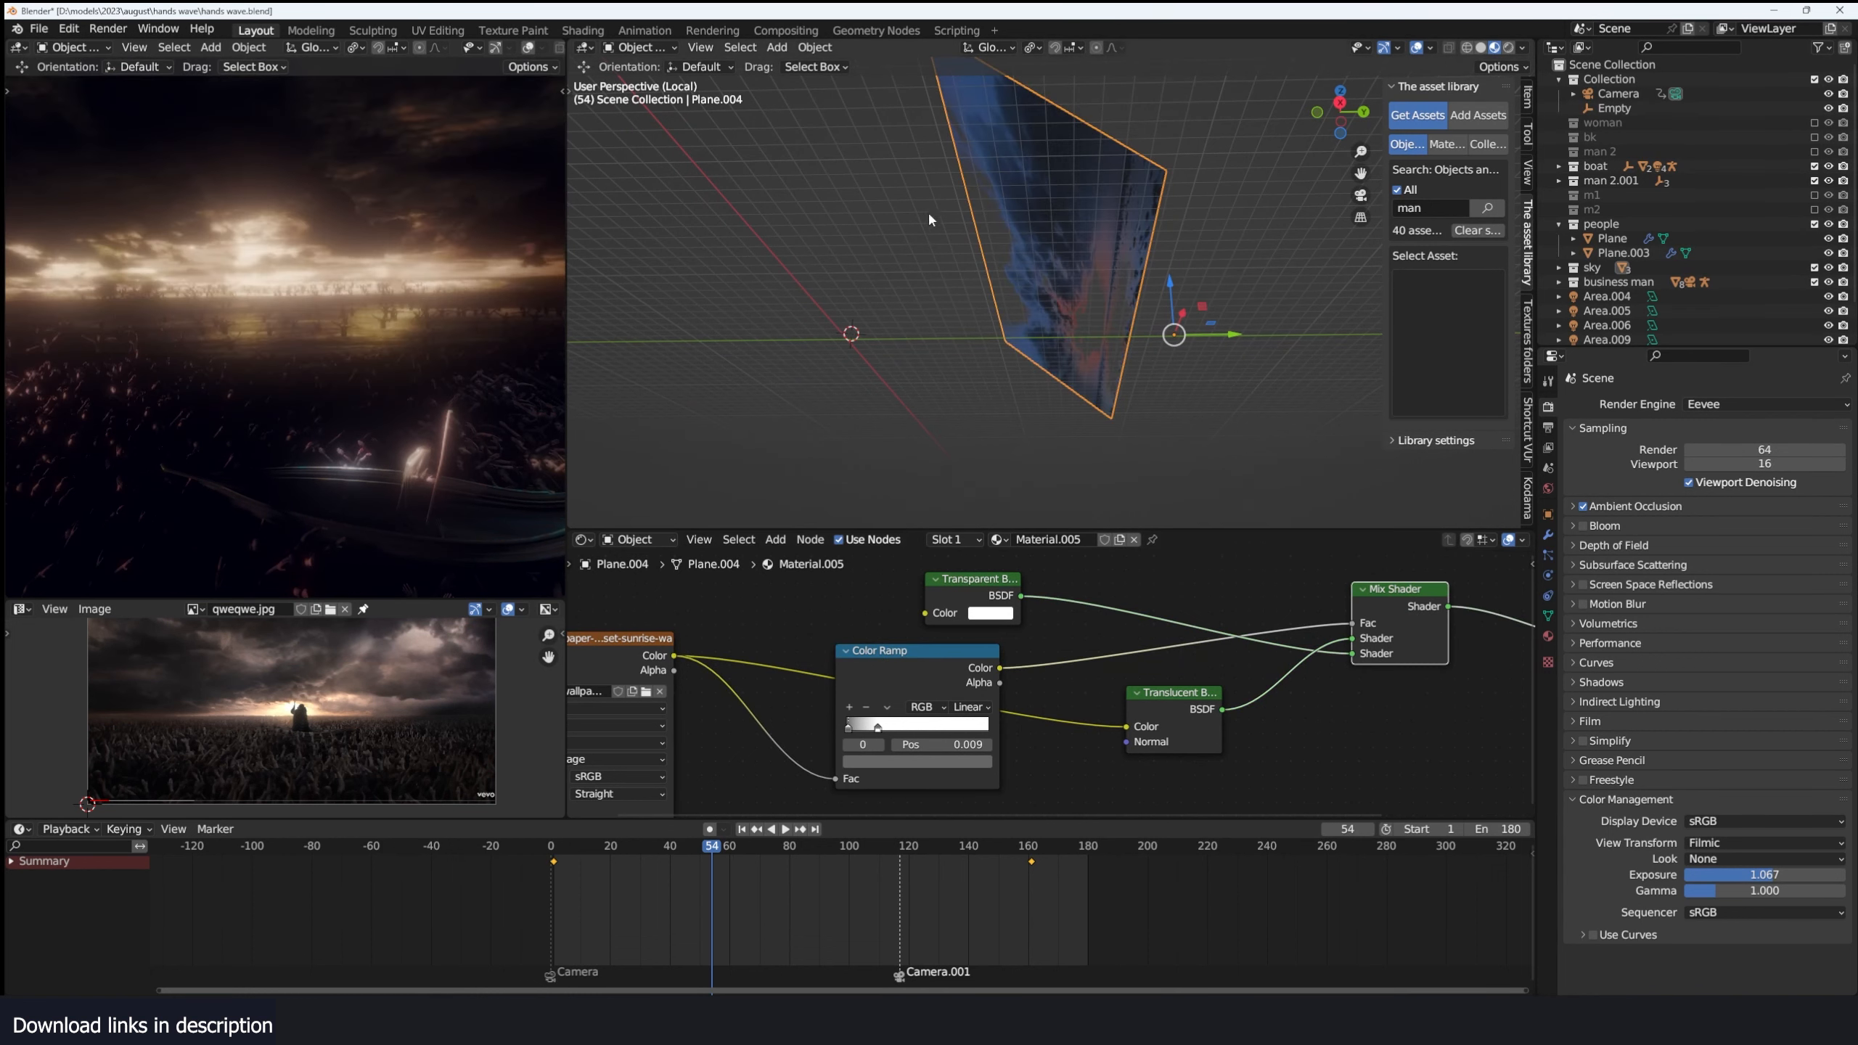
pyautogui.moveTo(929, 220); pyautogui.dragTo(1081, 334, button='middle')
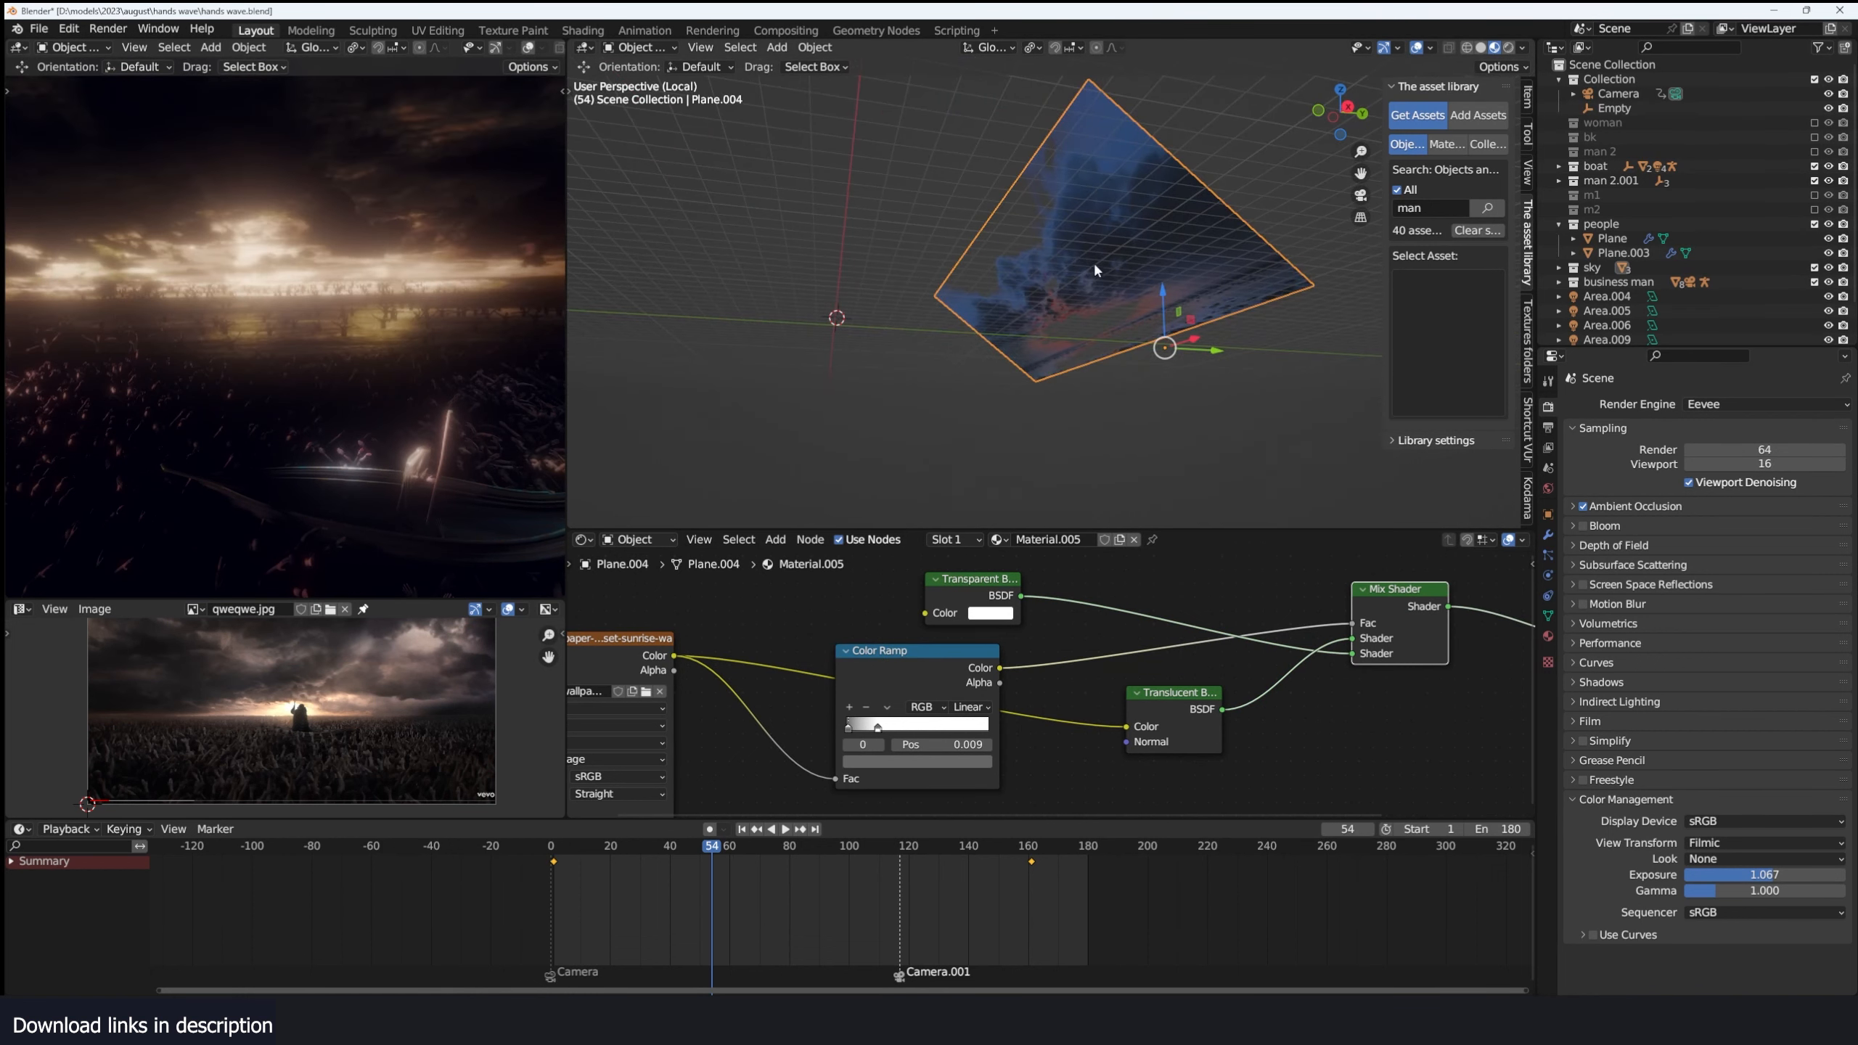
pyautogui.moveTo(1097, 271); pyautogui.dragTo(1137, 270, button='middle')
# Move the Color Ramp's white stop to position 0.250 and open the sunset plane's material settings for blend and shadow modes.
pyautogui.moveTo(898, 728)
pyautogui.mouseDown()
pyautogui.moveTo(981, 736)
pyautogui.moveTo(874, 734)
pyautogui.moveTo(919, 735)
pyautogui.moveTo(902, 734)
pyautogui.mouseUp()
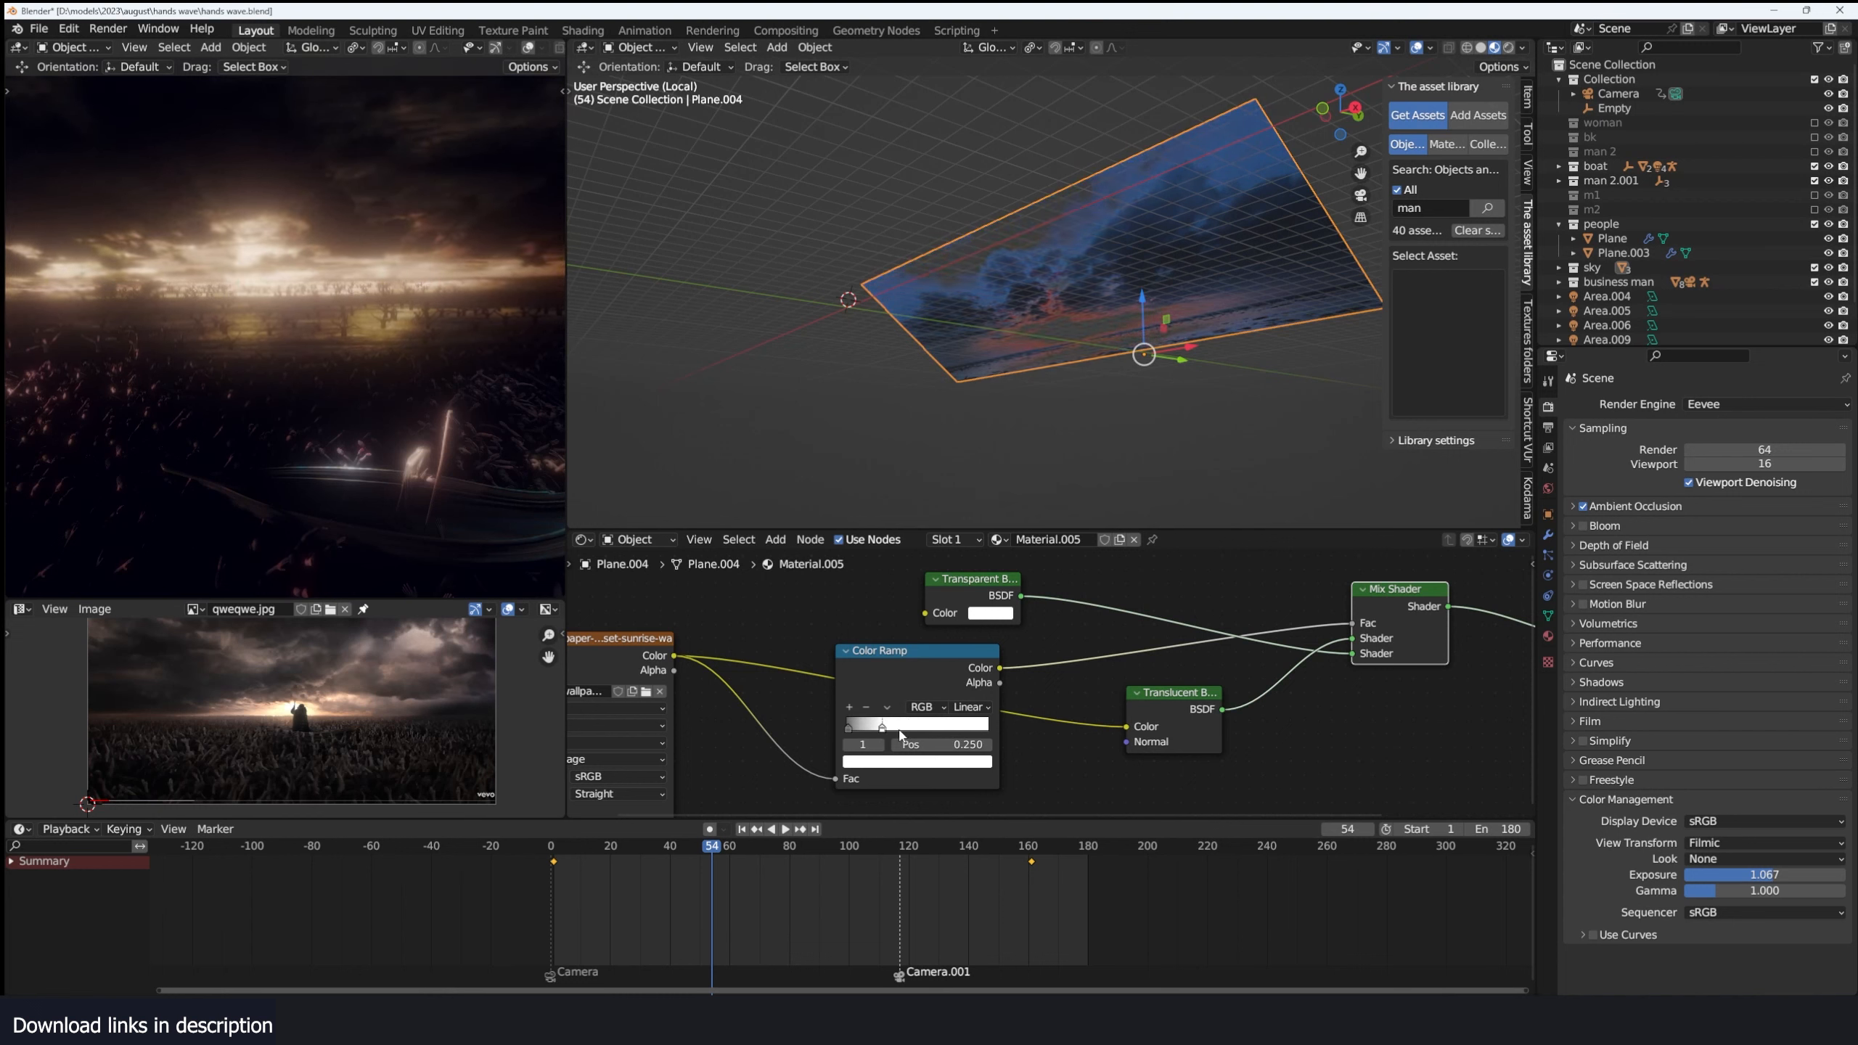
pyautogui.moveTo(1109, 256); pyautogui.dragTo(1051, 255, button='middle')
pyautogui.scroll(2, 1052, 262)
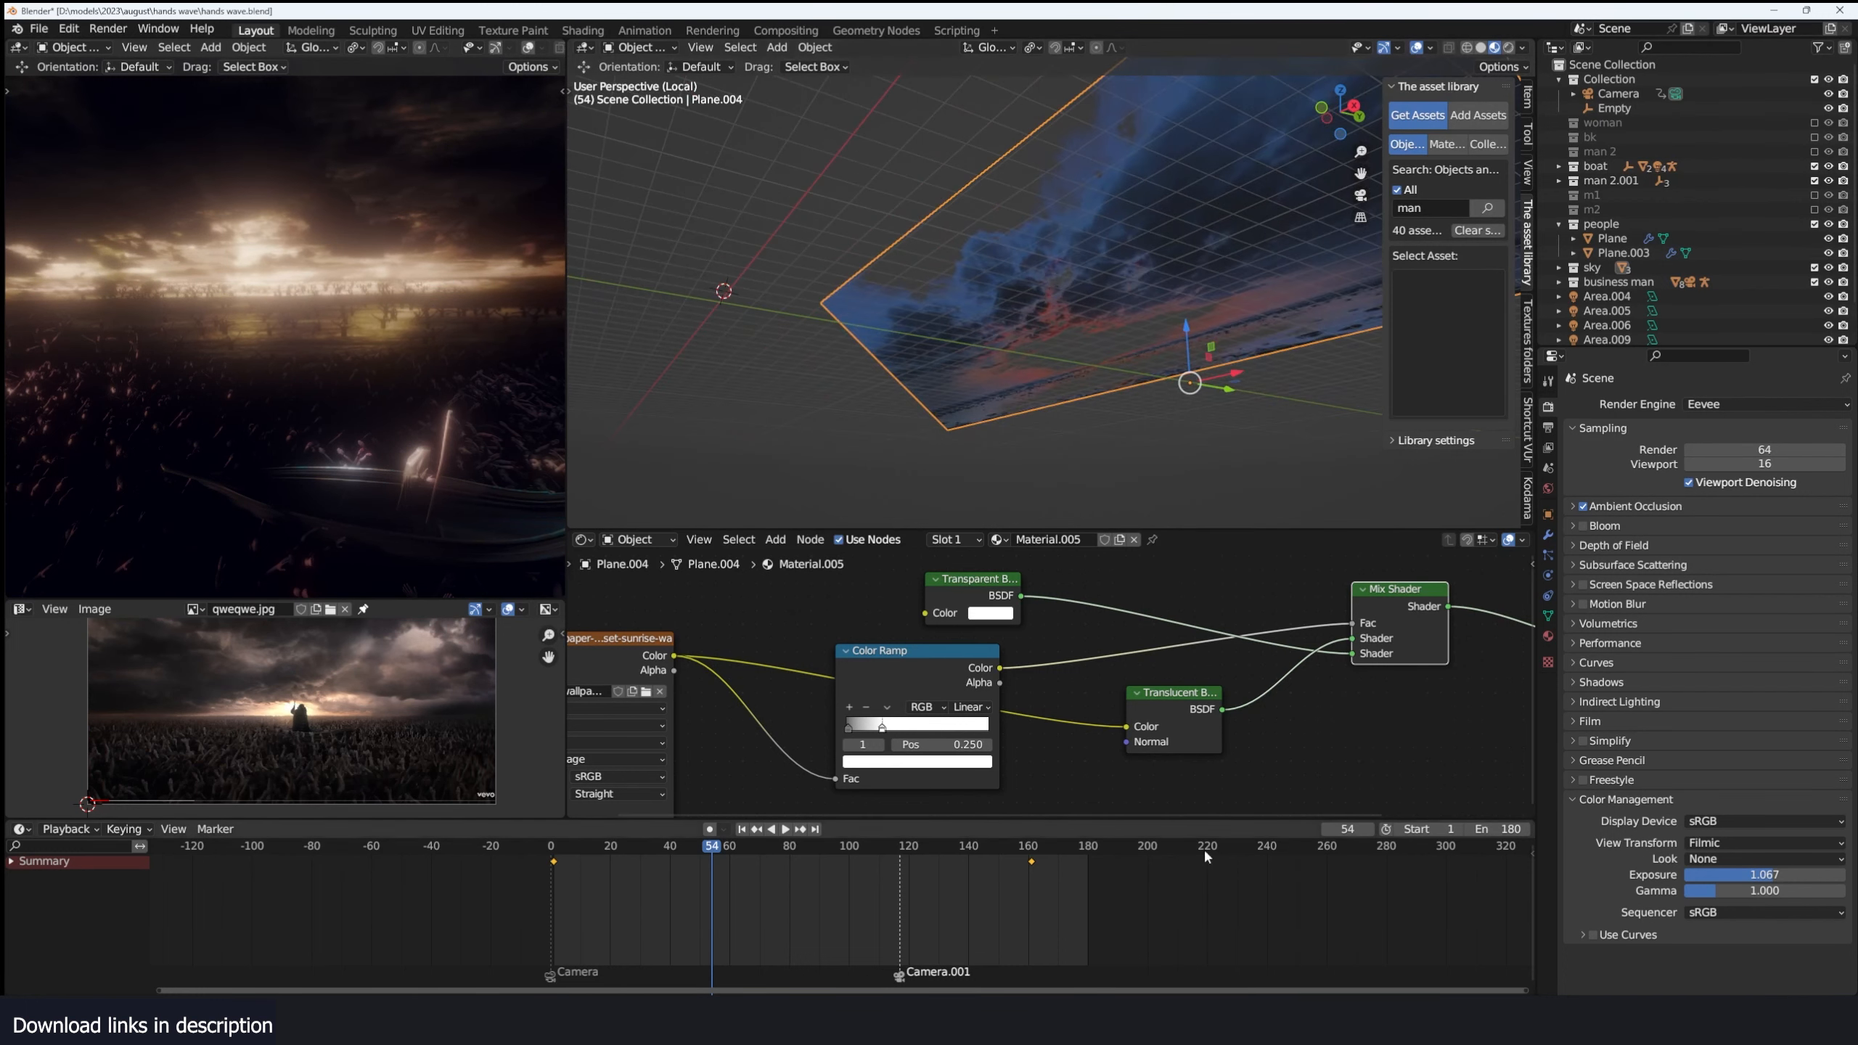
pyautogui.scroll(-2, 1247, 680)
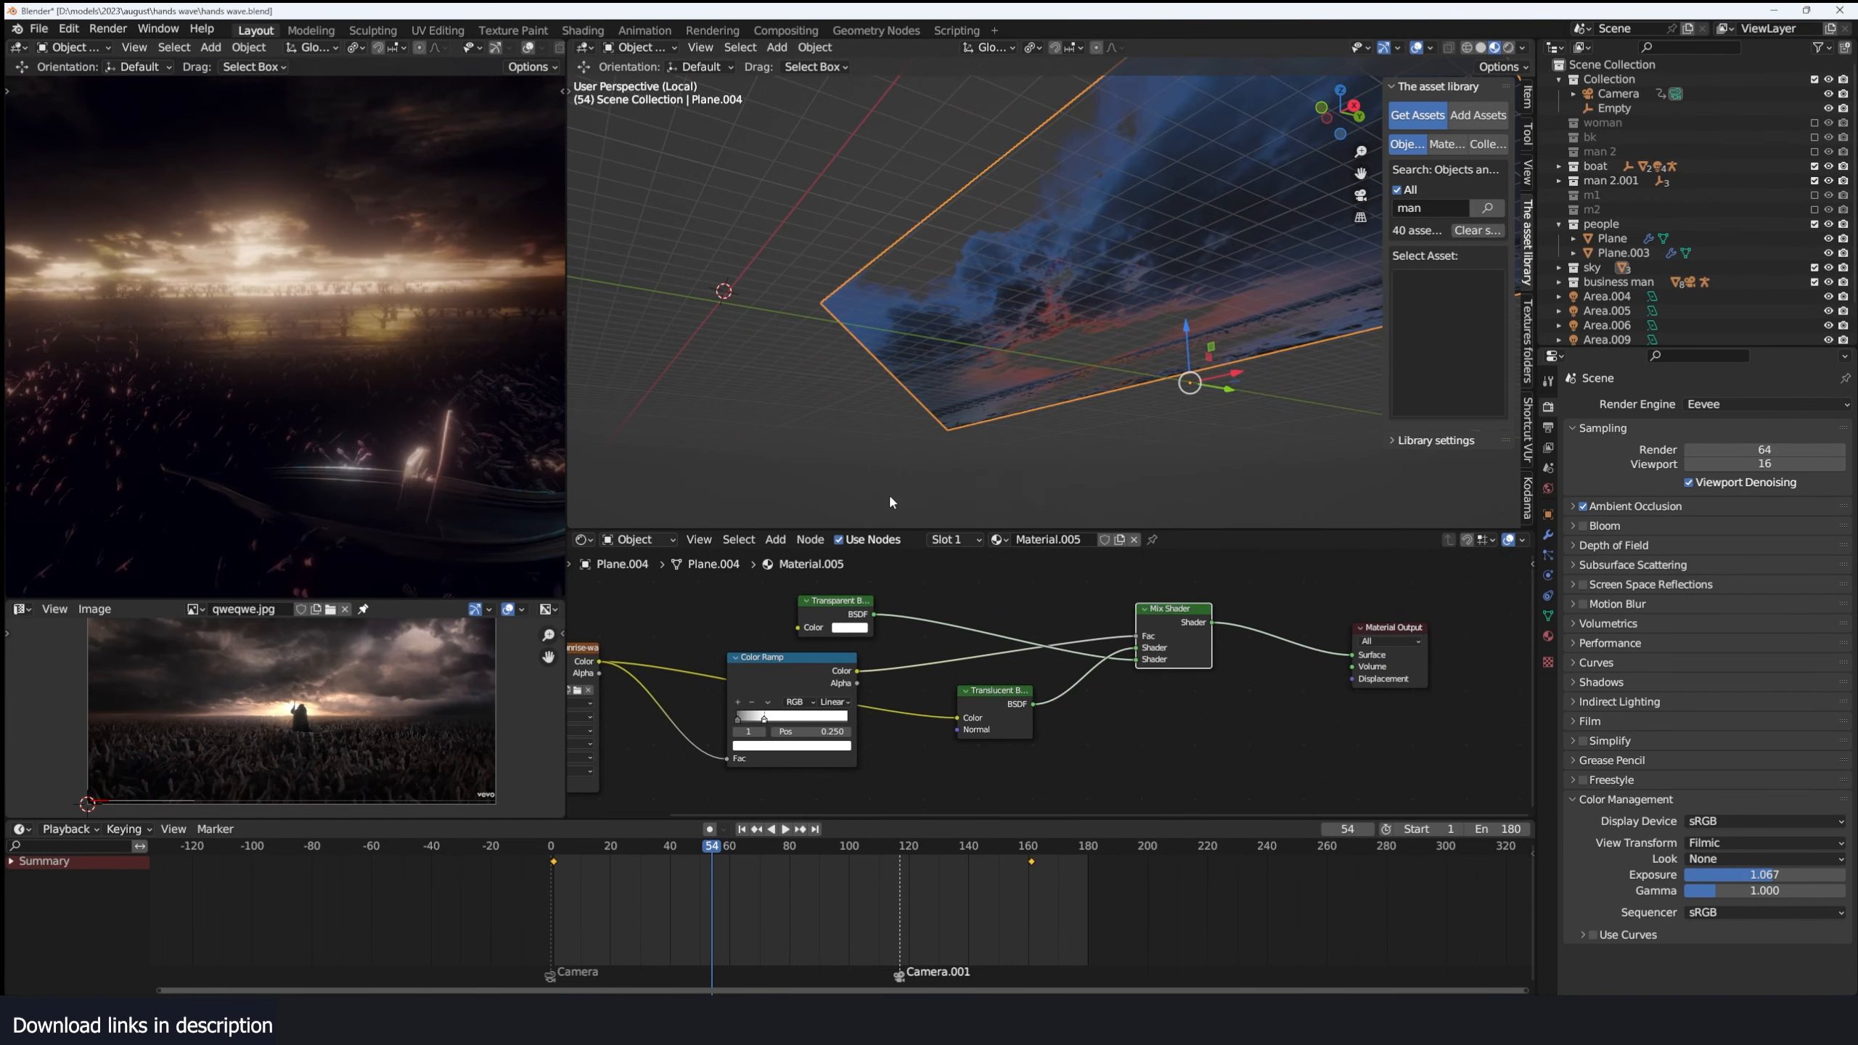
pyautogui.click(1548, 635)
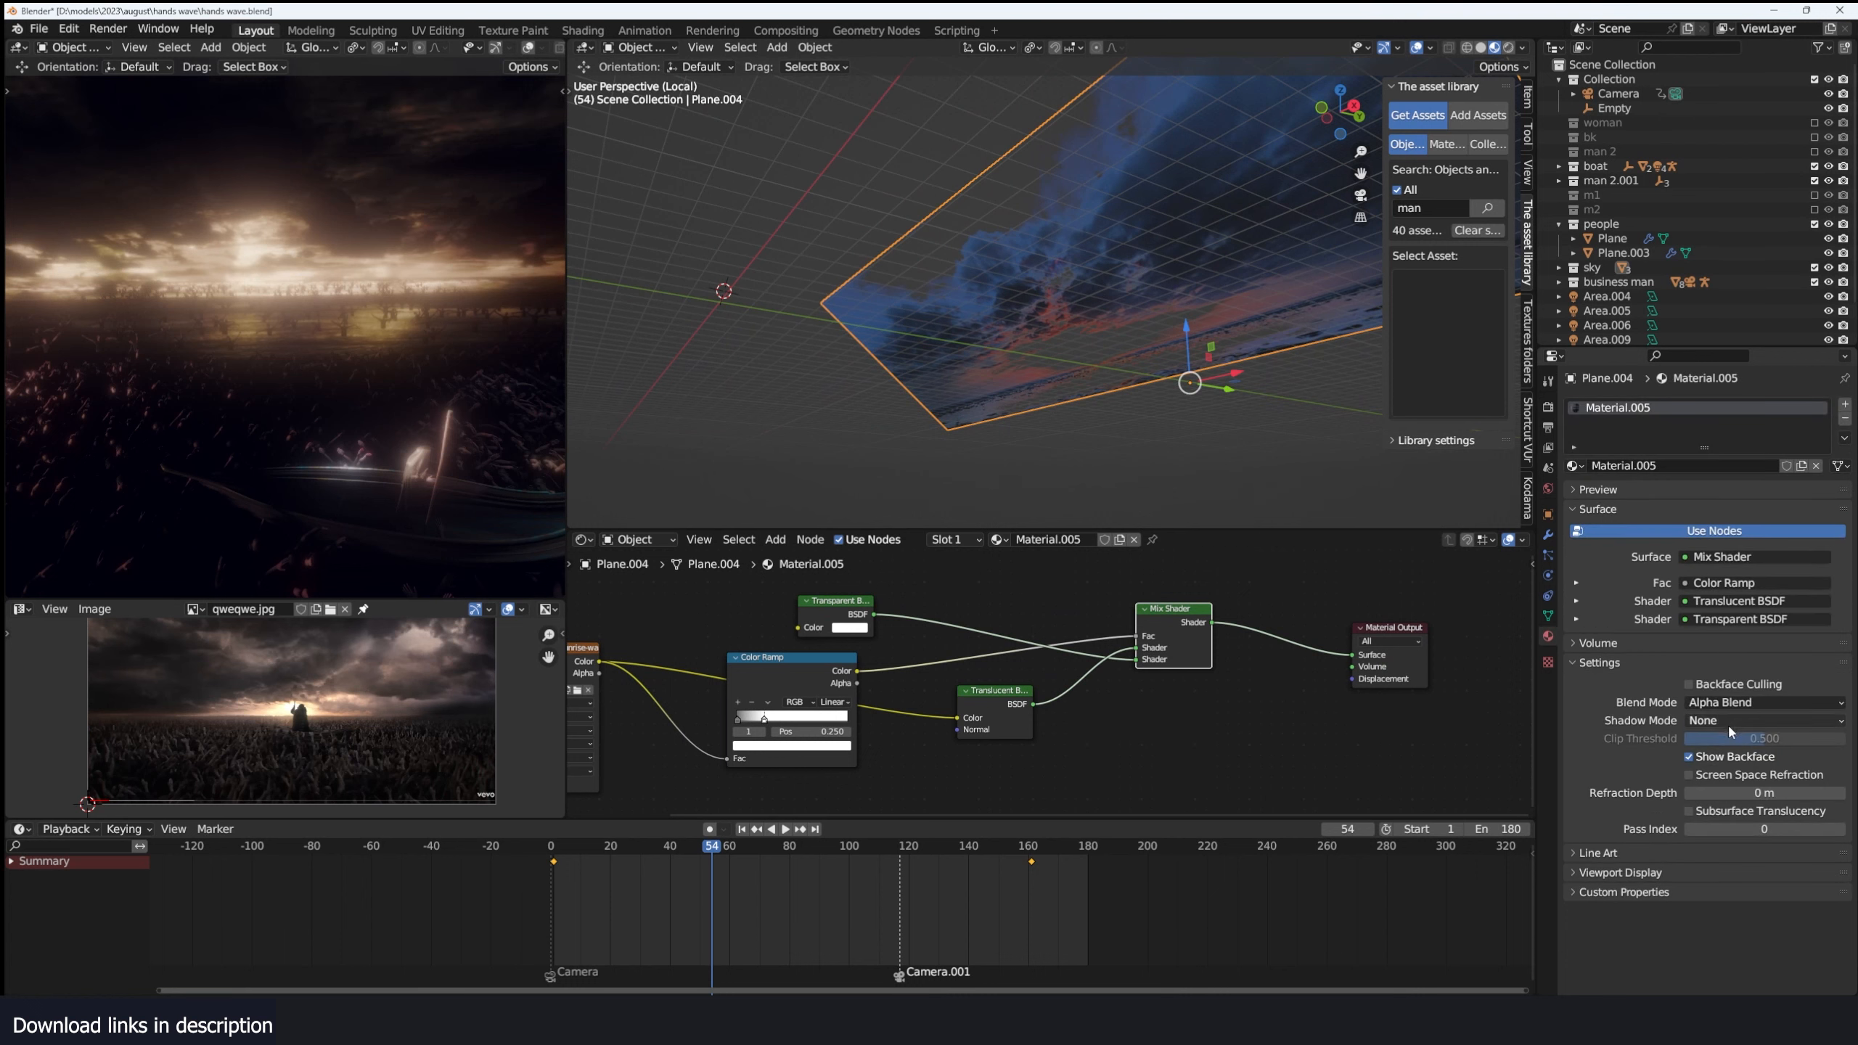
# Select the purple cloud plane in the full scene and play the animation to check it in the camera view.
pyautogui.scroll(-4, 1007, 273)
pyautogui.moveTo(1007, 273); pyautogui.dragTo(873, 252, button='middle')
pyautogui.click(886, 252)
pyautogui.press('space')
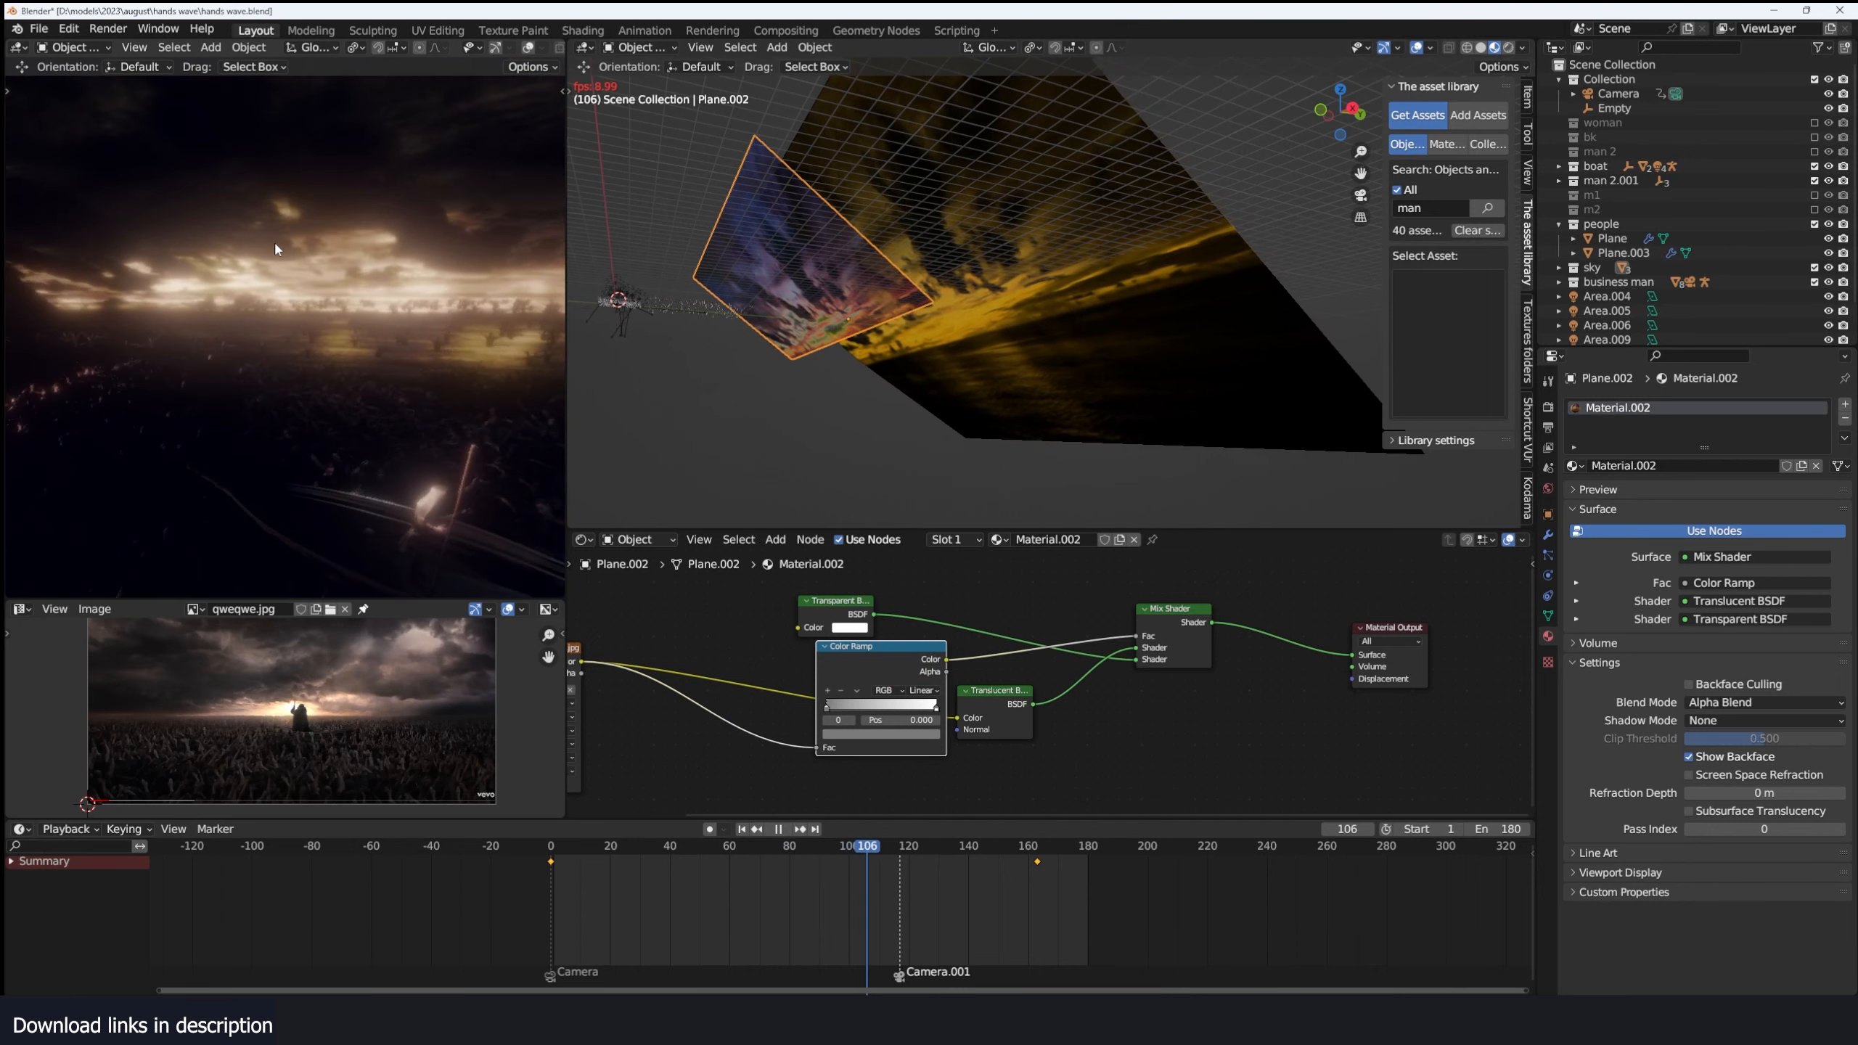
pyautogui.press('space')
# Zoom in on the crowd in front of the sky planes and select the plane that scatters the people.
pyautogui.moveTo(779, 324); pyautogui.dragTo(855, 255, button='middle')
pyautogui.click(964, 343)
pyautogui.press('KP_Decimal')
pyautogui.moveTo(965, 350); pyautogui.dragTo(878, 340, button='middle')
pyautogui.click(856, 446)
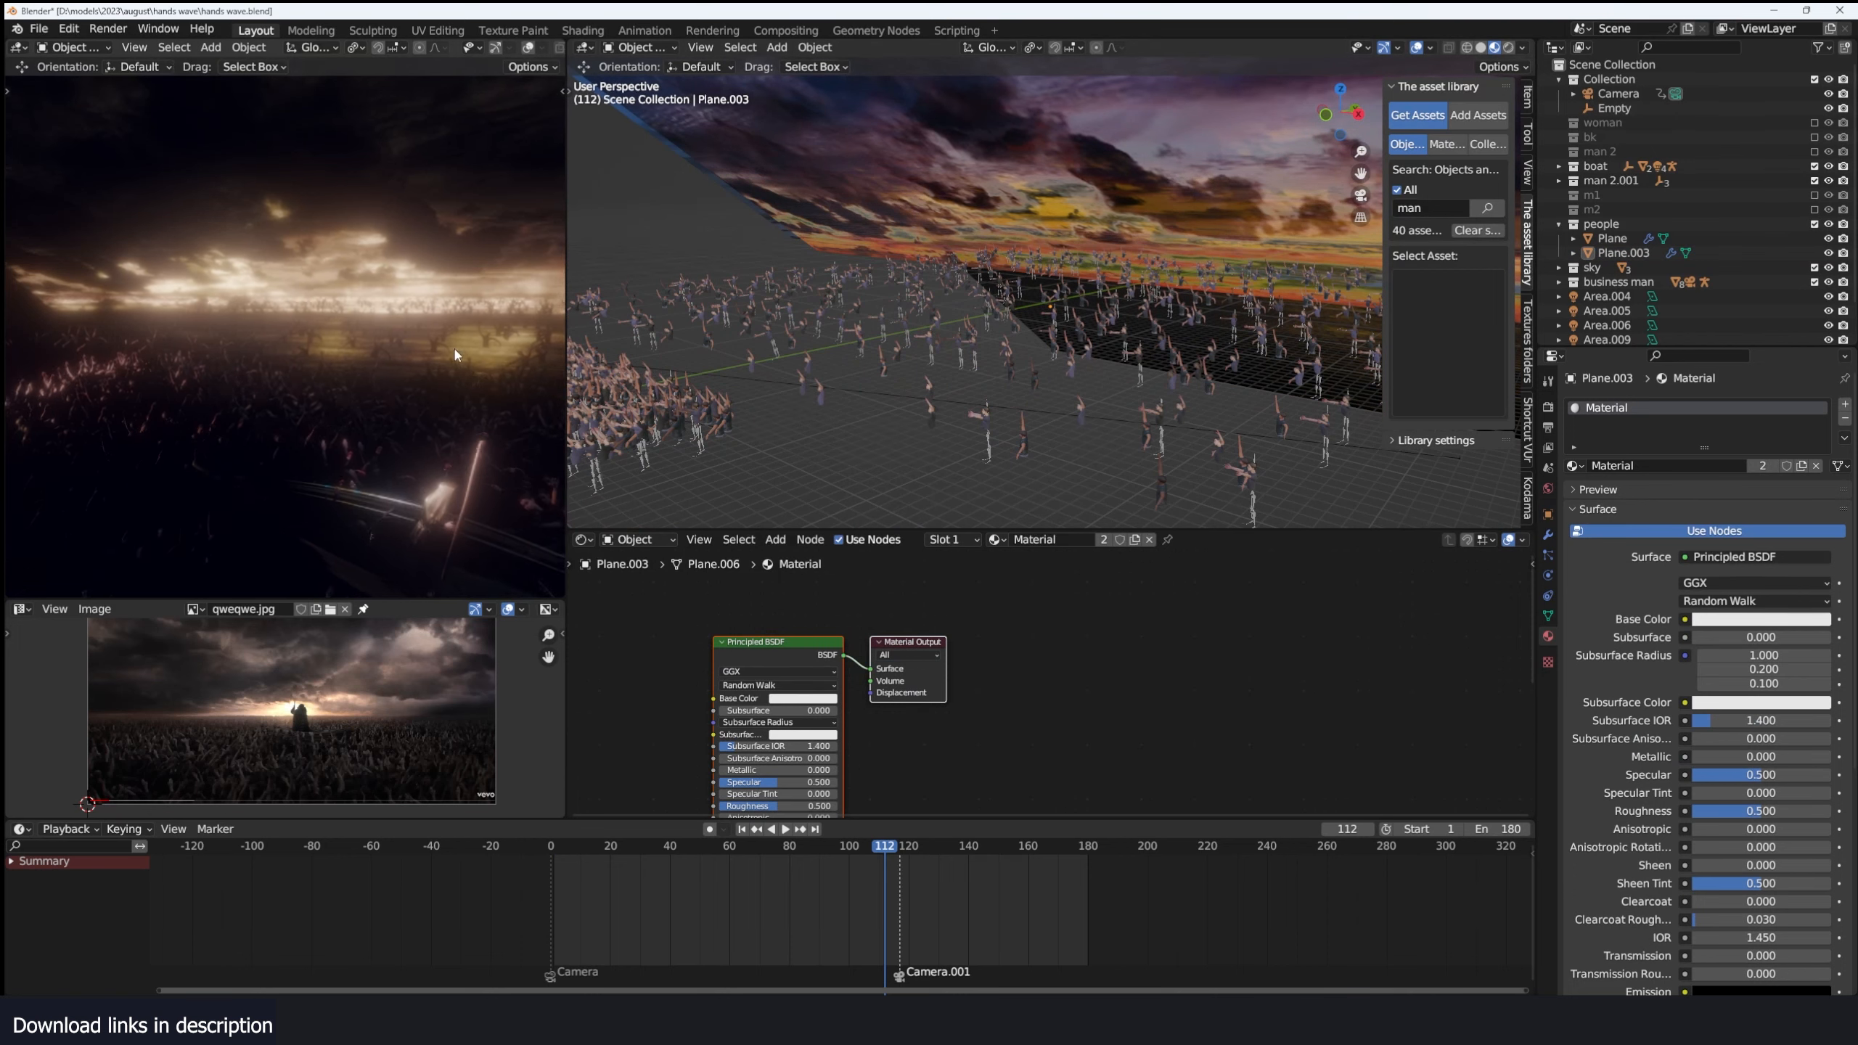
# Look through the scene camera and play the animation from frame 112 to about frame 175.
pyautogui.press('KP_0')
pyautogui.moveTo(1016, 346); pyautogui.dragTo(1123, 341, button='middle')
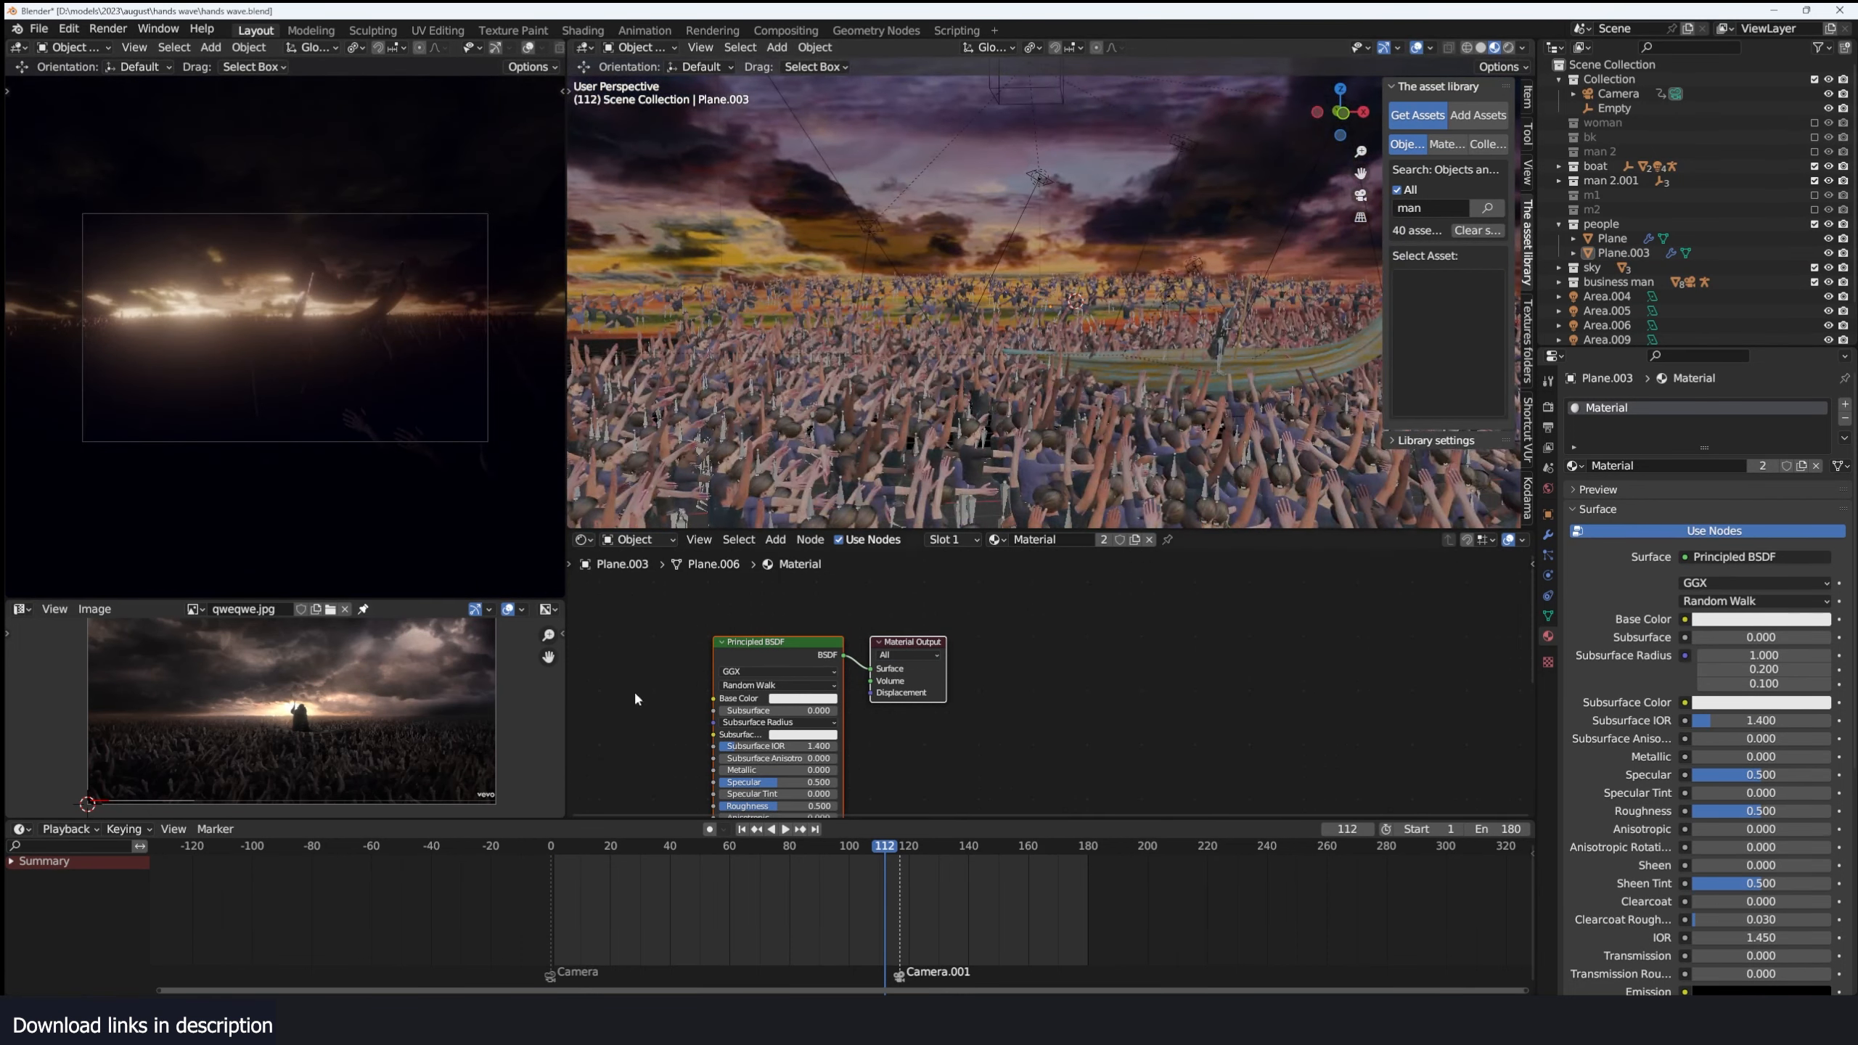
pyautogui.press('space')
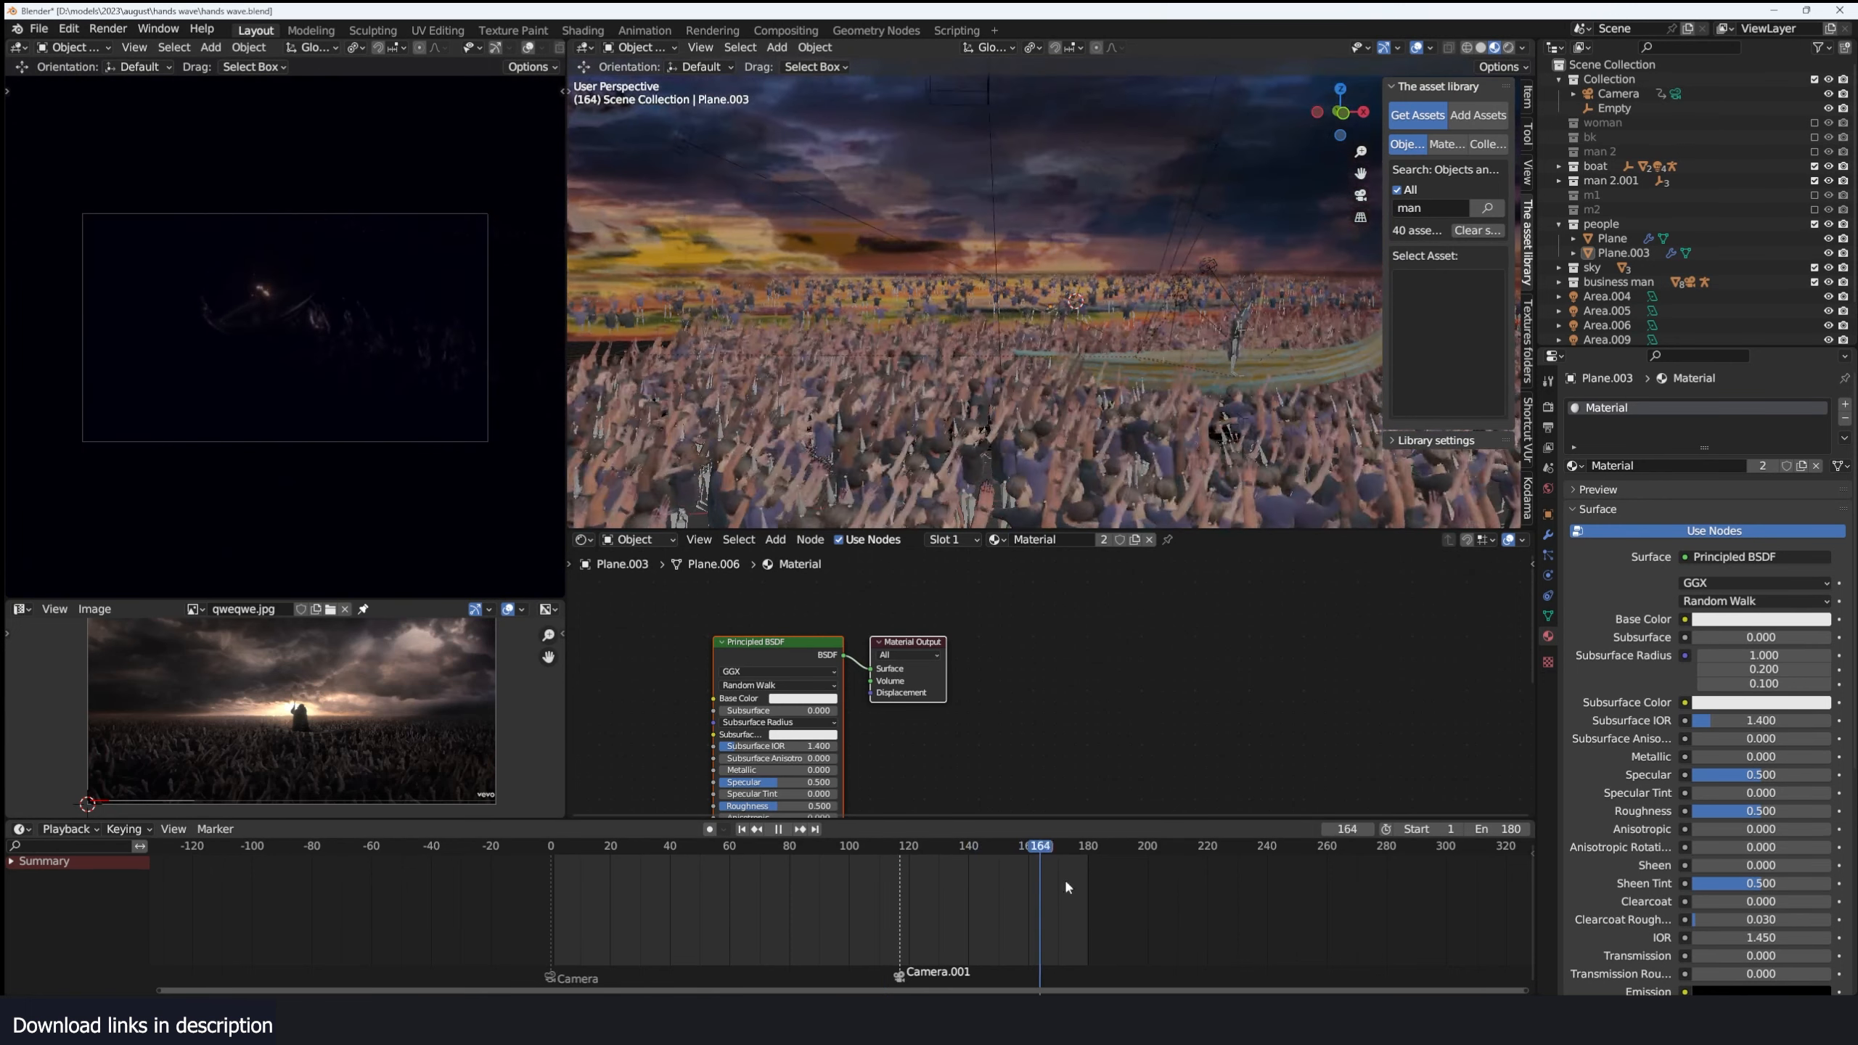
pyautogui.press('space')
# Select the animated empty above the crowd and examine it among the surrounding scene objects.
pyautogui.scroll(-5, 1178, 363)
pyautogui.moveTo(1179, 363); pyautogui.dragTo(890, 303, button='middle')
pyautogui.scroll(5, 889, 303)
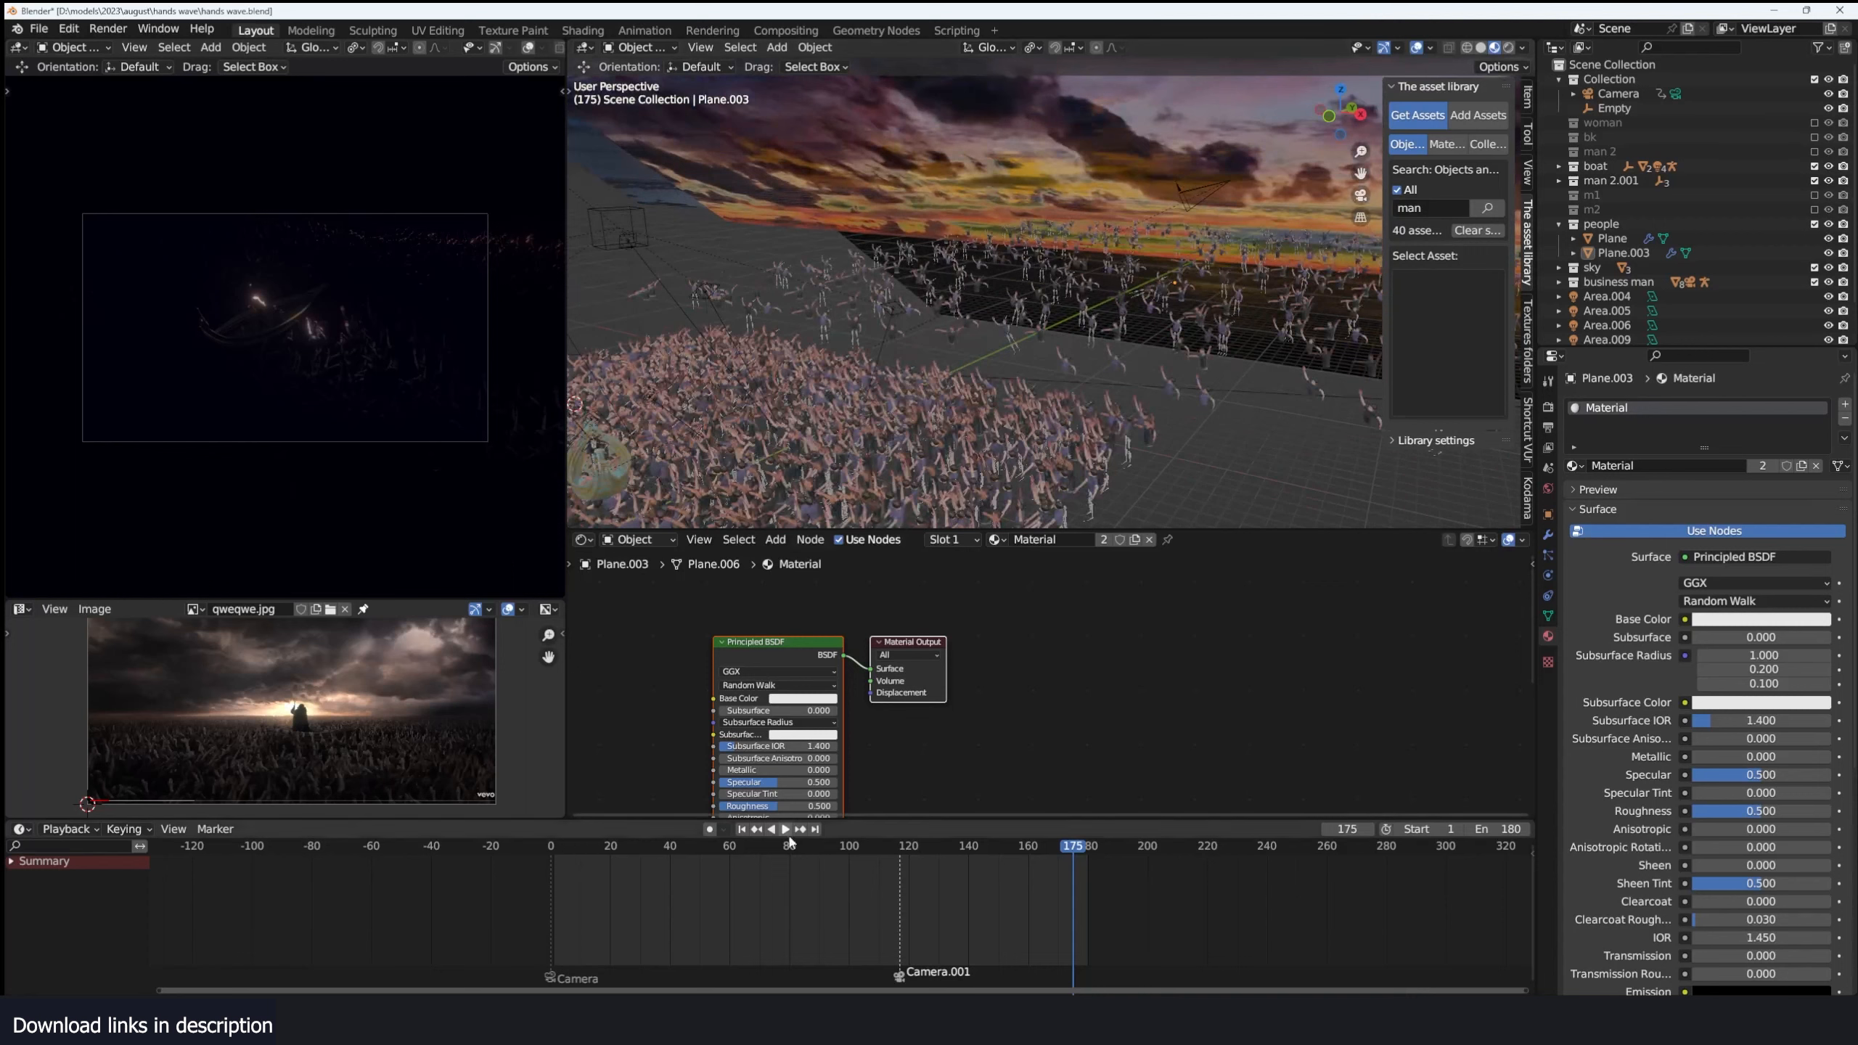
pyautogui.moveTo(645, 197); pyautogui.dragTo(877, 301, button='middle')
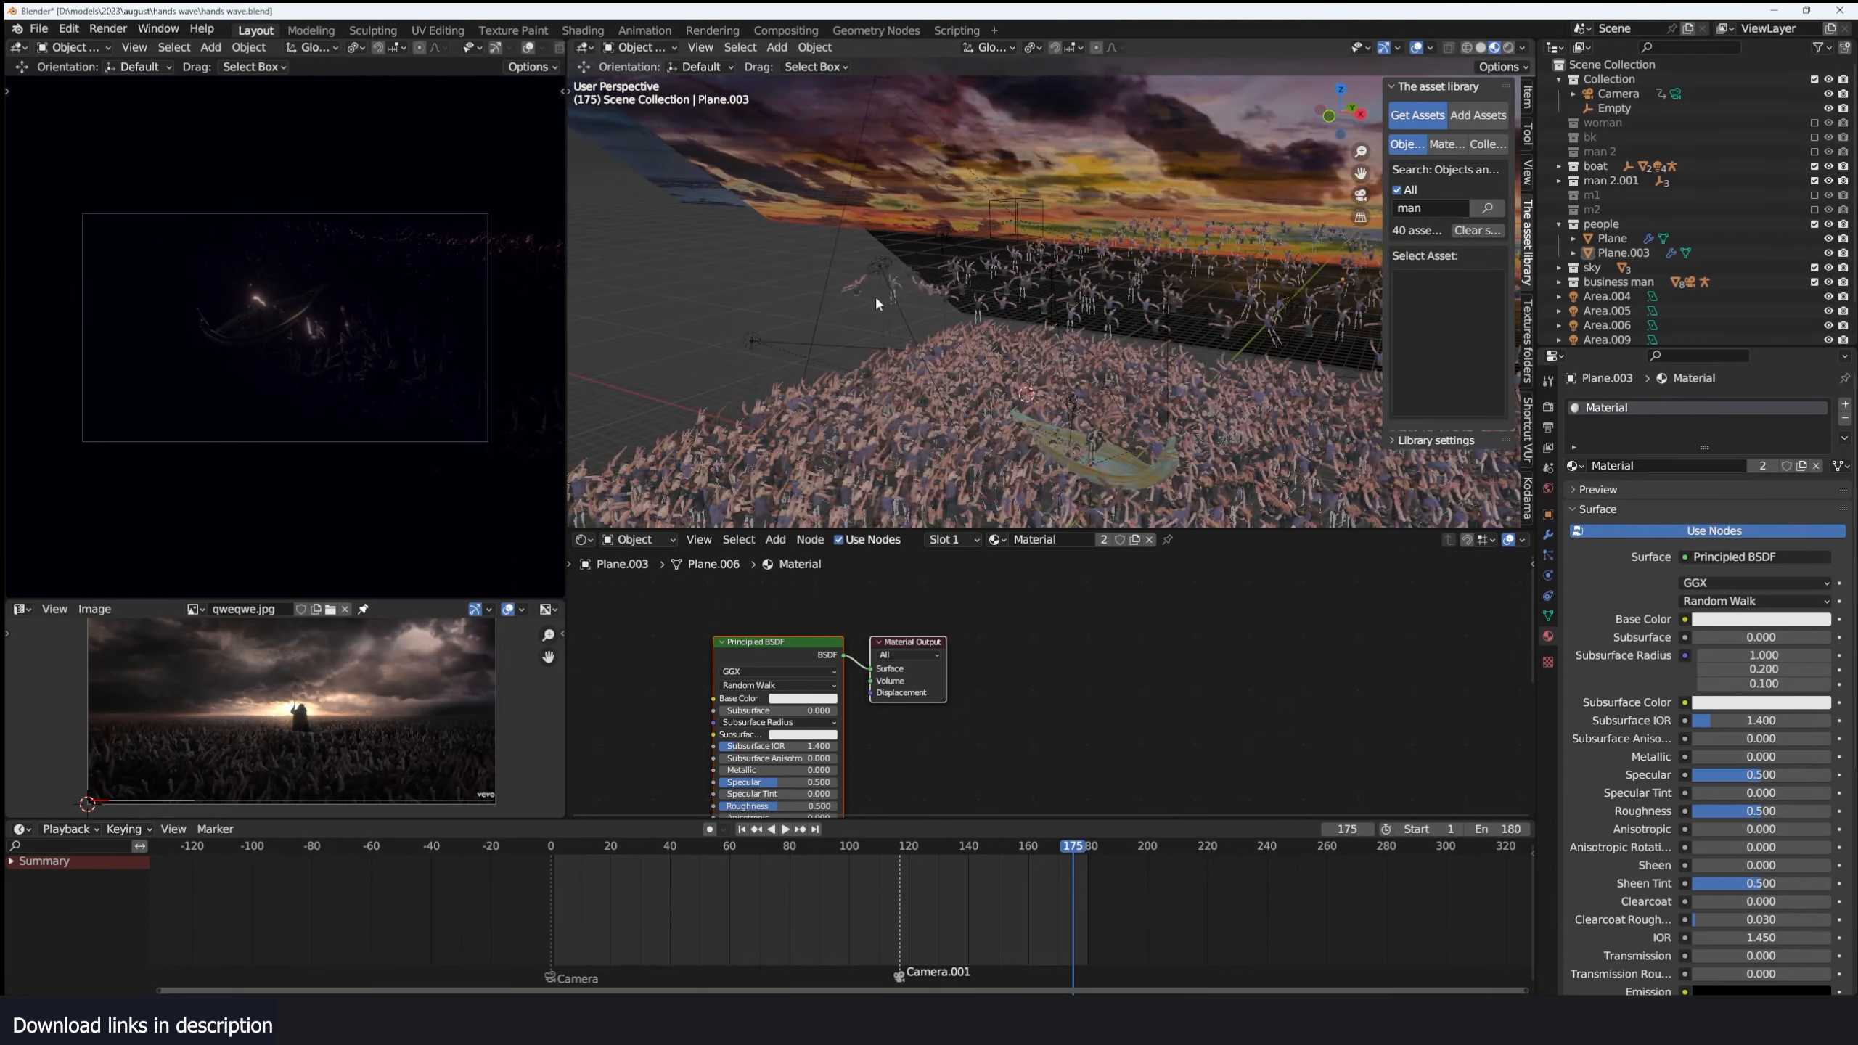
pyautogui.click(752, 341)
pyautogui.click(1017, 218)
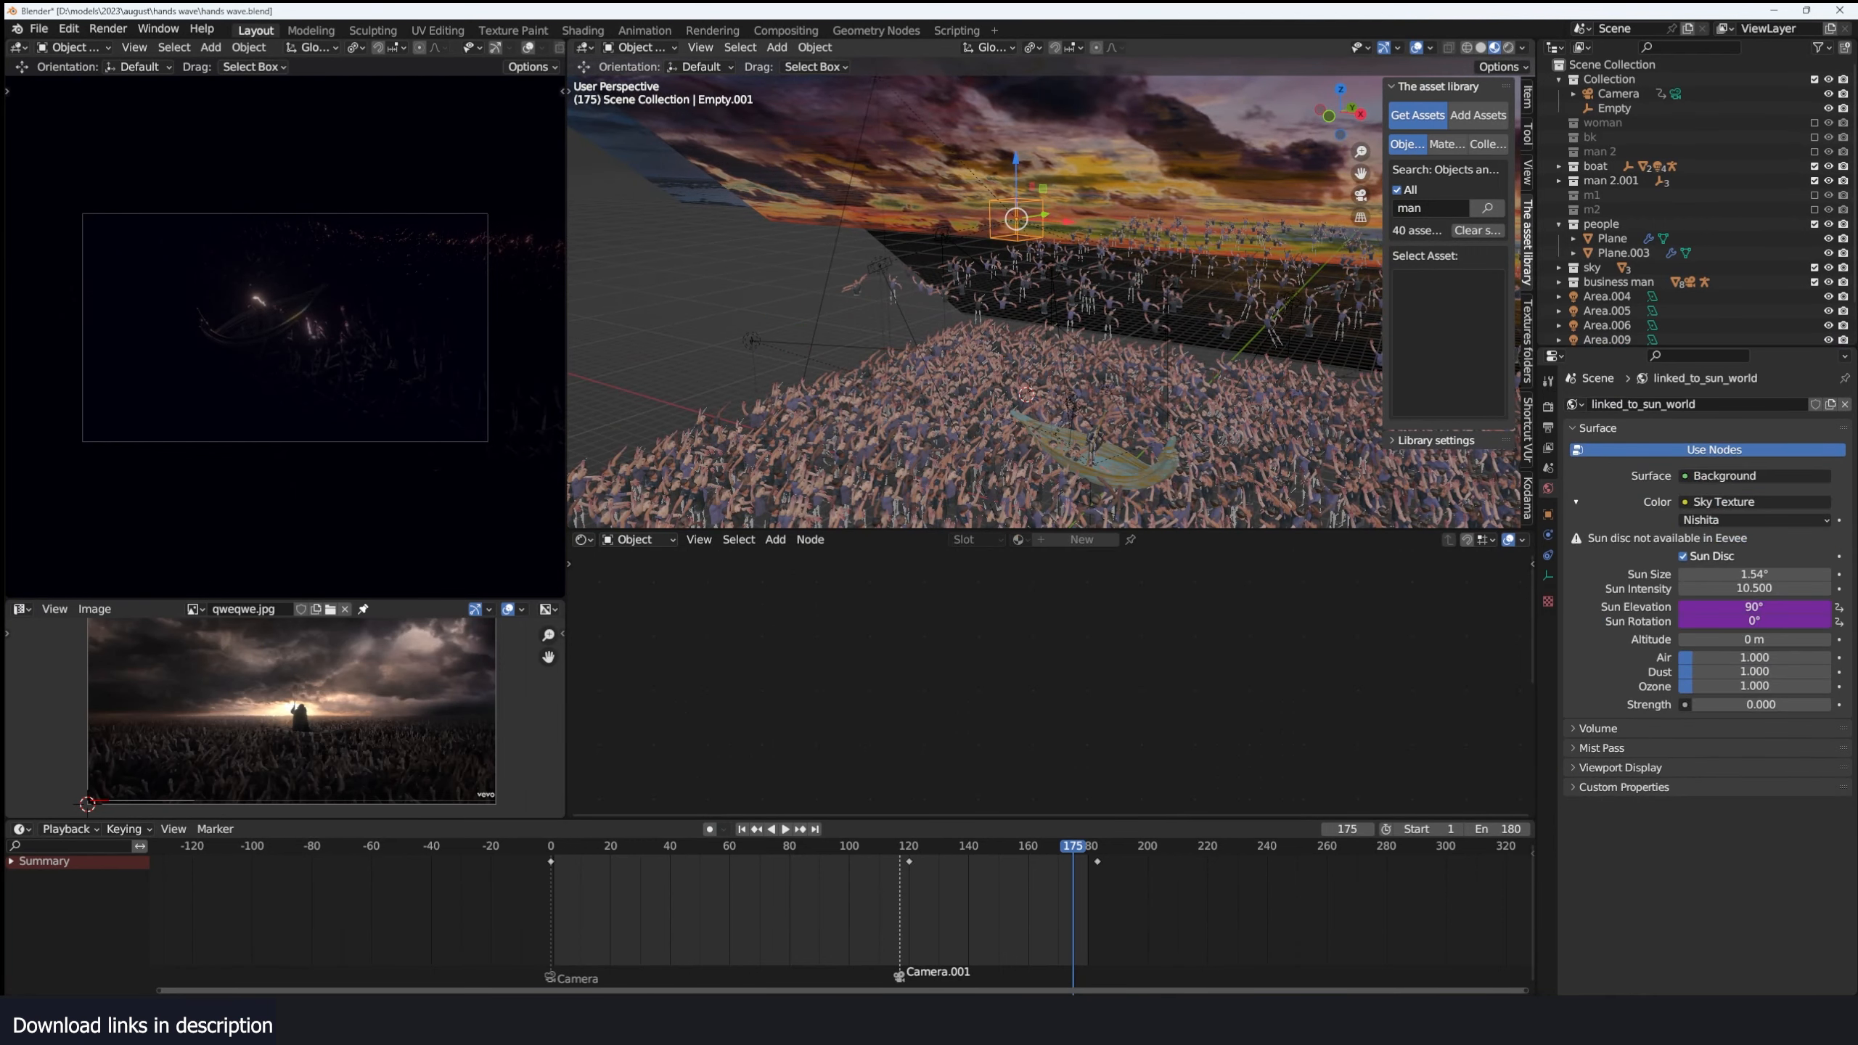
# Try rotating the empty above the crowd around global Z, and play the animation to about frame 35.
pyautogui.press('r')
pyautogui.press('z')
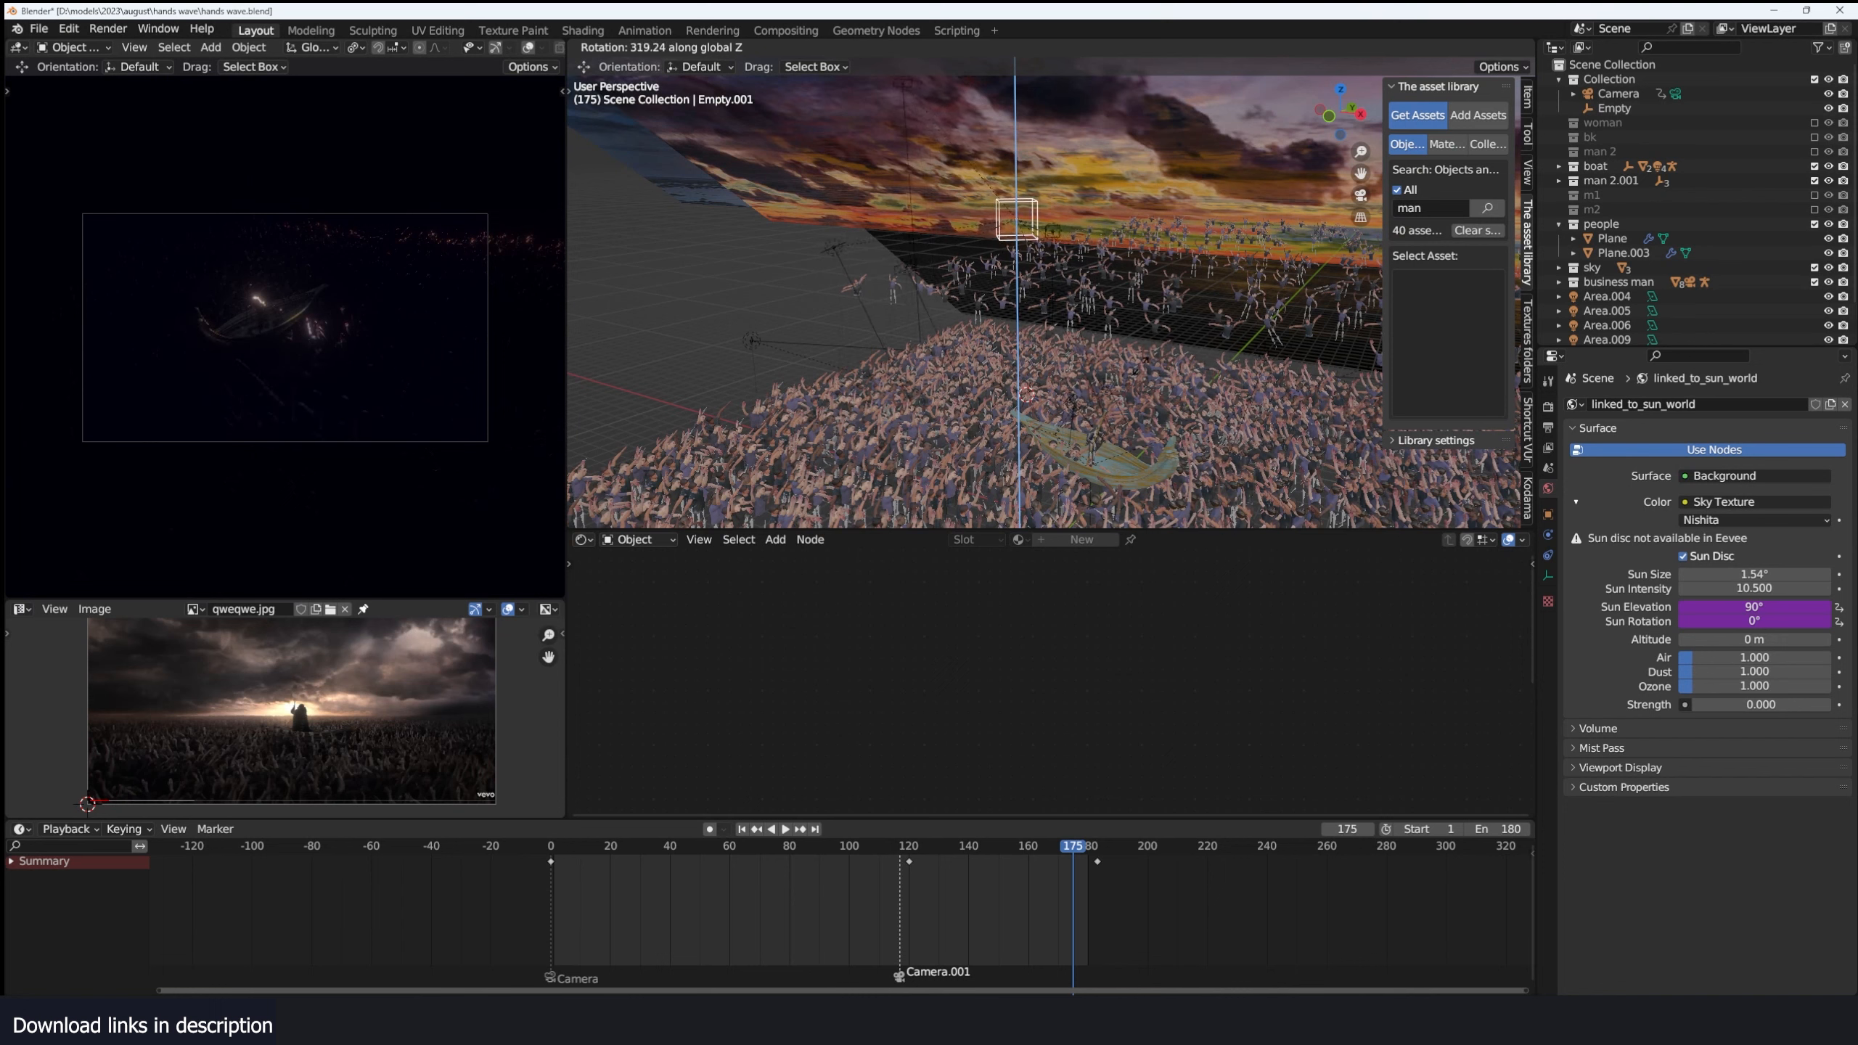
pyautogui.click(1234, 192)
pyautogui.press('space')
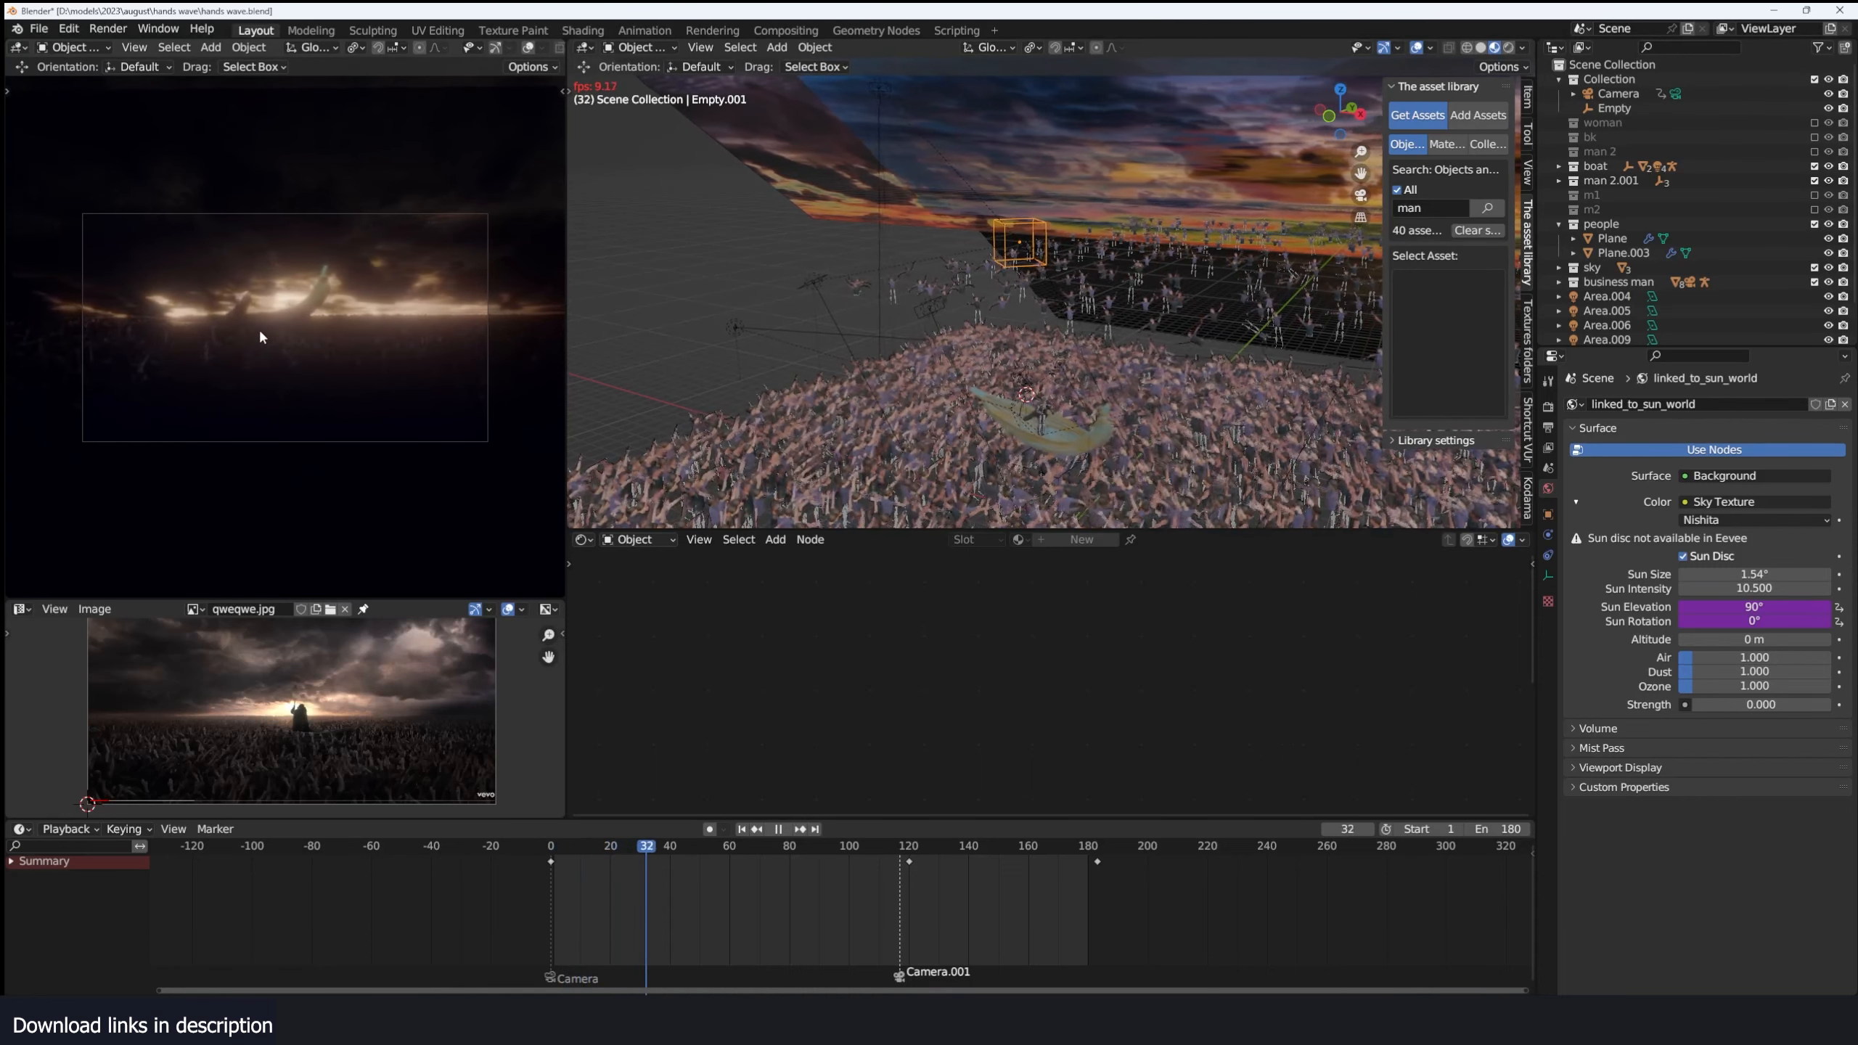
pyautogui.press('space')
# Switch the shader node area to the Compositor and bring the whole compositing node tree into view.
pyautogui.click(582, 539)
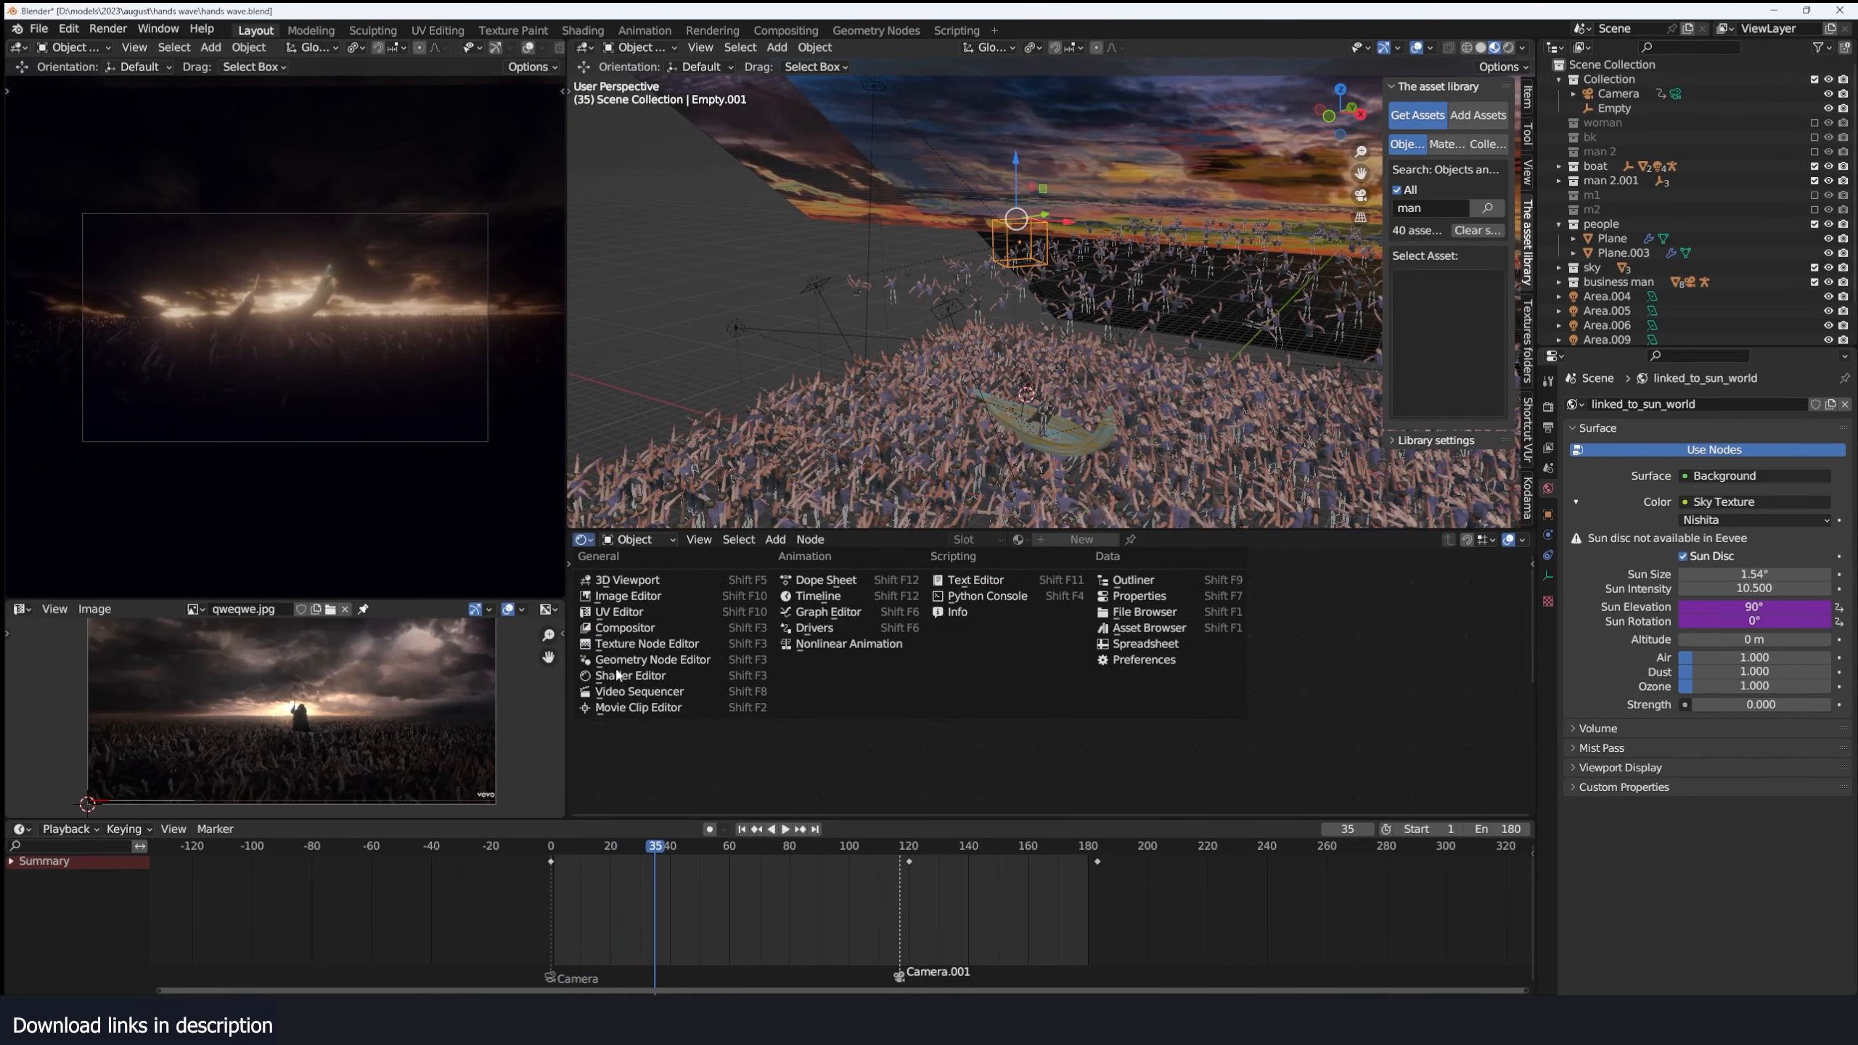
pyautogui.click(649, 628)
pyautogui.scroll(-3, 786, 651)
pyautogui.scroll(2, 919, 670)
pyautogui.moveTo(786, 651); pyautogui.dragTo(977, 673, button='middle')
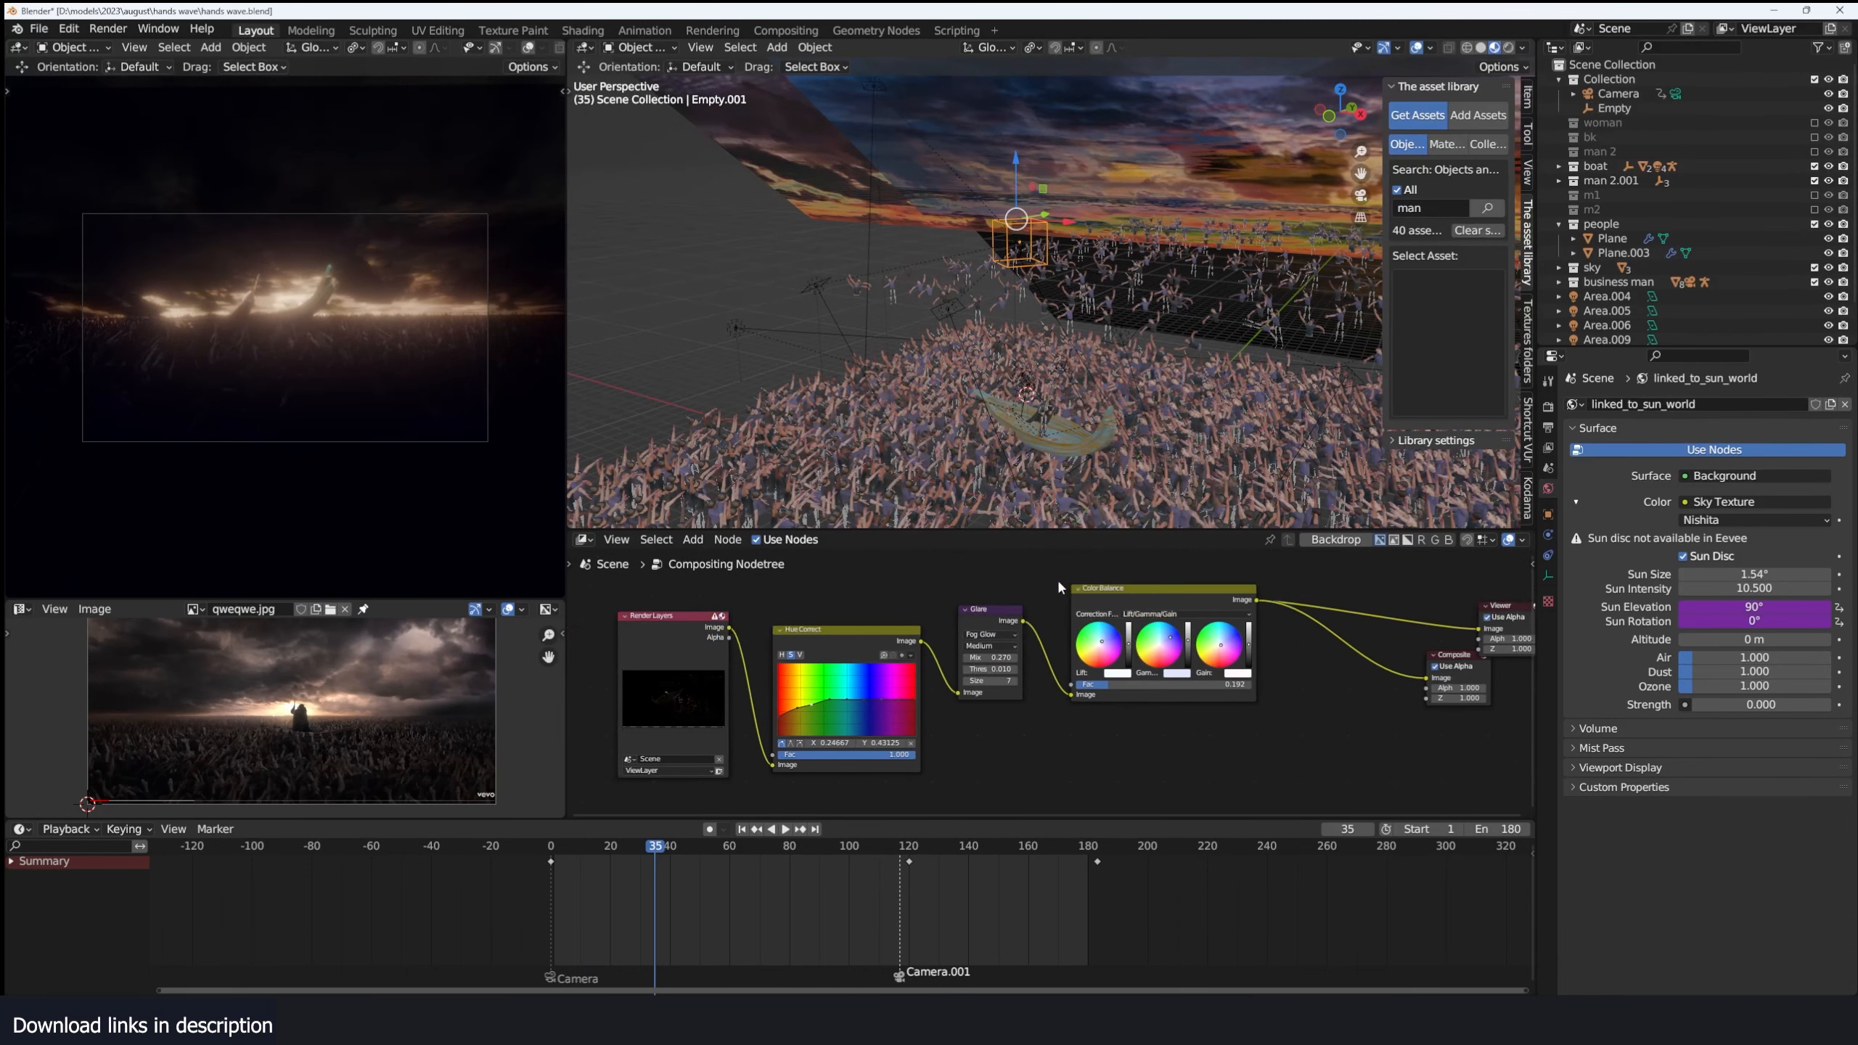
# Mute the Hue Correct, Glare and Color Balance nodes together and play the animation to frame 46 to check the uncorrected camera view.
pyautogui.scroll(-2, 1057, 579)
pyautogui.moveTo(1185, 573); pyautogui.dragTo(863, 753)
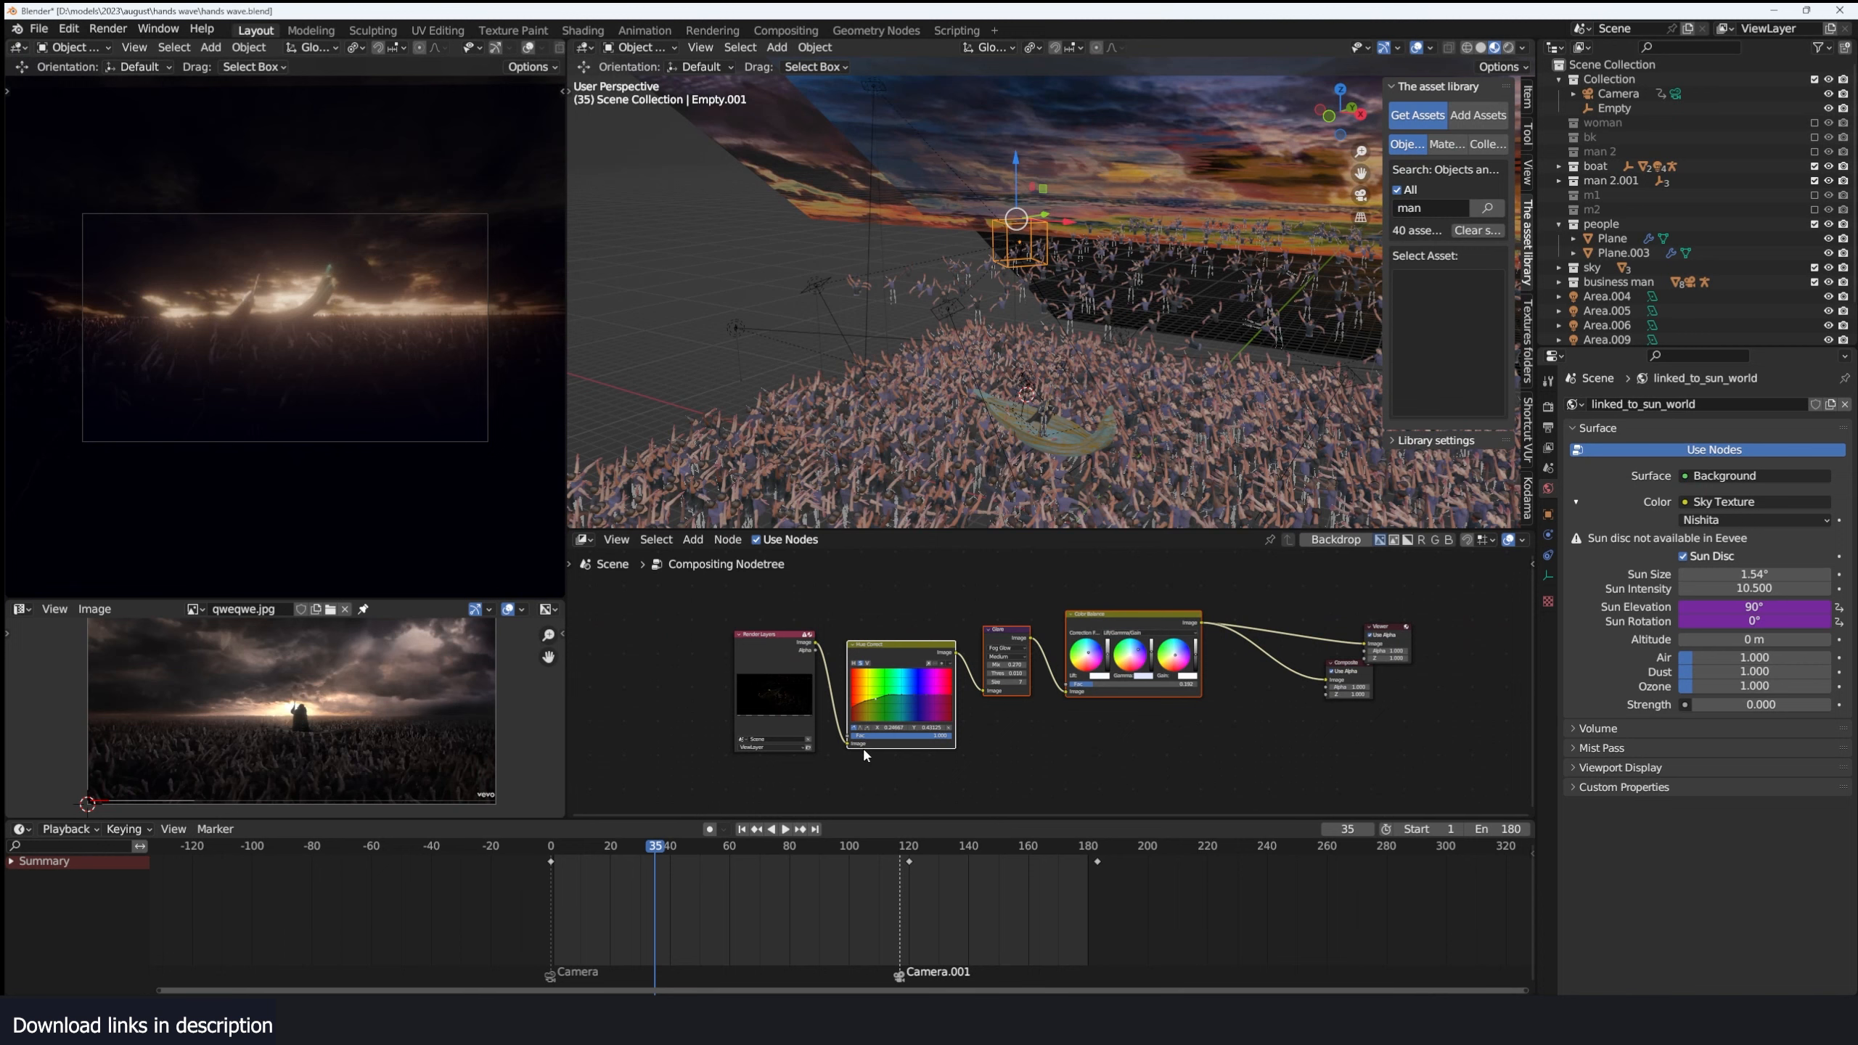
pyautogui.press('m')
pyautogui.moveTo(200, 347); pyautogui.dragTo(228, 382, button='middle')
pyautogui.press('KP_0')
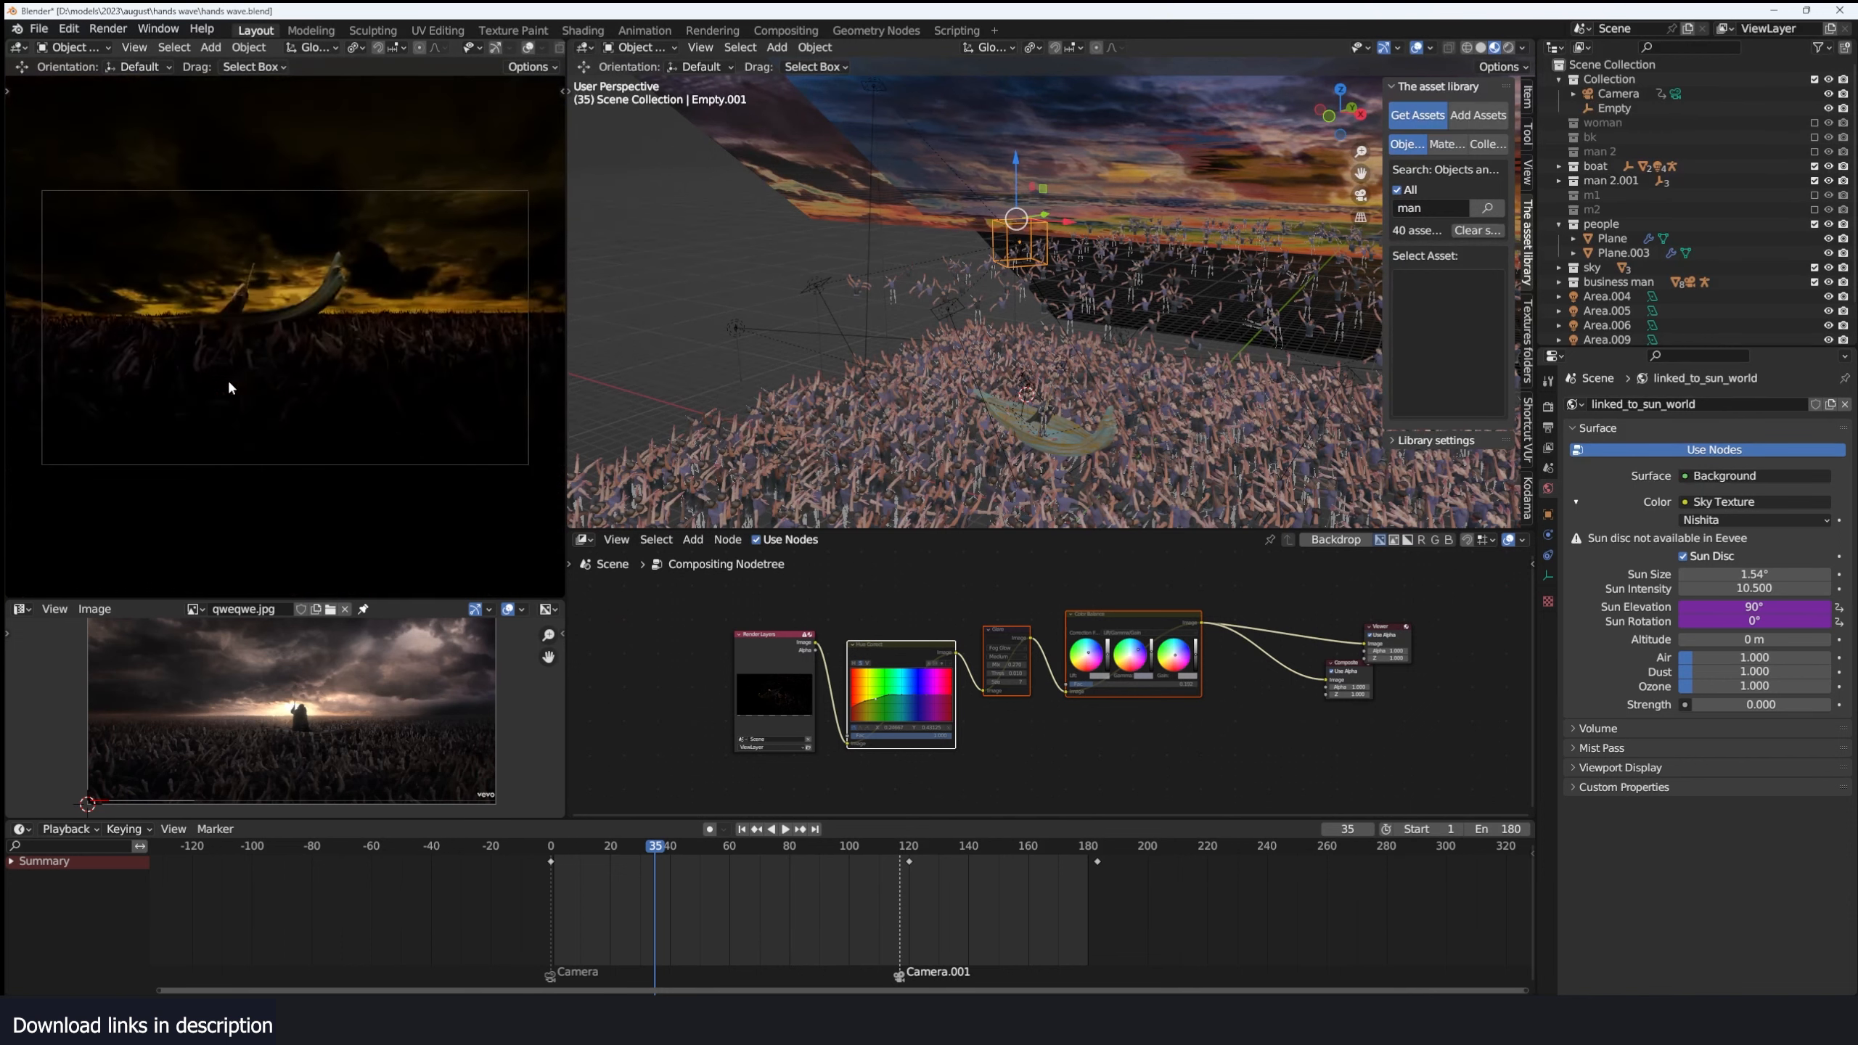
pyautogui.press('space')
# Enable Bloom and disable Ambient Occlusion in the Eevee render settings.
pyautogui.click(1549, 407)
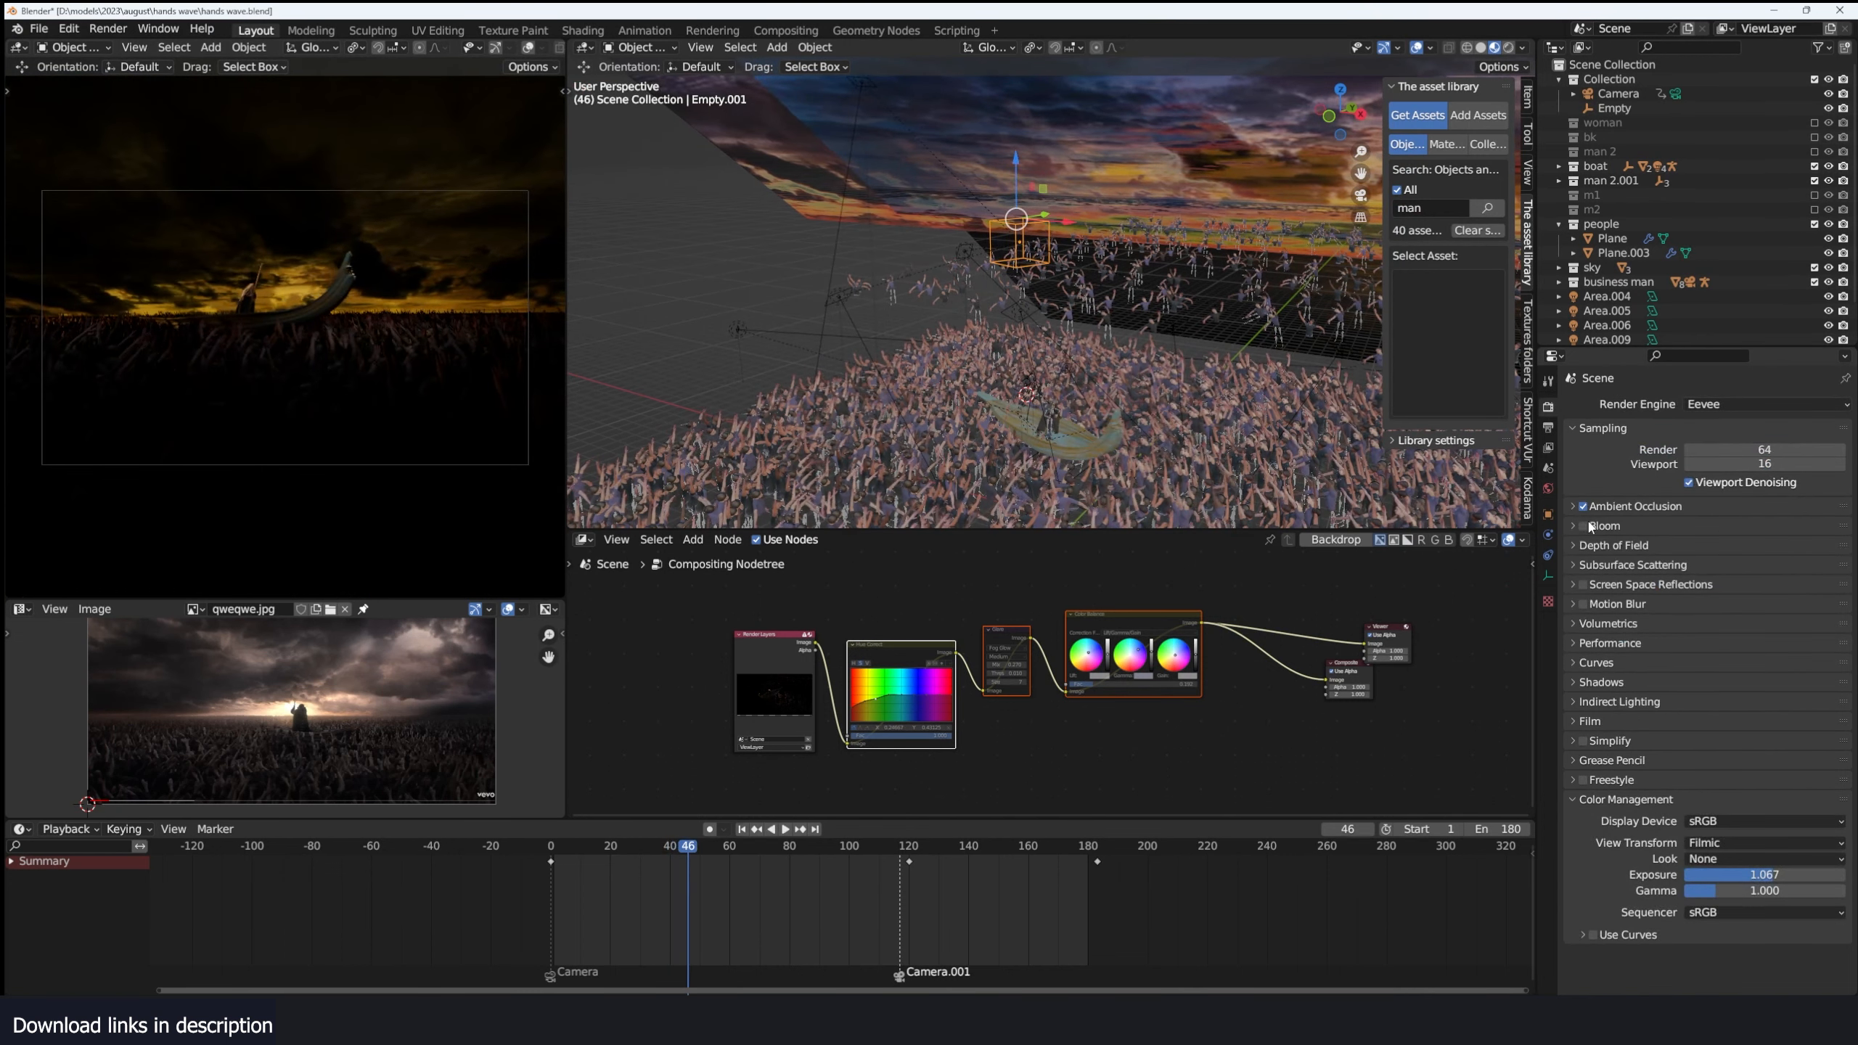
pyautogui.click(1585, 525)
# Unmute the Glare node and the Hue Correct node in the compositing node tree.
pyautogui.scroll(2, 913, 689)
pyautogui.click(980, 629)
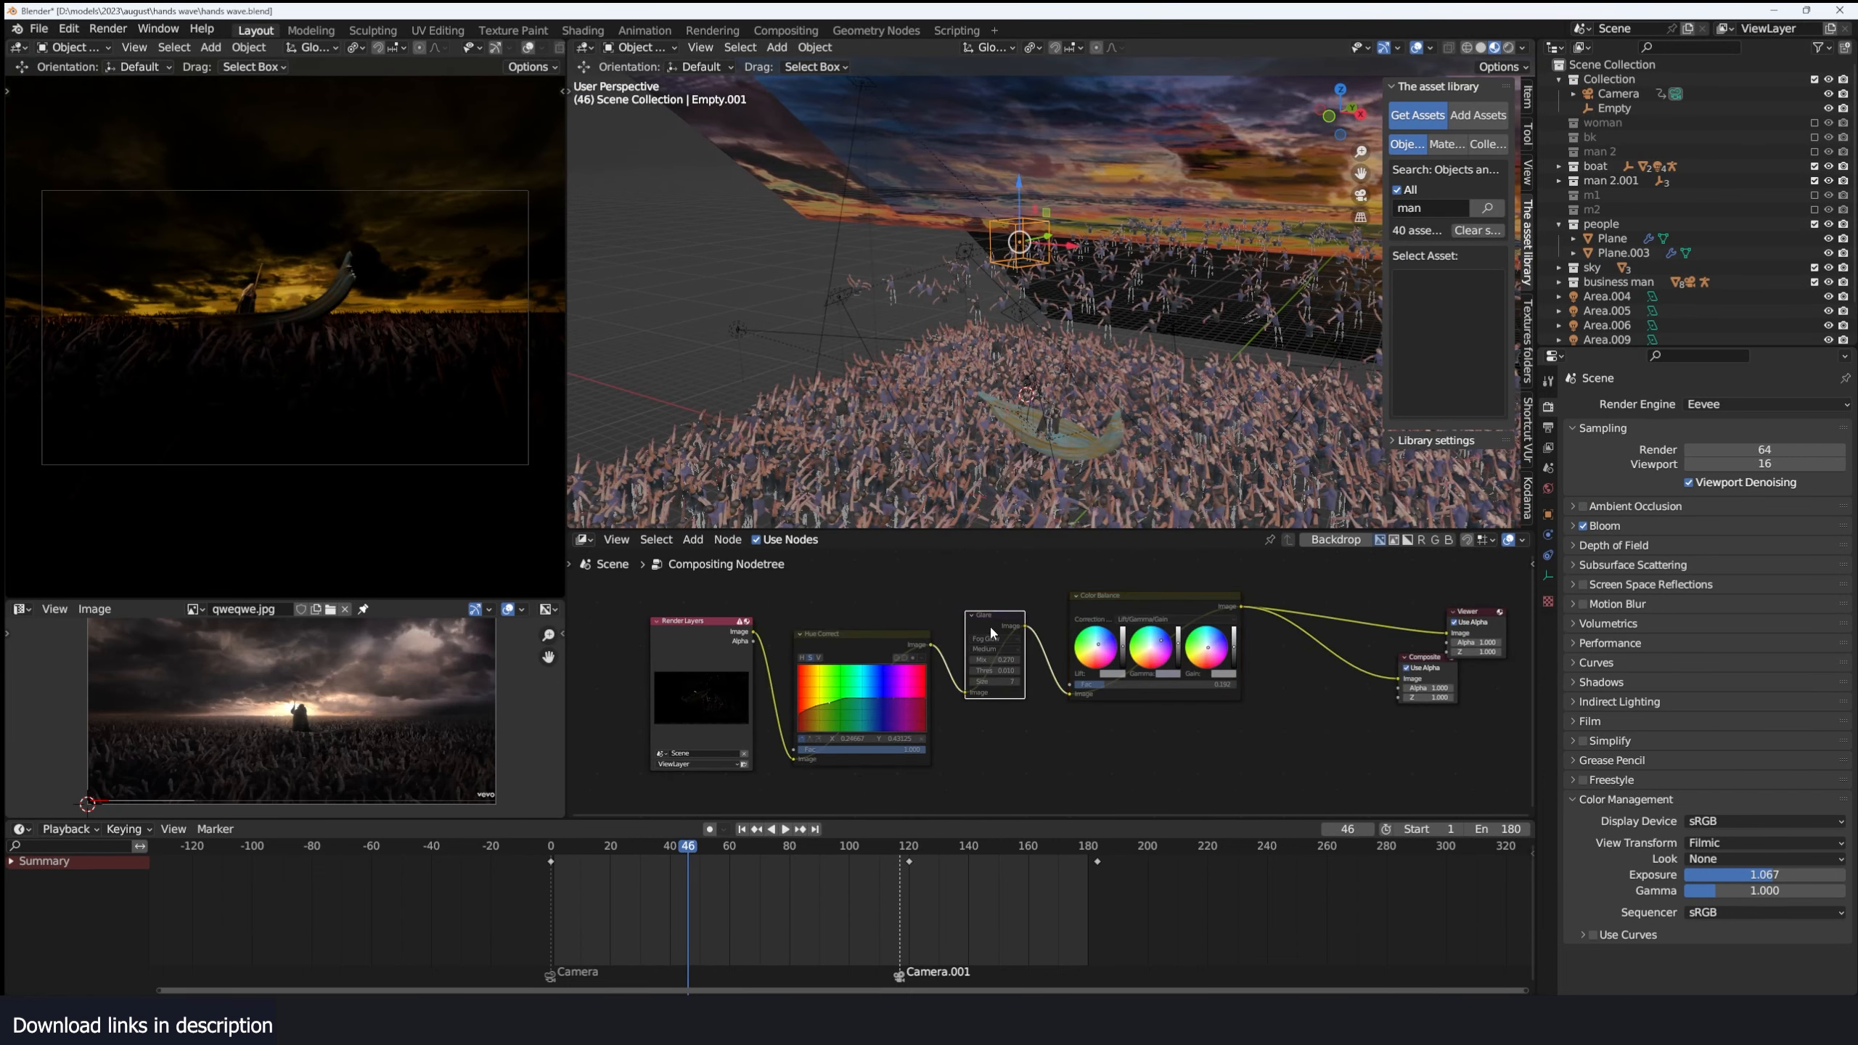
pyautogui.press('m')
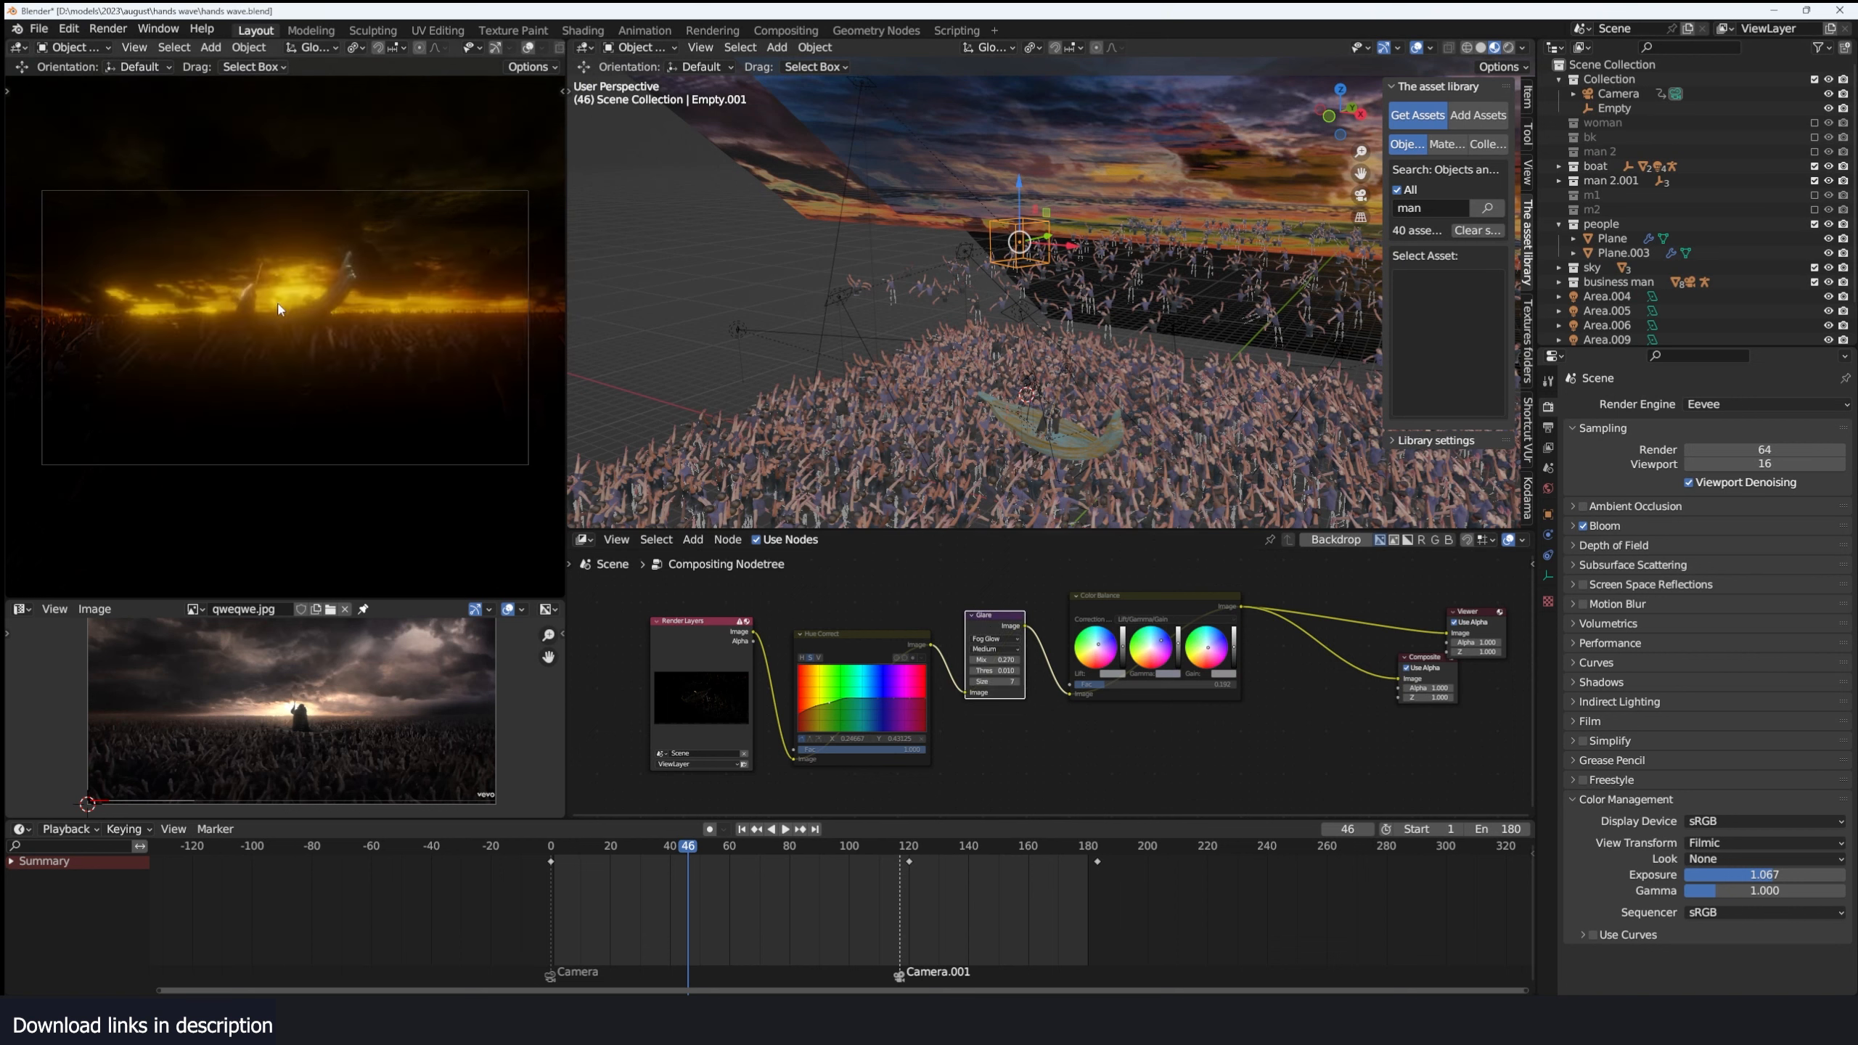
pyautogui.click(861, 640)
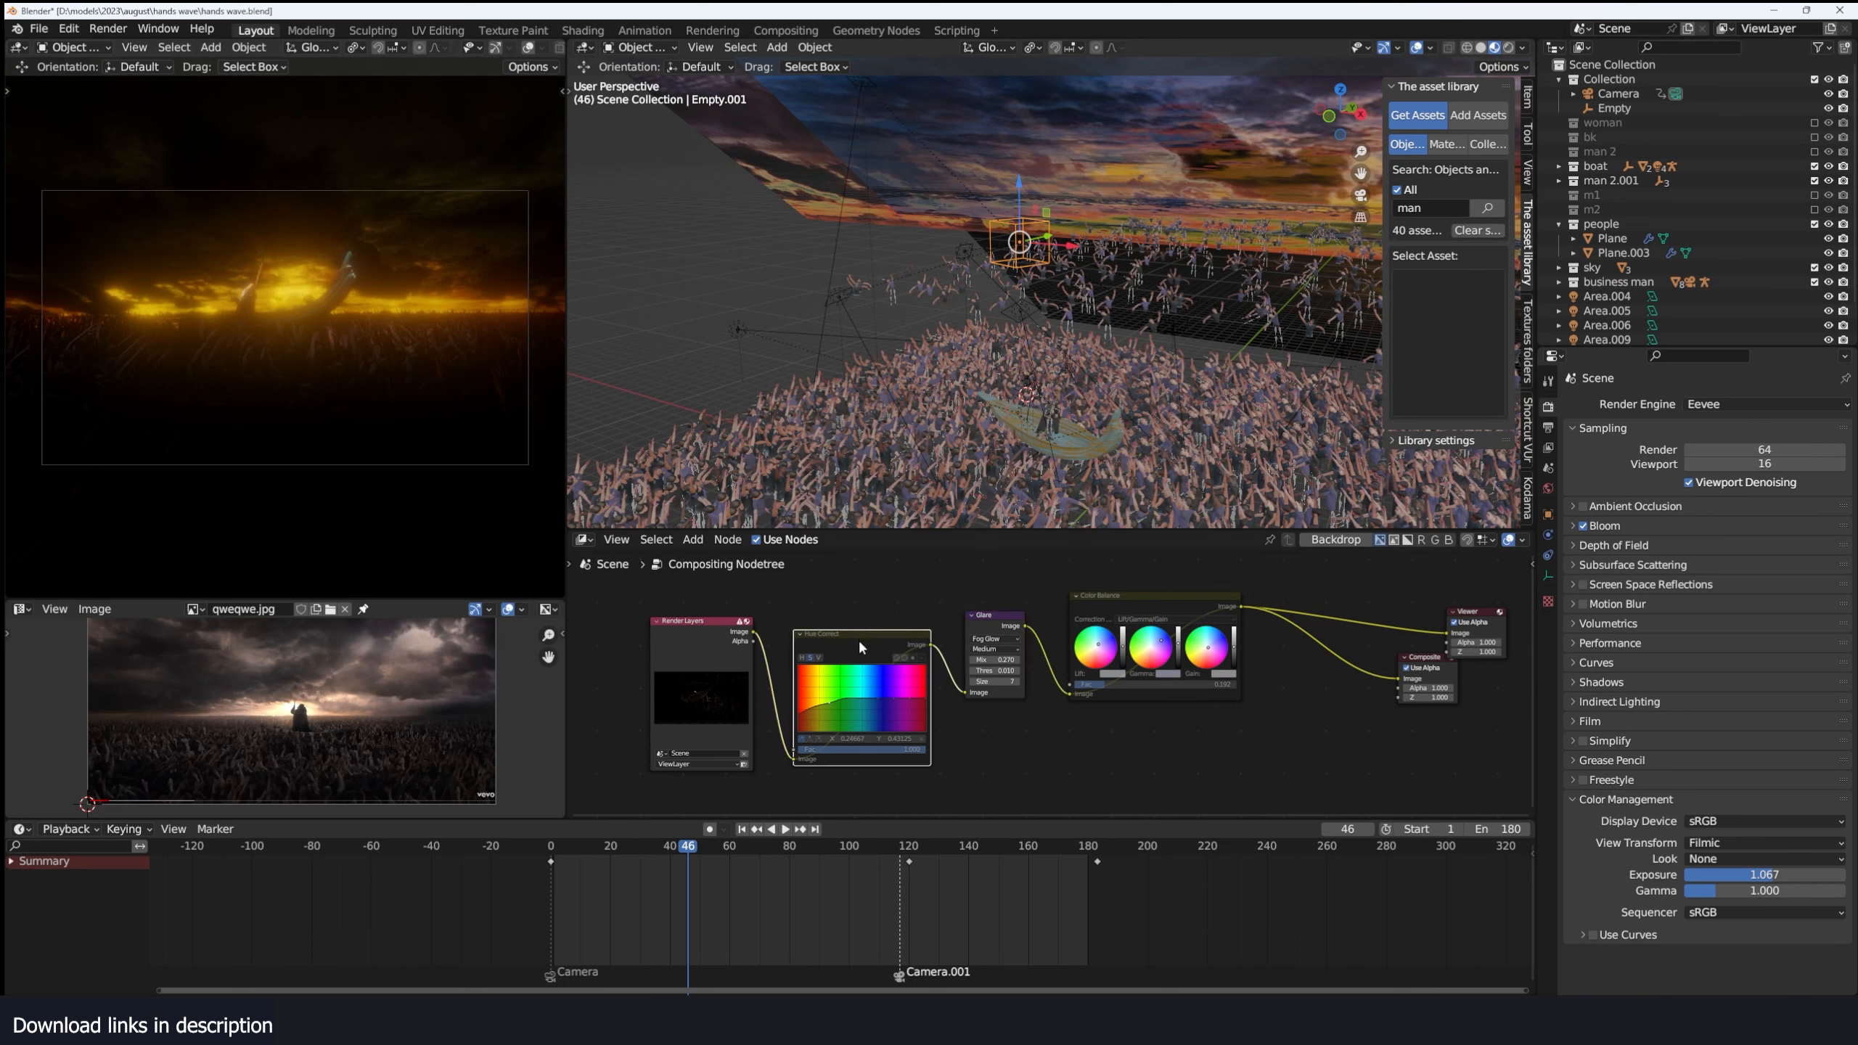
pyautogui.press('m')
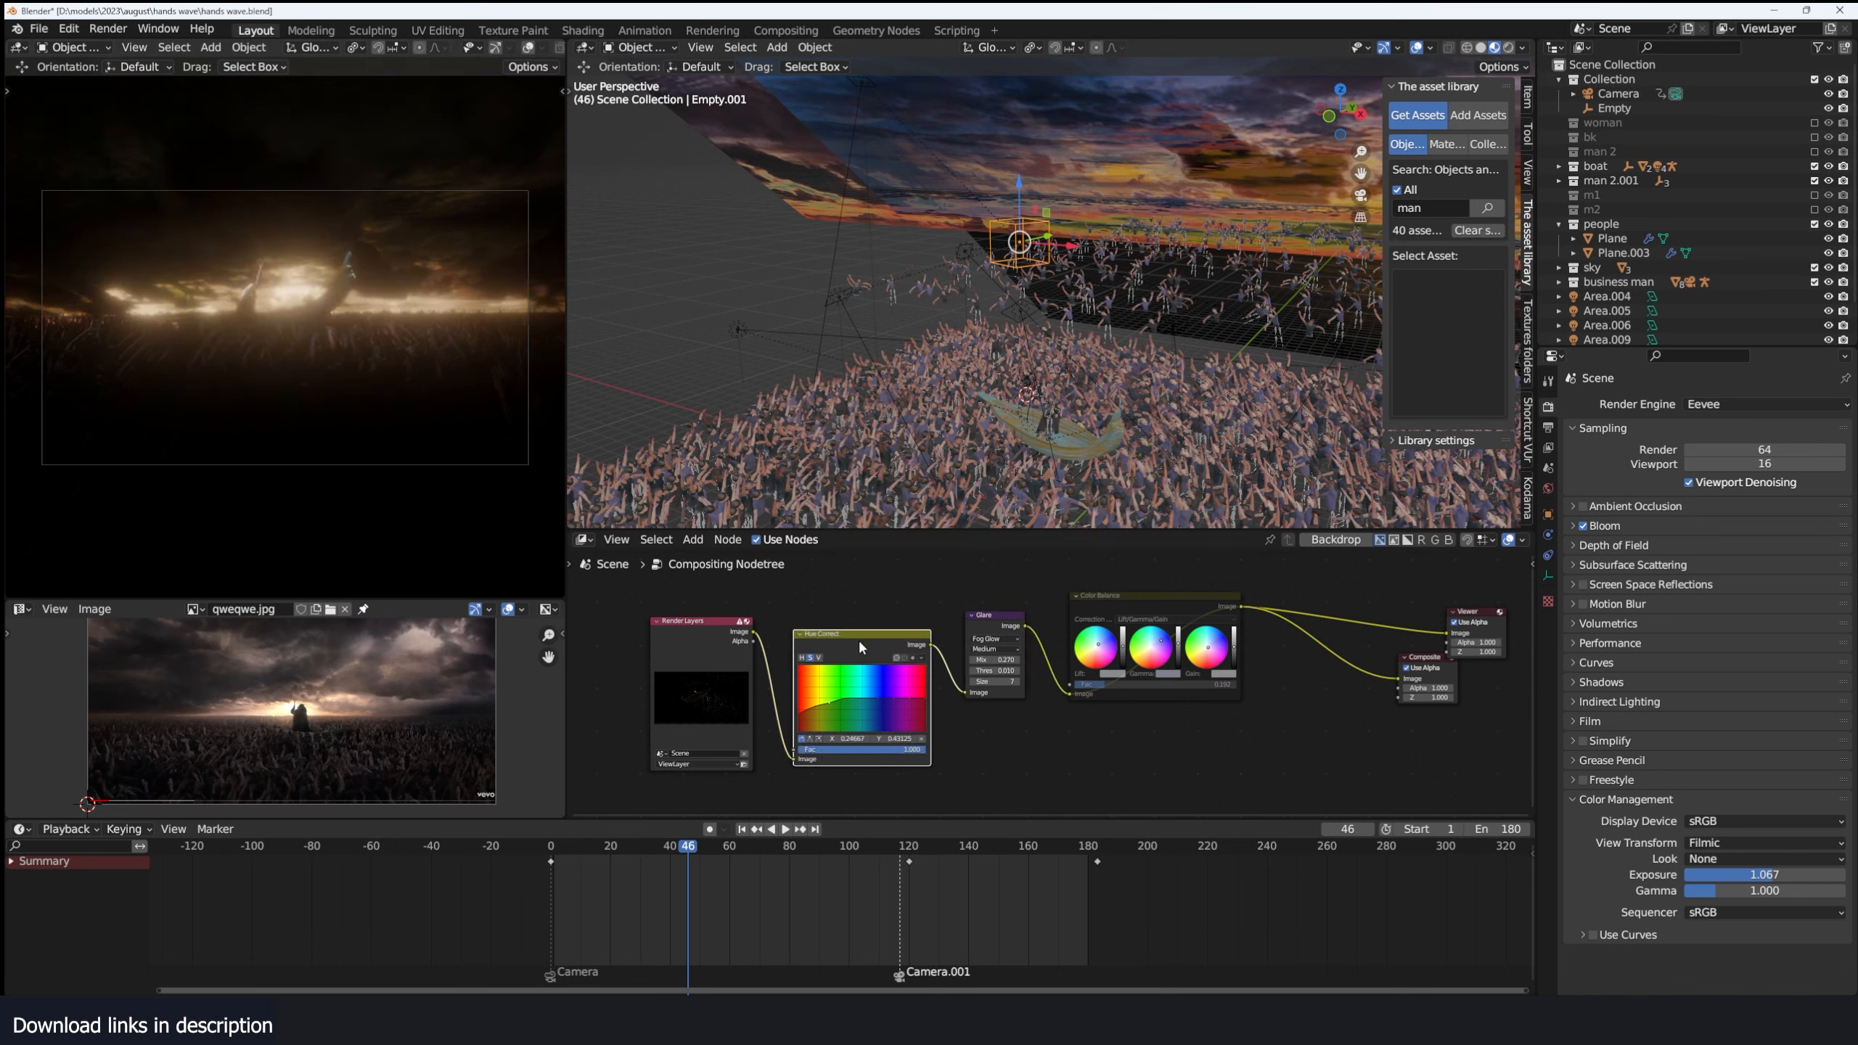
# Mute and unmute the Hue Correct node to examine its effect, and compare the camera view with the reference image.
pyautogui.scroll(3, 940, 706)
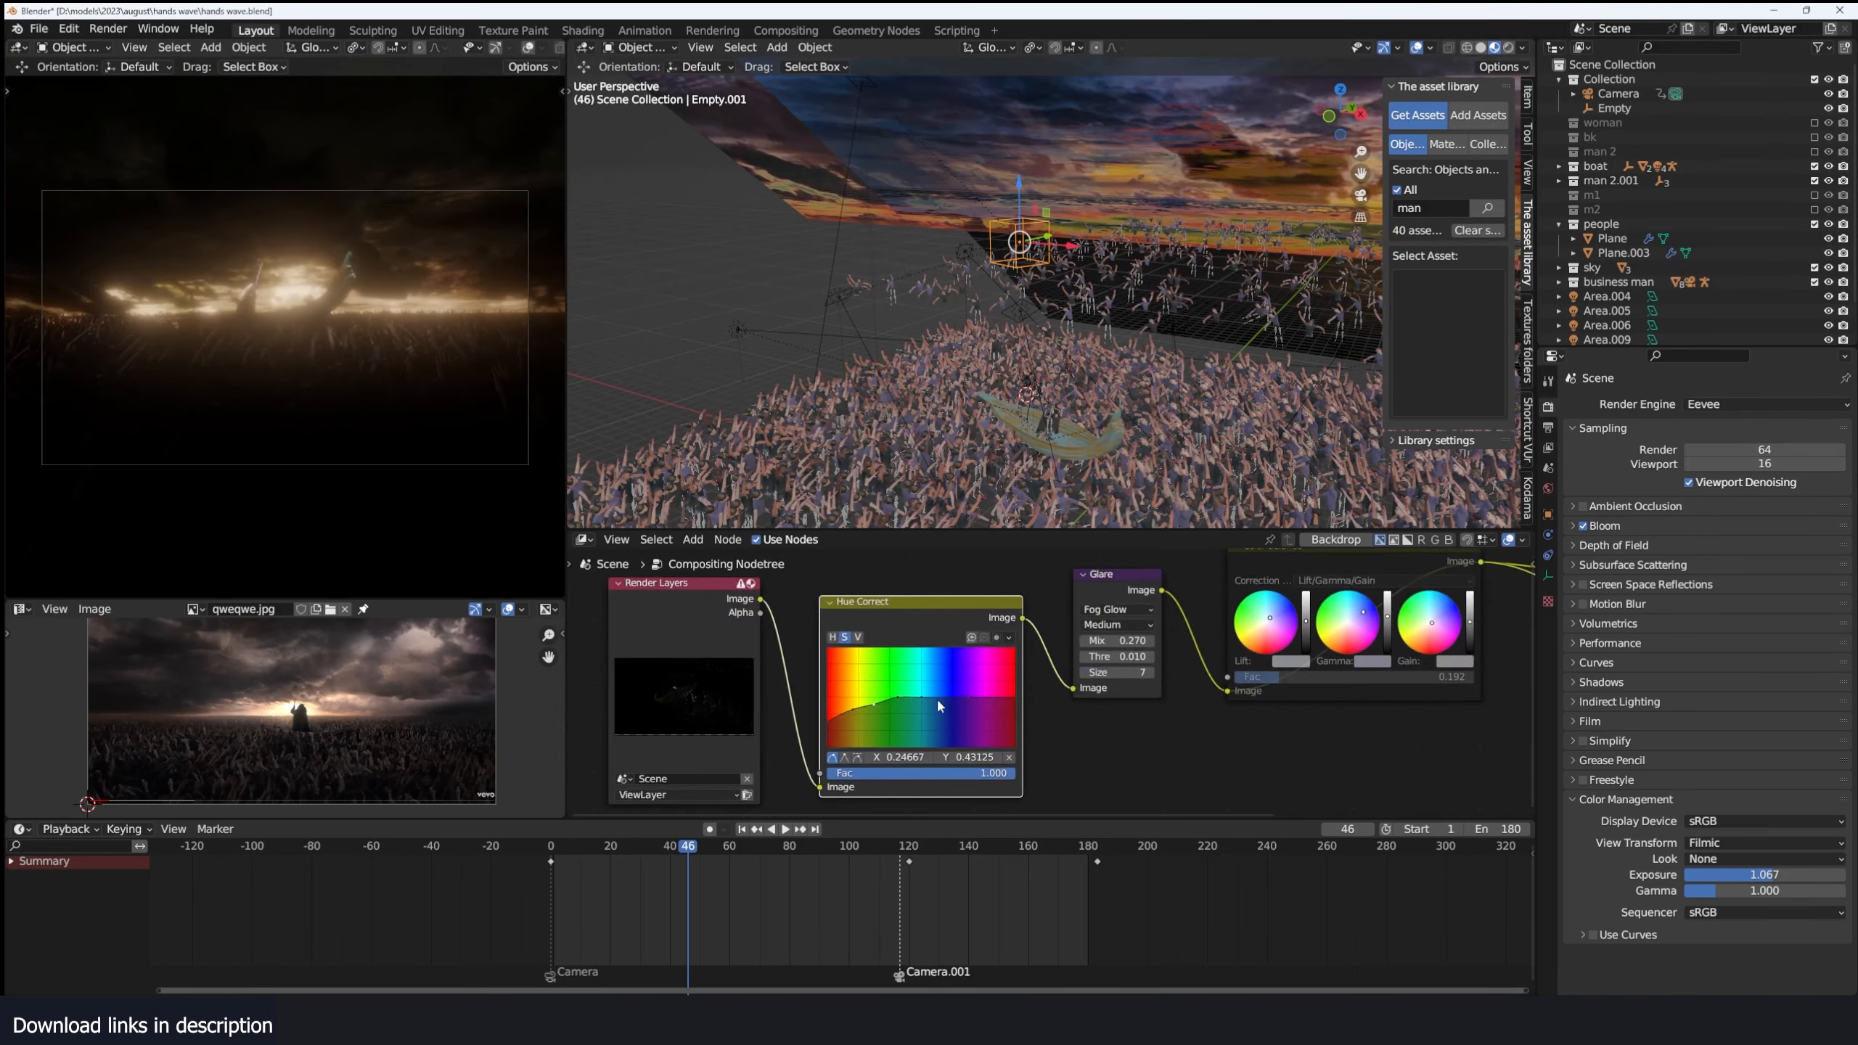
pyautogui.scroll(1, 940, 706)
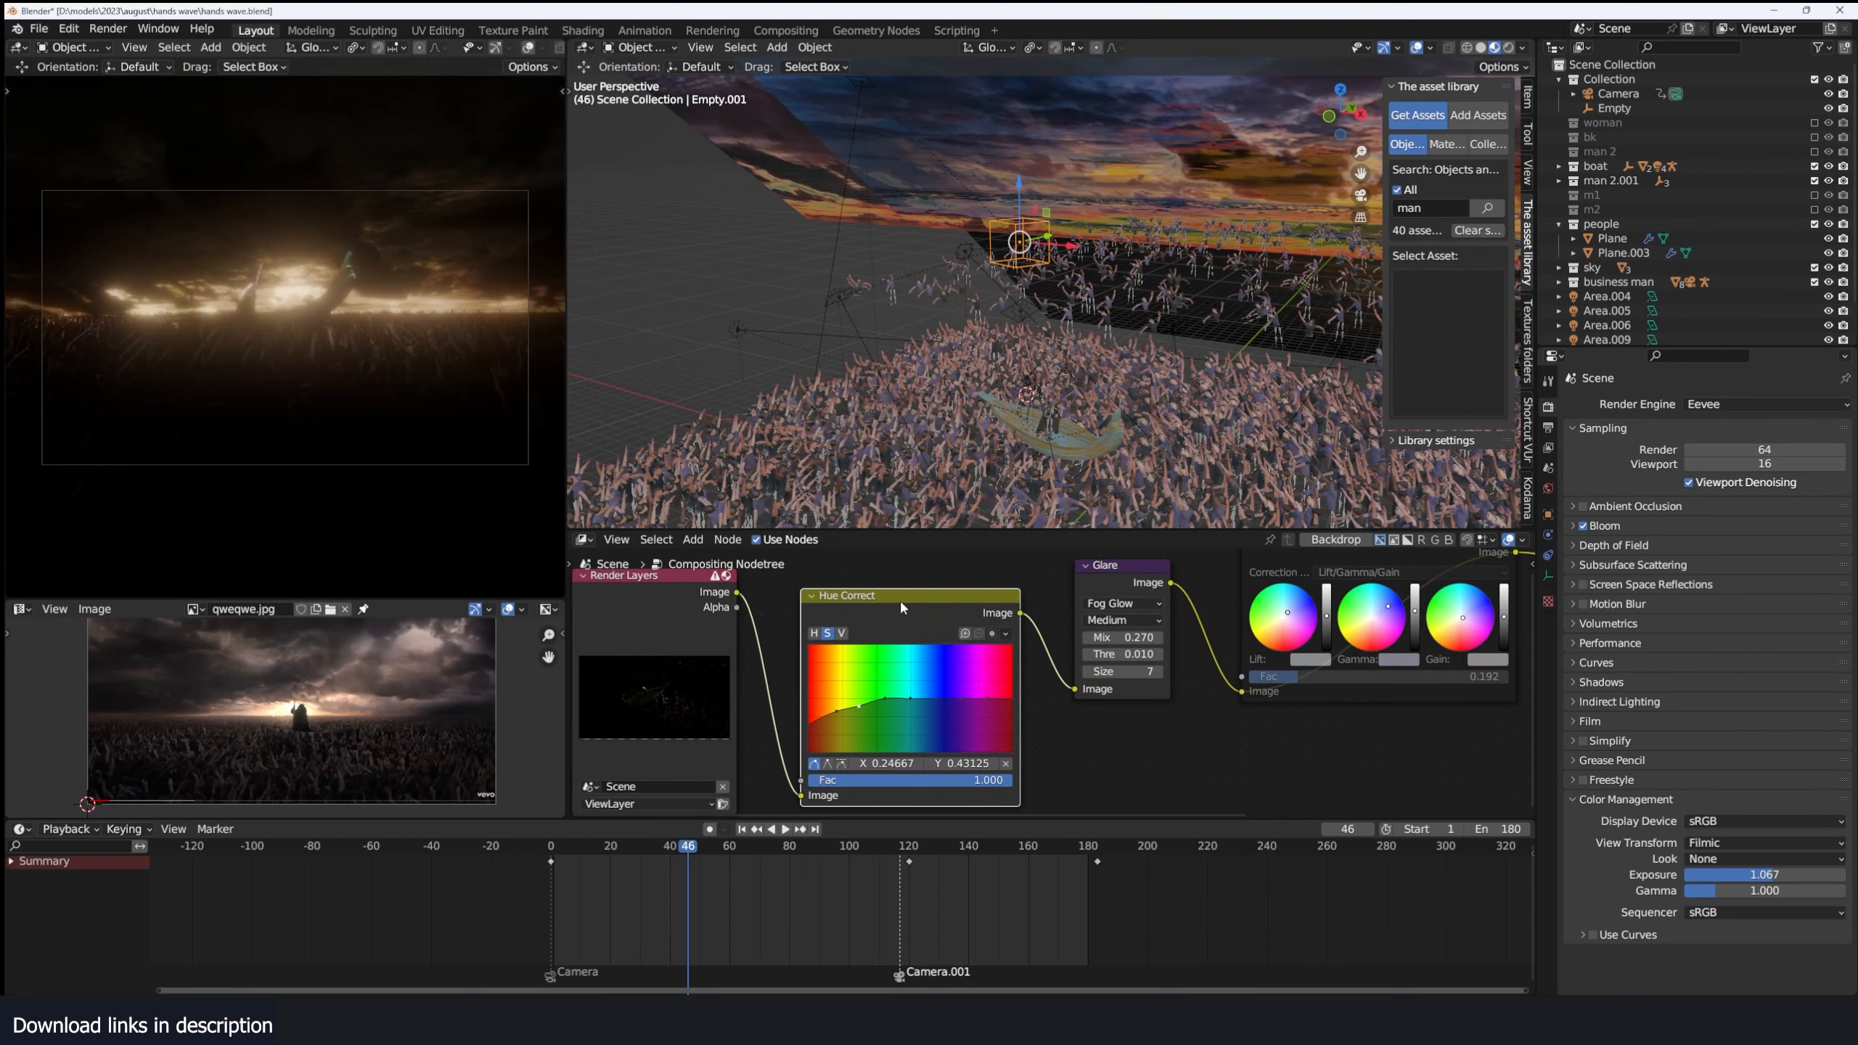
pyautogui.press('m')
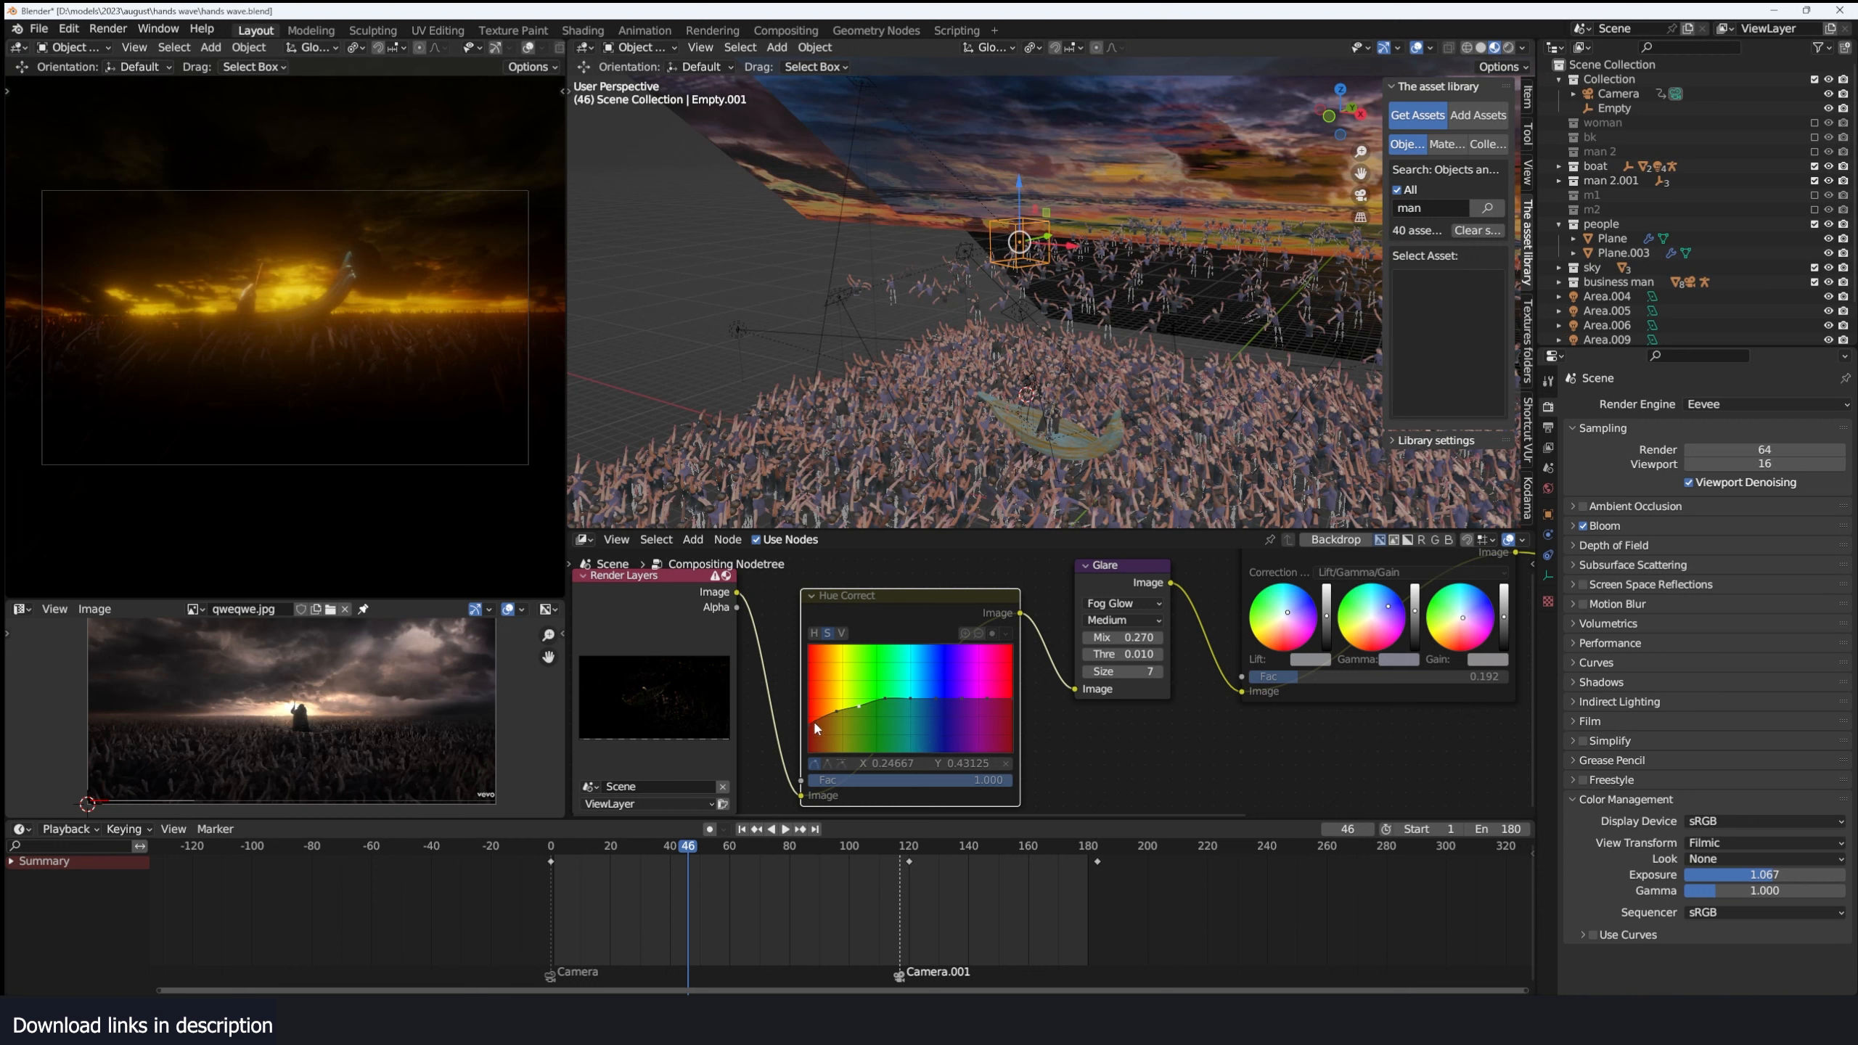
pyautogui.press('m')
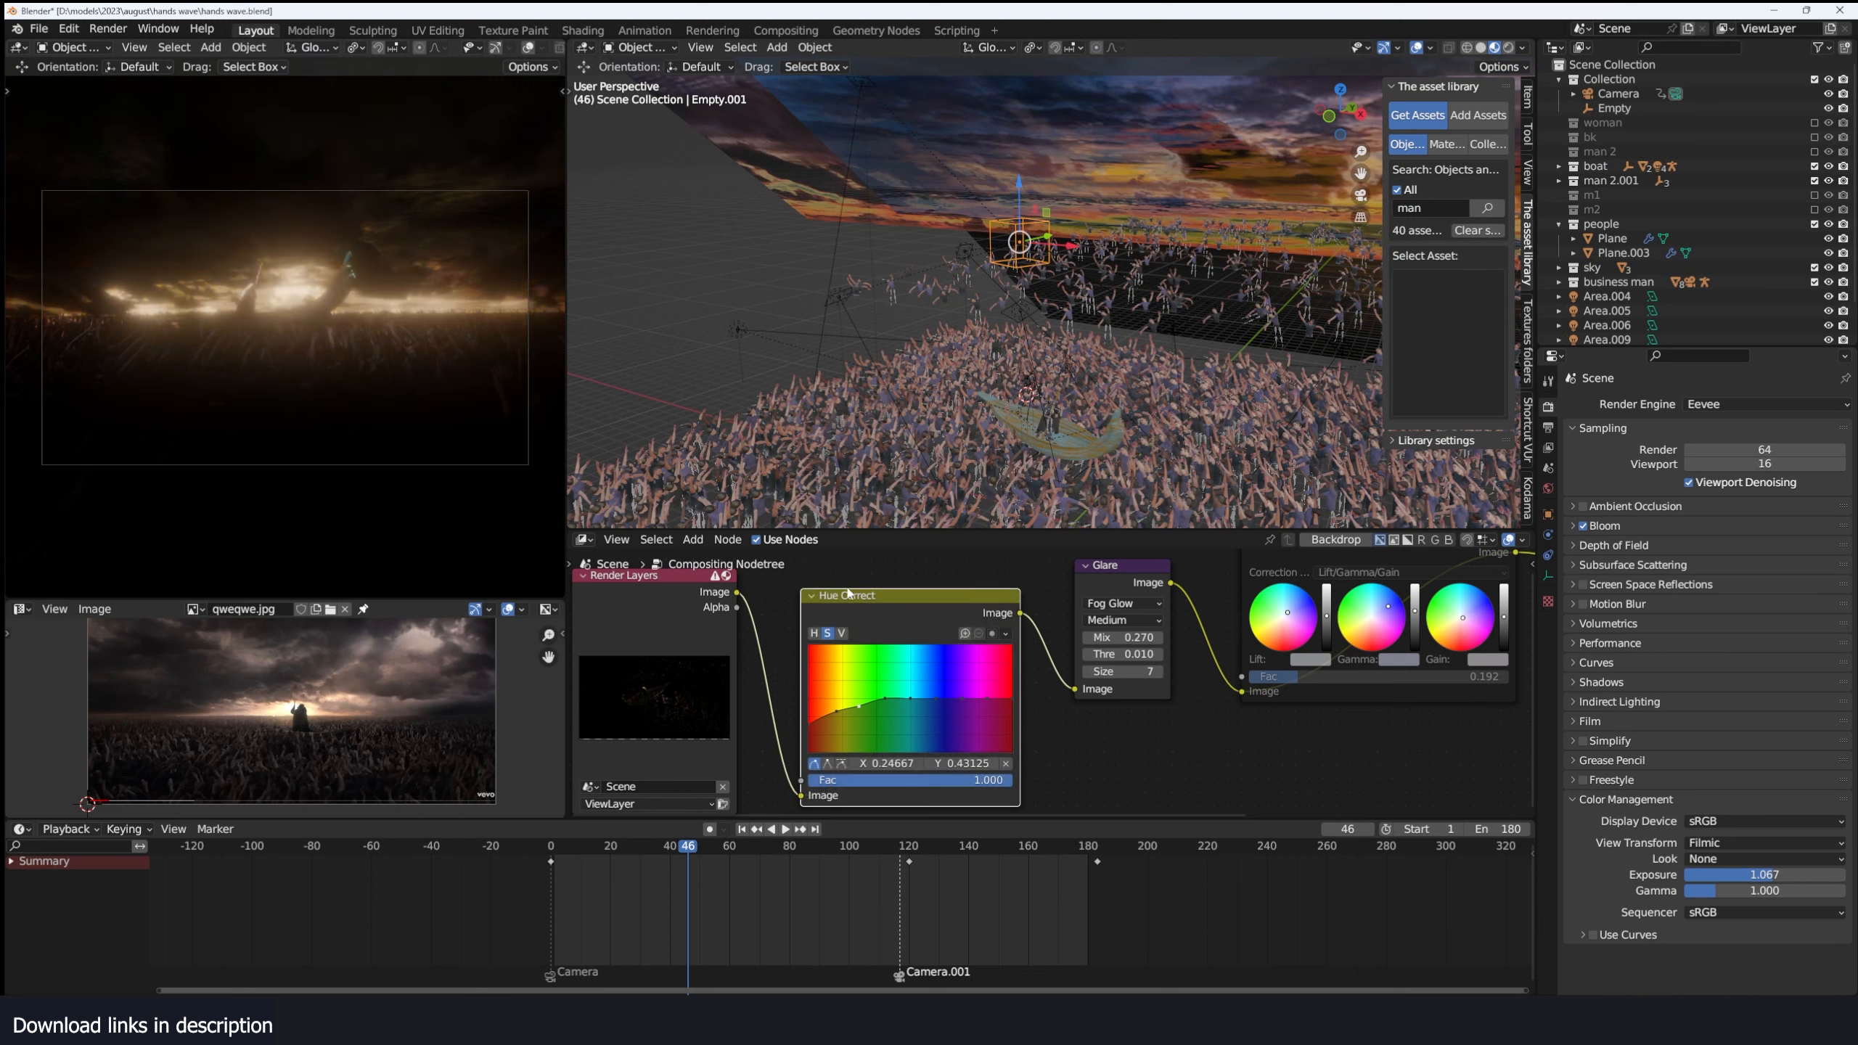
pyautogui.moveTo(260, 708); pyautogui.dragTo(296, 702, button='middle')
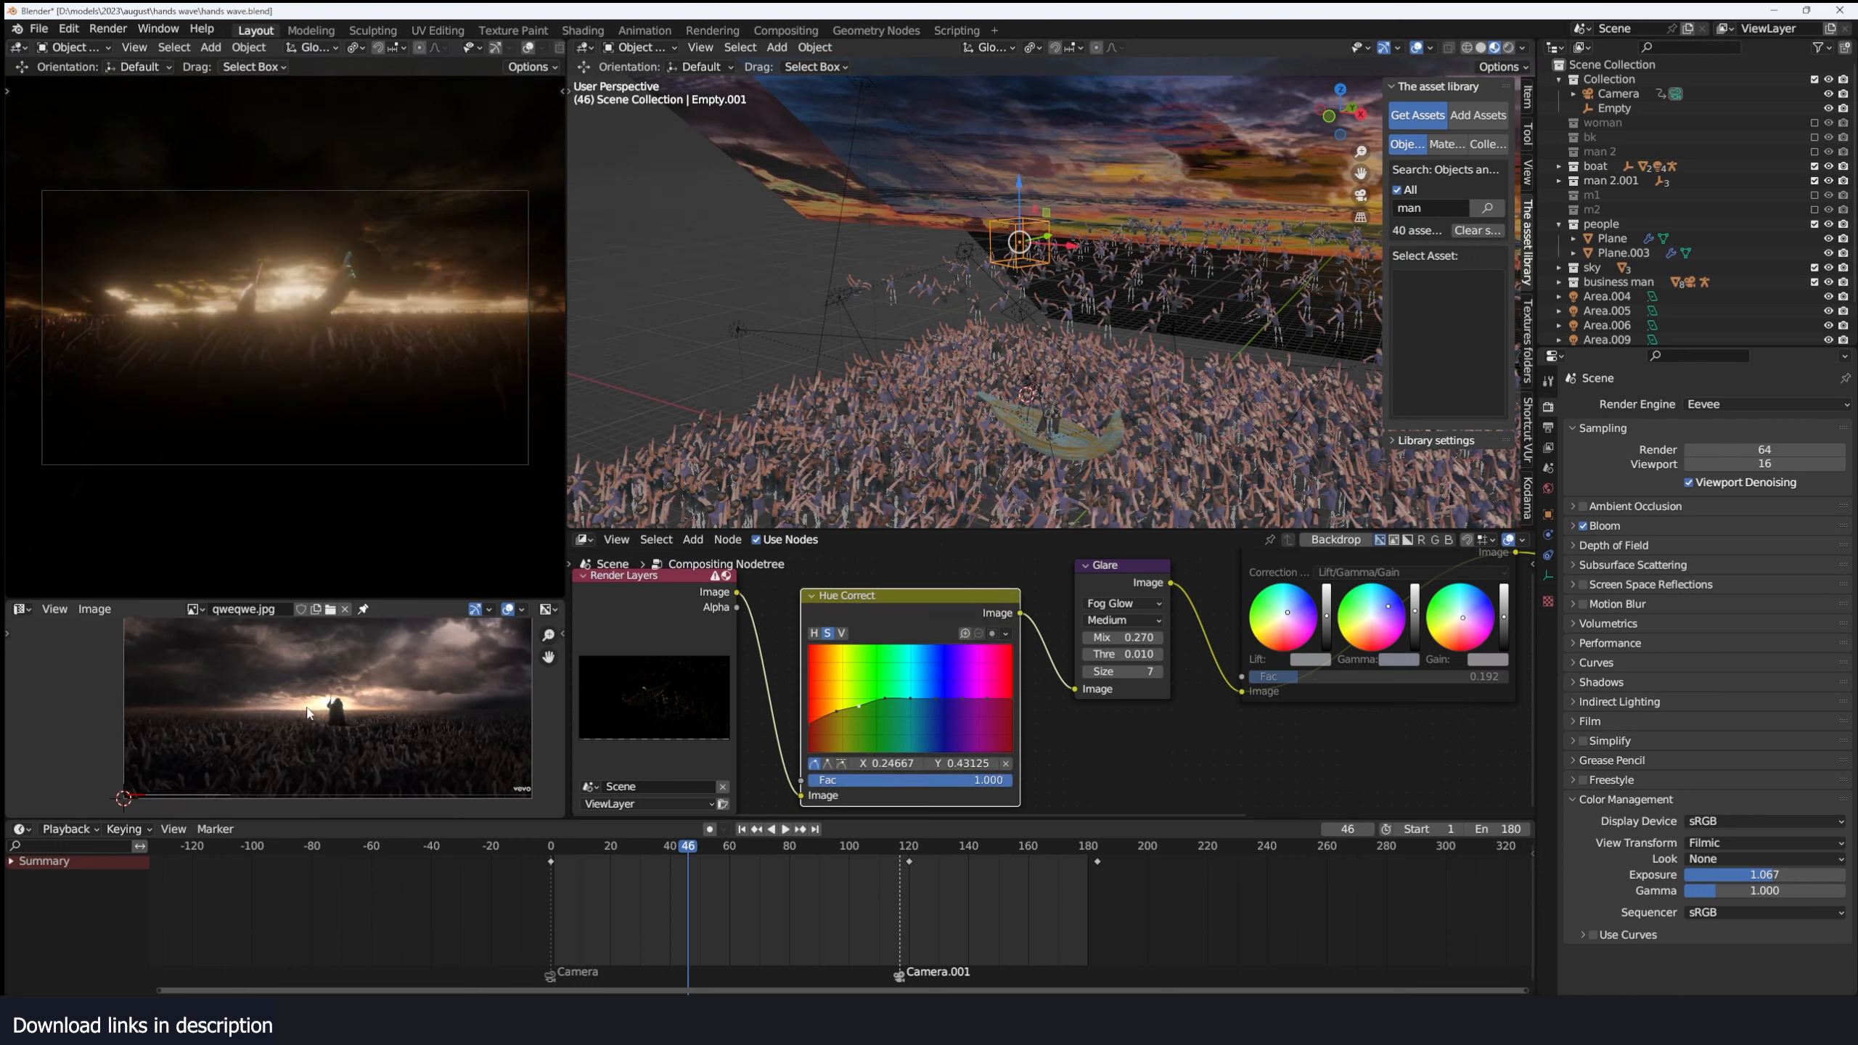
pyautogui.scroll(1, 285, 706)
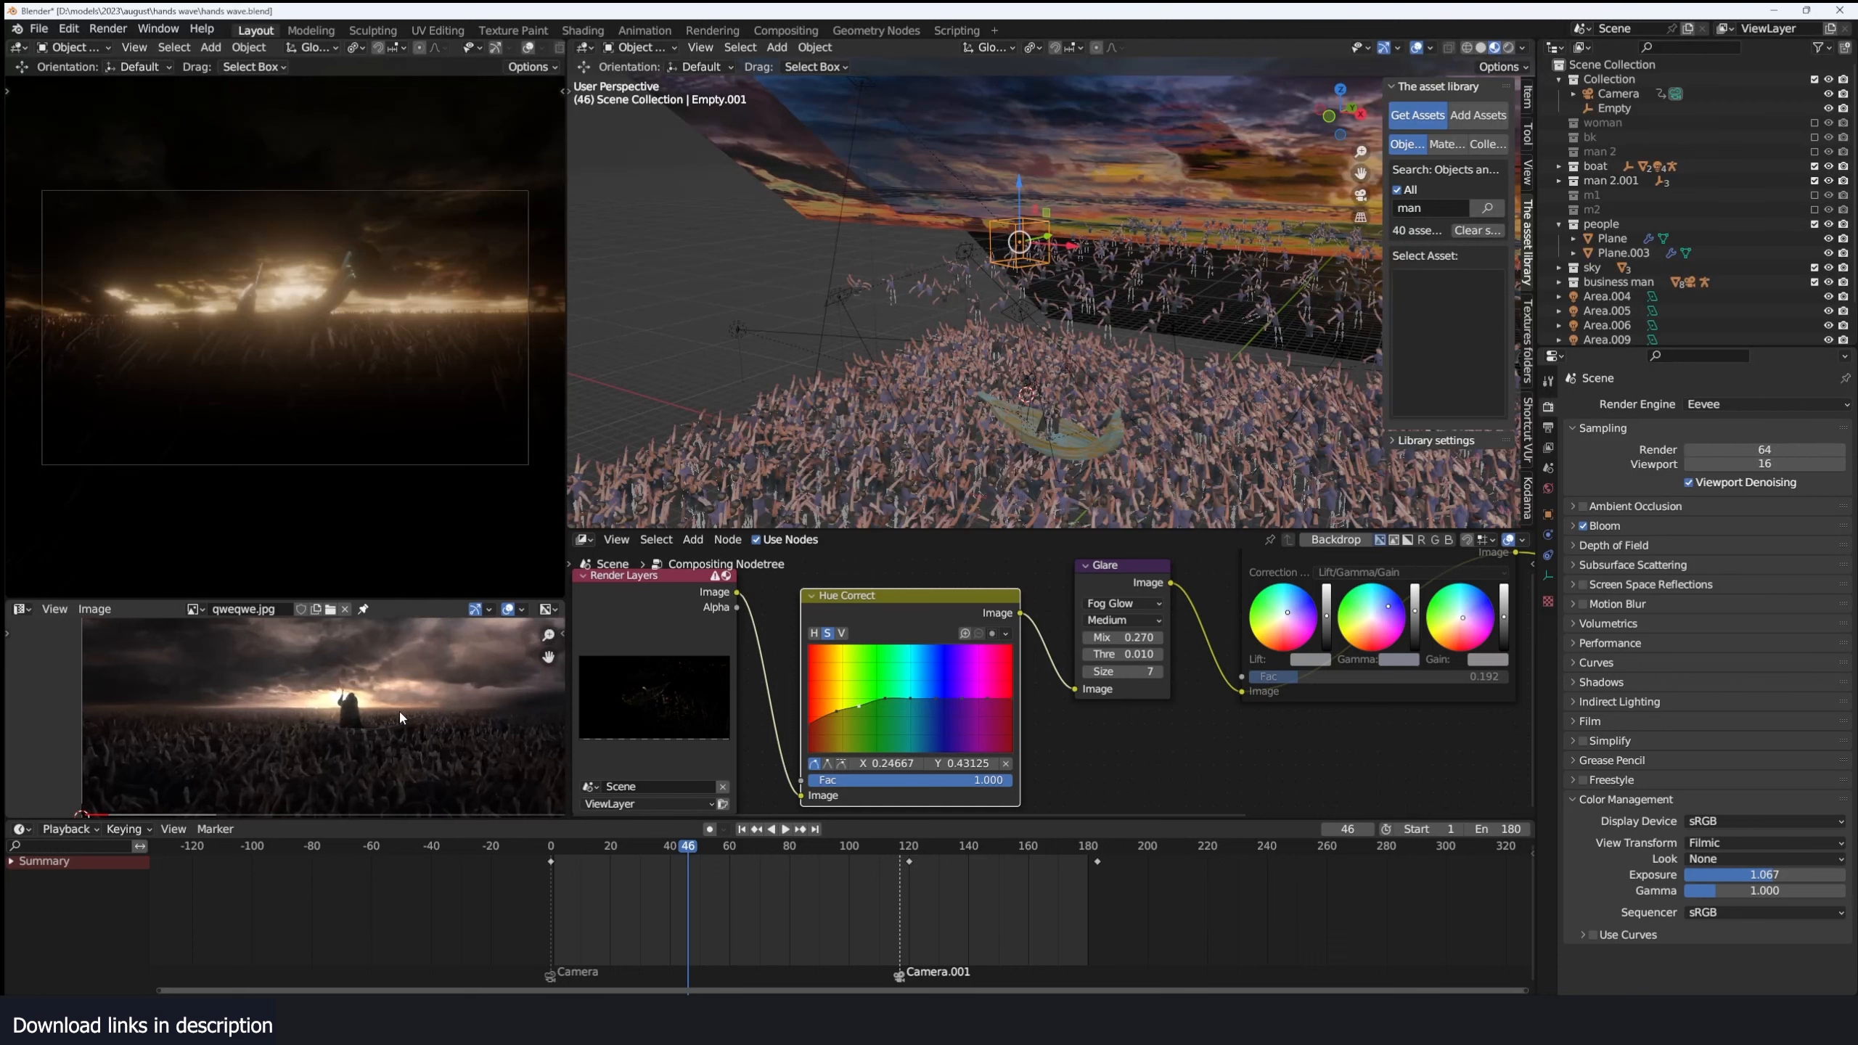
pyautogui.scroll(-1, 1049, 781)
# Unmute the Color Balance node at the end of the compositing chain.
pyautogui.moveTo(977, 788); pyautogui.dragTo(755, 790, button='middle')
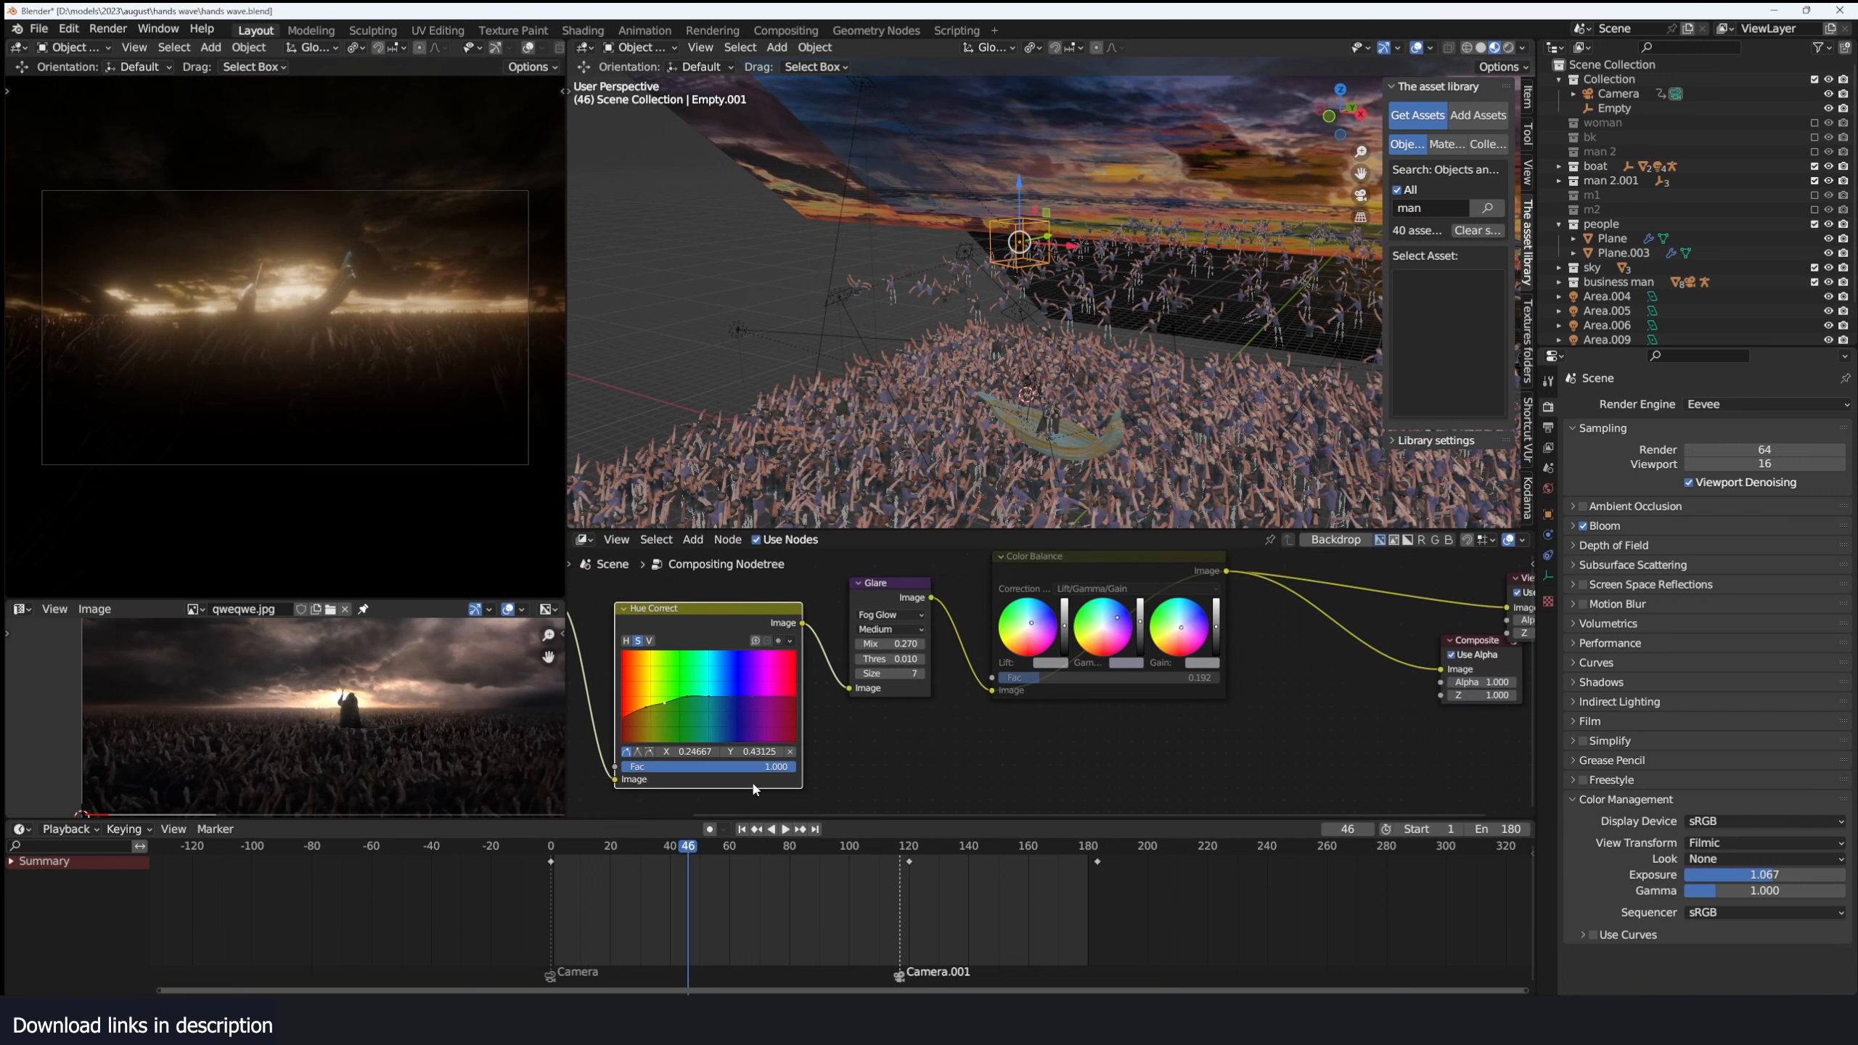
pyautogui.click(1075, 573)
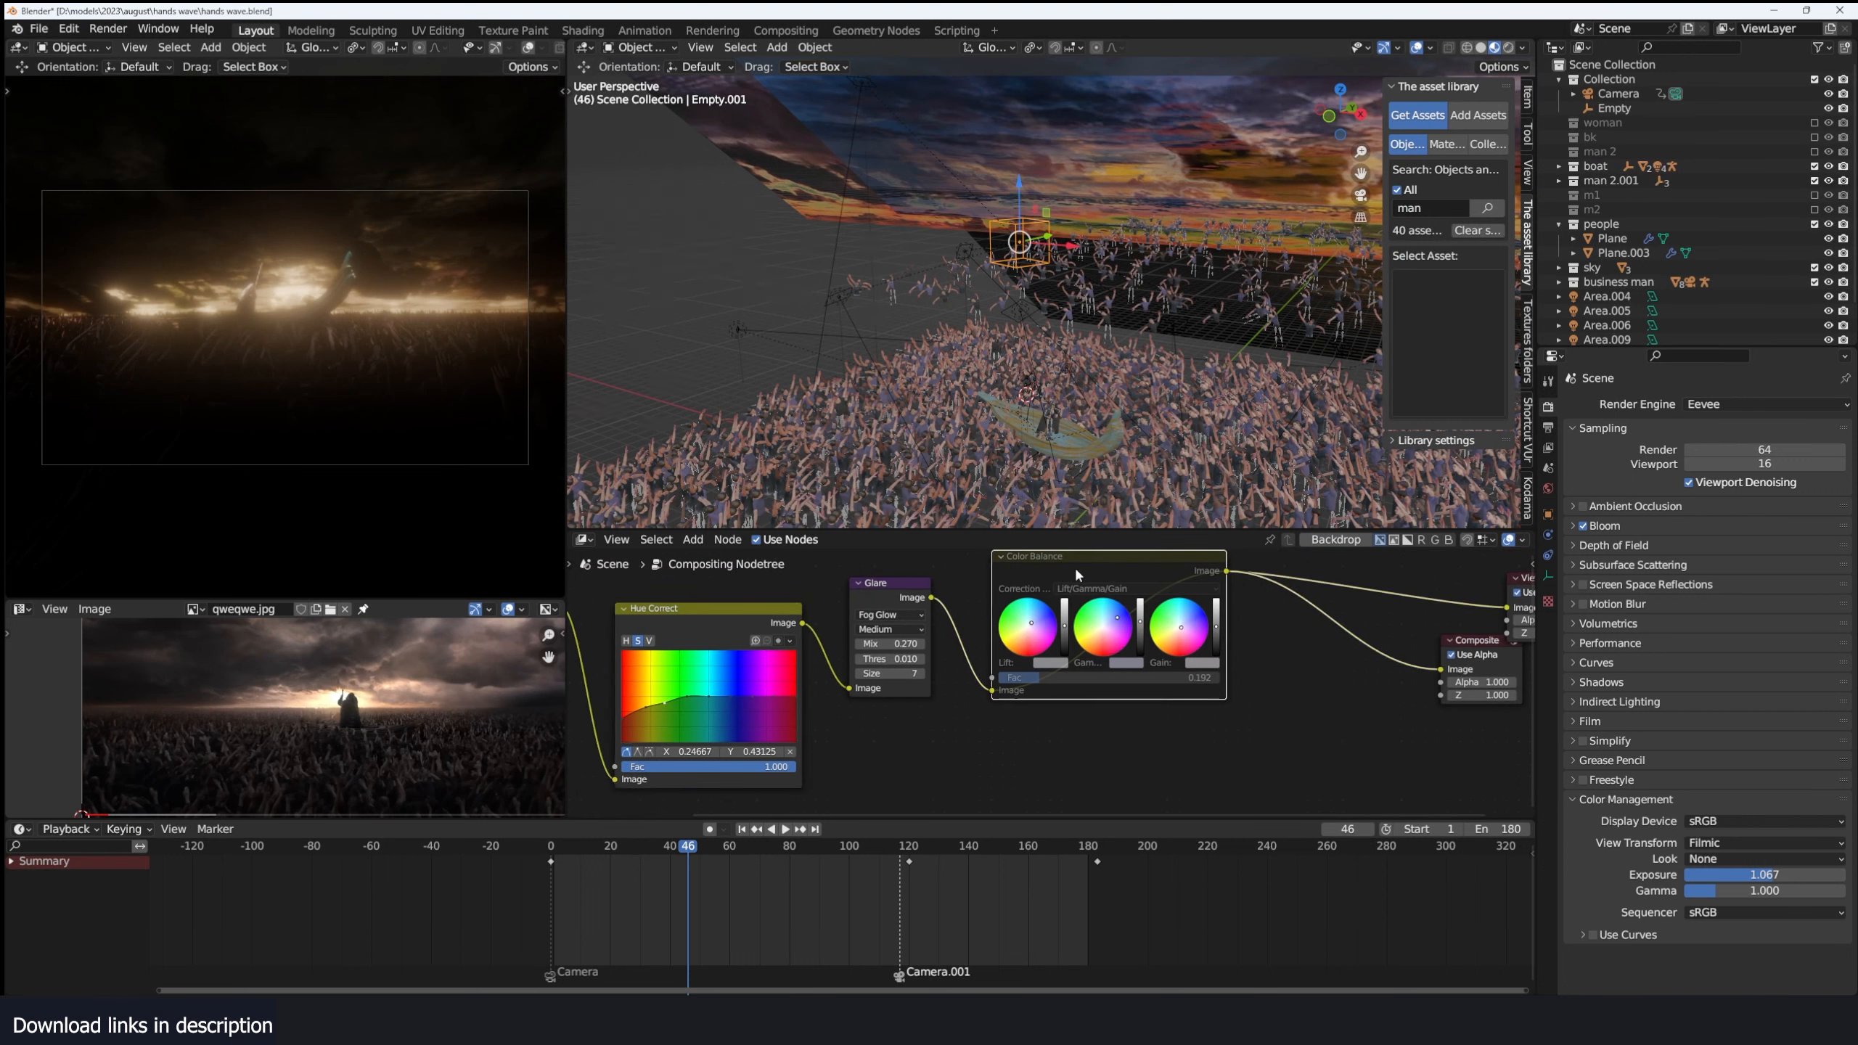
pyautogui.press('m')
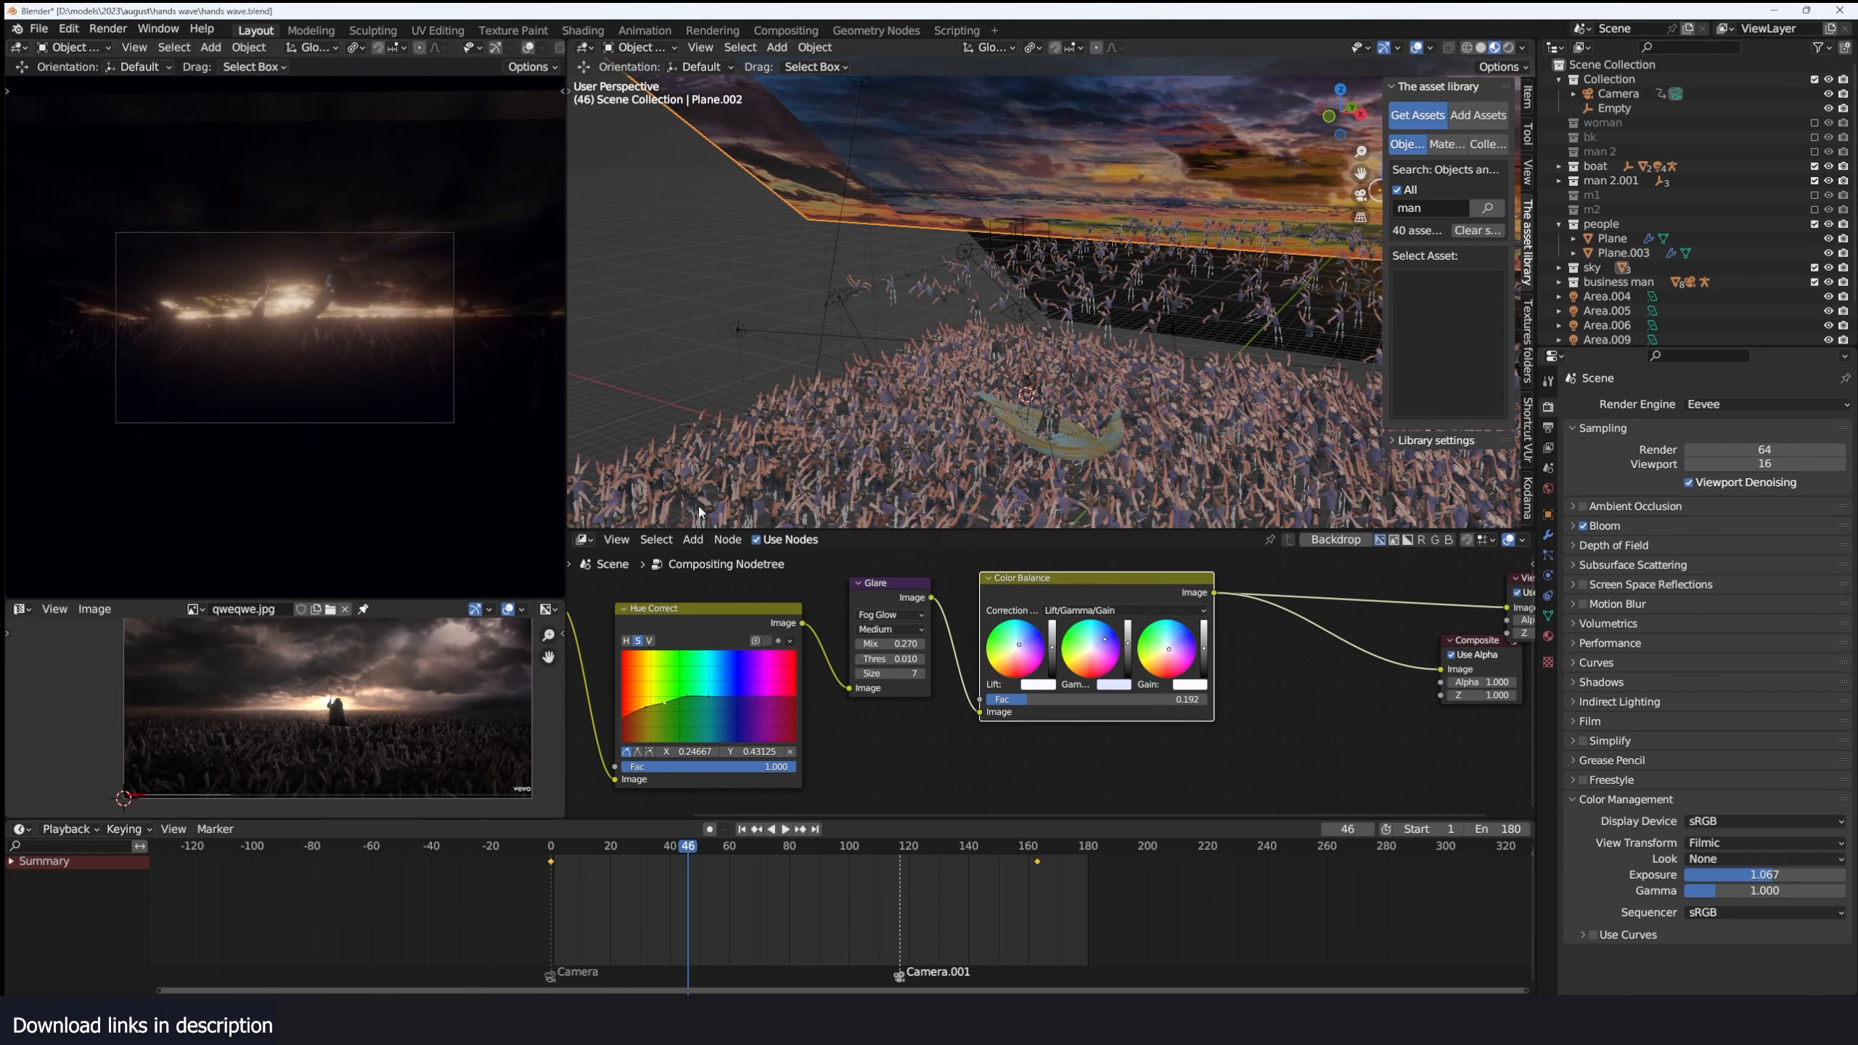
# Play the rendered animation in the animation player and move its window so the whole frame can be viewed.
pyautogui.click(106, 27)
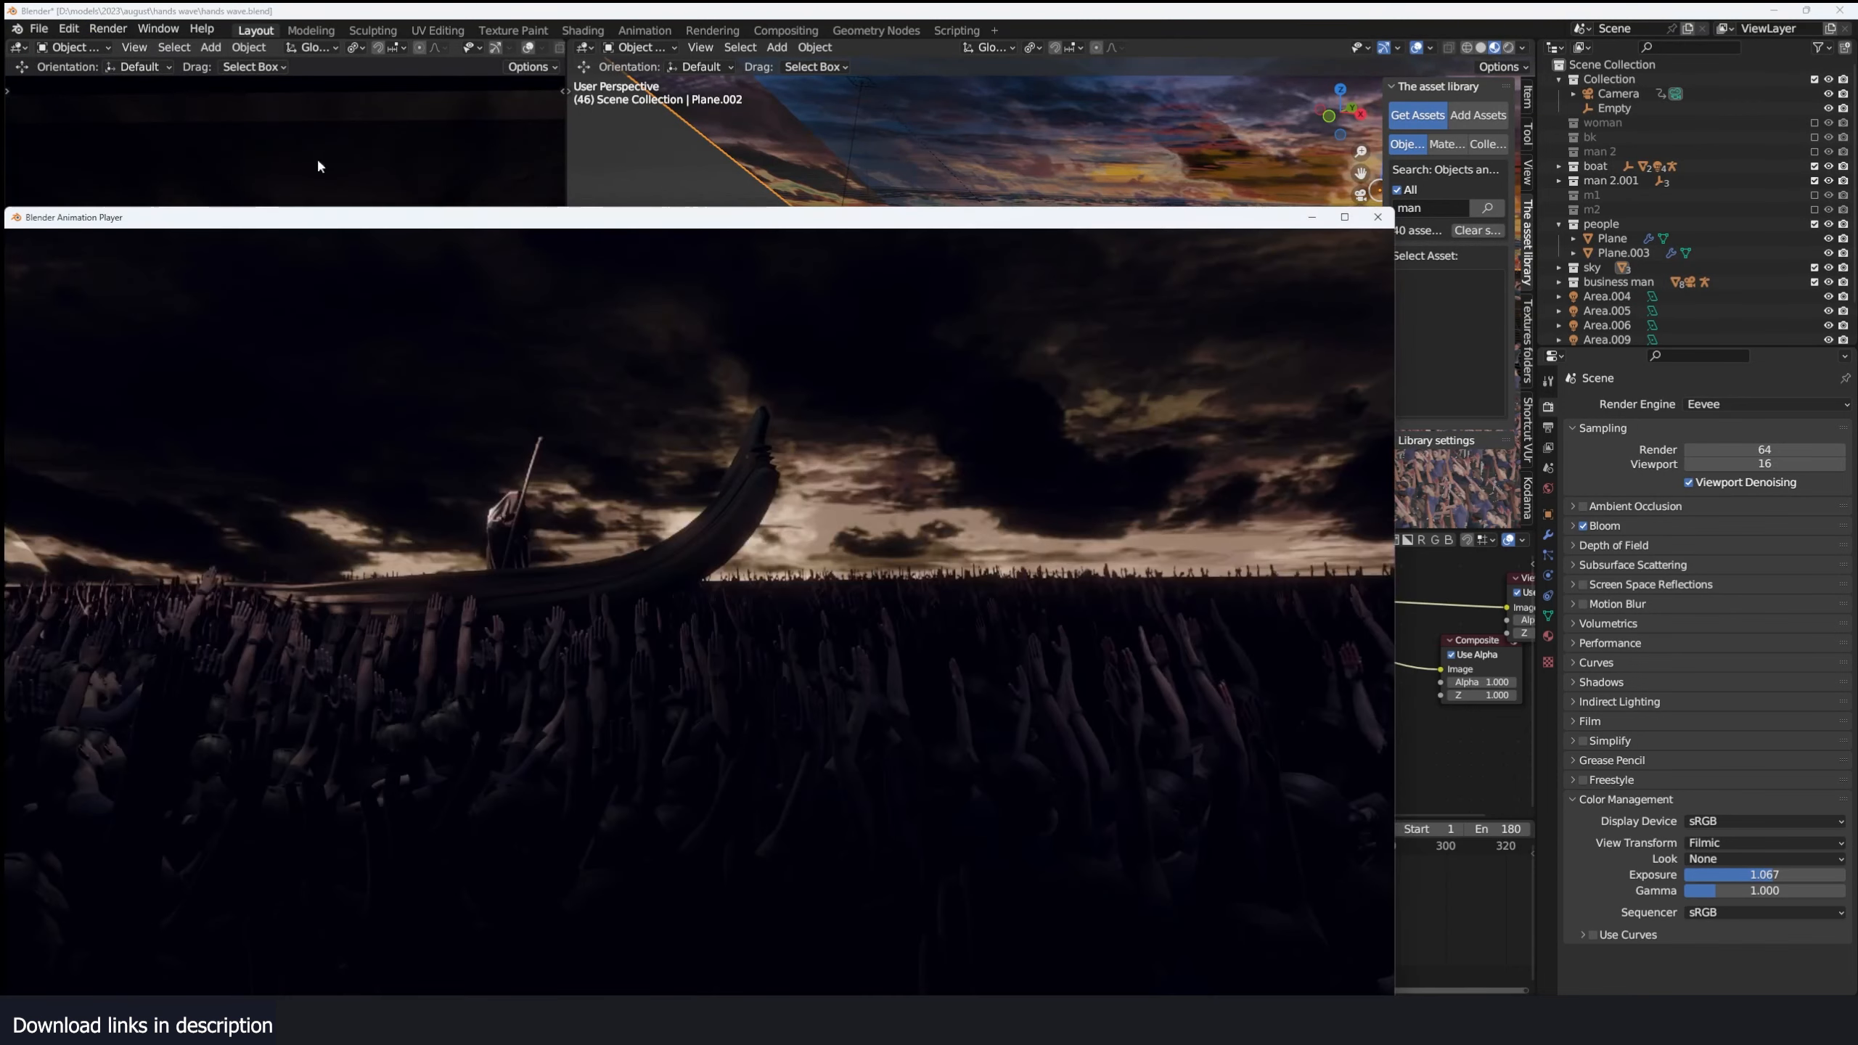
pyautogui.moveTo(608, 224); pyautogui.dragTo(691, 110)
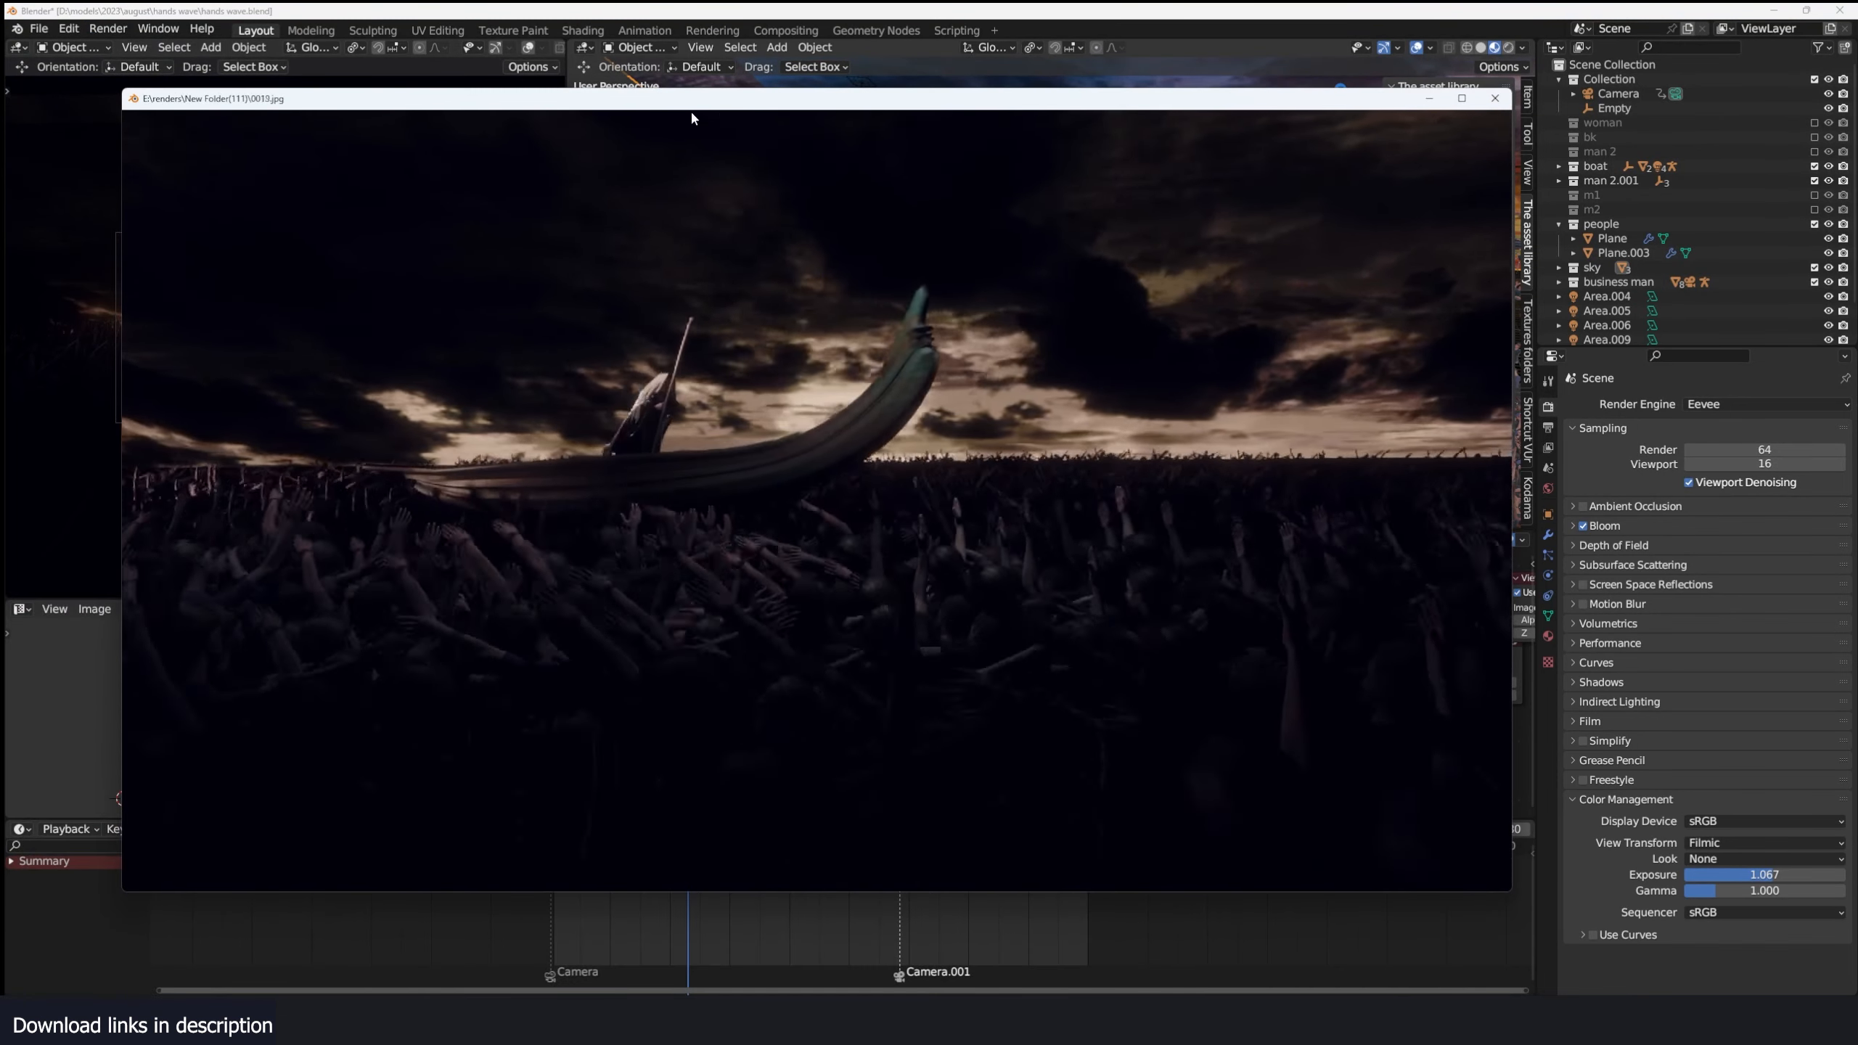